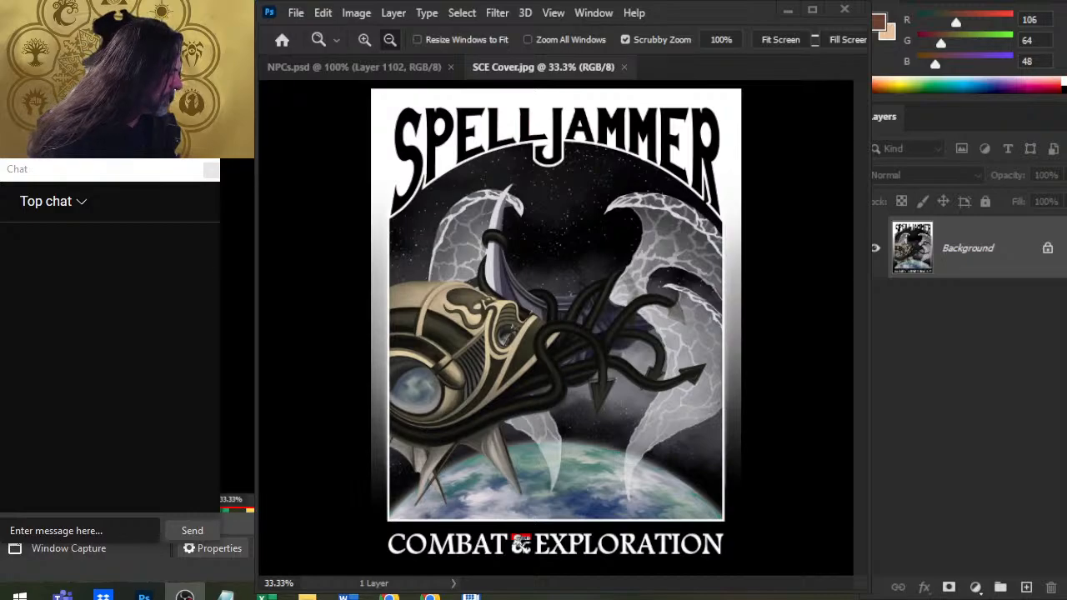
# Move the PS canvas and Window Capture sources below Display Capture in the OBS source order.
pyautogui.moveTo(924, 434); pyautogui.dragTo(922, 454)
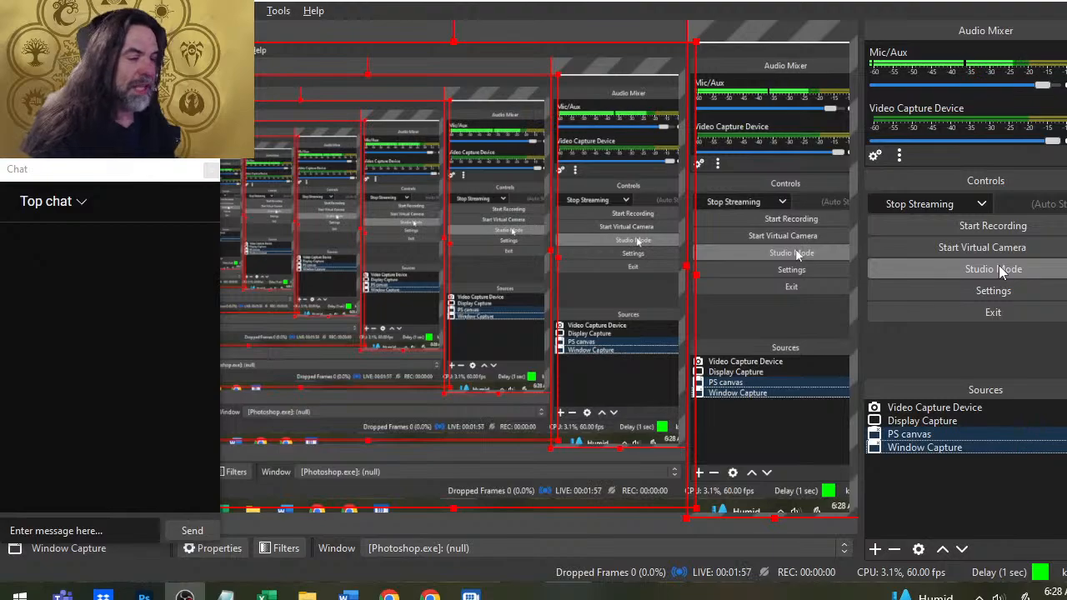
# Switch to the YouTube live stream page in Chrome and like the stream.
pyautogui.hotkey('alt', 'Tab')
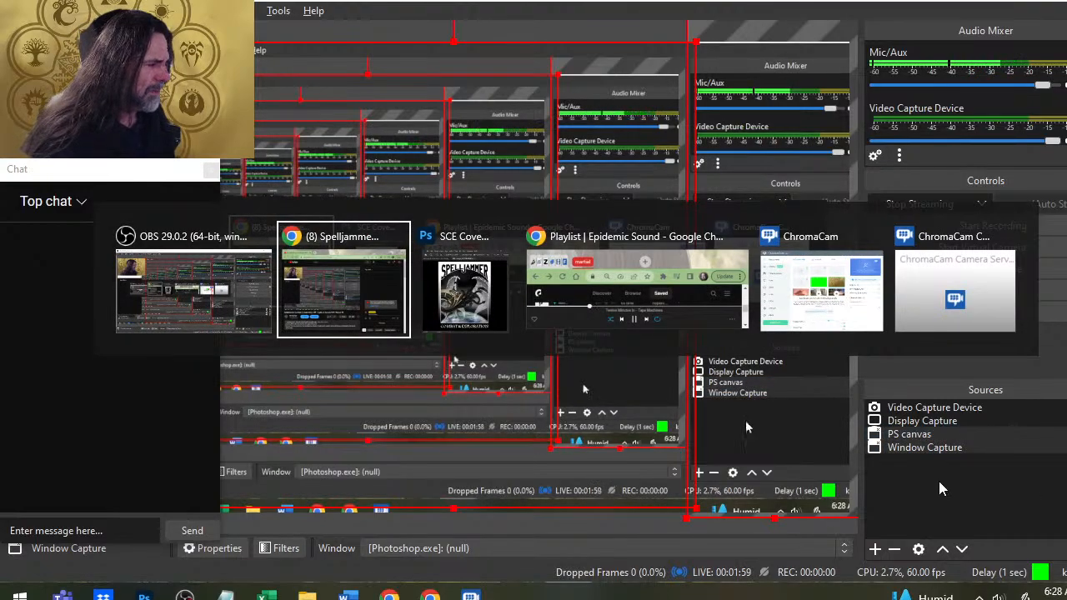
pyautogui.hotkey('alt', 'Tab')
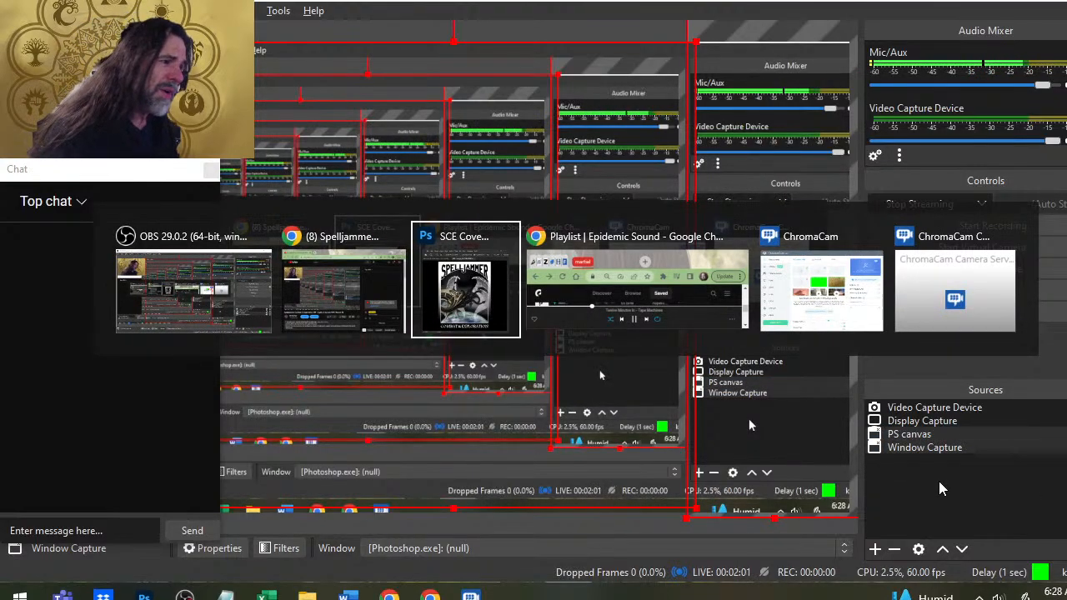
pyautogui.hotkey('alt', 'shift', 'Tab')
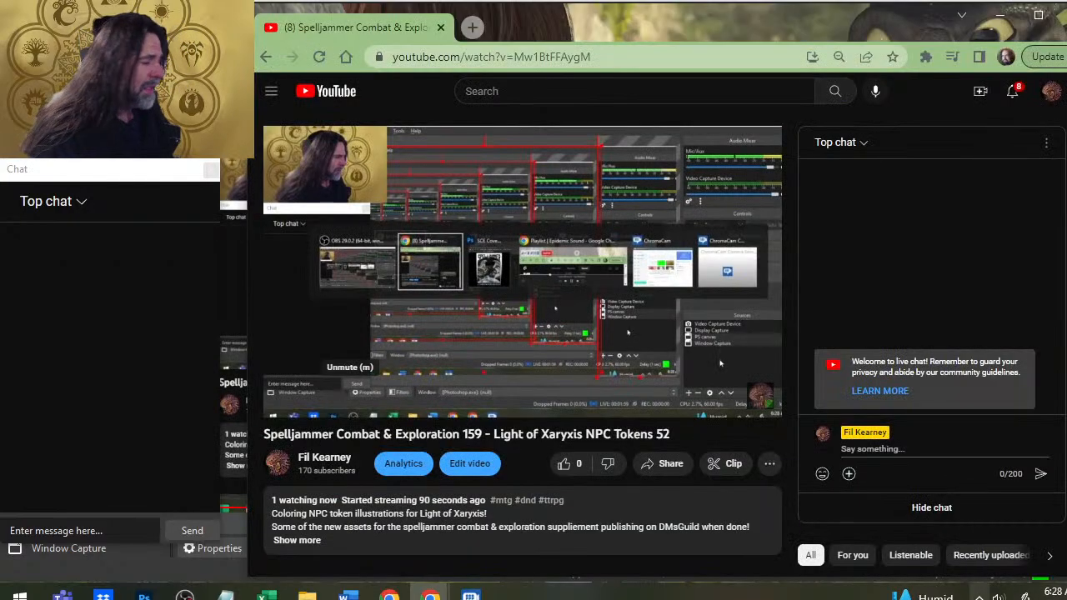
pyautogui.click(563, 468)
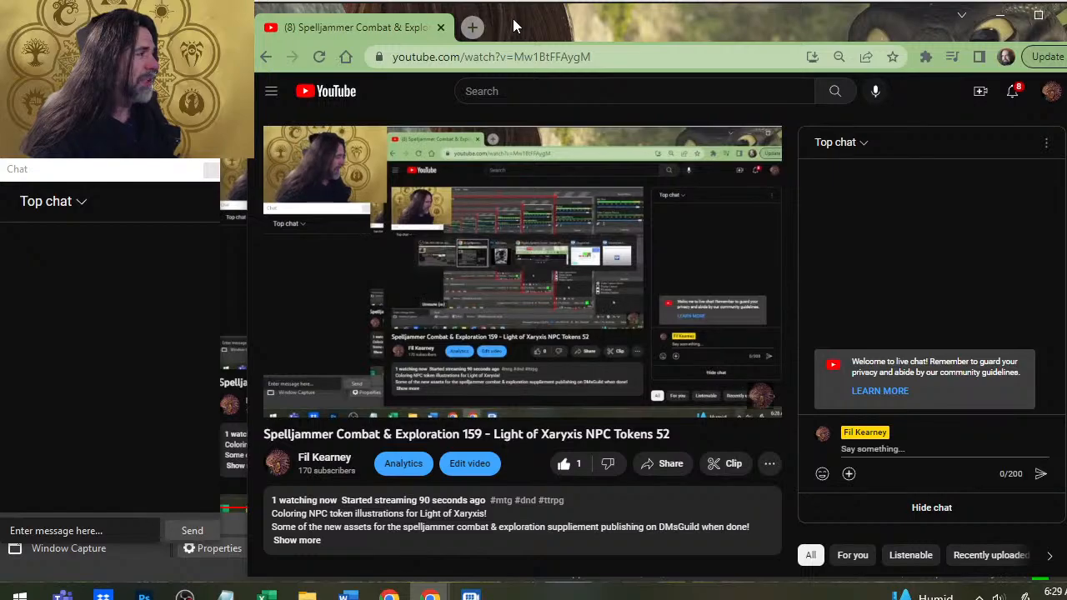
# Switch to Photoshop and close the SCE Cover.jpg document.
pyautogui.hotkey('alt', 'Tab')
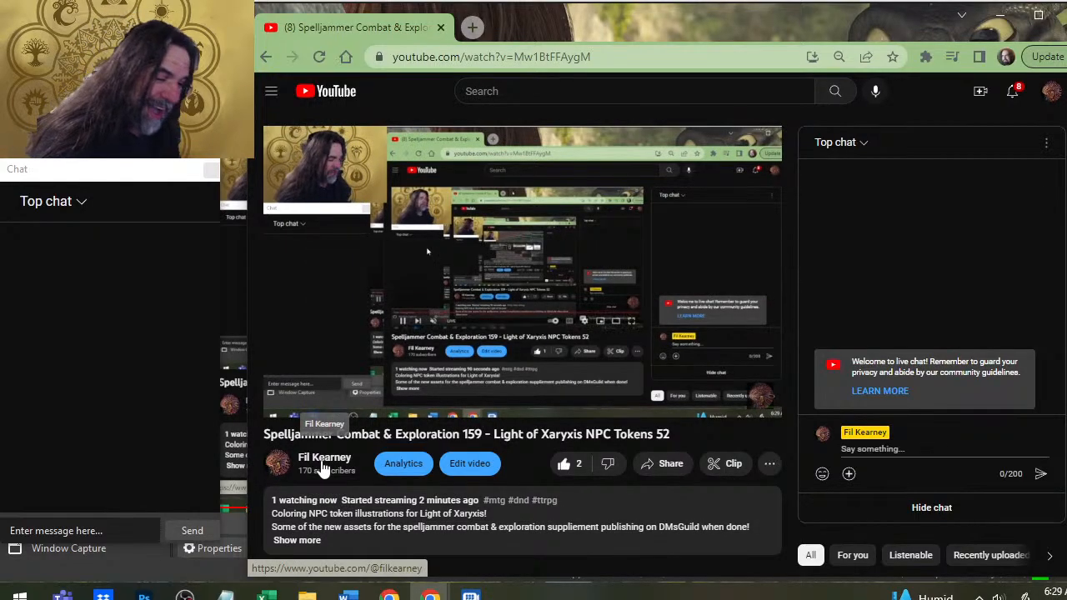
pyautogui.hotkey('alt', 'Tab')
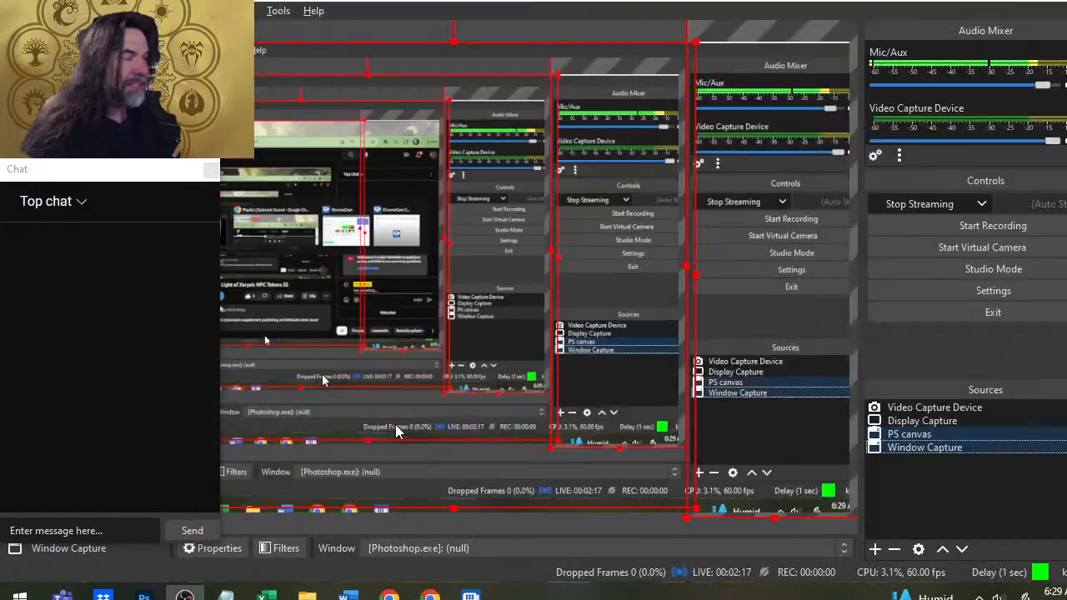
pyautogui.hotkey('alt', 'Tab')
pyautogui.hotkey('alt', 'Tab')
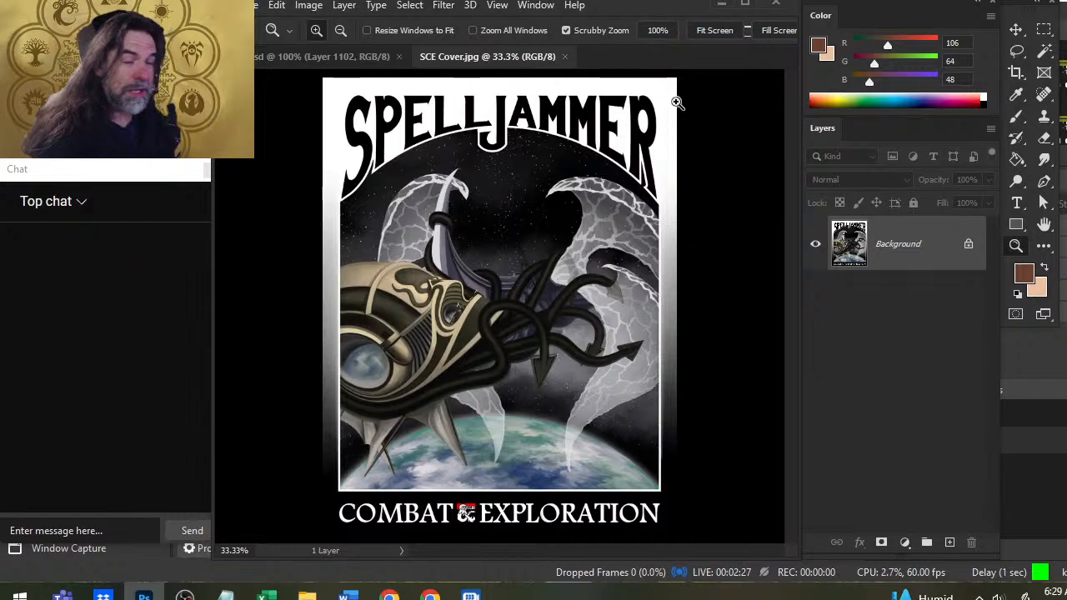
pyautogui.hotkey('alt', 'Tab')
pyautogui.hotkey('alt', 'Tab')
pyautogui.hotkey('alt', 'Tab')
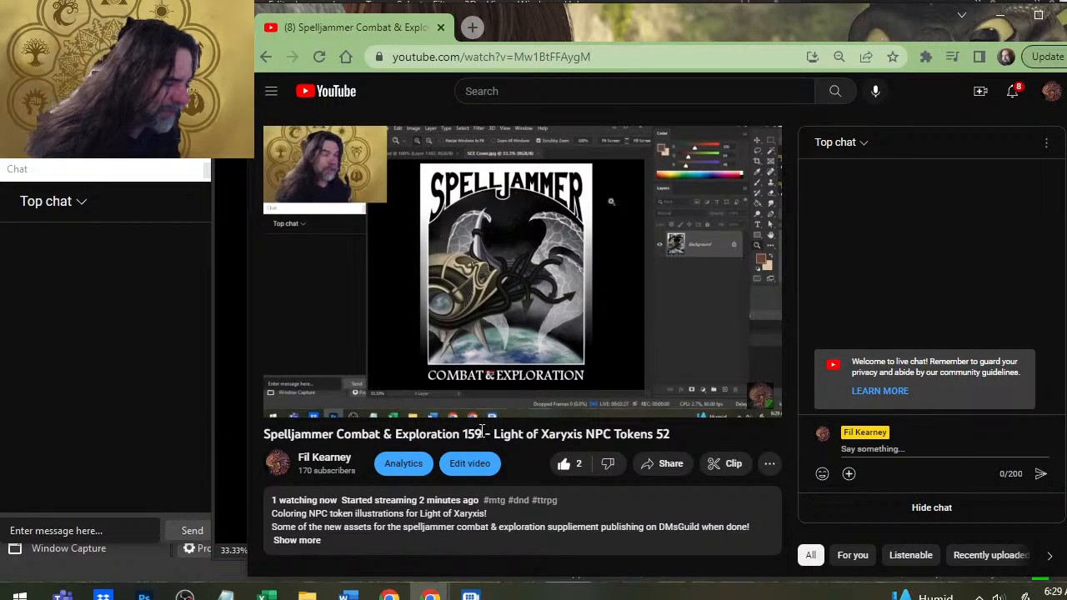
pyautogui.hotkey('alt', 'Tab')
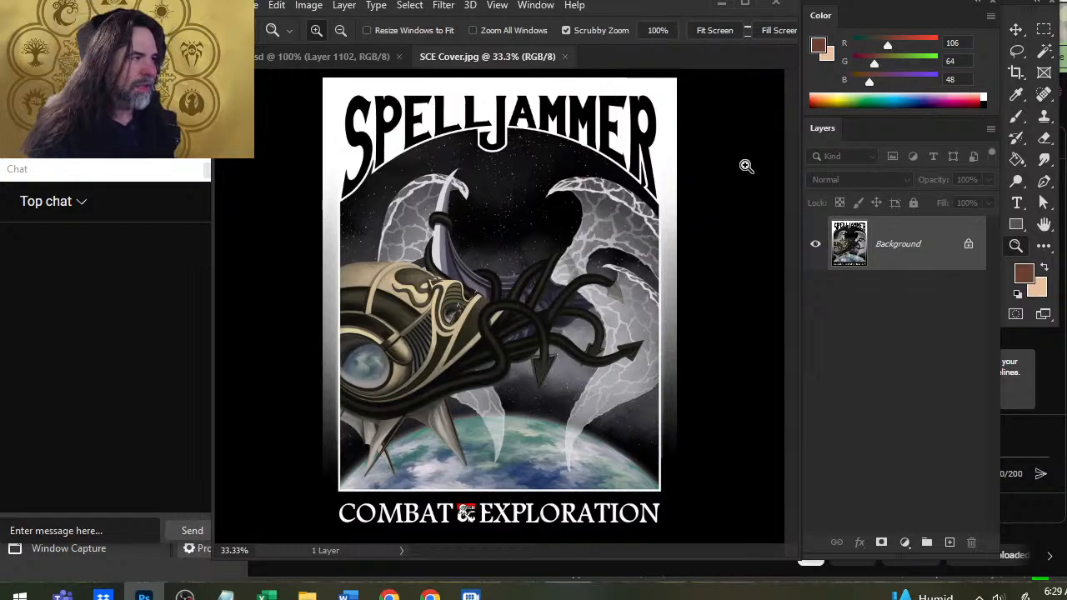
pyautogui.click(566, 58)
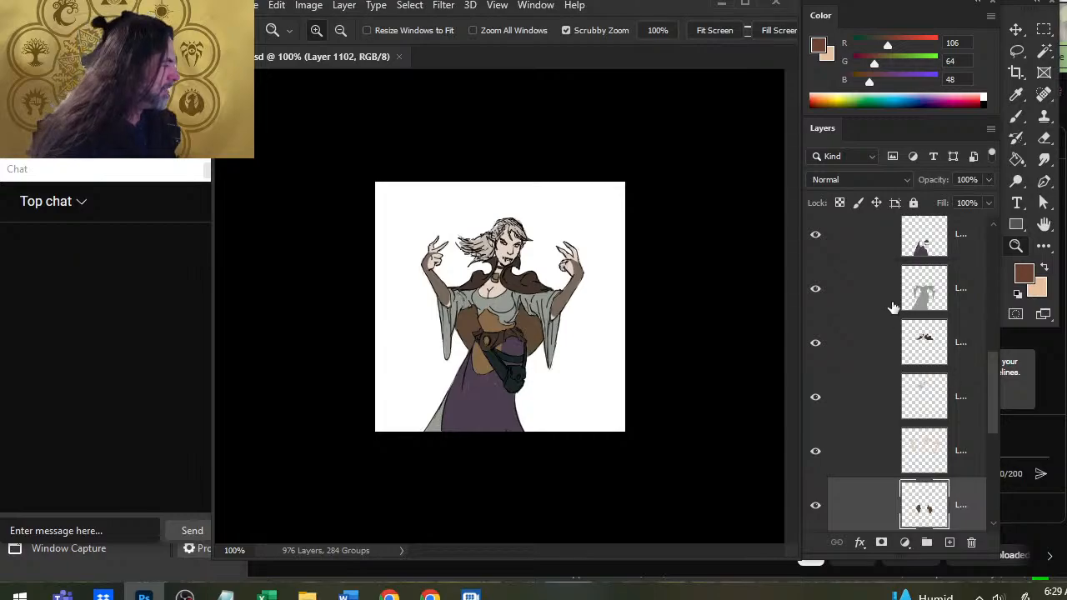
# Examine the layers of the pilot character's group, toggling its color group off and on to check the artwork it holds.
pyautogui.scroll(7, 906, 383)
pyautogui.scroll(-2, 906, 375)
pyautogui.scroll(12, 905, 373)
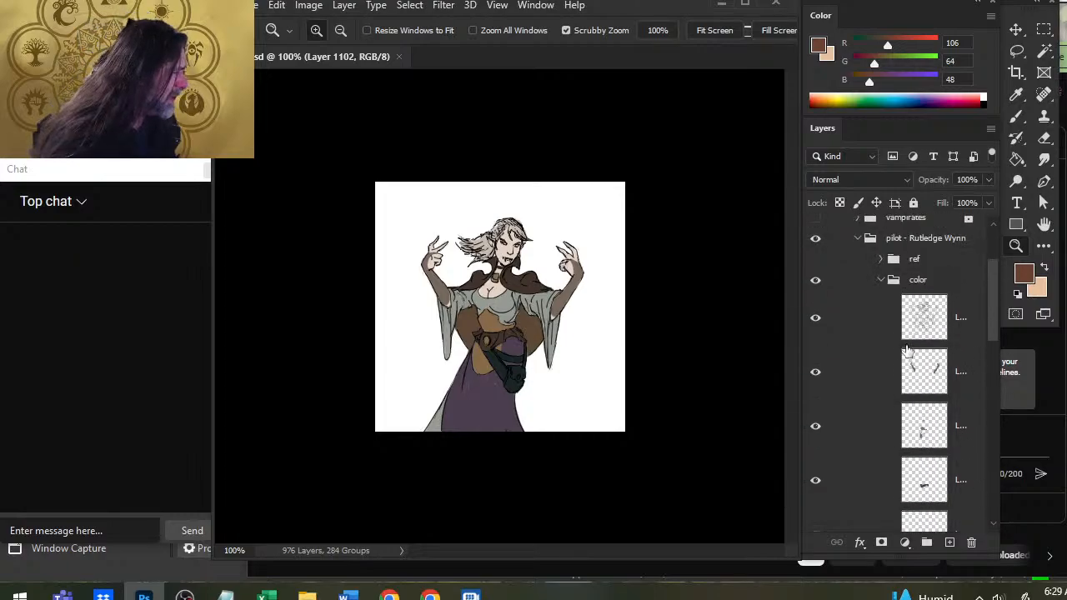
pyautogui.scroll(1, 908, 350)
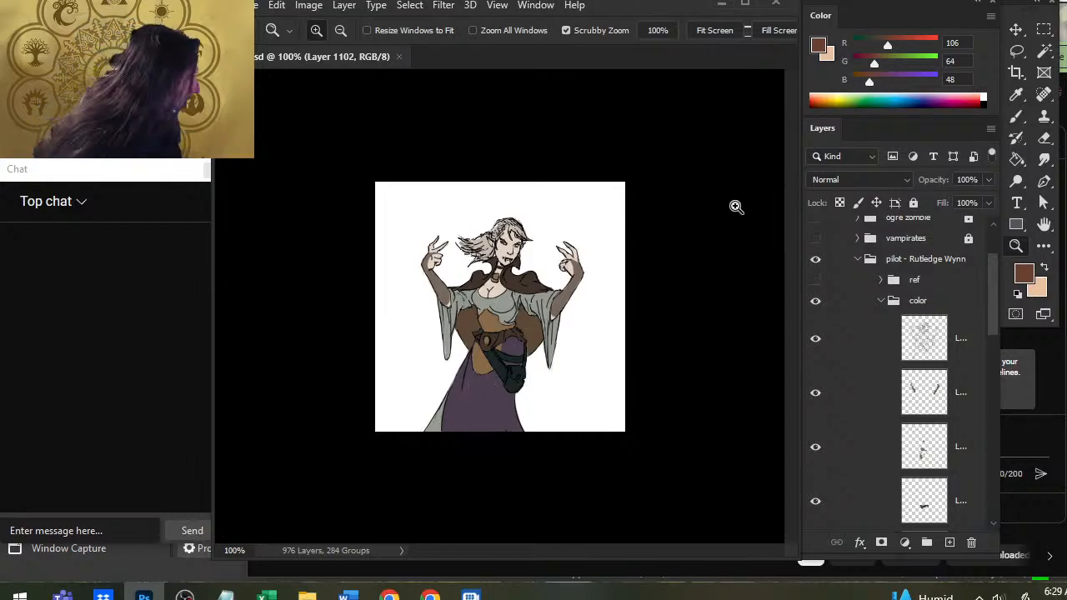
pyautogui.moveTo(991, 299); pyautogui.dragTo(991, 333)
pyautogui.scroll(5, 970, 300)
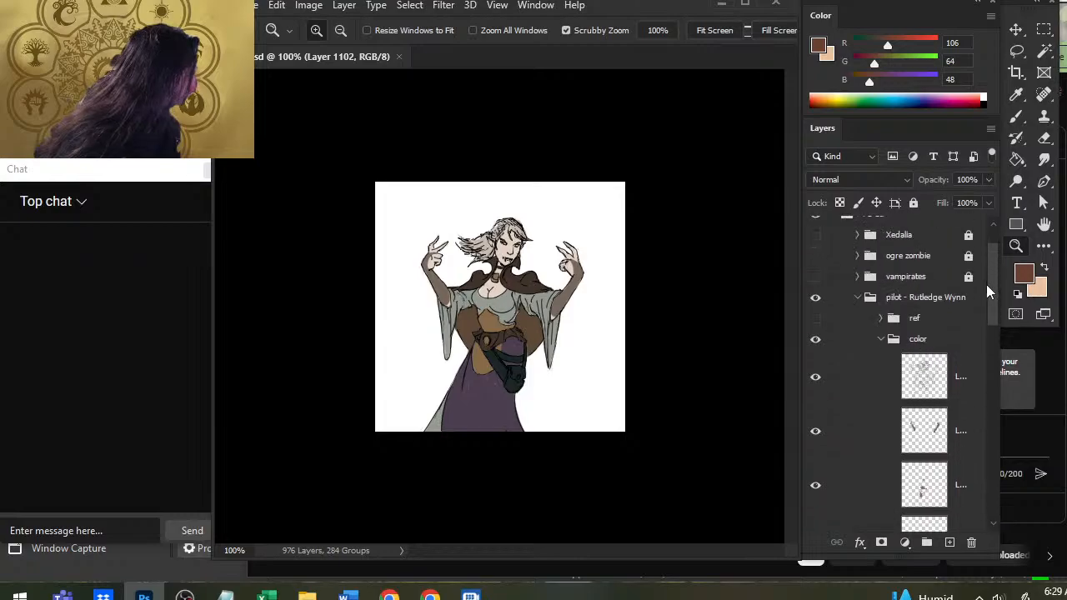
pyautogui.scroll(3, 969, 311)
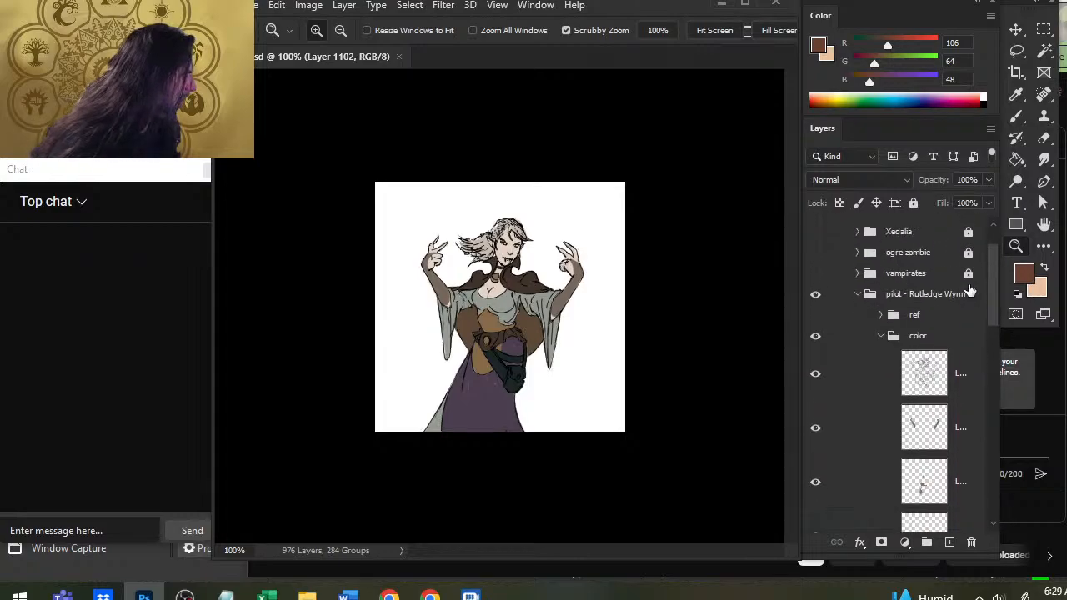
pyautogui.click(816, 334)
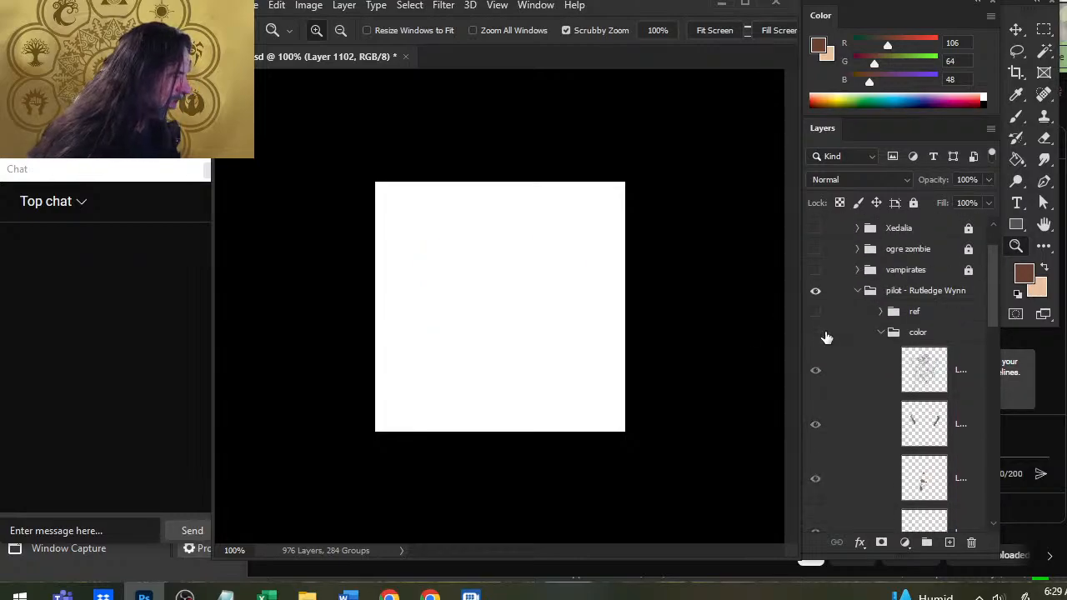
pyautogui.click(816, 334)
pyautogui.scroll(-3, 981, 331)
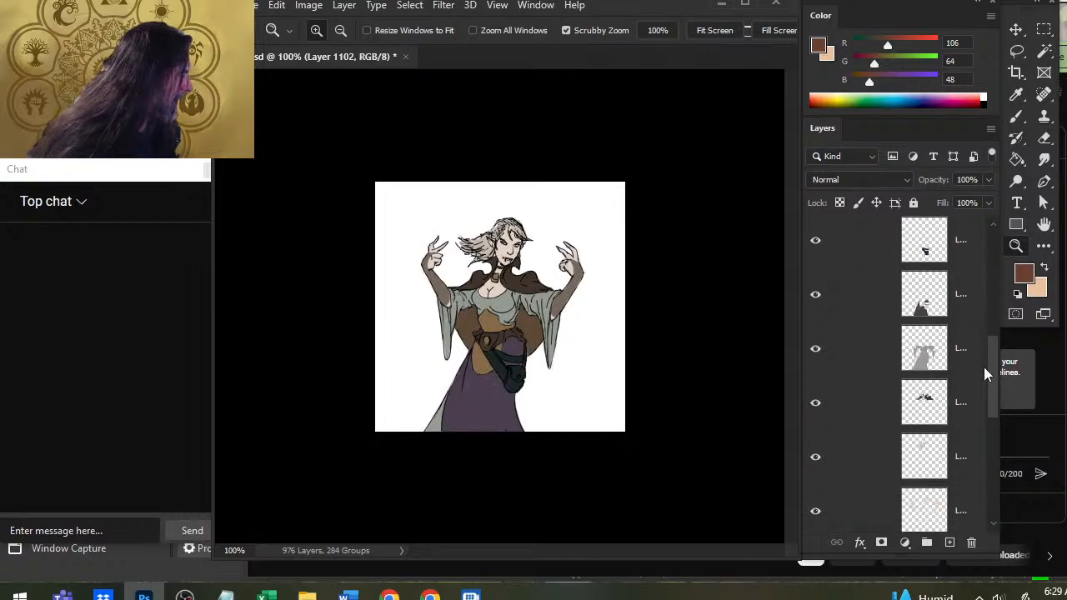
pyautogui.scroll(3, 985, 310)
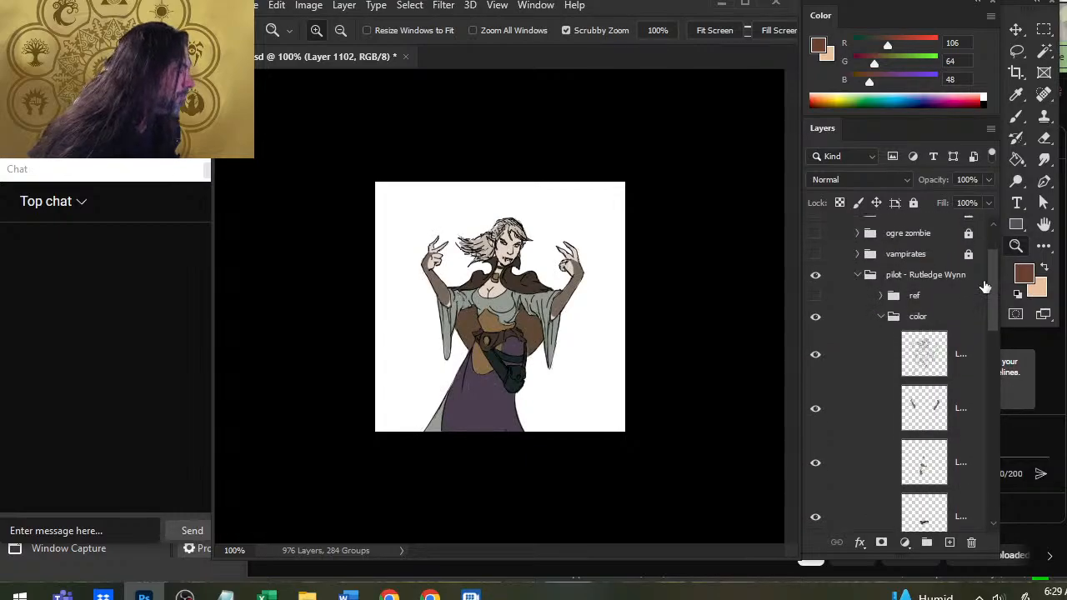
pyautogui.scroll(-1, 980, 296)
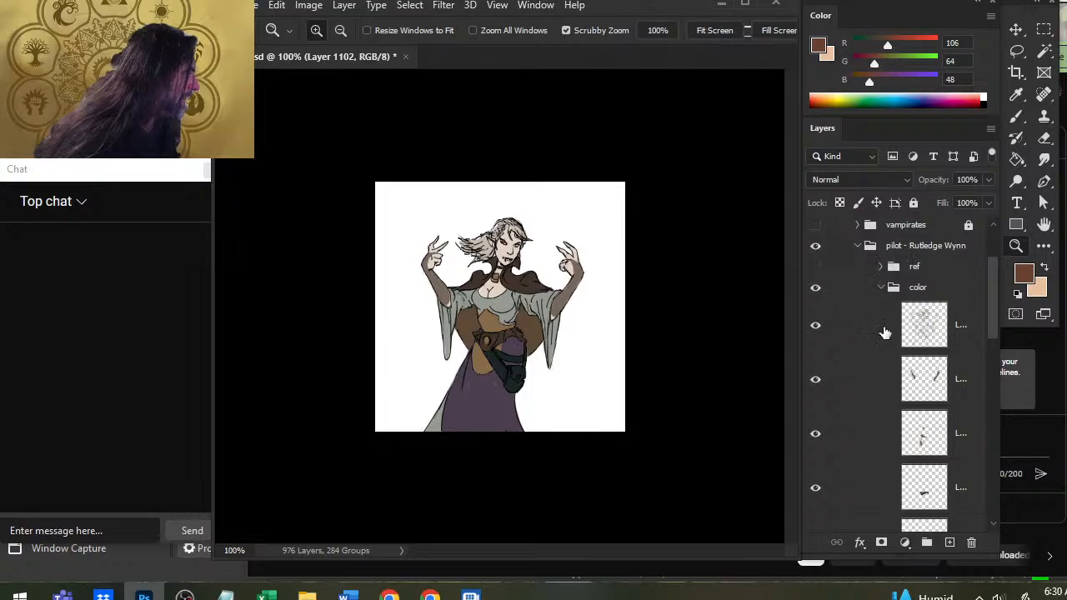
pyautogui.scroll(-1, 958, 279)
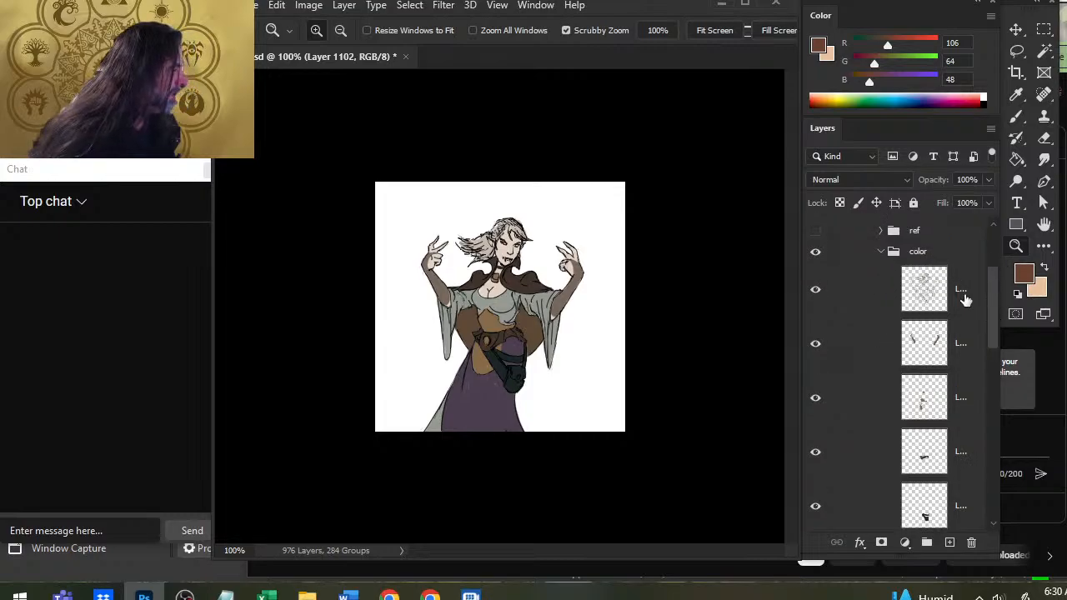
# Show the pilot's ref group and sample the grey-green shadow tone (RGB 106, 111, 99) from the white-haired woman's face with the Brush active.
pyautogui.click(815, 232)
pyautogui.click(408, 250)
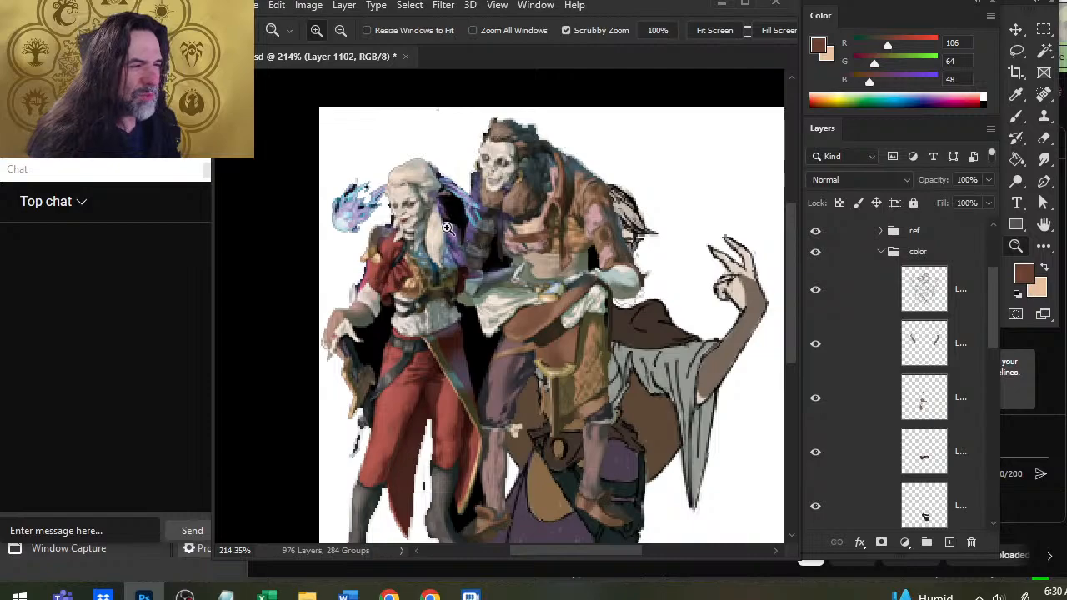
pyautogui.press('b')
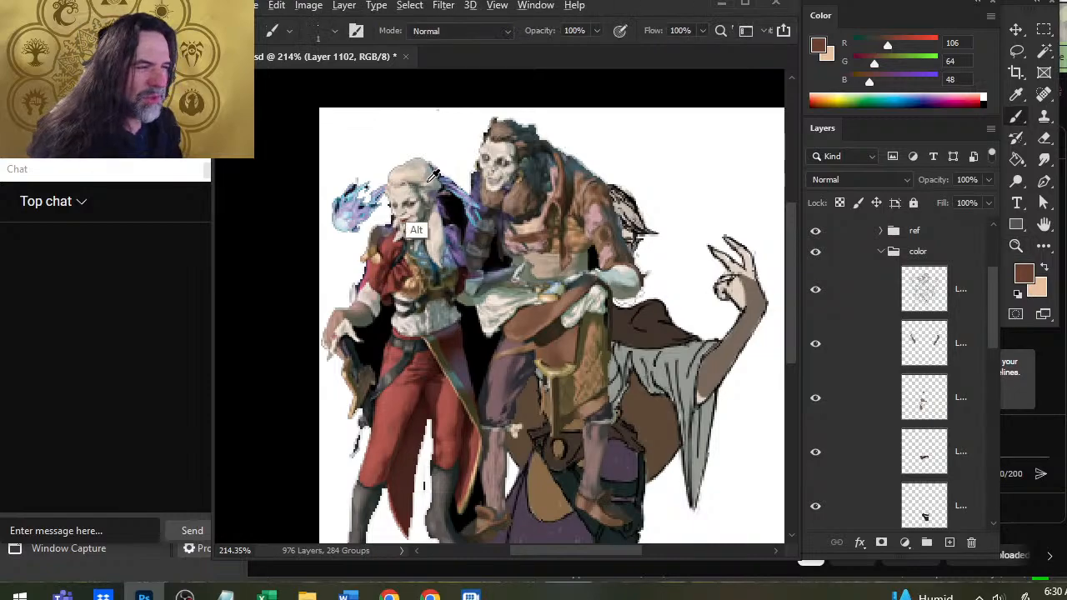
pyautogui.keyDown('alt'); pyautogui.click(426, 220); pyautogui.keyUp('alt')
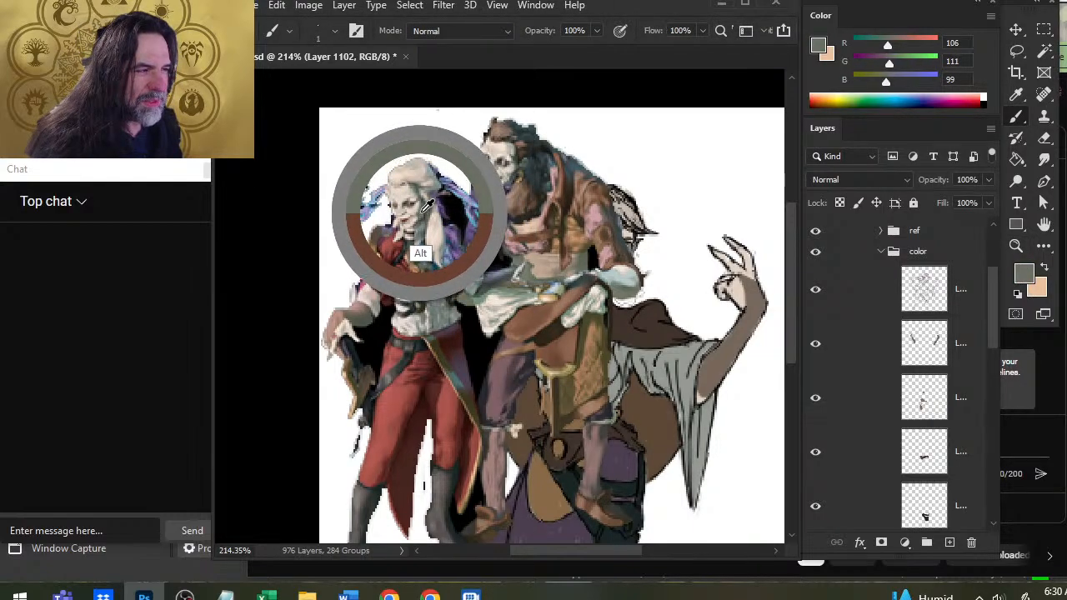
# Swap the color swatches and sample a pale skin tone (RGB 217, 202, 189) from the reference woman's forehead.
pyautogui.press('z')
pyautogui.press('x')
pyautogui.scroll(3, 415, 189)
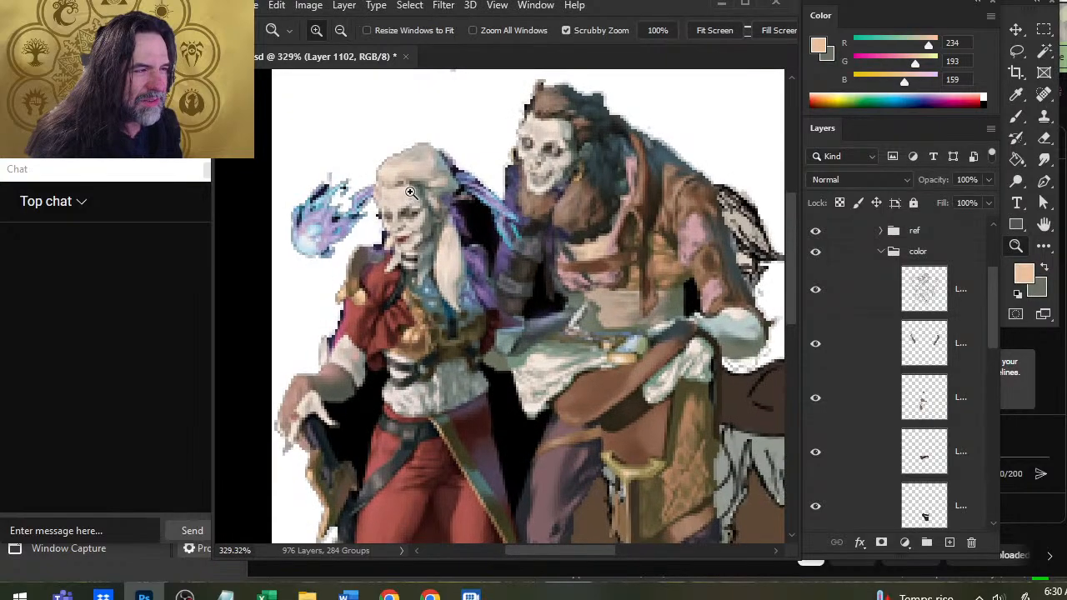
pyautogui.press('b')
pyautogui.keyDown('alt'); pyautogui.click(409, 191); pyautogui.keyUp('alt')
pyautogui.press('x')
pyautogui.press('x')
pyautogui.press('x')
pyautogui.press('x')
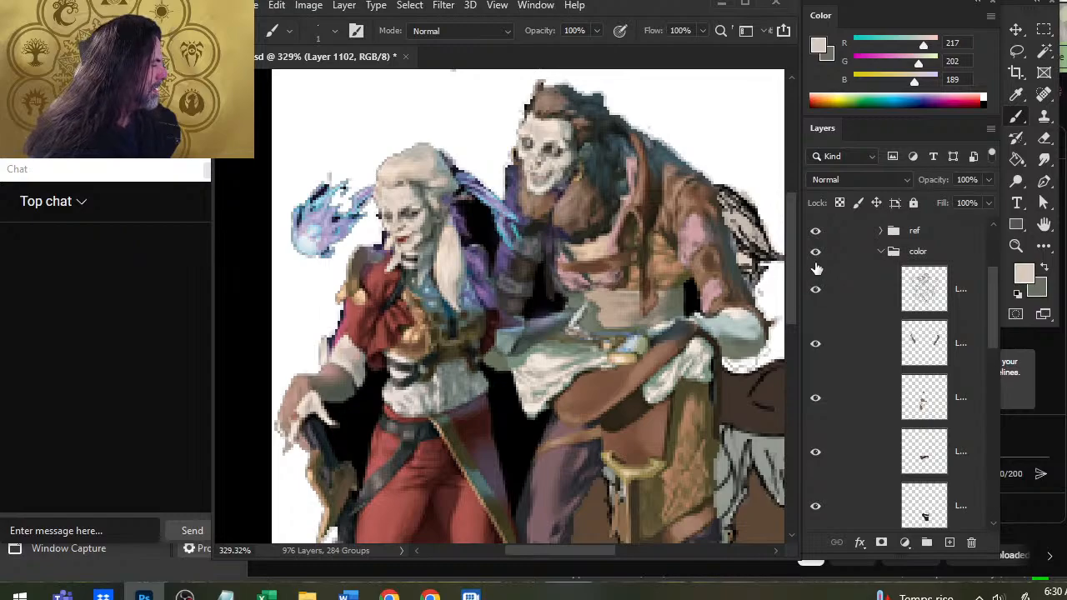
# Hide the ref group and select the skin color layer directly above the lowest layer of the color group.
pyautogui.click(815, 231)
pyautogui.moveTo(994, 321); pyautogui.dragTo(997, 421)
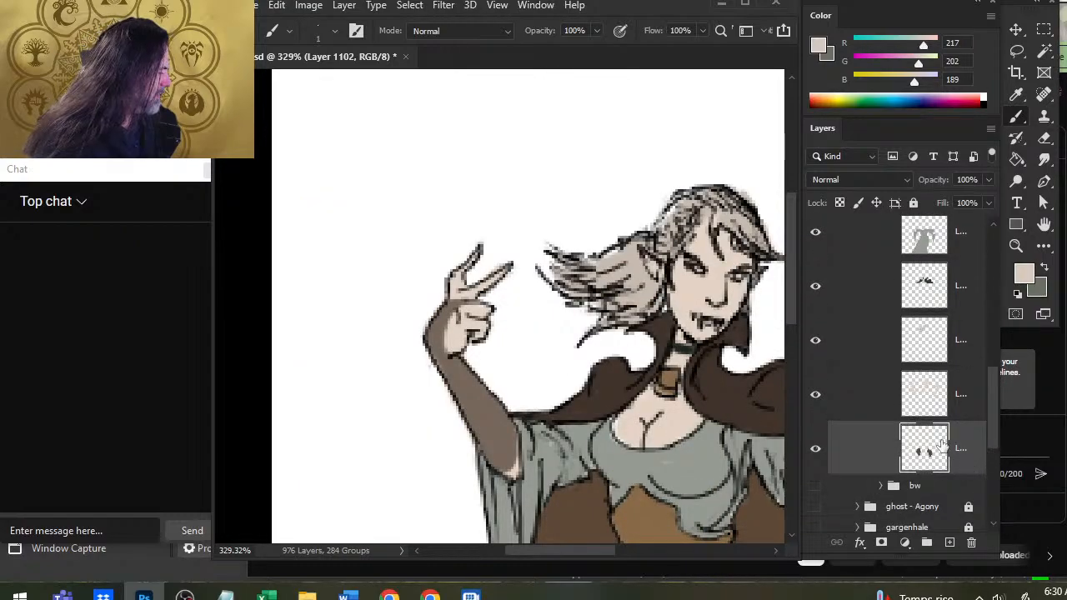
pyautogui.click(815, 396)
pyautogui.click(816, 399)
pyautogui.click(834, 410)
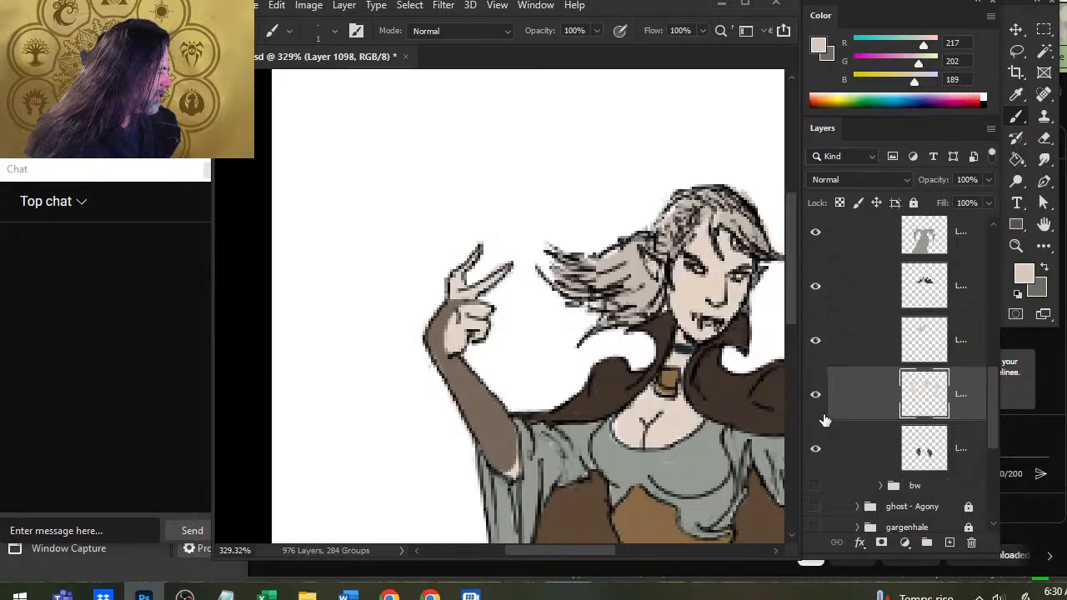
# Try the sampled pale and shadow tones in test strokes on the white area beside the hair and undo the strokes.
pyautogui.moveTo(539, 196)
pyautogui.mouseDown()
pyautogui.moveTo(550, 191)
pyautogui.moveTo(550, 165)
pyautogui.moveTo(553, 212)
pyautogui.moveTo(563, 185)
pyautogui.mouseUp()
pyautogui.press('x')
pyautogui.keyDown('alt'); pyautogui.click(687, 293); pyautogui.keyUp('alt')
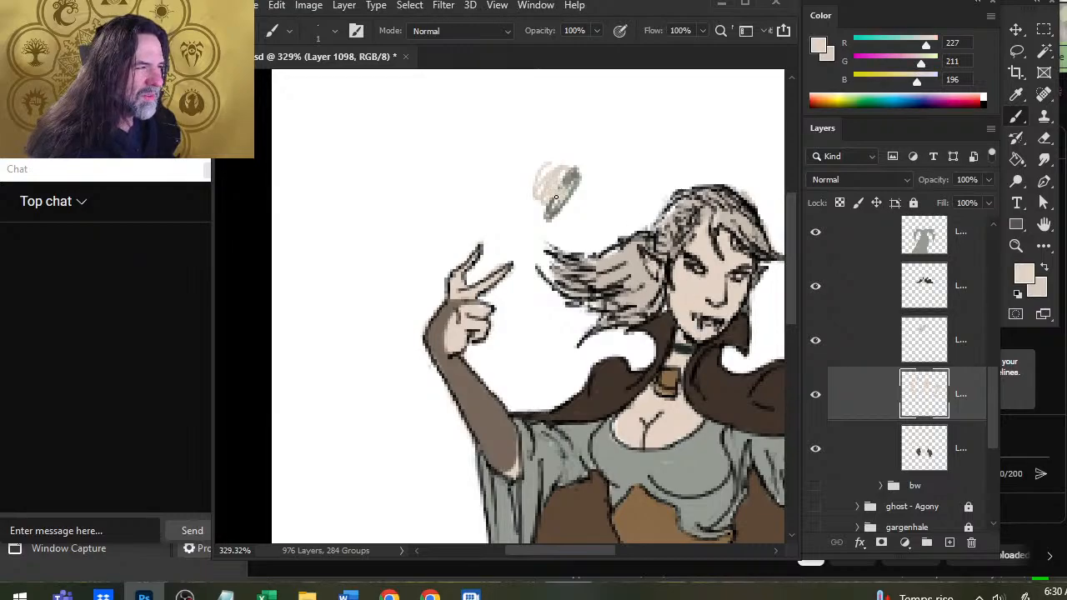
pyautogui.hotkey('ctrl', 'z')
pyautogui.hotkey('ctrl', 'z')
pyautogui.hotkey('ctrl', 'z')
pyautogui.hotkey('ctrl', 'z')
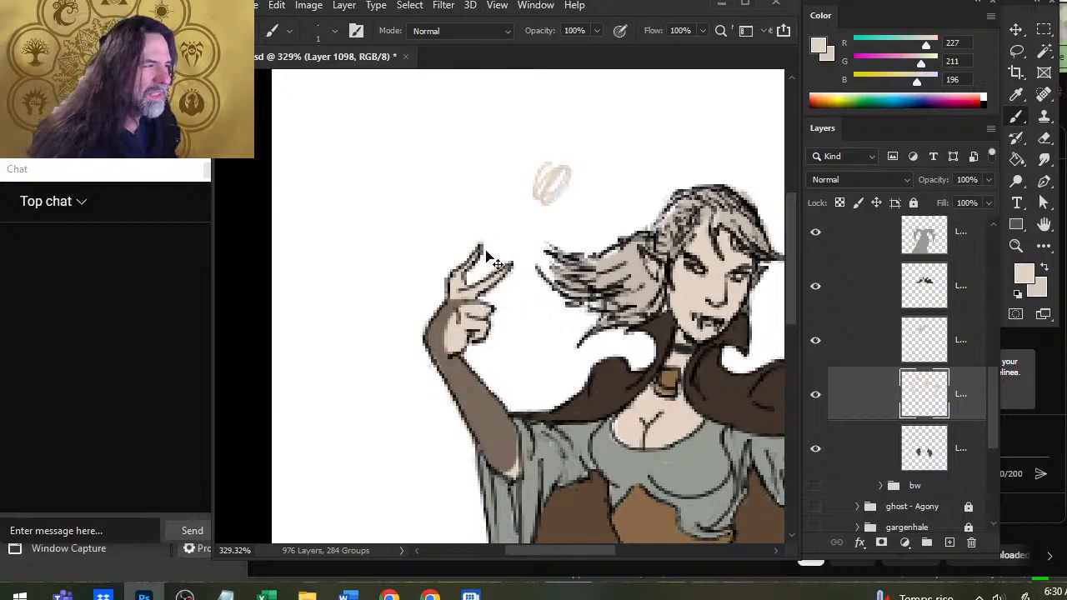
pyautogui.press('x')
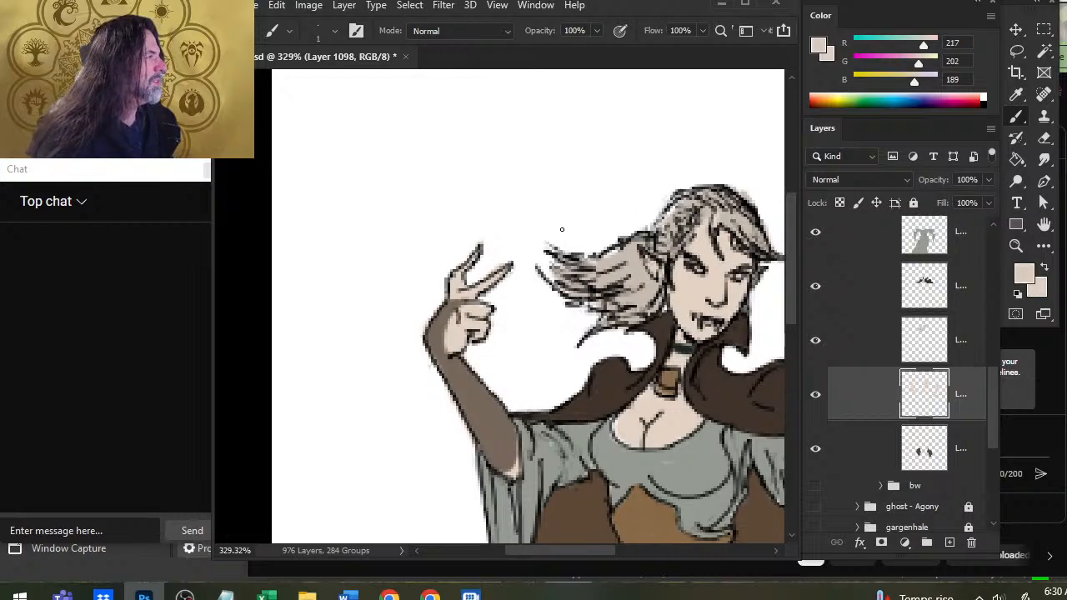
pyautogui.moveTo(617, 155); pyautogui.dragTo(521, 190)
pyautogui.hotkey('ctrl', 'z')
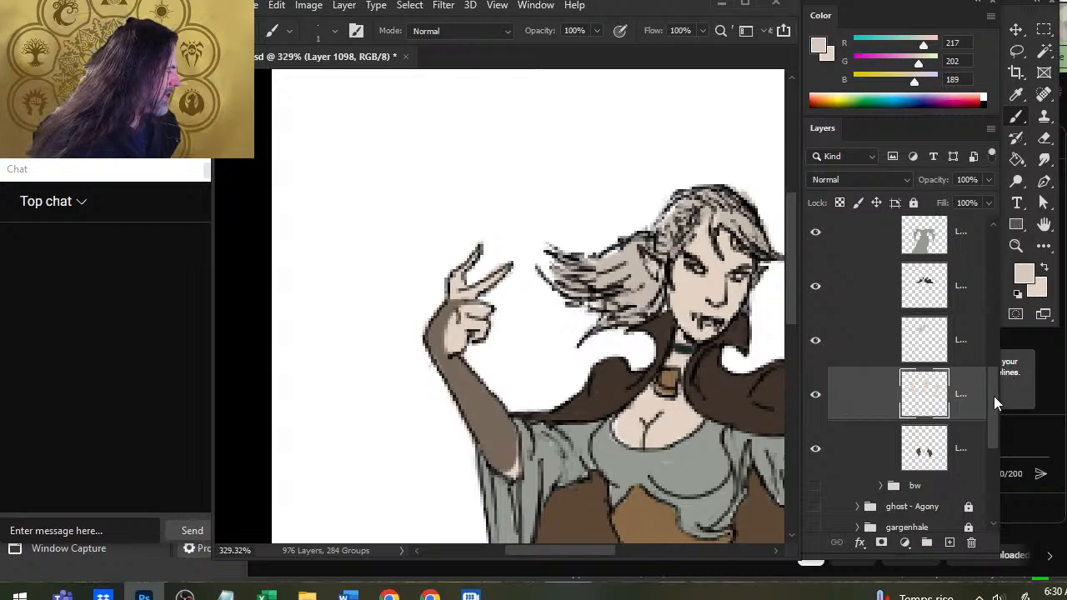
# Sample a darker grey shadow tone (RGB 101, 104, 97) from the ref group's woman, hide the reference, and test the tone above the raised hand.
pyautogui.moveTo(993, 395); pyautogui.dragTo(988, 281)
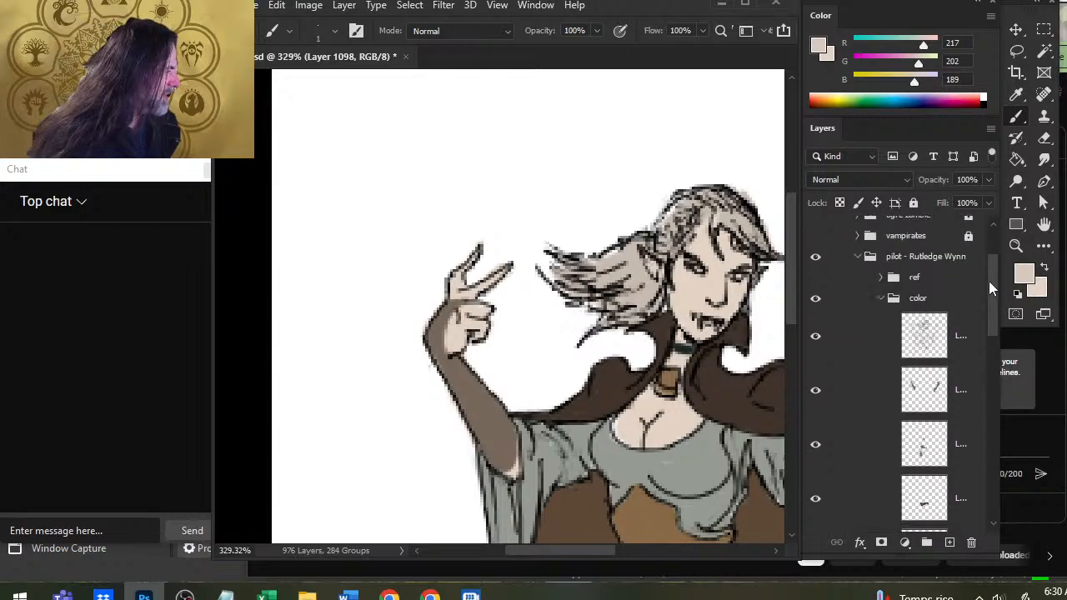
pyautogui.click(814, 284)
pyautogui.keyDown('alt'); pyautogui.click(429, 208); pyautogui.keyUp('alt')
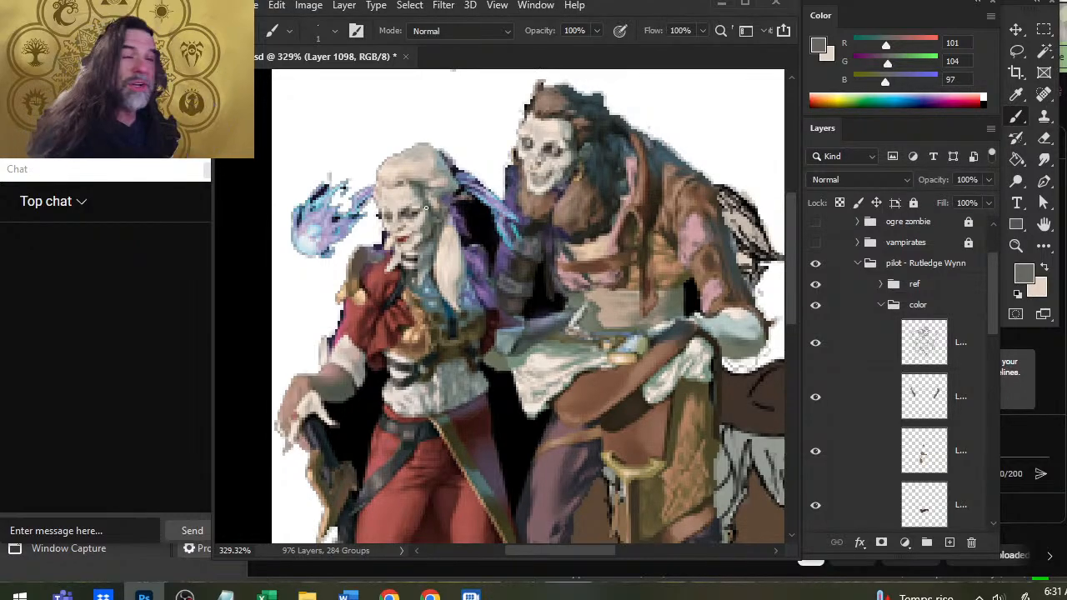
pyautogui.click(815, 284)
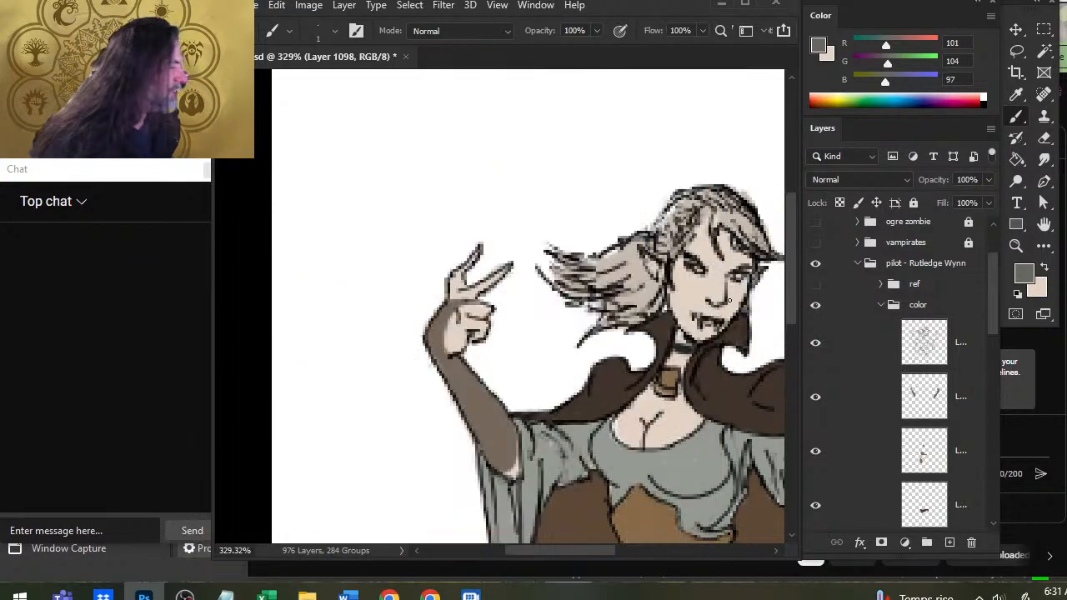
pyautogui.moveTo(565, 190)
pyautogui.mouseDown()
pyautogui.moveTo(547, 199)
pyautogui.moveTo(549, 176)
pyautogui.moveTo(520, 230)
pyautogui.mouseUp()
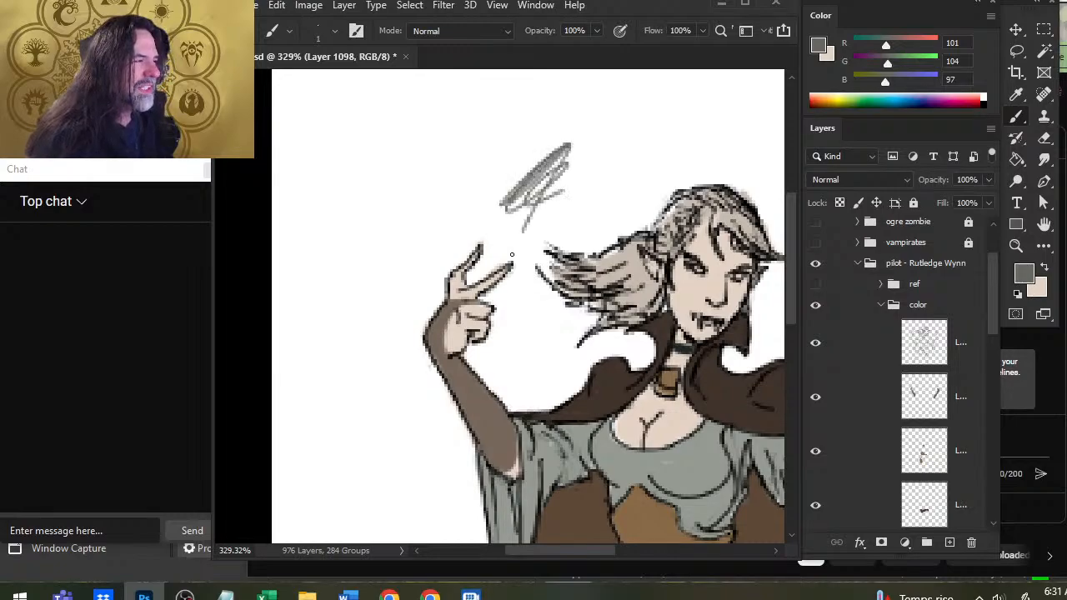
# Undo the grey test strokes above the raised hand and check the hair color layer by hiding and reshowing it.
pyautogui.hotkey('ctrl', 'z')
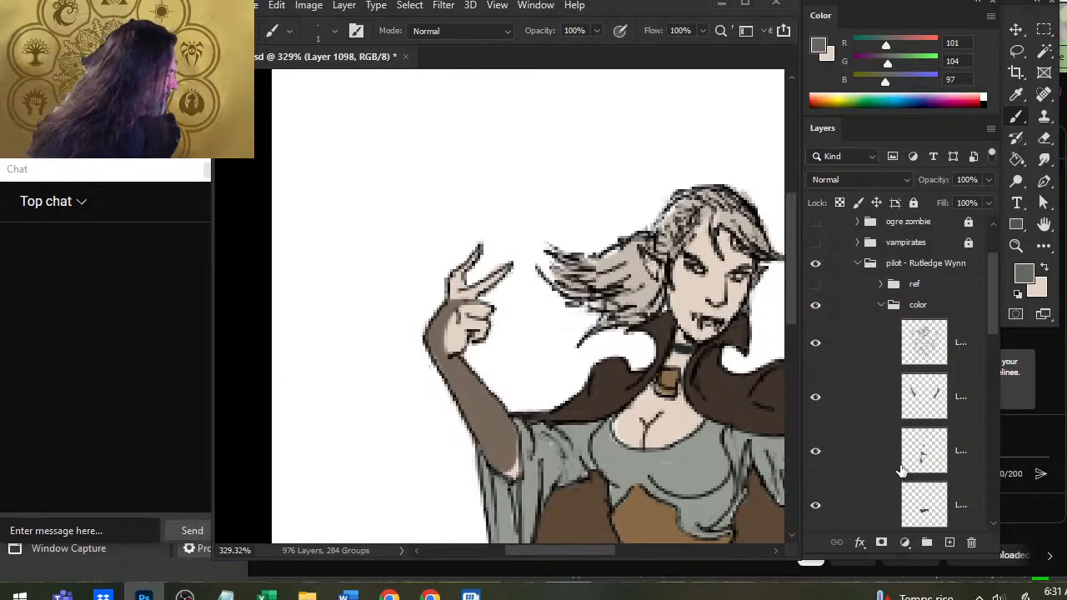
pyautogui.scroll(-1, 992, 338)
pyautogui.moveTo(993, 337); pyautogui.dragTo(987, 400)
pyautogui.click(815, 494)
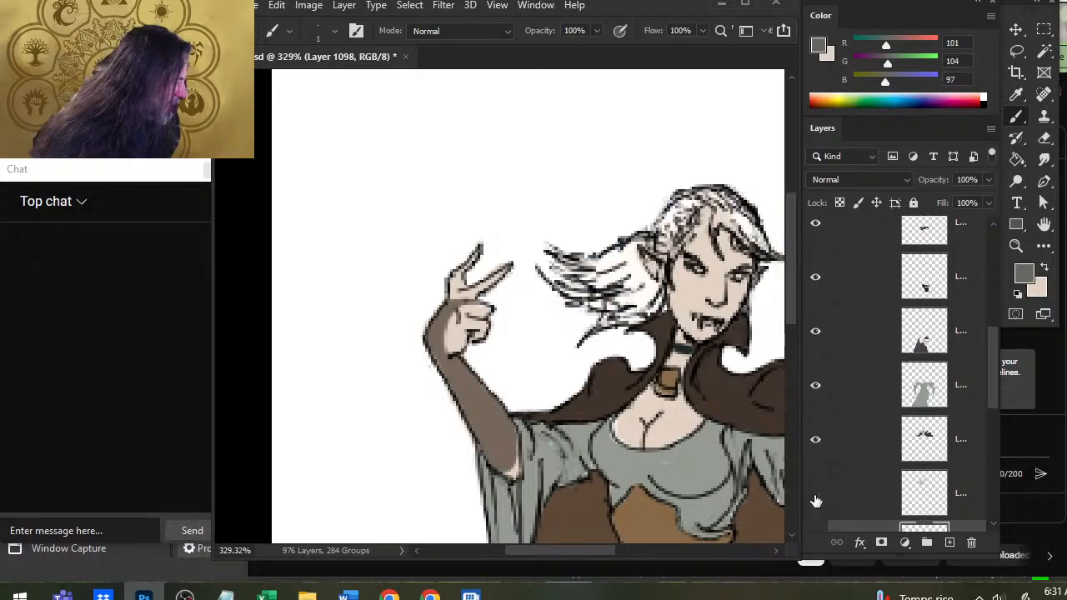
pyautogui.click(815, 495)
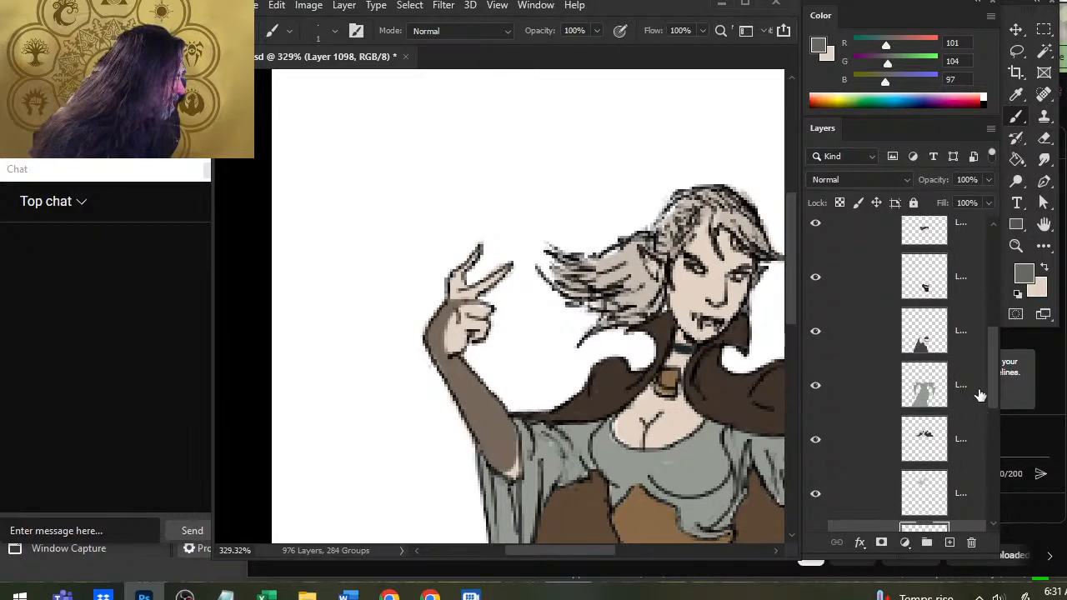
# Add a new layer directly above the skin color layer and check the skin layer's coverage by hiding and reshowing it.
pyautogui.moveTo(991, 392); pyautogui.dragTo(991, 433)
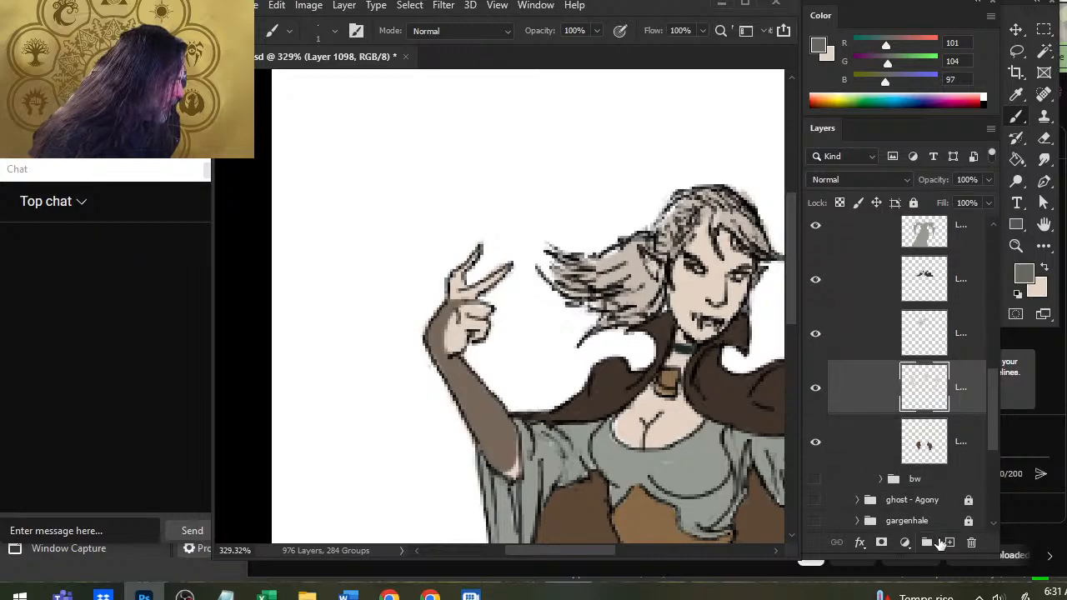
pyautogui.click(948, 542)
pyautogui.click(815, 444)
pyautogui.click(815, 444)
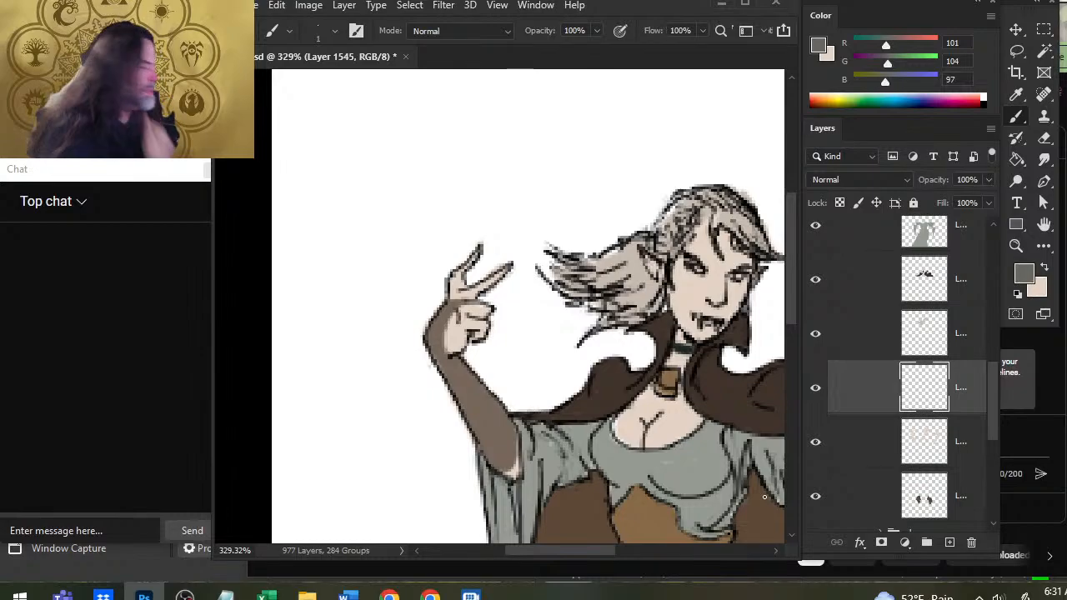
pyautogui.moveTo(698, 416); pyautogui.dragTo(488, 204)
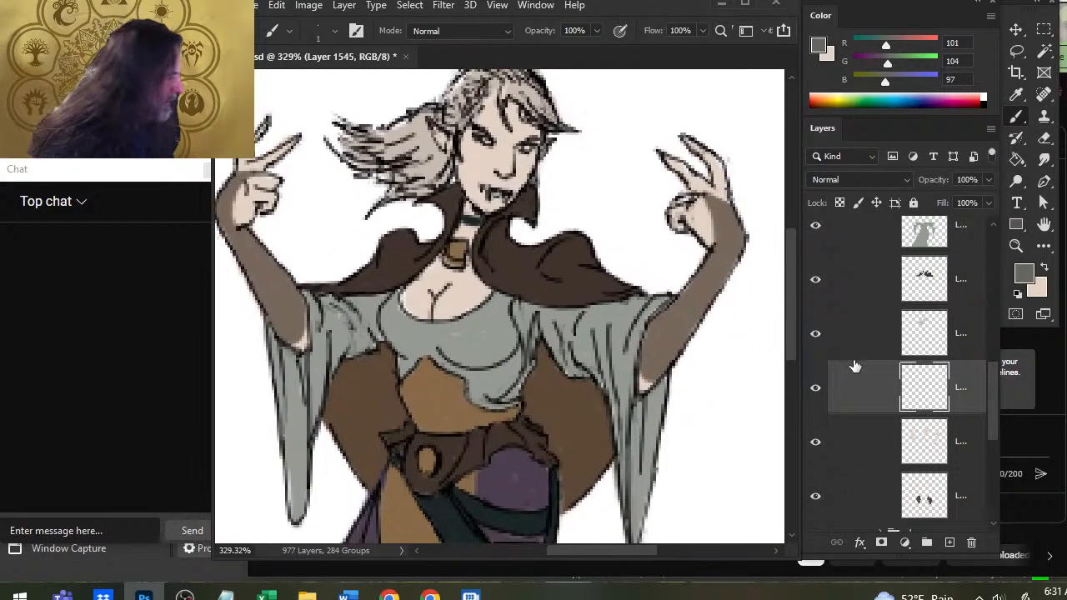
pyautogui.click(813, 443)
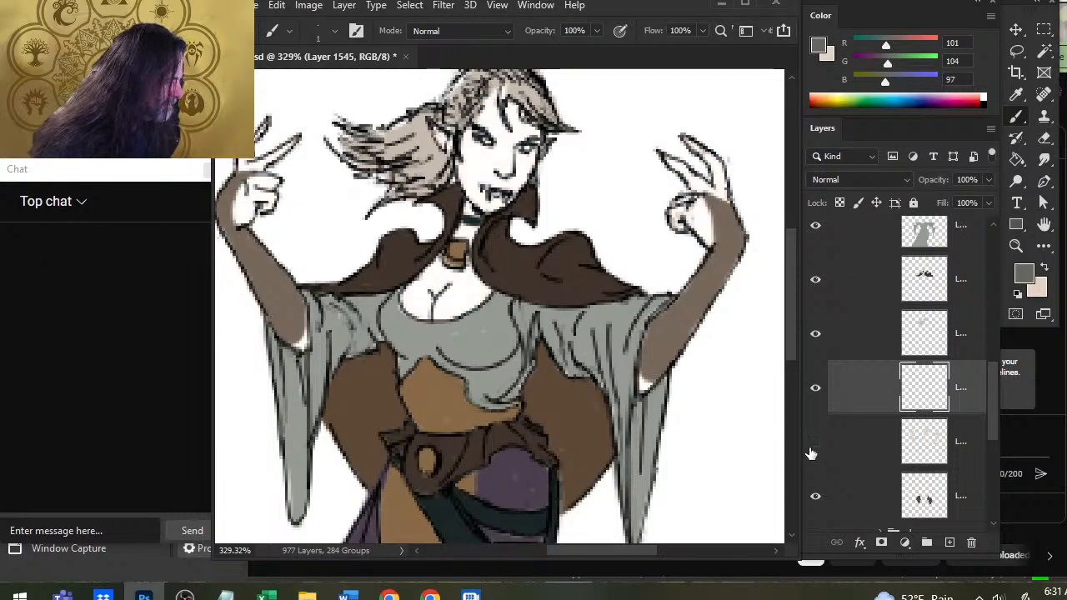
pyautogui.click(813, 443)
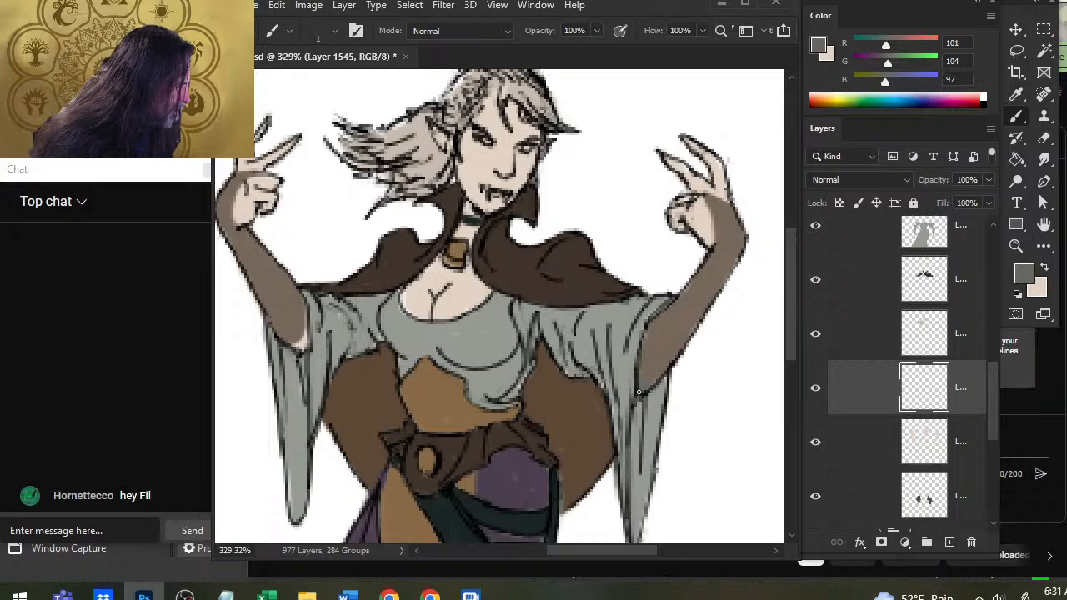
# Smudge the shadow at the elbow on the figure's image-right arm and brush grey shadows along that hand's palm, thumb and fingers.
pyautogui.press('r')
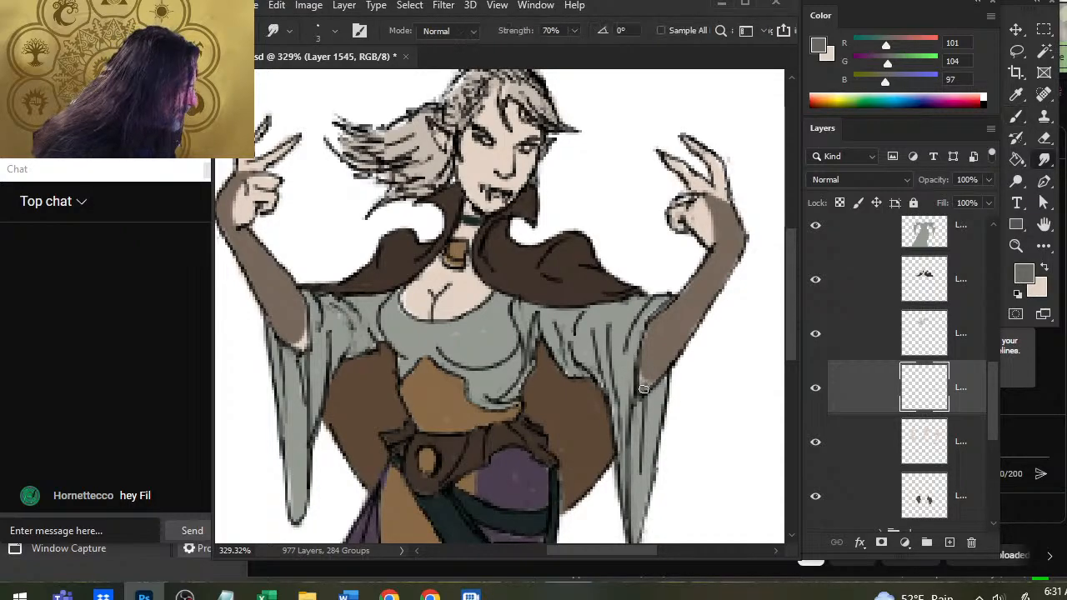
pyautogui.moveTo(651, 374)
pyautogui.mouseDown()
pyautogui.moveTo(628, 372)
pyautogui.moveTo(570, 447)
pyautogui.mouseUp()
pyautogui.press('b')
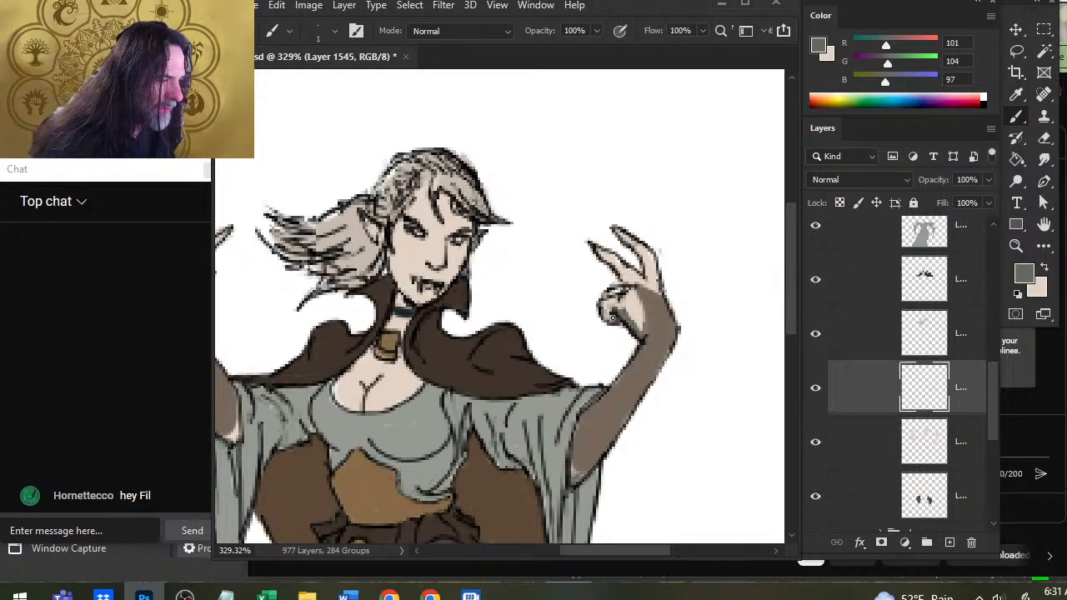
pyautogui.moveTo(612, 317); pyautogui.dragTo(621, 294)
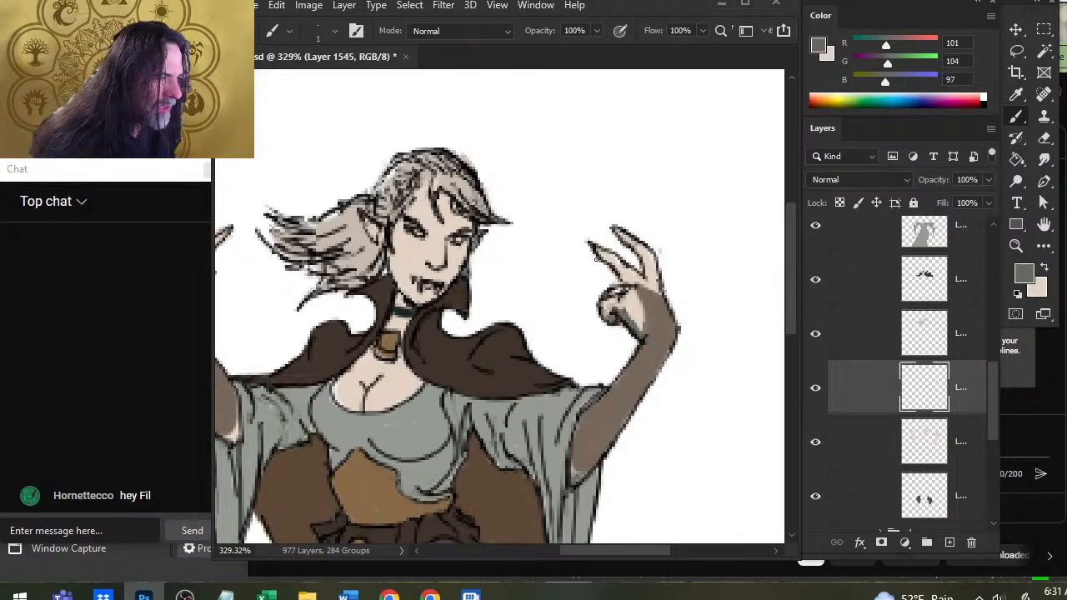
pyautogui.moveTo(595, 248); pyautogui.dragTo(607, 265)
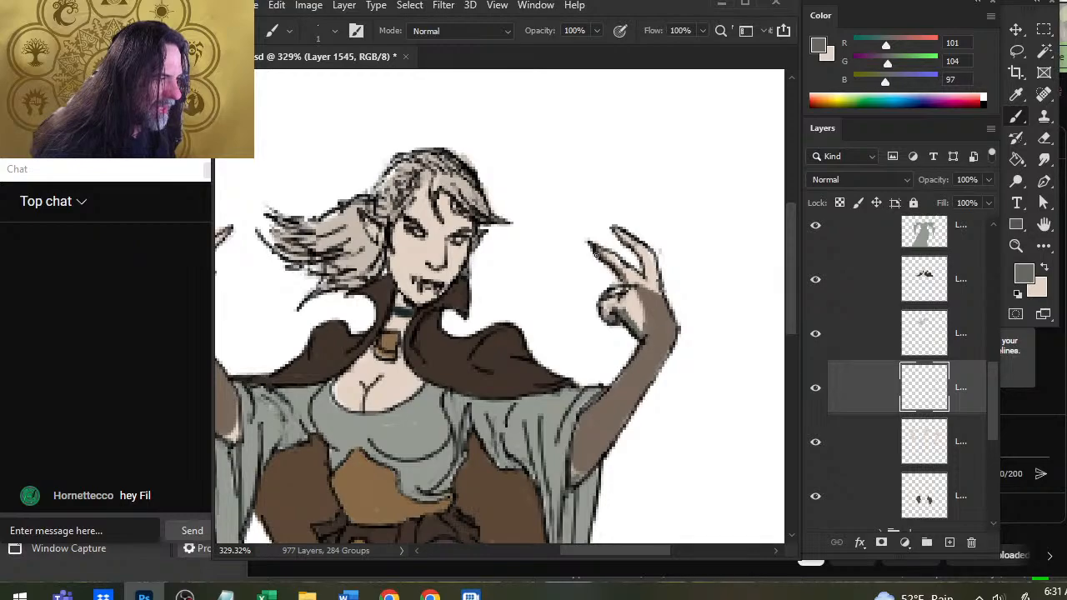
pyautogui.moveTo(615, 232); pyautogui.dragTo(648, 281)
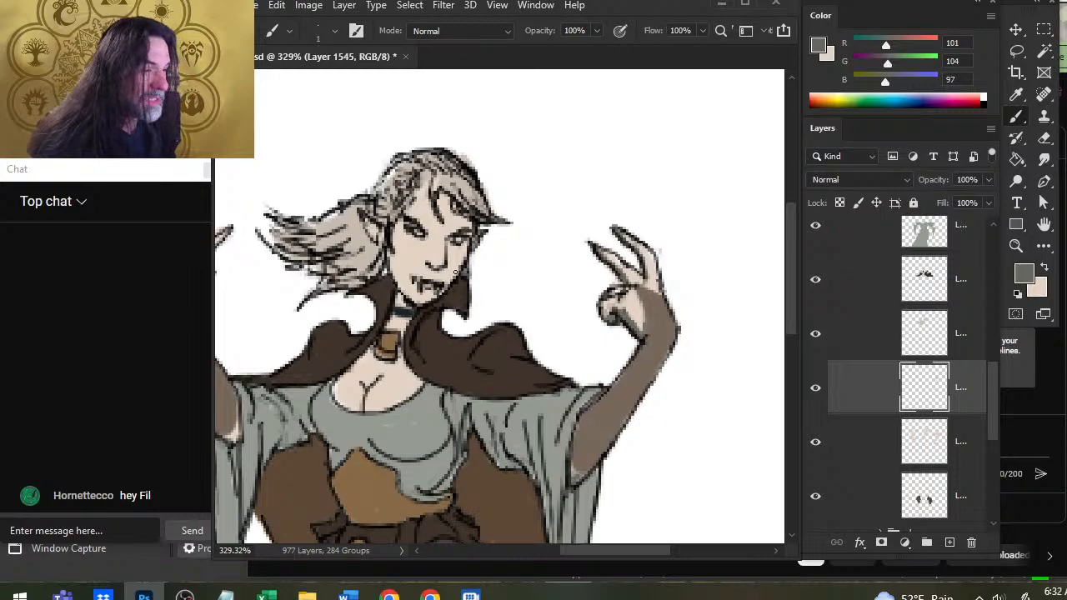
# Brush the grey shadow tone onto the forehead below the hair, the cheek, jaw, neck, underside of the nose and skin around the pendant.
pyautogui.moveTo(419, 263); pyautogui.dragTo(461, 300)
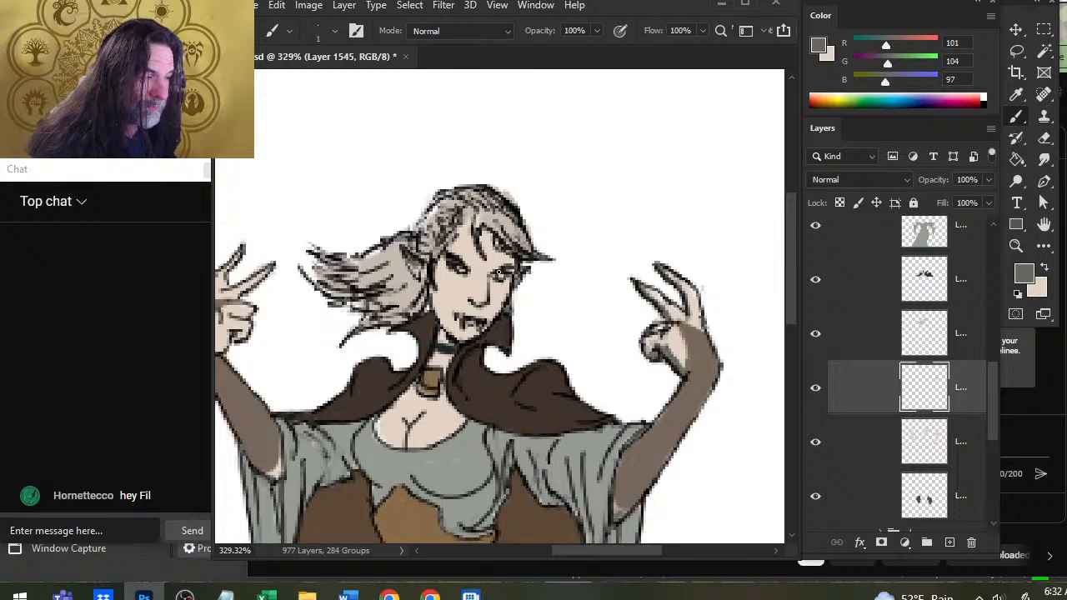
pyautogui.moveTo(466, 218)
pyautogui.mouseDown()
pyautogui.moveTo(470, 247)
pyautogui.moveTo(456, 244)
pyautogui.moveTo(510, 256)
pyautogui.mouseUp()
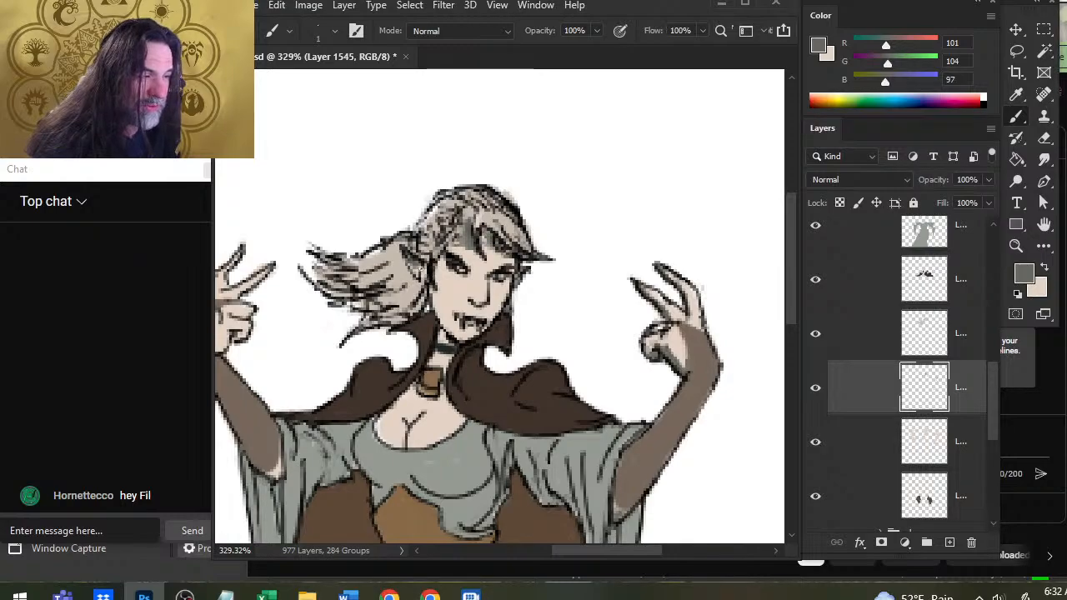
pyautogui.moveTo(433, 293); pyautogui.dragTo(440, 339)
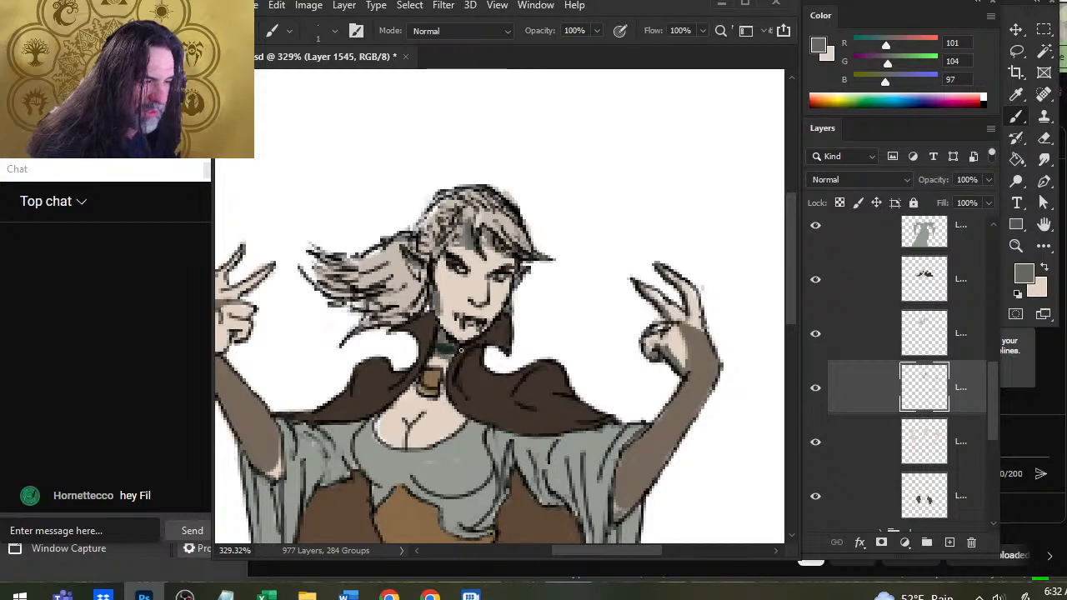
pyautogui.moveTo(506, 298); pyautogui.dragTo(496, 315)
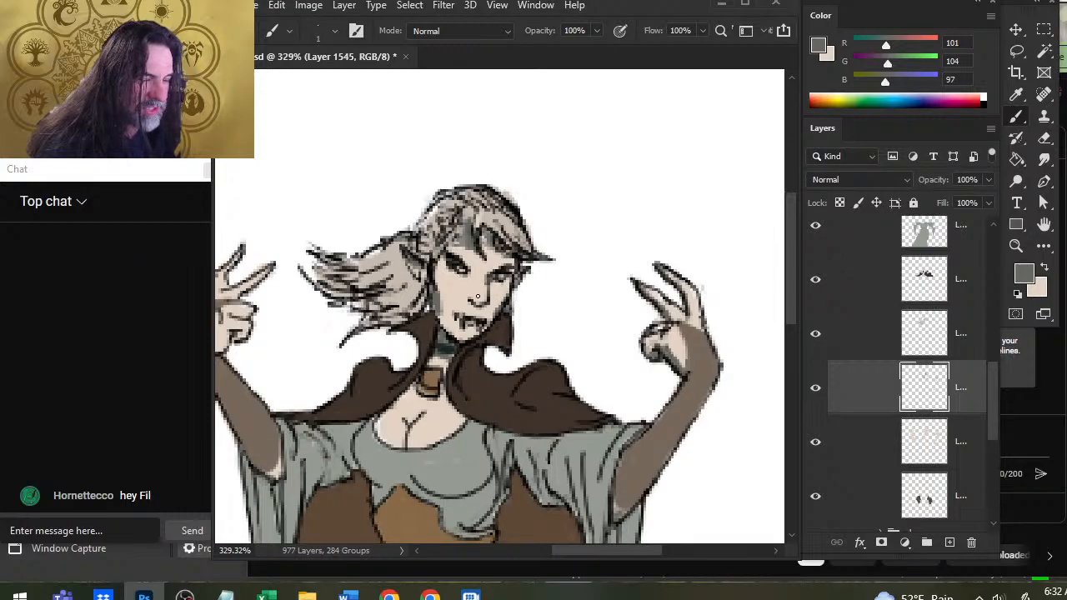
pyautogui.moveTo(472, 304); pyautogui.dragTo(481, 306)
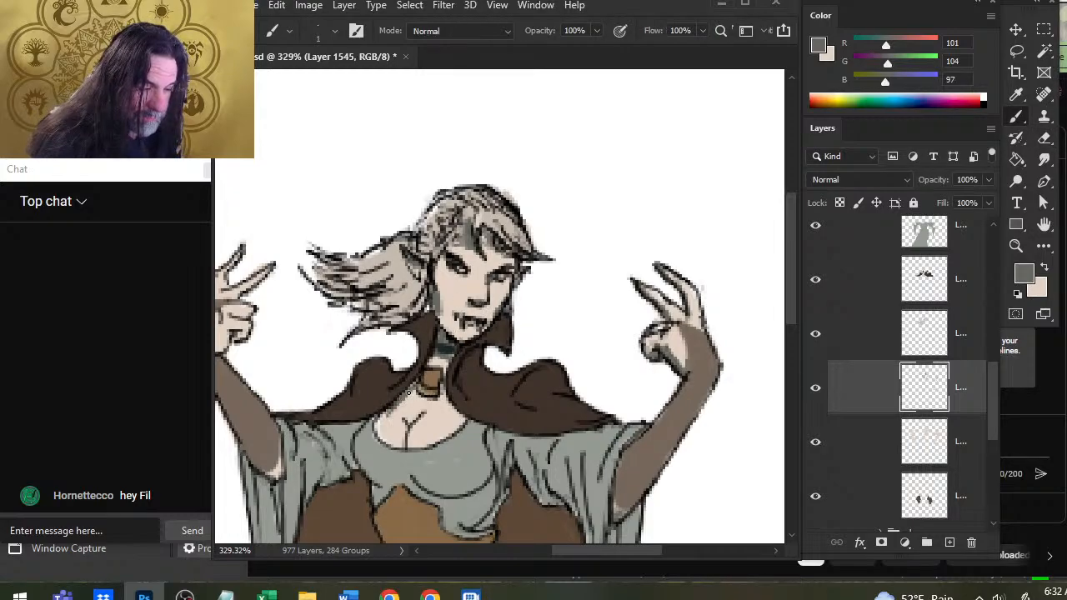
pyautogui.moveTo(441, 388); pyautogui.dragTo(442, 388)
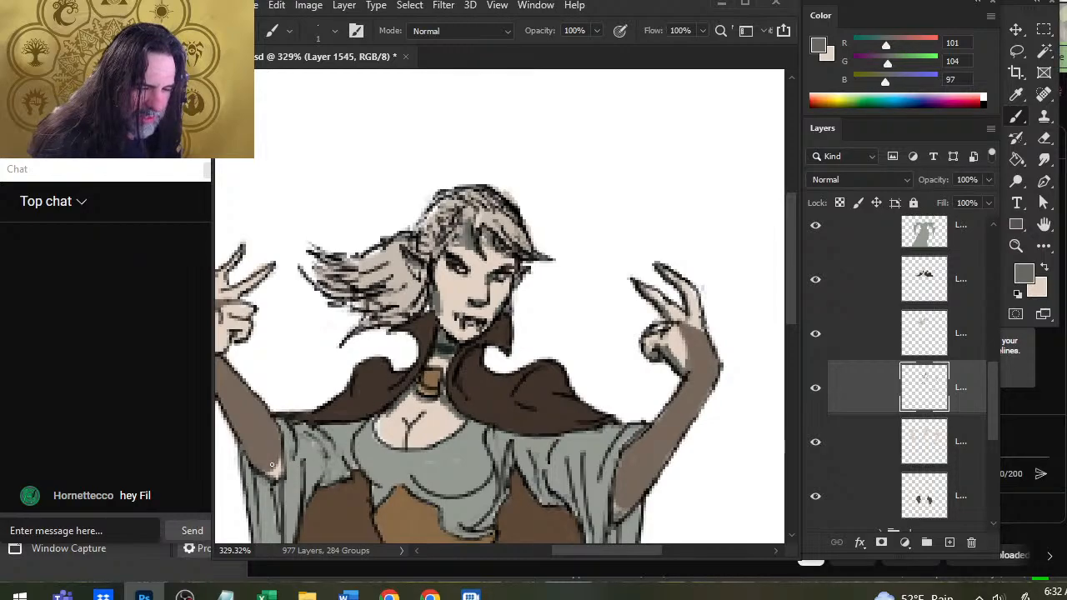
# Shade the elbow skin of the image-left arm with grey and blend it with the Smudge tool.
pyautogui.press('r')
pyautogui.moveTo(271, 464); pyautogui.dragTo(281, 468)
pyautogui.press('b')
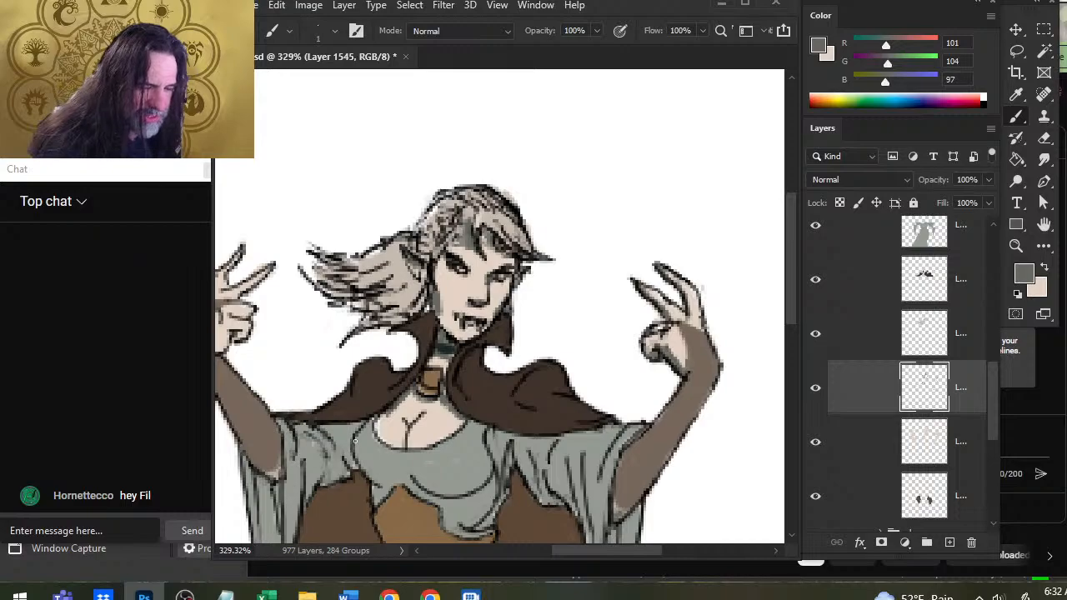
# Paint and smudge soft grey shadows on the chest around the cleavage and below the pendant.
pyautogui.press('r')
pyautogui.moveTo(384, 416)
pyautogui.mouseDown()
pyautogui.moveTo(411, 419)
pyautogui.moveTo(408, 456)
pyautogui.moveTo(392, 432)
pyautogui.moveTo(400, 444)
pyautogui.moveTo(409, 409)
pyautogui.moveTo(403, 449)
pyautogui.moveTo(403, 427)
pyautogui.moveTo(409, 439)
pyautogui.moveTo(408, 424)
pyautogui.moveTo(428, 405)
pyautogui.moveTo(410, 419)
pyautogui.moveTo(420, 407)
pyautogui.moveTo(395, 402)
pyautogui.mouseUp()
pyautogui.press('b')
pyautogui.press('r')
pyautogui.press('b')
pyautogui.press('r')
pyautogui.press('b')
pyautogui.press('r')
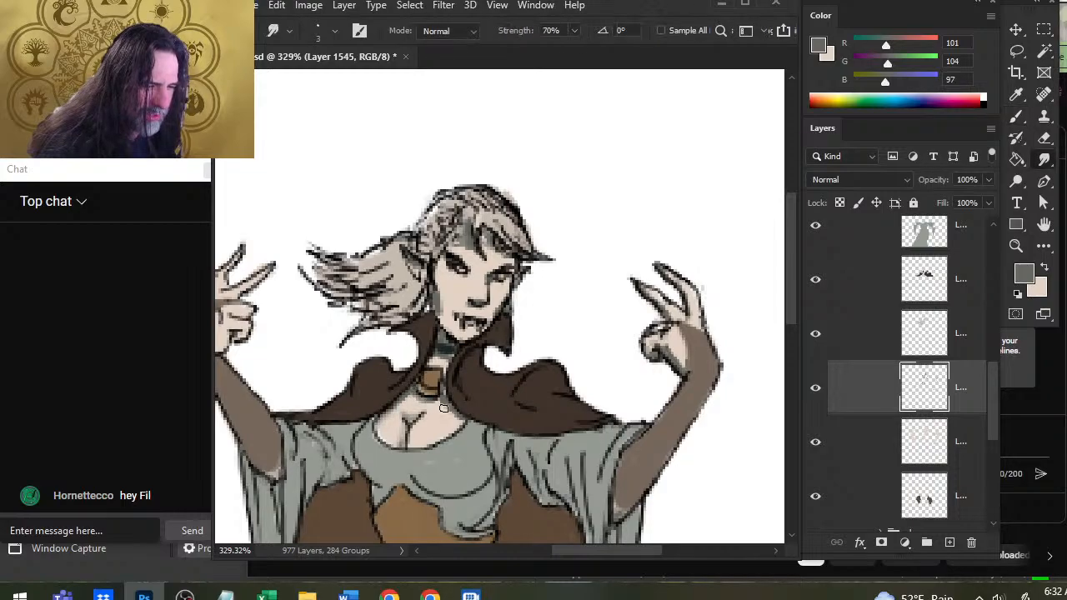
pyautogui.press('b')
pyautogui.press('r')
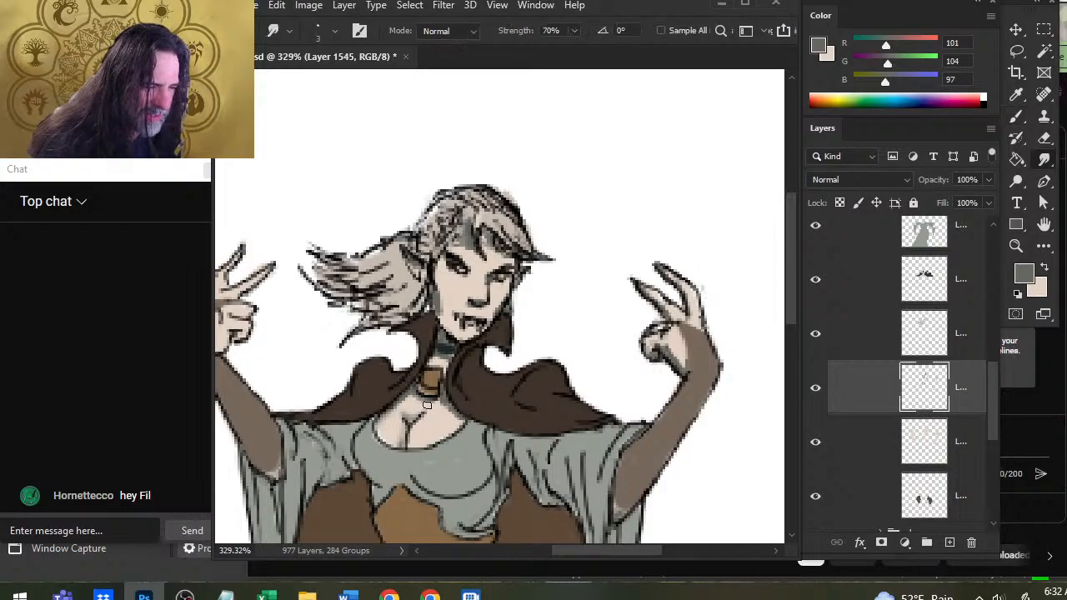
pyautogui.press('b')
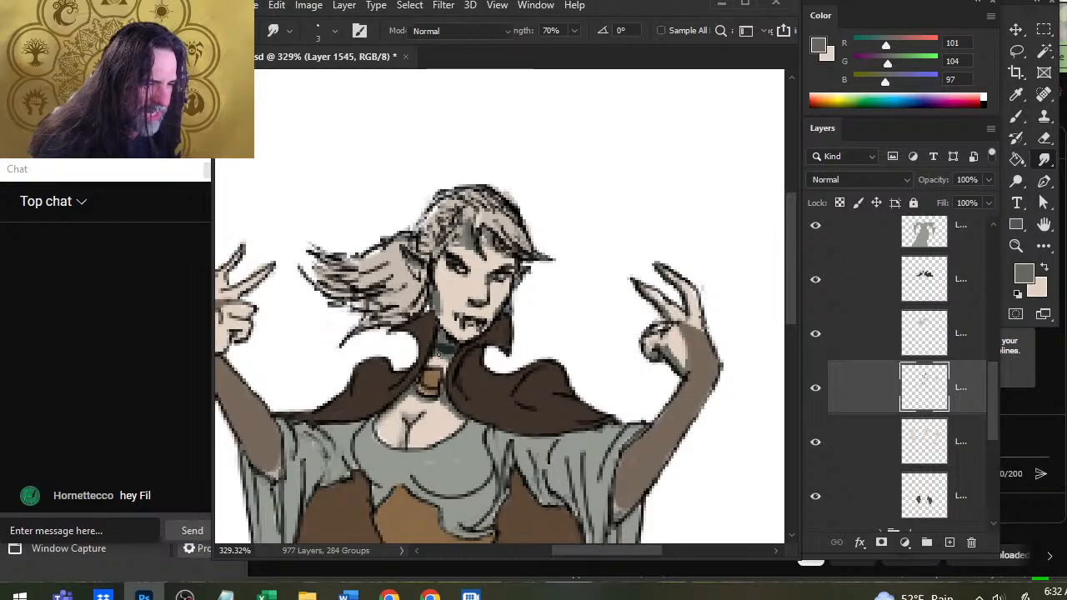
# Blend the grey shadow along the image-left cheek and jawline, alternating brush strokes with smudging.
pyautogui.press('r')
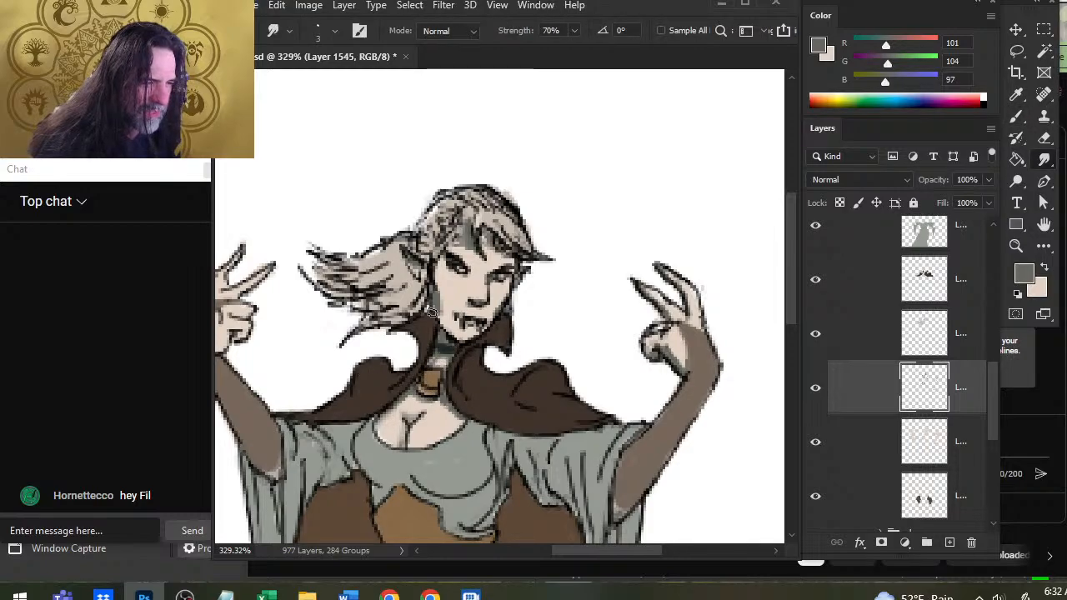
pyautogui.press('b')
pyautogui.press('r')
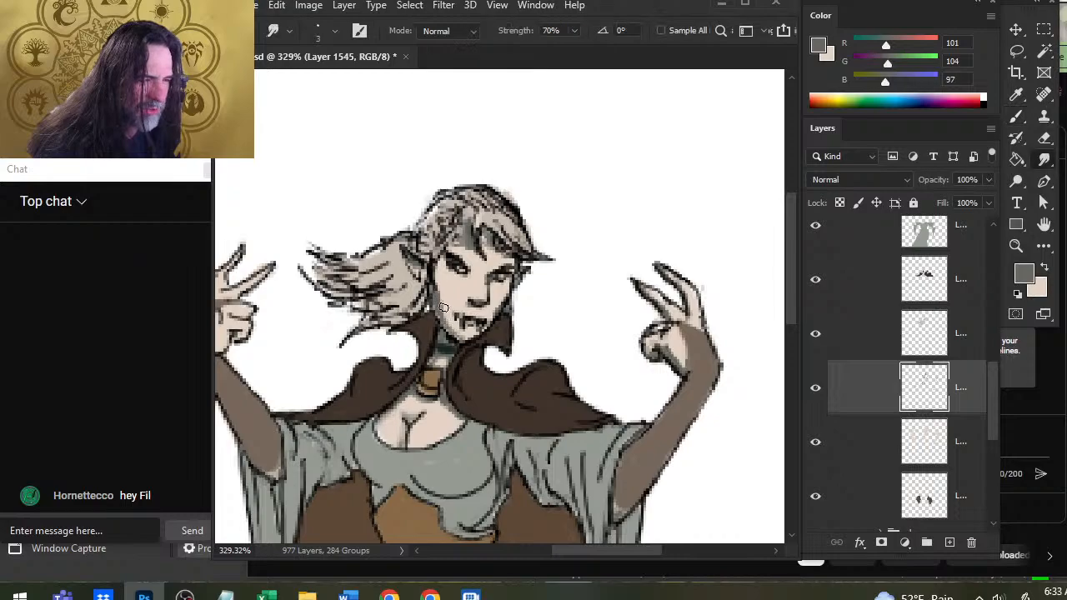
pyautogui.press('b')
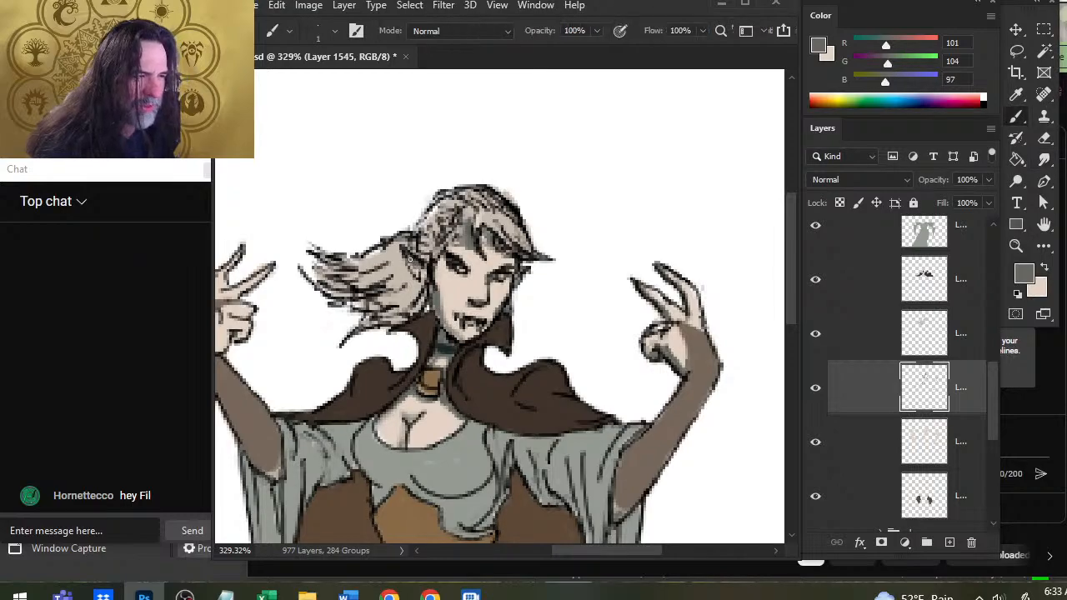
pyautogui.press('r')
pyautogui.press('b')
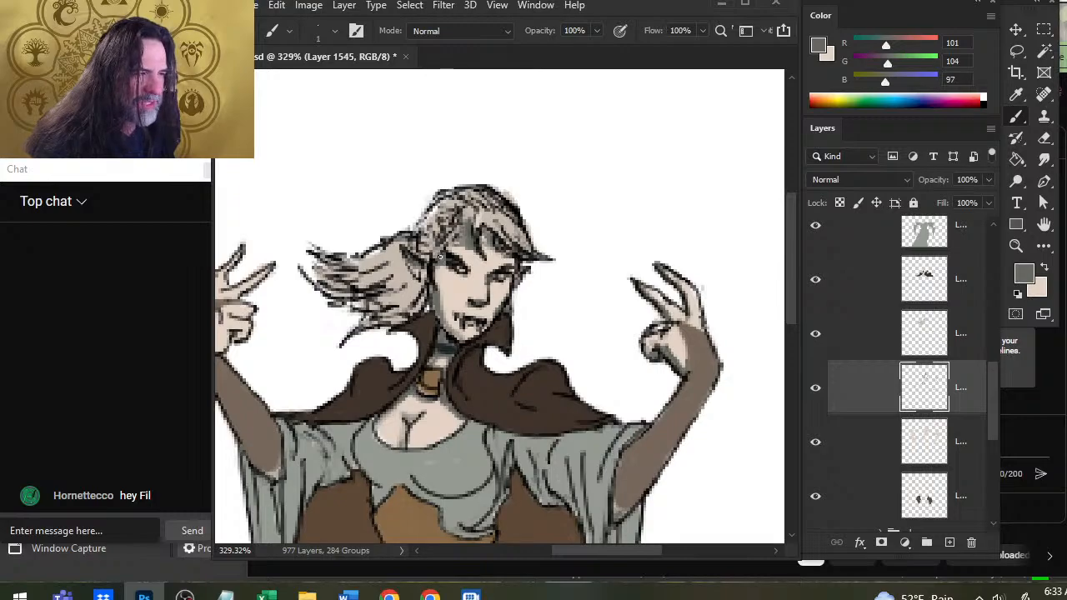
# Paint and smudge the forehead shadow beneath the hair strands and around the image-right eye.
pyautogui.press('r')
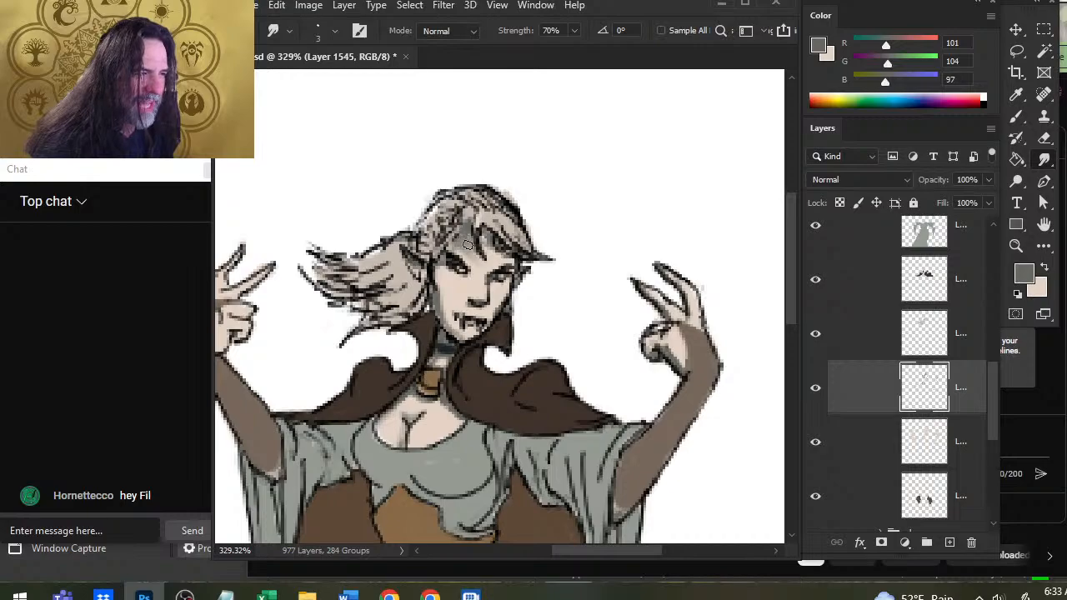
pyautogui.press('b')
pyautogui.press('r')
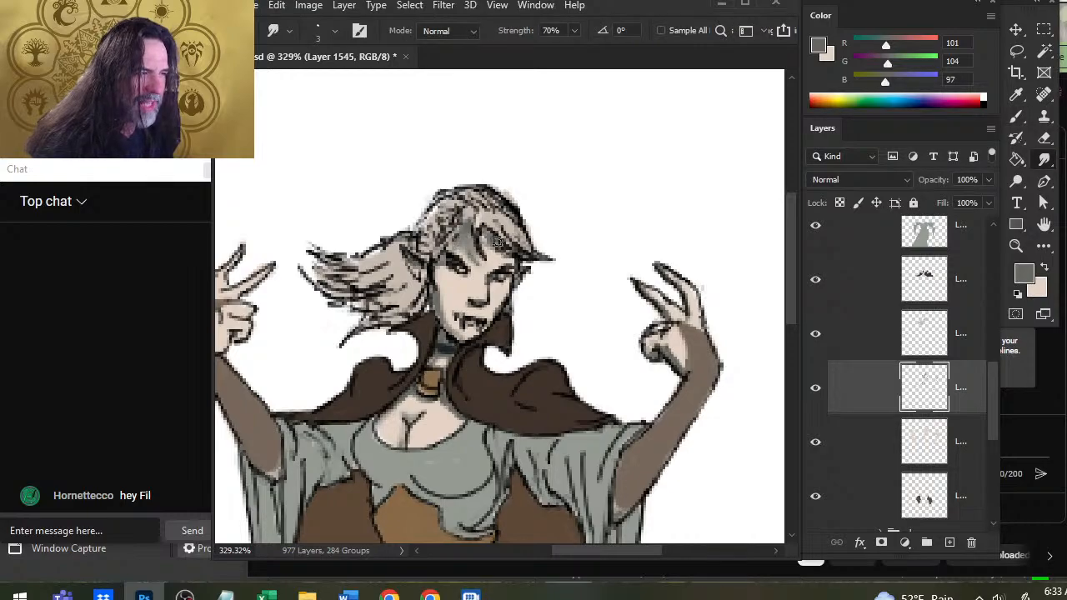
pyautogui.press('b')
pyautogui.press('r')
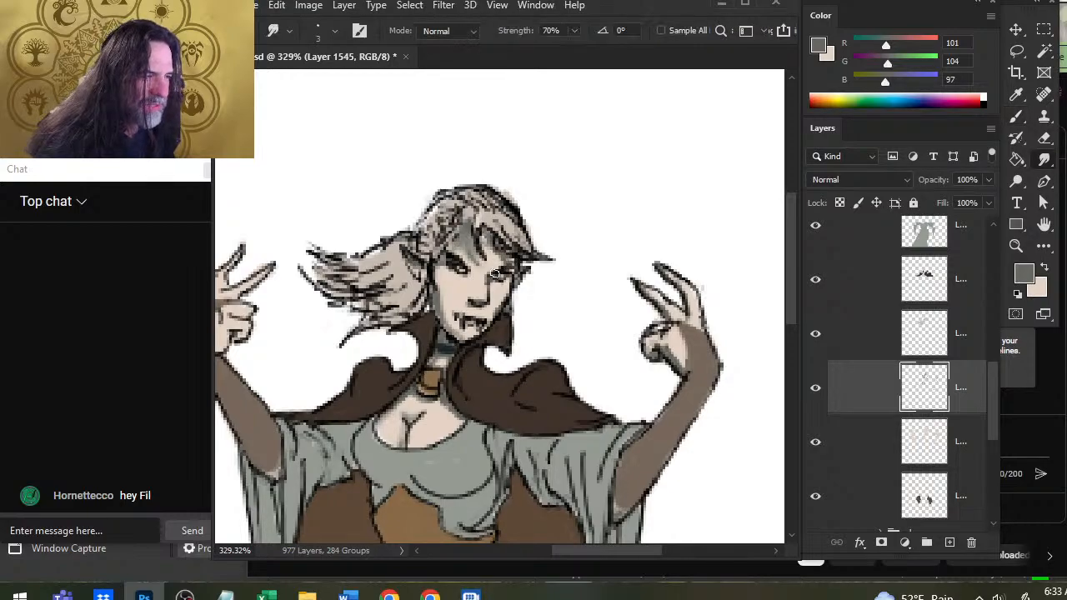
# Refine the grey shadows on the image-right jaw, the nose and the neck with brush strokes and smudging.
pyautogui.press('b')
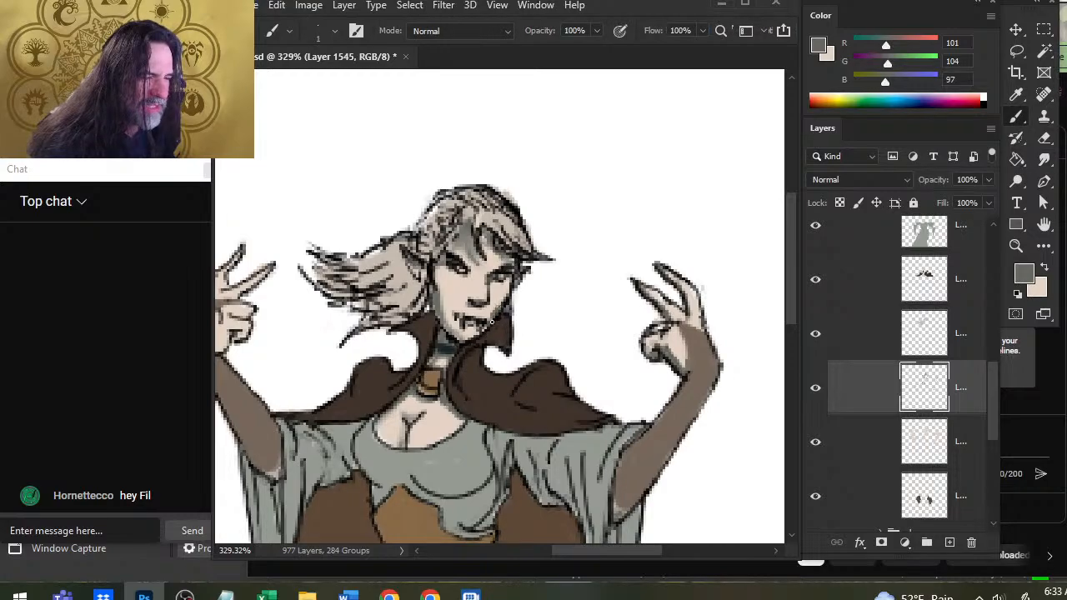
pyautogui.press('r')
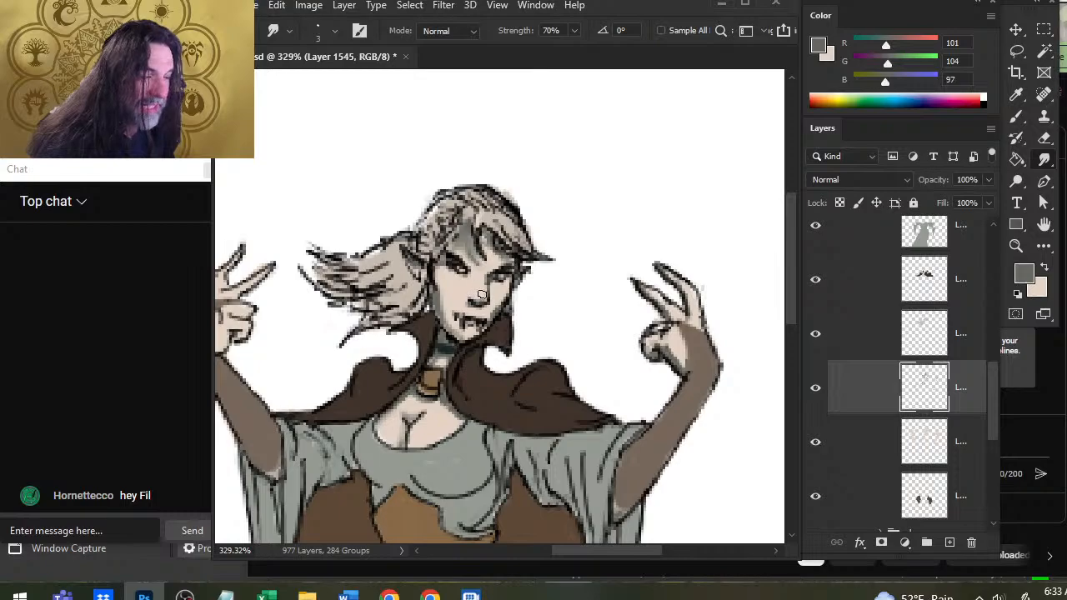
pyautogui.press('b')
pyautogui.press('r')
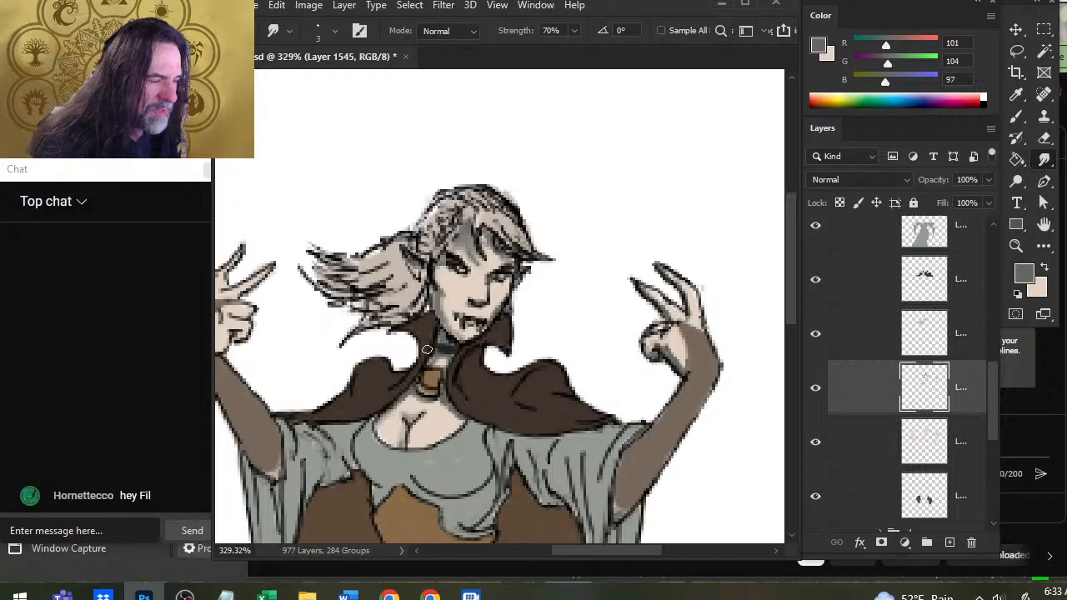
pyautogui.moveTo(534, 450); pyautogui.dragTo(535, 241)
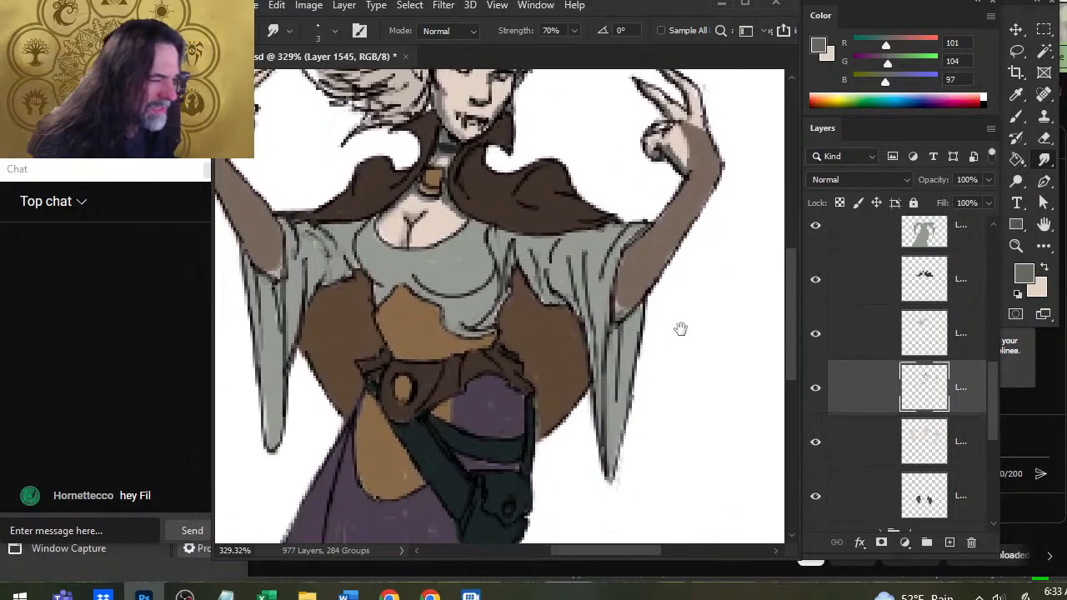
pyautogui.moveTo(689, 242); pyautogui.dragTo(593, 338)
pyautogui.press('b')
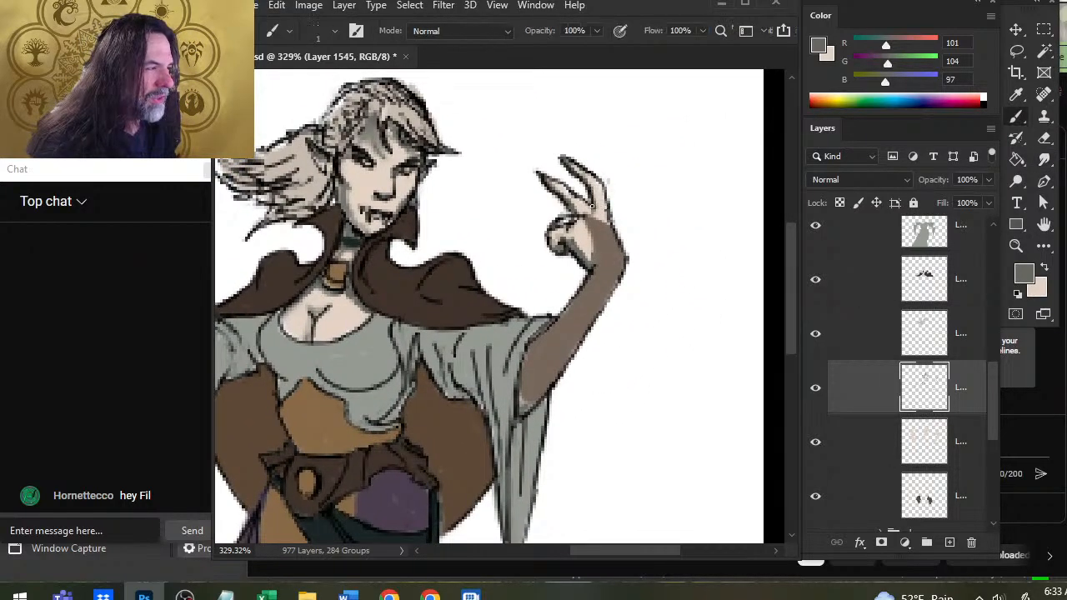
# Add and smudge grey shadow strokes on the fingers and palm of the image-right hand, using the Brush, Smudge and Eraser tools.
pyautogui.press('r')
pyautogui.moveTo(586, 208)
pyautogui.mouseDown()
pyautogui.moveTo(602, 215)
pyautogui.moveTo(579, 178)
pyautogui.mouseUp()
pyautogui.press('b')
pyautogui.press('e')
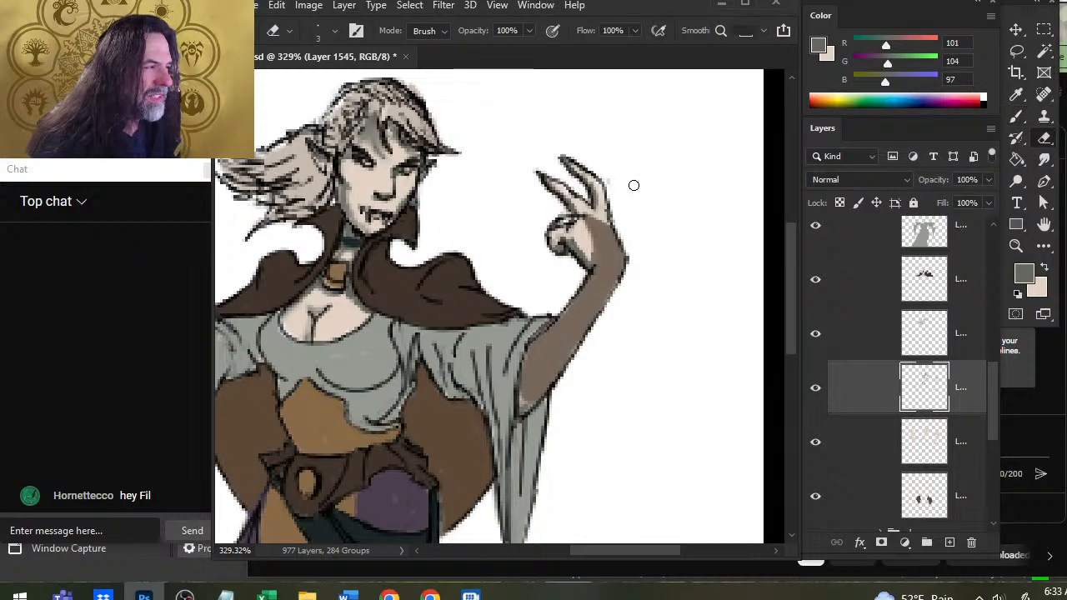
pyautogui.press('b')
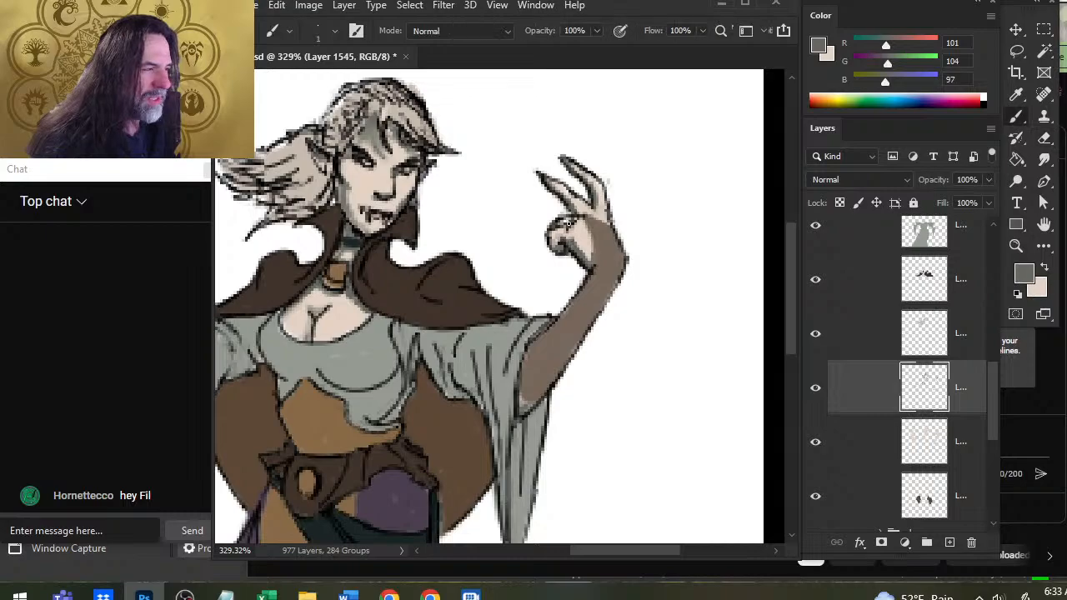
pyautogui.moveTo(566, 224); pyautogui.dragTo(553, 236)
pyautogui.press('e')
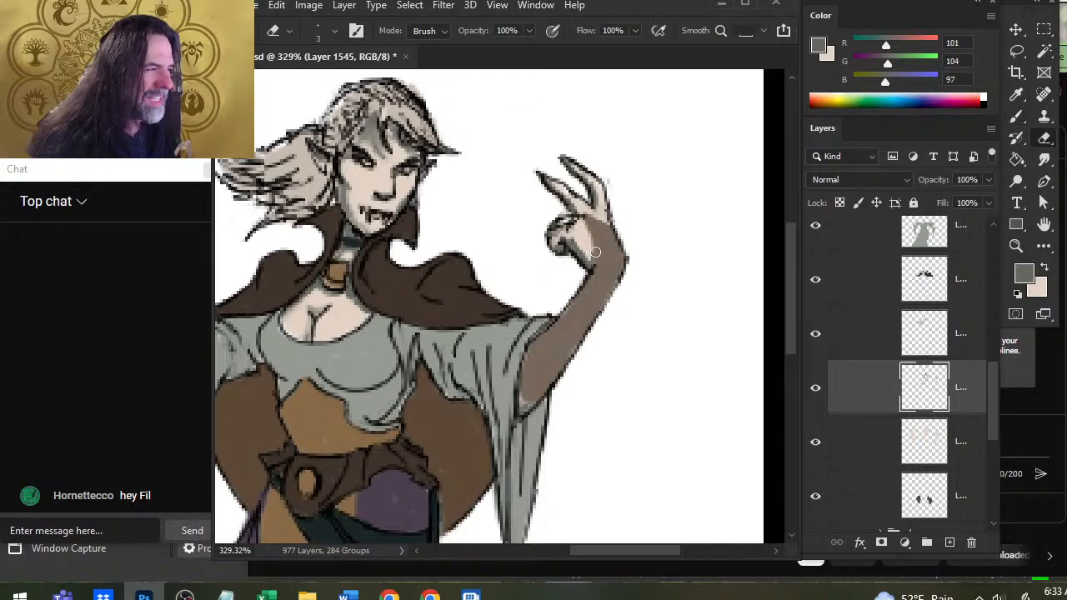
pyautogui.press('b')
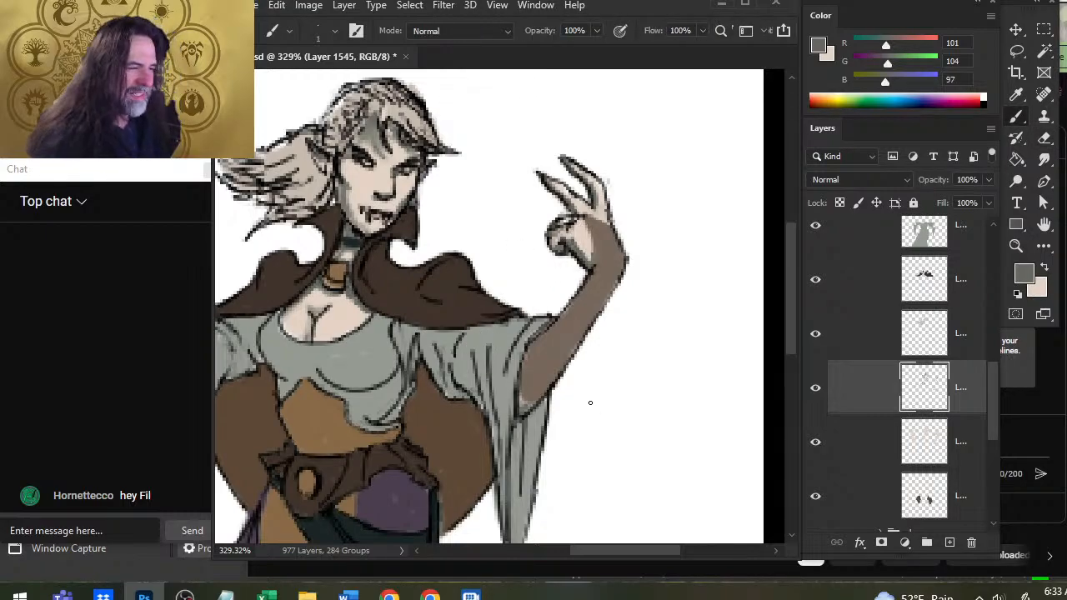
# Select the layer holding the brown cape behind the torso and sample its brown, R 93, G 73, B 54.
pyautogui.press('z')
pyautogui.moveTo(590, 404); pyautogui.dragTo(539, 453)
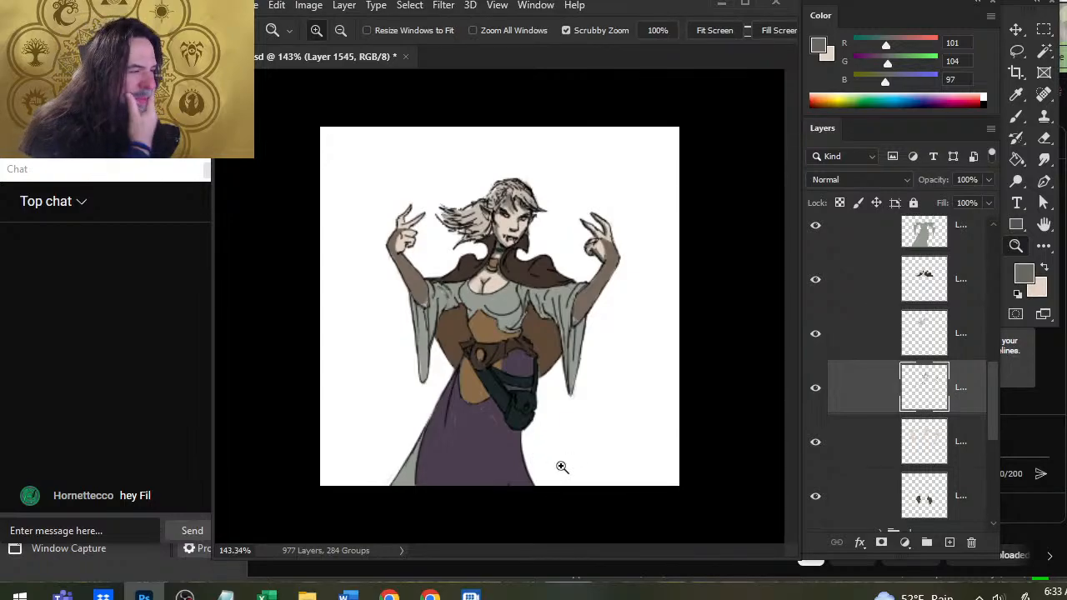
pyautogui.moveTo(482, 285); pyautogui.dragTo(520, 286)
pyautogui.press('r')
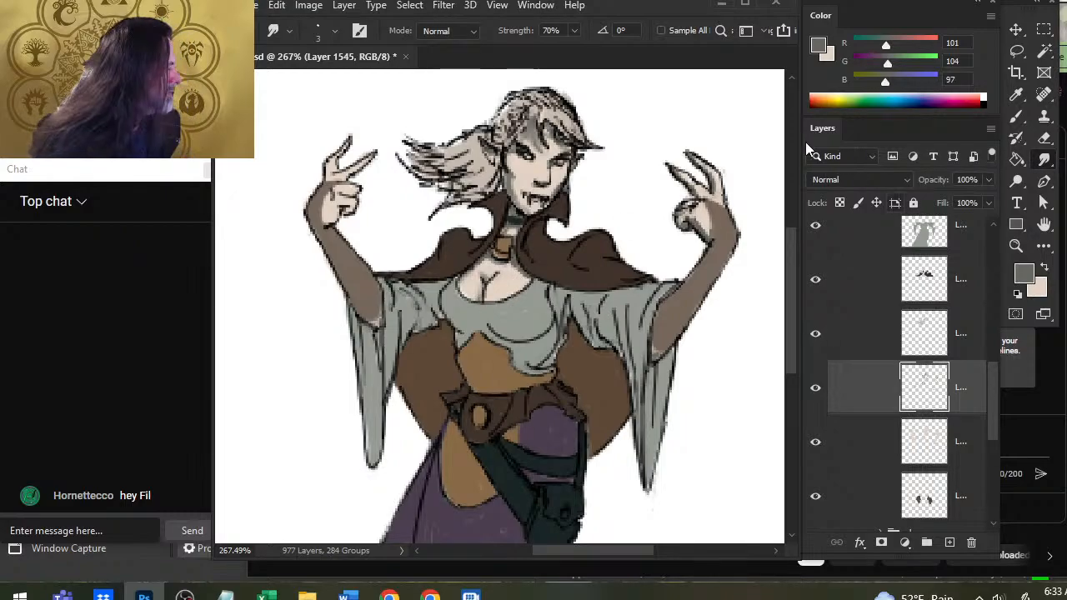
pyautogui.click(967, 498)
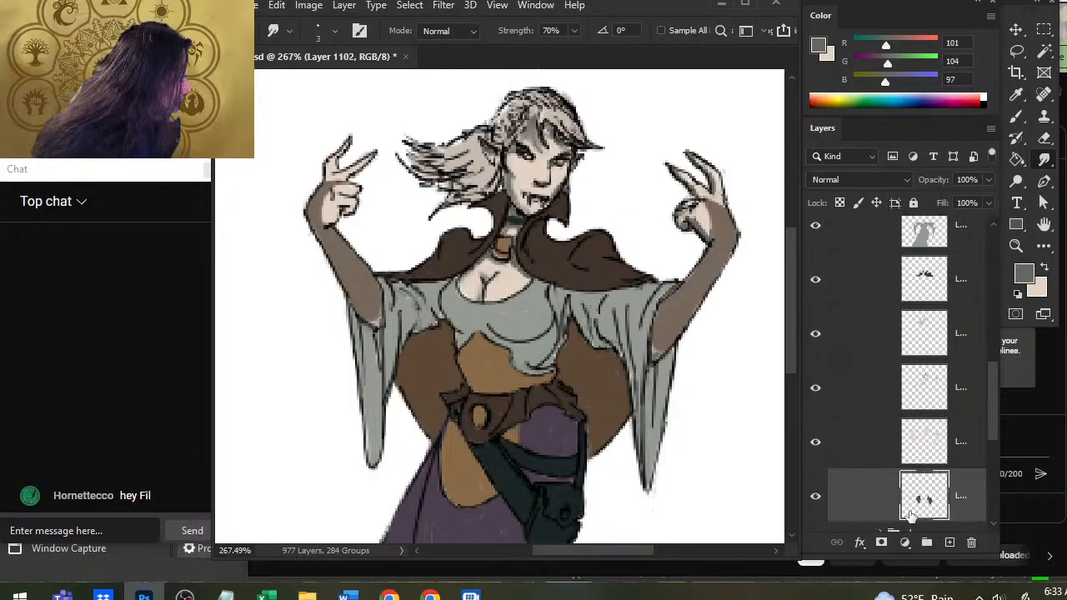
pyautogui.press('b')
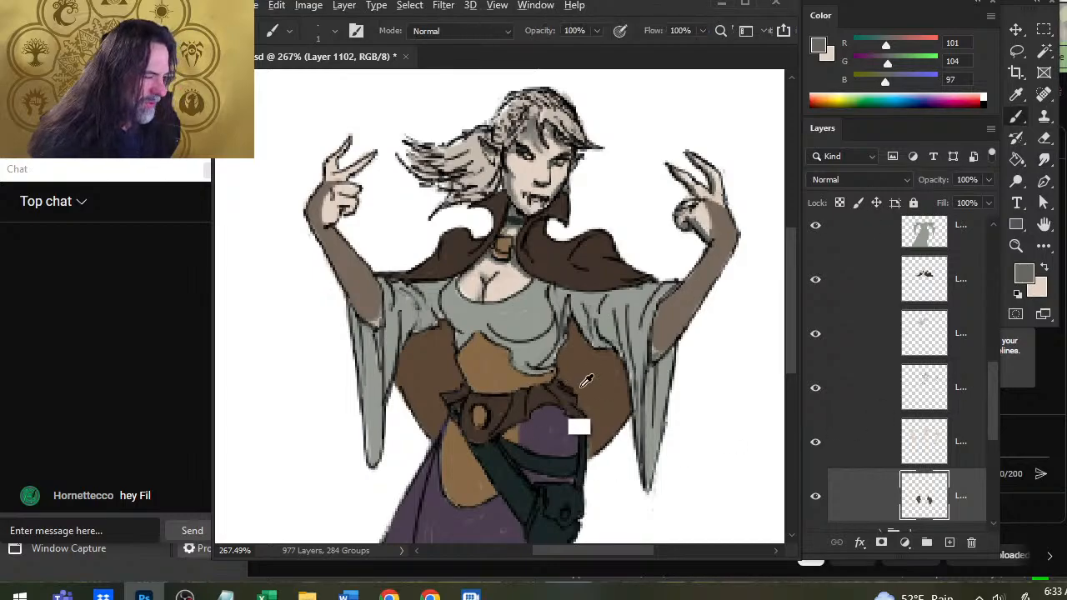
pyautogui.keyDown('alt'); pyautogui.click(578, 430); pyautogui.keyUp('alt')
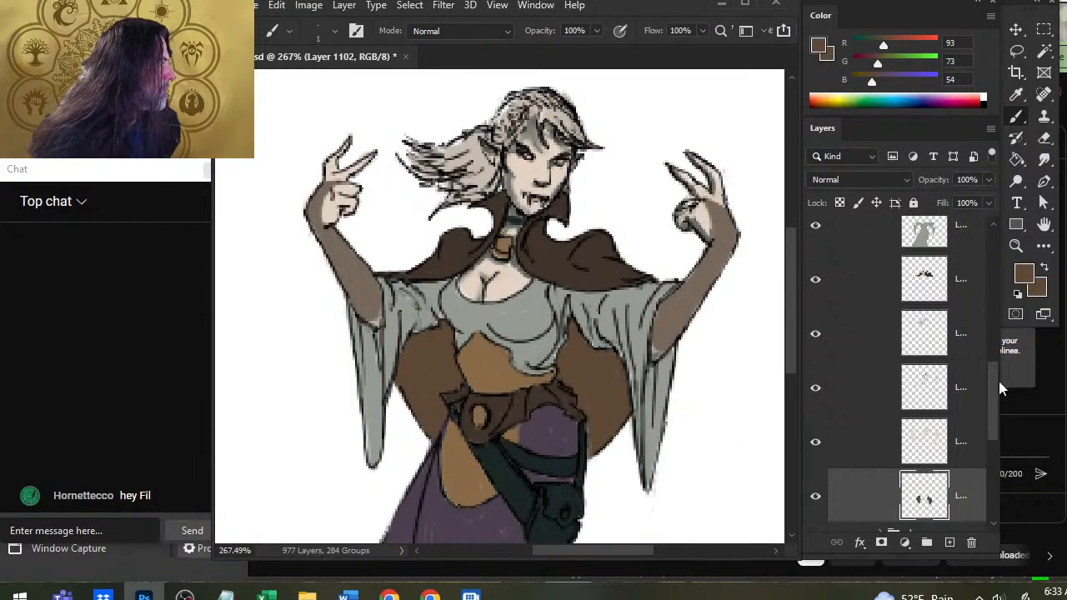
# Show the ref group and sample a leather brown, R 157, G 120, B 97, from the reference figure's clothing.
pyautogui.moveTo(987, 383); pyautogui.dragTo(985, 282)
pyautogui.click(815, 256)
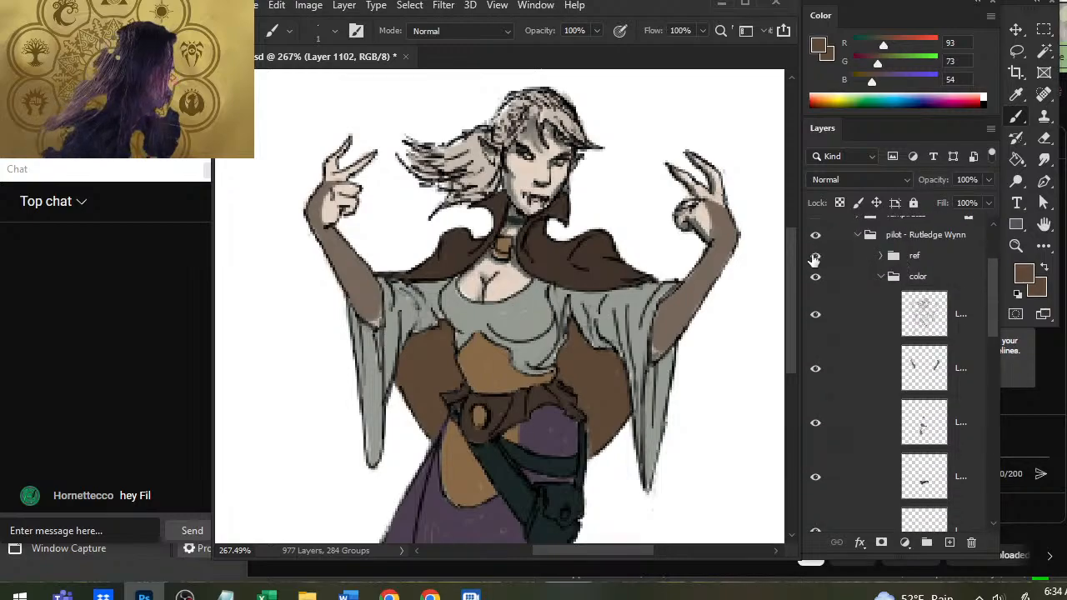
pyautogui.moveTo(316, 183); pyautogui.dragTo(377, 273)
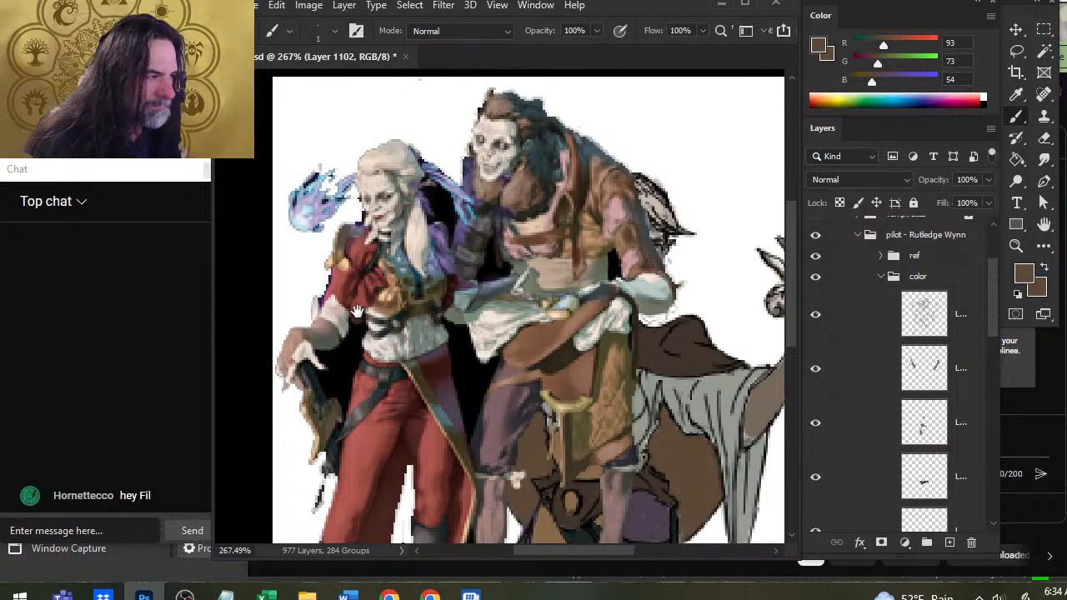
pyautogui.moveTo(585, 221); pyautogui.dragTo(582, 315)
pyautogui.press('alt')
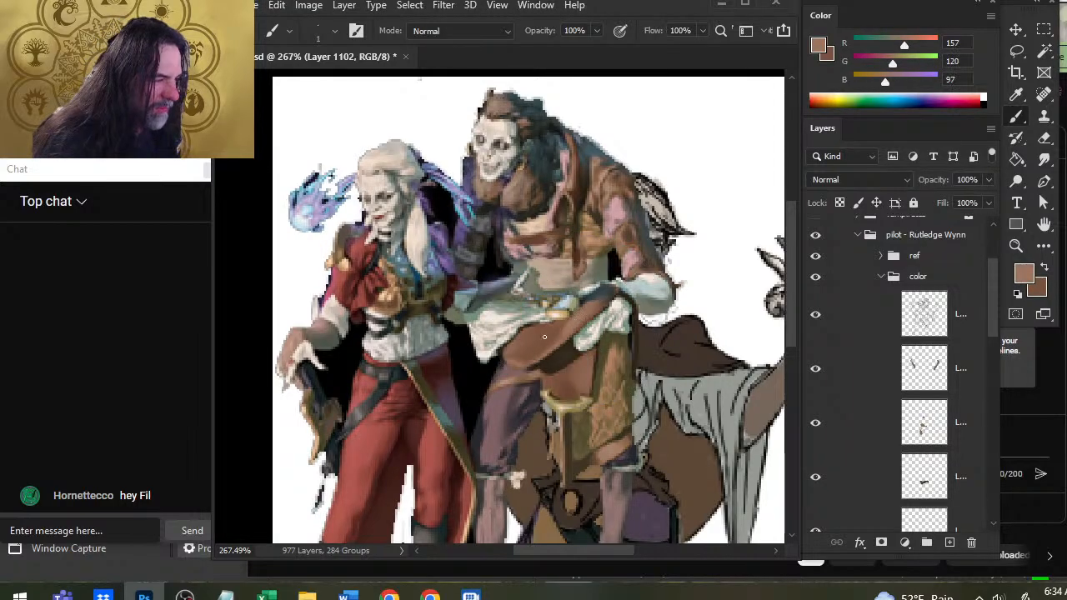
# Lighten the sampled leather brown to R 210, G 171, B 150 as the highlight color.
pyautogui.press('x')
pyautogui.press('x')
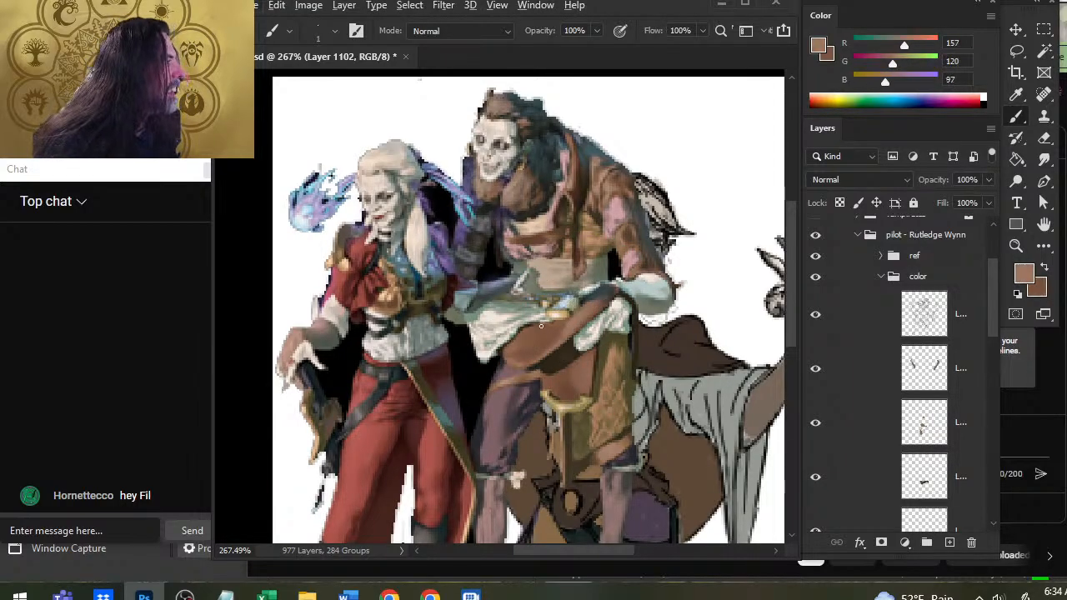
pyautogui.press('x')
pyautogui.press('x')
pyautogui.moveTo(905, 45); pyautogui.dragTo(901, 81)
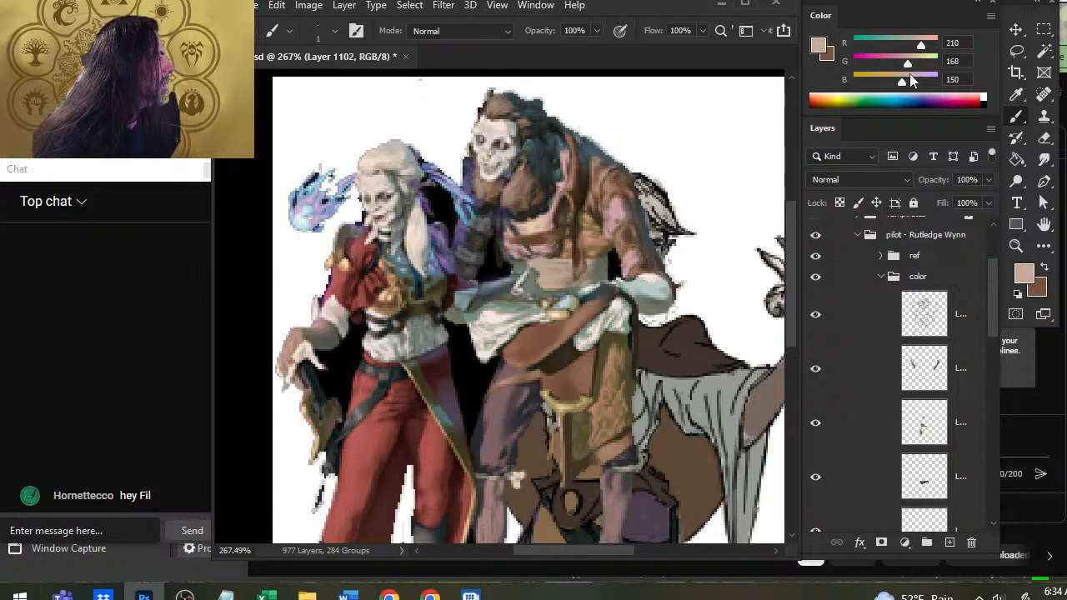
pyautogui.click(908, 65)
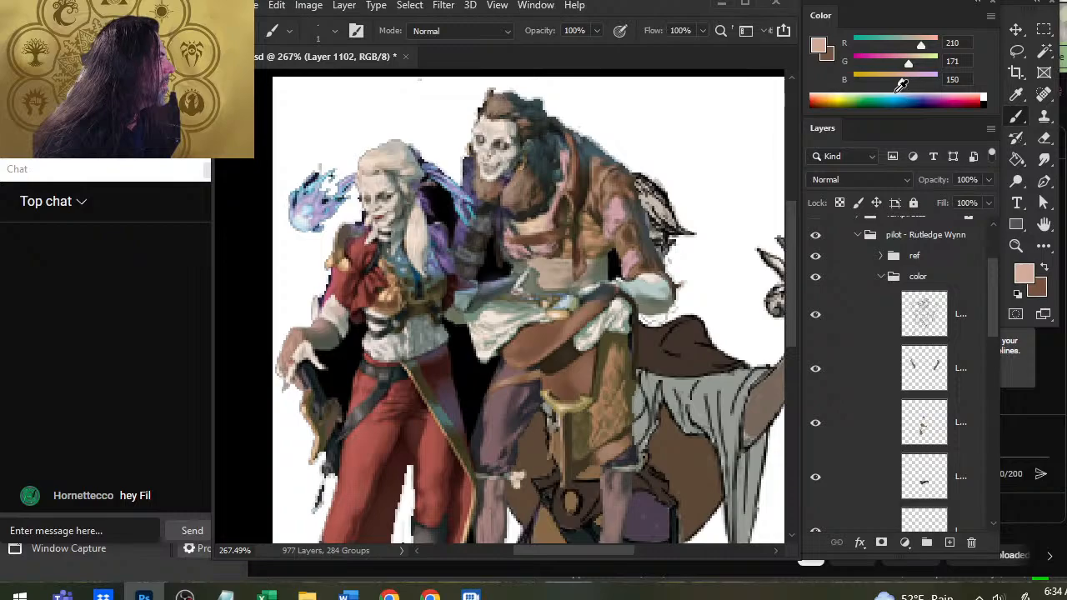
# Swap to the second color and darken it to a shadow brown of R 71, G 45, B 16.
pyautogui.press('x')
pyautogui.press('x')
pyautogui.press('x')
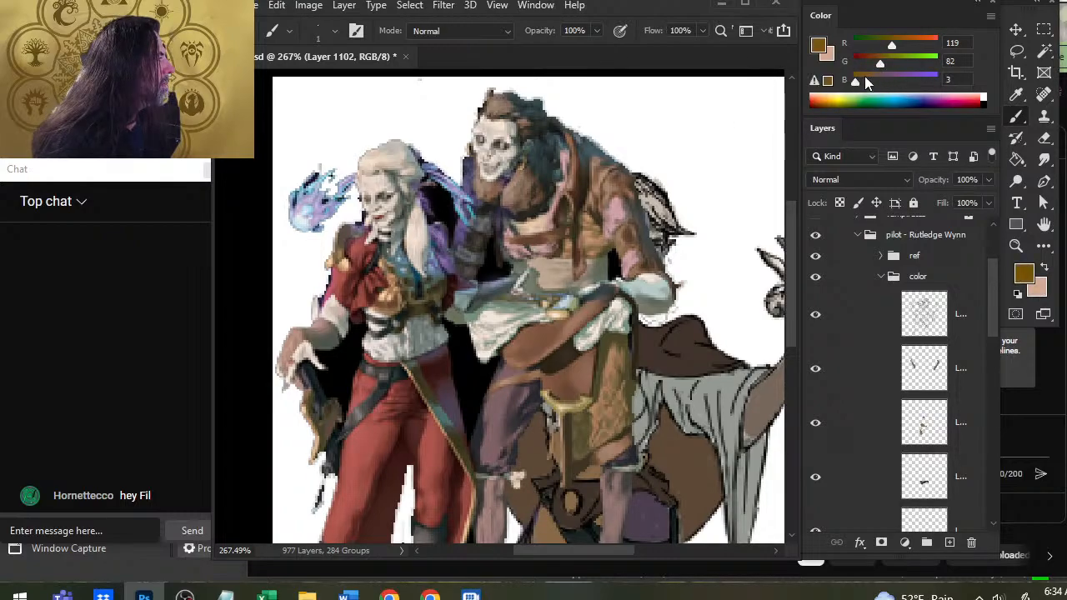
pyautogui.moveTo(880, 64); pyautogui.dragTo(857, 96)
pyautogui.moveTo(890, 49); pyautogui.dragTo(876, 48)
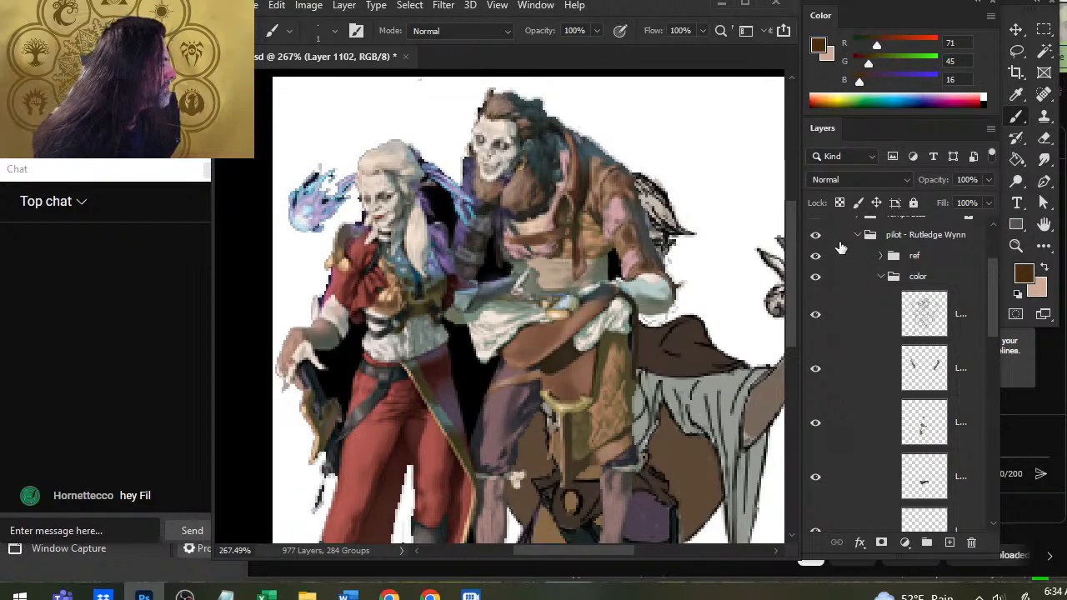
# Hide the ref group and add a new layer directly above the brown cape layer.
pyautogui.click(815, 256)
pyautogui.scroll(-2, 993, 321)
pyautogui.moveTo(991, 315); pyautogui.dragTo(987, 429)
pyautogui.click(949, 542)
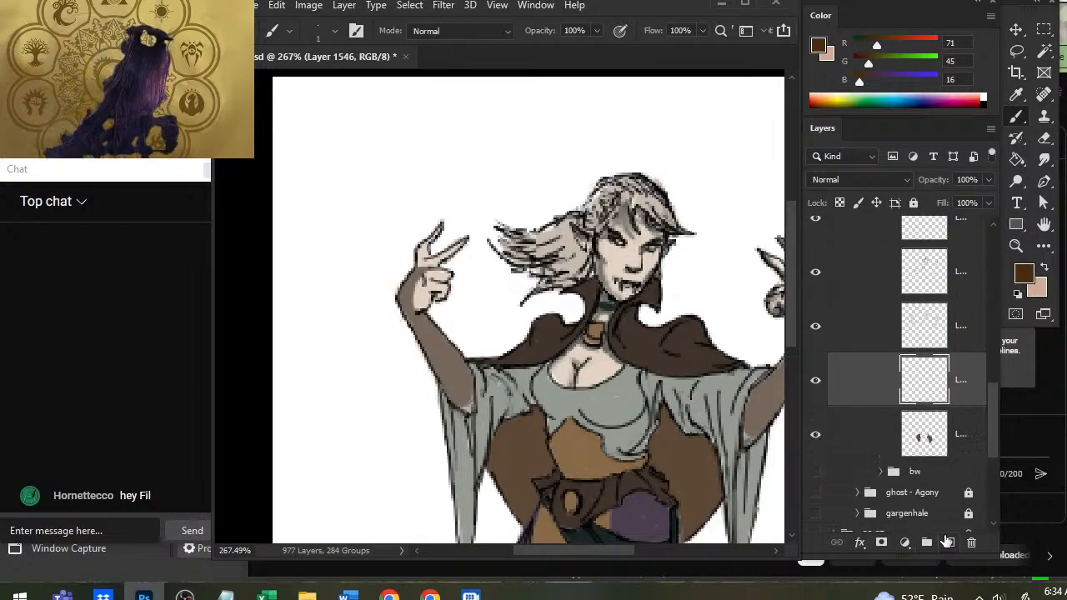
pyautogui.click(815, 327)
pyautogui.click(816, 328)
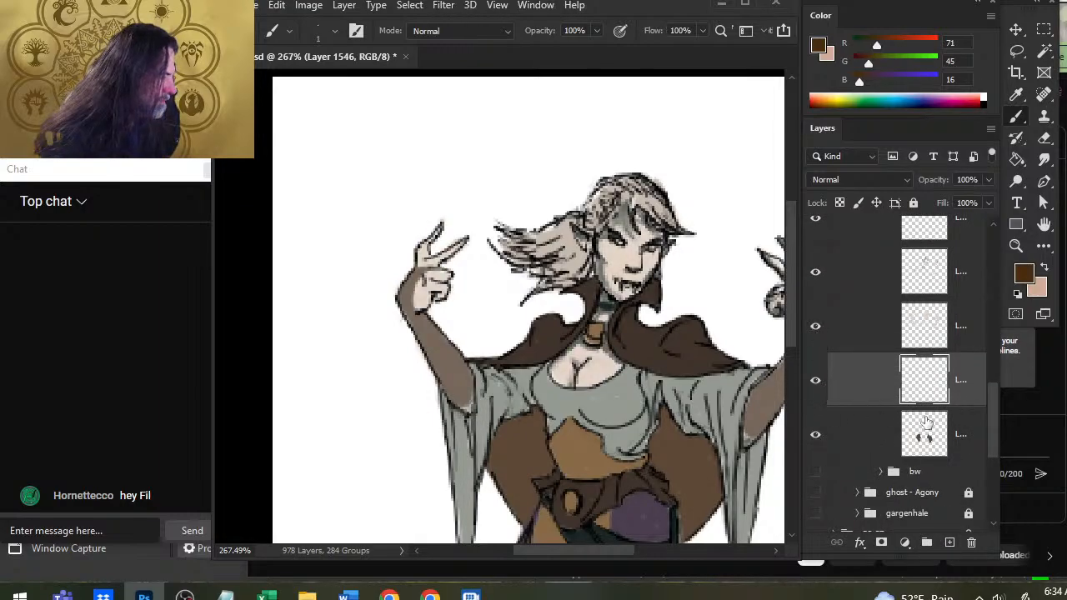
# Paint dark brown shadows along the upper and inner edges of the image-left side of the cape and smudge them.
pyautogui.moveTo(614, 432); pyautogui.dragTo(604, 293)
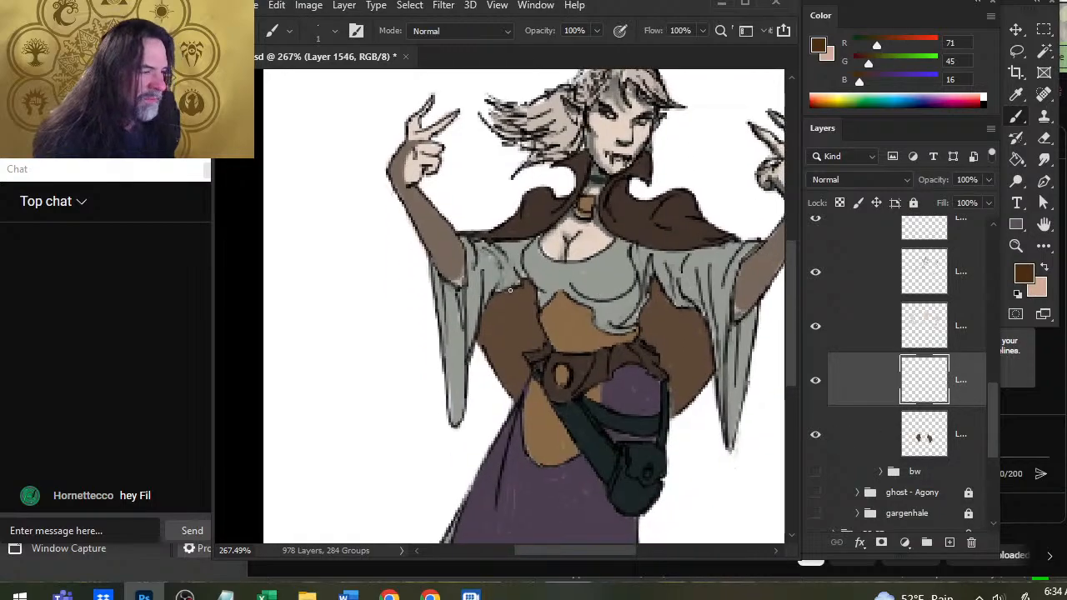
pyautogui.moveTo(523, 289); pyautogui.dragTo(522, 289)
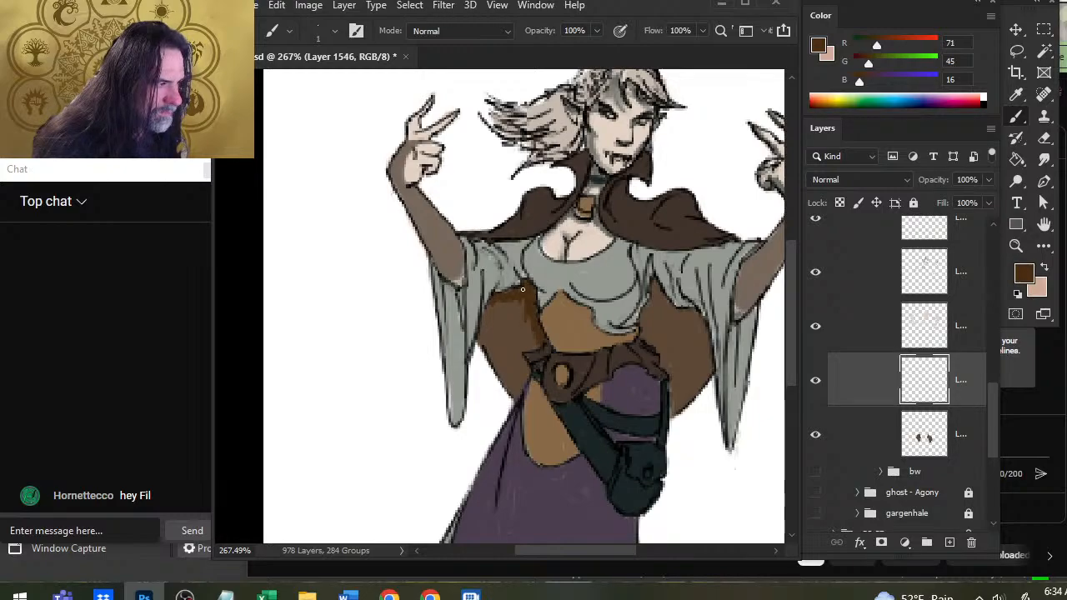
pyautogui.press('r')
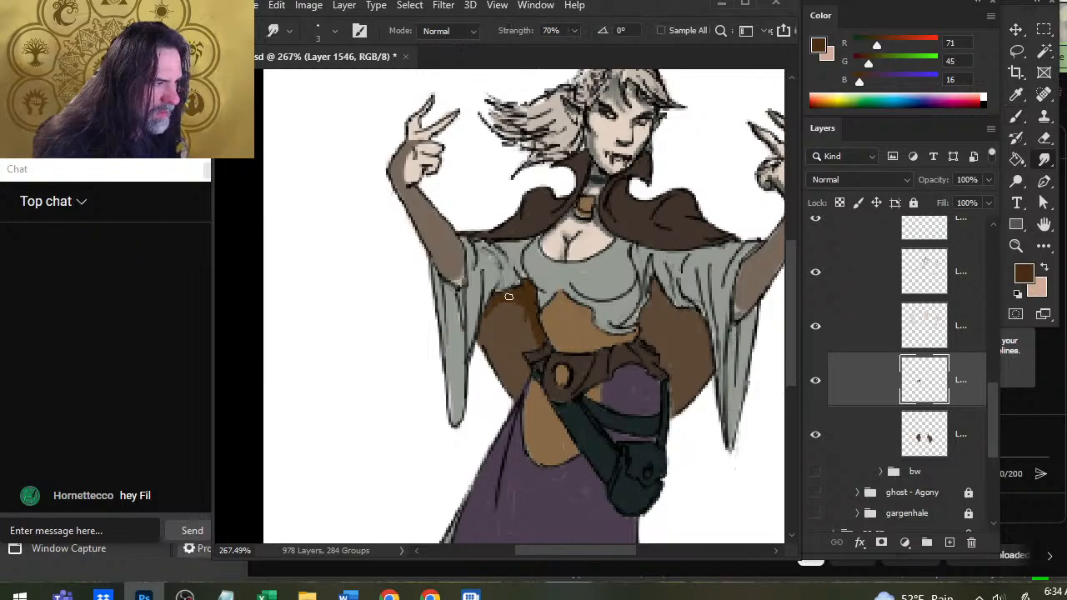
pyautogui.moveTo(521, 298); pyautogui.dragTo(522, 325)
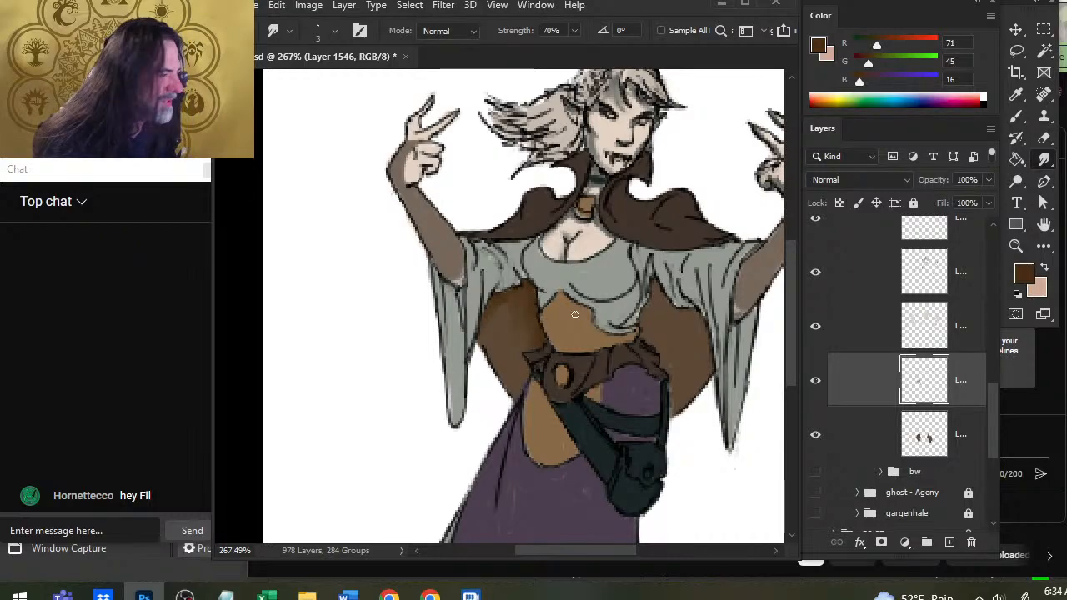
# Paint dark brown shadows on the image-right side of the cape behind the waist, alternating brush strokes with smudging.
pyautogui.press('b')
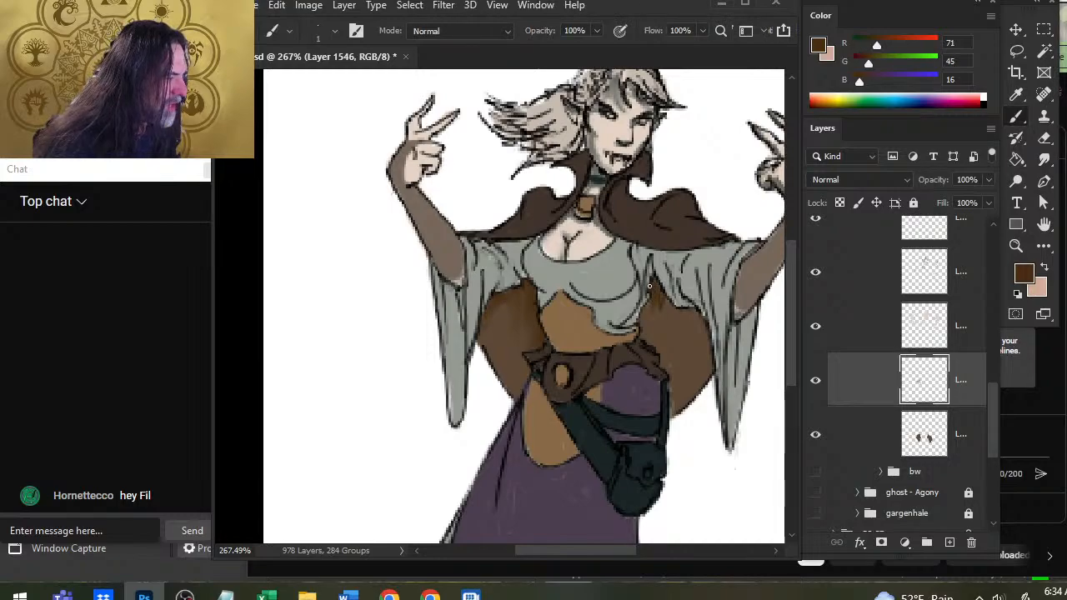
pyautogui.moveTo(652, 307)
pyautogui.mouseDown()
pyautogui.moveTo(643, 320)
pyautogui.moveTo(697, 318)
pyautogui.moveTo(700, 356)
pyautogui.mouseUp()
pyautogui.press('r')
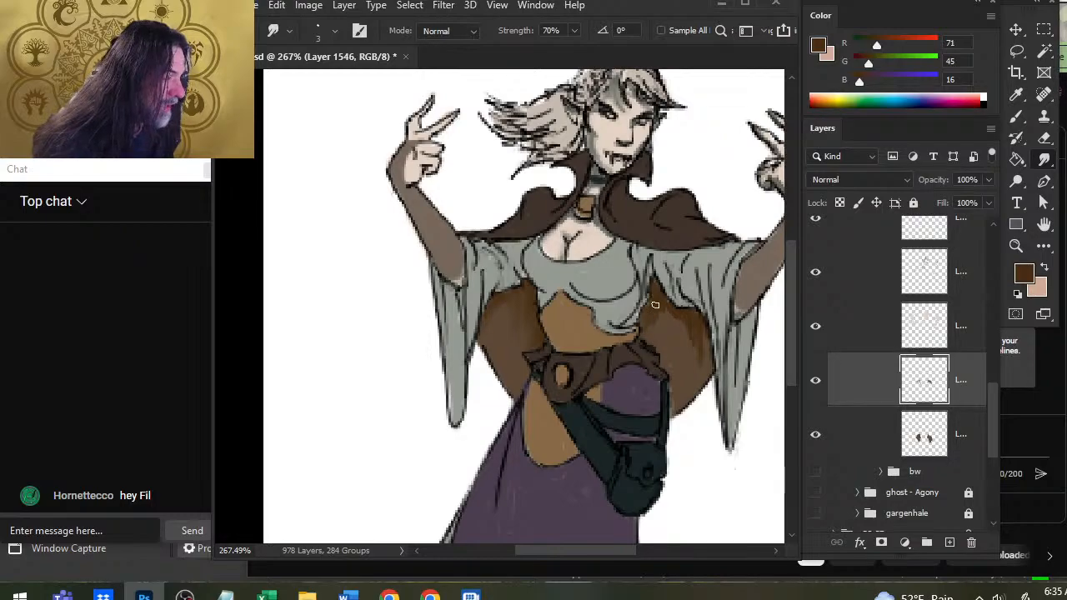
pyautogui.press('b')
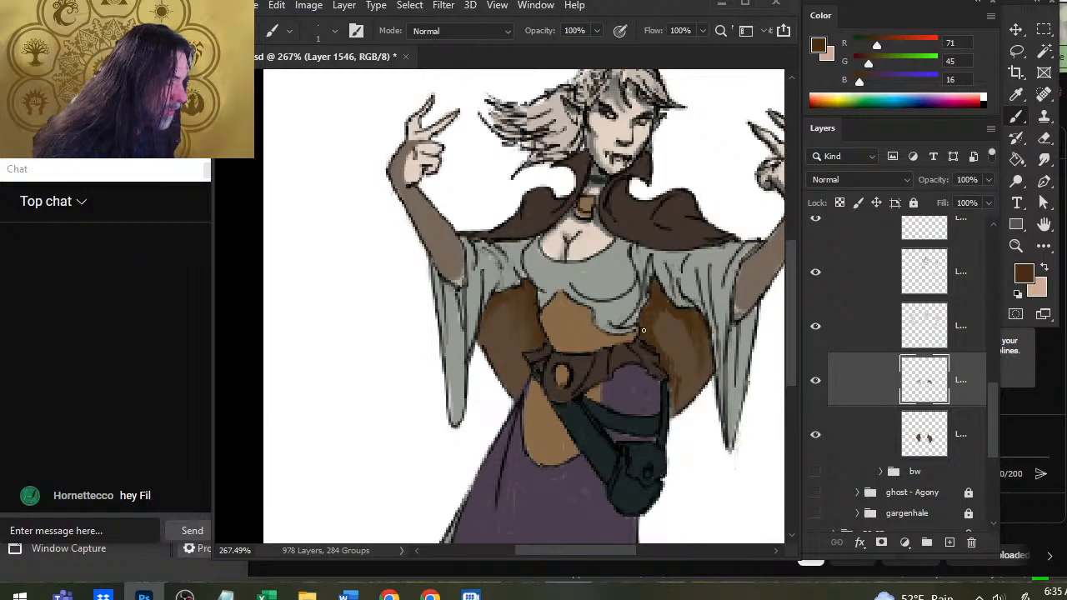
# Scribble overlapping swatches of the light tan and dark brown on the blank canvas beside the image-left sleeve.
pyautogui.press('x')
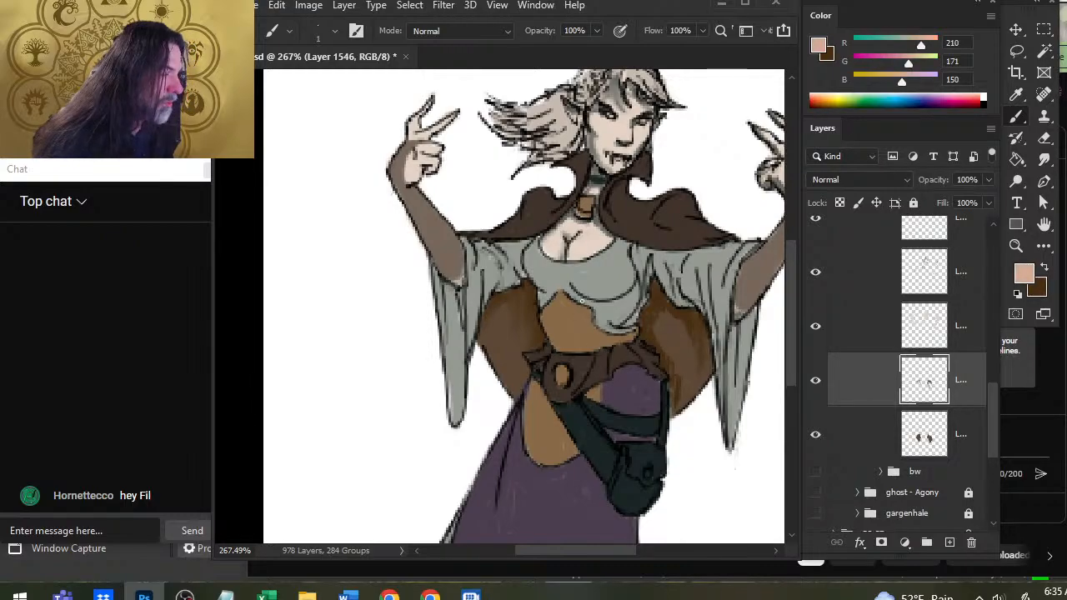
pyautogui.moveTo(367, 400); pyautogui.dragTo(349, 423)
pyautogui.moveTo(365, 354); pyautogui.dragTo(345, 425)
pyautogui.press('x')
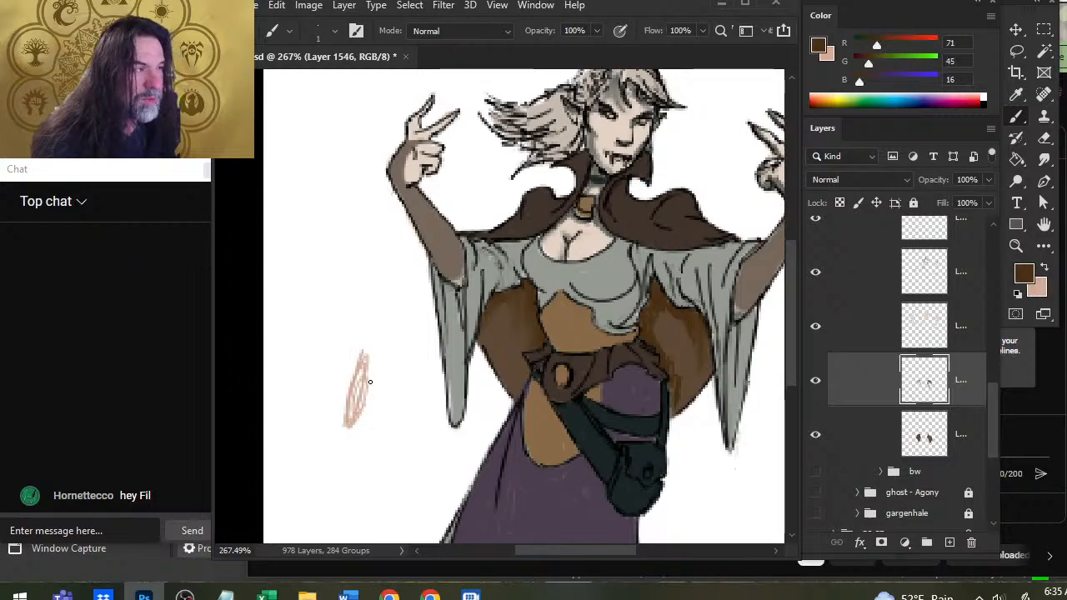
pyautogui.moveTo(376, 374); pyautogui.dragTo(359, 433)
# Sample the skirt's purple, swap back to the light tan and smudge the brown shadows on both sides of the cape.
pyautogui.keyDown('alt'); pyautogui.click(538, 479); pyautogui.keyUp('alt')
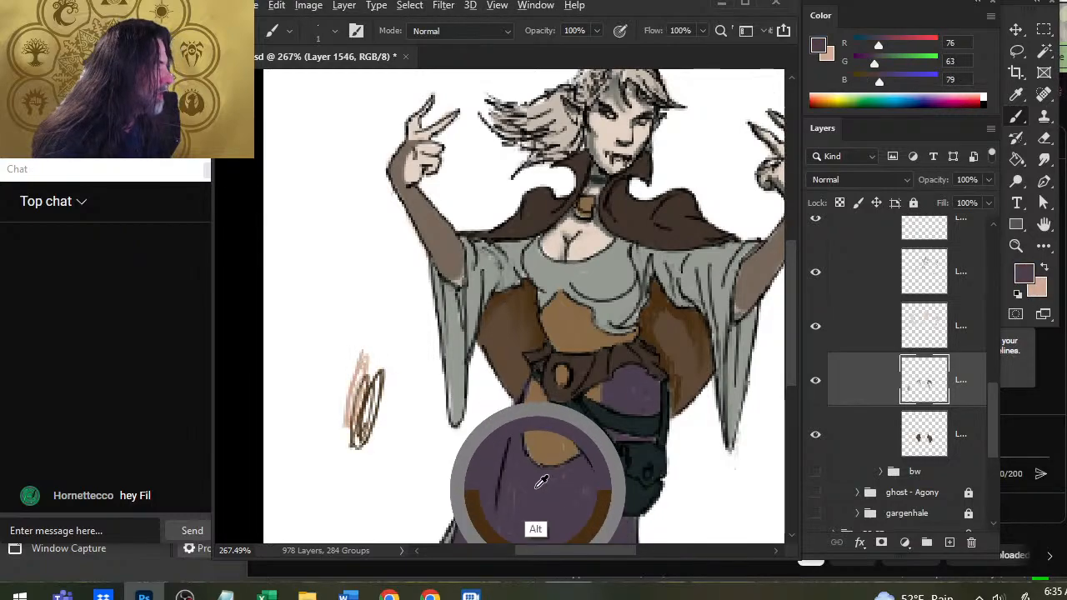
pyautogui.moveTo(545, 499); pyautogui.dragTo(610, 387)
pyautogui.press('x')
pyautogui.press('r')
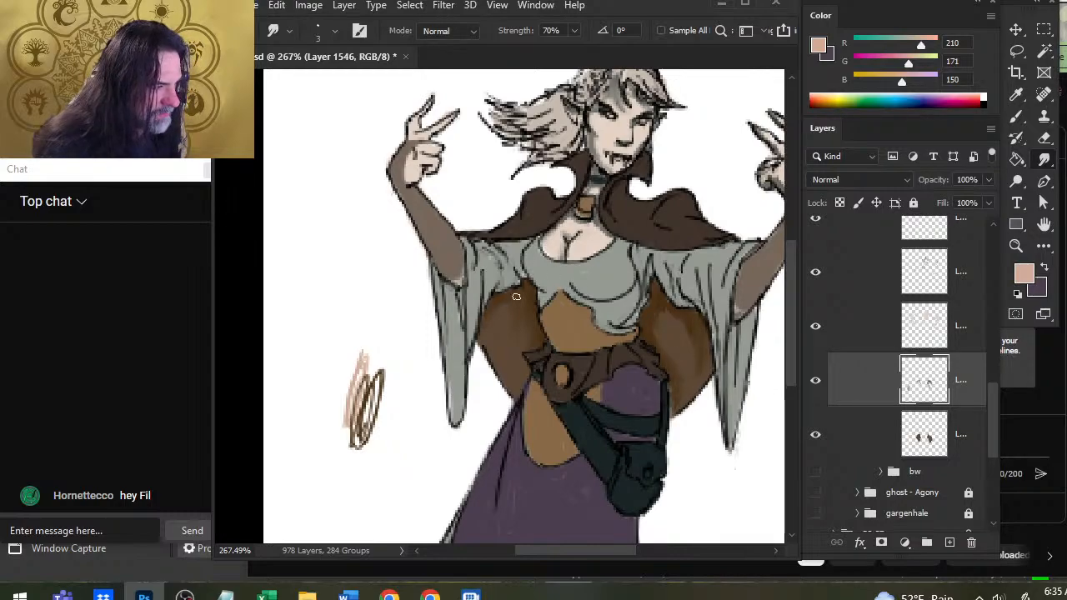
# Paint light strokes on the image-left side of the cape and sample blended browns from the scribbled swatches.
pyautogui.press('b')
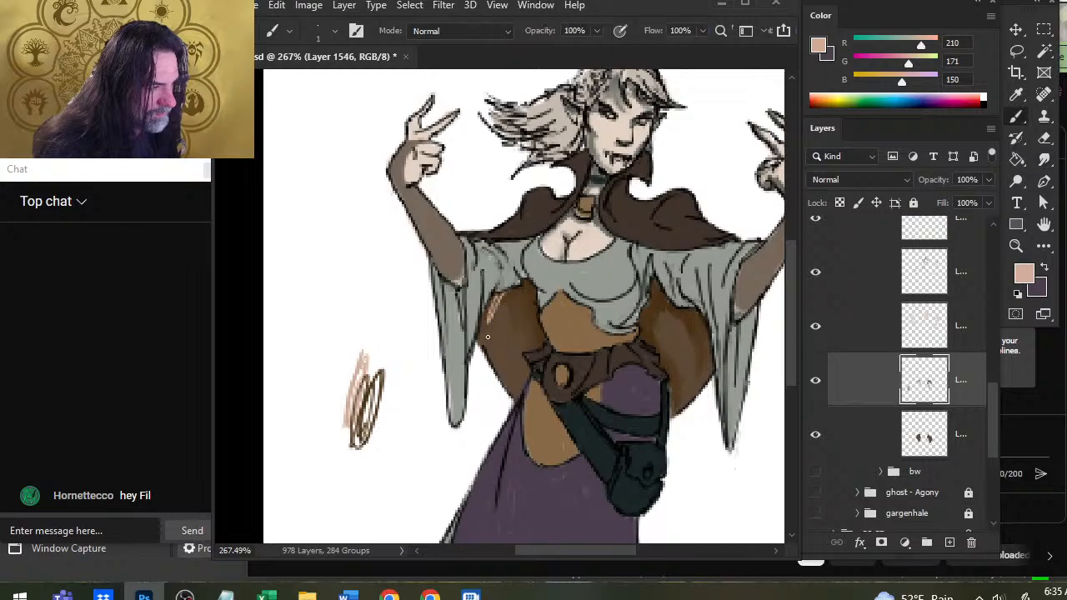
pyautogui.keyDown('alt'); pyautogui.click(375, 388); pyautogui.keyUp('alt')
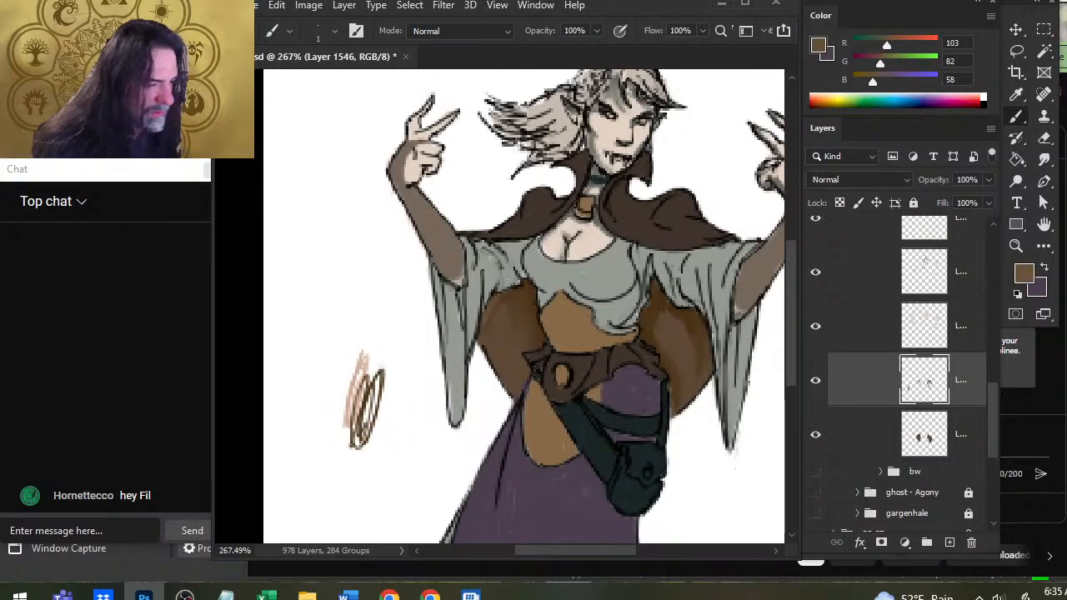
pyautogui.keyDown('alt'); pyautogui.click(366, 385); pyautogui.keyUp('alt')
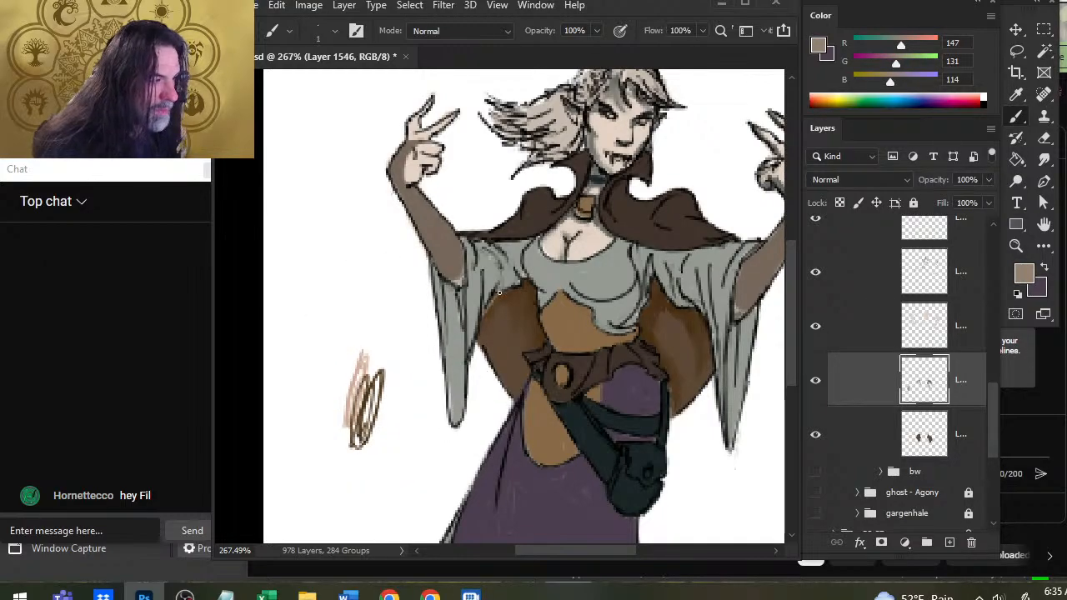
# Sample a dark brown, R 75, G 50, B 22, from the scribbled swatches beside the figure.
pyautogui.moveTo(343, 408)
pyautogui.mouseDown()
pyautogui.moveTo(406, 400)
pyautogui.moveTo(419, 377)
pyautogui.mouseUp()
pyautogui.keyDown('alt'); pyautogui.click(418, 388); pyautogui.keyUp('alt')
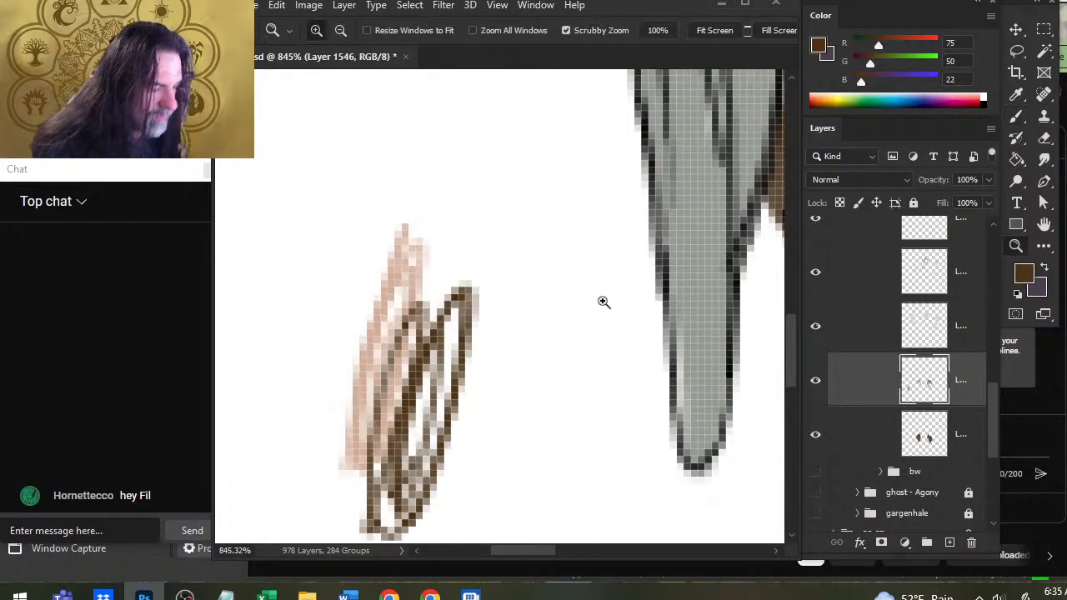
pyautogui.moveTo(608, 298); pyautogui.dragTo(478, 293)
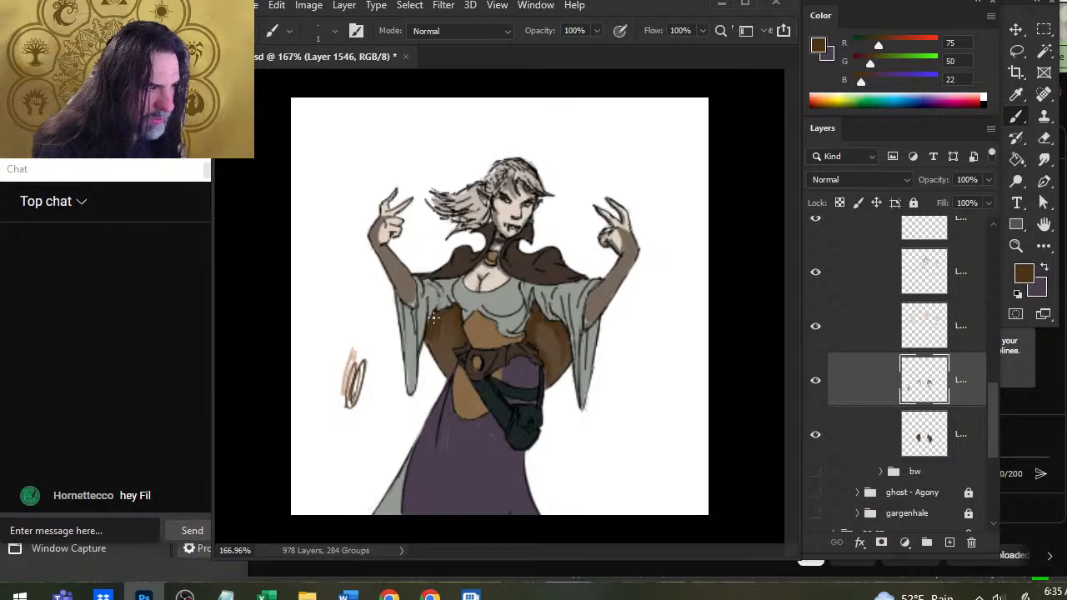
# Smudge the brown shading on both sides of the cape and sample the light tan, R 216, G 183, B 164, from the scribbled swatches.
pyautogui.press('r')
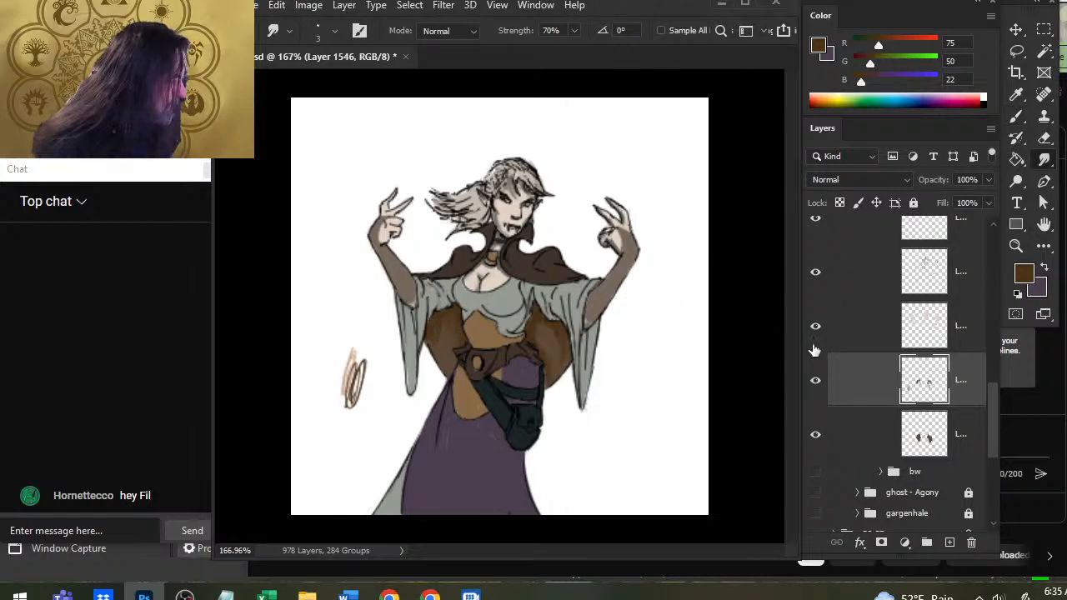
pyautogui.click(817, 437)
pyautogui.click(816, 436)
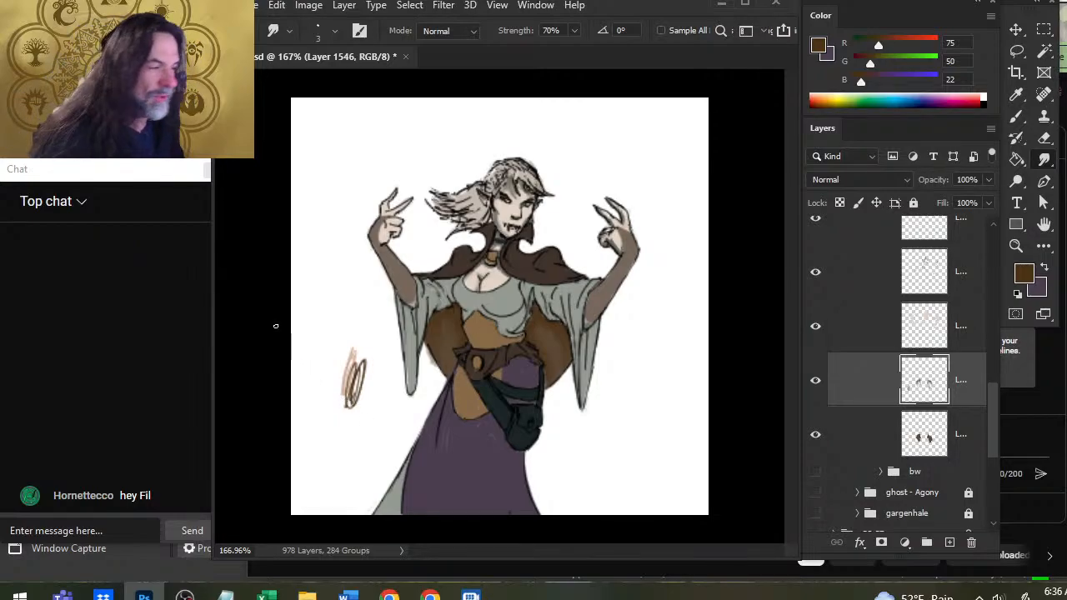
pyautogui.press('x')
pyautogui.press('z')
pyautogui.moveTo(327, 396); pyautogui.dragTo(488, 379)
pyautogui.press('b')
pyautogui.keyDown('alt'); pyautogui.click(402, 282); pyautogui.keyUp('alt')
pyautogui.press('z')
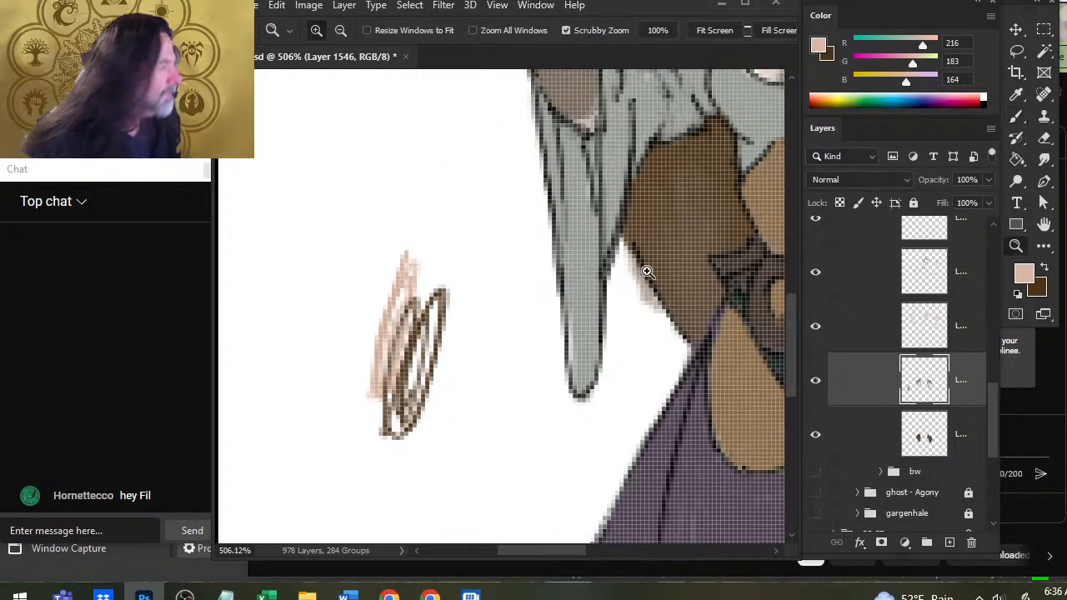
pyautogui.hotkey('ctrl', '0')
# Add a new layer, paint a light tan highlight on the image-right side of the cape and smudge it into the brown.
pyautogui.click(949, 542)
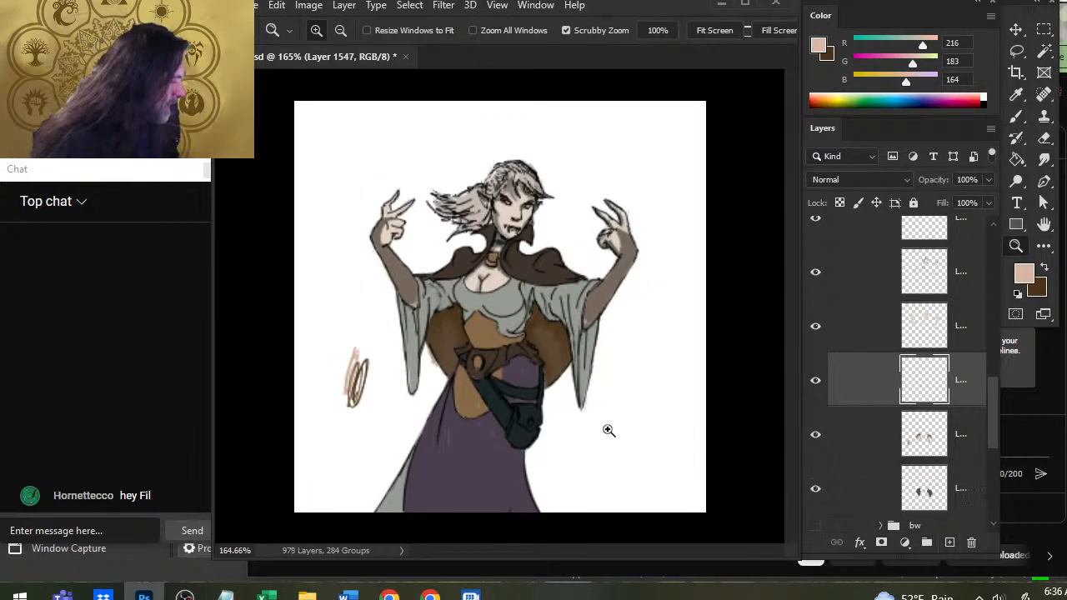
pyautogui.press('b')
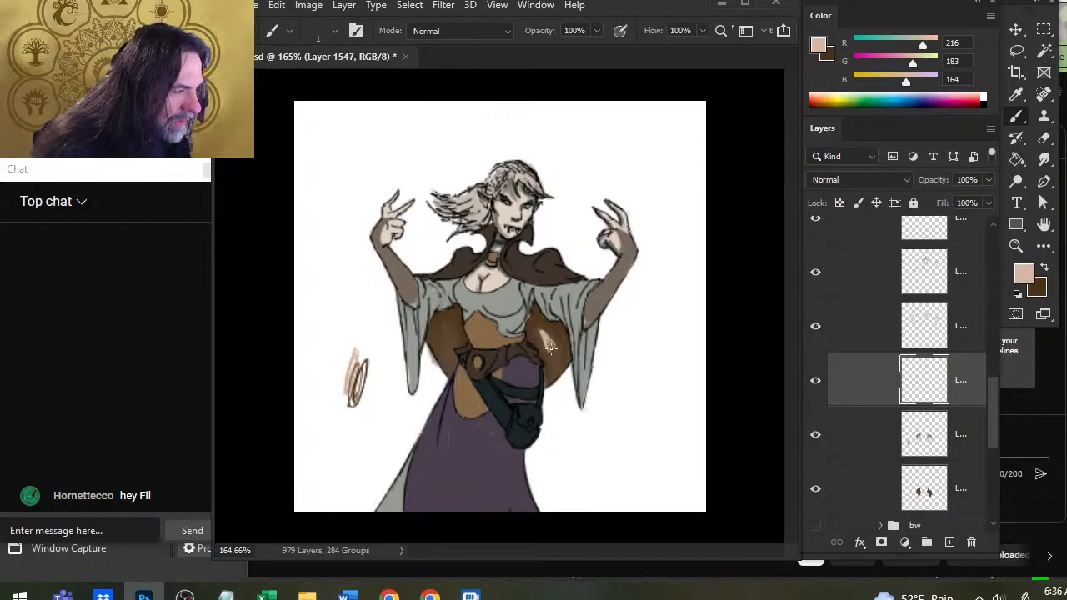
pyautogui.press('r')
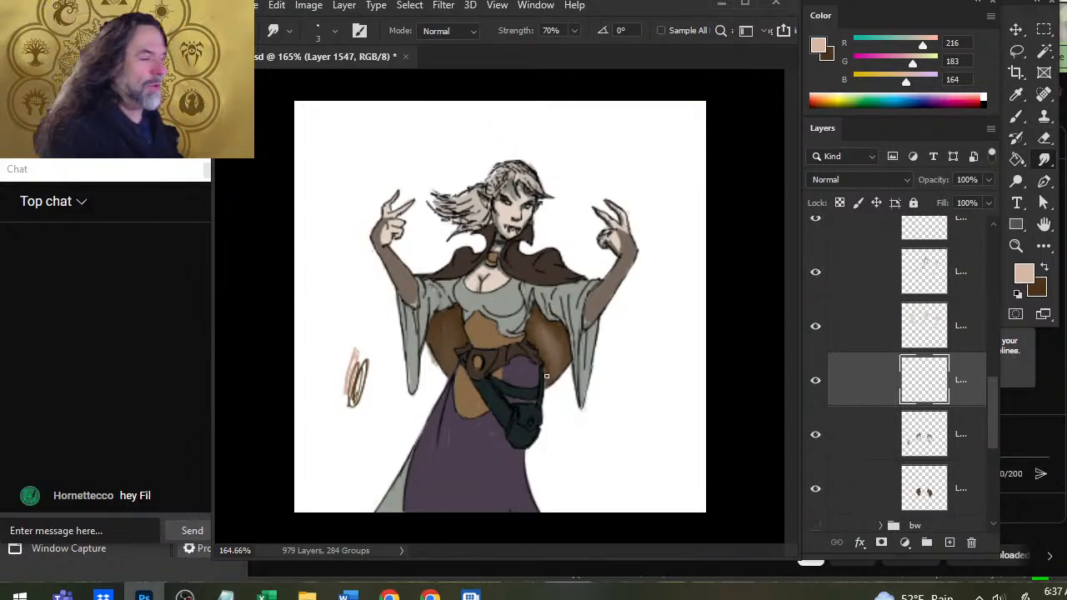
pyautogui.press('b')
# Select Layer 1546, paint a light tan highlight on the image-left side of the cape and smudge it.
pyautogui.press('e')
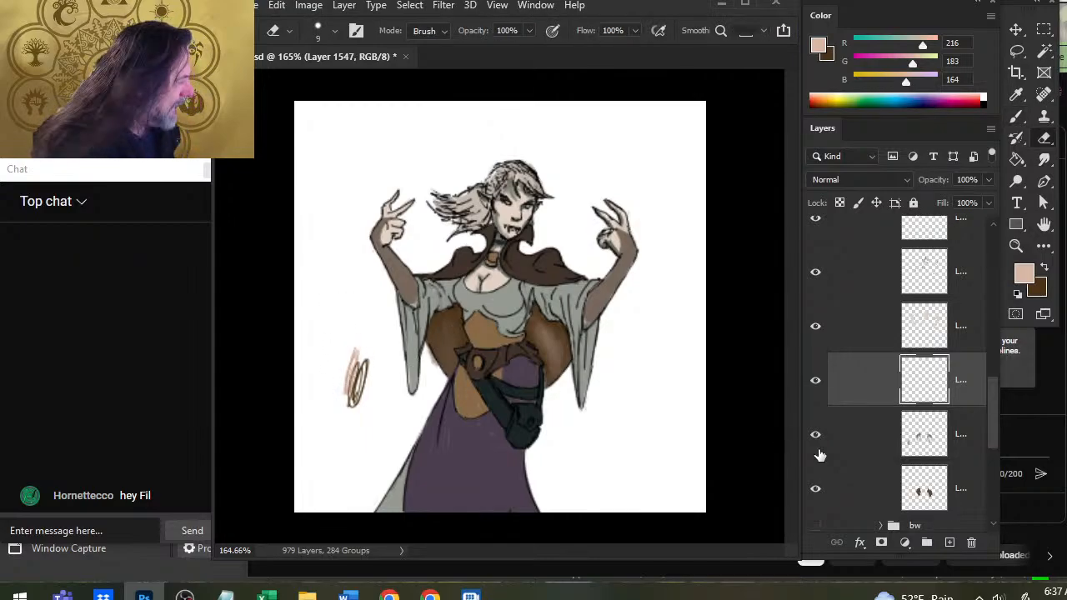
pyautogui.click(882, 447)
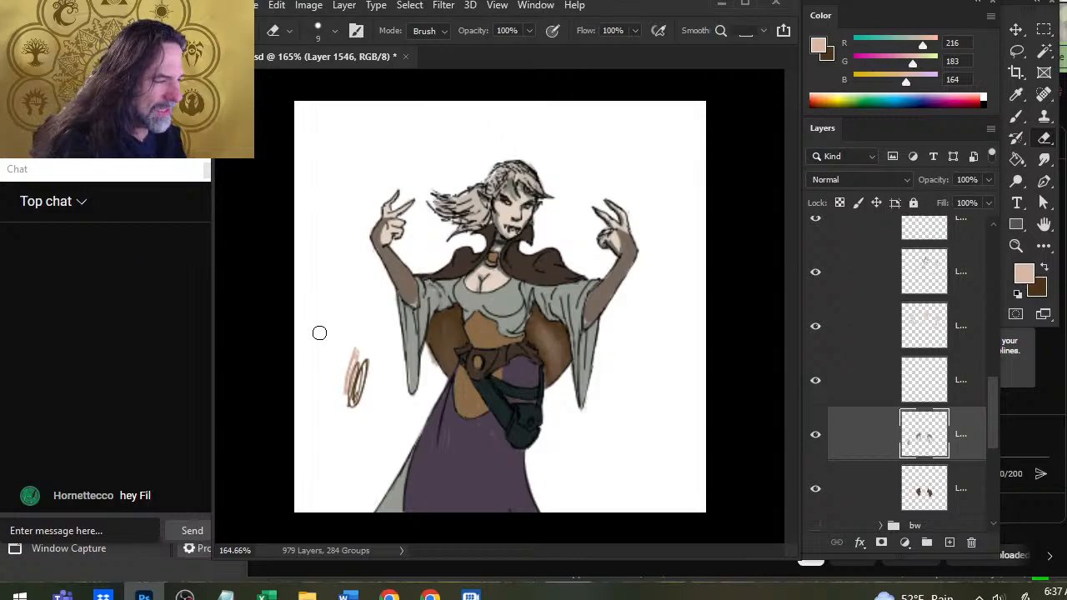
pyautogui.press('b')
pyautogui.moveTo(445, 327)
pyautogui.mouseDown()
pyautogui.moveTo(445, 358)
pyautogui.moveTo(442, 318)
pyautogui.mouseUp()
pyautogui.press('r')
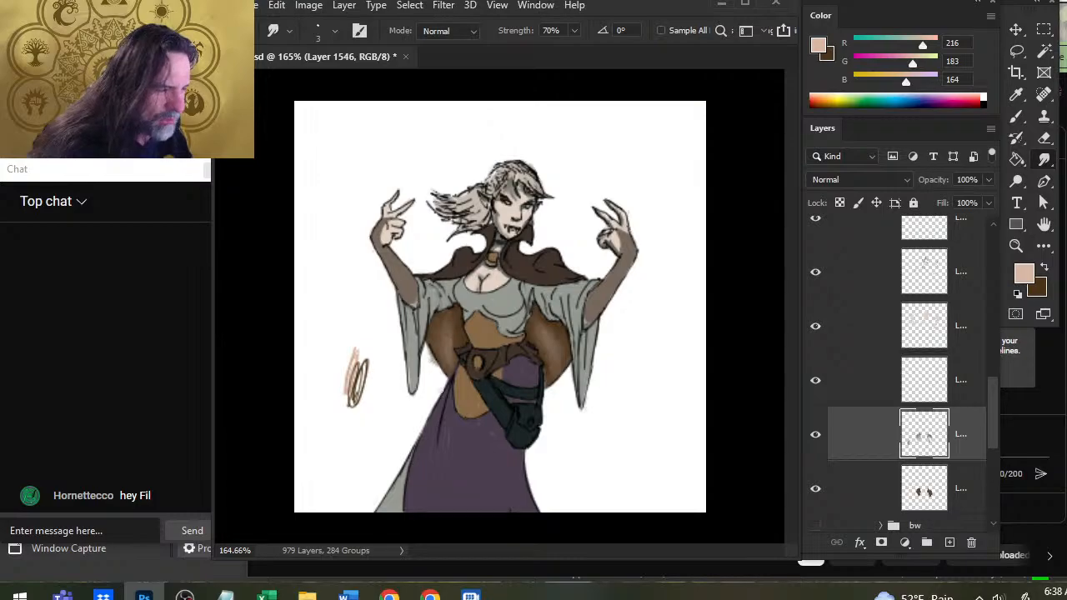
# Erase stray color outside the cape's image-left edge on Layer 1102 and Layer 1546, and smudge the cape shading on Layer 1546.
pyautogui.press('e')
pyautogui.click(818, 498)
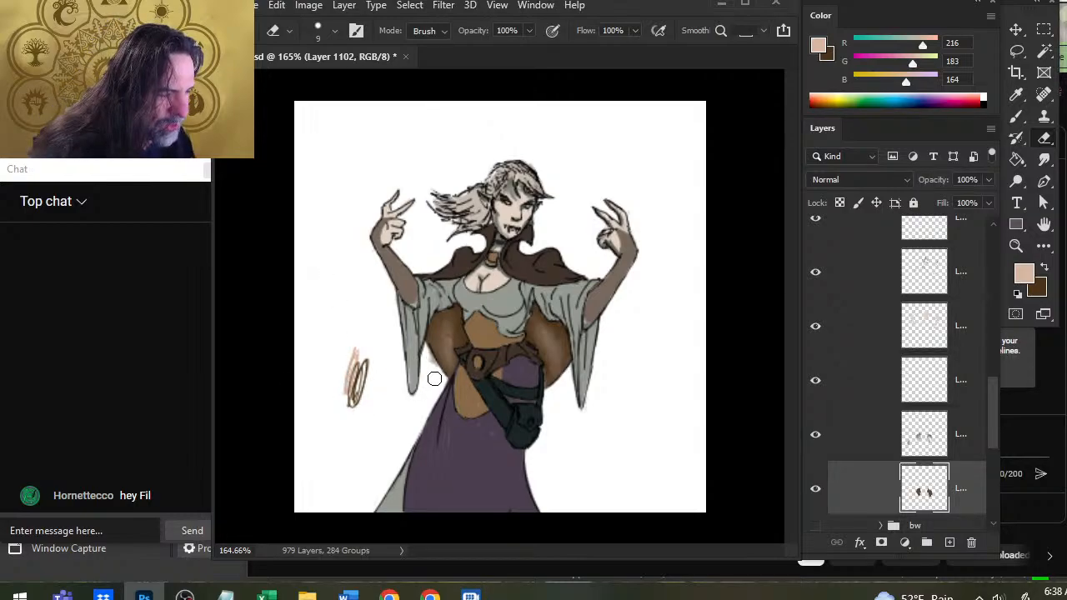
pyautogui.click(849, 455)
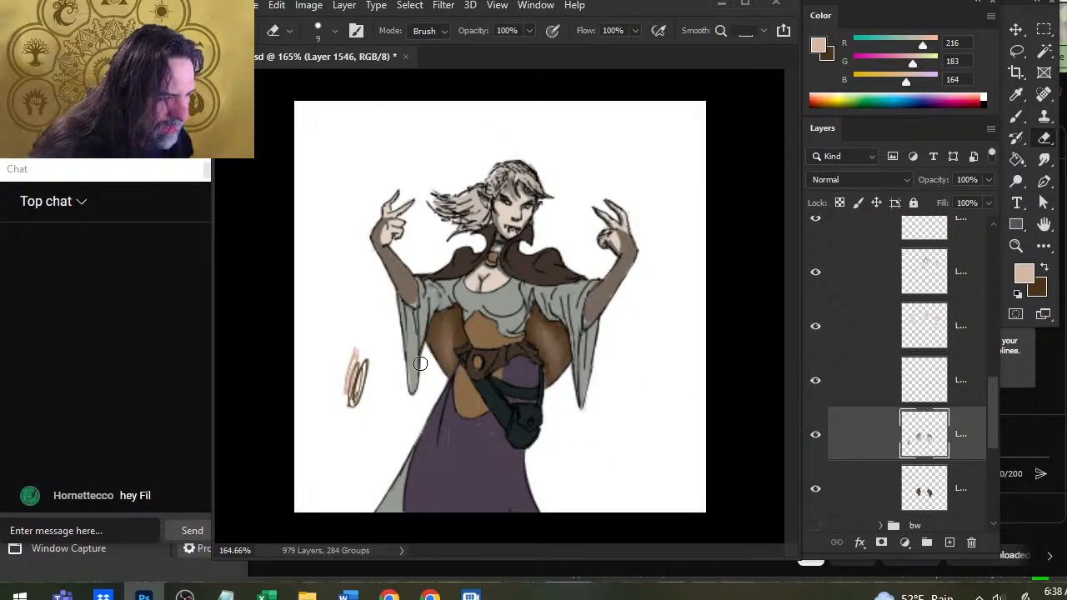
pyautogui.press('r')
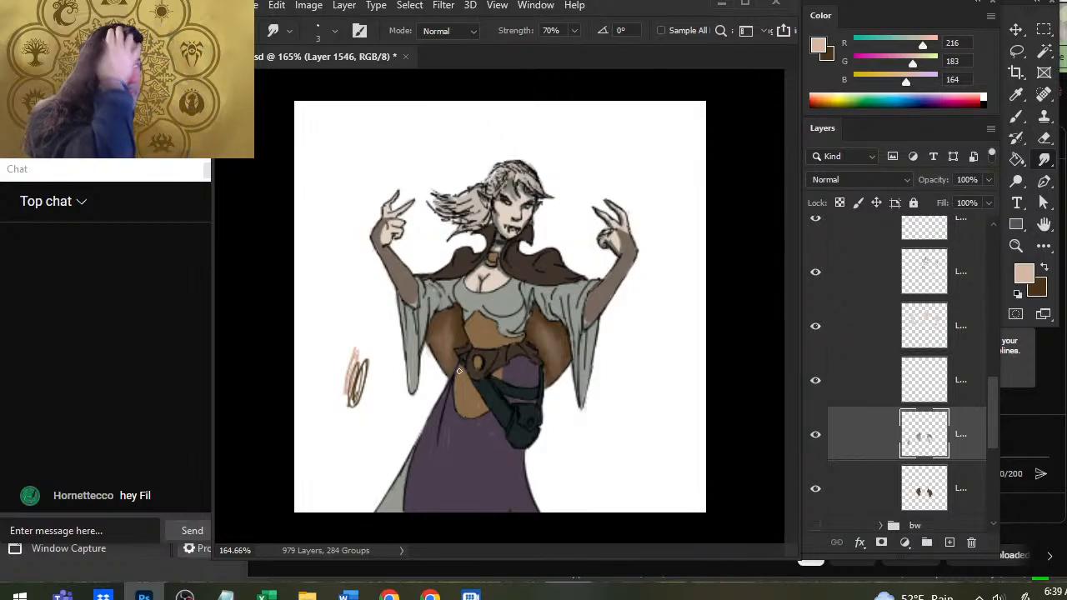
# Sample a dark brown, R 79, G 53, B 29, beside the belt, paint the cape's lower image-left edge and smudge the strokes.
pyautogui.press('b')
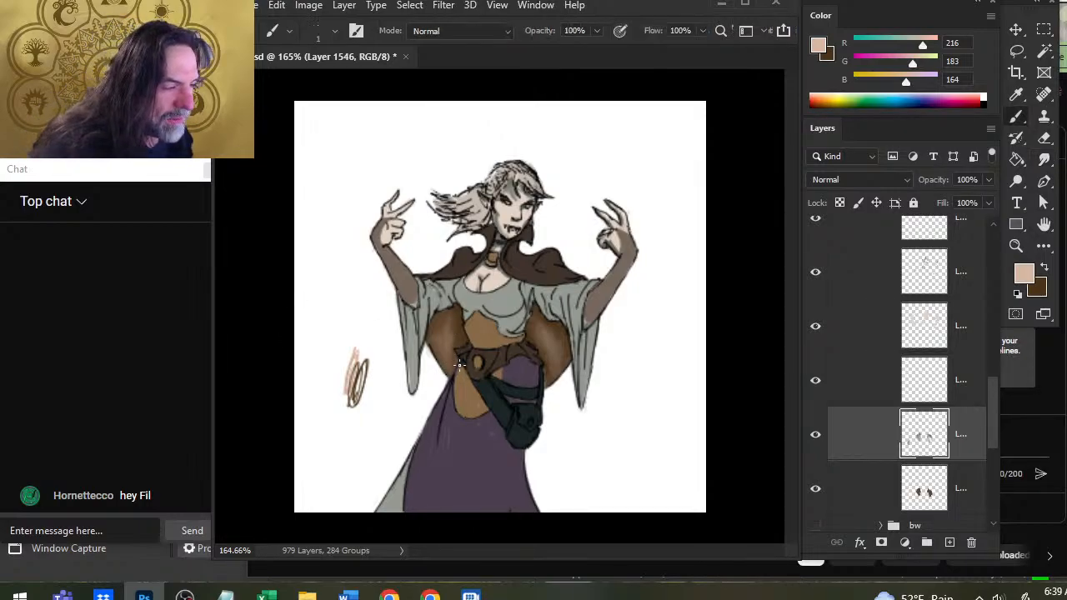
pyautogui.keyDown('alt'); pyautogui.click(455, 374); pyautogui.keyUp('alt')
pyautogui.moveTo(436, 351); pyautogui.dragTo(448, 369)
pyautogui.press('r')
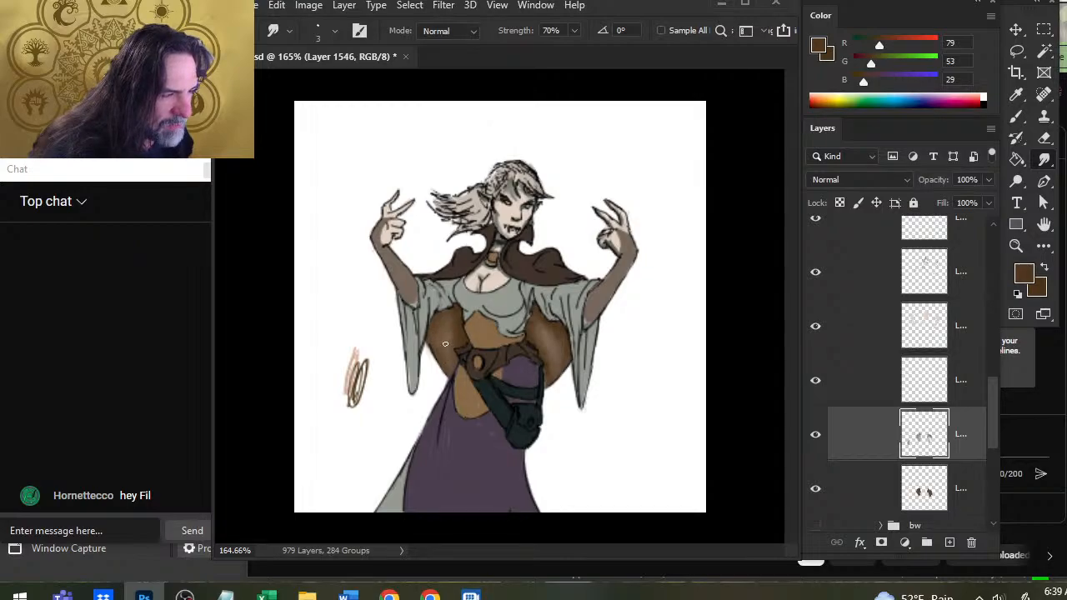
# Sample a dark brown, R 76, G 51, B 23, near the belt and paint and smudge shadows on both sides of the cape.
pyautogui.press('b')
pyautogui.keyDown('alt'); pyautogui.click(460, 351); pyautogui.keyUp('alt')
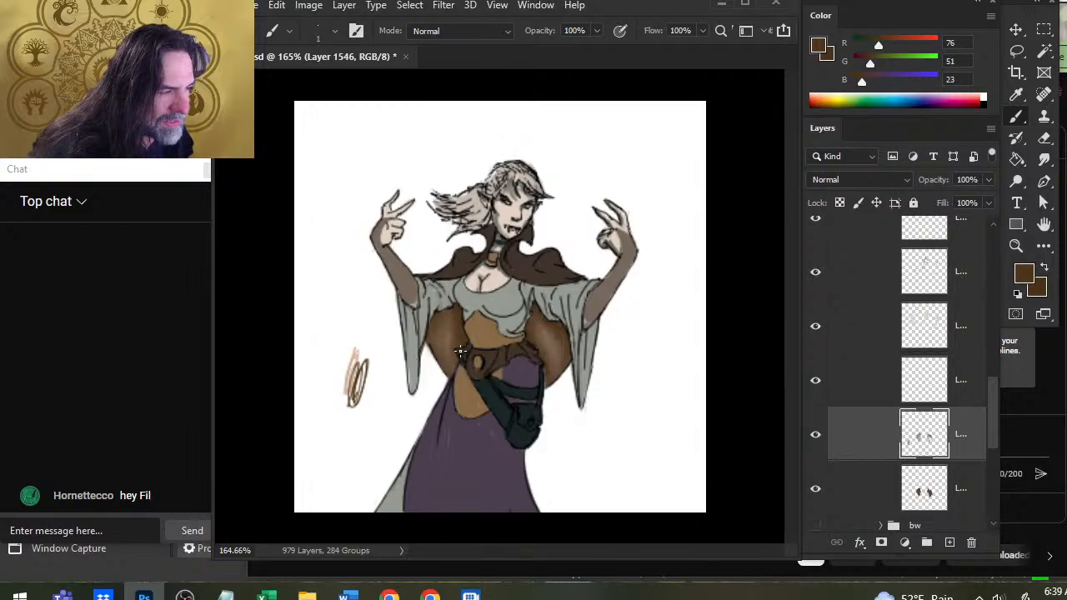
pyautogui.press('r')
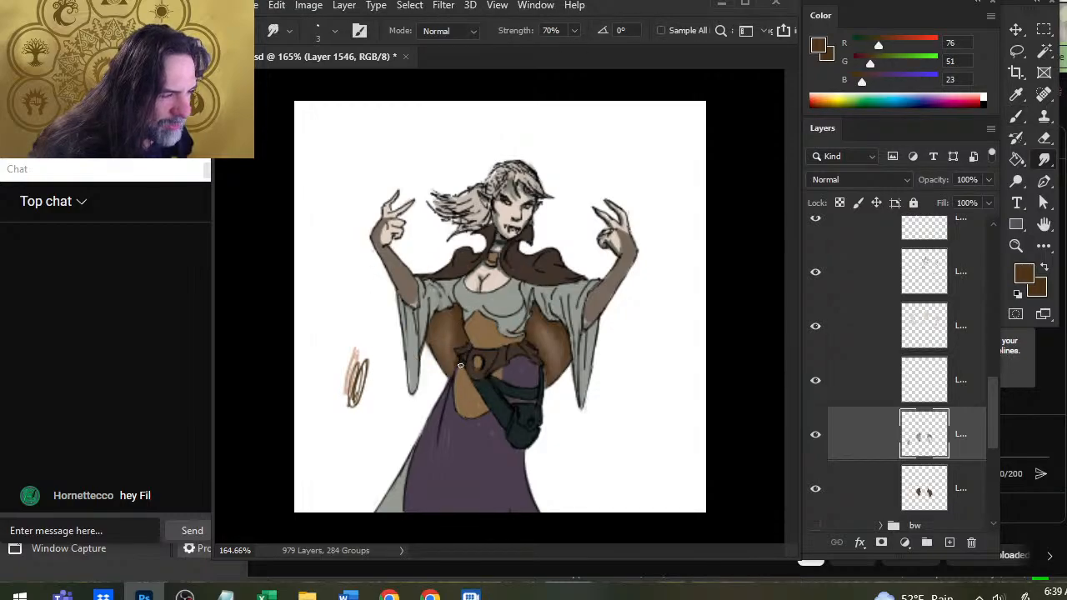
pyautogui.press('b')
pyautogui.moveTo(456, 346); pyautogui.dragTo(456, 359)
pyautogui.press('r')
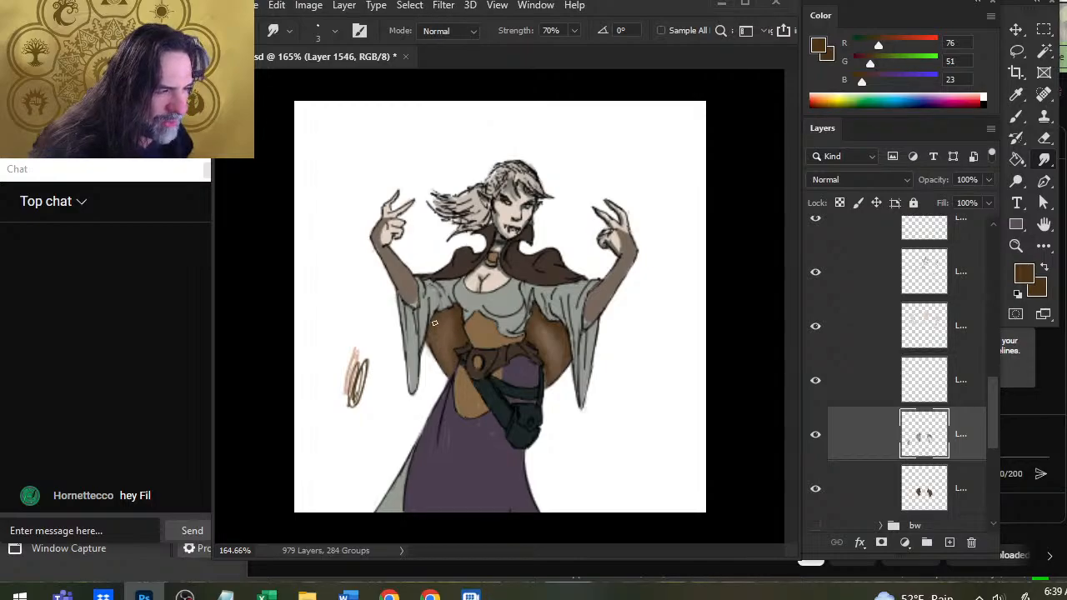
pyautogui.press('b')
pyautogui.press('r')
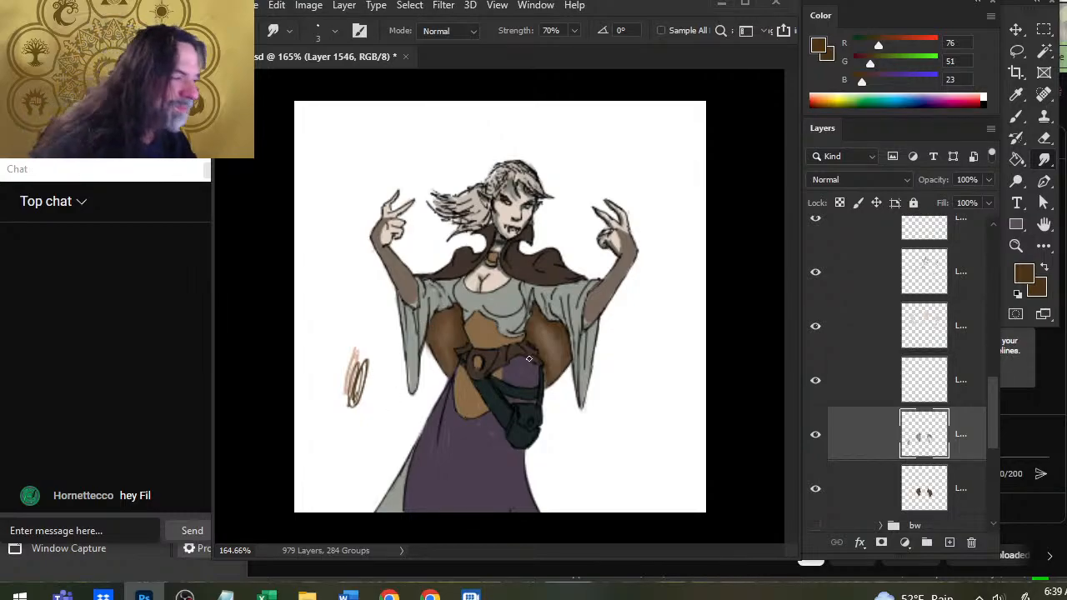
pyautogui.press('b')
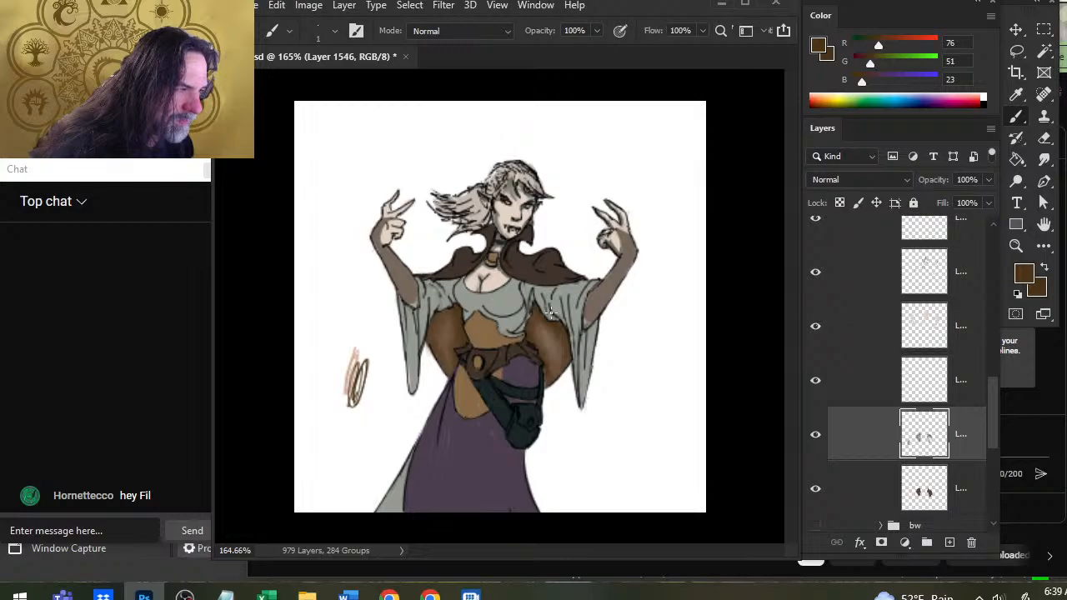
pyautogui.press('r')
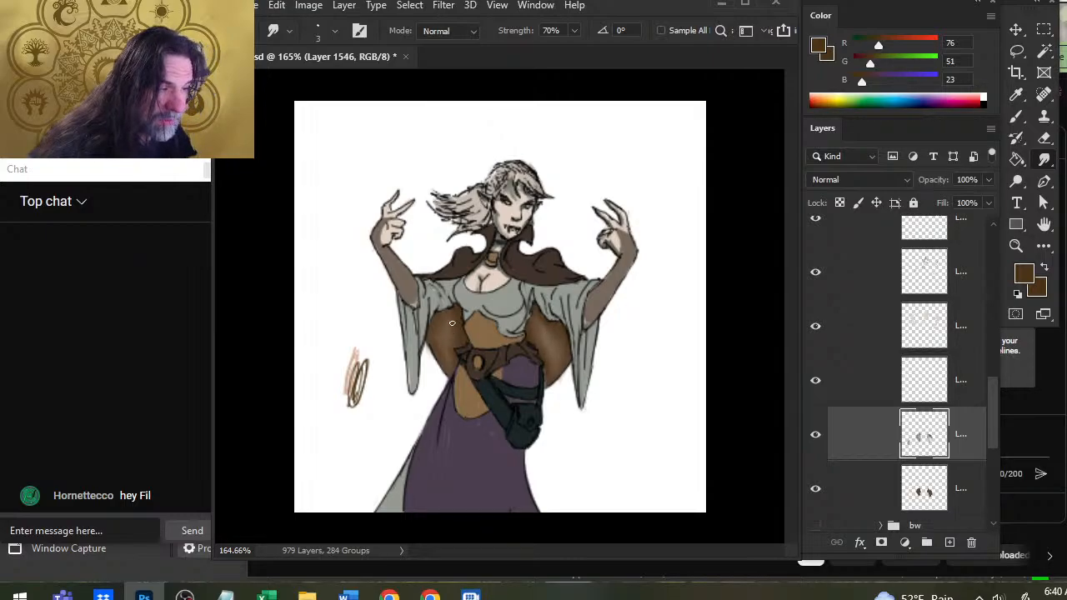
# Sample a dark brown, R 75, G 50, B 22, from the cape and build up blended shadows on its image-left side.
pyautogui.press('b')
pyautogui.keyDown('alt'); pyautogui.click(444, 317); pyautogui.keyUp('alt')
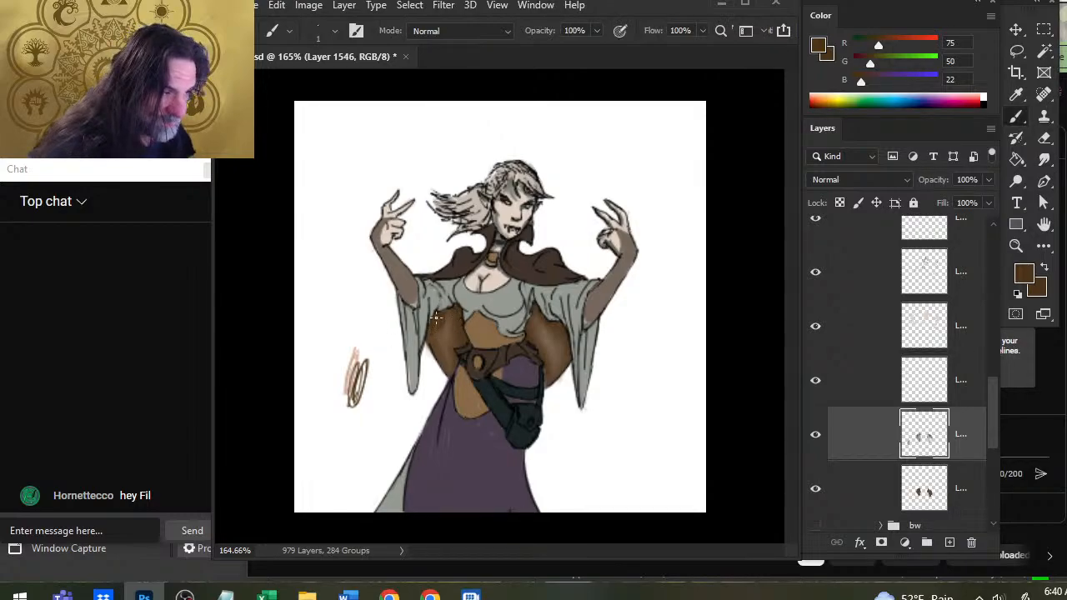
pyautogui.press('r')
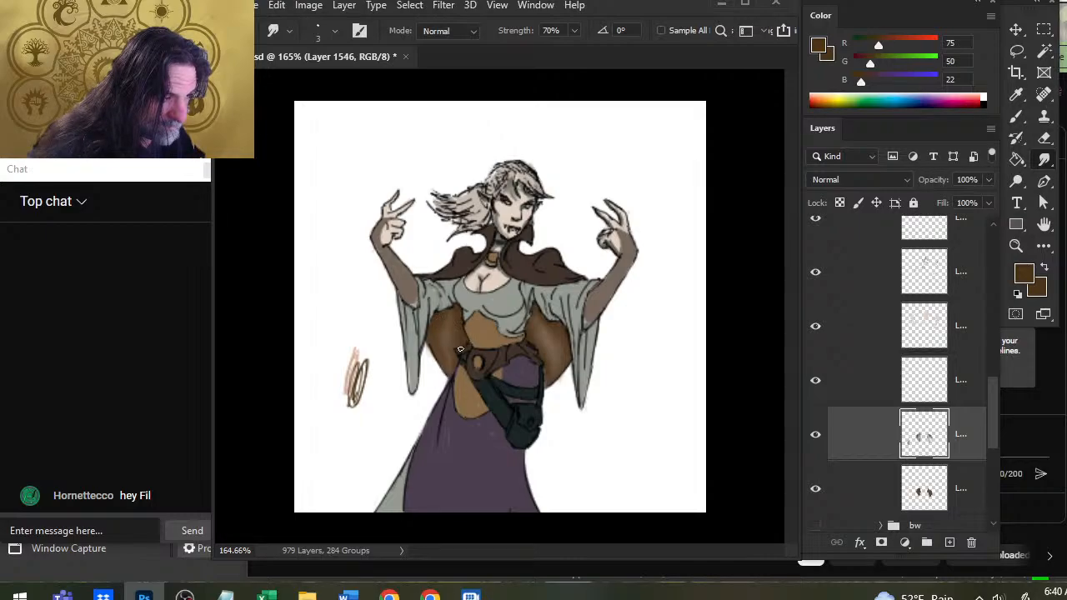
pyautogui.press('b')
pyautogui.press('r')
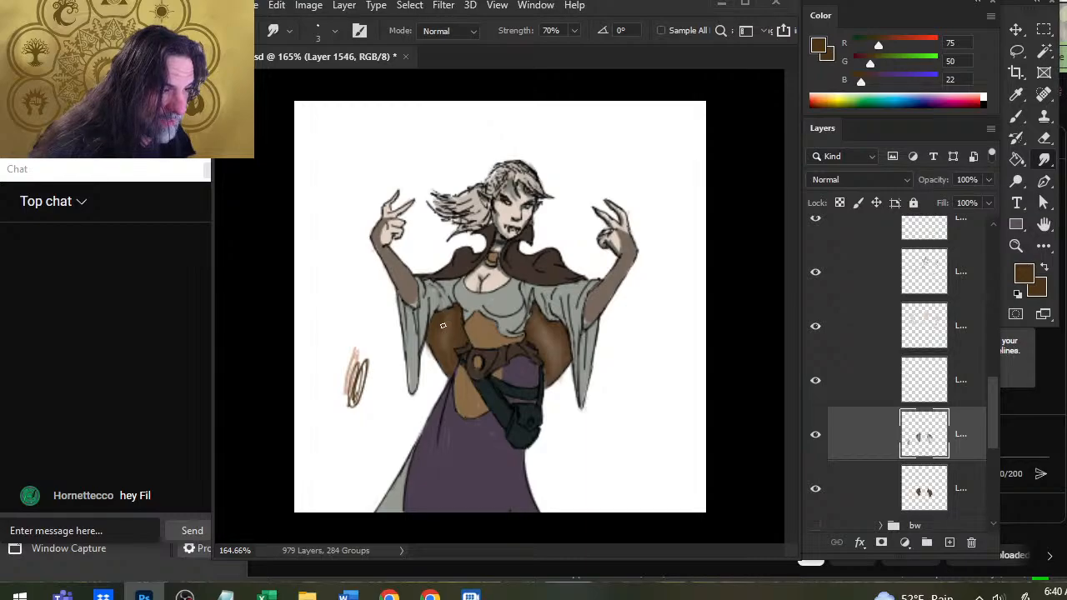
pyautogui.press('b')
pyautogui.press('r')
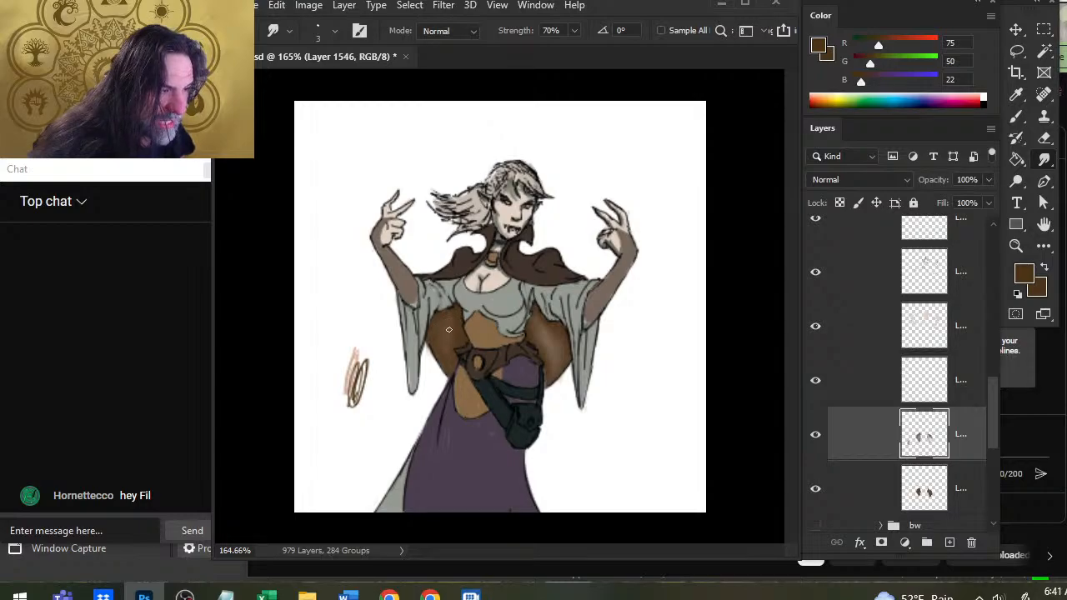
pyautogui.press('b')
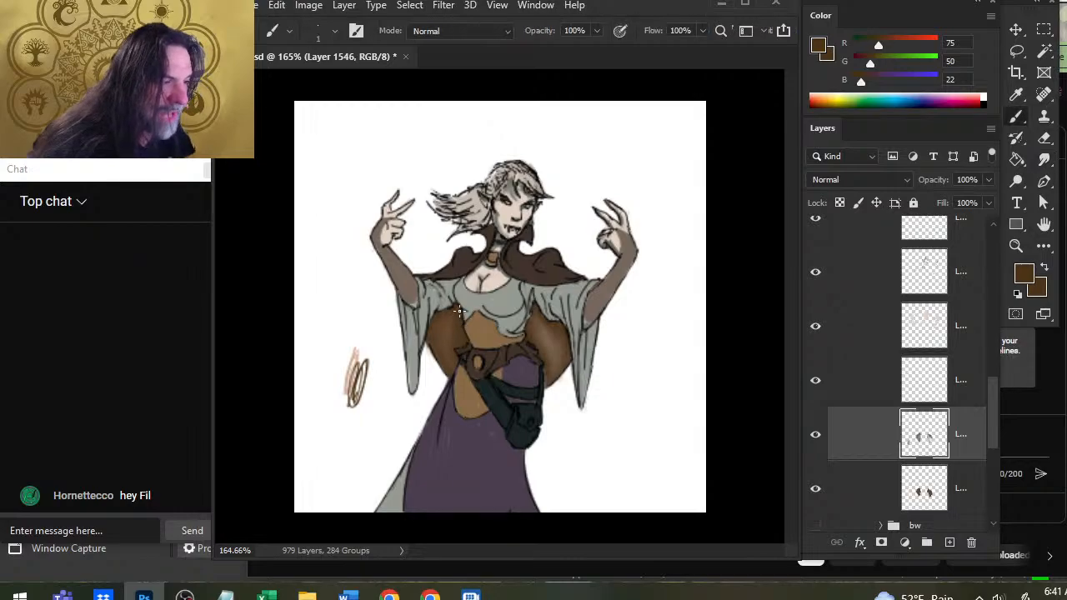
pyautogui.press('r')
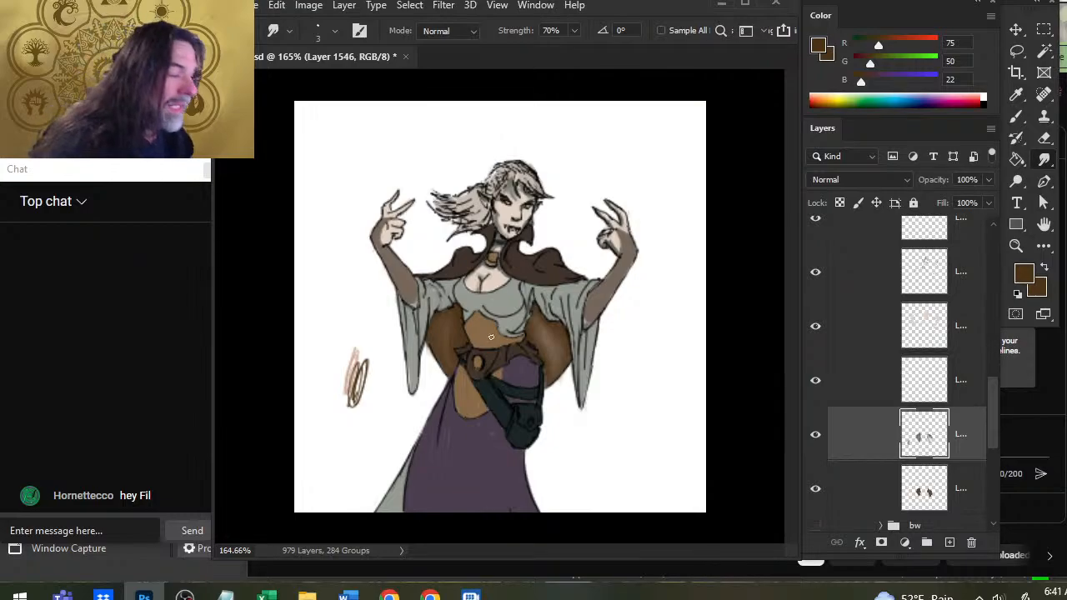
# Paint and smudge dark brown shadows on the image-right side of the cape, under the sleeve and beside the belt.
pyautogui.press('b')
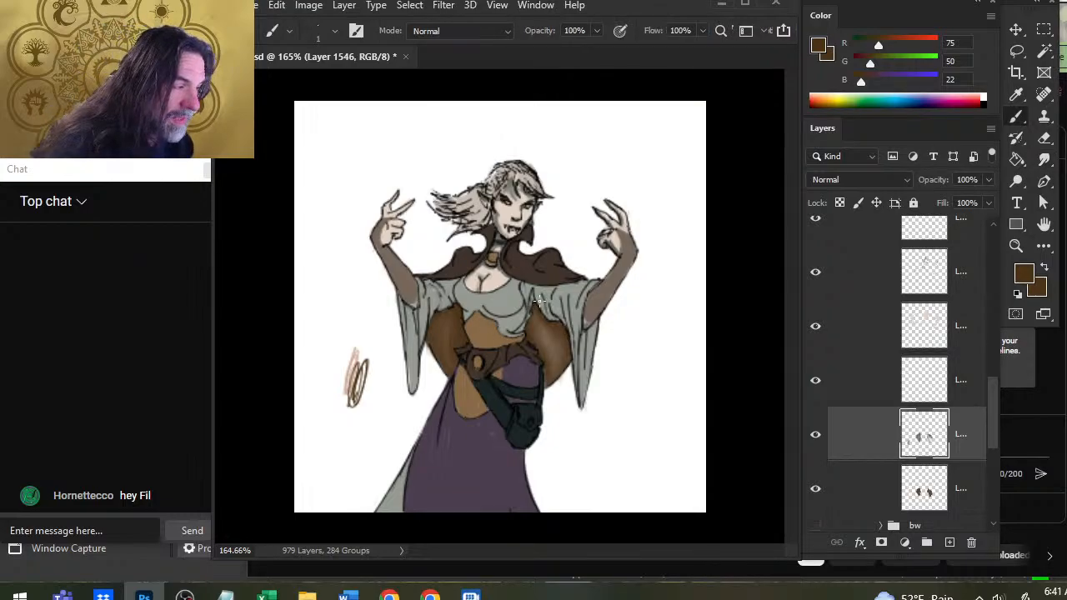
pyautogui.press('r')
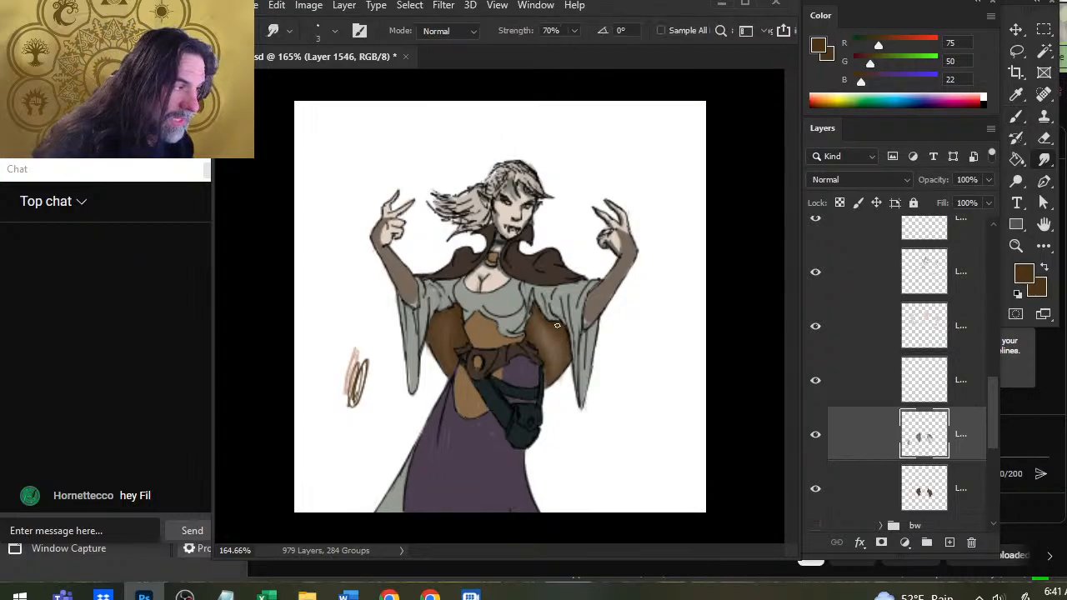
pyautogui.press('b')
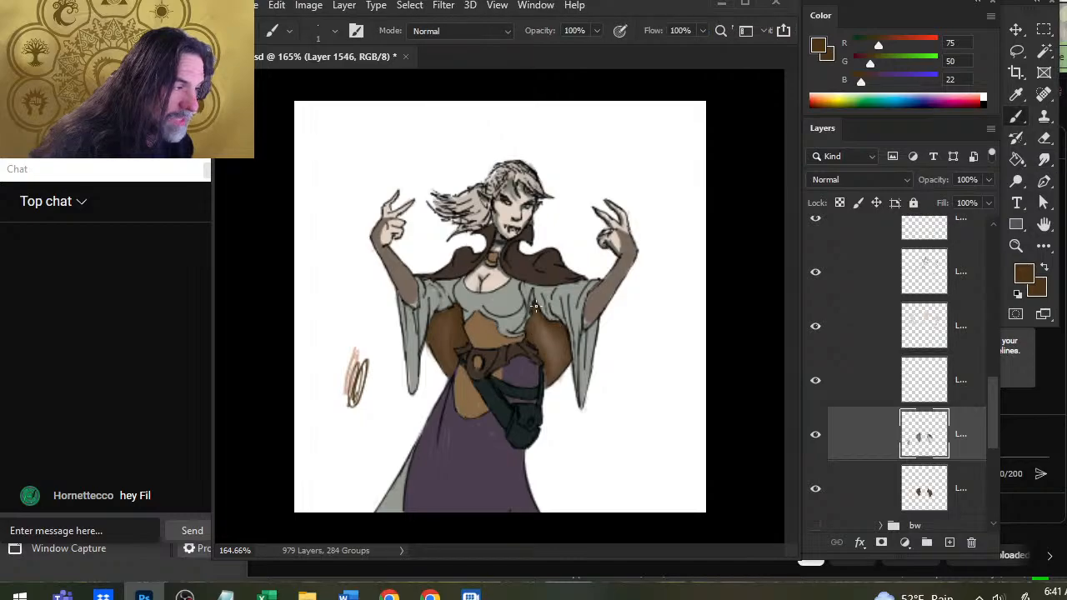
pyautogui.press('r')
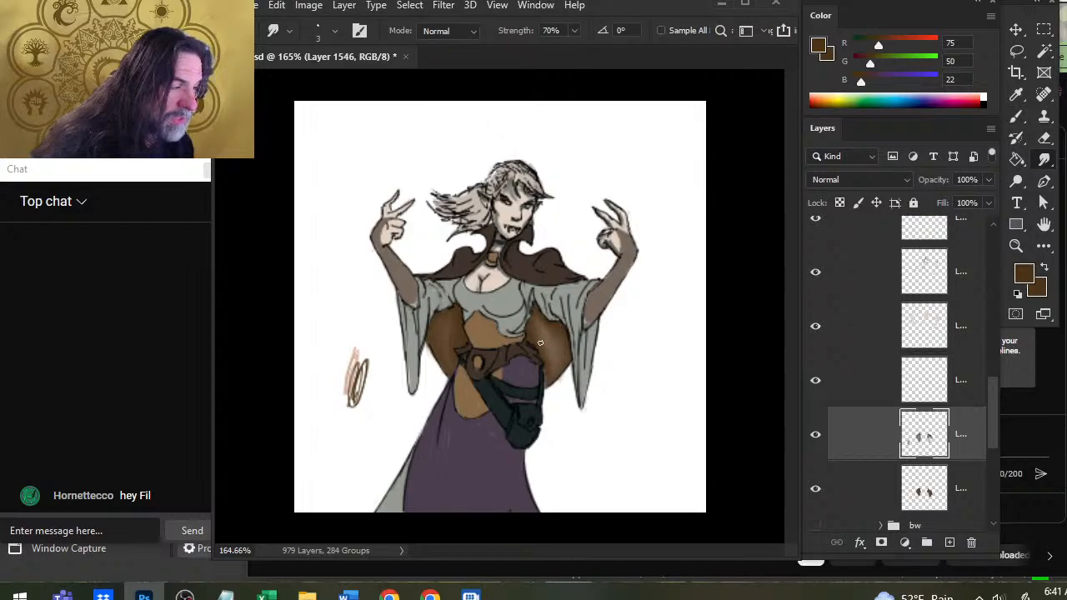
pyautogui.press('b')
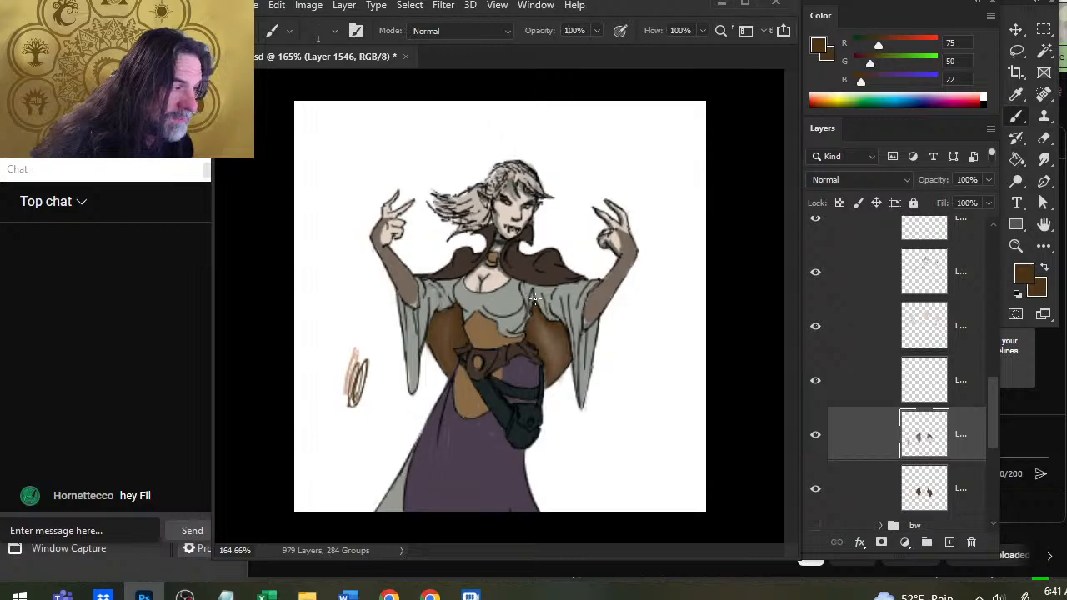
pyautogui.press('r')
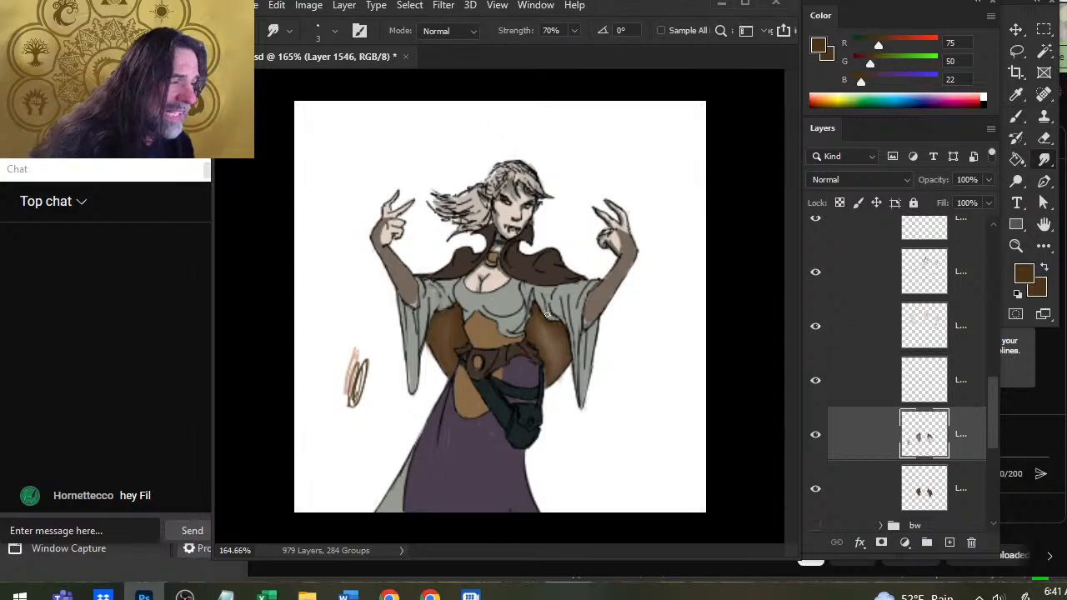
pyautogui.press('b')
pyautogui.press('r')
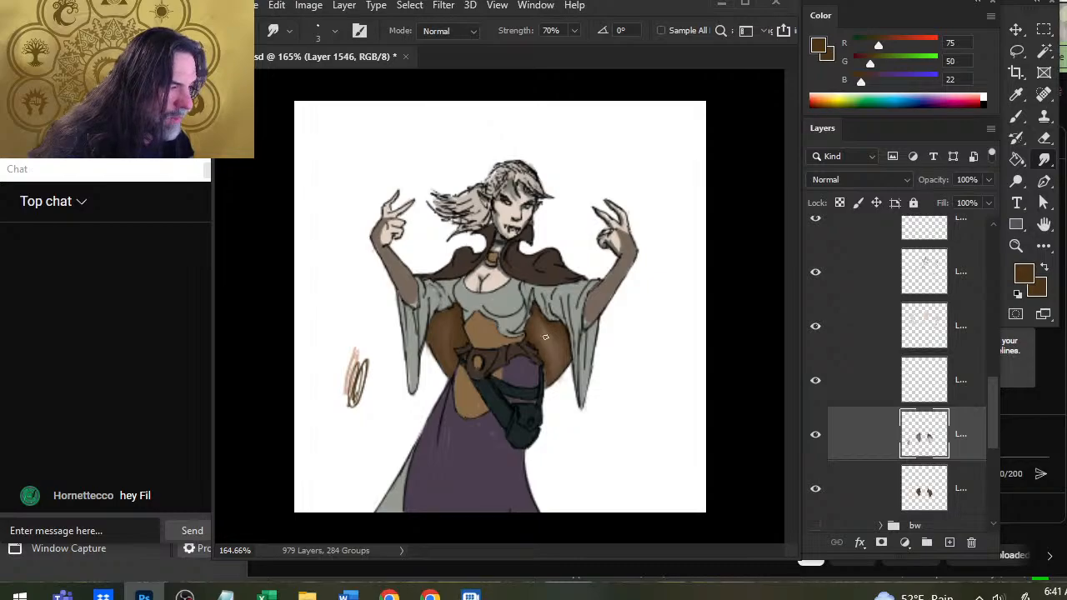
pyautogui.press('b')
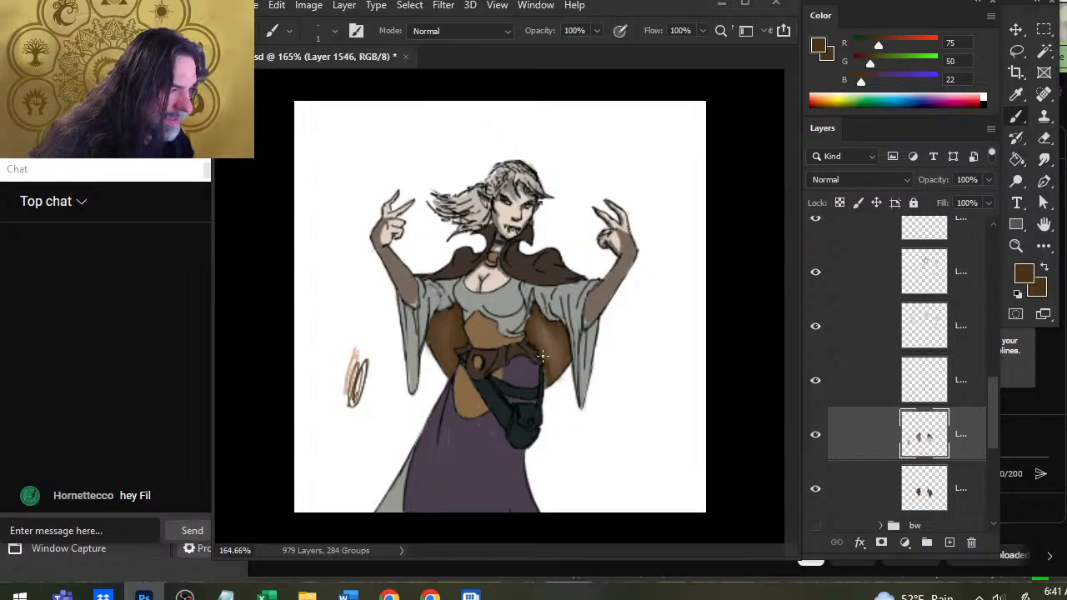
pyautogui.press('r')
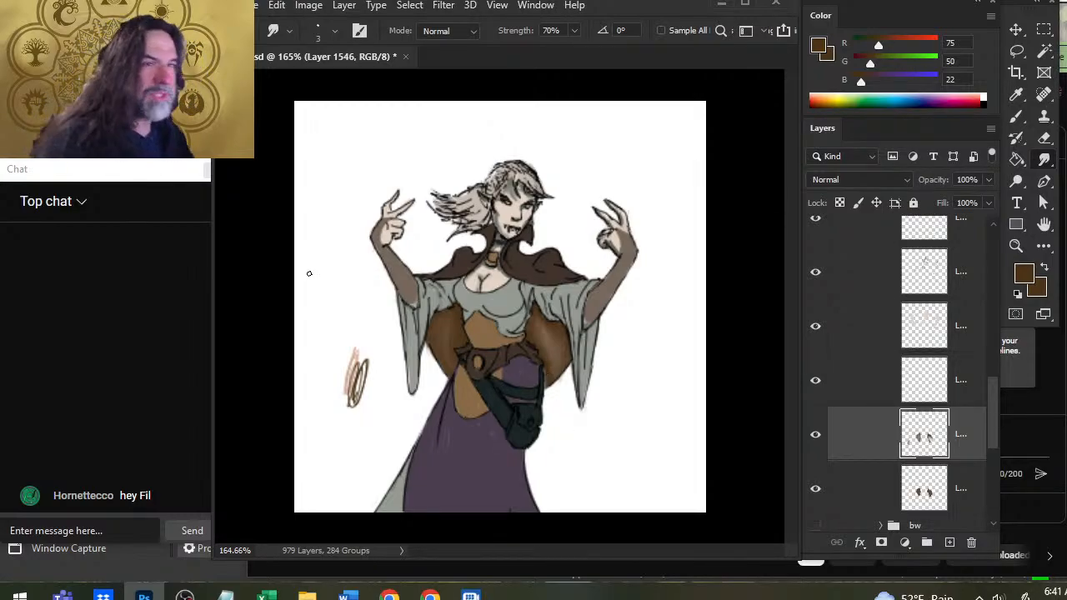
# Touch up the lower edge of the image-right side of the cape with dark brown, R 75, G 50, B 22, erasing and smudging as needed.
pyautogui.press('b')
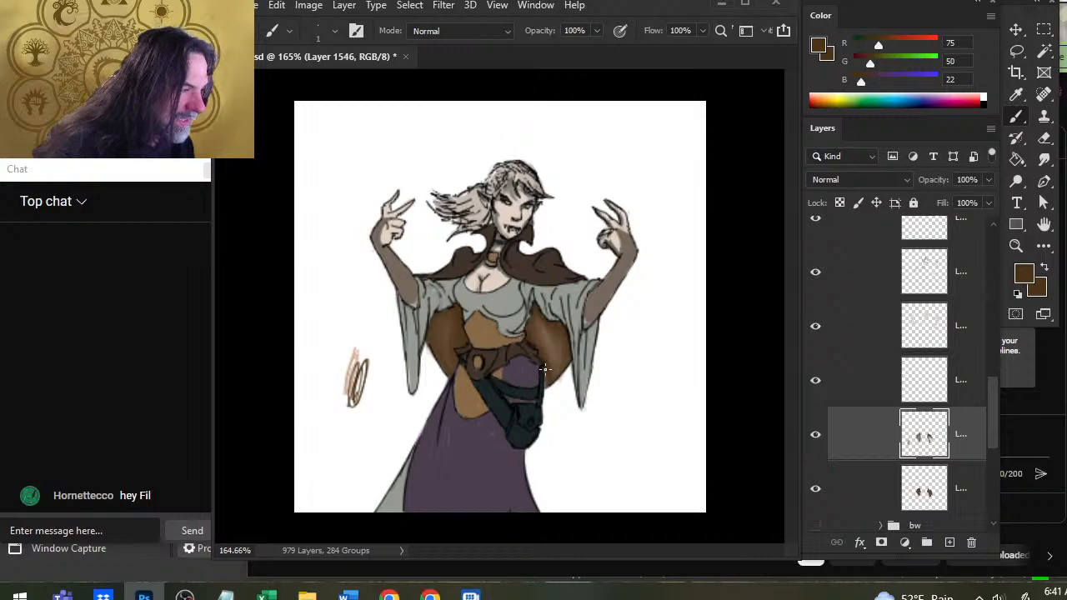
pyautogui.press('r')
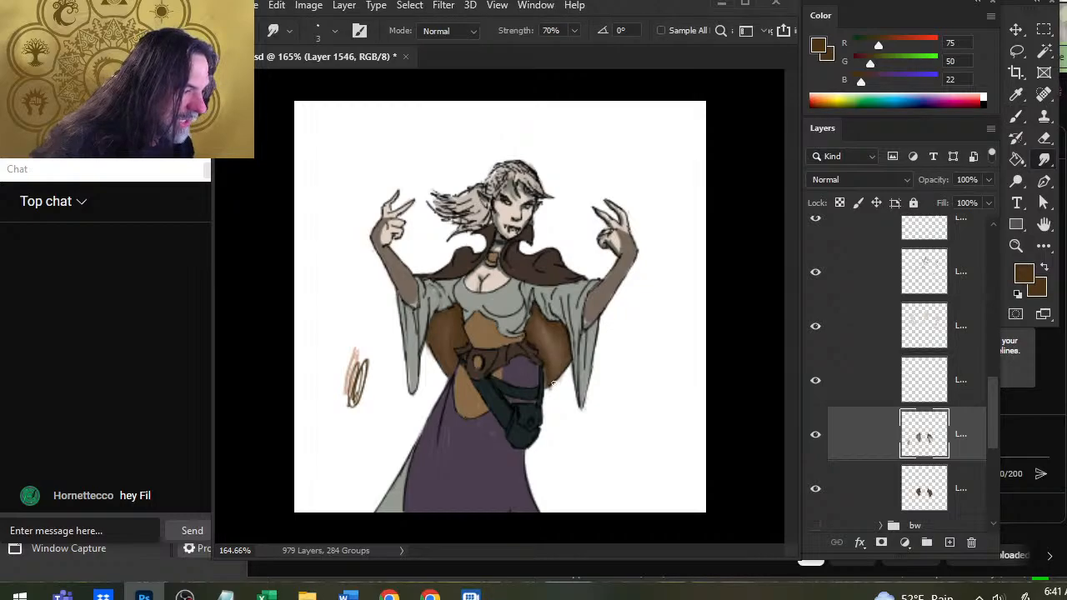
pyautogui.press('e')
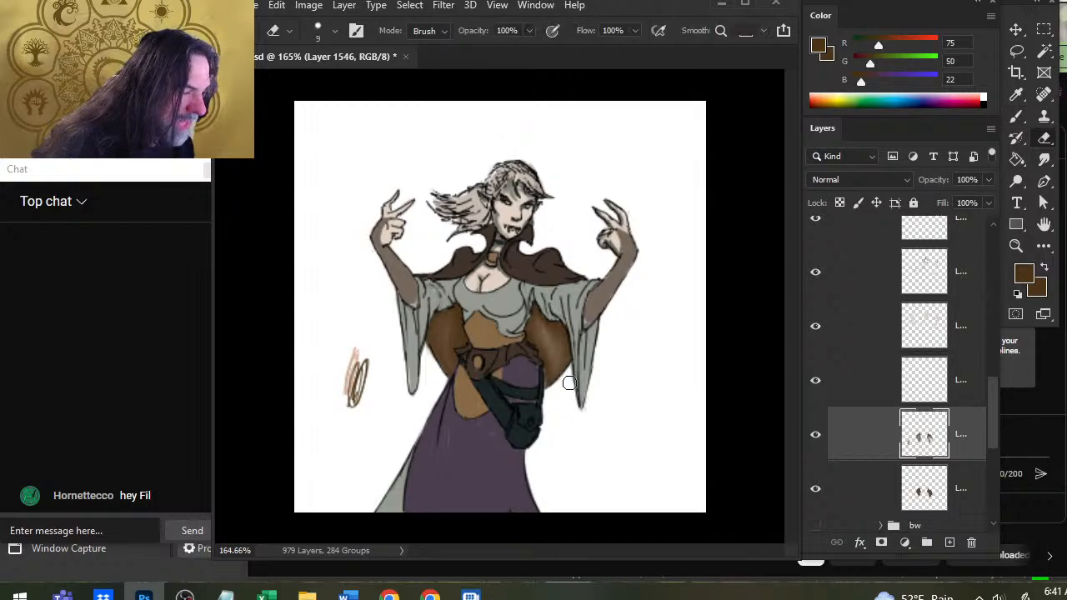
pyautogui.press('b')
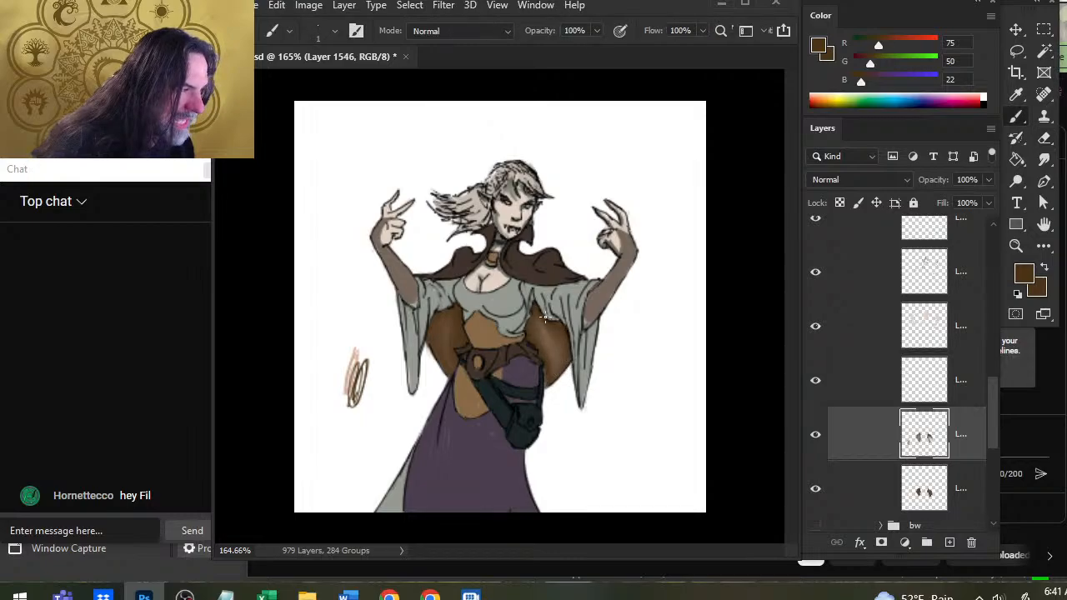
pyautogui.press('r')
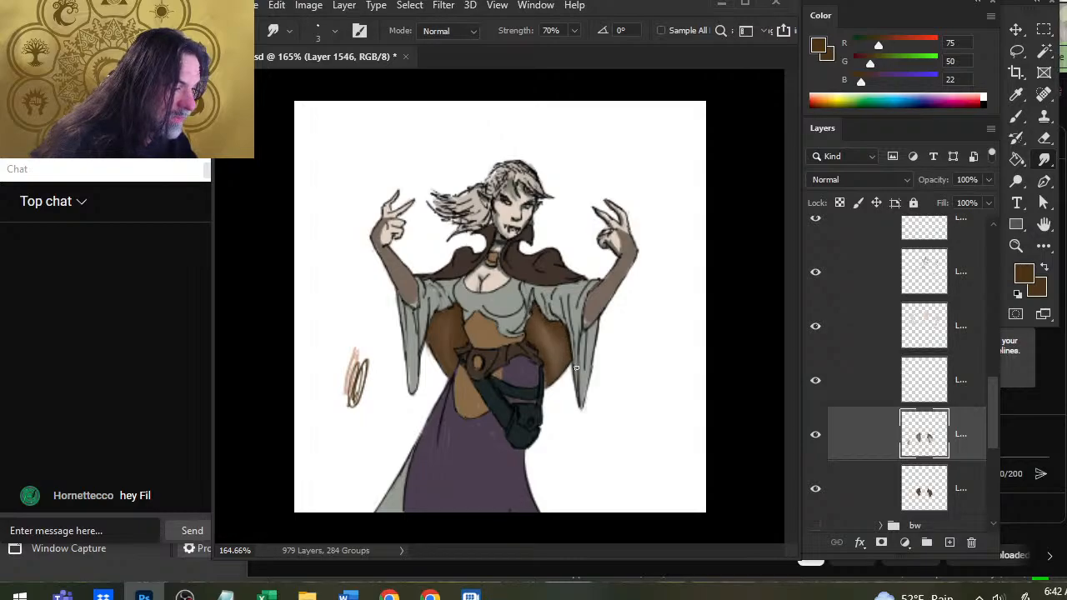
# Sample a light tan, R 211, G 173, B 153, from the test swatch and paint and smudge a highlight on the cape's image-left side.
pyautogui.press('b')
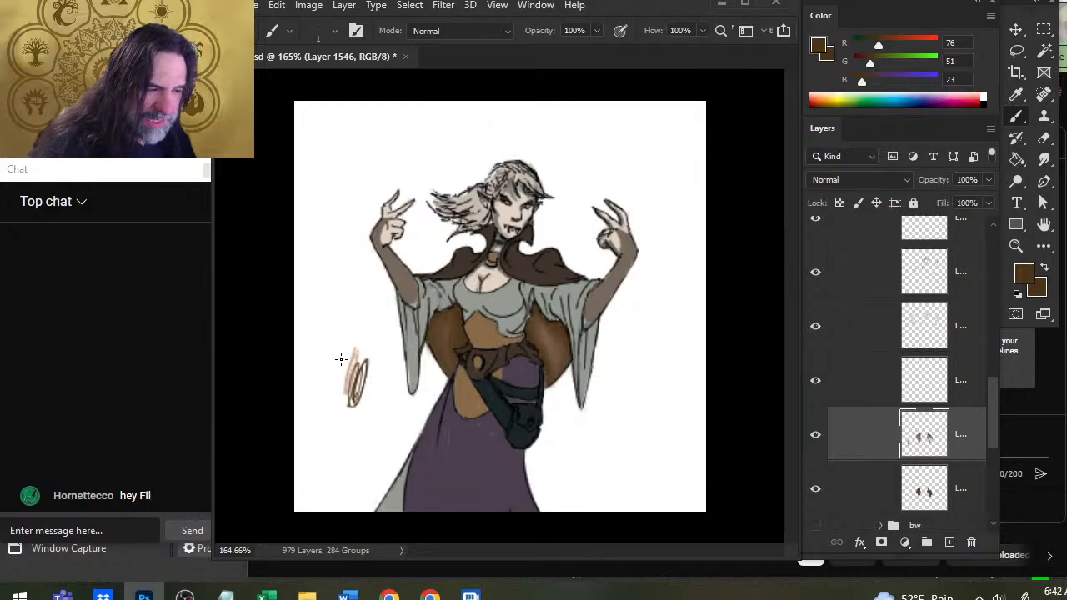
pyautogui.hotkey('ctrl', 'space')
pyautogui.moveTo(337, 357); pyautogui.dragTo(433, 358)
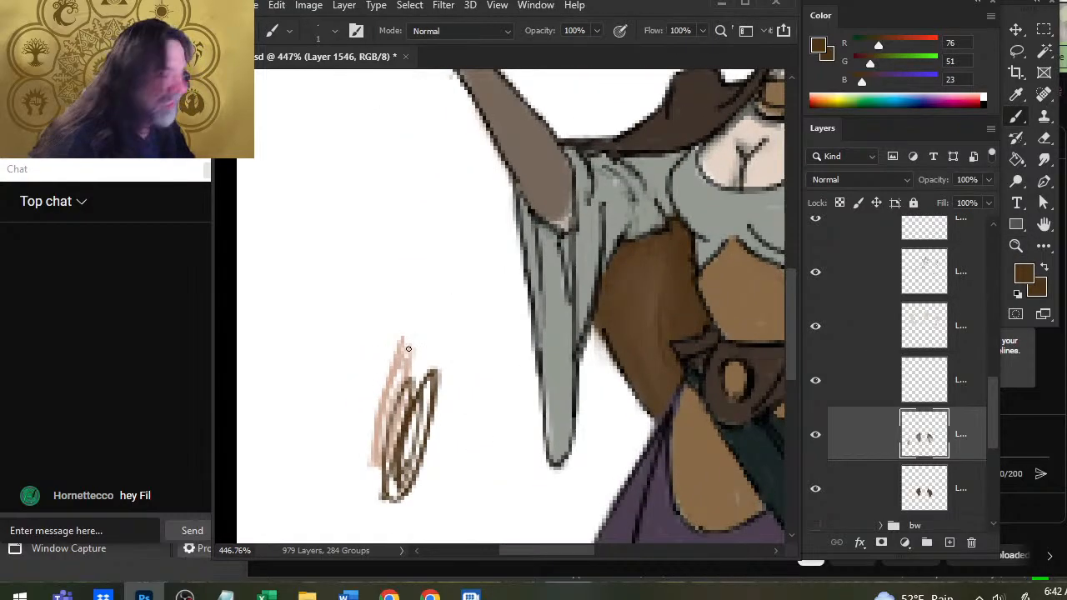
pyautogui.keyDown('alt'); pyautogui.click(401, 367); pyautogui.keyUp('alt')
pyautogui.hotkey('ctrl', 'space')
pyautogui.hotkey('ctrl', '0')
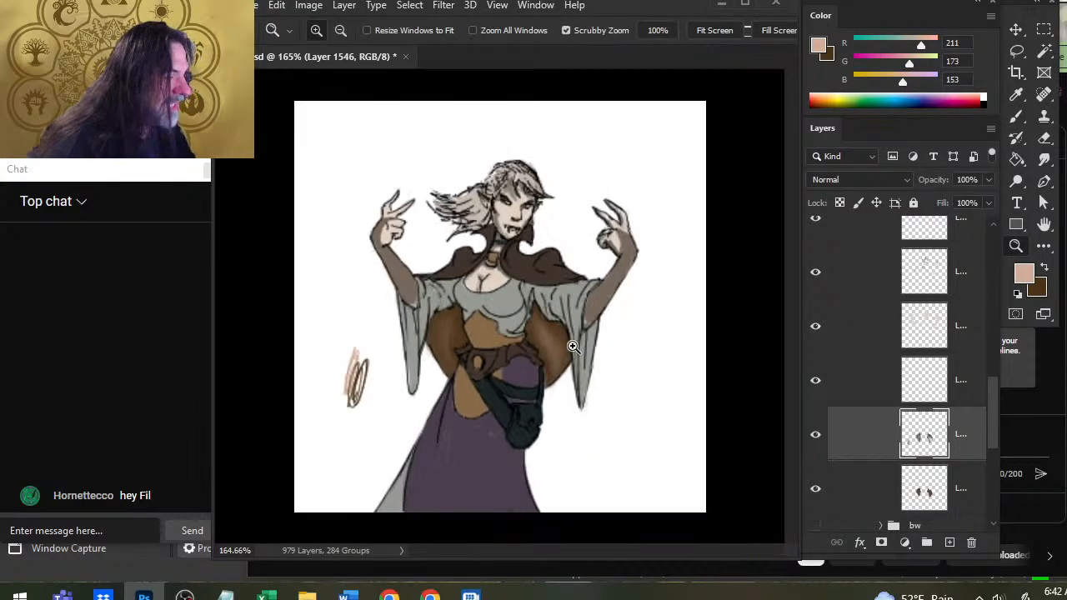
pyautogui.moveTo(422, 355); pyautogui.dragTo(464, 350)
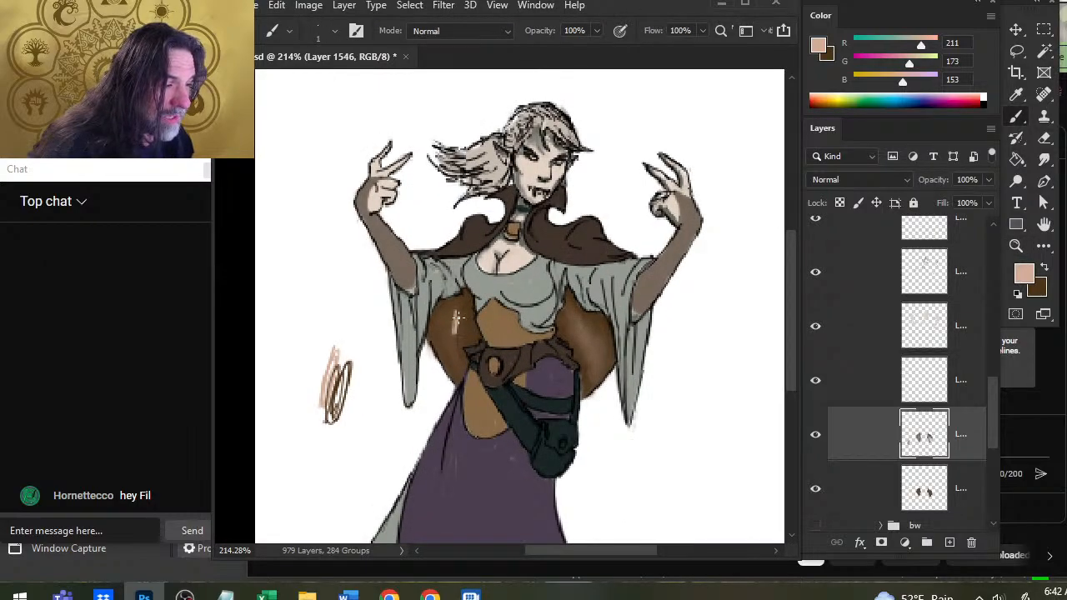
pyautogui.press('r')
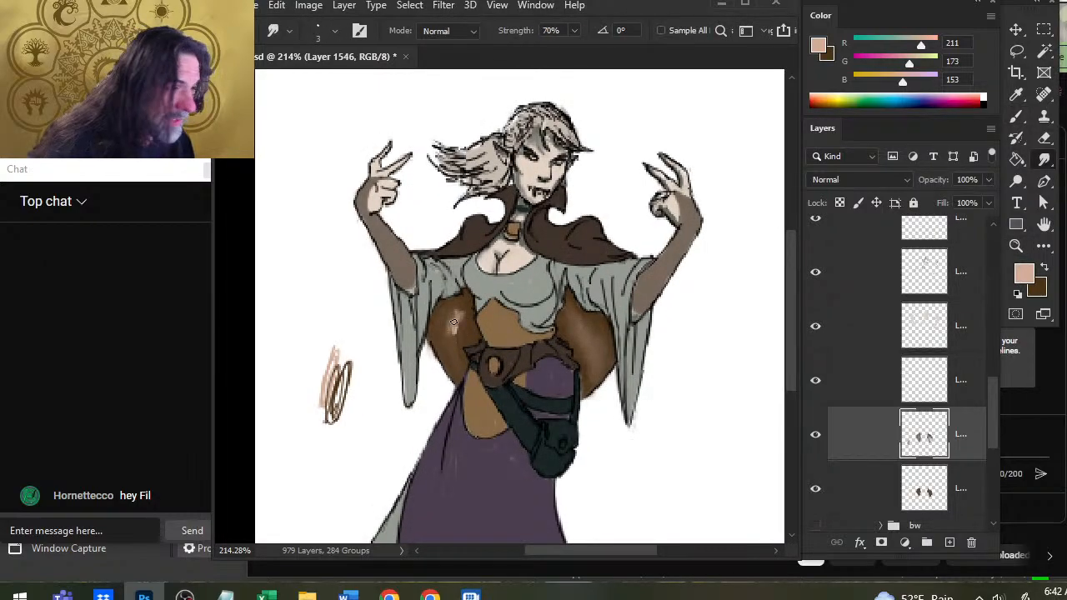
pyautogui.moveTo(453, 321)
pyautogui.mouseDown()
pyautogui.moveTo(466, 315)
pyautogui.moveTo(450, 322)
pyautogui.mouseUp()
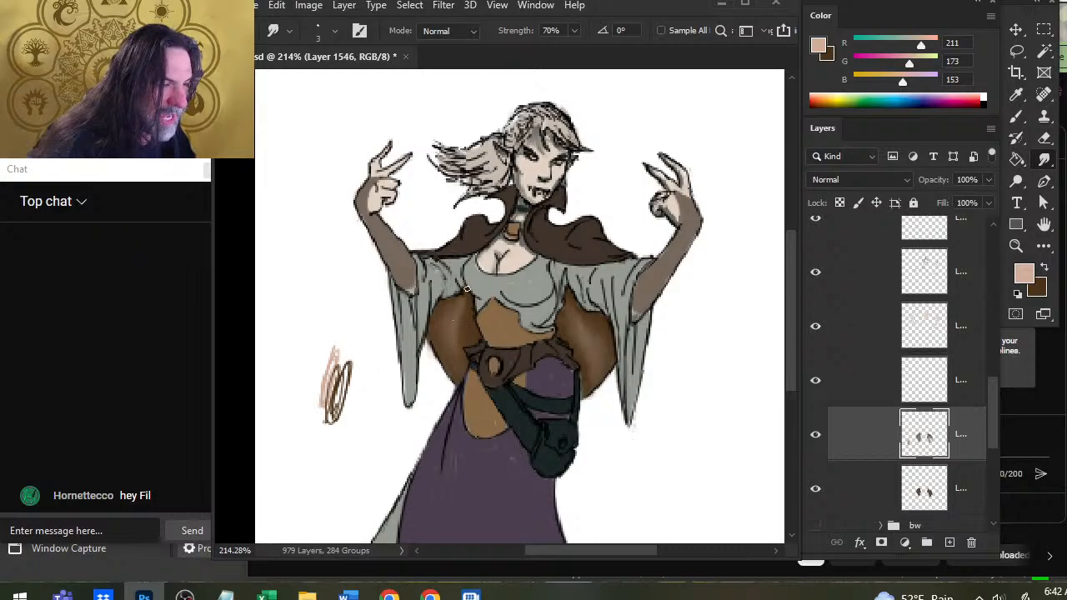
# Sample a brown, R 84, G 59, B 34, from the cape and tone down the image-left highlight with smudged strokes.
pyautogui.press('b')
pyautogui.keyDown('alt'); pyautogui.click(458, 315); pyautogui.keyUp('alt')
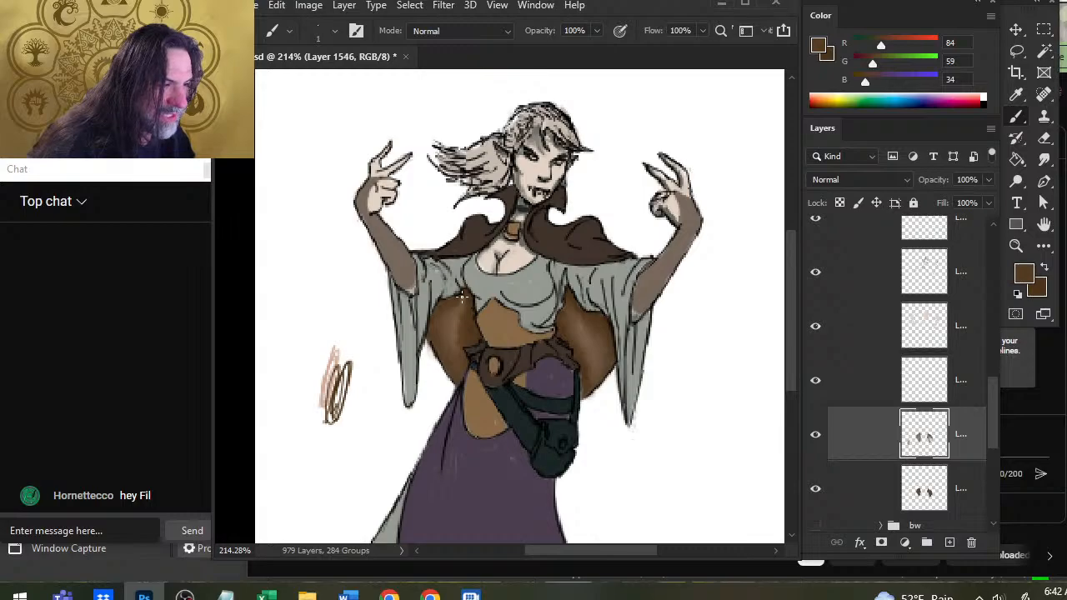
pyautogui.press('r')
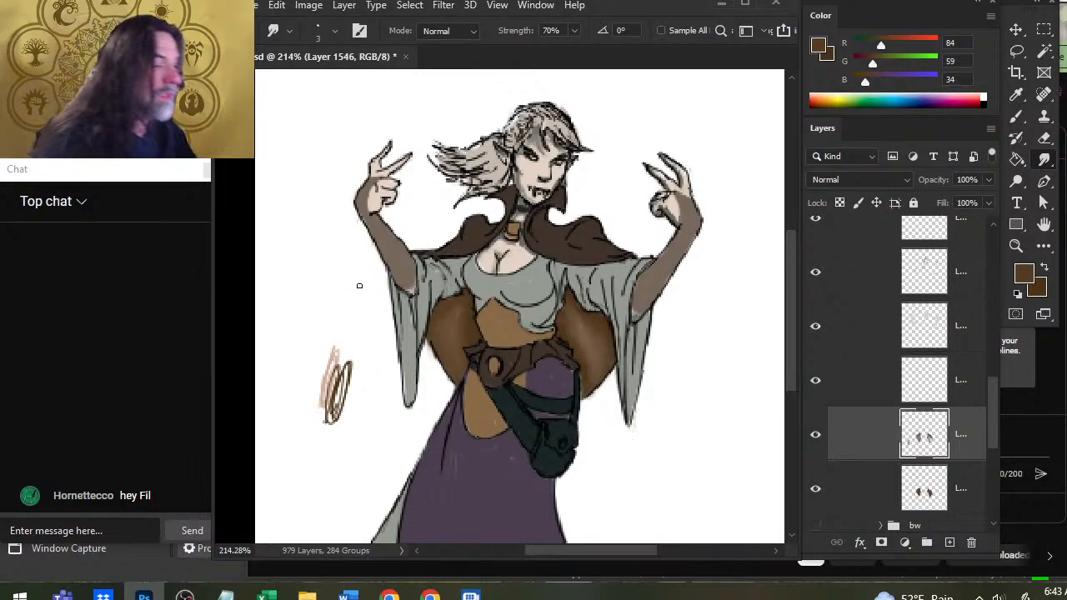
# Sample a light tan, R 212, G 174, B 154, from the test swatch and blend a fresh highlight into the cape's image-left side.
pyautogui.press('b')
pyautogui.keyDown('alt'); pyautogui.click(460, 319); pyautogui.keyUp('alt')
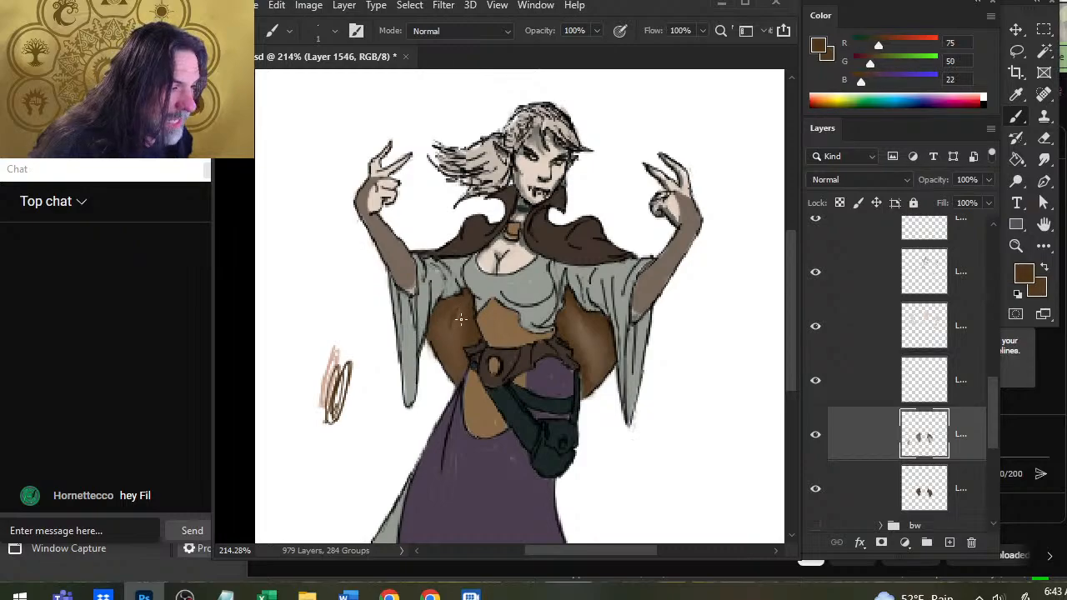
pyautogui.keyDown('alt'); pyautogui.click(333, 369); pyautogui.keyUp('alt')
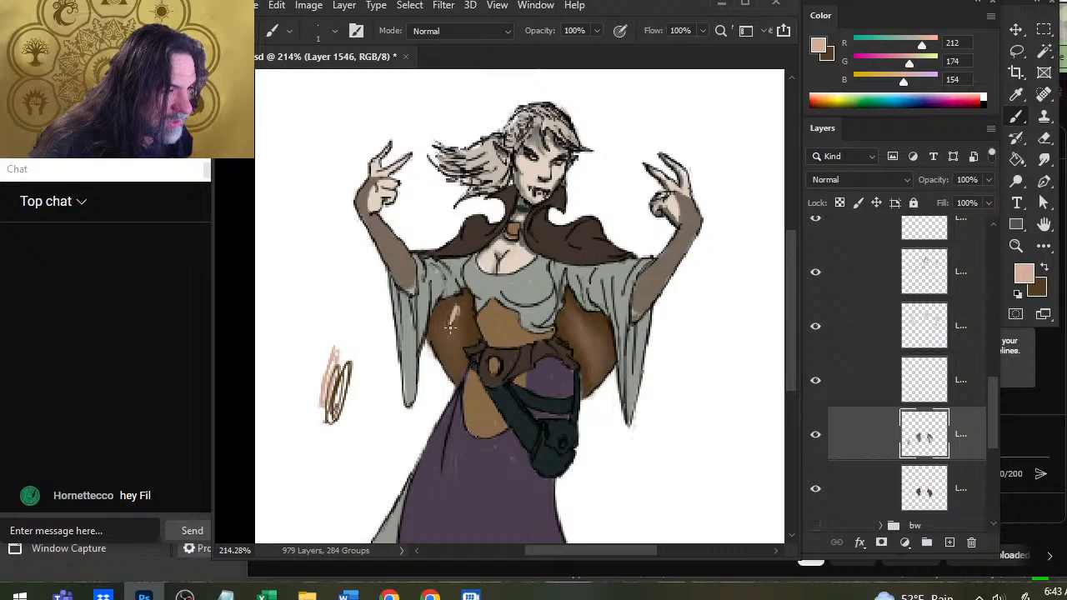
pyautogui.press('r')
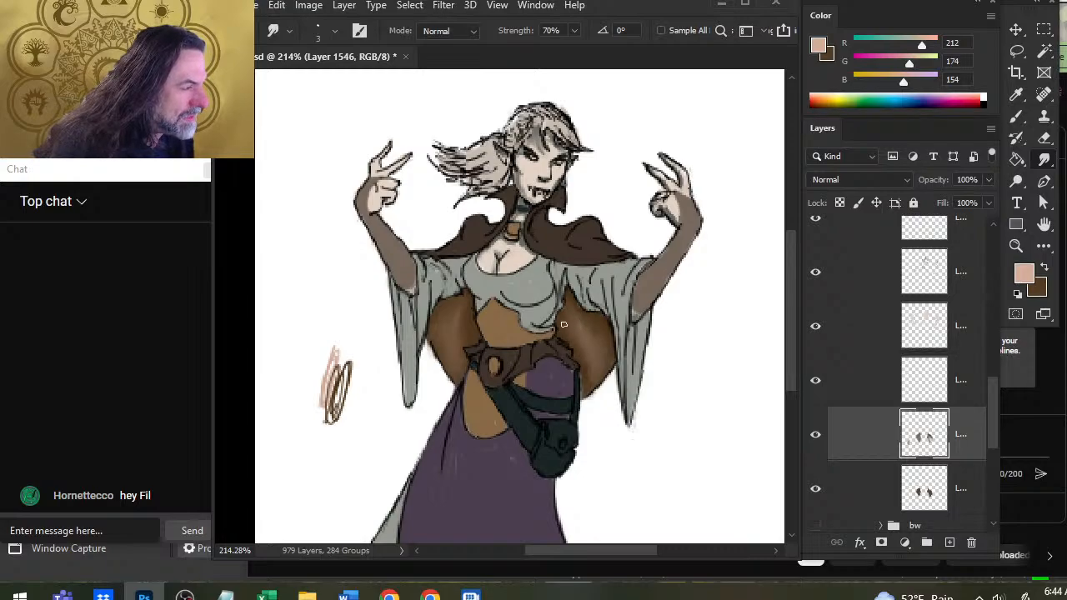
# Paint and smudge brown, R 84, G 59, B 34, at the top of the cape's image-right side under the sleeve.
pyautogui.press('x')
pyautogui.press('b')
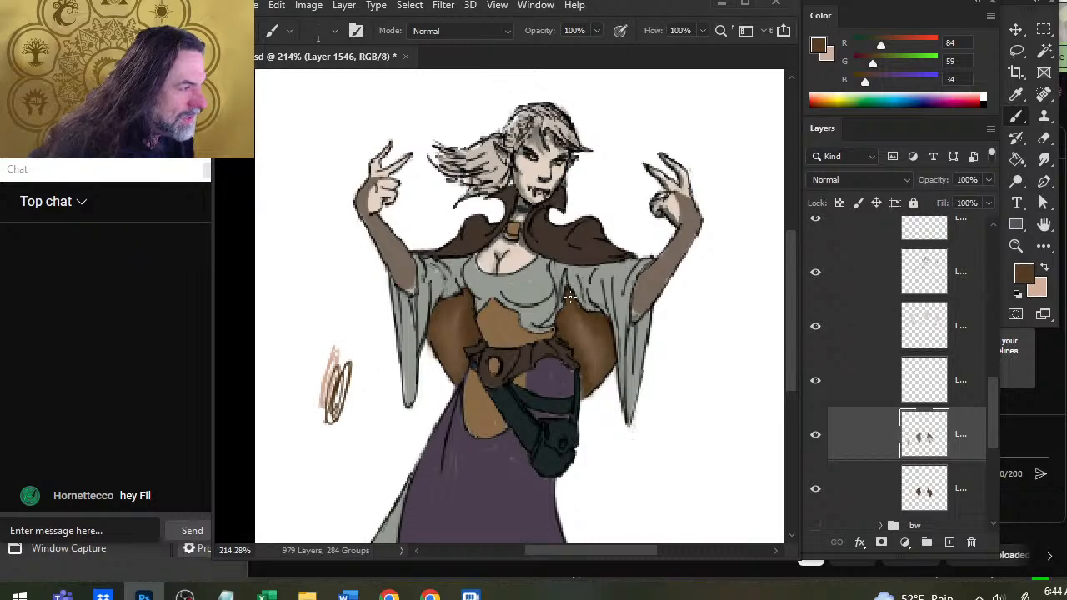
pyautogui.press('r')
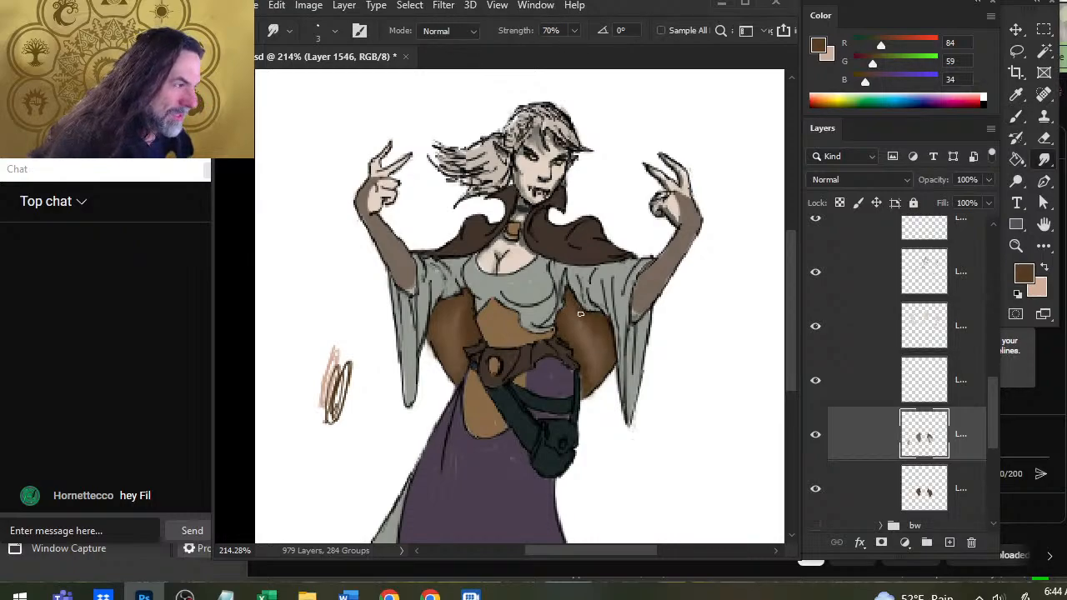
# Paint a light tan highlight, R 212, G 174, B 154, down the middle of the cape's image-right side and smudge it.
pyautogui.press('x')
pyautogui.press('b')
pyautogui.moveTo(574, 317); pyautogui.dragTo(588, 349)
pyautogui.press('r')
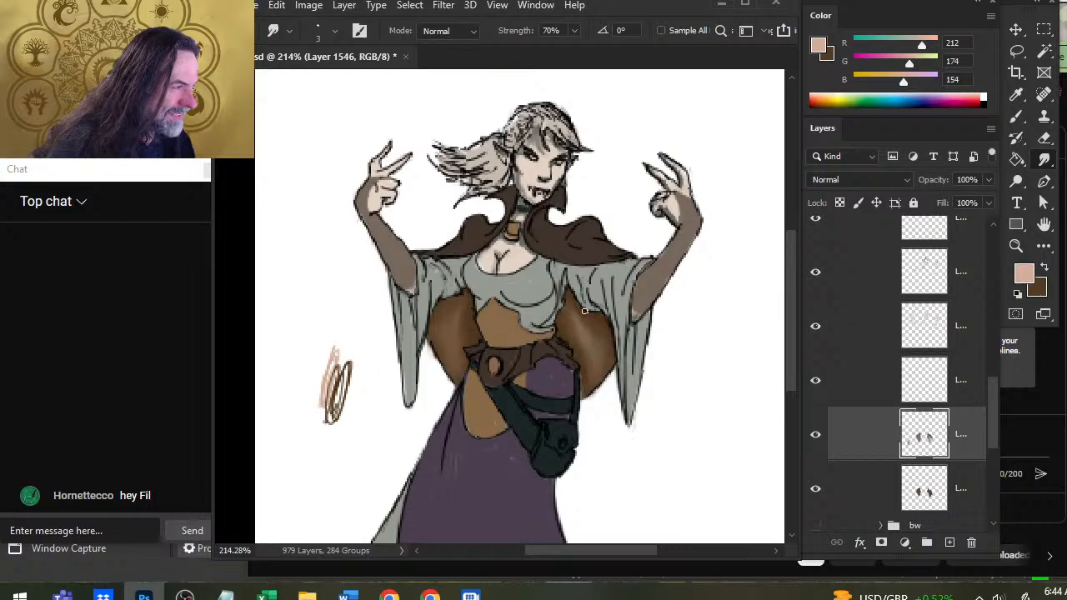
# Switch back to brown, R 84, G 59, B 34, and refine the blended shadow between the bodice and the image-right sleeve.
pyautogui.press('b')
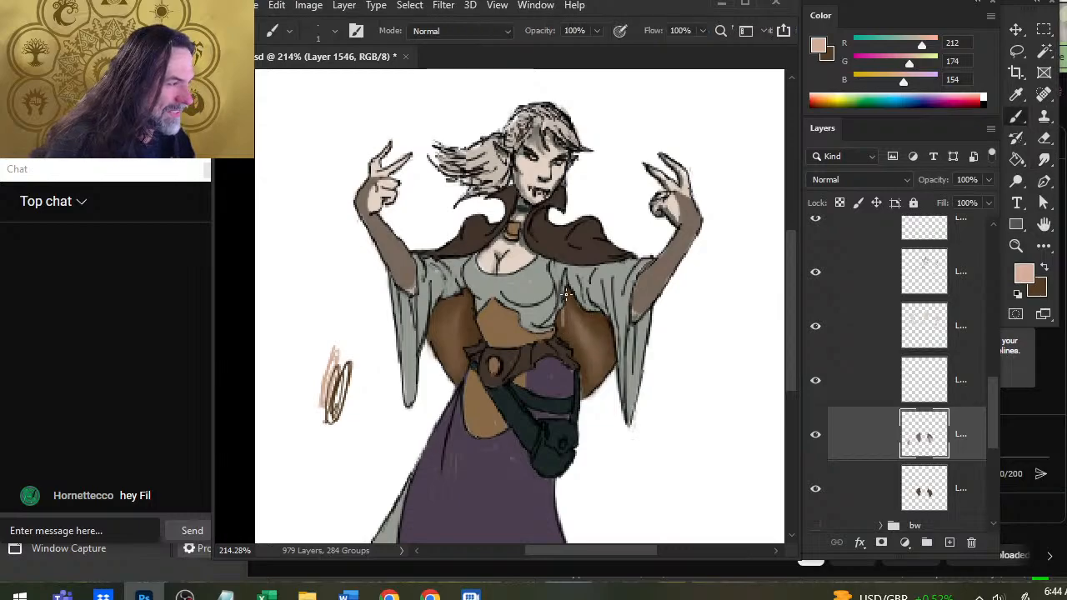
pyautogui.press('x')
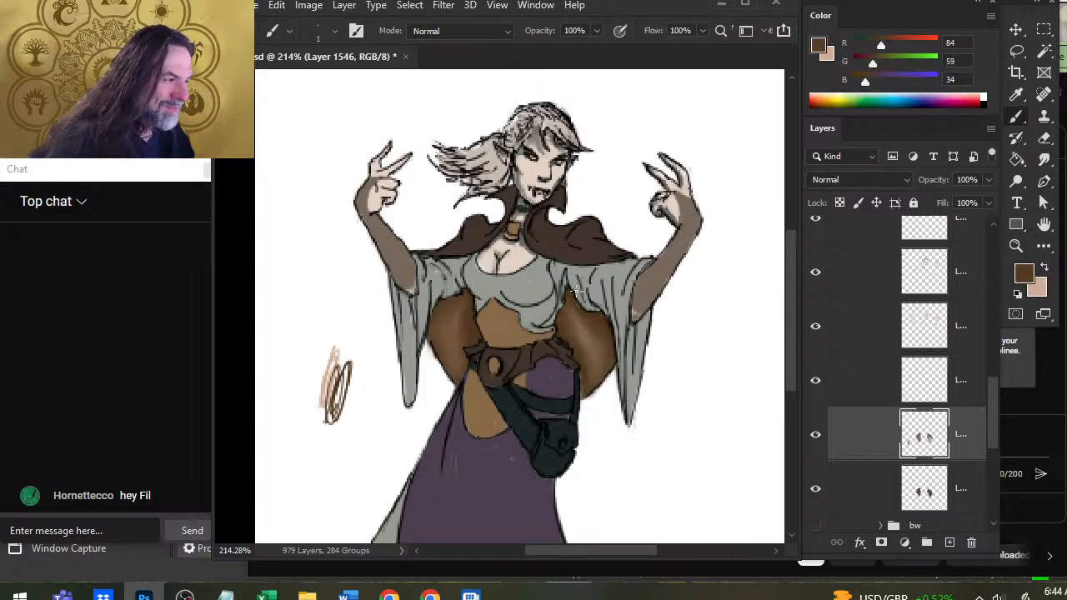
pyautogui.press('r')
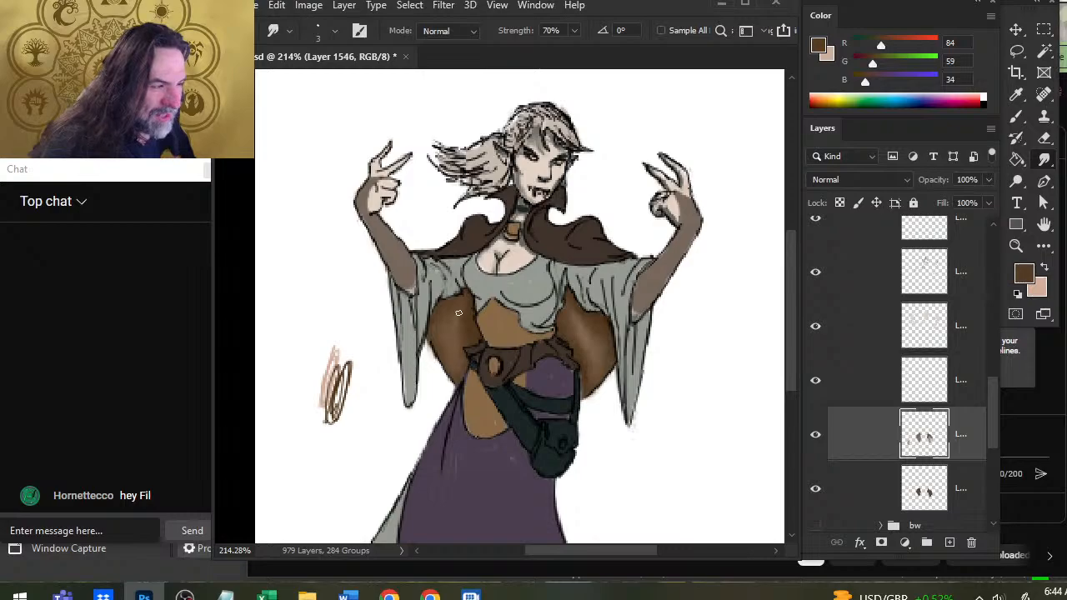
# Build up smudged brown shadows, R 84, G 59, B 34, on the cape's image-left side beneath the sleeve and bodice.
pyautogui.press('b')
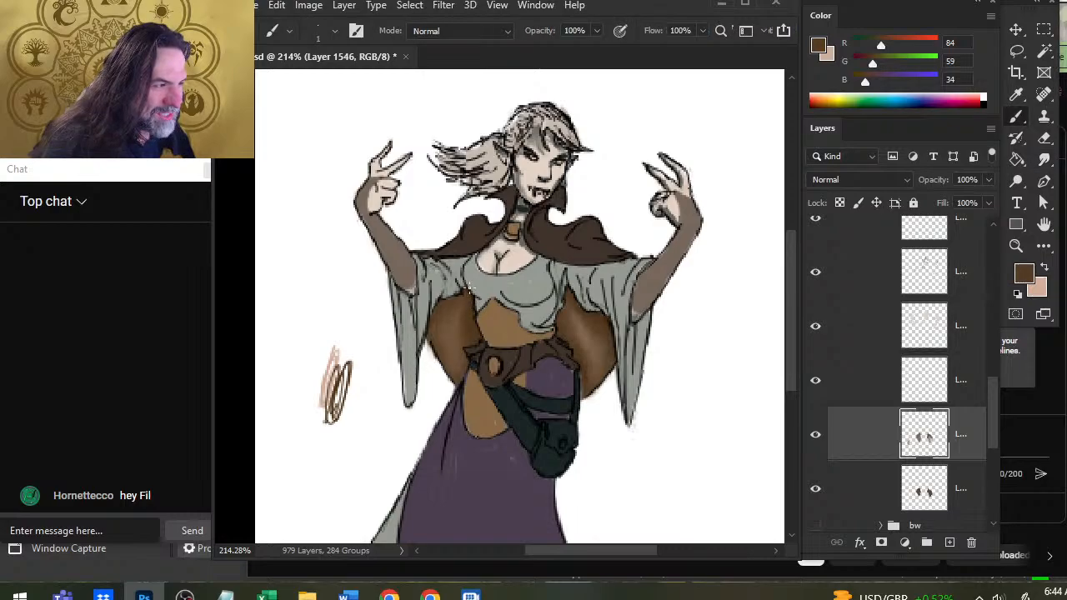
pyautogui.press('r')
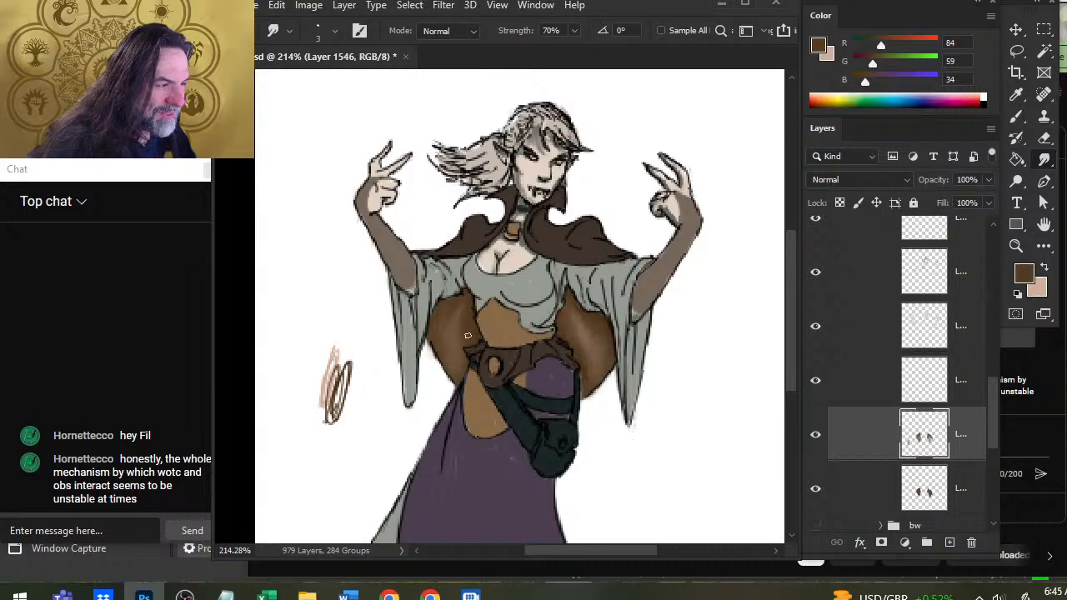
pyautogui.press('b')
pyautogui.press('r')
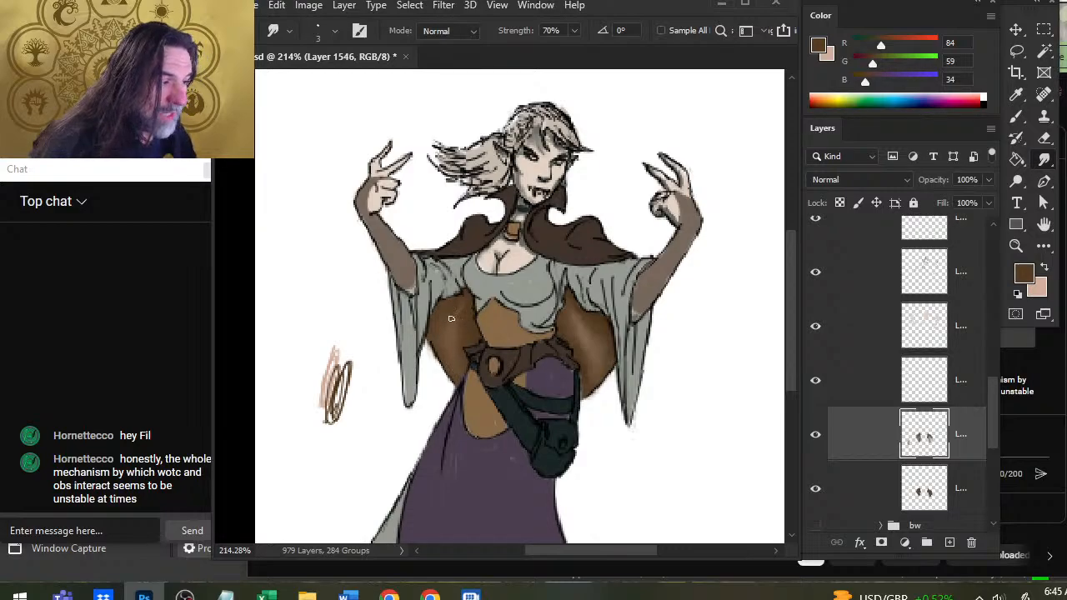
# Paint light tan strokes, R 212, G 174, B 154, in the center of the cape's image-left side and smudge them.
pyautogui.press('b')
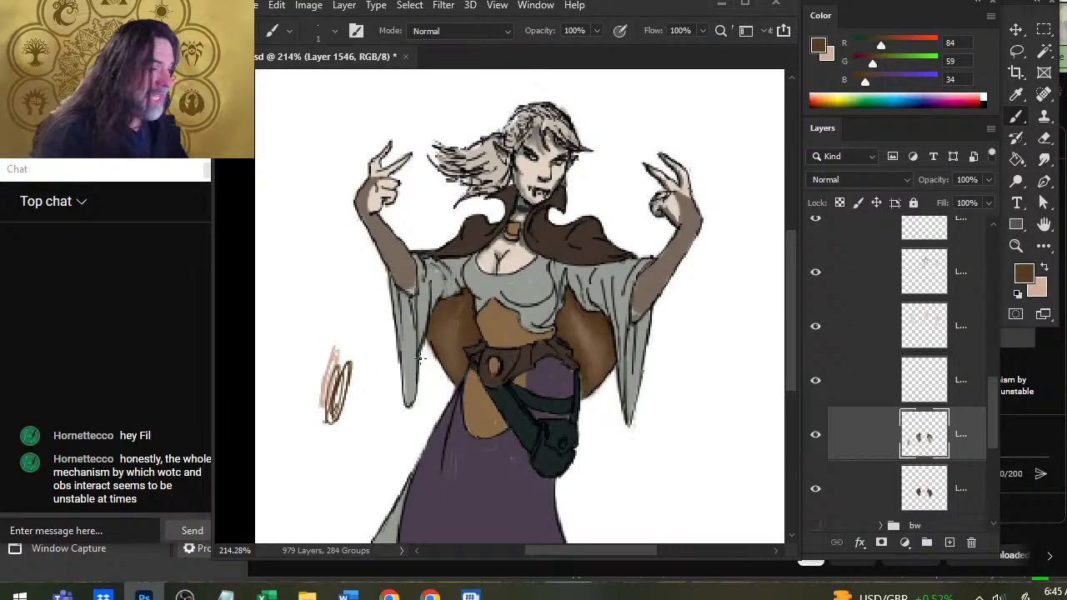
pyautogui.press('x')
pyautogui.moveTo(457, 322)
pyautogui.mouseDown()
pyautogui.moveTo(464, 308)
pyautogui.moveTo(455, 316)
pyautogui.mouseUp()
pyautogui.press('r')
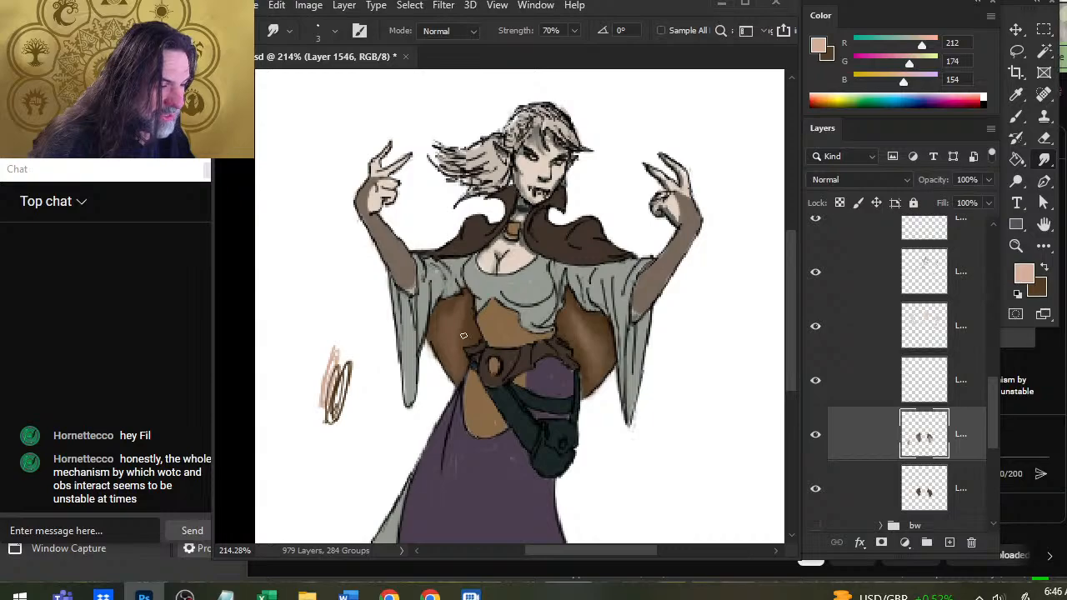
# Sample a dark brown, R 77, G 54, B 27, from the image-right side of the cape and paint and smudge it on the image-left side.
pyautogui.press('b')
pyautogui.press('x')
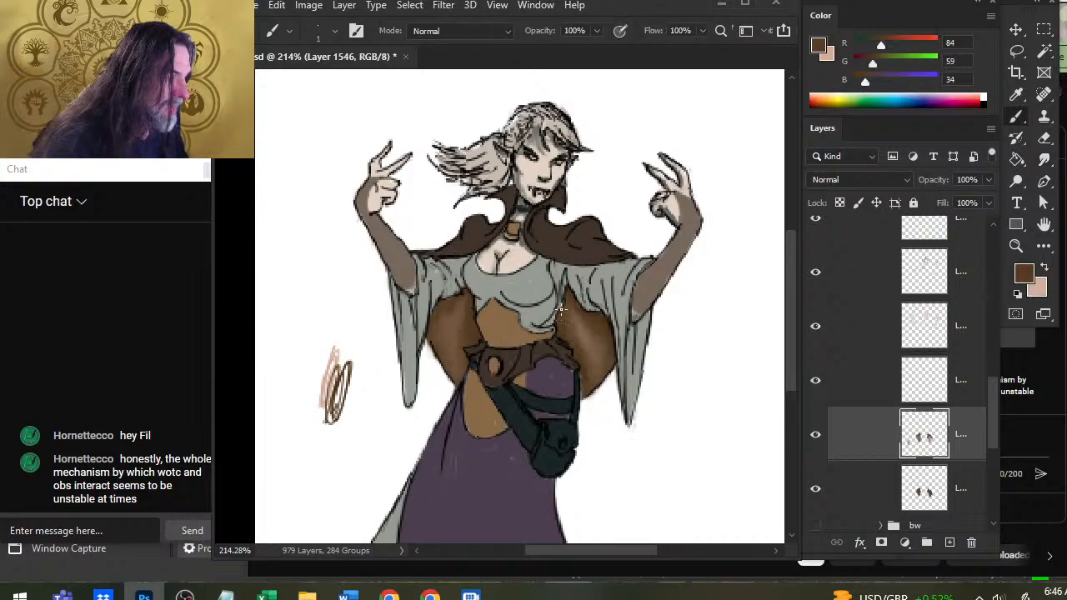
pyautogui.keyDown('alt'); pyautogui.click(563, 310); pyautogui.keyUp('alt')
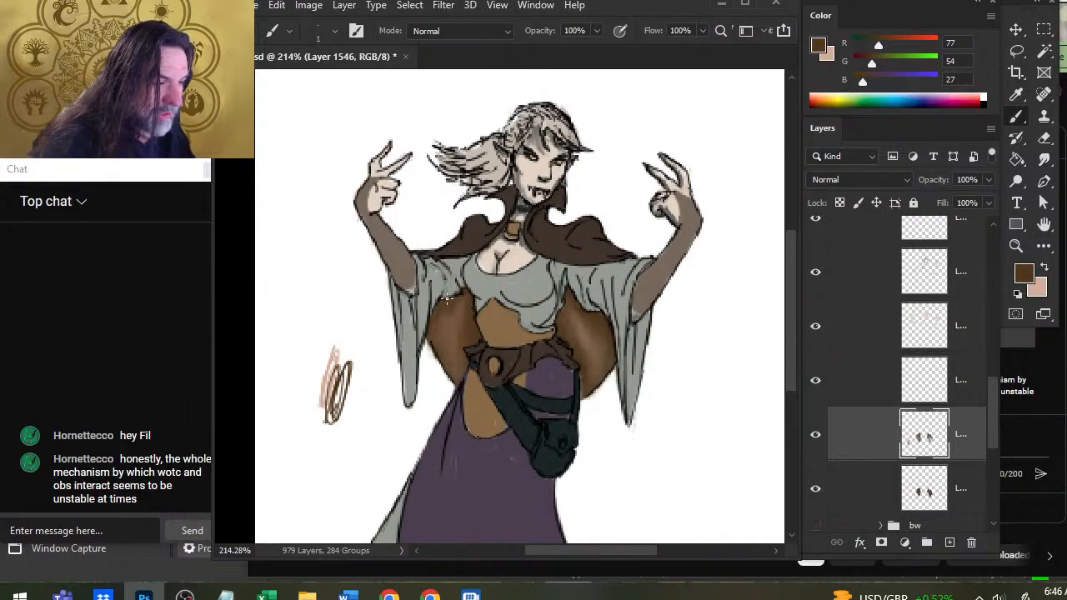
pyautogui.moveTo(440, 321); pyautogui.dragTo(450, 358)
pyautogui.press('r')
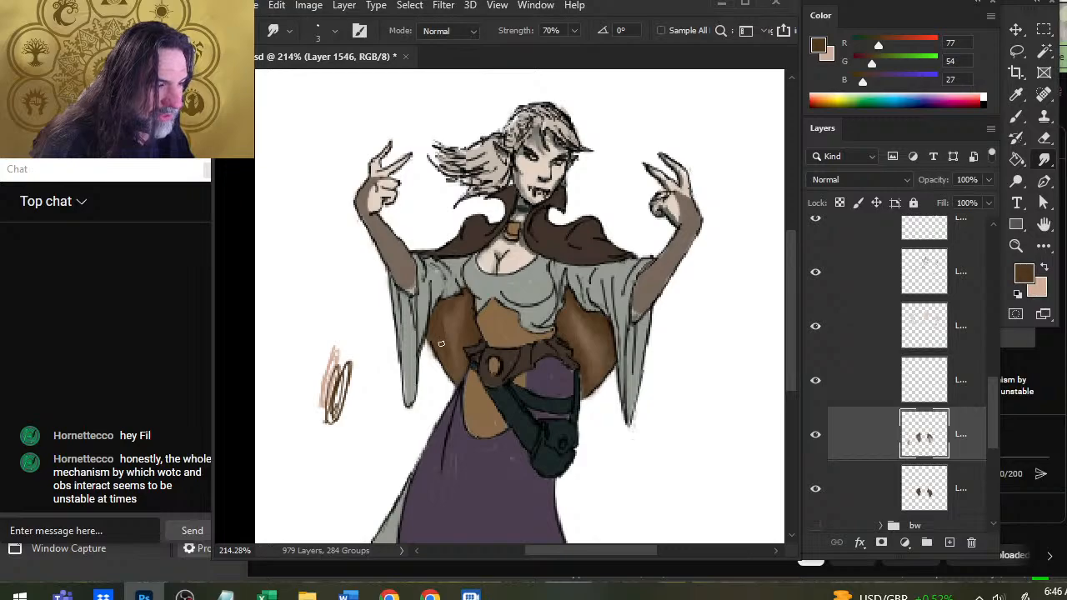
# Deepen the image-left side of the cape around its highlight with more dark brown strokes, R 77, G 54, B 27, and blend them.
pyautogui.press('b')
pyautogui.press('r')
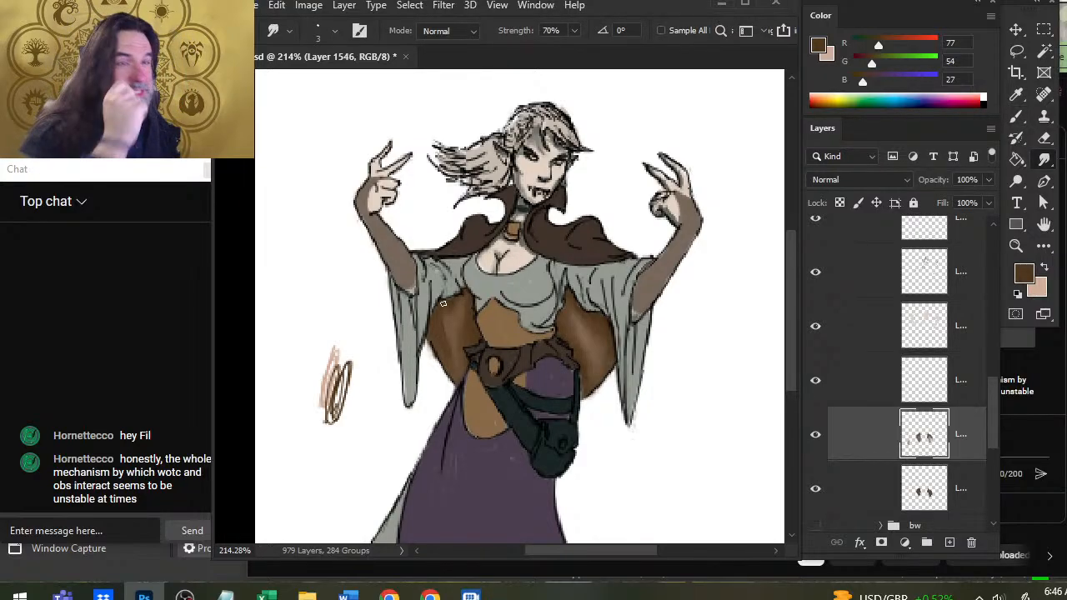
pyautogui.press('b')
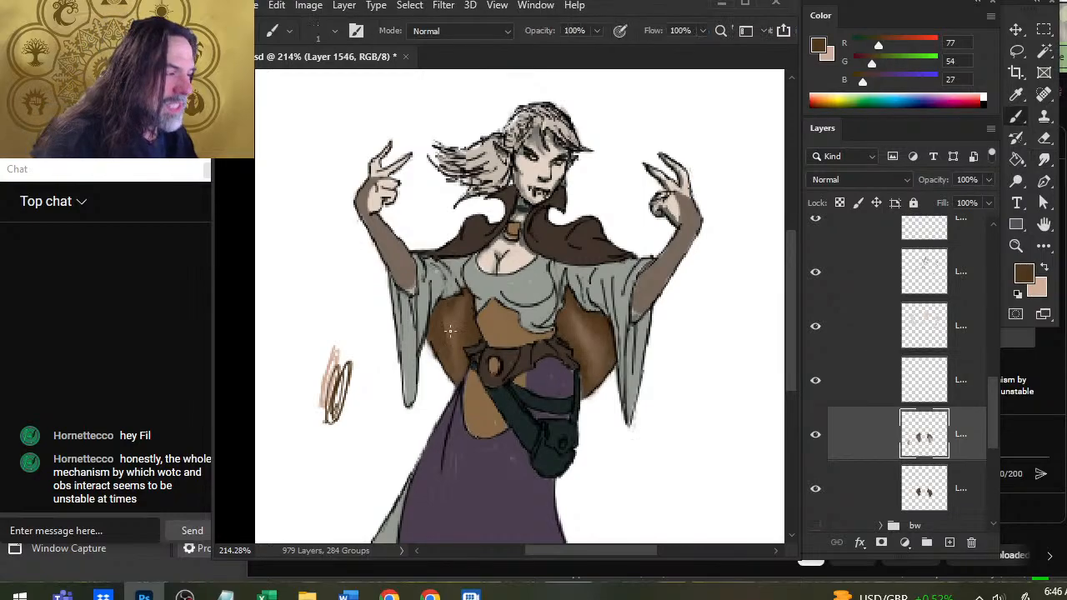
pyautogui.press('r')
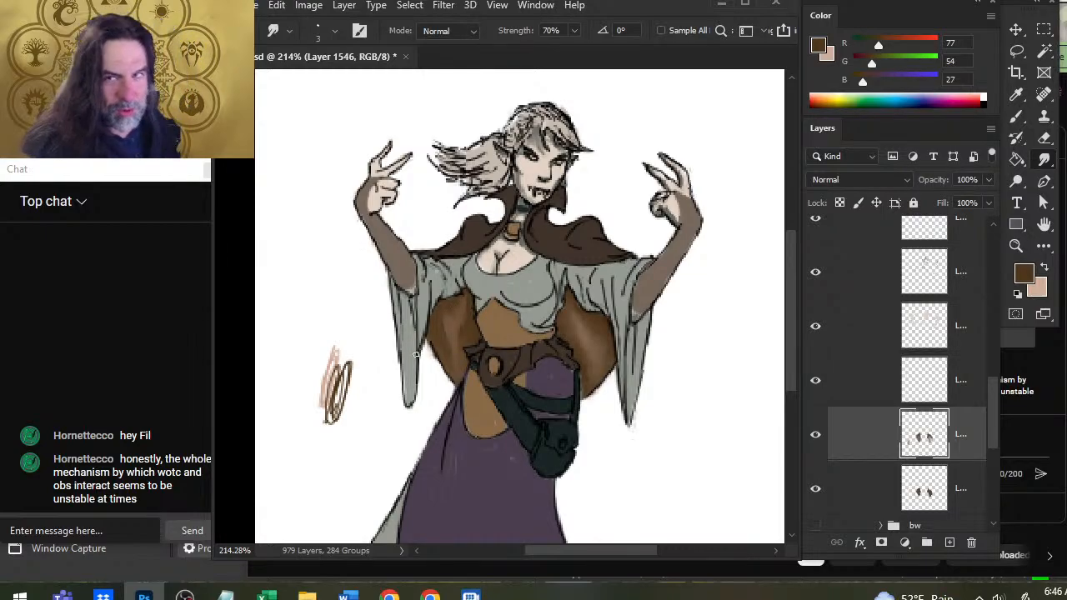
# Sample a lighter tan, R 220, G 189, B 172, from the test strokes and paint and smudge it on the cape's image-left side.
pyautogui.press('x')
pyautogui.press('b')
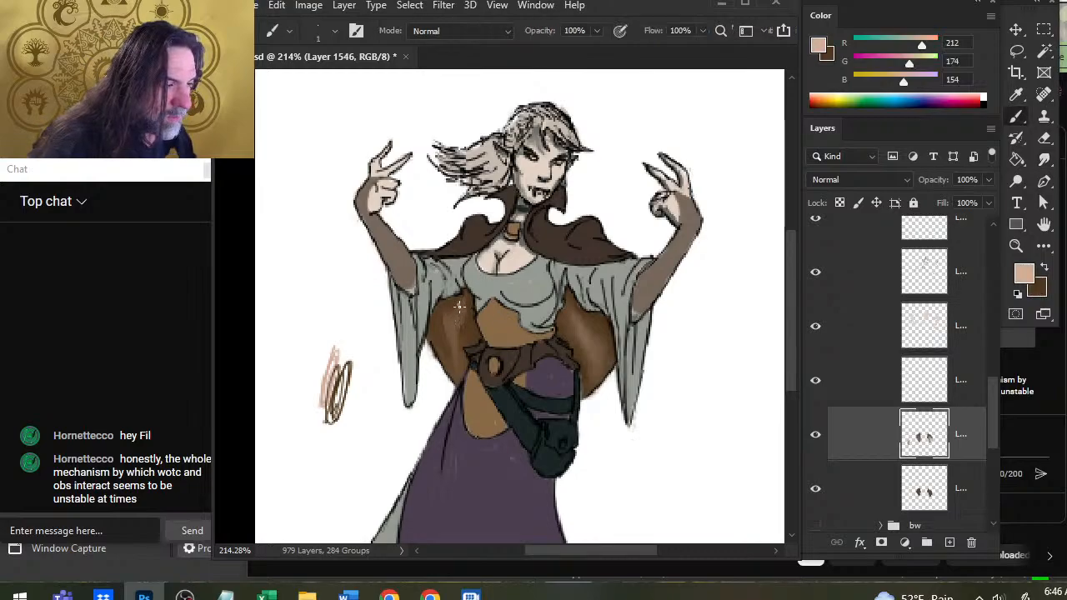
pyautogui.press('alt')
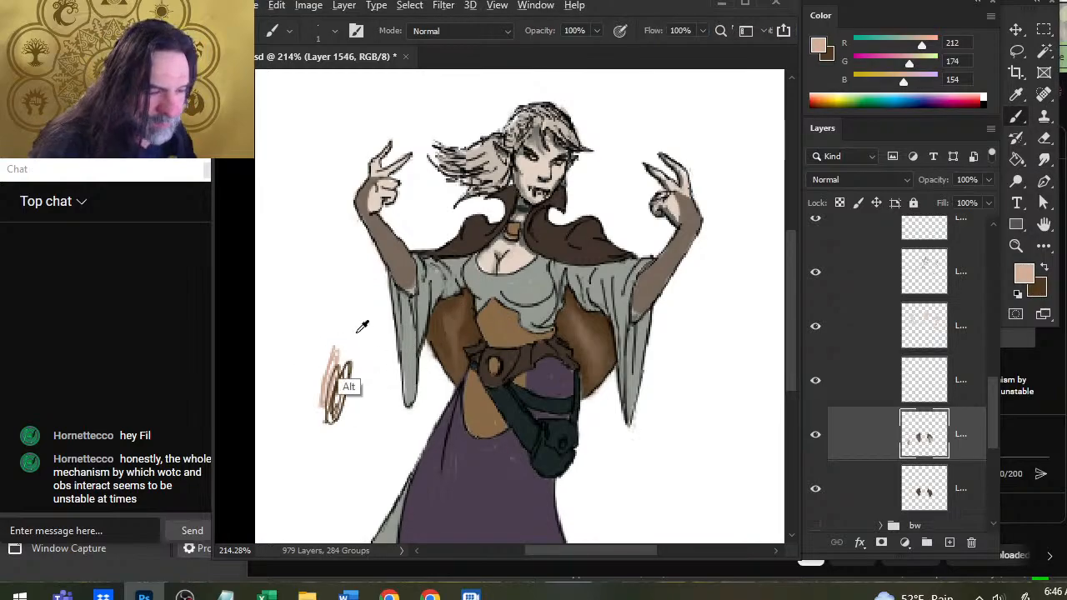
pyautogui.keyDown('alt'); pyautogui.click(333, 369); pyautogui.keyUp('alt')
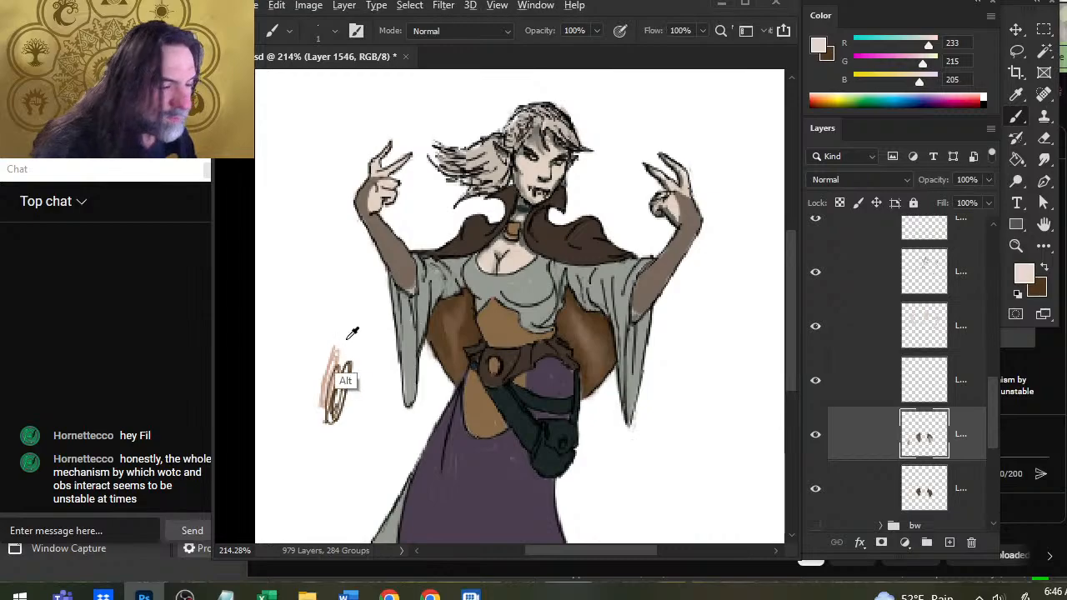
pyautogui.keyDown('alt'); pyautogui.click(335, 358); pyautogui.keyUp('alt')
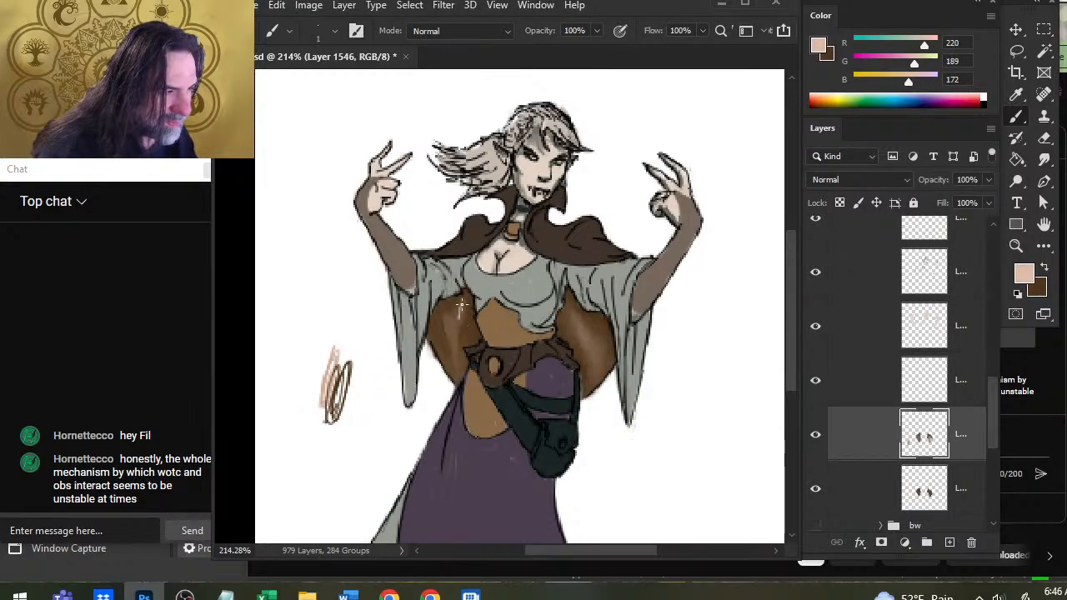
pyautogui.press('r')
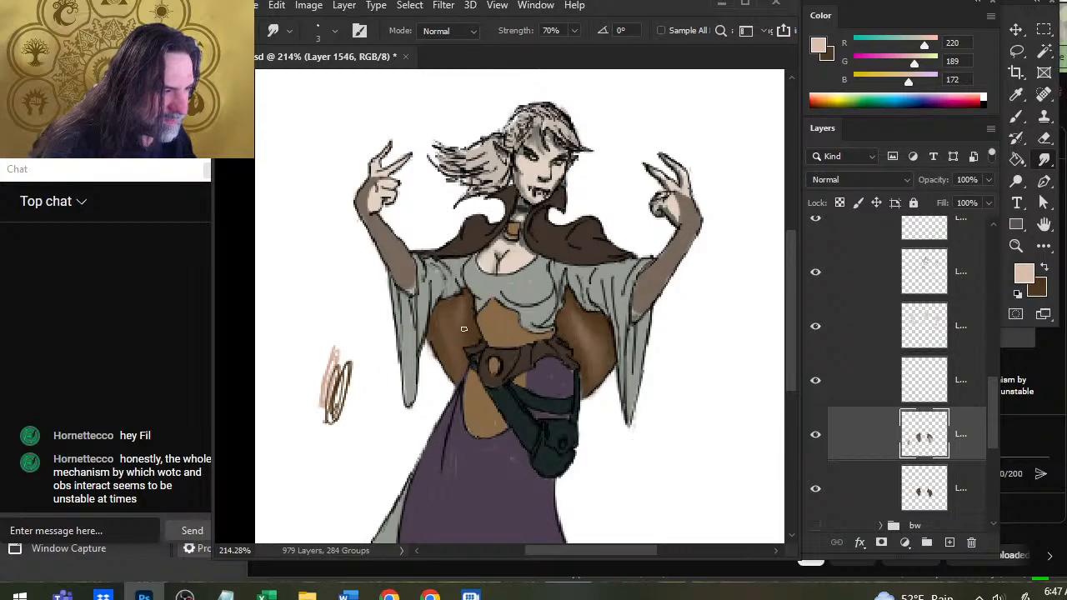
pyautogui.press('b')
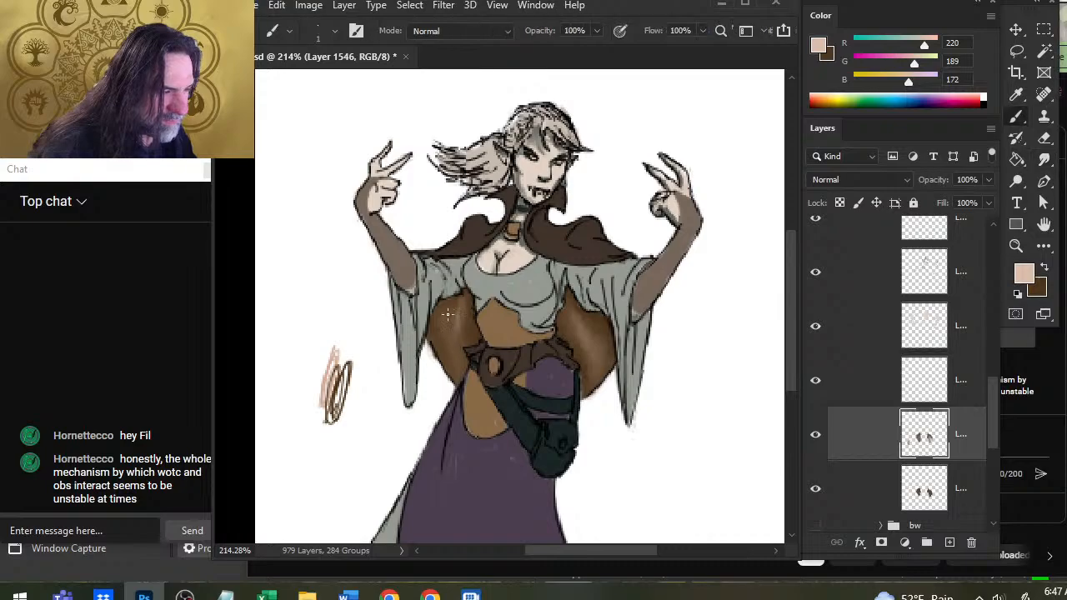
# Undo the last highlight strokes on the cape's image-left side, repaint them in light tan and smudge them downward into the brown.
pyautogui.press('r')
pyautogui.moveTo(447, 314)
pyautogui.mouseDown()
pyautogui.moveTo(455, 345)
pyautogui.moveTo(448, 338)
pyautogui.mouseUp()
pyautogui.hotkey('ctrl', 'z')
pyautogui.hotkey('ctrl', 'z')
pyautogui.press('b')
pyautogui.press('r')
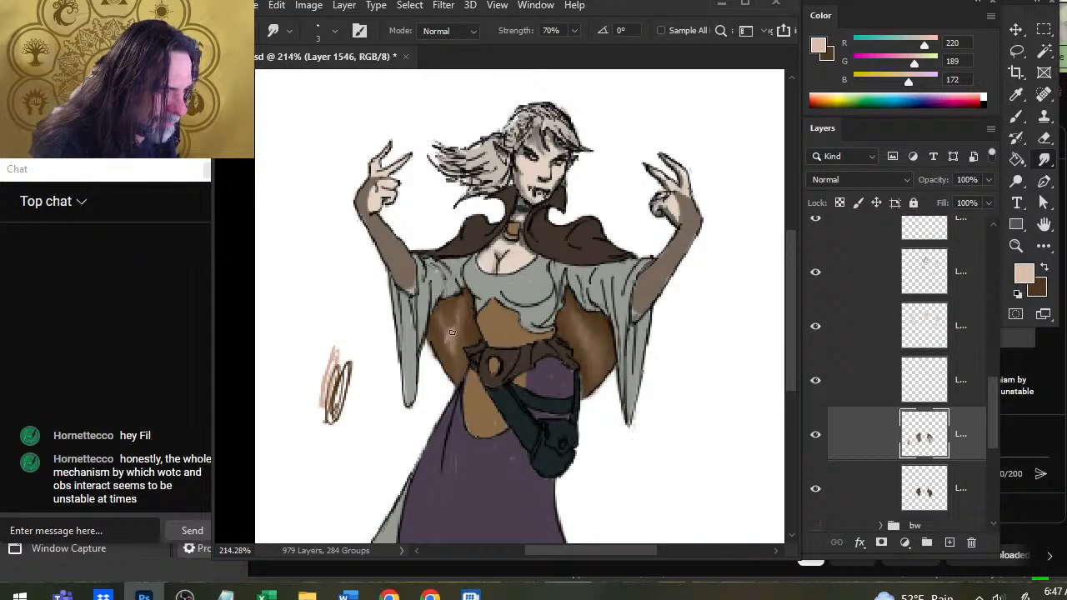
pyautogui.moveTo(451, 333); pyautogui.dragTo(453, 349)
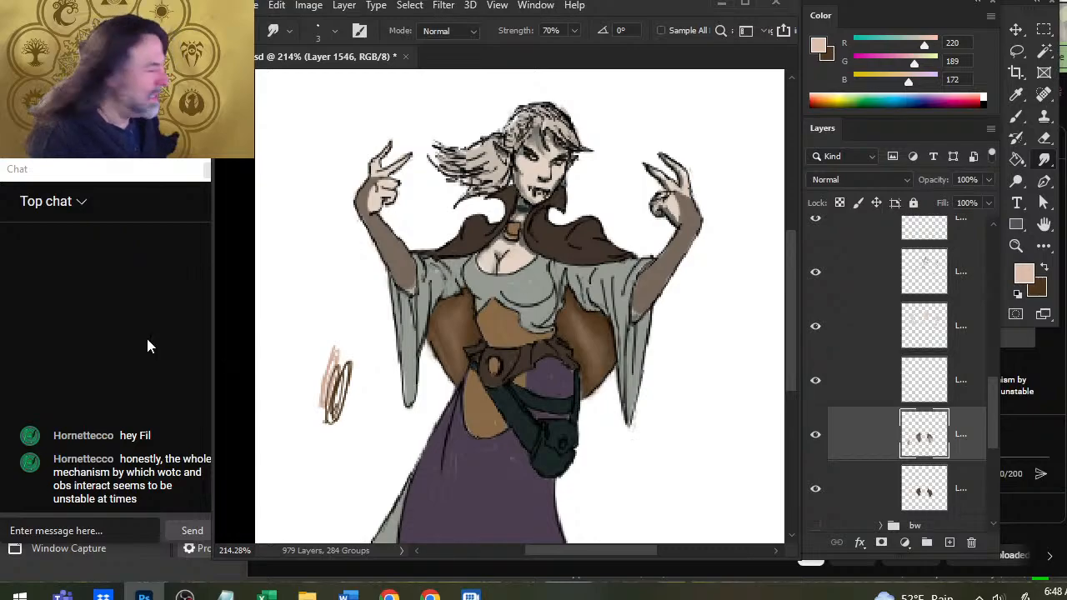
# Erase the tan and brown test strokes beside the figure with a 15 px eraser.
pyautogui.press('e')
pyautogui.press(']')
pyautogui.moveTo(350, 346); pyautogui.dragTo(338, 317)
# Check the cape highlight layer by hiding and showing it, and merge it down into the cape shading layer, Layer 1546.
pyautogui.click(813, 390)
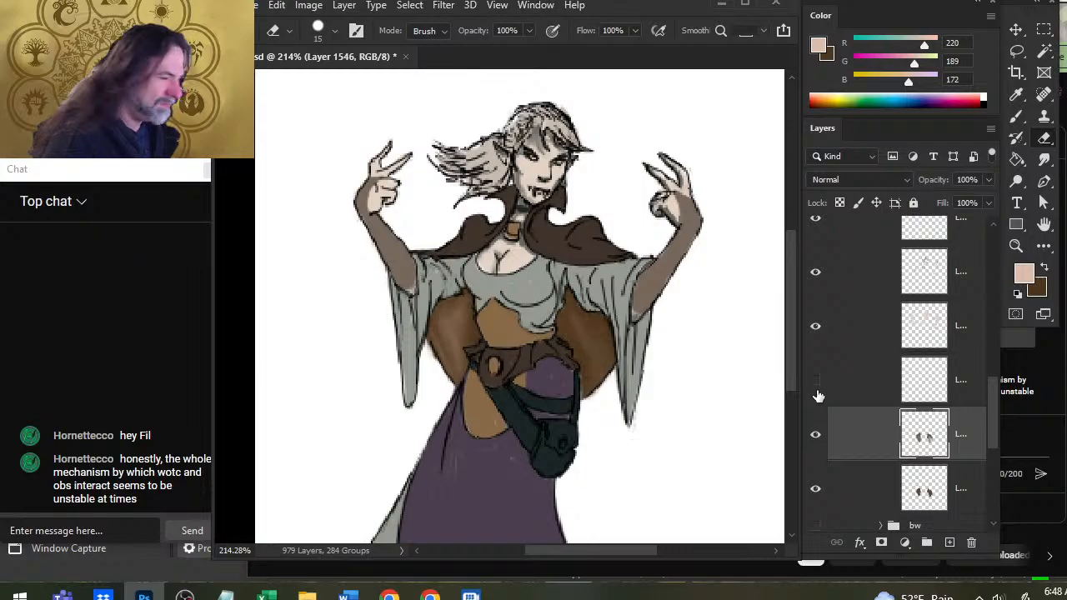
pyautogui.click(816, 391)
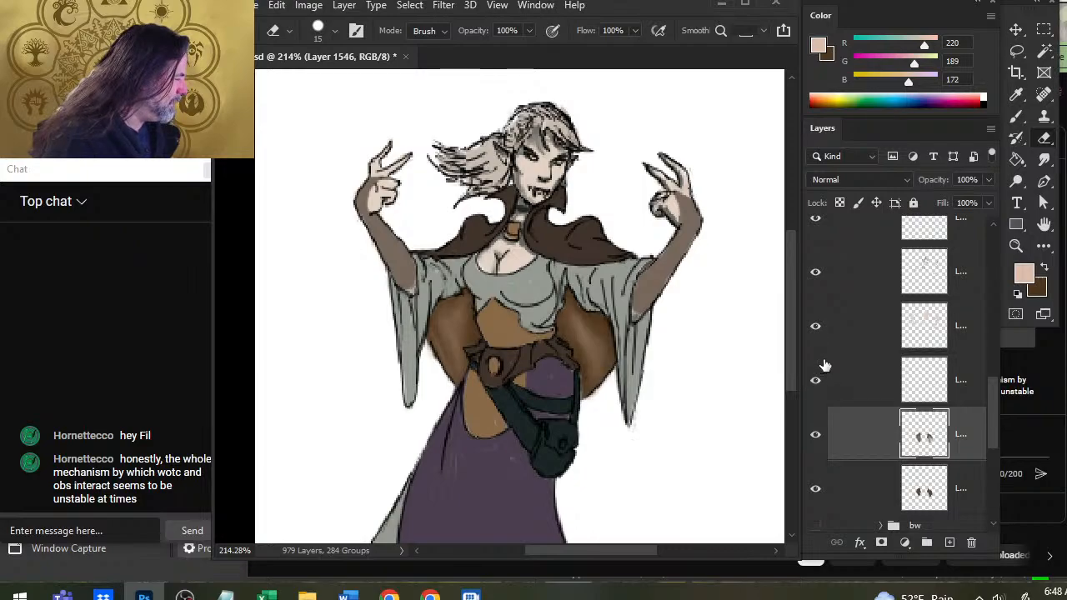
pyautogui.rightClick(853, 400)
pyautogui.click(915, 474)
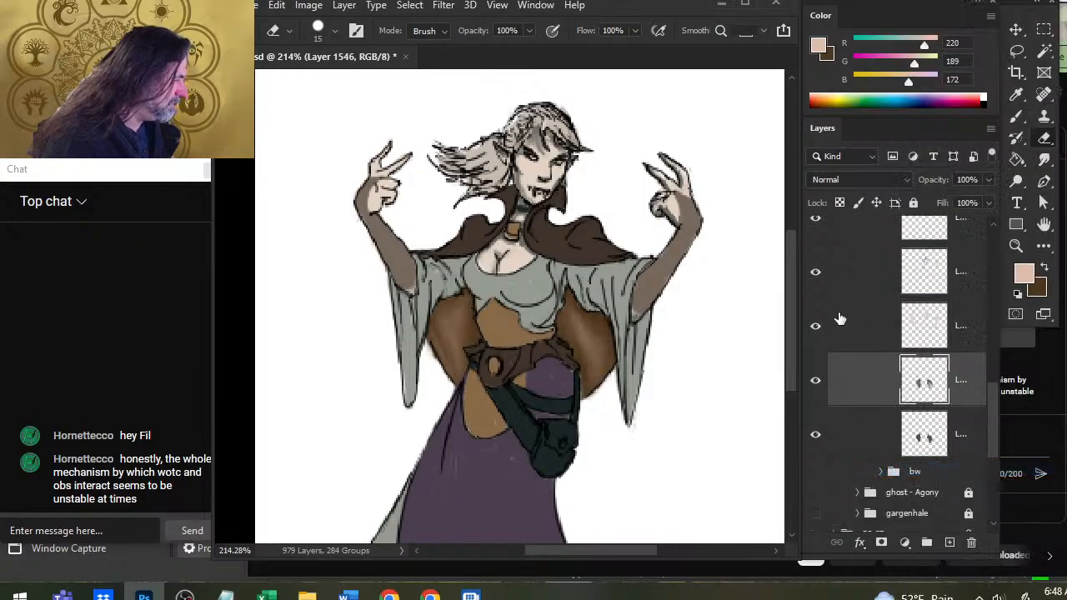
# Find the hair color layer, Layer 1100, by switching layer visibility off and on, and add a new layer above it.
pyautogui.click(814, 329)
pyautogui.click(814, 329)
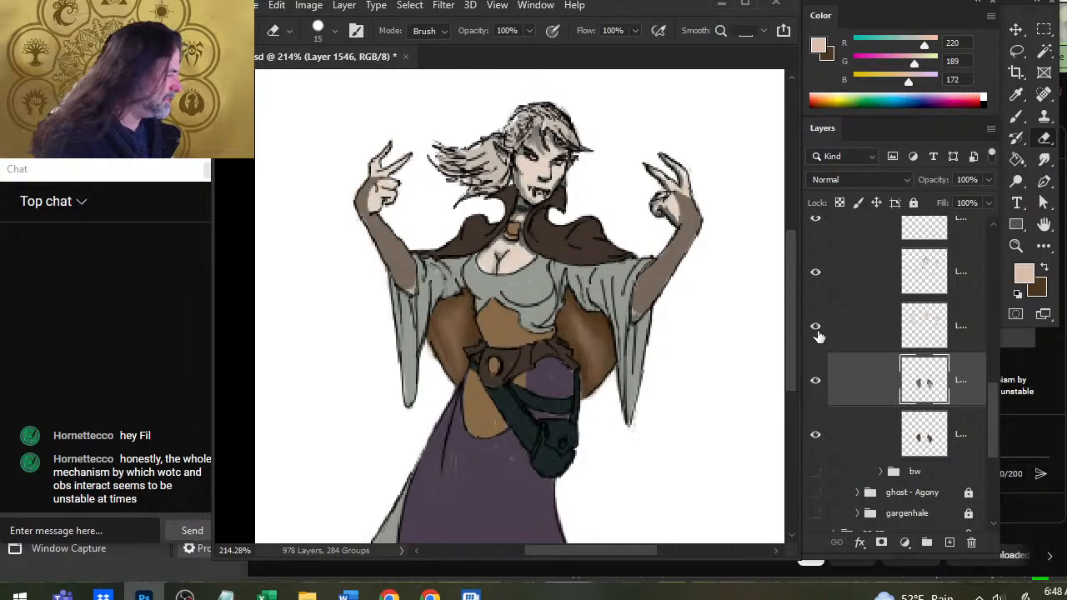
pyautogui.click(815, 273)
pyautogui.click(815, 273)
pyautogui.click(854, 282)
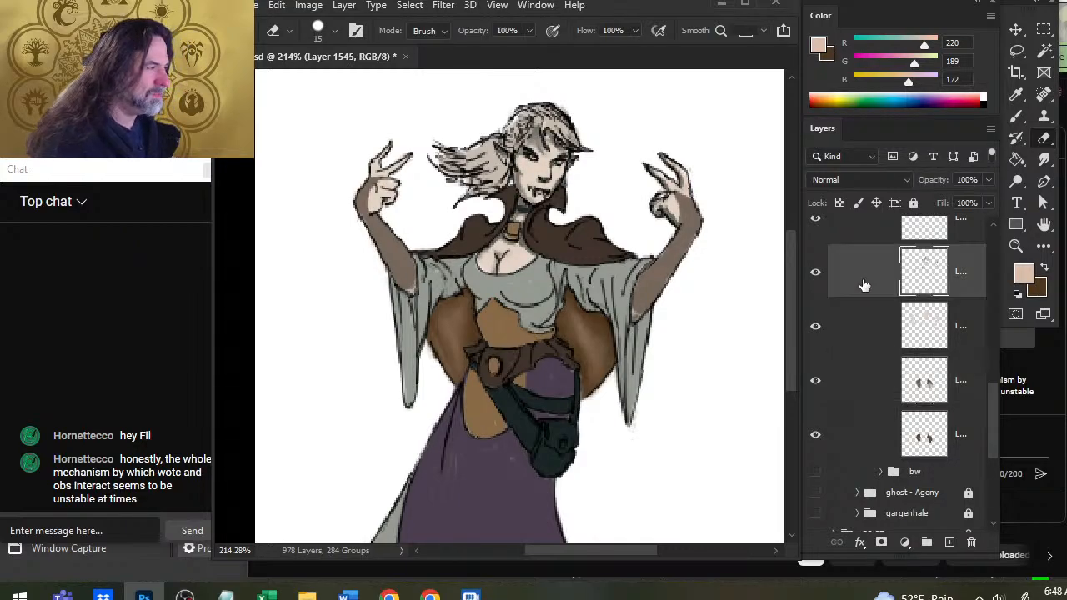
pyautogui.scroll(3, 988, 399)
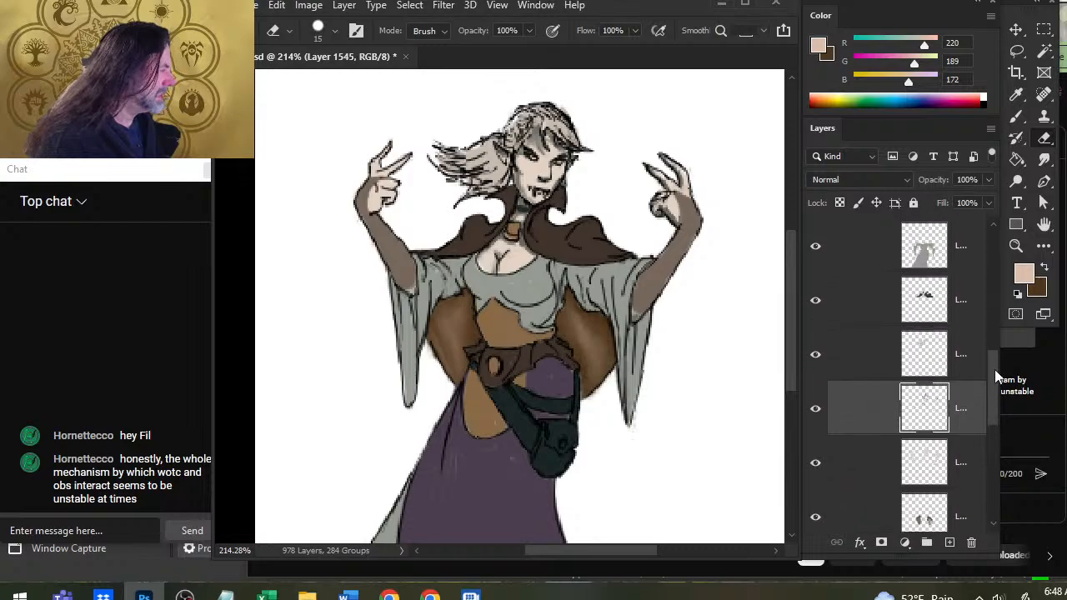
pyautogui.click(814, 372)
pyautogui.click(814, 373)
pyautogui.click(855, 363)
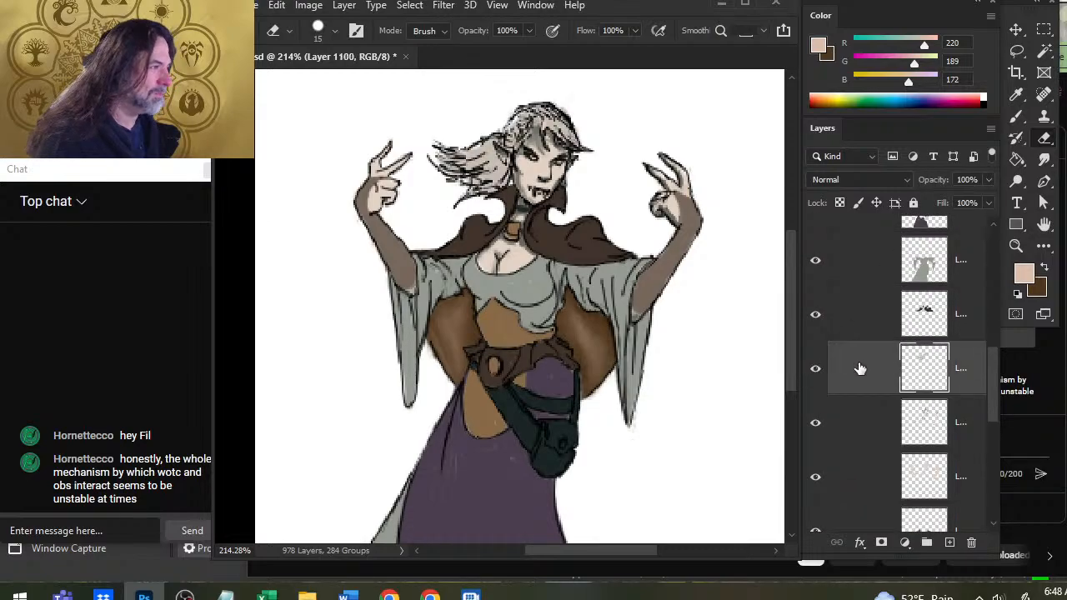
pyautogui.click(948, 542)
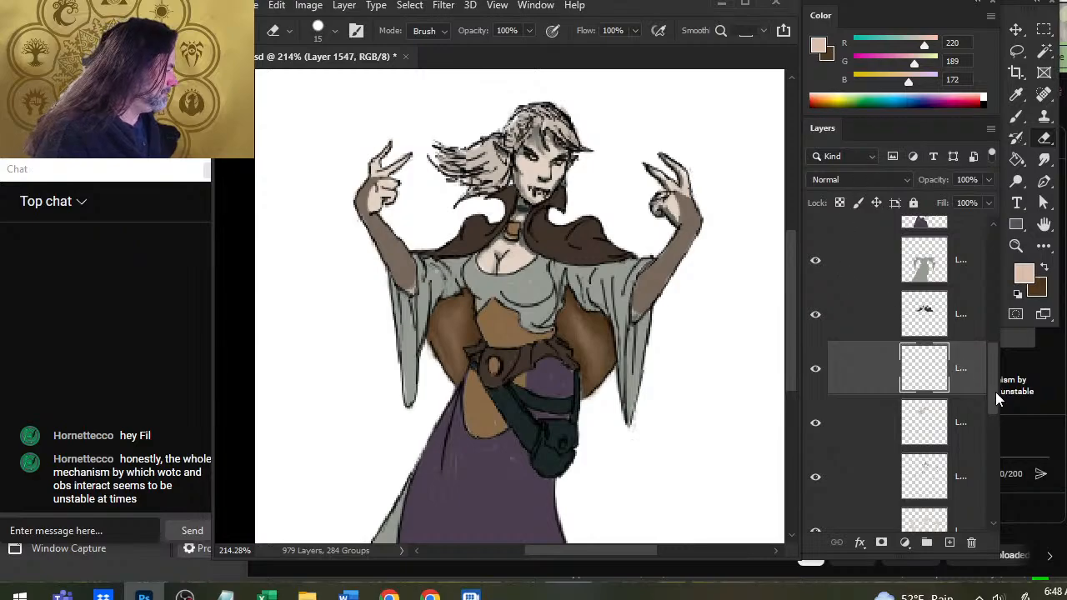
# Show the ref group, sample grey R 91, G 94, B 102 and light beige R 221, G 205, B 190 from the reference woman's hair, and hide it.
pyautogui.moveTo(995, 392); pyautogui.dragTo(979, 315)
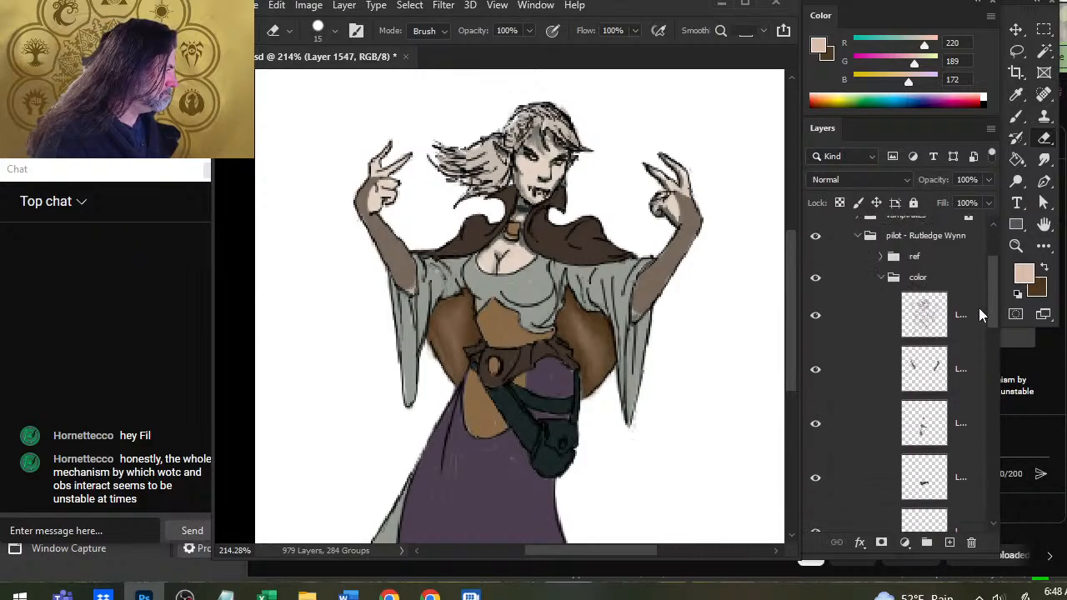
pyautogui.click(815, 264)
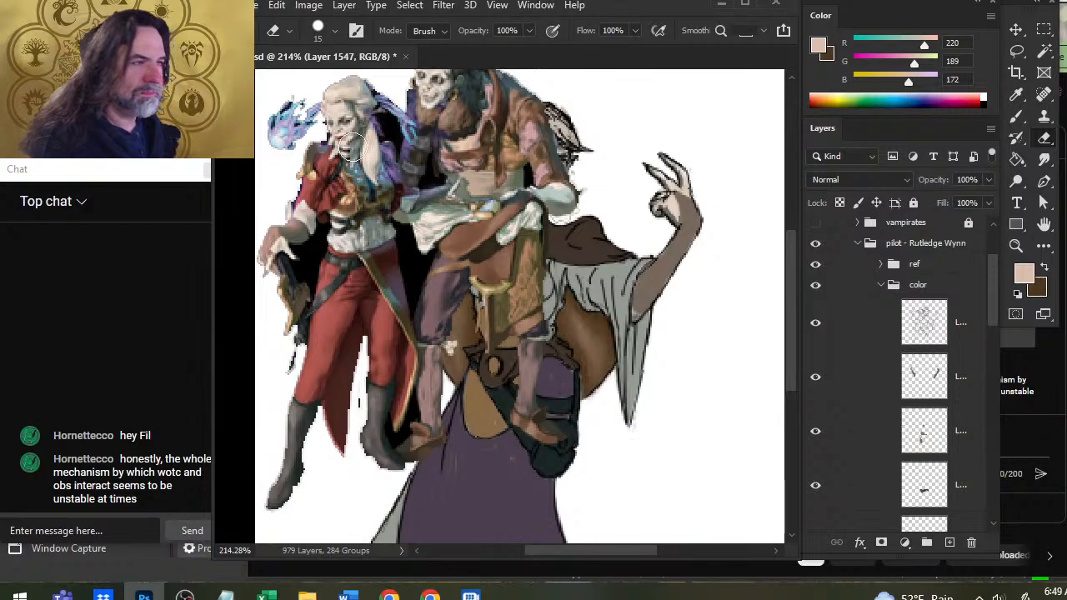
pyautogui.press('b')
pyautogui.keyDown('alt'); pyautogui.click(388, 110); pyautogui.keyUp('alt')
pyautogui.press('x')
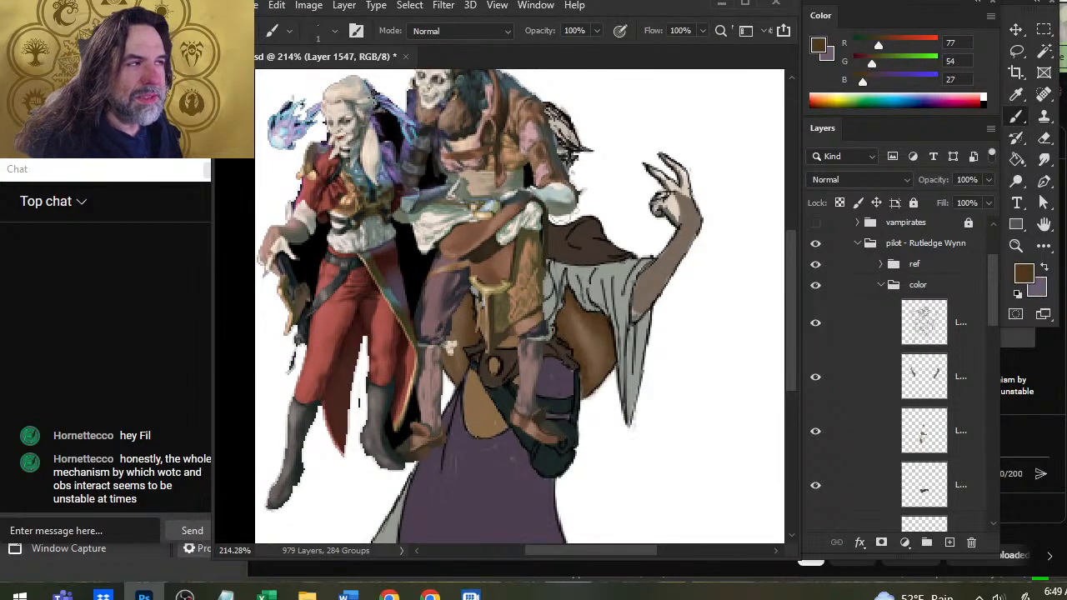
pyautogui.moveTo(372, 98)
pyautogui.keyDown('alt'); pyautogui.mouseDown()
pyautogui.moveTo(361, 104)
pyautogui.moveTo(371, 112)
pyautogui.mouseUp(); pyautogui.keyUp('alt')
pyautogui.press('x')
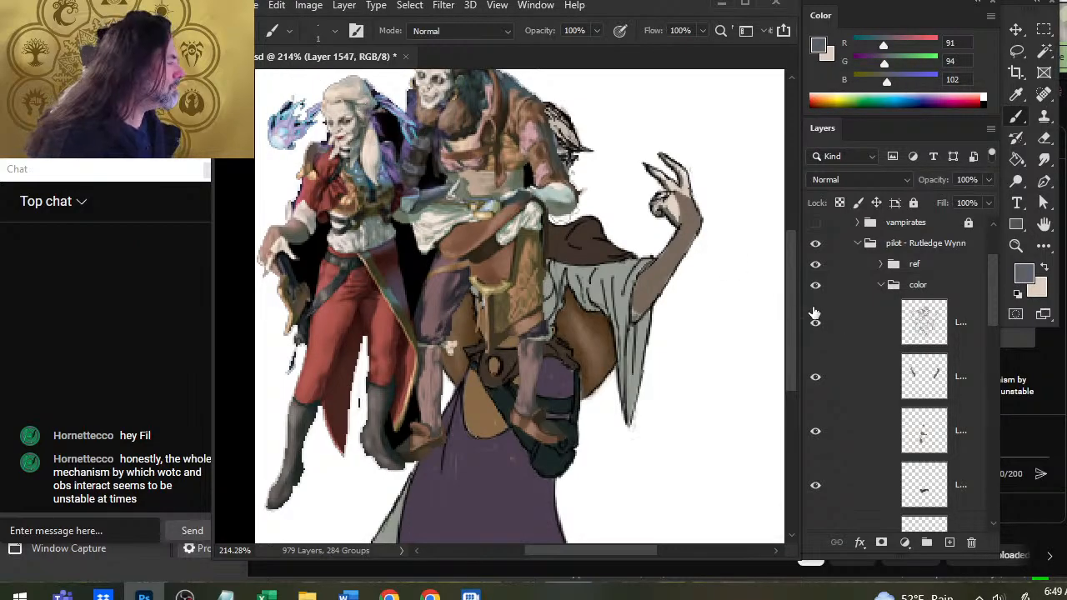
pyautogui.click(825, 268)
# Toggle the visibility of the new empty layer and the layer beneath it, and make the hair color layer, Layer 1100, active.
pyautogui.moveTo(994, 310); pyautogui.dragTo(989, 379)
pyautogui.click(816, 404)
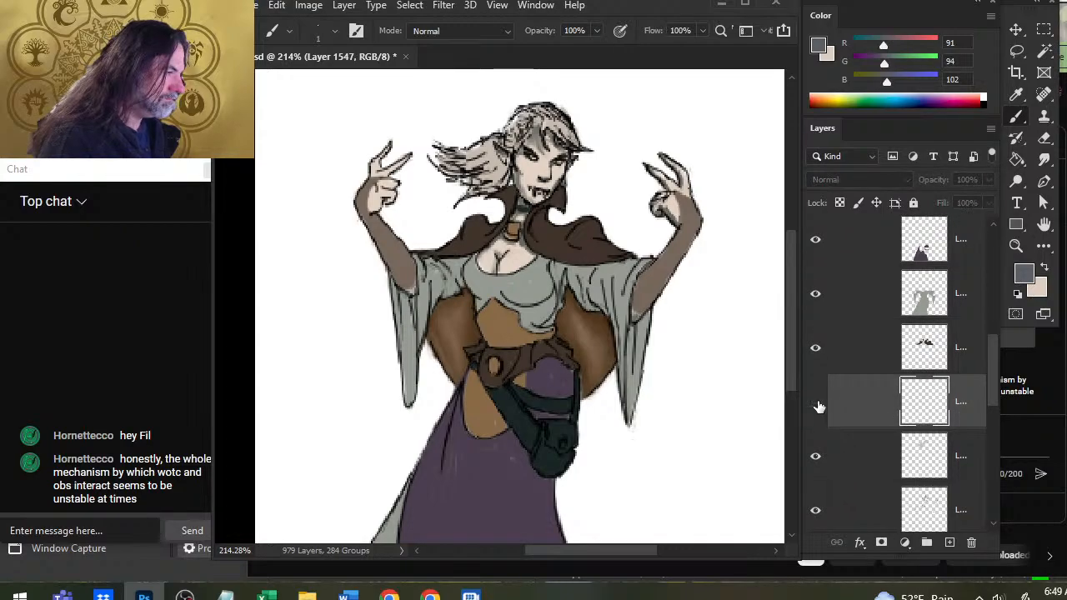
pyautogui.click(815, 404)
pyautogui.click(815, 455)
pyautogui.click(815, 455)
pyautogui.click(845, 450)
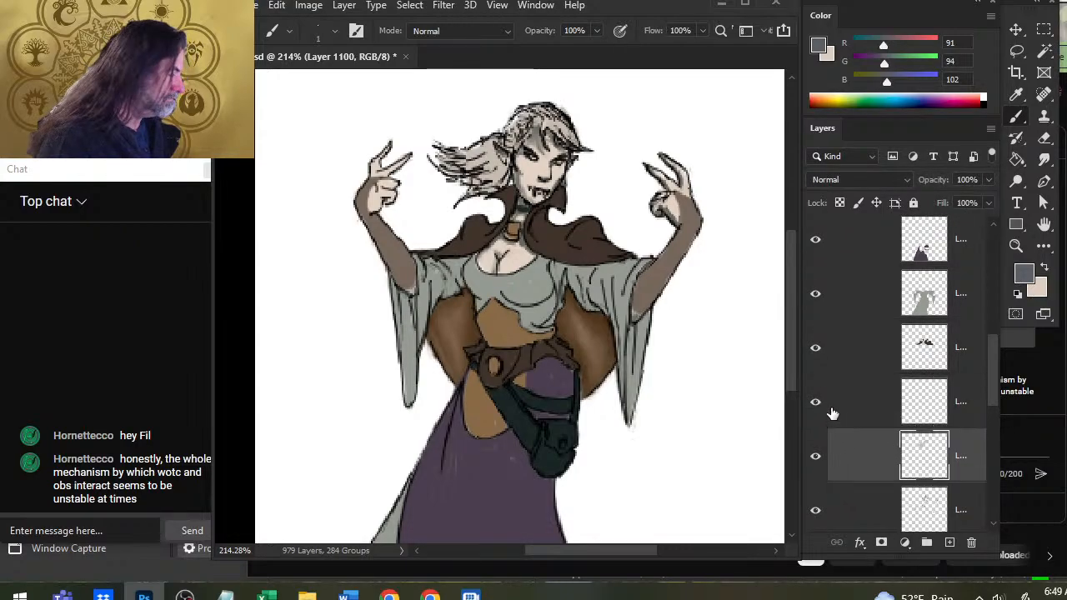
pyautogui.press('x')
pyautogui.press('x')
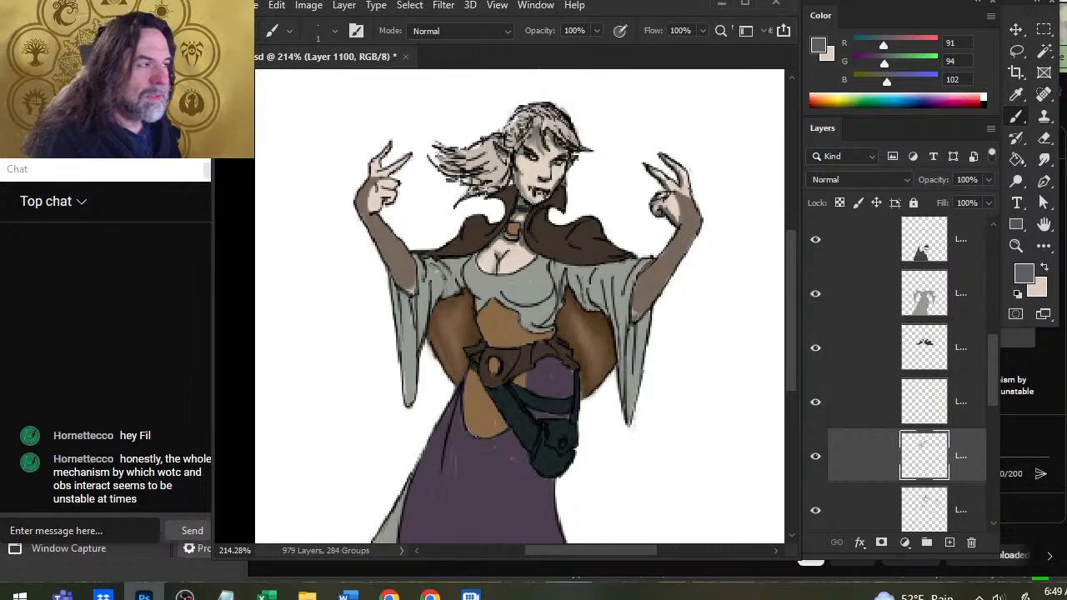
# Paint grey shadows, R 91, G 94, B 102, behind the ear and across the crown of the hair with a 4 px brush and smudge them.
pyautogui.press(']')
pyautogui.press(']')
pyautogui.press(']')
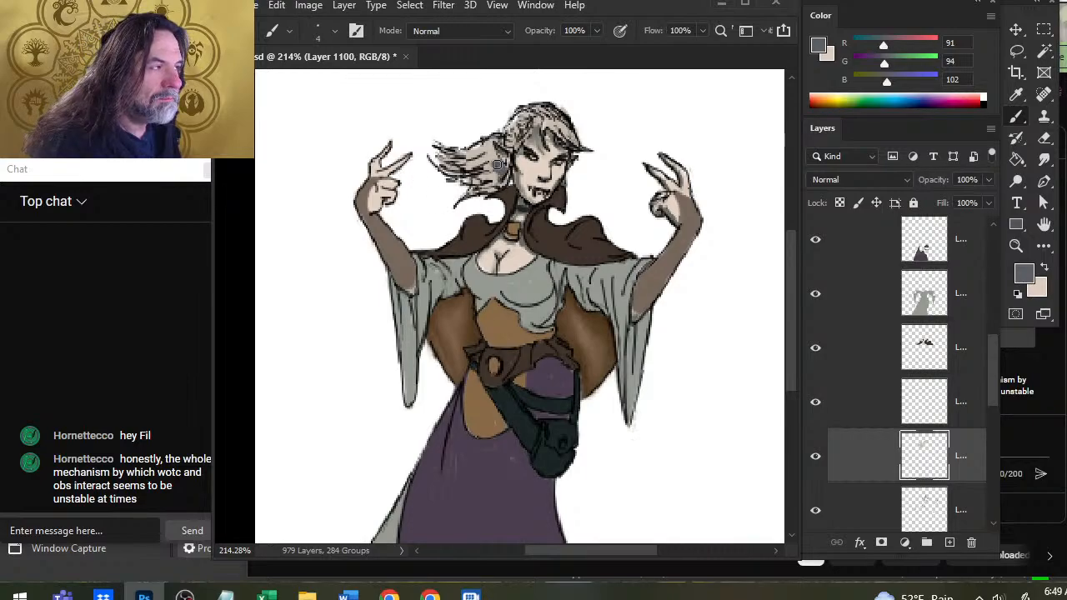
pyautogui.moveTo(505, 175)
pyautogui.mouseDown()
pyautogui.moveTo(490, 189)
pyautogui.moveTo(485, 167)
pyautogui.moveTo(515, 142)
pyautogui.mouseUp()
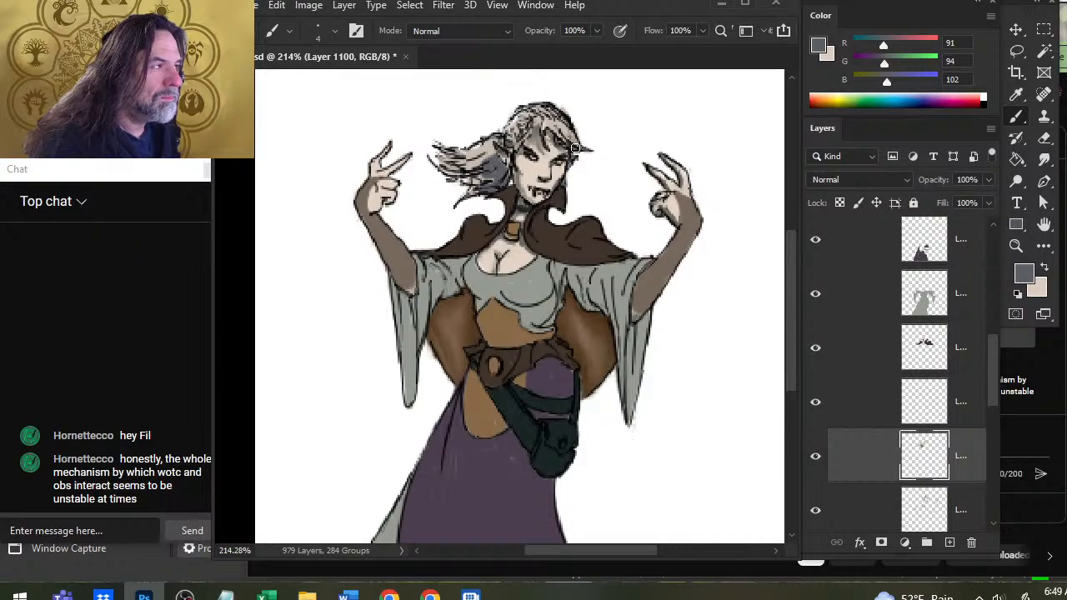
pyautogui.moveTo(565, 119); pyautogui.dragTo(535, 125)
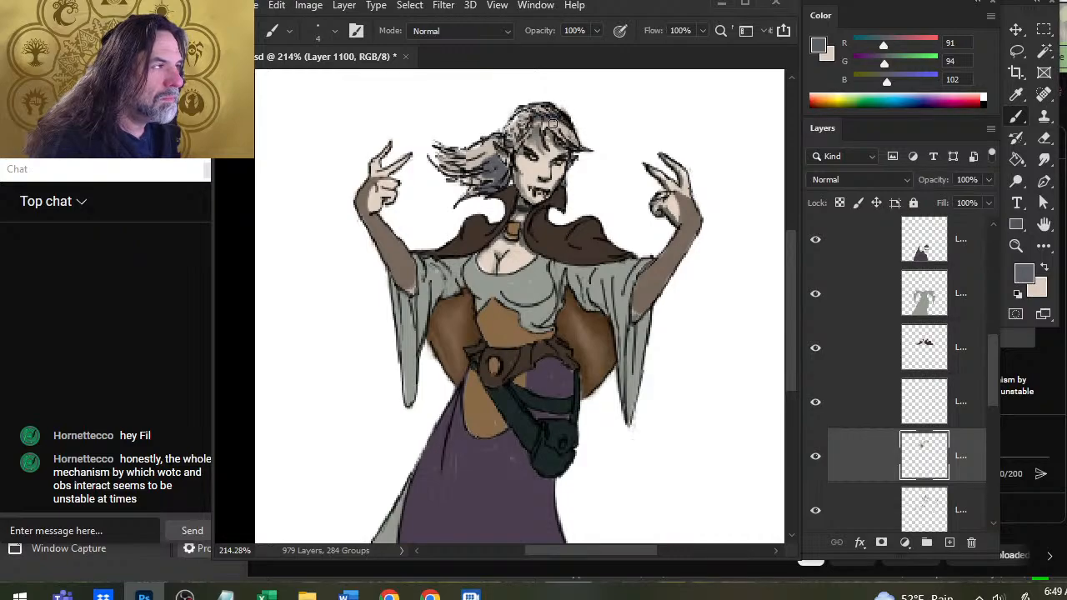
pyautogui.press('r')
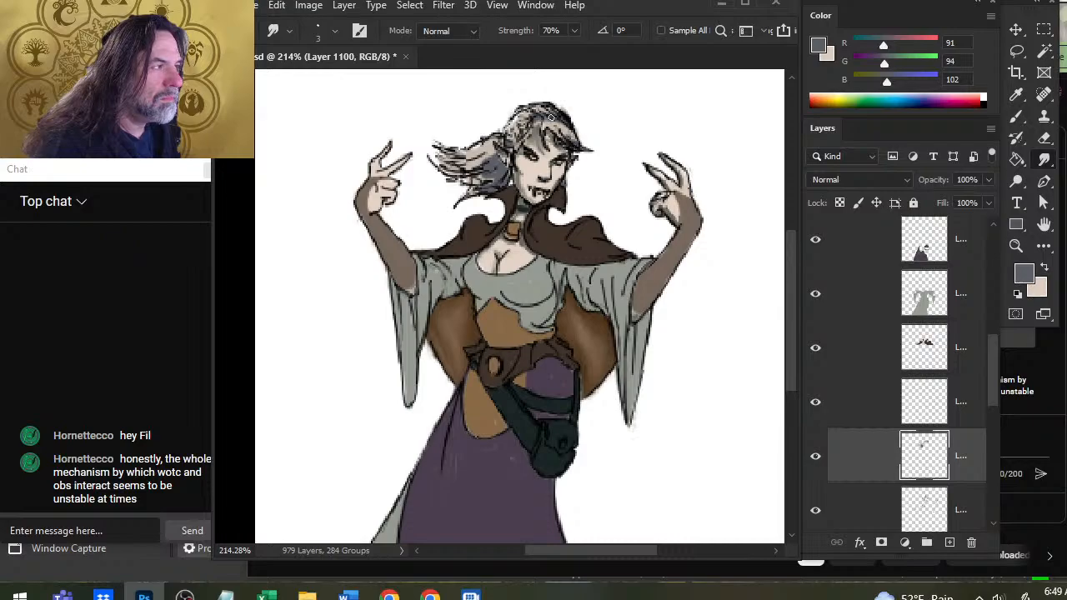
pyautogui.press('b')
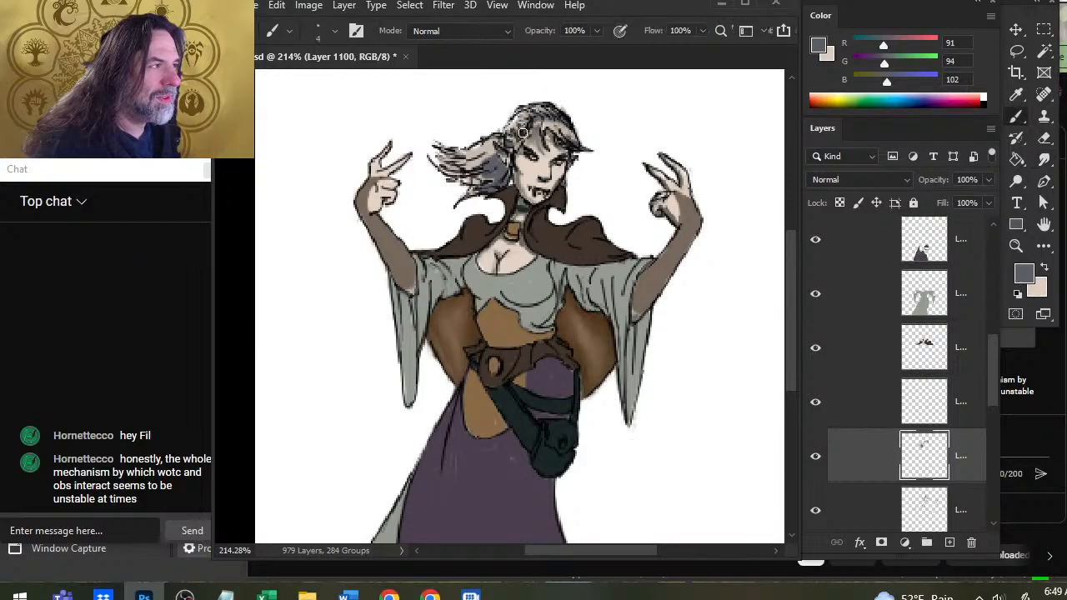
# Extend the grey shading along the side of the head and the windblown hair, alternating brush strokes with smudging.
pyautogui.press('r')
pyautogui.moveTo(518, 127)
pyautogui.mouseDown()
pyautogui.moveTo(514, 139)
pyautogui.moveTo(511, 130)
pyautogui.moveTo(462, 151)
pyautogui.mouseUp()
pyautogui.press('b')
pyautogui.press('r')
pyautogui.press('b')
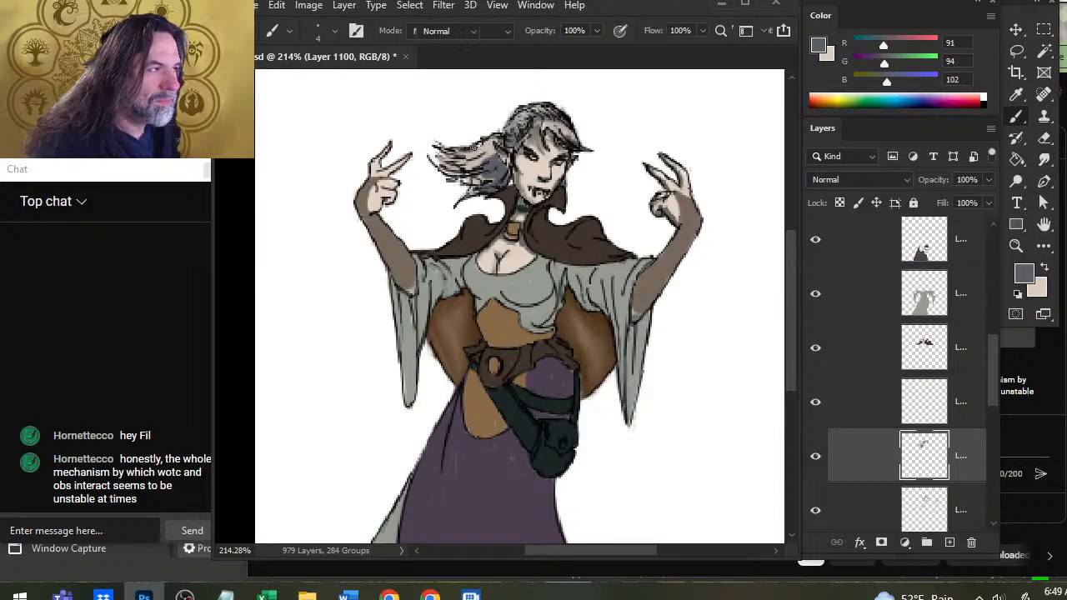
pyautogui.press('r')
pyautogui.press('b')
pyautogui.press('r')
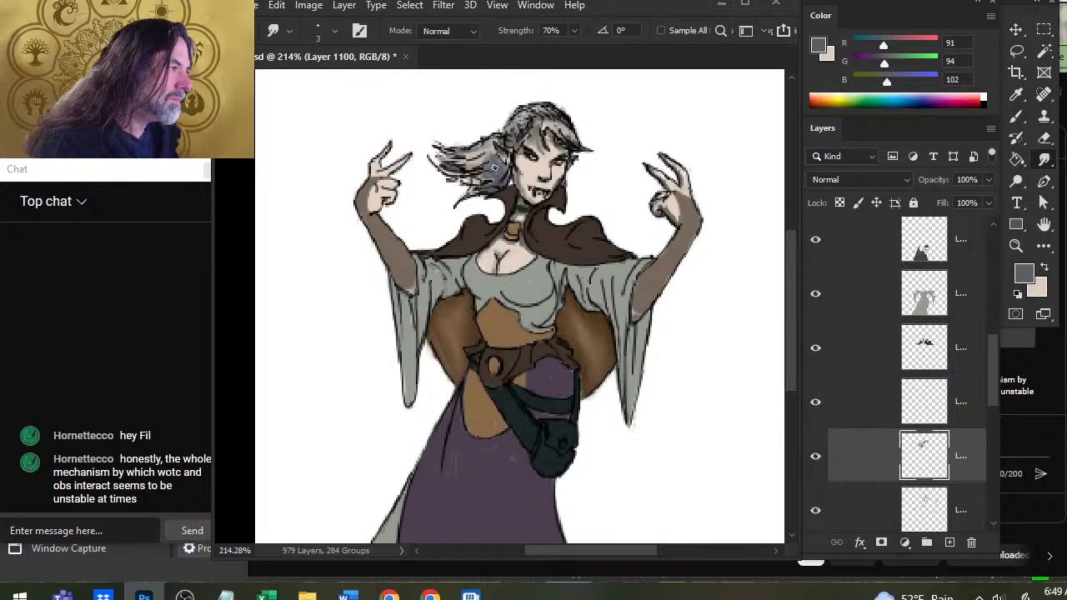
pyautogui.press('b')
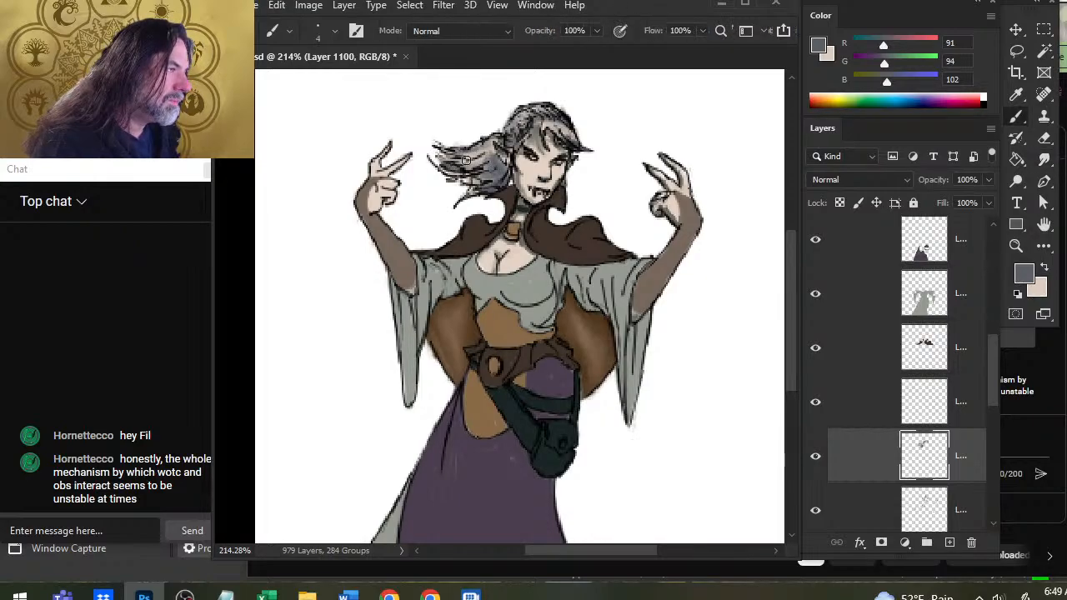
pyautogui.press('r')
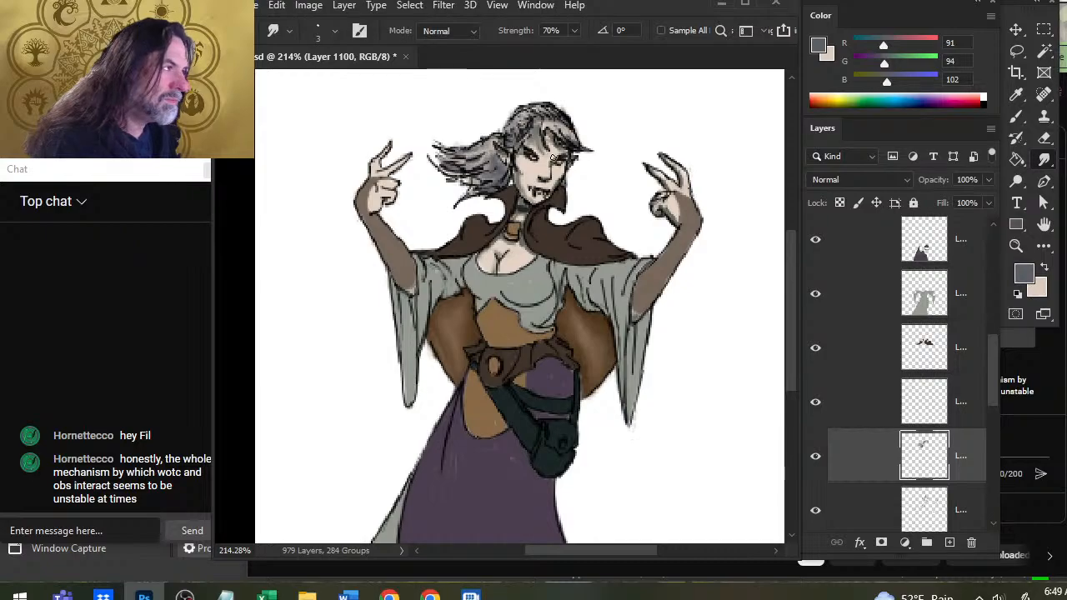
# Paint light beige highlights, R 221, G 205, B 190, through the windblown hair and crown with a 4 px brush and smudge them.
pyautogui.press('x')
pyautogui.press('b')
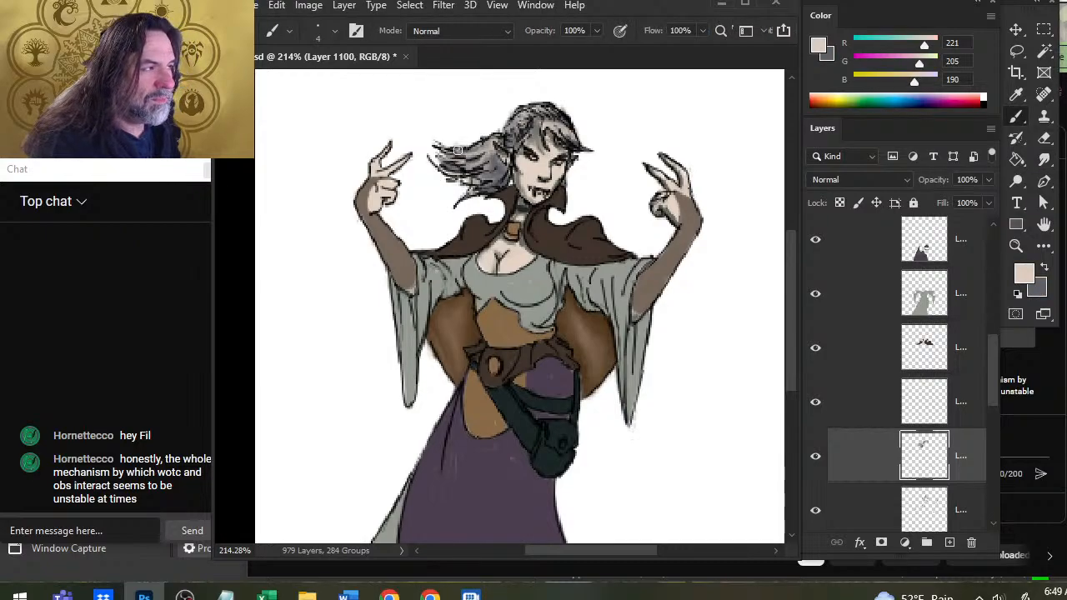
pyautogui.moveTo(530, 115)
pyautogui.mouseDown()
pyautogui.moveTo(518, 125)
pyautogui.moveTo(555, 140)
pyautogui.mouseUp()
pyautogui.press('r')
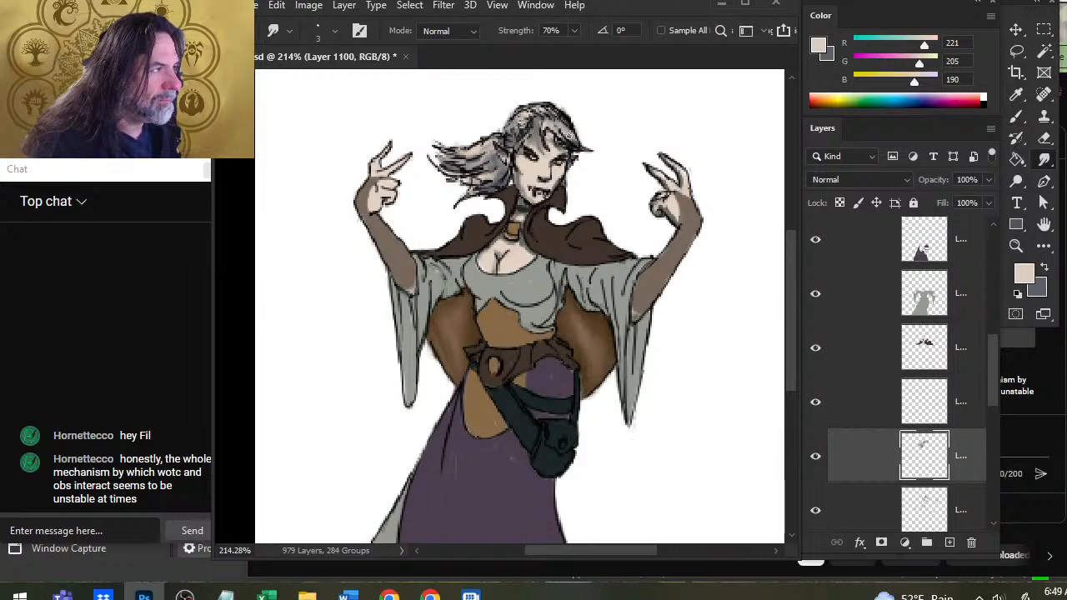
pyautogui.press('b')
pyautogui.moveTo(515, 125); pyautogui.dragTo(528, 113)
pyautogui.press('r')
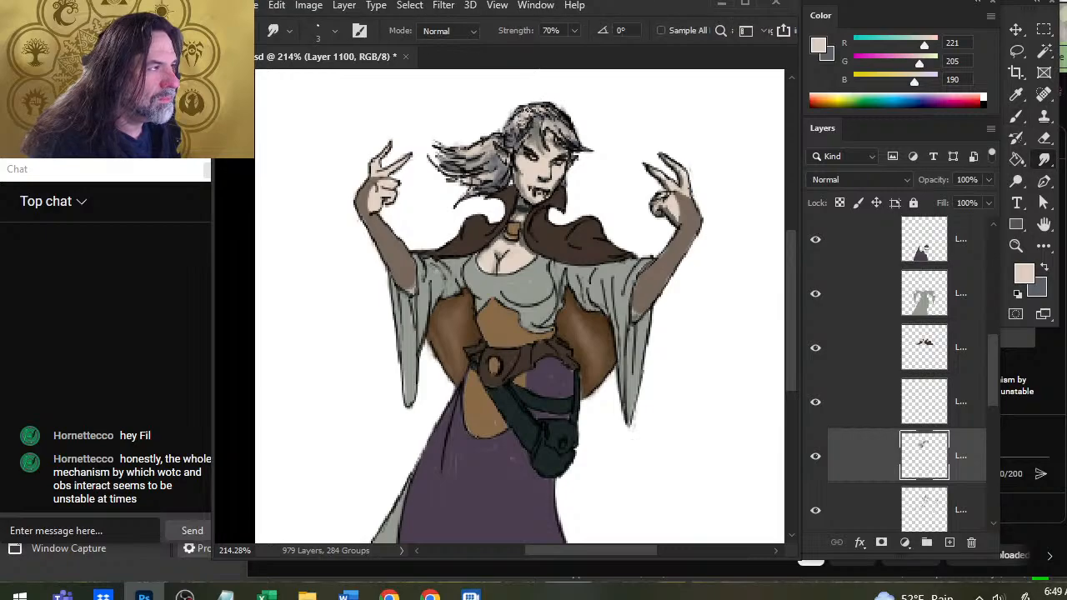
# Paint overlapping light beige and grey swatches beside the head and handwrite the label HAIR beneath them with a 1 px brush.
pyautogui.press('b')
pyautogui.moveTo(607, 122)
pyautogui.mouseDown()
pyautogui.moveTo(601, 105)
pyautogui.moveTo(625, 113)
pyautogui.mouseUp()
pyautogui.press('x')
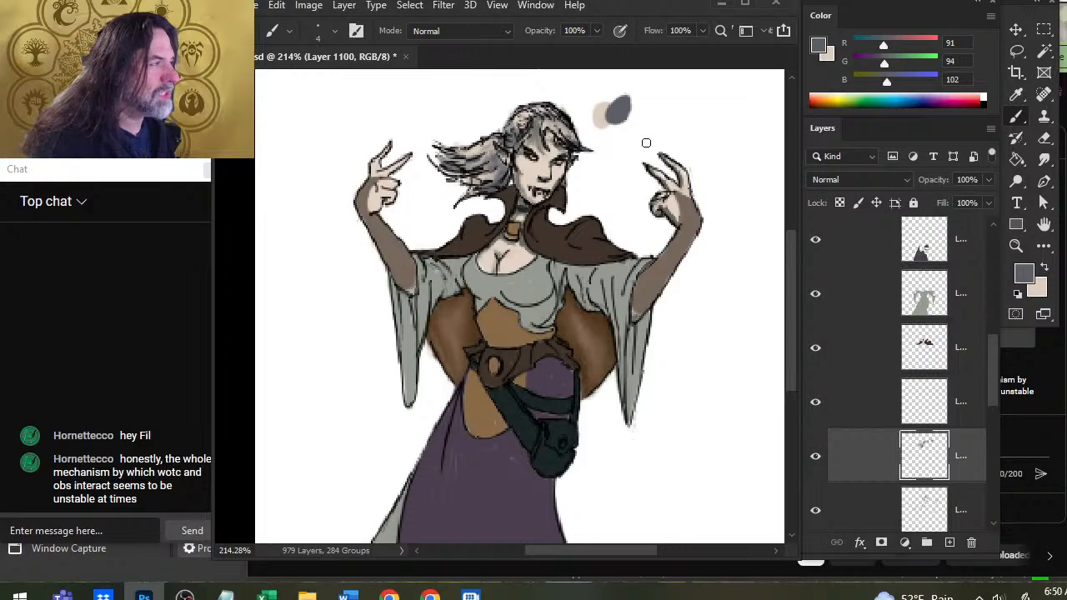
pyautogui.press('[')
pyautogui.press('[')
pyautogui.press('[')
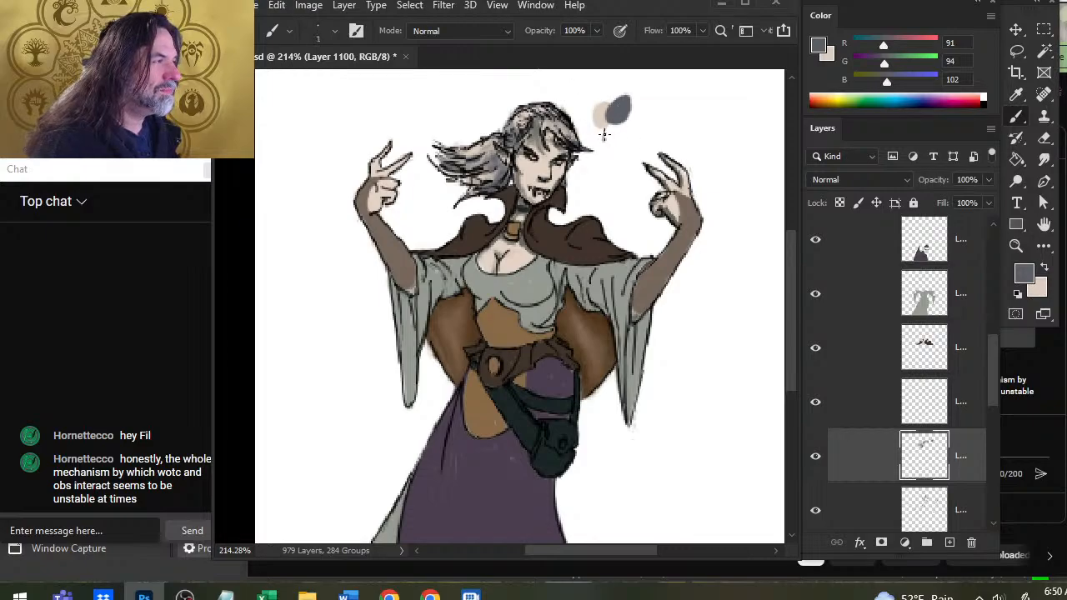
pyautogui.moveTo(632, 130); pyautogui.dragTo(631, 140)
pyautogui.moveTo(627, 129); pyautogui.dragTo(637, 127)
pyautogui.moveTo(628, 140); pyautogui.dragTo(644, 140)
pyautogui.moveTo(643, 128); pyautogui.dragTo(662, 138)
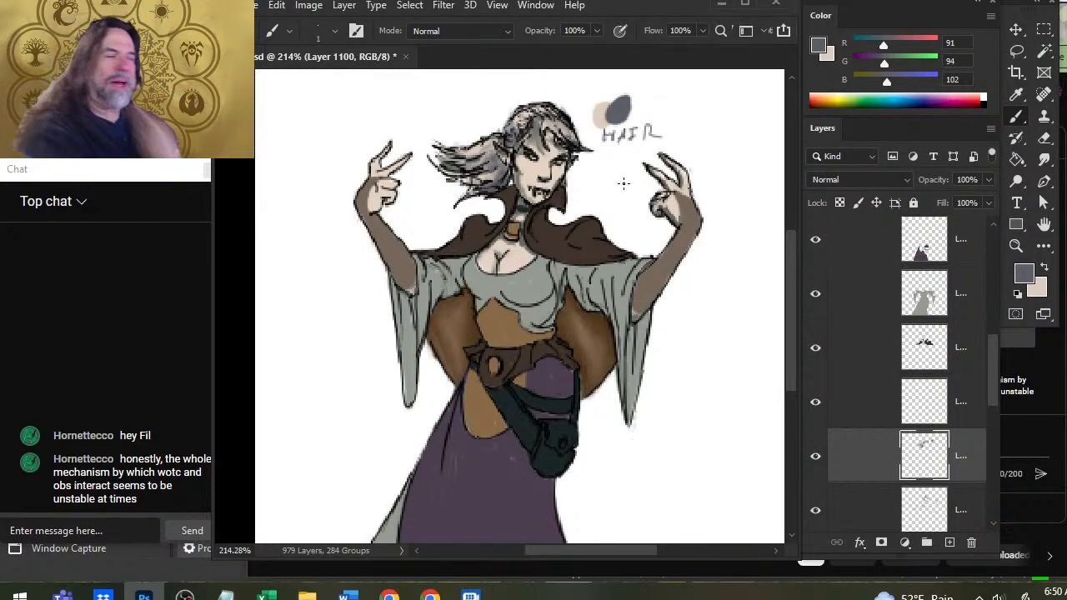
# Lasso the hair swatches with their HAIR label, move them slightly up on the blank background, and deselect.
pyautogui.press('e')
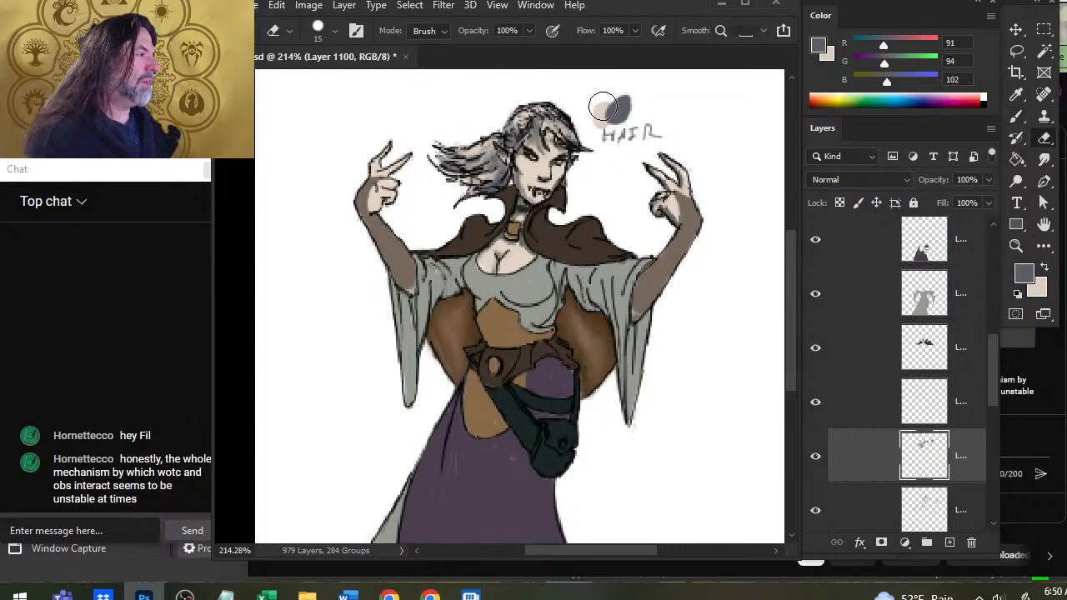
pyautogui.press('l')
pyautogui.moveTo(668, 102)
pyautogui.mouseDown()
pyautogui.moveTo(593, 80)
pyautogui.moveTo(575, 100)
pyautogui.mouseUp()
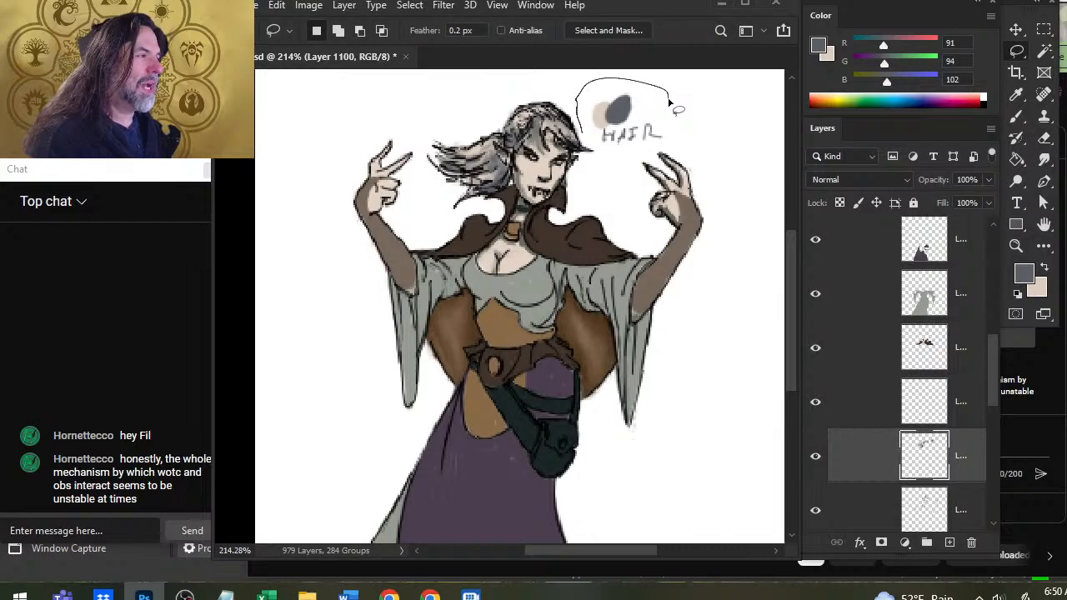
pyautogui.moveTo(635, 157)
pyautogui.mouseDown()
pyautogui.moveTo(670, 100)
pyautogui.moveTo(640, 115)
pyautogui.mouseUp()
pyautogui.press('v')
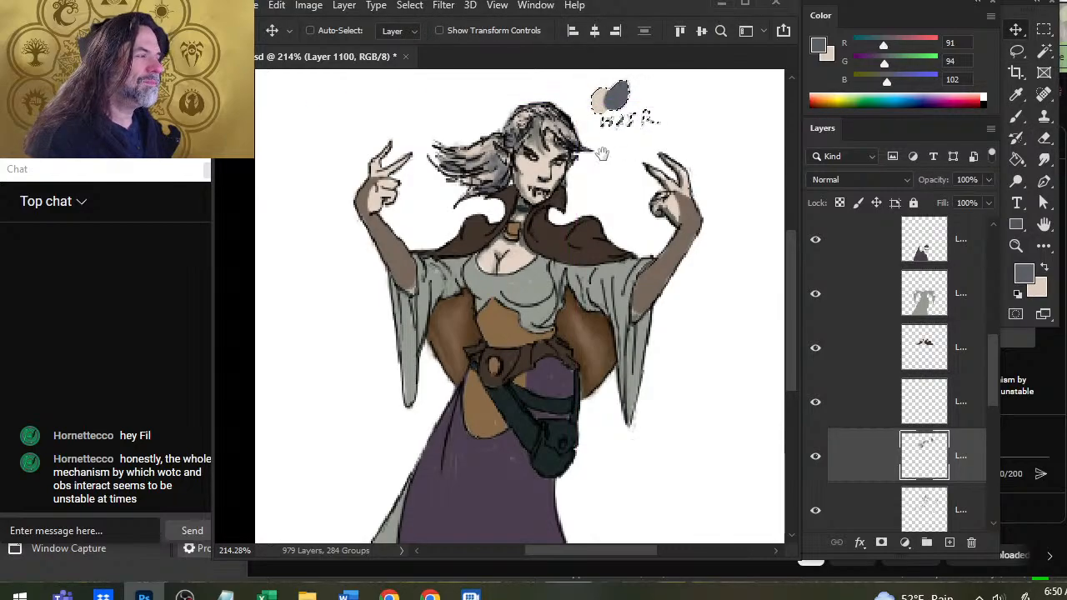
pyautogui.moveTo(602, 156)
pyautogui.mouseDown()
pyautogui.moveTo(596, 241)
pyautogui.moveTo(514, 205)
pyautogui.mouseUp()
pyautogui.hotkey('ctrl', 'd')
pyautogui.press('l')
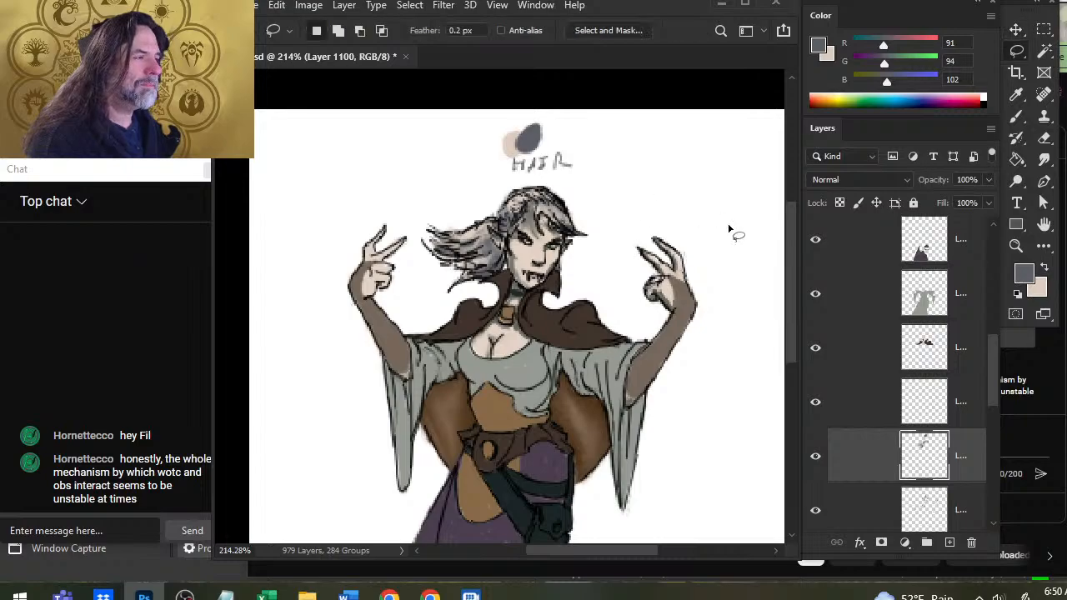
# View the whole figure and toggle the empty layer, the hair color layer and the cape color layer to check their contents.
pyautogui.press('z')
pyautogui.moveTo(708, 393); pyautogui.dragTo(636, 387)
pyautogui.click(818, 404)
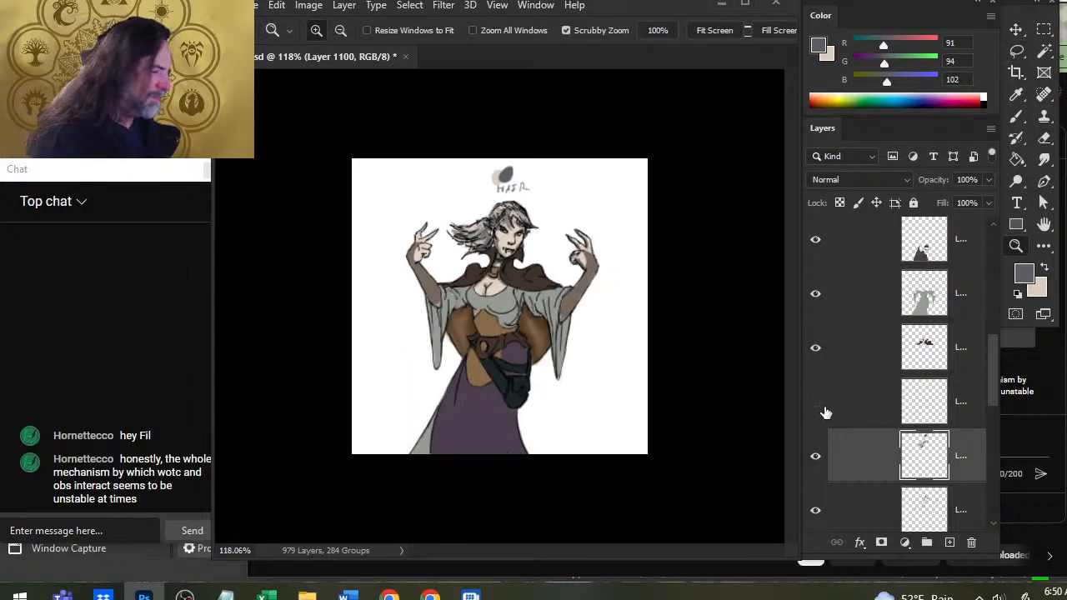
pyautogui.click(818, 404)
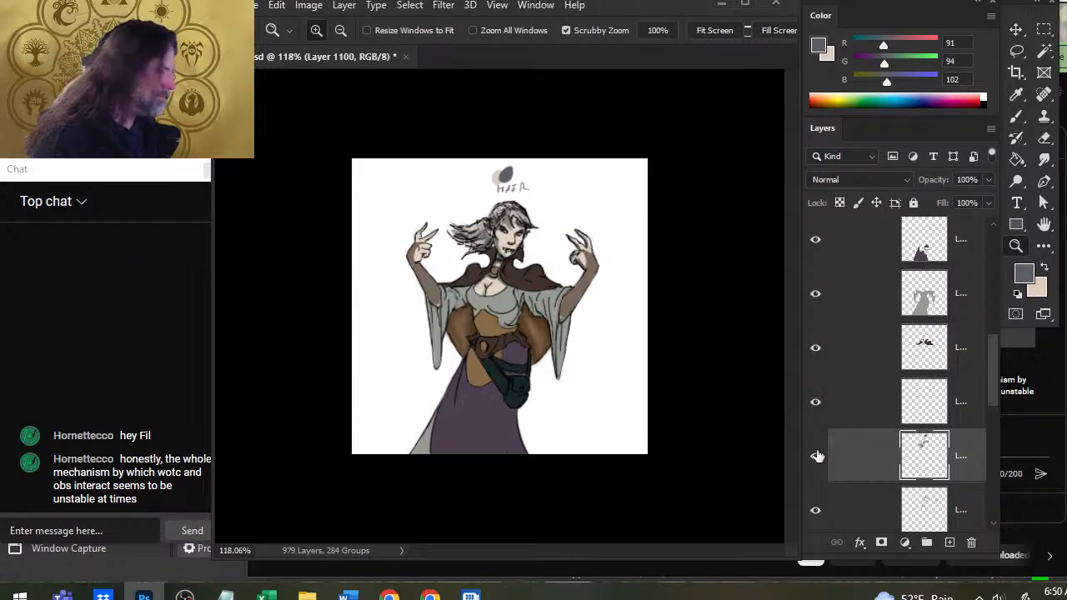
pyautogui.click(815, 456)
pyautogui.click(815, 456)
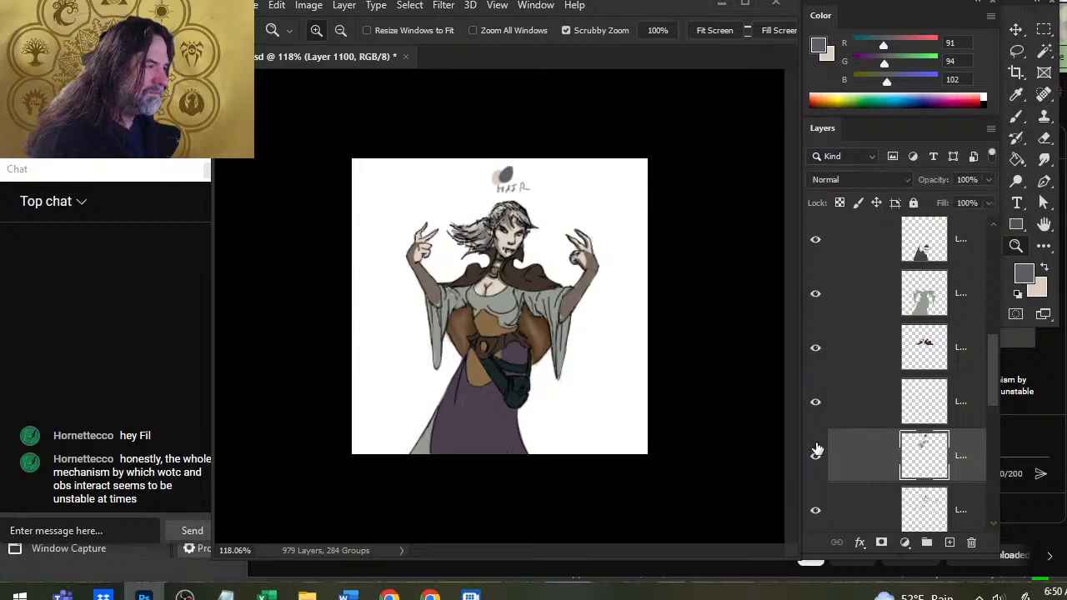
pyautogui.click(818, 349)
pyautogui.click(818, 350)
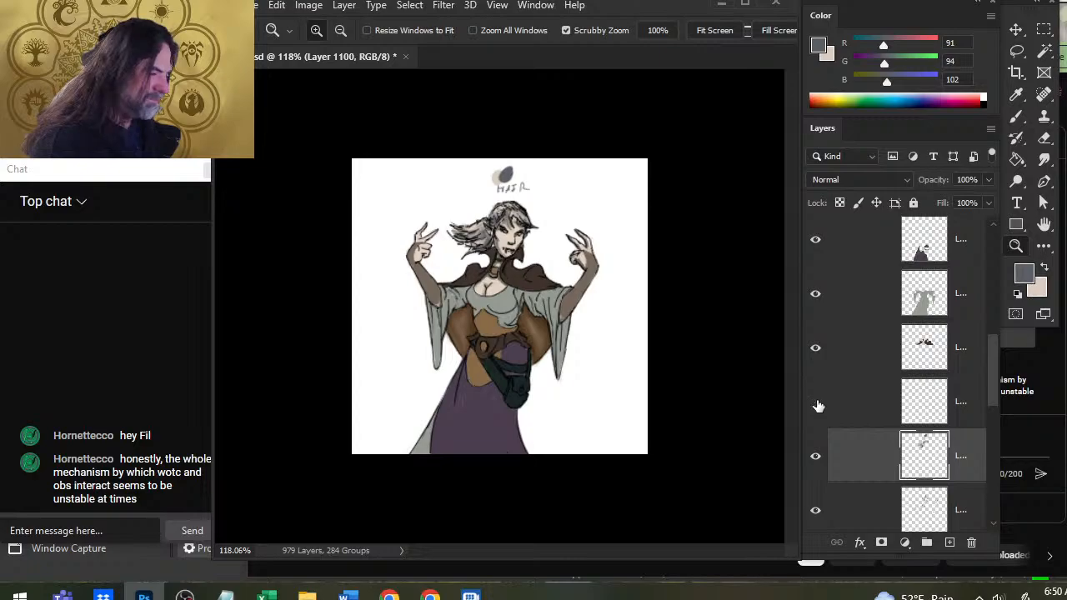
# Check the empty layer, Layer 1547, for stray content with the Magic Wand, deselect, and move it directly above the cape color layer.
pyautogui.click(921, 405)
pyautogui.press('w')
pyautogui.click(575, 331)
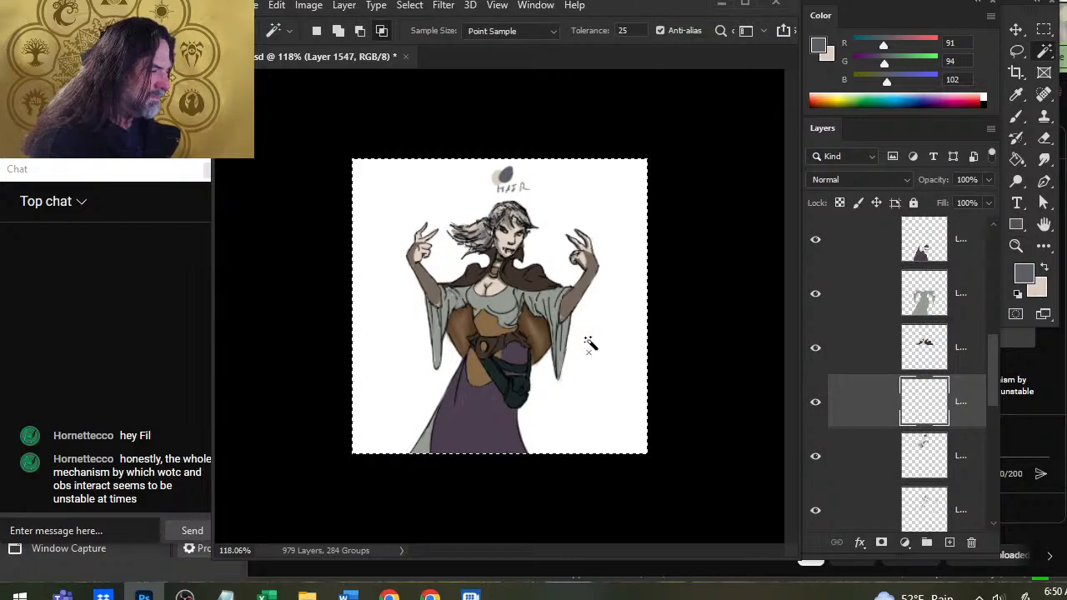
pyautogui.press('v')
pyautogui.click(571, 358)
pyautogui.press('Return')
pyautogui.press('l')
pyautogui.hotkey('ctrl', 'd')
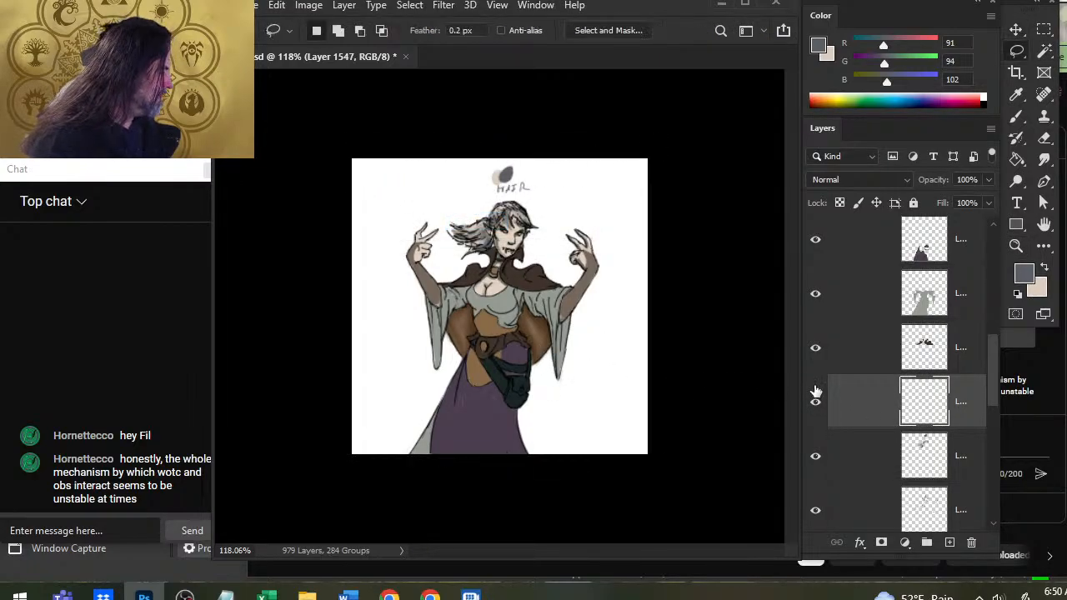
pyautogui.moveTo(855, 406); pyautogui.dragTo(875, 343)
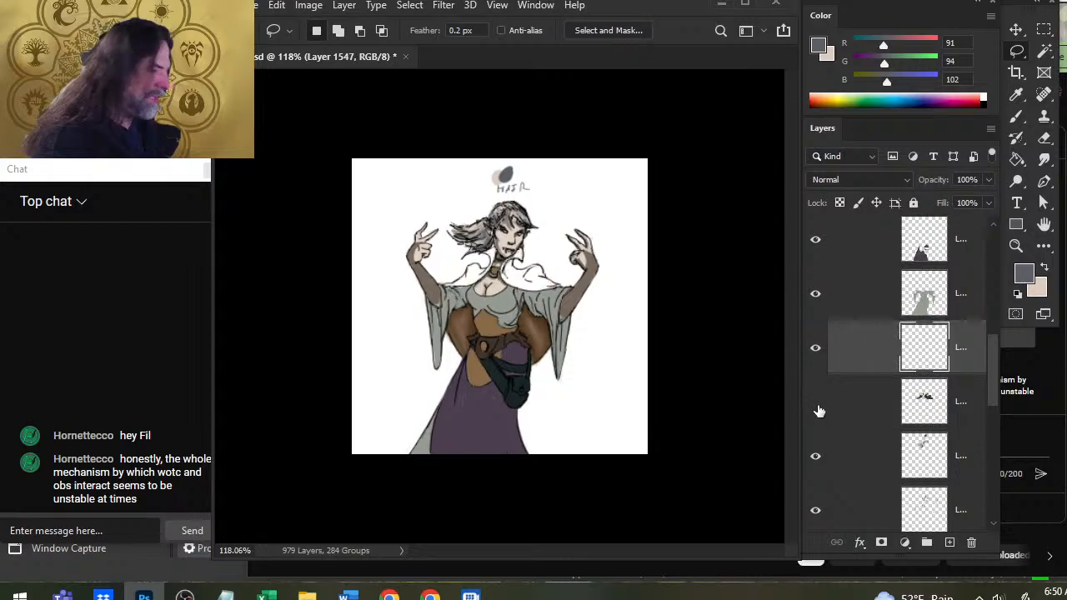
# Make the cape color layer, Layer 1101, active and sample dark brown R 64, G 51, B 42 and lighter brown R 123, G 95, B 71.
pyautogui.click(835, 408)
pyautogui.press('b')
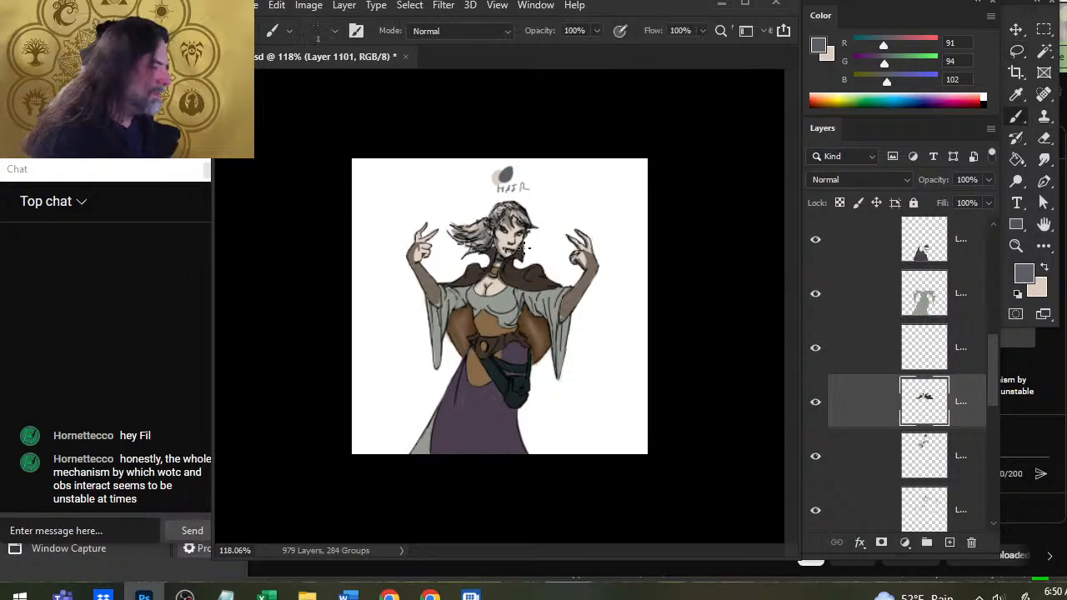
pyautogui.keyDown('alt'); pyautogui.click(540, 268); pyautogui.keyUp('alt')
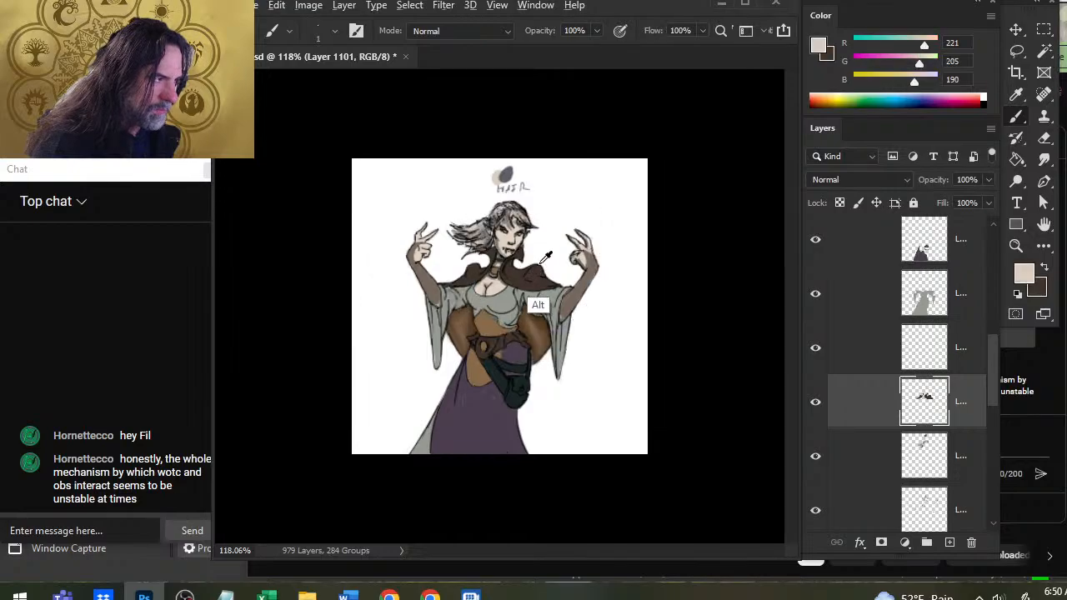
pyautogui.keyDown('alt'); pyautogui.click(538, 269); pyautogui.keyUp('alt')
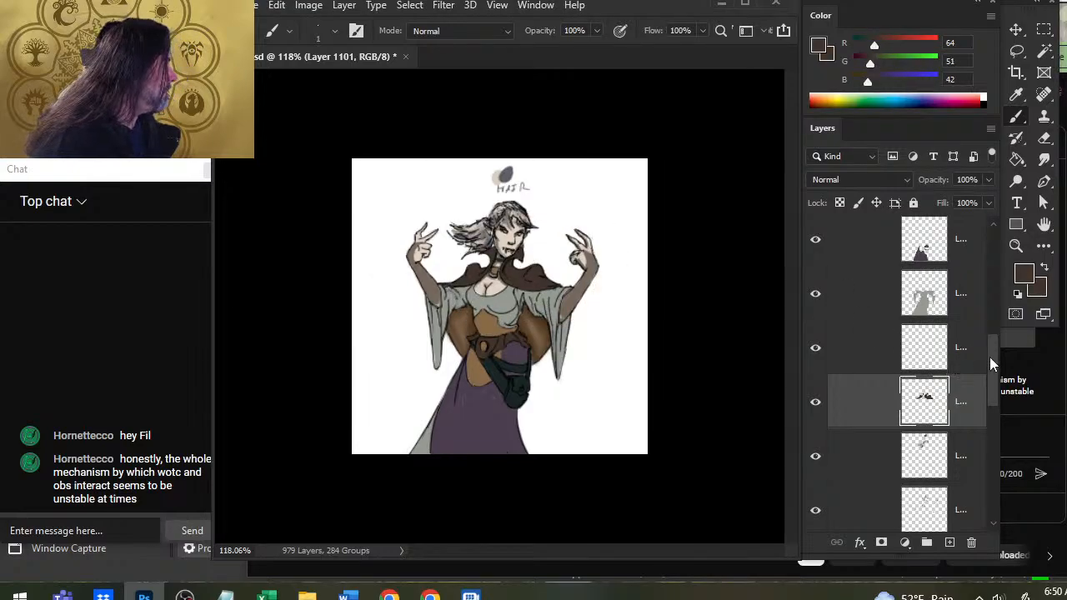
pyautogui.moveTo(991, 360); pyautogui.dragTo(993, 271)
pyautogui.keyDown('alt'); pyautogui.click(465, 321); pyautogui.keyUp('alt')
pyautogui.moveTo(463, 324); pyautogui.dragTo(460, 325)
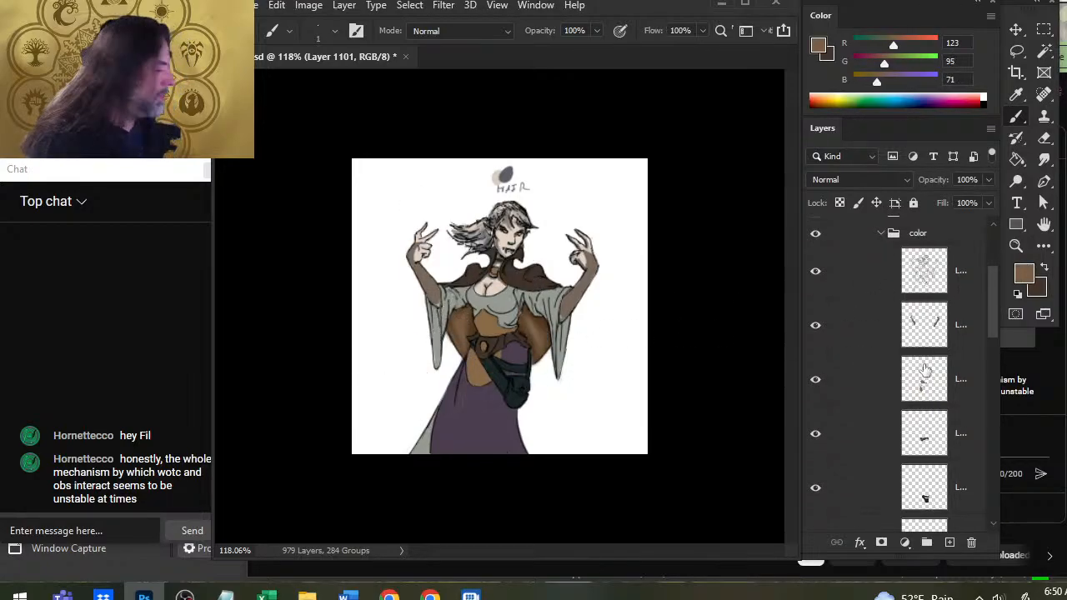
pyautogui.moveTo(993, 314); pyautogui.dragTo(991, 376)
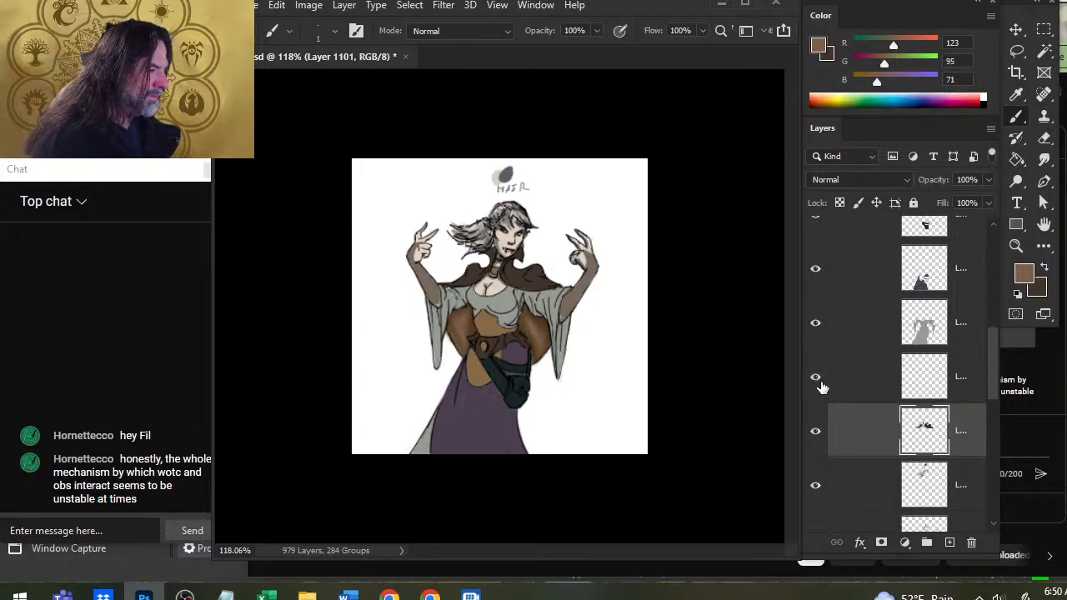
# Make Layer 1547 active, undo adding an extra layer above it, and check Layer 1547 for stray content with the Magic Wand.
pyautogui.click(854, 386)
pyautogui.click(949, 546)
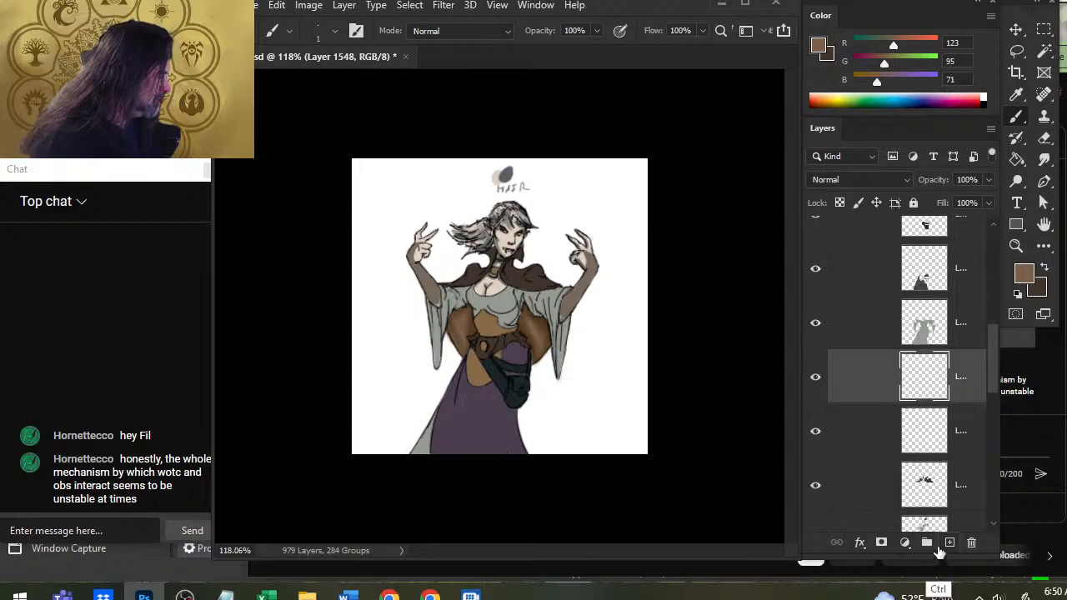
pyautogui.hotkey('ctrl', 'z')
pyautogui.press('w')
pyautogui.click(606, 339)
pyautogui.press('v')
pyautogui.hotkey('ctrl', 'c')
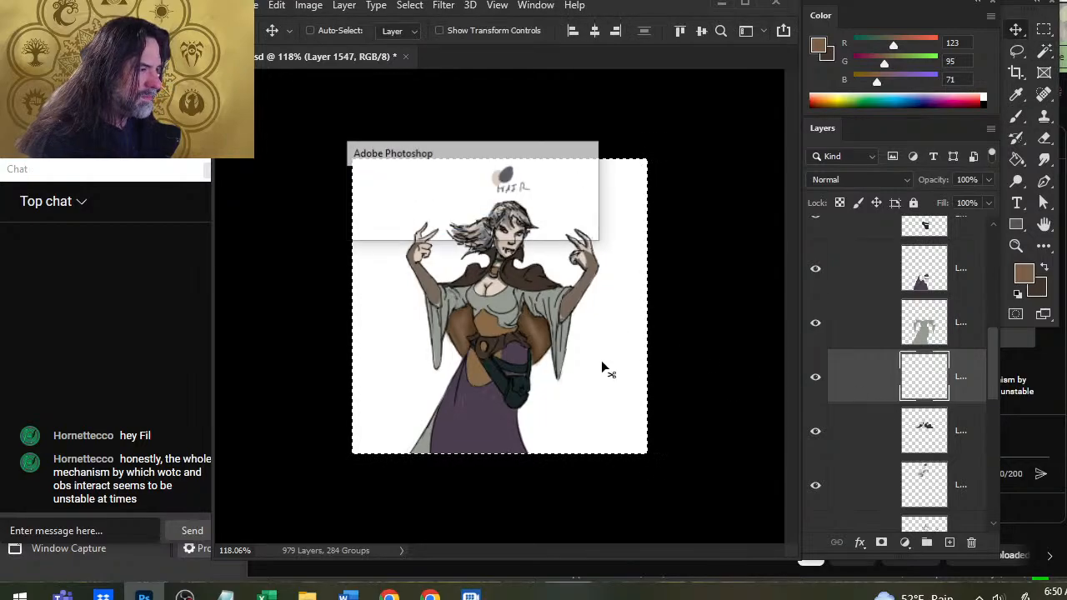
pyautogui.press('Return')
pyautogui.hotkey('ctrl', 'd')
pyautogui.press('l')
# Paint lighter brown highlights, R 123, G 95, B 71, on the cape's collar and front edges with a 1 px brush and smudge them.
pyautogui.press('z')
pyautogui.moveTo(476, 246); pyautogui.dragTo(625, 310)
pyautogui.press('b')
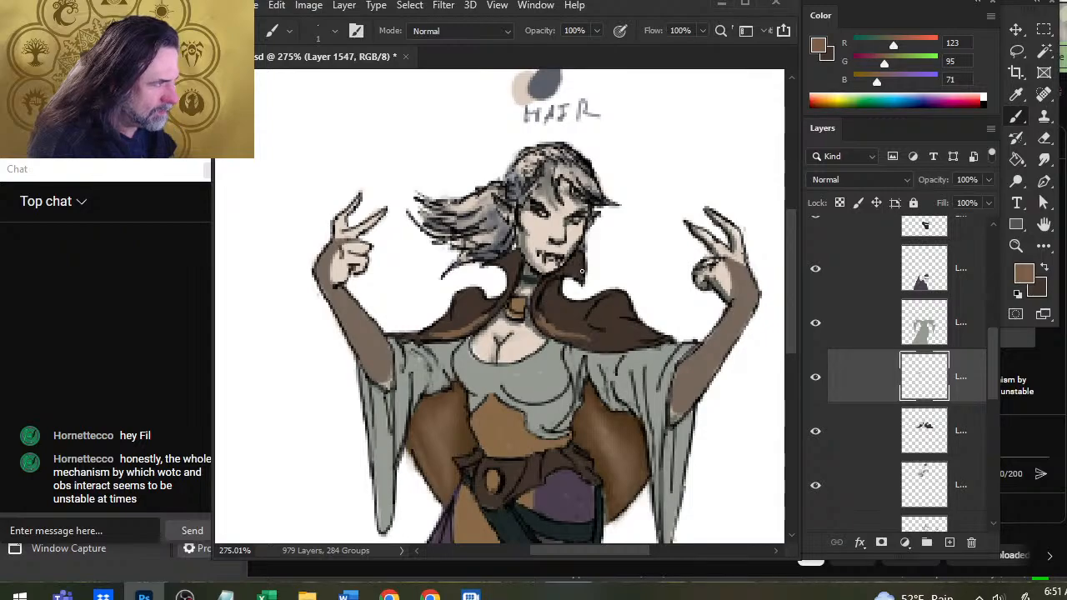
pyautogui.moveTo(580, 270); pyautogui.dragTo(567, 276)
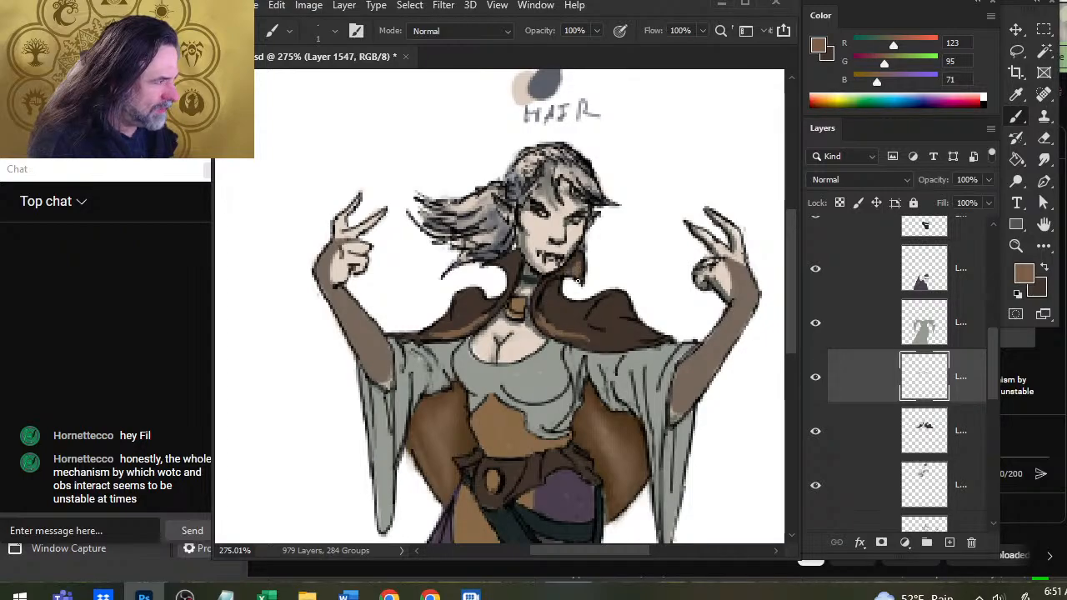
pyautogui.press('r')
pyautogui.press('b')
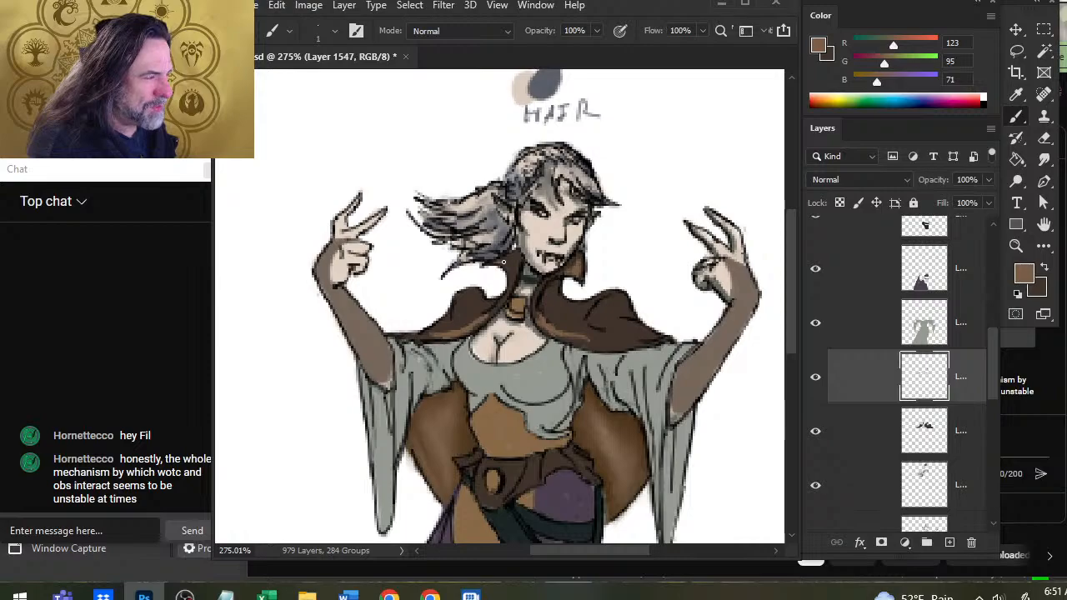
pyautogui.press('r')
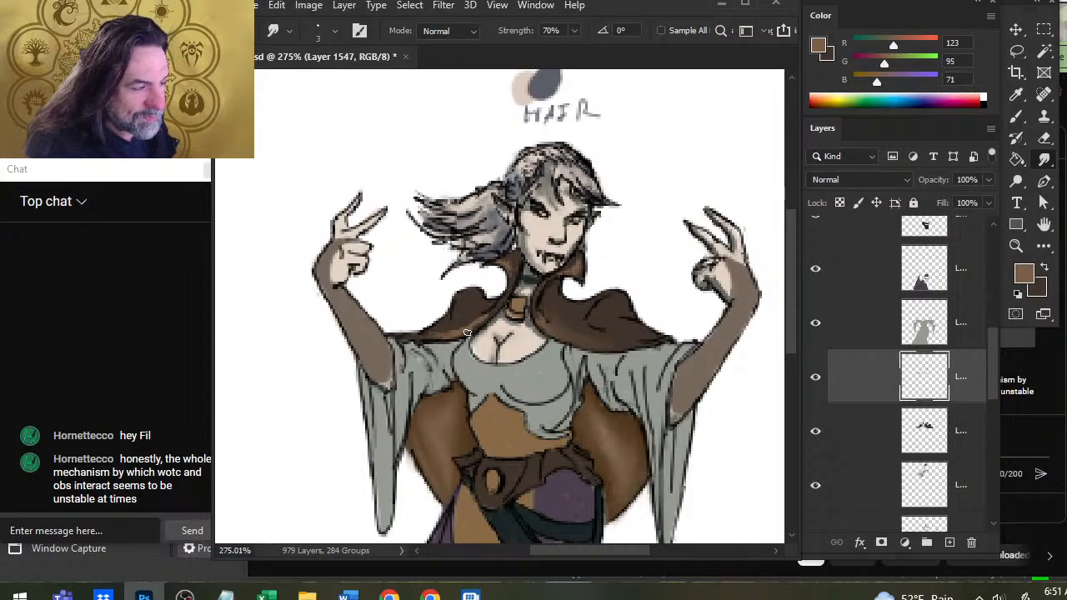
# Add lighter brown highlights to the cape's left shoulder, alternating brush strokes with smudging, and reduce the Smudge tool to 2 px.
pyautogui.press('b')
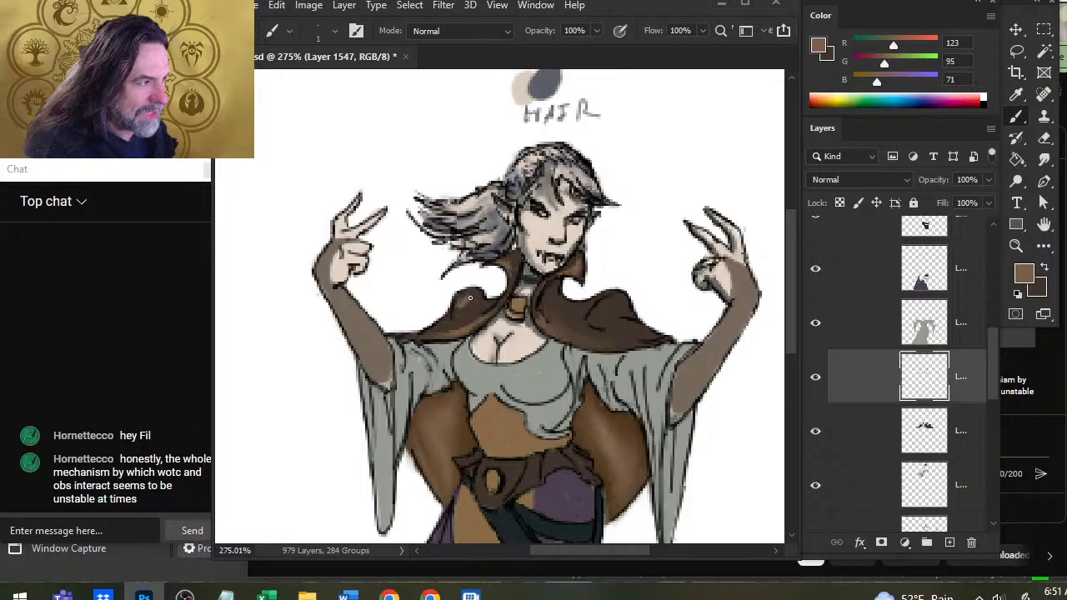
pyautogui.press('r')
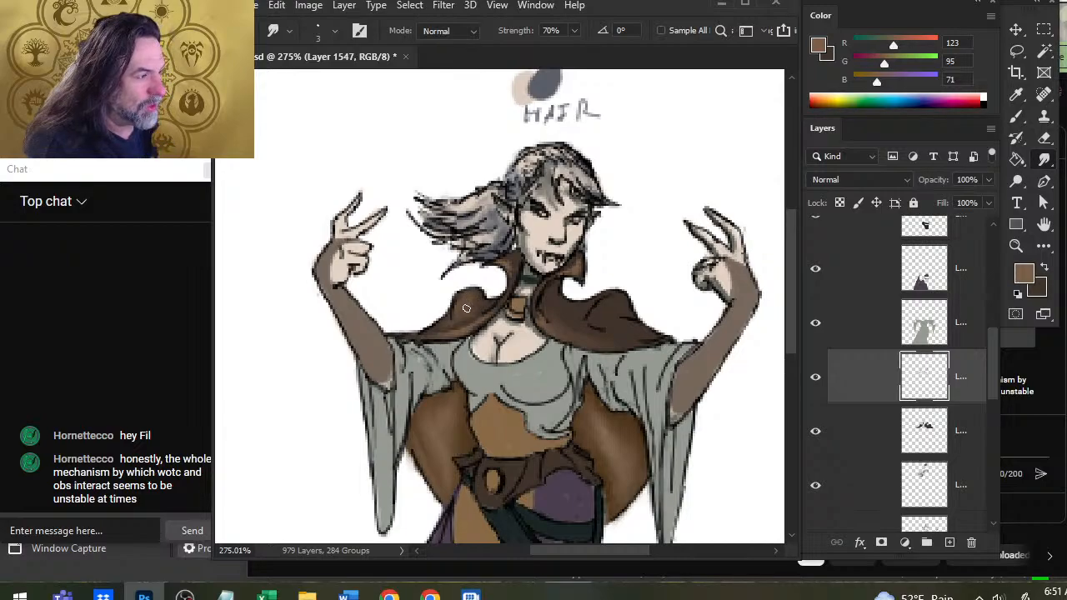
pyautogui.press('b')
pyautogui.press('r')
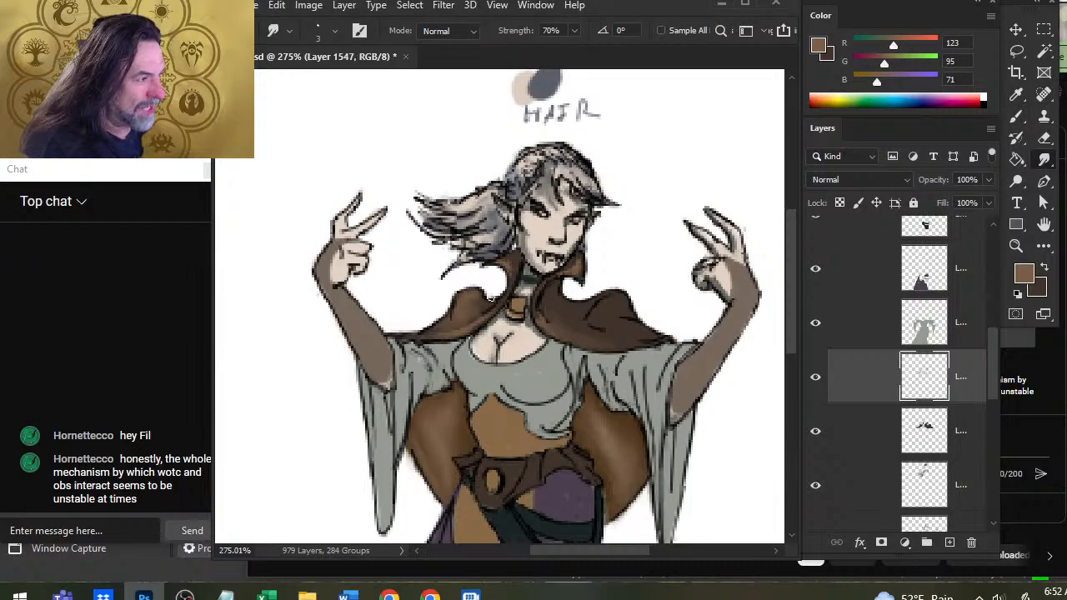
pyautogui.press('b')
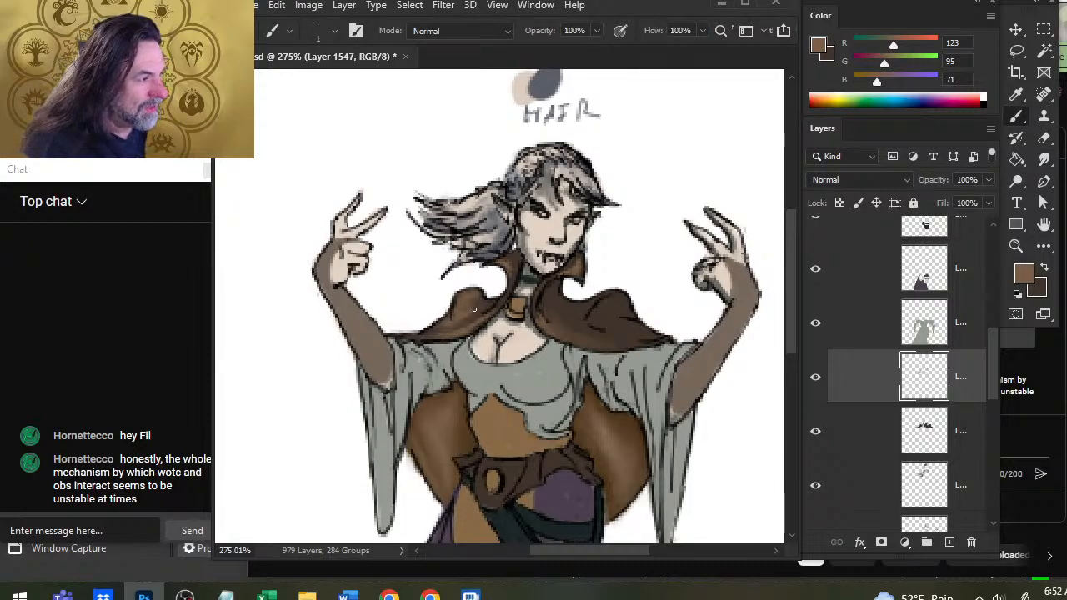
pyautogui.press('r')
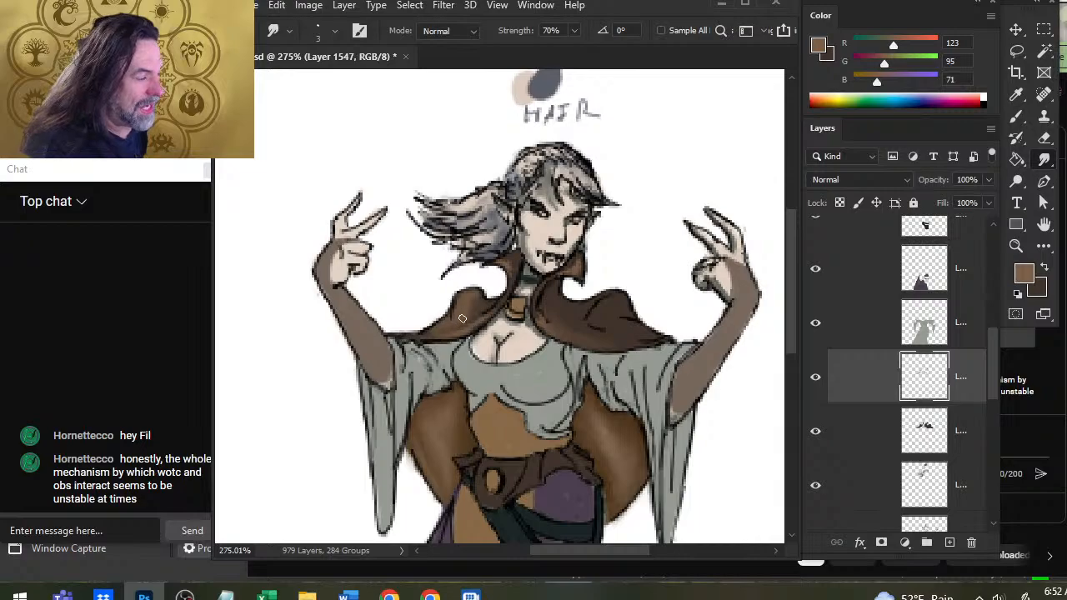
pyautogui.press('[')
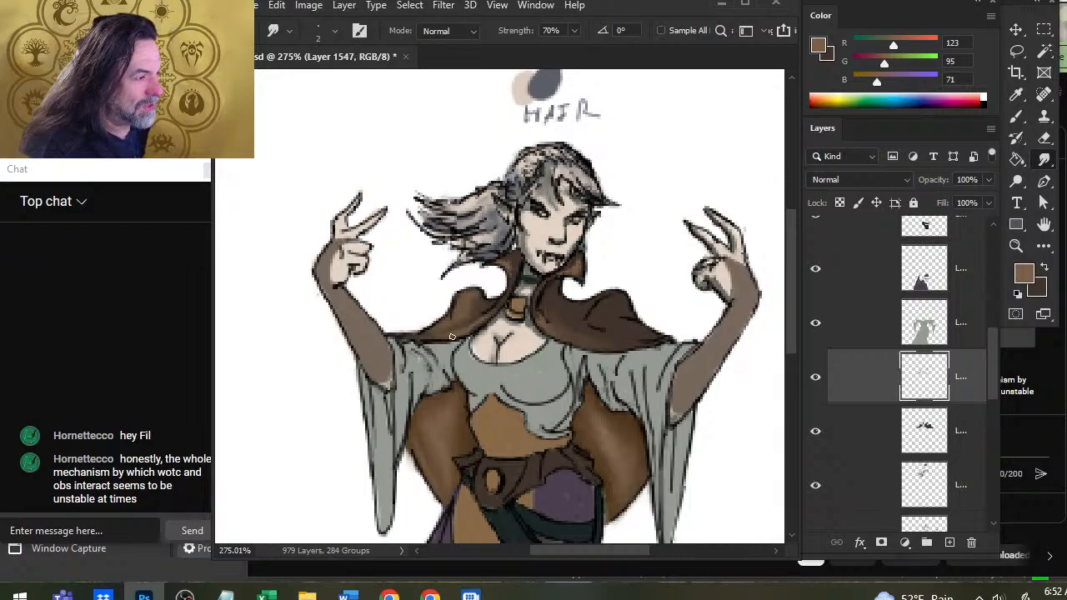
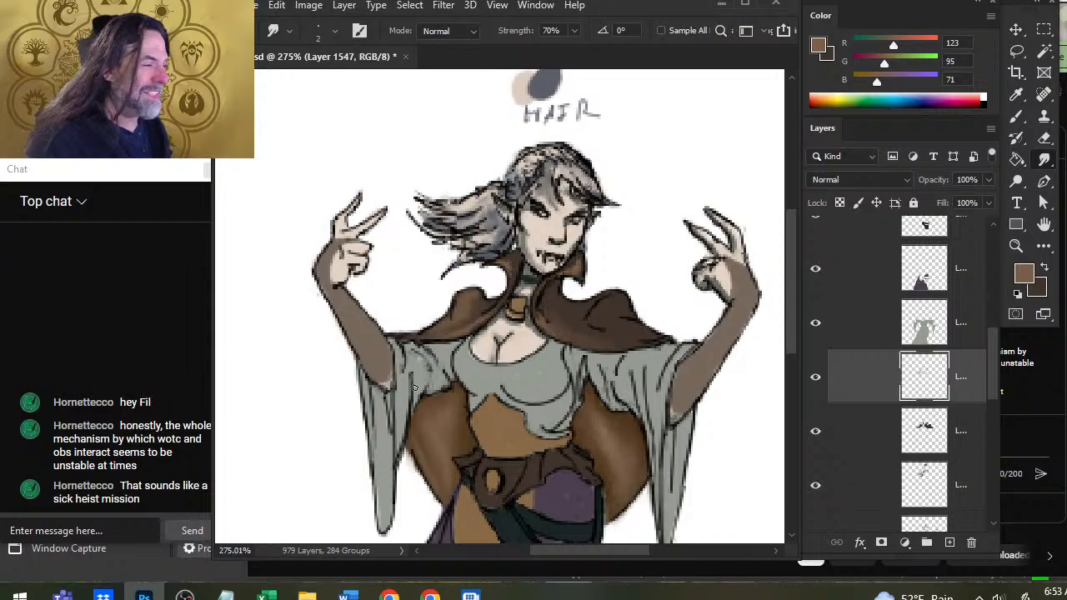
# Paint lighter brown highlights, R 123, G 95, B 71, on the cape's front edge and shoulder folds on the image's right side, and smudge them.
pyautogui.press('b')
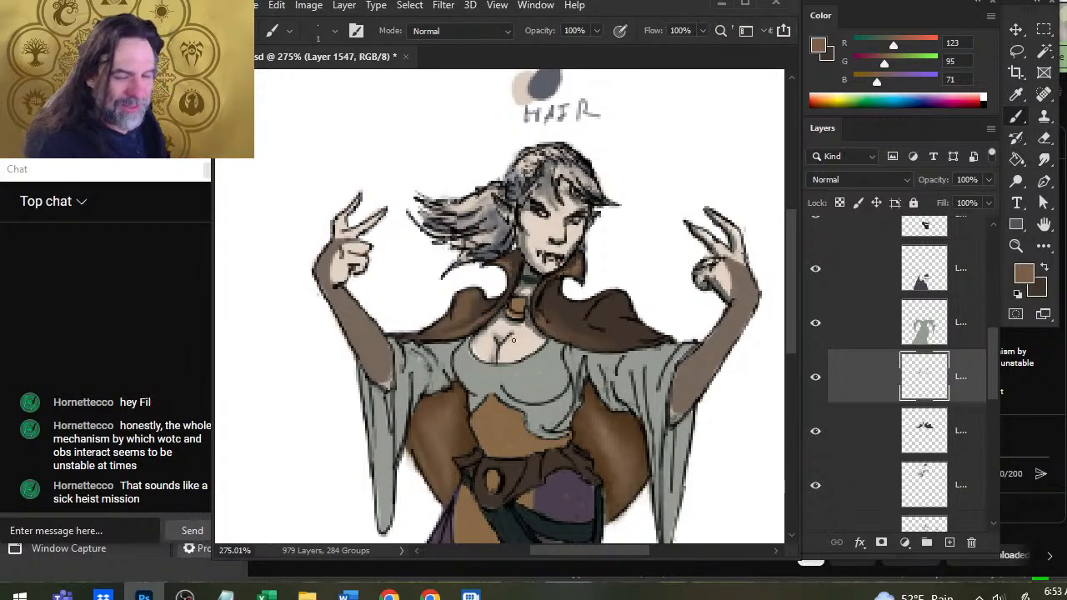
pyautogui.moveTo(544, 322); pyautogui.dragTo(571, 340)
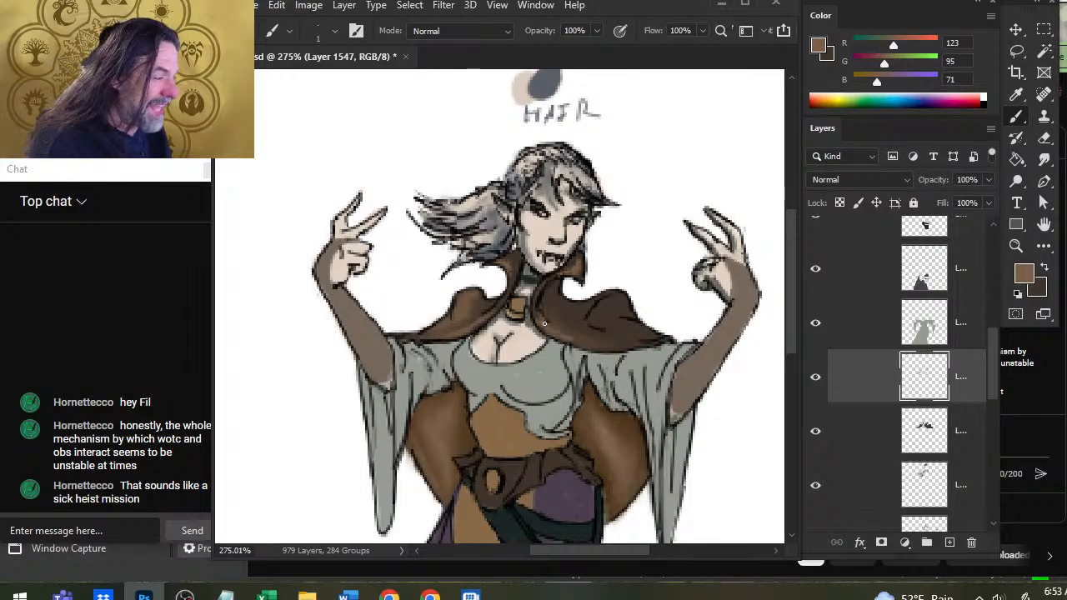
pyautogui.press('r')
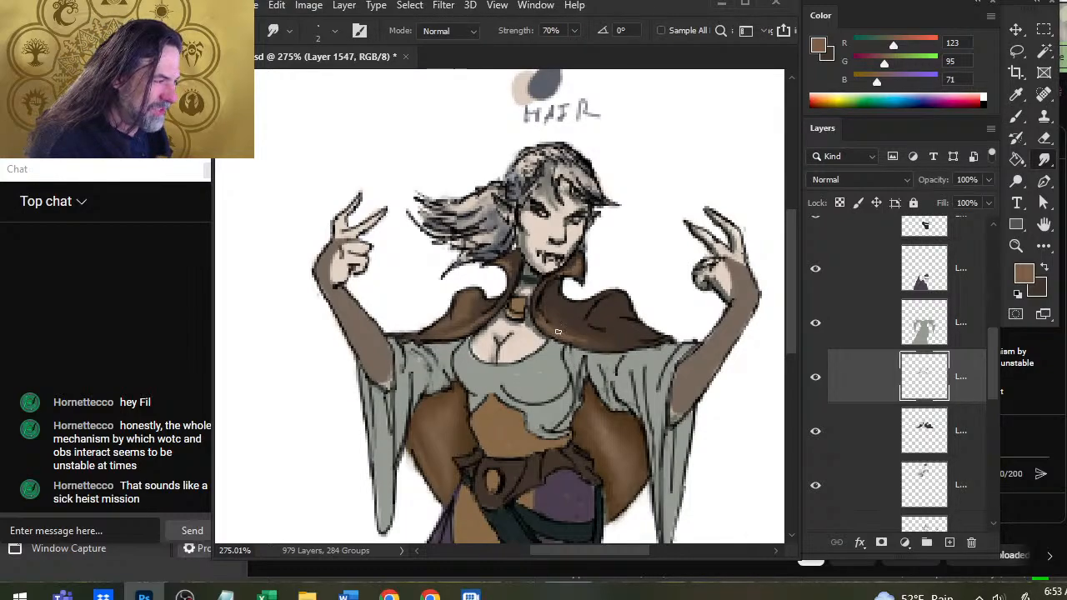
pyautogui.press('b')
pyautogui.moveTo(623, 307); pyautogui.dragTo(592, 328)
pyautogui.moveTo(622, 323); pyautogui.dragTo(607, 333)
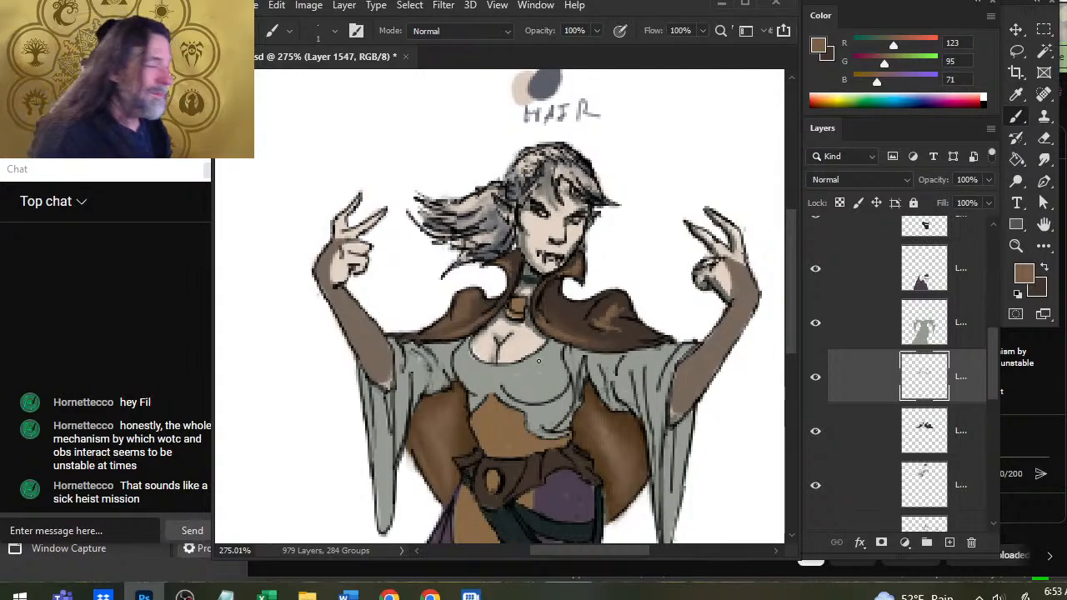
pyautogui.press('r')
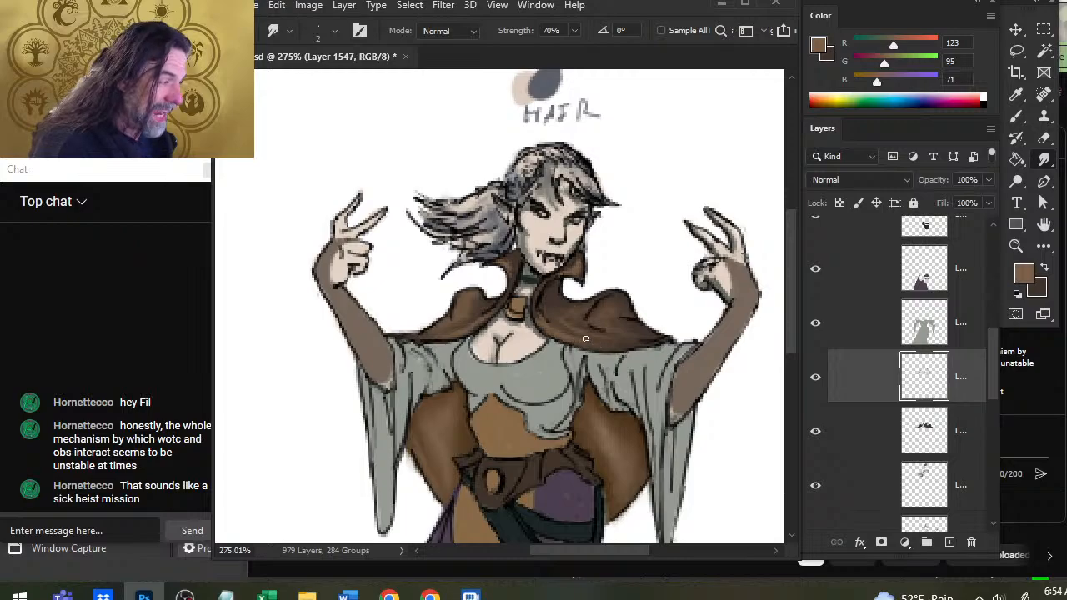
# Add small lighter brown touches to both shoulders of the cape and blend them with the Smudge tool.
pyautogui.press('b')
pyautogui.press('r')
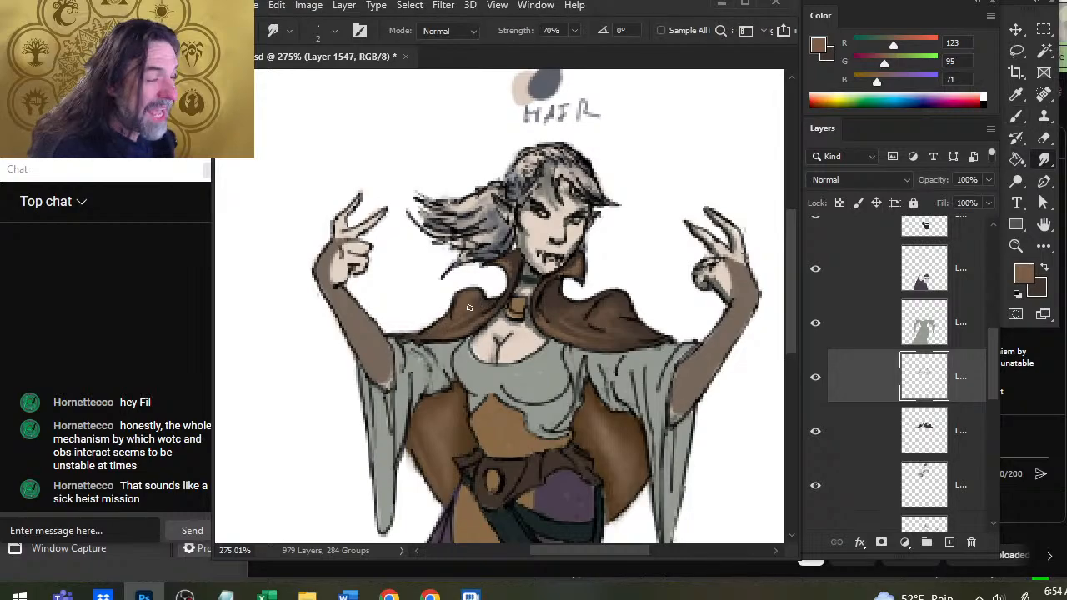
pyautogui.press('b')
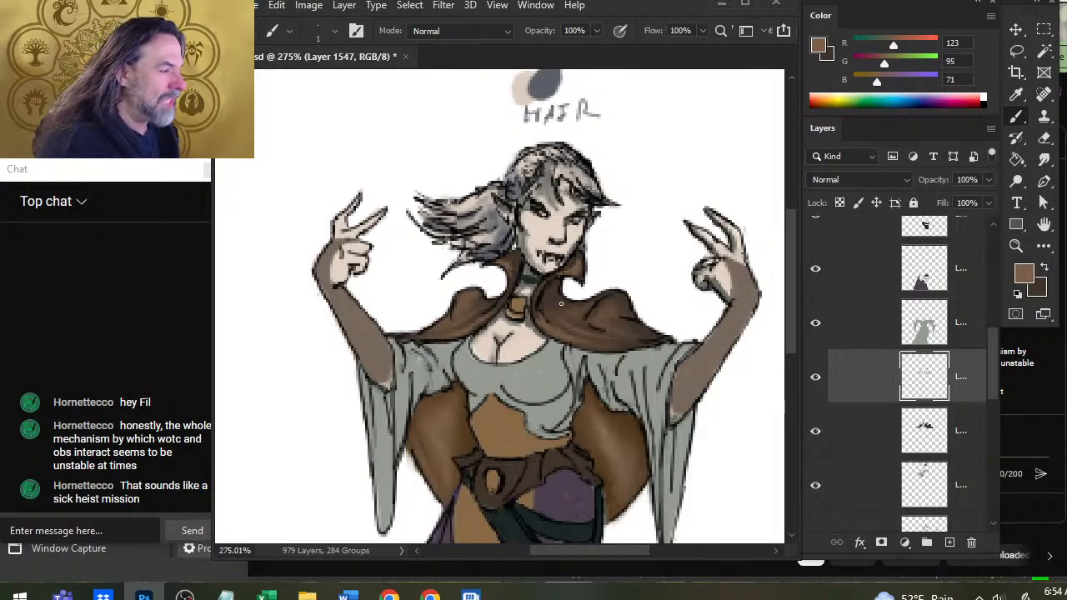
pyautogui.press('r')
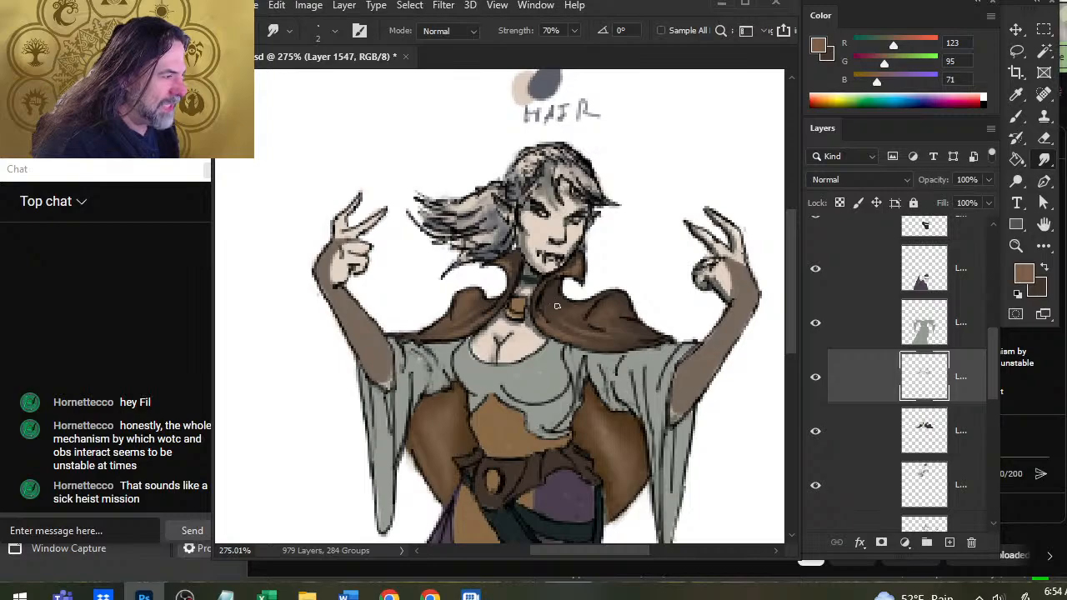
# Switch to the dark brown paint color and darken it to R 37, G 24, B 16 for the cape's shadows.
pyautogui.press('x')
pyautogui.press('b')
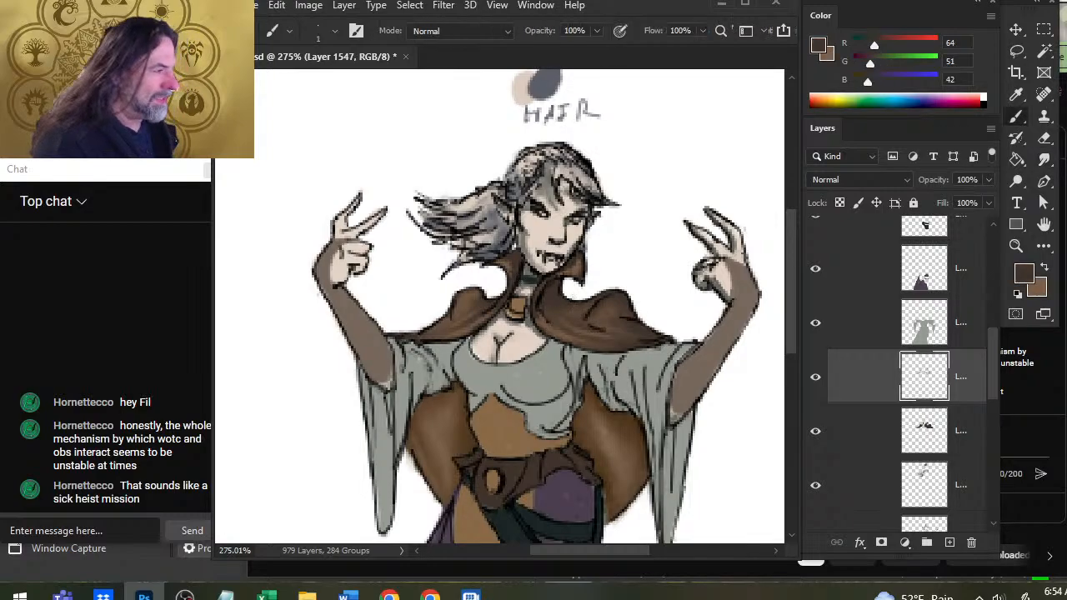
pyautogui.keyDown('alt'); pyautogui.click(563, 300); pyautogui.keyUp('alt')
pyautogui.press('x')
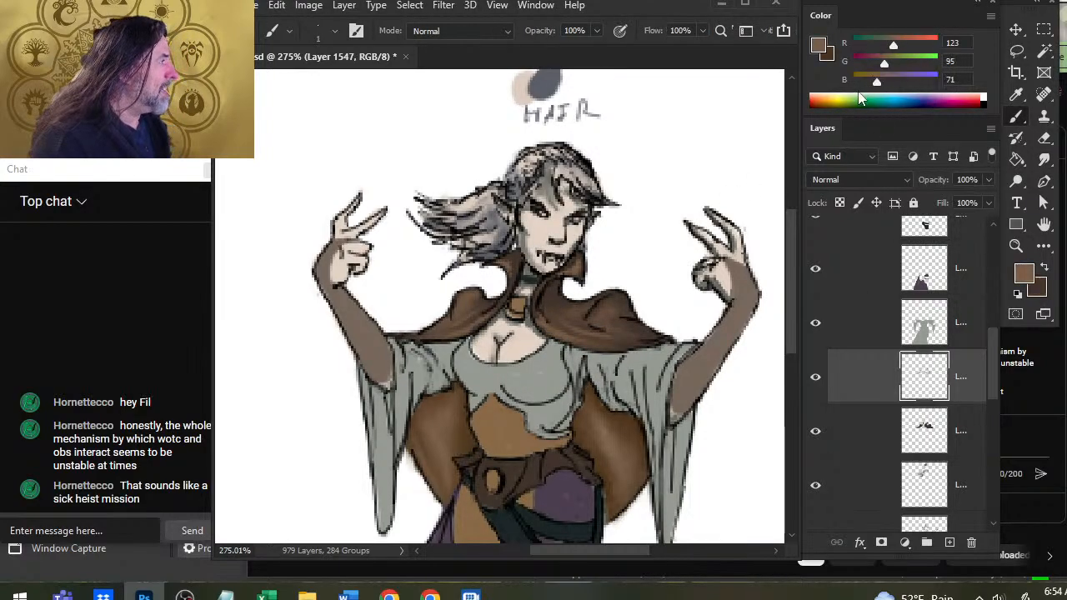
pyautogui.press('x')
pyautogui.moveTo(870, 68); pyautogui.dragTo(859, 84)
pyautogui.moveTo(874, 47); pyautogui.dragTo(864, 47)
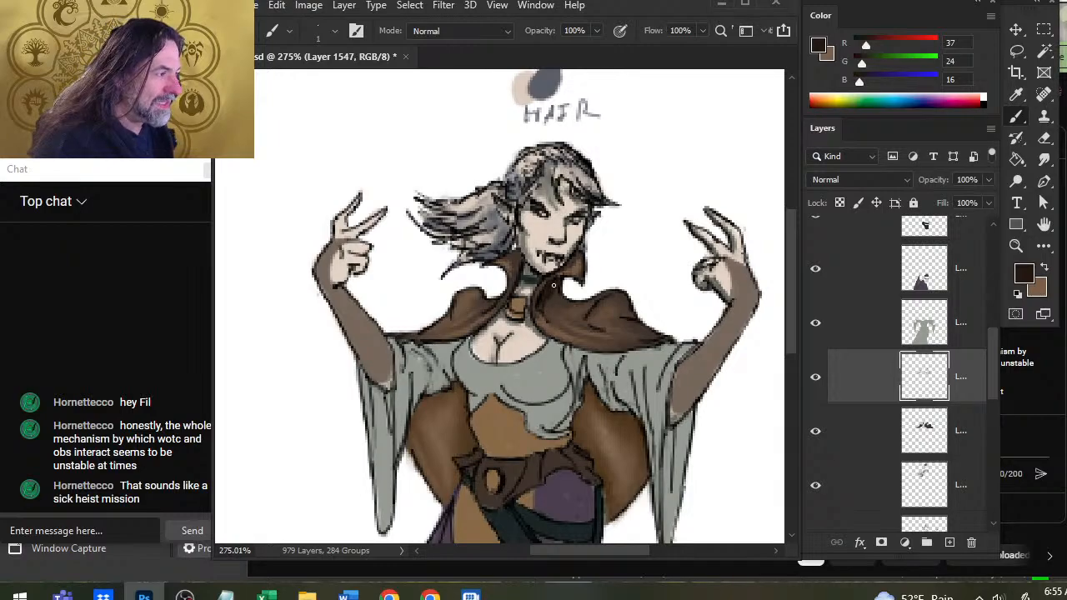
# Paint R 37, G 24, B 16 shadows into the cape's folds beside the collar on the image's right side and smudge them.
pyautogui.press('r')
pyautogui.moveTo(553, 285)
pyautogui.mouseDown()
pyautogui.moveTo(556, 299)
pyautogui.moveTo(604, 301)
pyautogui.moveTo(589, 324)
pyautogui.mouseUp()
pyautogui.press('b')
pyautogui.press('r')
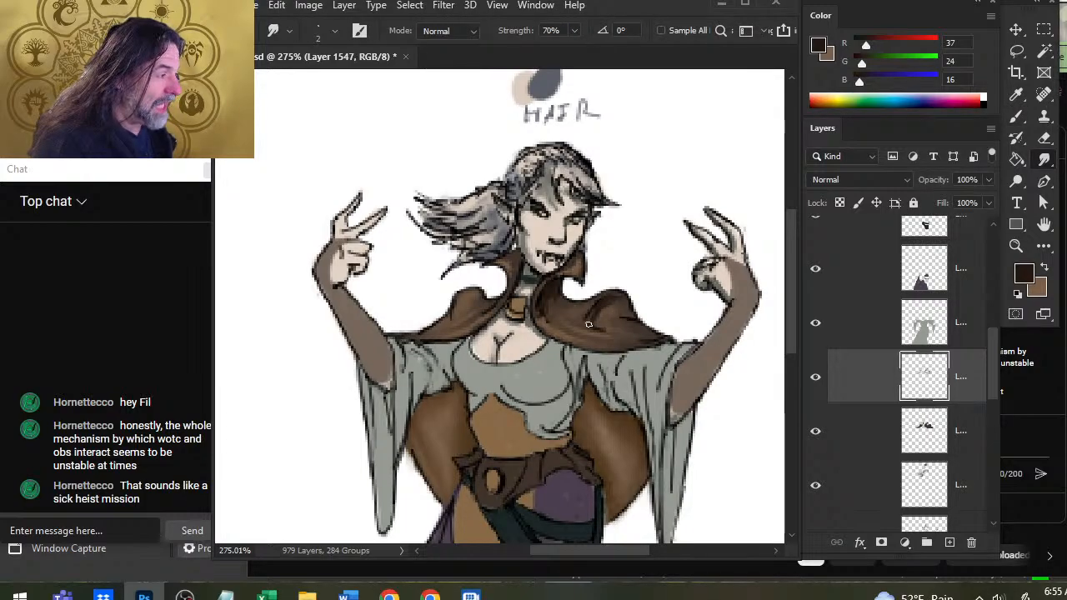
pyautogui.press('b')
pyautogui.moveTo(558, 325); pyautogui.dragTo(576, 336)
pyautogui.press('r')
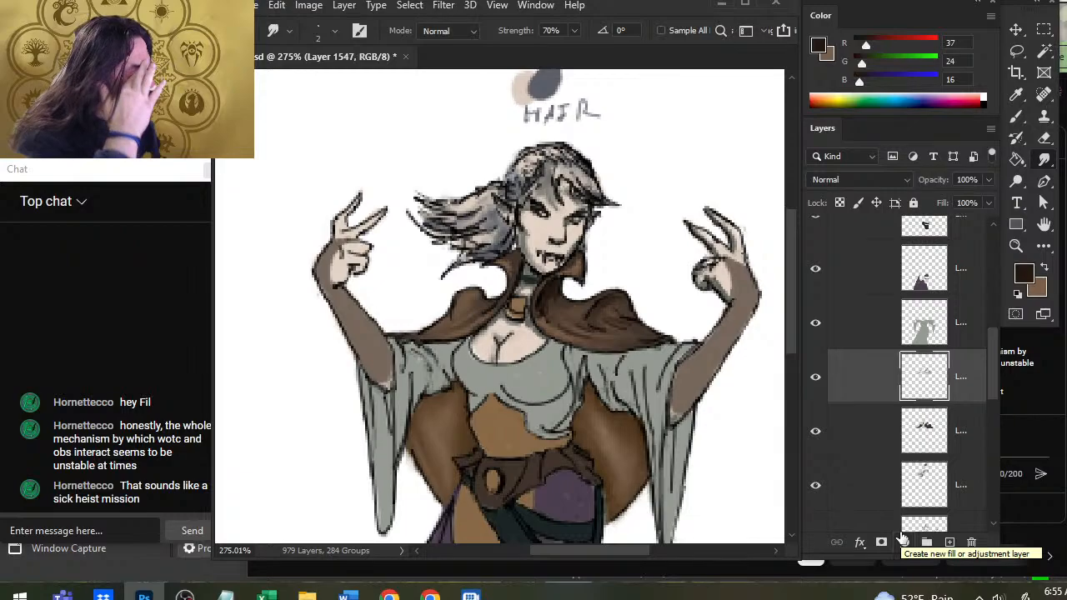
# Switch to YouTube in Chrome and open the streamer's own channel page in a new tab.
pyautogui.hotkey('alt', 'Tab')
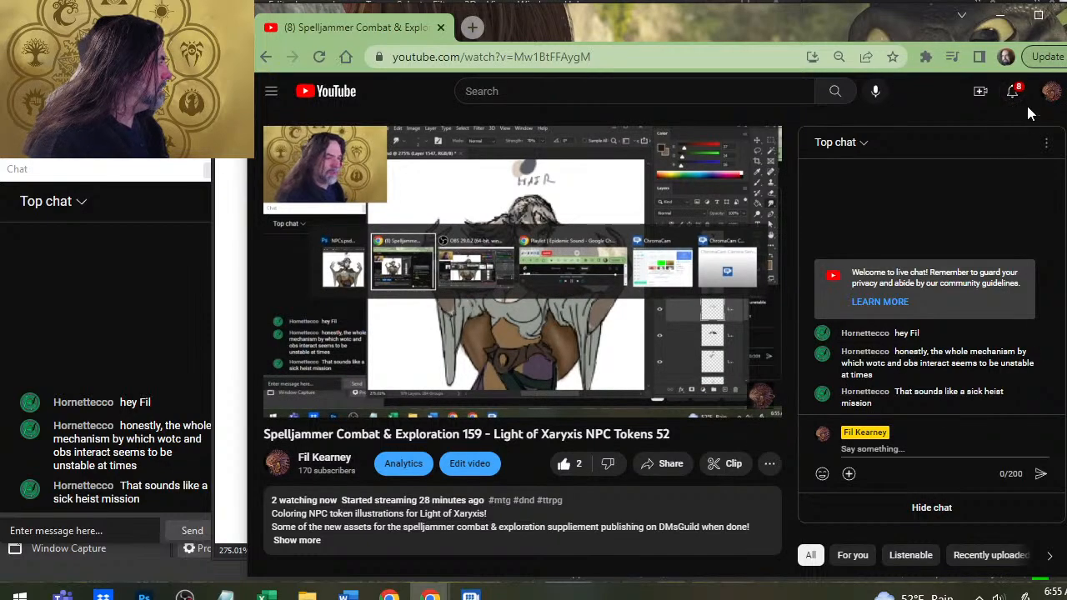
pyautogui.click(1051, 92)
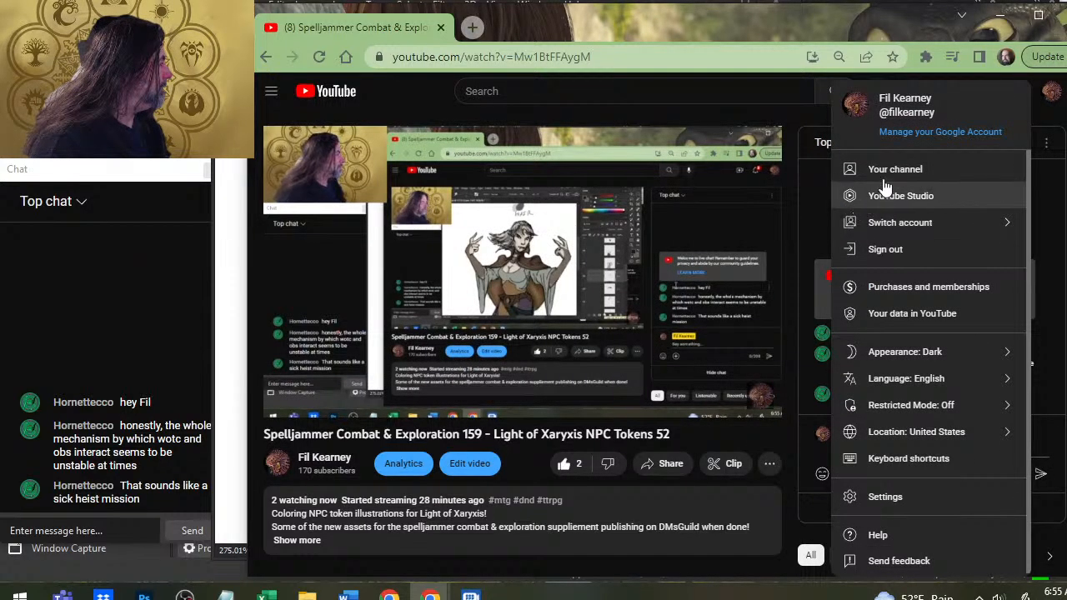
pyautogui.rightClick(883, 169)
pyautogui.click(930, 177)
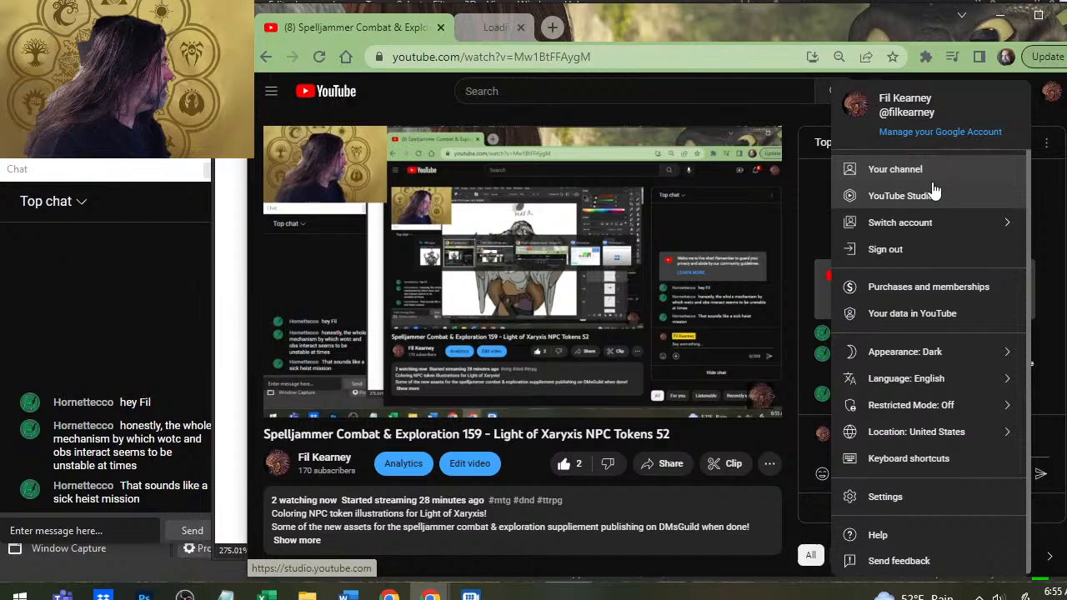
pyautogui.click(1053, 92)
pyautogui.click(550, 26)
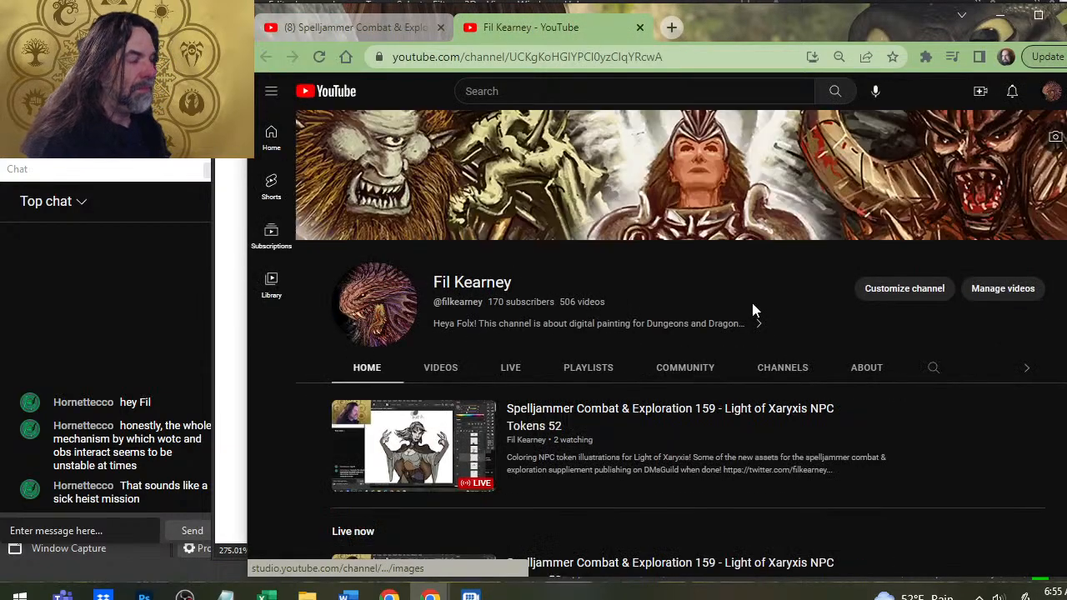
# Open the recording Eberron Adventure Design - Crystals of Mabar - 137 from the channel's live streams and mute it.
pyautogui.click(523, 366)
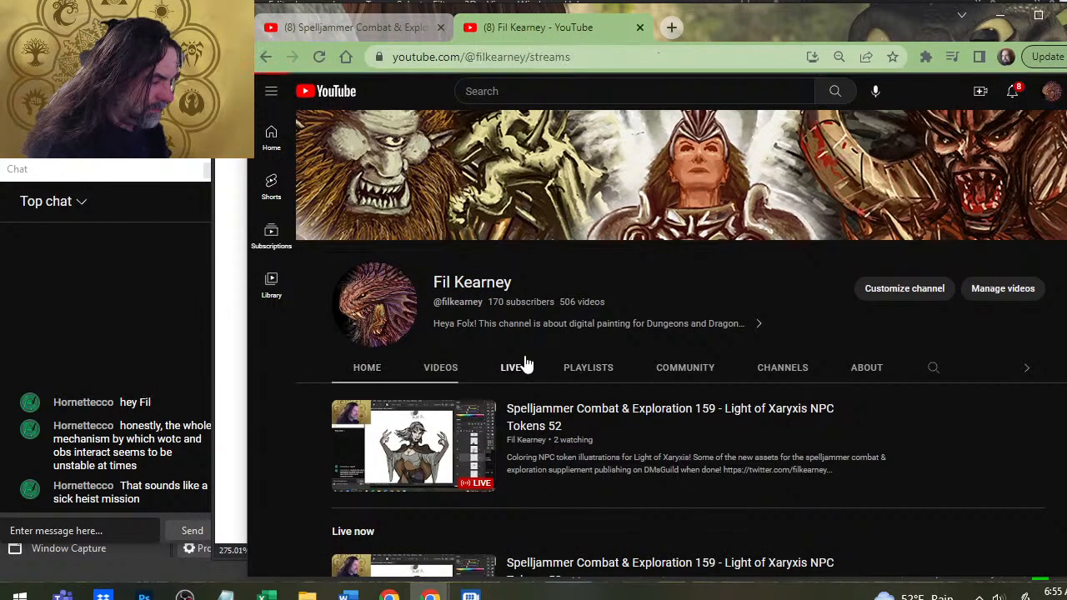
pyautogui.scroll(-2, 550, 366)
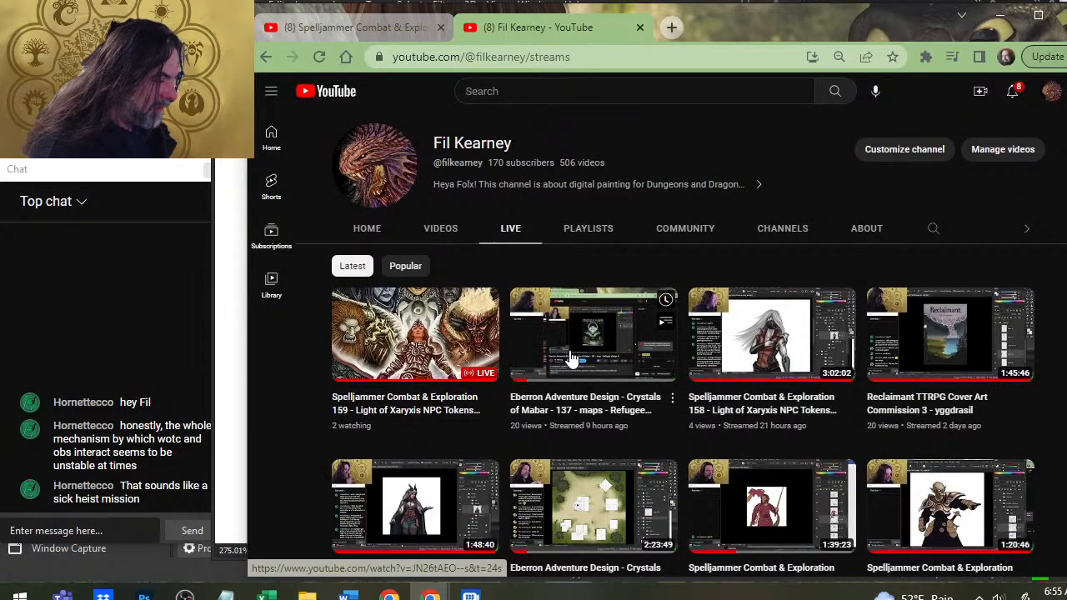
pyautogui.click(572, 358)
pyautogui.click(350, 401)
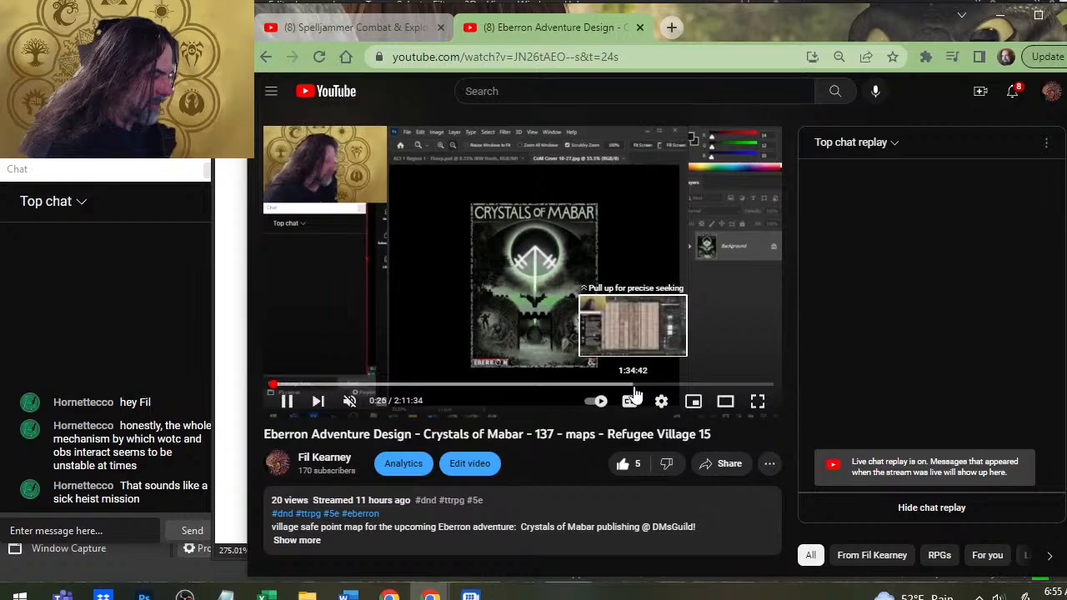
# Skim the recording for the part showing the random adventure document, jumping to 1:04:29.
pyautogui.click(731, 386)
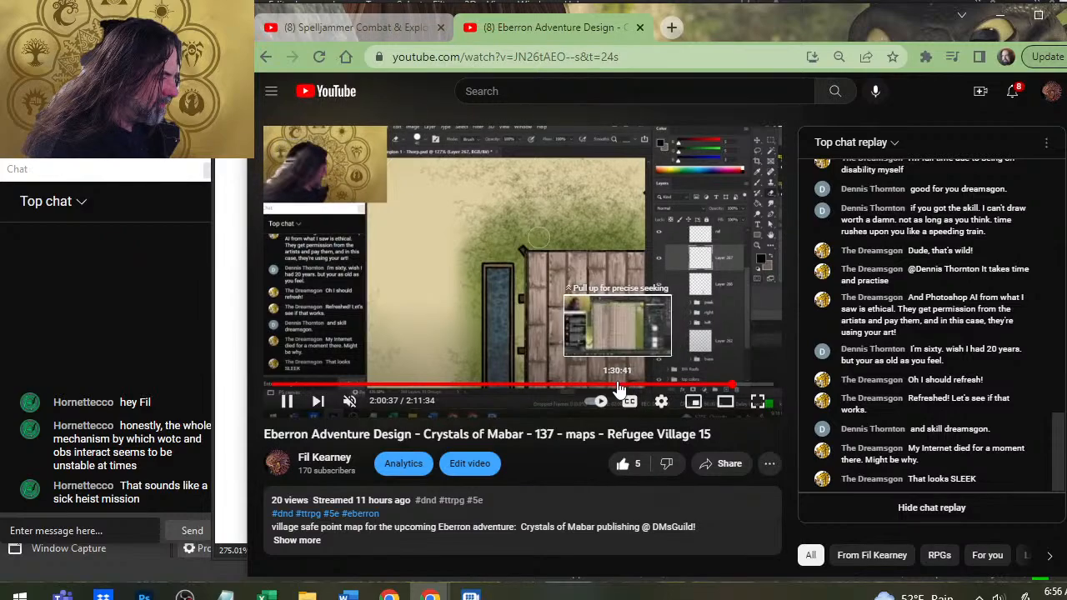
pyautogui.click(555, 387)
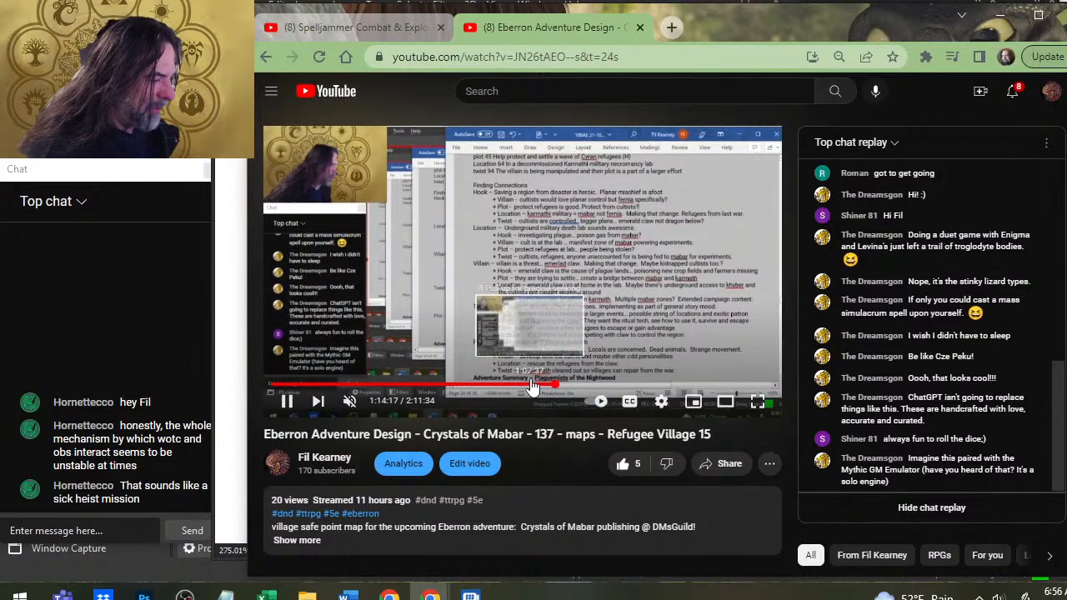
pyautogui.click(532, 386)
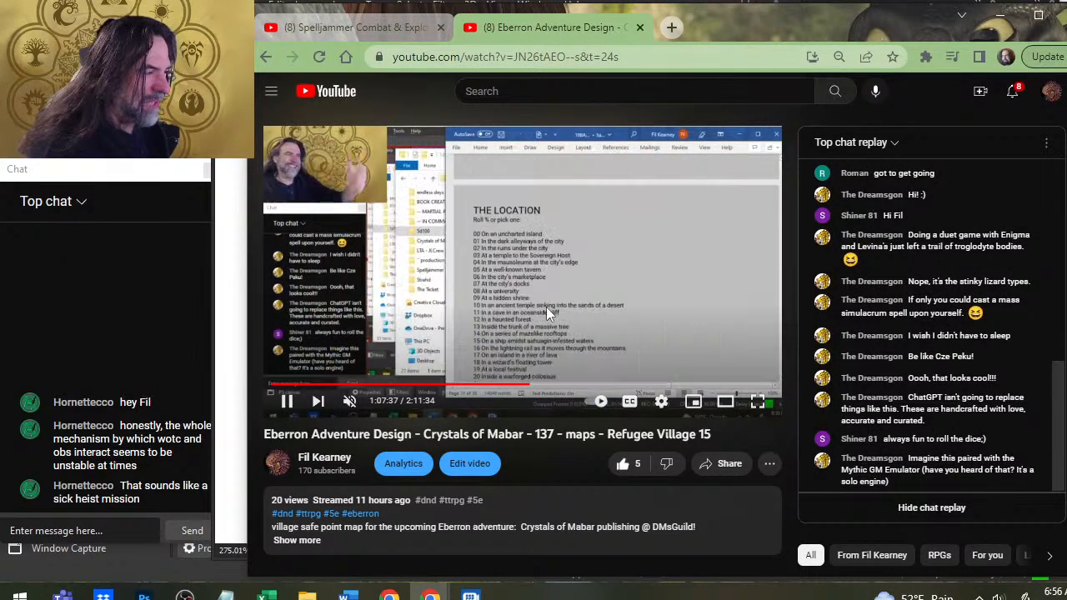
pyautogui.click(510, 388)
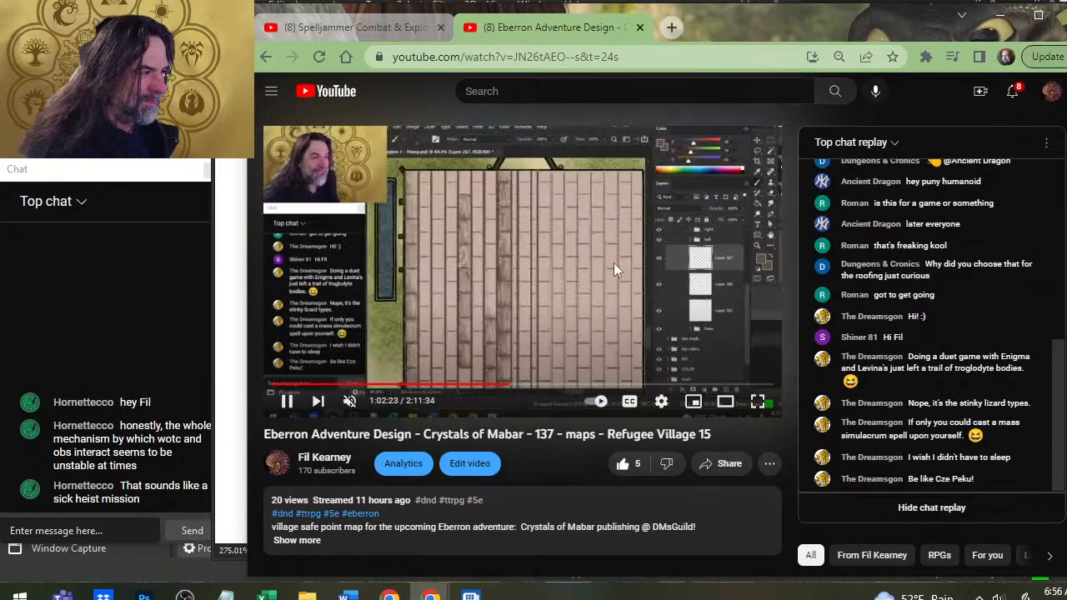
pyautogui.click(518, 389)
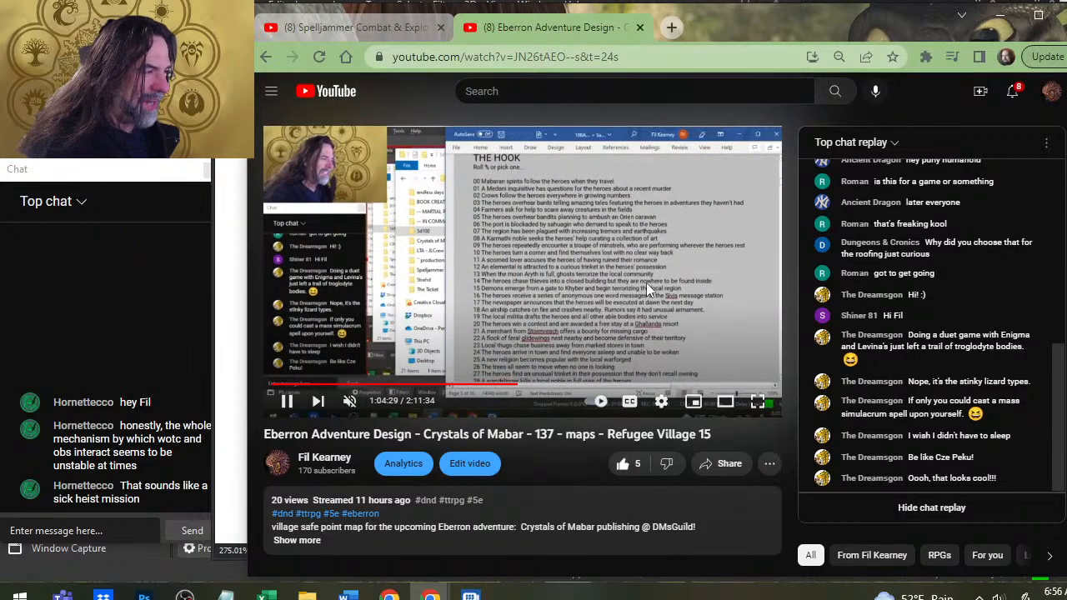
# View the recording full screen, step back to the opening of the 5d100 folder and pause it at 1:04:02.
pyautogui.click(757, 401)
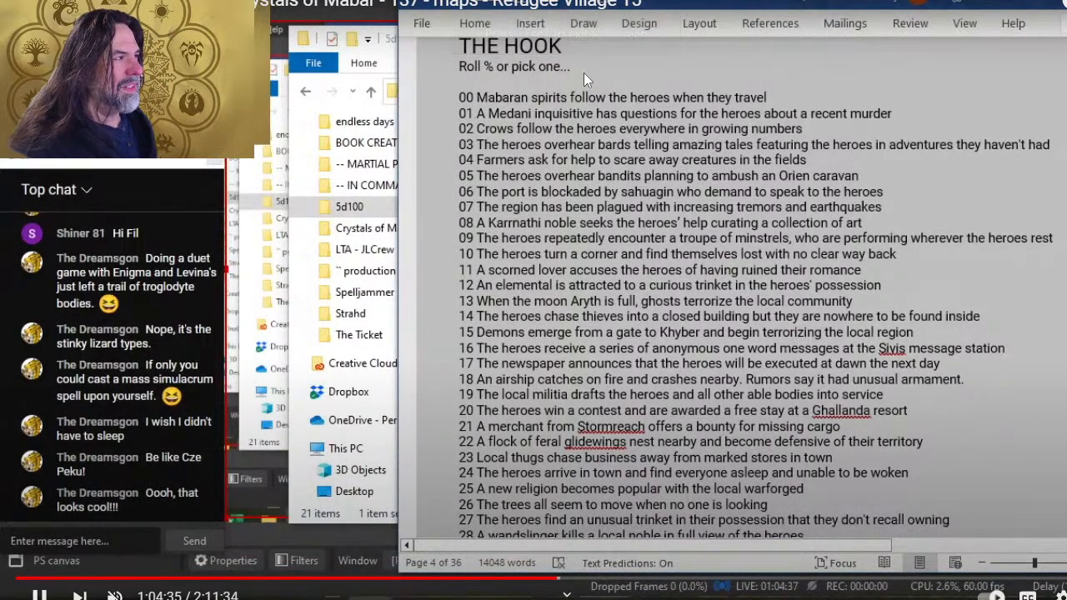
pyautogui.press('Left')
pyautogui.press('Left')
pyautogui.press('Left')
pyautogui.press('Left')
pyautogui.press('Left')
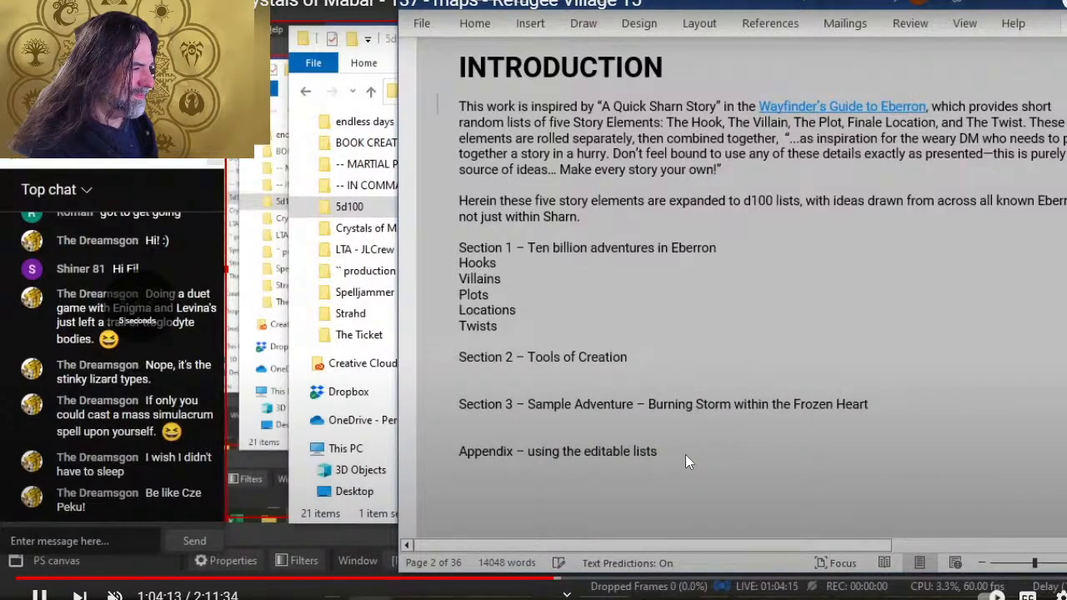
pyautogui.press('Left')
pyautogui.press('Left')
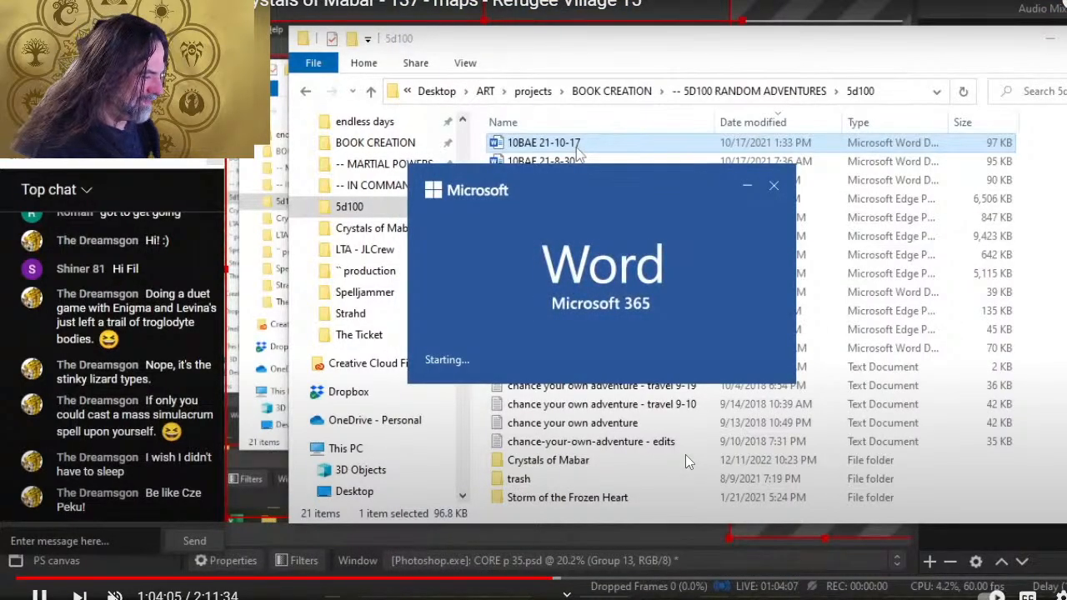
pyautogui.press('Left')
pyautogui.press('space')
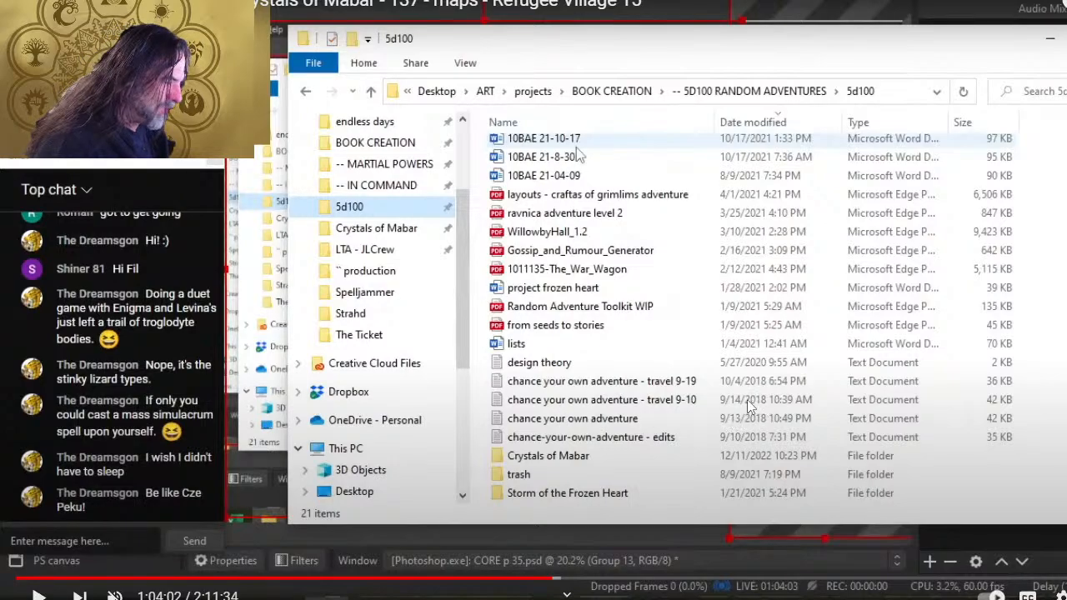
# Leave full screen, close the recording's tab and switch back to NPCs.psd in Photoshop.
pyautogui.press('Escape')
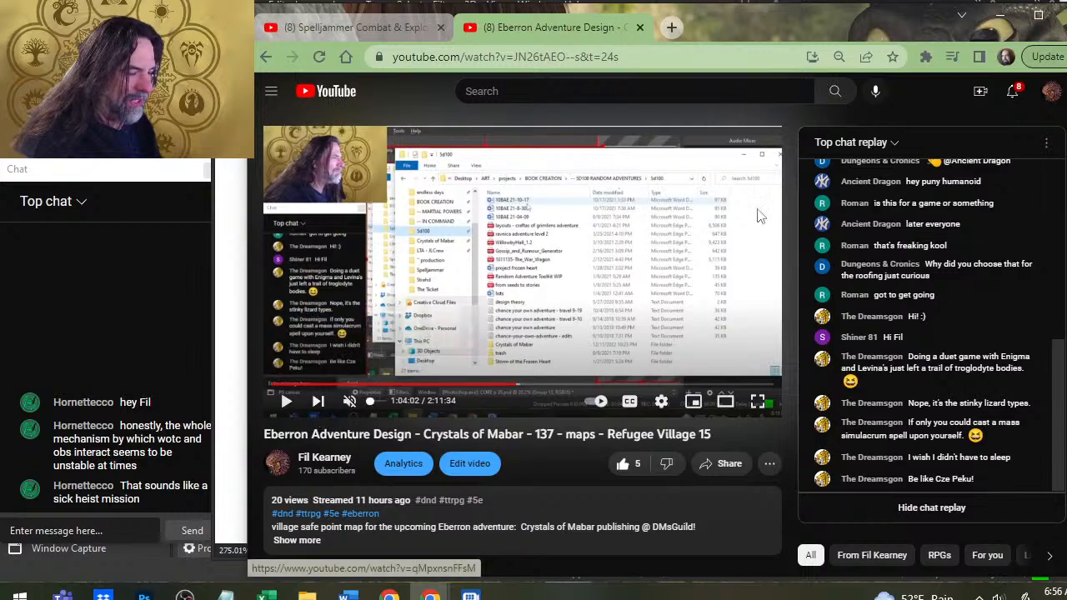
pyautogui.click(640, 27)
pyautogui.hotkey('alt', 'Tab')
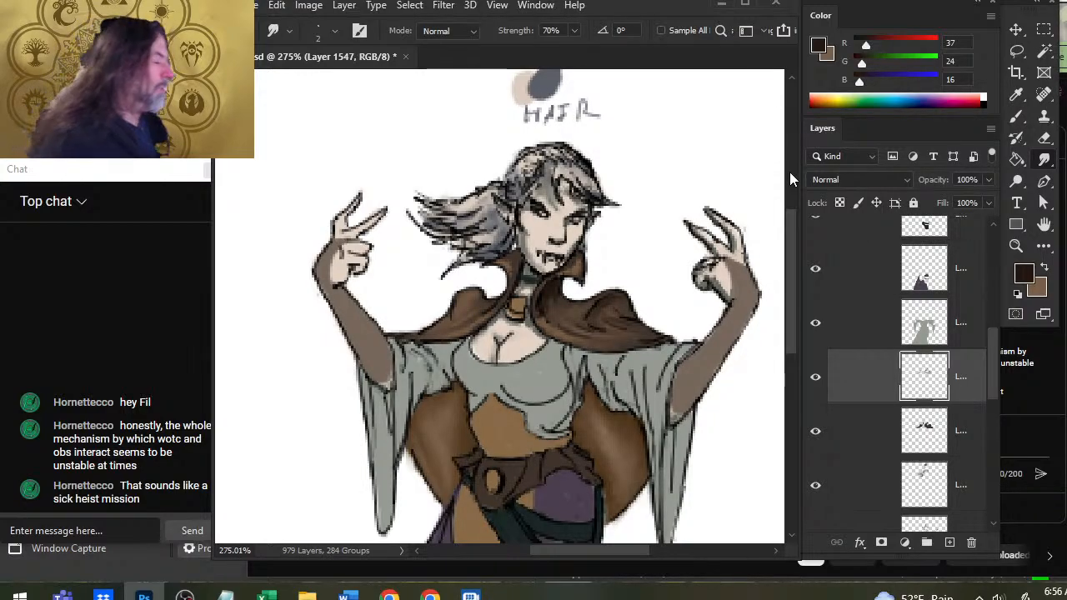
# Compare the cape with Layer 1547 hidden and shown, and add smudged highlights in R 123, G 95, B 71 to the cape's collar.
pyautogui.click(815, 379)
pyautogui.click(816, 385)
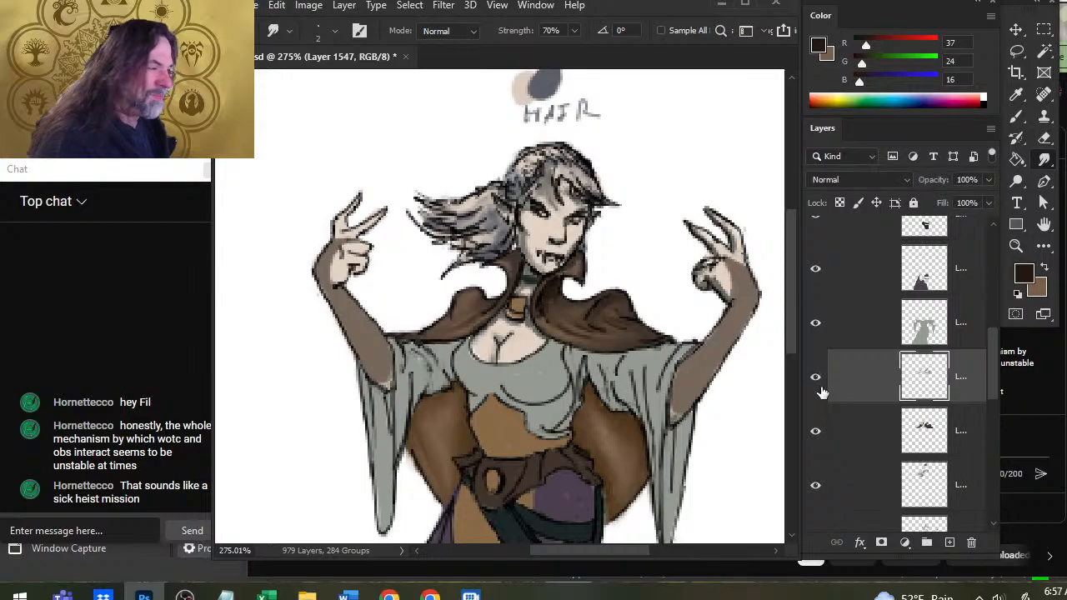
pyautogui.press('b')
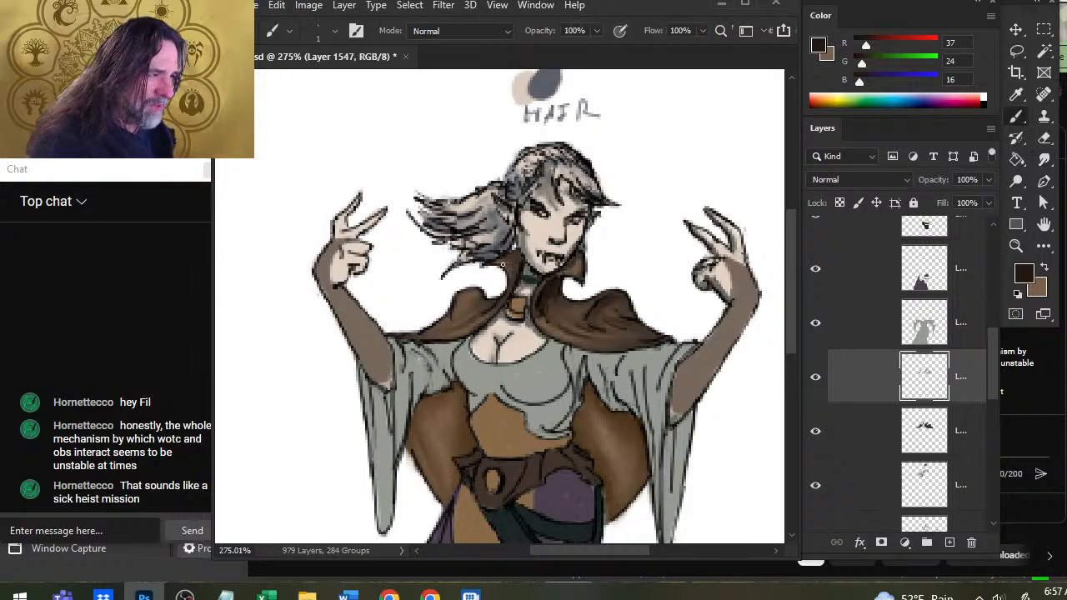
pyautogui.press('r')
pyautogui.press('b')
pyautogui.keyDown('alt'); pyautogui.click(511, 268); pyautogui.keyUp('alt')
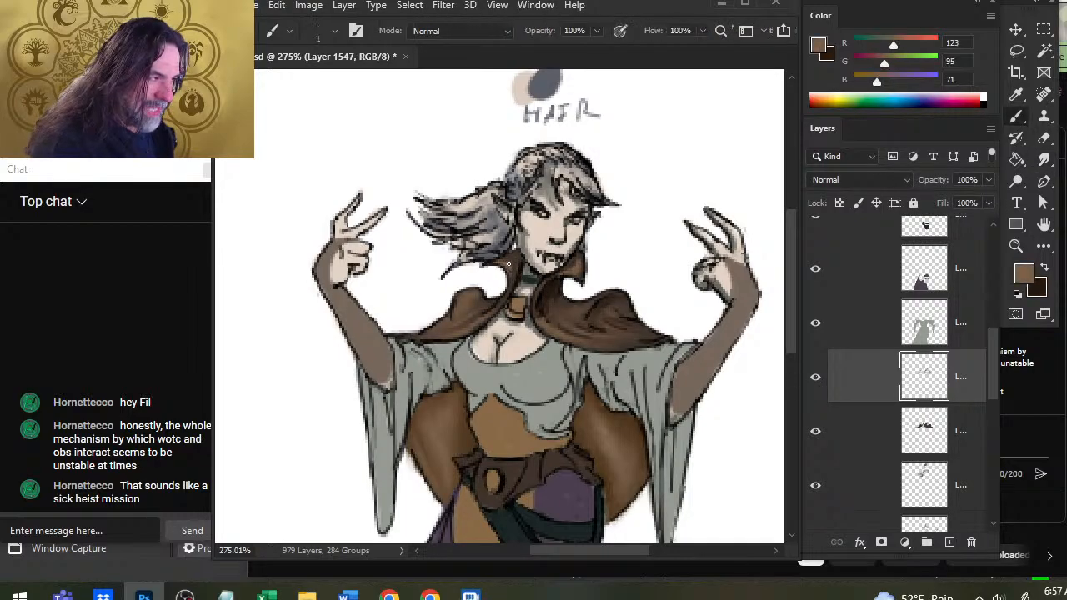
pyautogui.press('r')
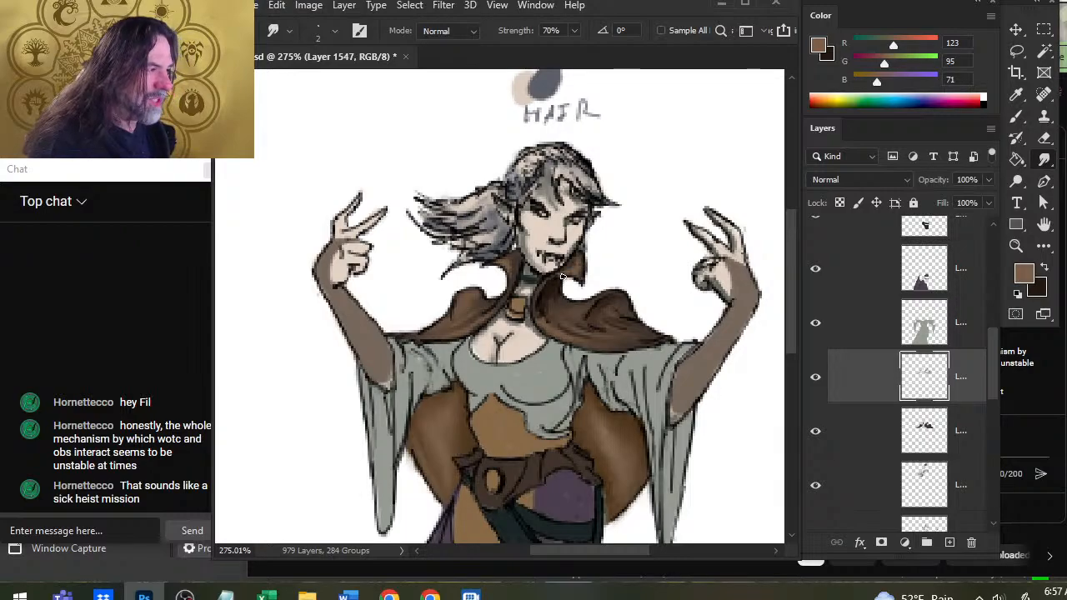
# Sample the brown R 113, G 87, B 67 at the collar's outer tip and smudge highlights of it into the collar beside the chin.
pyautogui.press('b')
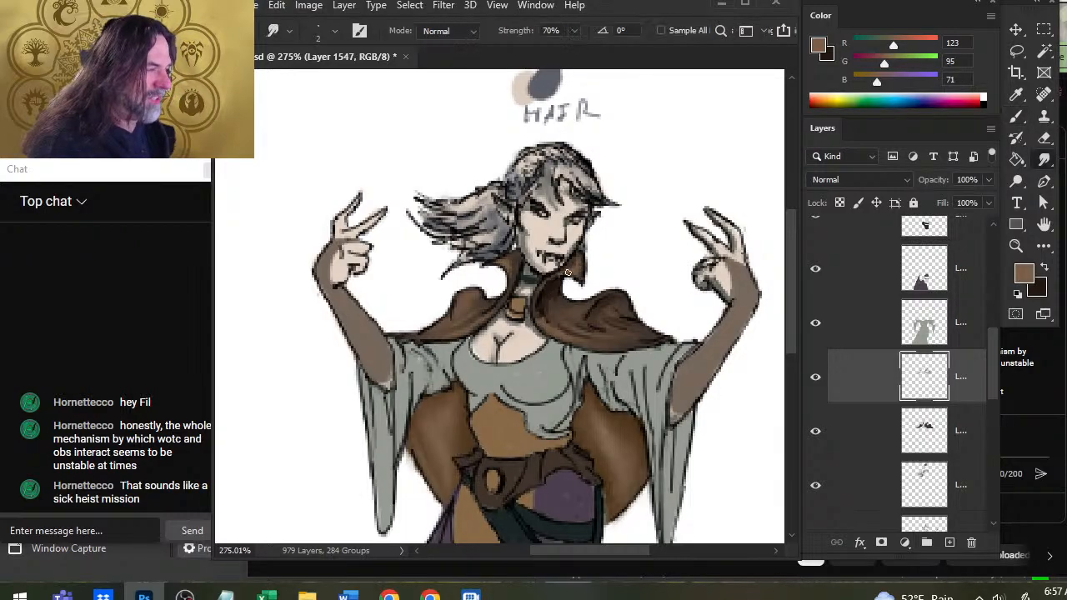
pyautogui.press('alt')
pyautogui.keyDown('alt'); pyautogui.click(575, 275); pyautogui.keyUp('alt')
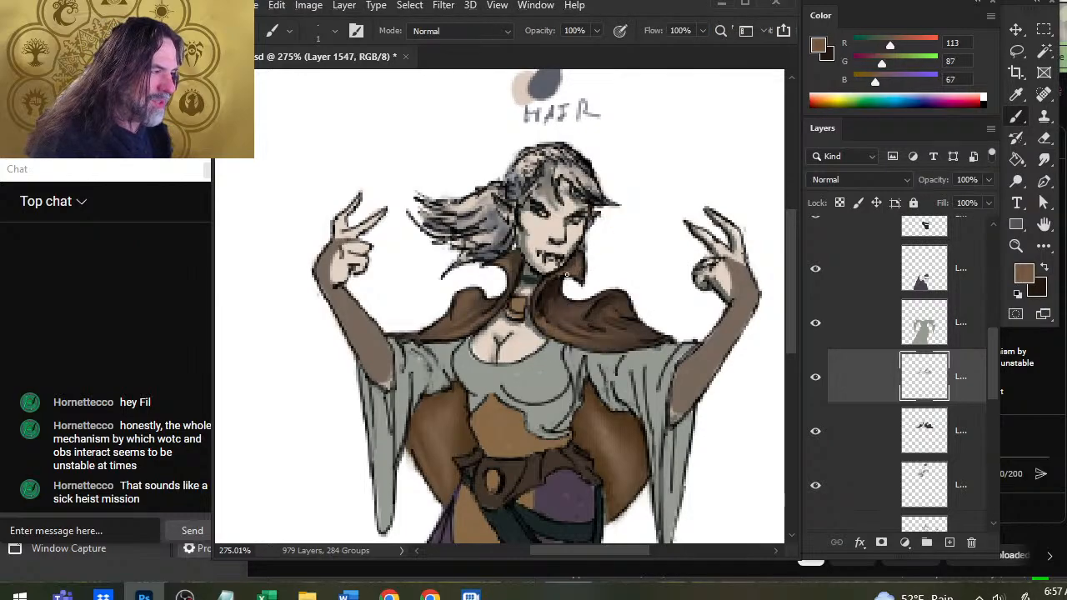
pyautogui.press('r')
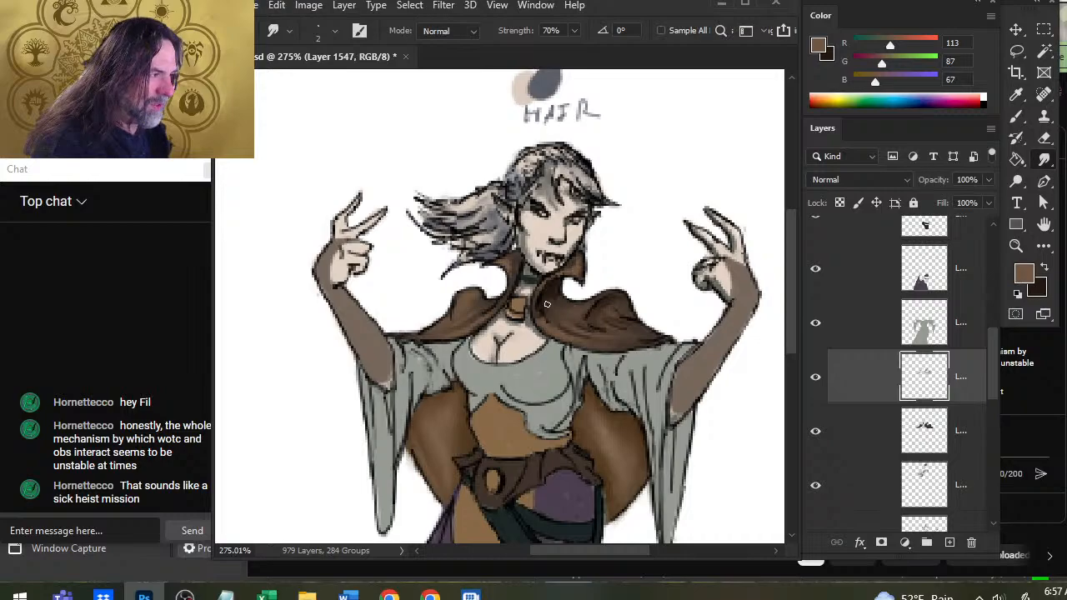
# Shade the raised fold on the cape's left shoulder with R 37, G 24, B 16 shadows and R 113, G 87, B 67 highlights, smudging both.
pyautogui.press('b')
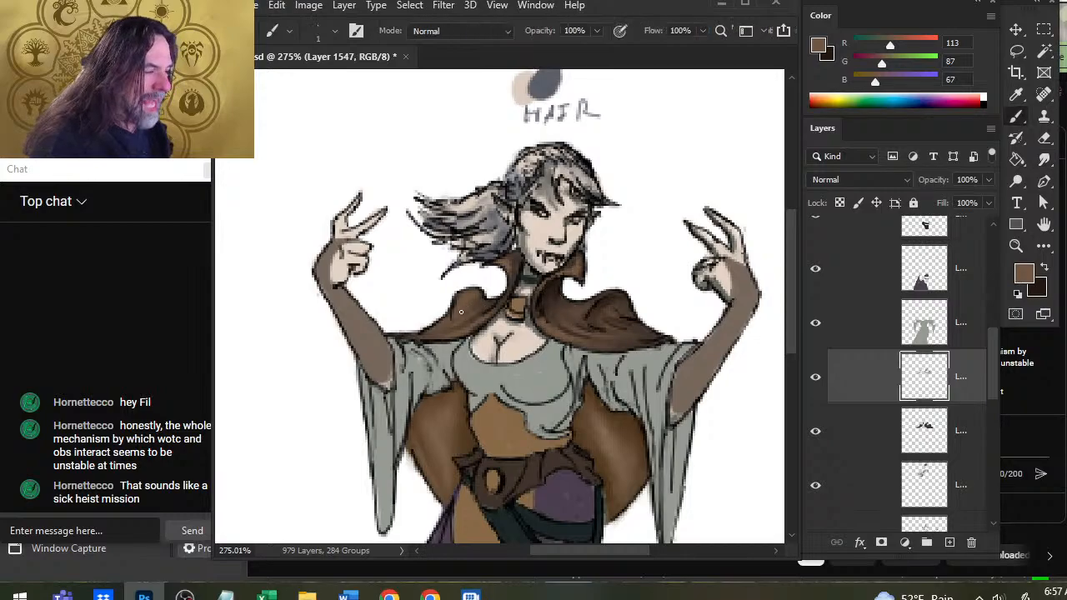
pyautogui.keyDown('alt'); pyautogui.click(448, 315); pyautogui.keyUp('alt')
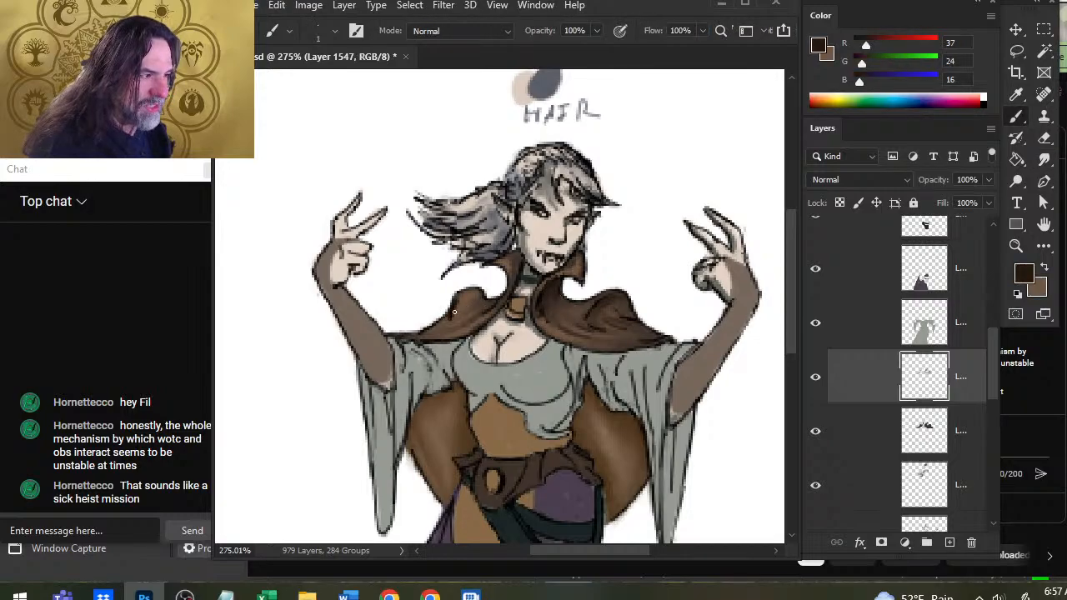
pyautogui.press('r')
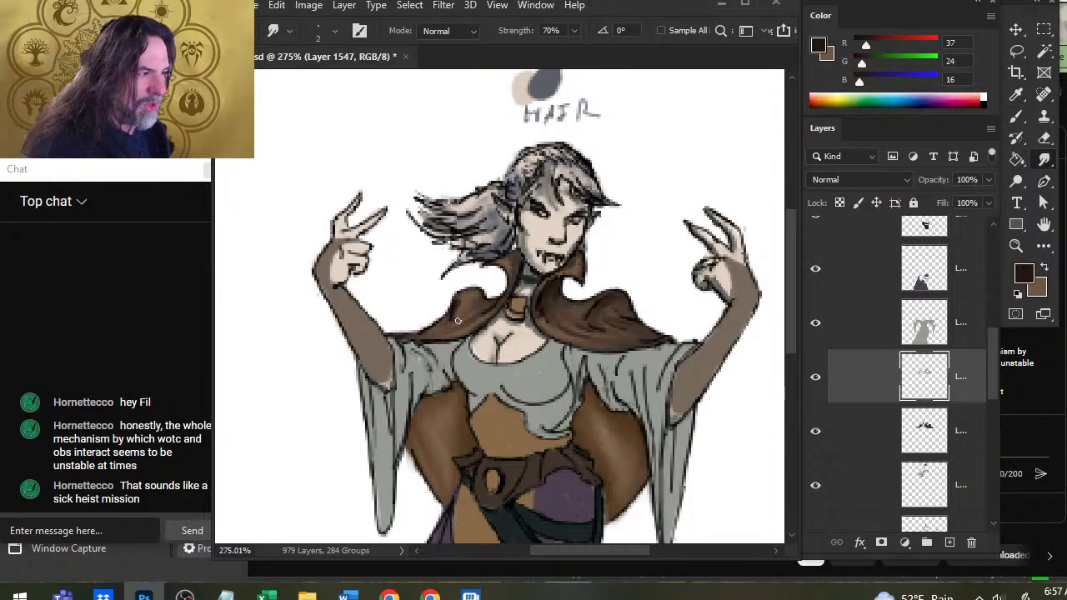
pyautogui.press('b')
pyautogui.press('r')
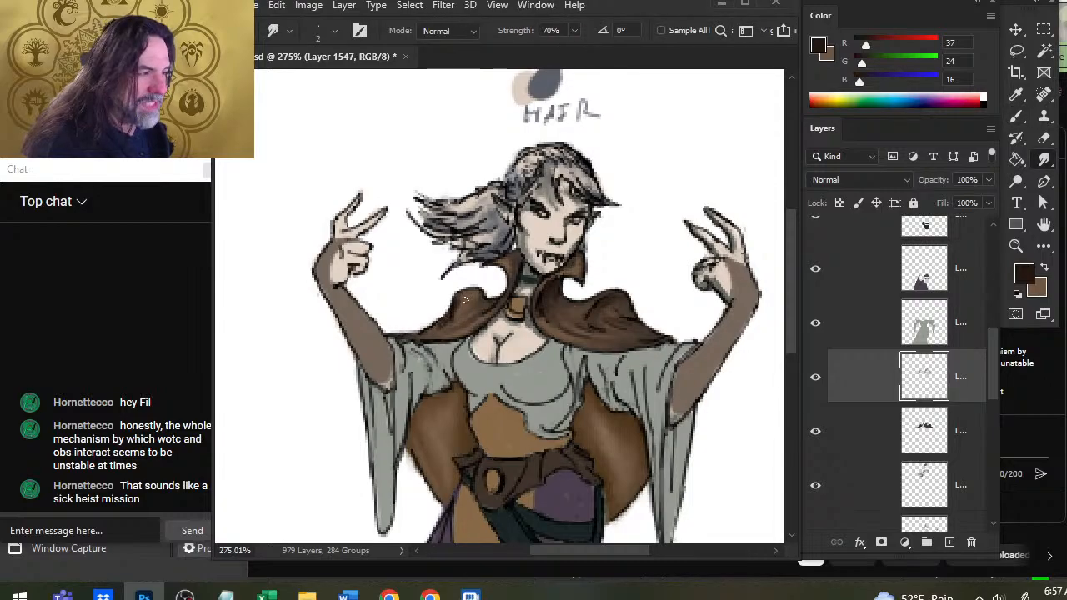
pyautogui.press('b')
pyautogui.press('r')
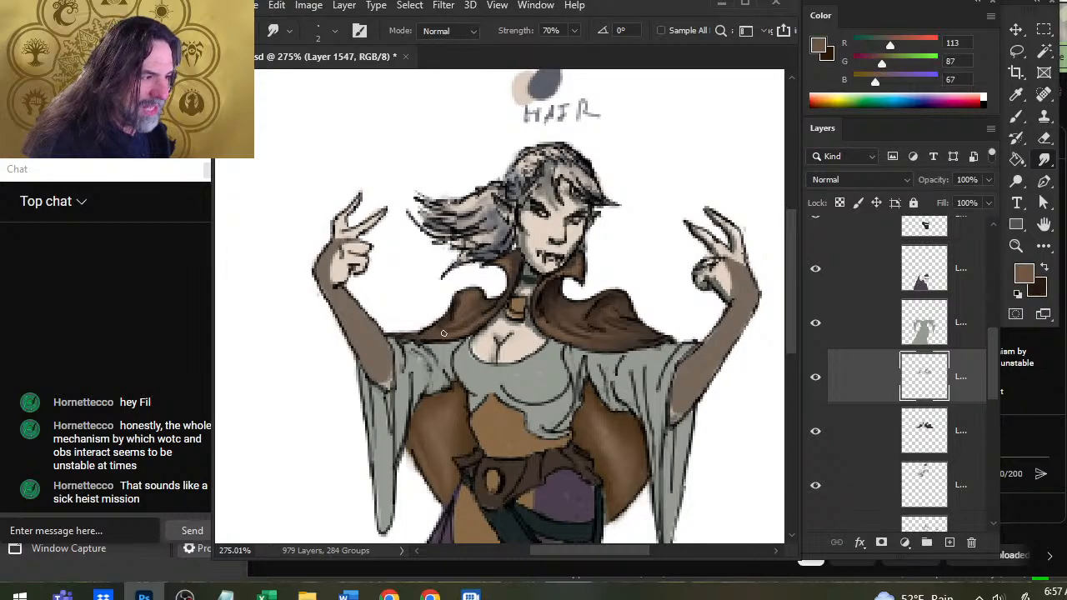
# Paint R 37, G 24, B 16 shadows along the lower hem of the cape's left shoulder and smudge them smooth.
pyautogui.press('b')
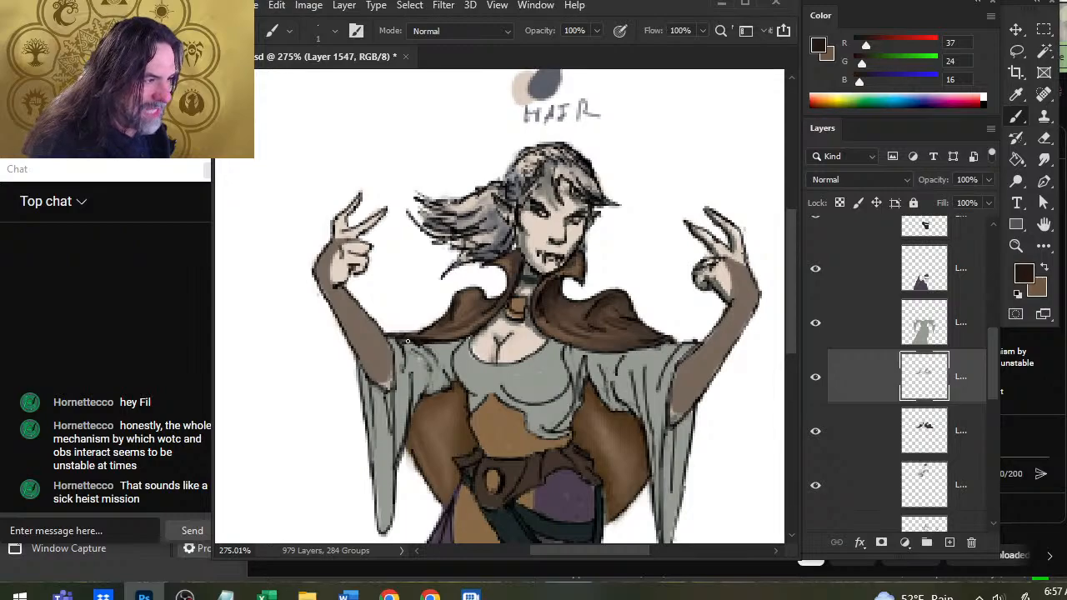
pyautogui.press('r')
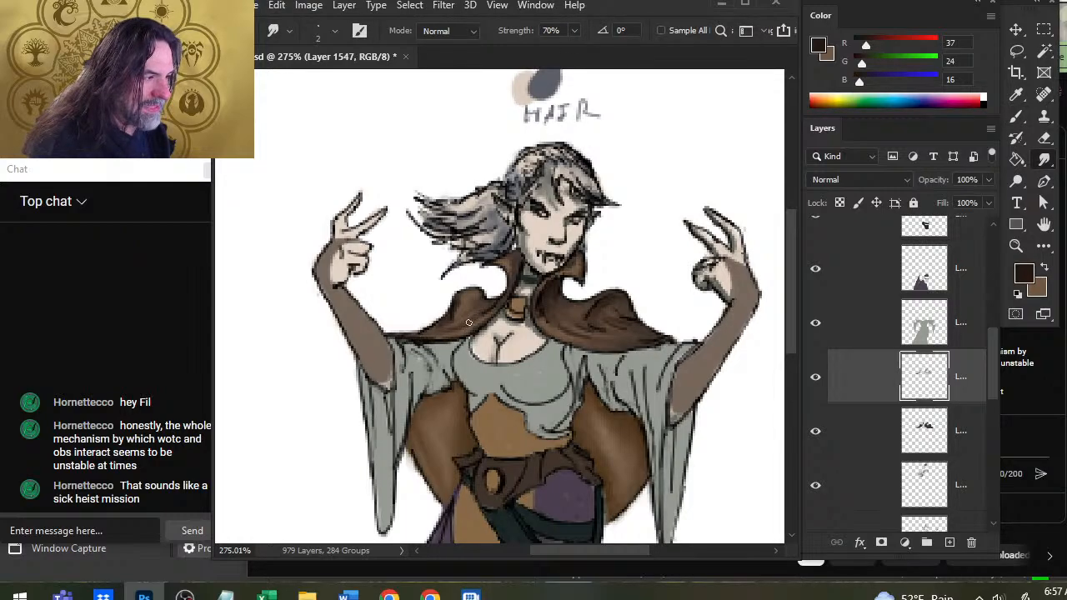
pyautogui.press('b')
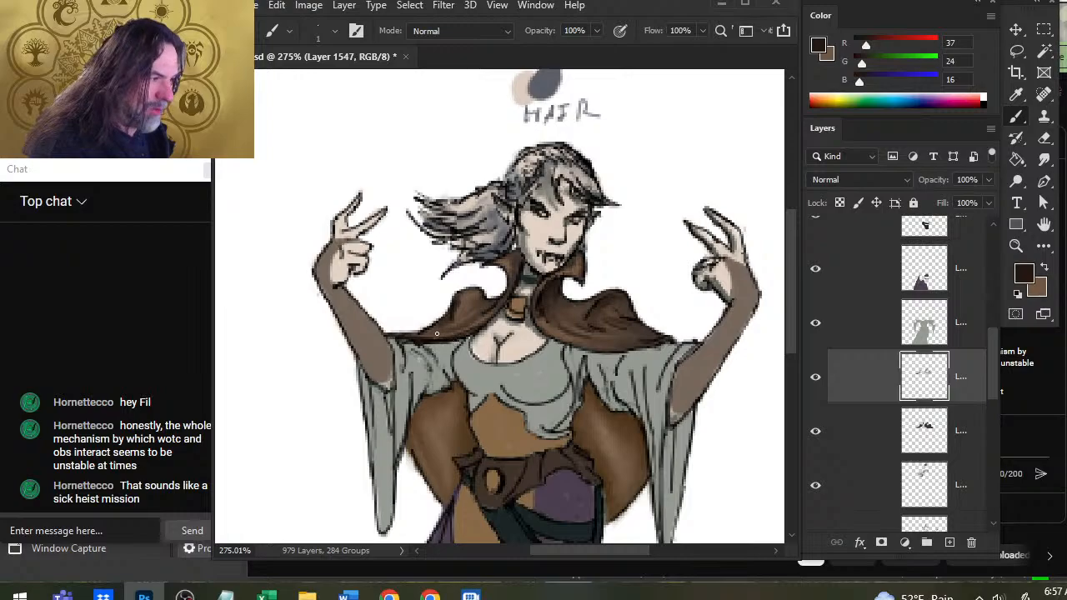
pyautogui.press('r')
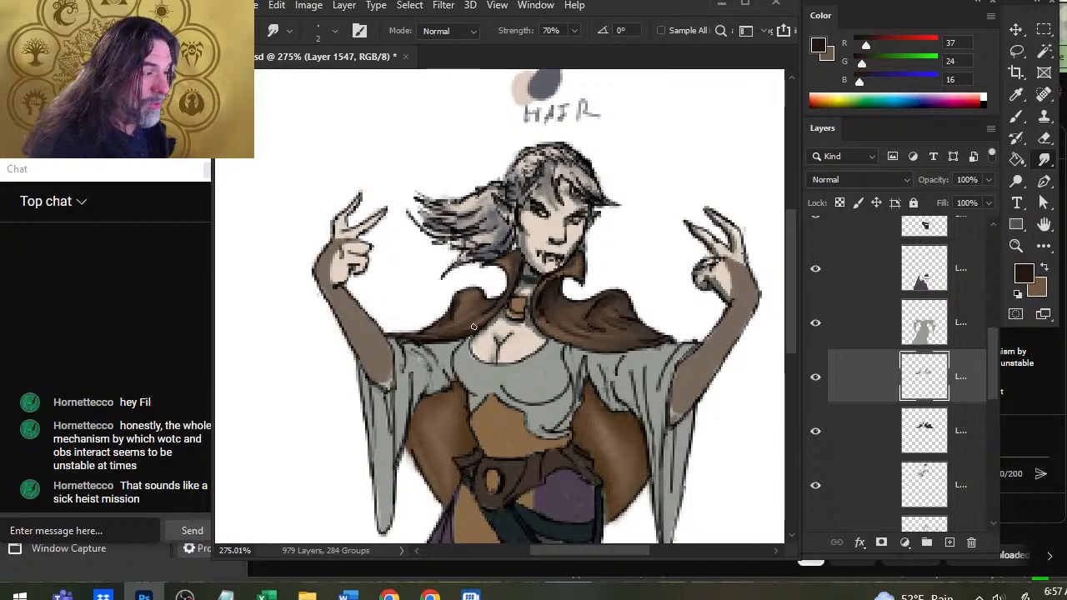
# Blend alternating light and dark brown strokes into the cape's left shoulder where it meets the chest.
pyautogui.press('b')
pyautogui.press('x')
pyautogui.press('r')
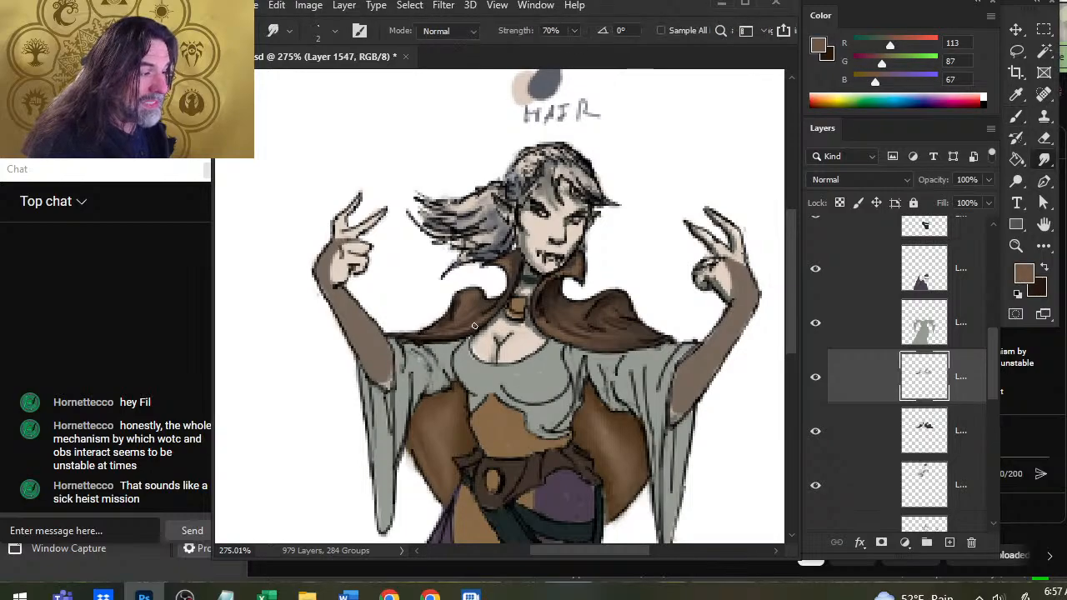
pyautogui.press('x')
pyautogui.press('b')
pyautogui.press('r')
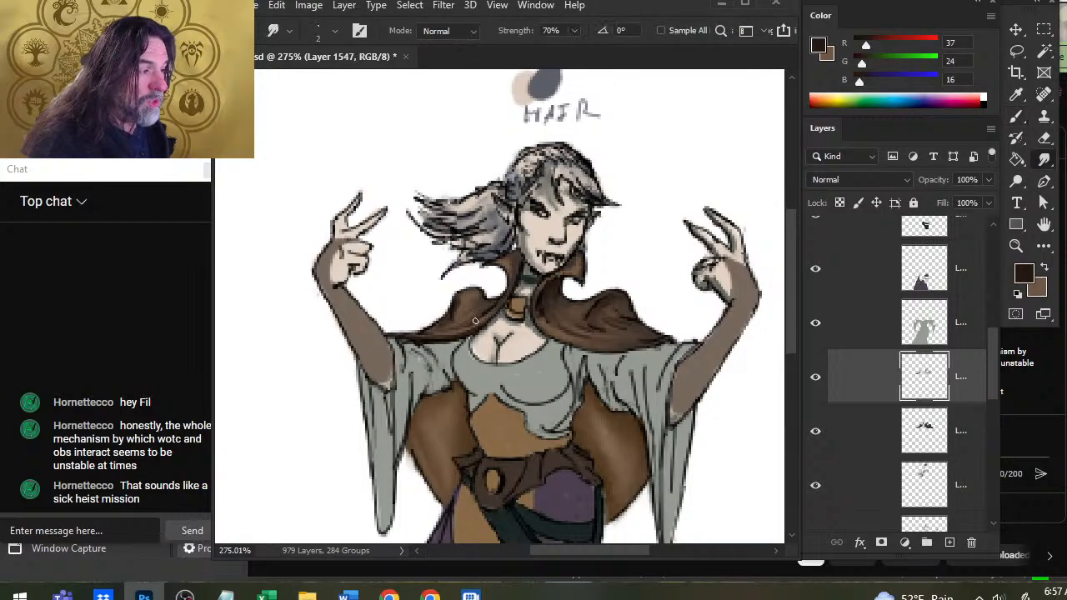
# Add smudged dark brown shadows and R 113, G 87, B 67 highlights to the right half of the cape below the collar.
pyautogui.press('b')
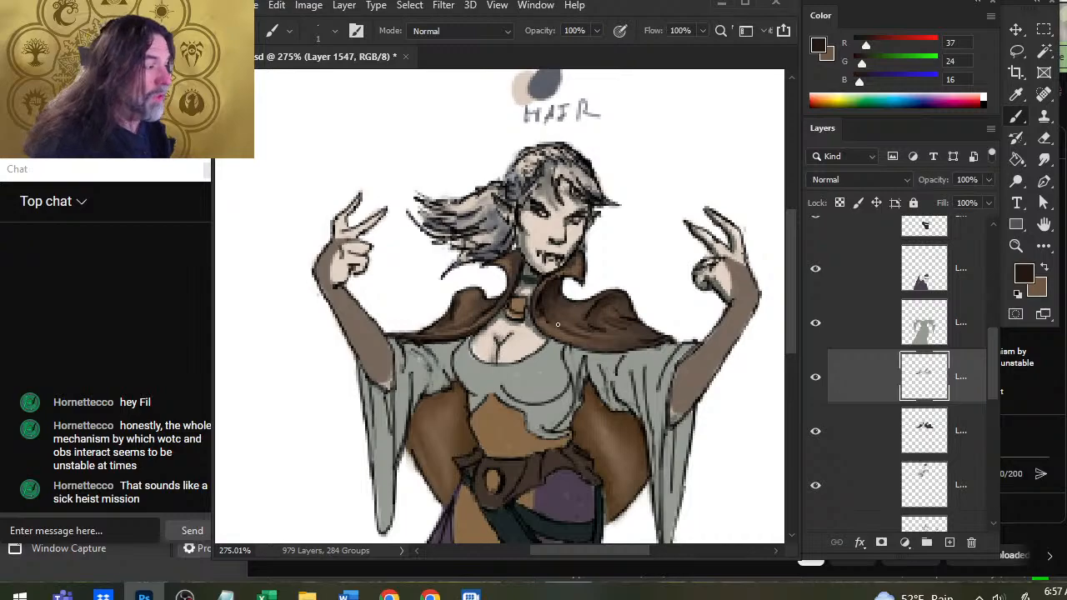
pyautogui.press('r')
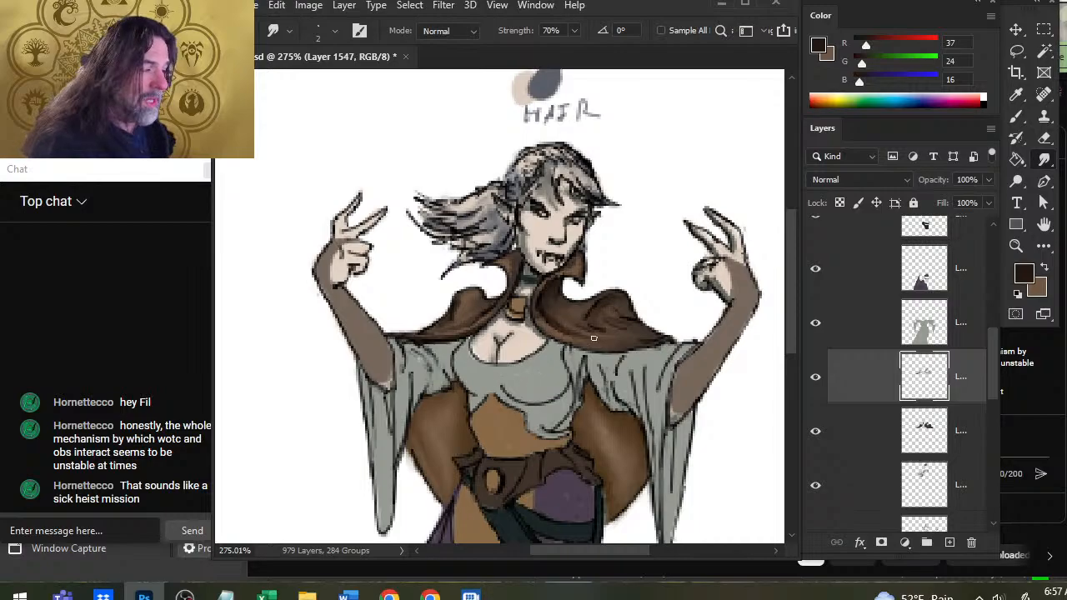
pyautogui.press('b')
pyautogui.keyDown('alt'); pyautogui.click(553, 315); pyautogui.keyUp('alt')
pyautogui.press('r')
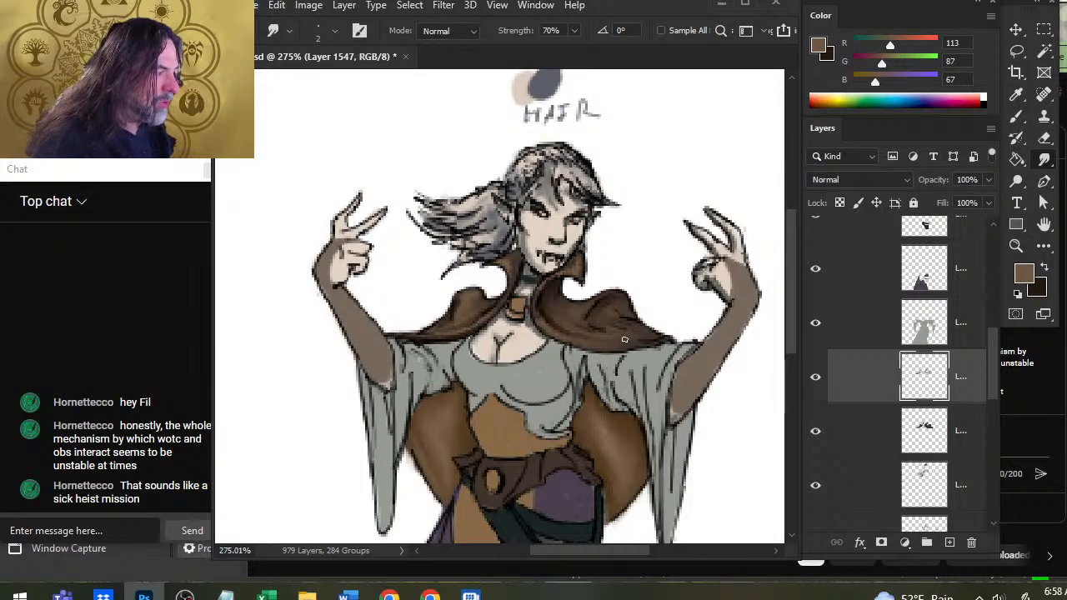
# Paint R 37, G 24, B 16 shadow strokes beneath the cape's right shoulder fold and smudge them into the lighter brown.
pyautogui.press('b')
pyautogui.press('x')
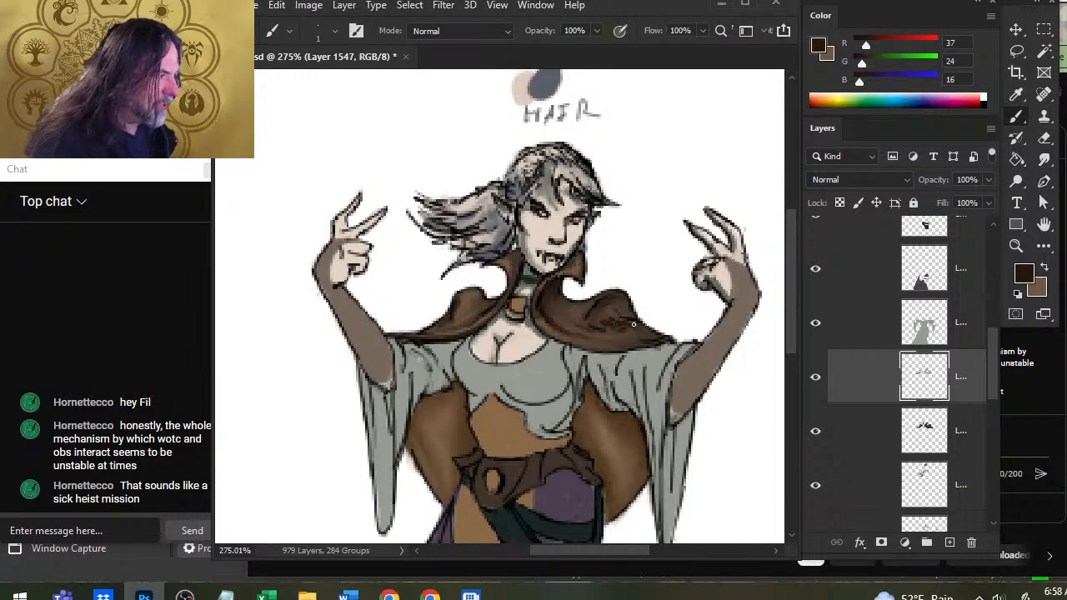
pyautogui.press('r')
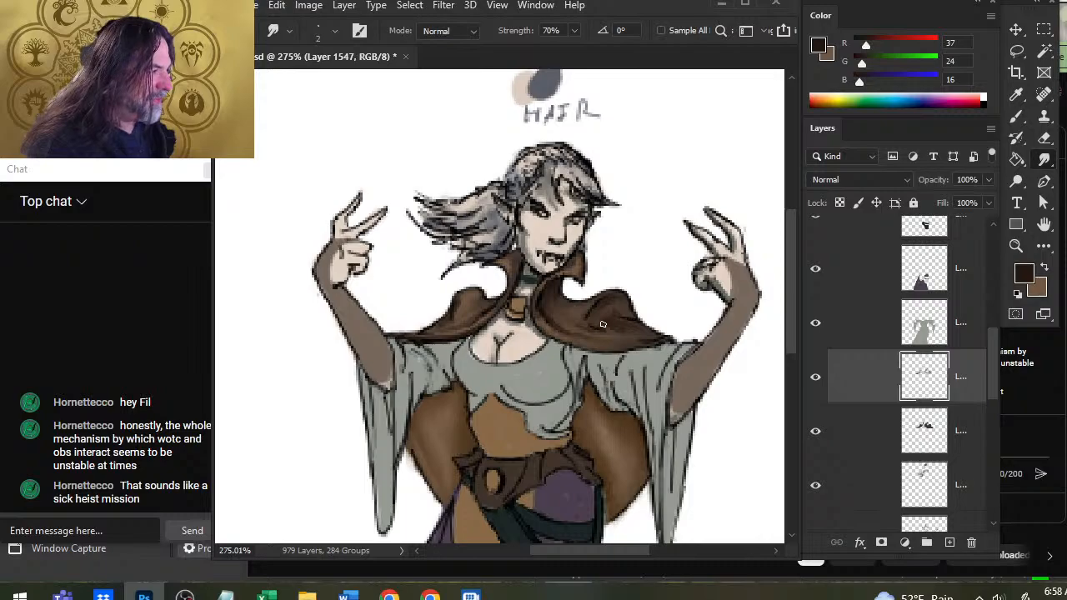
pyautogui.press('x')
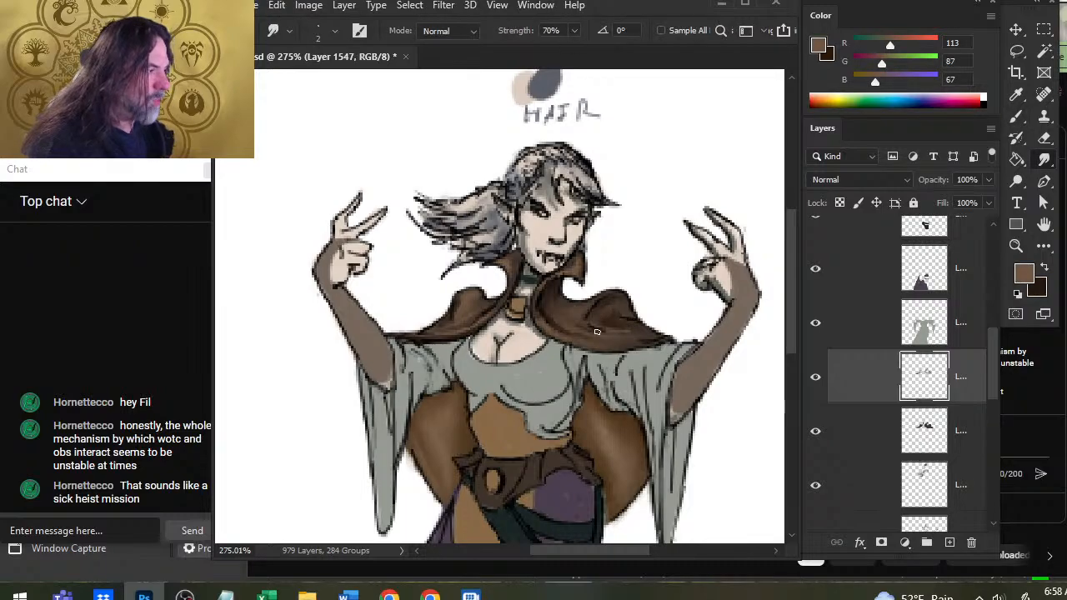
pyautogui.press('x')
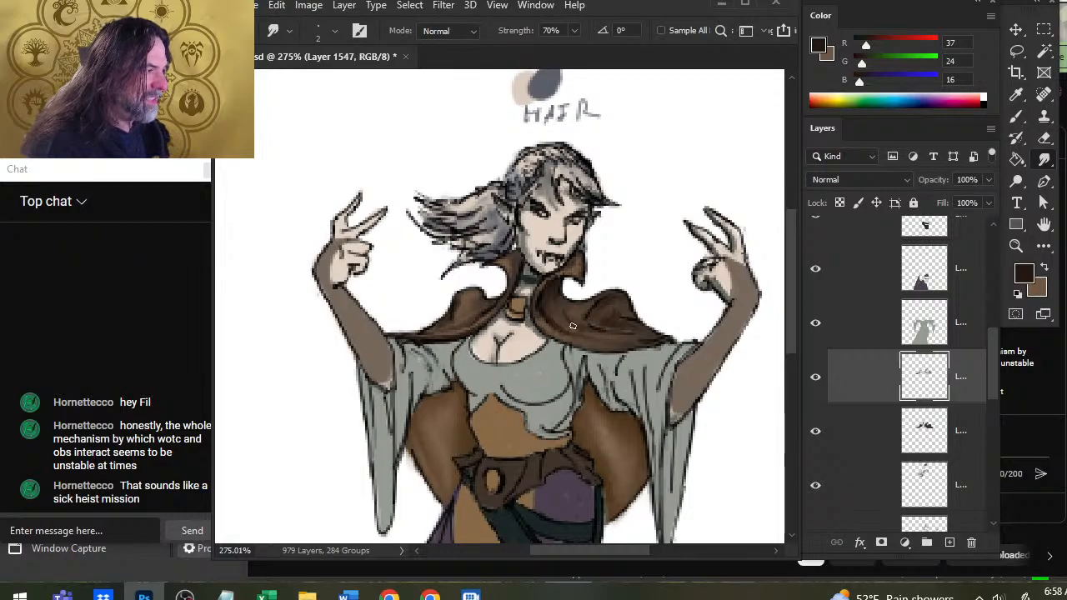
pyautogui.keyDown('alt'); pyautogui.click(621, 333); pyautogui.keyUp('alt')
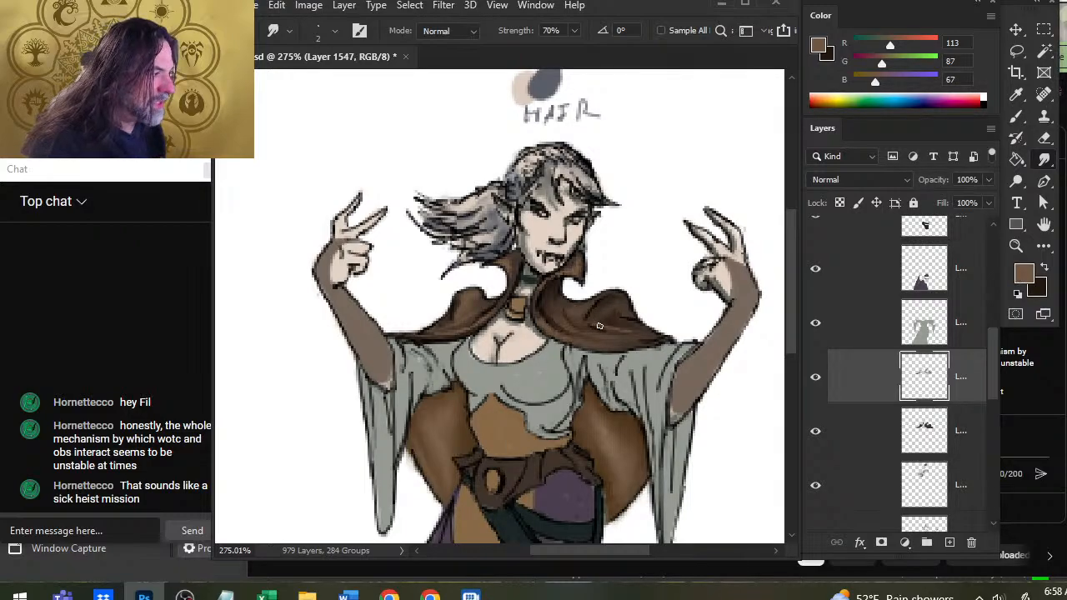
# Darken the raised peak of the cape's right shoulder with R 37, G 24, B 16 and smudge the strokes.
pyautogui.press('b')
pyautogui.press('x')
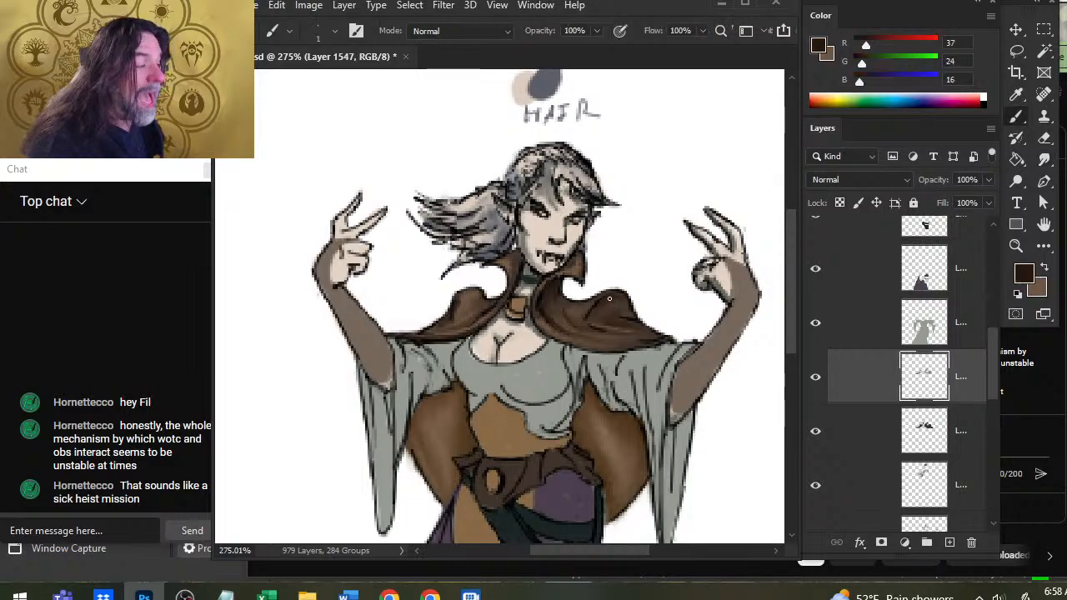
pyautogui.press('r')
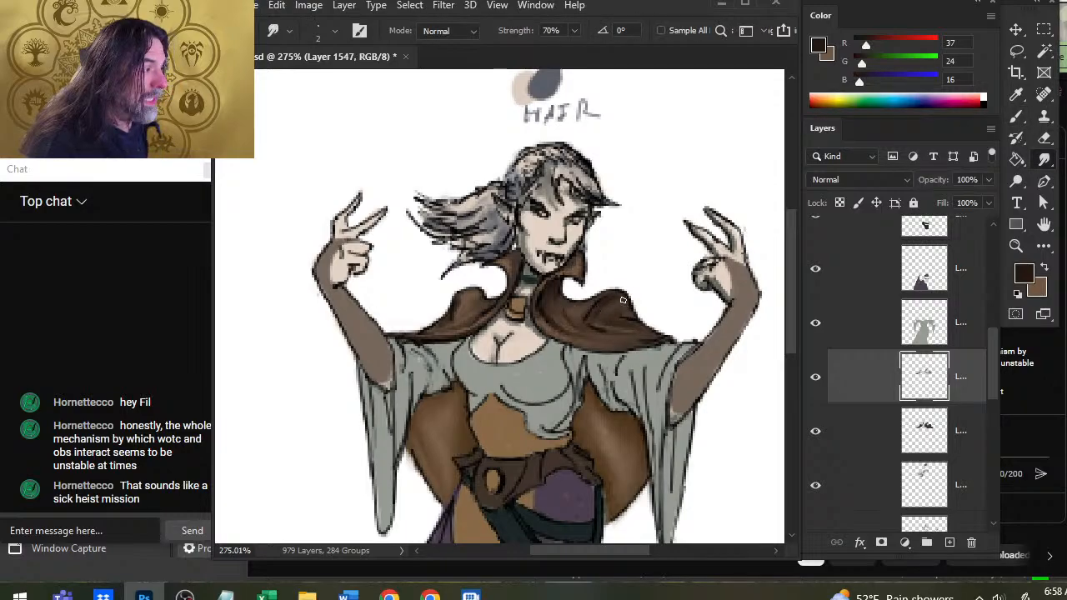
# Brush R 113, G 87, B 67 highlights onto the cape's left shoulder fold and smudge them down toward the hem.
pyautogui.press('x')
pyautogui.press('b')
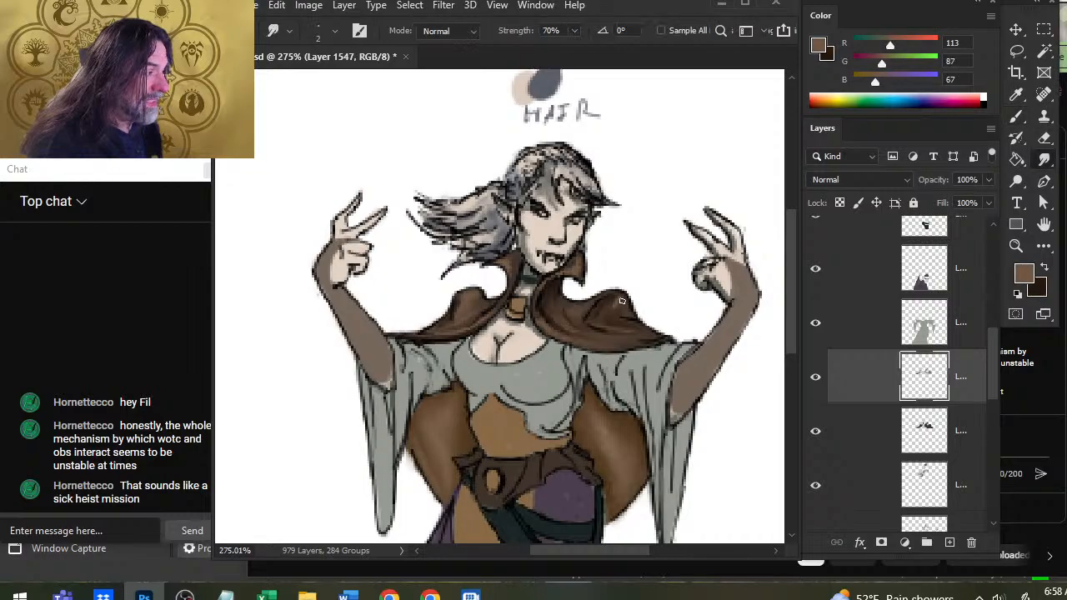
pyautogui.press('r')
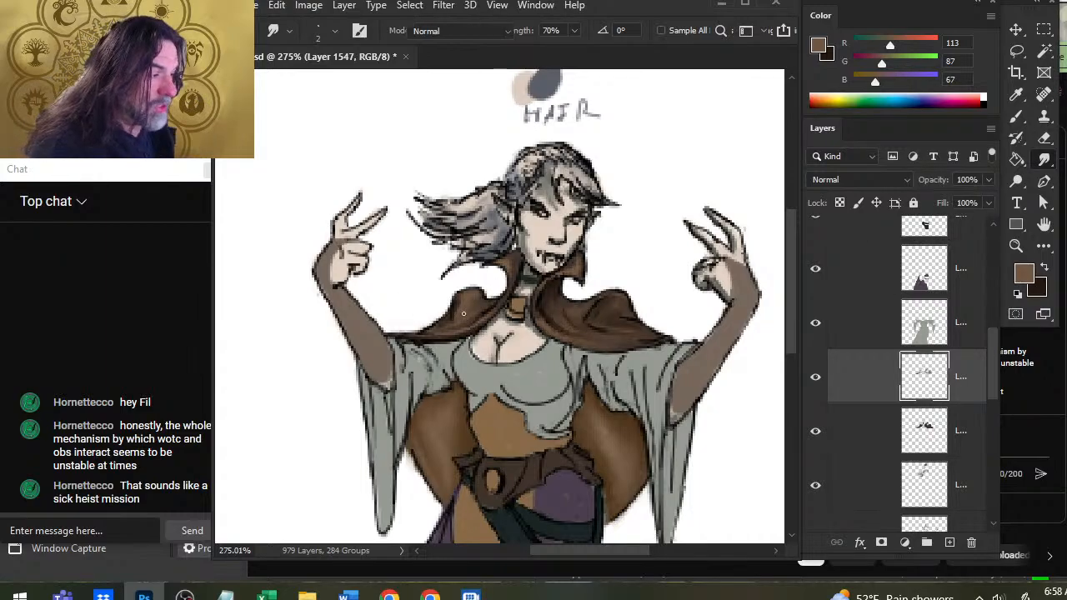
pyautogui.press('x')
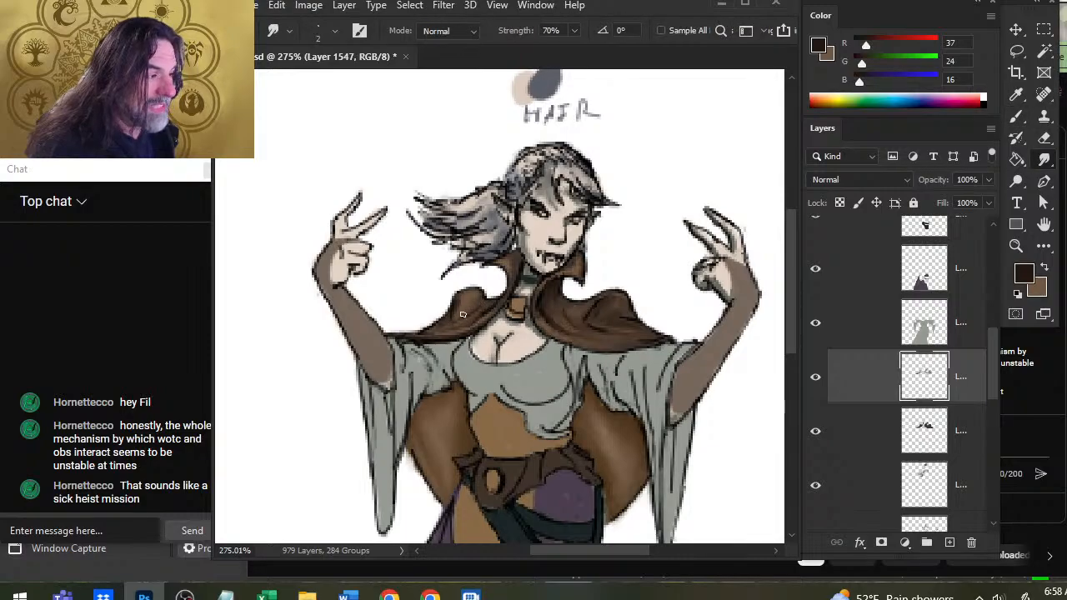
pyautogui.press('x')
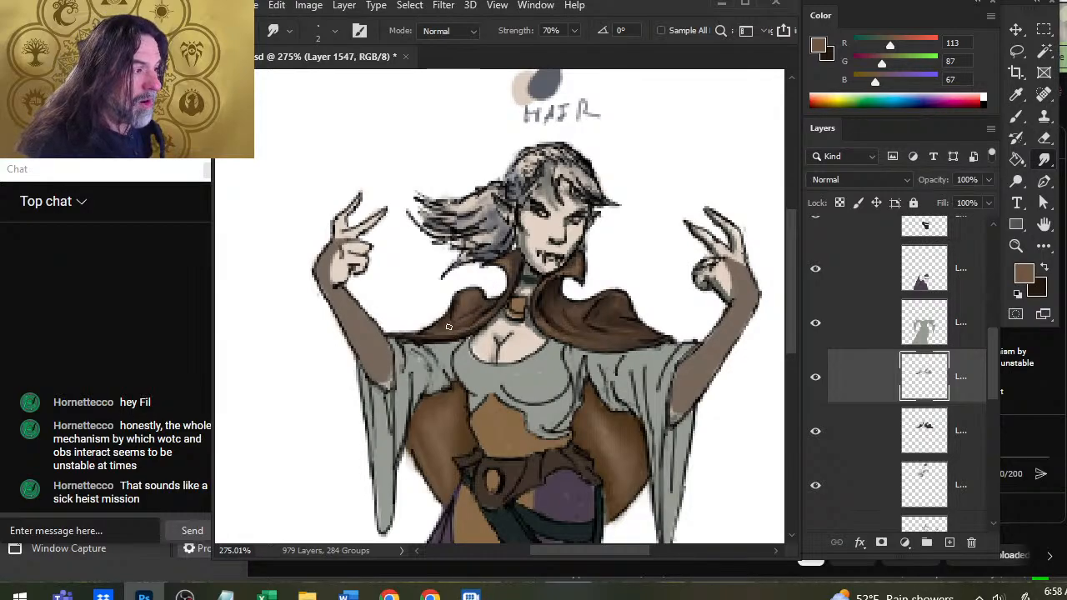
# Deepen the cape's left shoulder fold up to the collar with smudged R 37, G 24, B 16 shadows.
pyautogui.press('x')
pyautogui.press('b')
pyautogui.press('x')
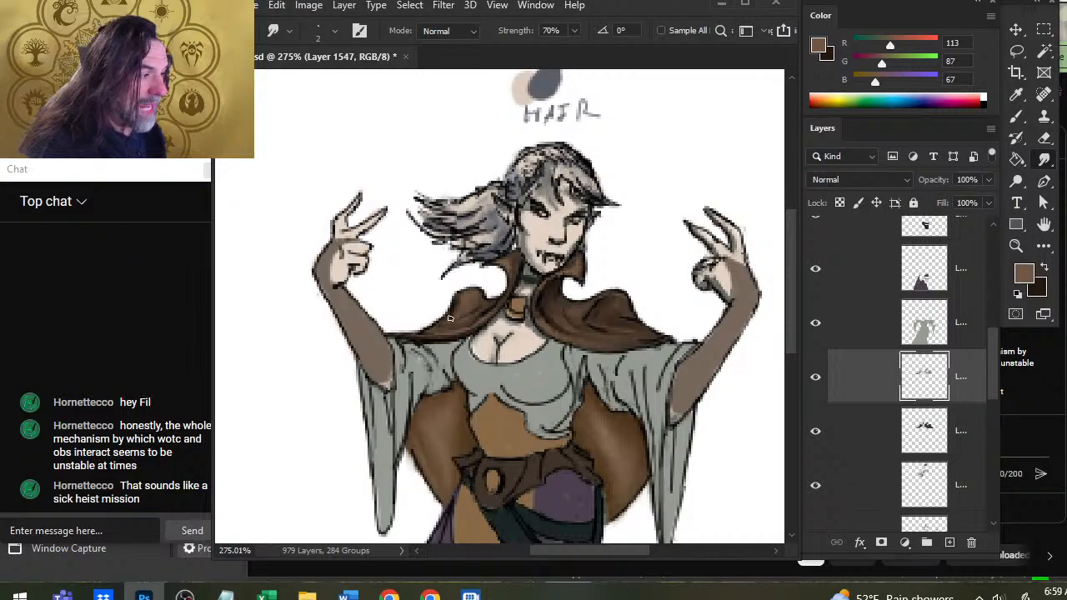
pyautogui.keyDown('alt'); pyautogui.click(454, 320); pyautogui.keyUp('alt')
pyautogui.press('r')
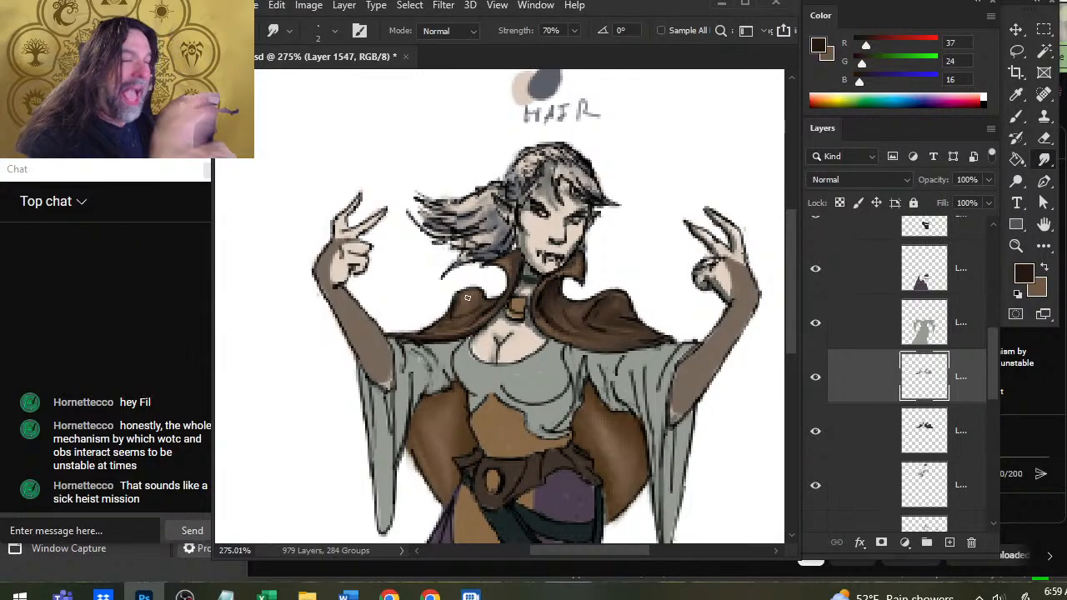
pyautogui.press('b')
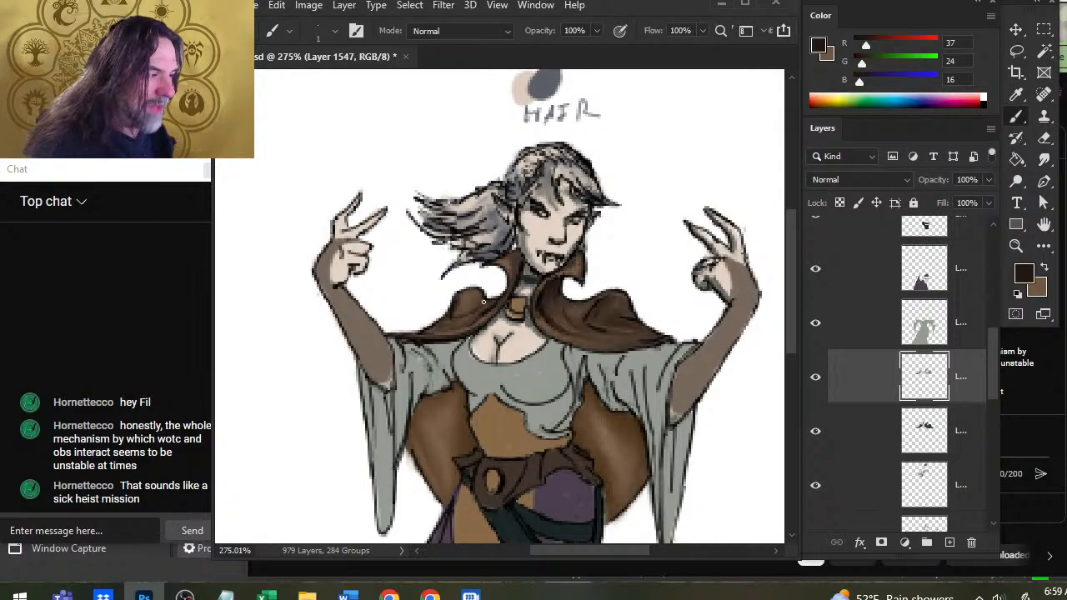
pyautogui.press('r')
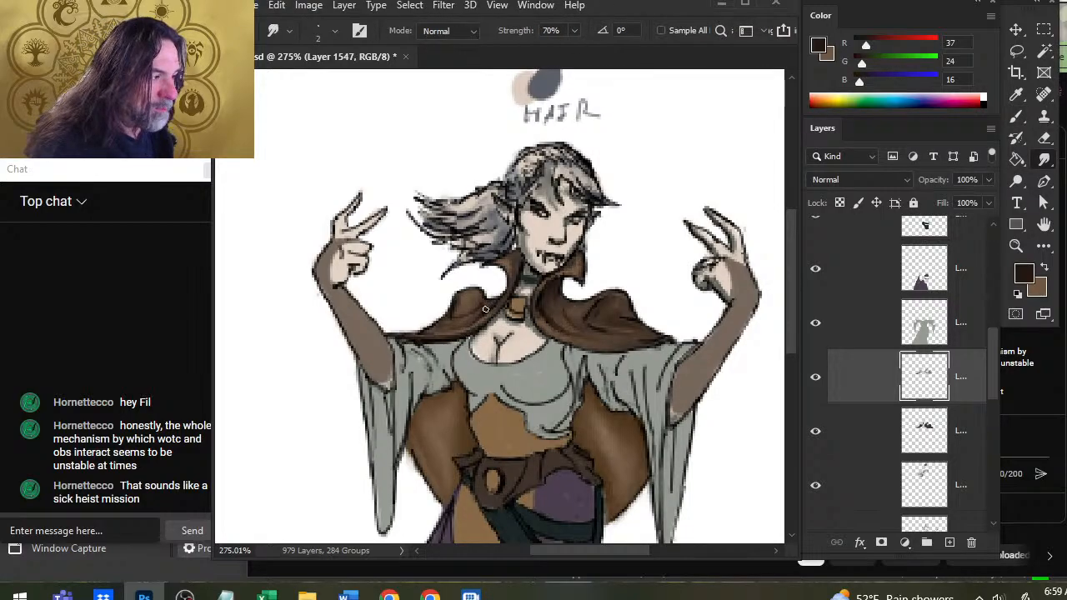
# Refine the folds on the right half of the cape beside the collar with dark strokes and R 113, G 87, B 67 highlights, smudging them together.
pyautogui.press('b')
pyautogui.moveTo(587, 325); pyautogui.dragTo(566, 312)
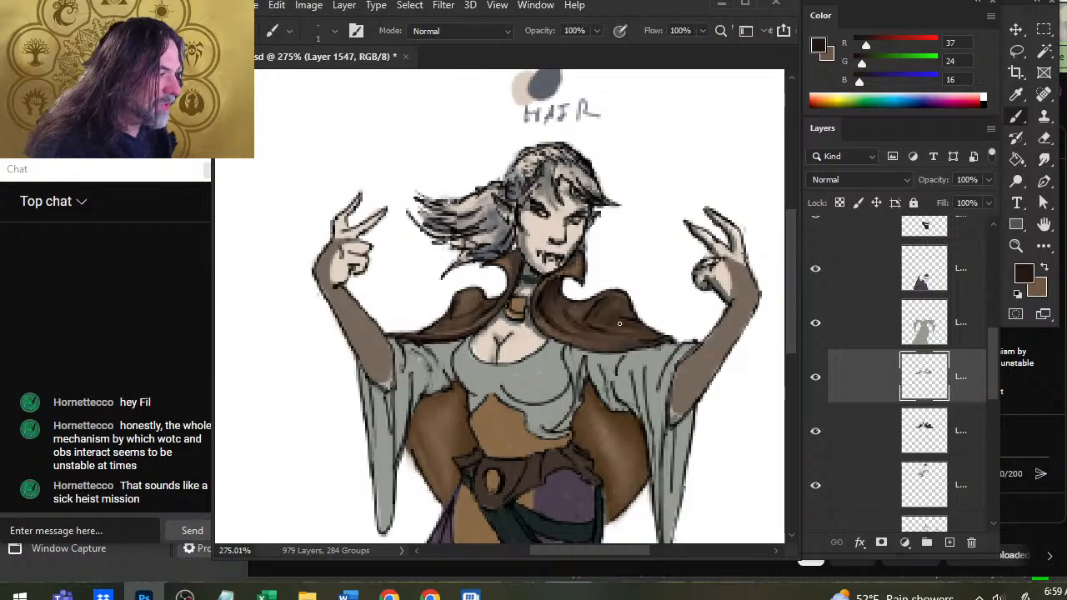
pyautogui.press('r')
pyautogui.keyDown('alt'); pyautogui.click(575, 320); pyautogui.keyUp('alt')
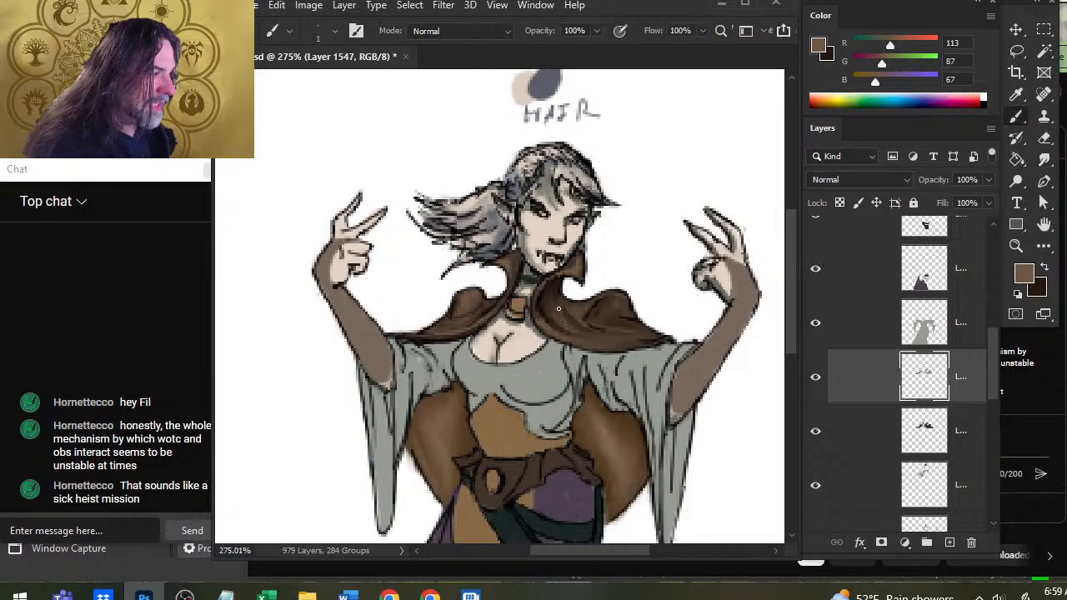
pyautogui.press('x')
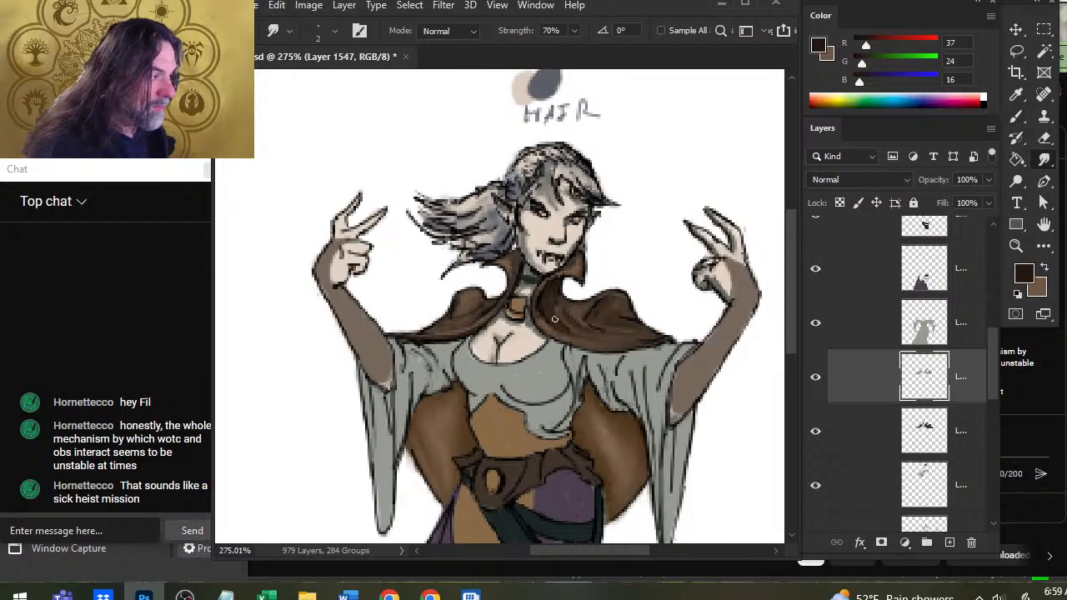
# Brush R 113, G 87, B 67 highlights and R 37, G 24, B 16 strokes onto the cape's right shoulder fold, then smudge them.
pyautogui.press('x')
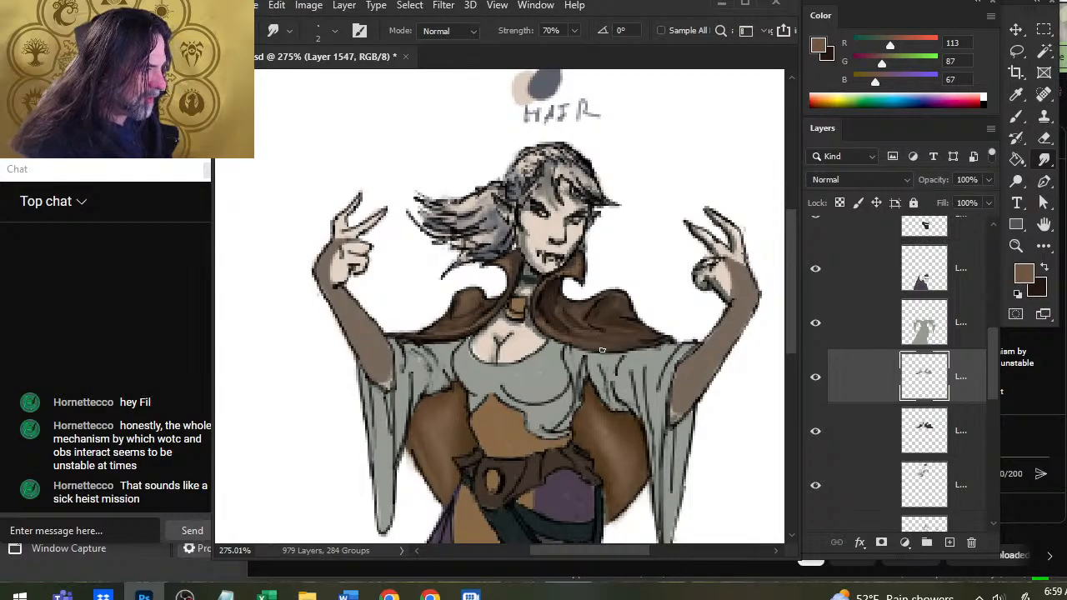
pyautogui.press('b')
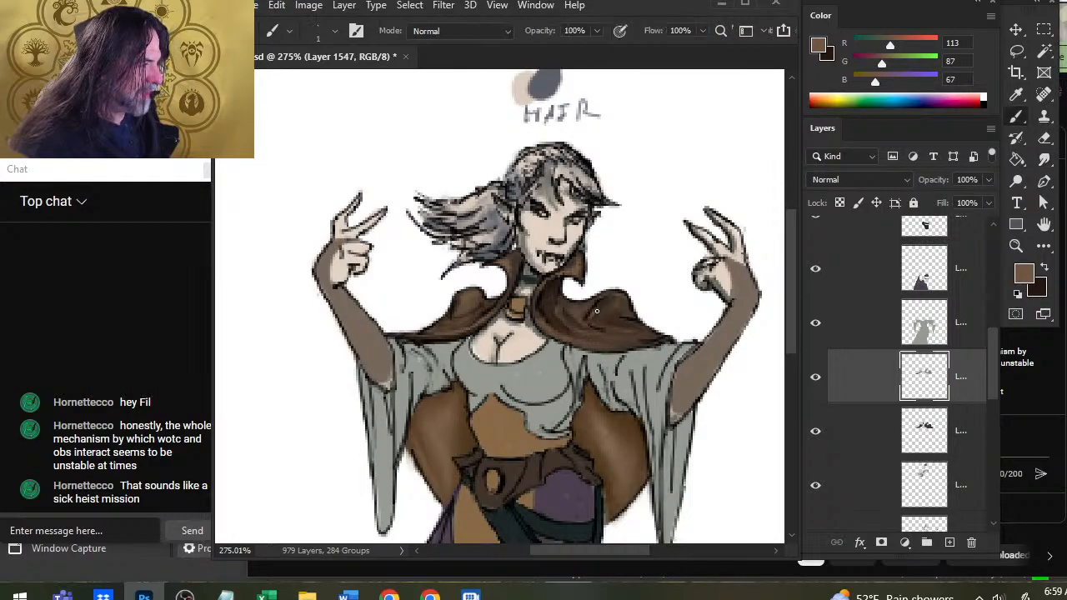
pyautogui.press('x')
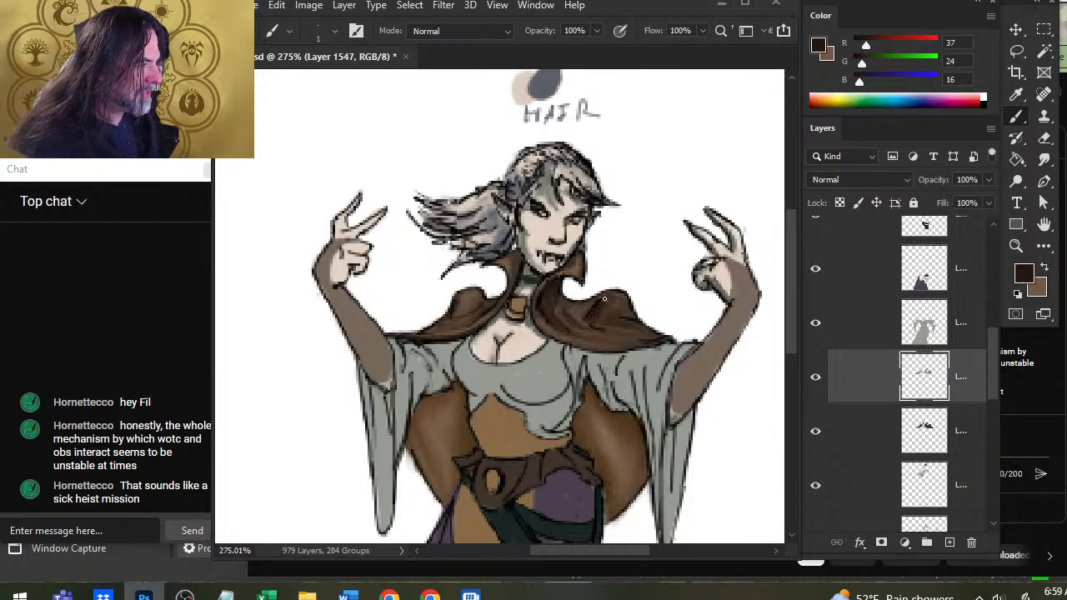
pyautogui.press('r')
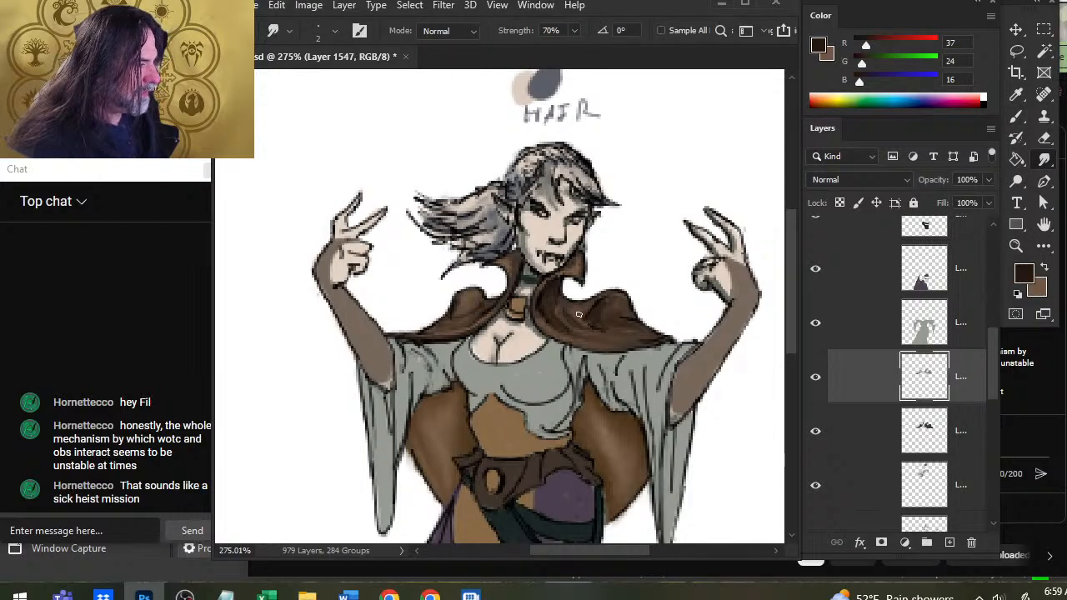
# Darken the right shoulder peak with R 37, G 24, B 16 and smudge R 113, G 87, B 67 highlights along the lower fold.
pyautogui.press('x')
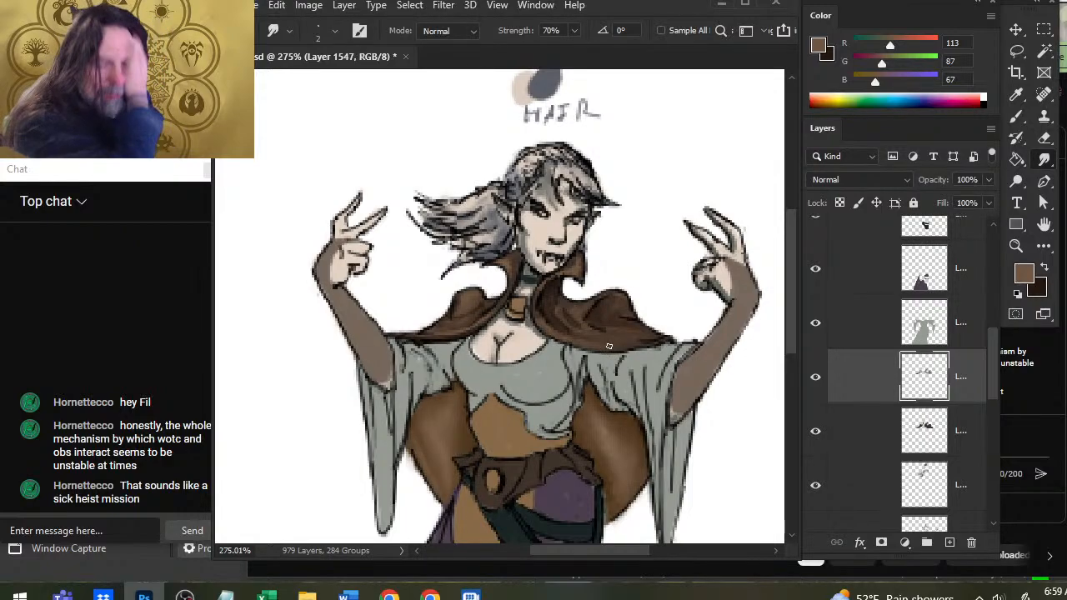
pyautogui.press('b')
pyautogui.press('x')
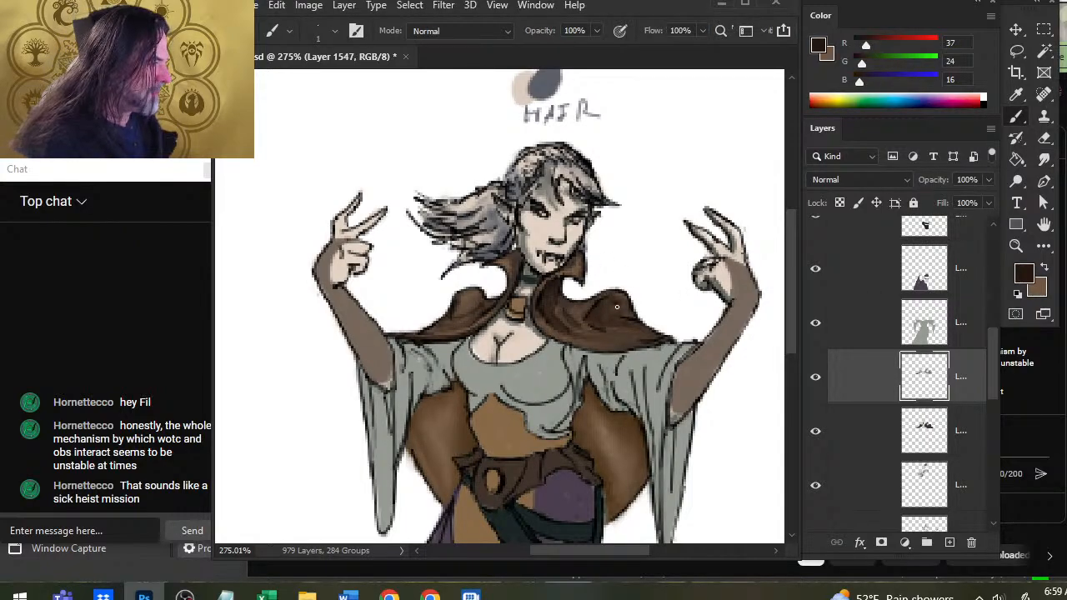
pyautogui.press('x')
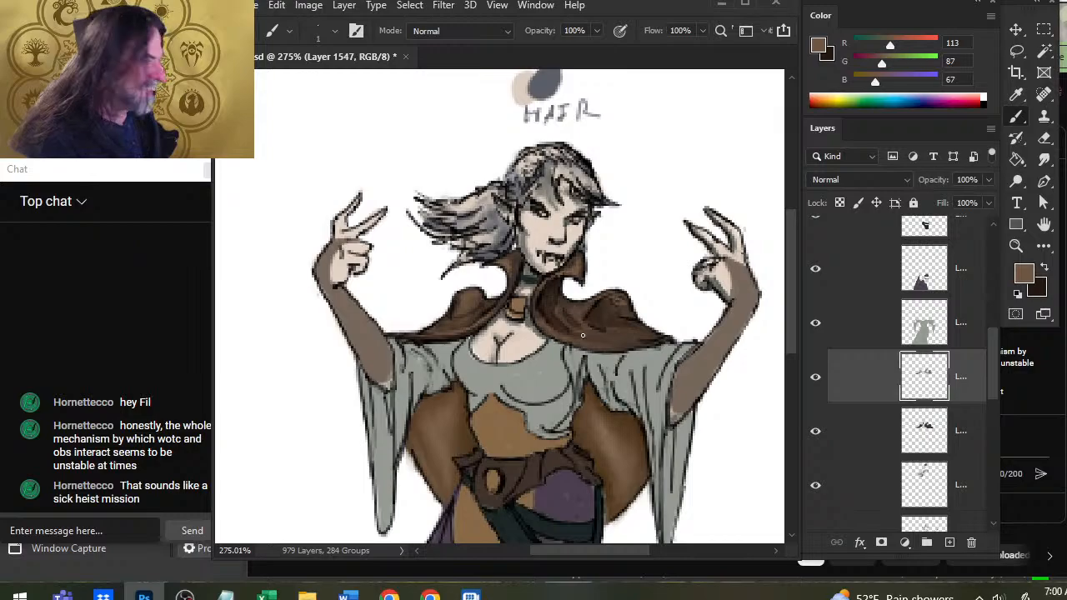
pyautogui.press('r')
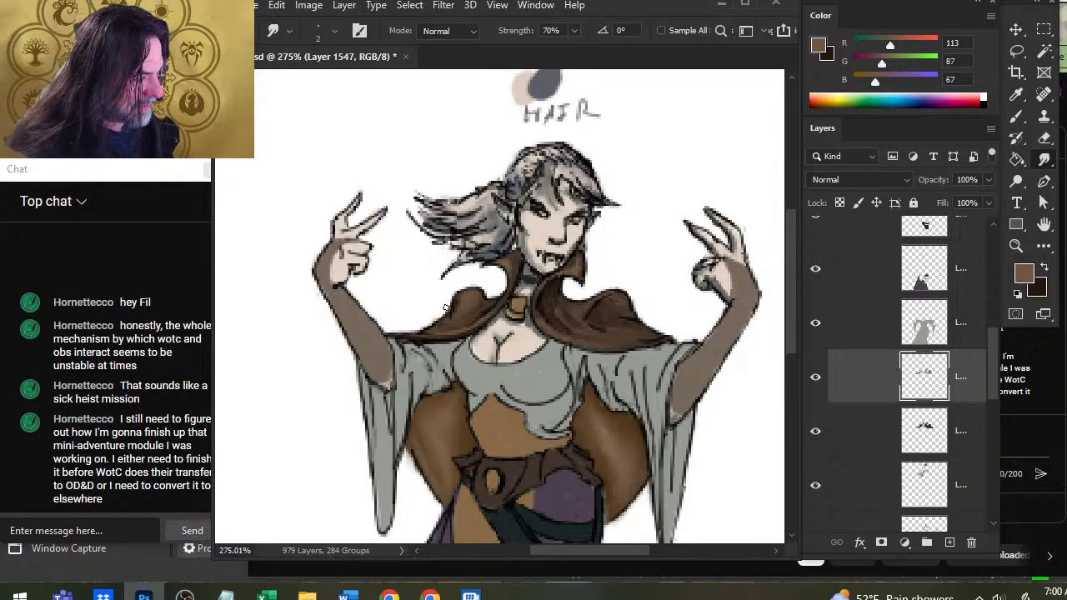
# Clean up the paint around the cape's edges with the eraser reduced to size 6.
pyautogui.press('e')
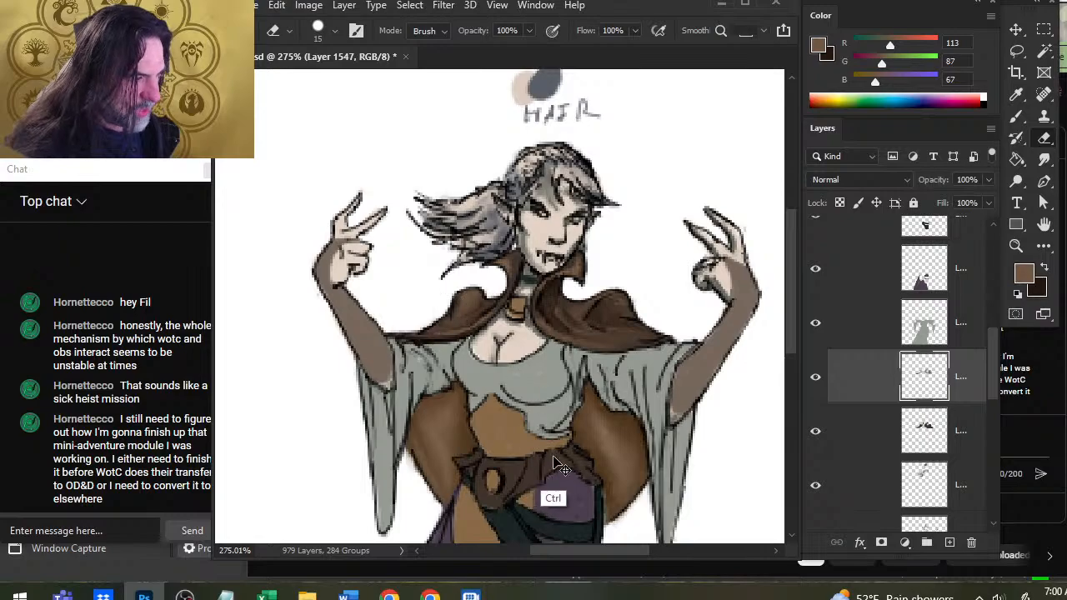
pyautogui.press('[')
pyautogui.press('[')
pyautogui.press('[')
pyautogui.press('[')
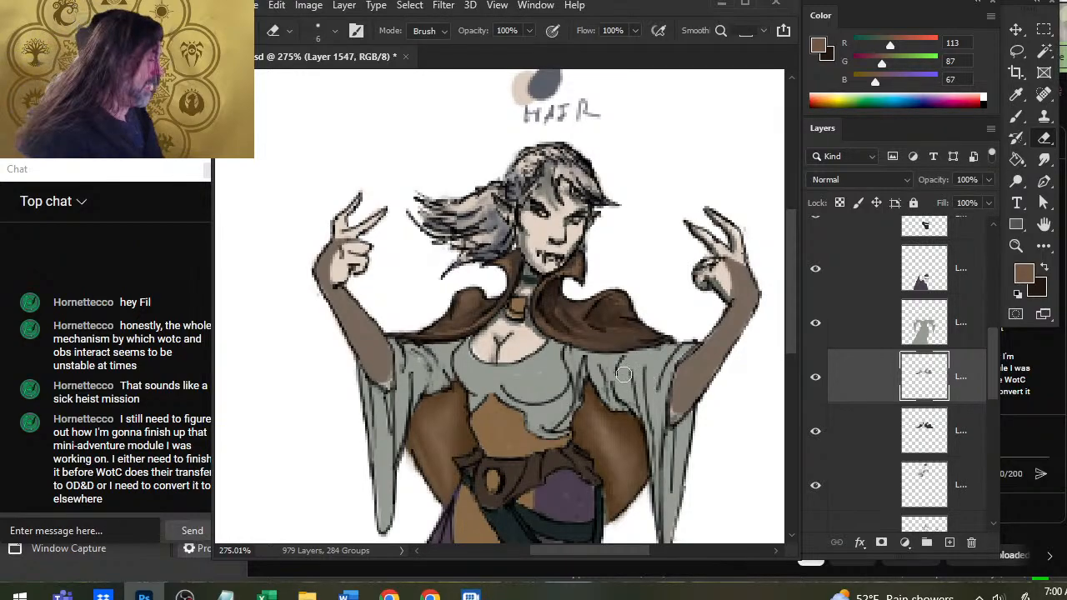
# Shade the right side of the cape's collar below the chin with R 37, G 24, B 16 and smudge the strokes.
pyautogui.press('x')
pyautogui.press('b')
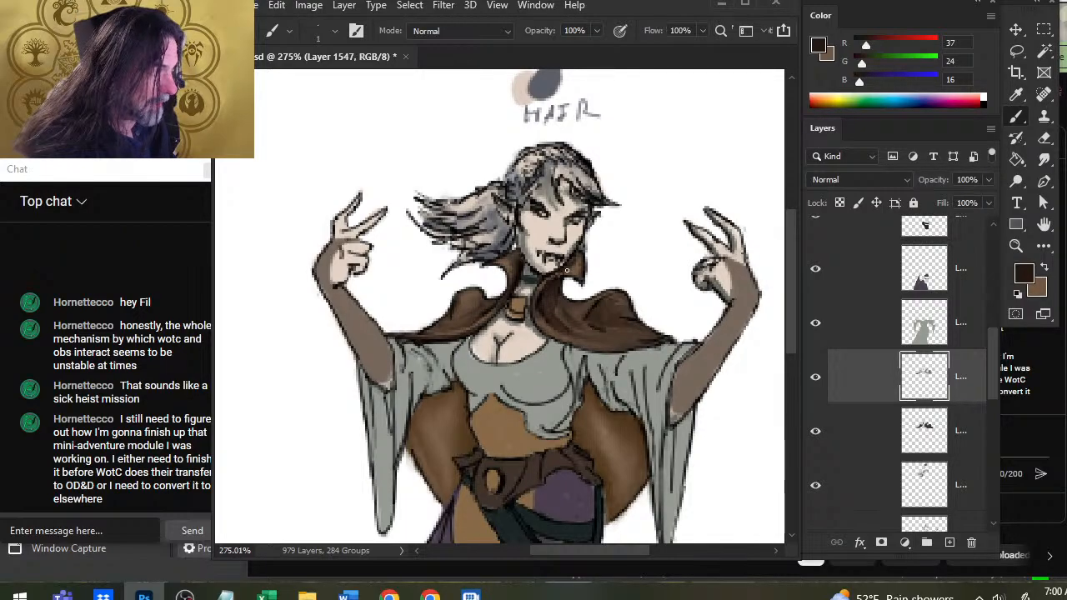
pyautogui.press('r')
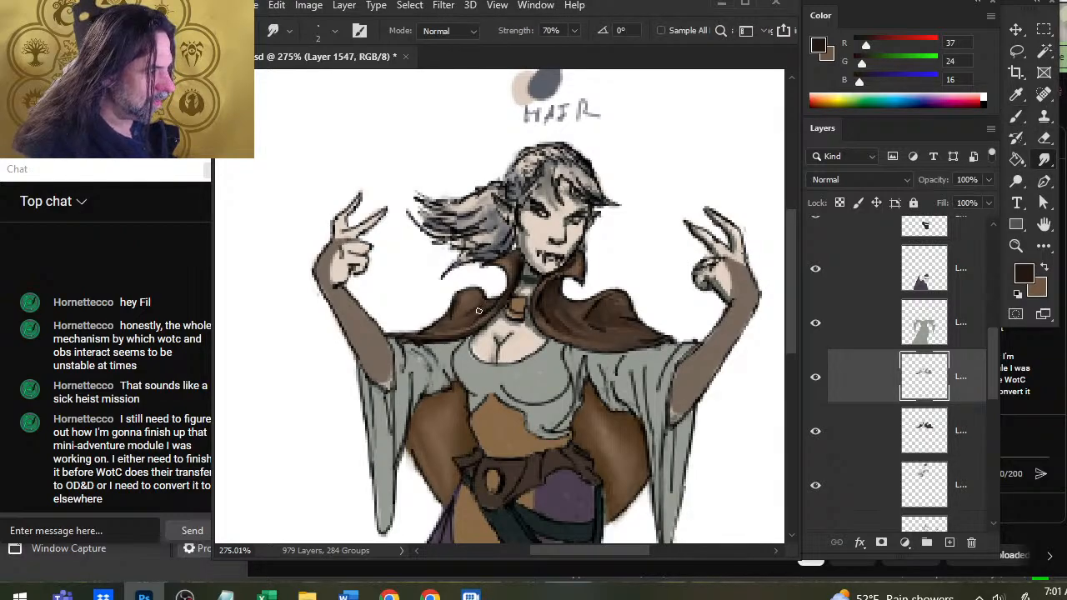
# Paint R 37, G 24, B 16 shadows down the cape's left shoulder fold toward the hem and smudge them.
pyautogui.press('x')
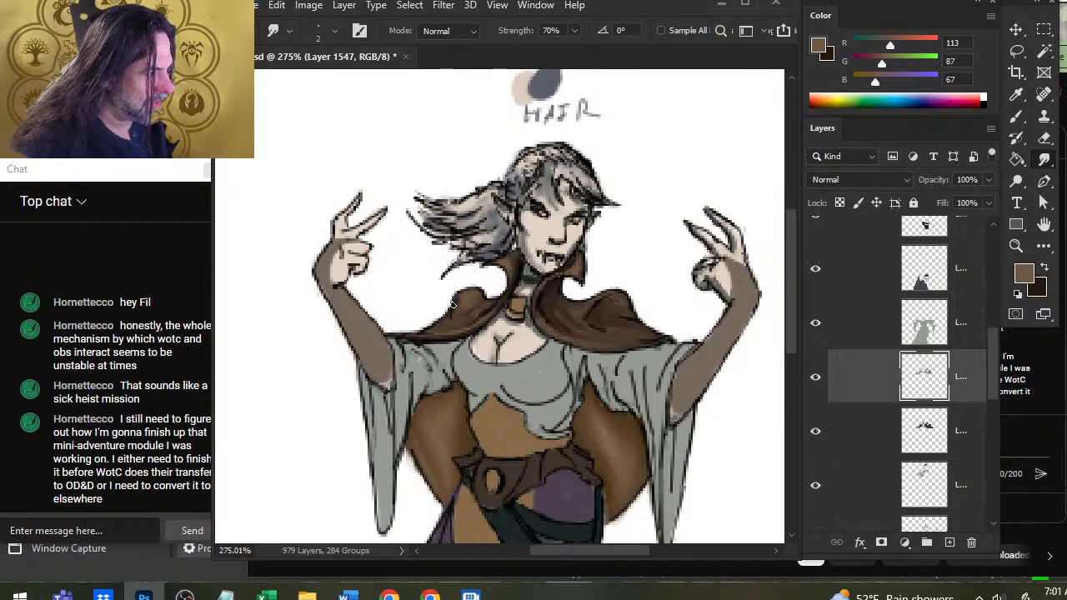
pyautogui.press('x')
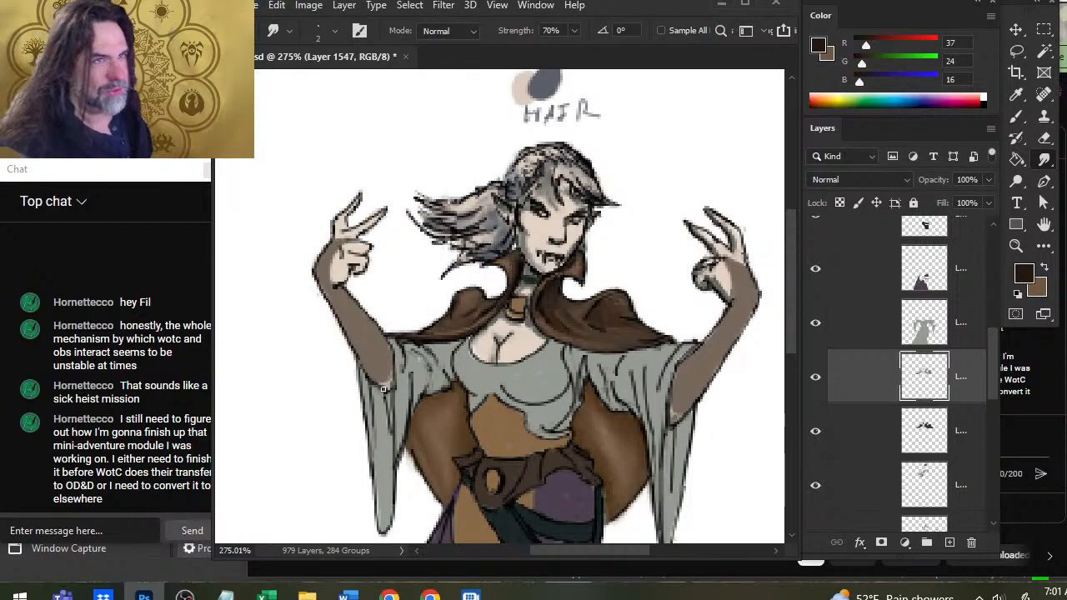
pyautogui.press('b')
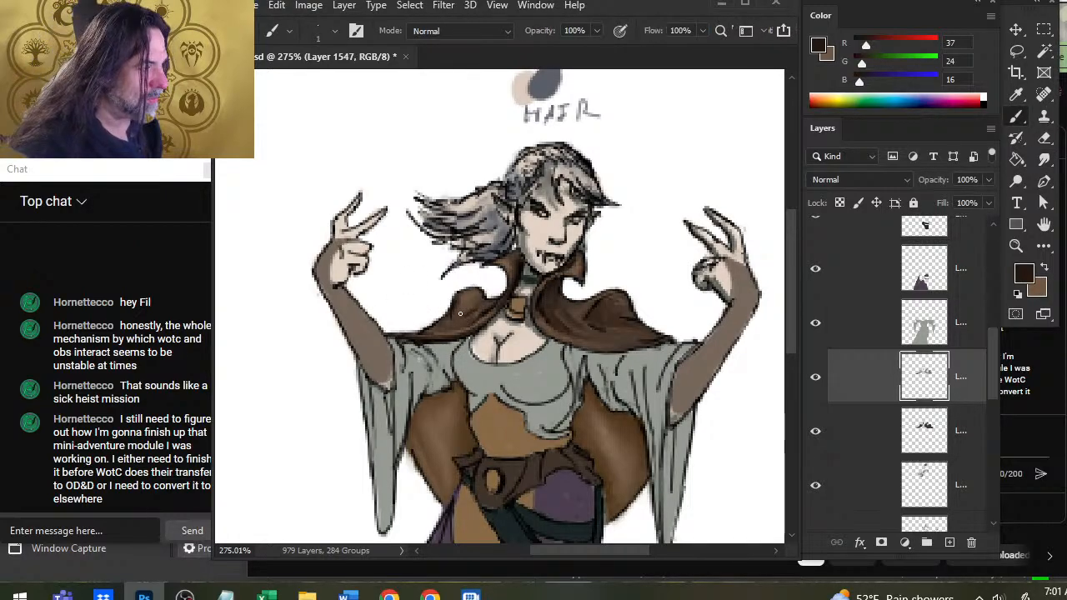
pyautogui.press('r')
pyautogui.press('b')
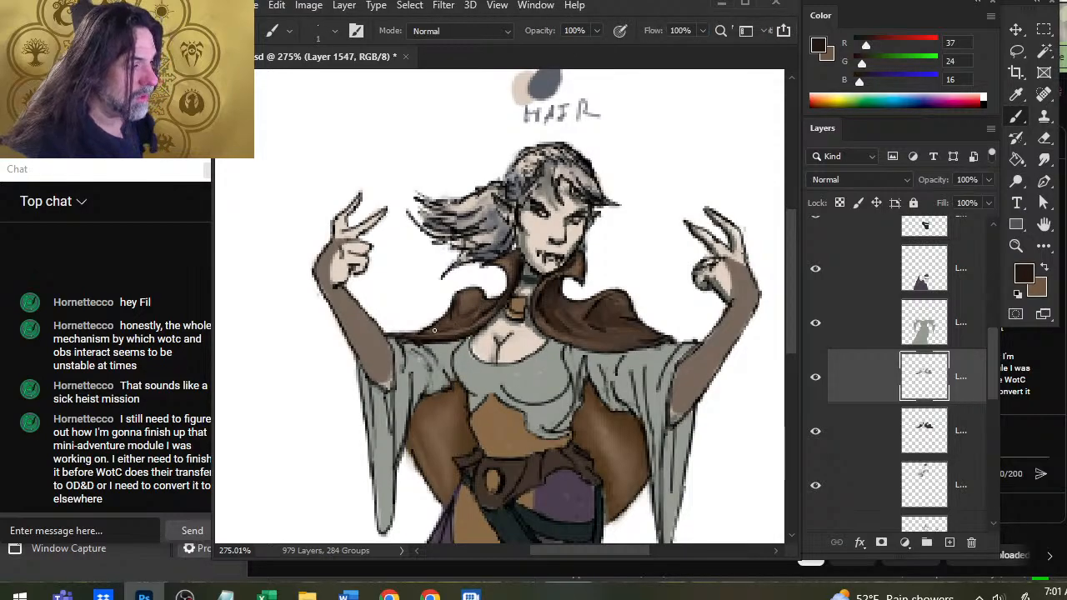
pyautogui.press('r')
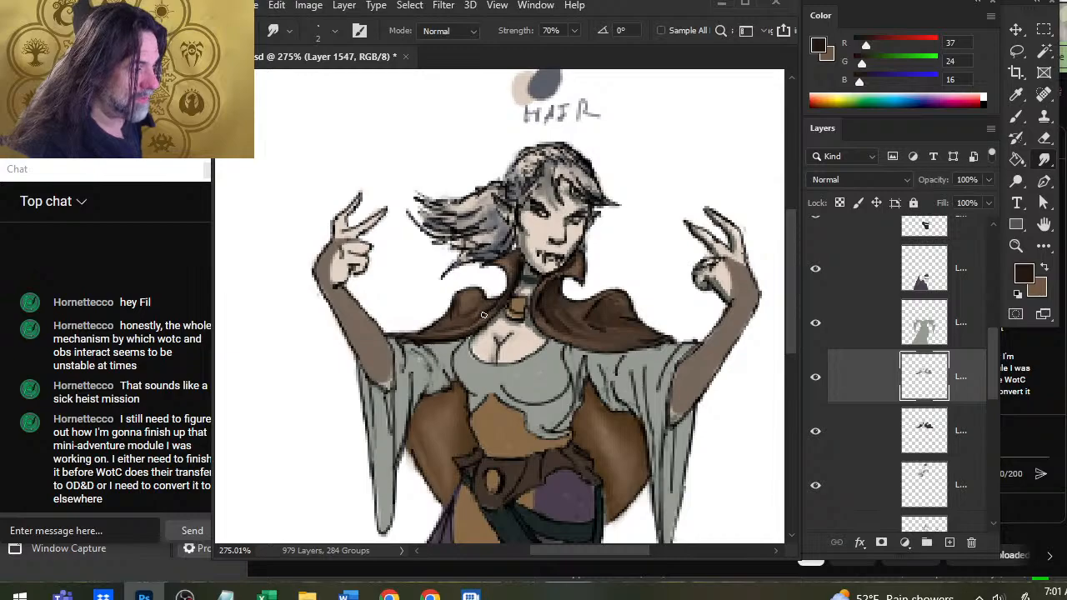
# Add R 113, G 87, B 67 highlights to the left shoulder fold and a dark R 37, G 24, B 16 accent near the neckline, smudging both.
pyautogui.press('x')
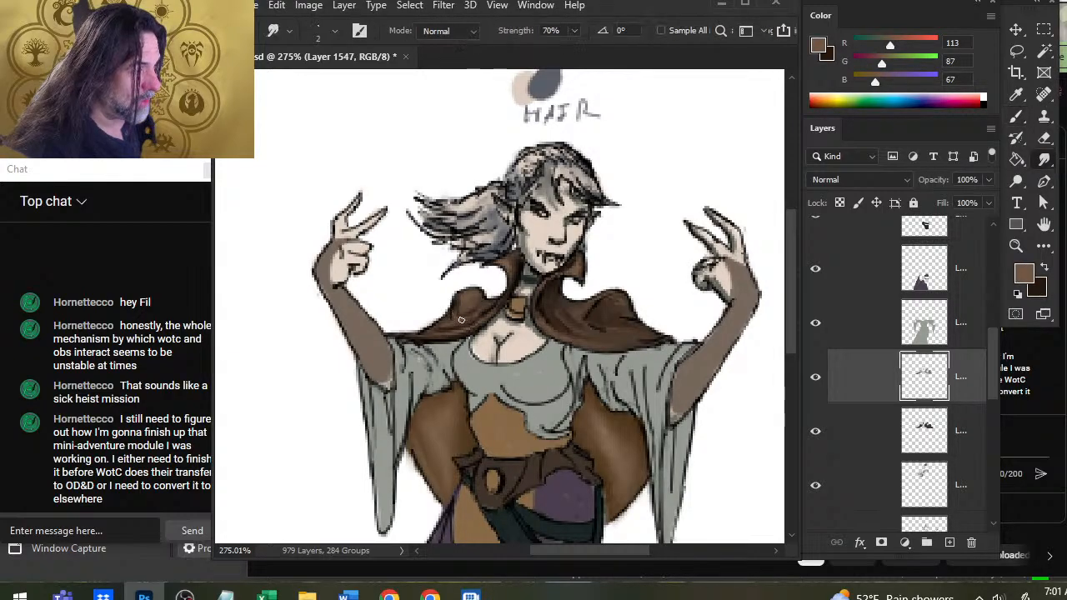
pyautogui.press('b')
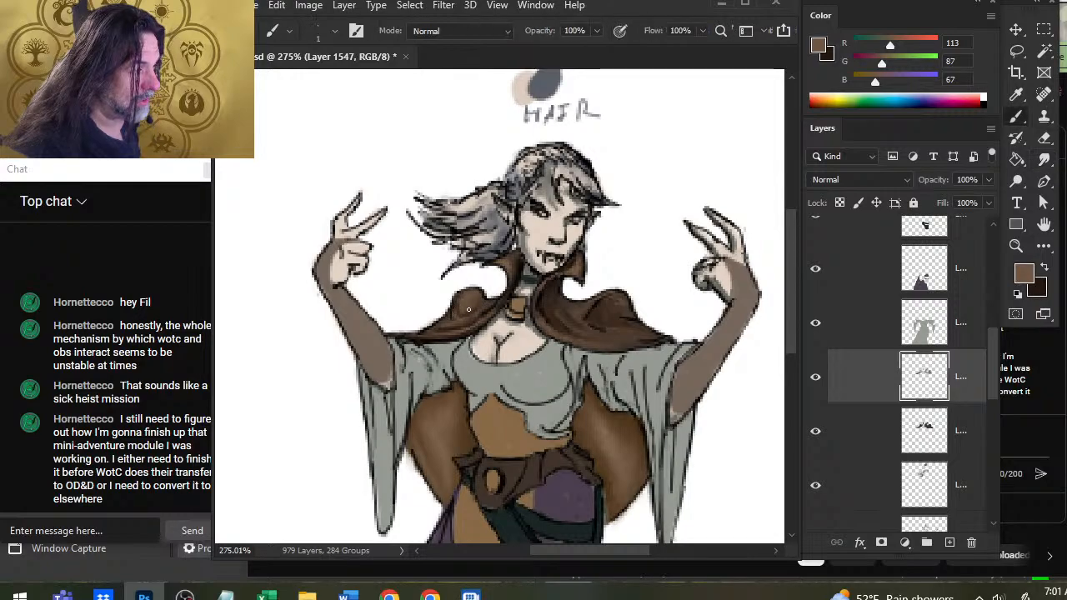
pyautogui.press('r')
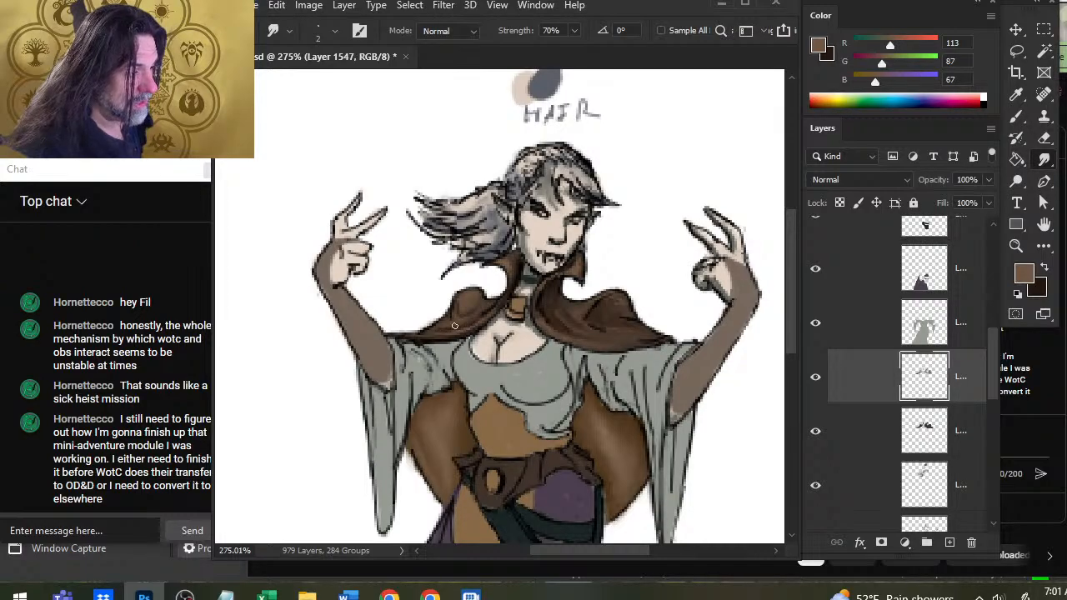
pyautogui.press('b')
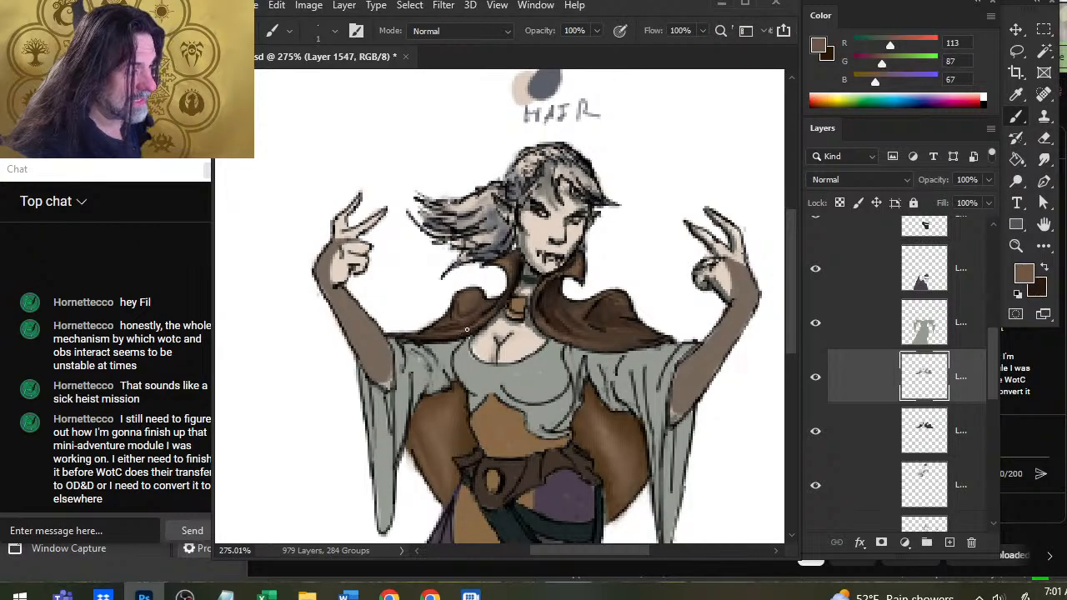
pyautogui.keyDown('alt'); pyautogui.click(465, 336); pyautogui.keyUp('alt')
pyautogui.press('r')
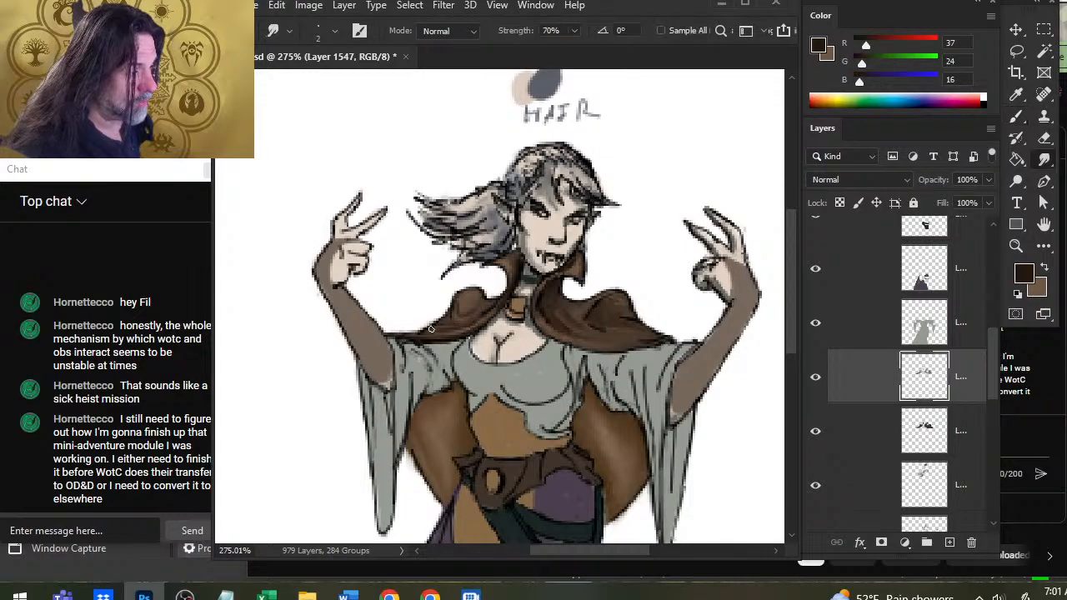
# Lighten the lower left fold with R 113, G 87, B 67, darken the hem beneath it with R 37, G 24, B 16, and smudge.
pyautogui.press('b')
pyautogui.press('x')
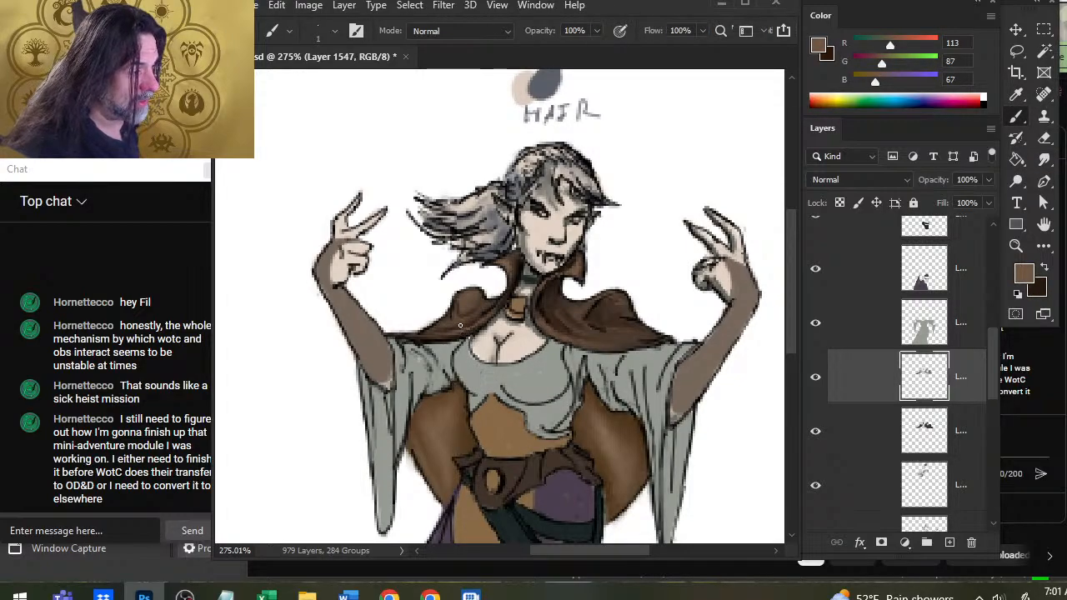
pyautogui.press('r')
pyautogui.press('x')
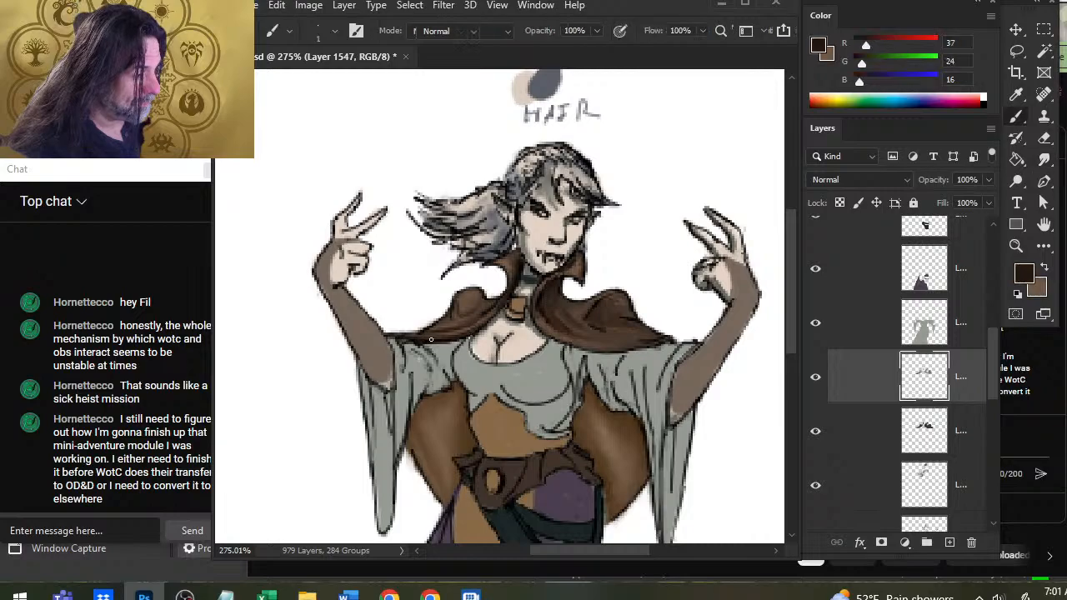
pyautogui.press('b')
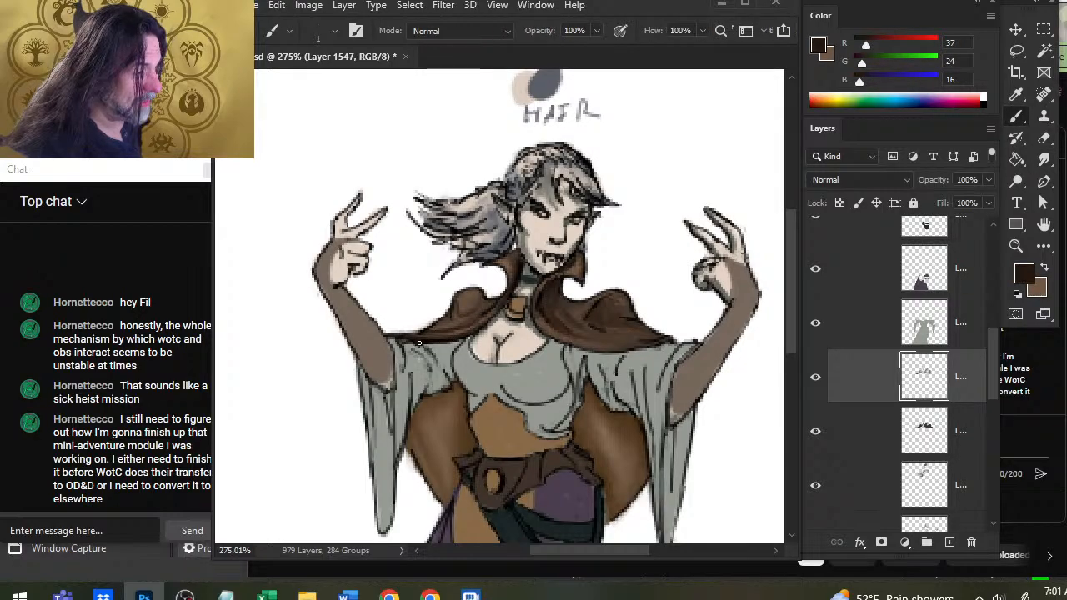
pyautogui.press('r')
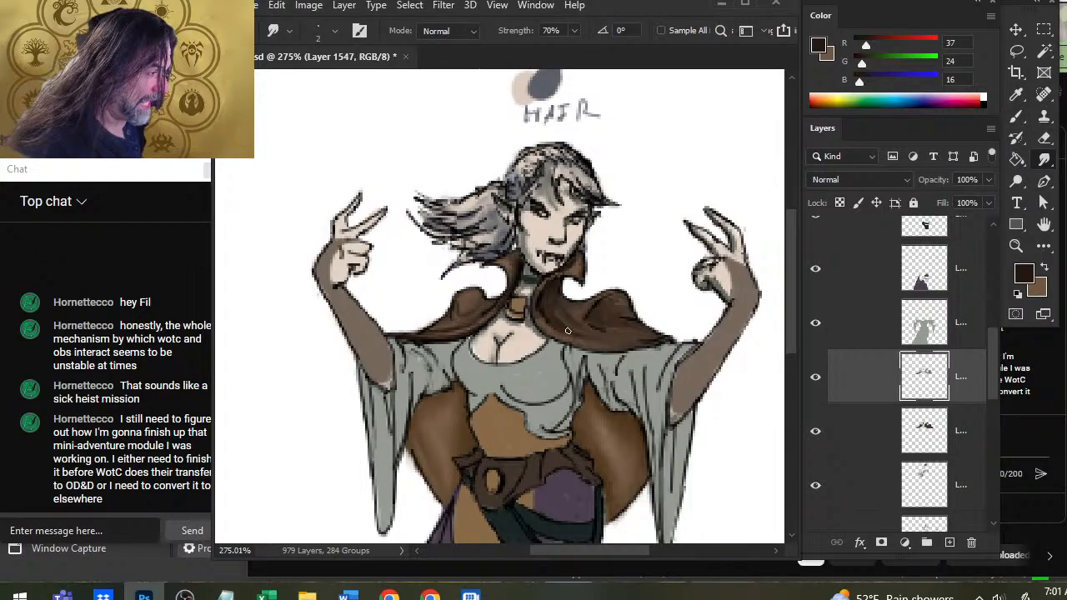
# Deepen the creases between the collar and right shoulder peak with R 37, G 24, B 16 strokes and smudge them into the fold.
pyautogui.press('b')
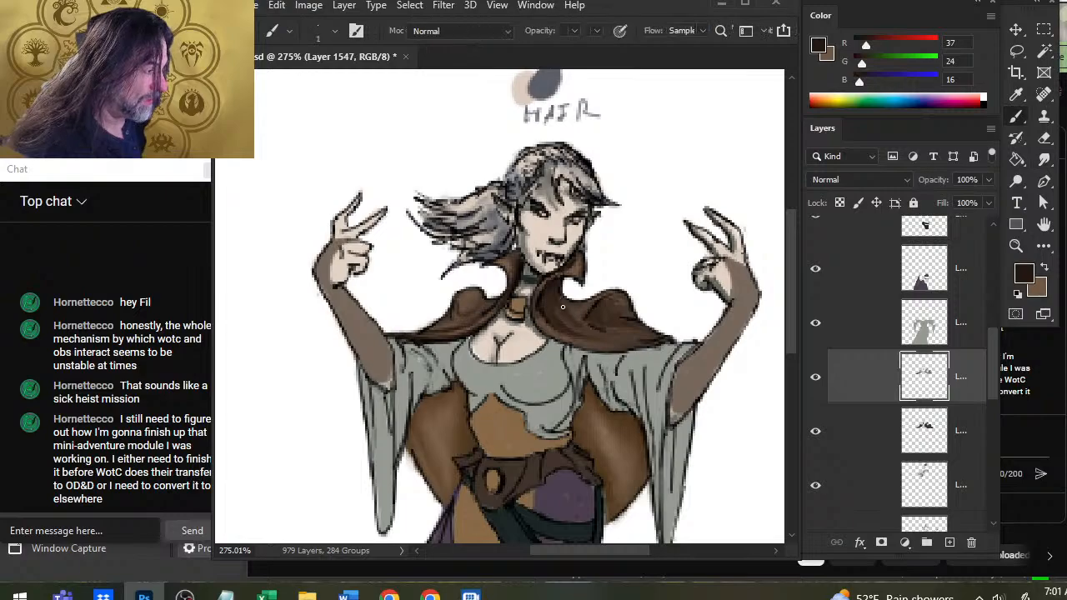
pyautogui.press('r')
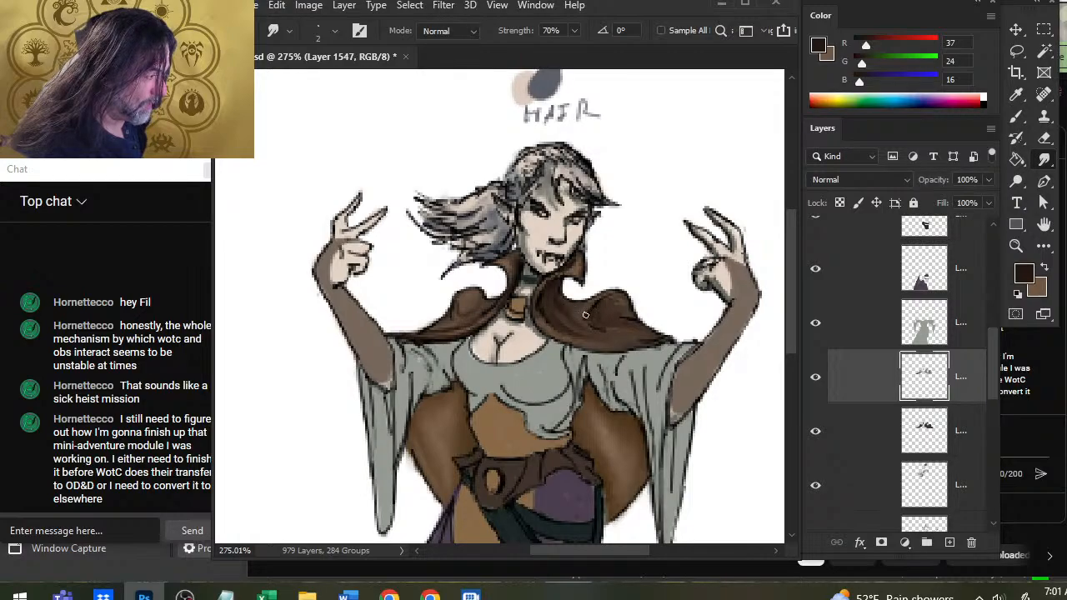
pyautogui.press('b')
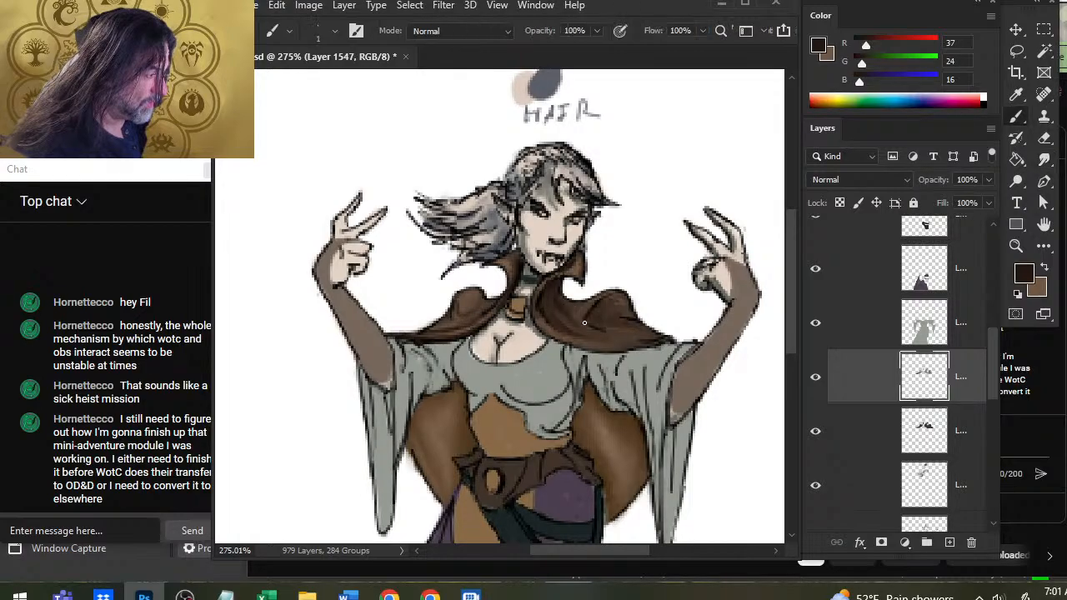
pyautogui.keyDown('alt'); pyautogui.click(582, 325); pyautogui.keyUp('alt')
pyautogui.moveTo(621, 329); pyautogui.dragTo(585, 325)
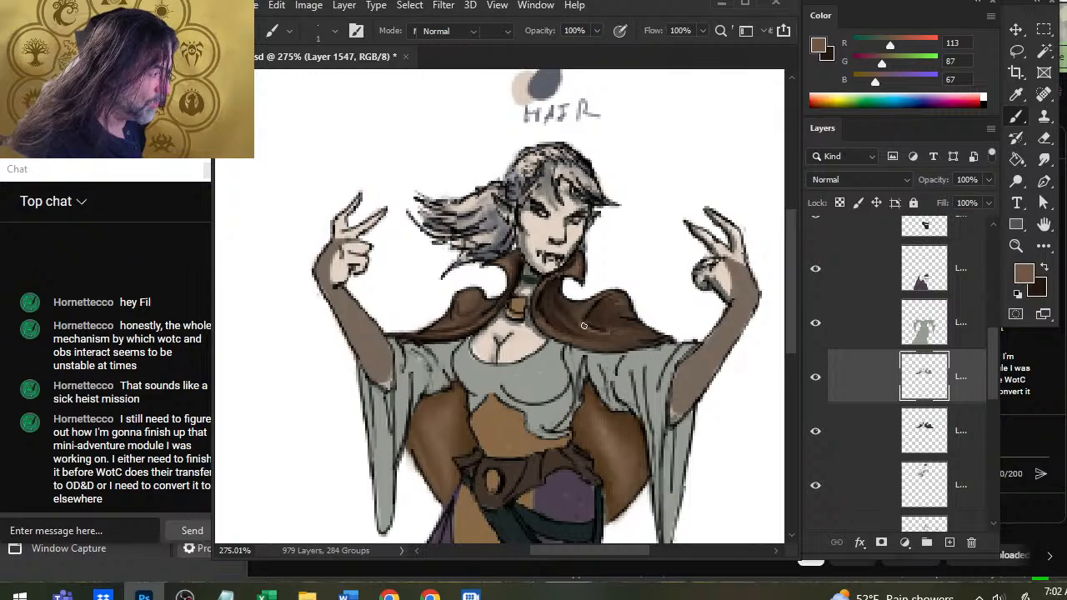
pyautogui.press('r')
# Highlight the right shoulder peak's inner edge with R 113, G 87, B 67, add R 37, G 24, B 16 shadows, and smudge them together.
pyautogui.press('b')
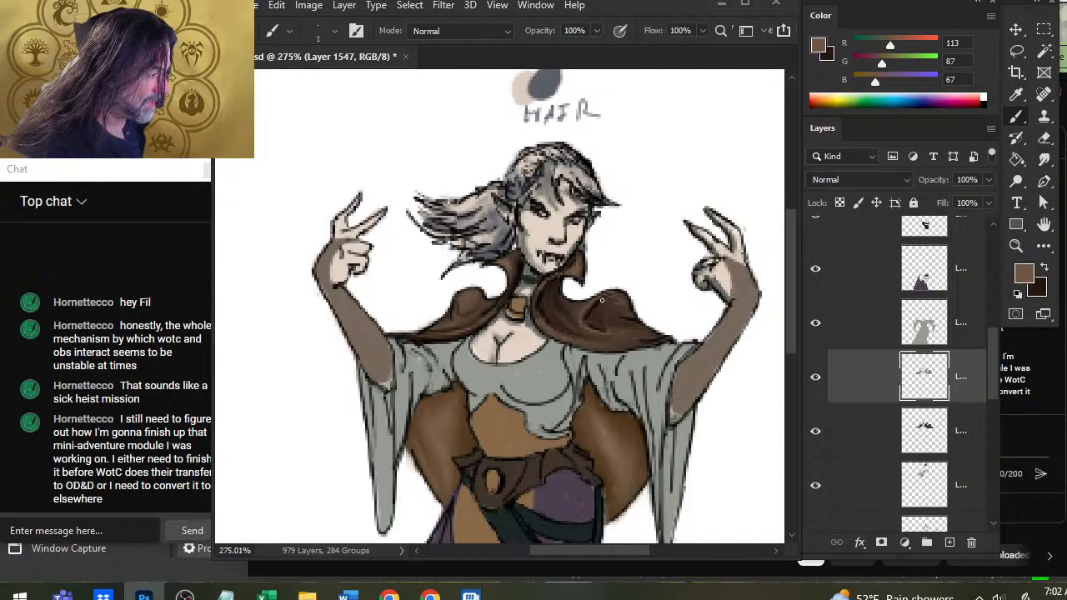
pyautogui.press('r')
pyautogui.press('x')
pyautogui.press('b')
pyautogui.press('r')
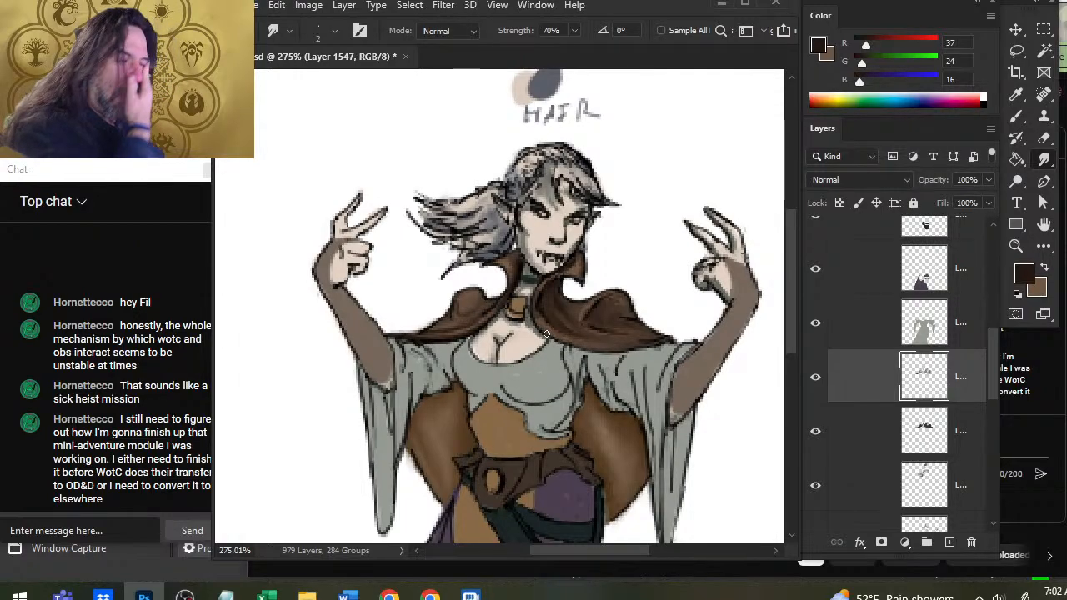
# Touch up the right shoulder peak with R 113, G 87, B 67 highlights and R 37, G 24, B 16 shadows, smudging them together.
pyautogui.press('x')
pyautogui.press('b')
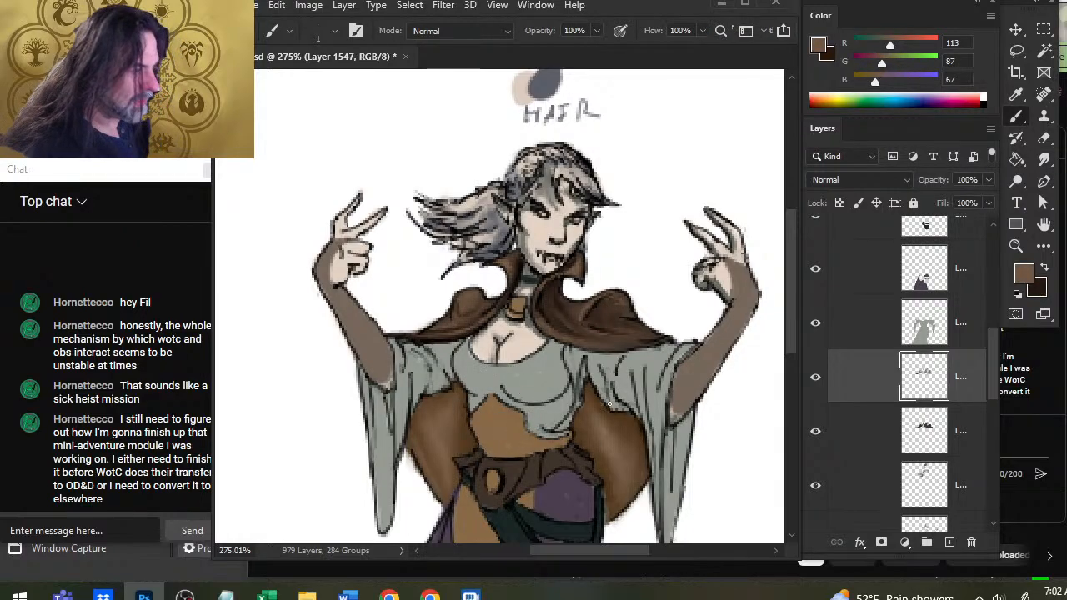
pyautogui.press('x')
pyautogui.press('x')
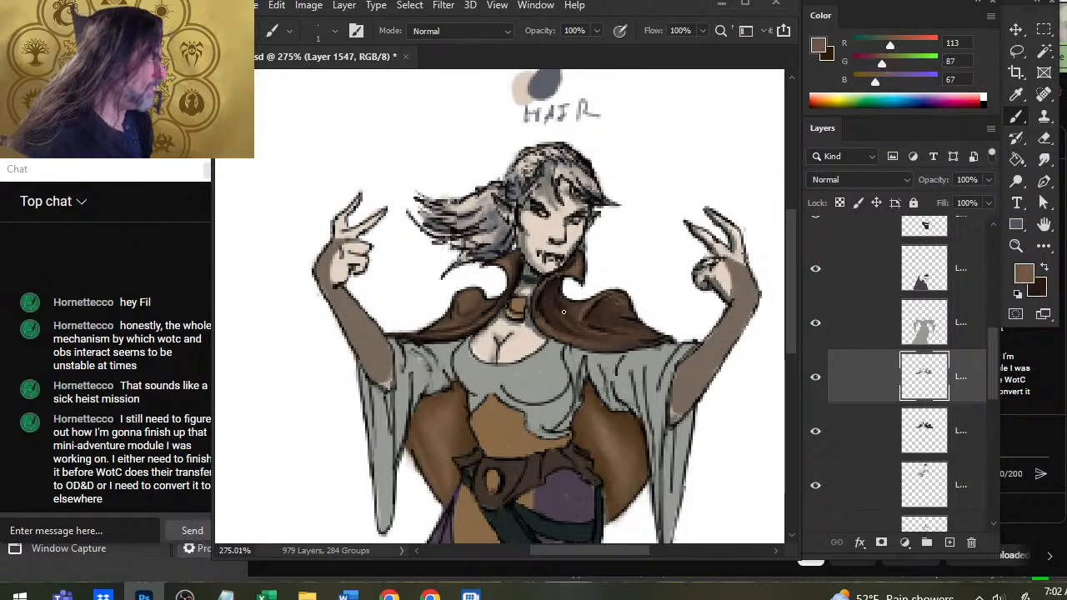
pyautogui.press('x')
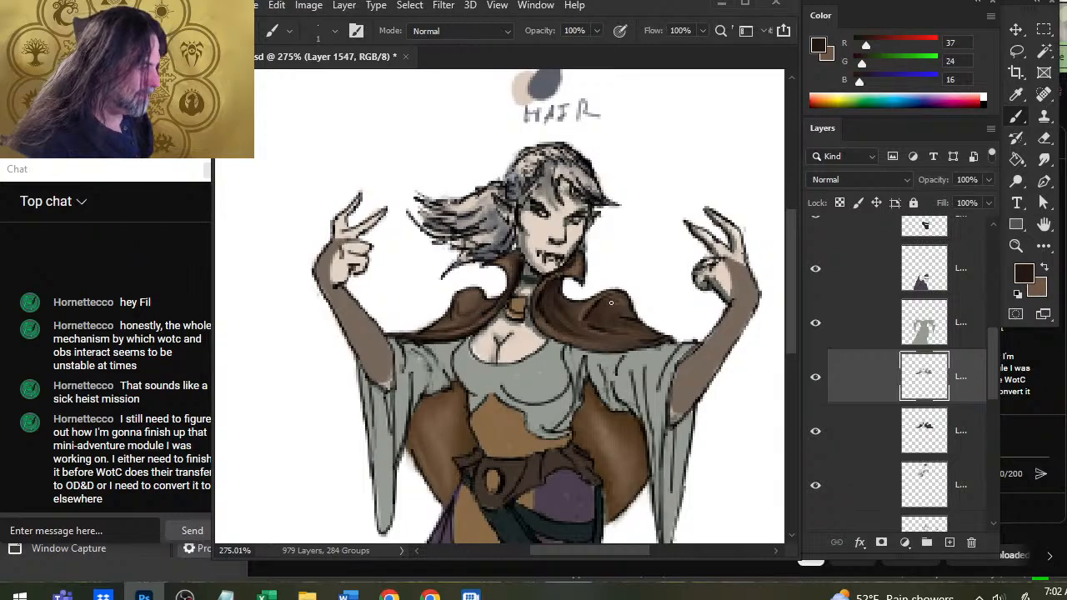
pyautogui.press('r')
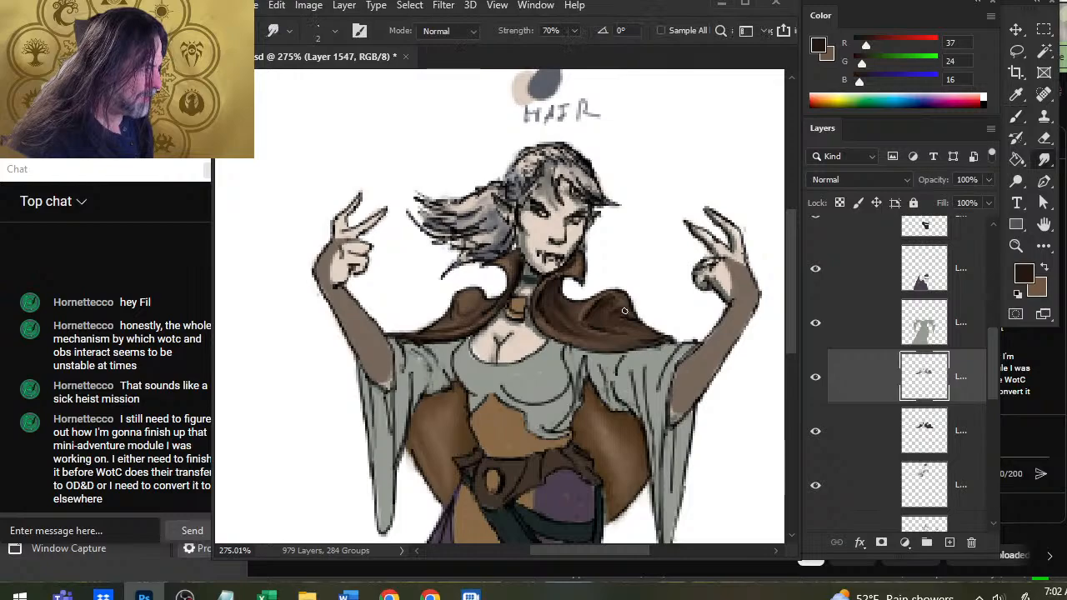
# Lighten the lower right cape fold with R 113, G 87, B 67, darken its hem with R 37, G 24, B 16, and smudge.
pyautogui.press('x')
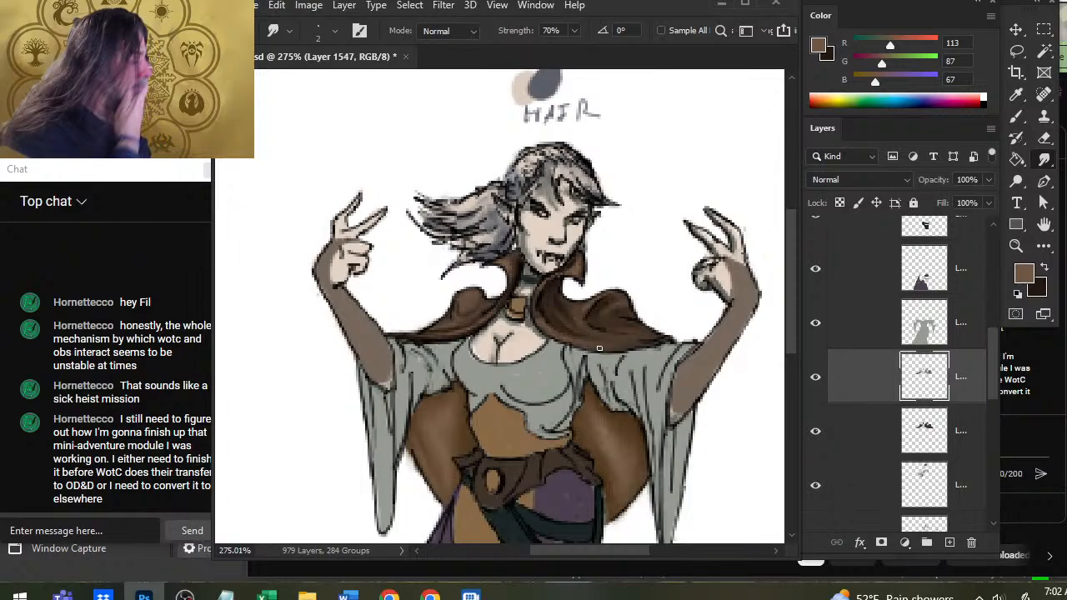
pyautogui.press('x')
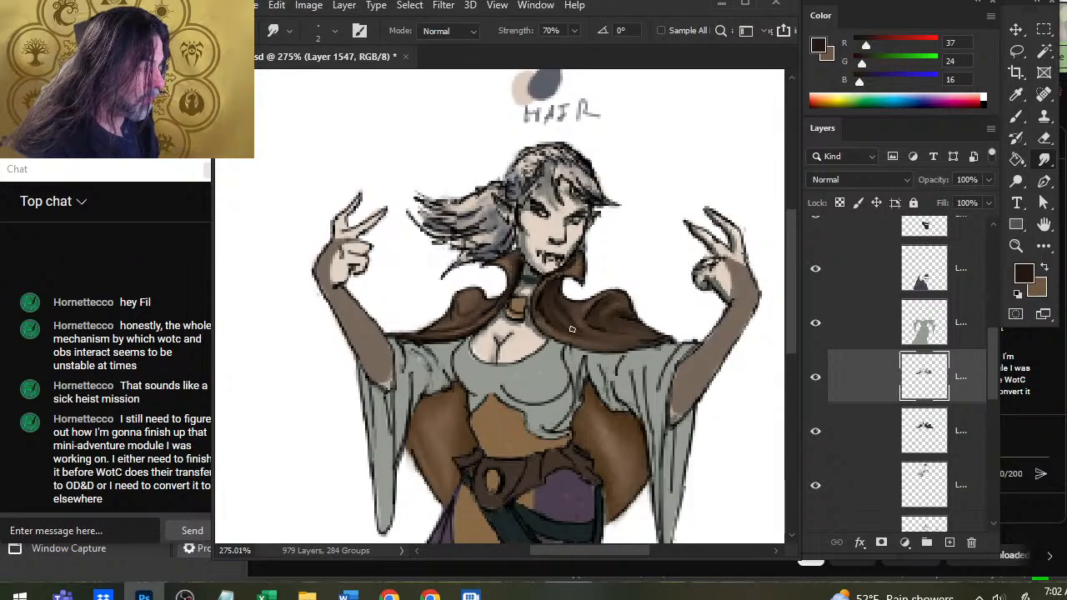
pyautogui.press('x')
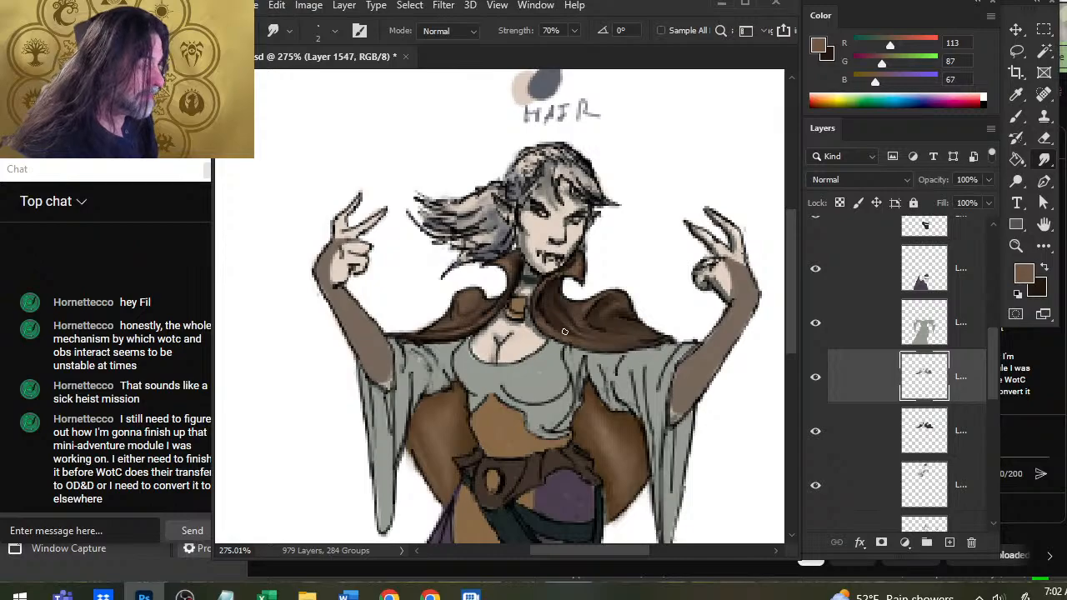
pyautogui.press('b')
pyautogui.press('x')
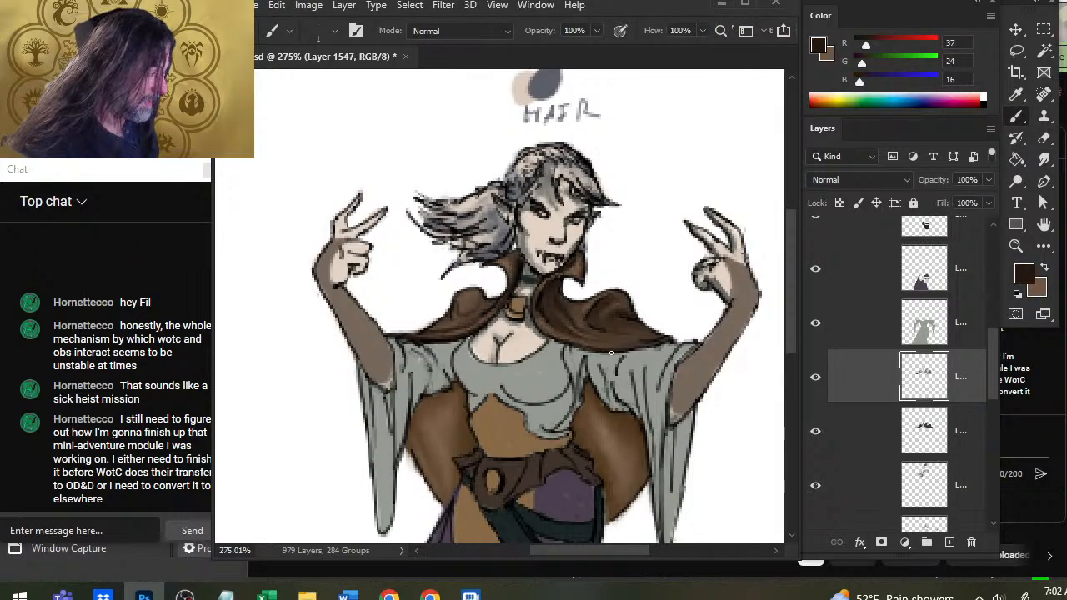
pyautogui.press('x')
pyautogui.press('r')
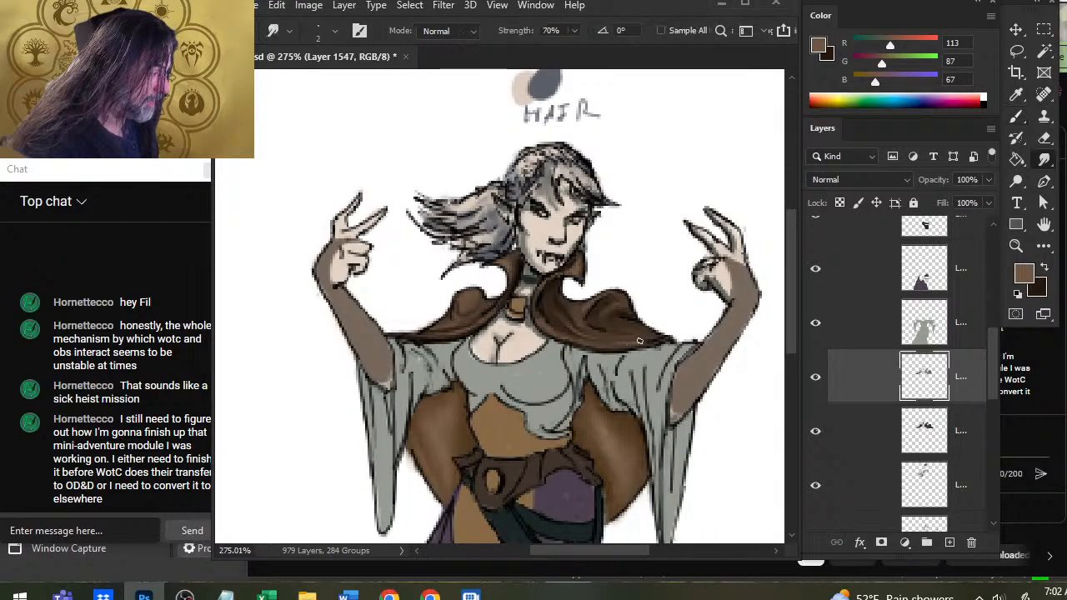
# Deepen the crease beneath the right shoulder peak with R 37, G 24, B 16 strokes and smudge them toward the neckline.
pyautogui.press('x')
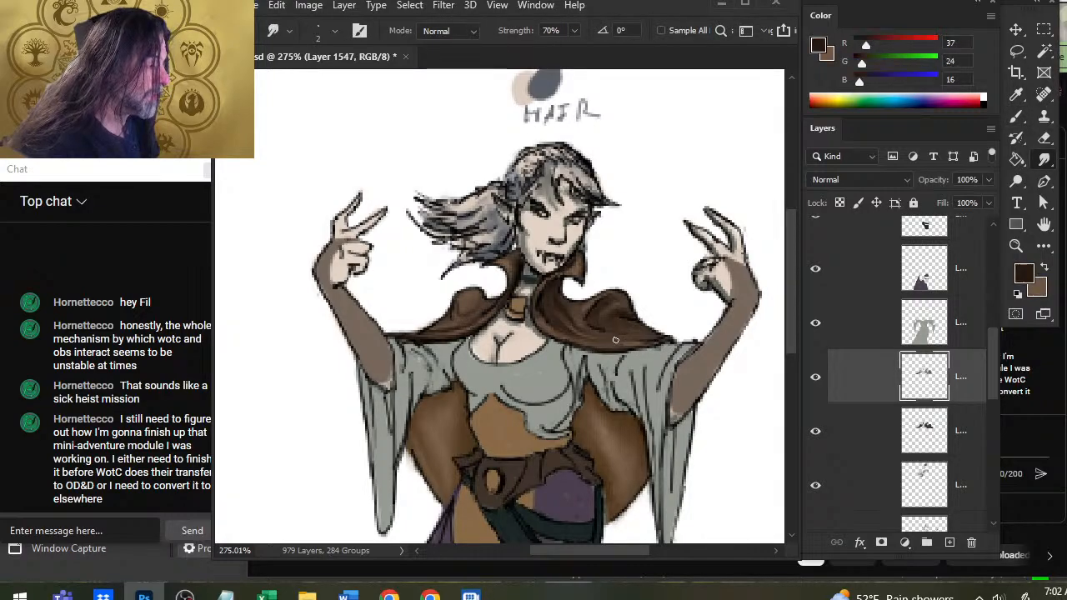
pyautogui.press('b')
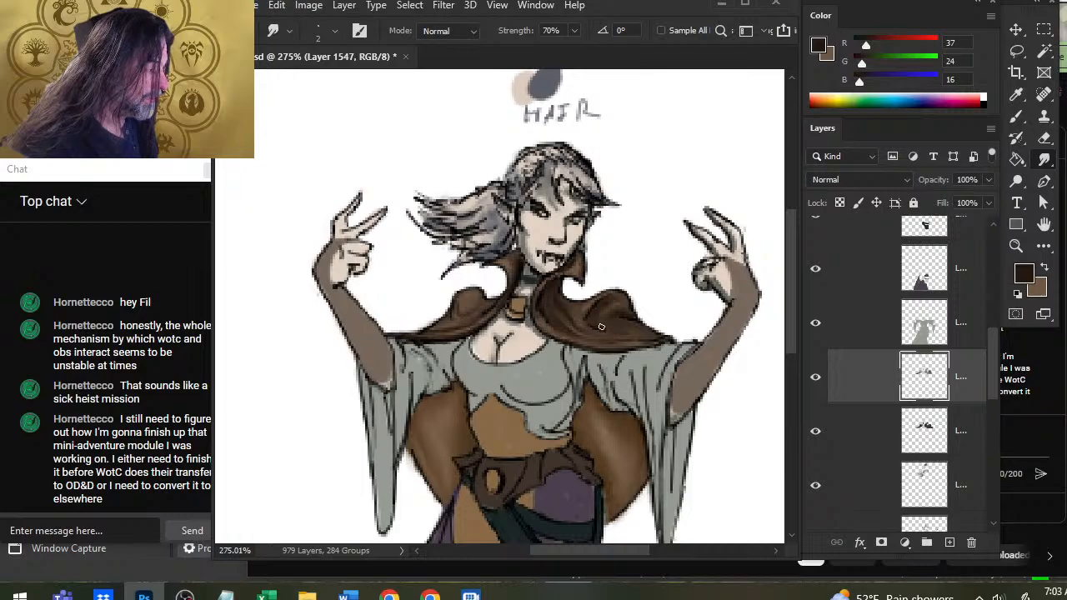
pyautogui.press('b')
pyautogui.press('r')
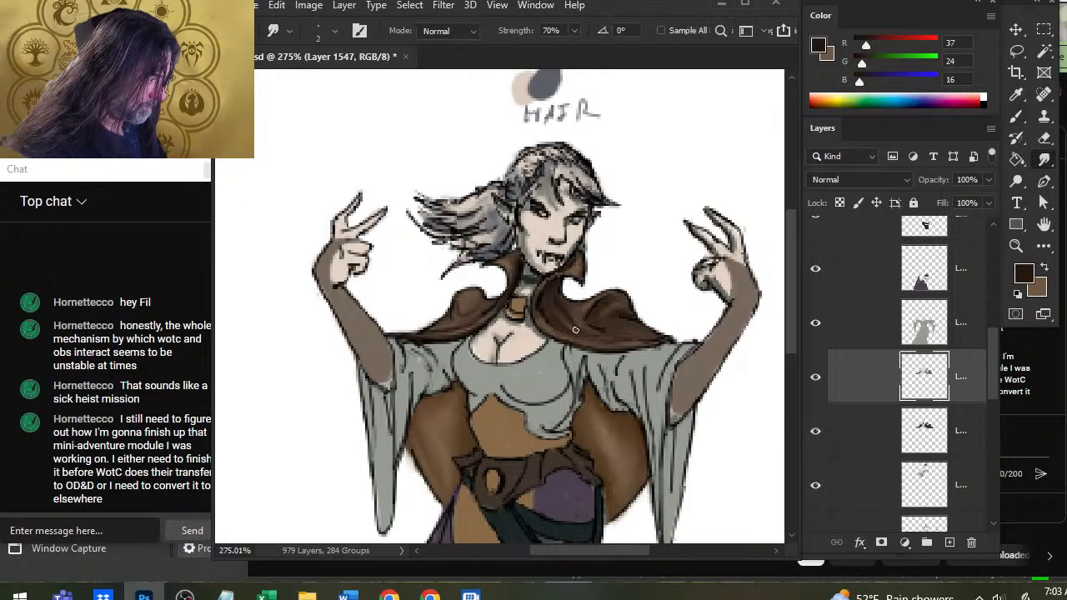
# Brush R 113, G 87, B 67 highlights onto the inner side of the right shoulder peak and smudge them into the fold.
pyautogui.press('x')
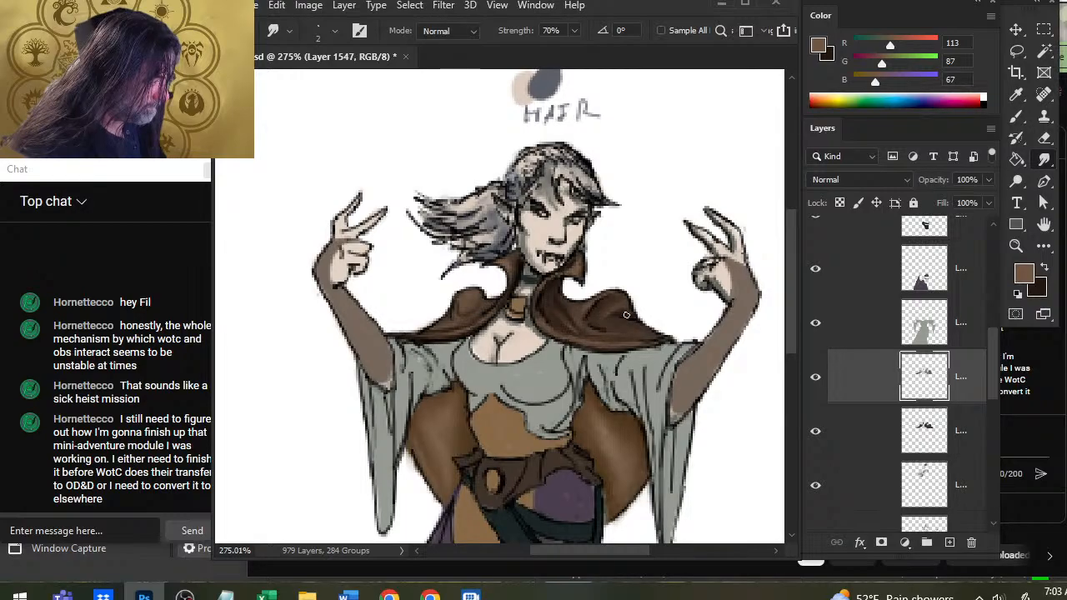
pyautogui.press('b')
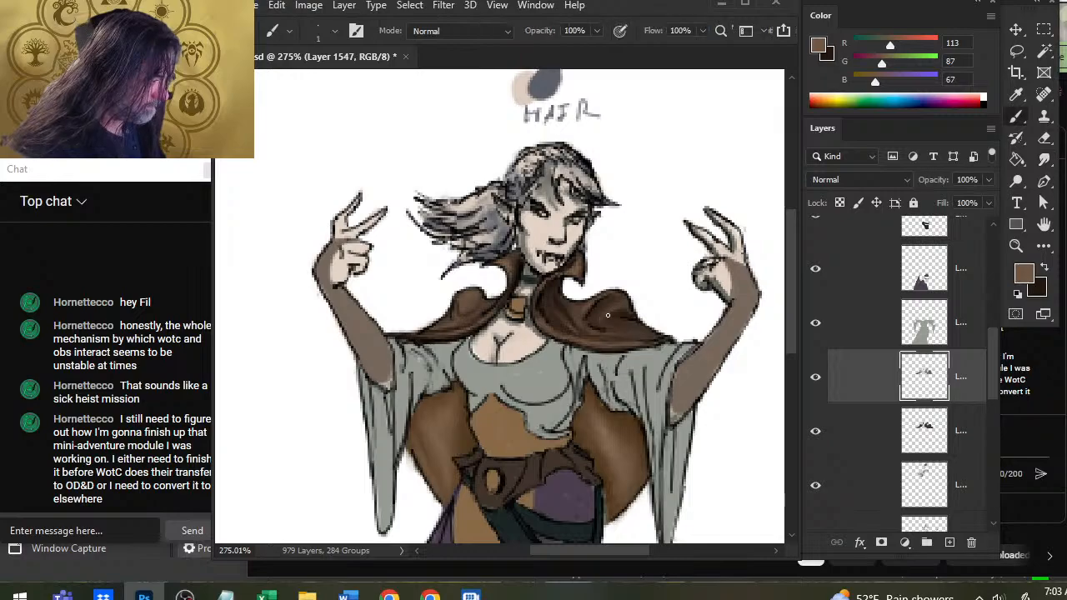
pyautogui.press('f')
pyautogui.press('f')
pyautogui.press('f')
pyautogui.press('r')
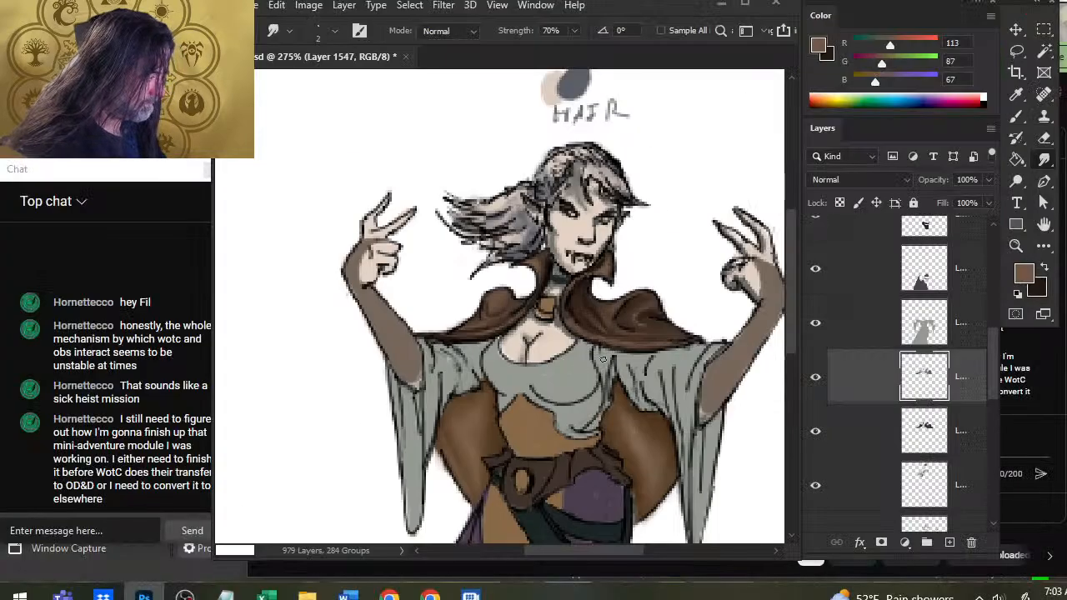
# Highlight the left shoulder peak with R 113, G 87, B 67, shade its inner folds with R 37, G 24, B 16, and smudge both.
pyautogui.press('b')
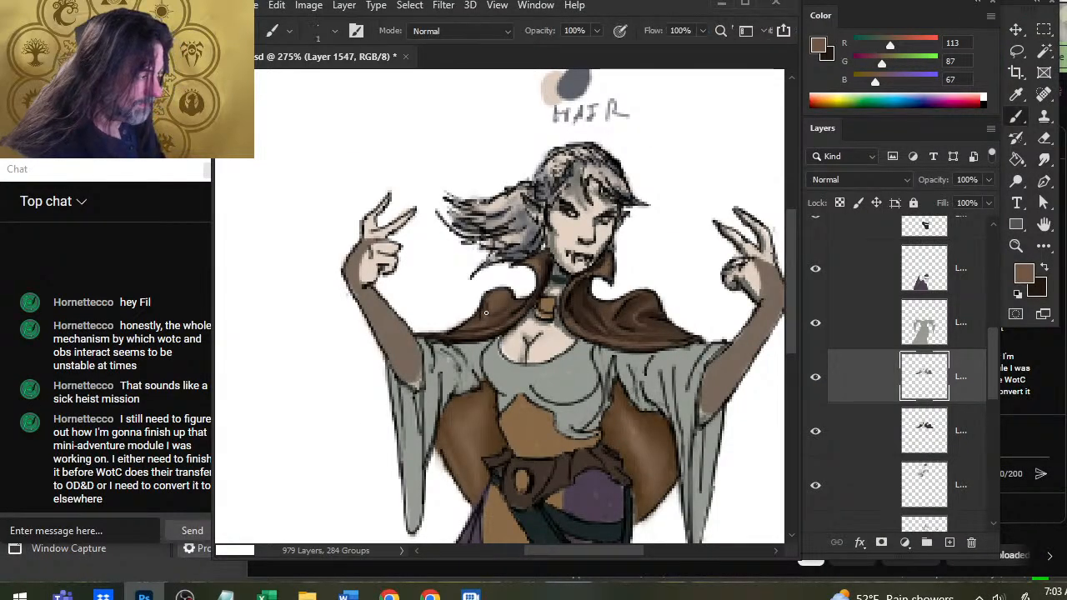
pyautogui.press('r')
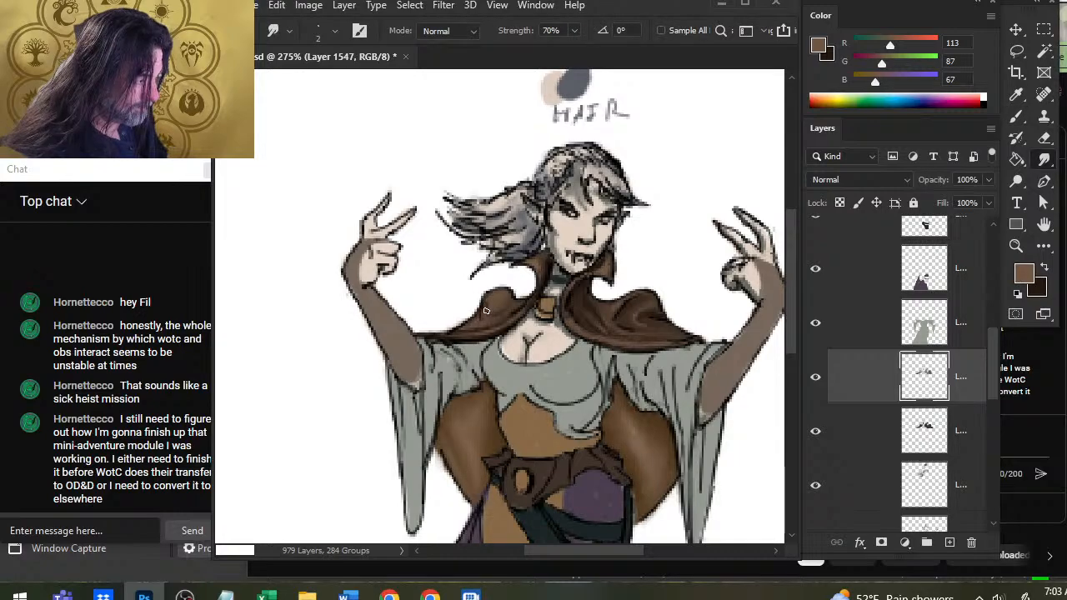
pyautogui.press('b')
pyautogui.press('x')
pyautogui.press('r')
pyautogui.press('b')
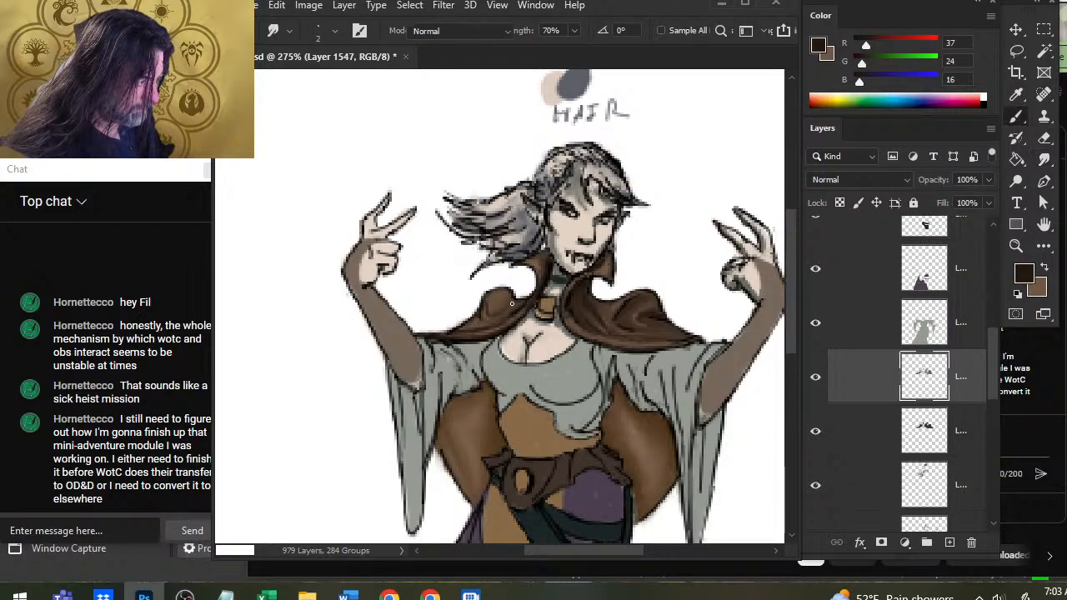
pyautogui.press('r')
pyautogui.press('b')
pyautogui.press('r')
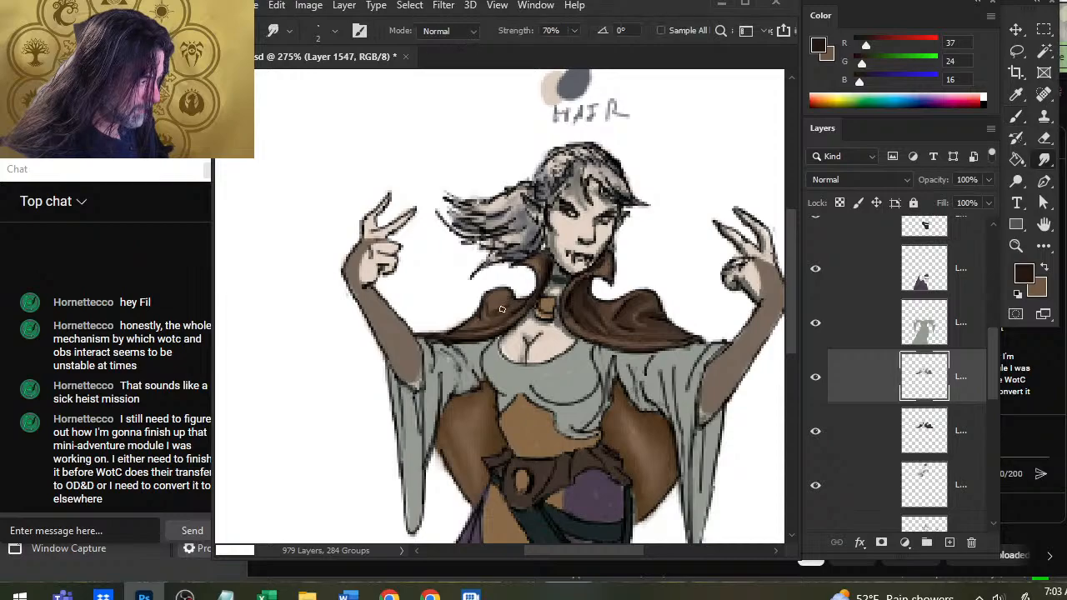
pyautogui.press('b')
pyautogui.press('r')
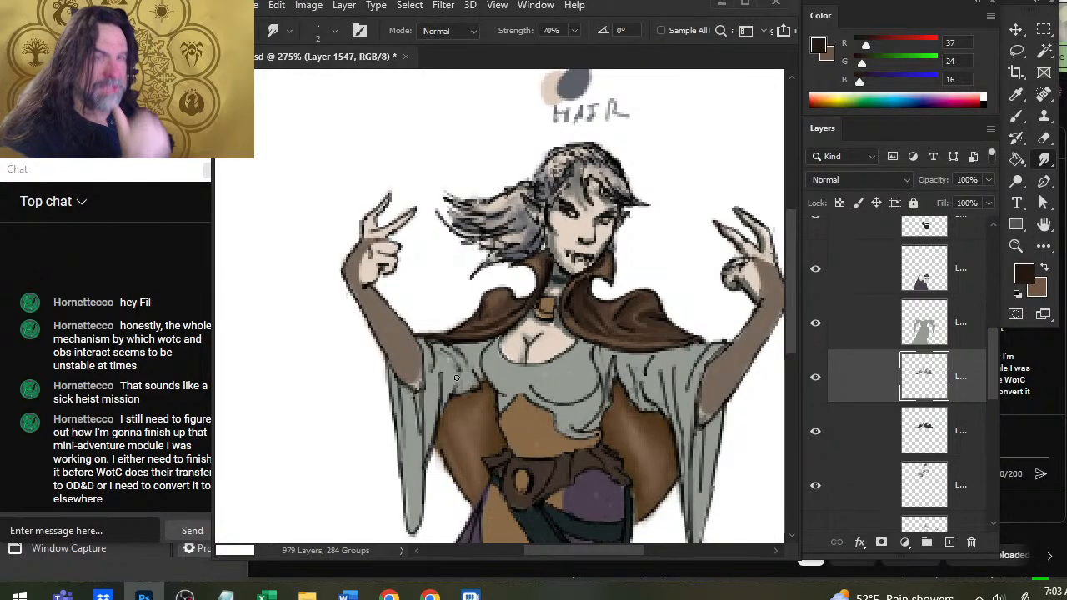
# Paint R 37, G 24, B 16 shadows from the cape's right tip inward below the shoulder peak and smudge them.
pyautogui.press('b')
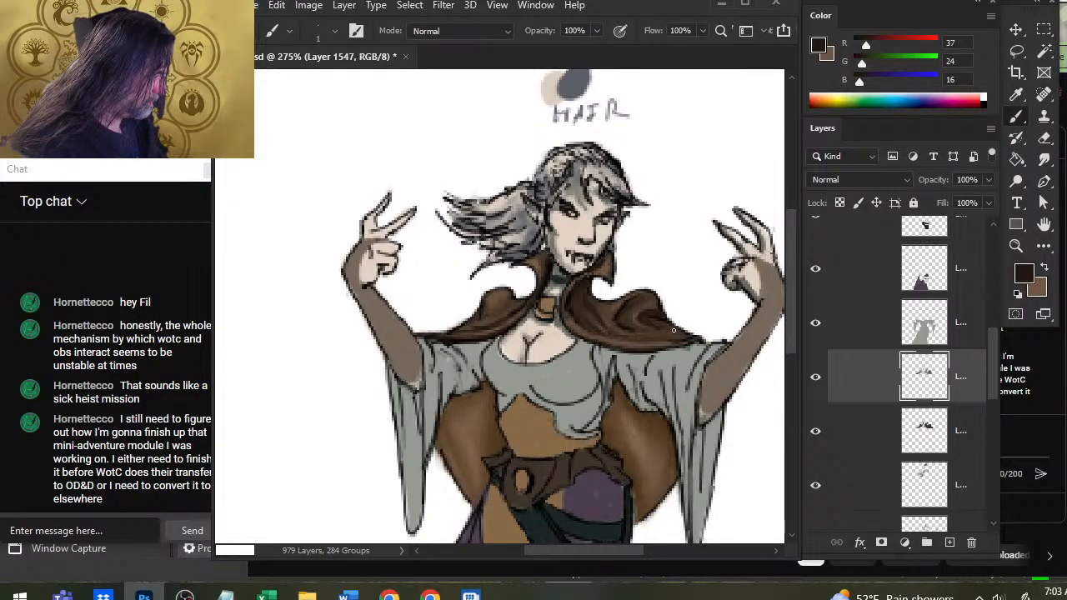
pyautogui.press('r')
pyautogui.press('b')
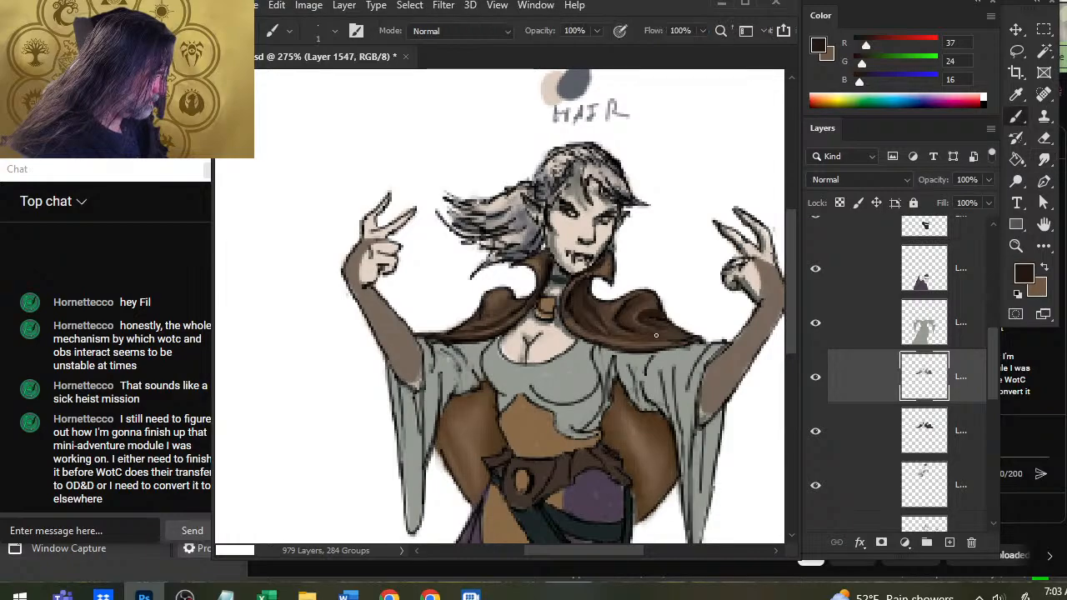
pyautogui.moveTo(652, 330); pyautogui.dragTo(628, 330)
pyautogui.press('r')
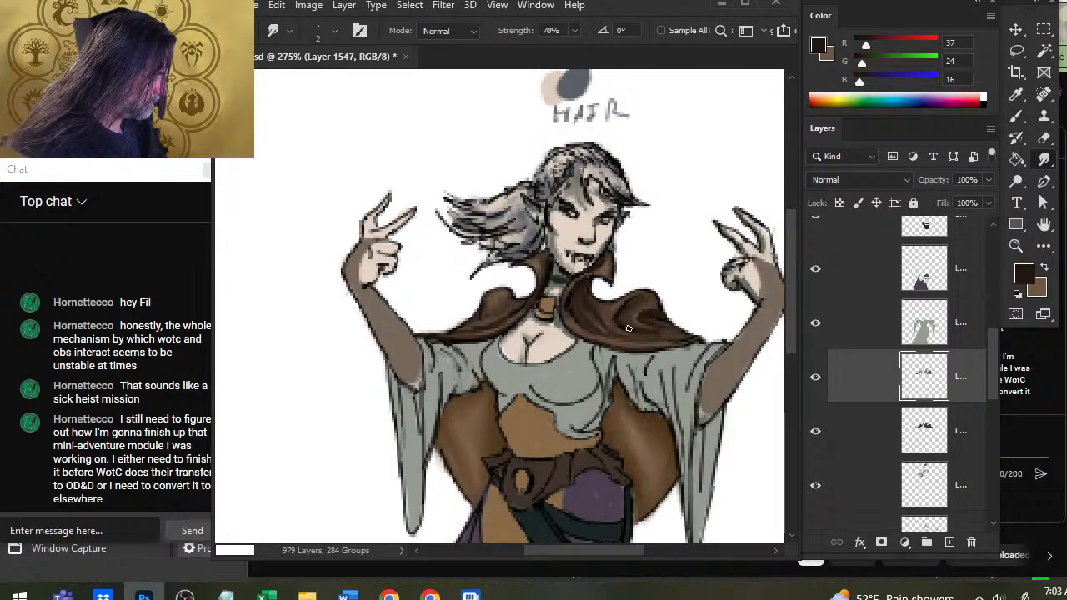
# Add R 113, G 87, B 67 highlights below the right shoulder peak and along the middle fold, smudging them into the shadows.
pyautogui.press('x')
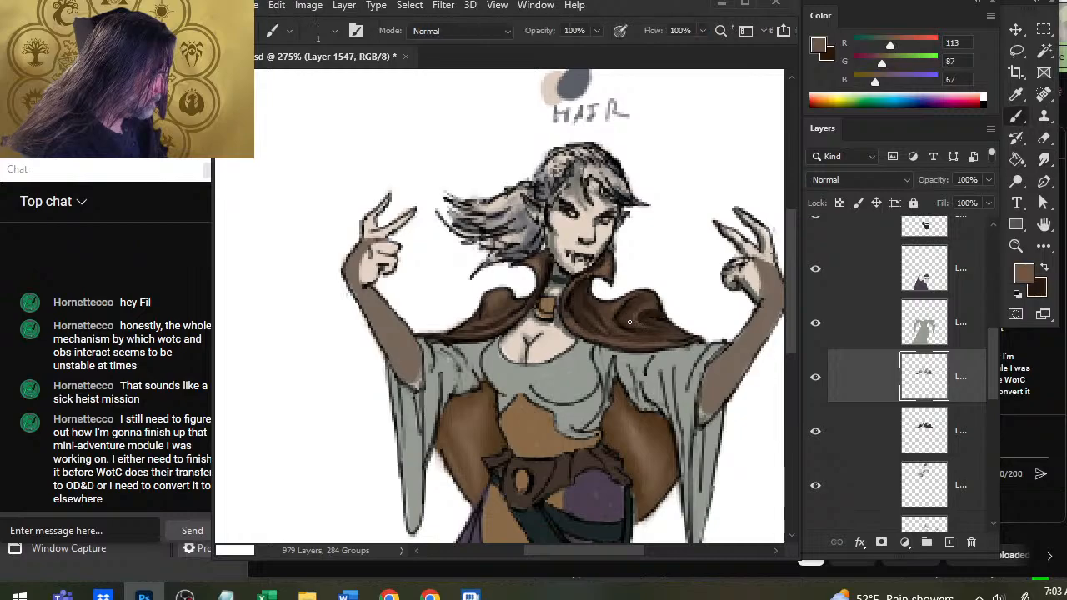
pyautogui.press('b')
pyautogui.press('r')
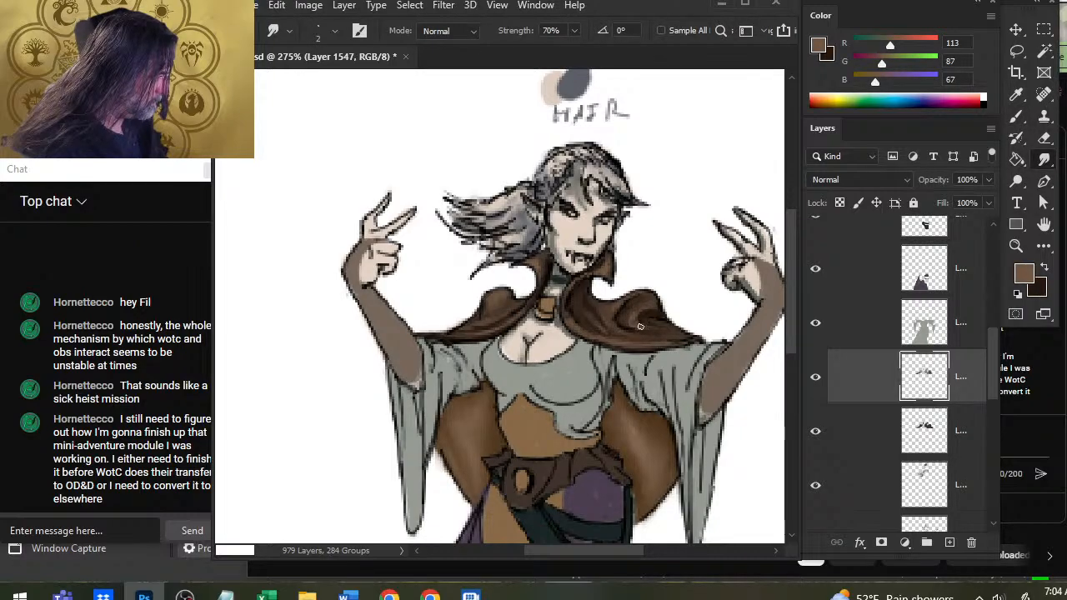
pyautogui.press('b')
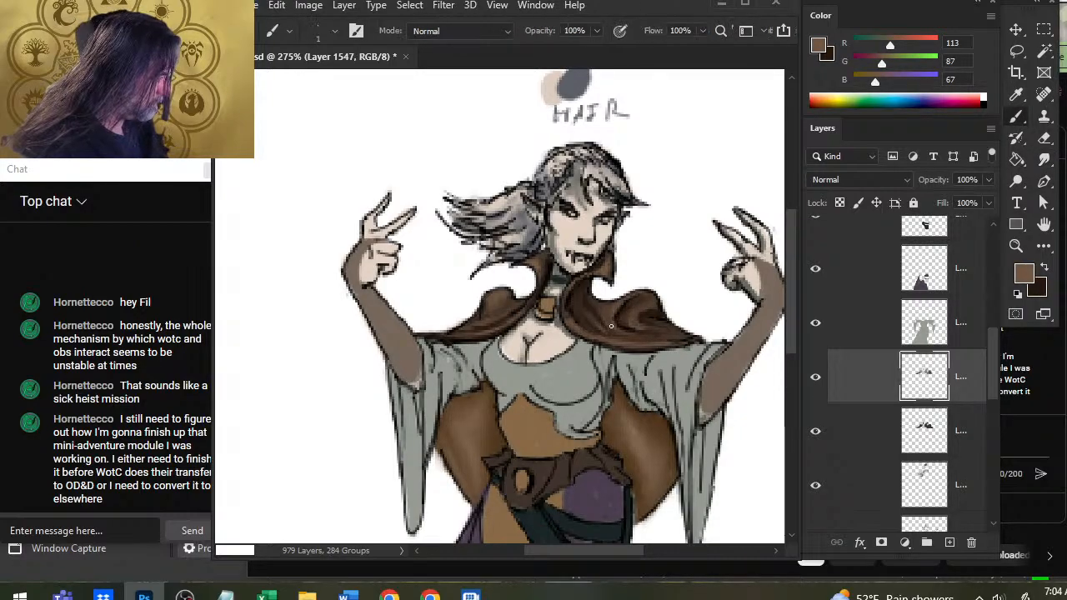
pyautogui.press('r')
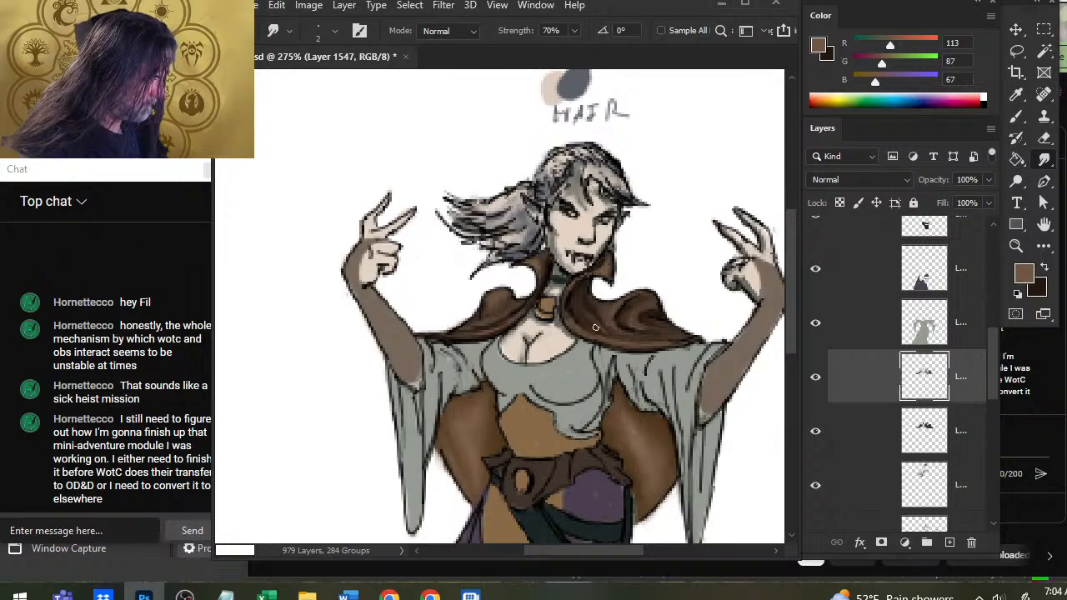
pyautogui.press('x')
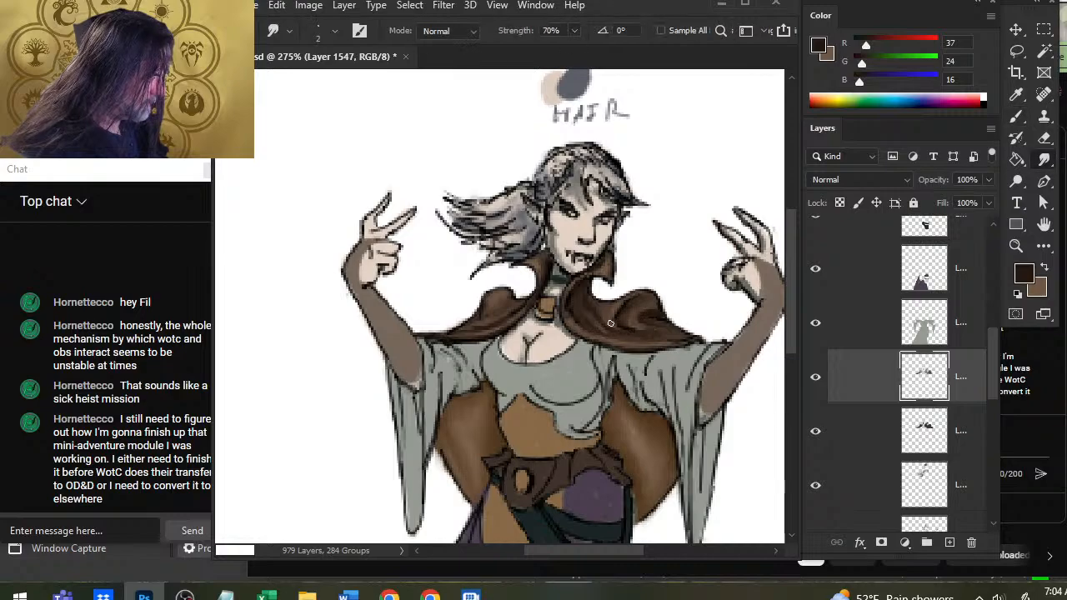
pyautogui.press('x')
pyautogui.press('x')
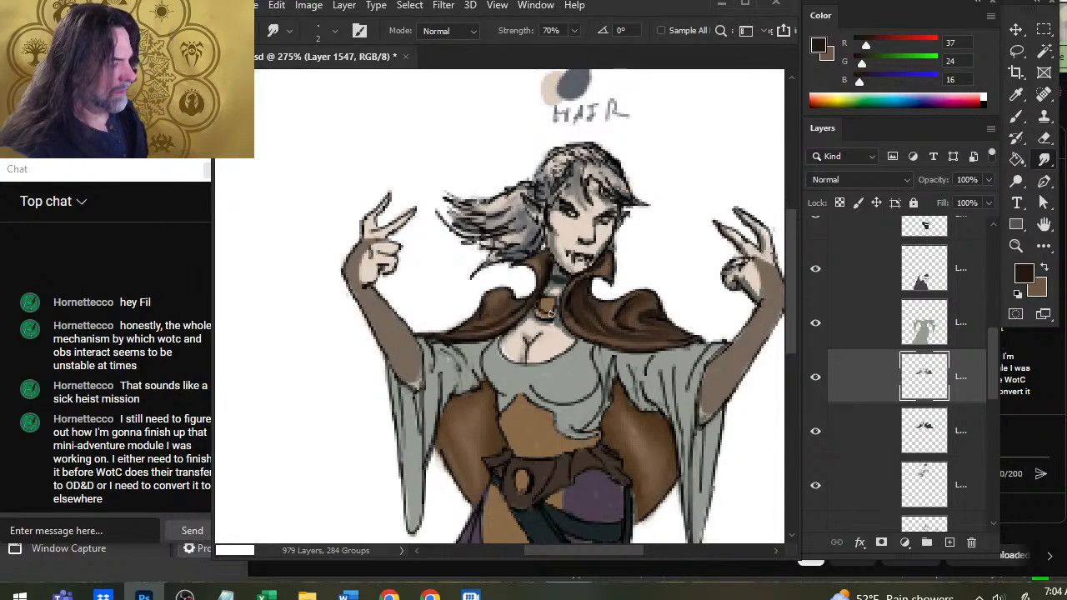
# Refine the right cape folds at full-figure view with R 113, G 87, B 67 highlights and smudge them.
pyautogui.press('z')
pyautogui.moveTo(649, 345); pyautogui.dragTo(565, 368)
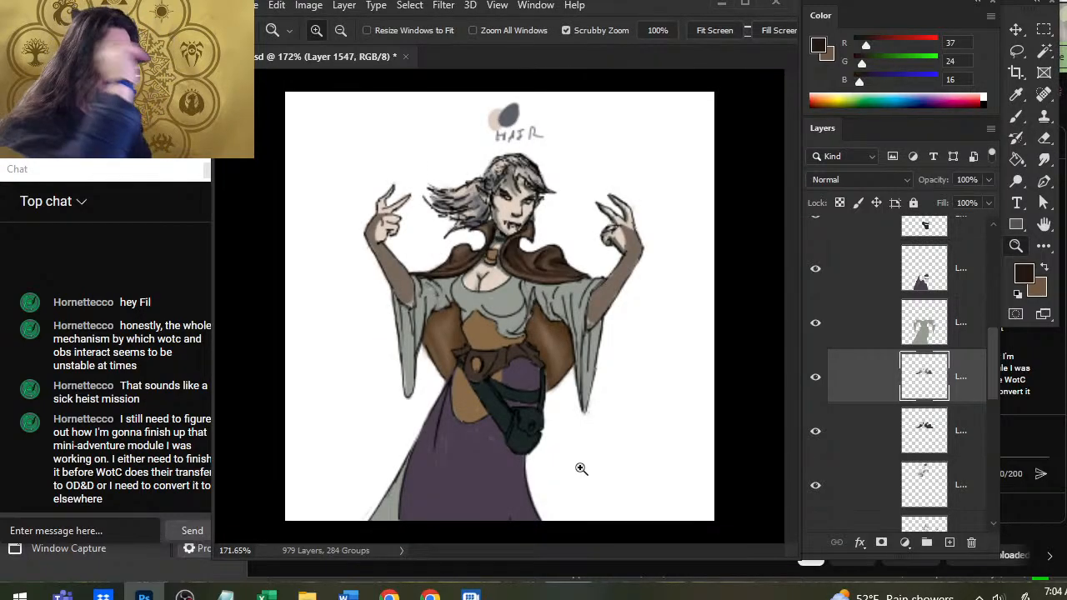
pyautogui.press('b')
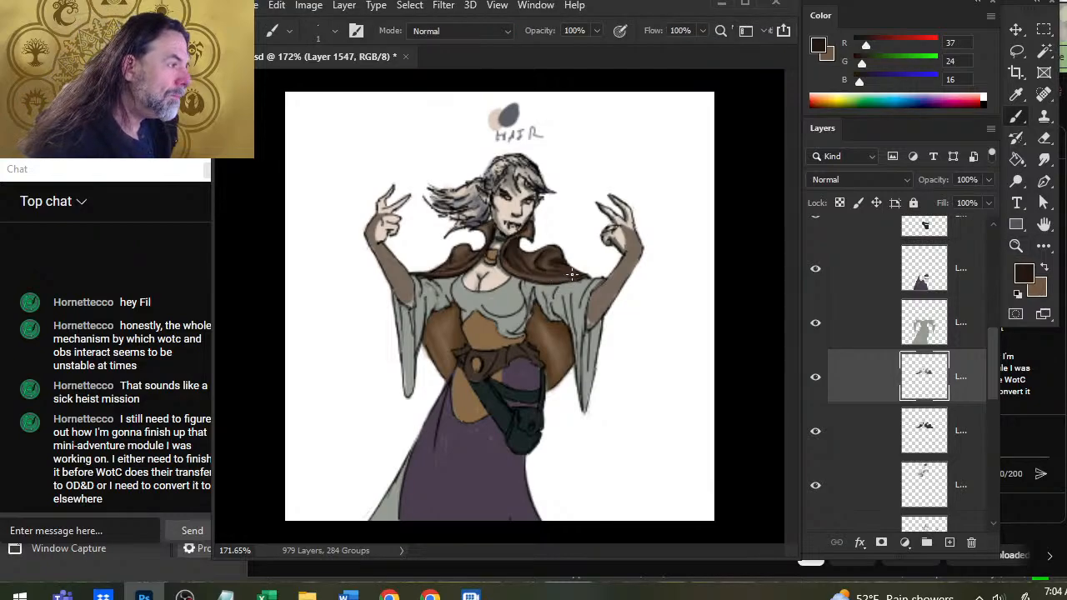
pyautogui.press('x')
pyautogui.press('r')
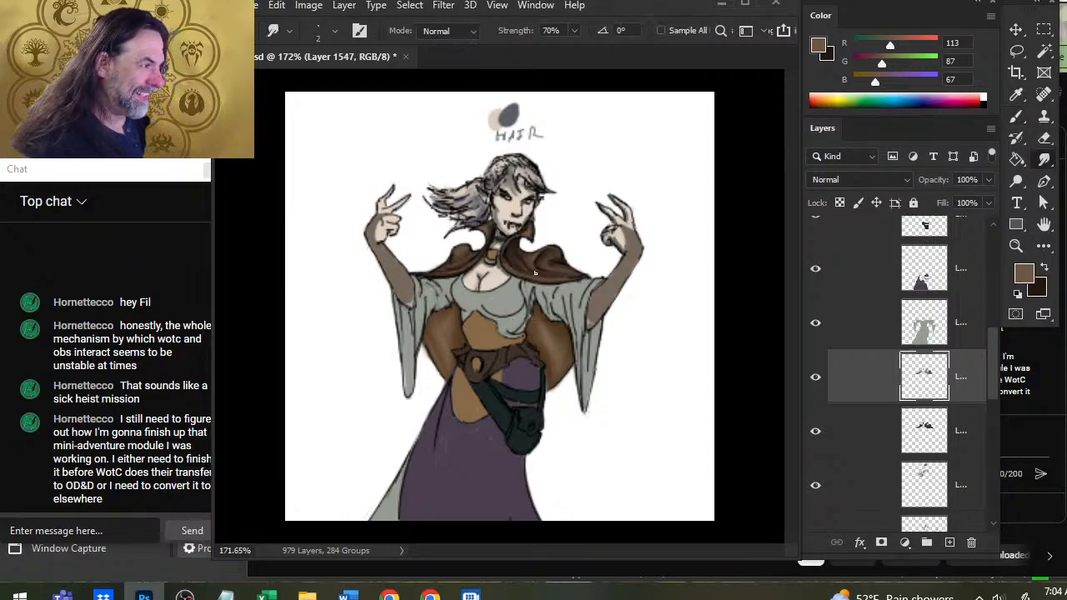
pyautogui.press('b')
pyautogui.press('r')
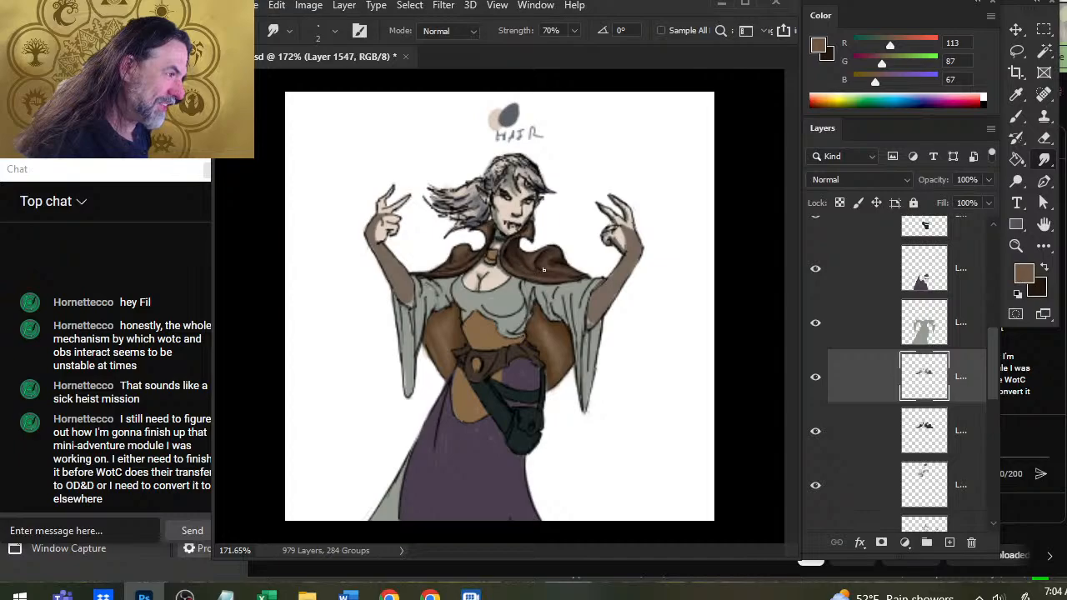
# Add R 113, G 87, B 67 highlights along the left cape's shoulder peak and lower folds, smudging them into the shadows.
pyautogui.press('b')
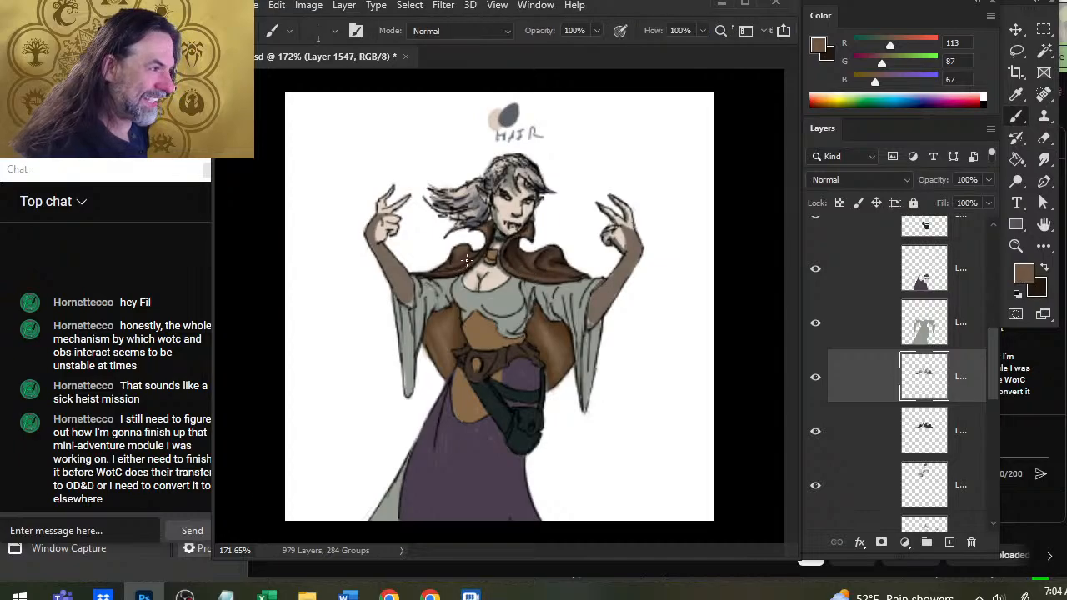
pyautogui.press('r')
pyautogui.press('b')
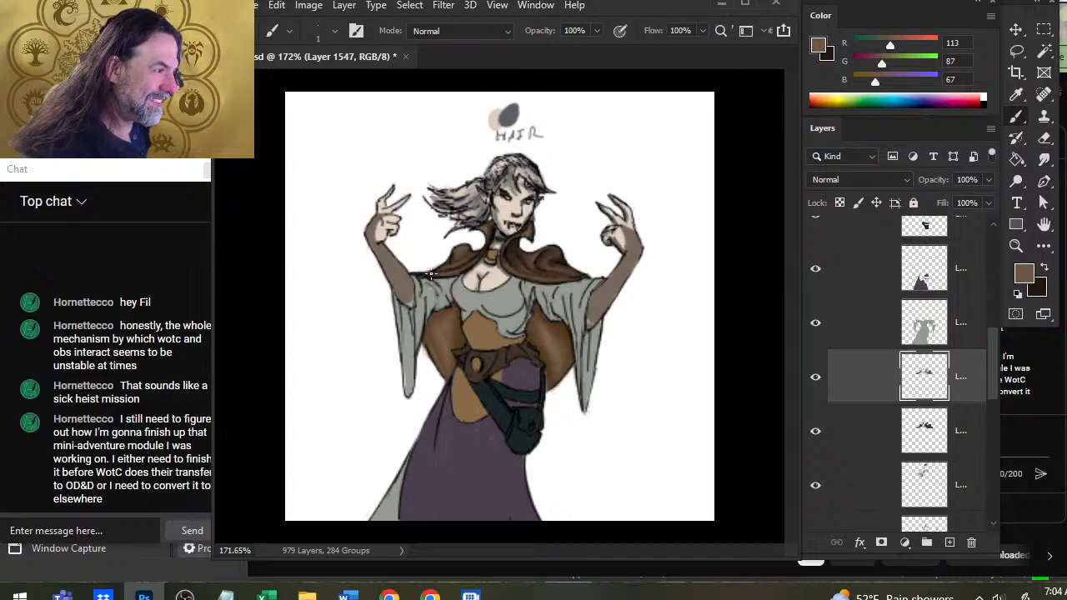
pyautogui.press('r')
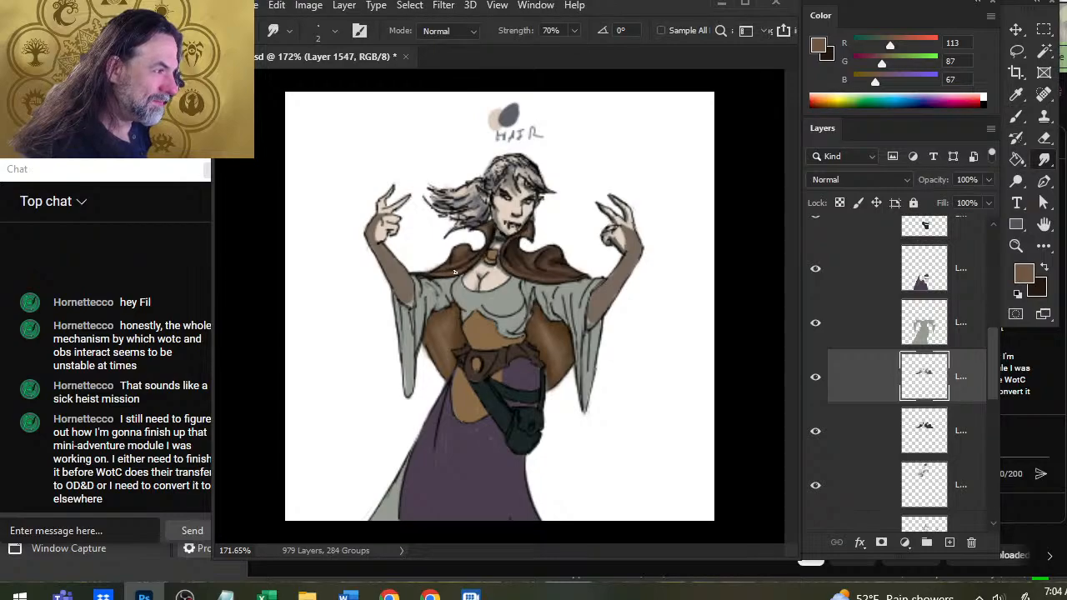
pyautogui.press('b')
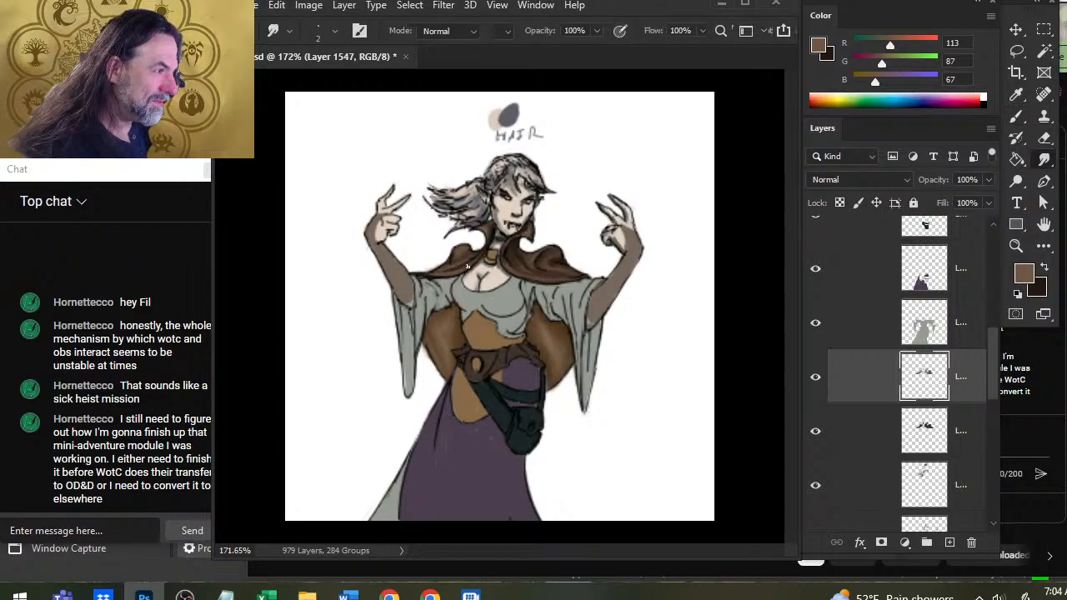
pyautogui.press('r')
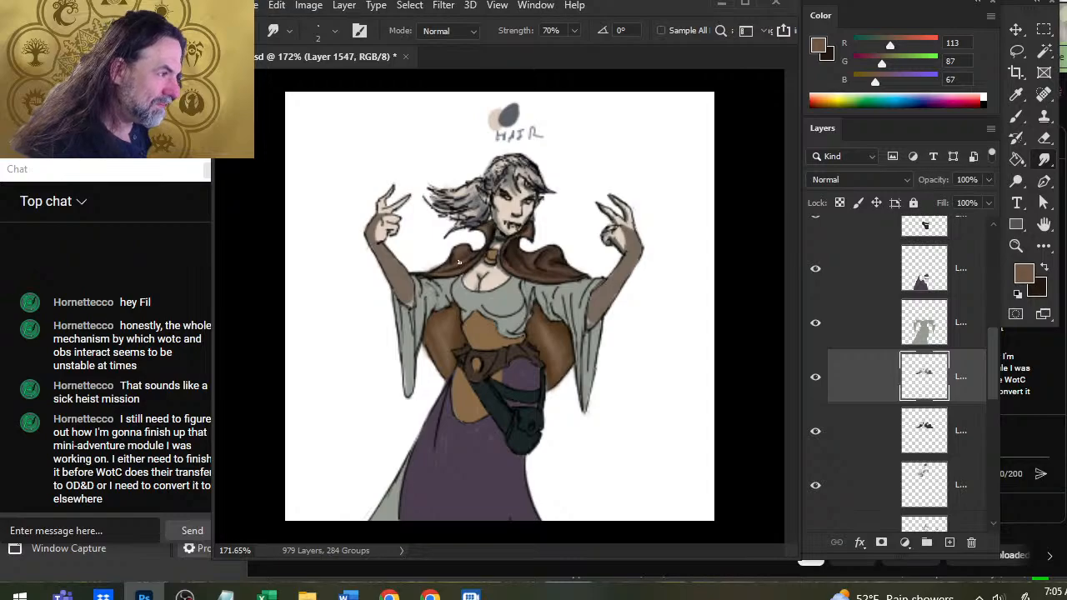
pyautogui.press('b')
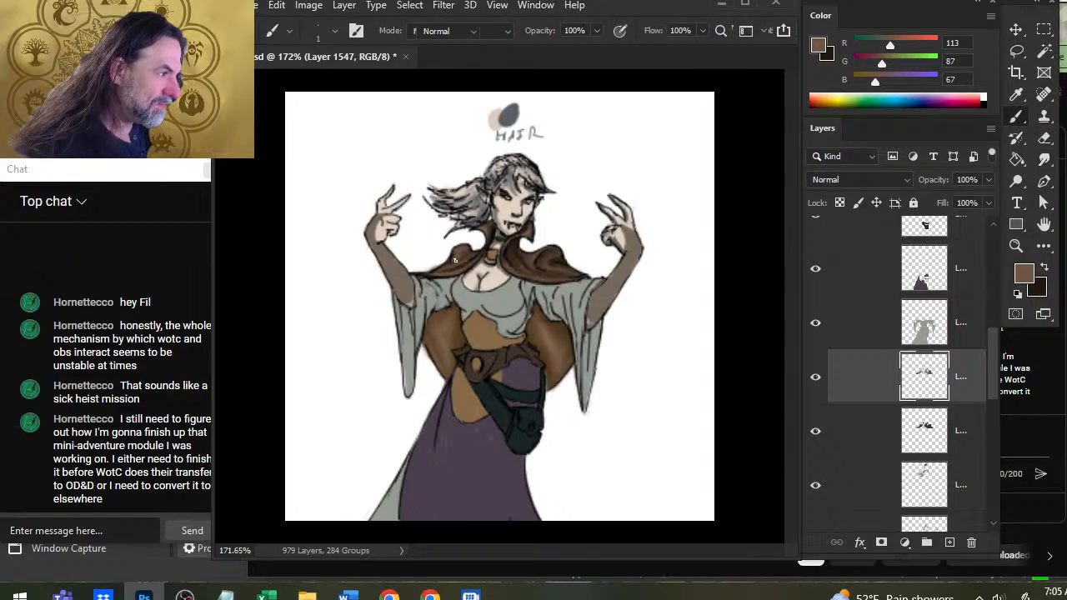
pyautogui.press('r')
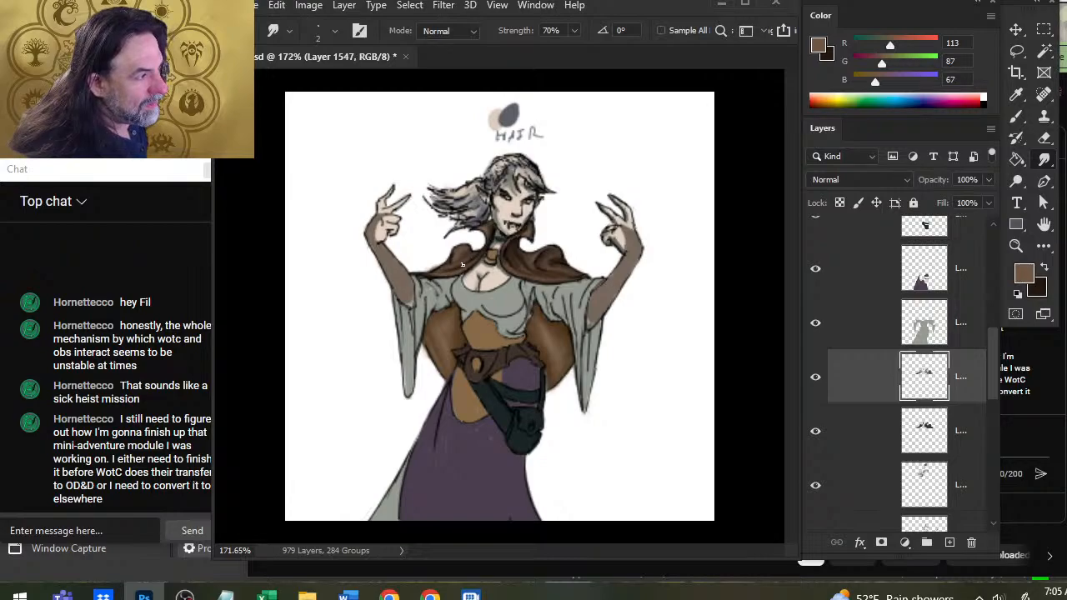
pyautogui.press('b')
pyautogui.press('r')
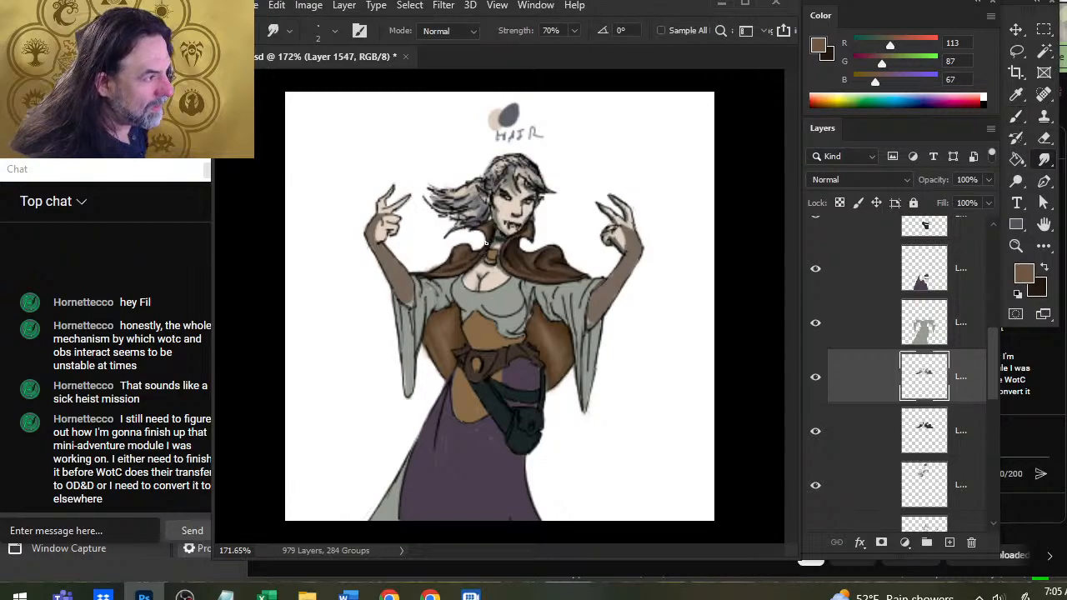
pyautogui.press('b')
pyautogui.press('r')
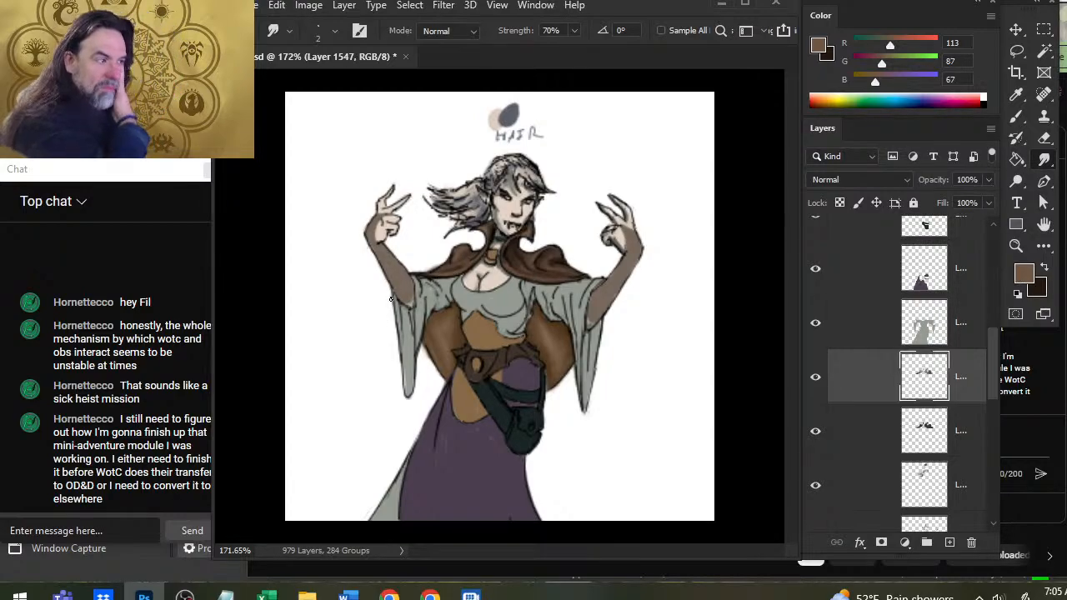
# Select the grey dress layer and sample the dress's grey, R 148, G 154, B 146, as the Brush foreground color.
pyautogui.click(863, 322)
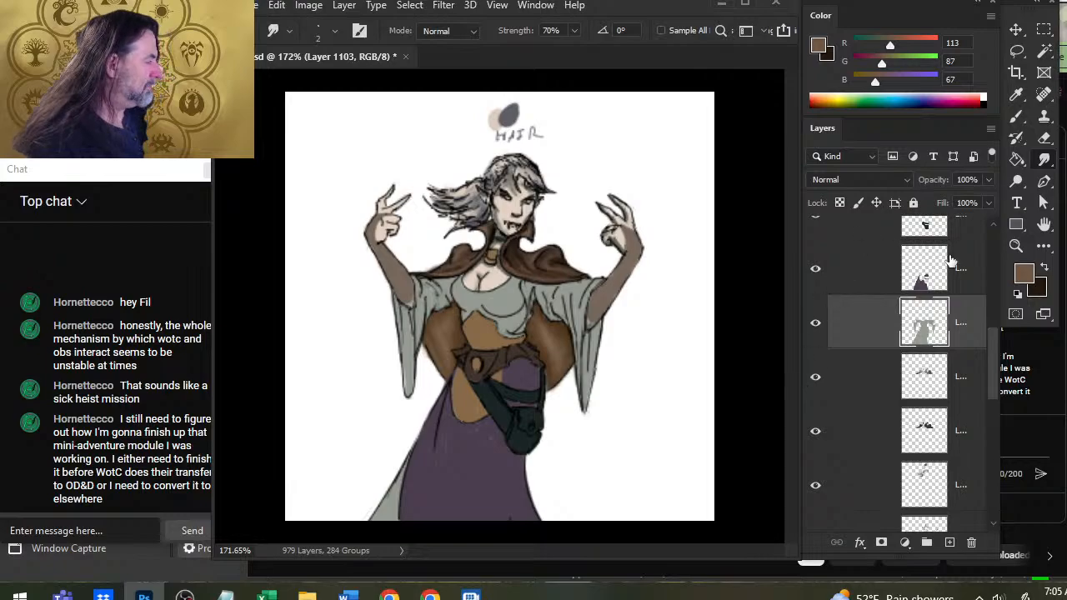
pyautogui.press('b')
pyautogui.keyDown('alt'); pyautogui.click(534, 381); pyautogui.keyUp('alt')
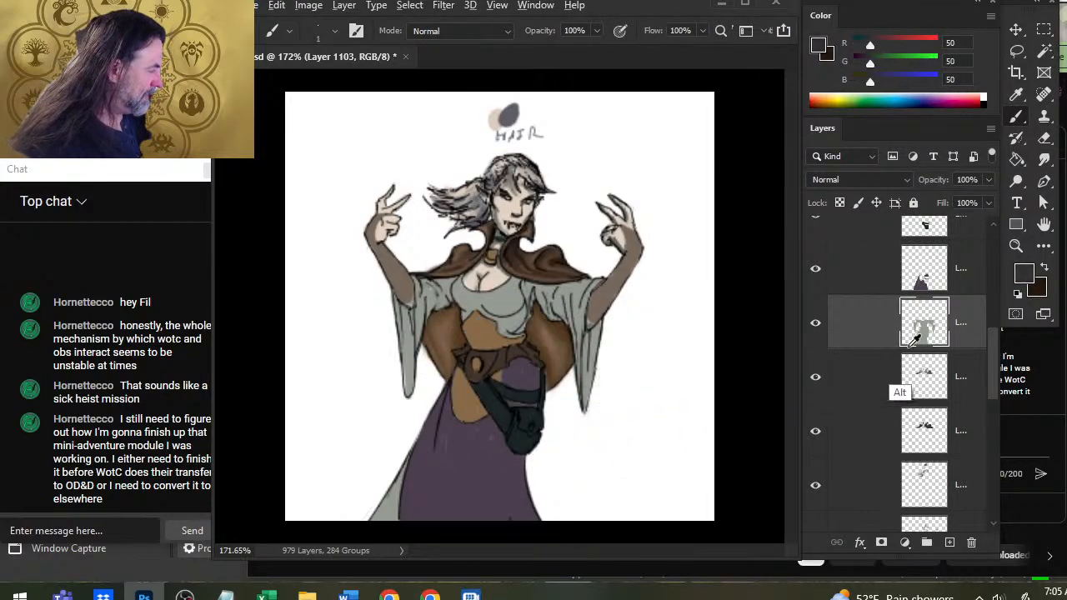
pyautogui.keyDown('alt'); pyautogui.click(397, 498); pyautogui.keyUp('alt')
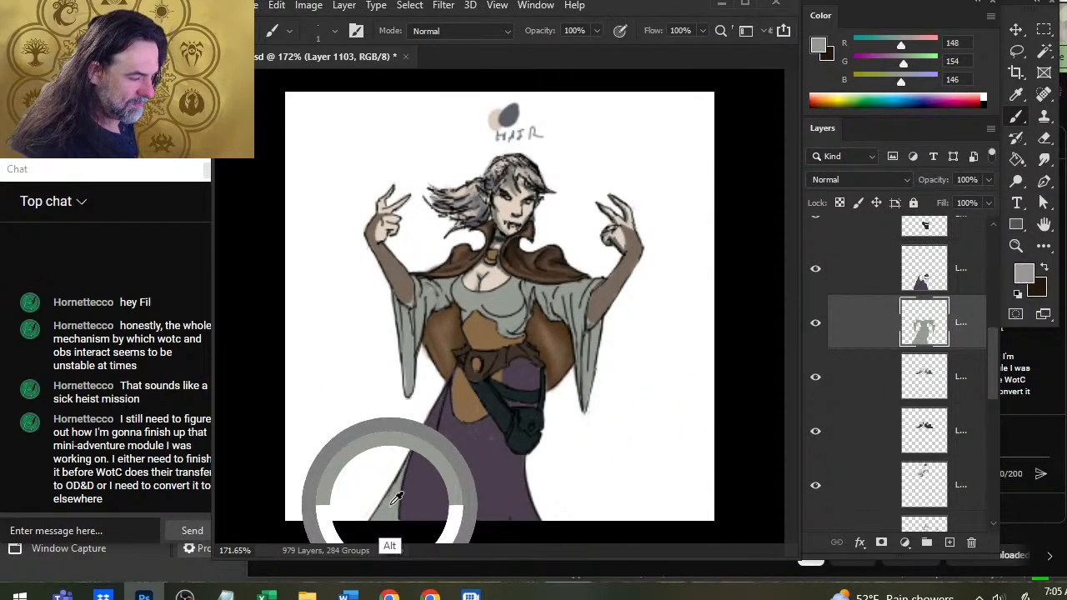
# Toggle the purple skirt layer's visibility to examine the grey dress underneath.
pyautogui.click(830, 280)
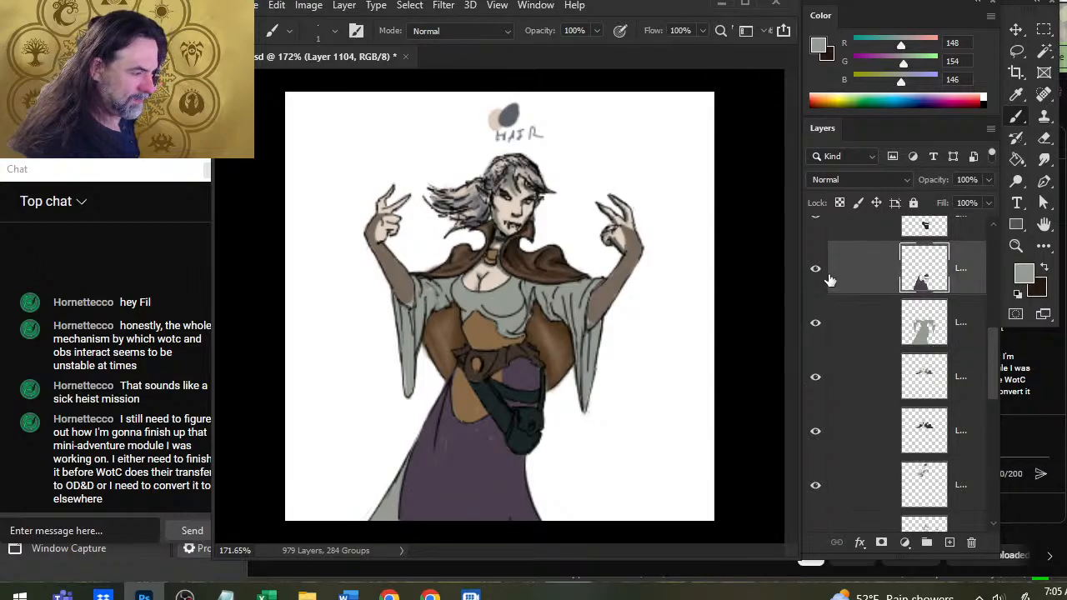
pyautogui.click(817, 274)
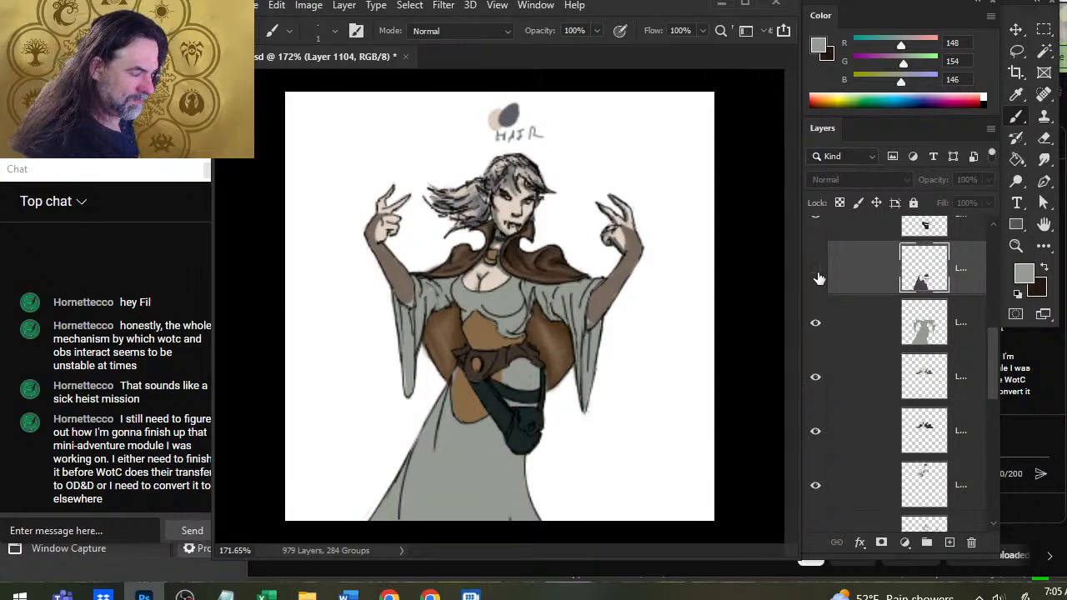
pyautogui.click(816, 272)
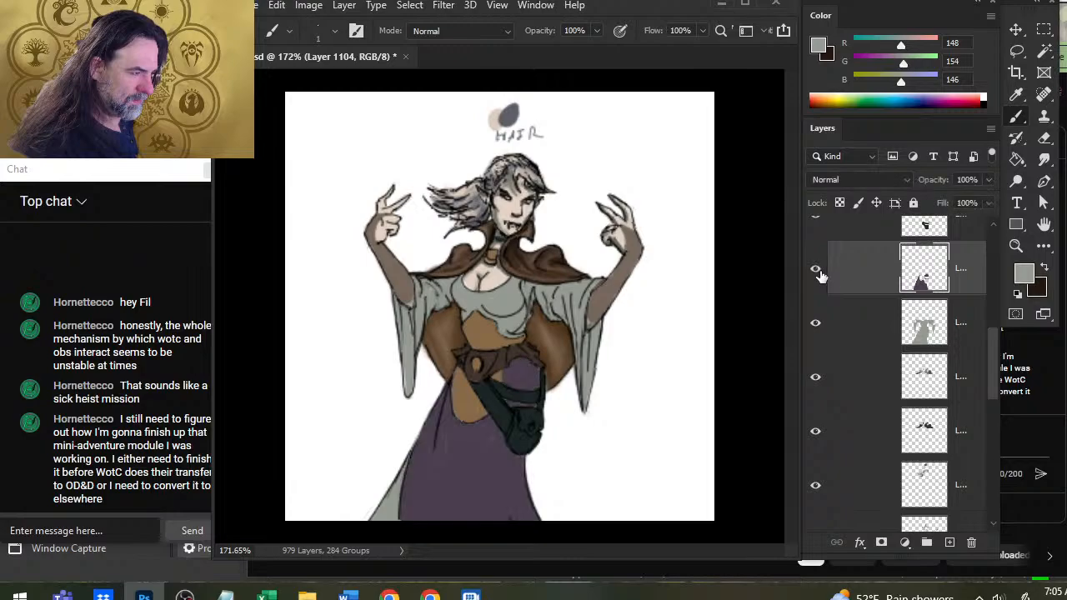
pyautogui.click(816, 273)
pyautogui.click(816, 272)
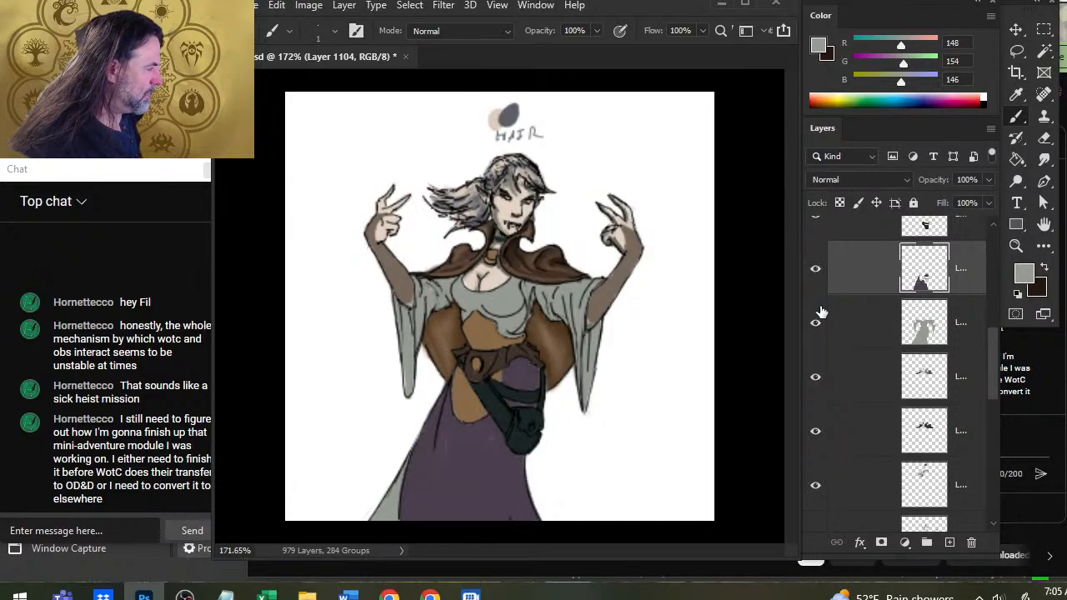
# Add a new layer above the grey dress layer and show the pilot's ref group for color reference.
pyautogui.moveTo(511, 338)
pyautogui.mouseDown()
pyautogui.moveTo(493, 341)
pyautogui.moveTo(543, 321)
pyautogui.moveTo(585, 285)
pyautogui.mouseUp()
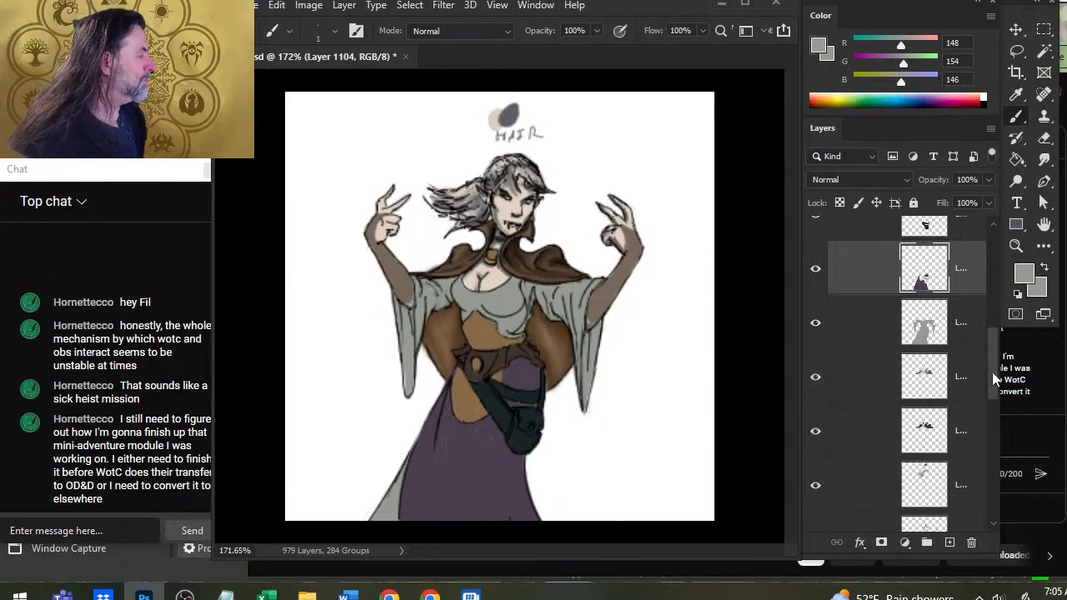
pyautogui.scroll(2, 994, 342)
pyautogui.click(959, 379)
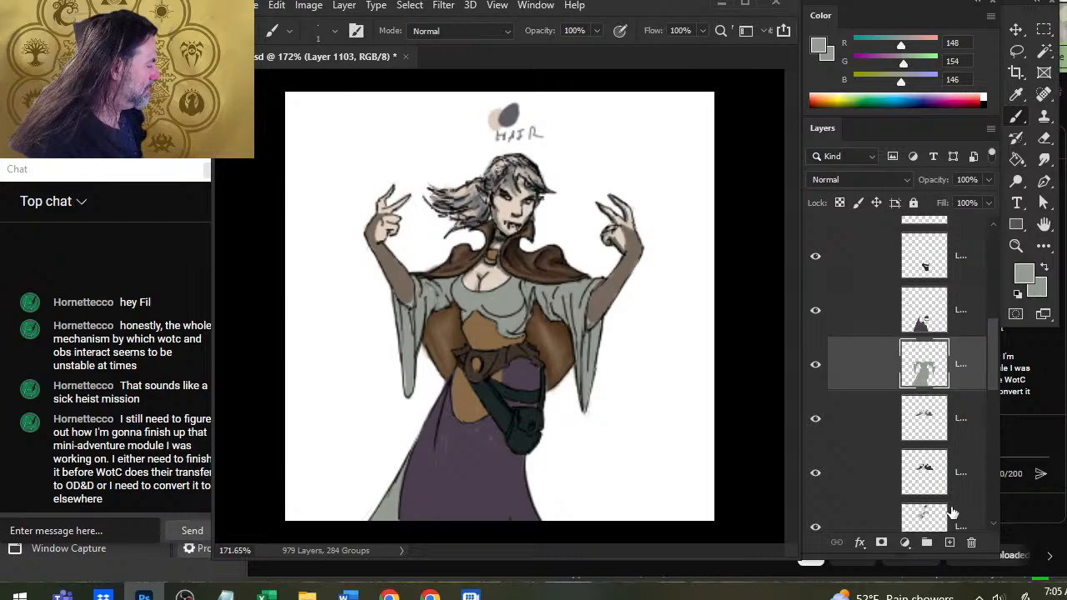
pyautogui.click(947, 543)
pyautogui.moveTo(993, 362); pyautogui.dragTo(982, 268)
pyautogui.click(815, 361)
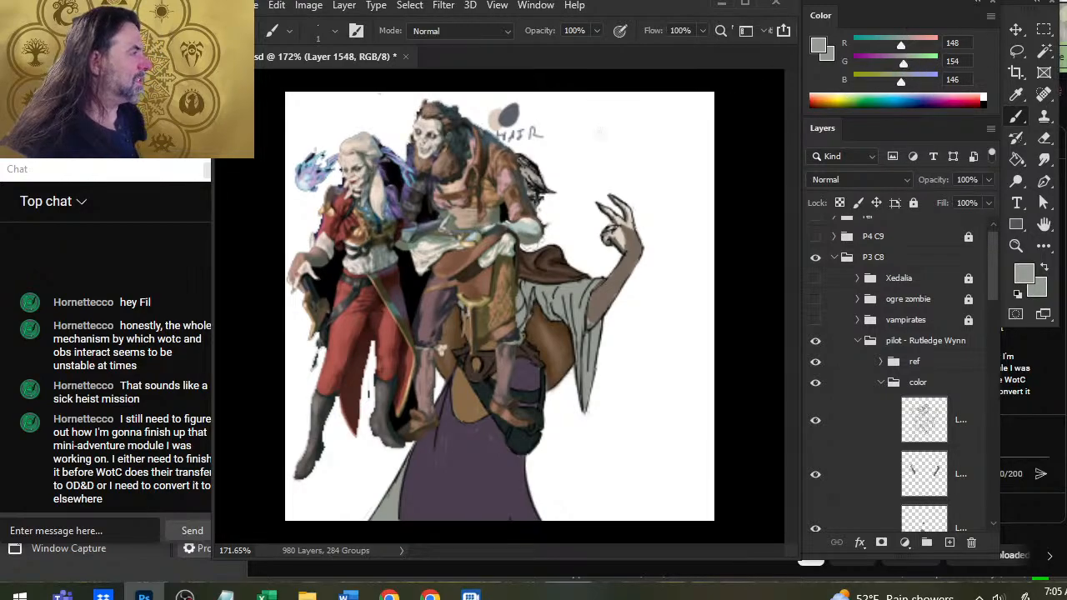
# Try sampling shading colors for the grey dress from the reference figures' clothing, including R 105, G 115, B 109.
pyautogui.press('alt')
pyautogui.keyDown('alt'); pyautogui.click(466, 218); pyautogui.keyUp('alt')
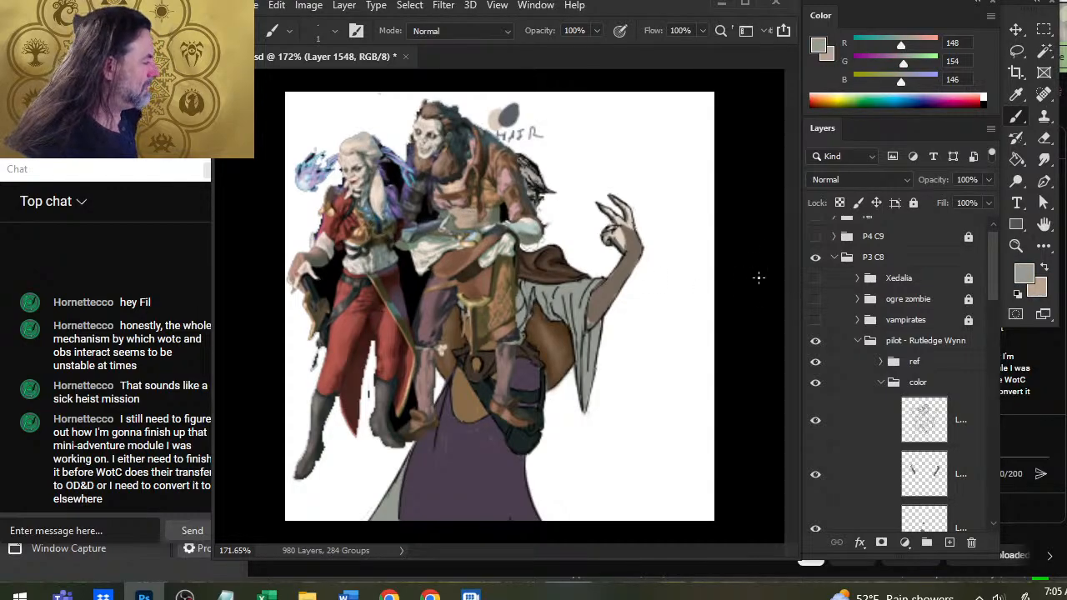
pyautogui.keyDown('alt'); pyautogui.click(585, 285); pyautogui.keyUp('alt')
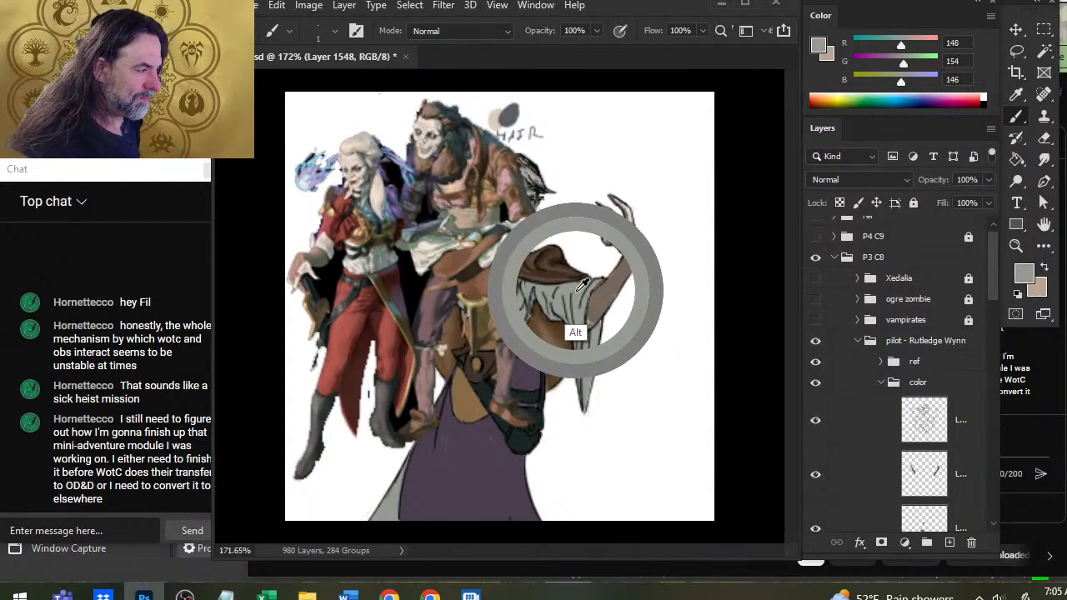
pyautogui.keyDown('alt'); pyautogui.click(583, 287); pyautogui.keyUp('alt')
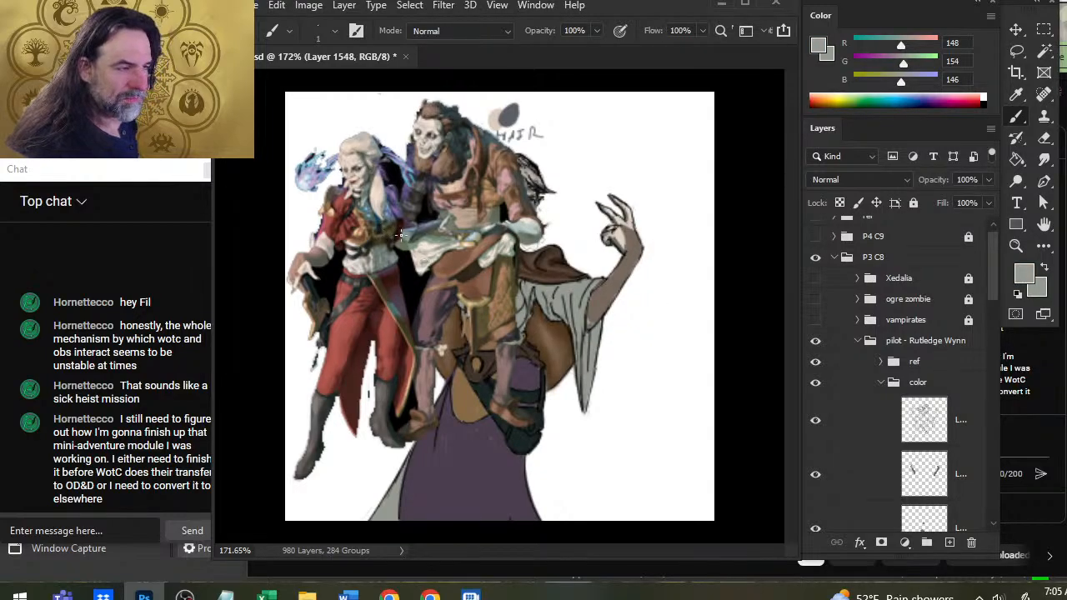
pyautogui.keyDown('alt'); pyautogui.click(358, 275); pyautogui.keyUp('alt')
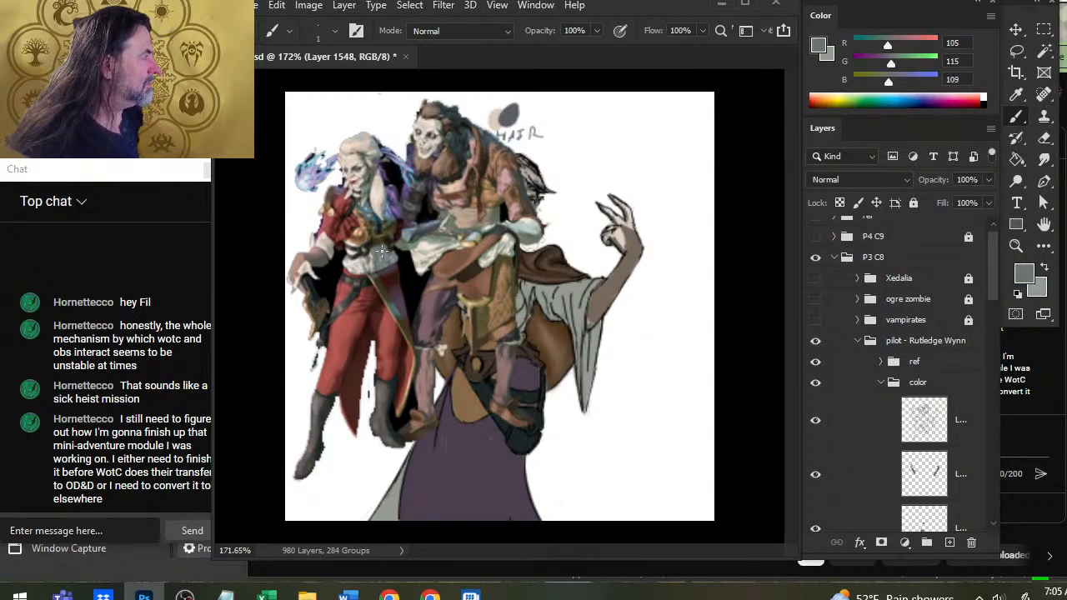
pyautogui.press('x')
pyautogui.keyDown('alt'); pyautogui.click(358, 255); pyautogui.keyUp('alt')
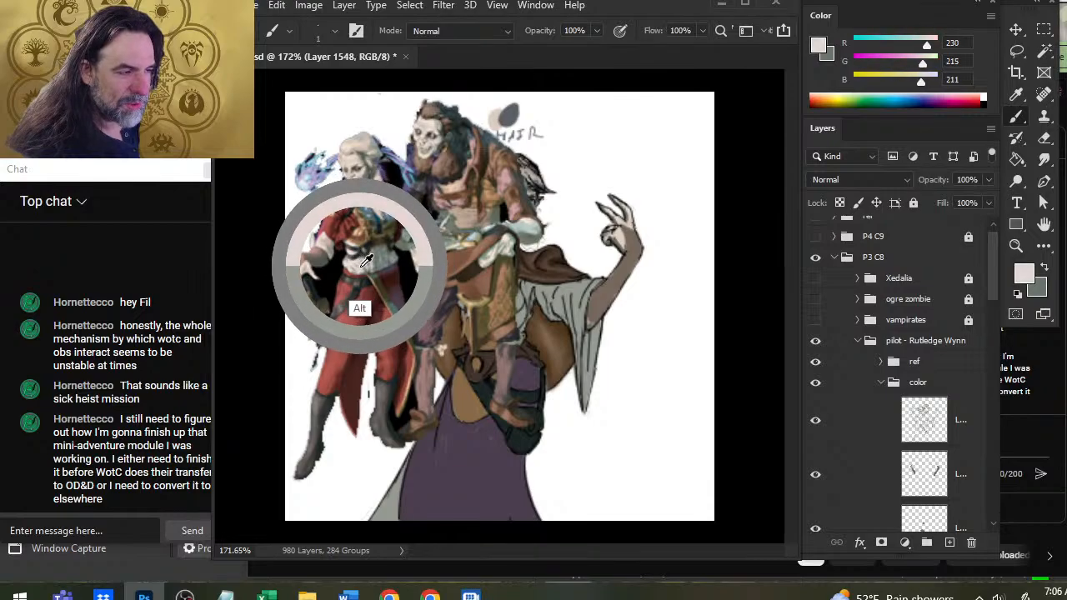
pyautogui.press('x')
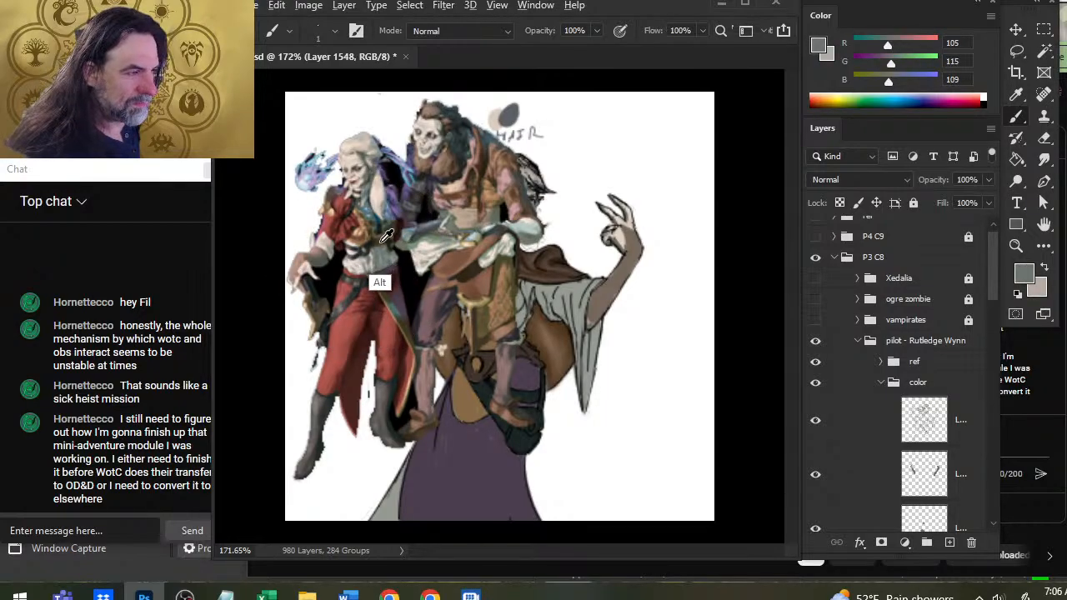
# Sample brown R 133, G 99, B 70 from the reference and paint a swatch beside the right sleeve with a size 20 brush.
pyautogui.moveTo(367, 234)
pyautogui.mouseDown()
pyautogui.moveTo(356, 233)
pyautogui.moveTo(364, 229)
pyautogui.mouseUp()
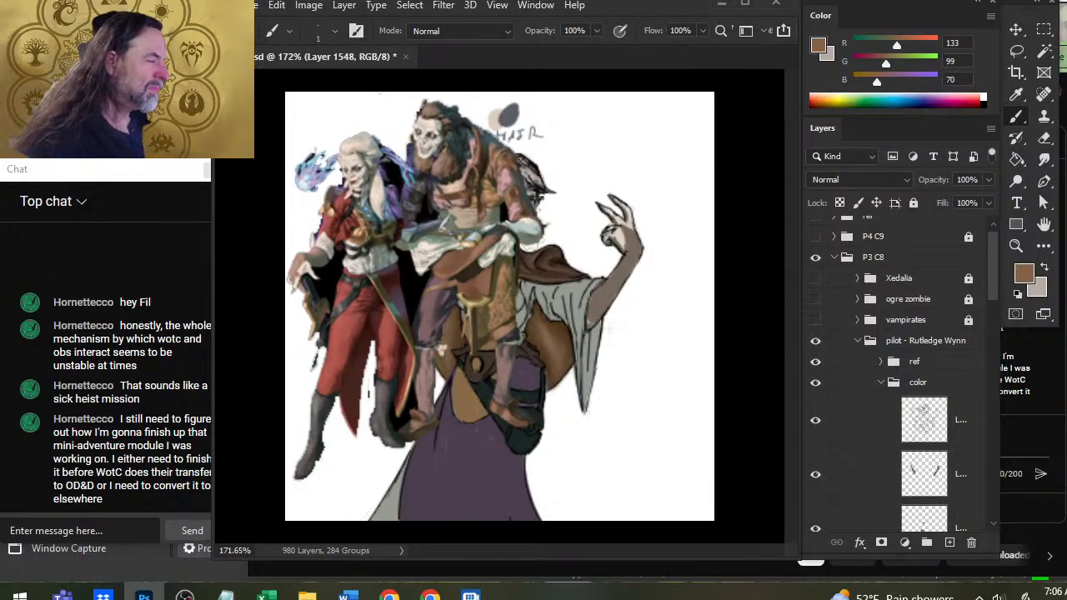
pyautogui.press(']')
pyautogui.press(']')
pyautogui.press(']')
pyautogui.press(']')
pyautogui.press(']')
pyautogui.press(']')
pyautogui.press(']')
pyautogui.press(']')
pyautogui.press(']')
pyautogui.moveTo(652, 314); pyautogui.dragTo(670, 327)
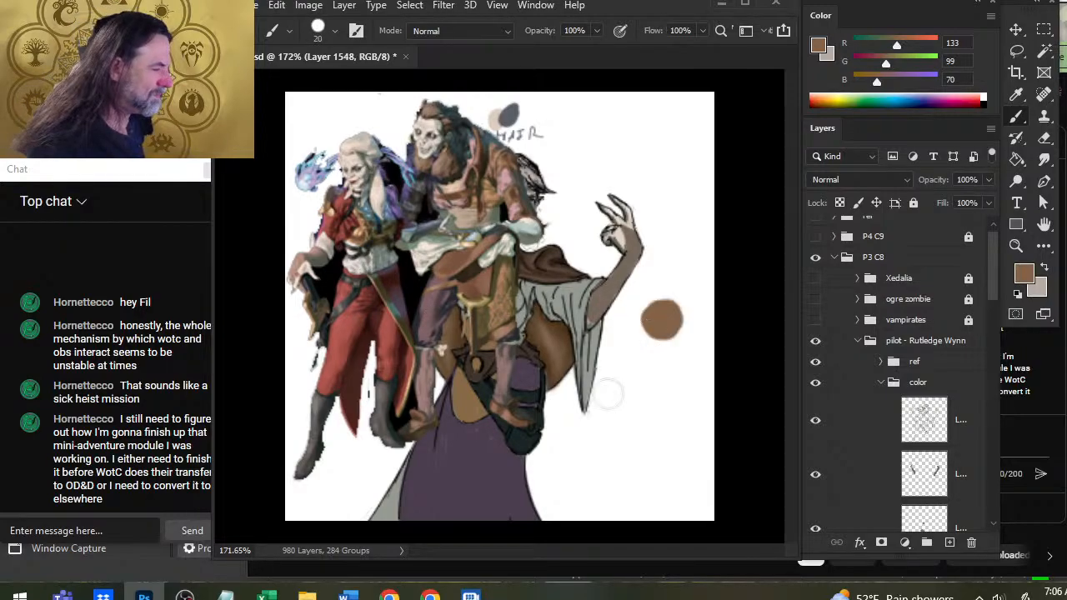
# Sample the dress's grey, R 148, G 154, B 146, and paint a swatch overlapping the brown one from below.
pyautogui.keyDown('alt'); pyautogui.click(574, 326); pyautogui.keyUp('alt')
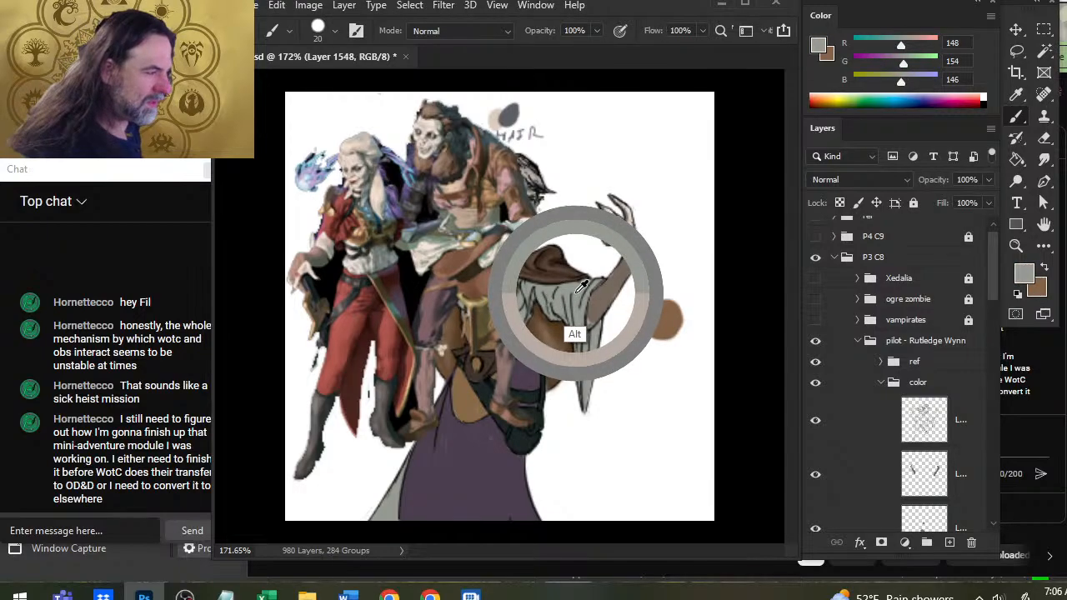
pyautogui.moveTo(666, 331)
pyautogui.mouseDown()
pyautogui.moveTo(665, 342)
pyautogui.moveTo(662, 308)
pyautogui.moveTo(671, 306)
pyautogui.moveTo(672, 326)
pyautogui.moveTo(677, 290)
pyautogui.moveTo(678, 302)
pyautogui.mouseUp()
pyautogui.keyDown('alt'); pyautogui.click(661, 333); pyautogui.keyUp('alt')
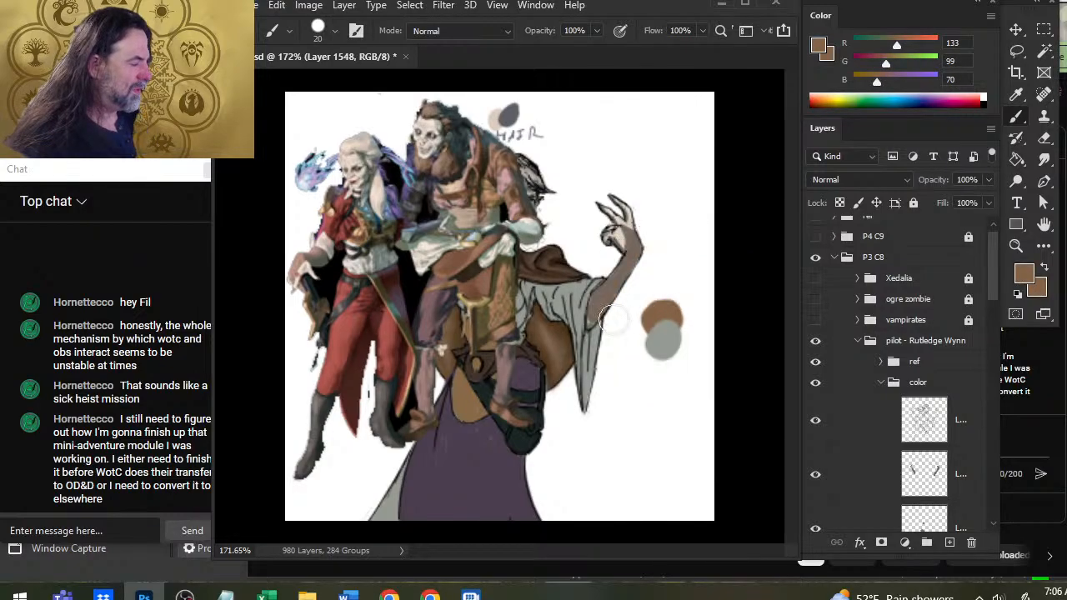
# Sample R 232, G 218, B 215 from the reference's white shirt, select the brown swatch with the Magic Wand, and paint it over.
pyautogui.moveTo(350, 279); pyautogui.dragTo(350, 280)
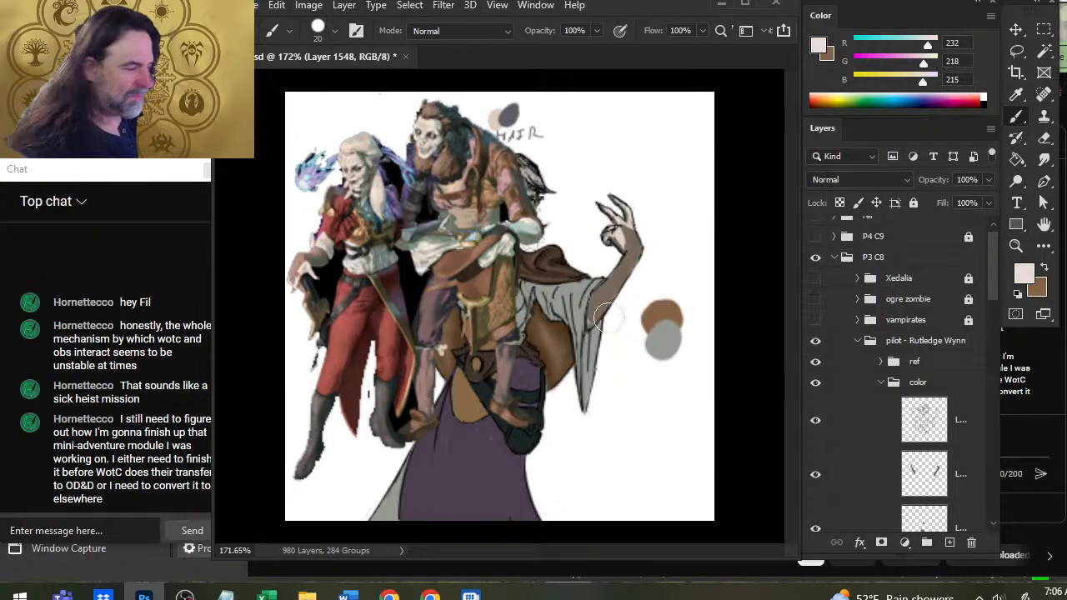
pyautogui.press('w')
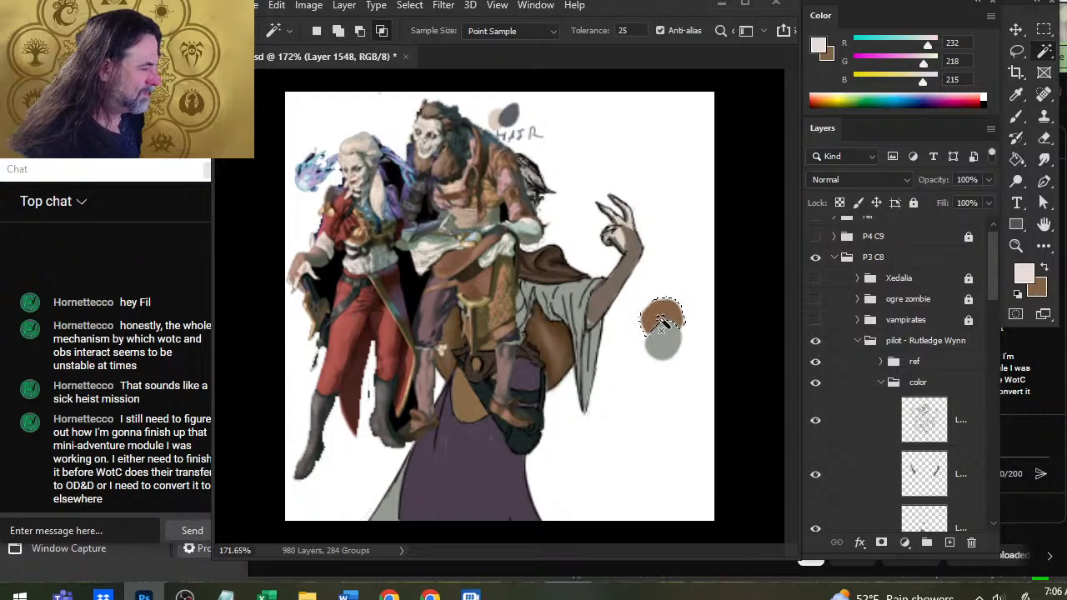
pyautogui.click(658, 322)
pyautogui.press('b')
pyautogui.press('l')
pyautogui.click(641, 365)
pyautogui.press('b')
pyautogui.moveTo(665, 315)
pyautogui.mouseDown()
pyautogui.moveTo(657, 320)
pyautogui.moveTo(664, 310)
pyautogui.mouseUp()
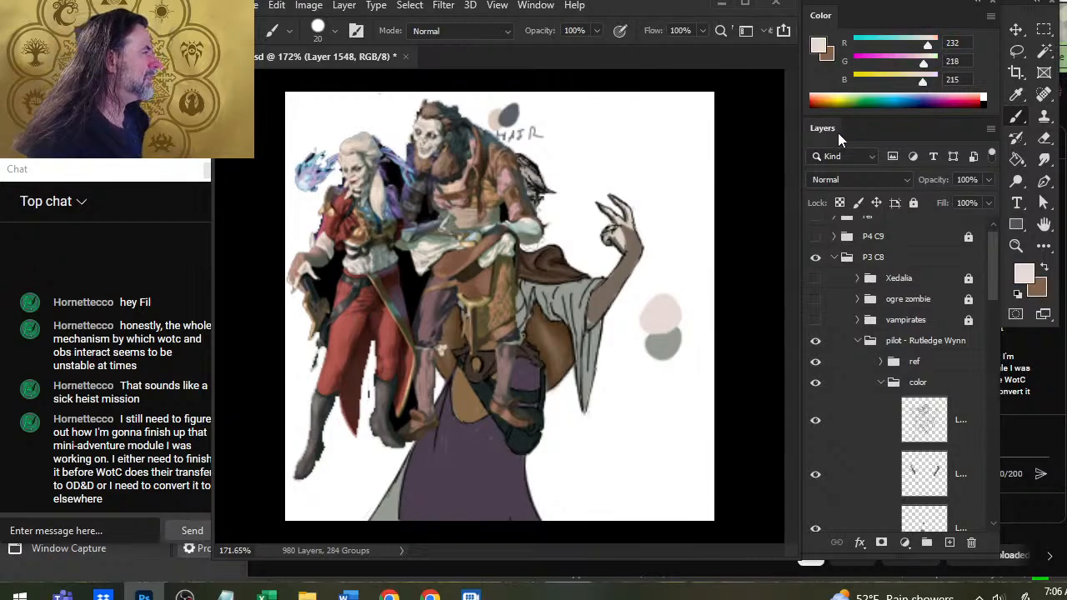
# Set the foreground to the dress's grey, R 148, G 154, B 146, keeping brown R 133, G 99, B 70 as the background.
pyautogui.keyDown('alt'); pyautogui.click(614, 327); pyautogui.keyUp('alt')
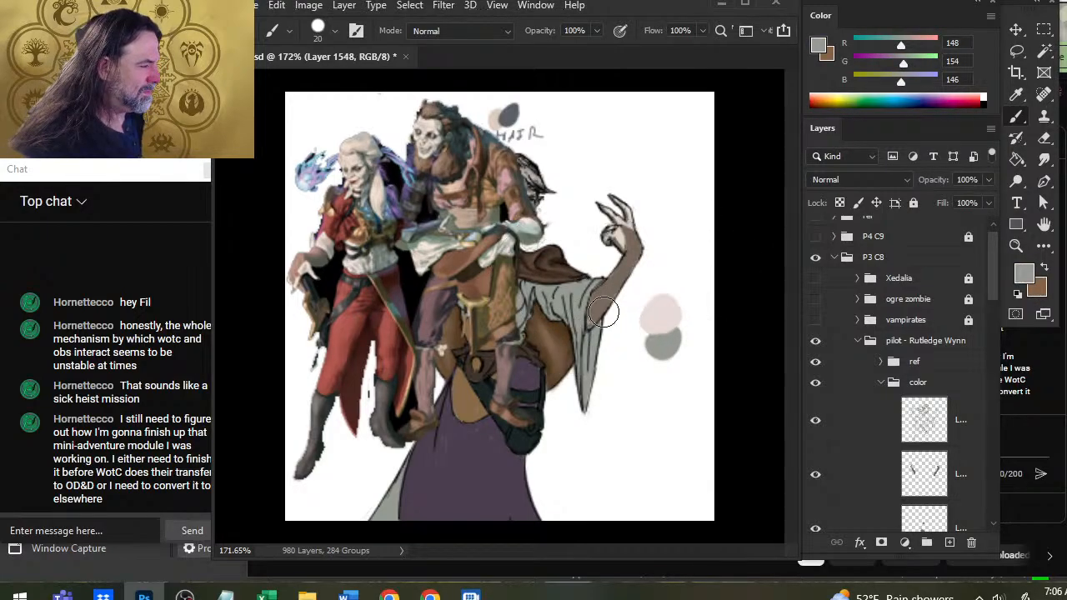
pyautogui.press('x')
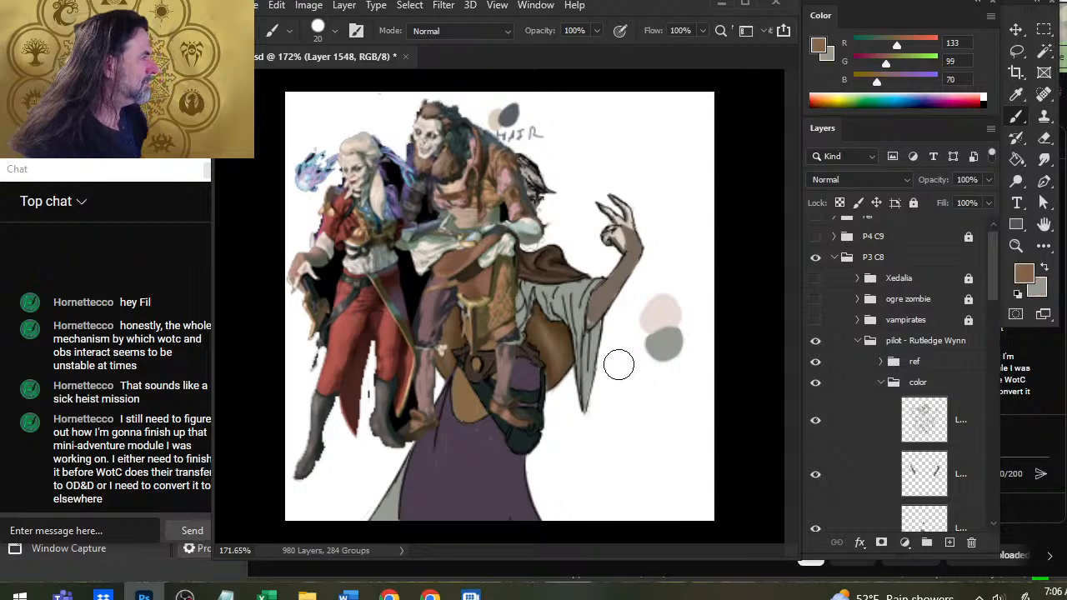
pyautogui.press('x')
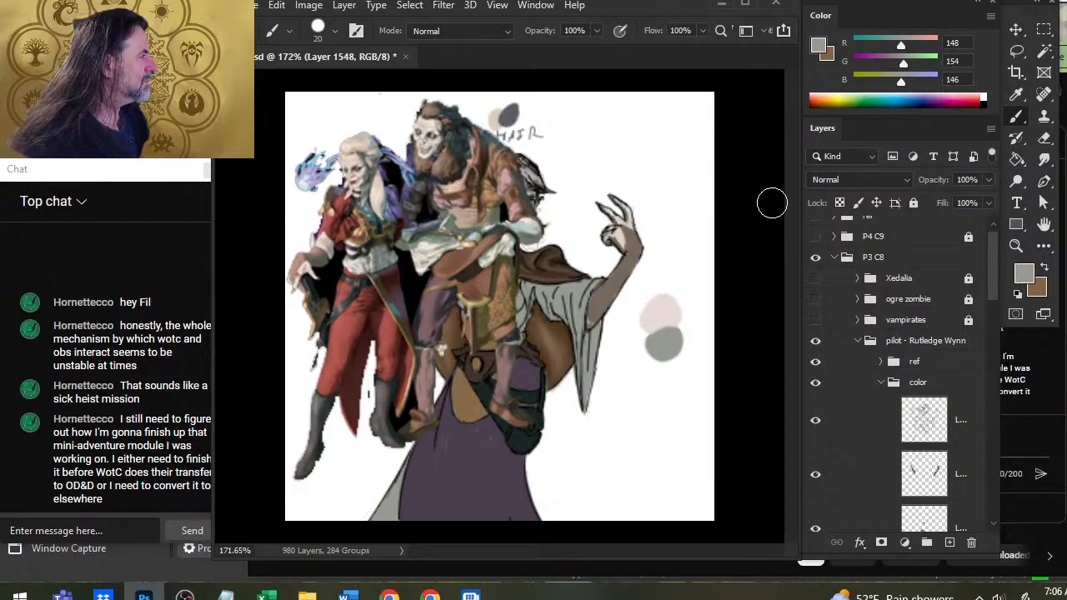
# Remove the pale pink swatch using the Magic Wand, and resample the dress's grey, R 148, G 154, B 146.
pyautogui.press('x')
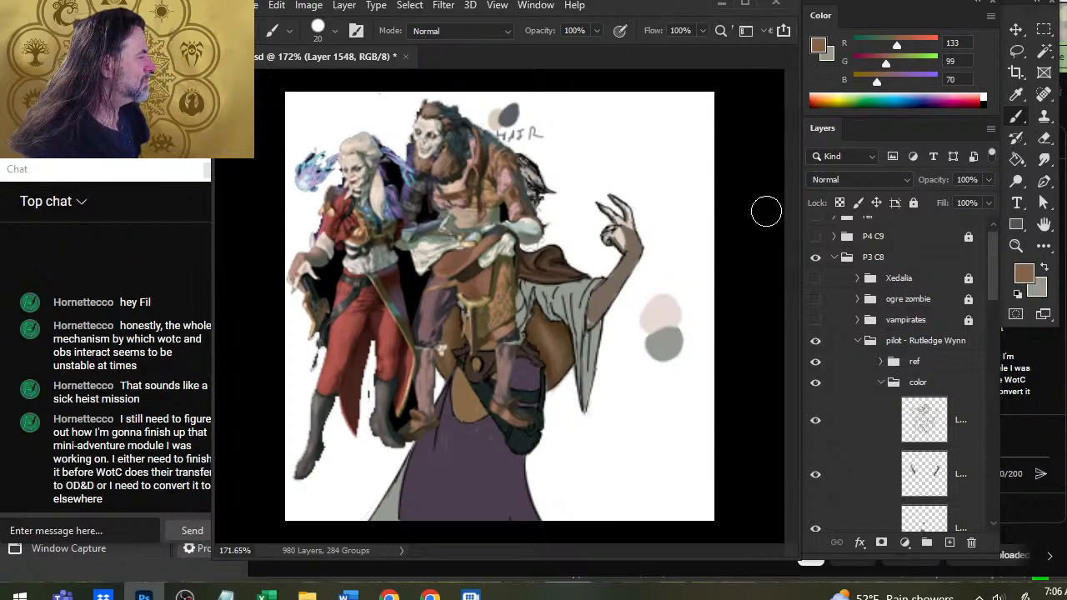
pyautogui.press('w')
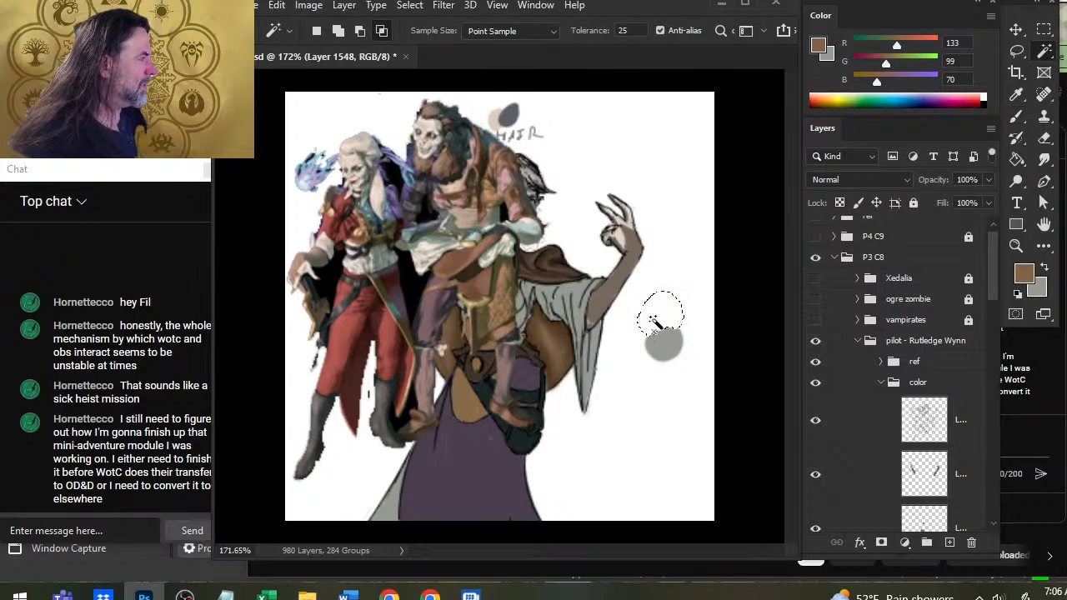
pyautogui.press('l')
pyautogui.press('b')
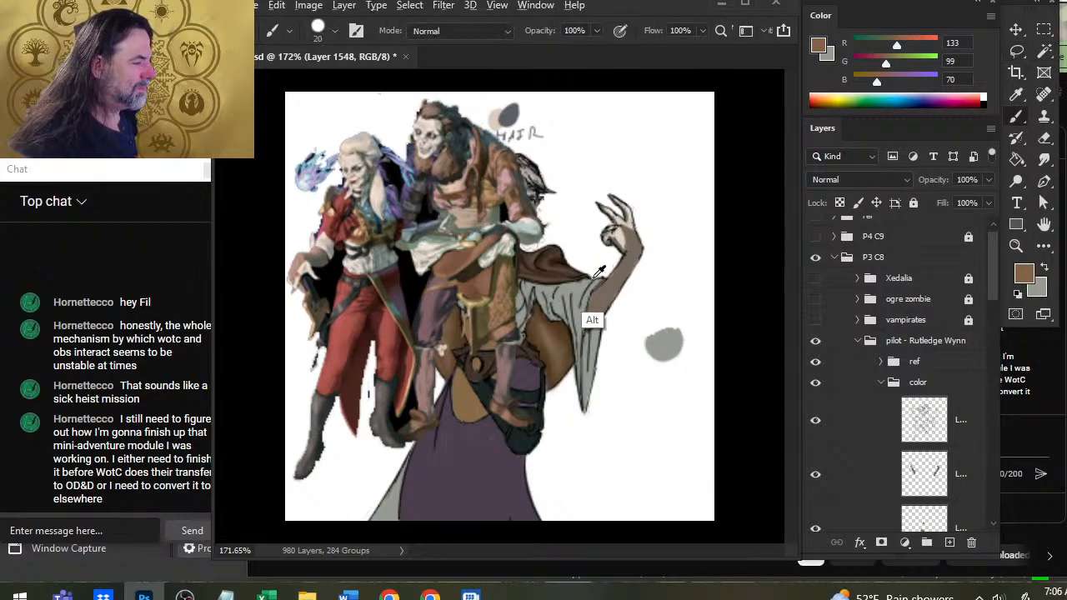
pyautogui.keyDown('alt'); pyautogui.click(581, 289); pyautogui.keyUp('alt')
pyautogui.keyDown('alt'); pyautogui.click(577, 293); pyautogui.keyUp('alt')
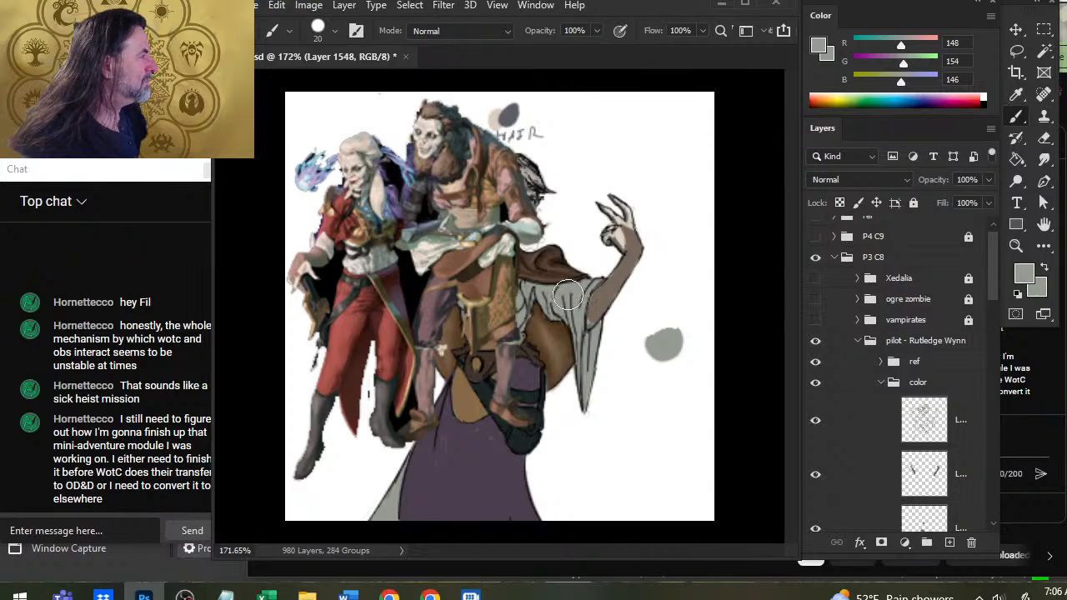
# Sample pale tones from the reference woman, including R 201, G 199, B 192, and try a stroke on the grey swatch.
pyautogui.keyDown('alt'); pyautogui.click(385, 178); pyautogui.keyUp('alt')
pyautogui.moveTo(389, 172); pyautogui.dragTo(365, 199)
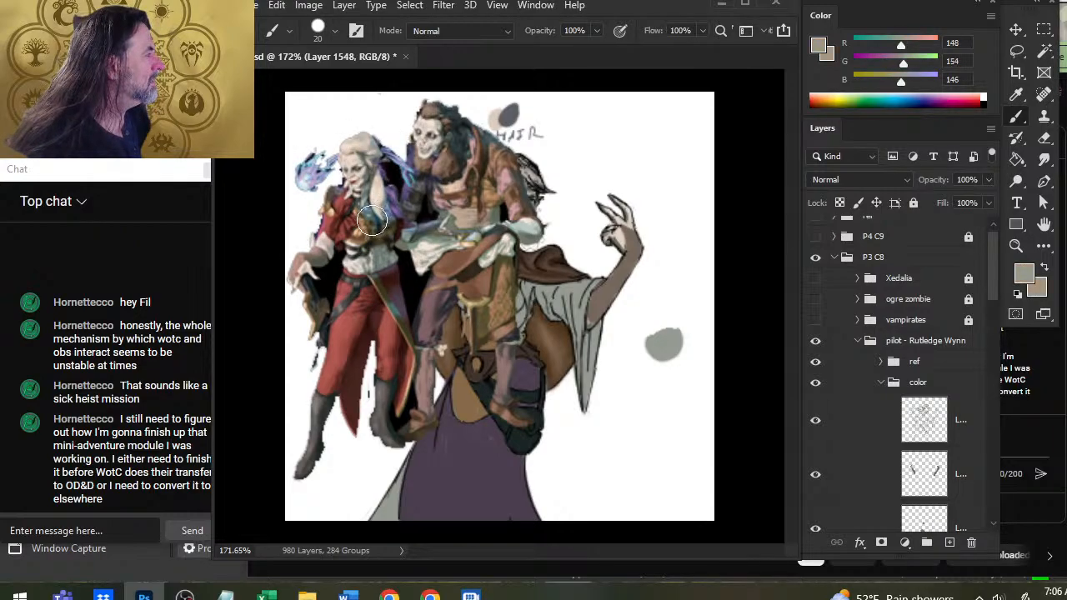
pyautogui.moveTo(364, 199)
pyautogui.mouseDown()
pyautogui.moveTo(360, 207)
pyautogui.moveTo(376, 194)
pyautogui.moveTo(368, 197)
pyautogui.moveTo(381, 202)
pyautogui.mouseUp()
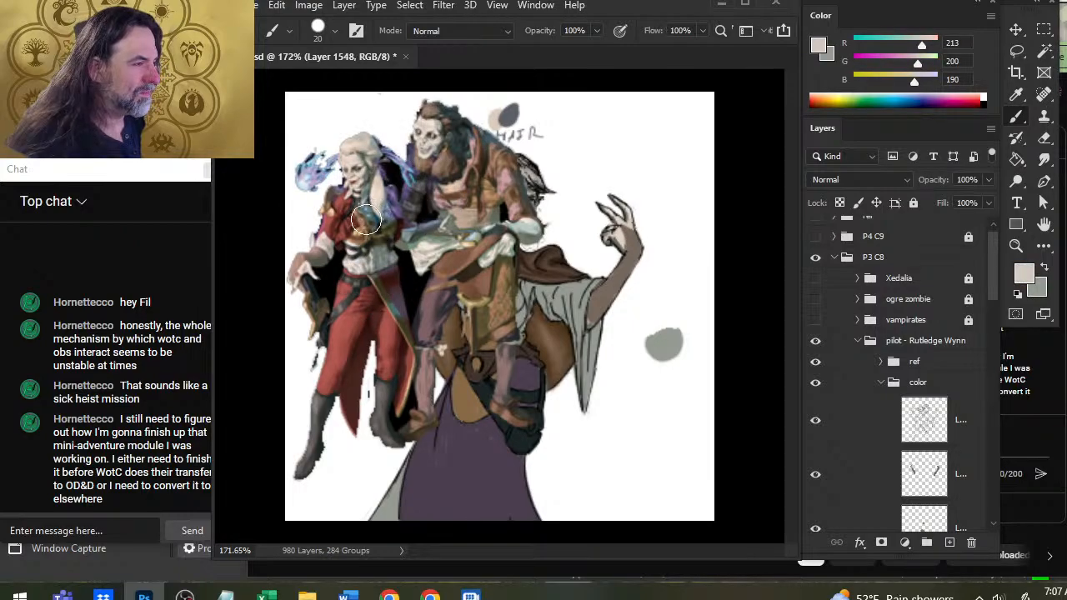
pyautogui.moveTo(378, 185); pyautogui.dragTo(372, 213)
pyautogui.moveTo(374, 213); pyautogui.dragTo(366, 268)
pyautogui.press('x')
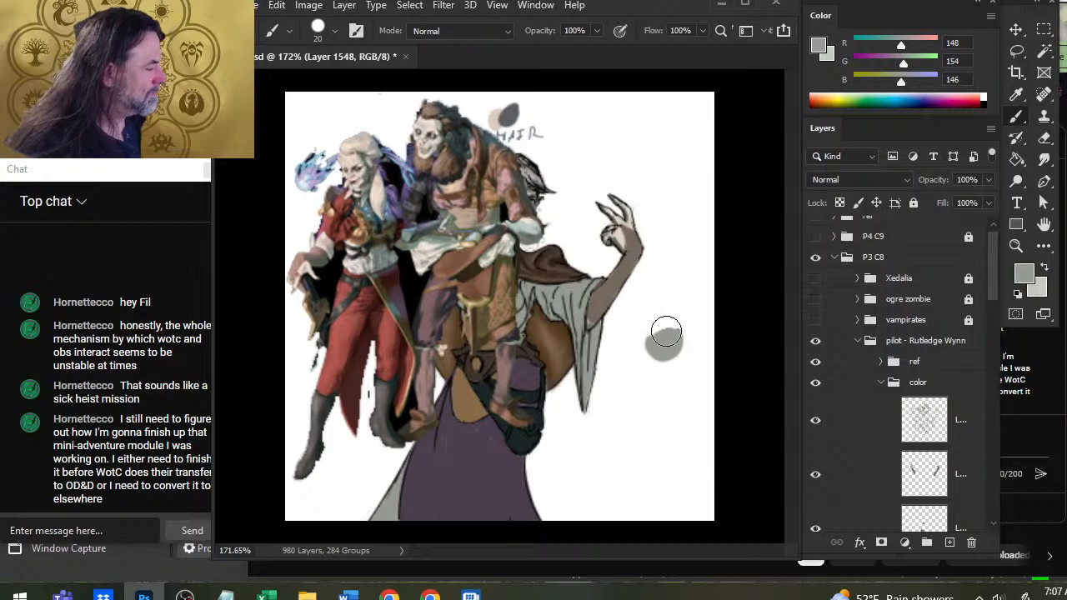
pyautogui.moveTo(659, 333)
pyautogui.mouseDown()
pyautogui.moveTo(657, 317)
pyautogui.moveTo(676, 360)
pyautogui.mouseUp()
pyautogui.hotkey('ctrl', 'z')
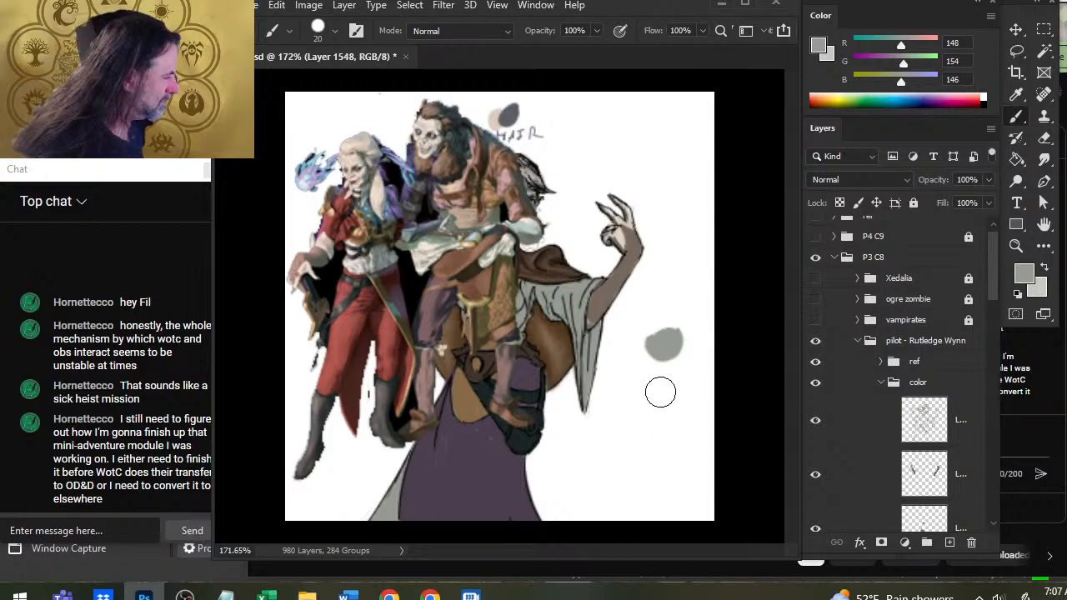
# Sample R 113, G 124, B 118 from the reference's shirt, paint a swatch overlapping the grey one from above, and resample the grey.
pyautogui.moveTo(400, 241)
pyautogui.mouseDown()
pyautogui.moveTo(358, 249)
pyautogui.moveTo(384, 252)
pyautogui.mouseUp()
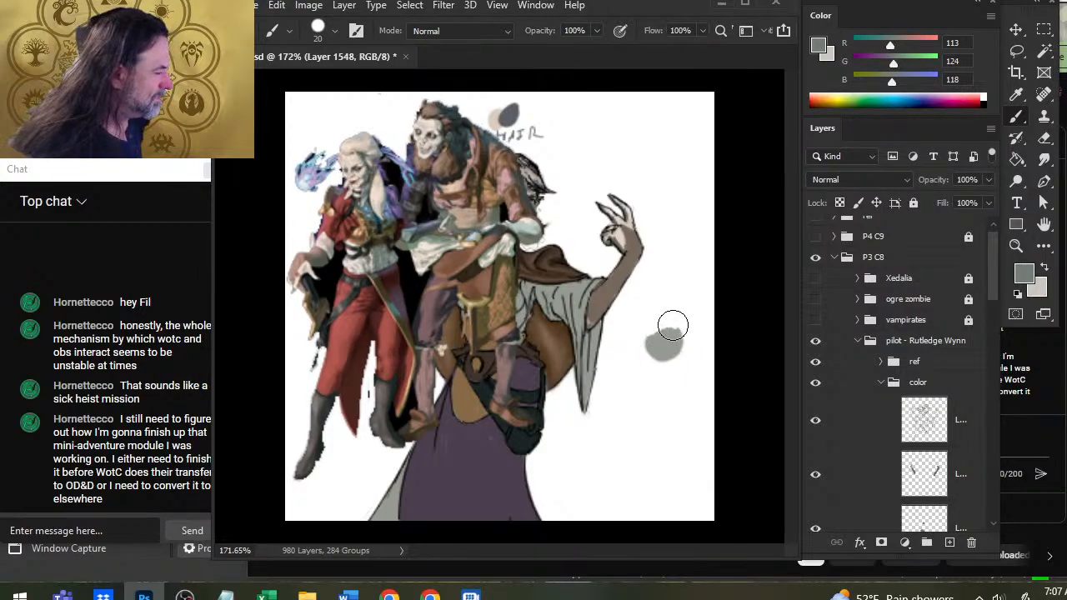
pyautogui.moveTo(673, 325); pyautogui.dragTo(665, 328)
pyautogui.press('x')
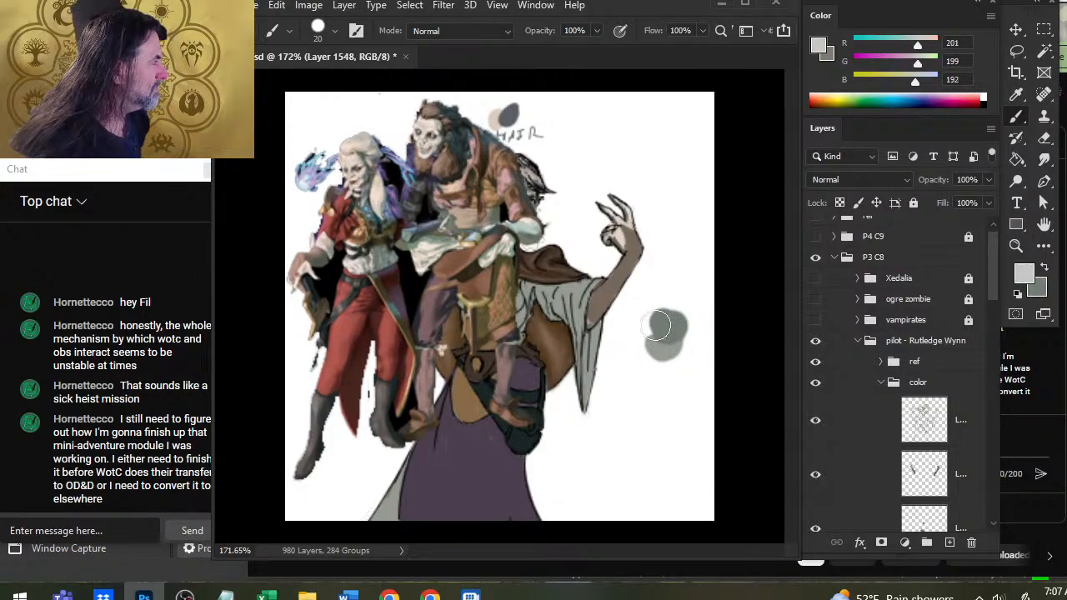
pyautogui.keyDown('alt'); pyautogui.click(665, 356); pyautogui.keyUp('alt')
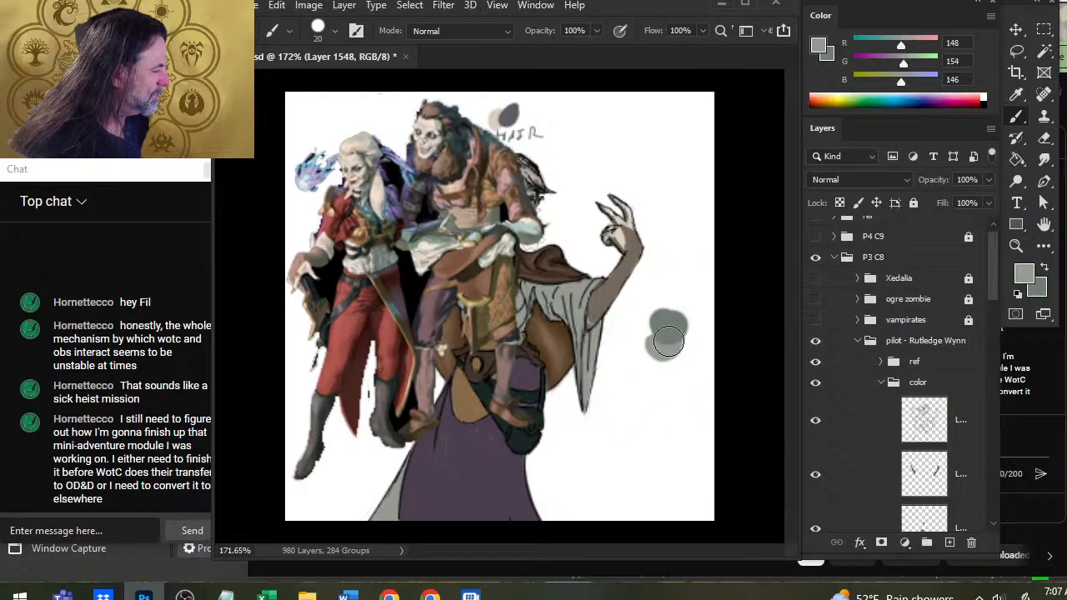
pyautogui.press('x')
pyautogui.press('x')
pyautogui.press('x')
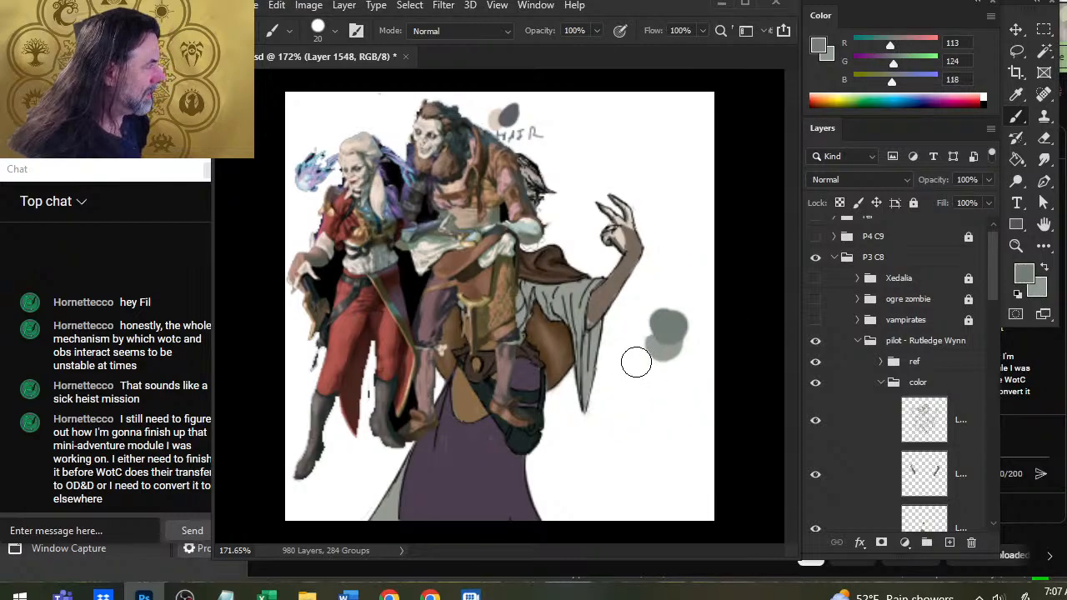
pyautogui.press('x')
pyautogui.press('x')
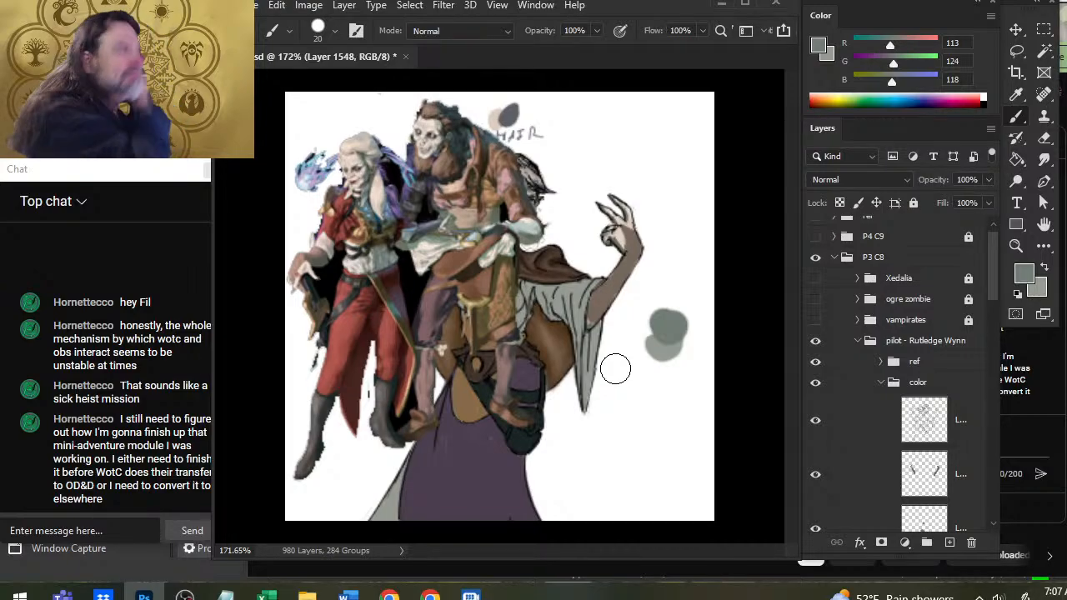
# Mix pale R 210, G 210, B 189 and paint its swatch below the dark one, with a grey swatch overlapping beside it.
pyautogui.moveTo(893, 64); pyautogui.dragTo(919, 46)
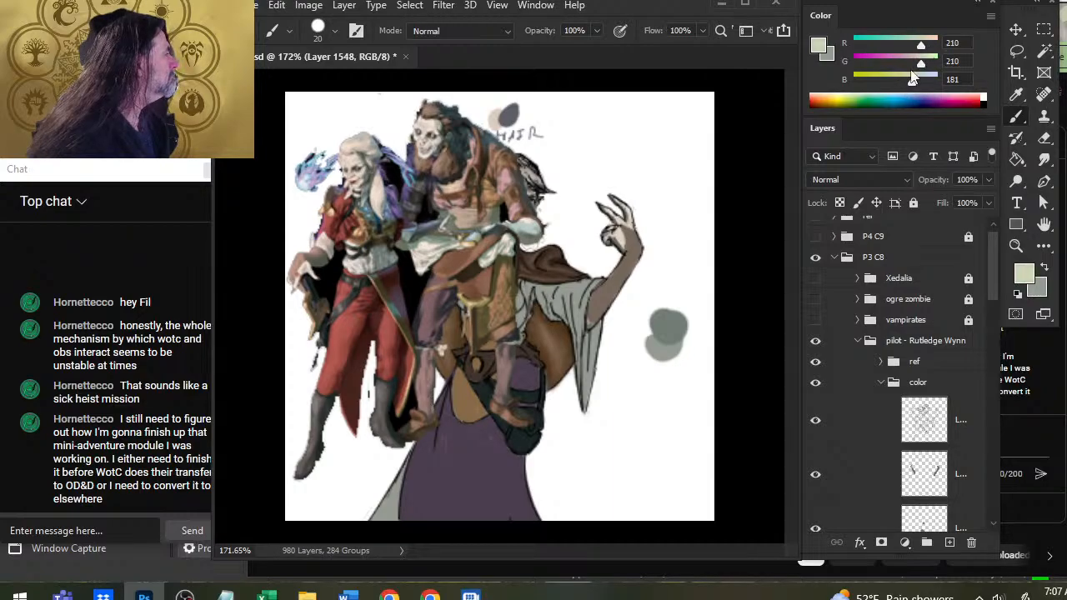
pyautogui.moveTo(659, 351)
pyautogui.mouseDown()
pyautogui.moveTo(661, 319)
pyautogui.moveTo(661, 351)
pyautogui.mouseUp()
pyautogui.press('x')
pyautogui.keyDown('alt'); pyautogui.click(679, 332); pyautogui.keyUp('alt')
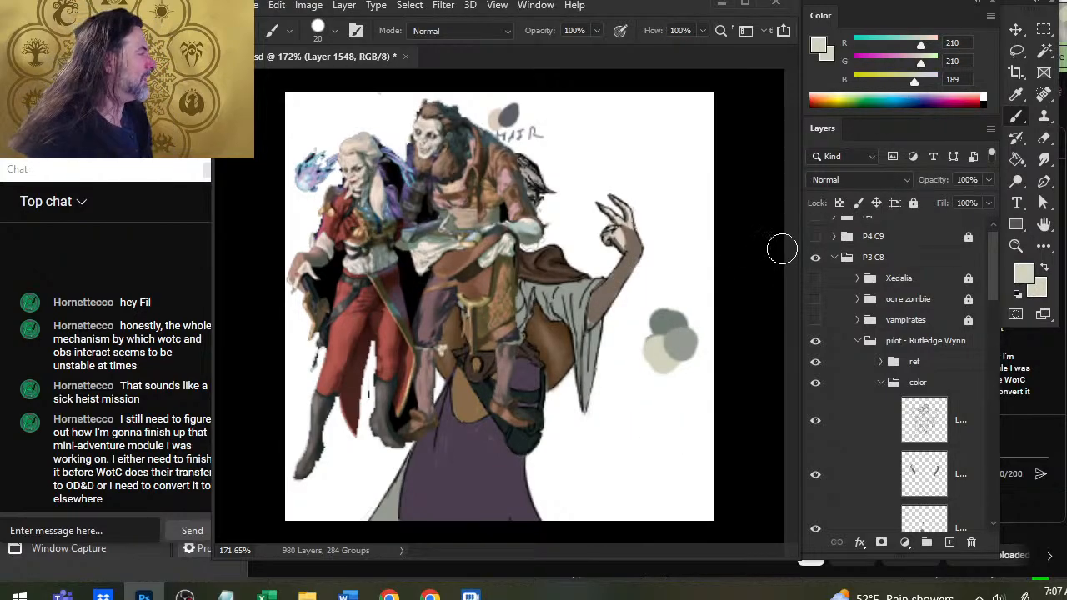
# Set the pale and dark grey-green swatch colours as foreground and background, and hide the ref group.
pyautogui.keyDown('alt'); pyautogui.click(663, 316); pyautogui.keyUp('alt')
pyautogui.moveTo(663, 317)
pyautogui.mouseDown()
pyautogui.moveTo(685, 335)
pyautogui.moveTo(674, 352)
pyautogui.moveTo(679, 338)
pyautogui.moveTo(666, 350)
pyautogui.moveTo(655, 333)
pyautogui.moveTo(673, 332)
pyautogui.moveTo(675, 346)
pyautogui.moveTo(660, 351)
pyautogui.mouseUp()
pyautogui.keyDown('alt'); pyautogui.click(658, 356); pyautogui.keyUp('alt')
pyautogui.keyDown('alt'); pyautogui.click(673, 319); pyautogui.keyUp('alt')
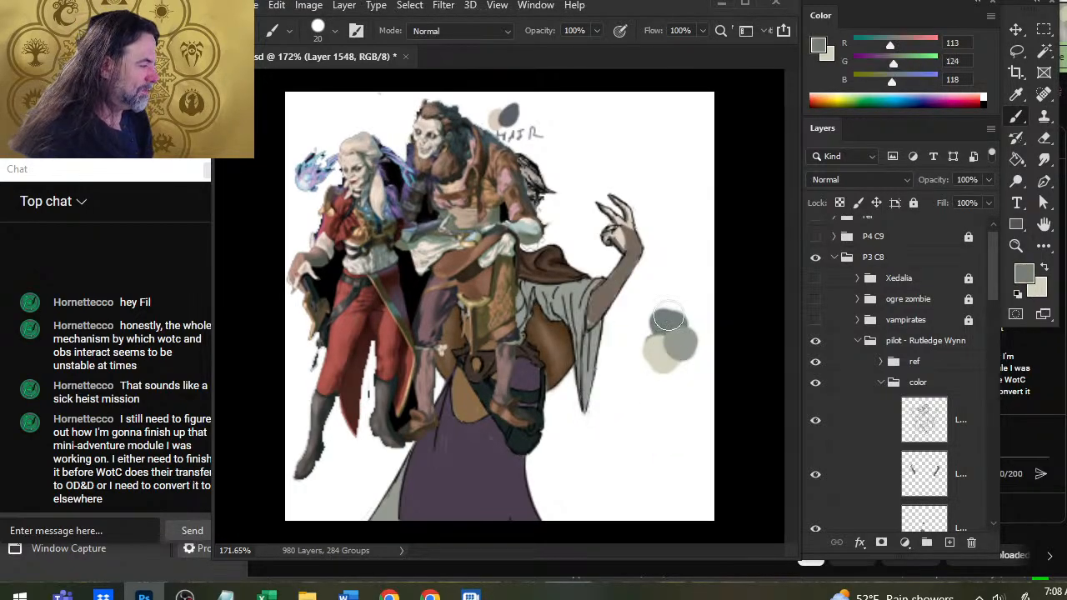
pyautogui.press('x')
pyautogui.press('x')
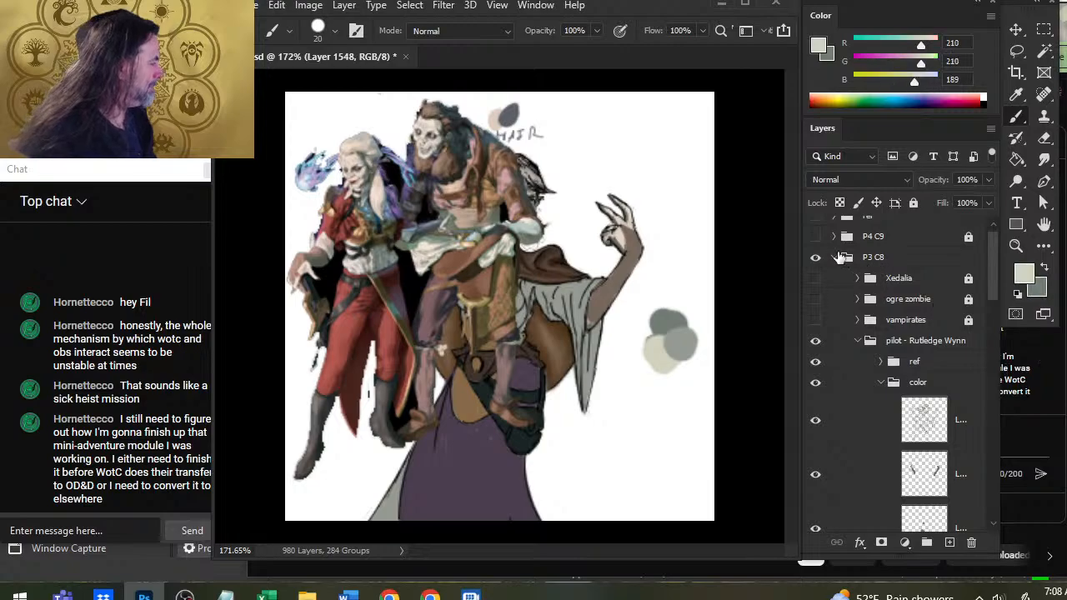
pyautogui.click(816, 362)
pyautogui.moveTo(994, 285); pyautogui.dragTo(986, 368)
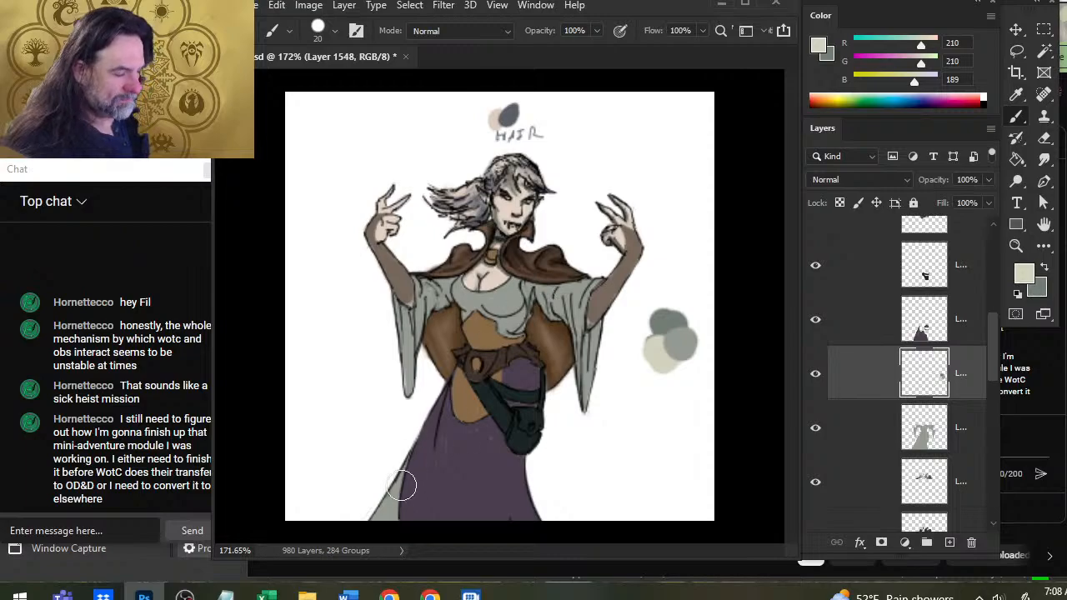
# Shade the grey skirt sliver beside the purple skirt's hem with R 113, G 124, B 118, and erase the paint outside its outline.
pyautogui.press('x')
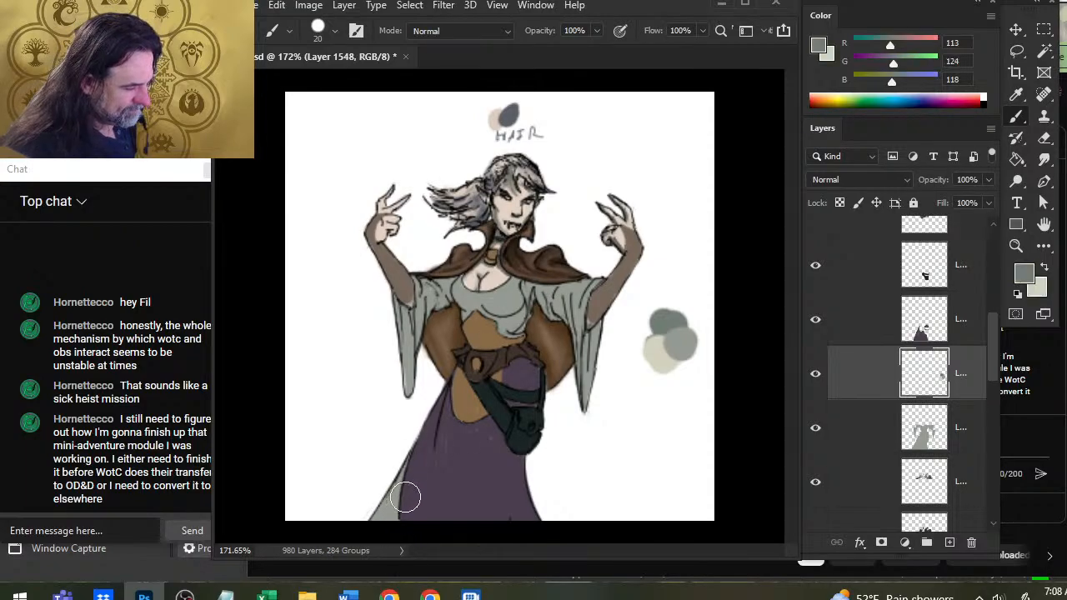
pyautogui.press('r')
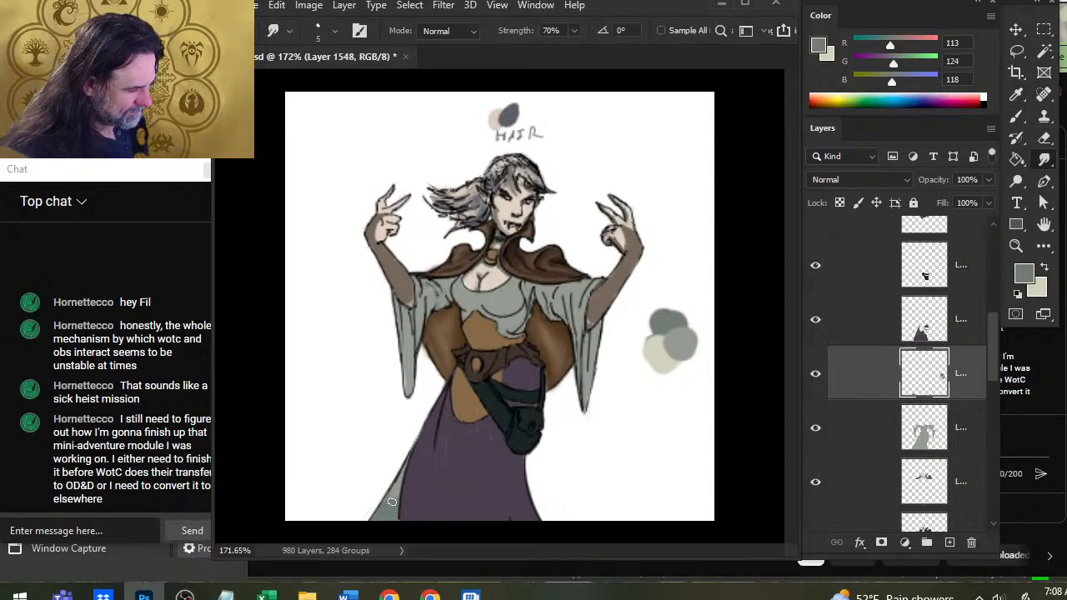
pyautogui.press('b')
pyautogui.moveTo(406, 497); pyautogui.dragTo(395, 533)
pyautogui.press('e')
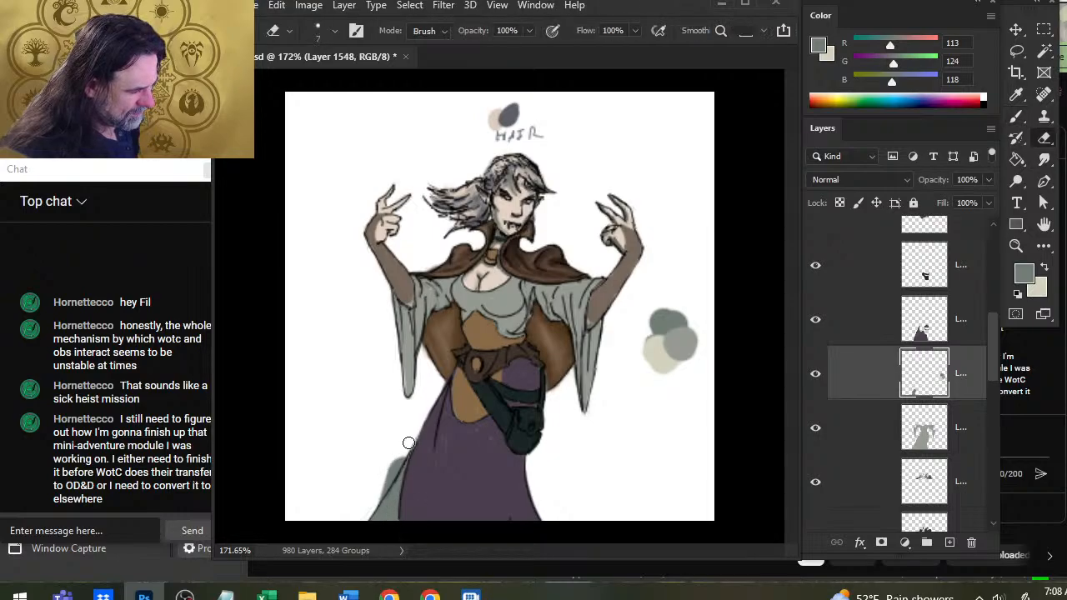
pyautogui.moveTo(408, 443); pyautogui.dragTo(379, 508)
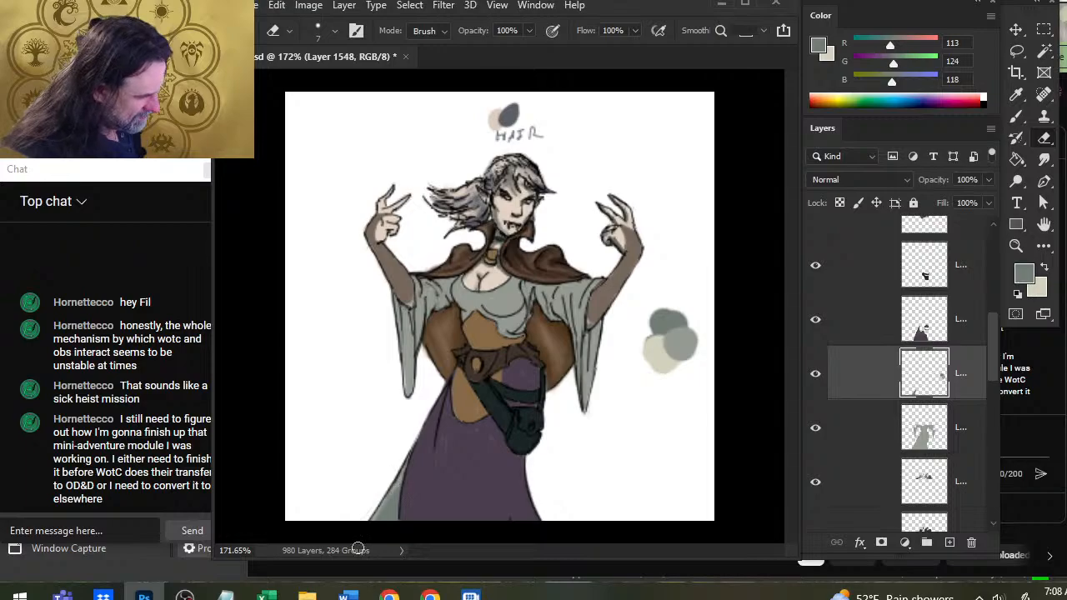
# Try shading the lower edge of the grey bodice with the dark grey-green at brush size 20.
pyautogui.press('r')
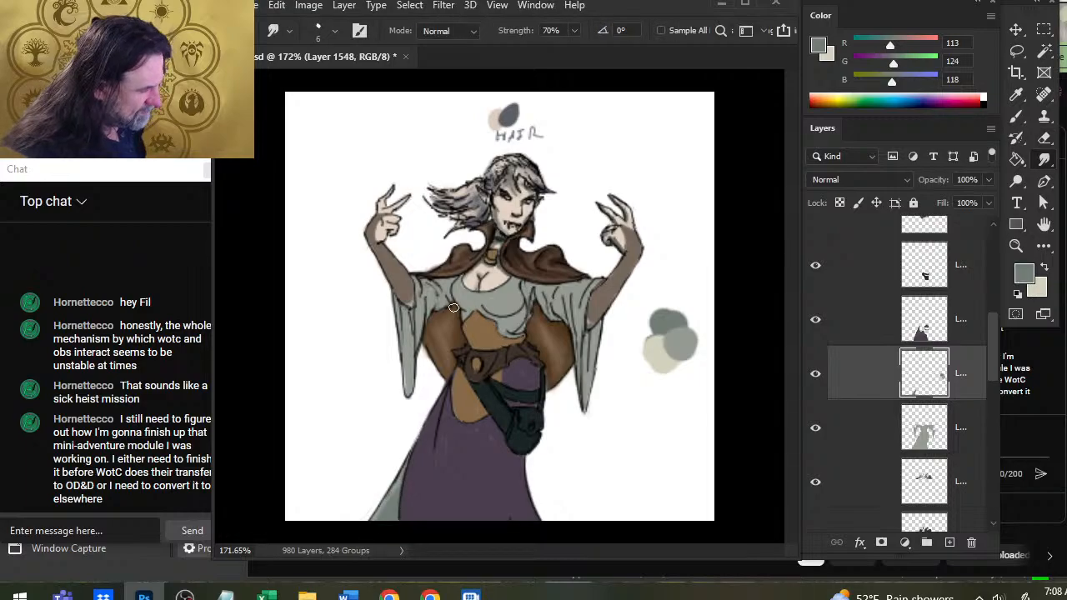
pyautogui.press('b')
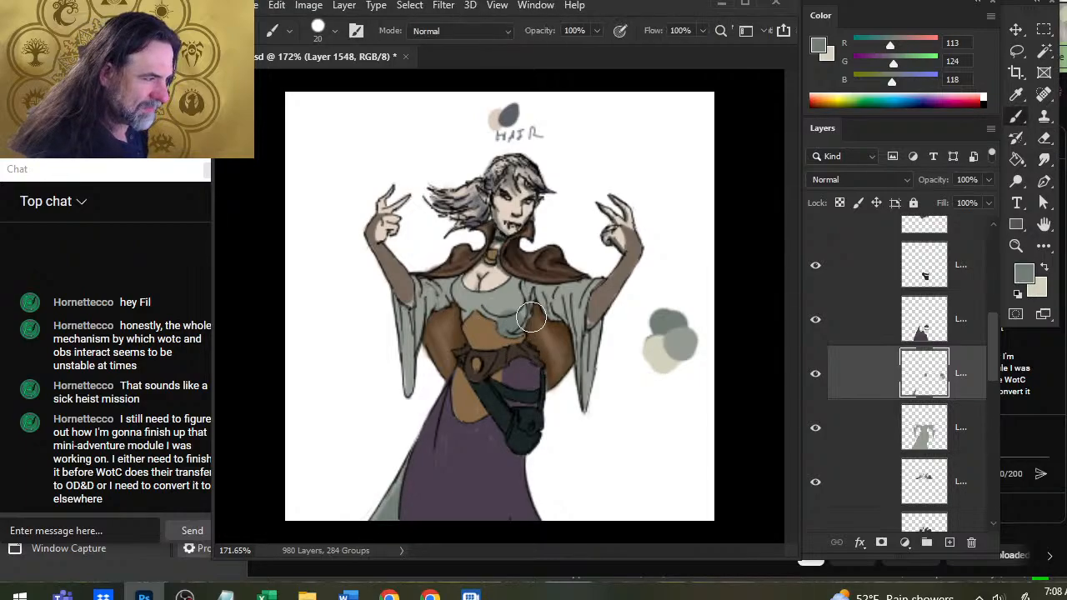
pyautogui.hotkey('ctrl', 'z')
# Shade the folds of the grey sleeve on the image's left with R 113, G 124, B 118 using a smaller brush and the Smudge tool.
pyautogui.hotkey('ctrl', 'space')
pyautogui.moveTo(512, 334); pyautogui.dragTo(536, 340)
pyautogui.press('[')
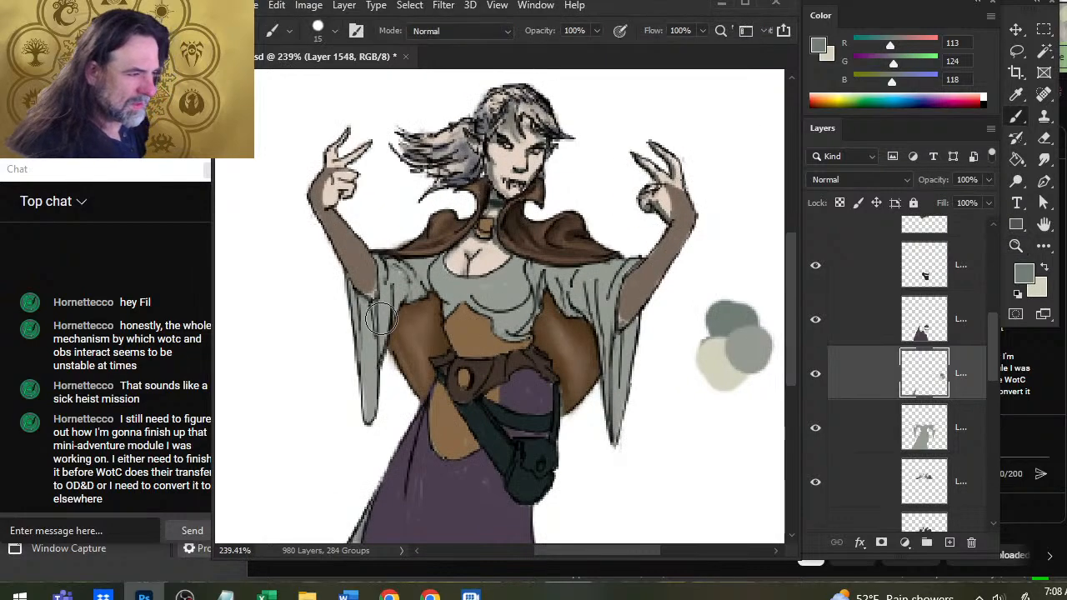
pyautogui.press('[')
pyautogui.press('[')
pyautogui.press('[')
pyautogui.press('[')
pyautogui.moveTo(366, 335)
pyautogui.mouseDown()
pyautogui.moveTo(366, 360)
pyautogui.moveTo(360, 319)
pyautogui.moveTo(361, 348)
pyautogui.mouseUp()
pyautogui.press('r')
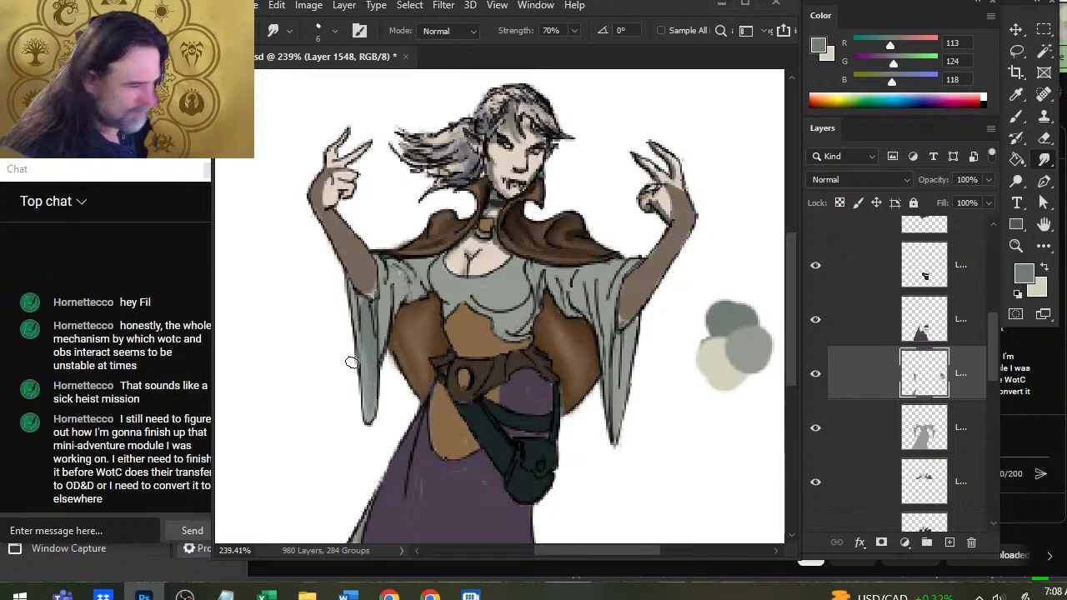
pyautogui.press('e')
pyautogui.press('b')
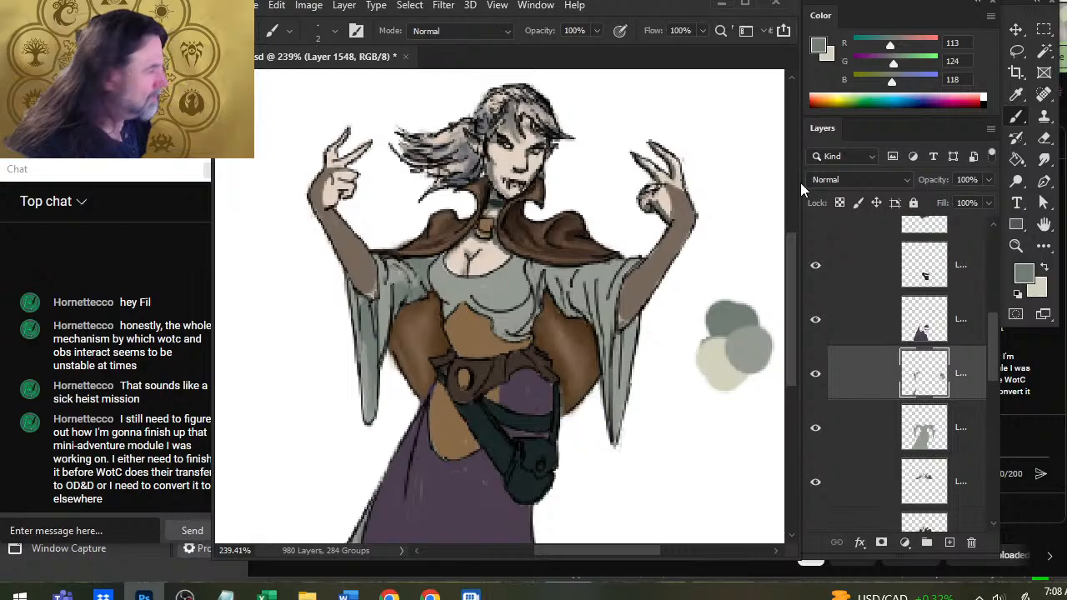
# Darken the shadow colour to R 79, G 84, B 76 and refill the dark grey-green swatch with it.
pyautogui.moveTo(889, 45); pyautogui.dragTo(881, 65)
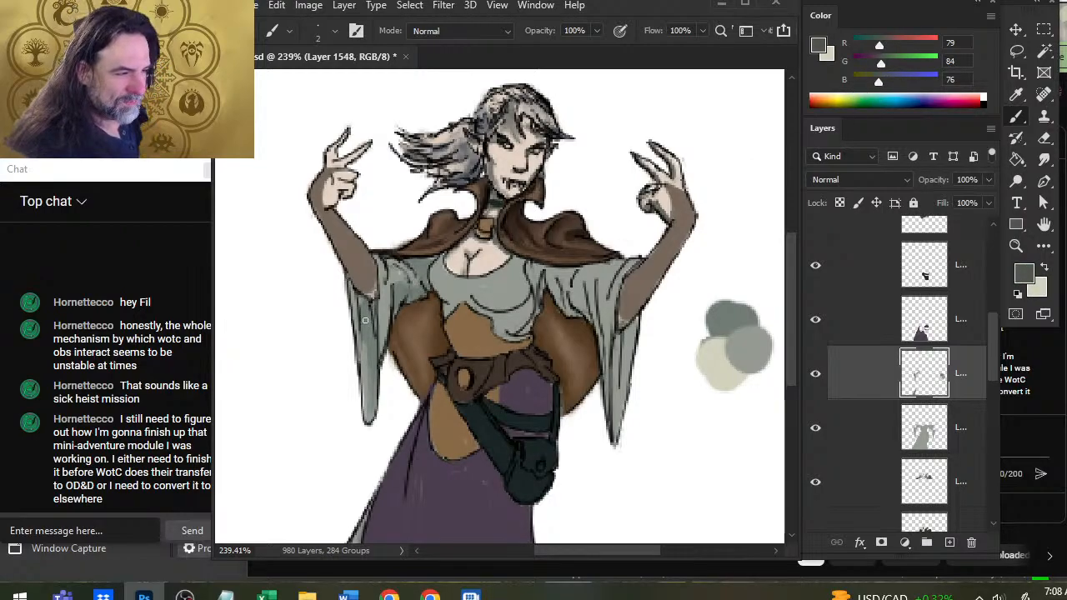
pyautogui.press('w')
pyautogui.click(737, 323)
pyautogui.press('g')
pyautogui.click(737, 327)
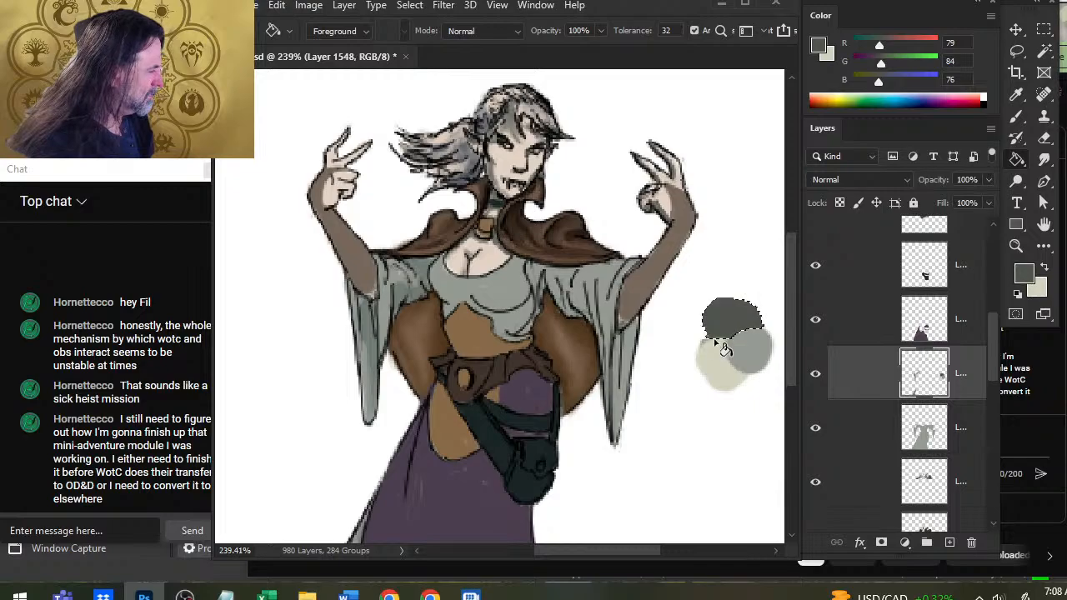
pyautogui.press('l')
pyautogui.hotkey('ctrl', 'd')
pyautogui.press('b')
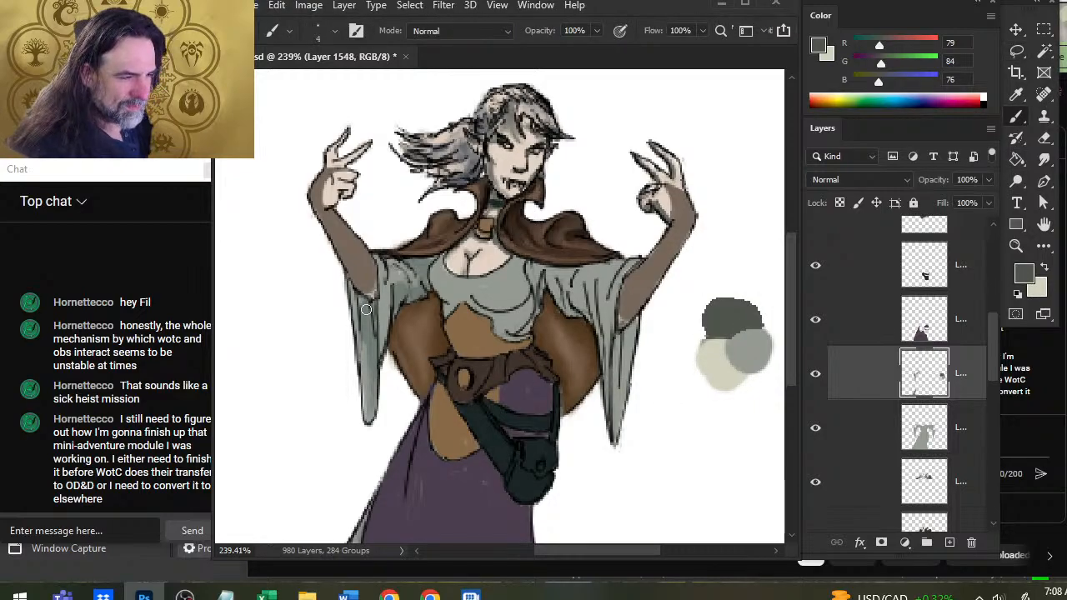
# Deepen the shadows inside the hanging part of the image-left sleeve with a size 4 brush, and smudge them along the folds.
pyautogui.moveTo(366, 309); pyautogui.dragTo(370, 309)
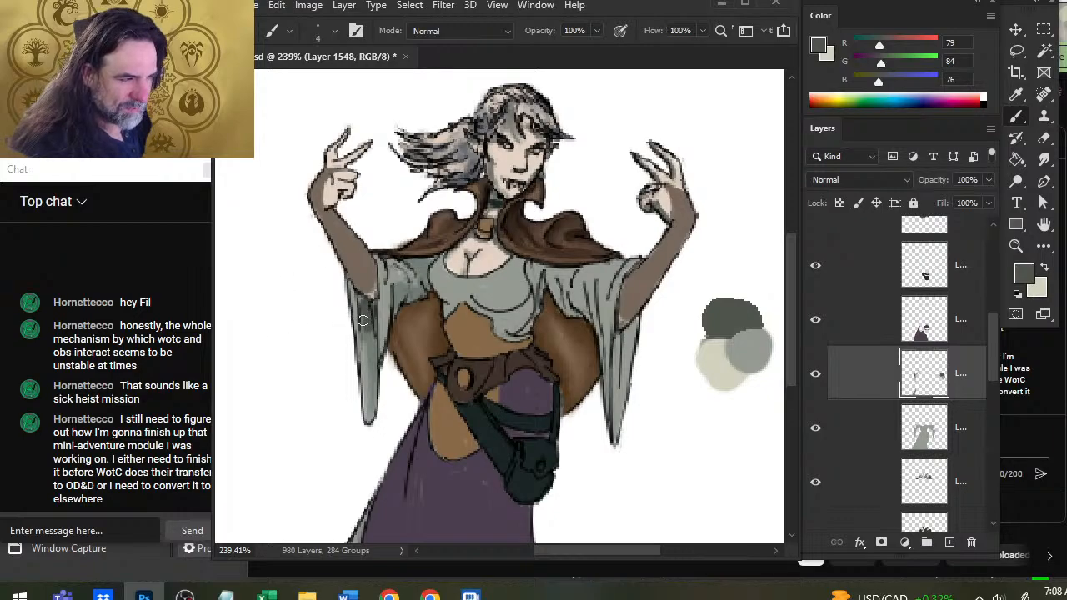
pyautogui.moveTo(364, 338)
pyautogui.mouseDown()
pyautogui.moveTo(367, 405)
pyautogui.moveTo(357, 338)
pyautogui.mouseUp()
pyautogui.press('r')
pyautogui.moveTo(371, 415)
pyautogui.mouseDown()
pyautogui.moveTo(355, 346)
pyautogui.moveTo(366, 331)
pyautogui.mouseUp()
pyautogui.press('b')
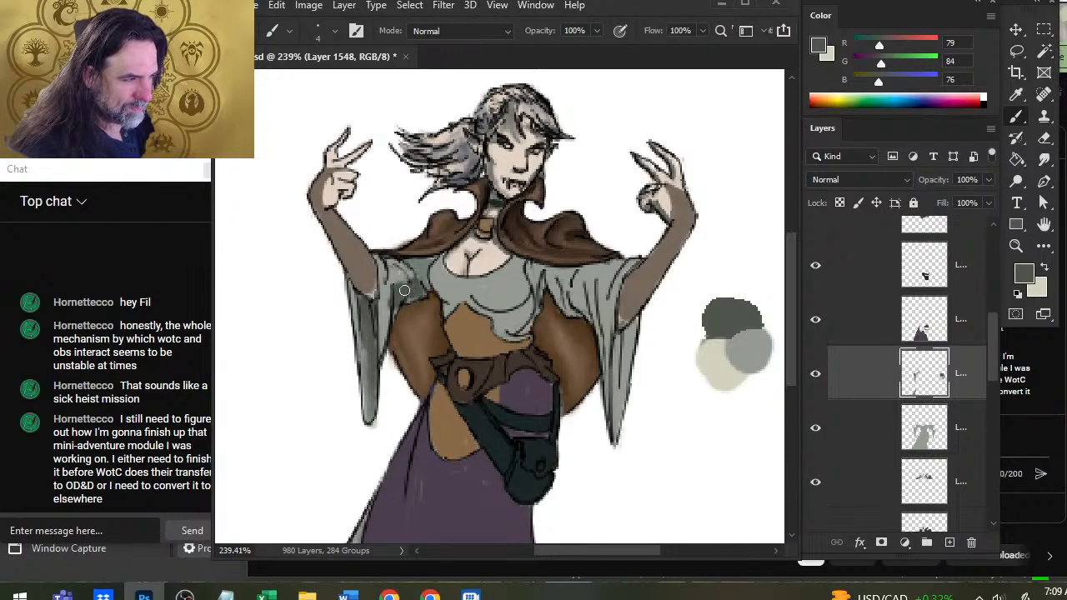
# Paint dark shadows on the upper part of the same sleeve beneath the cape, and blend them with the Smudge tool at 70% strength.
pyautogui.moveTo(404, 290)
pyautogui.mouseDown()
pyautogui.moveTo(392, 319)
pyautogui.moveTo(386, 282)
pyautogui.moveTo(388, 328)
pyautogui.moveTo(396, 262)
pyautogui.mouseUp()
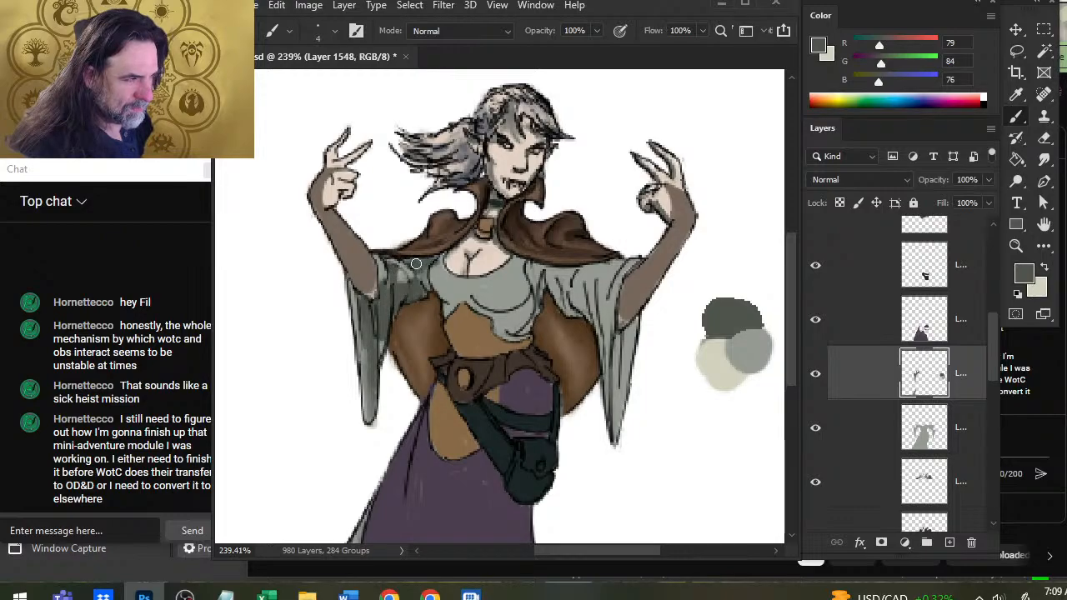
pyautogui.press('r')
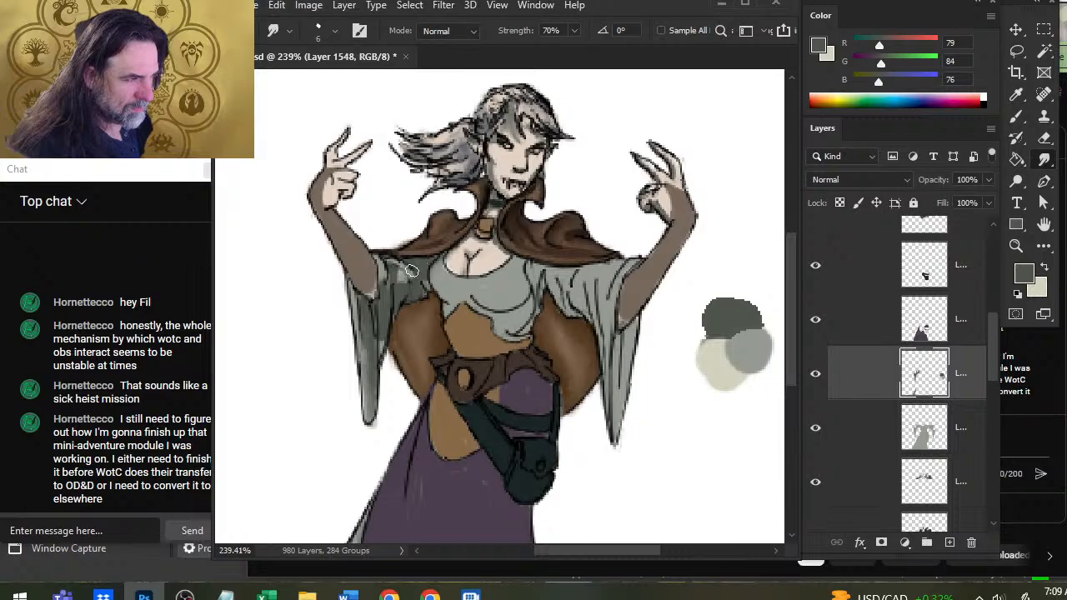
pyautogui.press('b')
pyautogui.press('r')
pyautogui.moveTo(398, 259)
pyautogui.mouseDown()
pyautogui.moveTo(382, 259)
pyautogui.moveTo(400, 276)
pyautogui.moveTo(393, 288)
pyautogui.moveTo(405, 283)
pyautogui.moveTo(384, 302)
pyautogui.mouseUp()
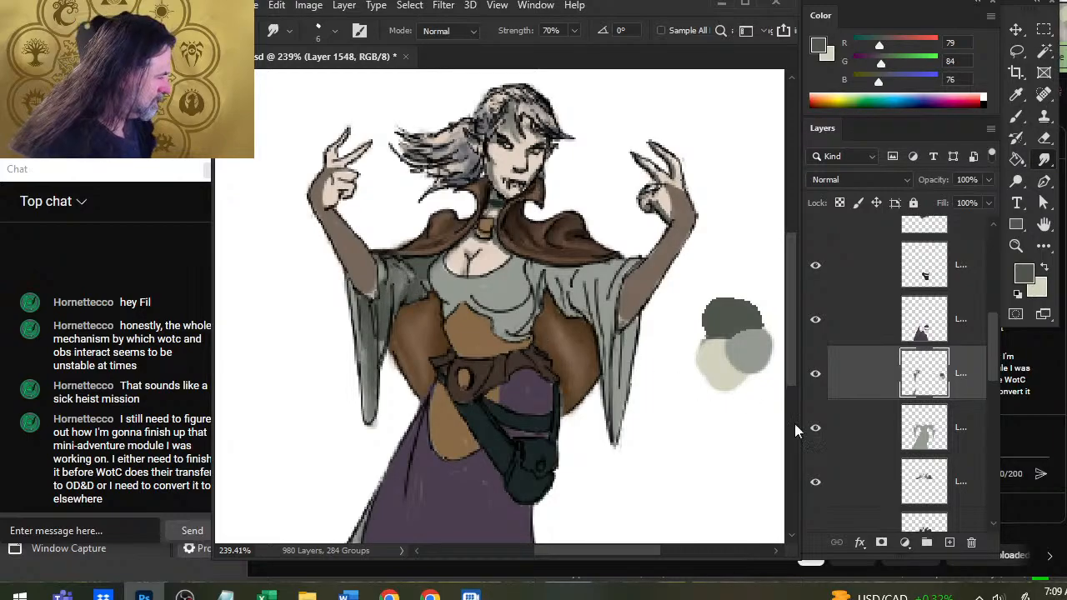
# Blend the dark shadow on the underarm of the image-left sleeve with the Smudge tool.
pyautogui.click(815, 426)
pyautogui.click(815, 427)
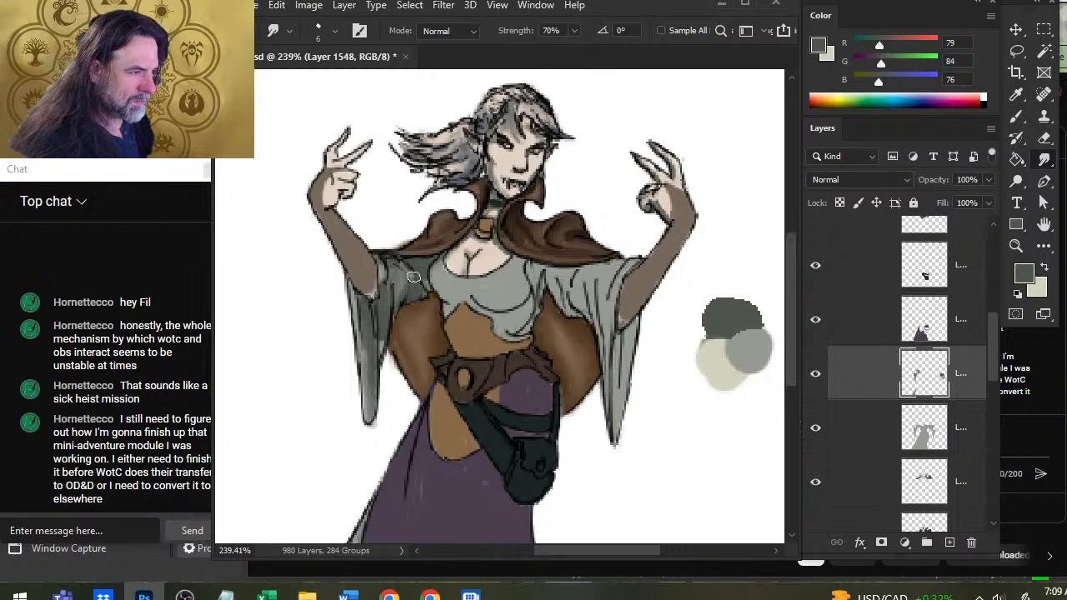
pyautogui.moveTo(436, 285); pyautogui.dragTo(418, 293)
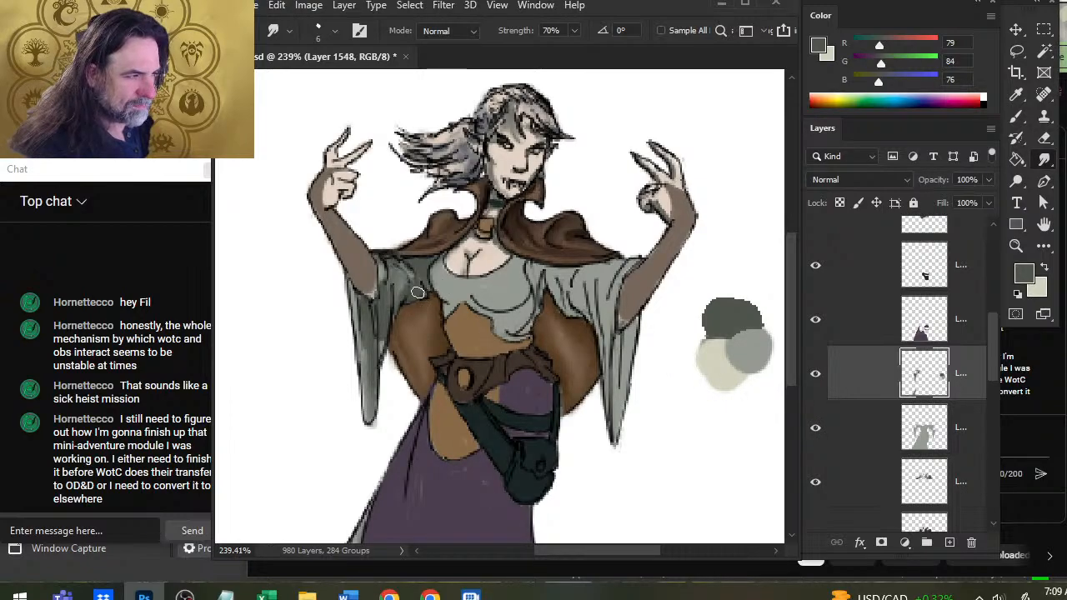
# Shade the image-right sleeve under the cape and along its hanging part with a size 4 brush, erasing the spill and smudging the strokes.
pyautogui.press('b')
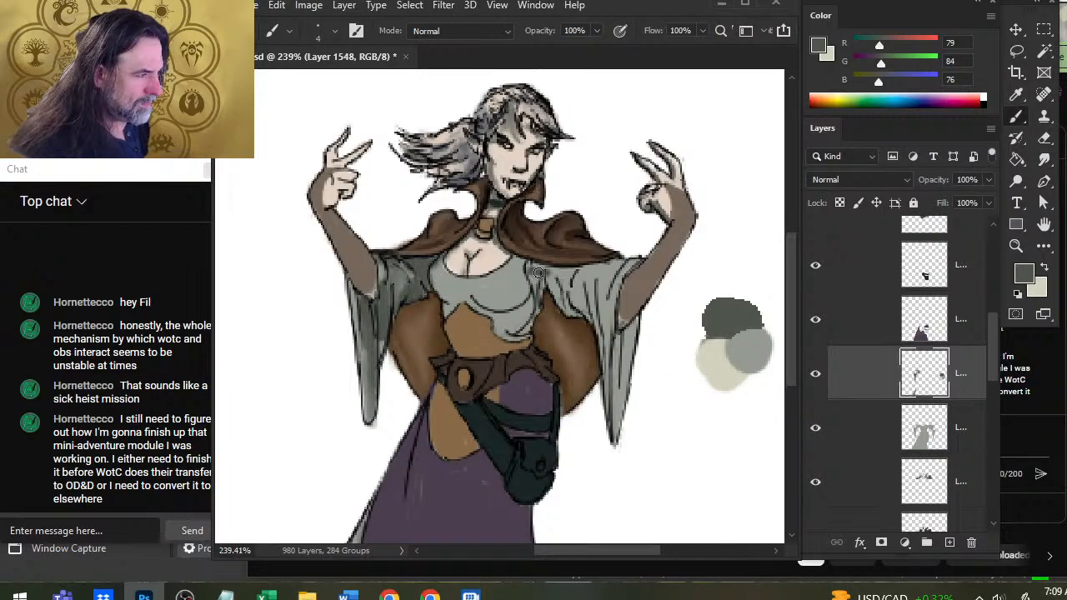
pyautogui.moveTo(548, 271); pyautogui.dragTo(582, 272)
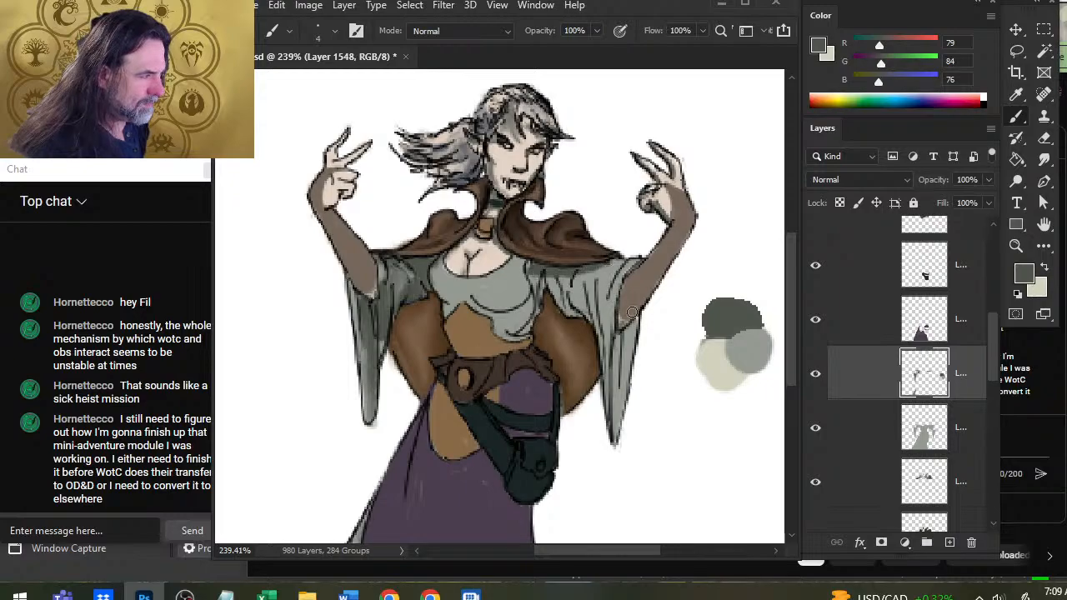
pyautogui.moveTo(613, 358)
pyautogui.mouseDown()
pyautogui.moveTo(624, 343)
pyautogui.moveTo(613, 413)
pyautogui.moveTo(639, 331)
pyautogui.mouseUp()
pyautogui.press('r')
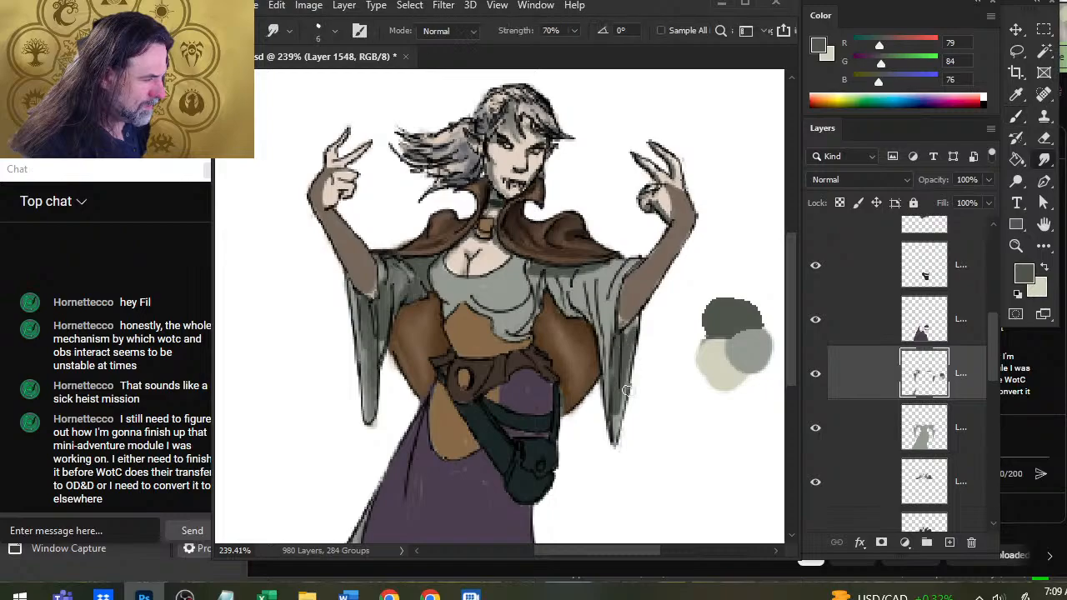
pyautogui.moveTo(627, 390); pyautogui.dragTo(635, 367)
pyautogui.press('e')
pyautogui.moveTo(639, 325); pyautogui.dragTo(623, 417)
pyautogui.press('r')
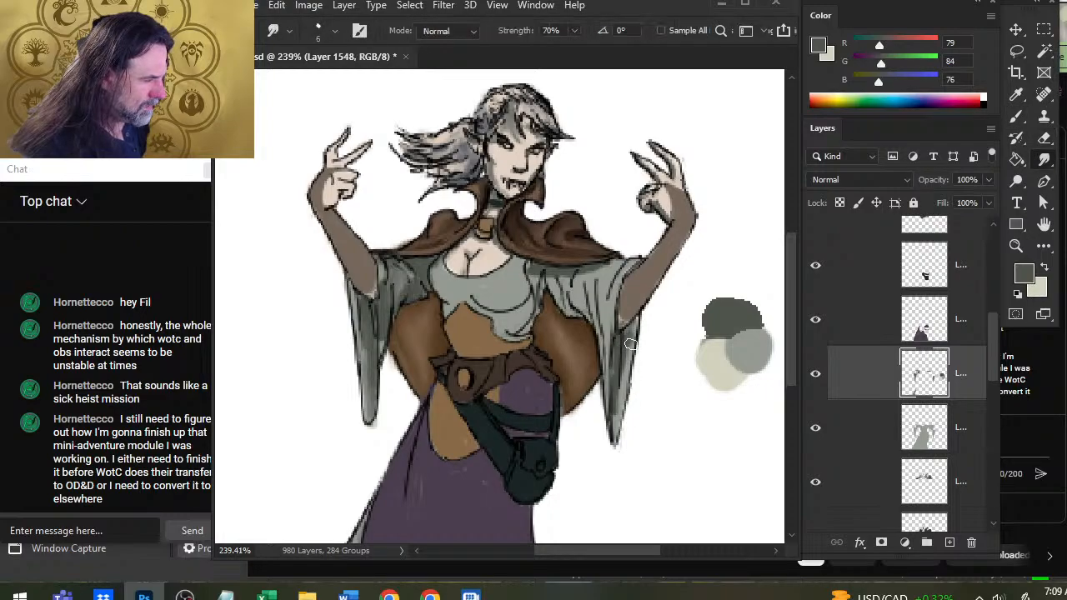
pyautogui.moveTo(630, 343); pyautogui.dragTo(635, 333)
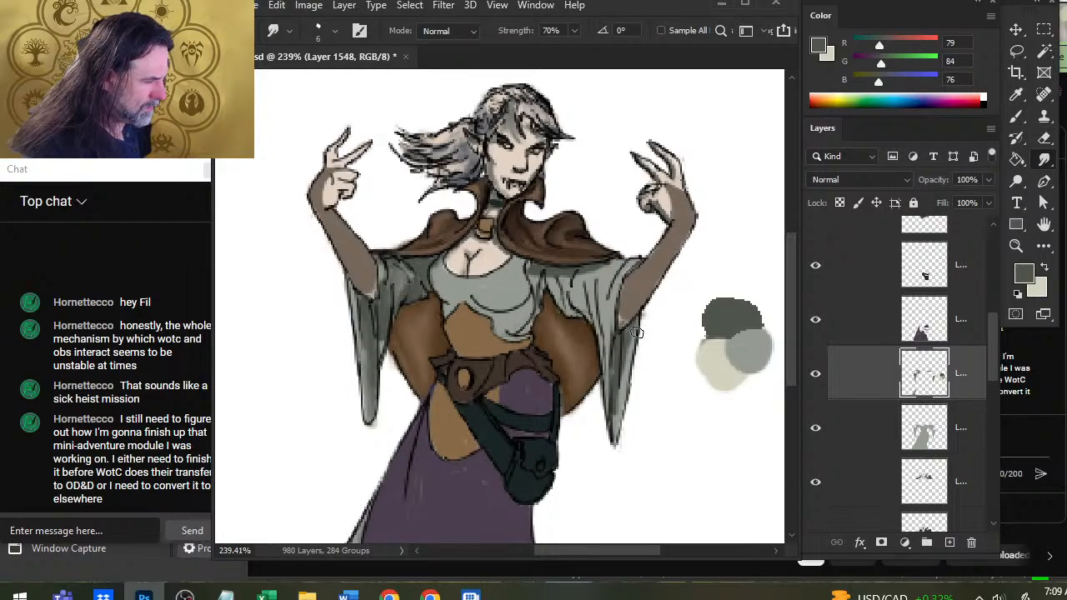
# Add dark fold shadows to the upper part of the image-right sleeve, and smudge them towards the bodice.
pyautogui.press('b')
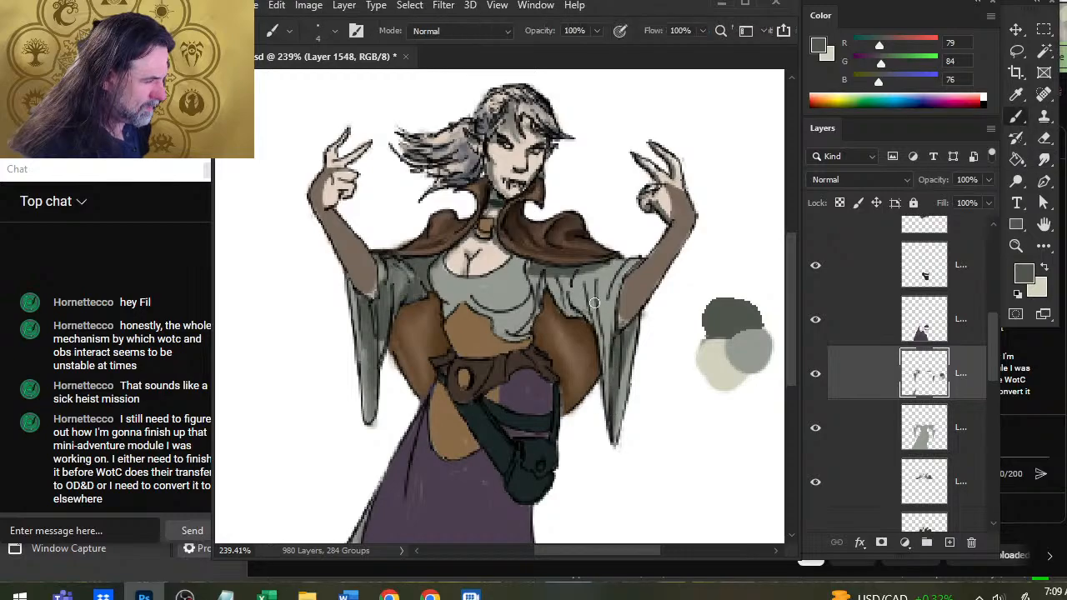
pyautogui.moveTo(584, 293); pyautogui.dragTo(572, 302)
pyautogui.press('r')
pyautogui.moveTo(562, 283)
pyautogui.mouseDown()
pyautogui.moveTo(575, 305)
pyautogui.moveTo(539, 274)
pyautogui.moveTo(534, 308)
pyautogui.moveTo(497, 323)
pyautogui.moveTo(511, 327)
pyautogui.mouseUp()
# Paint shadows below the bust and along the lower edge of the grey bodice, and blend them with the Smudge tool.
pyautogui.press('b')
pyautogui.press('r')
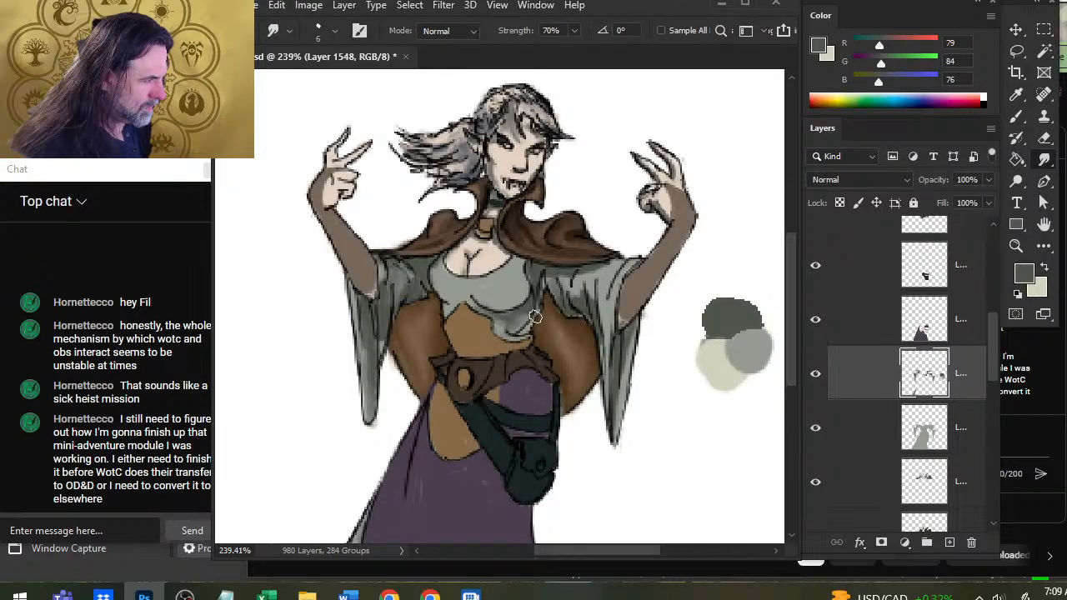
pyautogui.moveTo(537, 294)
pyautogui.mouseDown()
pyautogui.moveTo(515, 325)
pyautogui.moveTo(521, 313)
pyautogui.moveTo(506, 319)
pyautogui.moveTo(475, 302)
pyautogui.moveTo(511, 301)
pyautogui.moveTo(440, 313)
pyautogui.moveTo(465, 302)
pyautogui.mouseUp()
pyautogui.press('b')
pyautogui.press('r')
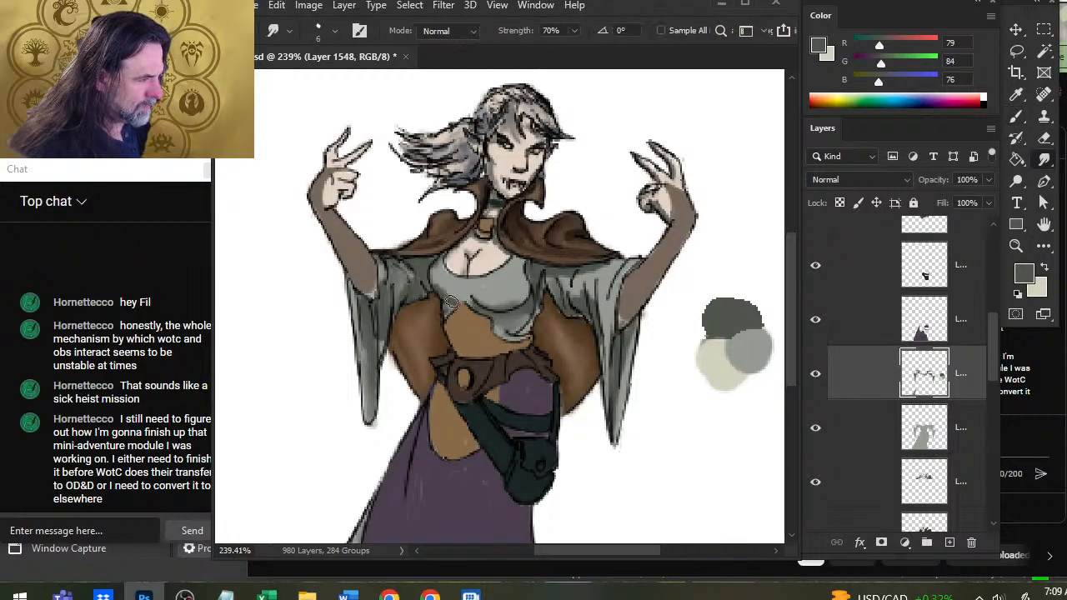
# Shade the bodice's upper edge beneath the cape collar with a size 4 brush, and smudge the shadow.
pyautogui.press('b')
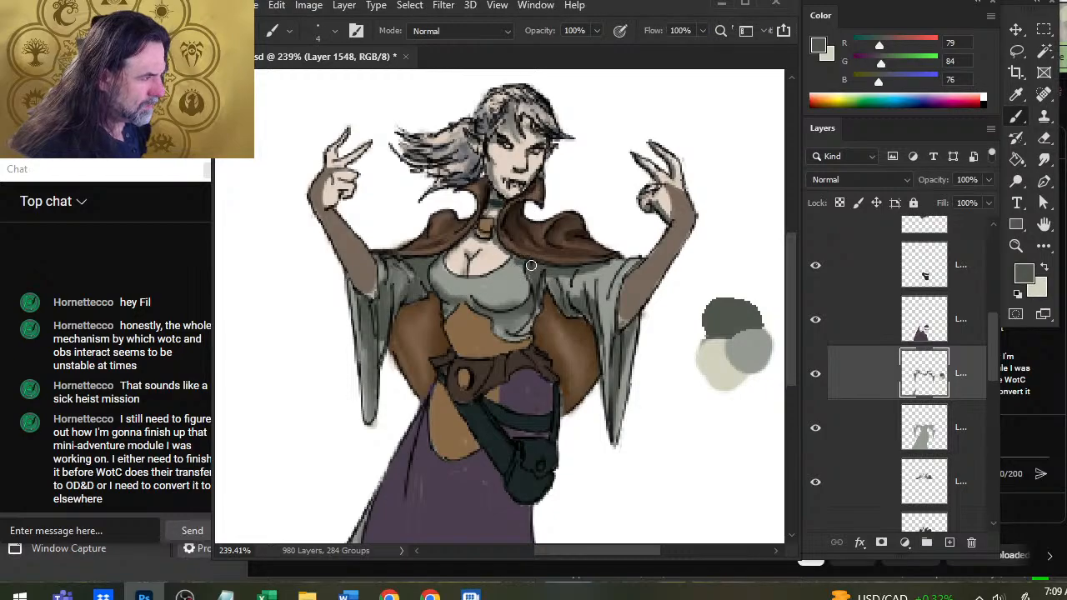
pyautogui.moveTo(512, 258); pyautogui.dragTo(525, 264)
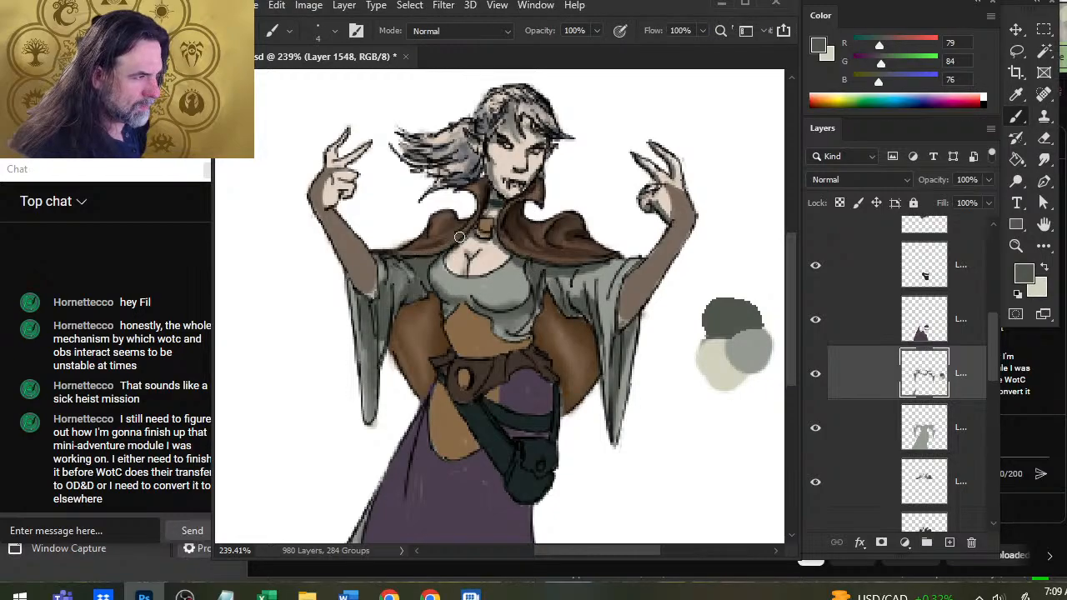
pyautogui.press('r')
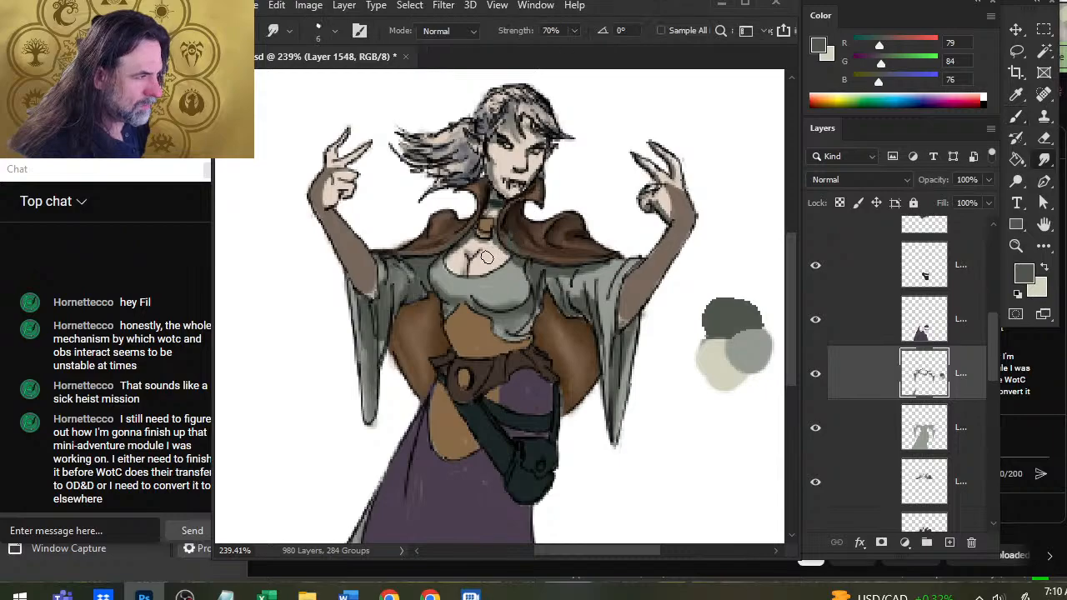
pyautogui.press('b')
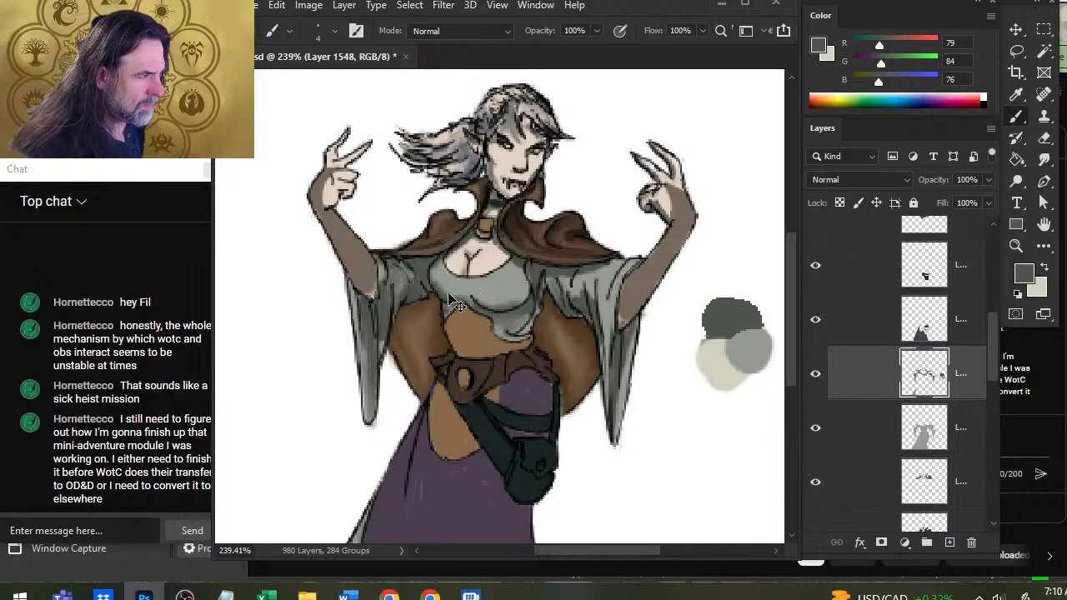
# Move the two cape colour layers above the grey dress shading and base layers in the layer stack.
pyautogui.scroll(-2, 988, 379)
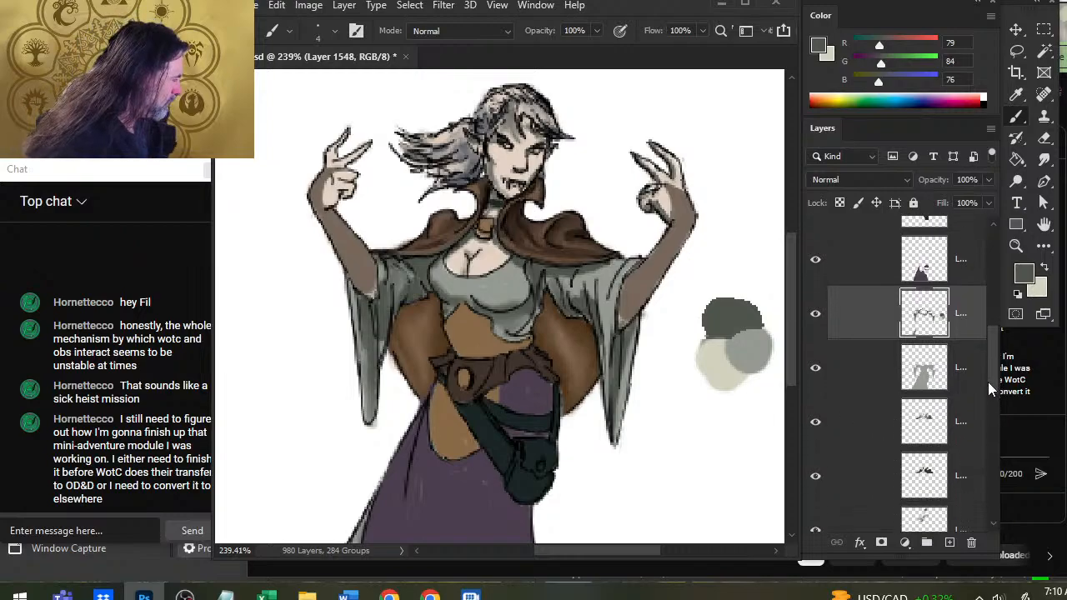
pyautogui.click(871, 462)
pyautogui.keyDown('shift'); pyautogui.click(872, 412); pyautogui.keyUp('shift')
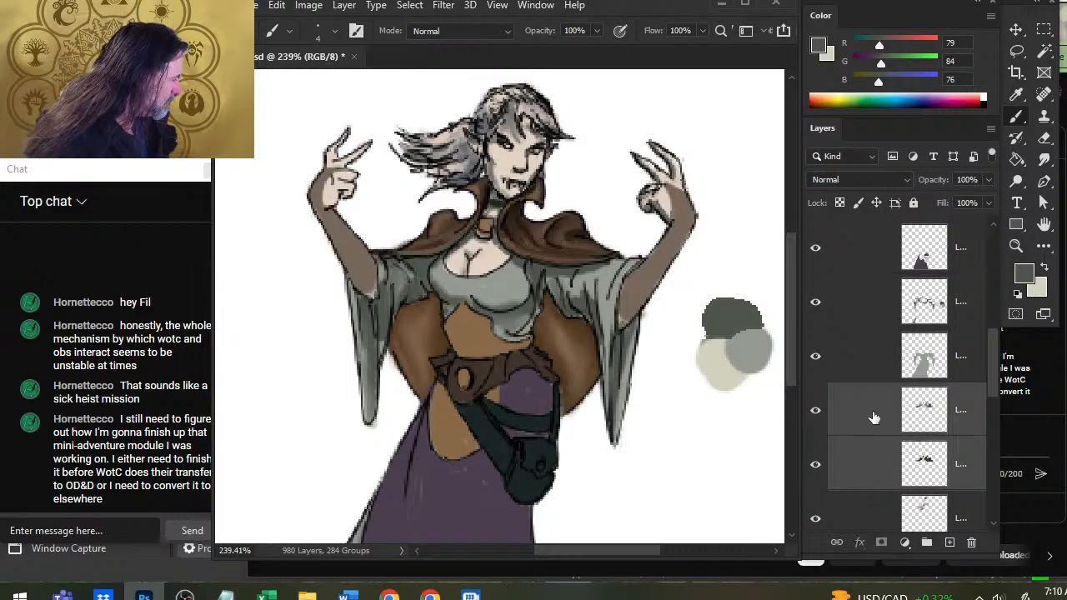
pyautogui.moveTo(874, 412); pyautogui.dragTo(892, 274)
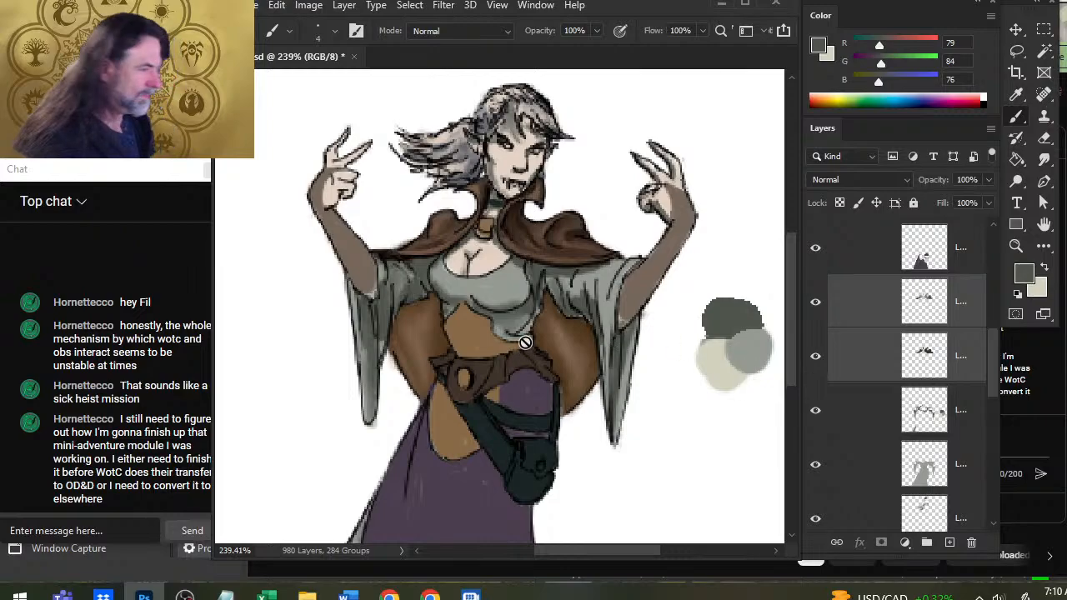
# Select the dress shading layer again and touch up the shadows around the neckline with the Smudge, Brush and Eraser tools.
pyautogui.click(863, 413)
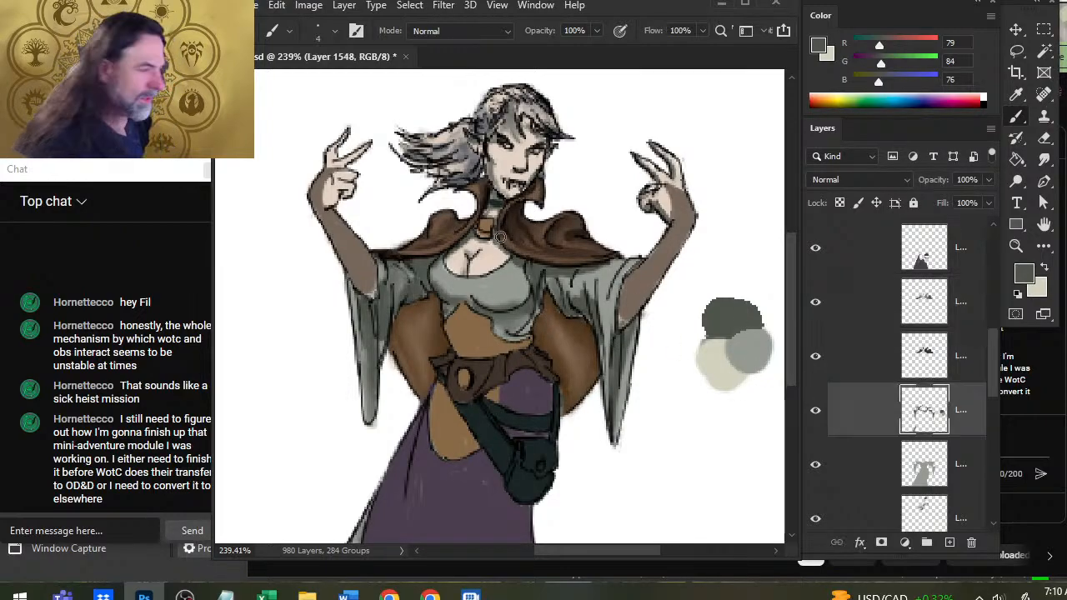
pyautogui.press('r')
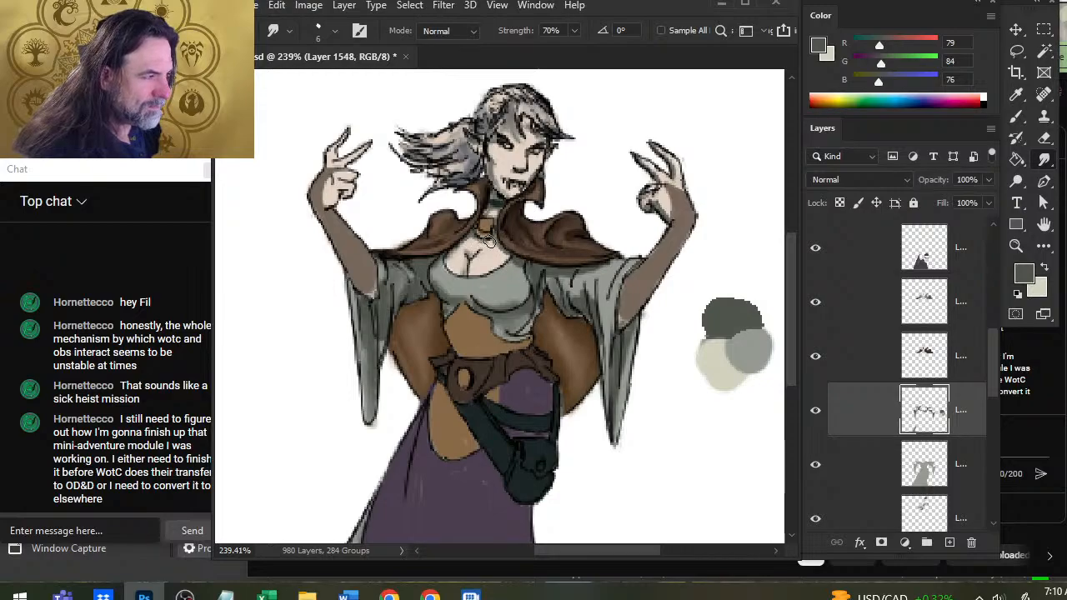
pyautogui.press('b')
pyautogui.press('e')
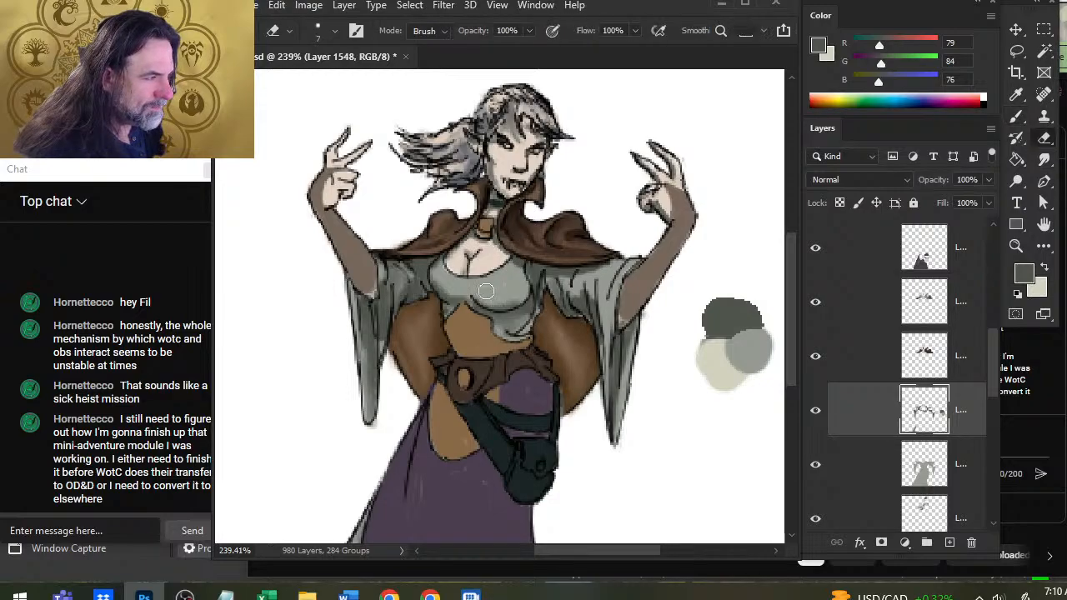
# Hide and reshow the cape and dress layers one by one to check what each contains.
pyautogui.click(815, 306)
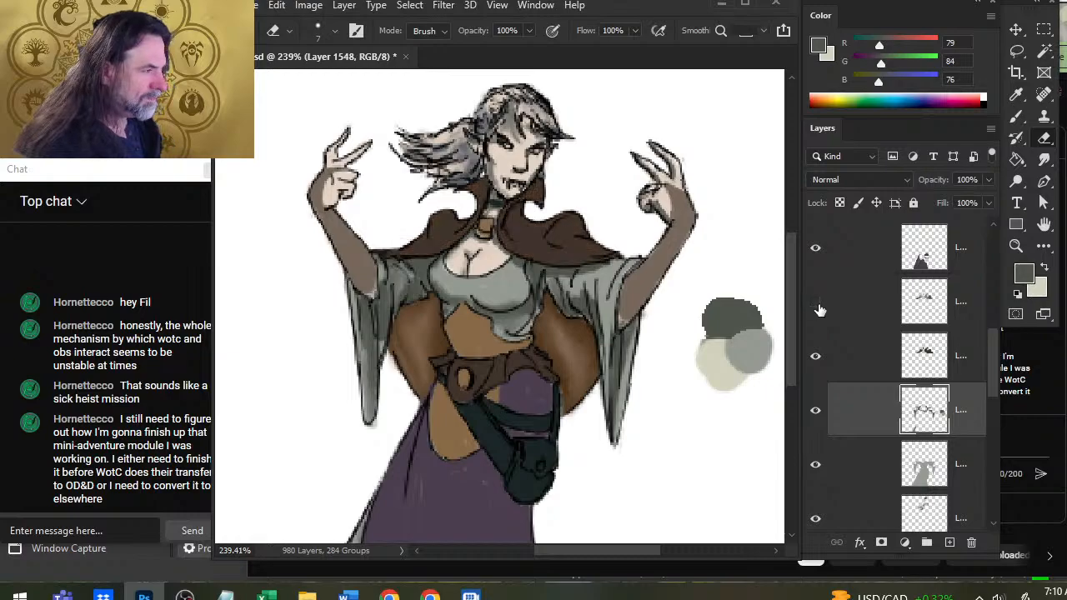
pyautogui.click(819, 308)
pyautogui.click(816, 357)
pyautogui.click(817, 357)
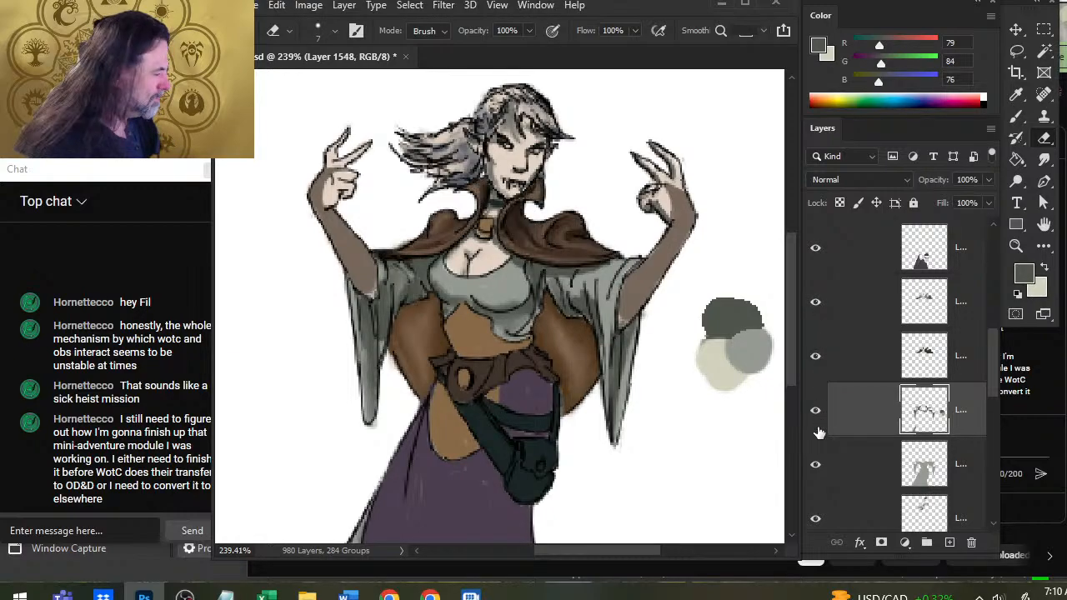
pyautogui.click(815, 465)
pyautogui.click(815, 464)
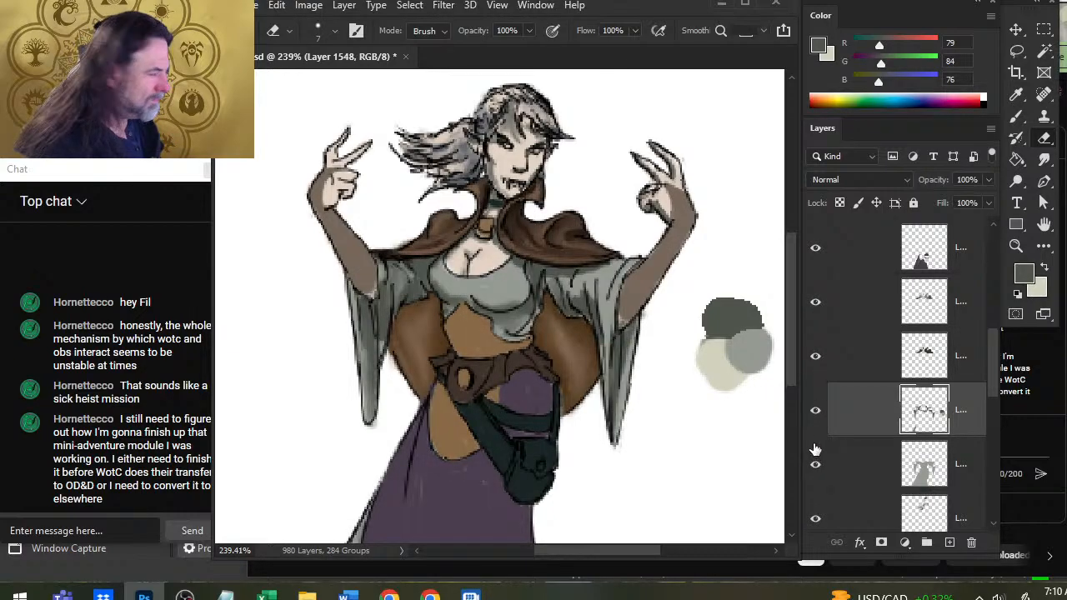
pyautogui.click(817, 410)
pyautogui.click(818, 411)
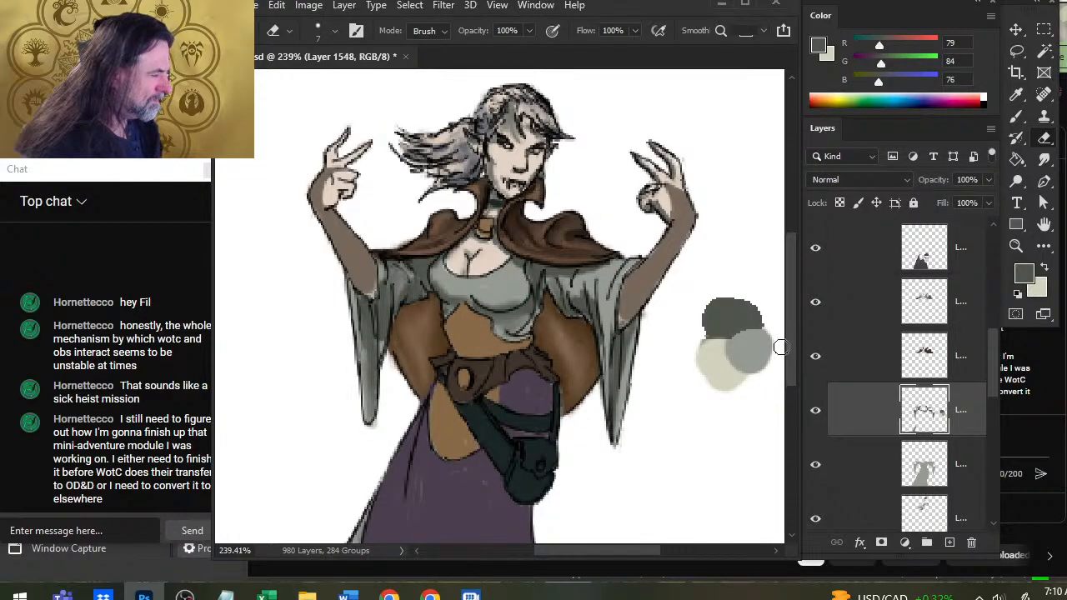
# Smudge the bodice's lower shadow, and darken the edges of the image-right sleeve with a size 2 brush.
pyautogui.press('r')
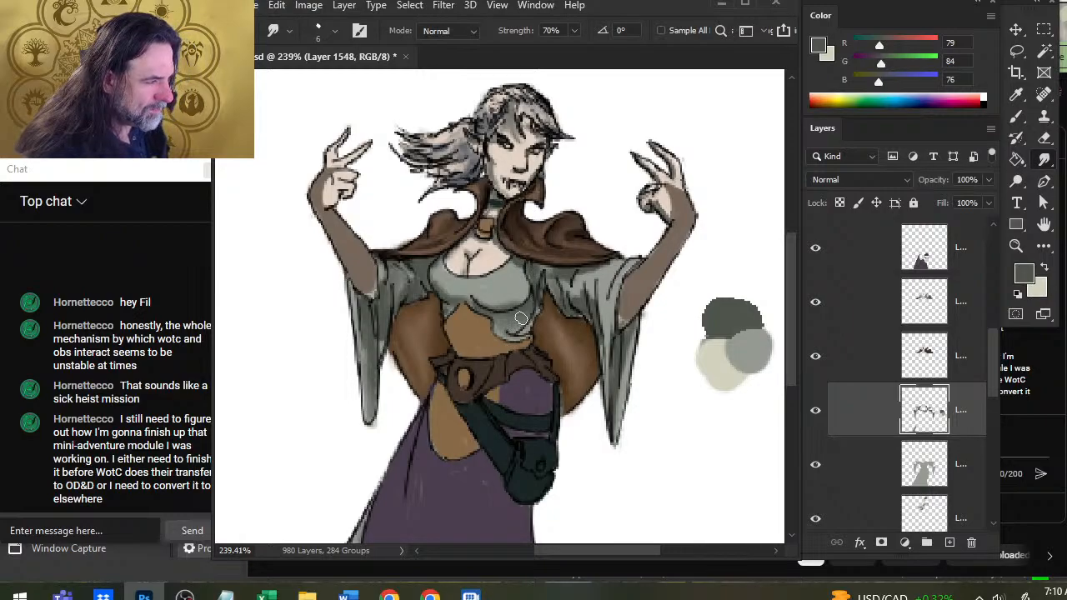
pyautogui.press('b')
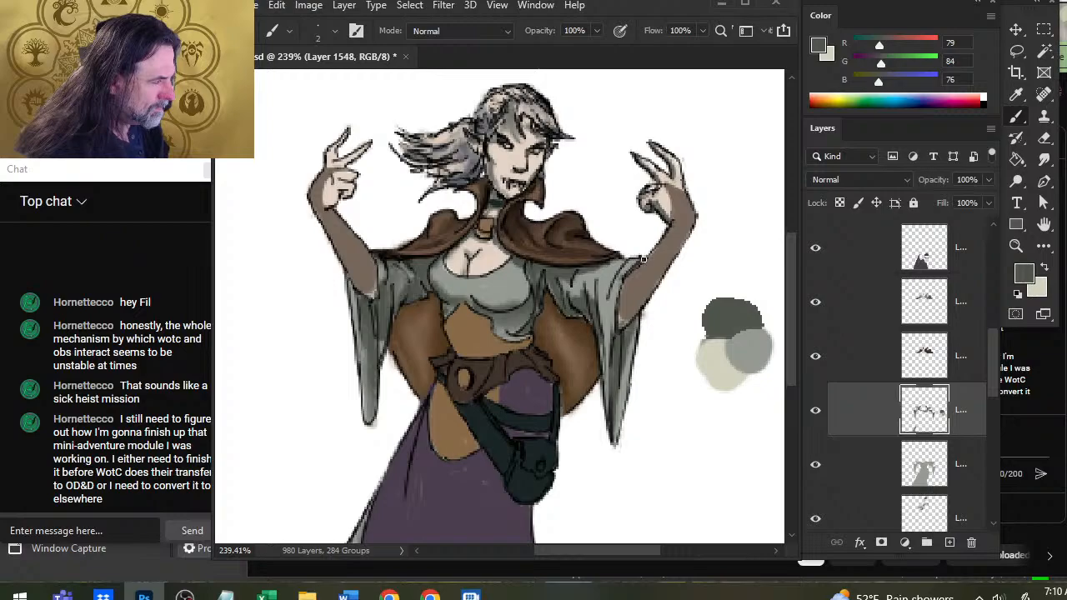
pyautogui.moveTo(643, 259)
pyautogui.mouseDown()
pyautogui.moveTo(620, 291)
pyautogui.moveTo(604, 370)
pyautogui.mouseUp()
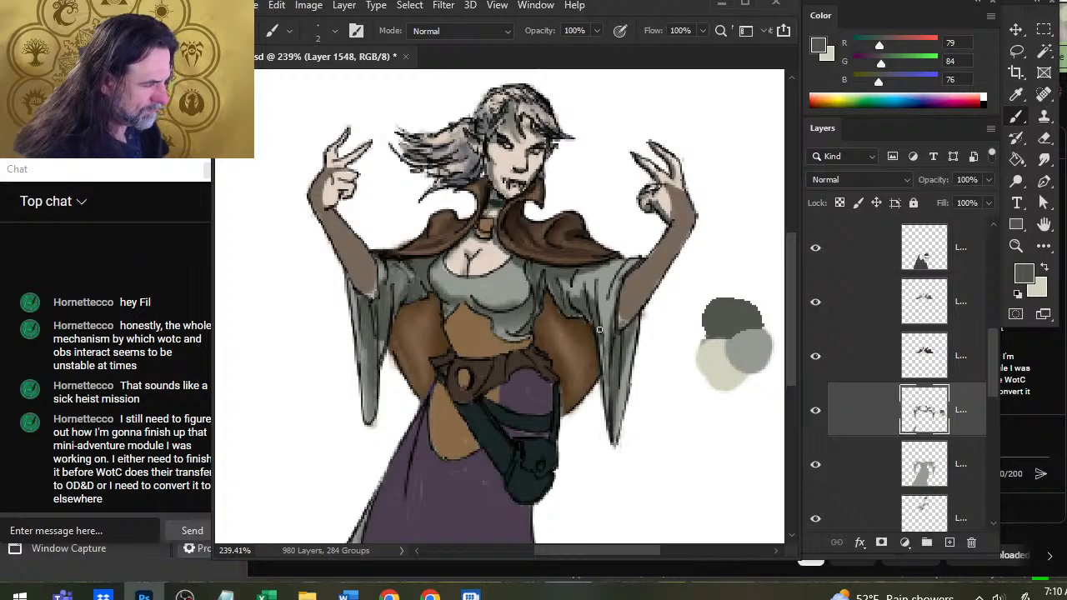
pyautogui.press('r')
# Refine the fold shadows of the image-left sleeve with a size 2 brush, cleaning up with the Eraser and blending with the Smudge tool.
pyautogui.press('b')
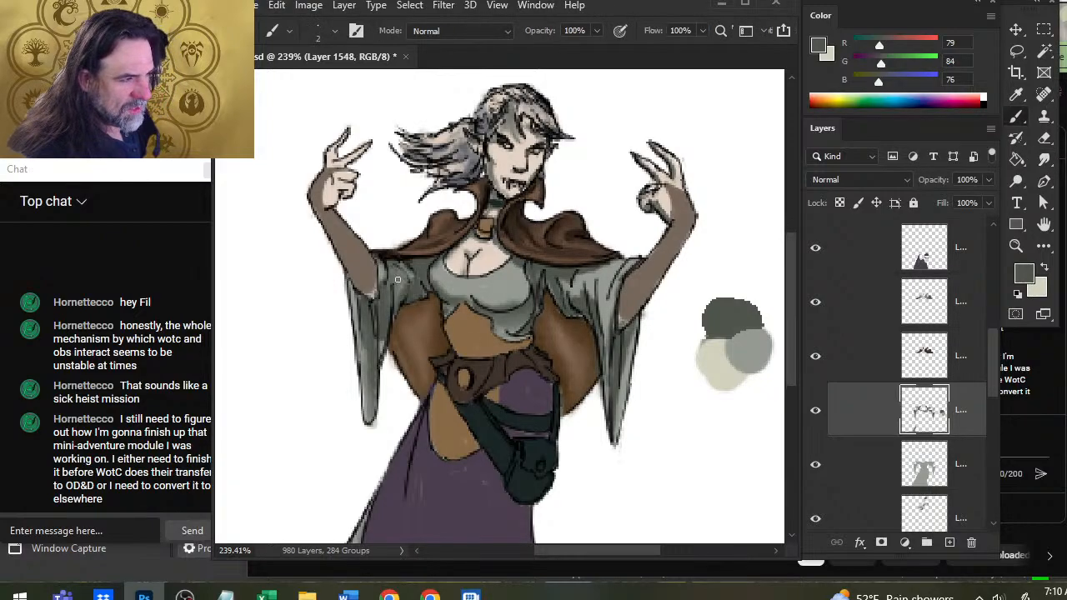
pyautogui.press('r')
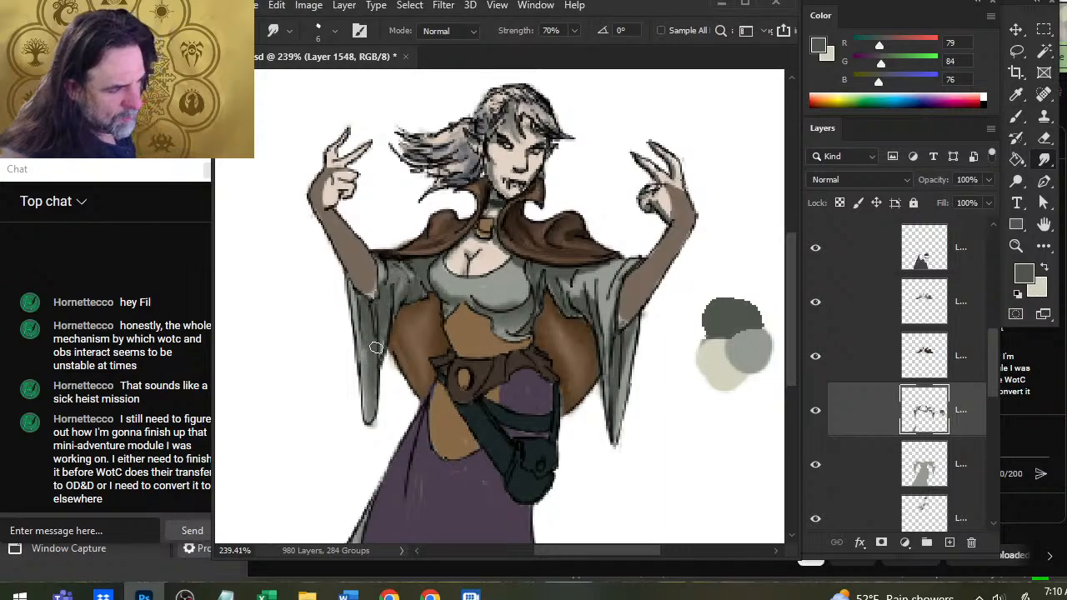
pyautogui.press('e')
pyautogui.press('r')
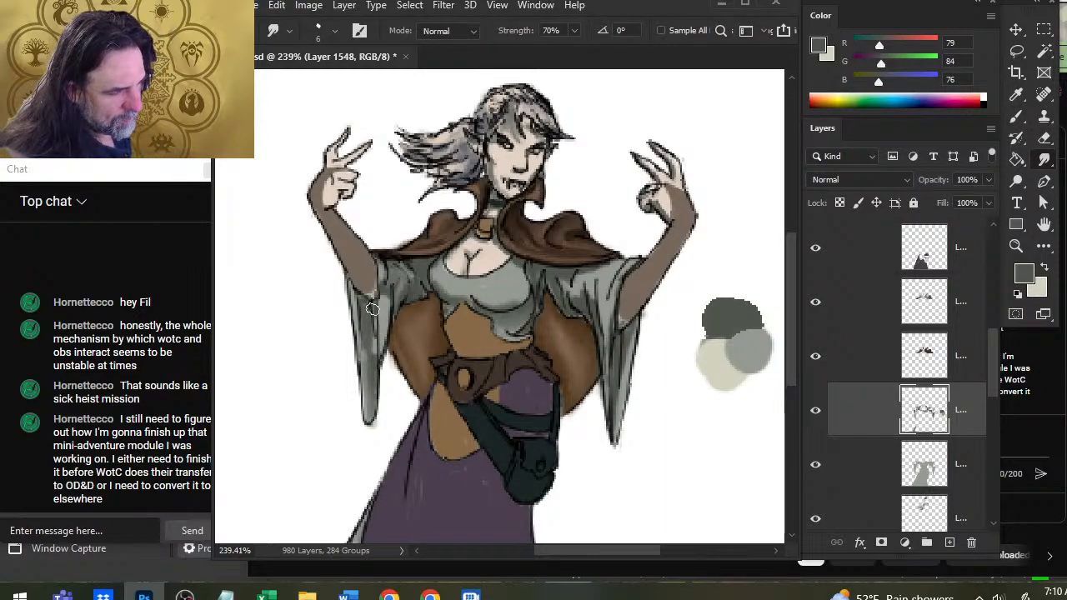
pyautogui.press('b')
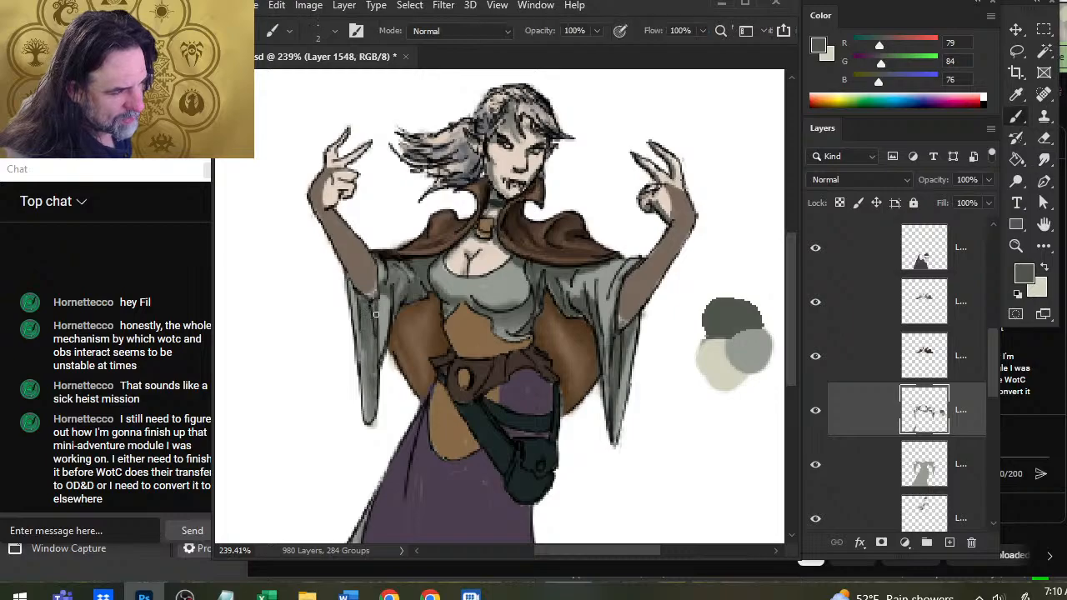
pyautogui.press('r')
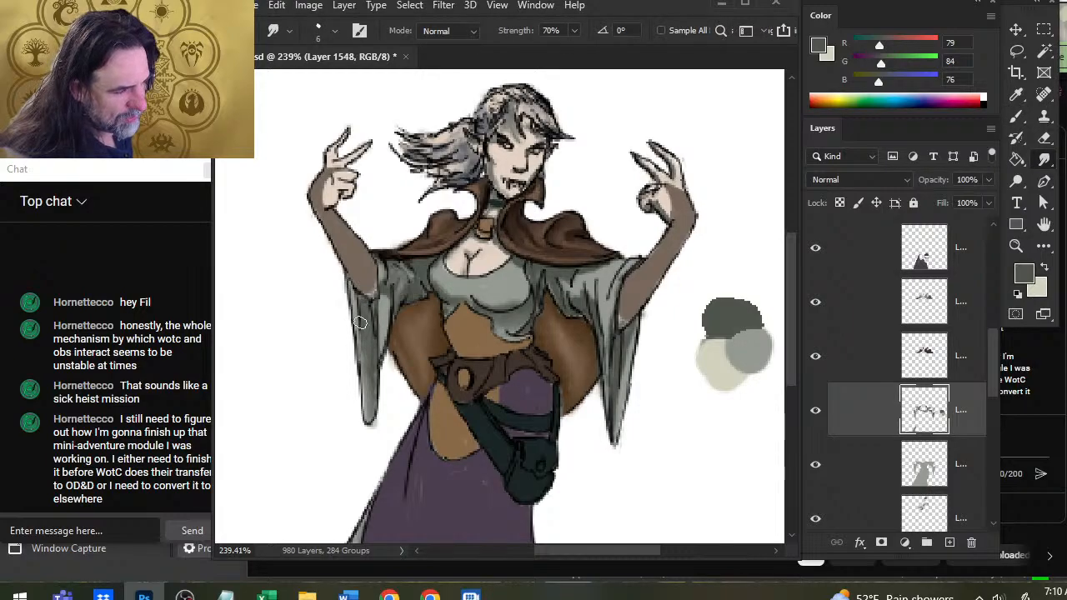
pyautogui.moveTo(386, 319); pyautogui.dragTo(390, 286)
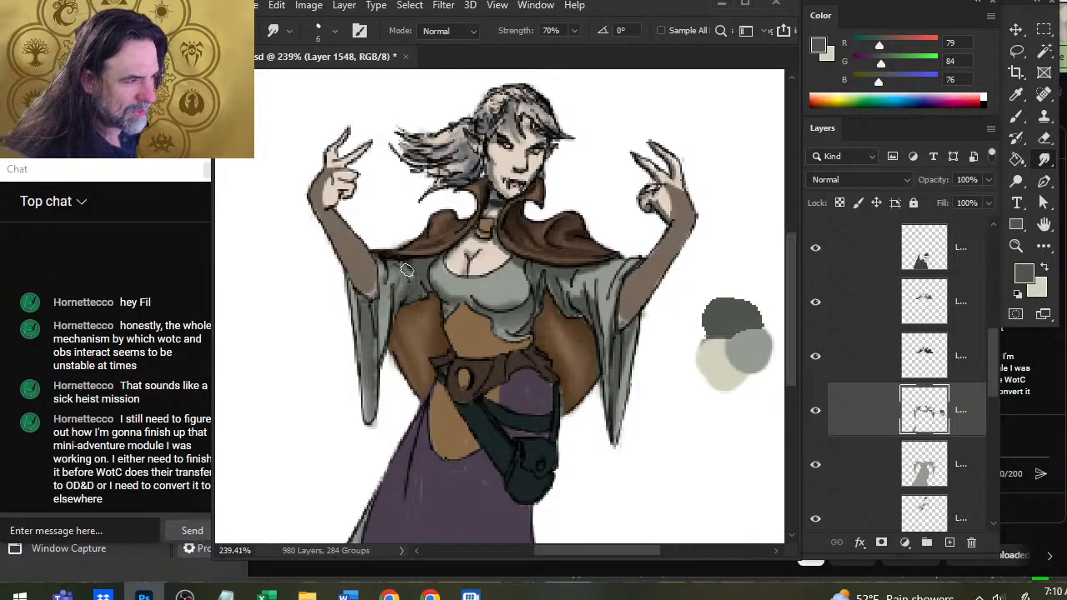
# Touch up the shadows under the bodice and on the image-left shoulder with a size 2 brush, blending with the Smudge tool.
pyautogui.press('b')
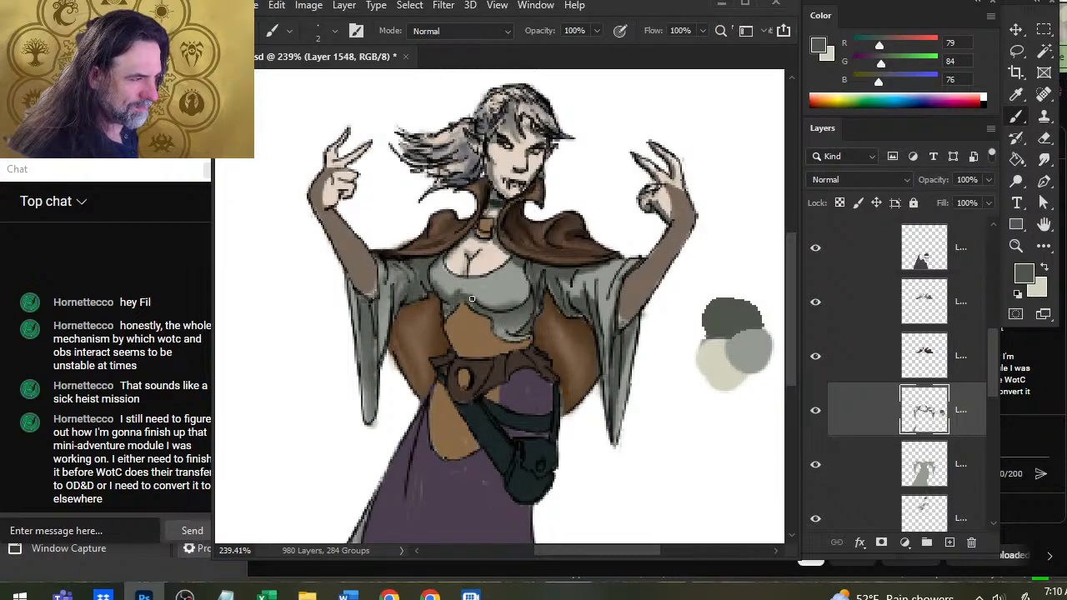
pyautogui.press('r')
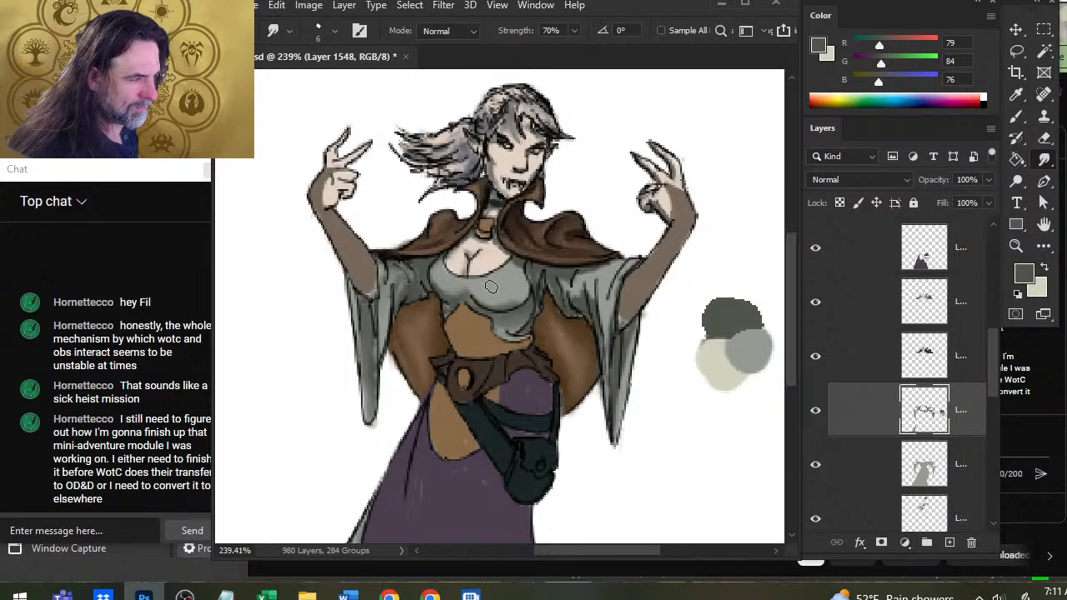
pyautogui.press('b')
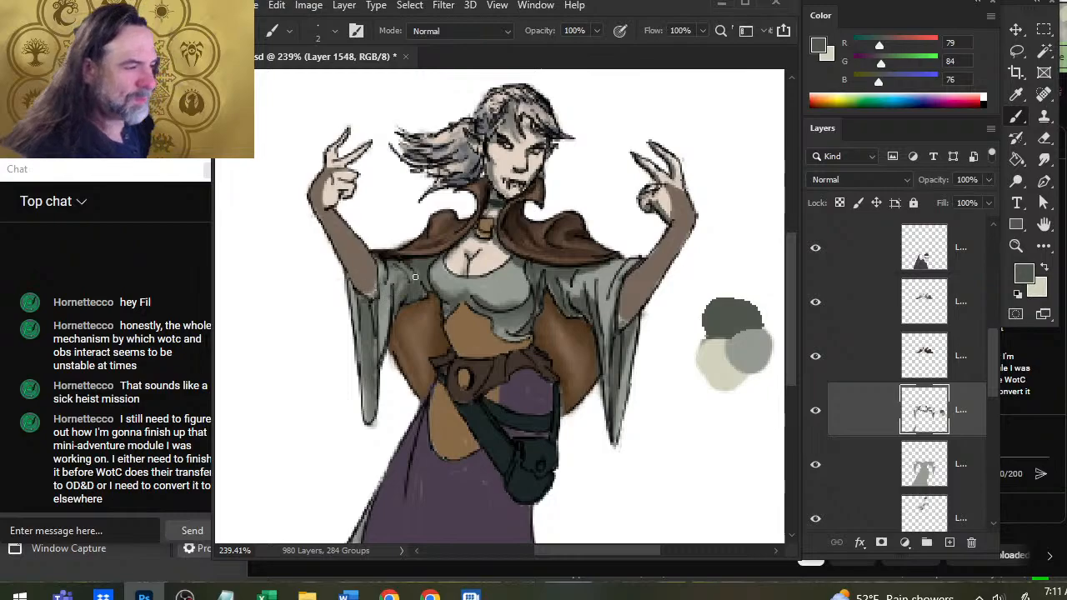
pyautogui.moveTo(390, 260); pyautogui.dragTo(406, 274)
pyautogui.press('r')
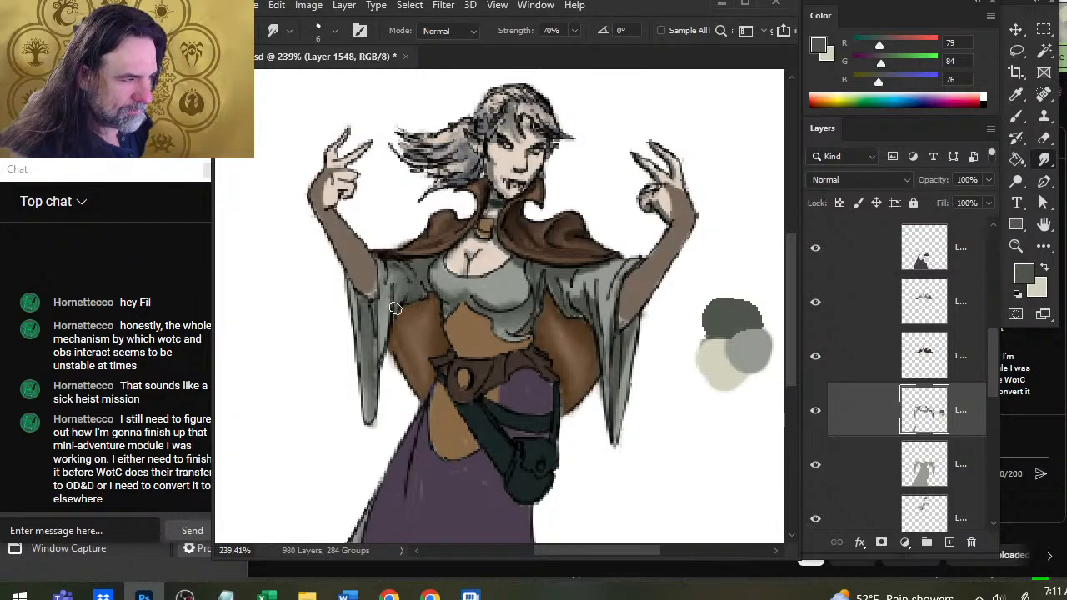
# Smudge the shadow along the inner edge of the image-left hanging sleeve down to its tip, and erase stray shading around the tip.
pyautogui.press('b')
pyautogui.press('r')
pyautogui.moveTo(393, 290); pyautogui.dragTo(380, 357)
pyautogui.moveTo(384, 313); pyautogui.dragTo(379, 358)
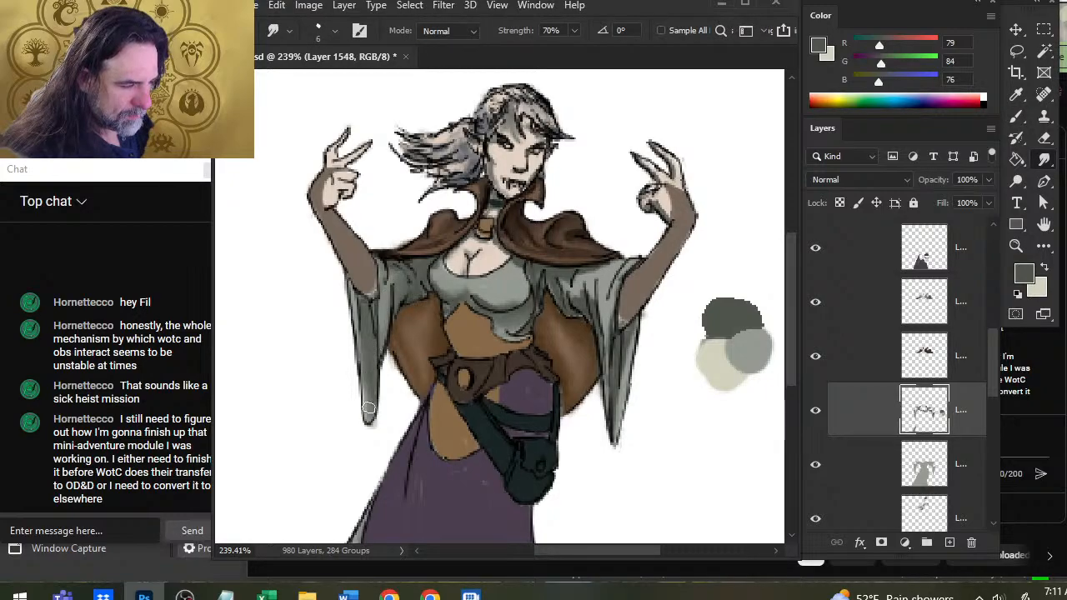
pyautogui.moveTo(373, 403); pyautogui.dragTo(367, 438)
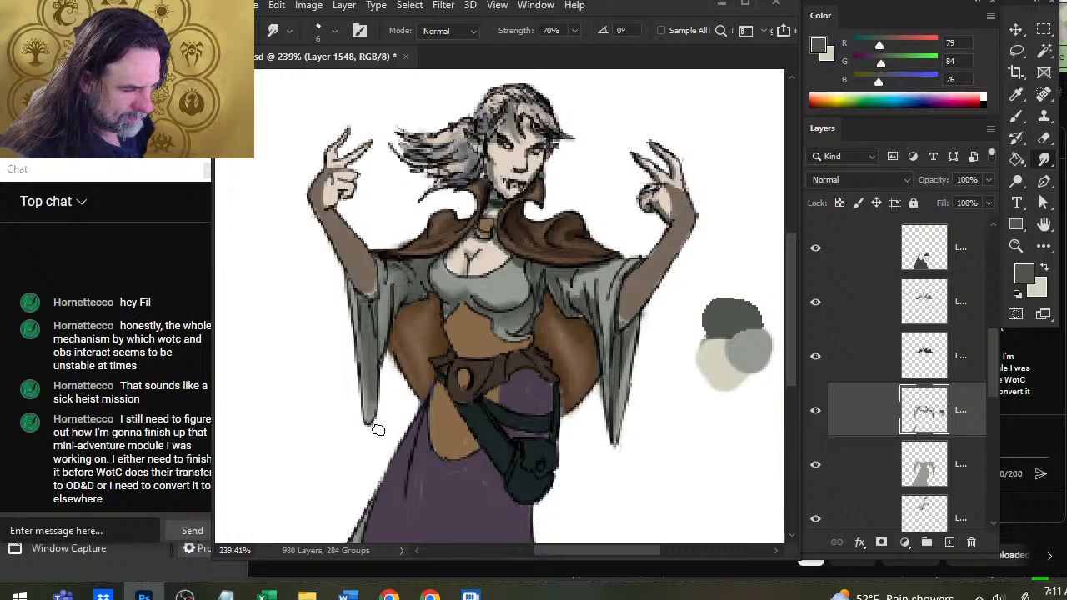
pyautogui.press('e')
pyautogui.moveTo(392, 397); pyautogui.dragTo(369, 448)
# Blend the long central fold shadow of the image-left hanging sleeve with the size 6 Smudge tool.
pyautogui.press('r')
pyautogui.moveTo(366, 376)
pyautogui.mouseDown()
pyautogui.moveTo(373, 406)
pyautogui.moveTo(353, 392)
pyautogui.moveTo(360, 310)
pyautogui.moveTo(371, 345)
pyautogui.mouseUp()
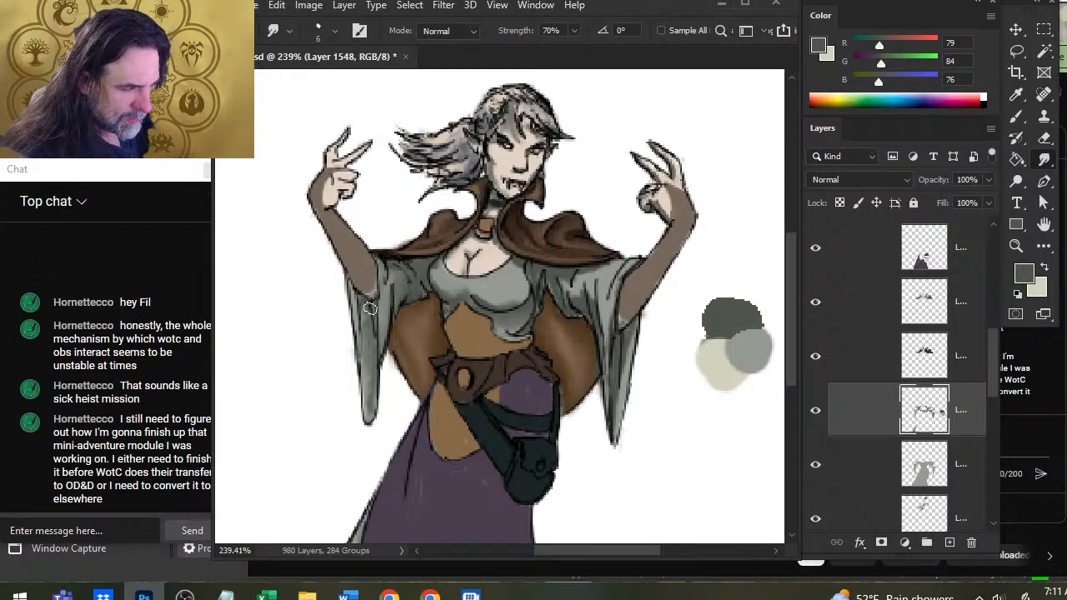
pyautogui.moveTo(370, 309); pyautogui.dragTo(372, 380)
pyautogui.moveTo(371, 337); pyautogui.dragTo(371, 405)
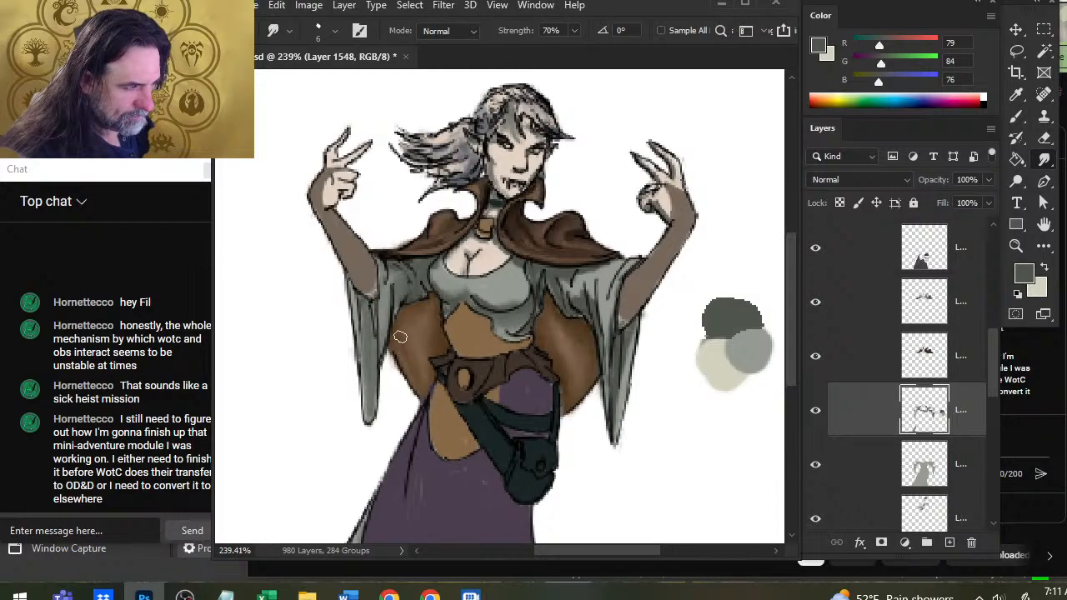
# Darken the inner fold of the image-left sleeve with a size 2 brush, and smudge the shading across its upper part.
pyautogui.press('b')
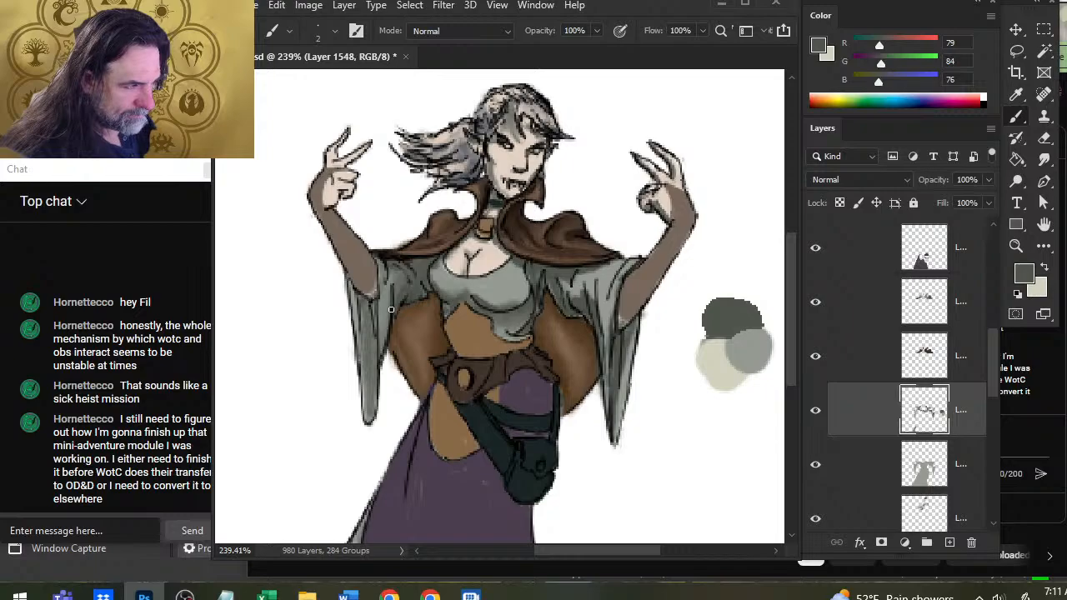
pyautogui.moveTo(391, 309); pyautogui.dragTo(383, 341)
pyautogui.press('r')
pyautogui.press('b')
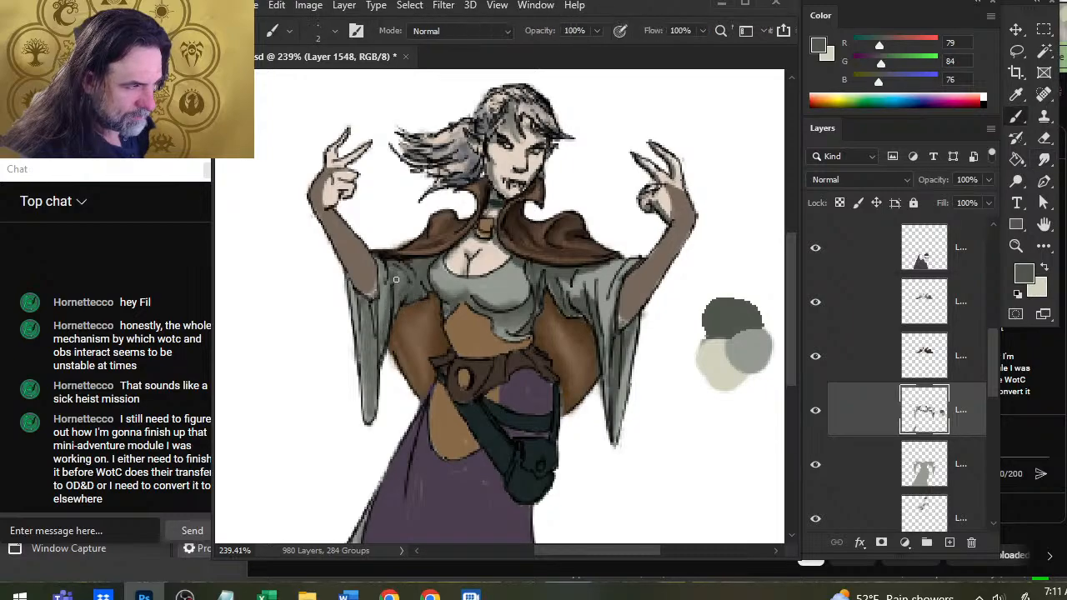
pyautogui.press('r')
pyautogui.moveTo(389, 268)
pyautogui.mouseDown()
pyautogui.moveTo(387, 298)
pyautogui.moveTo(411, 280)
pyautogui.mouseUp()
# Refine the image-left shoulder shading just below the cape edge with the Eraser, size 2 brush and Smudge tool.
pyautogui.press('e')
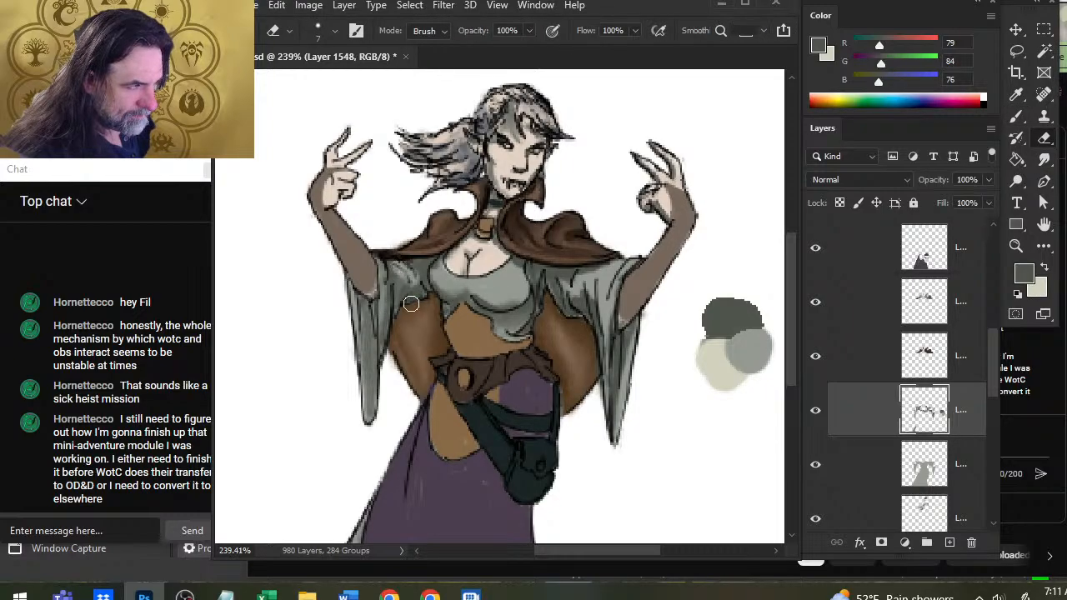
pyautogui.press('b')
pyautogui.press('r')
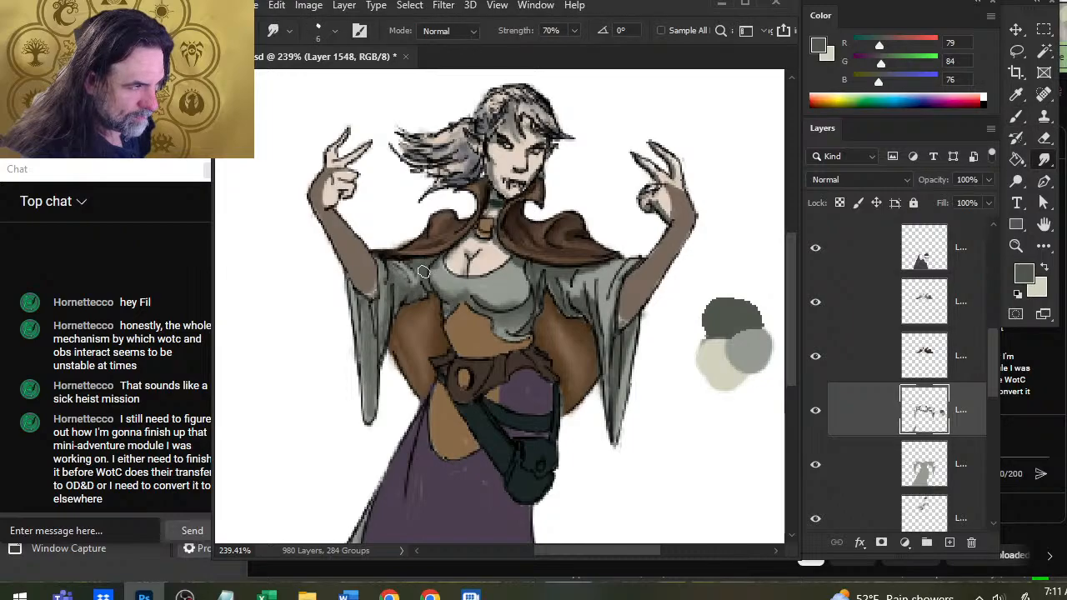
pyautogui.press('e')
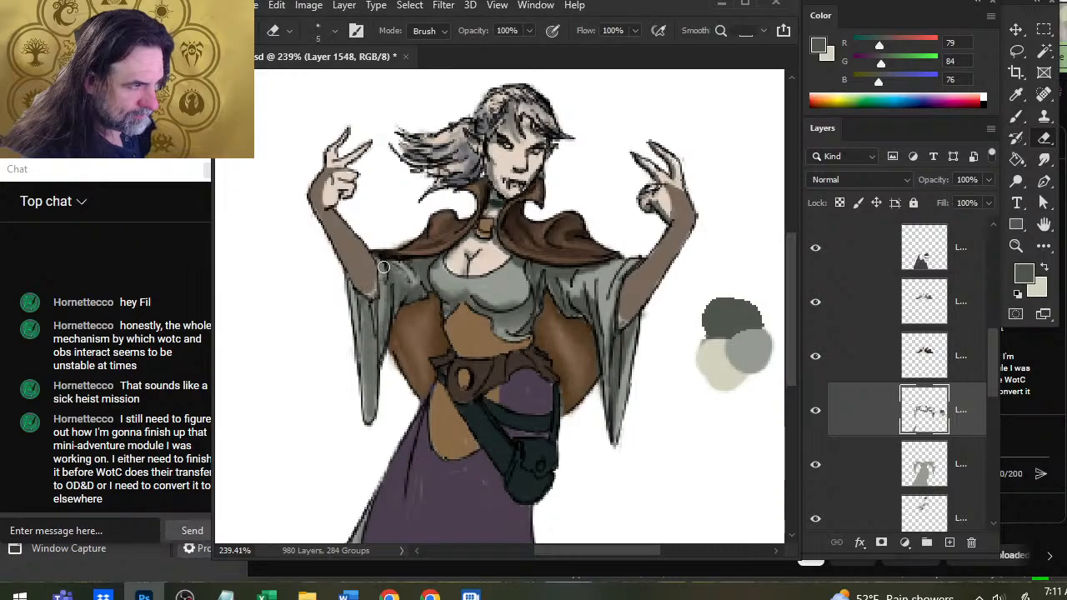
pyautogui.press('r')
pyautogui.press('b')
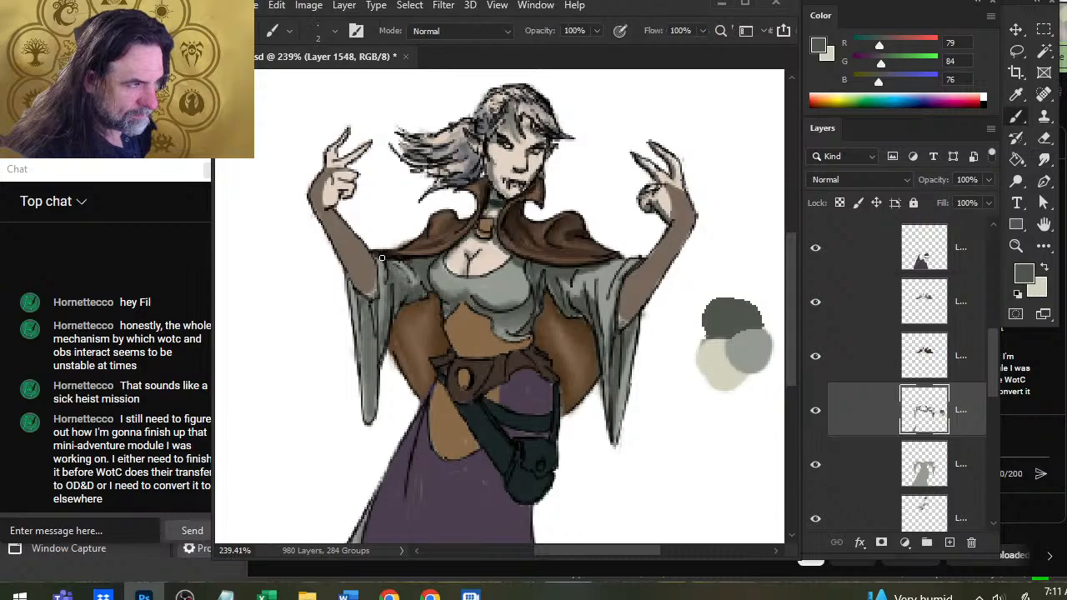
pyautogui.press('r')
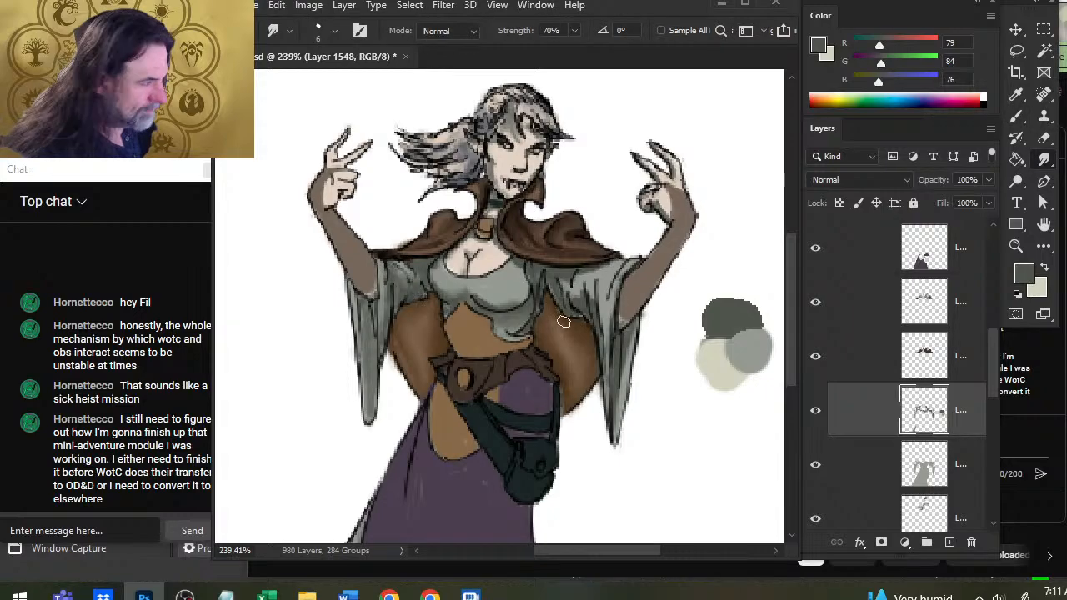
# Touch up the fold shadows on the upper part of the image-right sleeve with the Eraser, size 2 brush and Smudge tool.
pyautogui.press('e')
pyautogui.press('r')
pyautogui.press('b')
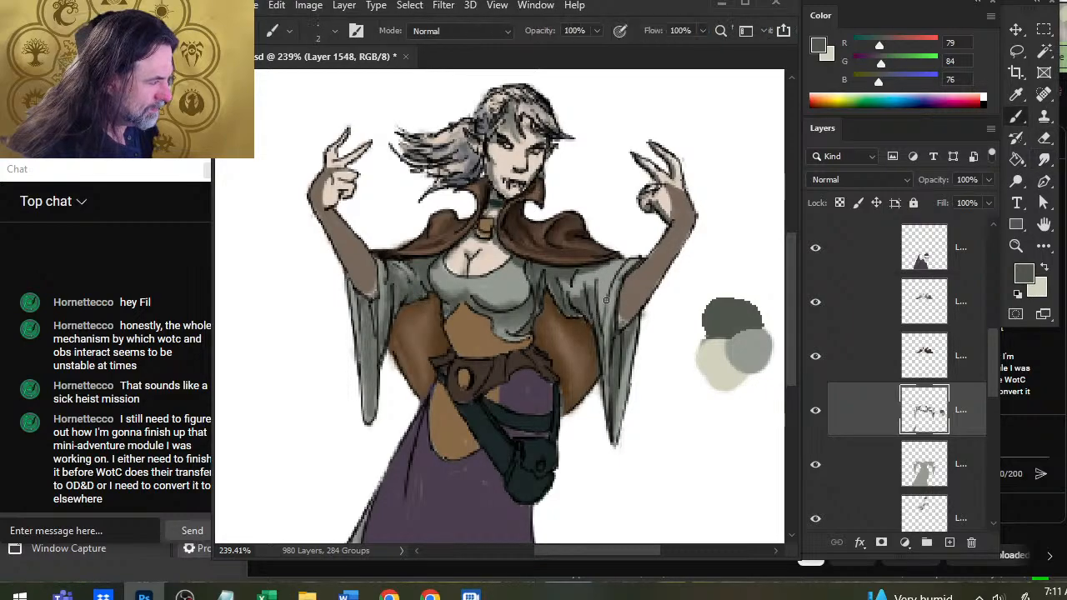
pyautogui.press('r')
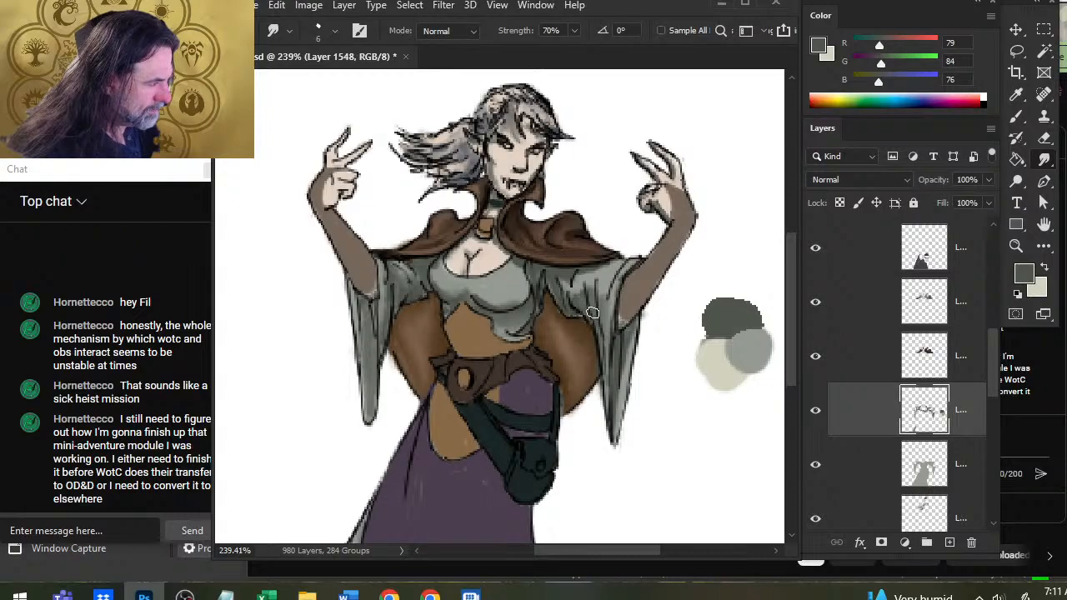
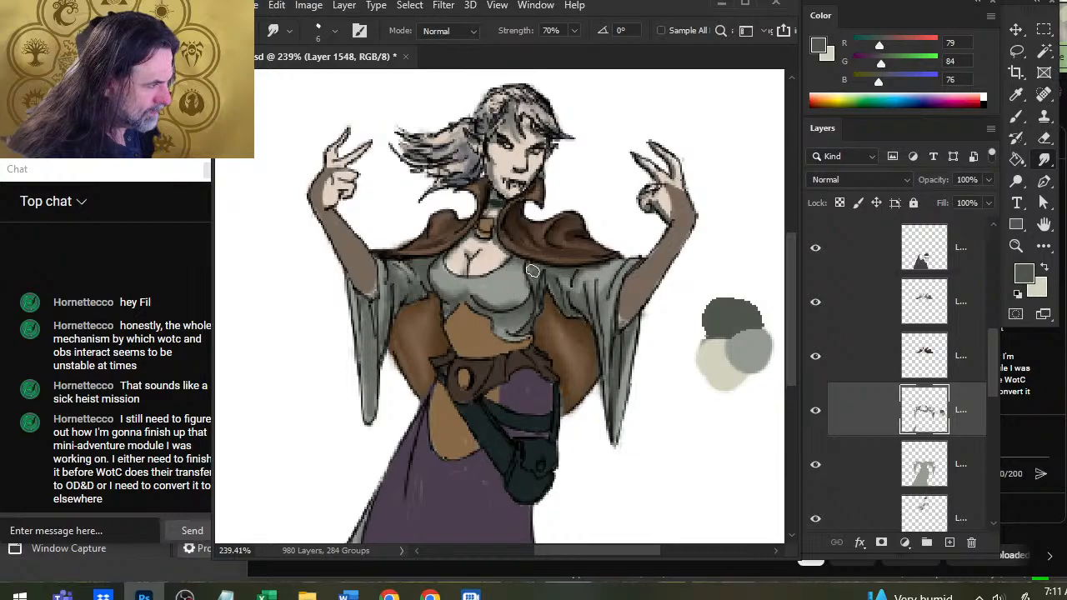
# Touch up the shadows along the sides and lower edge of the grey bodice with the size 2 brush and Smudge tool.
pyautogui.press('b')
pyautogui.press('r')
pyautogui.moveTo(526, 276)
pyautogui.mouseDown()
pyautogui.moveTo(515, 302)
pyautogui.moveTo(533, 283)
pyautogui.moveTo(530, 296)
pyautogui.mouseUp()
pyautogui.press('b')
pyautogui.press('r')
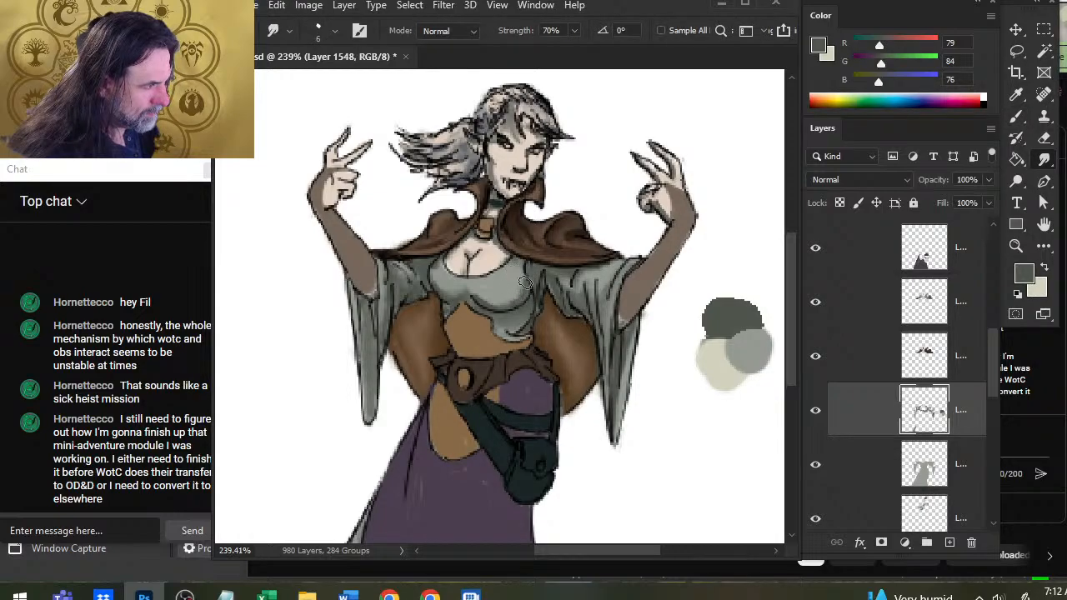
pyautogui.press('b')
pyautogui.press('r')
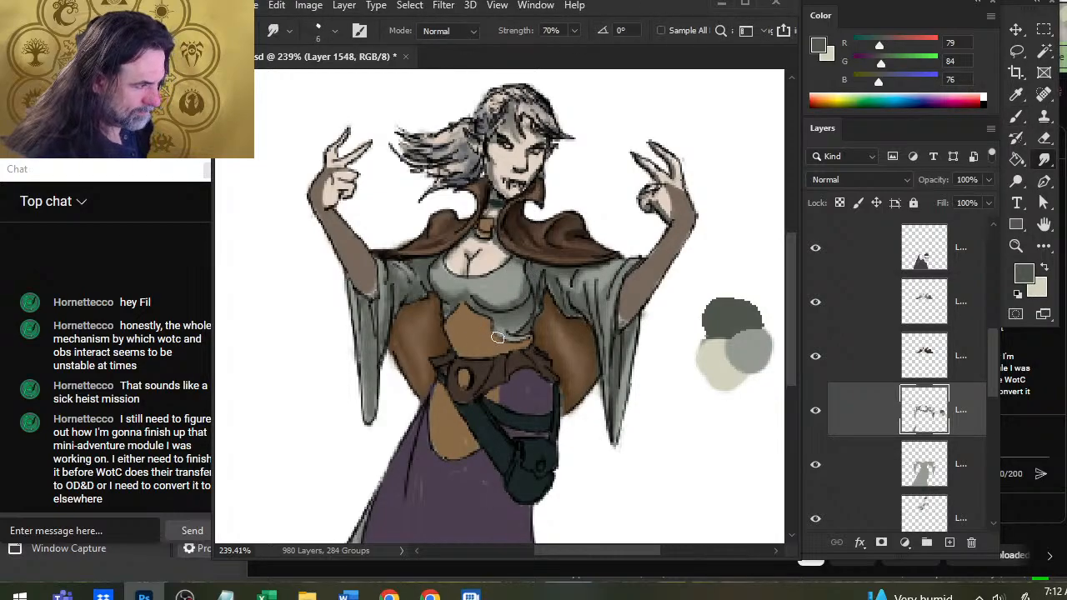
pyautogui.press('b')
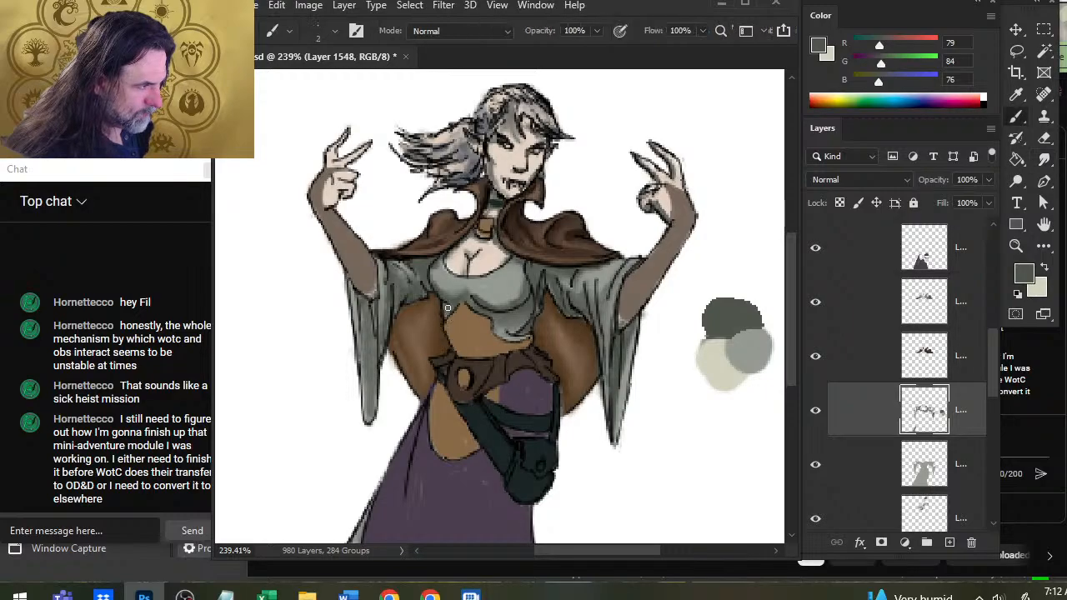
pyautogui.press('r')
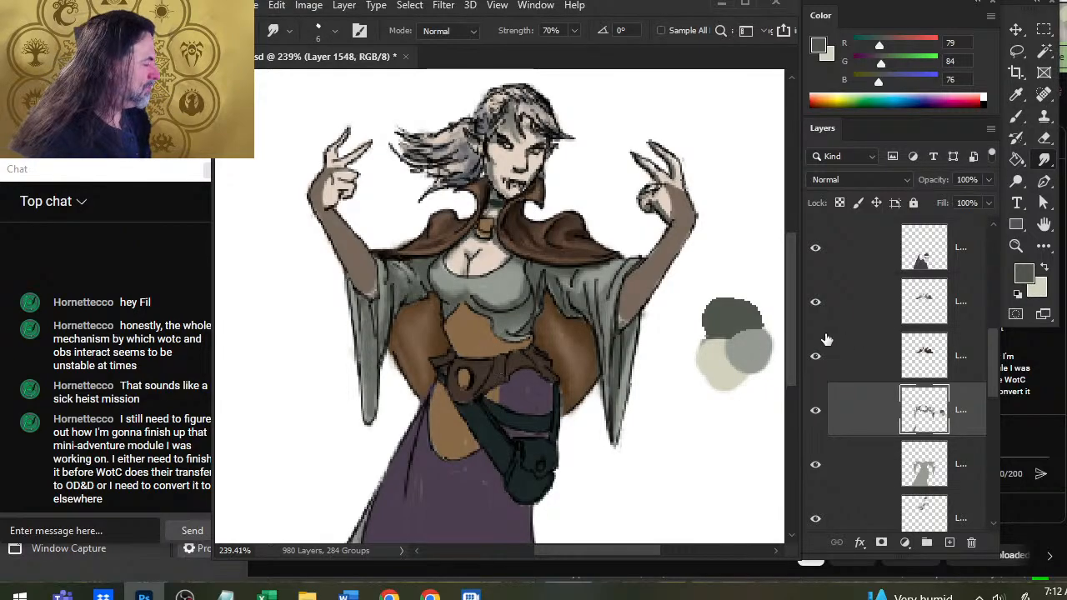
# Add a new layer and paint pale highlights (RGB 210, 210, 189) on the upper sleeve folds, blending them with the Smudge tool.
pyautogui.press('x')
pyautogui.press('b')
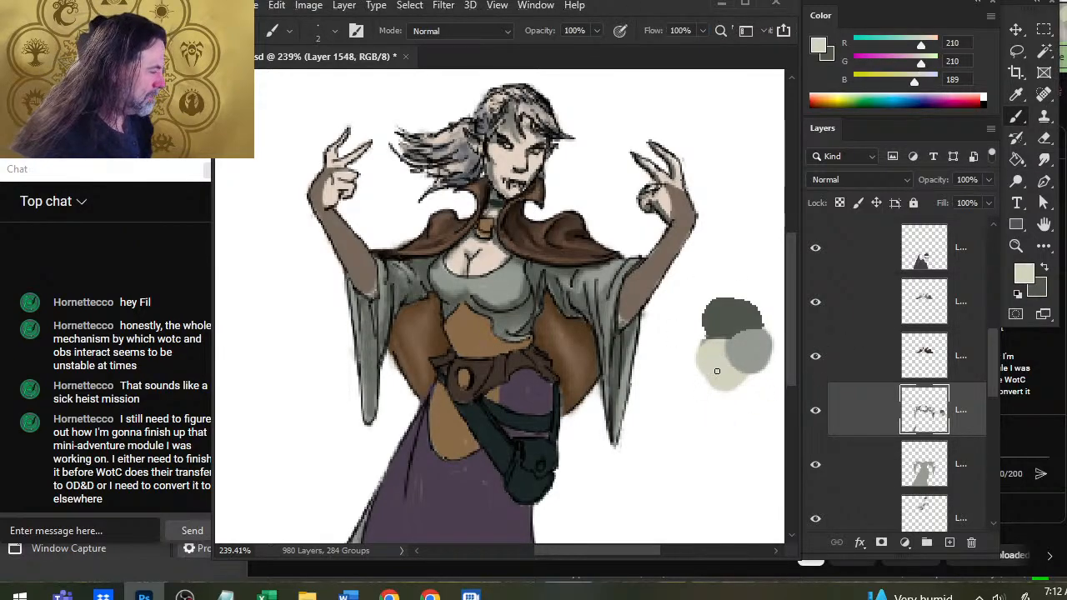
pyautogui.click(949, 543)
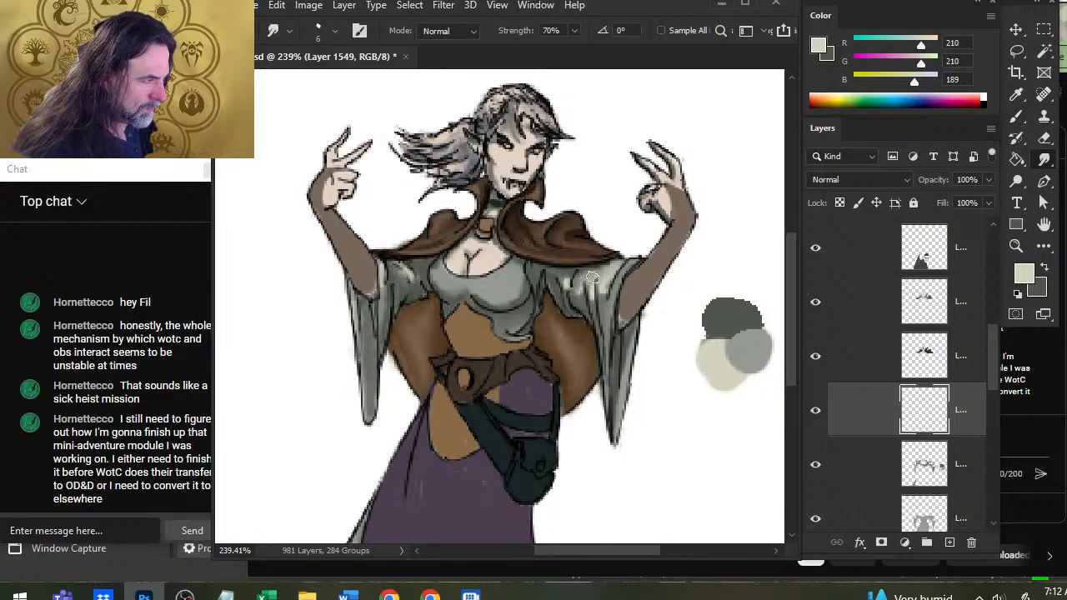
pyautogui.press('r')
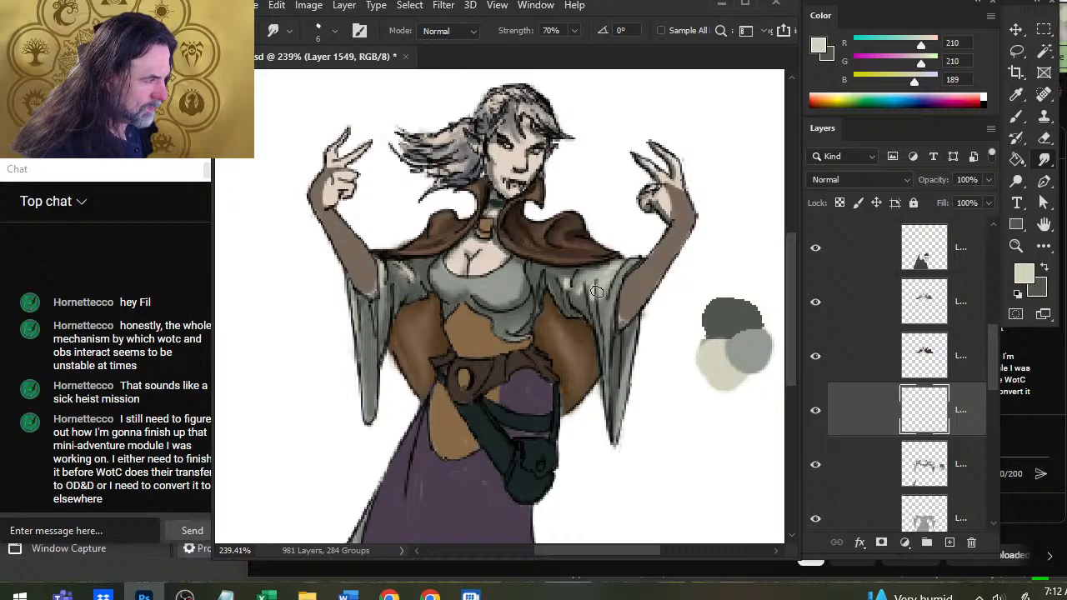
pyautogui.press('b')
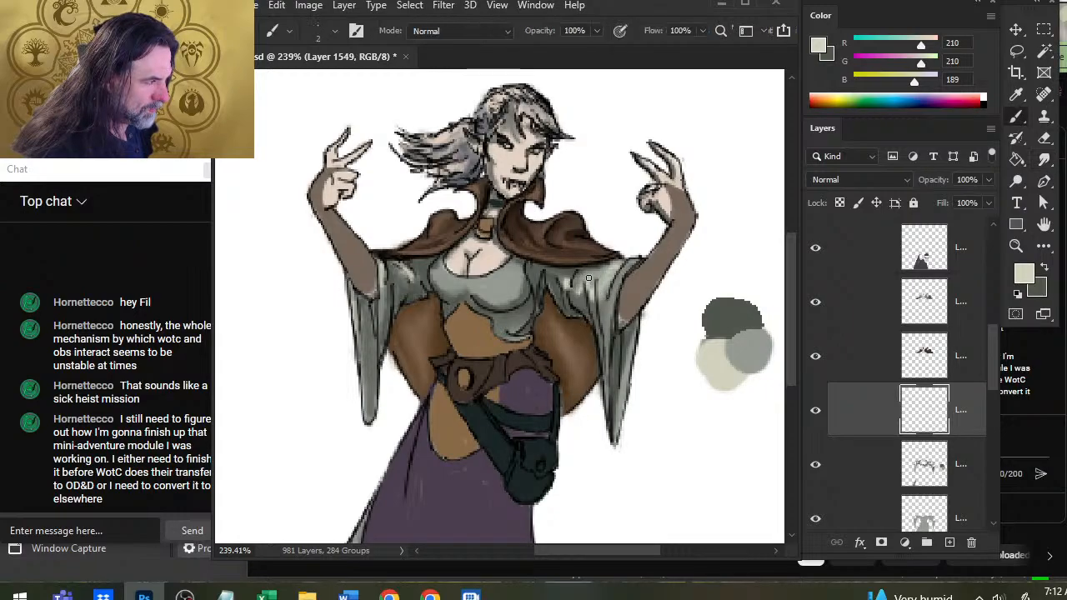
pyautogui.press('r')
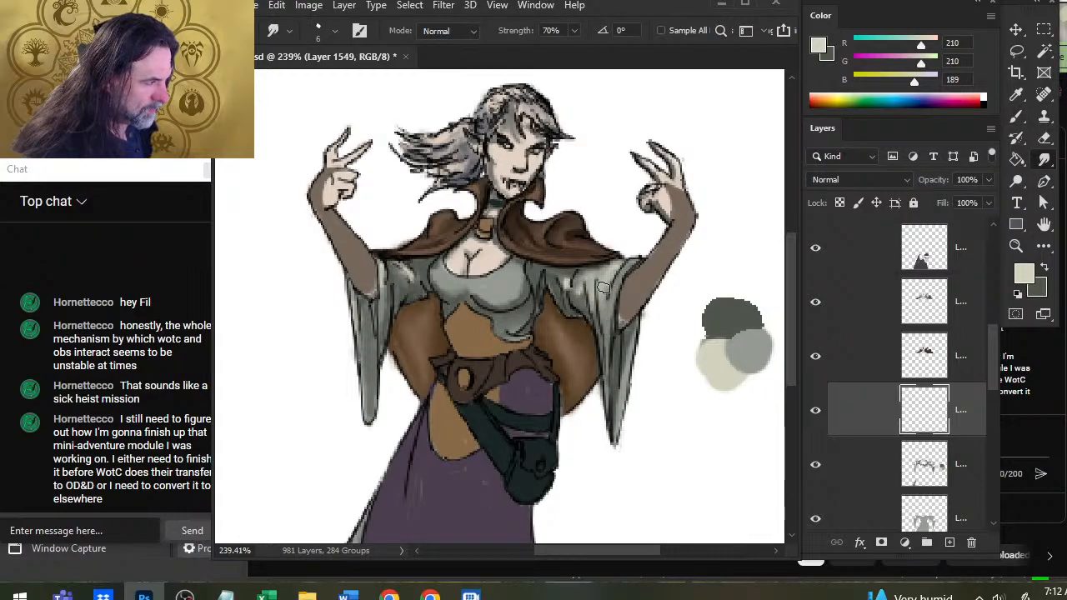
pyautogui.press('b')
pyautogui.press('r')
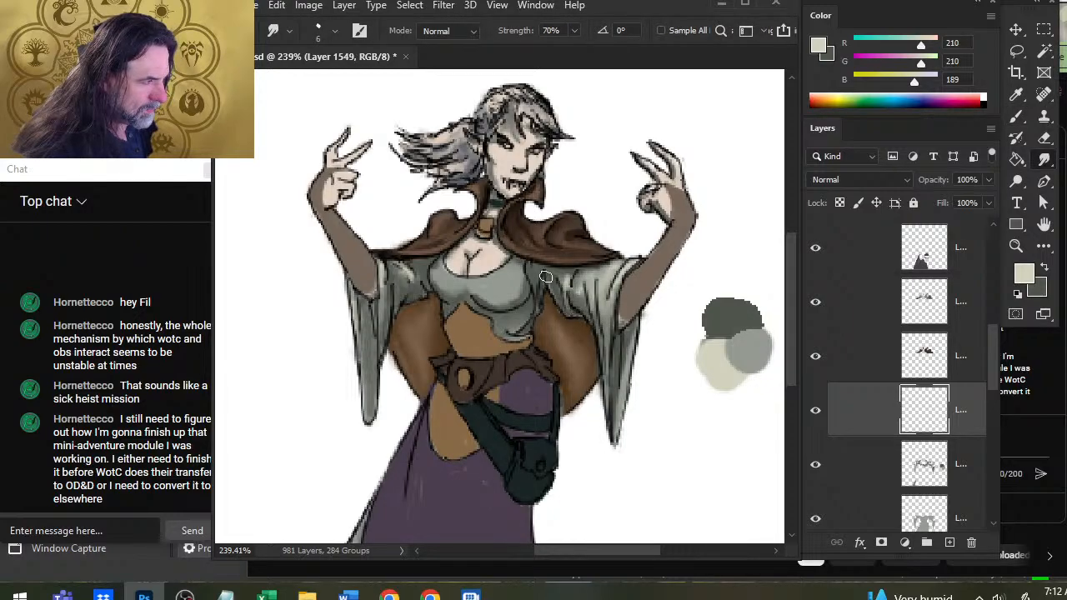
# Paint pale highlights across the grey bodice below the neckline and blend them with the size 6 Smudge tool.
pyautogui.press('b')
pyautogui.press('r')
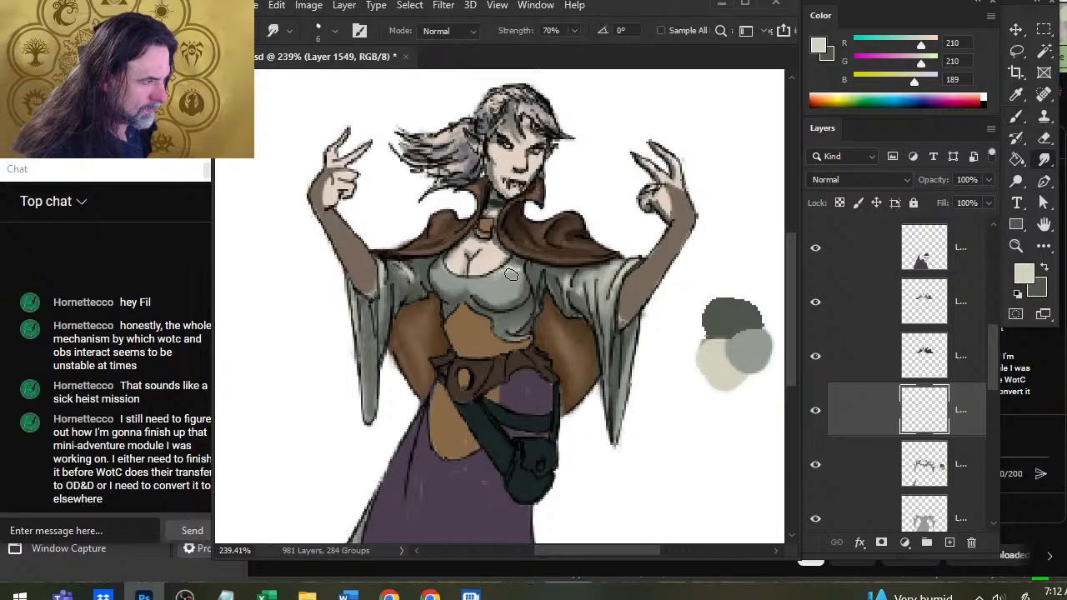
pyautogui.press('b')
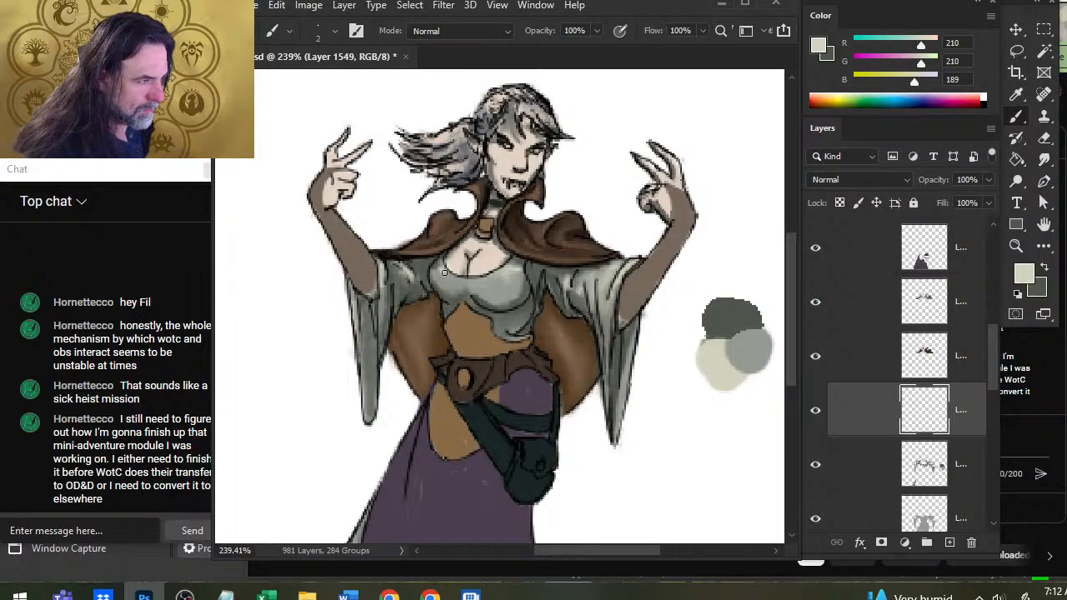
pyautogui.press('r')
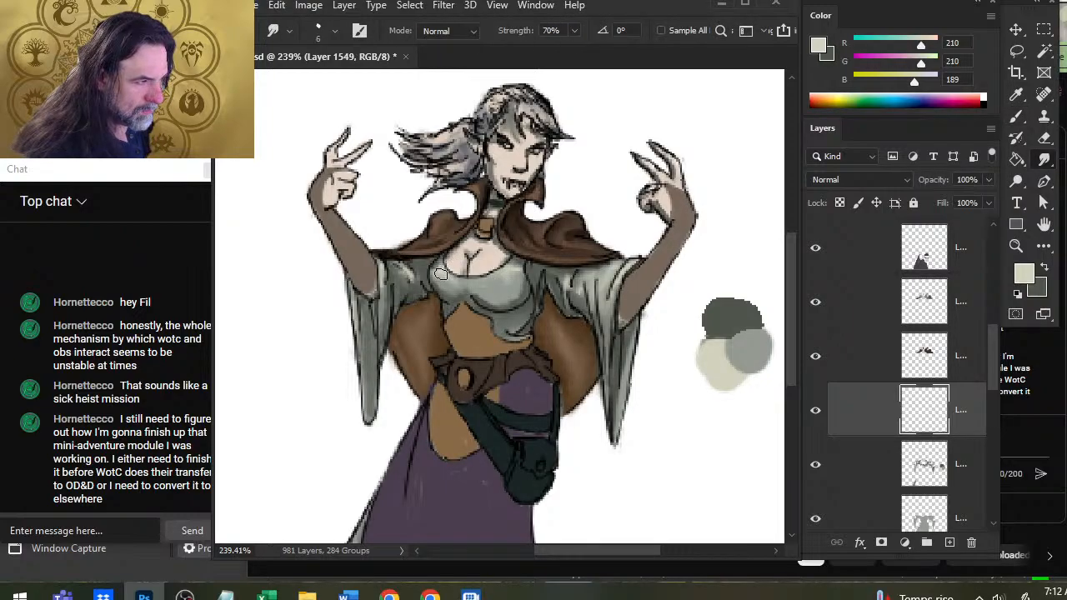
pyautogui.press('b')
pyautogui.press('r')
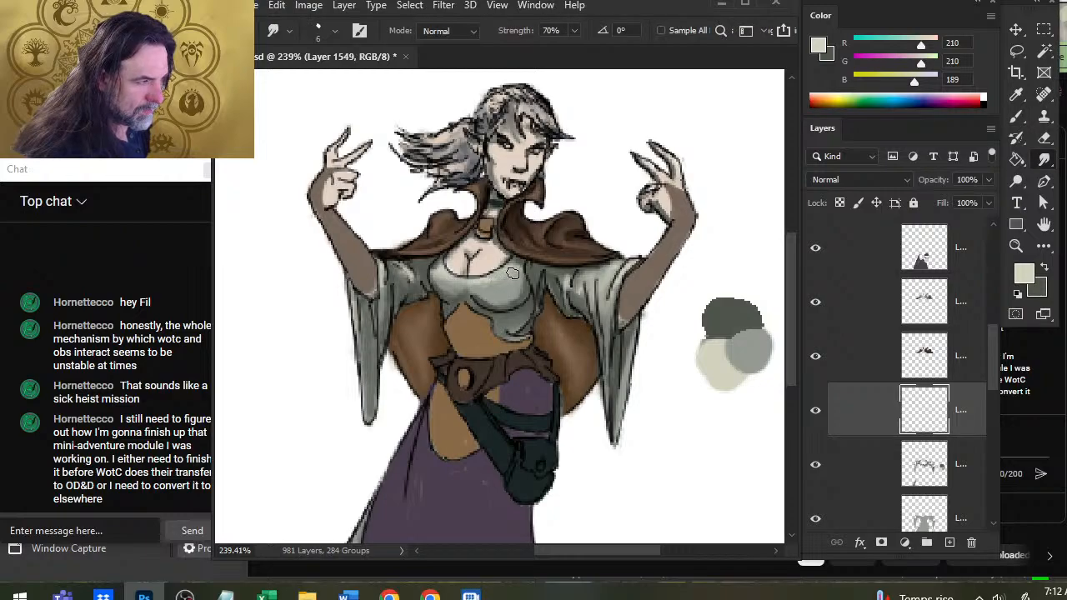
pyautogui.press('b')
pyautogui.press('r')
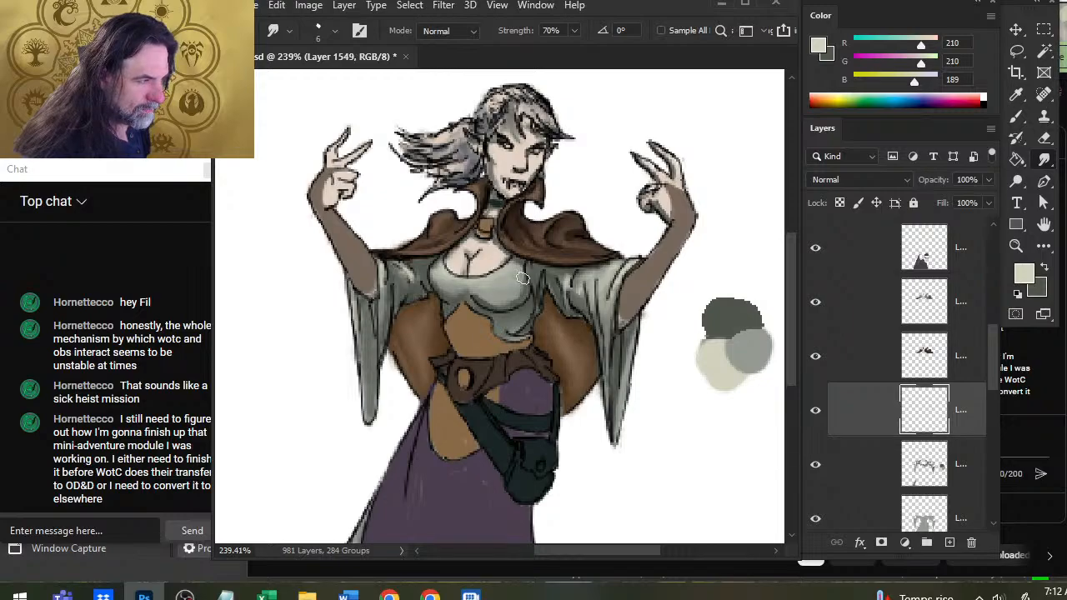
# Highlight the outer edge of the grey dress hem trailing behind the purple skirt, refining it with the Eraser and Smudge tool.
pyautogui.moveTo(461, 478); pyautogui.dragTo(529, 375)
pyautogui.press('b')
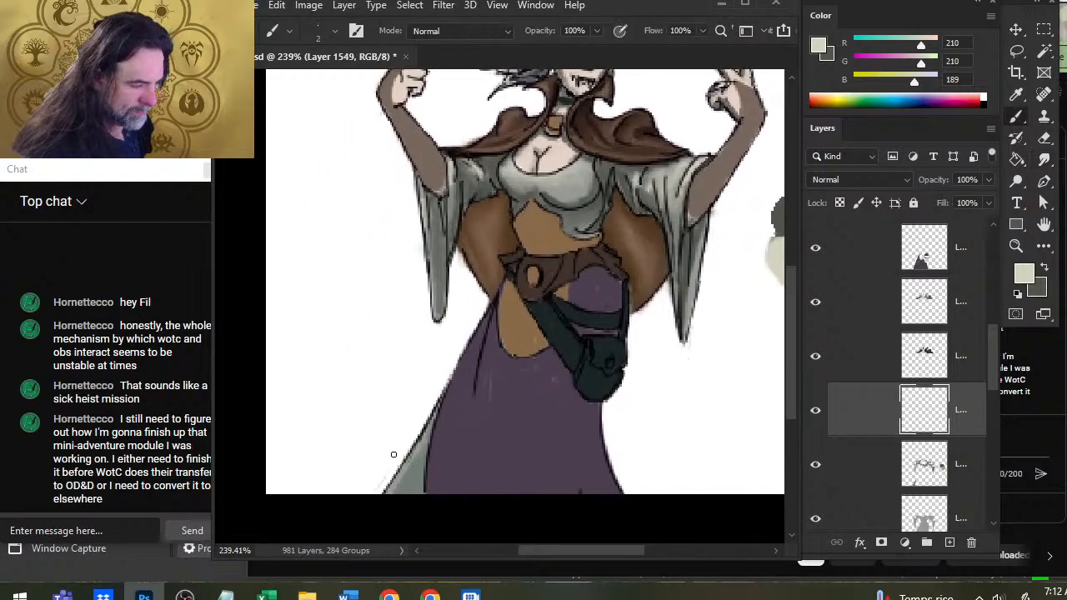
pyautogui.moveTo(425, 434); pyautogui.dragTo(389, 491)
pyautogui.press('r')
pyautogui.press('b')
pyautogui.press('r')
pyautogui.press('b')
pyautogui.press('r')
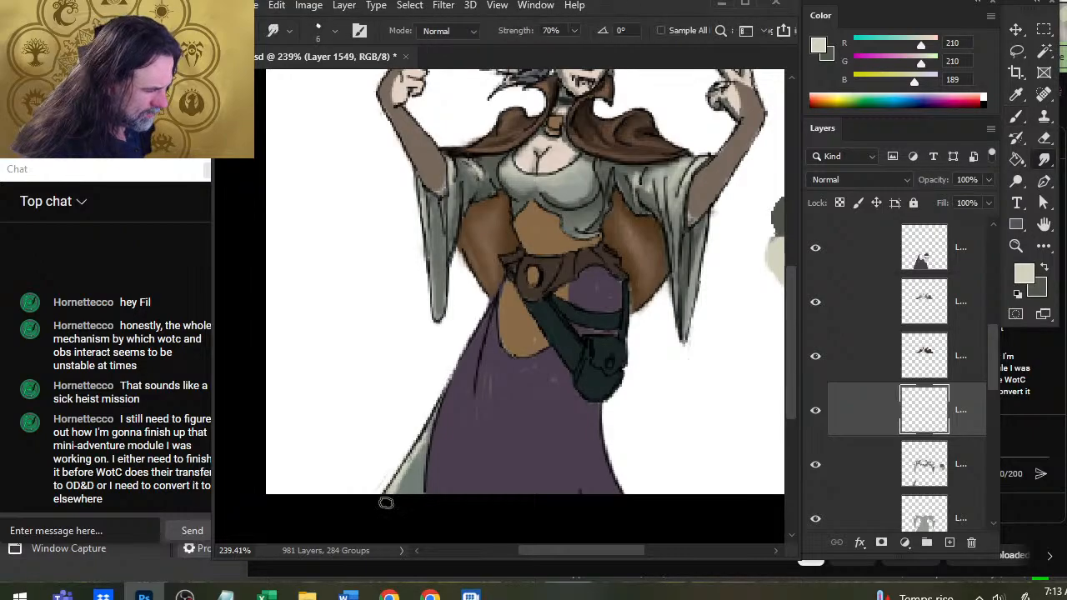
pyautogui.press('e')
pyautogui.press('r')
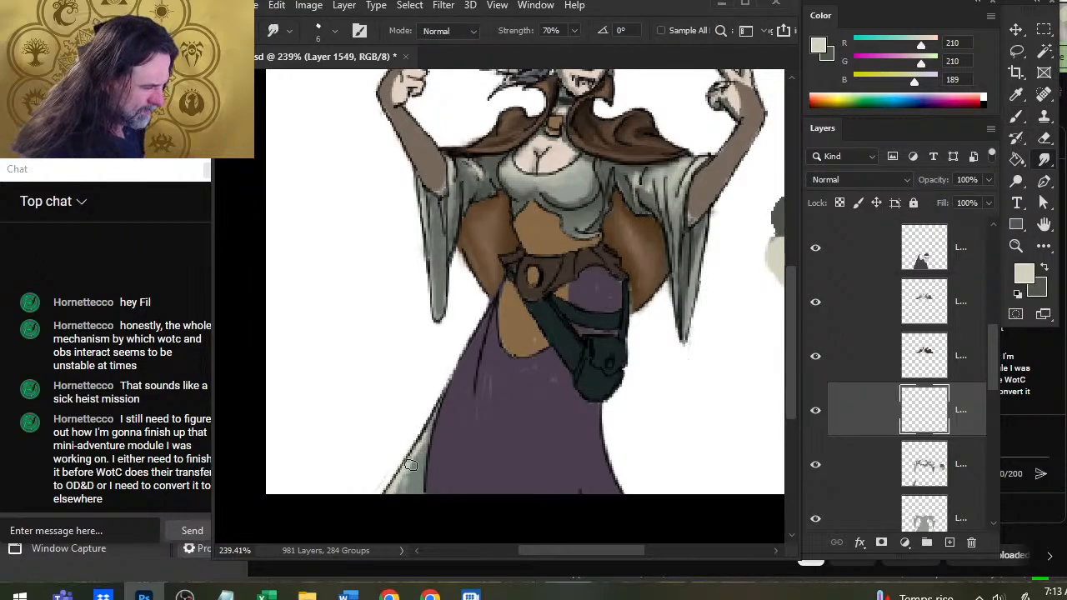
pyautogui.moveTo(425, 440); pyautogui.dragTo(406, 467)
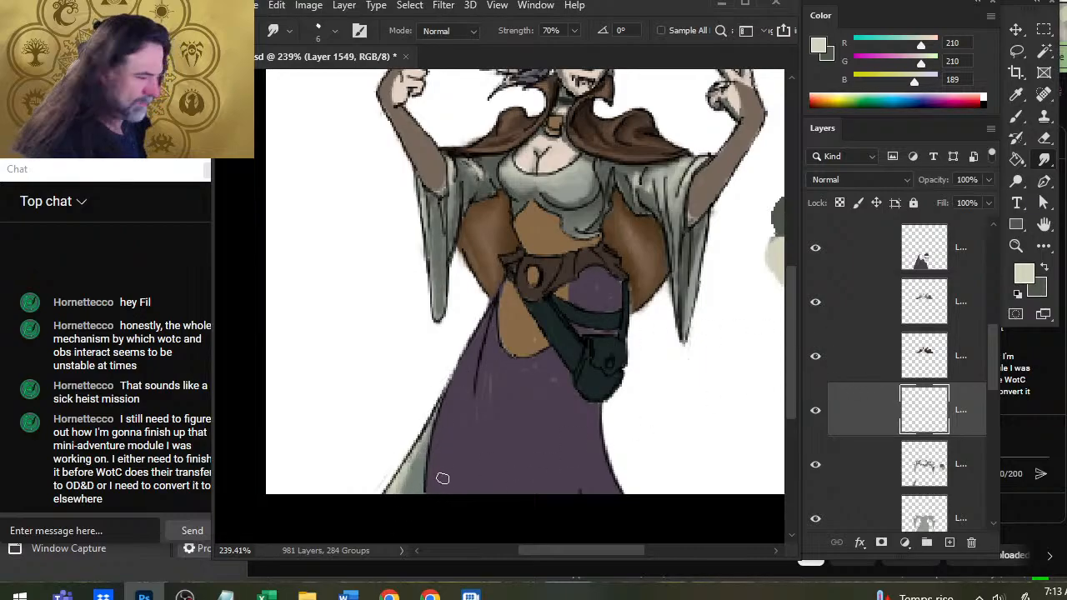
# Shade the grey hem where it meets the purple skirt with the dark grey RGB 79, 84, 76, and smudge it.
pyautogui.press('b')
pyautogui.keyDown('alt'); pyautogui.click(442, 478); pyautogui.keyUp('alt')
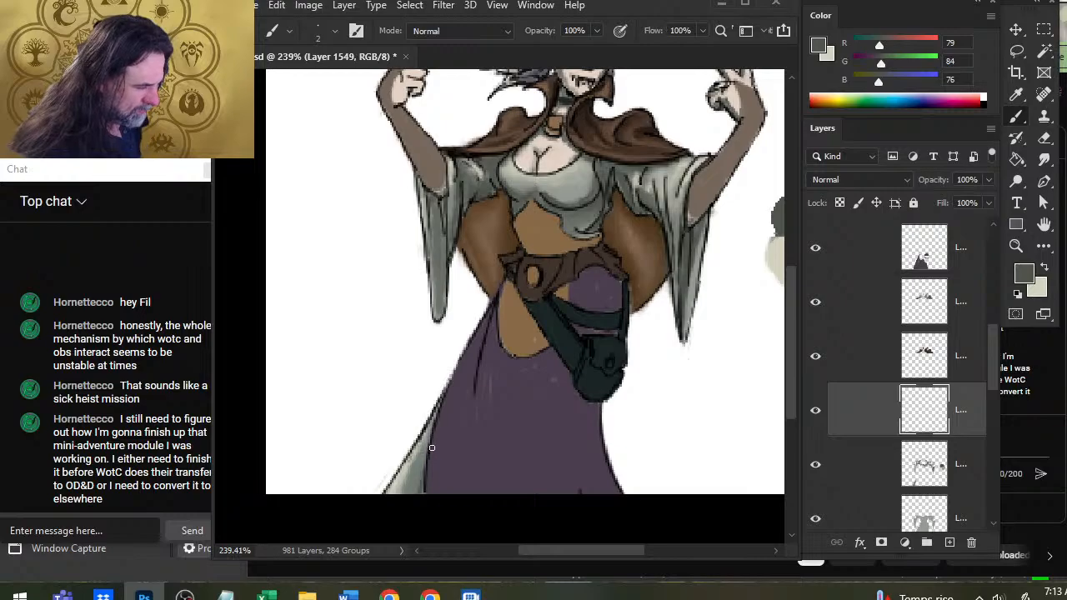
pyautogui.press('r')
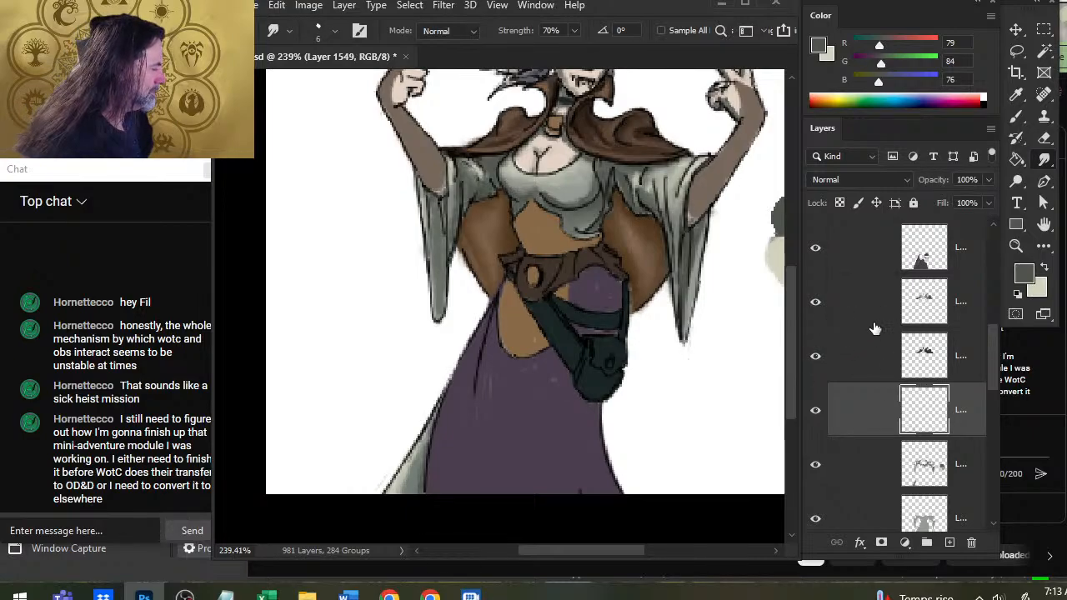
# Find the purple skirt's layer by toggling layer visibility, and add a new layer directly above it.
pyautogui.scroll(2, 988, 368)
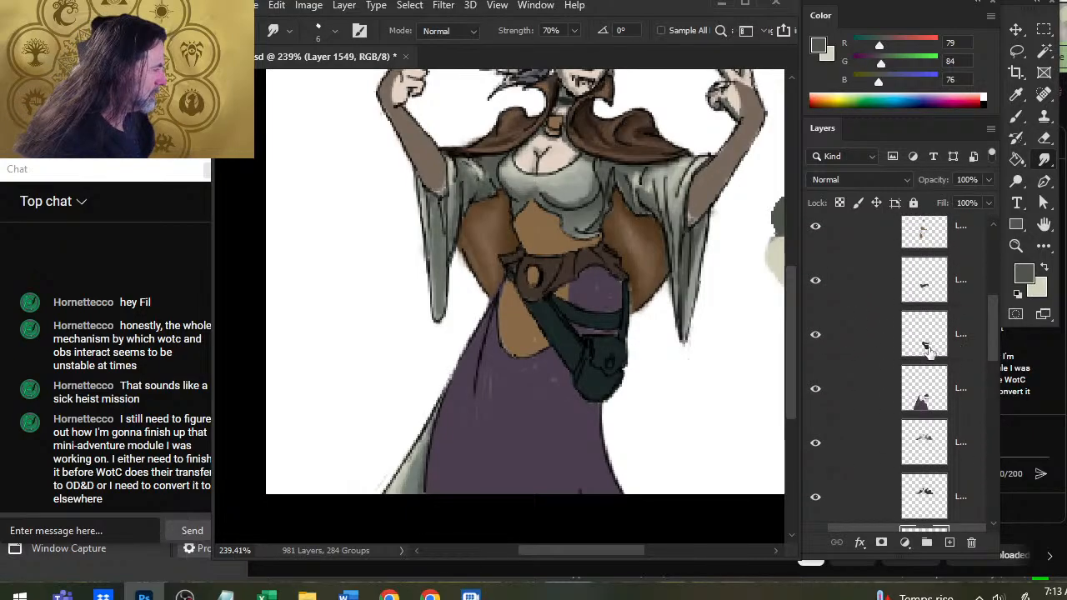
pyautogui.click(822, 393)
pyautogui.click(822, 395)
pyautogui.click(858, 388)
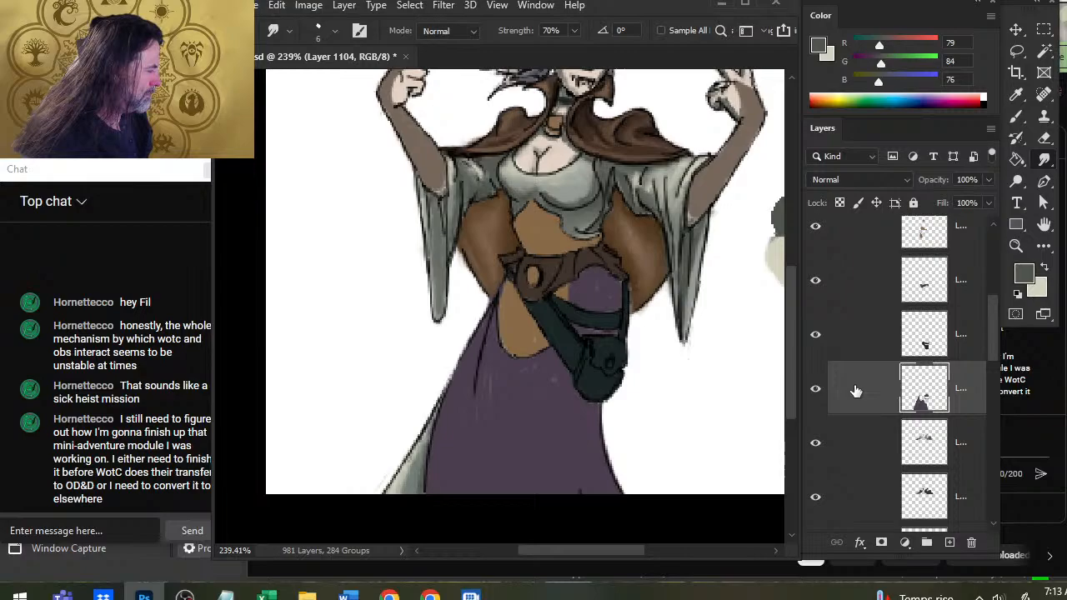
pyautogui.click(821, 346)
pyautogui.click(820, 345)
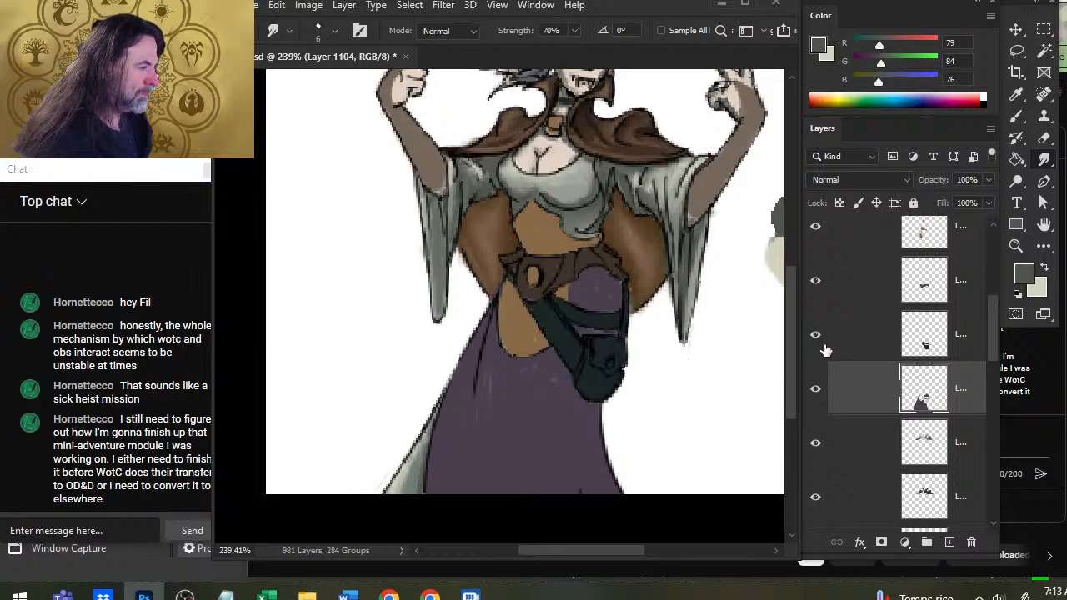
pyautogui.click(947, 544)
# Sample the skirt's purple (RGB 76, 63, 79) as the brush color.
pyautogui.press('b')
pyautogui.keyDown('alt'); pyautogui.click(517, 450); pyautogui.keyUp('alt')
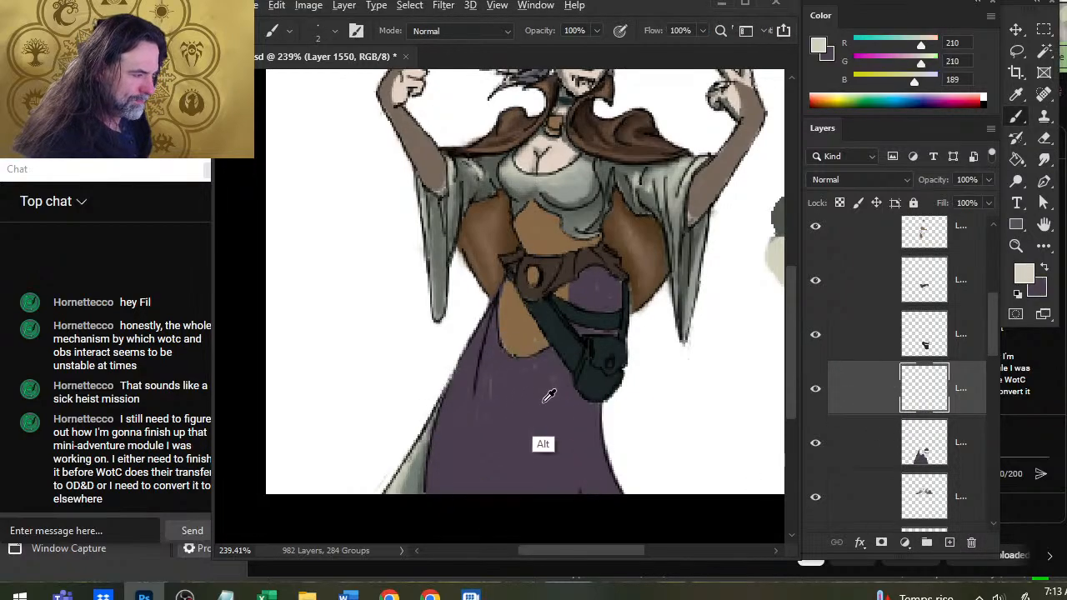
pyautogui.keyDown('alt'); pyautogui.click(520, 429); pyautogui.keyUp('alt')
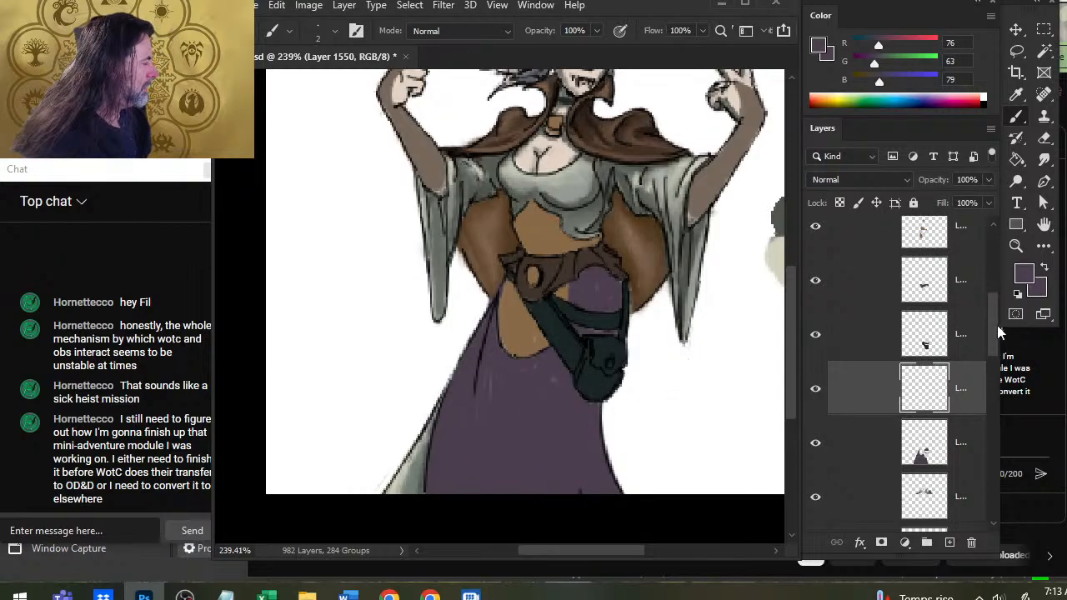
# Show the ref group and sample colors from the red-clad reference character, making the dark red RGB 55, 23, 19 the foreground color.
pyautogui.moveTo(996, 325); pyautogui.dragTo(999, 280)
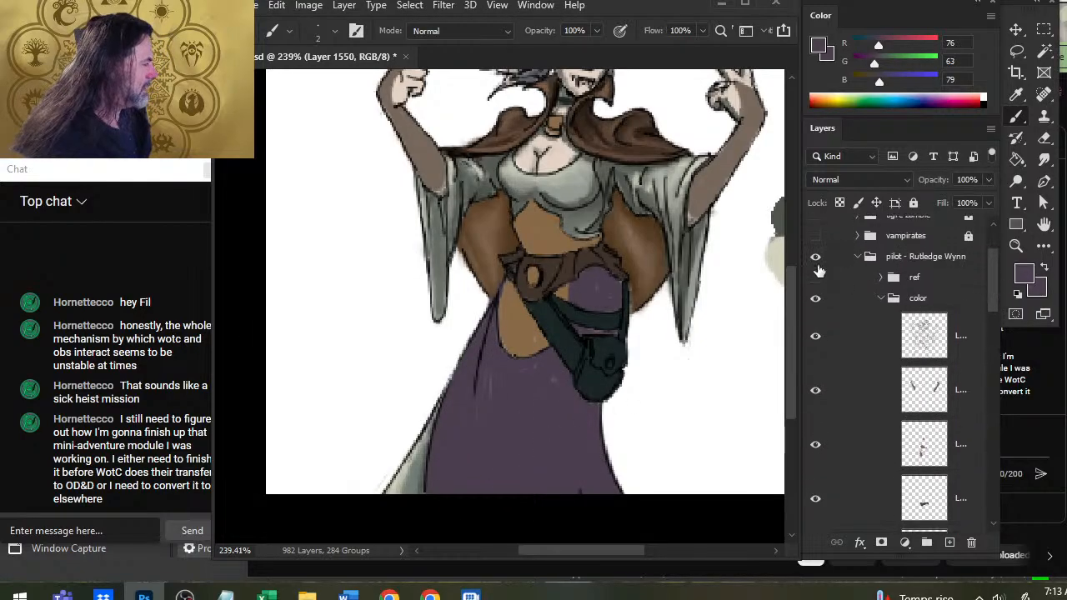
pyautogui.click(815, 278)
pyautogui.moveTo(400, 213)
pyautogui.mouseDown()
pyautogui.moveTo(395, 240)
pyautogui.moveTo(430, 326)
pyautogui.mouseUp()
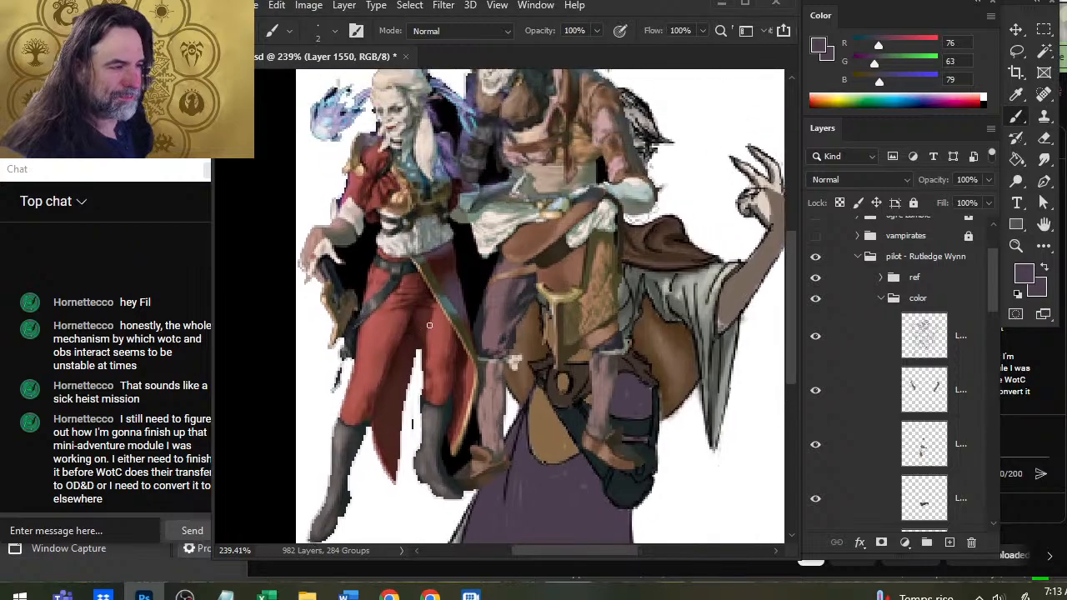
pyautogui.keyDown('alt'); pyautogui.click(456, 253); pyautogui.keyUp('alt')
pyautogui.moveTo(453, 265)
pyautogui.mouseDown()
pyautogui.moveTo(465, 289)
pyautogui.moveTo(440, 272)
pyautogui.mouseUp()
pyautogui.keyDown('alt'); pyautogui.click(439, 272); pyautogui.keyUp('alt')
pyautogui.keyDown('alt'); pyautogui.click(440, 268); pyautogui.keyUp('alt')
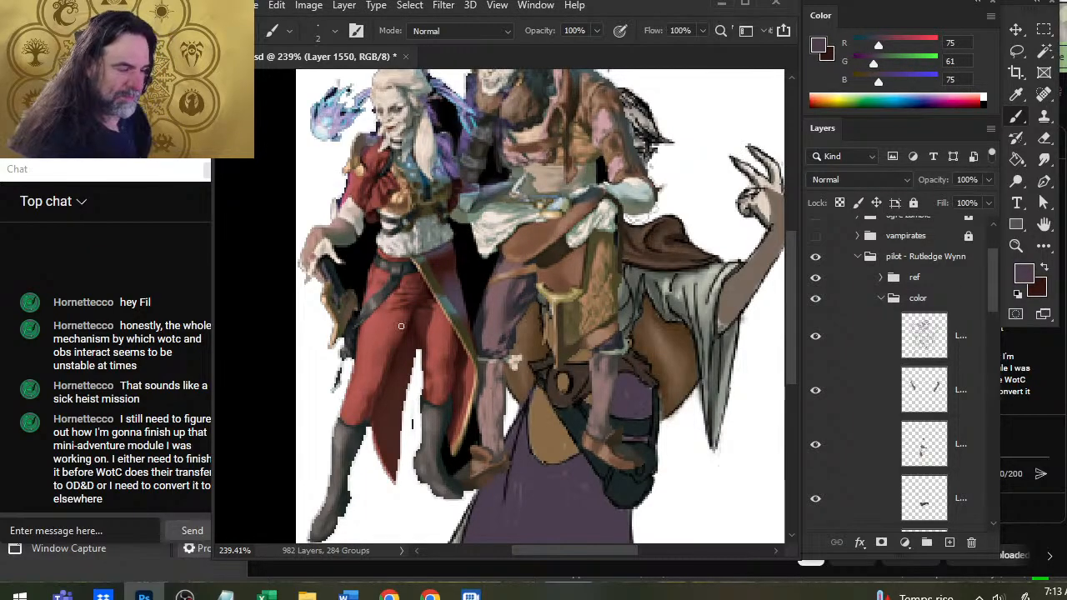
pyautogui.moveTo(455, 274)
pyautogui.mouseDown()
pyautogui.moveTo(457, 302)
pyautogui.moveTo(467, 278)
pyautogui.moveTo(447, 249)
pyautogui.mouseUp()
pyautogui.keyDown('alt'); pyautogui.click(446, 248); pyautogui.keyUp('alt')
pyautogui.moveTo(373, 345); pyautogui.dragTo(437, 252)
pyautogui.press('x')
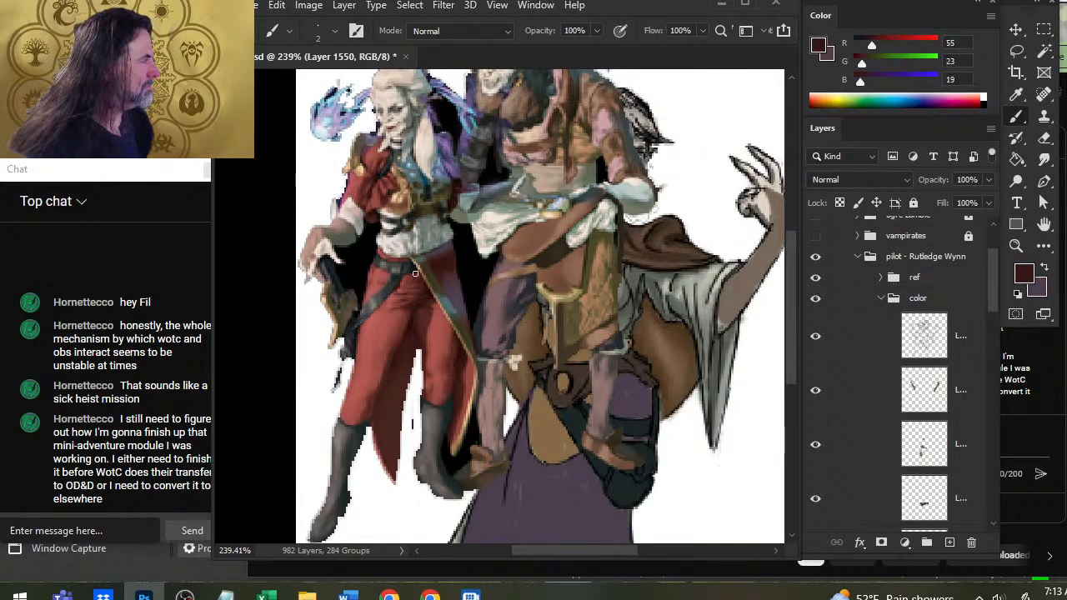
# Pick a muted purple as the foreground color and lighten it to the pale mauve RGB 171, 139, 163.
pyautogui.keyDown('alt'); pyautogui.click(448, 310); pyautogui.keyUp('alt')
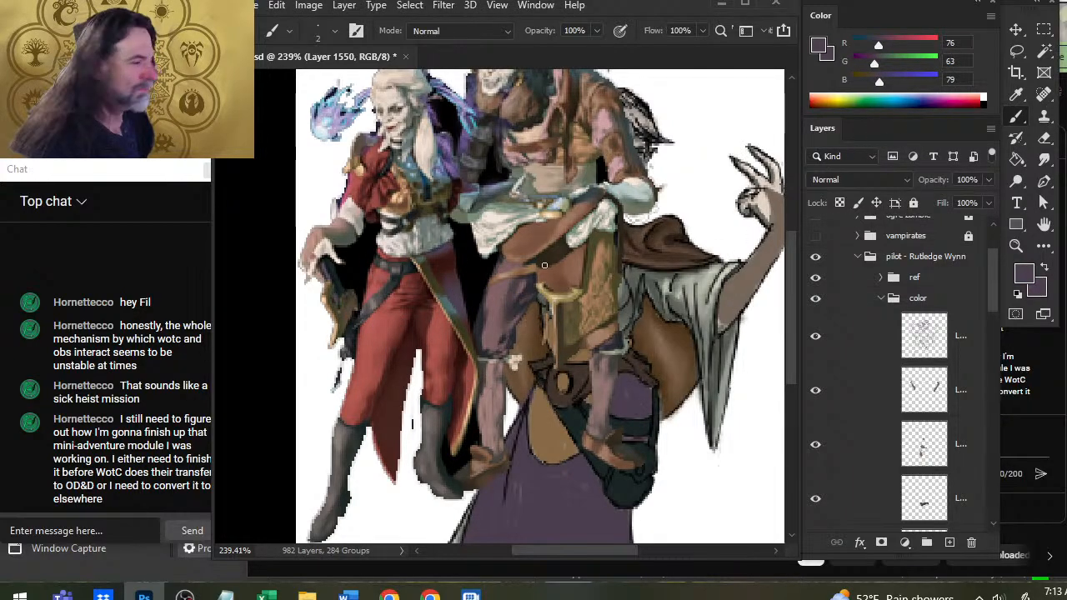
pyautogui.keyDown('alt'); pyautogui.click(442, 301); pyautogui.keyUp('alt')
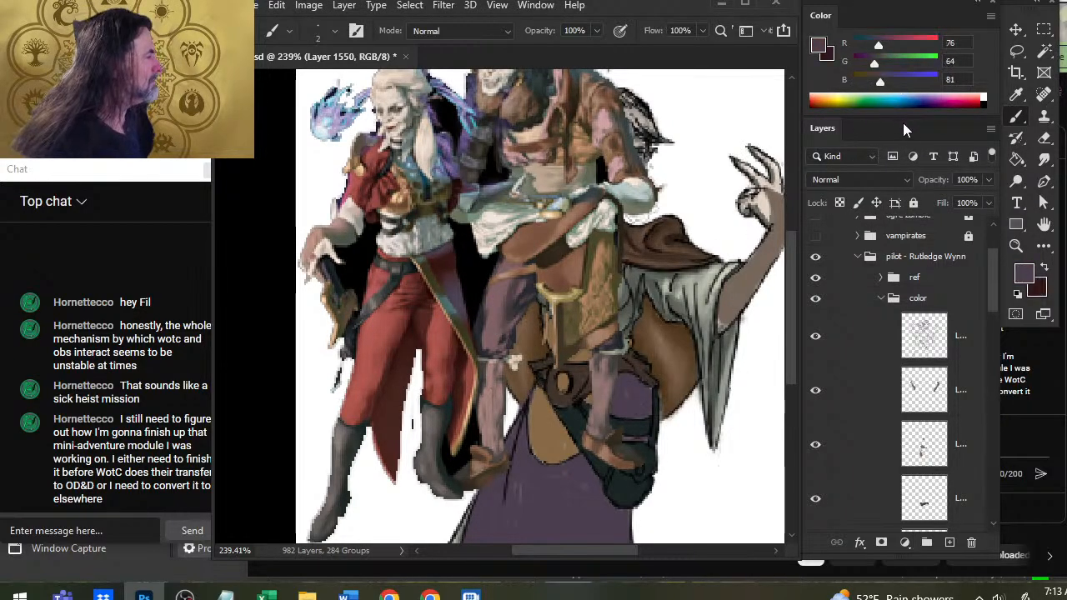
pyautogui.moveTo(881, 83); pyautogui.dragTo(897, 49)
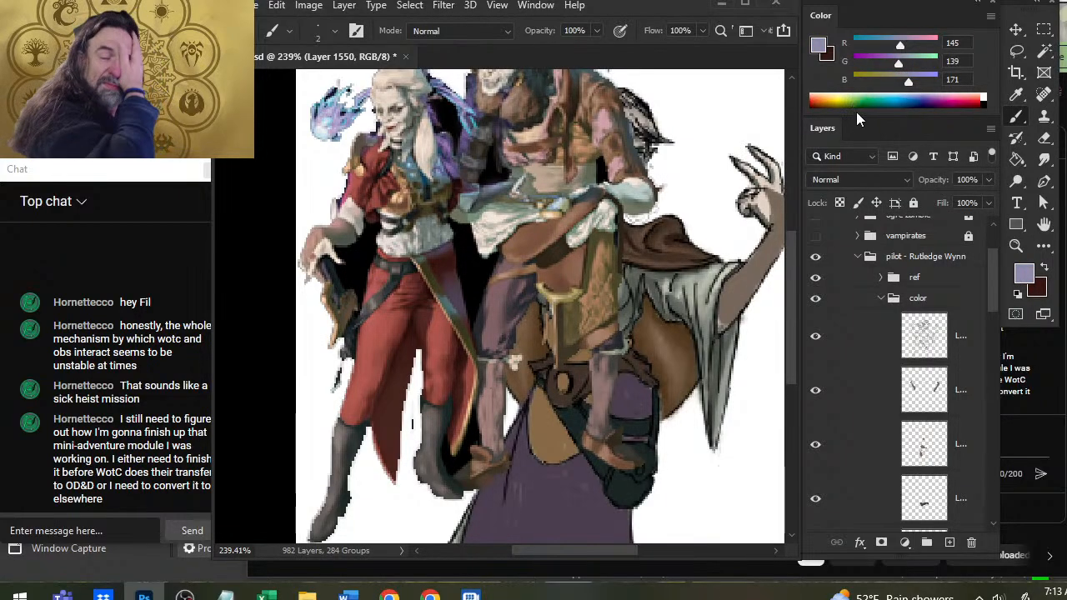
pyautogui.moveTo(899, 46); pyautogui.dragTo(909, 44)
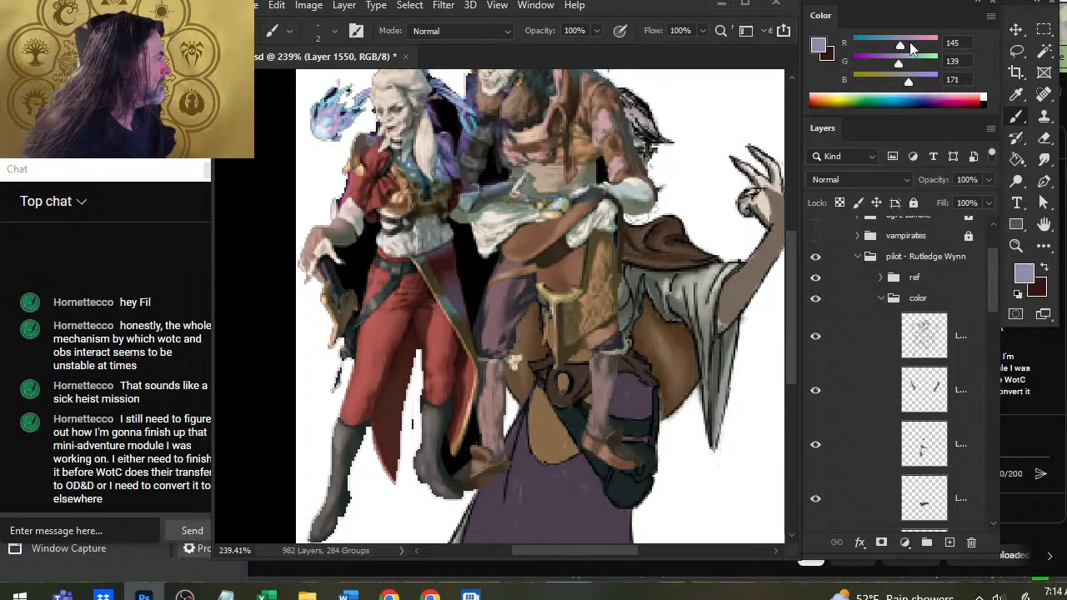
pyautogui.moveTo(908, 82); pyautogui.dragTo(906, 84)
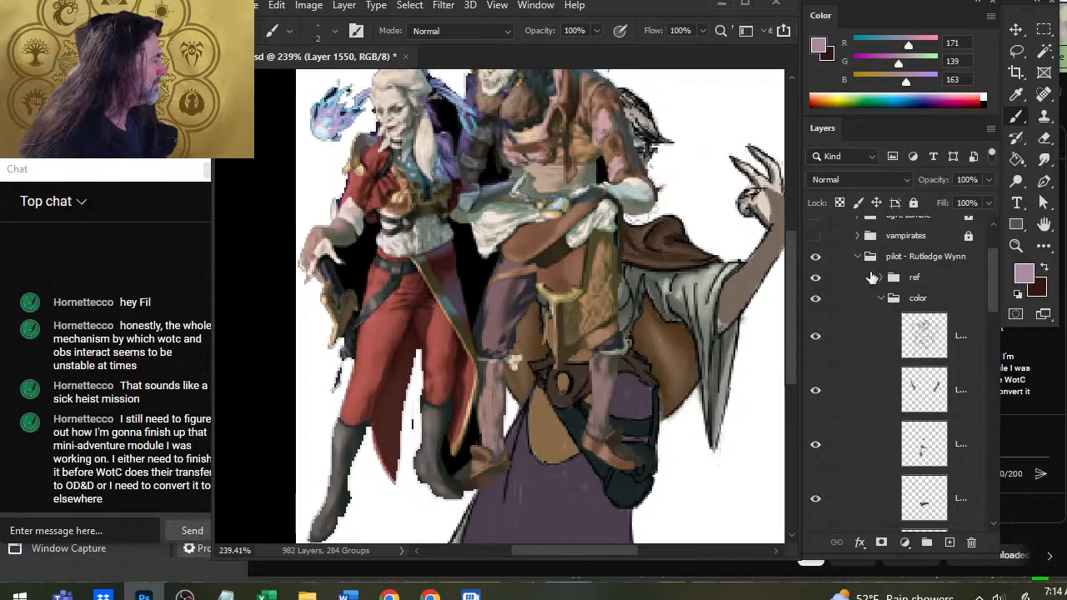
# Hide the ref group and make the dark red RGB 53, 21, 18 the foreground color for painting the skirt.
pyautogui.click(815, 277)
pyautogui.press('z')
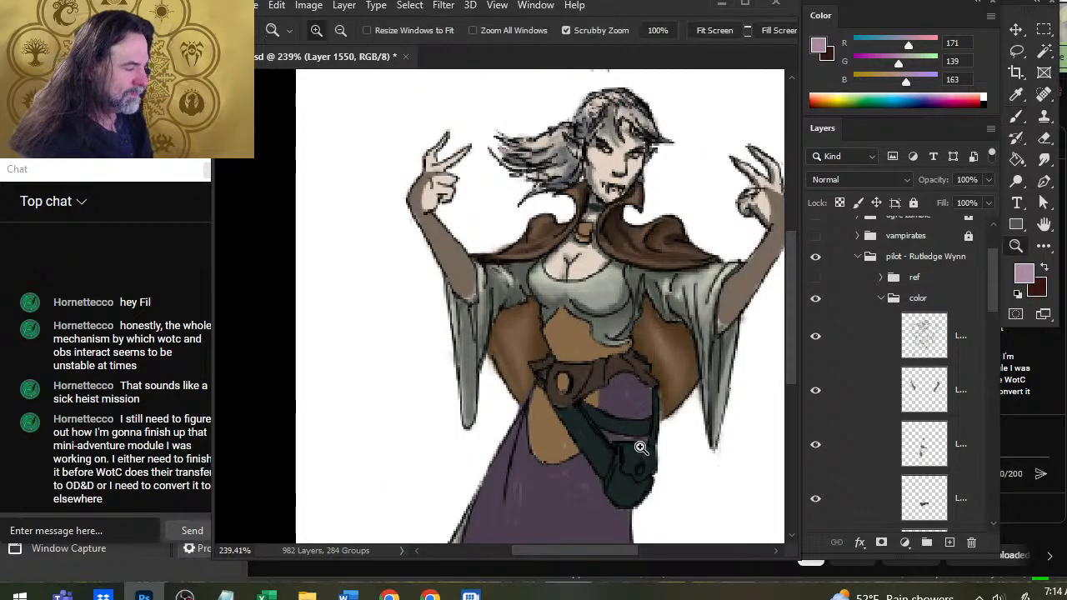
pyautogui.moveTo(638, 440); pyautogui.dragTo(567, 422)
pyautogui.moveTo(435, 425)
pyautogui.mouseDown()
pyautogui.moveTo(484, 436)
pyautogui.moveTo(536, 317)
pyautogui.mouseUp()
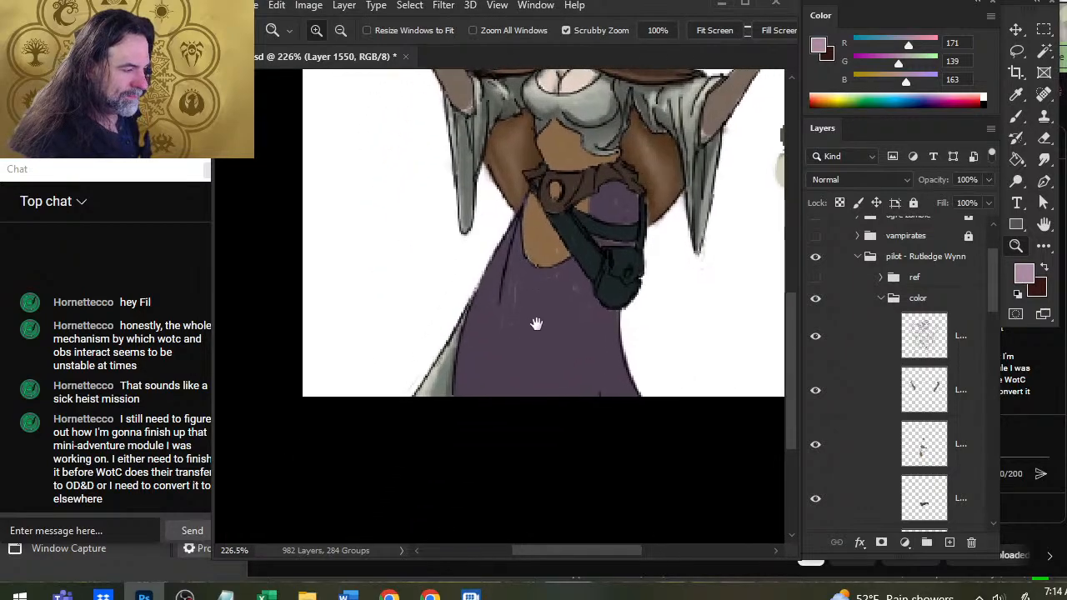
pyautogui.press('b')
pyautogui.press('x')
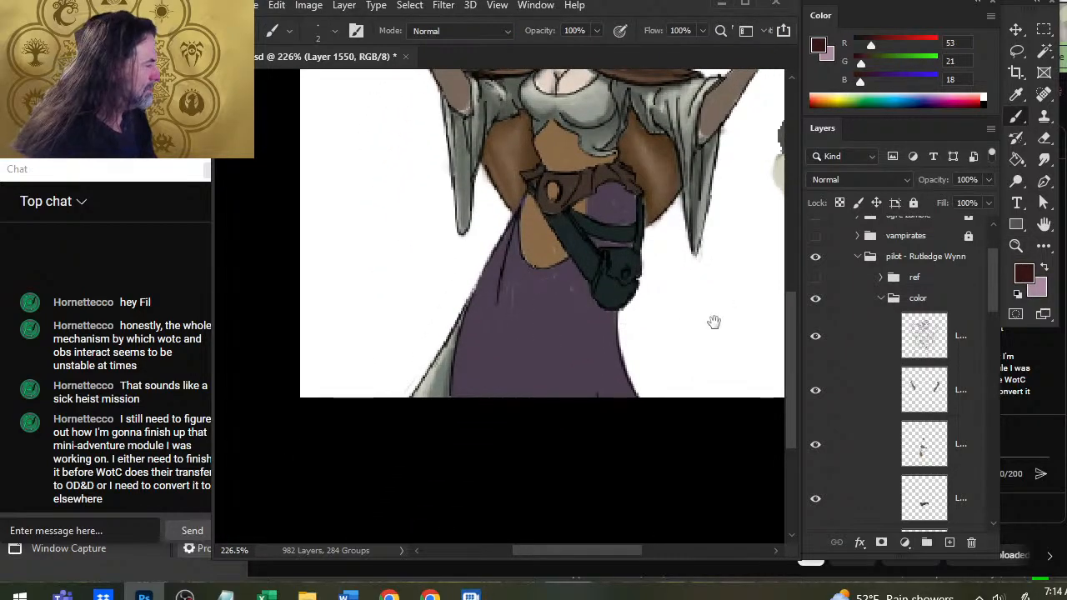
# Paint dark red and pale mauve swatches against the purple one beside the figure, then sample them as foreground and background colors.
pyautogui.moveTo(713, 321); pyautogui.dragTo(545, 350)
pyautogui.moveTo(994, 294); pyautogui.dragTo(975, 345)
pyautogui.moveTo(625, 335)
pyautogui.mouseDown()
pyautogui.moveTo(613, 378)
pyautogui.moveTo(646, 371)
pyautogui.mouseUp()
pyautogui.press(']')
pyautogui.press(']')
pyautogui.press(']')
pyautogui.press(']')
pyautogui.press(']')
pyautogui.press(']')
pyautogui.press(']')
pyautogui.press(']')
pyautogui.press('x')
pyautogui.keyDown('alt'); pyautogui.click(396, 395); pyautogui.keyUp('alt')
pyautogui.keyDown('alt'); pyautogui.click(608, 377); pyautogui.keyUp('alt')
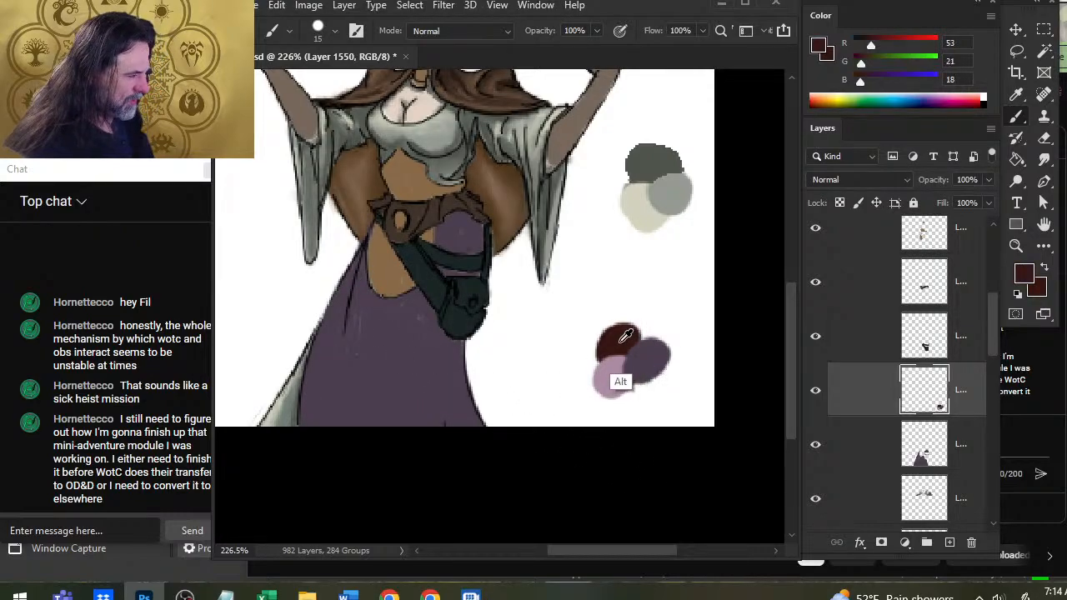
pyautogui.press('x')
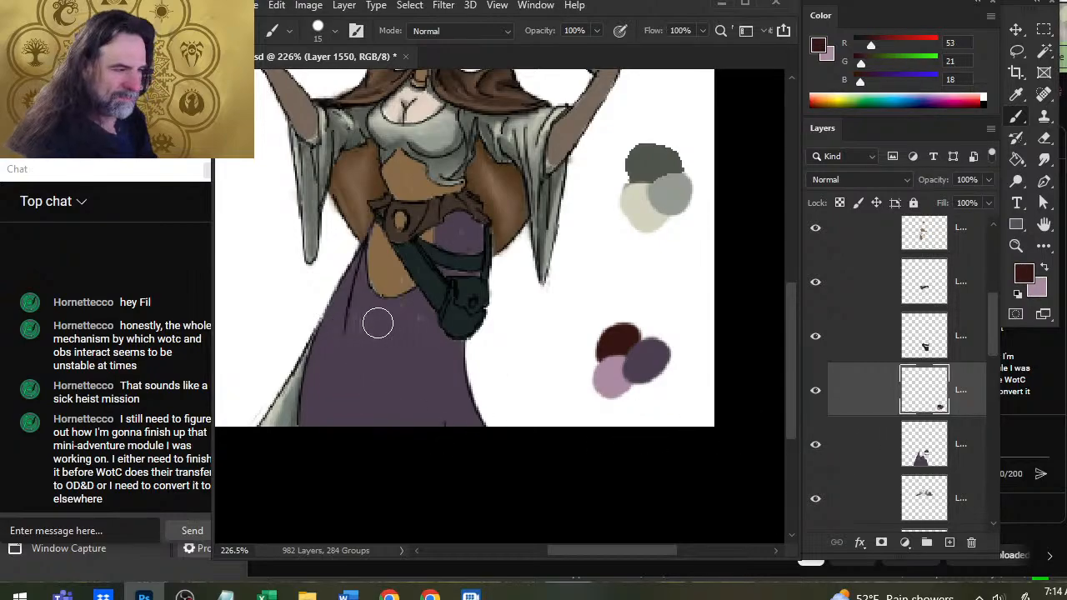
# Paint dark red shadows with a 2 px brush on the skirt beneath the belt and beside the pouch.
pyautogui.press('[')
pyautogui.press('[')
pyautogui.press('[')
pyautogui.press('[')
pyautogui.moveTo(417, 296); pyautogui.dragTo(444, 269)
pyautogui.moveTo(459, 222); pyautogui.dragTo(459, 223)
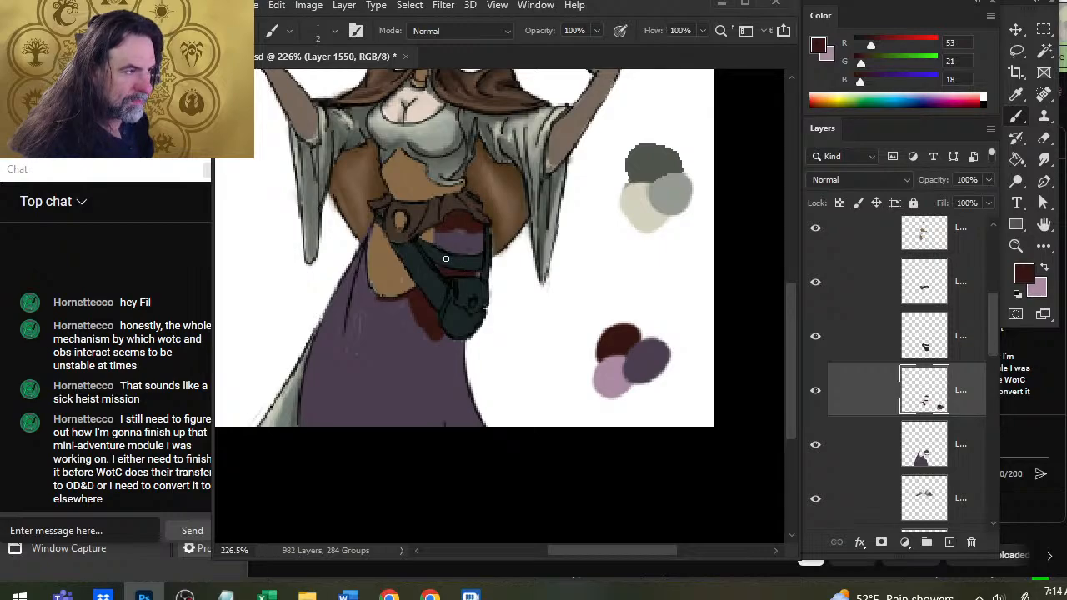
# Smudge the dark red shadows beneath the belt and beside the pouch at 70% strength, touching up the red between the straps.
pyautogui.press('r')
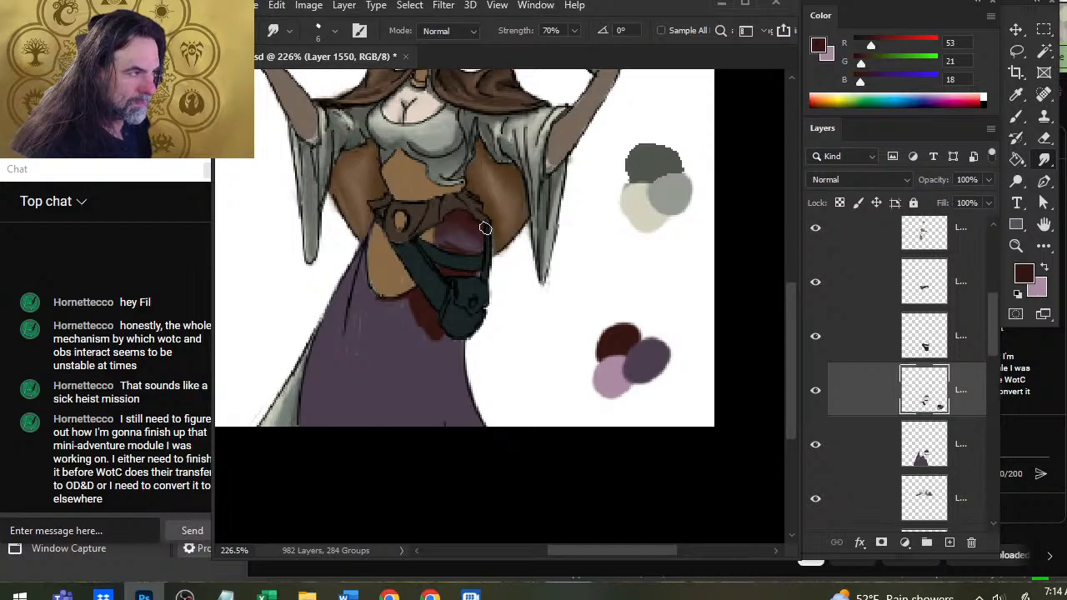
pyautogui.press('b')
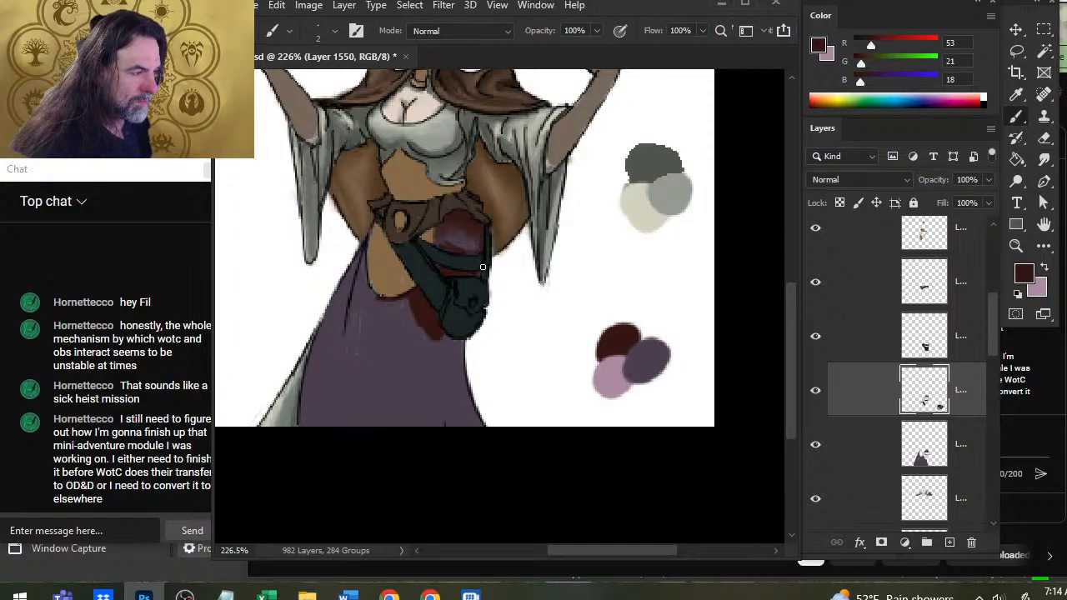
pyautogui.press('r')
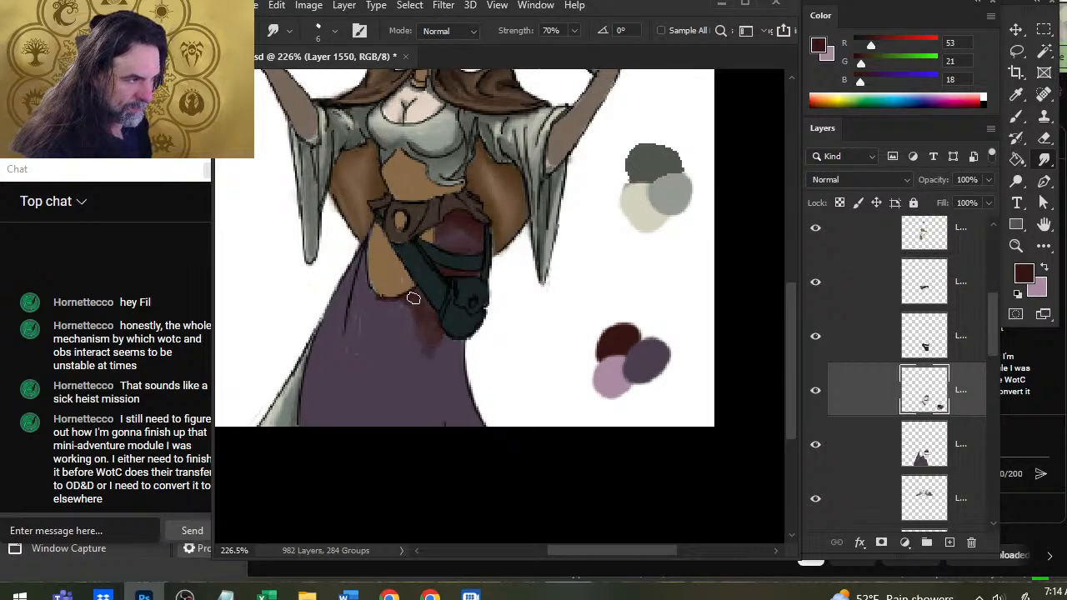
# Paint loose dark red fold shadows down the skirt from the pouch to the hem.
pyautogui.press('b')
pyautogui.moveTo(433, 305)
pyautogui.mouseDown()
pyautogui.moveTo(400, 333)
pyautogui.moveTo(384, 383)
pyautogui.moveTo(438, 307)
pyautogui.moveTo(400, 392)
pyautogui.moveTo(421, 416)
pyautogui.moveTo(450, 409)
pyautogui.moveTo(411, 374)
pyautogui.moveTo(426, 376)
pyautogui.moveTo(409, 392)
pyautogui.moveTo(407, 370)
pyautogui.mouseUp()
pyautogui.press('r')
pyautogui.press('b')
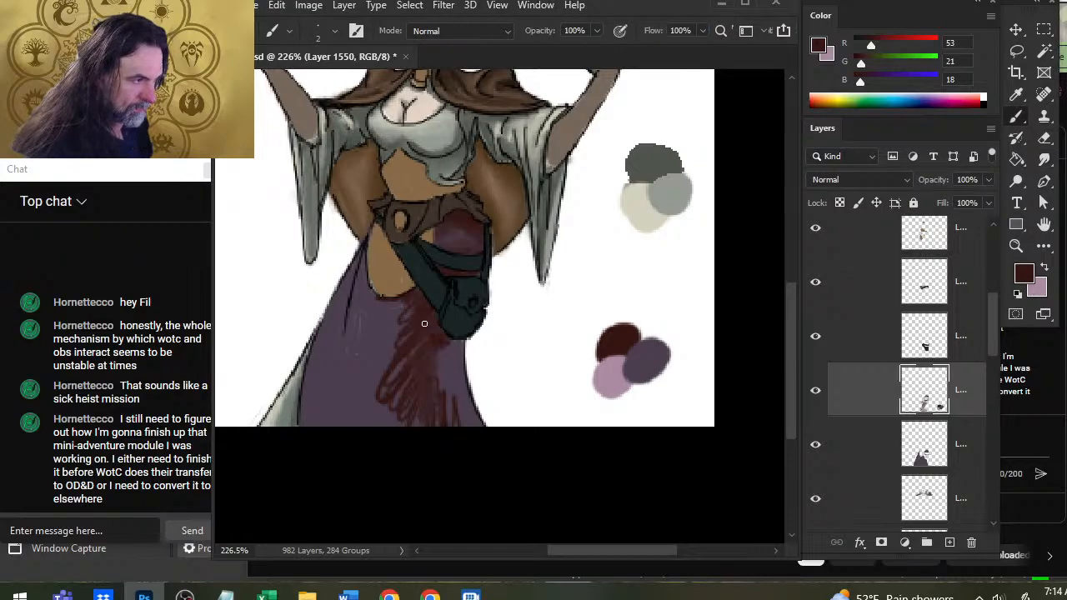
# Paint pale mauve highlights along the skirt's right side below the pouch and smudge them into the red shadow.
pyautogui.press('x')
pyautogui.moveTo(459, 345)
pyautogui.mouseDown()
pyautogui.moveTo(461, 399)
pyautogui.moveTo(453, 351)
pyautogui.moveTo(460, 384)
pyautogui.moveTo(440, 405)
pyautogui.moveTo(429, 343)
pyautogui.moveTo(437, 330)
pyautogui.moveTo(459, 350)
pyautogui.moveTo(455, 358)
pyautogui.moveTo(441, 342)
pyautogui.moveTo(441, 368)
pyautogui.moveTo(465, 407)
pyautogui.moveTo(447, 382)
pyautogui.moveTo(452, 407)
pyautogui.moveTo(427, 374)
pyautogui.moveTo(432, 394)
pyautogui.moveTo(477, 428)
pyautogui.moveTo(463, 402)
pyautogui.moveTo(441, 422)
pyautogui.moveTo(453, 382)
pyautogui.moveTo(475, 419)
pyautogui.moveTo(414, 343)
pyautogui.moveTo(445, 376)
pyautogui.moveTo(435, 328)
pyautogui.moveTo(459, 322)
pyautogui.moveTo(437, 326)
pyautogui.moveTo(401, 295)
pyautogui.moveTo(377, 304)
pyautogui.moveTo(388, 320)
pyautogui.moveTo(413, 314)
pyautogui.mouseUp()
pyautogui.press('r')
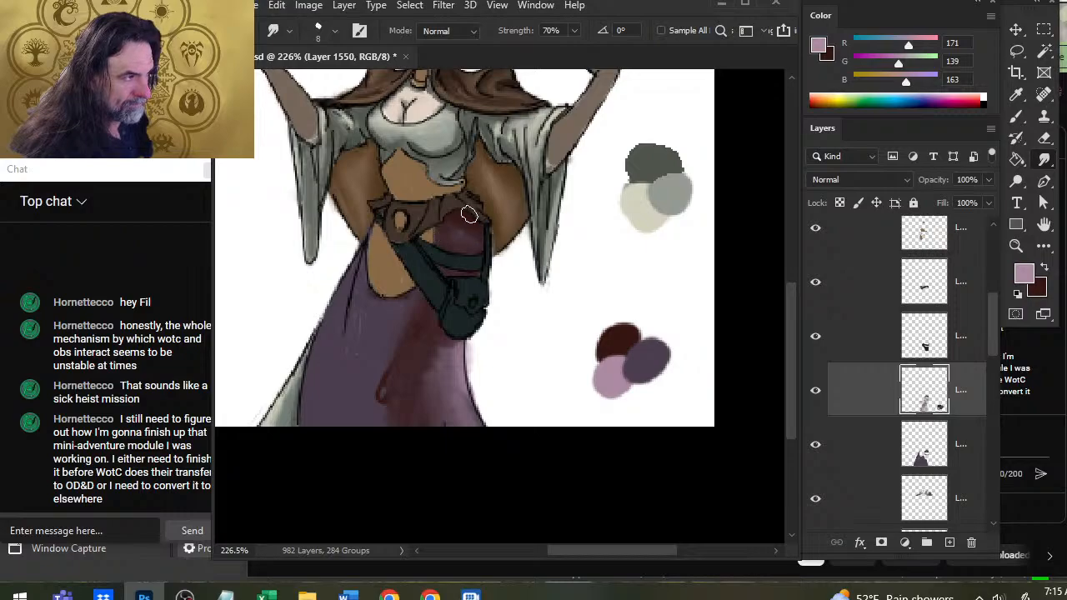
# Add a pale mauve highlight to the skirt patch beneath the belt and blend it with dark red shading.
pyautogui.press('x')
pyautogui.press('b')
pyautogui.press('x')
pyautogui.press('b')
pyautogui.moveTo(454, 236)
pyautogui.mouseDown()
pyautogui.moveTo(461, 253)
pyautogui.moveTo(476, 243)
pyautogui.mouseUp()
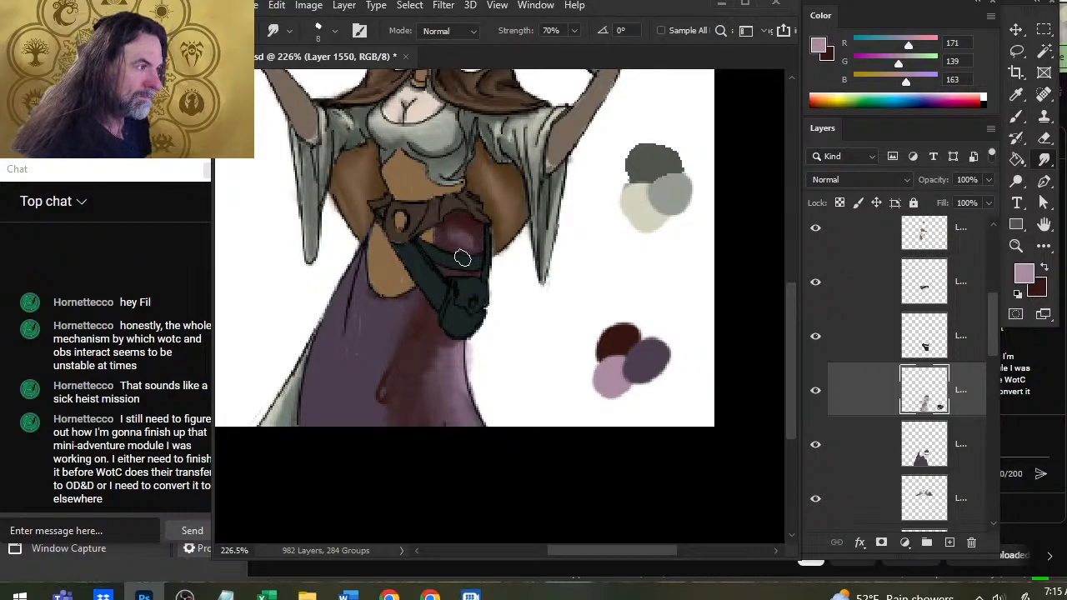
pyautogui.press('x')
pyautogui.press('b')
pyautogui.press('r')
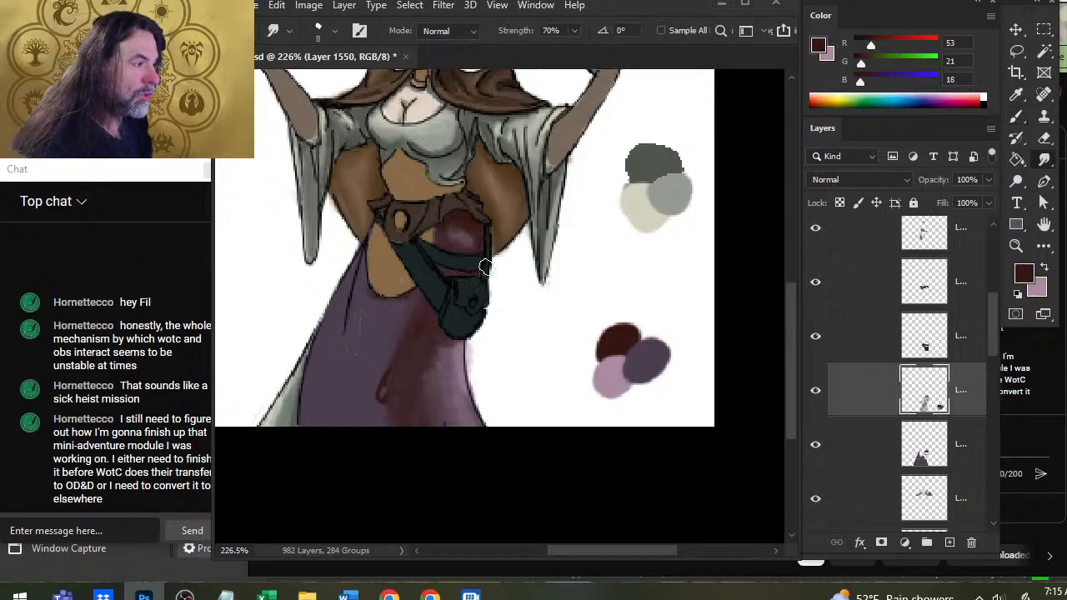
# Touch pale mauve onto the narrow skirt strip between the pouch straps and smudge it.
pyautogui.press('b')
pyautogui.press('x')
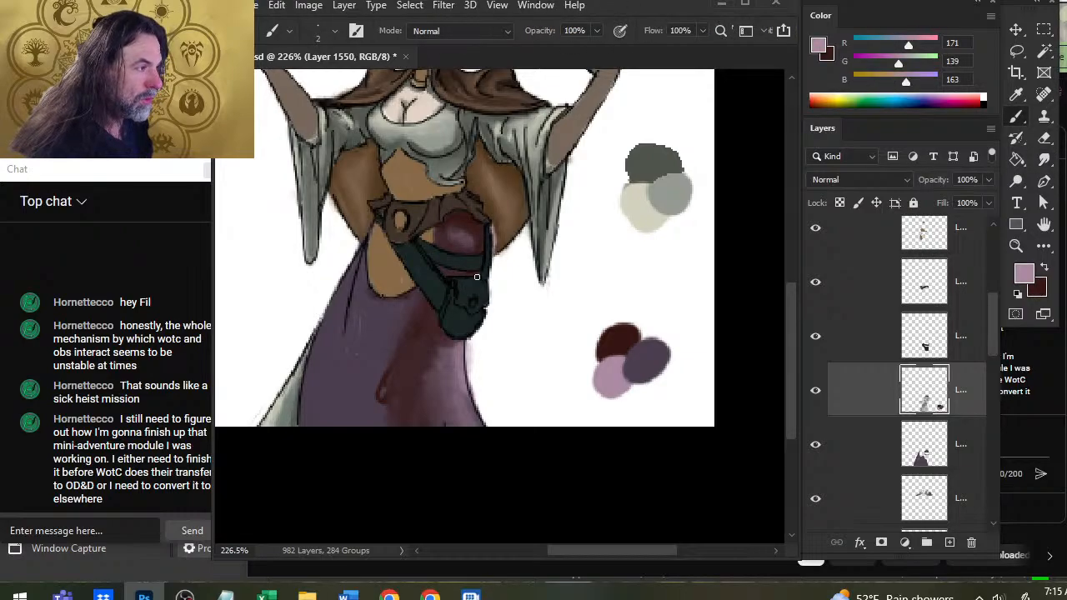
pyautogui.press('r')
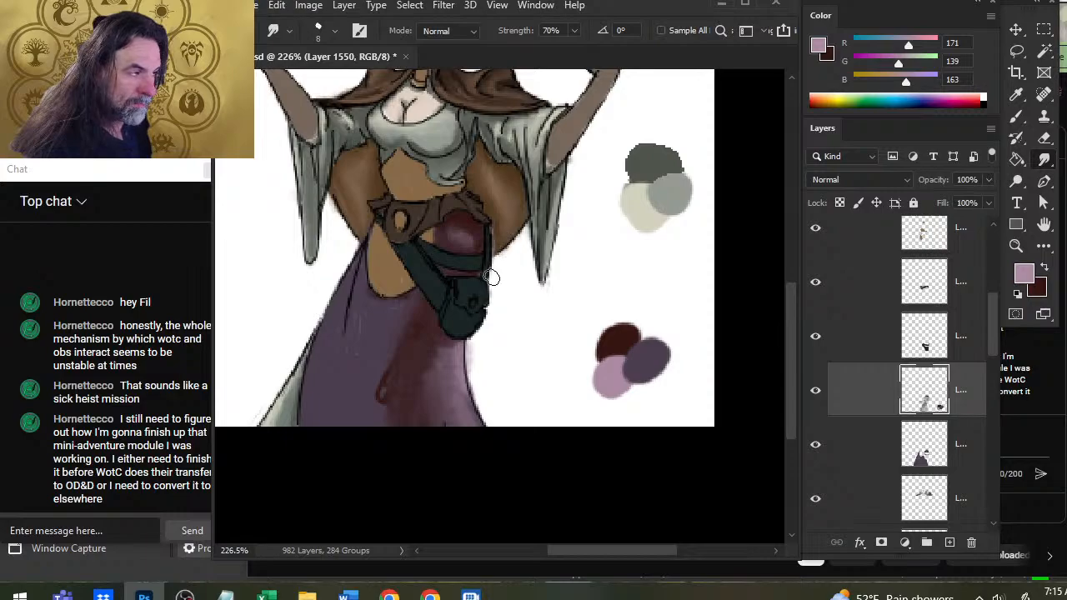
pyautogui.press('b')
pyautogui.press('r')
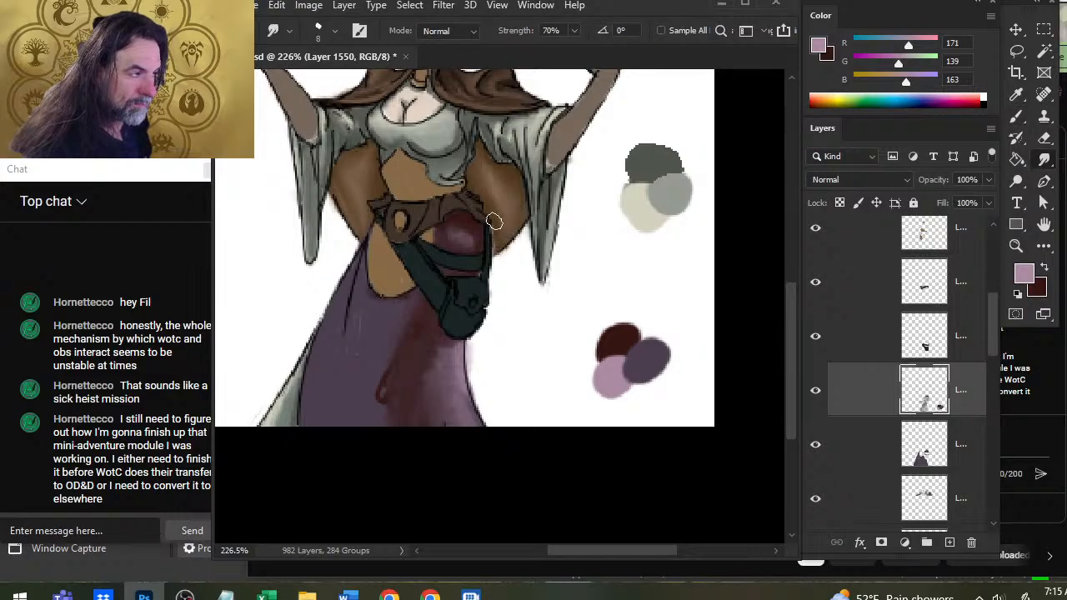
# Shade the right edge of the skirt patch beneath the belt in dark red and smudge it inward.
pyautogui.press('b')
pyautogui.press('x')
pyautogui.moveTo(490, 225); pyautogui.dragTo(492, 265)
pyautogui.press('r')
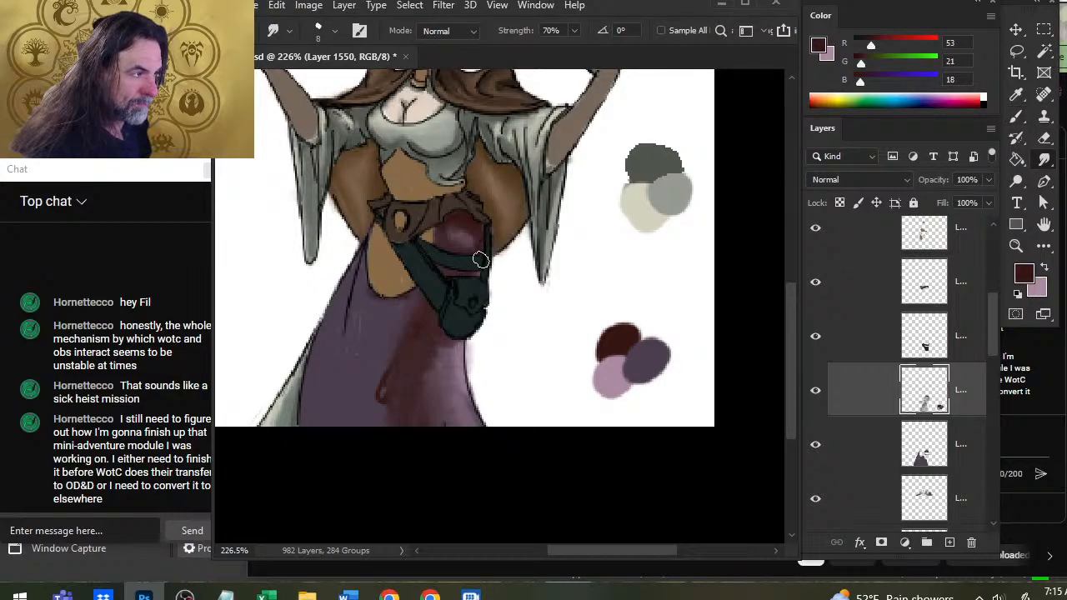
pyautogui.press('b')
pyautogui.press('r')
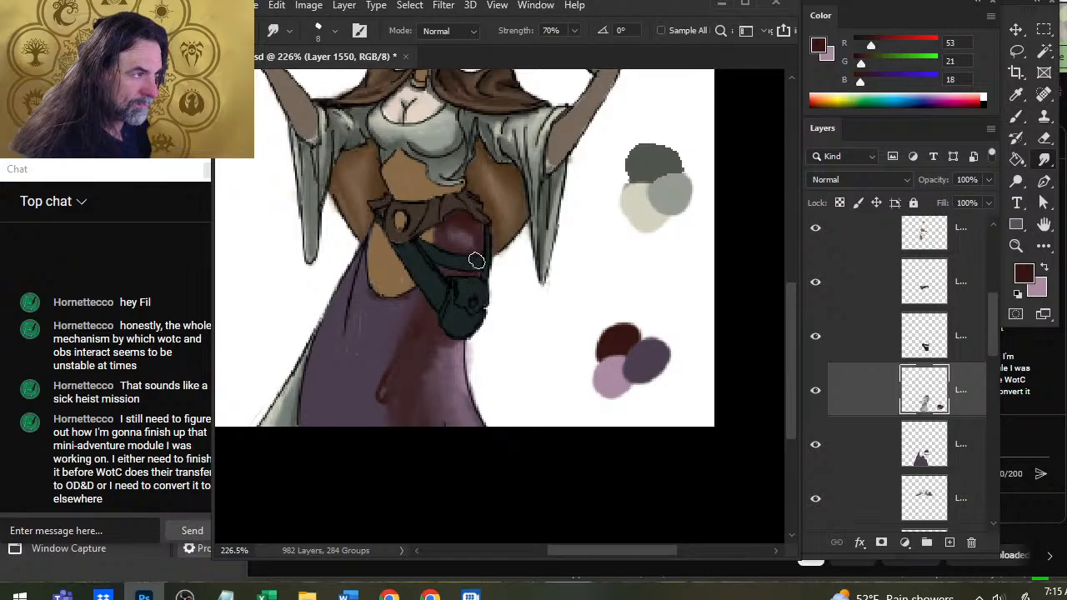
pyautogui.moveTo(476, 261)
pyautogui.mouseDown()
pyautogui.moveTo(463, 221)
pyautogui.moveTo(475, 250)
pyautogui.moveTo(485, 238)
pyautogui.moveTo(461, 223)
pyautogui.moveTo(483, 235)
pyautogui.moveTo(462, 240)
pyautogui.moveTo(465, 217)
pyautogui.moveTo(434, 261)
pyautogui.moveTo(484, 230)
pyautogui.moveTo(475, 276)
pyautogui.moveTo(477, 225)
pyautogui.moveTo(478, 262)
pyautogui.mouseUp()
pyautogui.moveTo(485, 220); pyautogui.dragTo(447, 238)
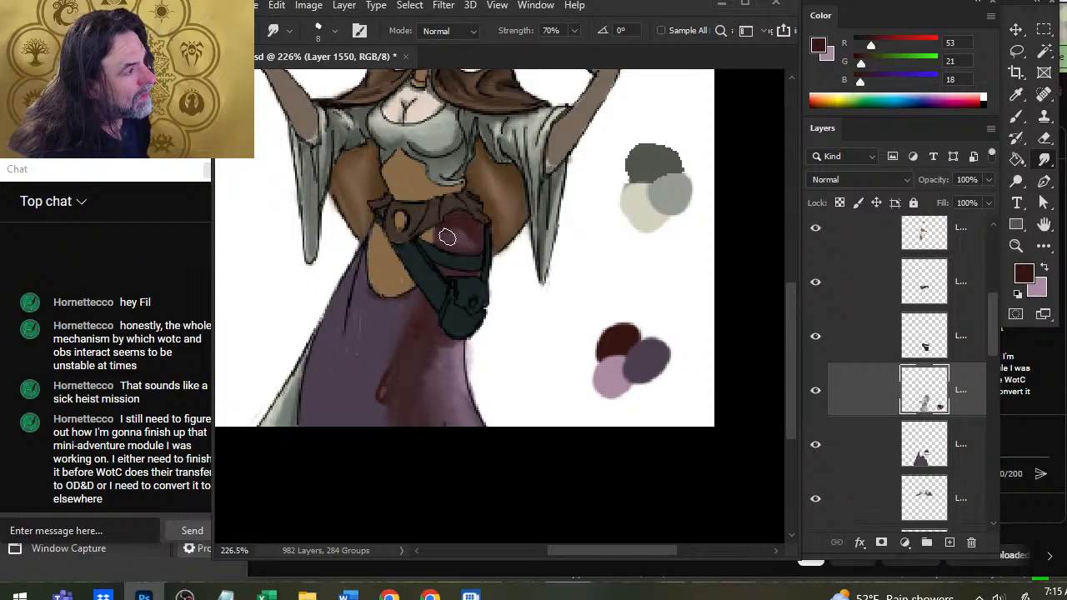
# Darken the left side of the skirt patch beneath the belt with dark red and smudge the strokes.
pyautogui.press('b')
pyautogui.click(439, 246)
pyautogui.press('r')
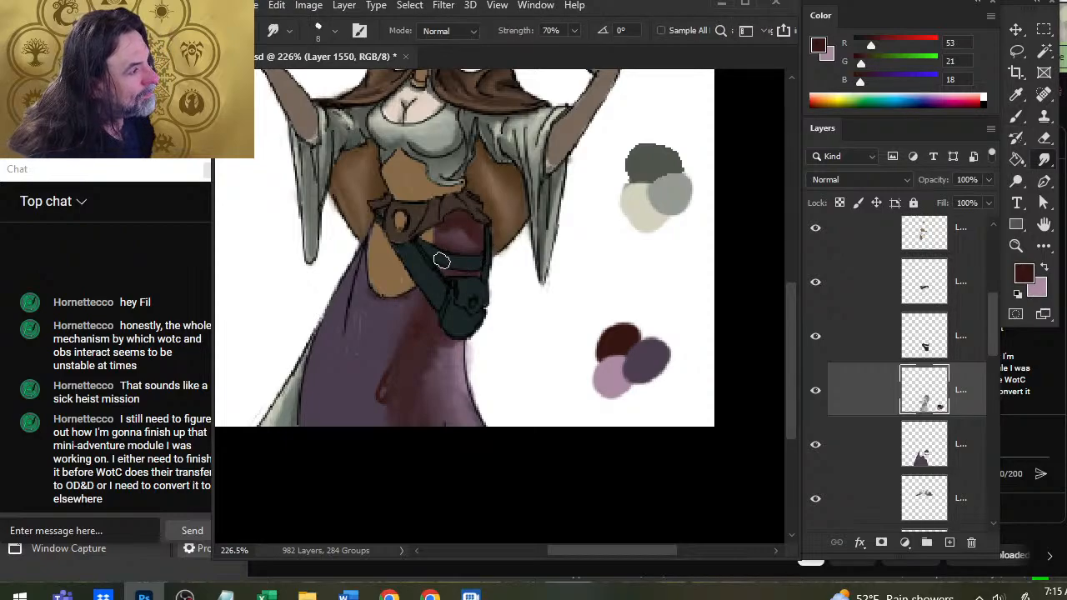
pyautogui.press('b')
pyautogui.press('r')
pyautogui.press('b')
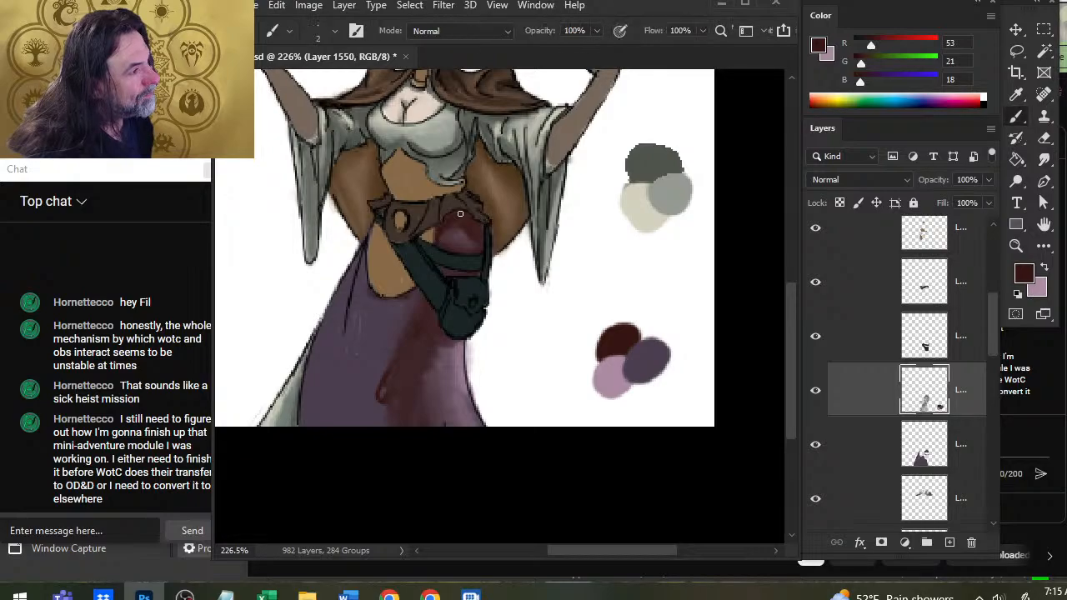
pyautogui.press('r')
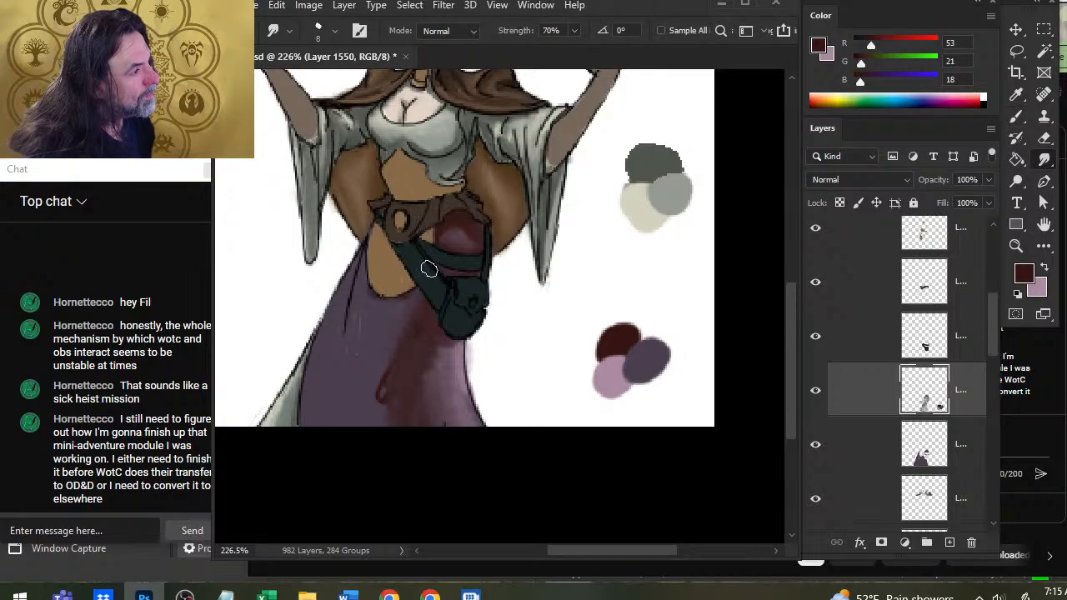
pyautogui.press('b')
pyautogui.press('r')
# Deepen the dark red shading around the patch's mauve highlight, from the sides to the belt edge, and blend it.
pyautogui.press('b')
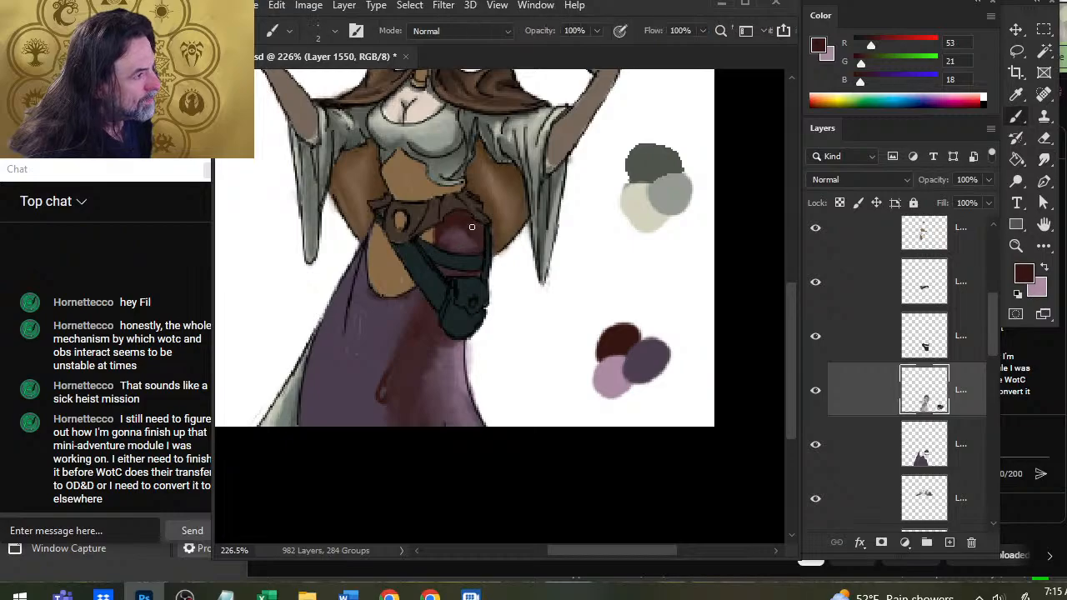
pyautogui.press('r')
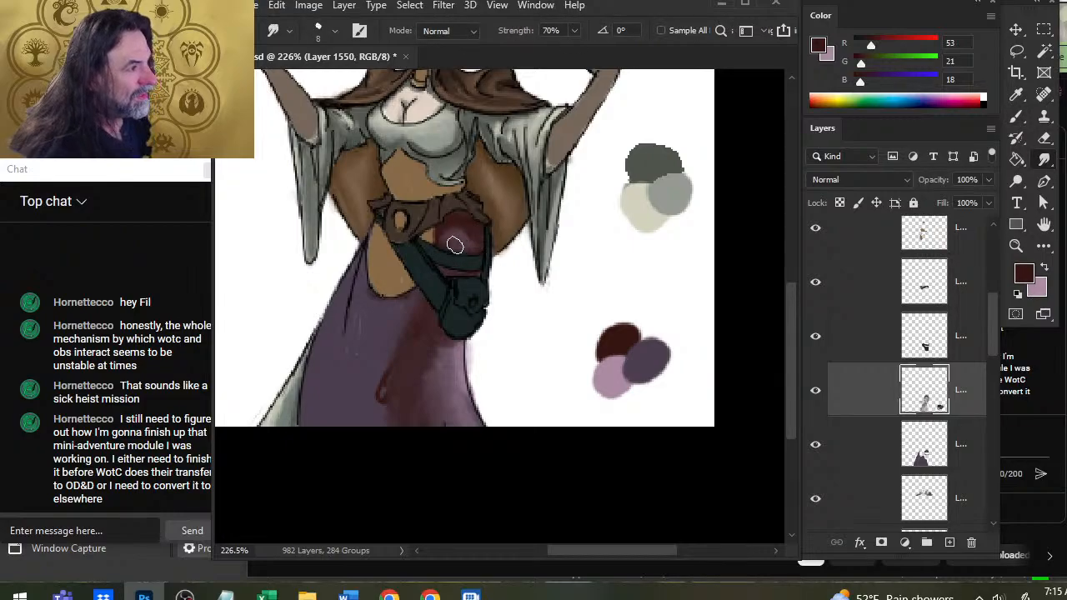
pyautogui.press('b')
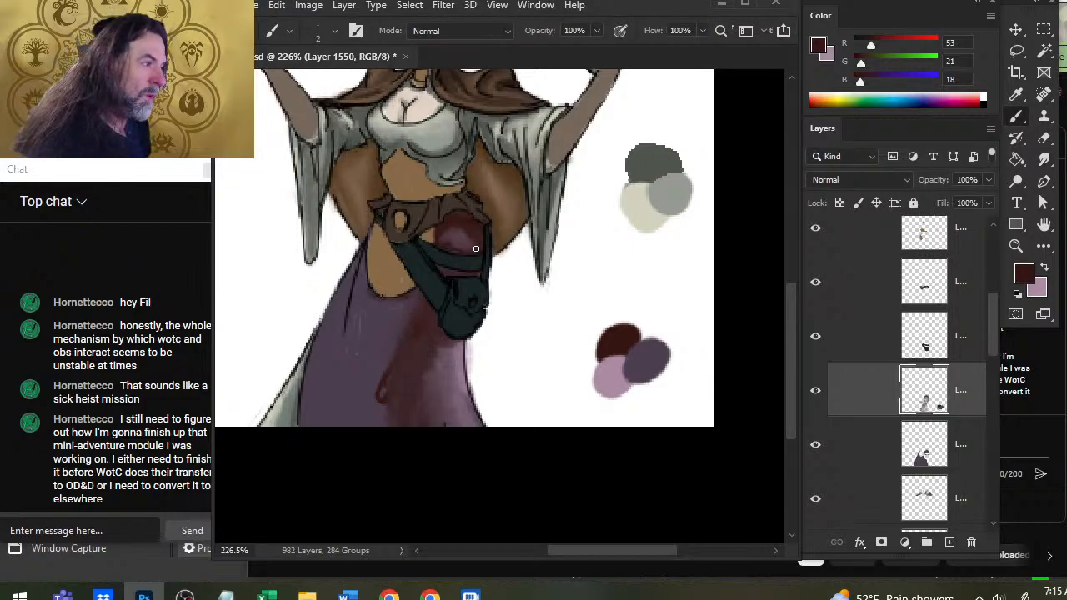
pyautogui.press('r')
pyautogui.press('b')
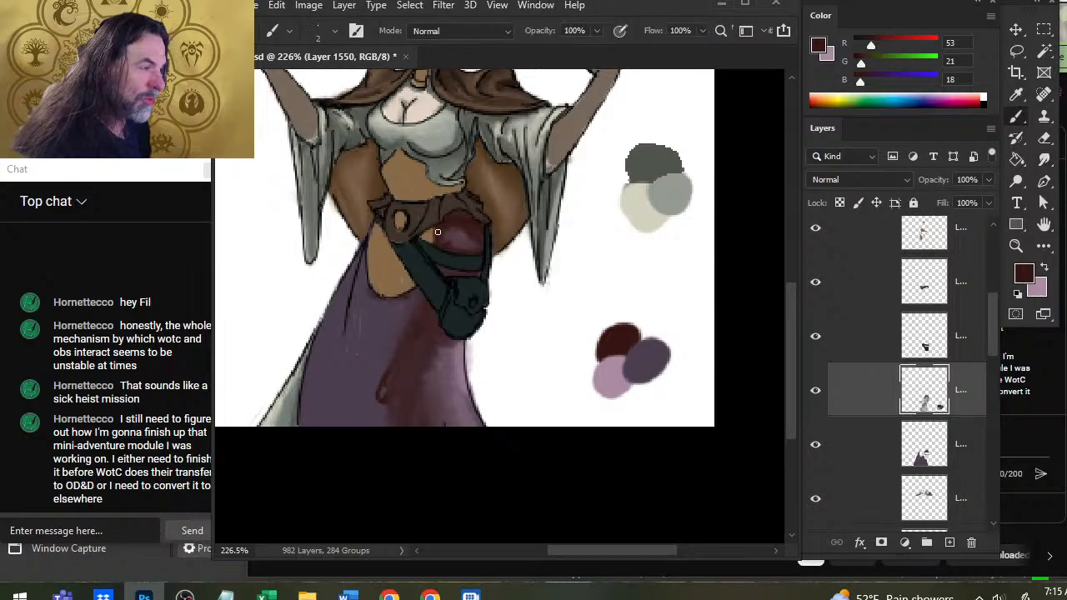
pyautogui.press('r')
pyautogui.press('b')
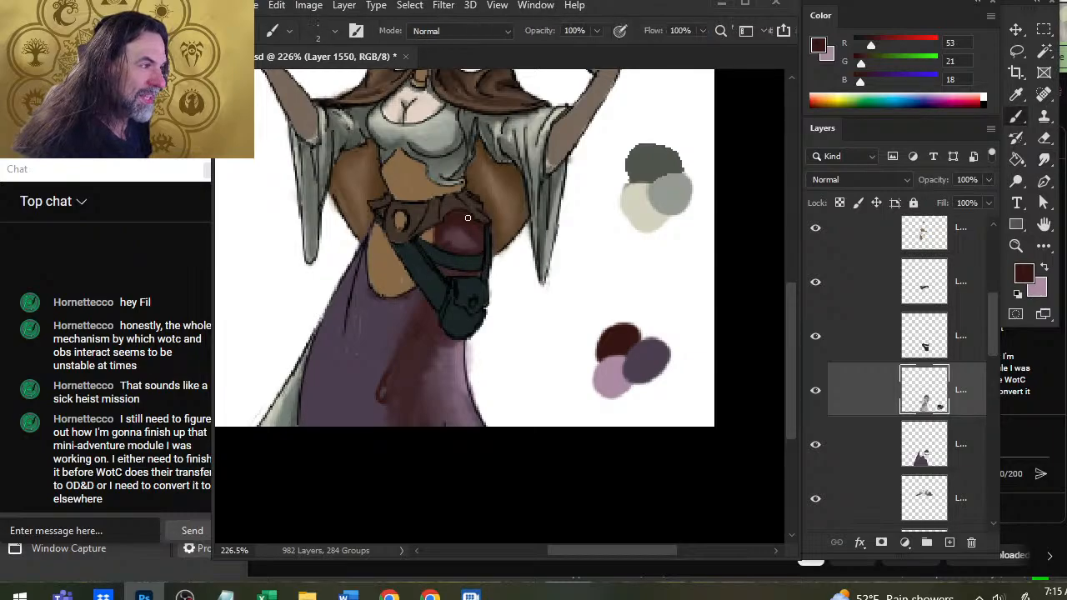
pyautogui.press('r')
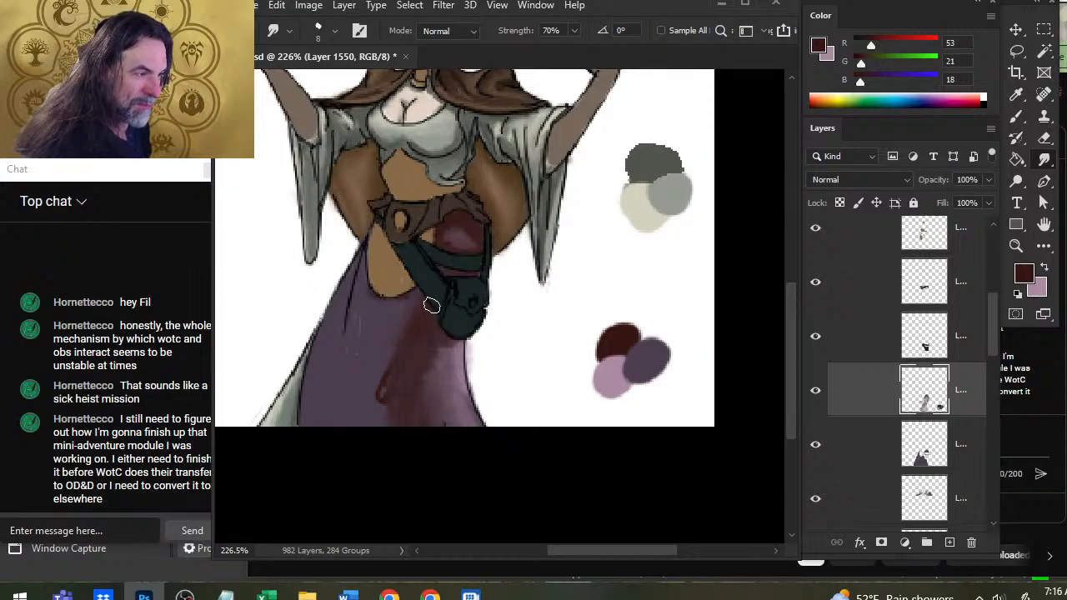
# Strengthen the dark red fold shadow running down the skirt beside the pouch and smudge it.
pyautogui.press('b')
pyautogui.press('r')
pyautogui.press('b')
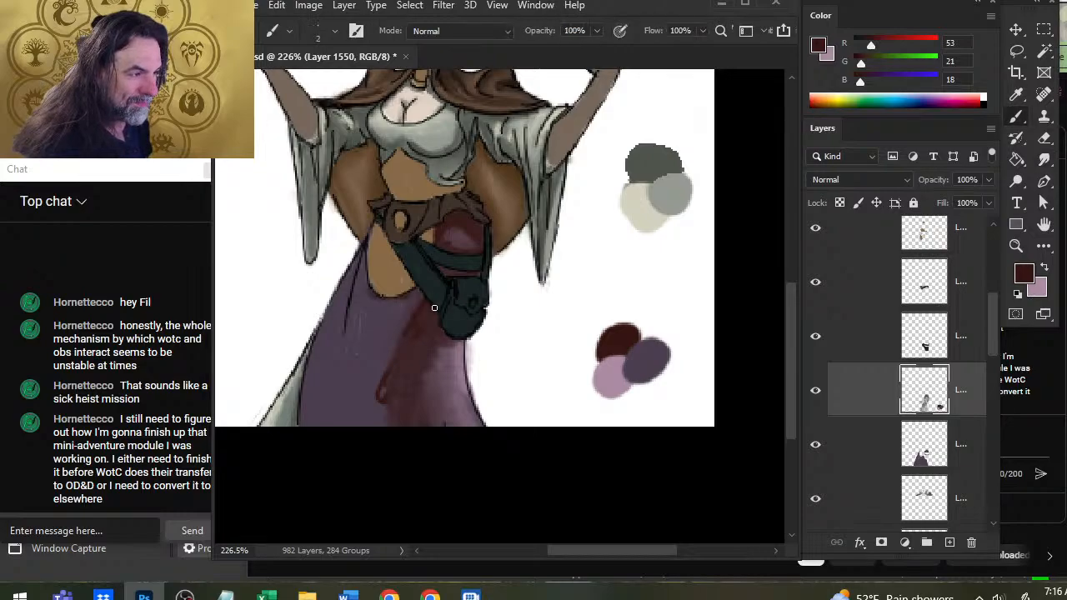
pyautogui.press('r')
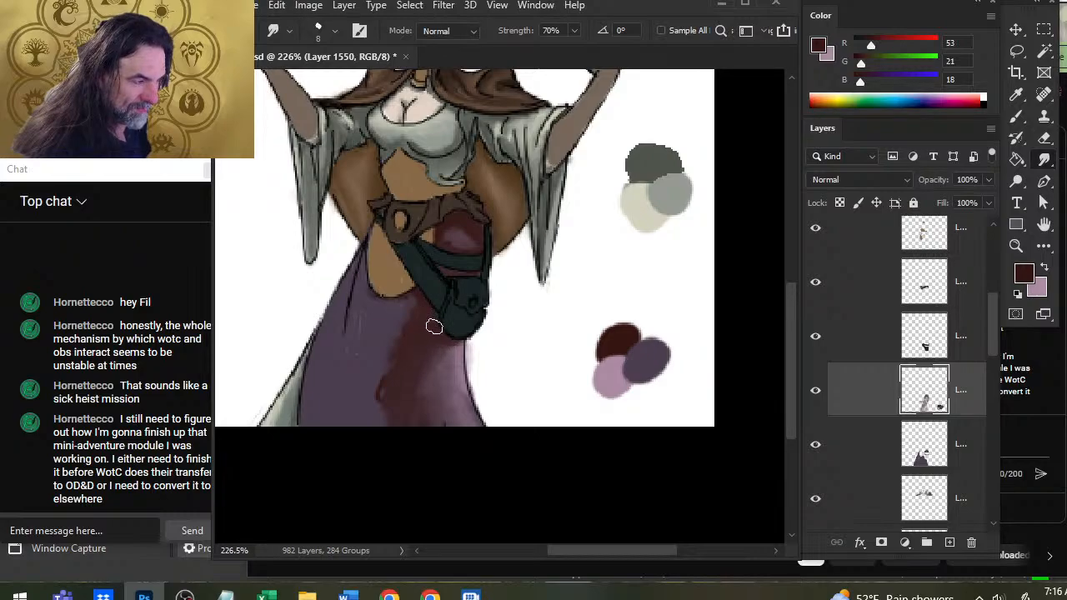
# Erase the mauve spill outside the skirt's right outline and smudge the highlight and fold shadow smooth.
pyautogui.moveTo(454, 364)
pyautogui.mouseDown()
pyautogui.moveTo(469, 350)
pyautogui.moveTo(461, 363)
pyautogui.mouseUp()
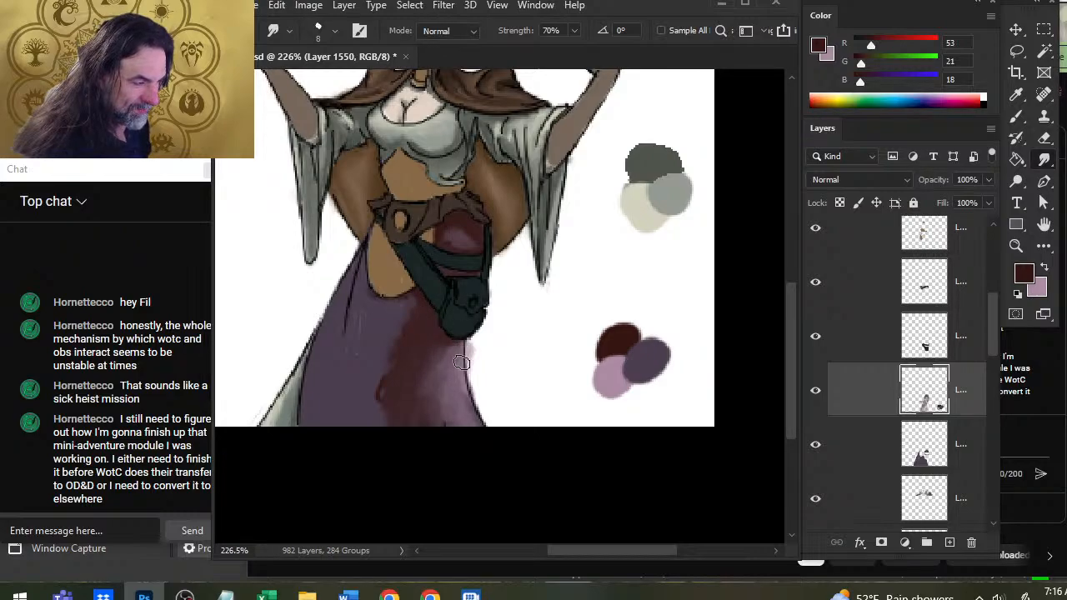
pyautogui.press('e')
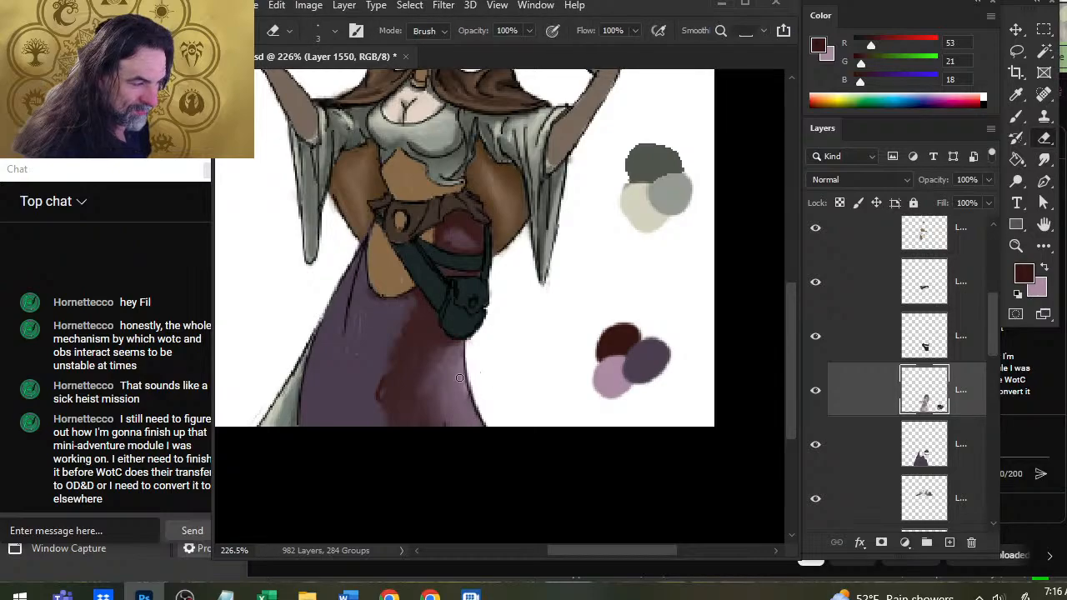
pyautogui.press('r')
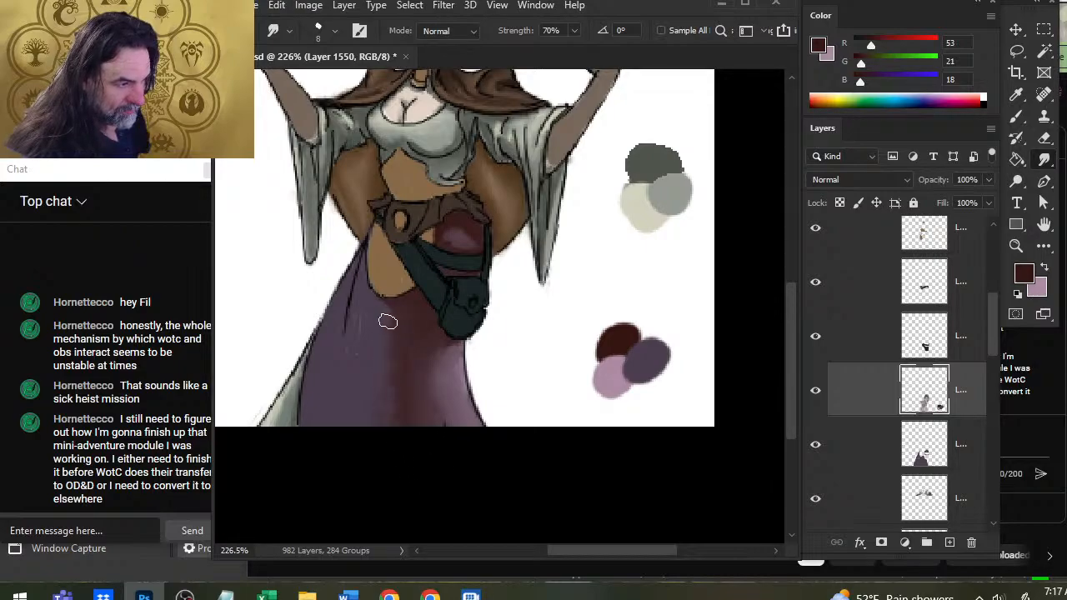
# Paint a pale mauve highlight down the left side of the skirt and smudge its upper end into the purple.
pyautogui.press('x')
pyautogui.press('b')
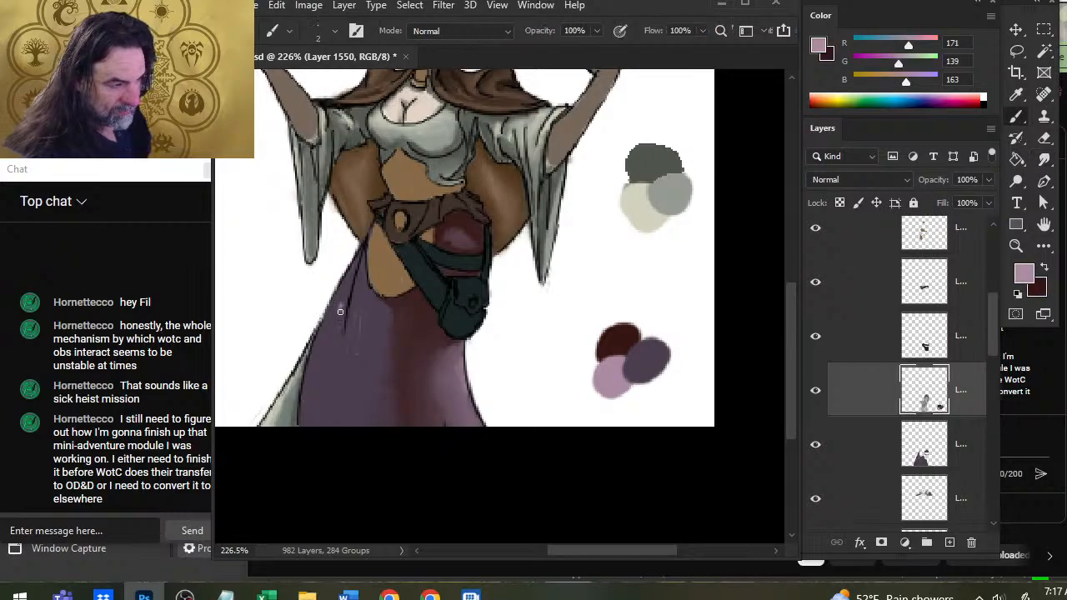
pyautogui.moveTo(343, 292); pyautogui.dragTo(318, 390)
pyautogui.press('r')
pyautogui.moveTo(340, 312)
pyautogui.mouseDown()
pyautogui.moveTo(323, 389)
pyautogui.moveTo(332, 334)
pyautogui.mouseUp()
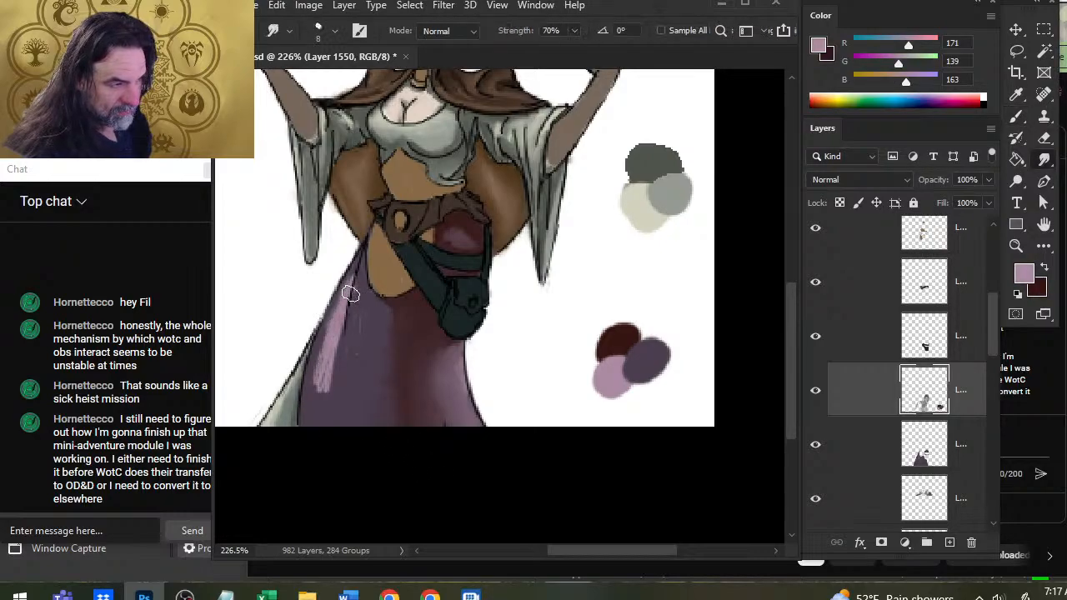
pyautogui.moveTo(355, 278); pyautogui.dragTo(337, 345)
# Add dark red shading to the skirt below the hip opening and smudge it and the mauve highlight smooth.
pyautogui.press('x')
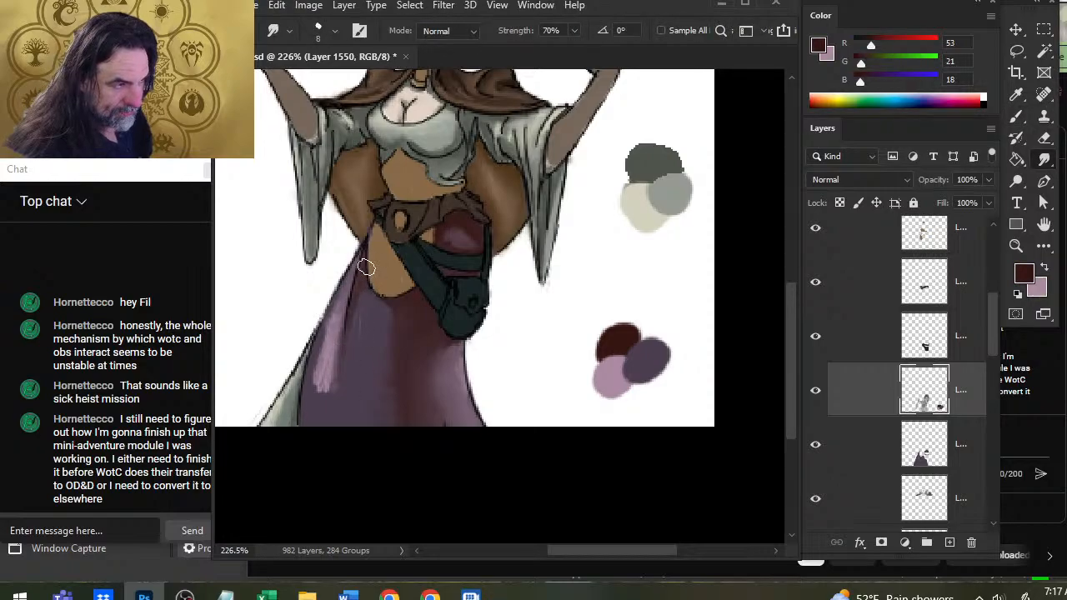
pyautogui.press('b')
pyautogui.moveTo(364, 335)
pyautogui.mouseDown()
pyautogui.moveTo(367, 310)
pyautogui.moveTo(354, 357)
pyautogui.mouseUp()
pyautogui.press('x')
pyautogui.press('r')
pyautogui.moveTo(367, 303)
pyautogui.mouseDown()
pyautogui.moveTo(355, 352)
pyautogui.moveTo(357, 298)
pyautogui.moveTo(364, 341)
pyautogui.moveTo(386, 347)
pyautogui.moveTo(367, 331)
pyautogui.moveTo(350, 361)
pyautogui.moveTo(362, 333)
pyautogui.moveTo(374, 425)
pyautogui.moveTo(391, 309)
pyautogui.moveTo(399, 355)
pyautogui.moveTo(336, 376)
pyautogui.moveTo(324, 354)
pyautogui.moveTo(333, 358)
pyautogui.moveTo(335, 343)
pyautogui.moveTo(334, 398)
pyautogui.moveTo(333, 317)
pyautogui.moveTo(340, 393)
pyautogui.moveTo(335, 335)
pyautogui.moveTo(322, 422)
pyautogui.moveTo(315, 377)
pyautogui.moveTo(326, 343)
pyautogui.moveTo(322, 464)
pyautogui.mouseUp()
pyautogui.moveTo(331, 336)
pyautogui.mouseDown()
pyautogui.moveTo(327, 363)
pyautogui.moveTo(335, 326)
pyautogui.moveTo(320, 370)
pyautogui.moveTo(345, 290)
pyautogui.moveTo(323, 367)
pyautogui.mouseUp()
# Darken the narrow skirt strip along the left edge of the hip opening with dark red and blend it downward.
pyautogui.press('b')
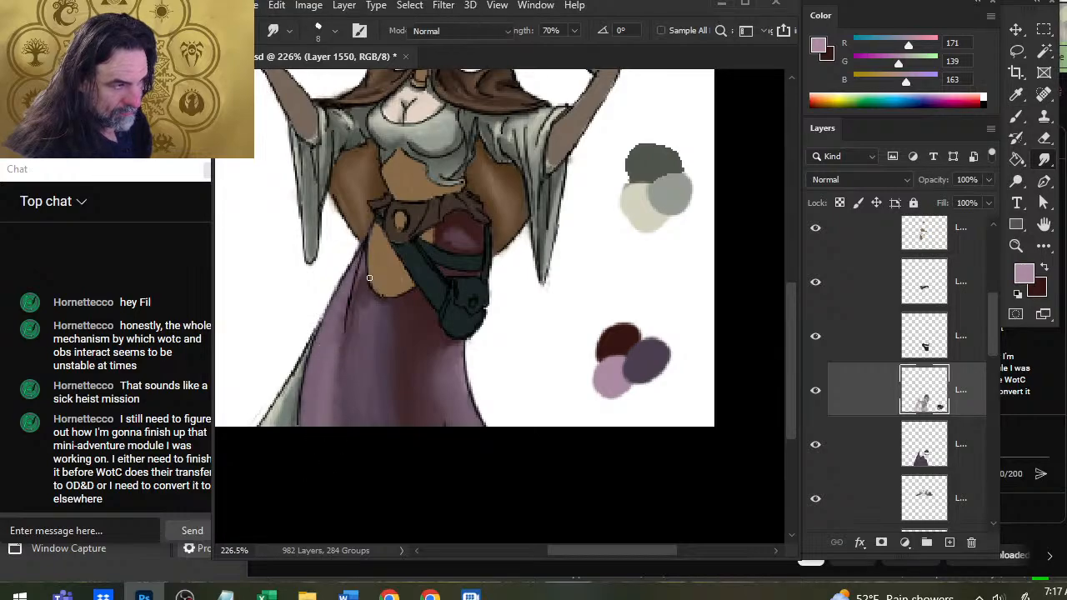
pyautogui.press('x')
pyautogui.press('r')
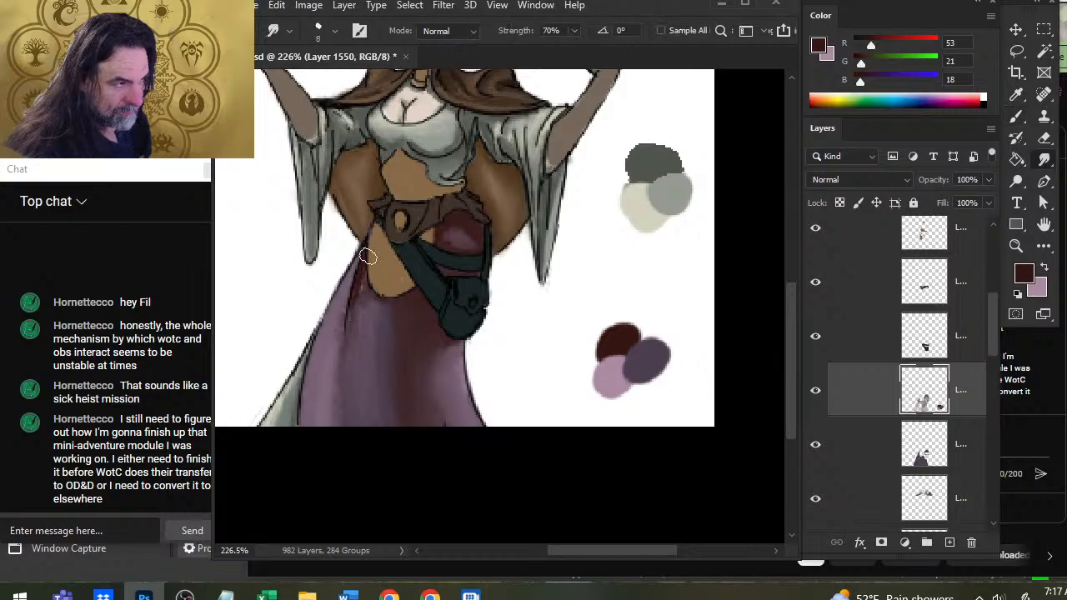
pyautogui.press('x')
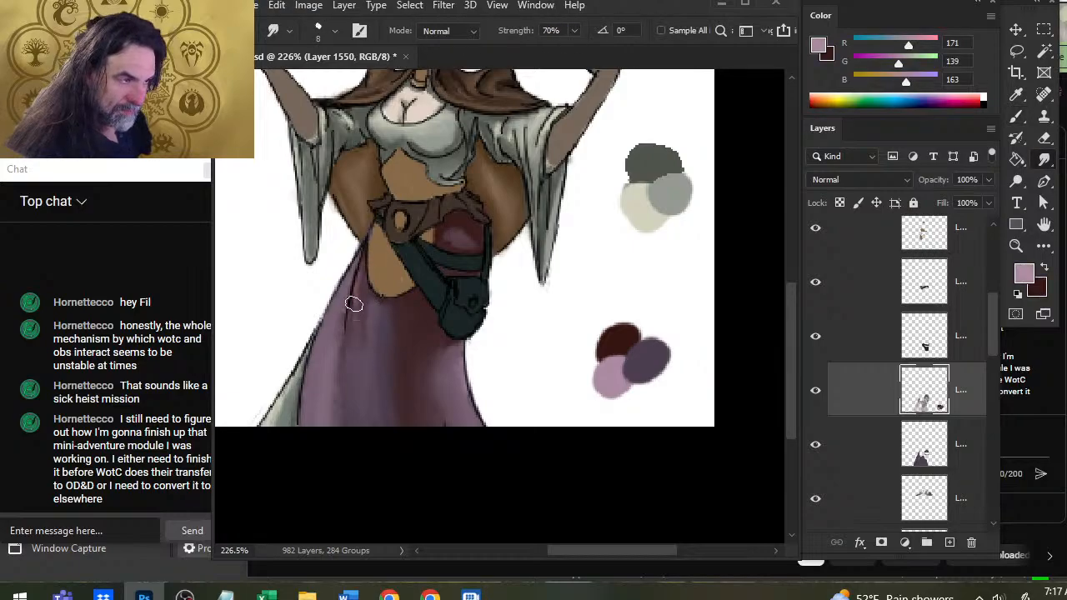
pyautogui.moveTo(352, 303); pyautogui.dragTo(361, 363)
# Paint a long dark red fold line beside the mauve streak on the skirt's left side and smudge both down to the hem.
pyautogui.press('b')
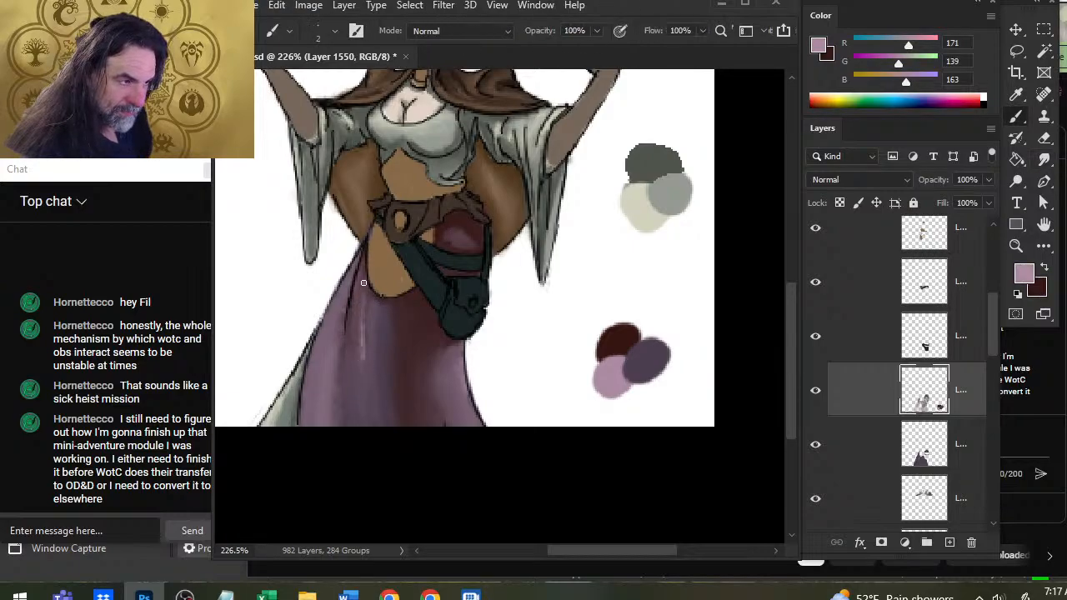
pyautogui.press('x')
pyautogui.moveTo(364, 281); pyautogui.dragTo(342, 414)
pyautogui.press('r')
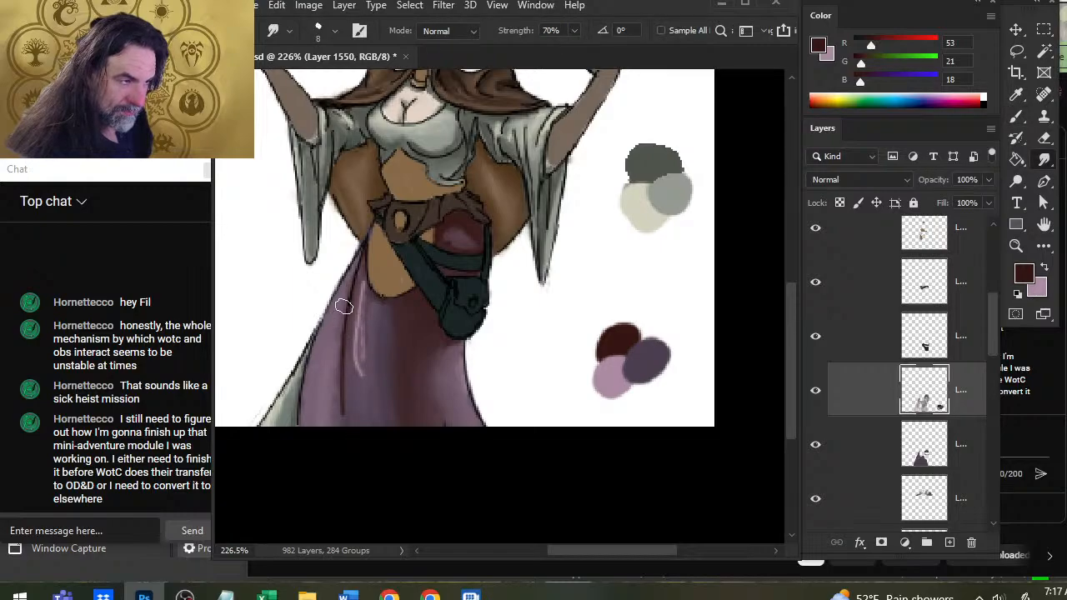
pyautogui.moveTo(366, 284)
pyautogui.mouseDown()
pyautogui.moveTo(372, 358)
pyautogui.moveTo(362, 307)
pyautogui.moveTo(375, 345)
pyautogui.moveTo(362, 305)
pyautogui.moveTo(371, 327)
pyautogui.moveTo(350, 455)
pyautogui.mouseUp()
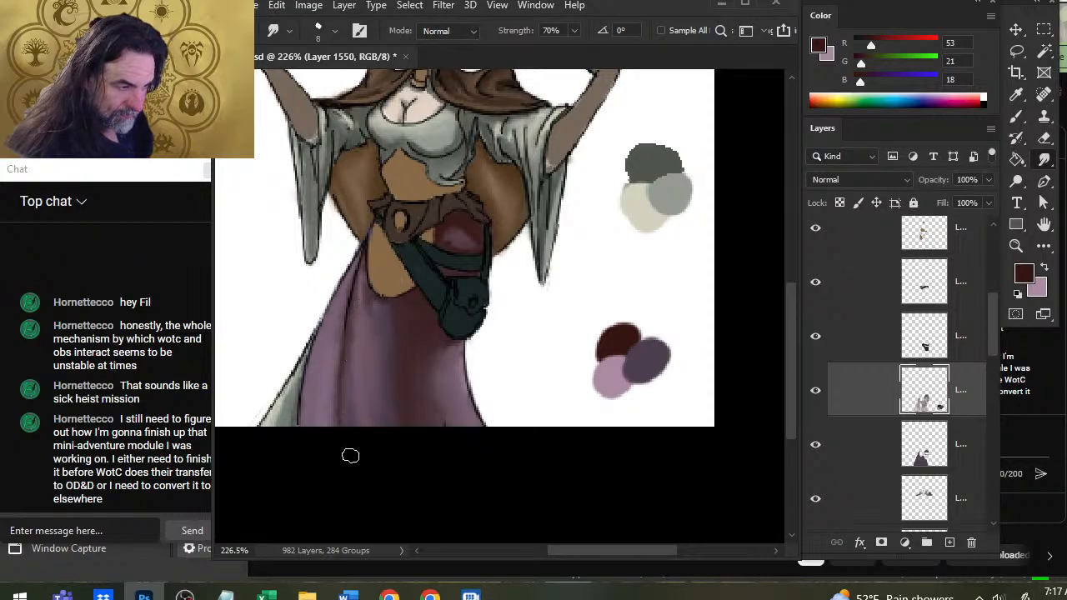
# Deepen the short dark red fold beneath the lower left of the hip opening and smudge it down into the skirt.
pyautogui.moveTo(345, 355)
pyautogui.mouseDown()
pyautogui.moveTo(350, 346)
pyautogui.moveTo(353, 417)
pyautogui.moveTo(377, 295)
pyautogui.mouseUp()
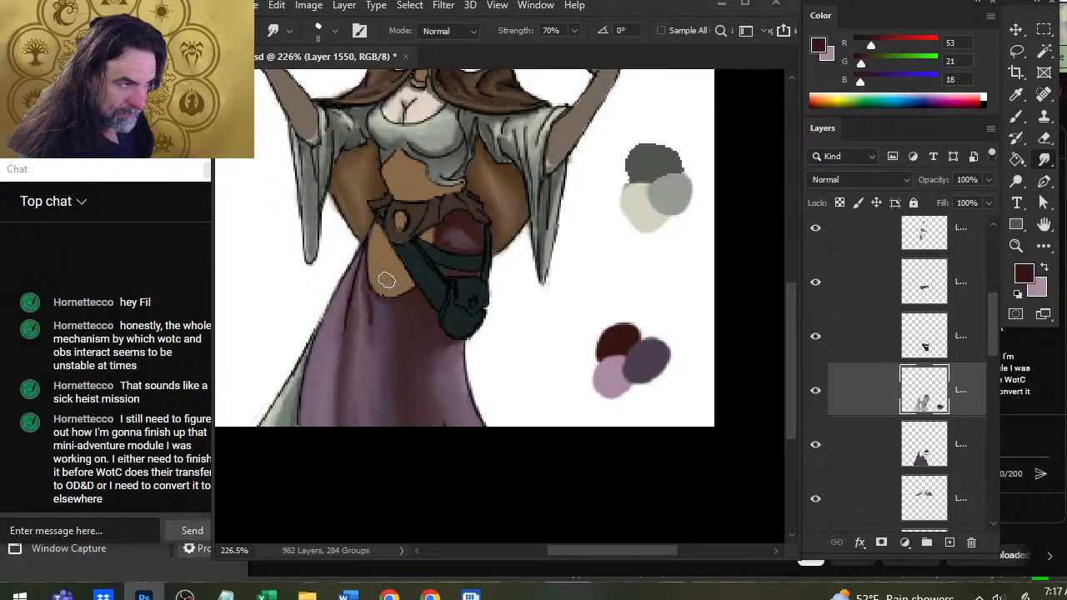
pyautogui.moveTo(365, 295); pyautogui.dragTo(372, 364)
pyautogui.moveTo(369, 305); pyautogui.dragTo(373, 384)
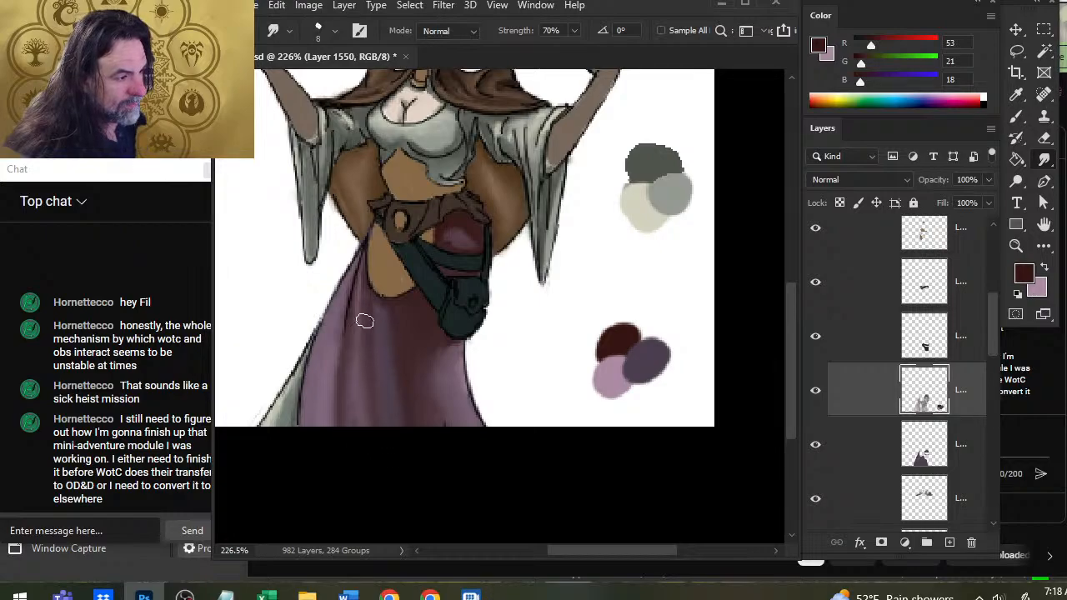
# Set the Smudge strength to 40% and deepen and blend the dark red along the skirt's hip-opening edge and the patch beneath the belt.
pyautogui.press('4')
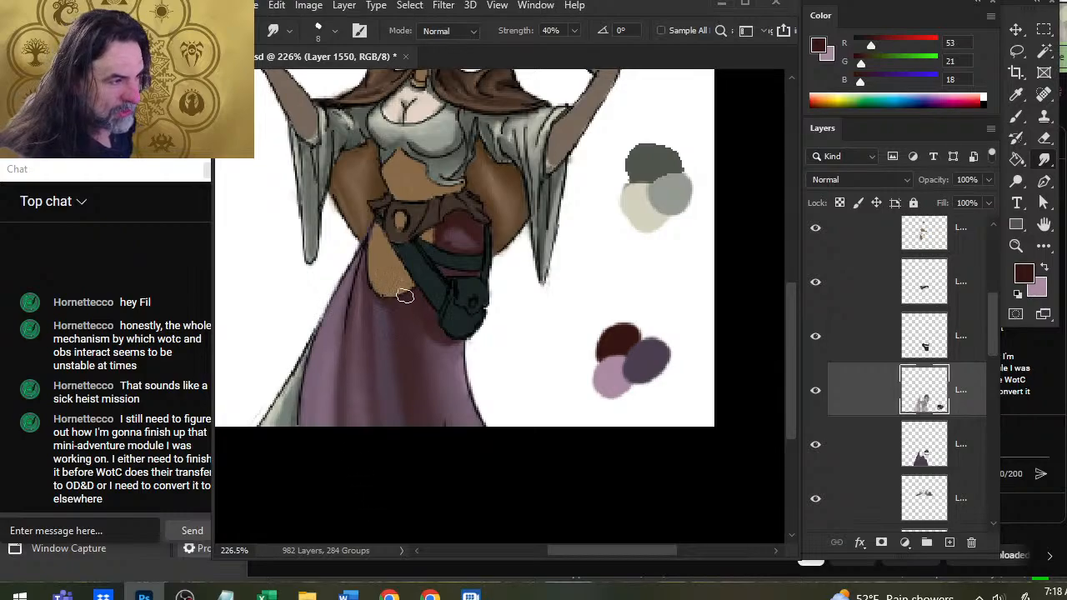
pyautogui.press('b')
pyautogui.press('r')
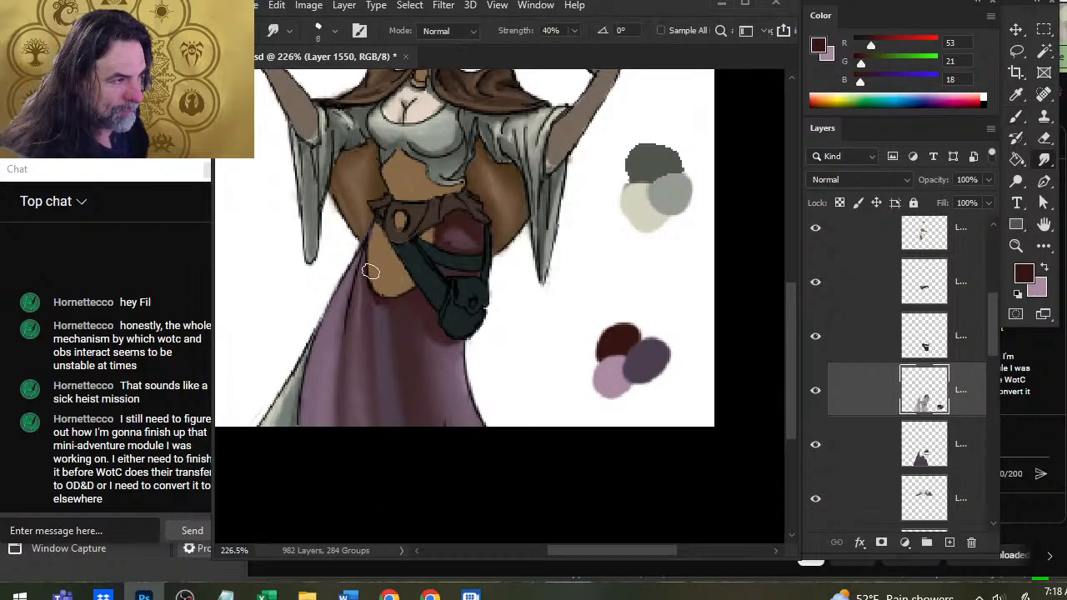
pyautogui.press('b')
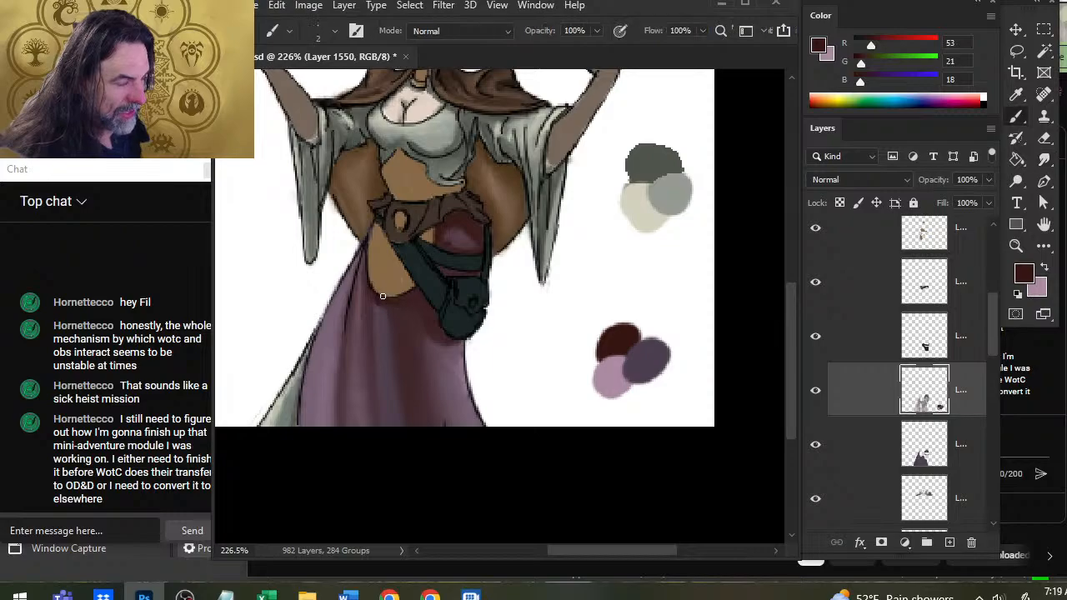
pyautogui.press('r')
pyautogui.press('b')
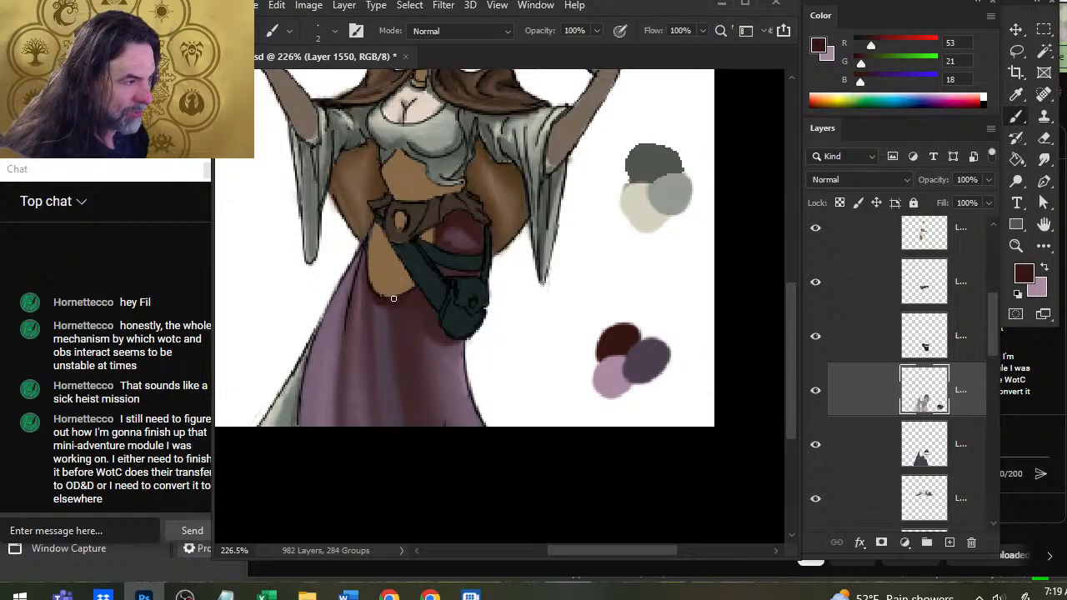
pyautogui.press('r')
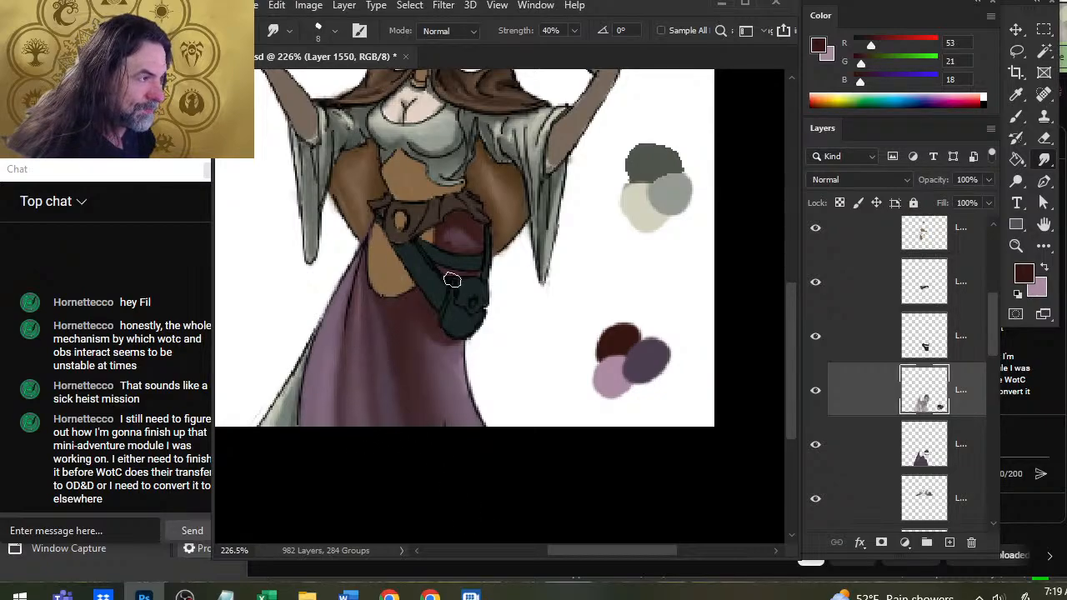
pyautogui.press('b')
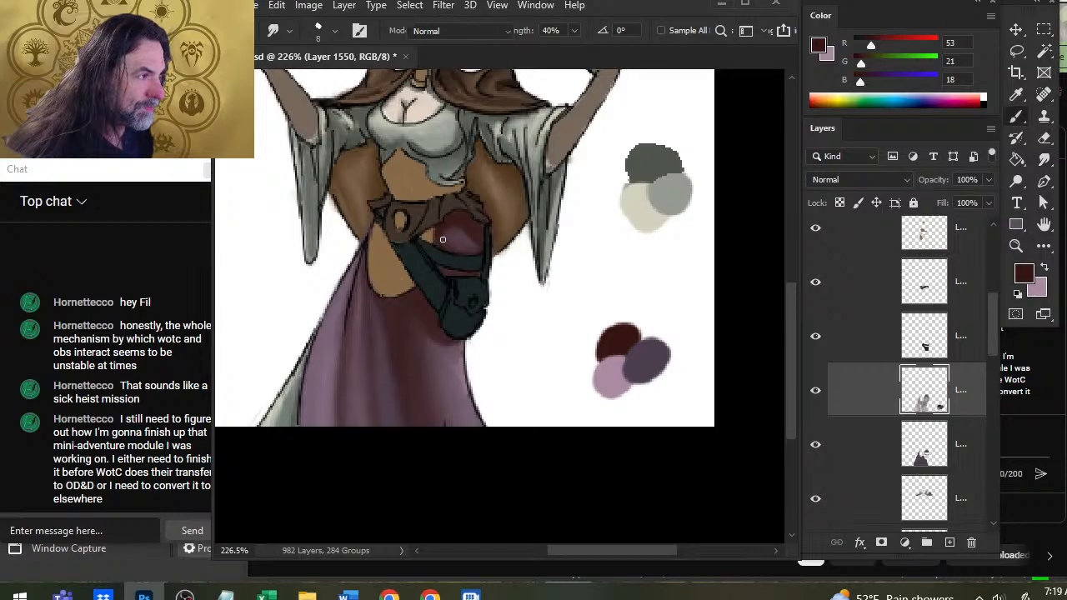
pyautogui.press('r')
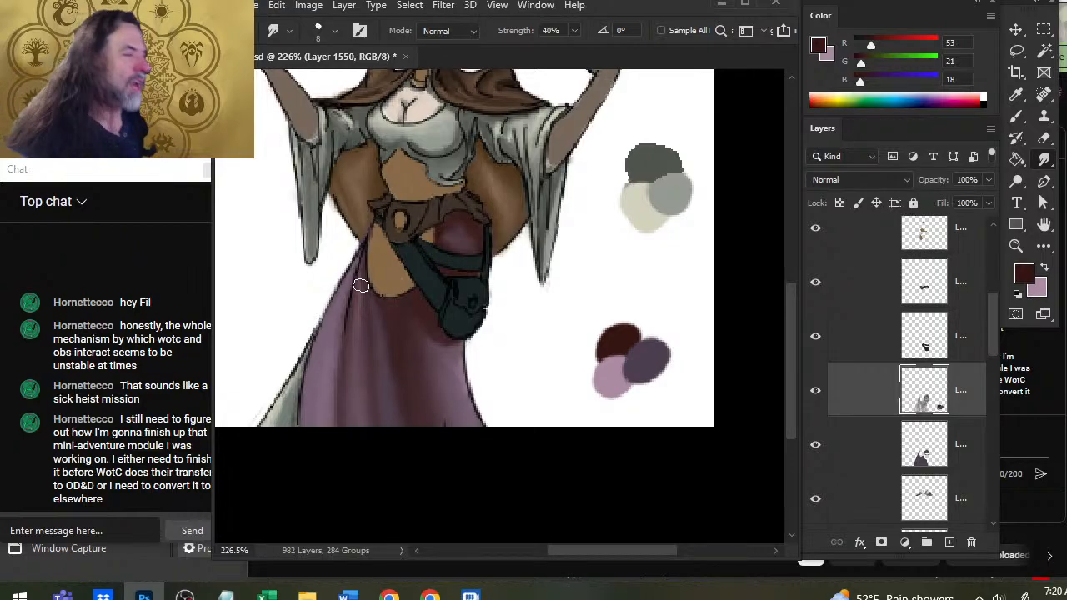
# Identify the dark teal pouch-and-strap layer by toggling layer visibility, and add a new layer directly above it.
pyautogui.moveTo(476, 302); pyautogui.dragTo(436, 305)
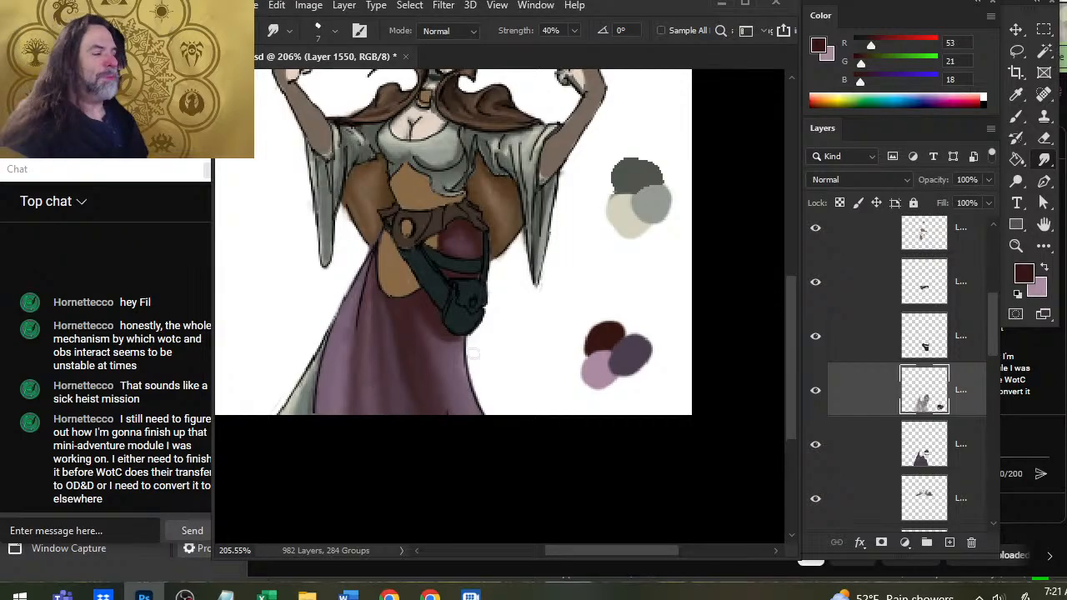
pyautogui.press('z')
pyautogui.moveTo(480, 312); pyautogui.dragTo(438, 318)
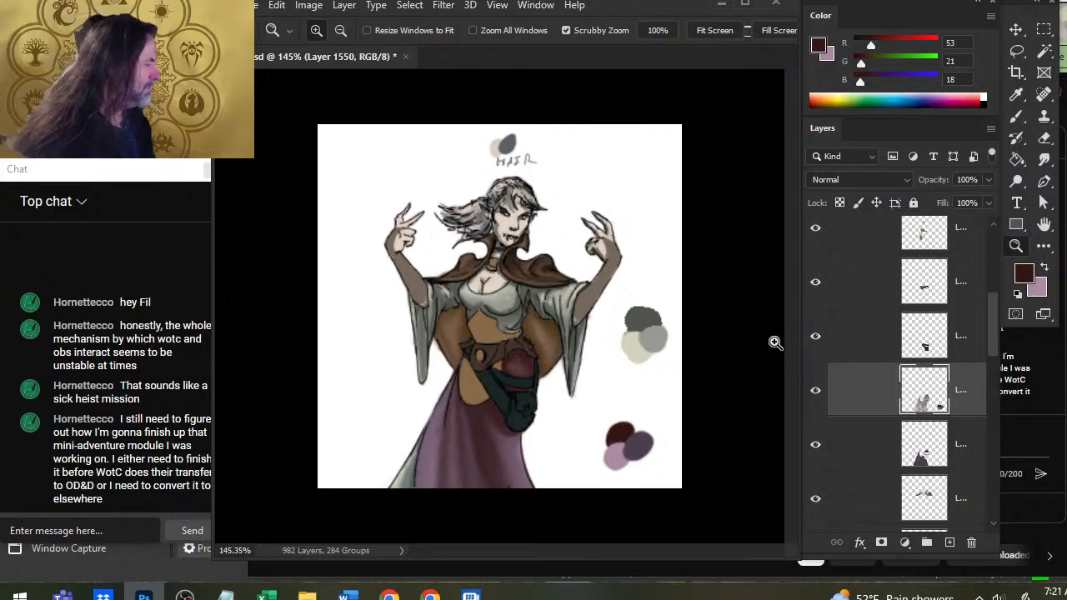
pyautogui.click(818, 338)
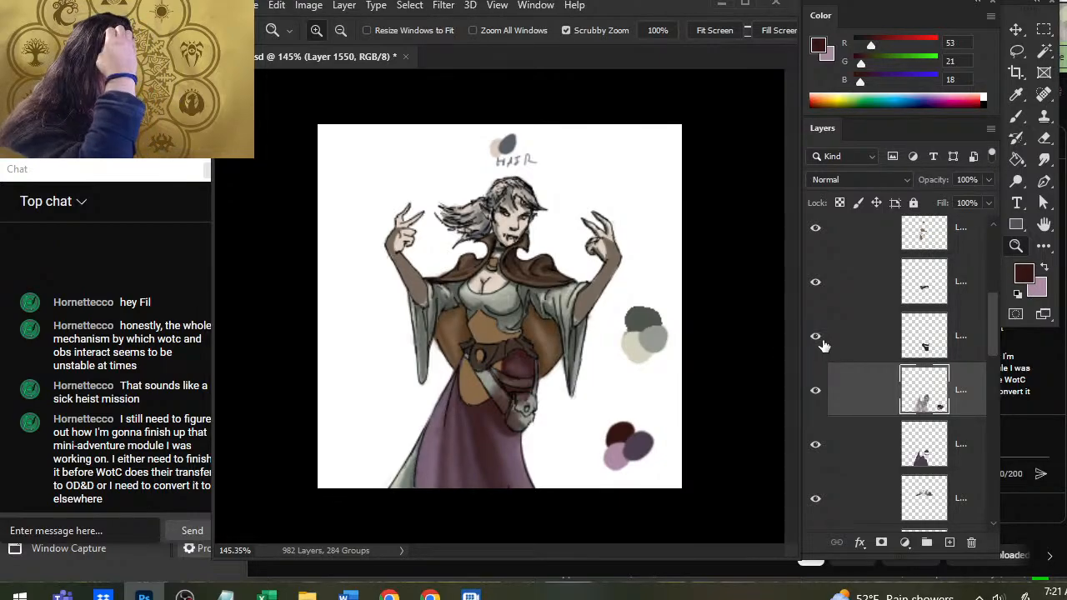
pyautogui.click(821, 343)
pyautogui.click(818, 299)
pyautogui.click(817, 298)
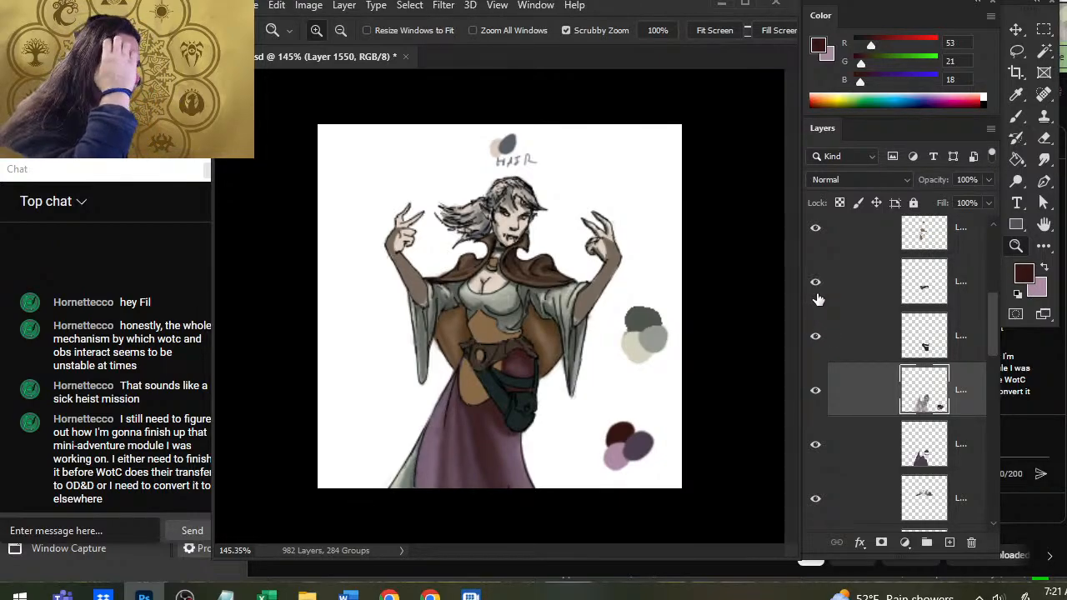
pyautogui.click(845, 350)
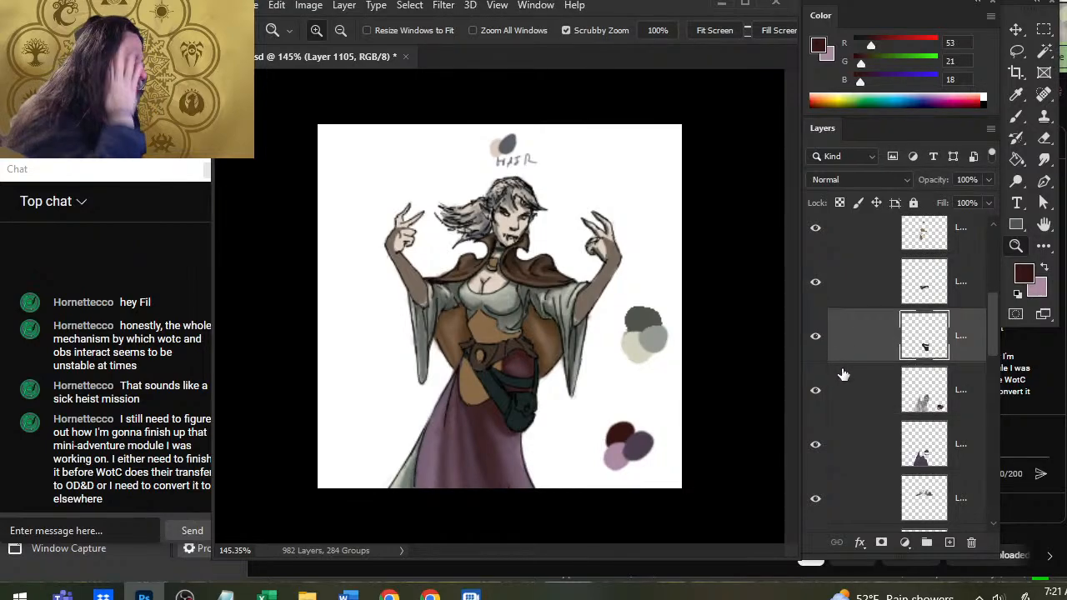
pyautogui.click(818, 342)
pyautogui.click(820, 343)
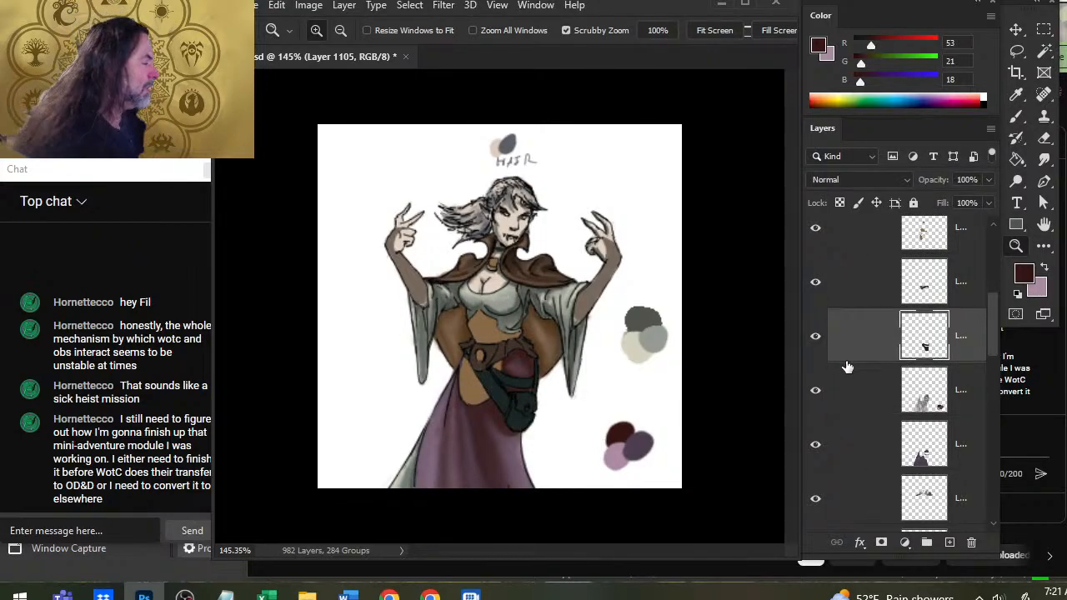
pyautogui.click(948, 542)
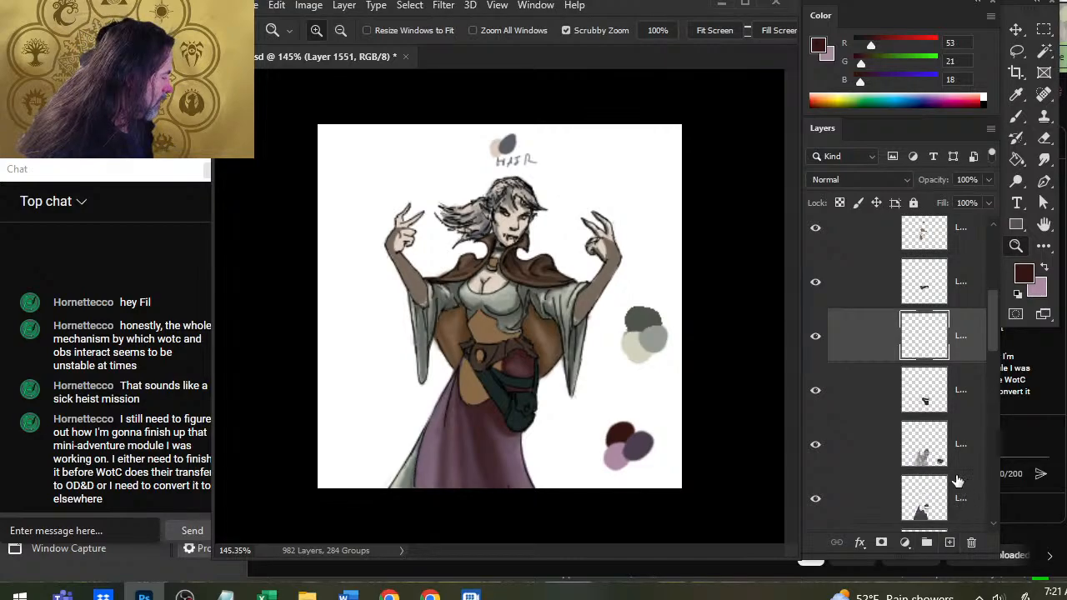
# Show the pilot's ref group and sample red-brown from the reference woman's red jacket and dark brown from the pilot's belt.
pyautogui.scroll(2, 988, 300)
pyautogui.scroll(1, 988, 293)
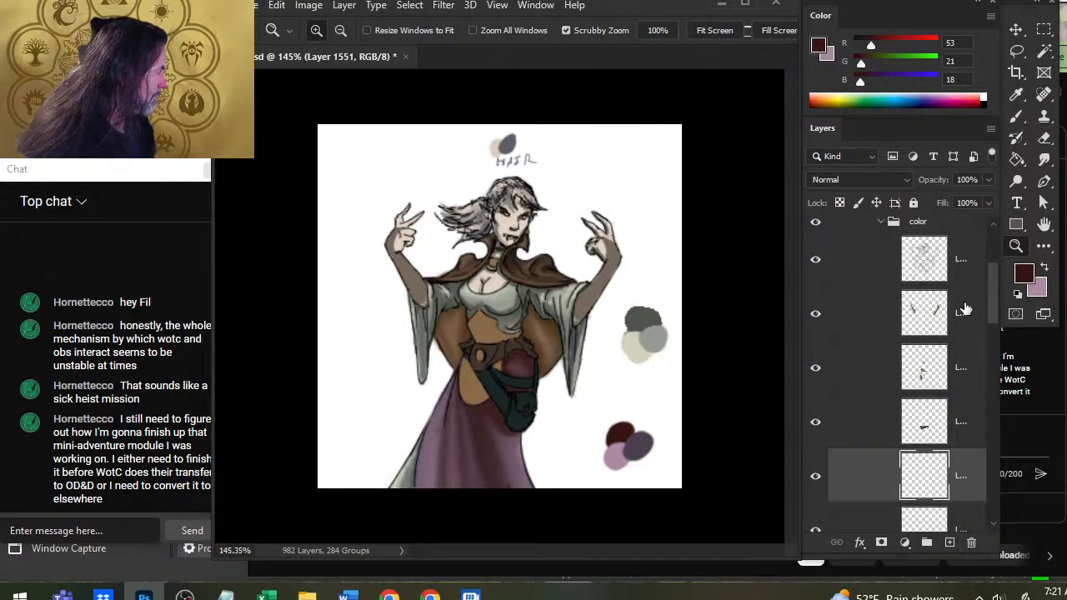
pyautogui.scroll(2, 854, 278)
pyautogui.click(815, 321)
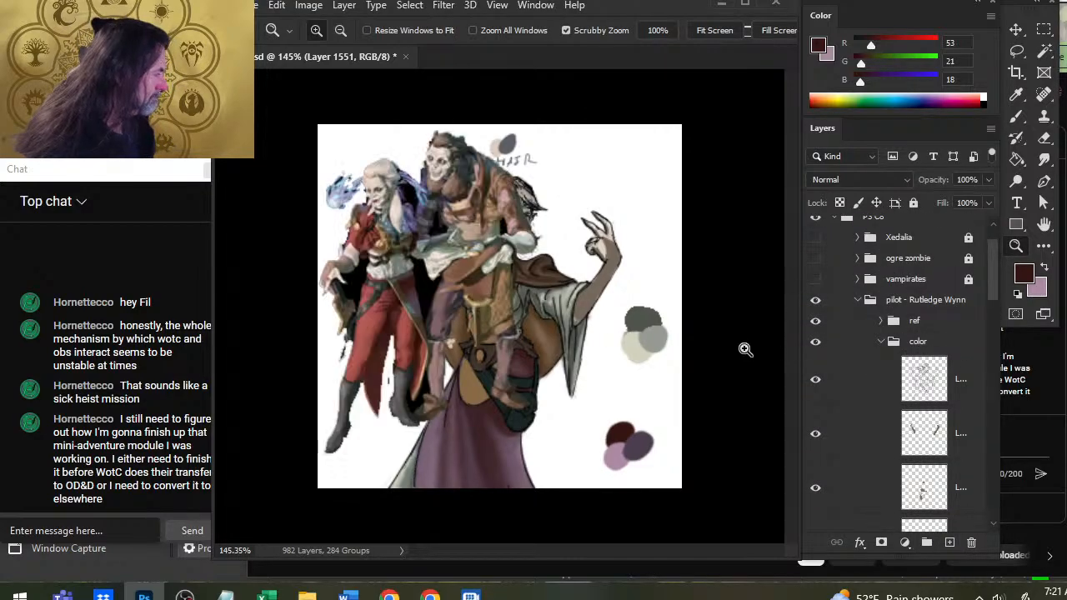
pyautogui.moveTo(369, 240); pyautogui.dragTo(427, 271)
pyautogui.press('b')
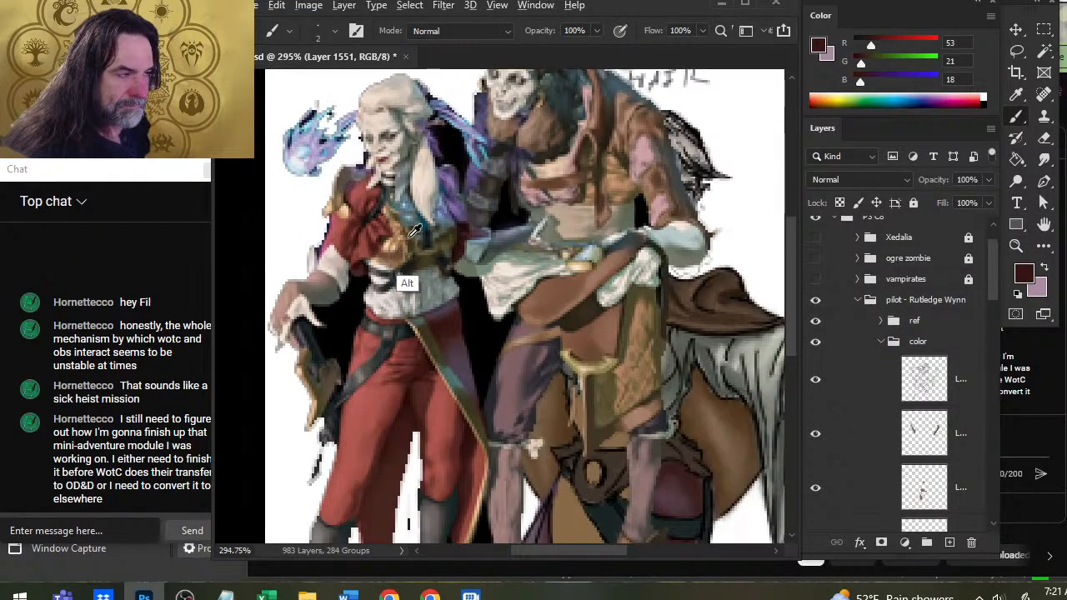
pyautogui.keyDown('alt'); pyautogui.click(350, 243); pyautogui.keyUp('alt')
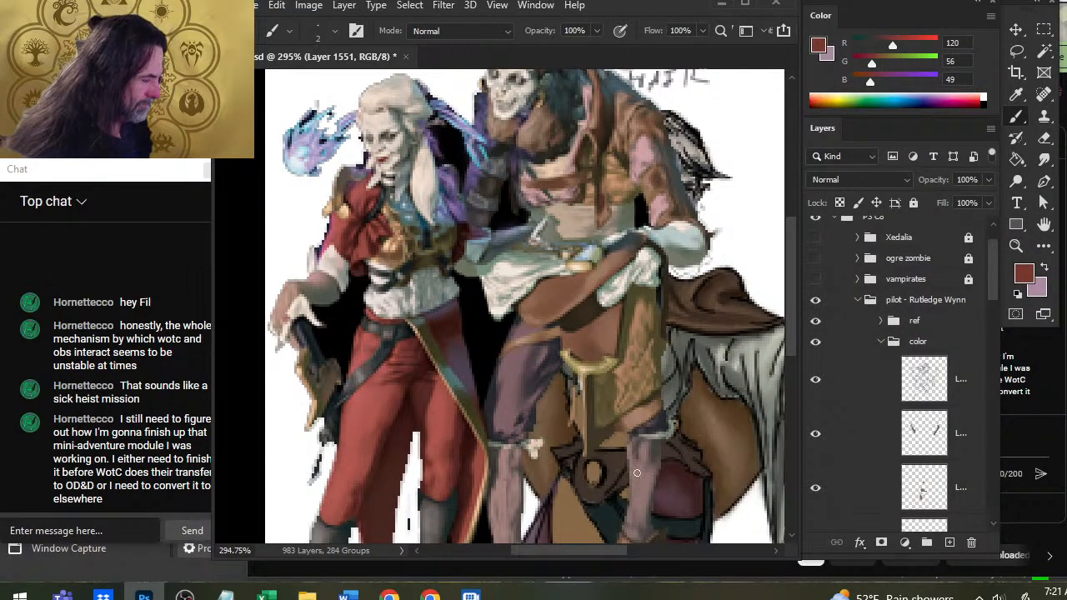
pyautogui.keyDown('alt'); pyautogui.click(614, 459); pyautogui.keyUp('alt')
pyautogui.keyDown('alt'); pyautogui.click(615, 459); pyautogui.keyUp('alt')
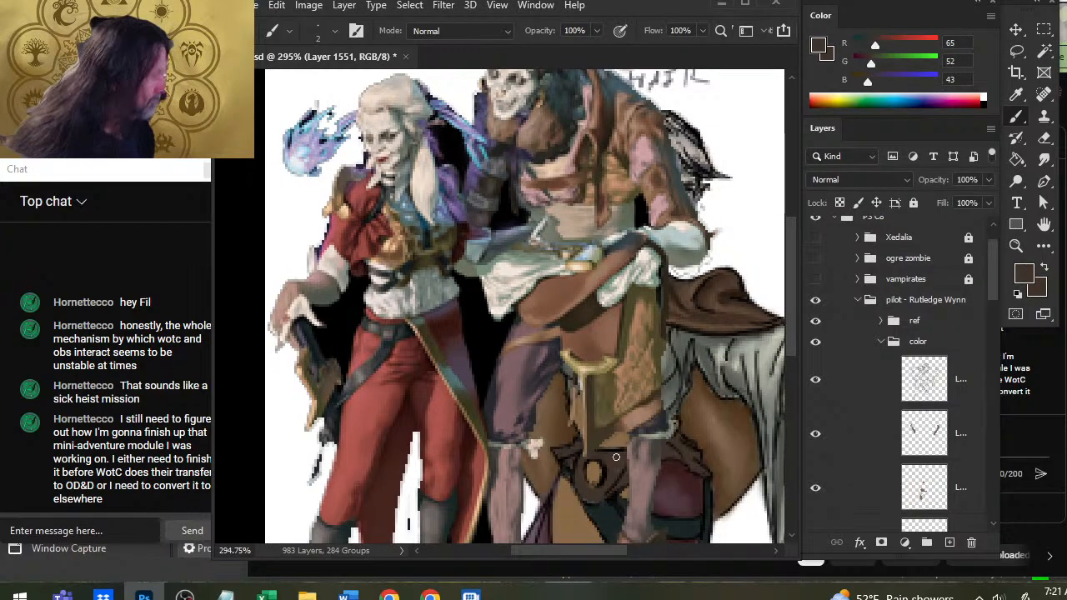
# Sample a lighter red from the reference woman's jacket and a dark brown from the larger reference figure's arm armor.
pyautogui.keyDown('alt'); pyautogui.click(354, 203); pyautogui.keyUp('alt')
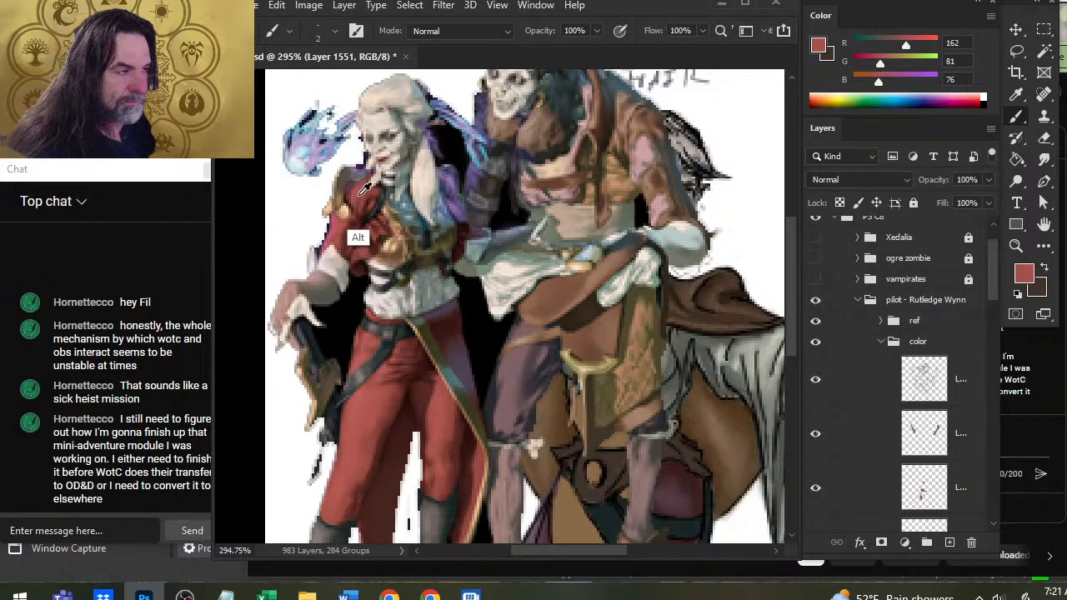
pyautogui.keyDown('alt'); pyautogui.click(360, 212); pyautogui.keyUp('alt')
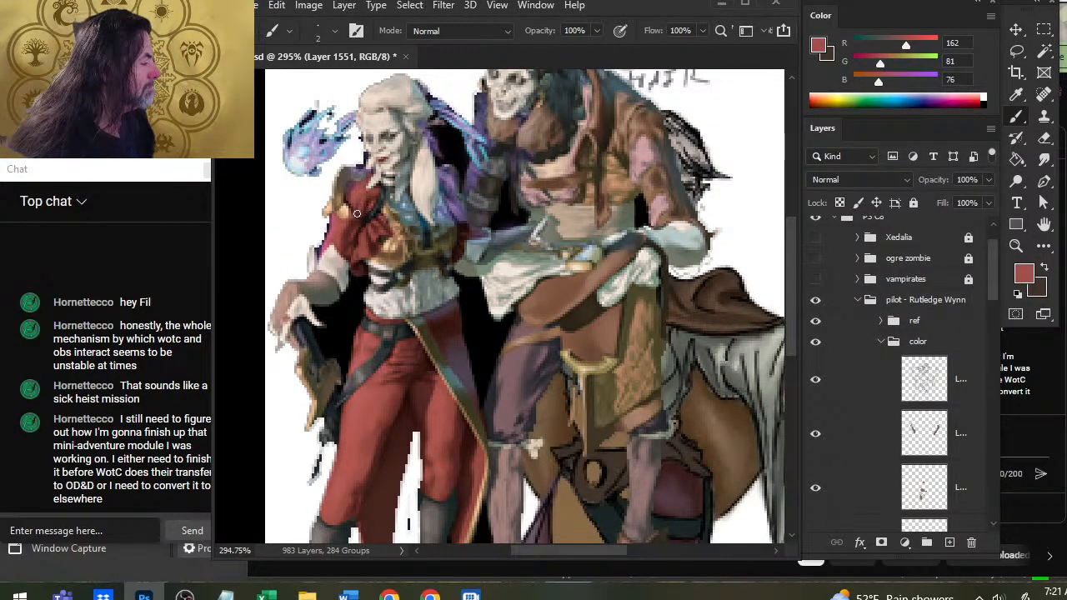
pyautogui.press('x')
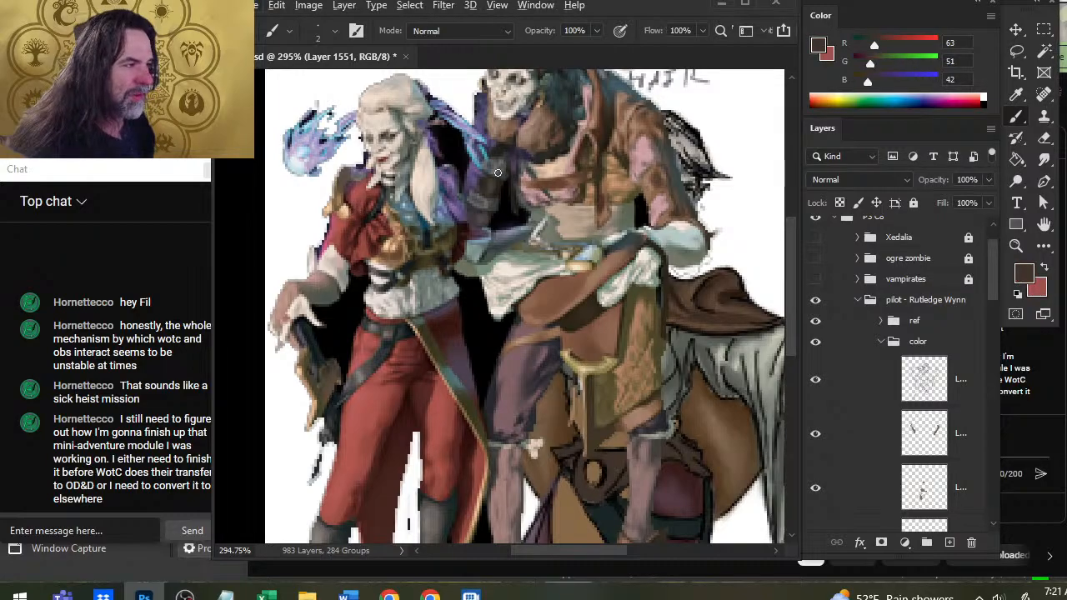
pyautogui.press('x')
pyautogui.keyDown('alt'); pyautogui.click(493, 181); pyautogui.keyUp('alt')
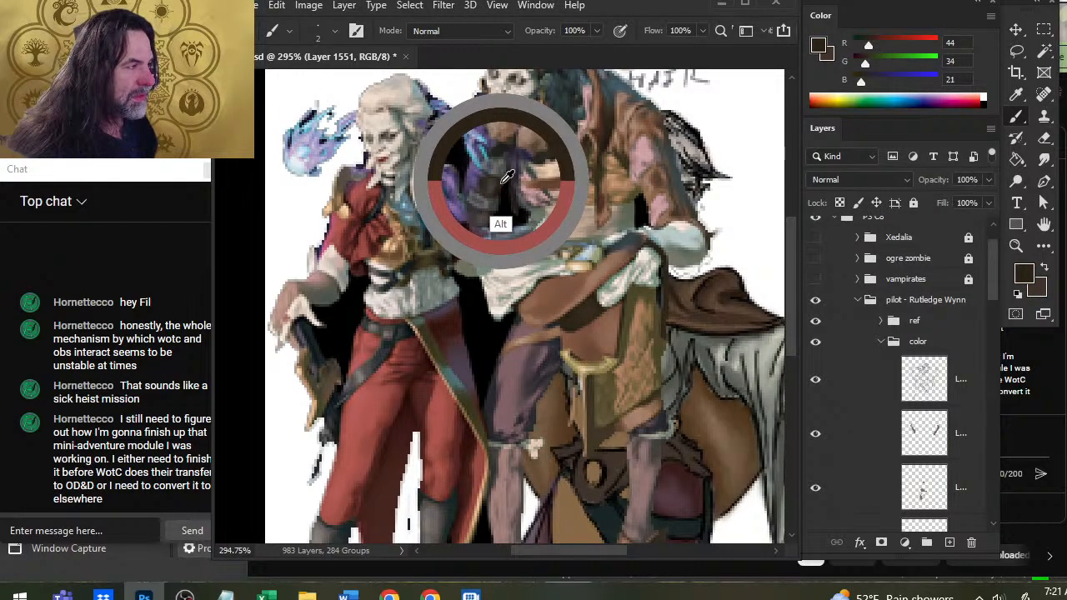
pyautogui.keyDown('alt'); pyautogui.click(492, 181); pyautogui.keyUp('alt')
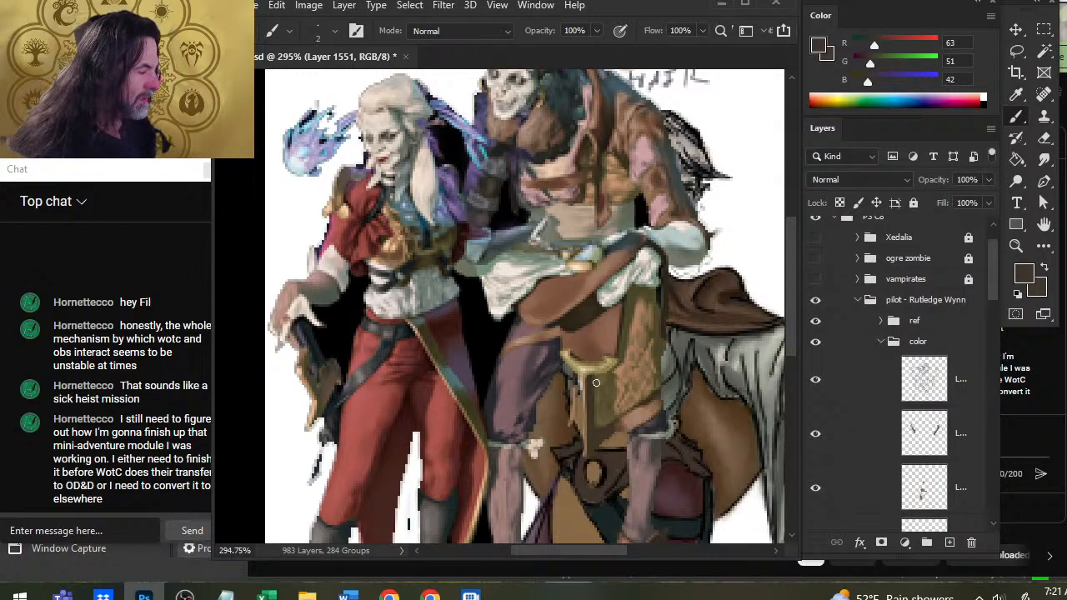
# Sample a light brown from the larger reference figure's sleeve and a near-black brown from its arm armor as brush colors.
pyautogui.keyDown('alt'); pyautogui.click(606, 482); pyautogui.keyUp('alt')
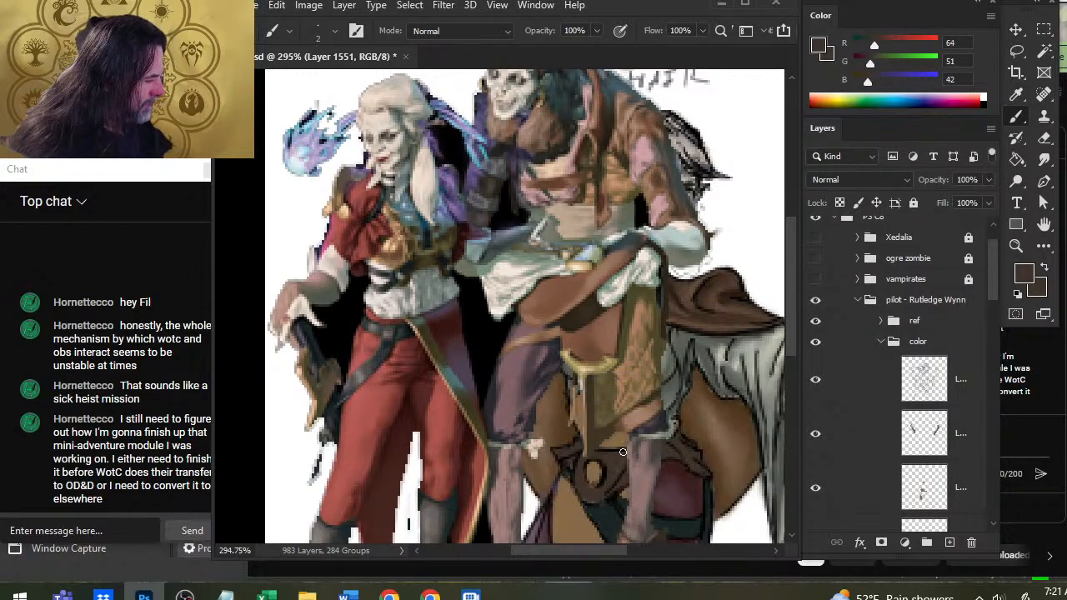
pyautogui.keyDown('alt'); pyautogui.click(488, 177); pyautogui.keyUp('alt')
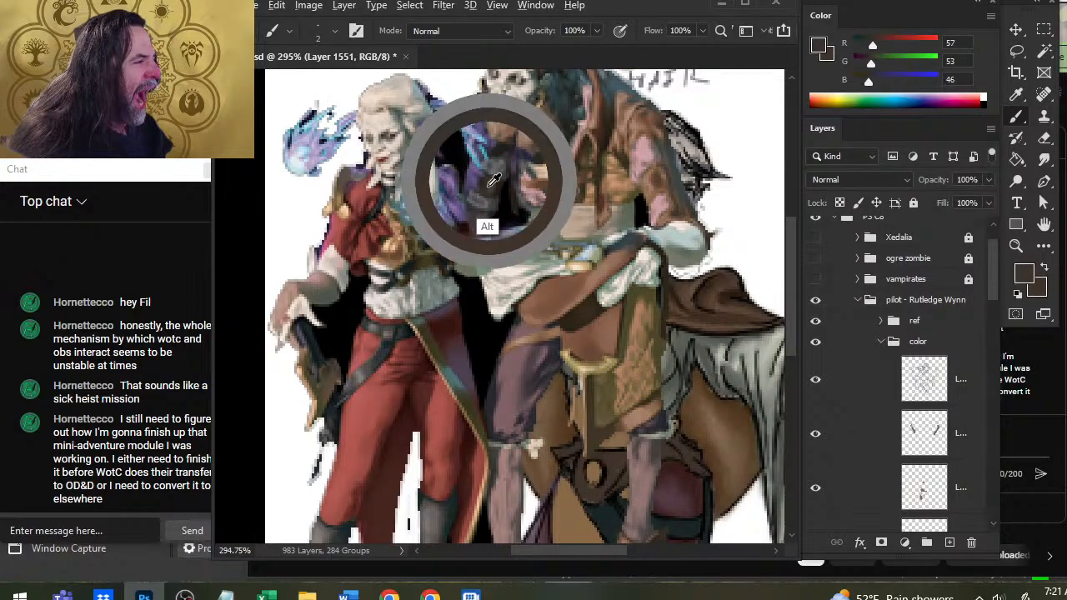
pyautogui.keyDown('alt'); pyautogui.click(512, 169); pyautogui.keyUp('alt')
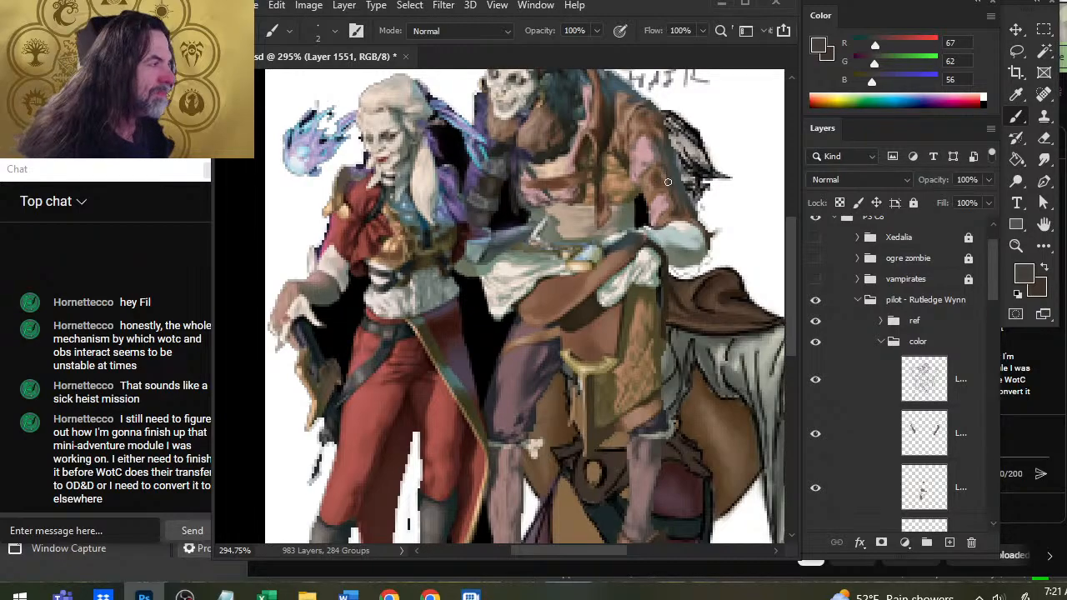
pyautogui.keyDown('alt'); pyautogui.click(658, 181); pyautogui.keyUp('alt')
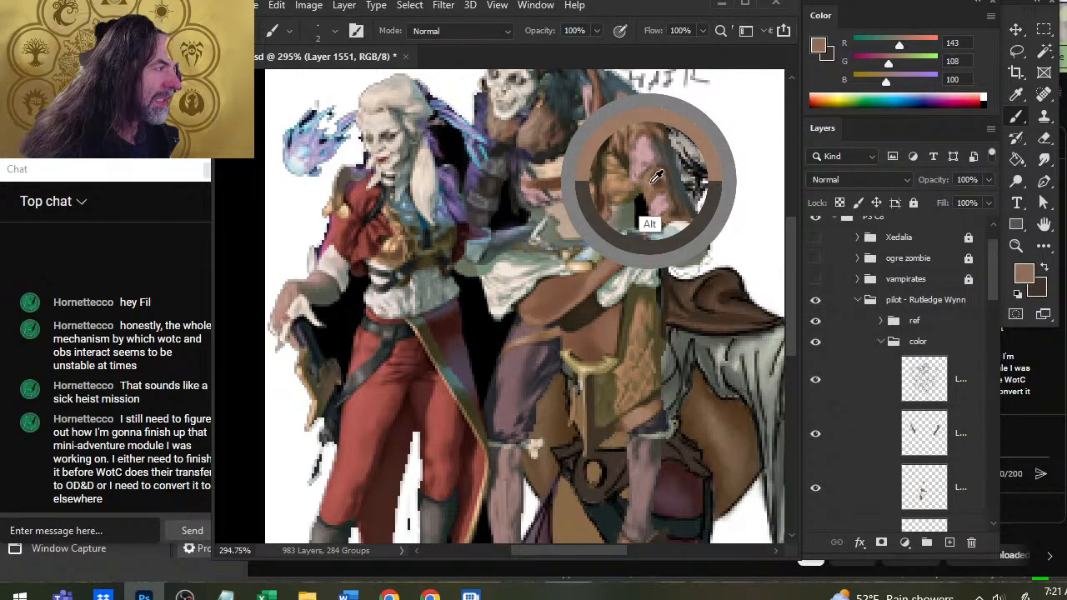
pyautogui.moveTo(657, 177); pyautogui.dragTo(653, 176)
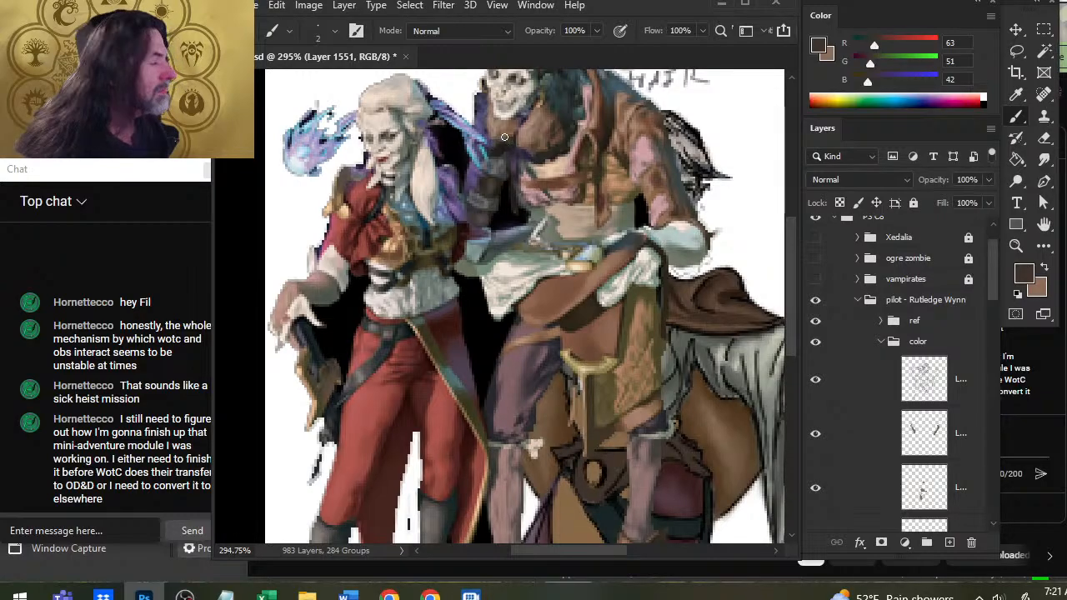
pyautogui.keyDown('alt'); pyautogui.click(499, 148); pyautogui.keyUp('alt')
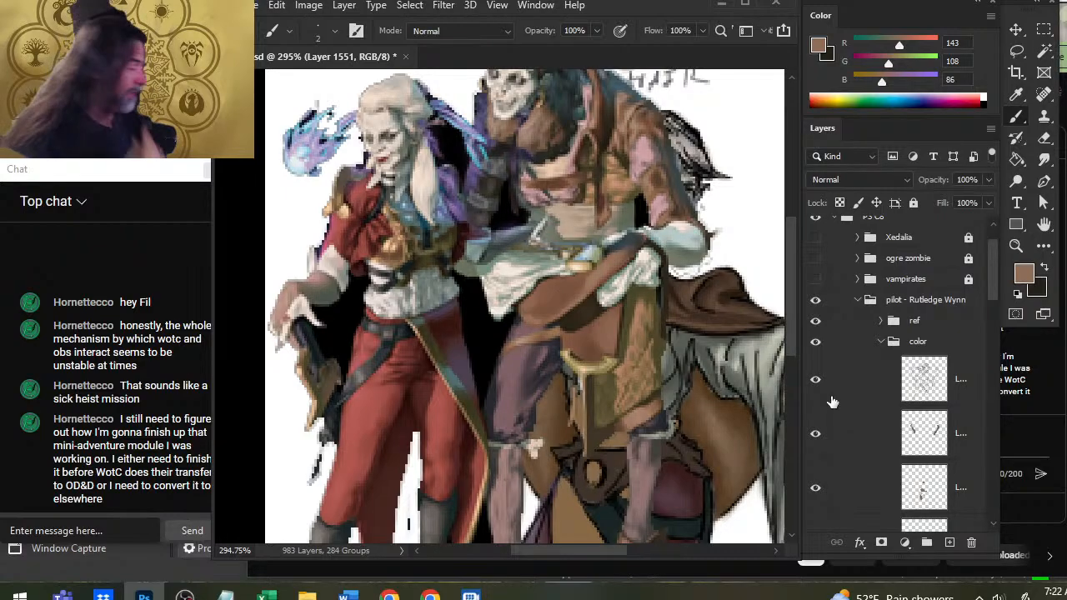
# Hide the pilot's ref group and bring the whole illustration into view.
pyautogui.click(814, 322)
pyautogui.moveTo(629, 413); pyautogui.dragTo(493, 237)
pyautogui.moveTo(695, 313); pyautogui.dragTo(629, 316)
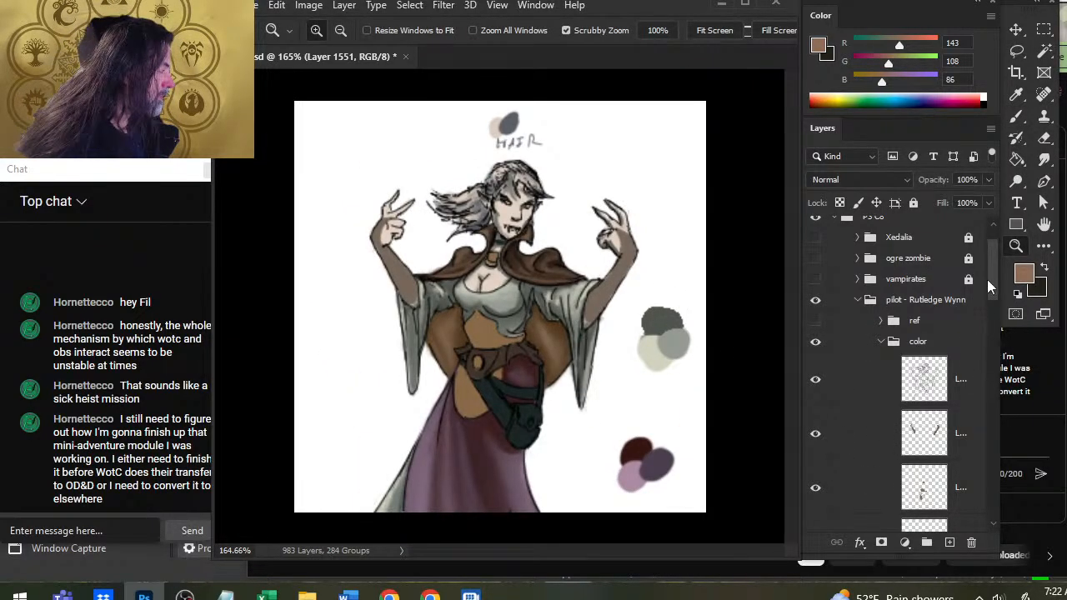
# Enlarge the brush and paint three overlapping swatches of light brown, near-black and the belt's dark brown beside the figure on the empty layer.
pyautogui.moveTo(991, 280); pyautogui.dragTo(991, 320)
pyautogui.press('b')
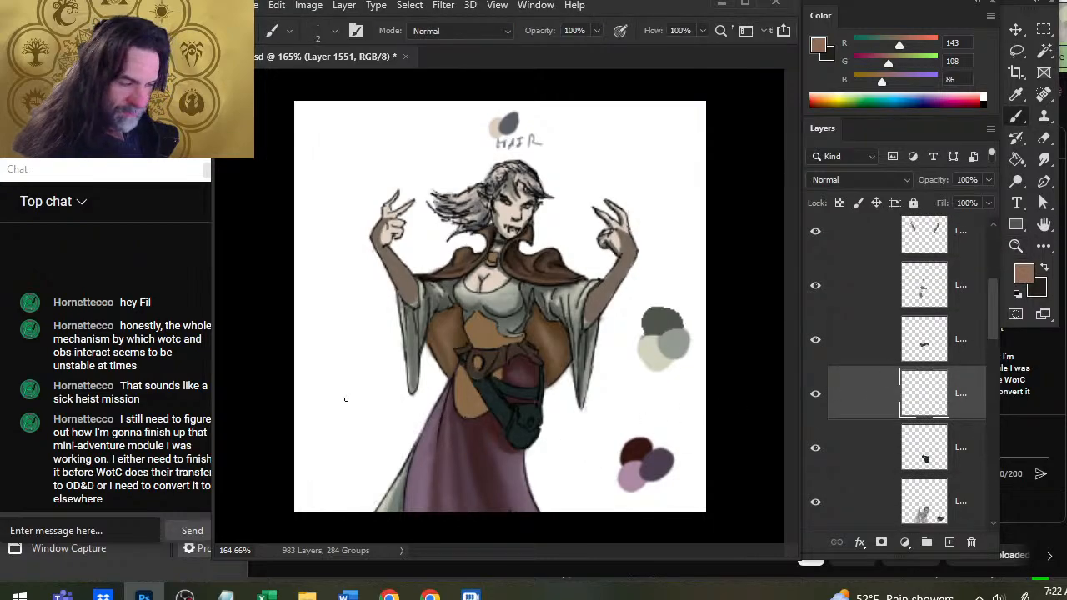
pyautogui.press(']')
pyautogui.moveTo(323, 380); pyautogui.dragTo(322, 370)
pyautogui.press('x')
pyautogui.moveTo(328, 403); pyautogui.dragTo(328, 402)
pyautogui.moveTo(511, 356)
pyautogui.mouseDown()
pyautogui.moveTo(484, 368)
pyautogui.moveTo(494, 385)
pyautogui.moveTo(503, 363)
pyautogui.moveTo(490, 369)
pyautogui.mouseUp()
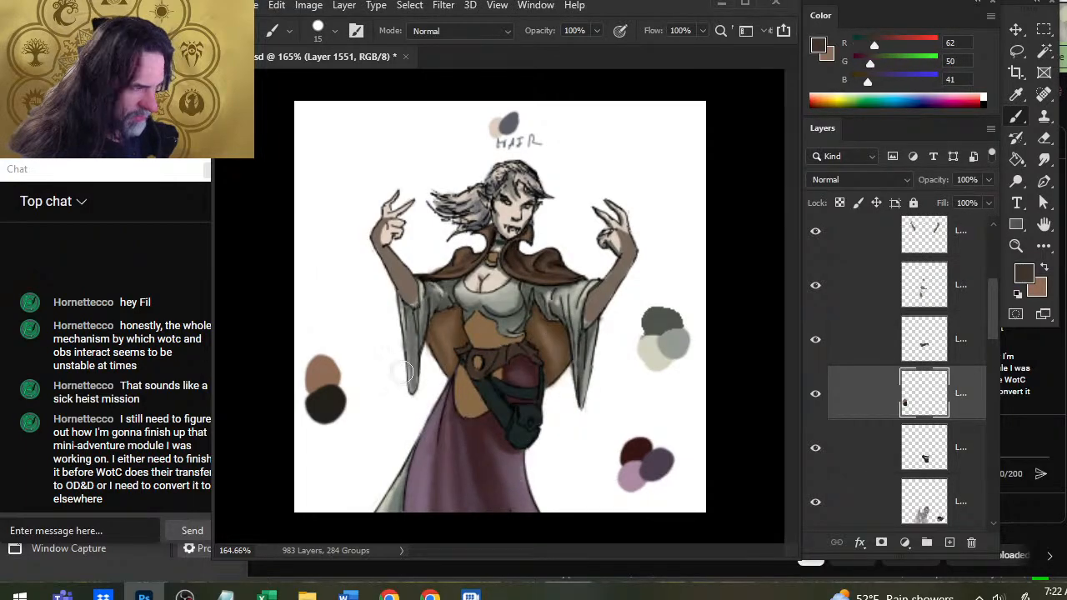
pyautogui.moveTo(356, 372); pyautogui.dragTo(338, 388)
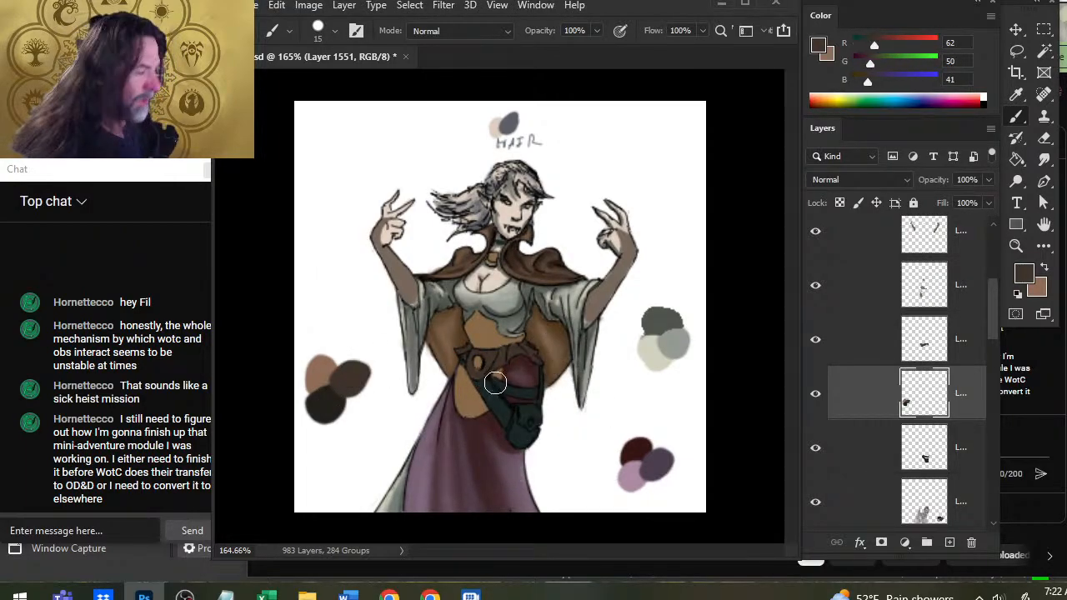
pyautogui.moveTo(497, 396); pyautogui.dragTo(498, 381)
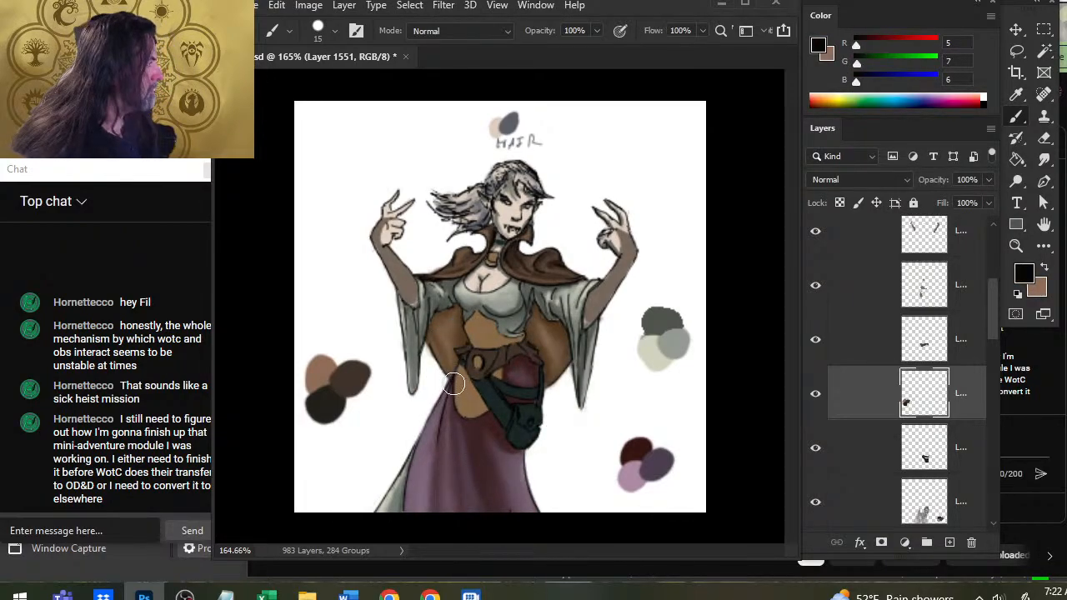
pyautogui.press('x')
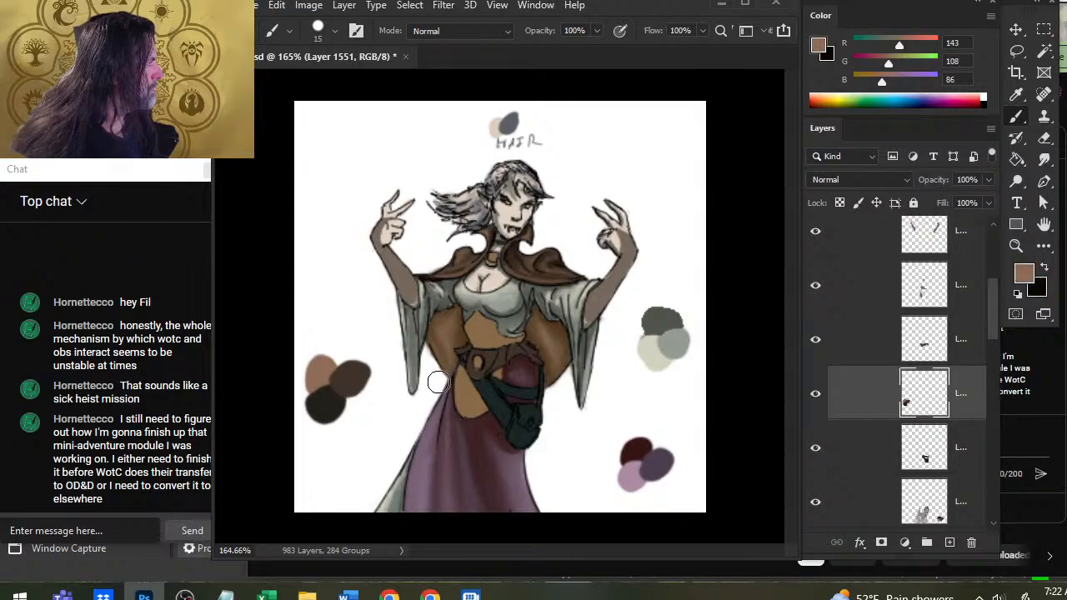
# Add a new layer and reorder the stack so the brown swatches sit above the belt layer and the empty layer directly beneath it.
pyautogui.click(848, 340)
pyautogui.click(950, 543)
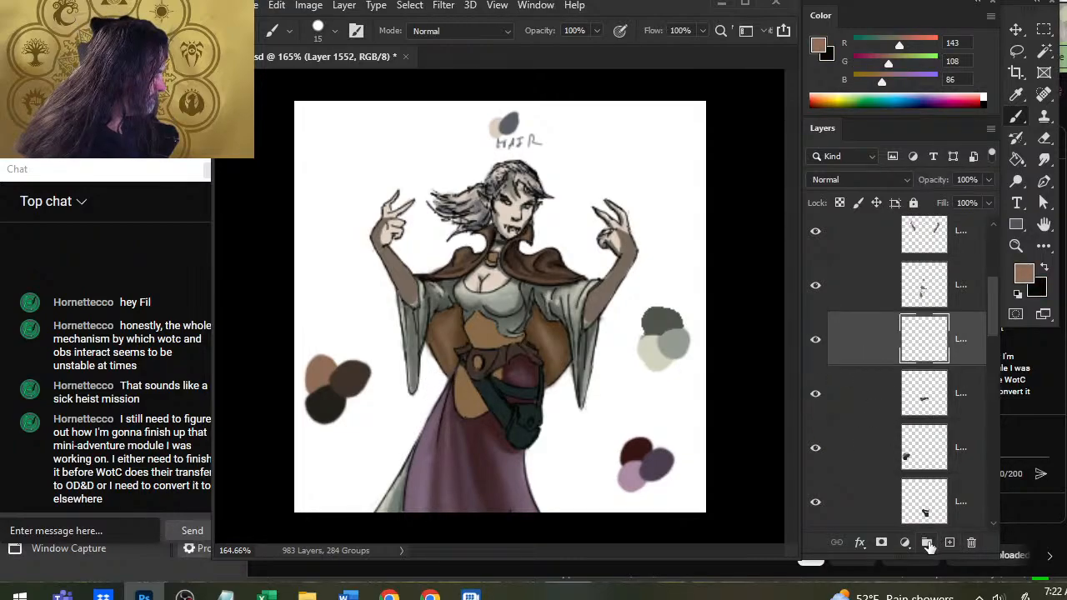
pyautogui.click(816, 452)
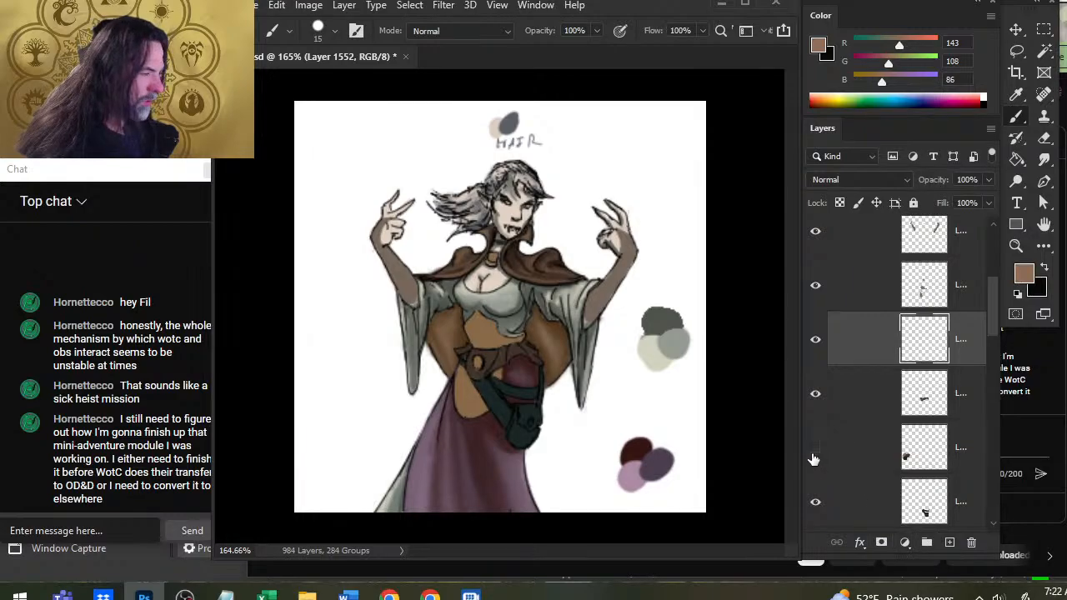
pyautogui.click(814, 452)
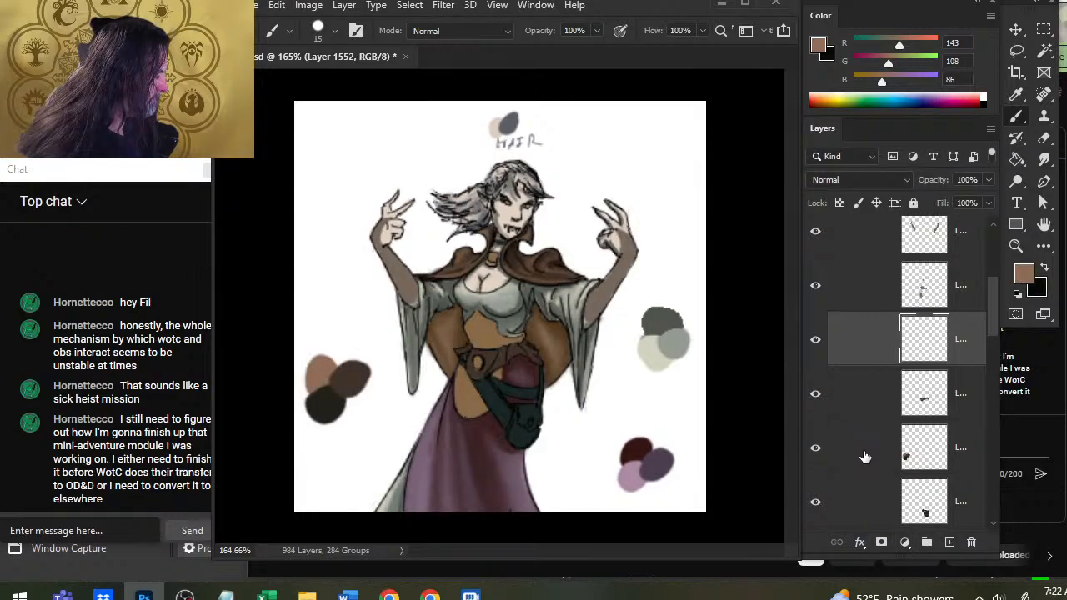
pyautogui.moveTo(865, 456)
pyautogui.mouseDown()
pyautogui.moveTo(874, 358)
pyautogui.moveTo(850, 431)
pyautogui.moveTo(856, 471)
pyautogui.mouseUp()
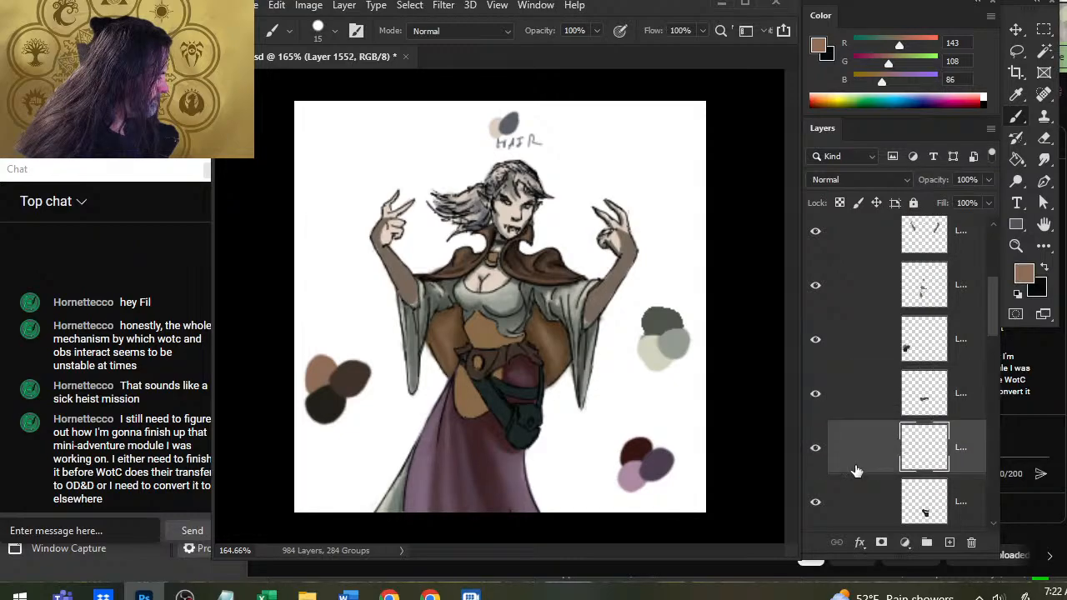
# Select the belt layer after checking it by its visibility, and sample the light-brown and near-black swatches as the two brush colors.
pyautogui.click(818, 403)
pyautogui.click(819, 404)
pyautogui.click(864, 406)
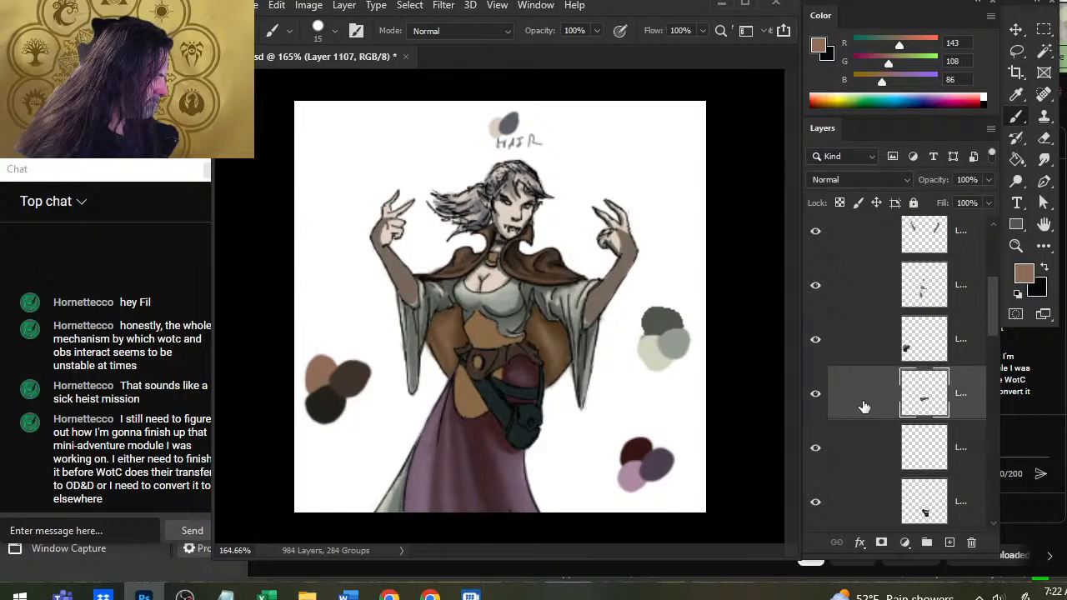
pyautogui.keyDown('alt'); pyautogui.click(323, 365); pyautogui.keyUp('alt')
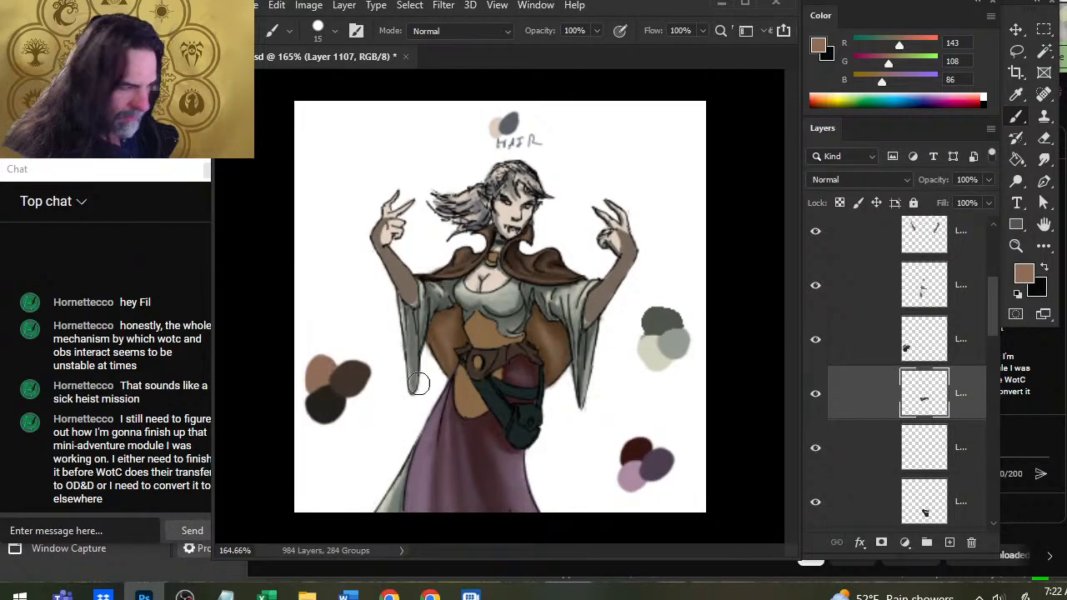
pyautogui.press('x')
pyautogui.keyDown('alt'); pyautogui.click(318, 414); pyautogui.keyUp('alt')
pyautogui.press('x')
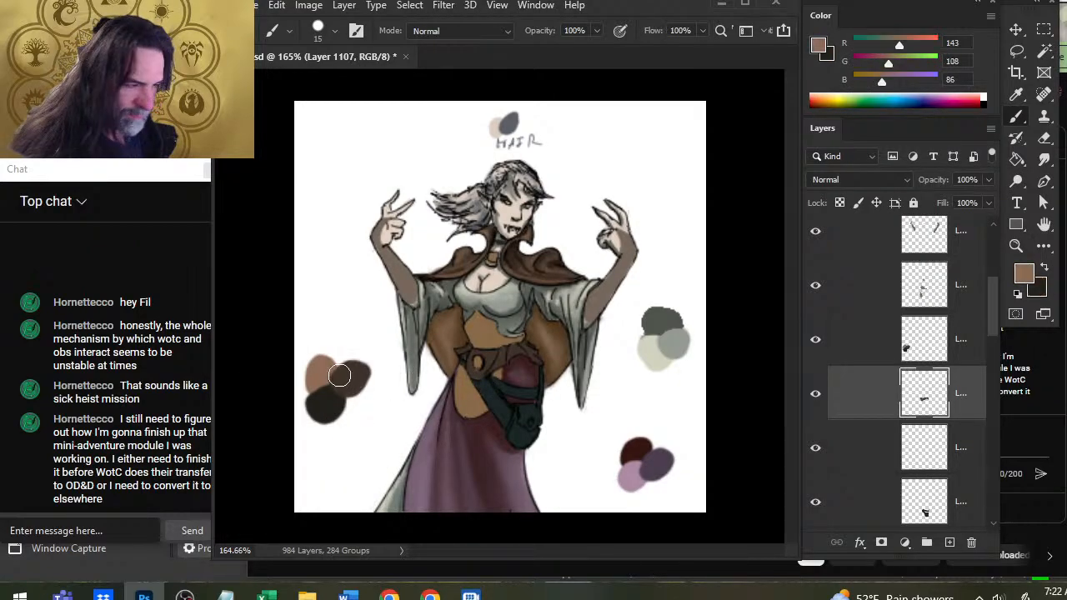
pyautogui.press('x')
pyautogui.keyDown('alt'); pyautogui.click(330, 407); pyautogui.keyUp('alt')
# Shade the belt section over the dark red hip patch with a size 3 brush, adding near-black edges and smudged light-brown highlights.
pyautogui.press('z')
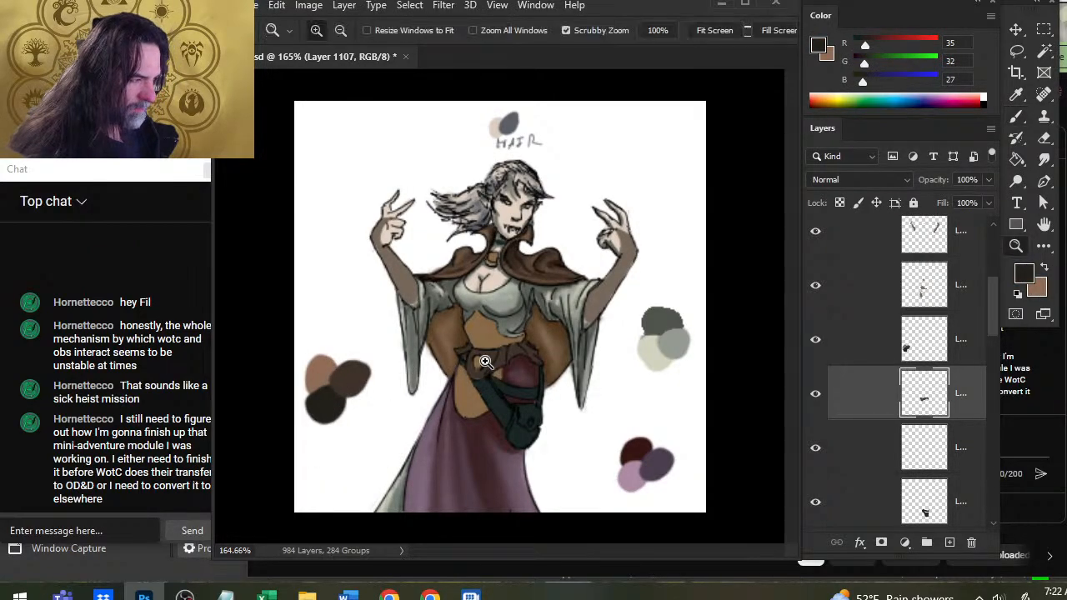
pyautogui.moveTo(485, 361); pyautogui.dragTo(520, 369)
pyautogui.press('x')
pyautogui.press('b')
pyautogui.press('x')
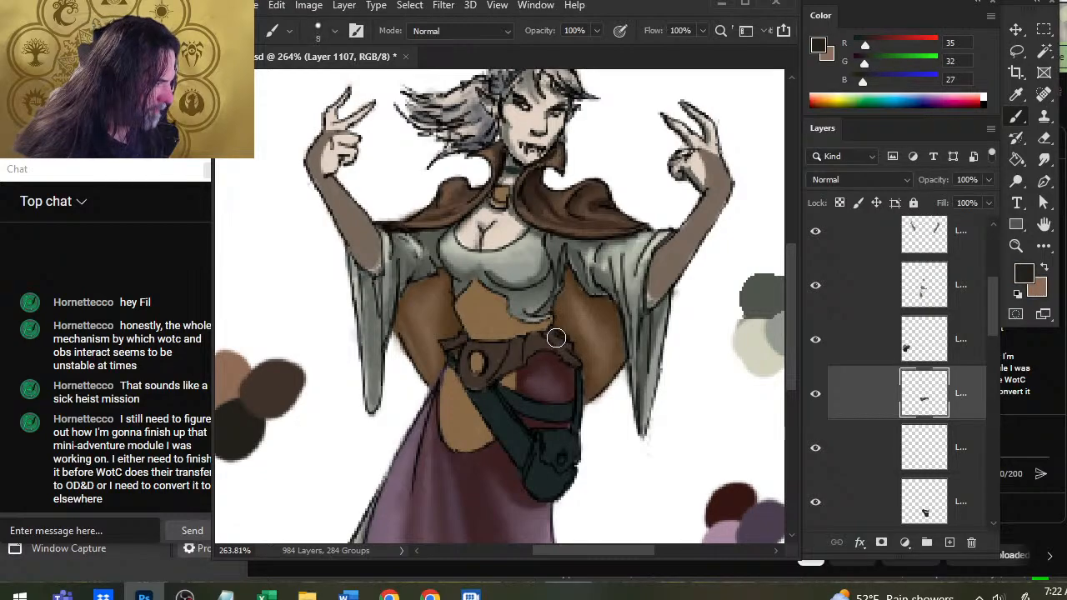
pyautogui.press('[')
pyautogui.press('[')
pyautogui.press('[')
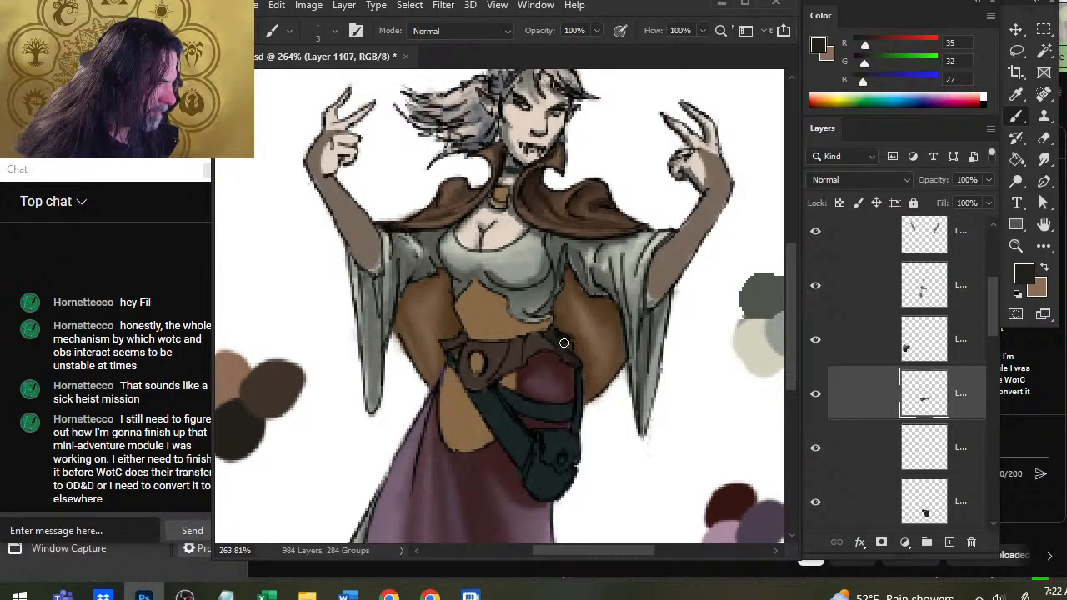
pyautogui.press('e')
pyautogui.press('b')
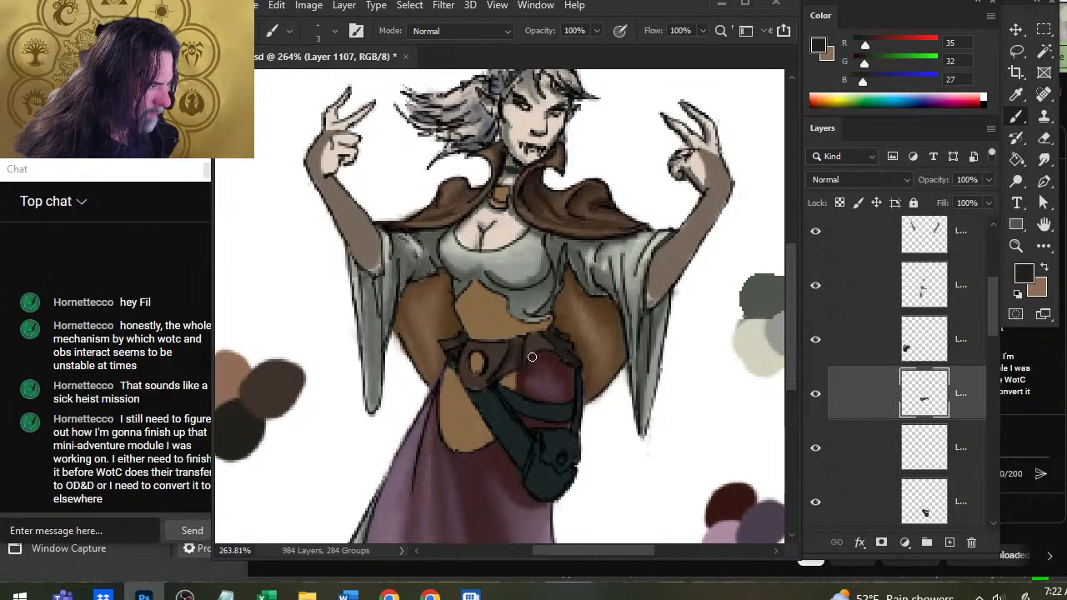
pyautogui.press('x')
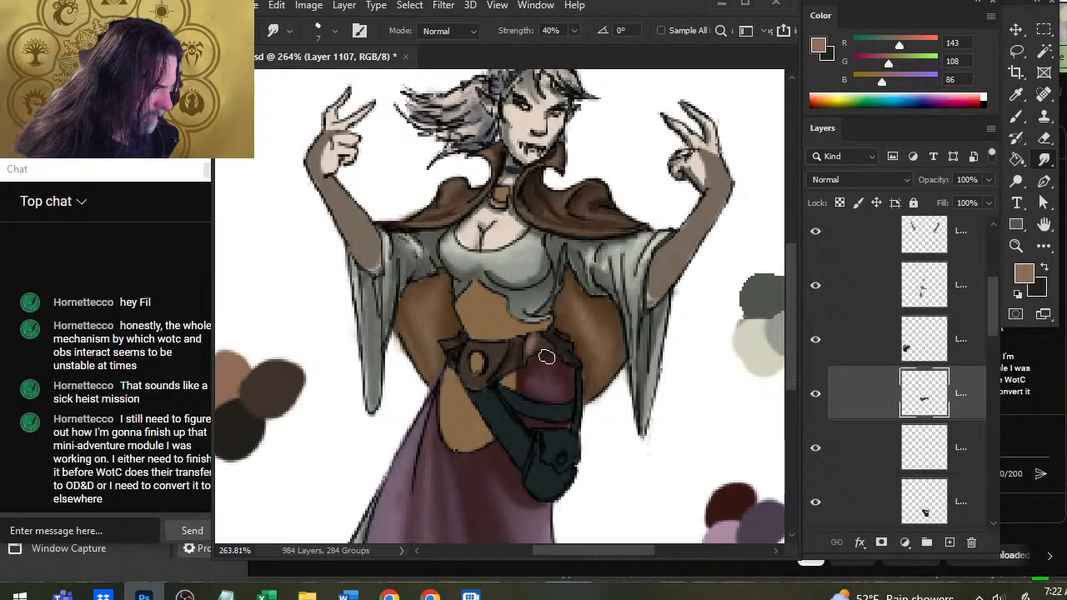
pyautogui.press('x')
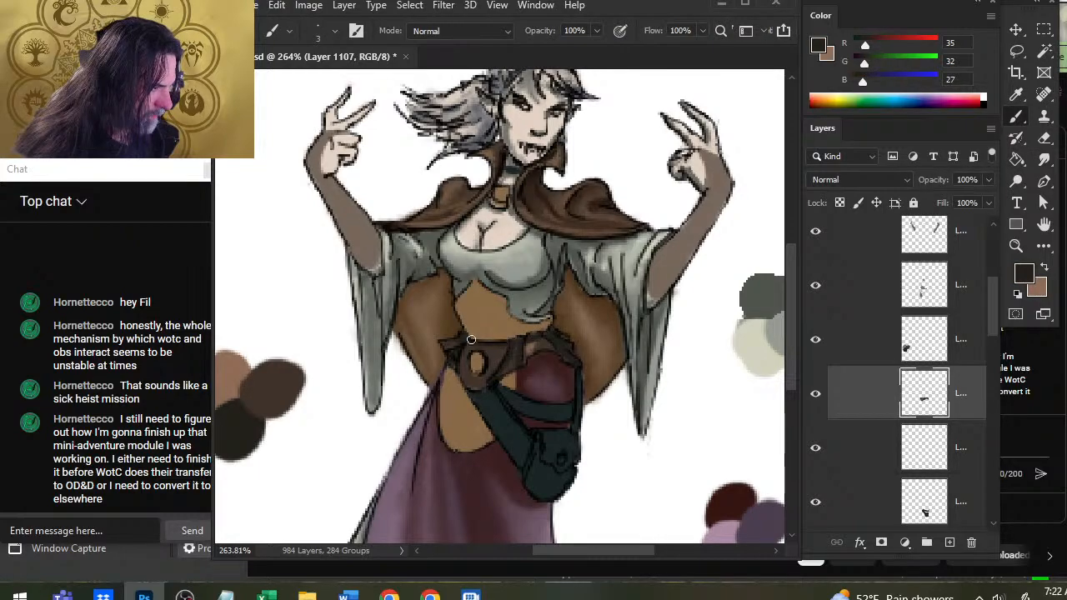
# Paint light-brown highlights and near-black shadows around the belt's buckle plate and blend them with the Smudge tool.
pyautogui.press('x')
pyautogui.press('r')
pyautogui.moveTo(464, 357)
pyautogui.mouseDown()
pyautogui.moveTo(465, 379)
pyautogui.moveTo(493, 364)
pyautogui.moveTo(511, 380)
pyautogui.moveTo(508, 350)
pyautogui.moveTo(506, 370)
pyautogui.mouseUp()
pyautogui.press('x')
pyautogui.press('b')
pyautogui.press('x')
pyautogui.press('r')
pyautogui.press('x')
pyautogui.press('b')
pyautogui.press('r')
pyautogui.press('x')
# Refine the belt folds between the buckle and the far hip with further light-brown highlights and dark accents, smudging them together.
pyautogui.press('x')
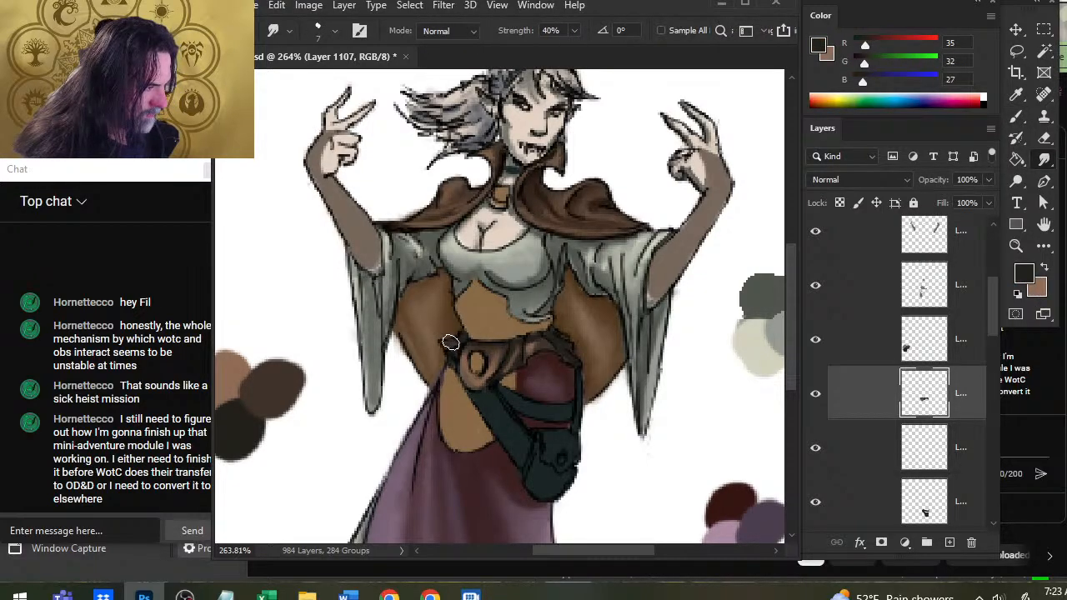
pyautogui.press('x')
pyautogui.press('b')
pyautogui.press('r')
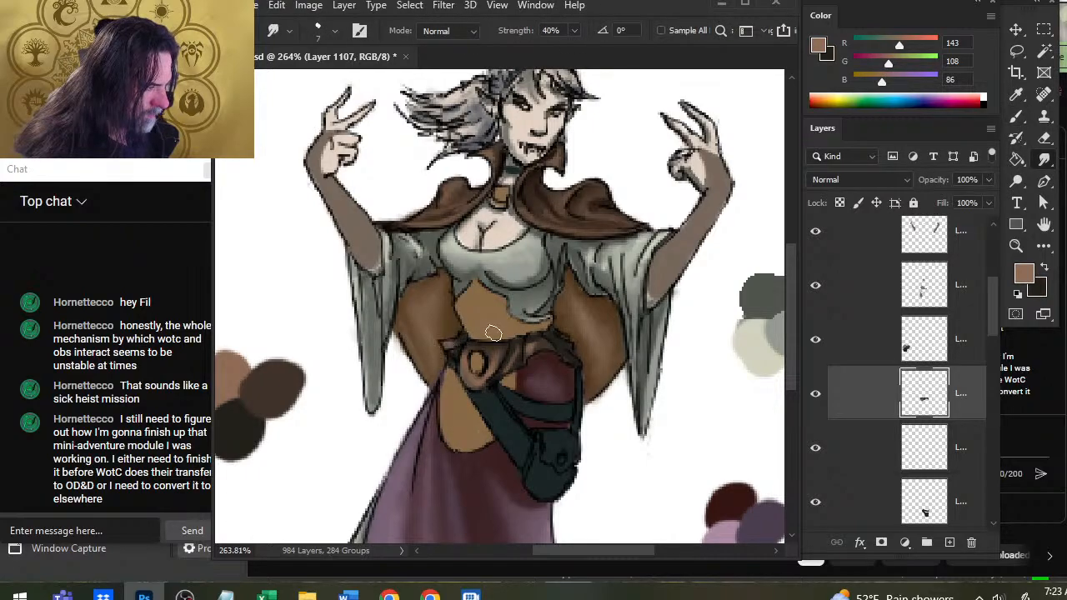
pyautogui.press('b')
pyautogui.press('r')
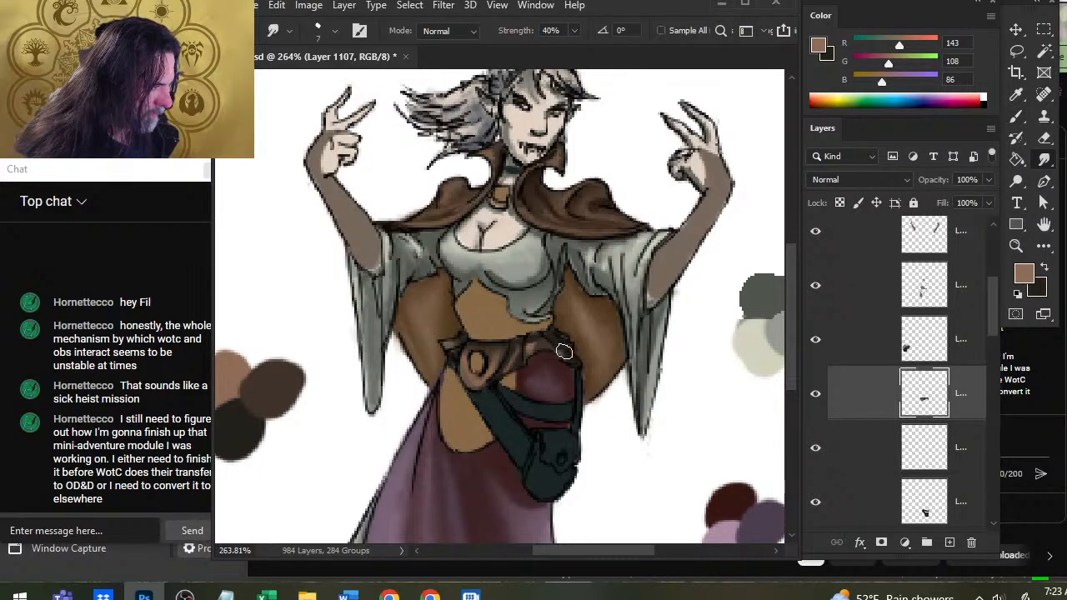
pyautogui.press('b')
pyautogui.press('x')
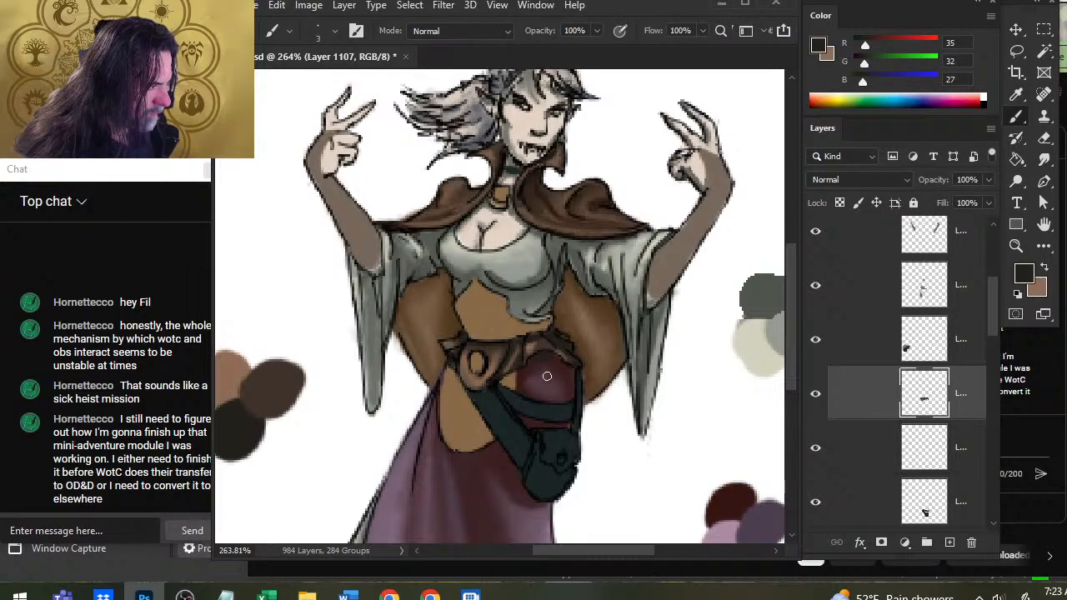
pyautogui.press('r')
pyautogui.press('b')
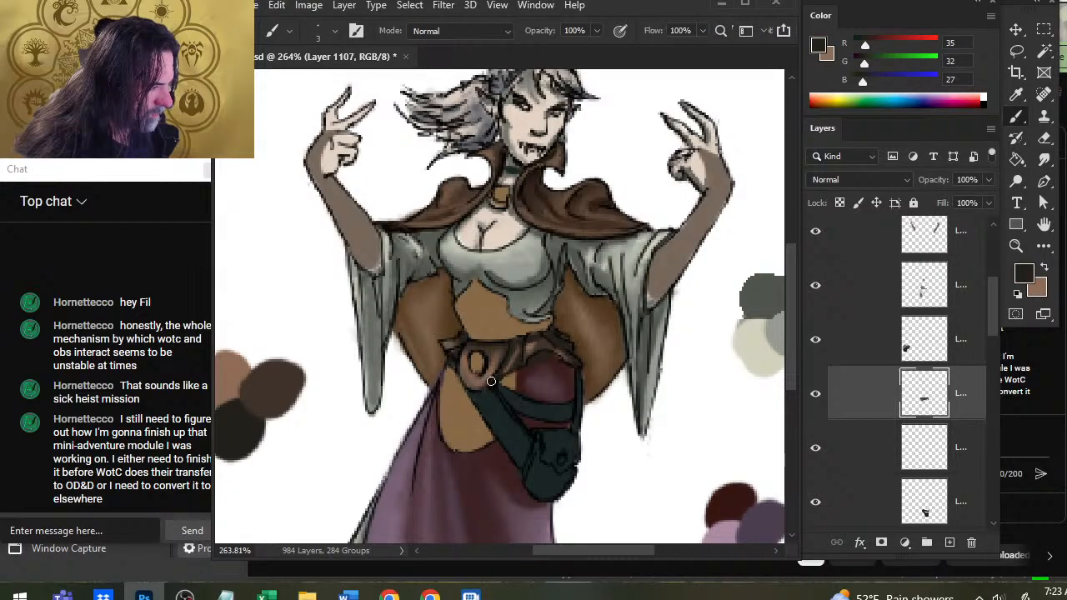
# Darken the buckle plate's lower edge with near-black, smudge the shading, and hide the belt layer to compare.
pyautogui.moveTo(491, 381); pyautogui.dragTo(464, 380)
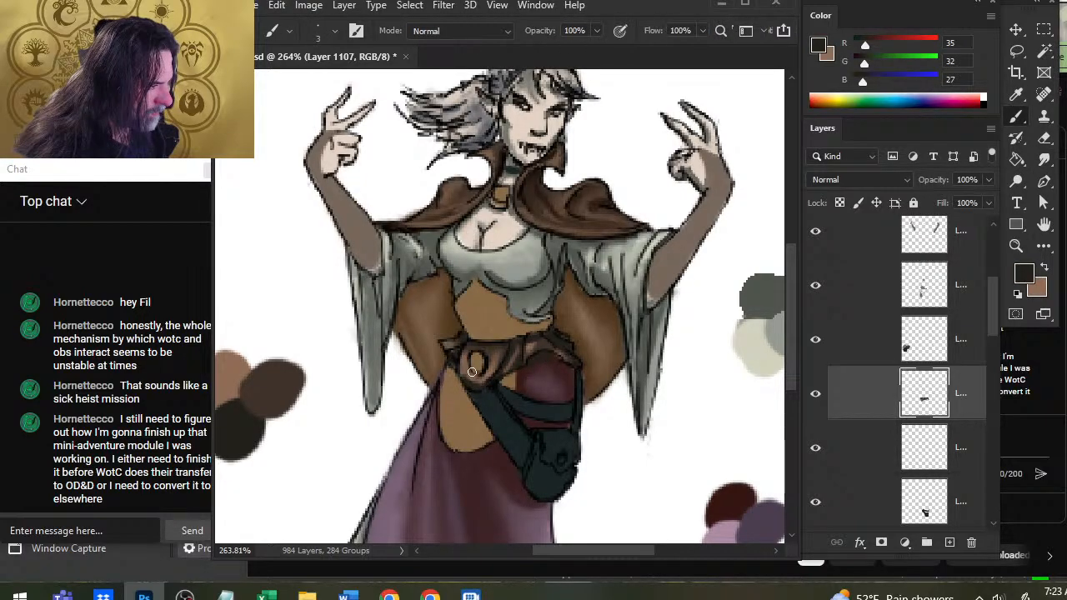
pyautogui.press('r')
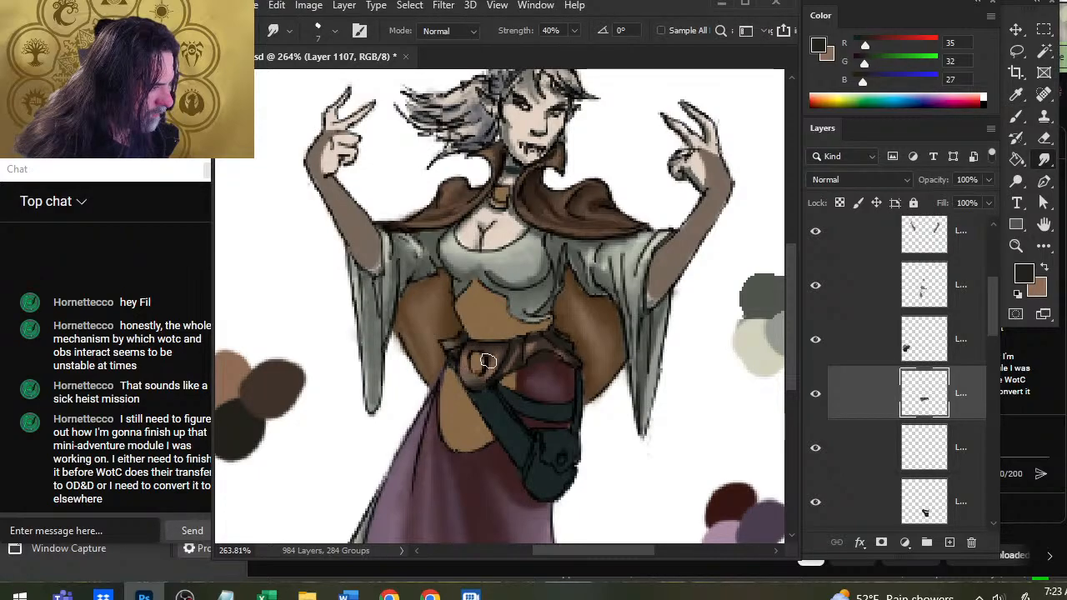
pyautogui.moveTo(487, 360); pyautogui.dragTo(489, 401)
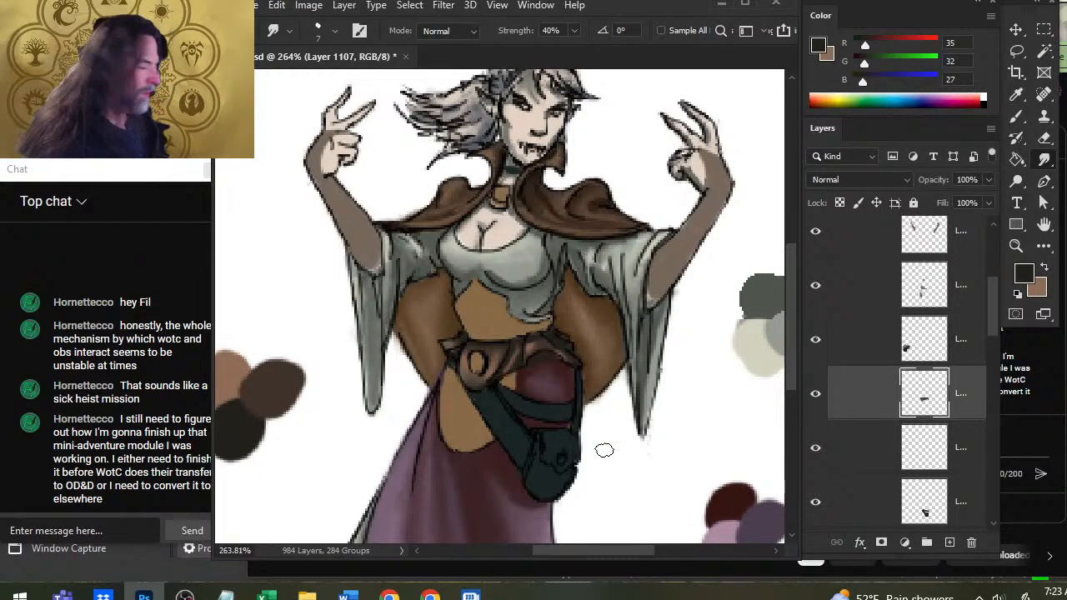
pyautogui.press('b')
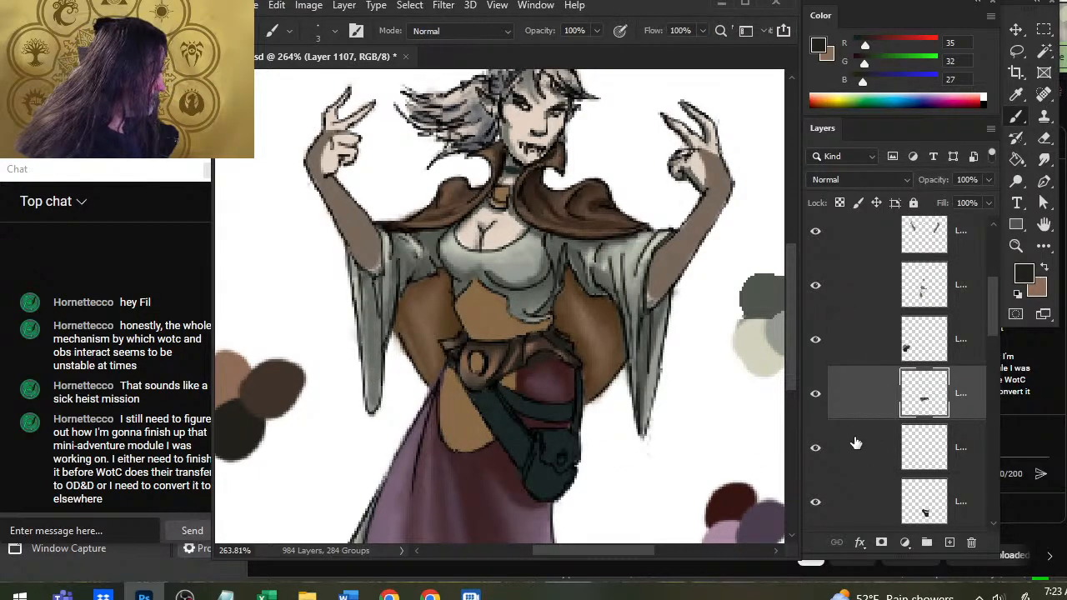
pyautogui.click(820, 403)
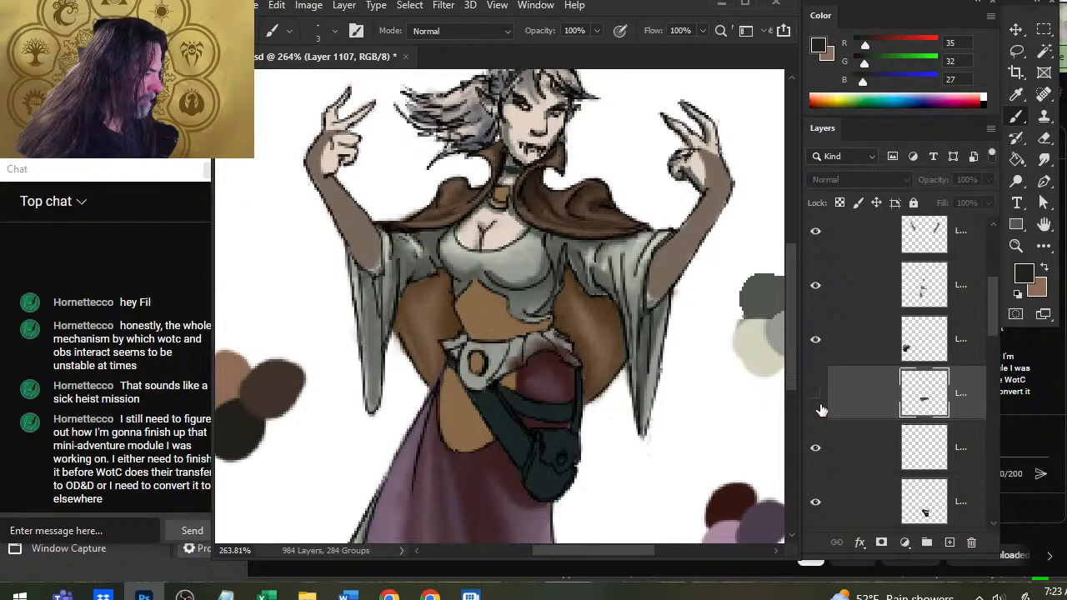
# Toggle the belt and brown swatch layers to compare them, and merge the swatch layer down into the belt layer.
pyautogui.click(820, 403)
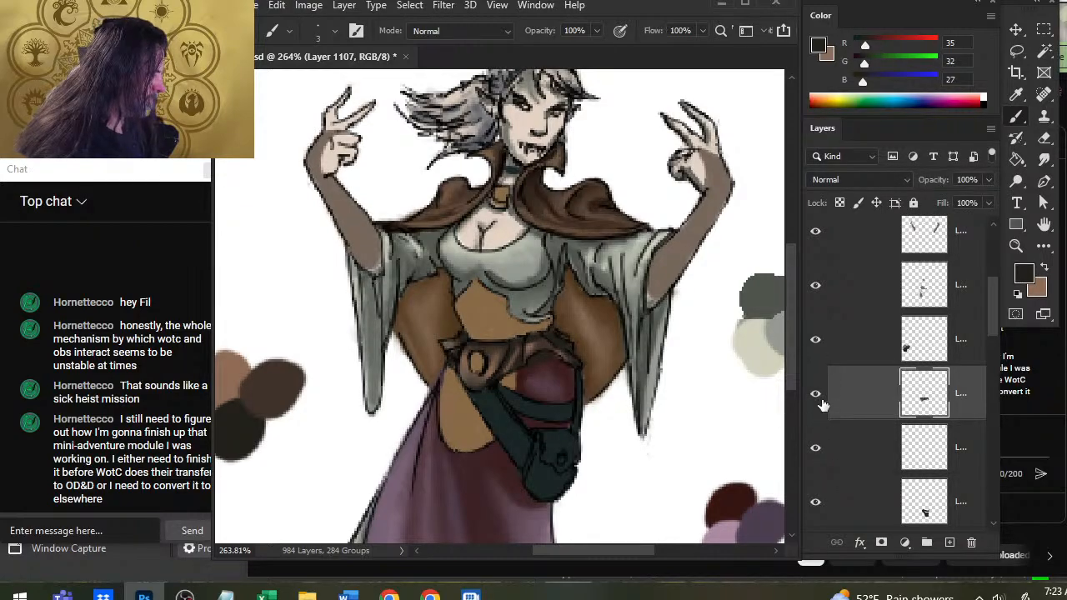
pyautogui.click(808, 355)
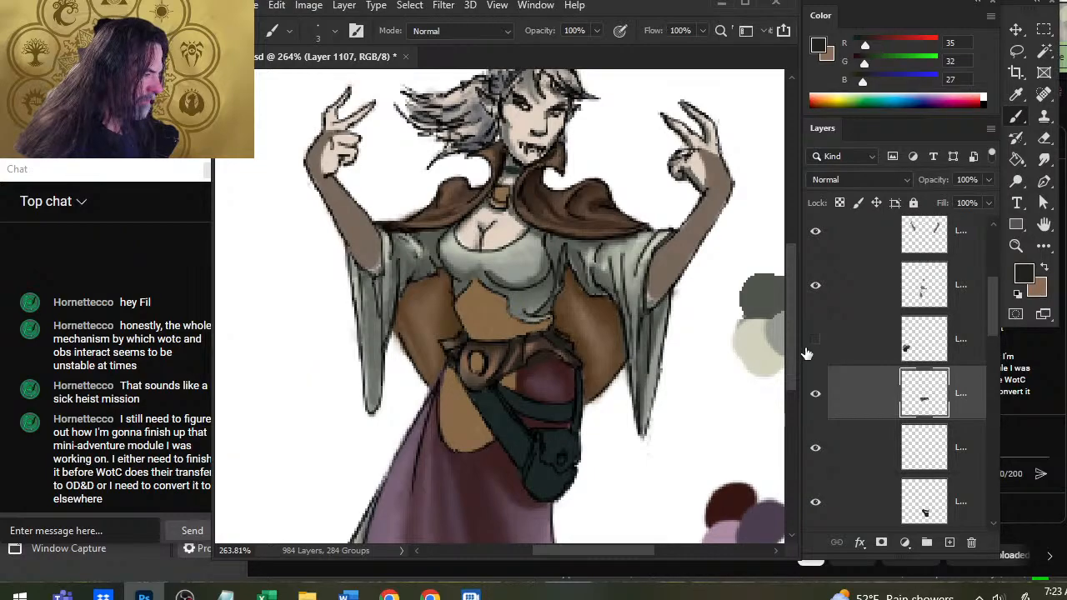
pyautogui.click(808, 357)
pyautogui.click(815, 395)
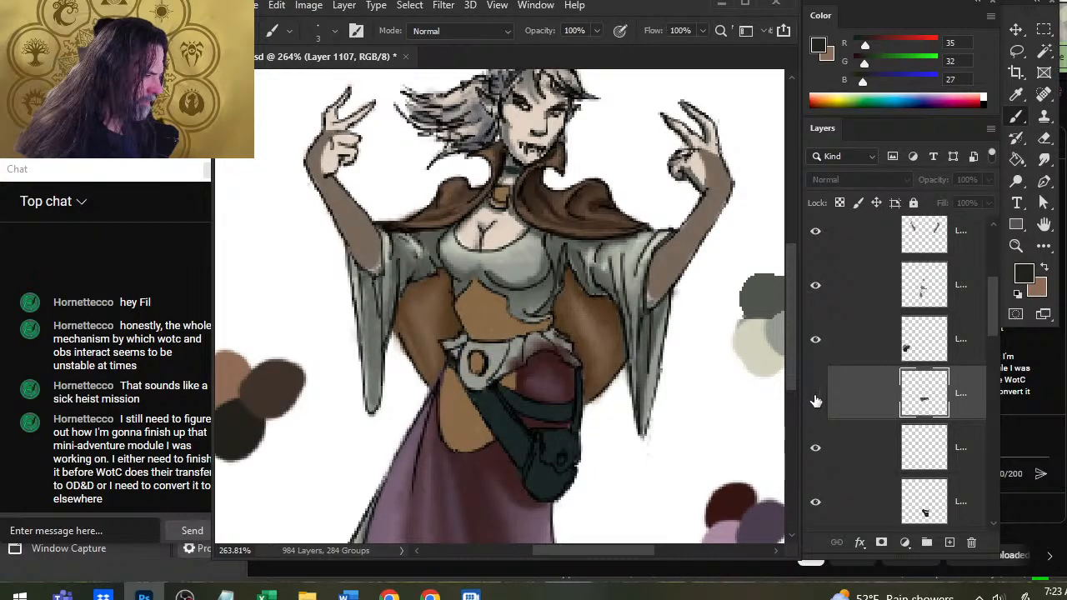
pyautogui.click(814, 399)
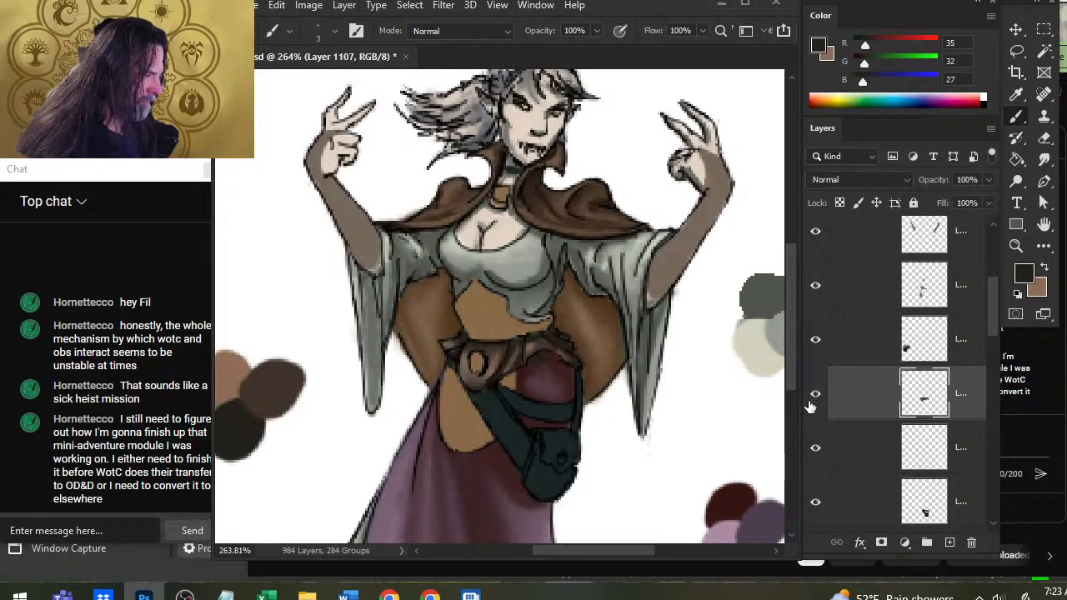
pyautogui.rightClick(868, 339)
pyautogui.click(919, 467)
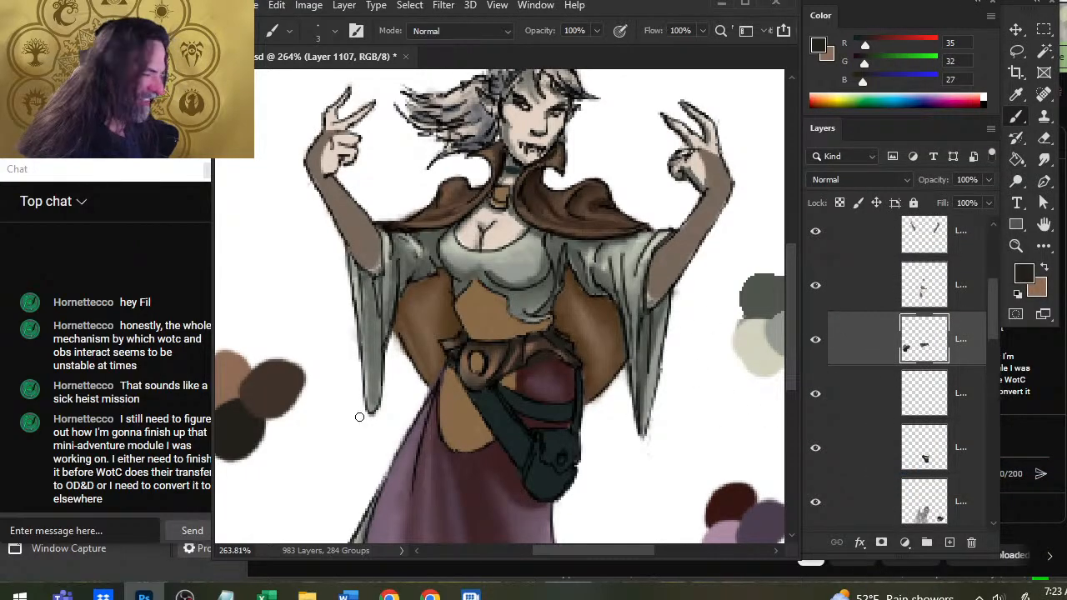
# Handwrite the label "SKiRT" in near-black above the brown swatches with a size 1 brush.
pyautogui.hotkey('alt', 'Tab')
pyautogui.hotkey('alt', 'Tab')
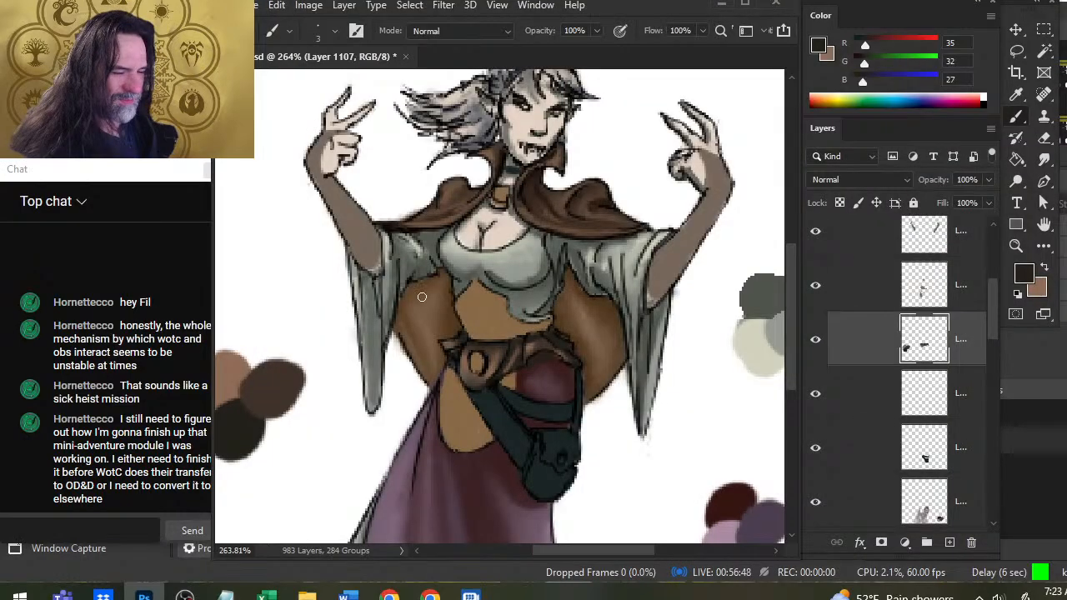
pyautogui.moveTo(307, 300); pyautogui.dragTo(539, 317)
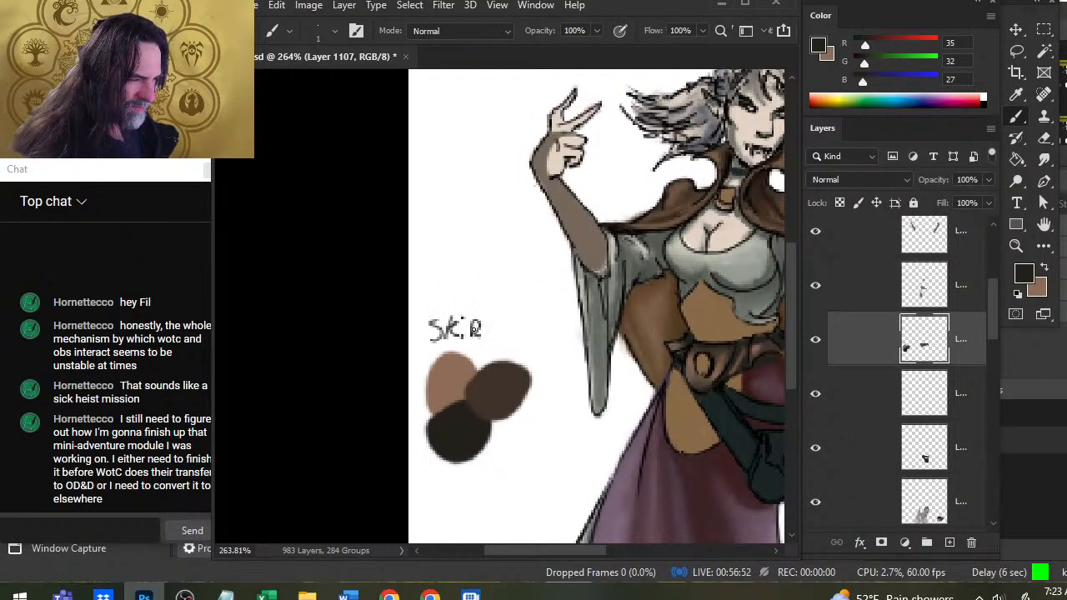
pyautogui.moveTo(492, 317); pyautogui.dragTo(493, 338)
pyautogui.moveTo(491, 323); pyautogui.dragTo(530, 313)
pyautogui.moveTo(773, 388)
pyautogui.mouseDown()
pyautogui.moveTo(585, 352)
pyautogui.moveTo(531, 318)
pyautogui.mouseUp()
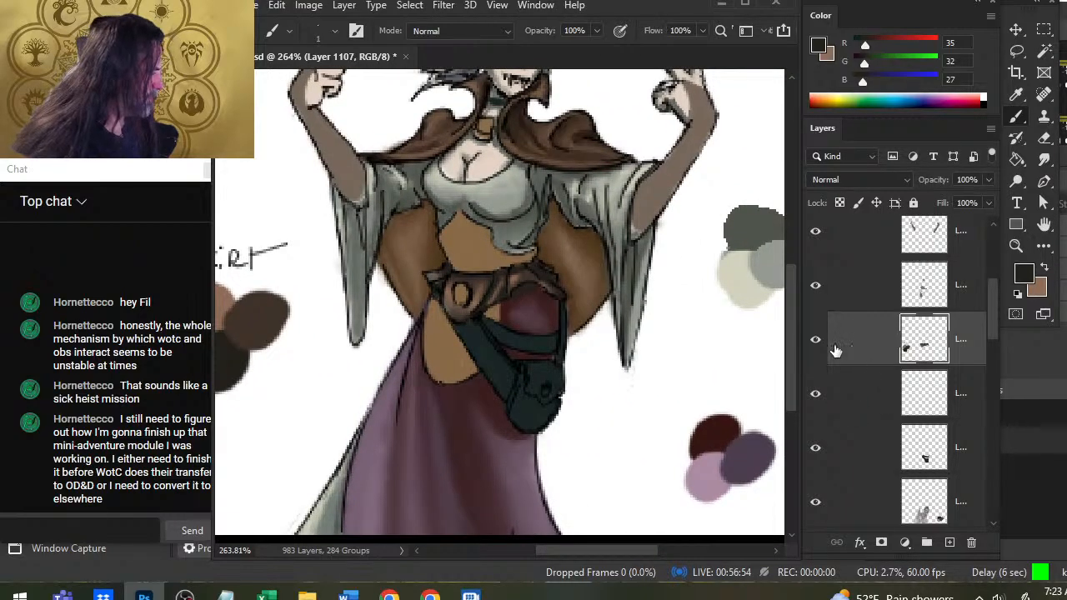
# Toggle the visibility of the pouch, skirt, tan and belt layers to identify which part of the figure each one colors.
pyautogui.click(818, 447)
pyautogui.click(817, 447)
pyautogui.click(862, 454)
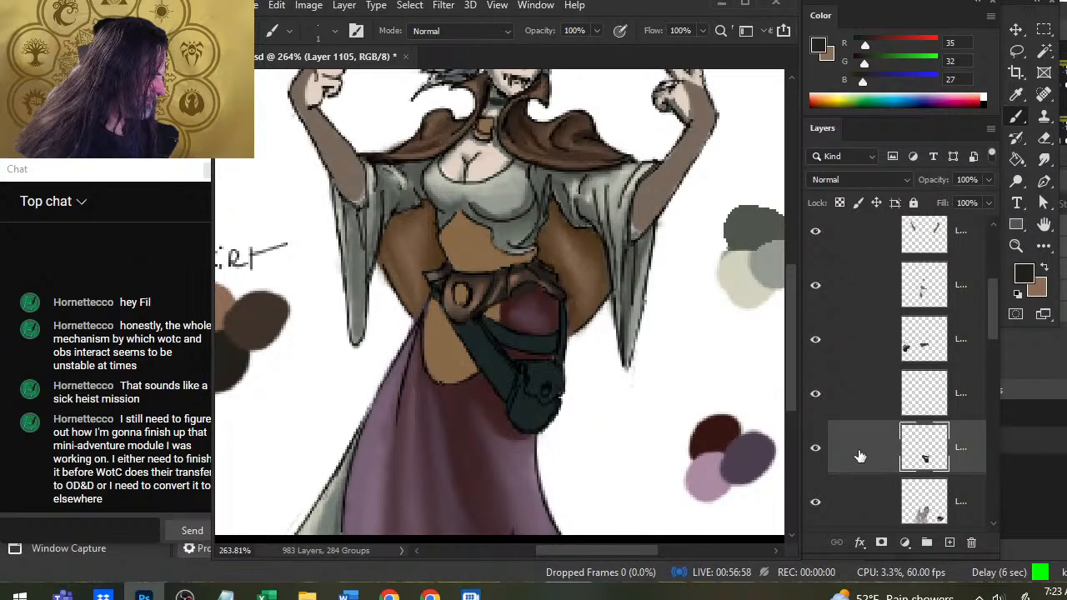
pyautogui.click(814, 506)
pyautogui.click(815, 504)
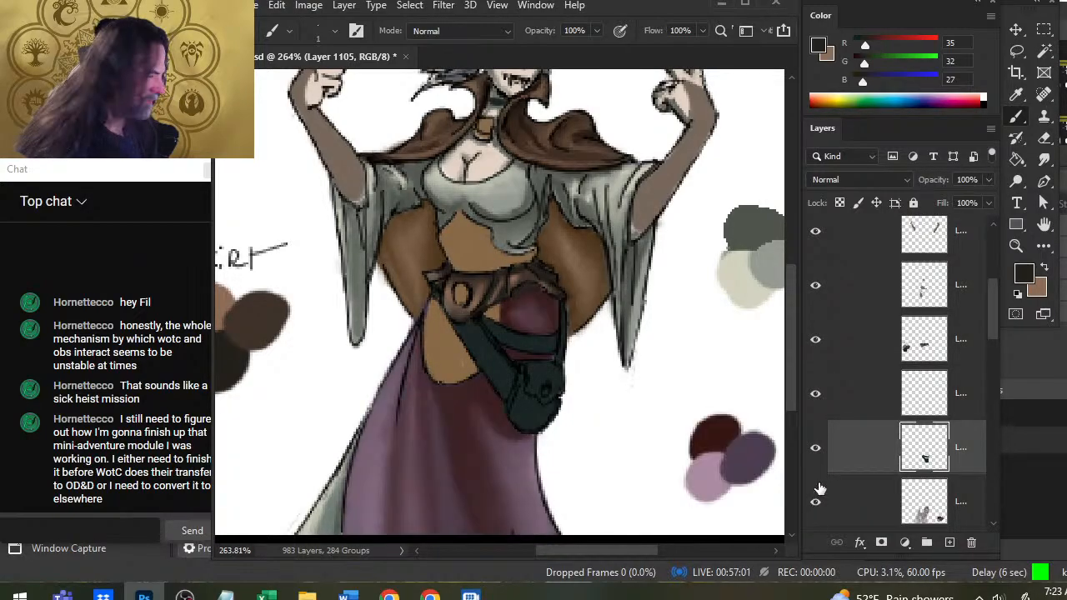
pyautogui.click(816, 293)
pyautogui.click(817, 294)
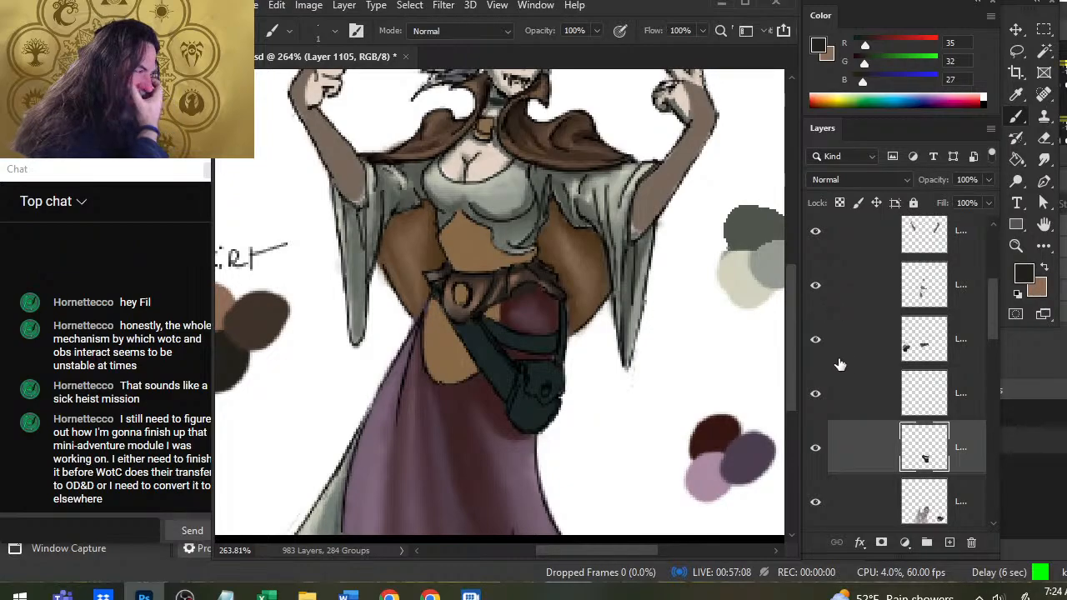
pyautogui.click(816, 353)
pyautogui.click(815, 351)
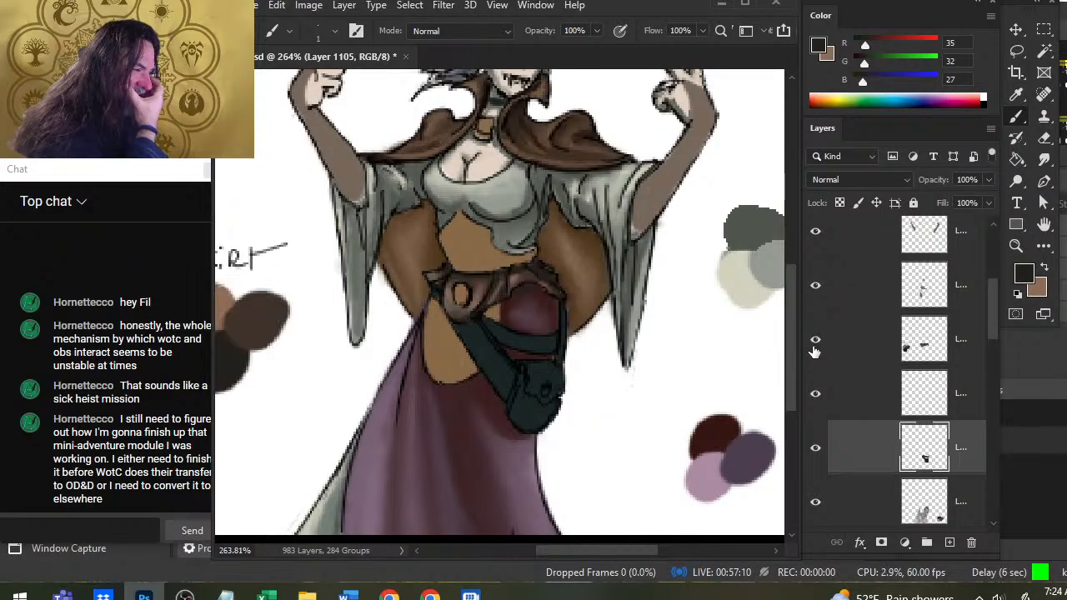
pyautogui.click(817, 342)
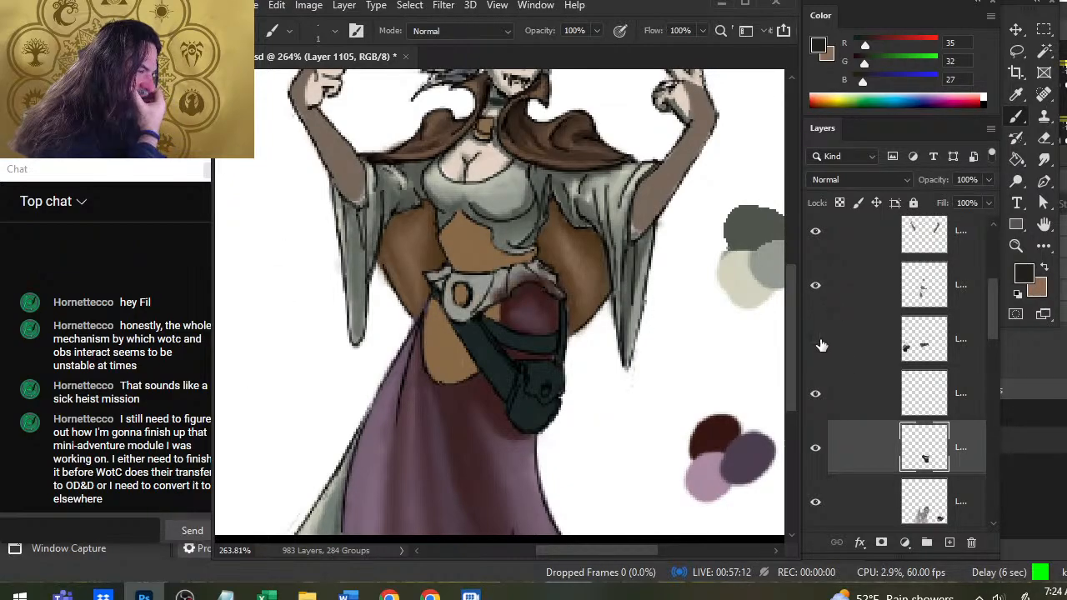
pyautogui.click(819, 342)
pyautogui.click(815, 289)
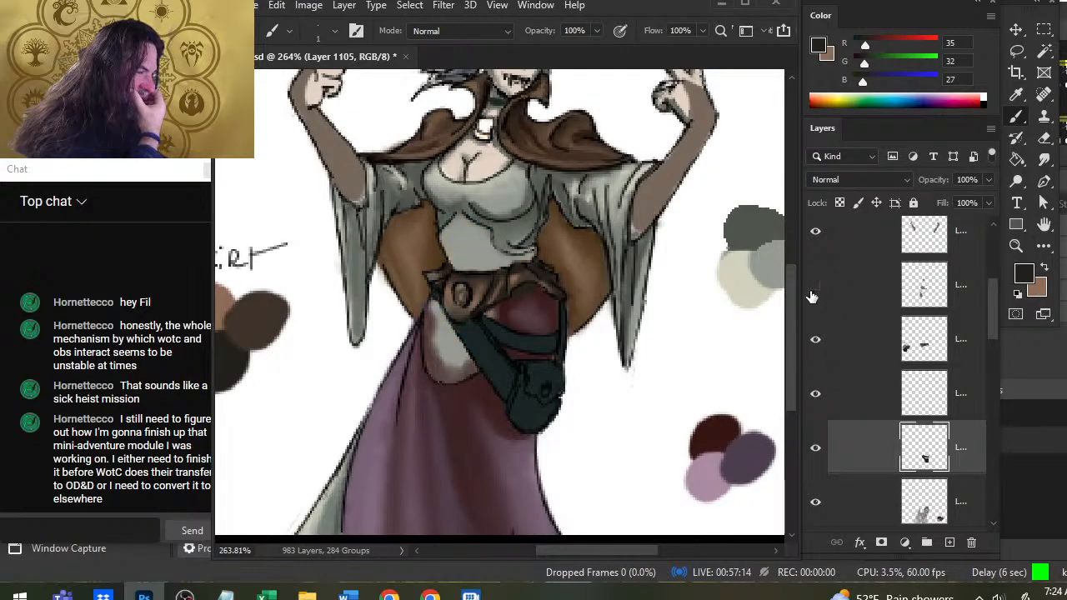
pyautogui.click(815, 289)
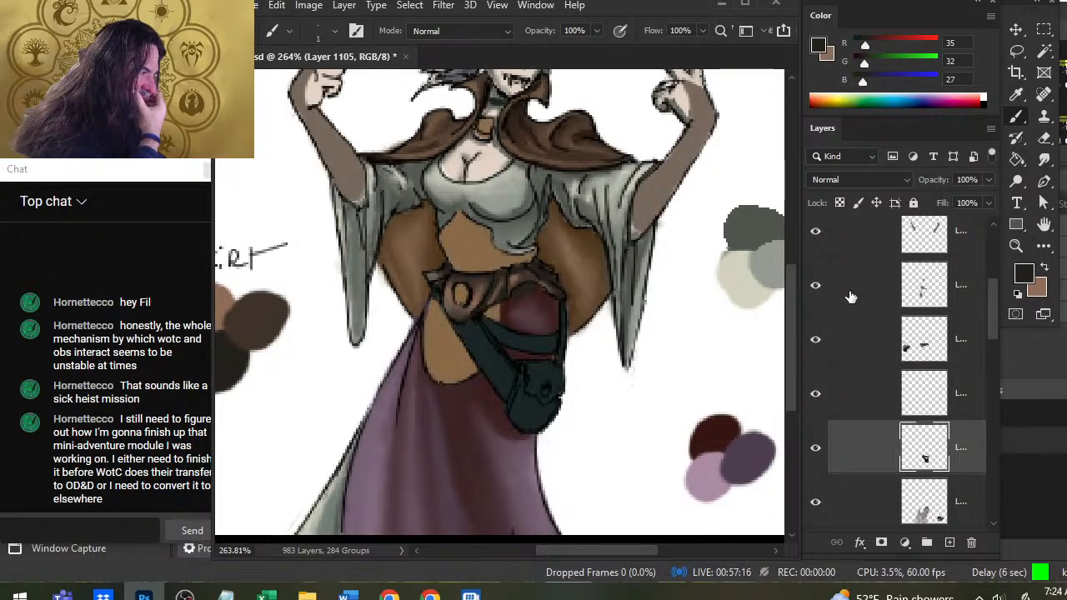
# Move the tan midriff and buckle layer directly below the merged belt layer, and toggle its visibility to check the overlap.
pyautogui.click(849, 288)
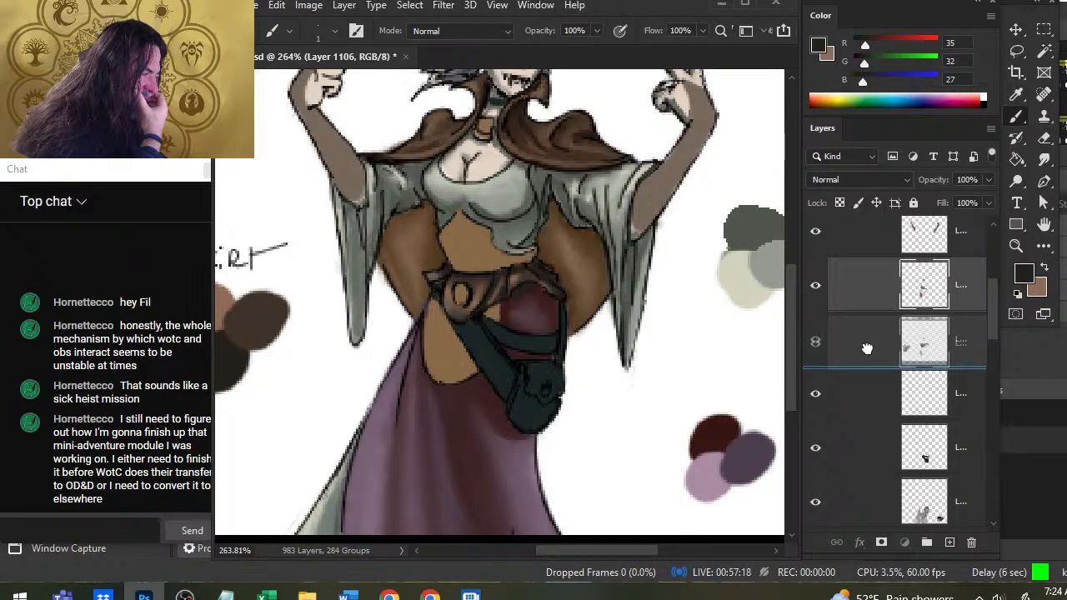
pyautogui.moveTo(867, 348); pyautogui.dragTo(867, 350)
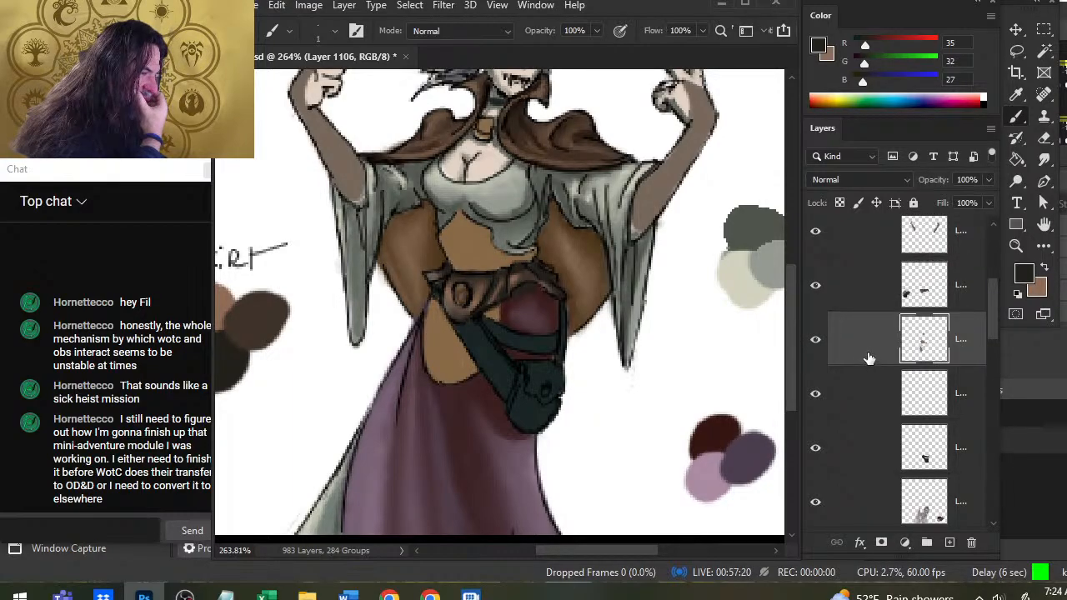
pyautogui.click(815, 342)
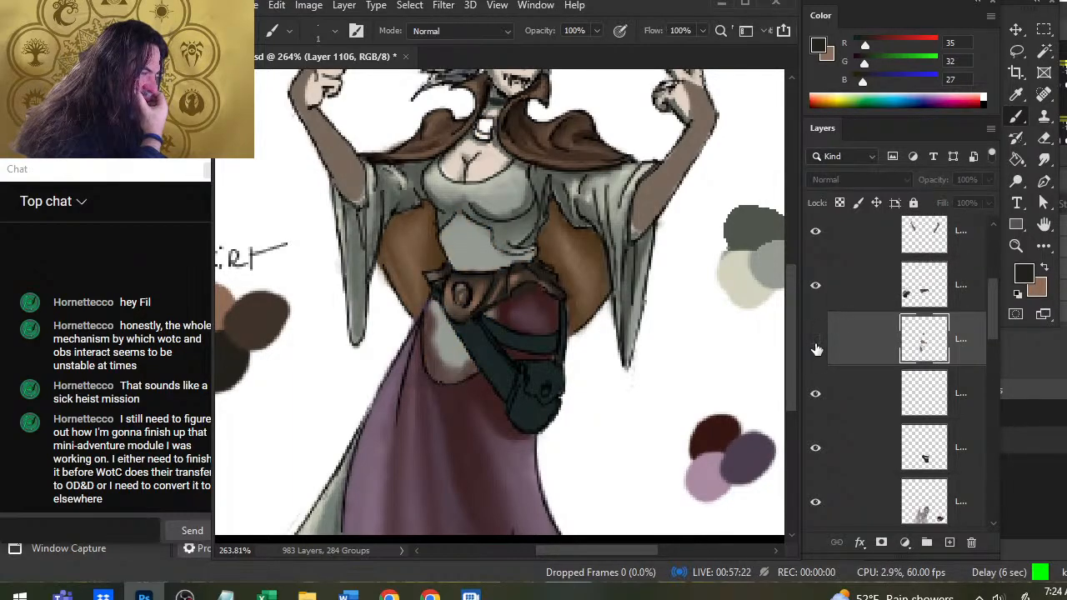
pyautogui.click(816, 342)
pyautogui.click(816, 342)
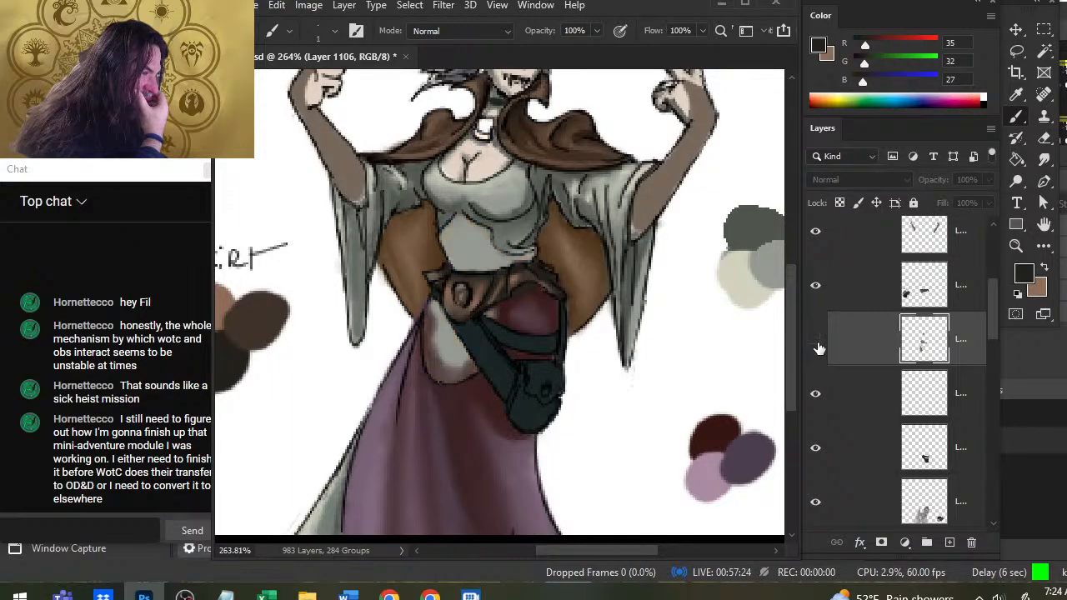
pyautogui.click(816, 341)
# Toggle the belt, forearm, tan and pouch layers individually to examine how they stack on the figure.
pyautogui.click(816, 300)
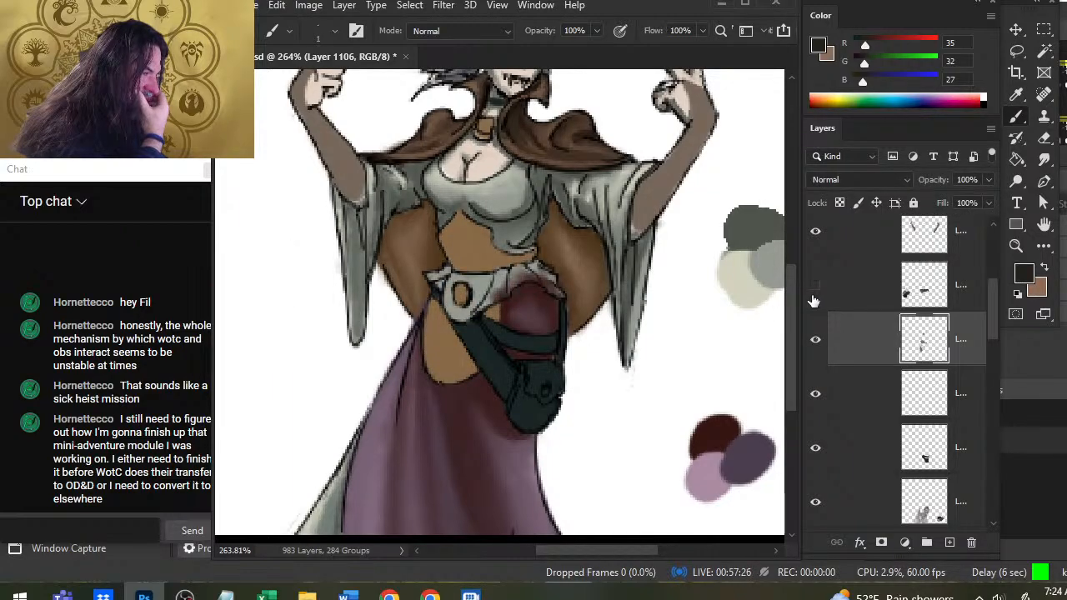
pyautogui.click(814, 300)
pyautogui.click(816, 243)
pyautogui.click(816, 244)
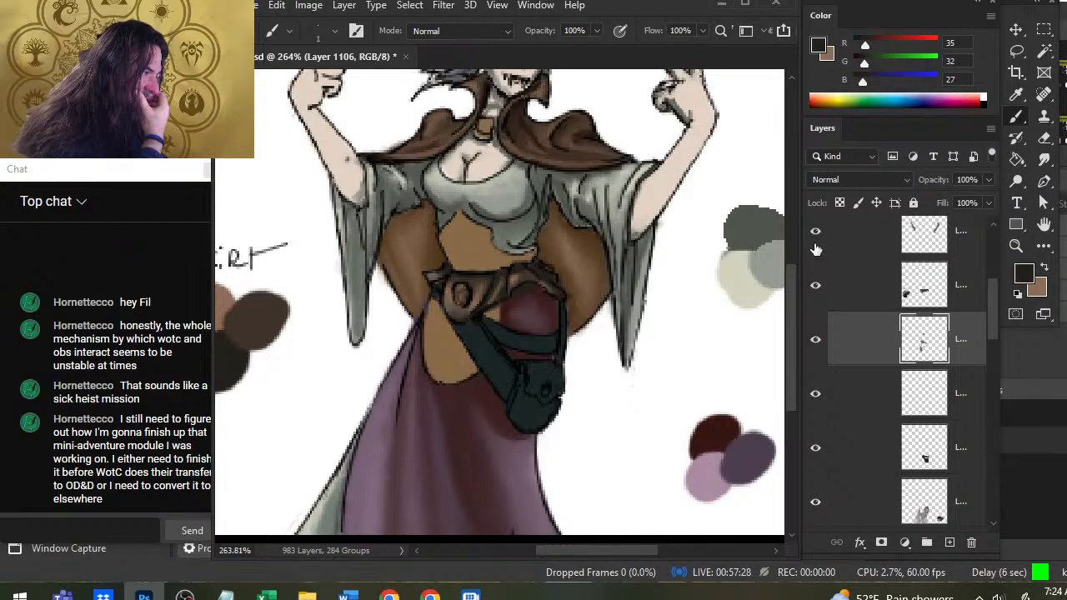
pyautogui.click(816, 340)
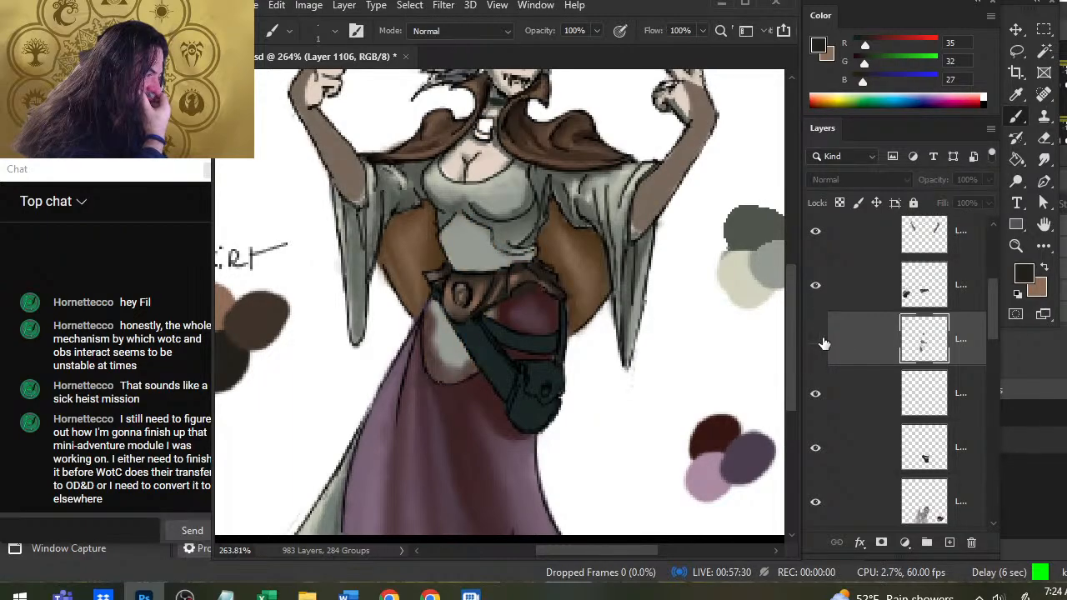
pyautogui.click(815, 340)
pyautogui.click(815, 450)
pyautogui.click(815, 450)
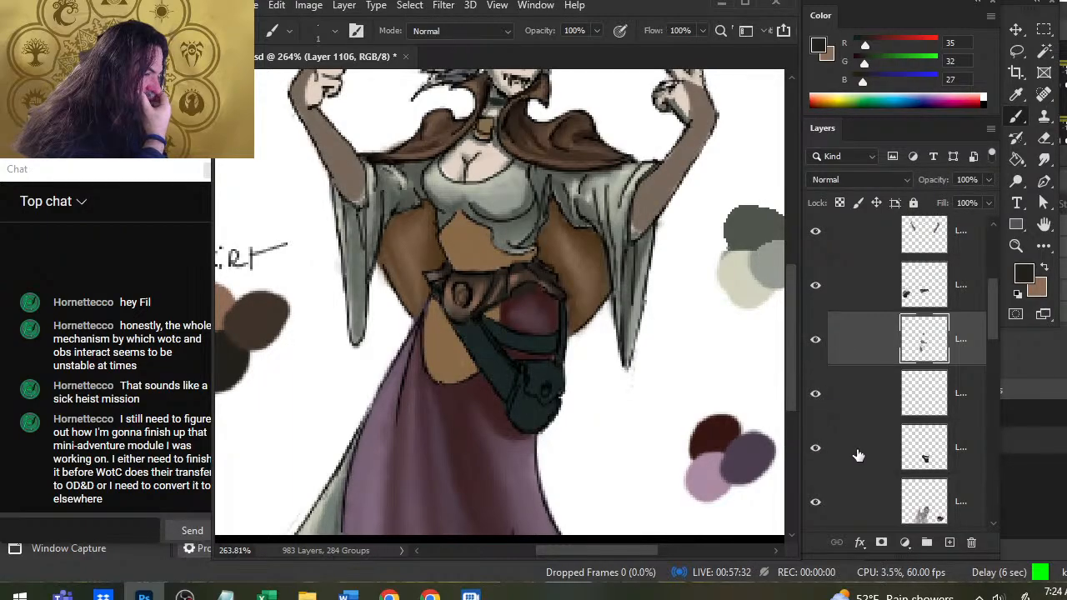
# Select the empty layer directly above the pouch layer and sample the pouch strap's dark teal for both brush colors.
pyautogui.click(861, 455)
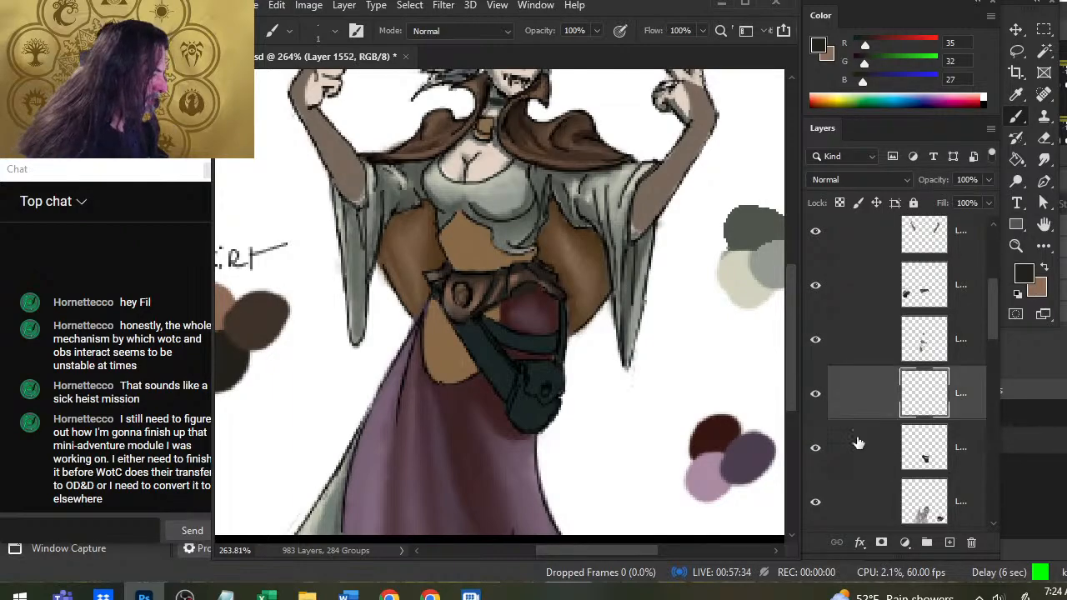
pyautogui.click(877, 394)
pyautogui.press('z')
pyautogui.moveTo(540, 354); pyautogui.dragTo(481, 350)
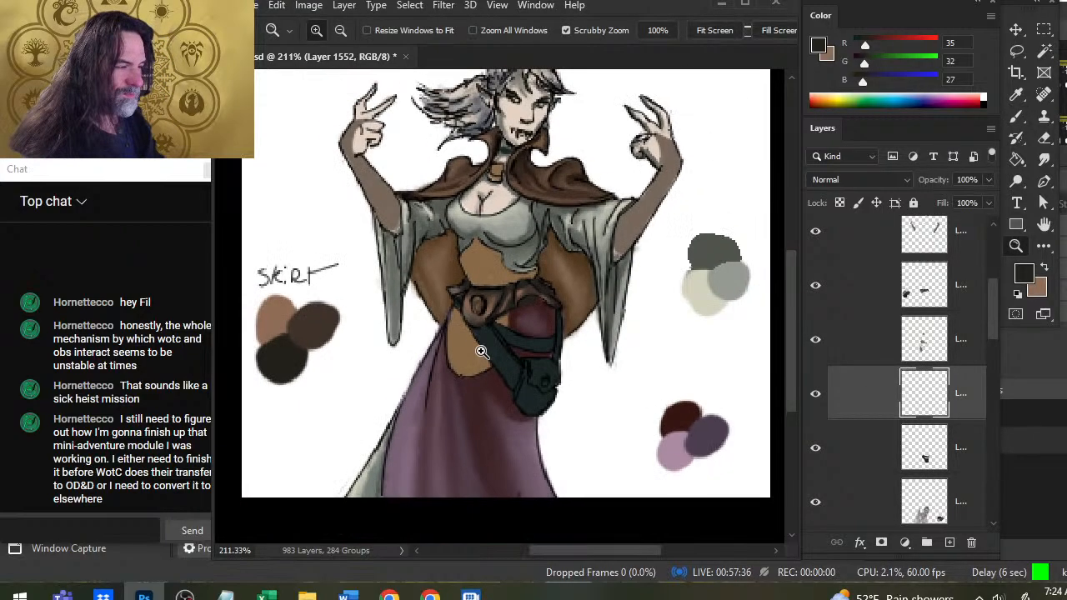
pyautogui.press('b')
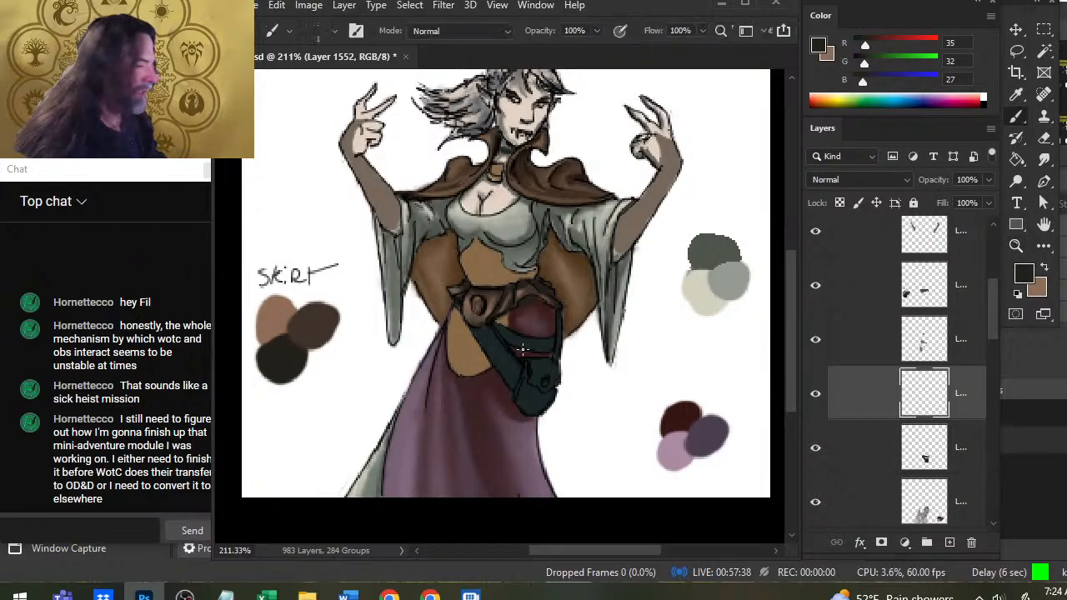
pyautogui.keyDown('alt'); pyautogui.click(500, 350); pyautogui.keyUp('alt')
pyautogui.keyDown('alt'); pyautogui.click(498, 357); pyautogui.keyUp('alt')
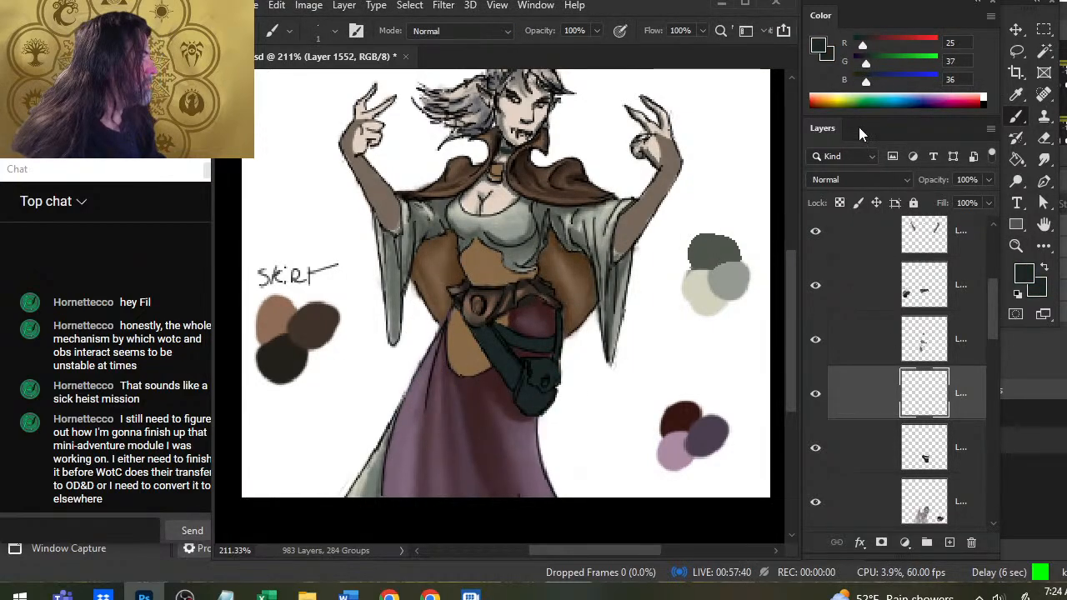
# Mix a light grayish brown (RGB 163, 142, 129) as the background color and a near-black teal (RGB 5, 16, 18) as the foreground.
pyautogui.moveTo(865, 63); pyautogui.dragTo(895, 82)
pyautogui.click(907, 45)
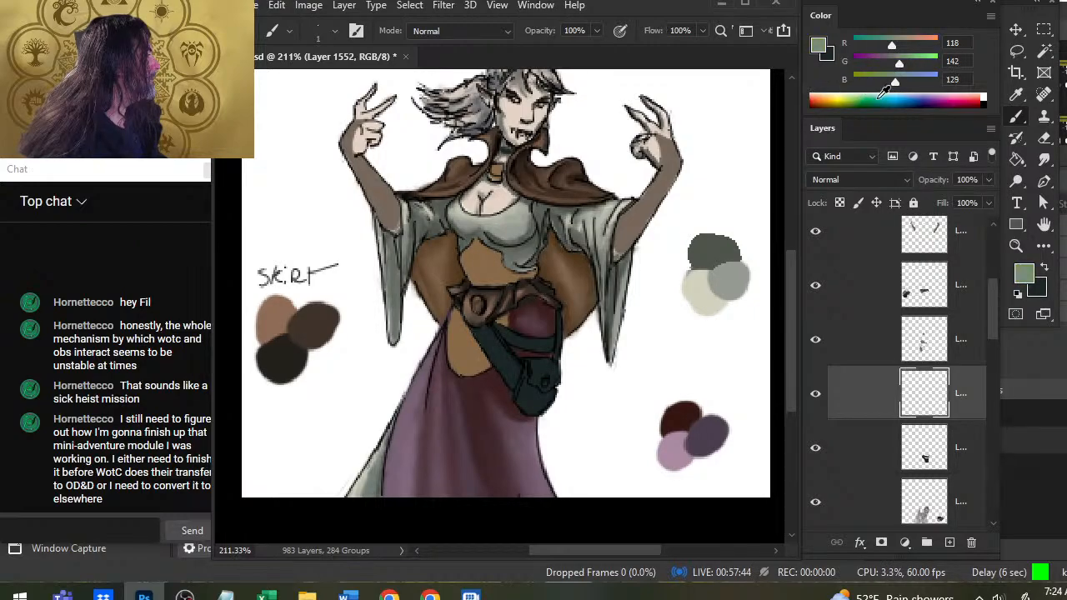
pyautogui.moveTo(892, 45); pyautogui.dragTo(905, 45)
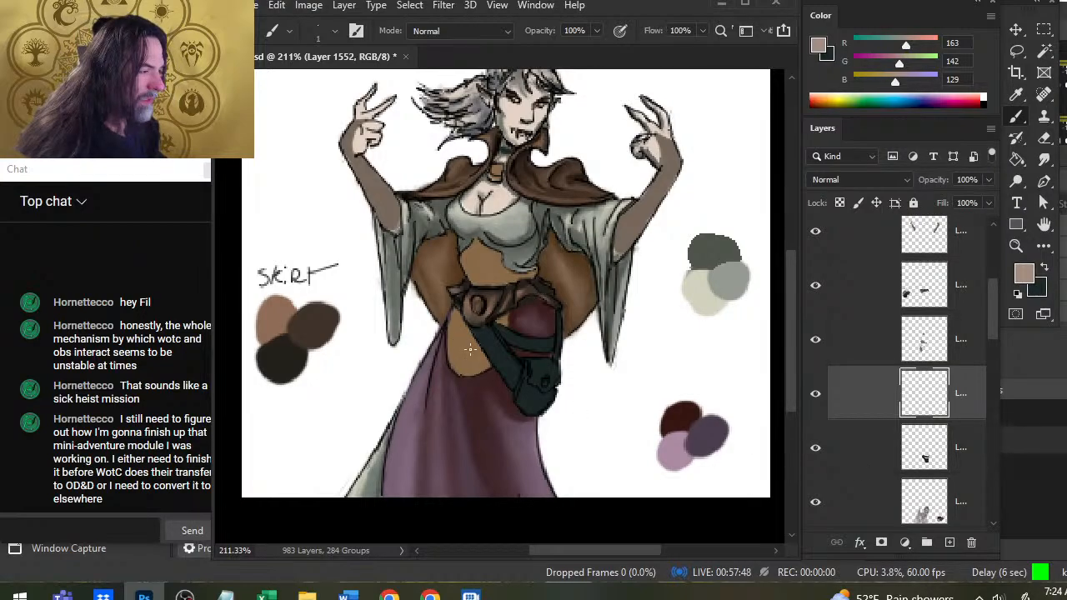
pyautogui.press('x')
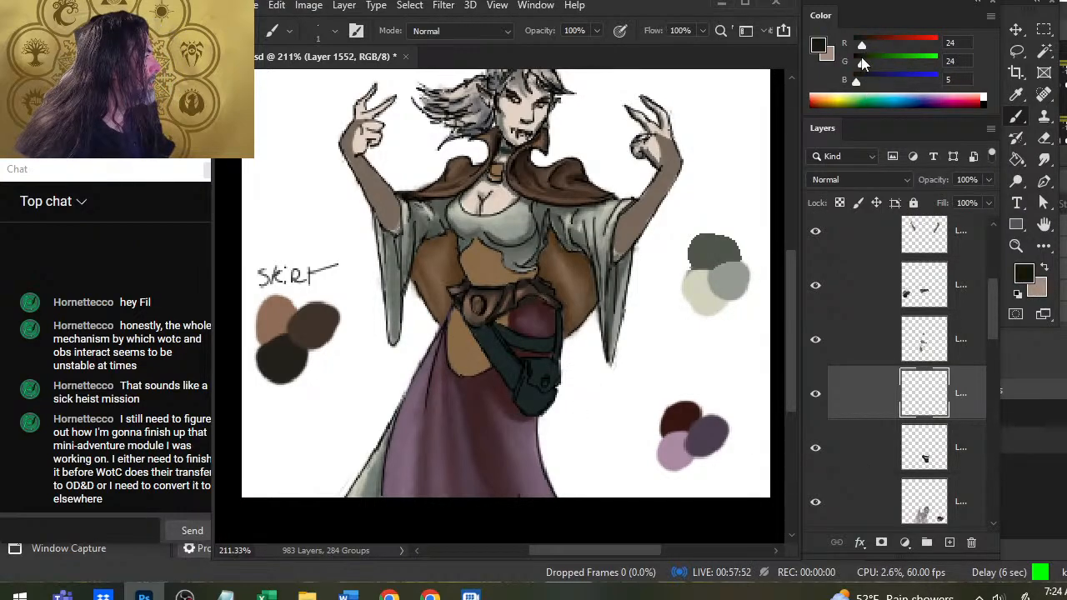
pyautogui.moveTo(862, 63)
pyautogui.mouseDown()
pyautogui.moveTo(856, 47)
pyautogui.moveTo(860, 80)
pyautogui.mouseUp()
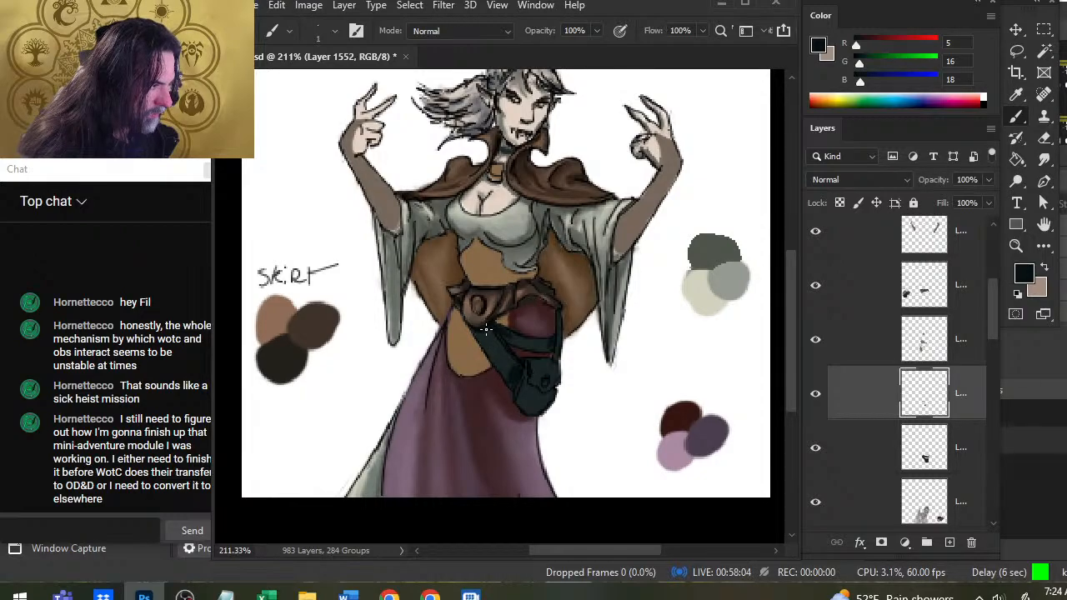
# Paint near-black teal shadows along the edges of the pouch and straps, and smudge them into the teal base.
pyautogui.press('r')
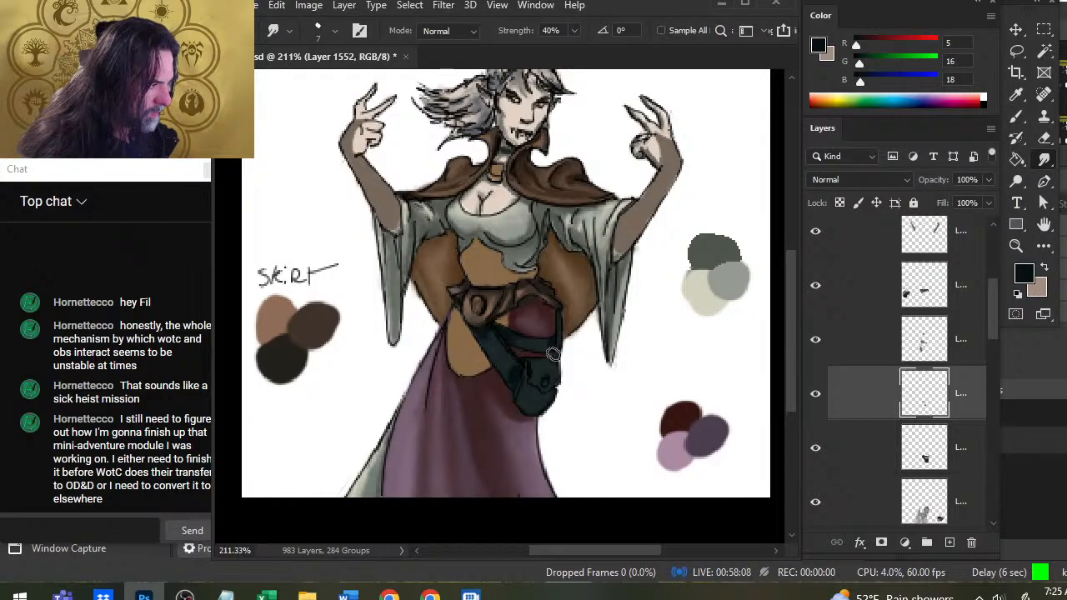
pyautogui.press('b')
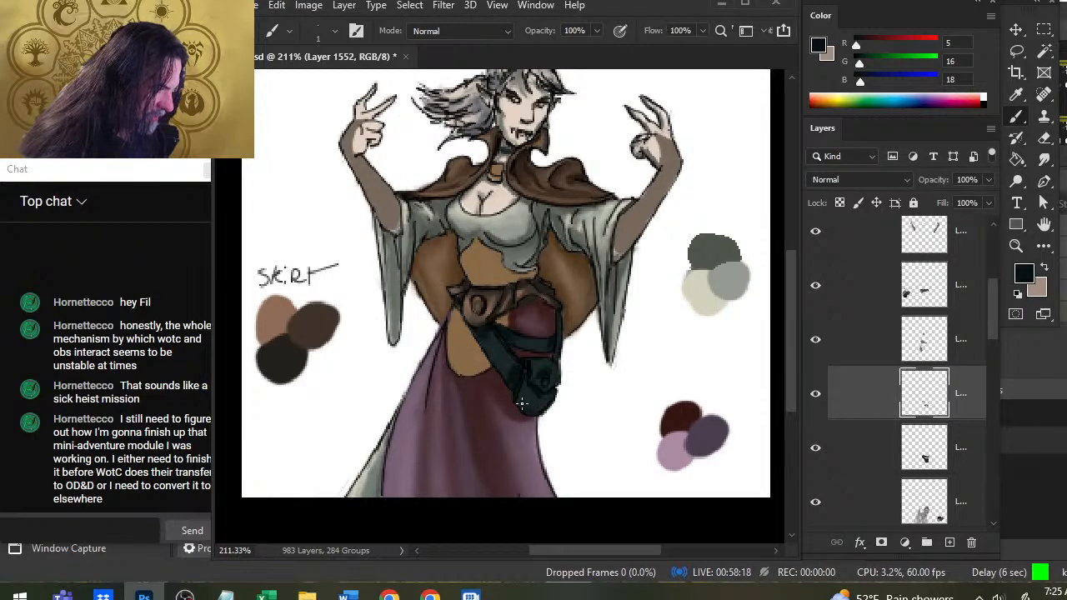
pyautogui.press('r')
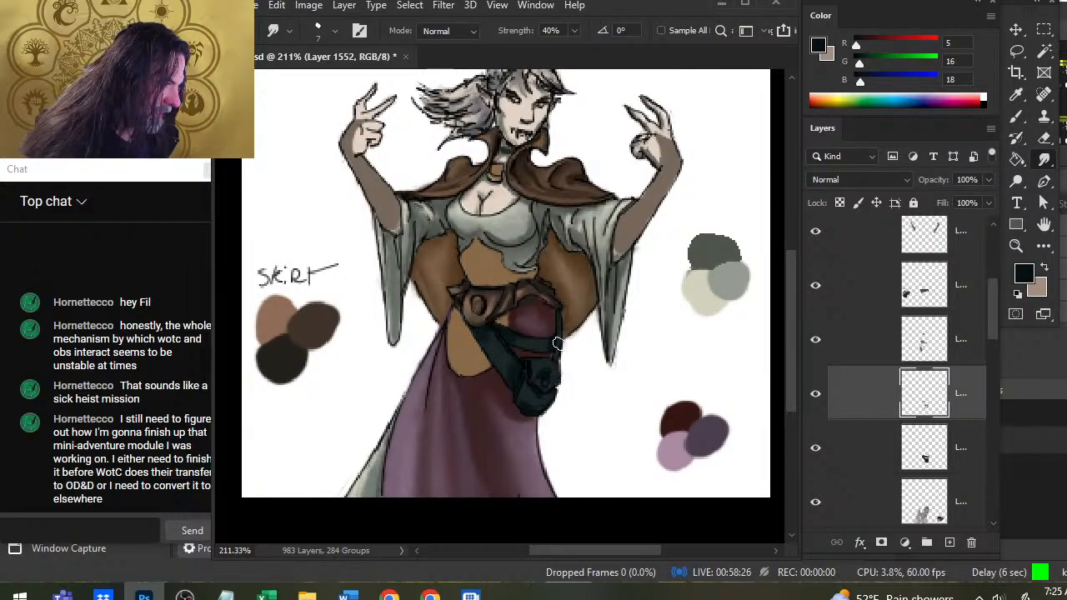
pyautogui.press('b')
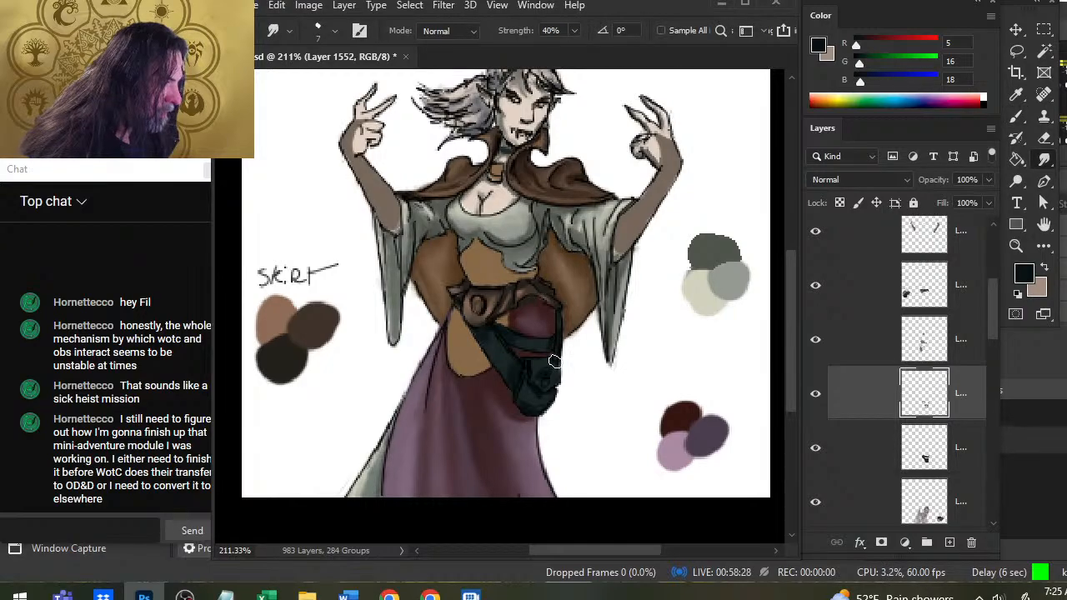
pyautogui.keyDown('alt'); pyautogui.click(556, 356); pyautogui.keyUp('alt')
pyautogui.press('r')
# Paint a light grayish brown highlight on the horizontal pouch strap and smudge it into the teal.
pyautogui.press('b')
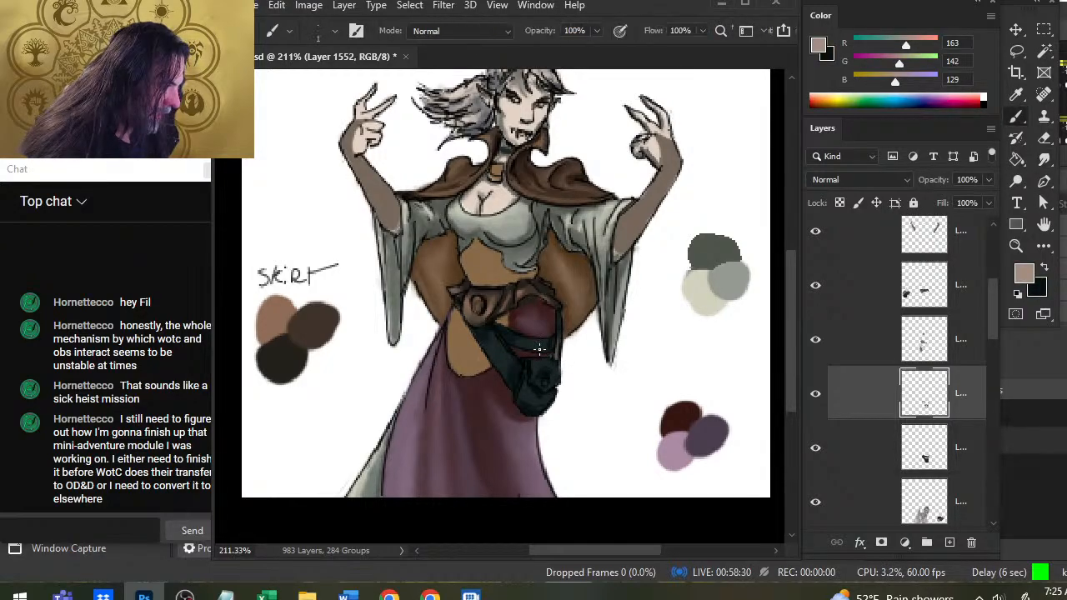
pyautogui.press('r')
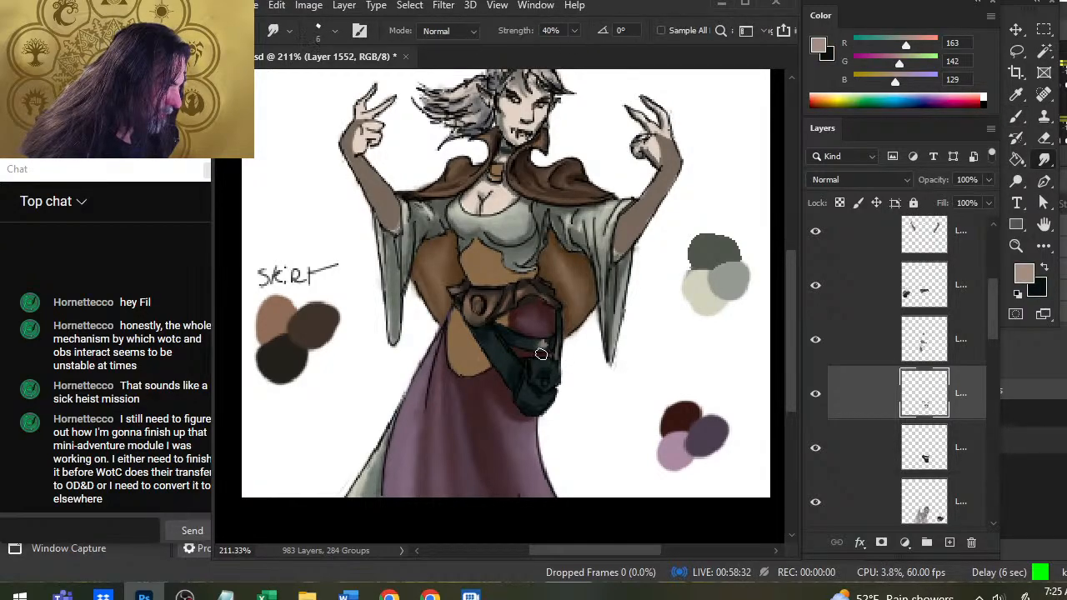
pyautogui.moveTo(545, 350); pyautogui.dragTo(546, 355)
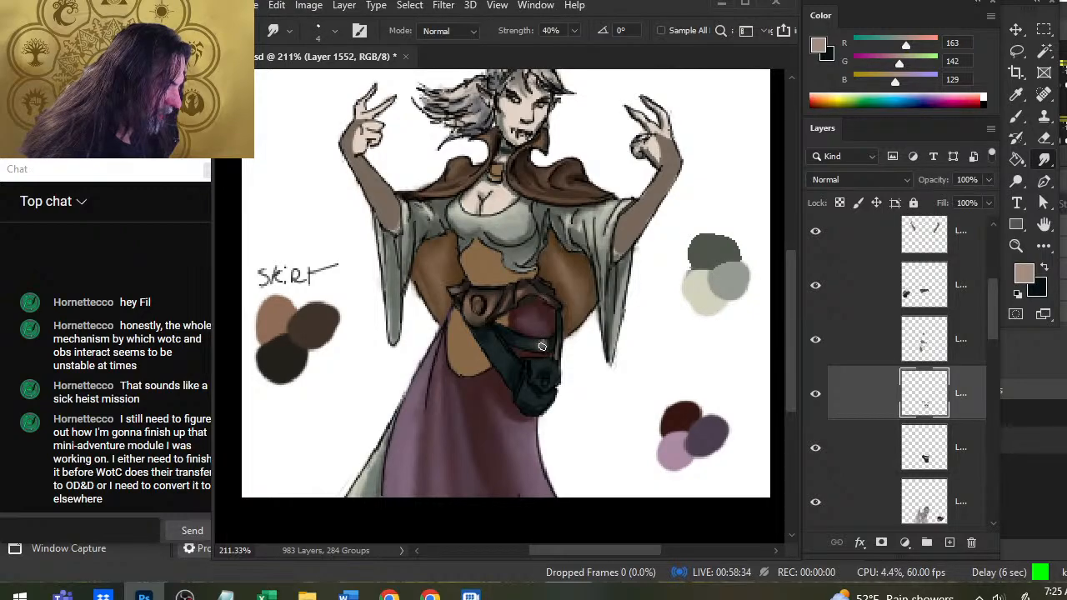
# Add light grayish brown highlights along the wide diagonal strap and smudge them smooth.
pyautogui.press('b')
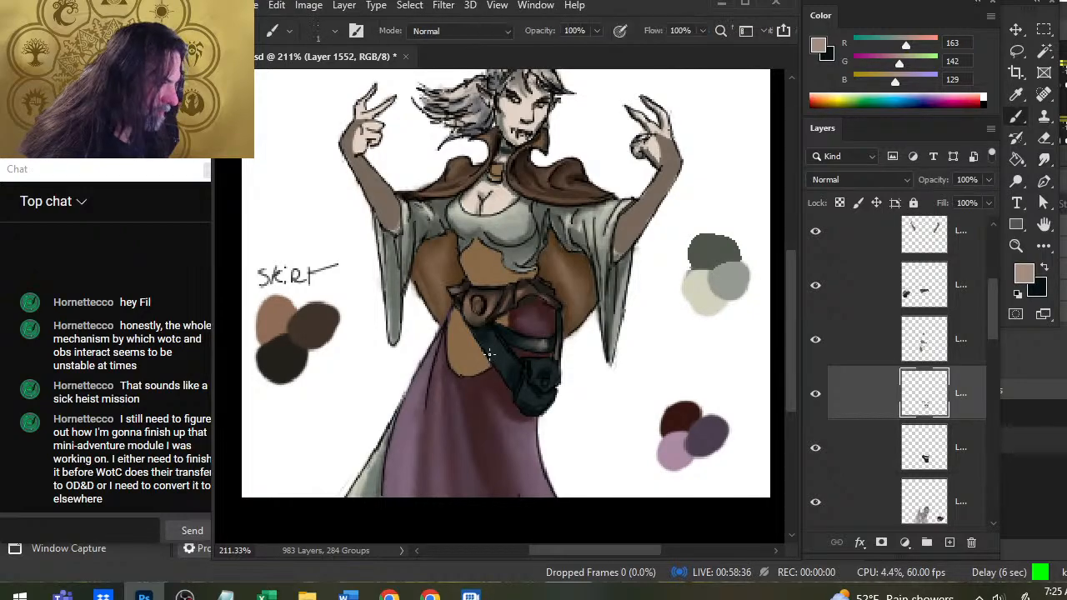
pyautogui.moveTo(491, 332)
pyautogui.mouseDown()
pyautogui.moveTo(503, 348)
pyautogui.moveTo(495, 357)
pyautogui.moveTo(514, 363)
pyautogui.moveTo(492, 342)
pyautogui.moveTo(510, 366)
pyautogui.mouseUp()
pyautogui.press('r')
pyautogui.press('b')
pyautogui.press('r')
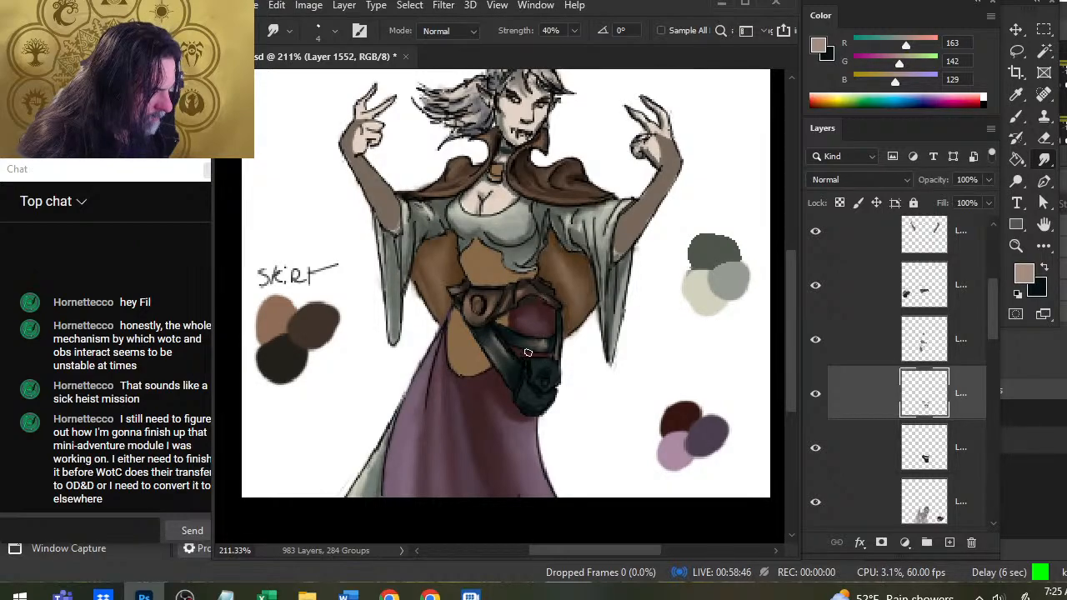
# Rework the horizontal strap with near-black and light grayish brown touches, smudging the highlight along its length.
pyautogui.press('x')
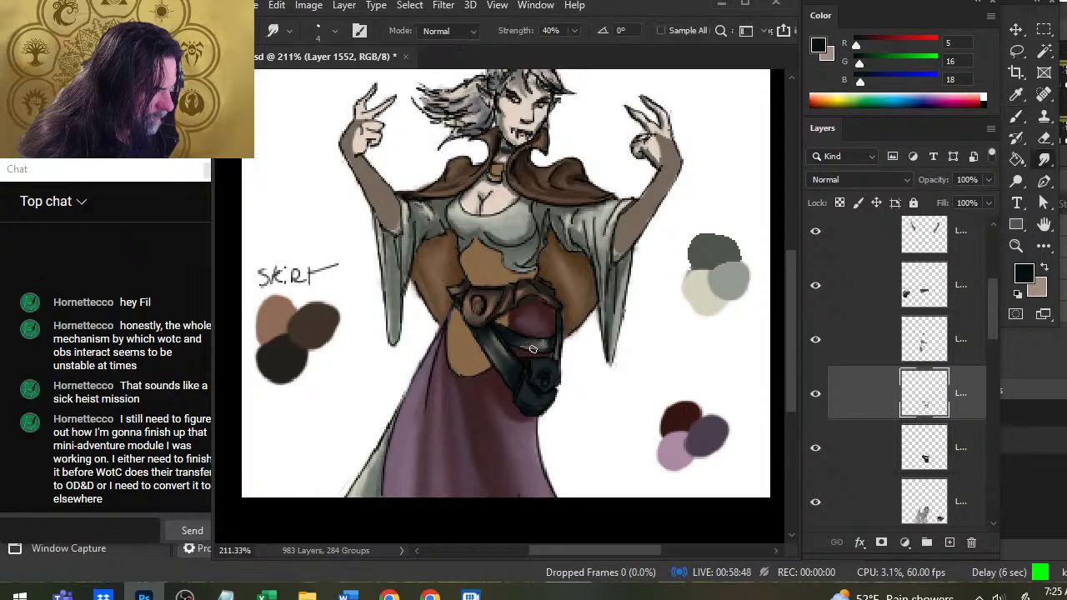
pyautogui.press('b')
pyautogui.keyDown('alt'); pyautogui.click(531, 344); pyautogui.keyUp('alt')
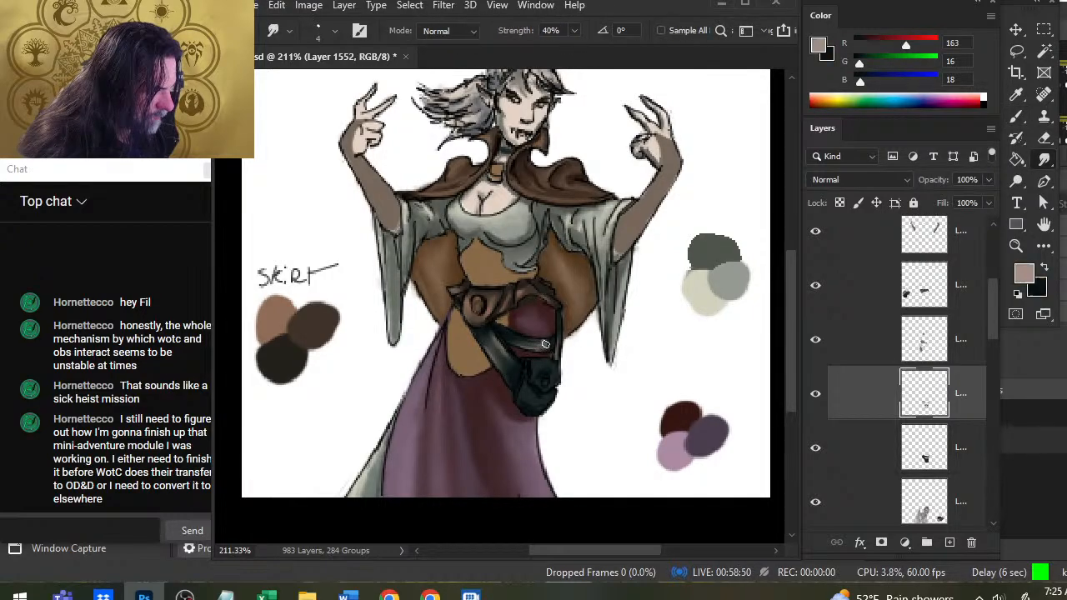
pyautogui.press('r')
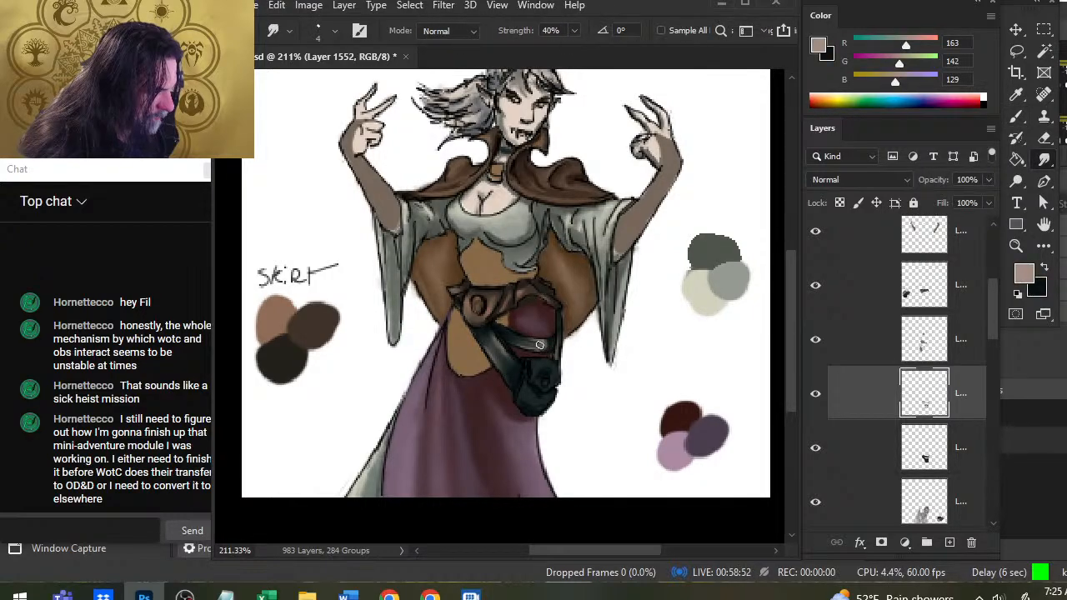
pyautogui.moveTo(539, 345); pyautogui.dragTo(553, 344)
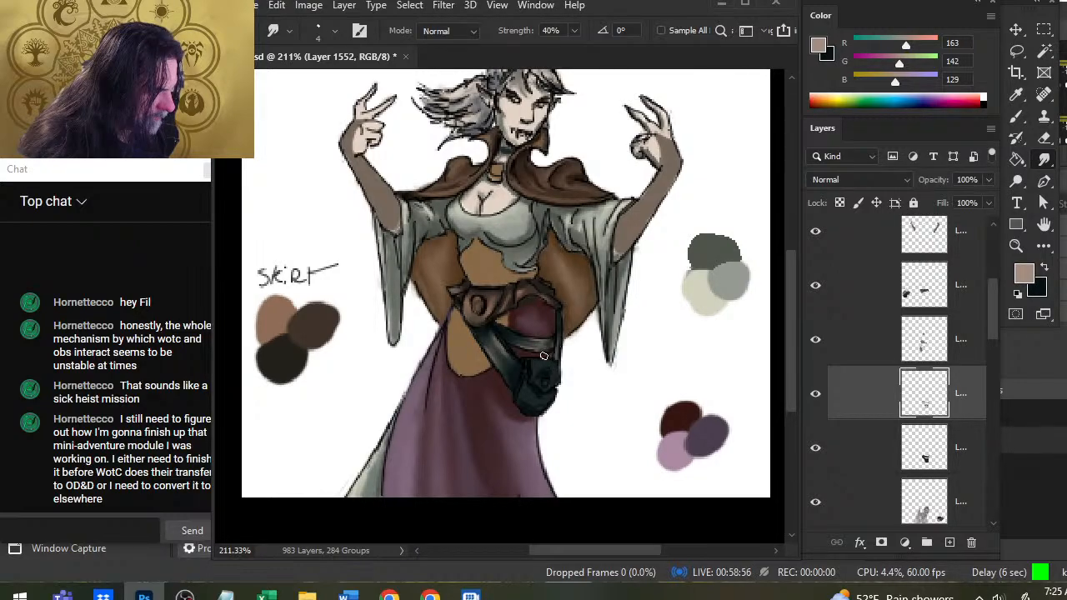
# Shade the joint of the horizontal and narrow vertical straps near-black, highlight the vertical strap in grayish brown, and blend both.
pyautogui.press('b')
pyautogui.press('x')
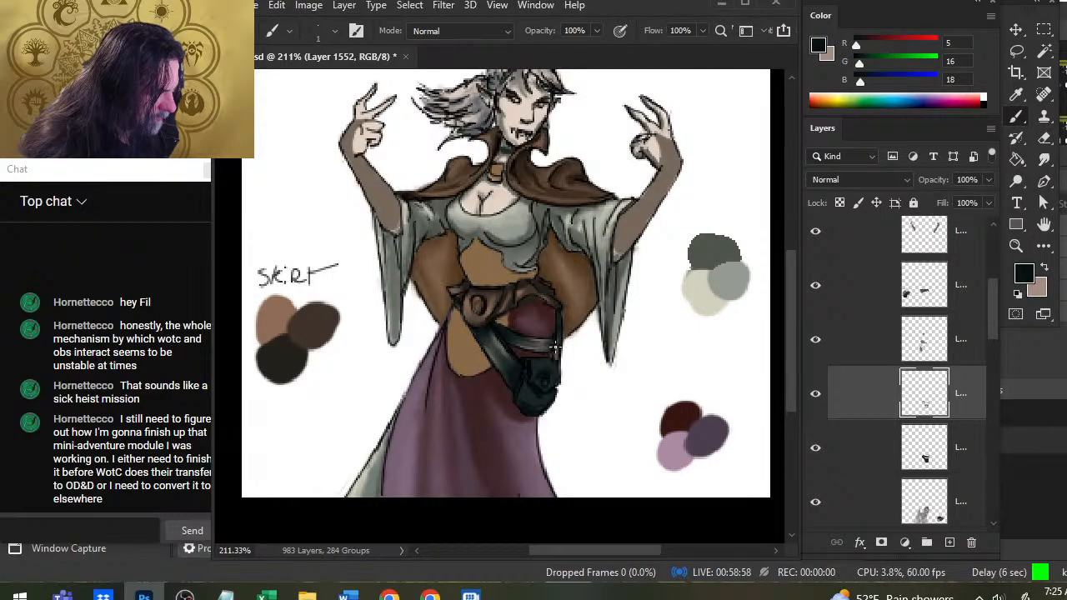
pyautogui.press('r')
pyautogui.press('b')
pyautogui.press('x')
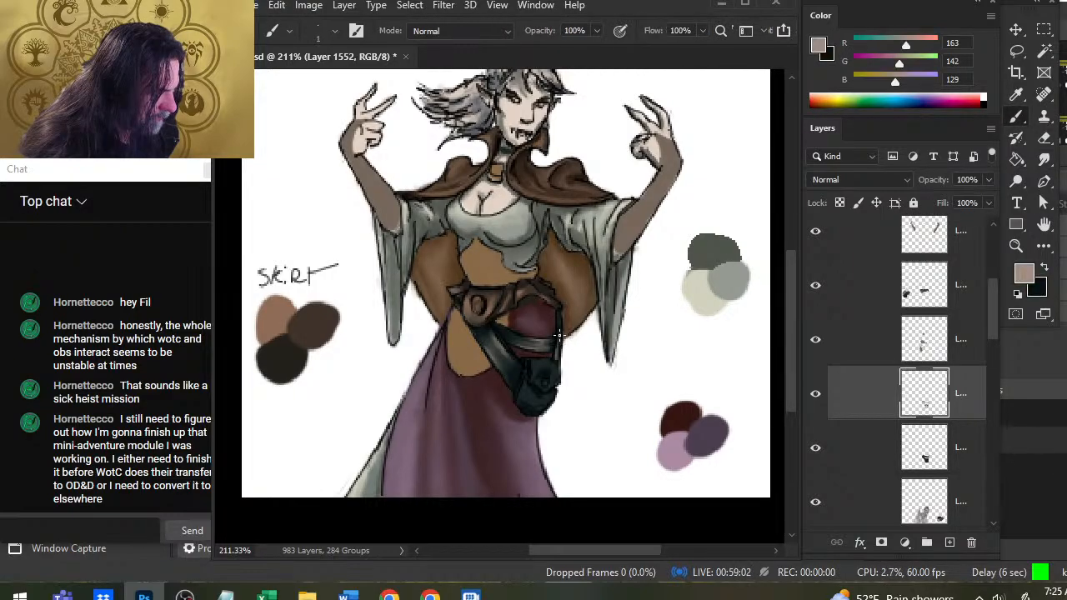
pyautogui.press('r')
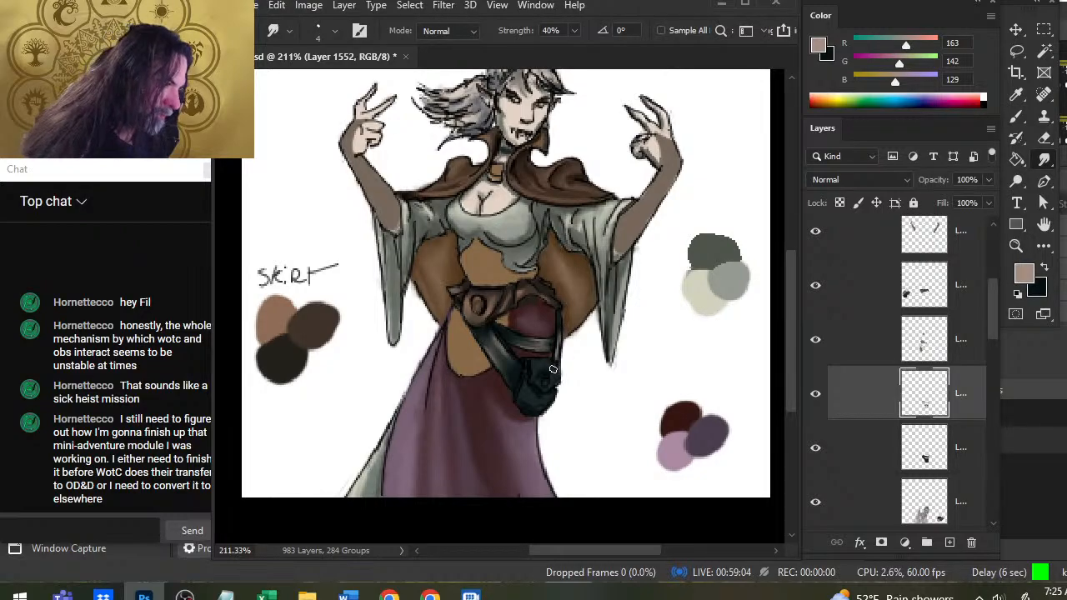
pyautogui.press('x')
pyautogui.press('b')
pyautogui.press('r')
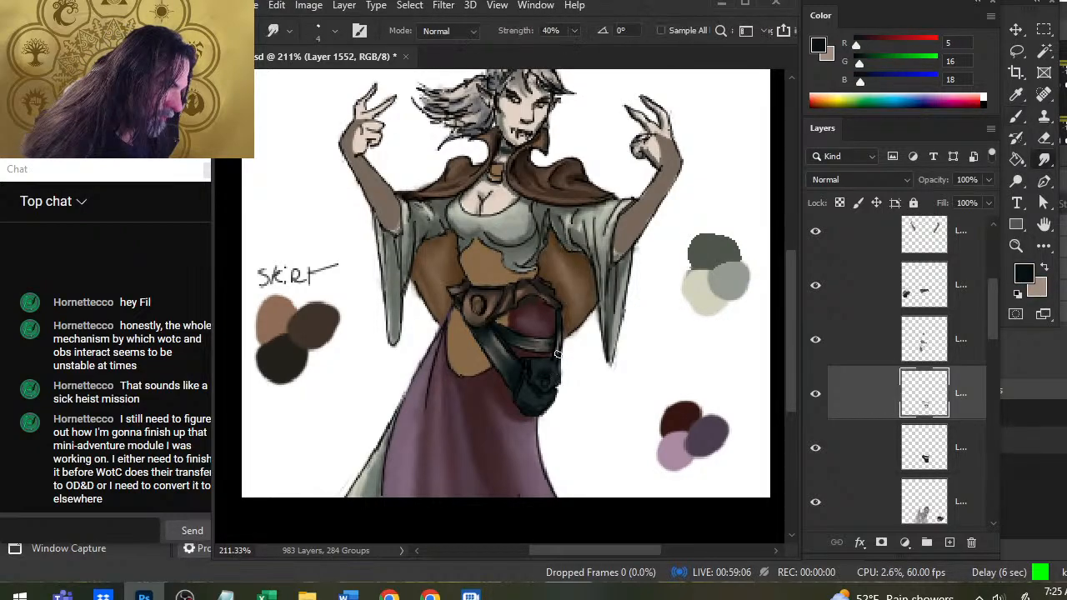
# Paint light grayish brown highlights on the upper part of the pouch around the clasp and smudge them.
pyautogui.press('x')
pyautogui.press('b')
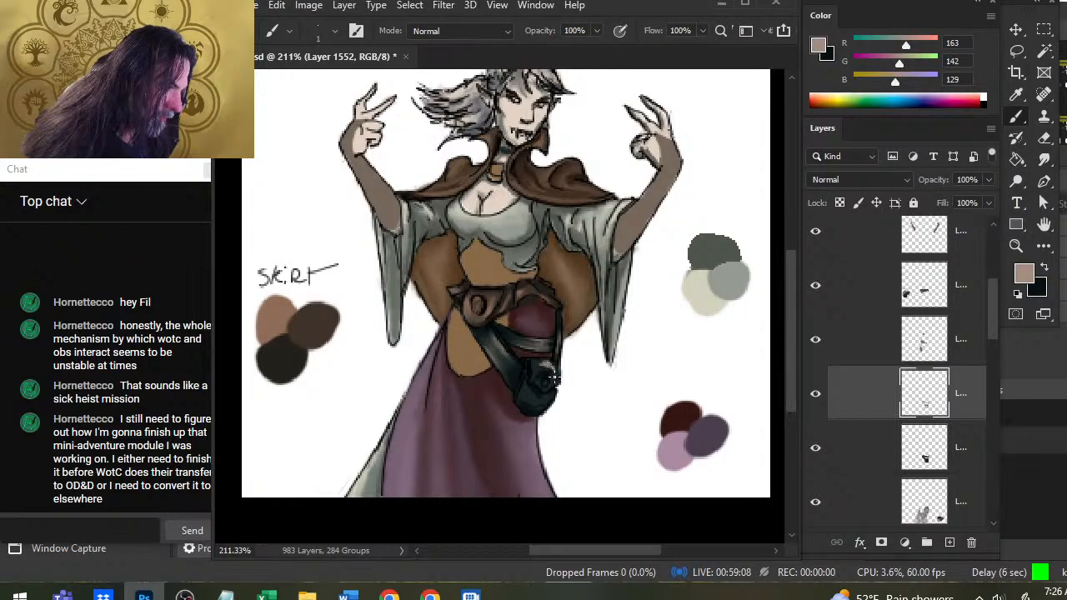
pyautogui.press('r')
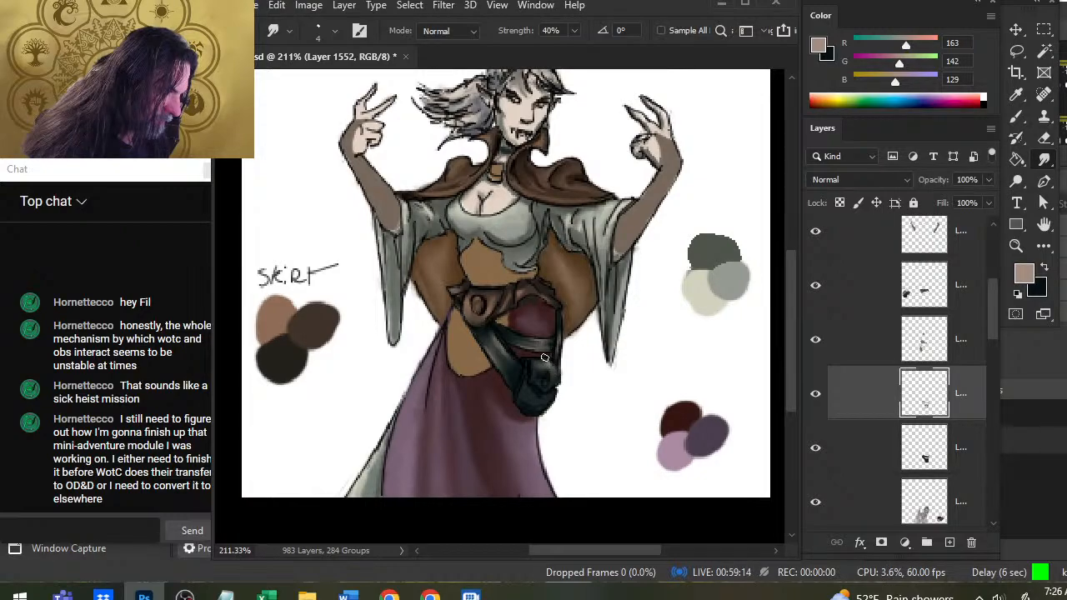
# Add light grayish brown highlights to the rounded lower body and front edge of the pouch, smudging each one.
pyautogui.press('b')
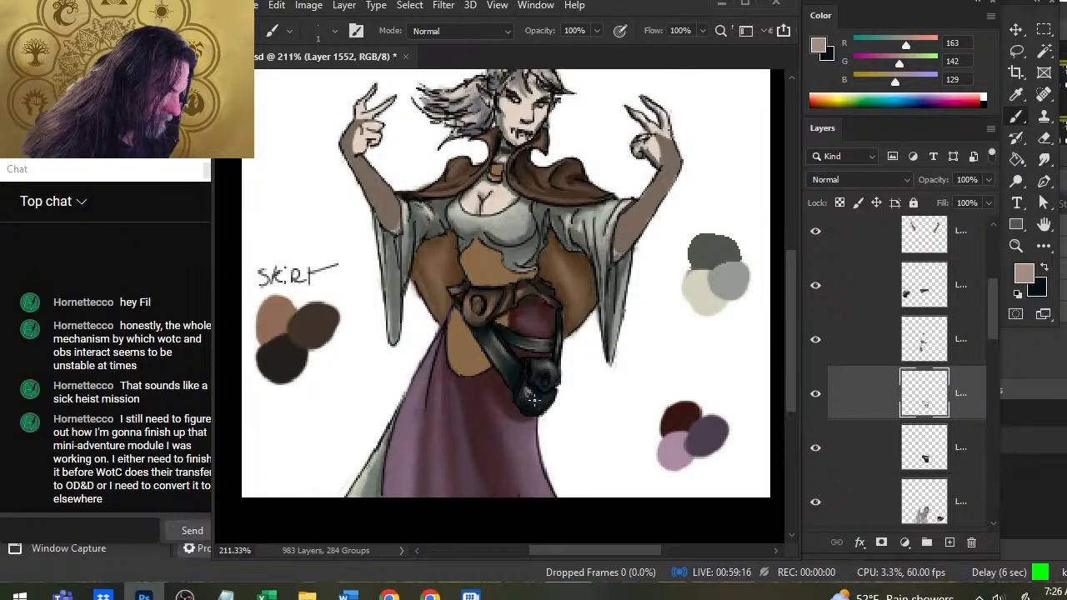
pyautogui.press('r')
pyautogui.moveTo(528, 392)
pyautogui.mouseDown()
pyautogui.moveTo(537, 407)
pyautogui.moveTo(525, 409)
pyautogui.moveTo(547, 401)
pyautogui.mouseUp()
pyautogui.press('b')
pyautogui.press('r')
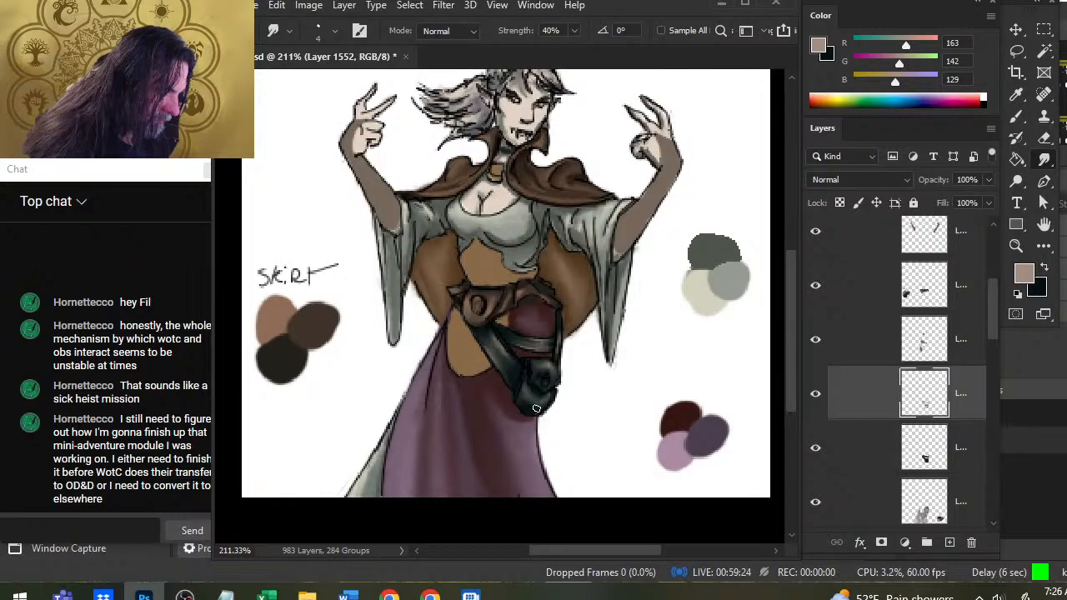
pyautogui.press('b')
pyautogui.moveTo(525, 382)
pyautogui.mouseDown()
pyautogui.moveTo(534, 412)
pyautogui.moveTo(530, 398)
pyautogui.mouseUp()
pyautogui.press('r')
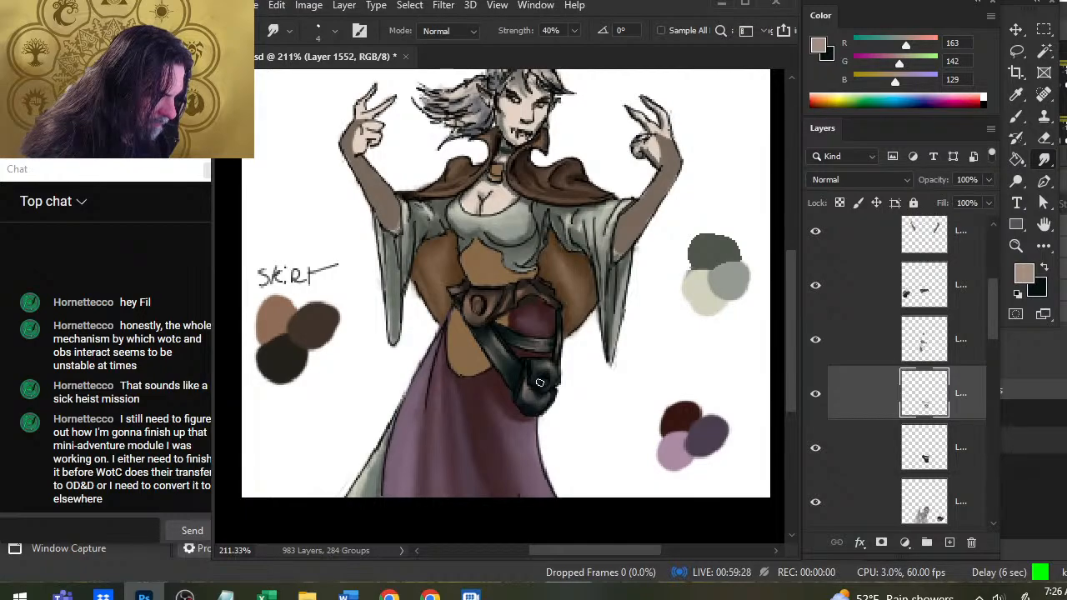
# Build up the pouch's highlights with alternating light grayish brown brush strokes and smudging around the clasp and lower body.
pyautogui.press('b')
pyautogui.press('r')
pyautogui.press('b')
pyautogui.press('r')
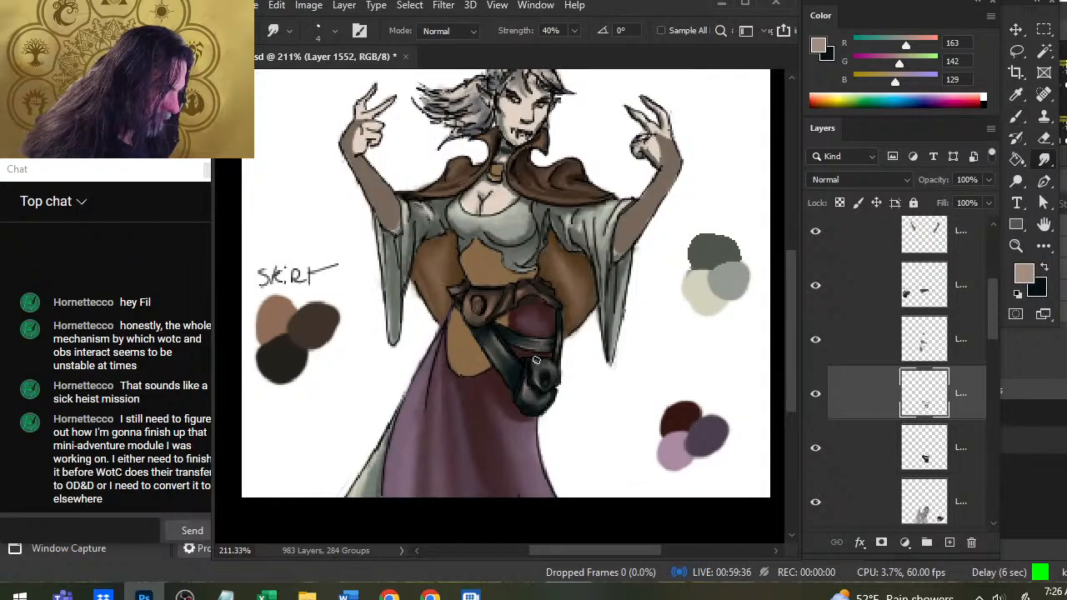
pyautogui.press('b')
pyautogui.press('r')
pyautogui.press('b')
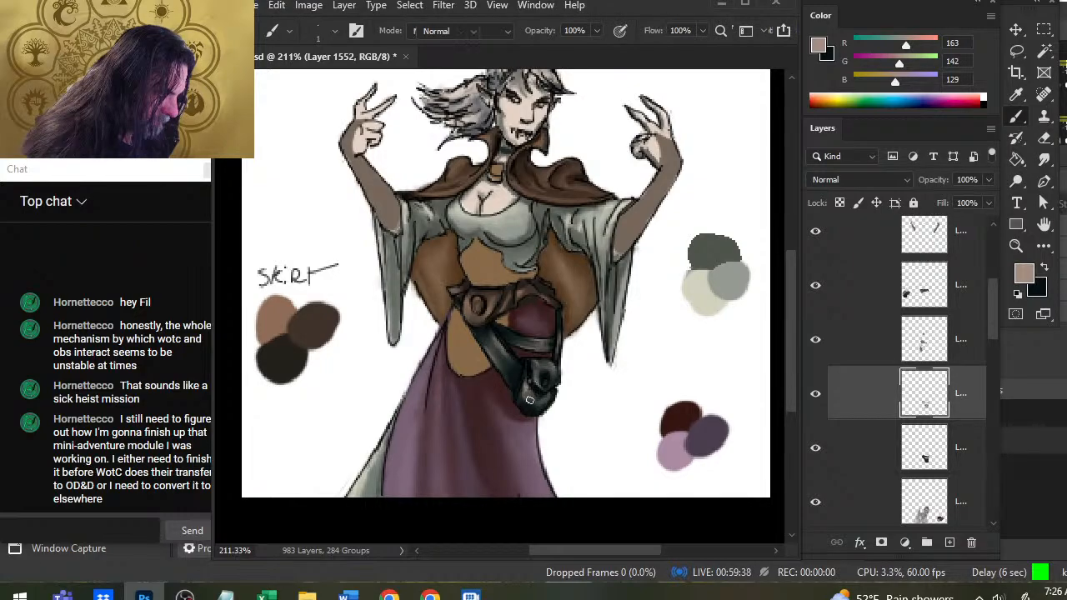
pyautogui.press('r')
pyautogui.press('b')
pyautogui.press('r')
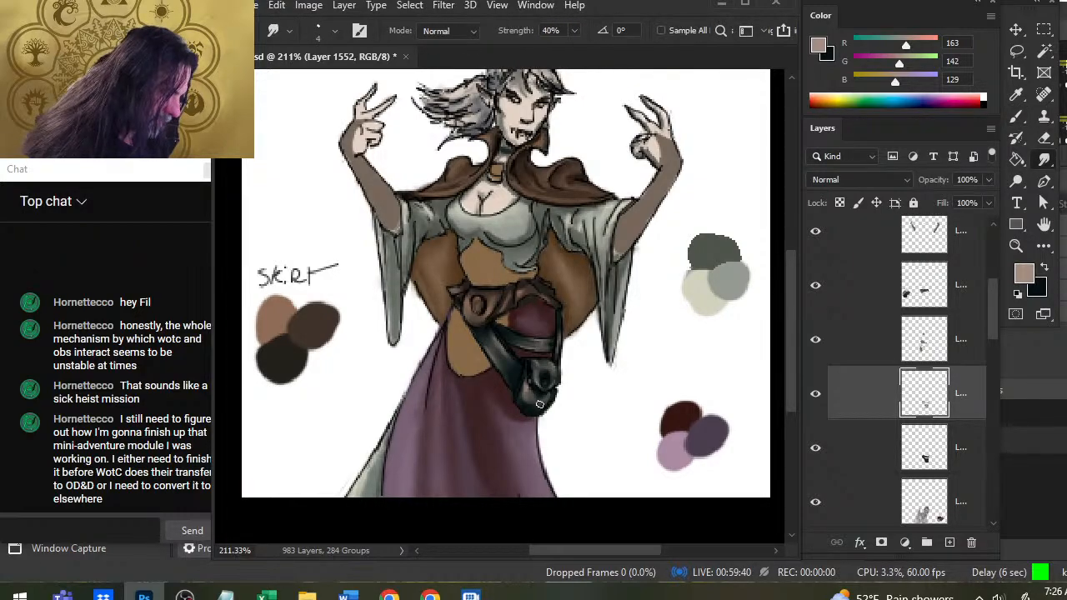
pyautogui.press('b')
pyautogui.press('r')
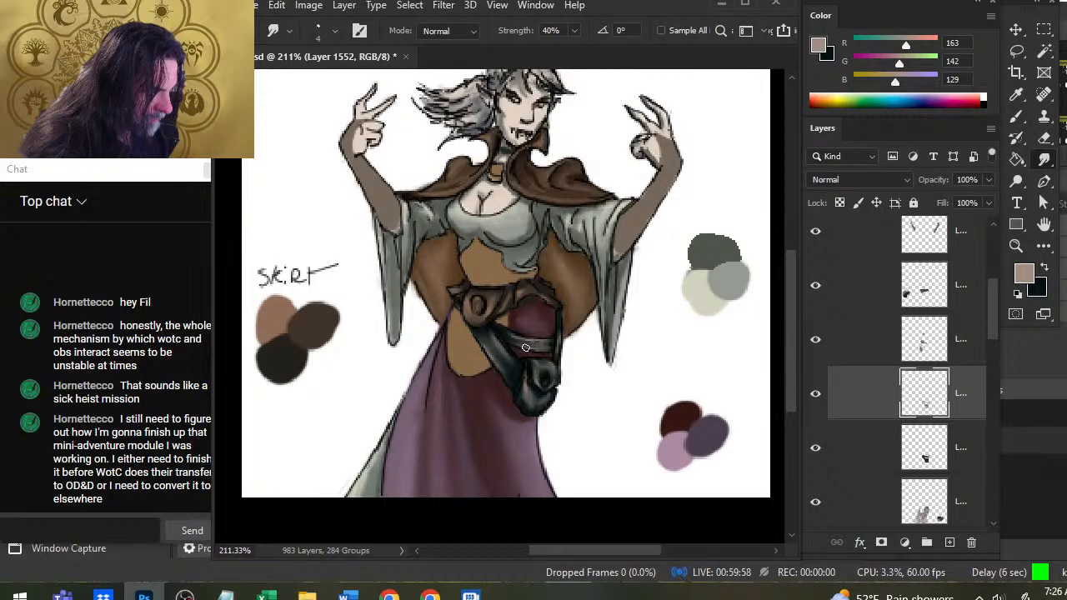
# Deepen the shadows on the horizontal strap with near-black teal and smudge them where it meets the vertical strap.
pyautogui.press('x')
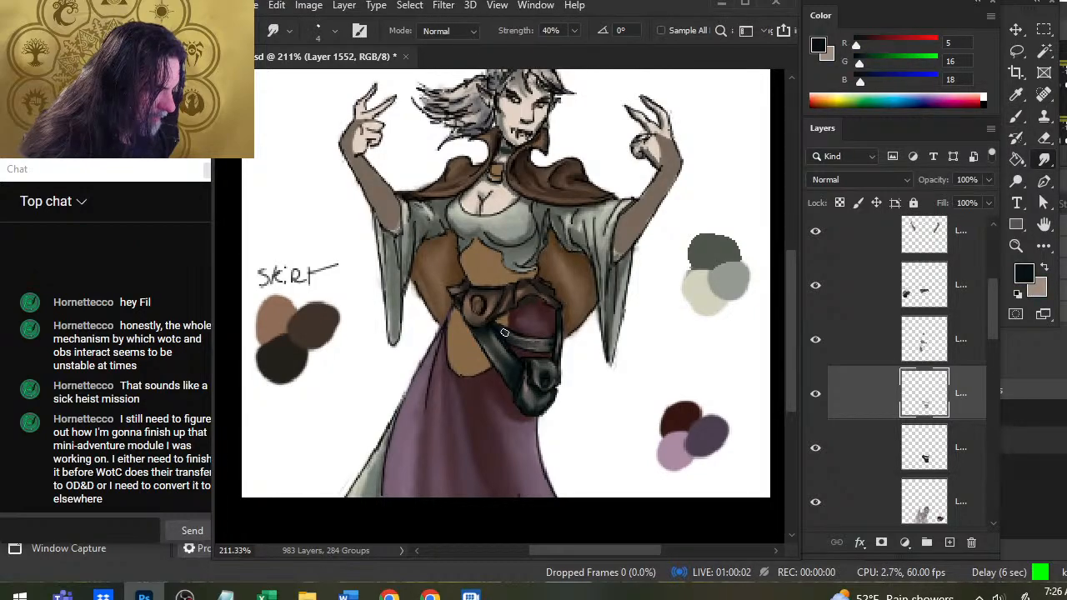
pyautogui.press('b')
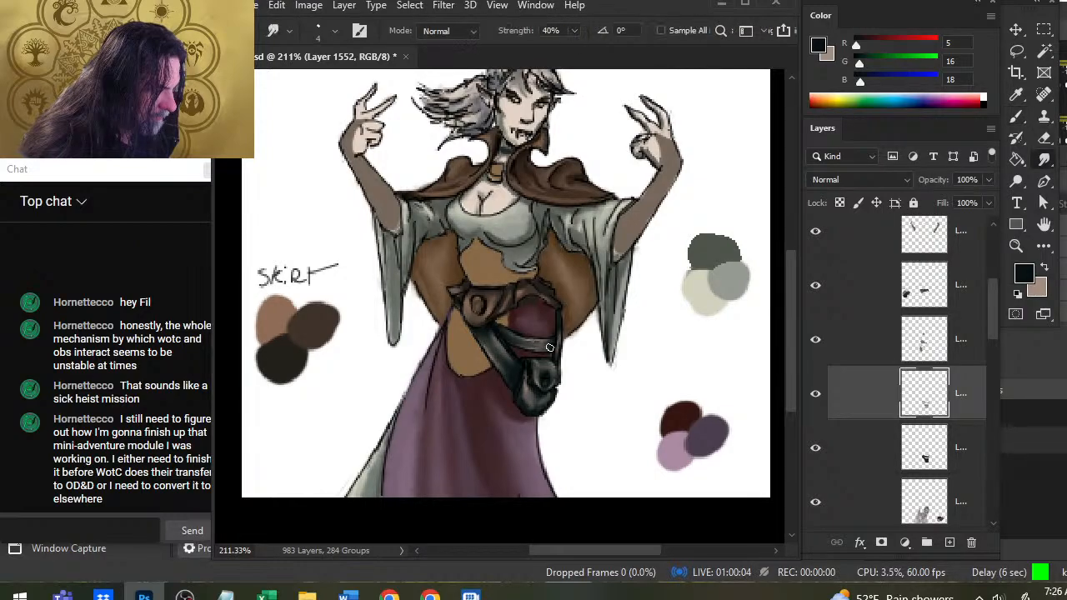
pyautogui.press('b')
pyautogui.press('r')
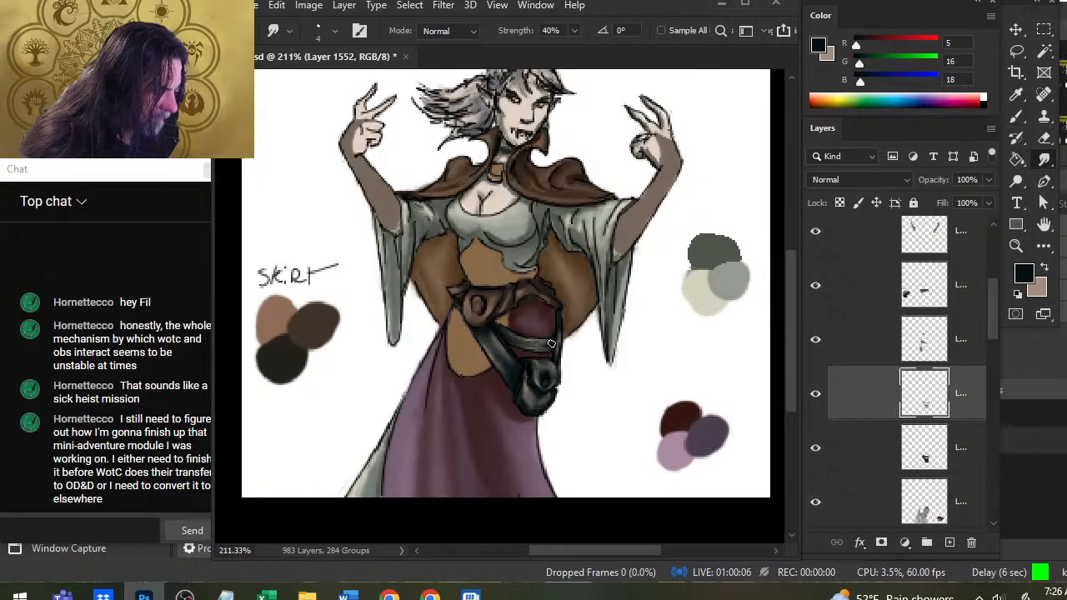
pyautogui.press('b')
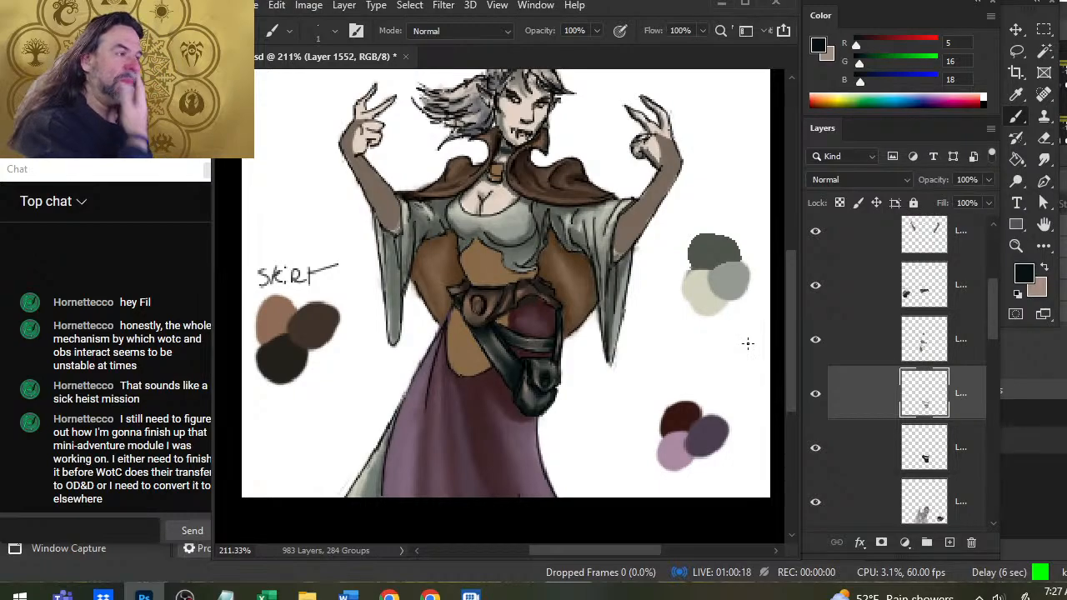
# Toggle the visibility of the pouch, belt and neighboring layers one by one to examine what each contains.
pyautogui.click(813, 449)
pyautogui.click(814, 449)
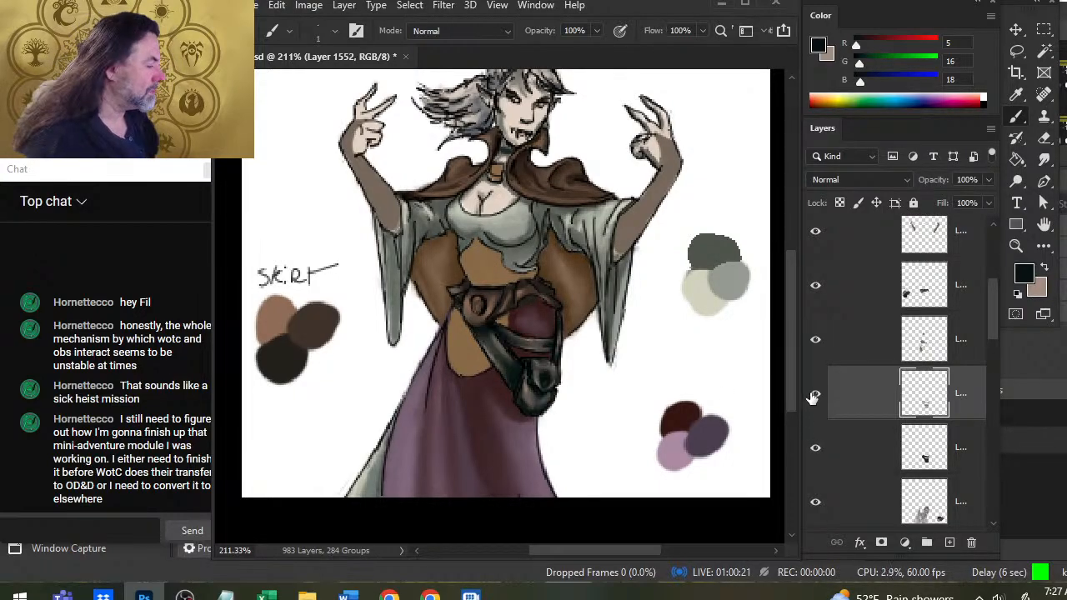
pyautogui.click(821, 342)
pyautogui.click(821, 342)
pyautogui.click(817, 286)
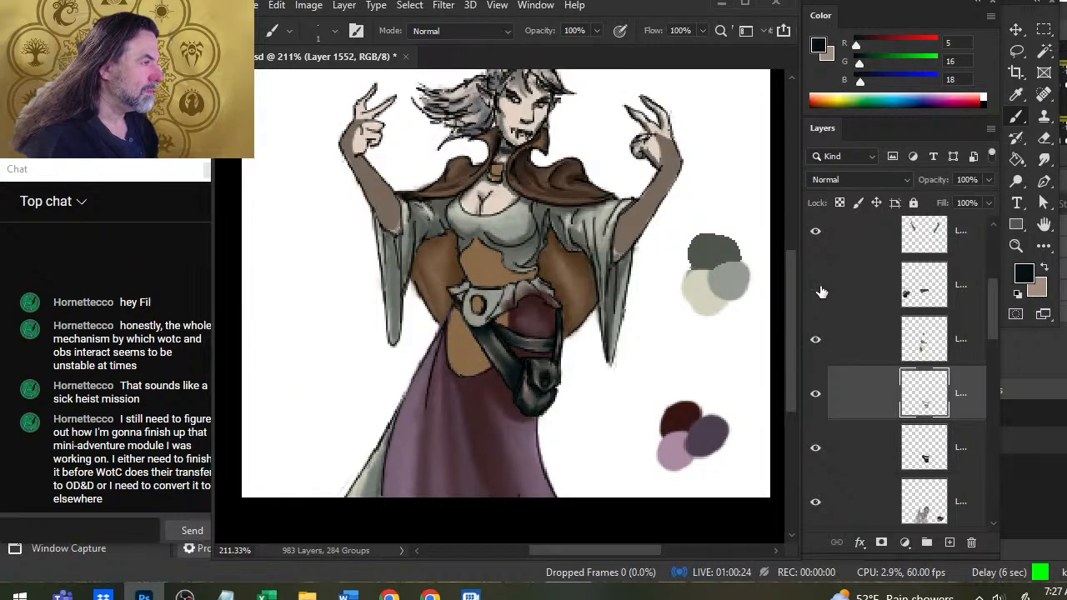
pyautogui.click(817, 287)
pyautogui.click(817, 233)
pyautogui.click(816, 234)
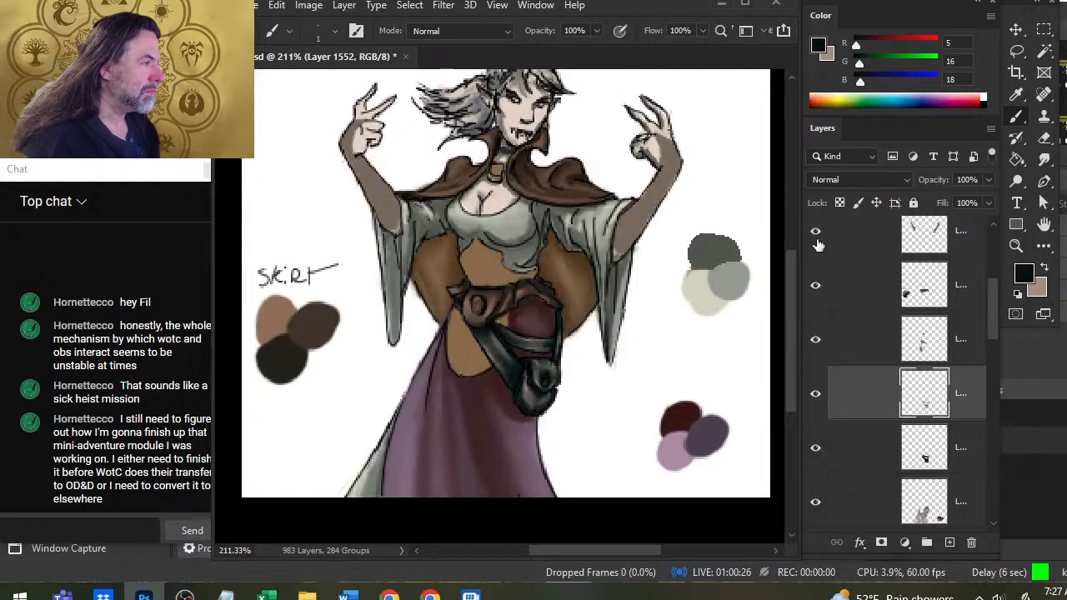
pyautogui.click(816, 394)
pyautogui.click(815, 395)
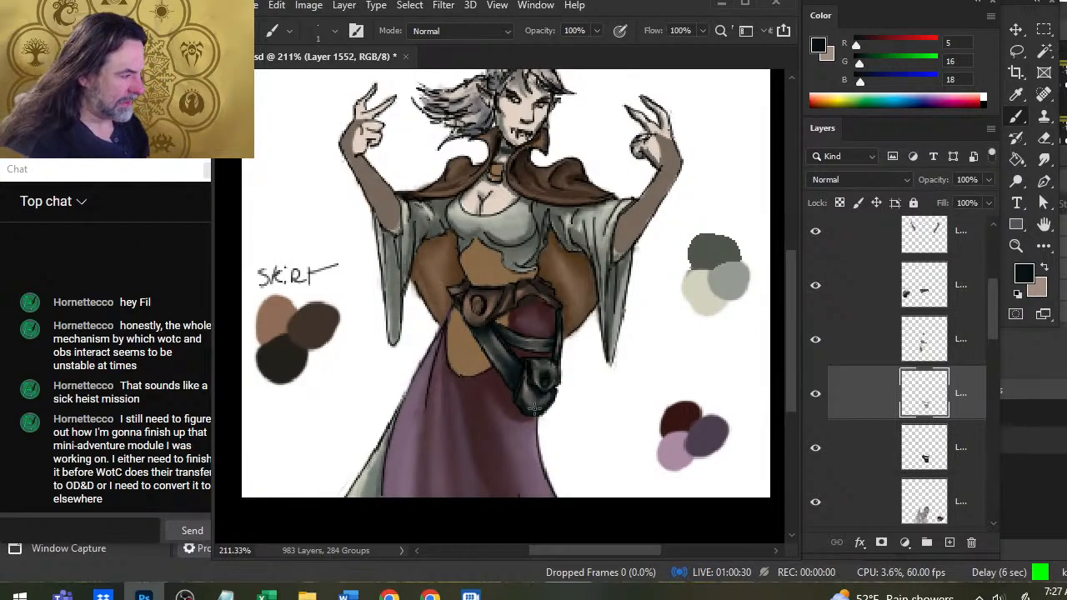
# Sample the cape clasp's brown and paint the pouch's round clasp with it on the small brown details layer.
pyautogui.press('r')
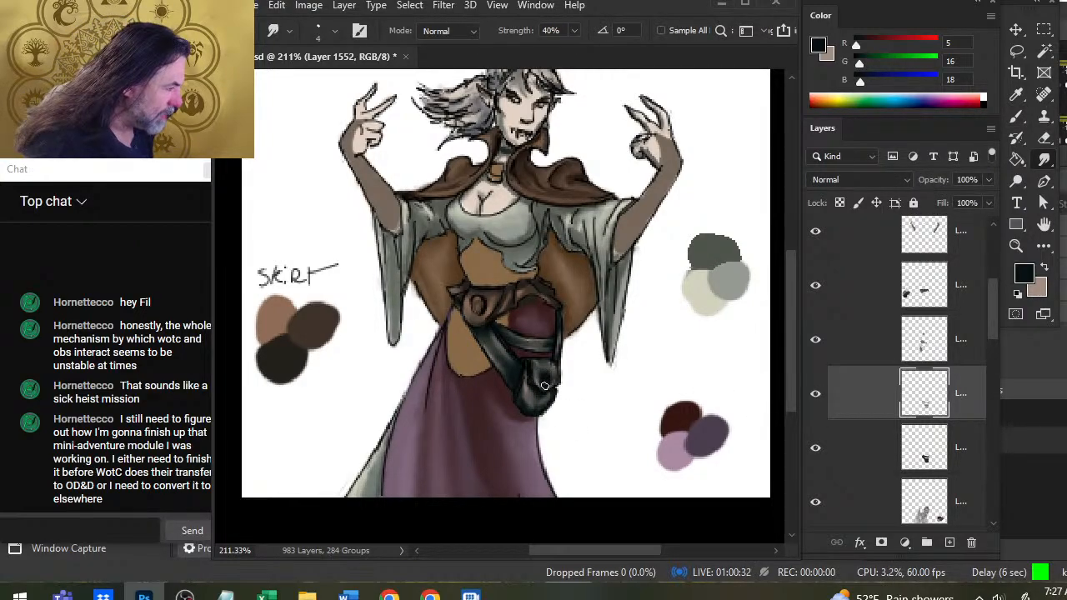
pyautogui.click(816, 339)
pyautogui.click(816, 339)
pyautogui.click(843, 339)
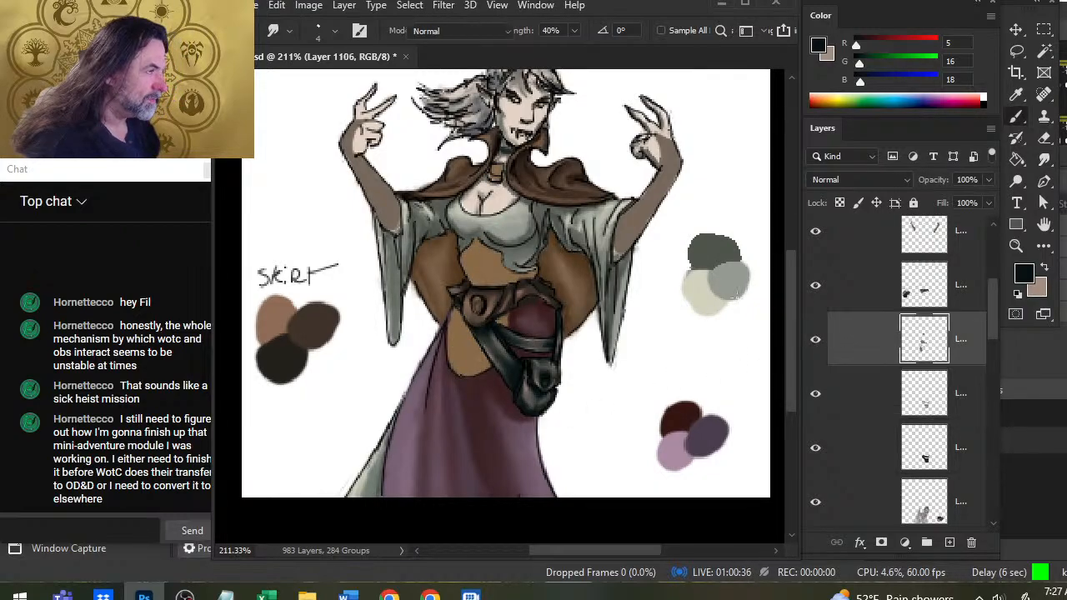
pyautogui.press('b')
pyautogui.keyDown('alt'); pyautogui.click(499, 169); pyautogui.keyUp('alt')
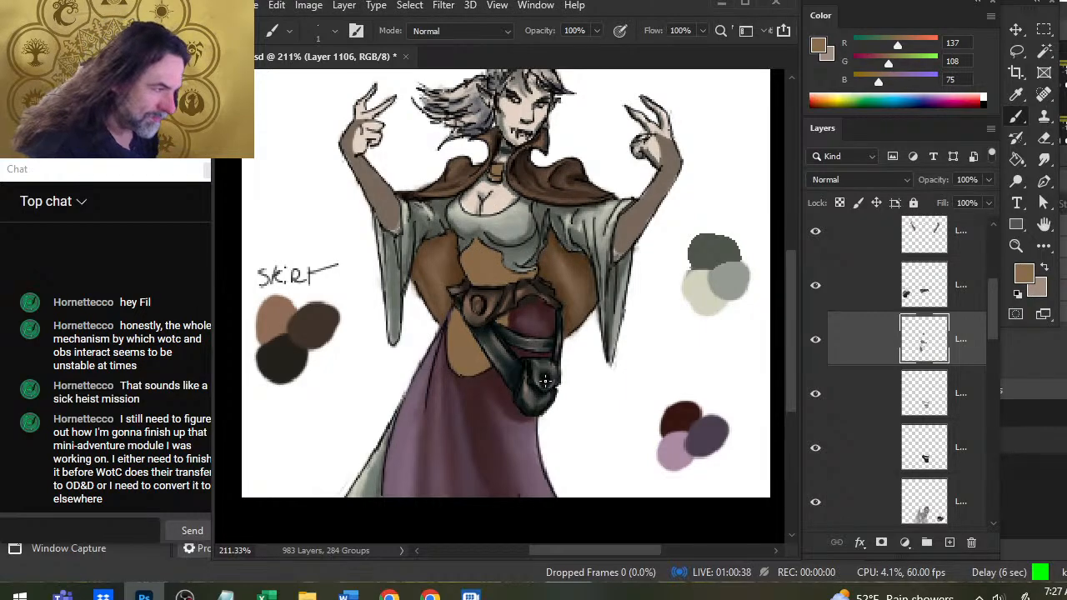
pyautogui.moveTo(545, 387); pyautogui.dragTo(547, 382)
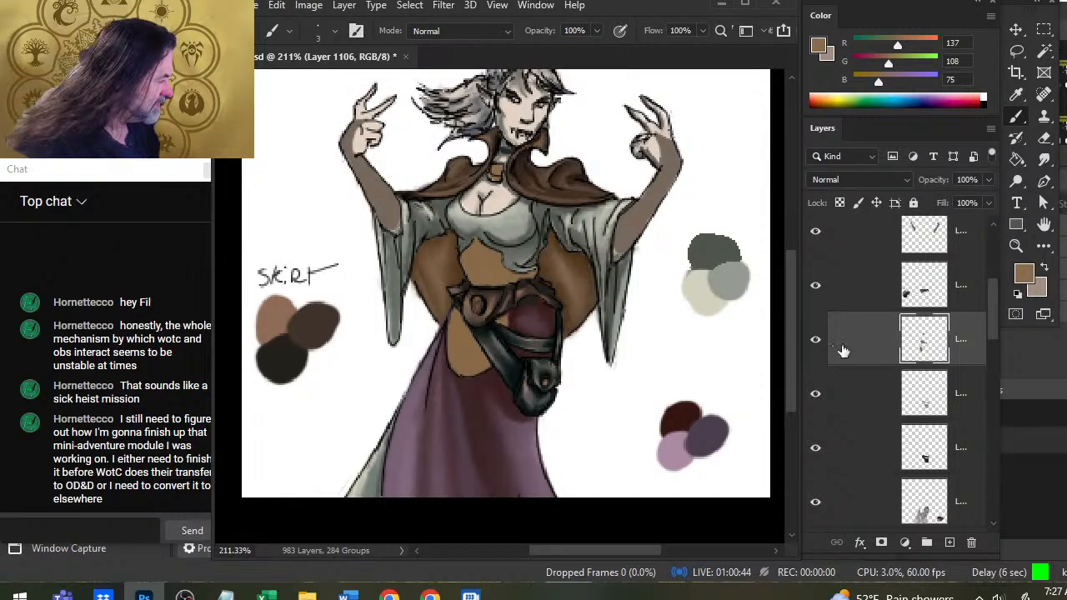
# Erase the belt color over the round belt medallion on the belt layer so the brown beneath shows through.
pyautogui.click(816, 286)
pyautogui.click(816, 287)
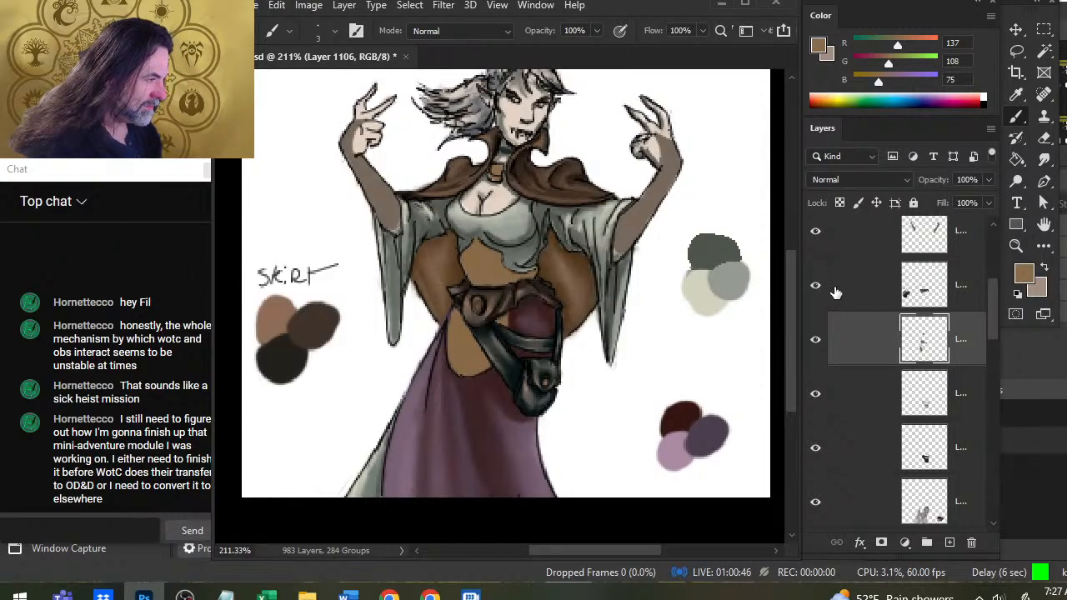
pyautogui.click(837, 292)
pyautogui.press('e')
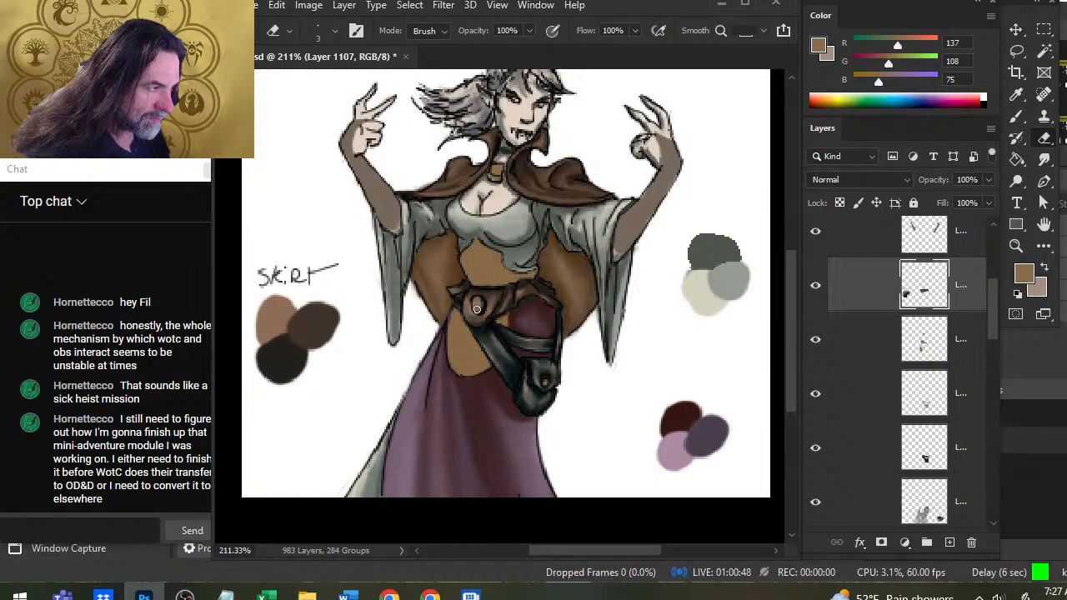
pyautogui.press('r')
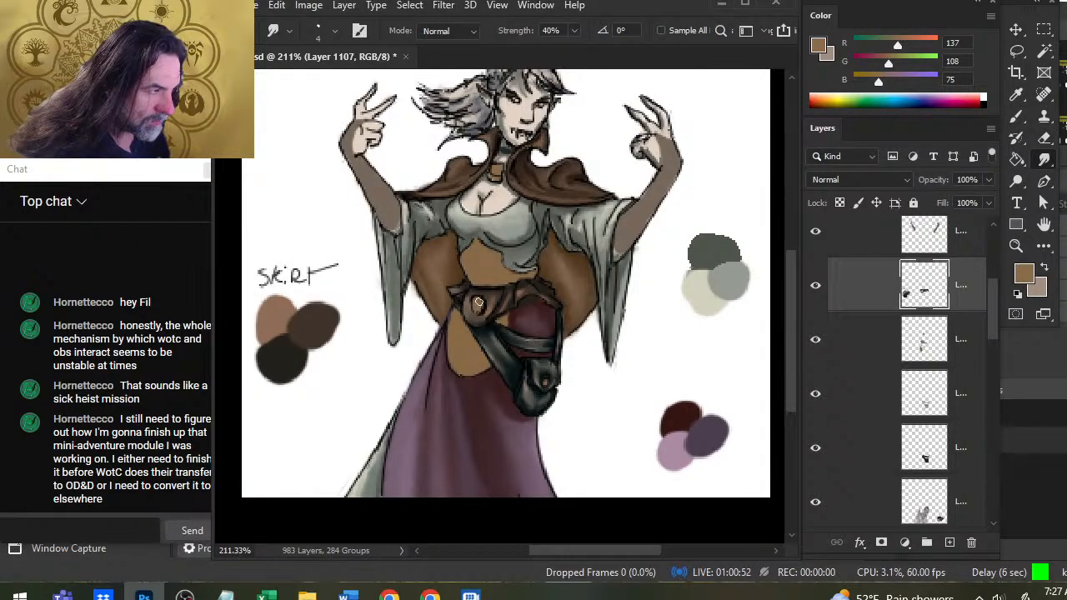
pyautogui.press('e')
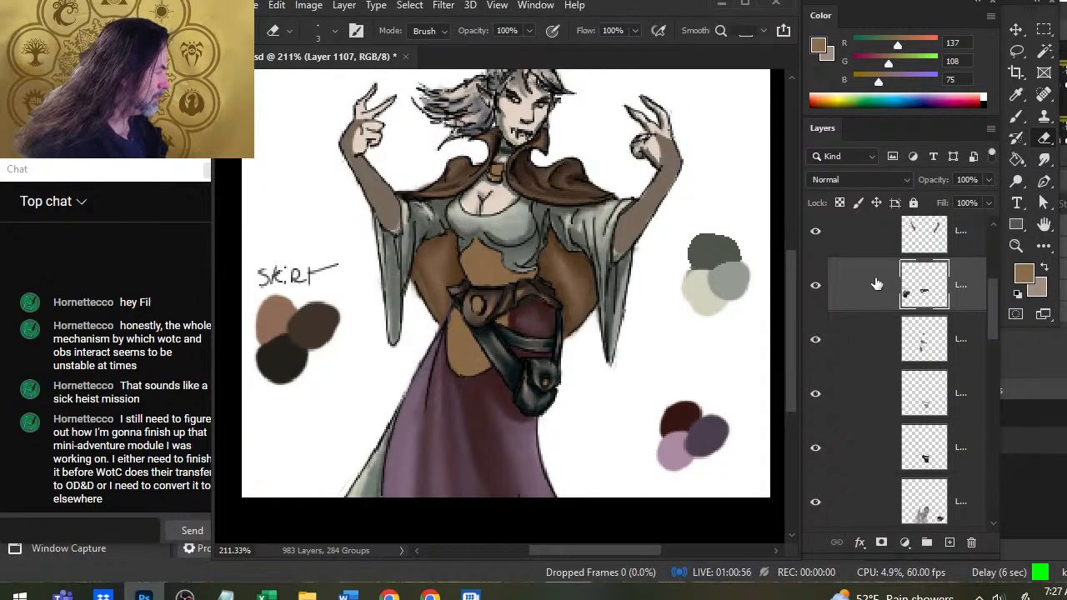
# Check the layers below the belt by toggling their visibility and add a new layer above the small brown details layer.
pyautogui.click(815, 342)
pyautogui.click(814, 341)
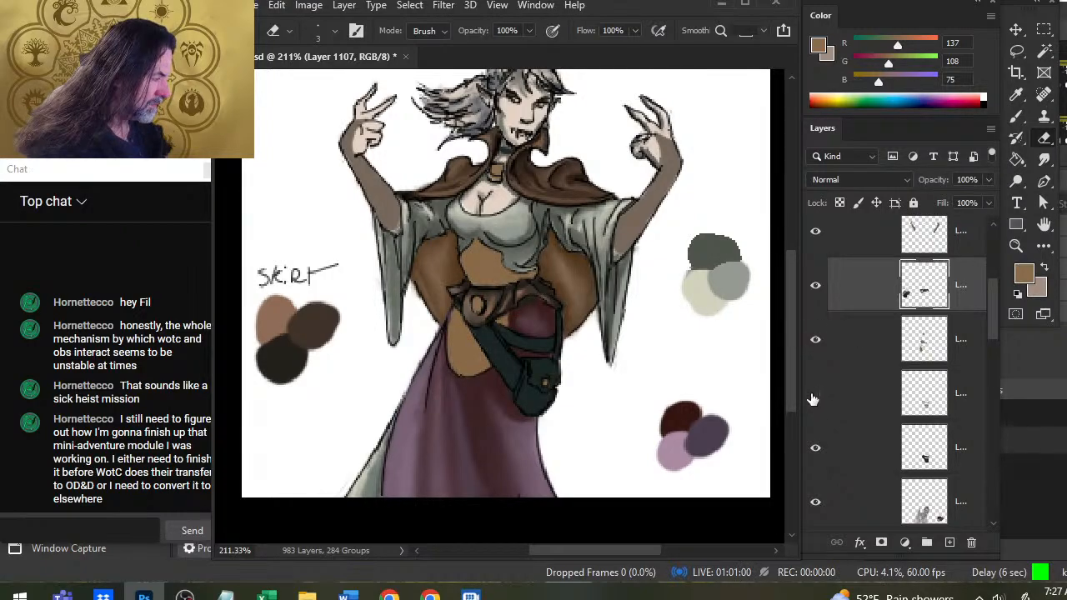
pyautogui.click(815, 399)
pyautogui.click(857, 347)
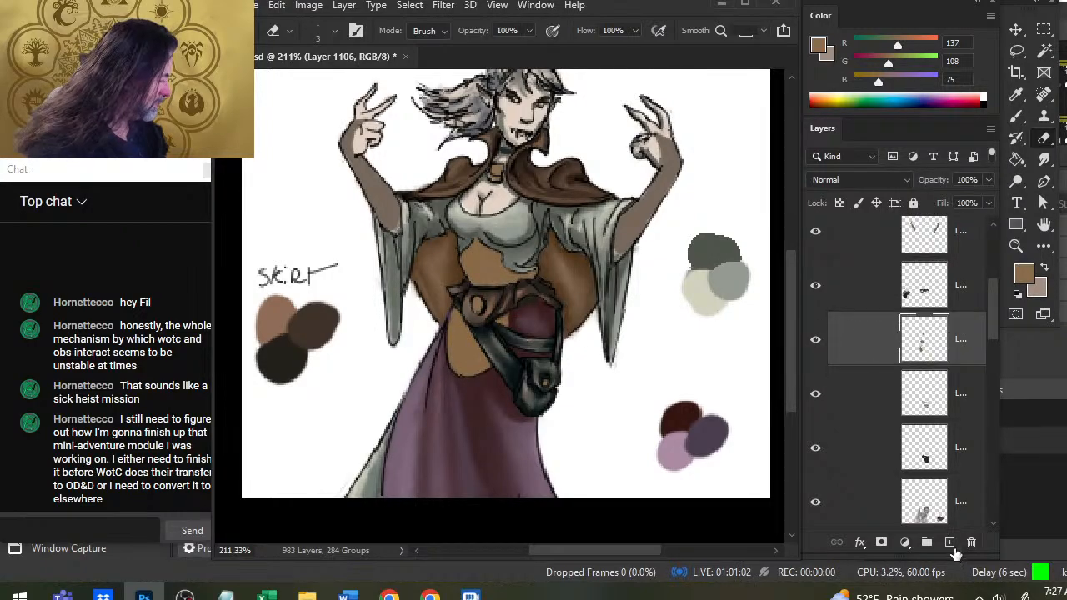
pyautogui.click(949, 543)
# Sample the waist garment's brown and set a dark brown (58, 45, 39) shadow color and light tan (202, 179, 155) highlight color.
pyautogui.press('b')
pyautogui.keyDown('alt'); pyautogui.click(461, 350); pyautogui.keyUp('alt')
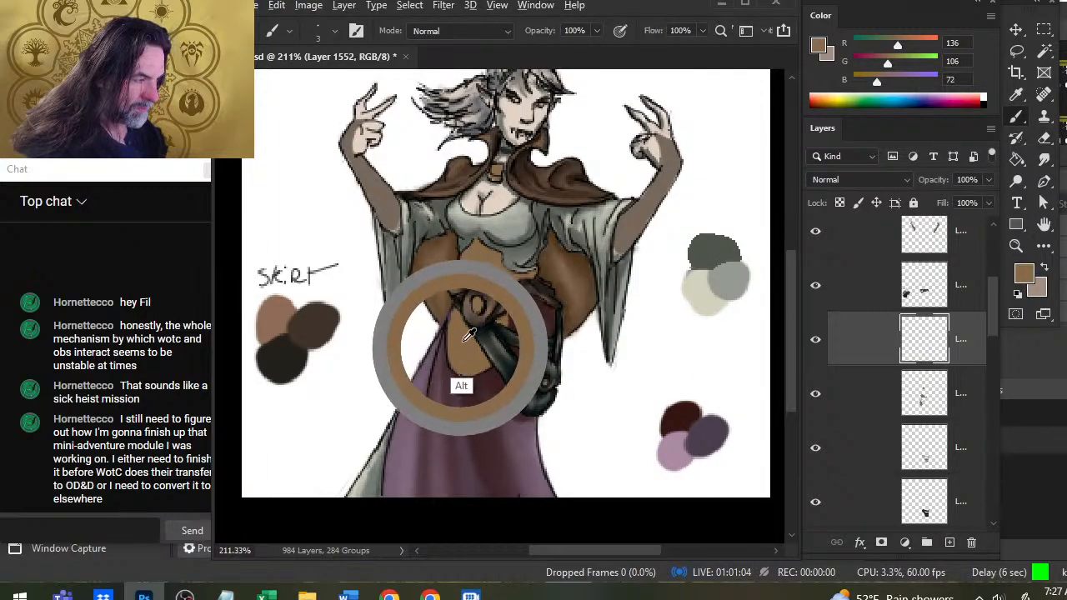
pyautogui.keyDown('alt'); pyautogui.click(463, 345); pyautogui.keyUp('alt')
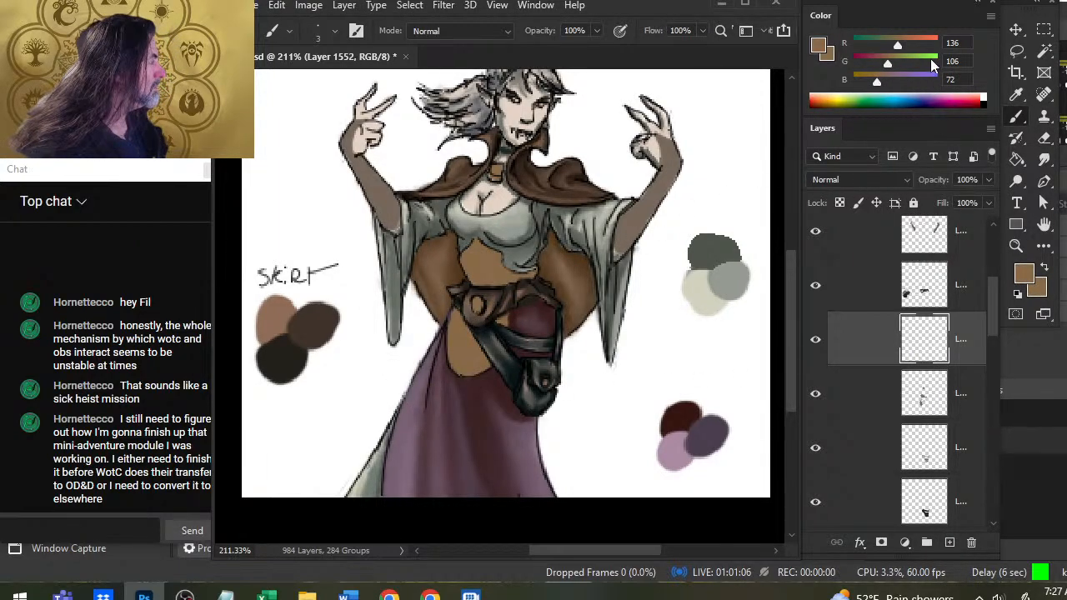
pyautogui.moveTo(900, 46)
pyautogui.mouseDown()
pyautogui.moveTo(920, 47)
pyautogui.moveTo(905, 82)
pyautogui.moveTo(869, 47)
pyautogui.moveTo(865, 82)
pyautogui.moveTo(871, 48)
pyautogui.mouseUp()
pyautogui.press('x')
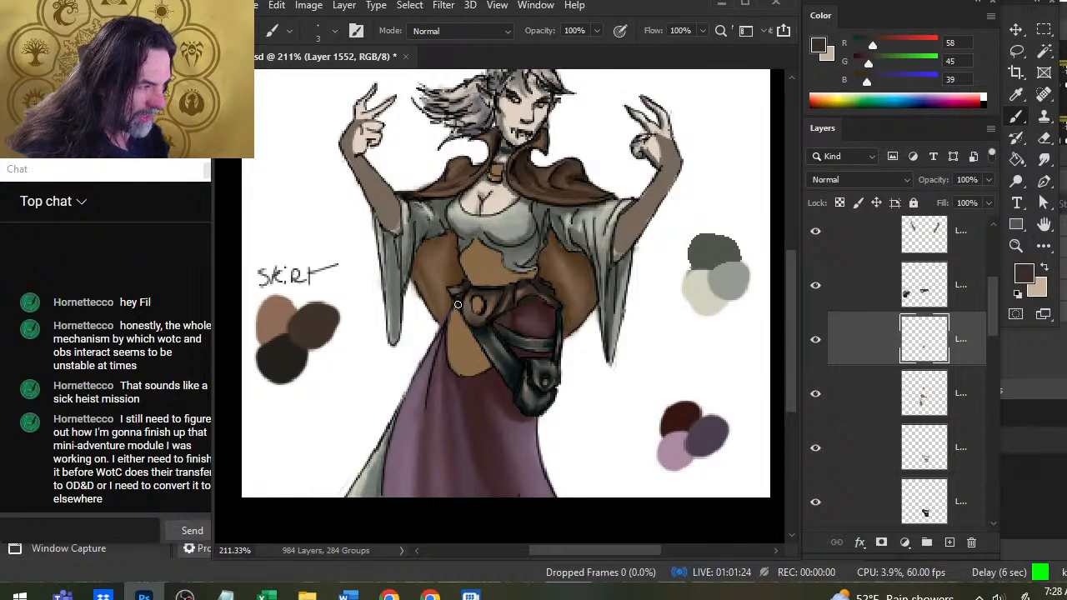
# Paint dark brown shadows on the waist garment beside the pouch strap and across the part above the belt, smudging each.
pyautogui.moveTo(468, 325); pyautogui.dragTo(484, 366)
pyautogui.press('r')
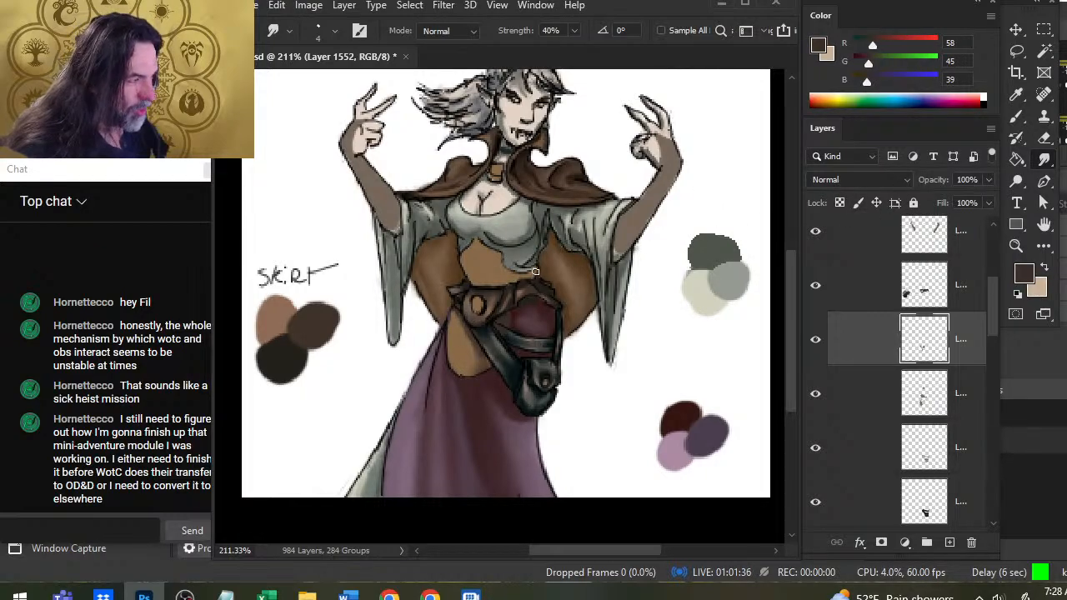
pyautogui.press('b')
pyautogui.moveTo(520, 278); pyautogui.dragTo(510, 280)
pyautogui.press('r')
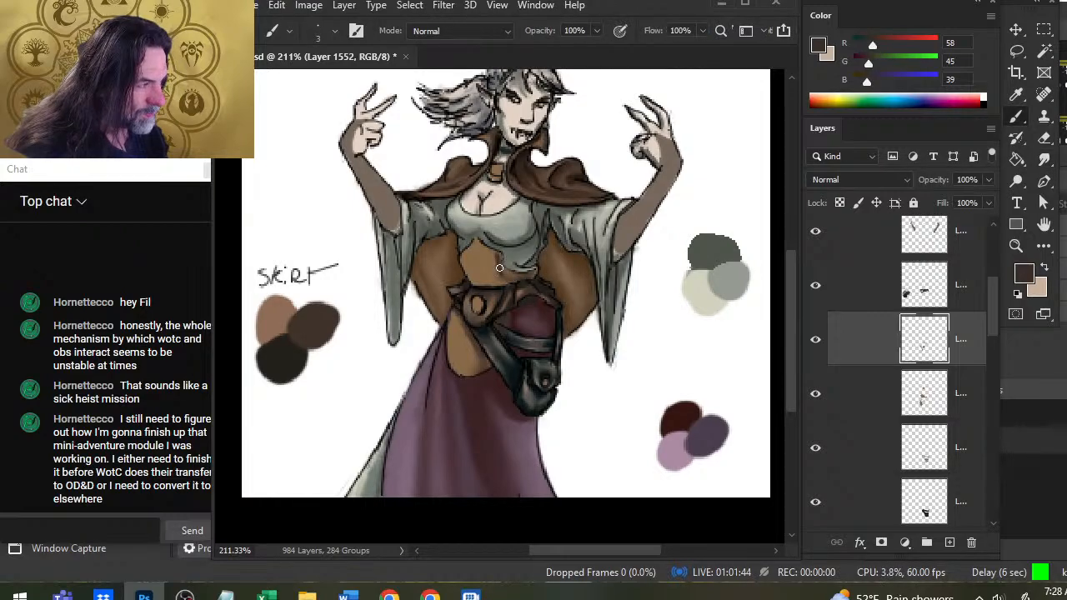
pyautogui.press('b')
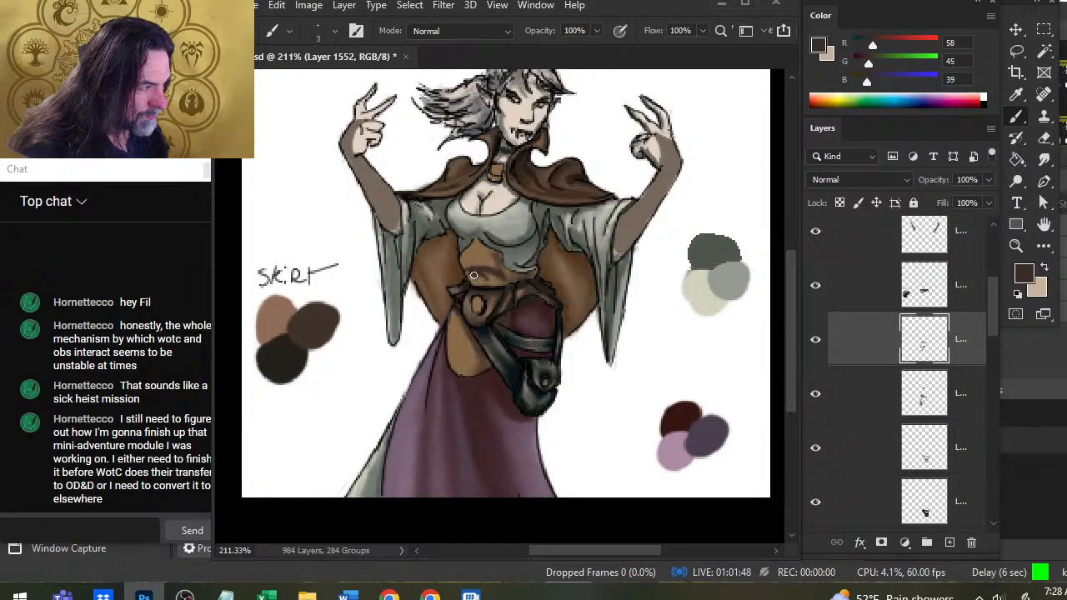
pyautogui.press('r')
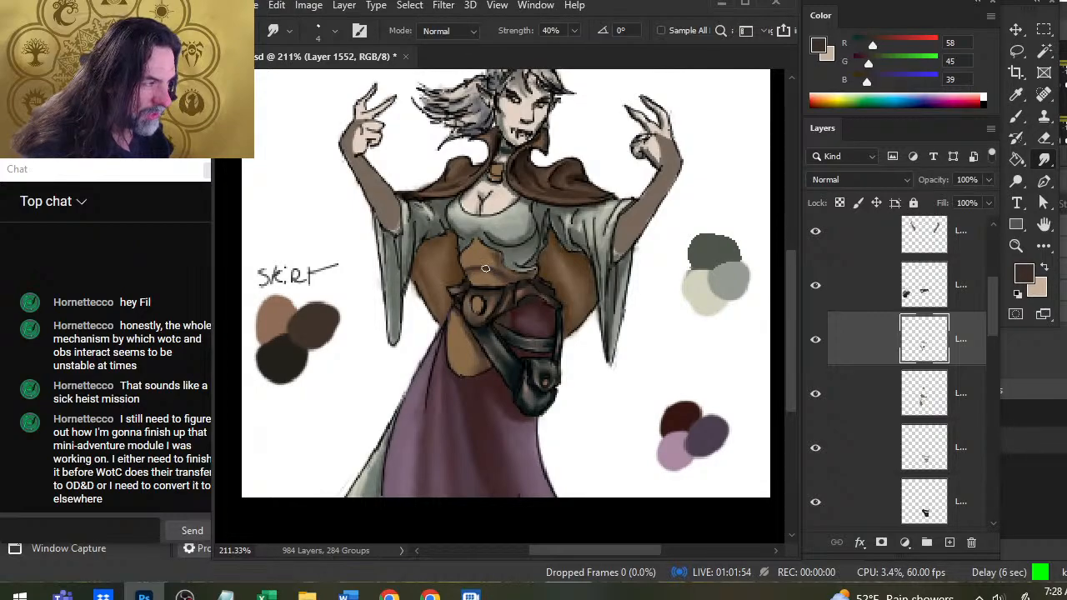
pyautogui.press('b')
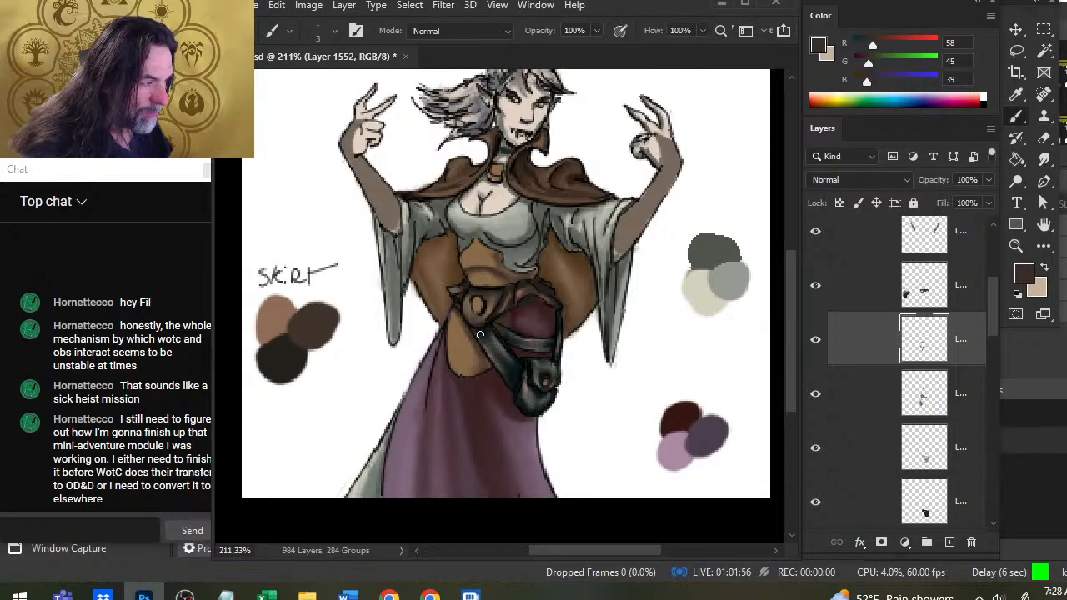
# Add curved dark brown fold shadows across the waist garment below the belt and smudge them.
pyautogui.moveTo(450, 329)
pyautogui.mouseDown()
pyautogui.moveTo(466, 338)
pyautogui.moveTo(458, 339)
pyautogui.moveTo(463, 328)
pyautogui.moveTo(464, 357)
pyautogui.moveTo(483, 355)
pyautogui.moveTo(482, 370)
pyautogui.mouseUp()
pyautogui.press('r')
pyautogui.press('b')
pyautogui.press('r')
pyautogui.press('b')
pyautogui.press('r')
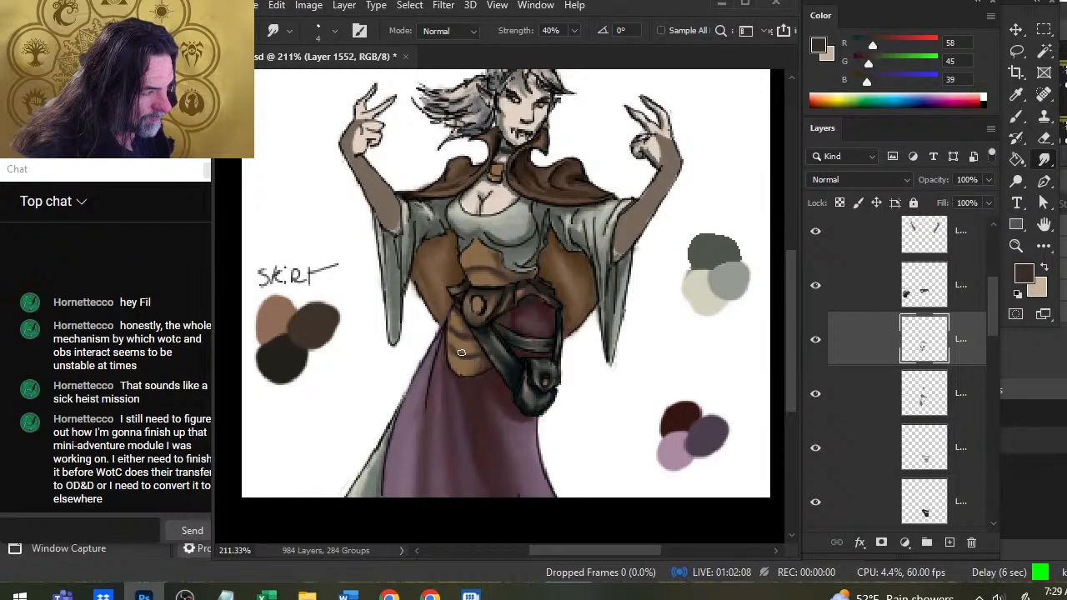
pyautogui.moveTo(461, 338)
pyautogui.mouseDown()
pyautogui.moveTo(452, 334)
pyautogui.moveTo(464, 328)
pyautogui.mouseUp()
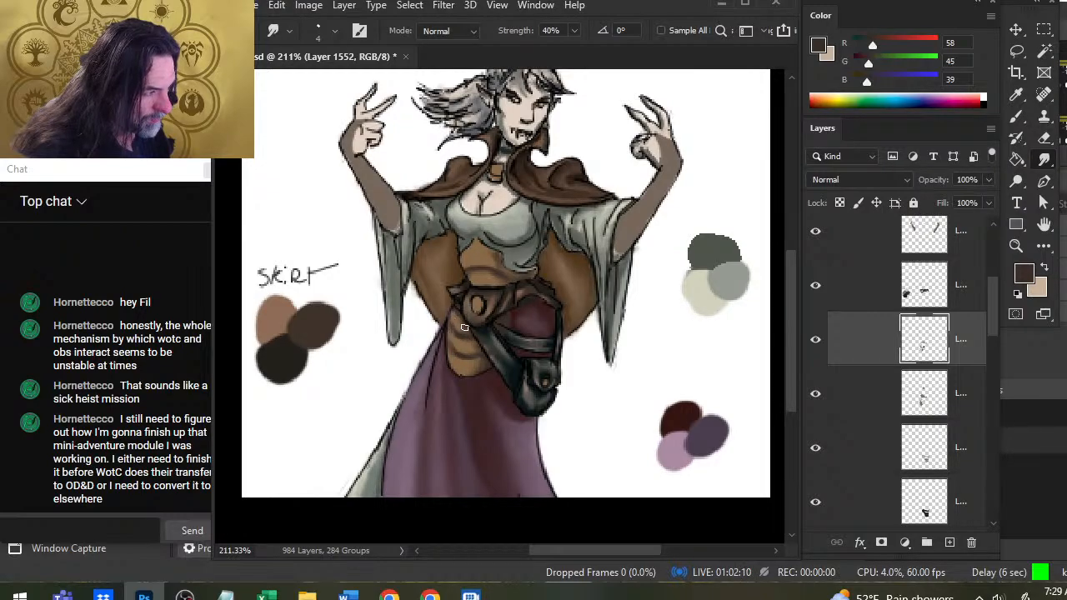
# Paint light tan highlights between the folds of the waist garment below the belt and smudge them.
pyautogui.press('x')
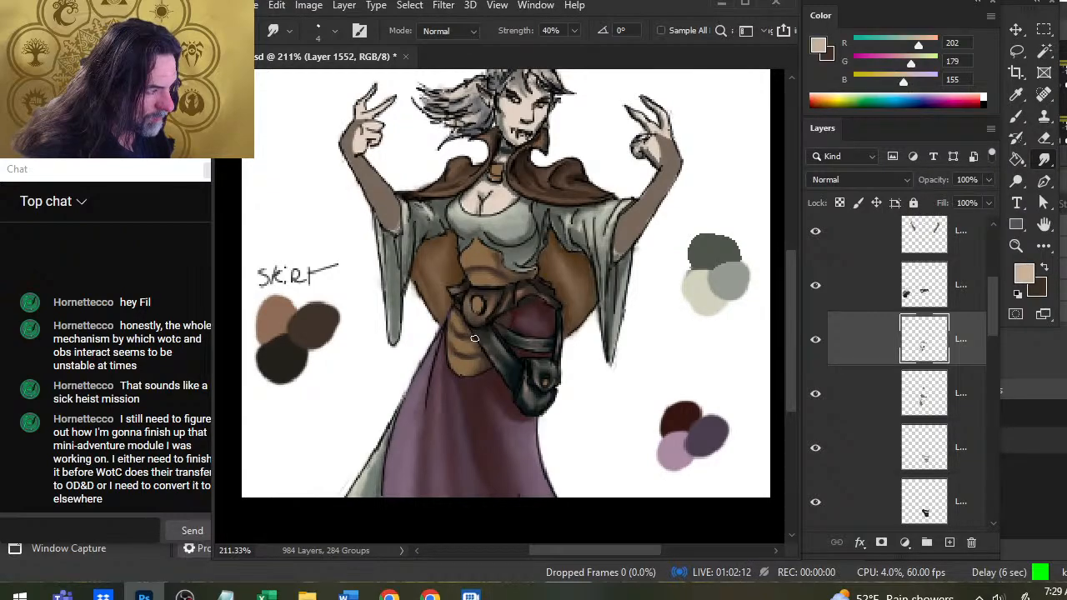
pyautogui.press('b')
pyautogui.press('r')
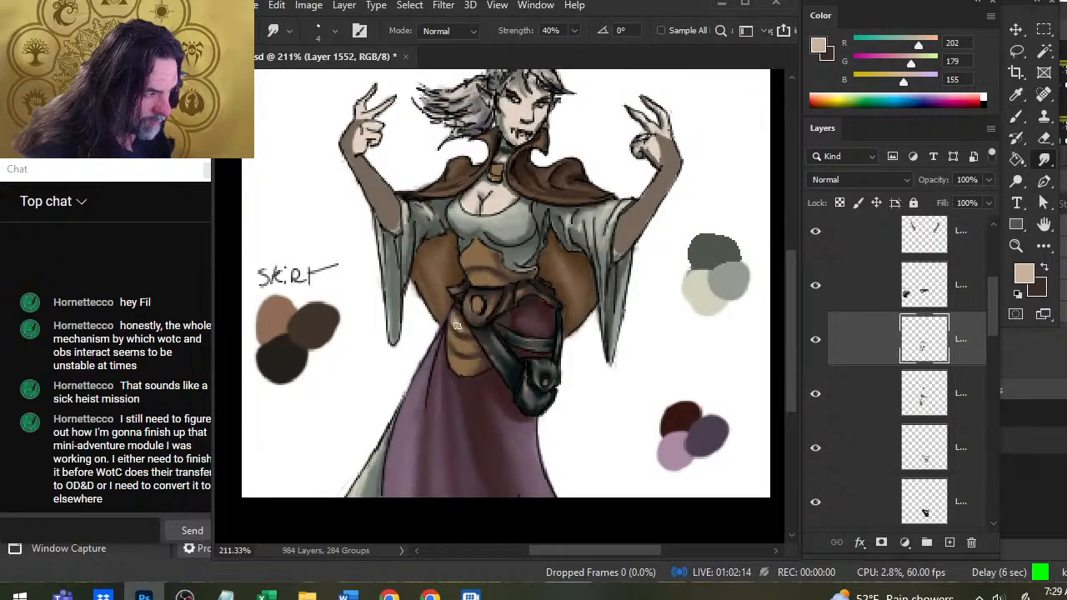
pyautogui.press('b')
pyautogui.moveTo(449, 333); pyautogui.dragTo(451, 347)
pyautogui.press('r')
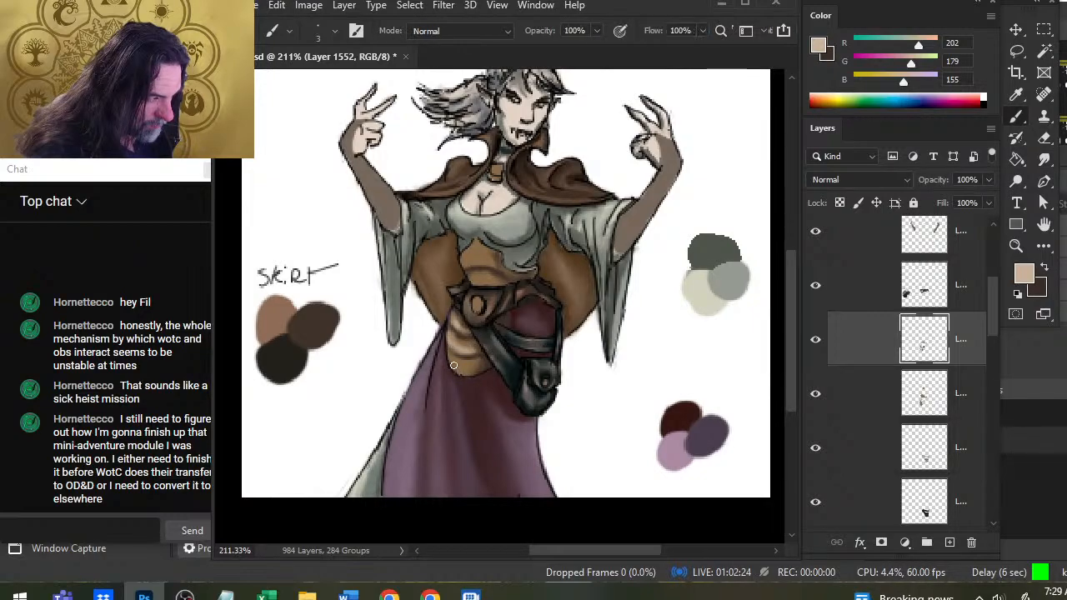
# Refine the fold lines and bottom edge of the waist garment below the belt with fine dark brown strokes, smudging them.
pyautogui.press('x')
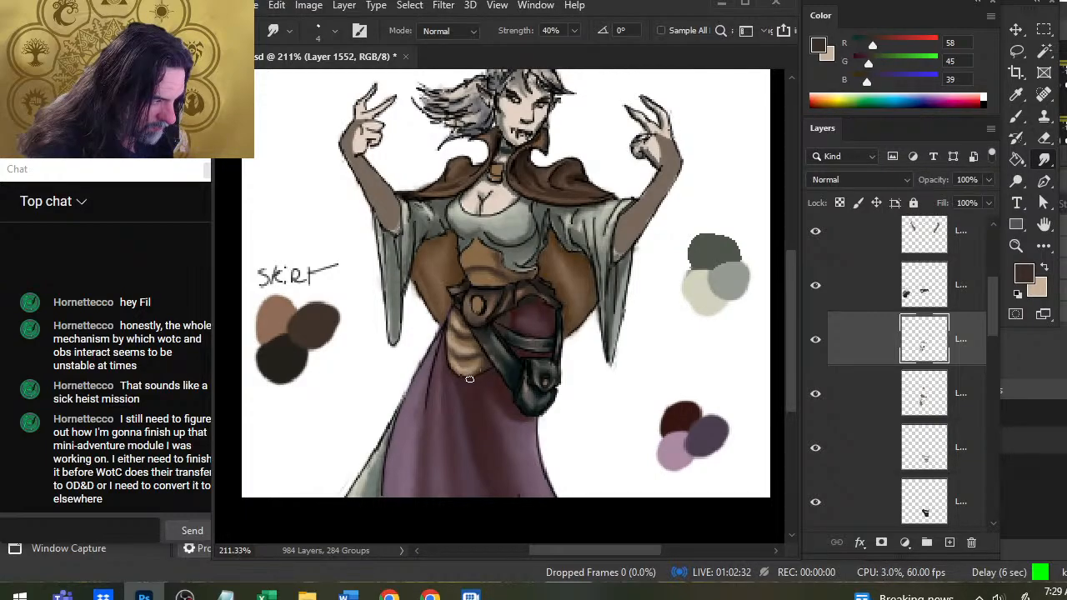
pyautogui.press('x')
pyautogui.press('b')
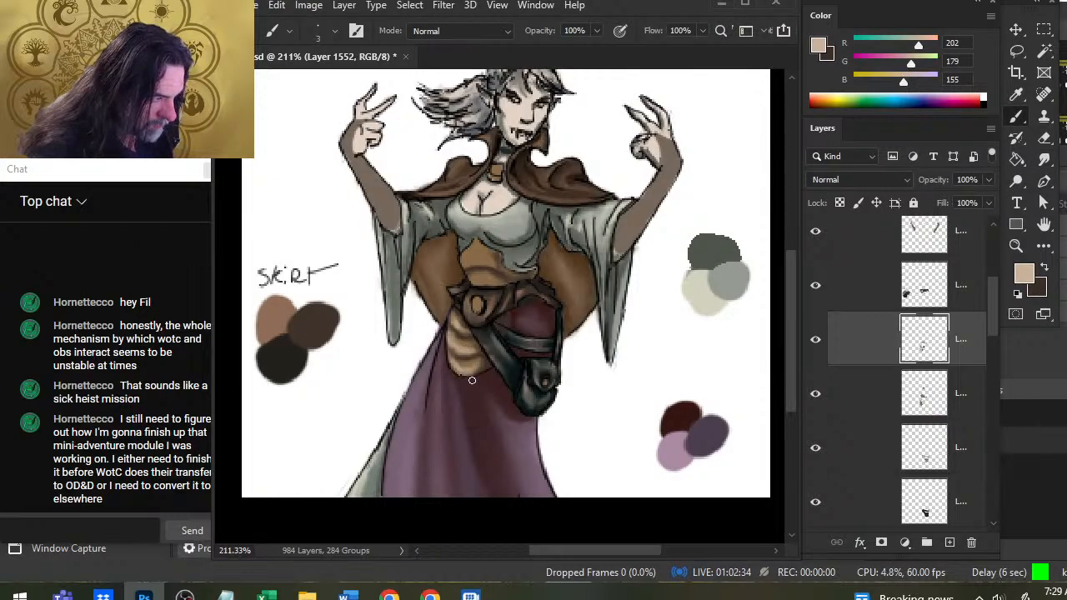
pyautogui.press('x')
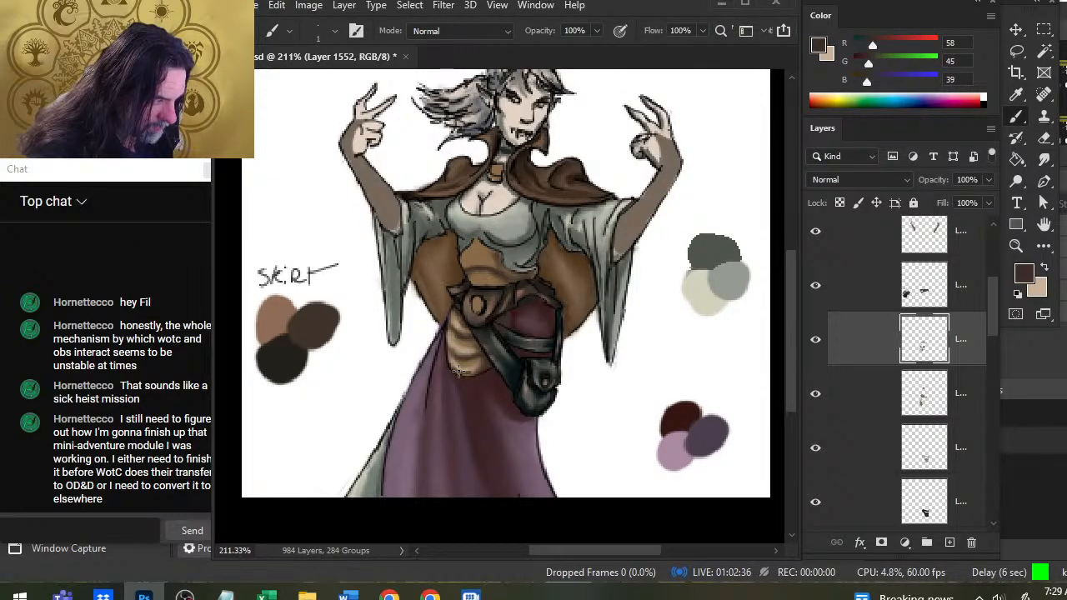
pyautogui.press('r')
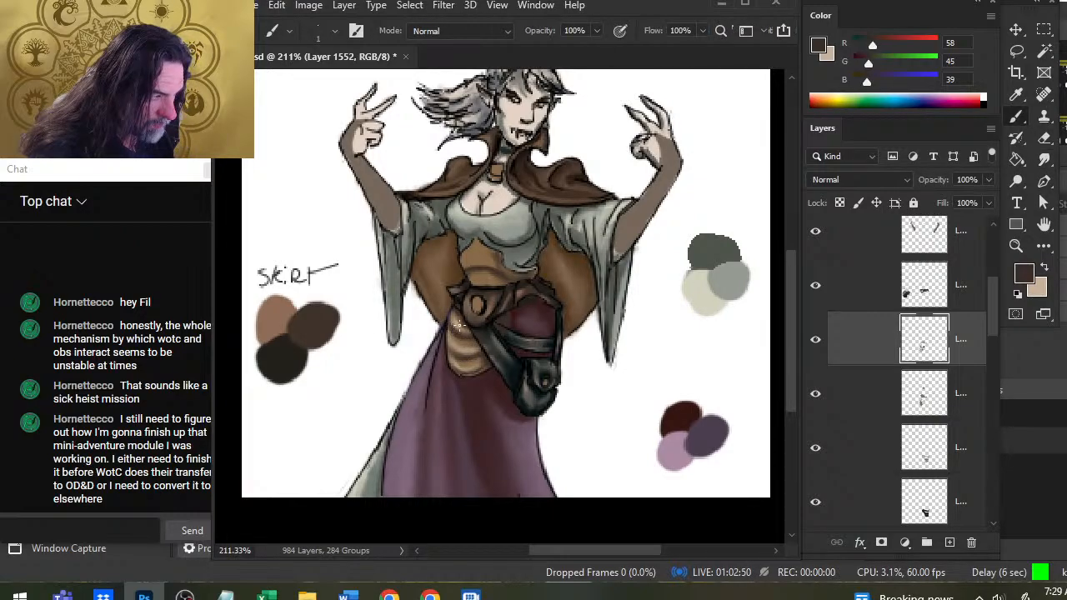
pyautogui.press('b')
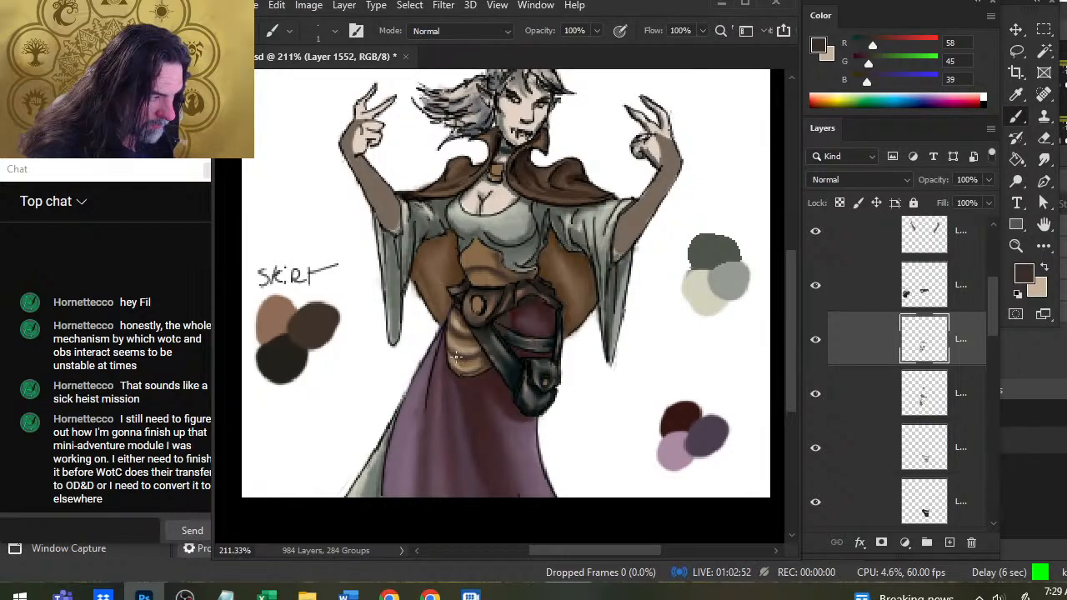
pyautogui.press('r')
pyautogui.moveTo(446, 346); pyautogui.dragTo(472, 362)
pyautogui.moveTo(452, 345)
pyautogui.mouseDown()
pyautogui.moveTo(463, 347)
pyautogui.moveTo(465, 315)
pyautogui.moveTo(468, 326)
pyautogui.mouseUp()
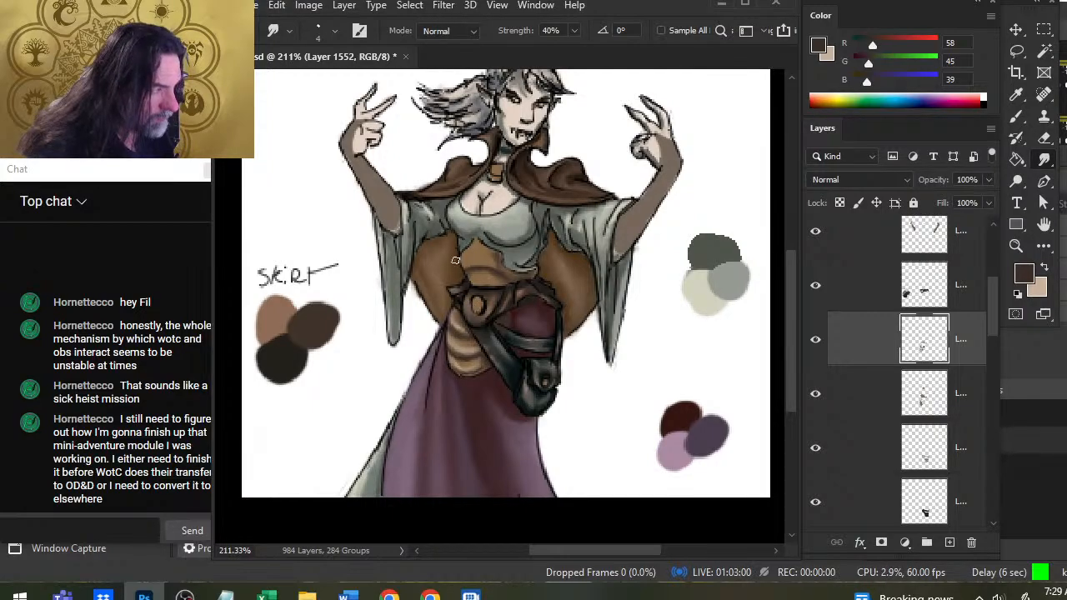
# Add light tan highlights to the waist garment's peak and folds above the belt, smudging them.
pyautogui.press('b')
pyautogui.keyDown('alt'); pyautogui.click(478, 261); pyautogui.keyUp('alt')
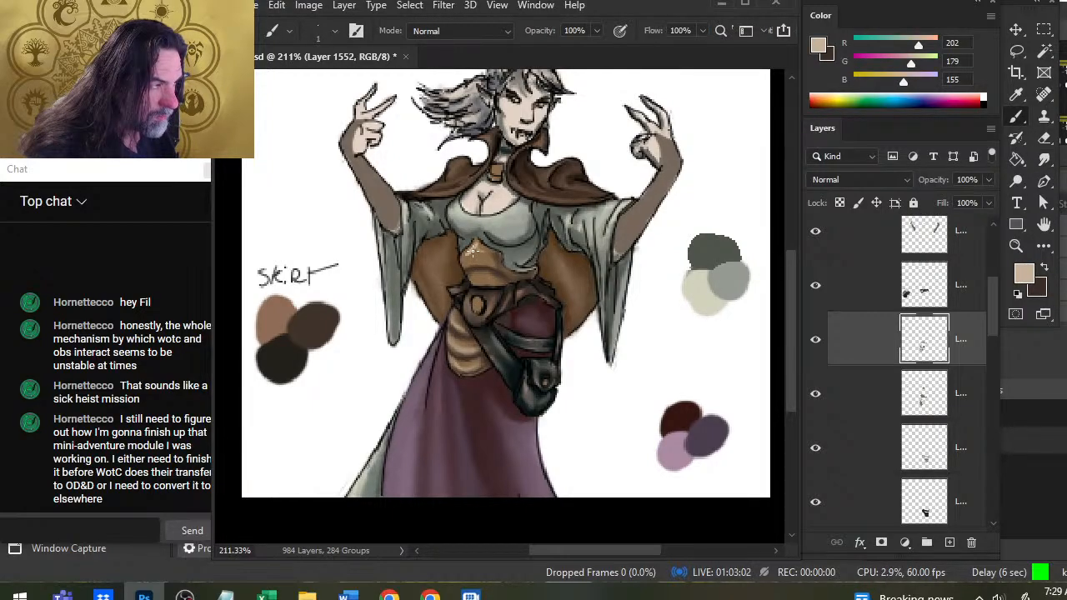
pyautogui.press('r')
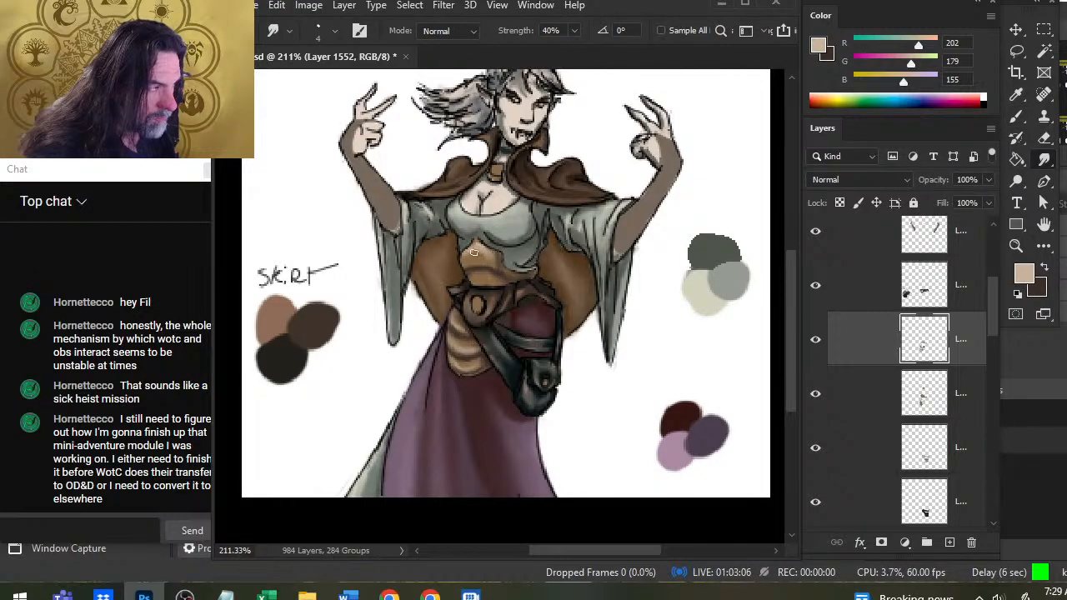
pyautogui.press('b')
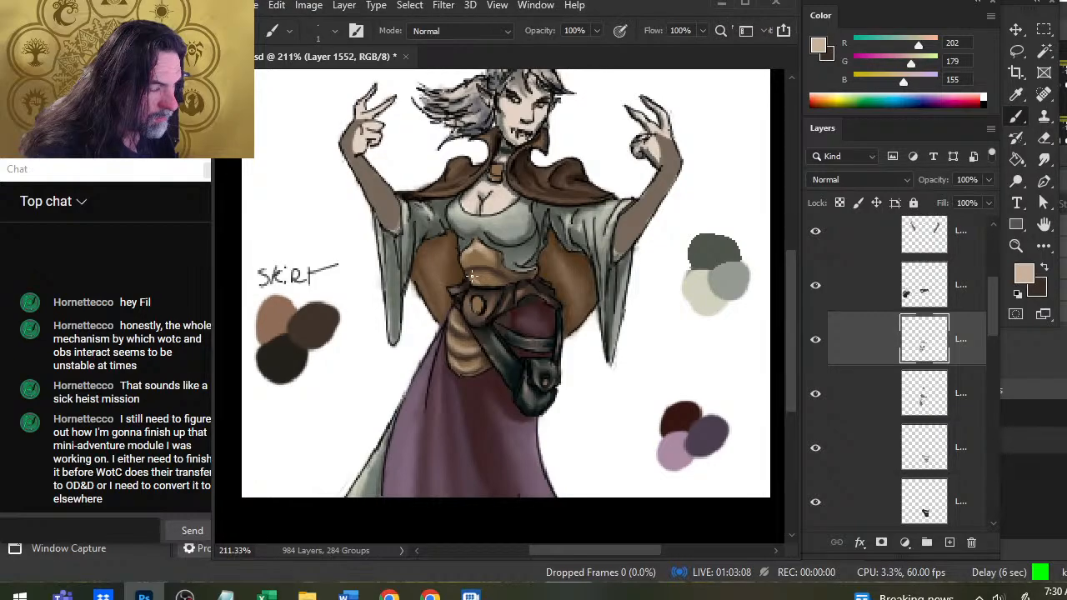
pyautogui.keyDown('alt'); pyautogui.click(471, 278); pyautogui.keyUp('alt')
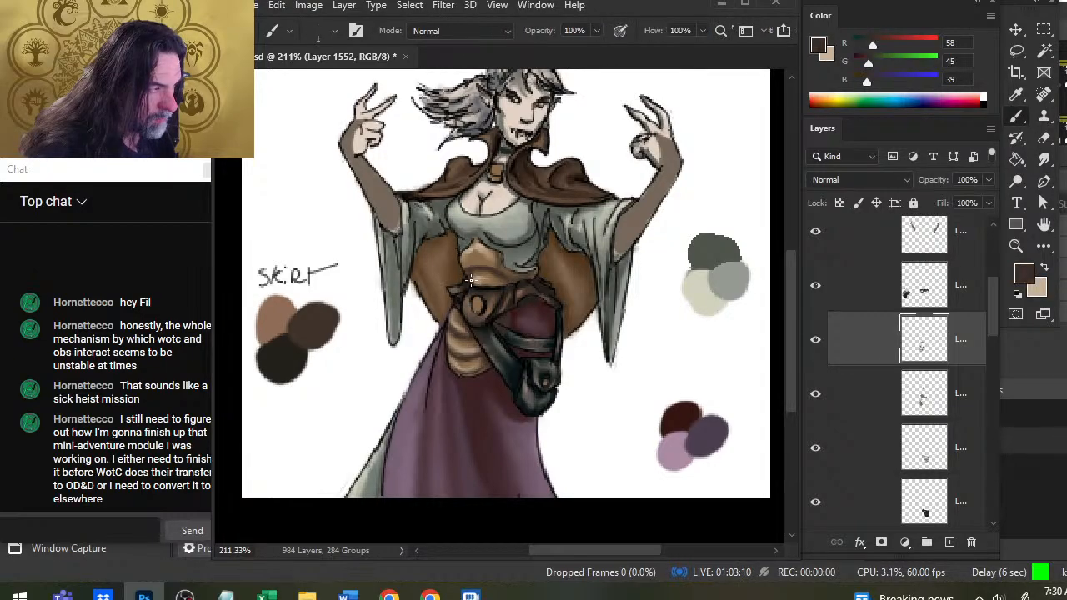
# Build up dark brown fold shadows on the waist garment above the belt with alternating brush strokes and smudging.
pyautogui.press('r')
pyautogui.moveTo(477, 272)
pyautogui.mouseDown()
pyautogui.moveTo(493, 283)
pyautogui.moveTo(481, 273)
pyautogui.moveTo(480, 283)
pyautogui.moveTo(466, 252)
pyautogui.moveTo(492, 266)
pyautogui.moveTo(494, 254)
pyautogui.moveTo(504, 269)
pyautogui.mouseUp()
pyautogui.press('b')
pyautogui.press('r')
pyautogui.press('b')
pyautogui.press('r')
pyautogui.press('b')
pyautogui.press('r')
# Brighten the ridges between the upper waist garment's folds with more light tan strokes and smudge them toward the bodice.
pyautogui.press('x')
pyautogui.press('b')
pyautogui.press('r')
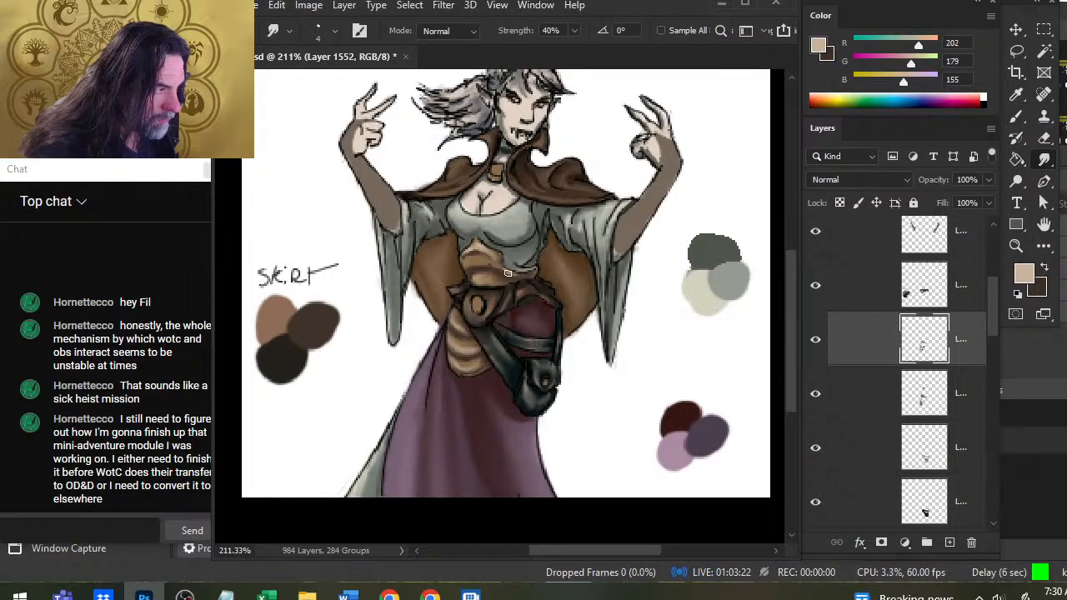
pyautogui.press('b')
pyautogui.press('r')
pyautogui.moveTo(498, 258); pyautogui.dragTo(490, 251)
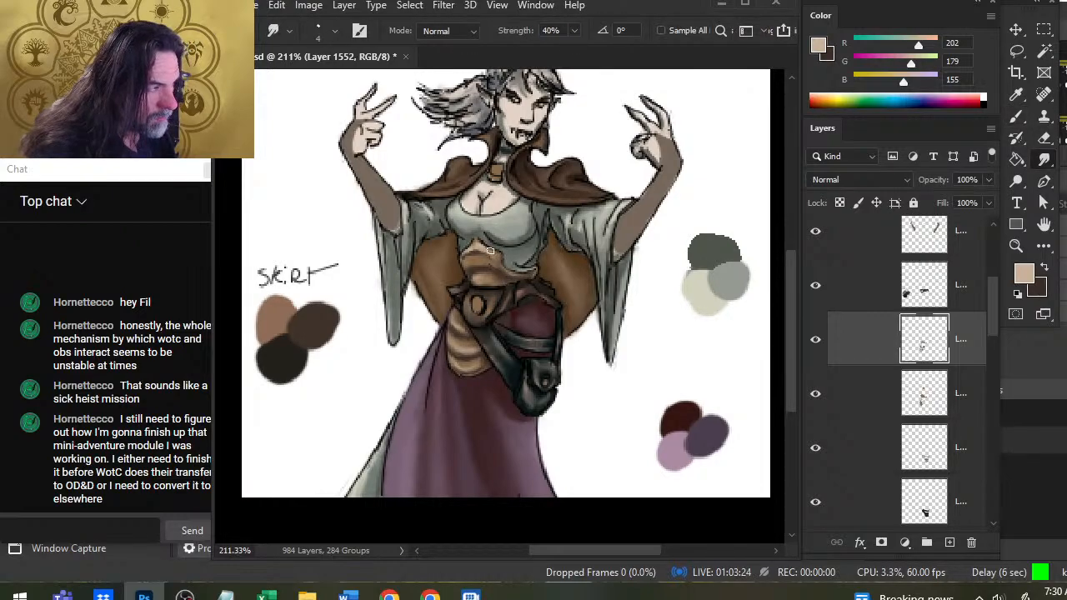
# Add light tan highlights and dark brown shading to the cloak clasp at the collar, smudging them together.
pyautogui.press('b')
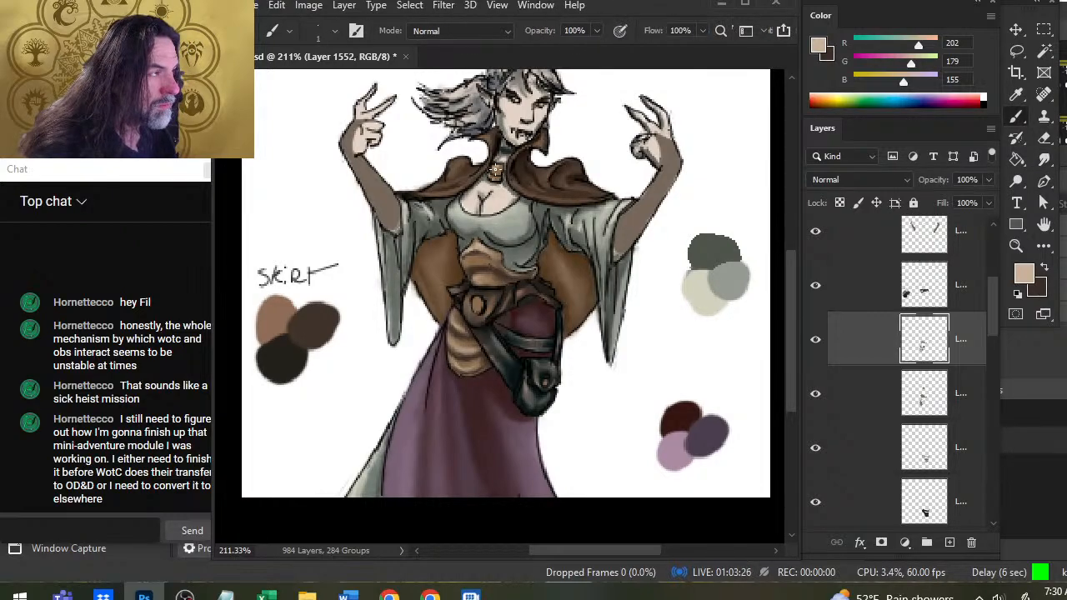
pyautogui.keyDown('alt'); pyautogui.click(496, 170); pyautogui.keyUp('alt')
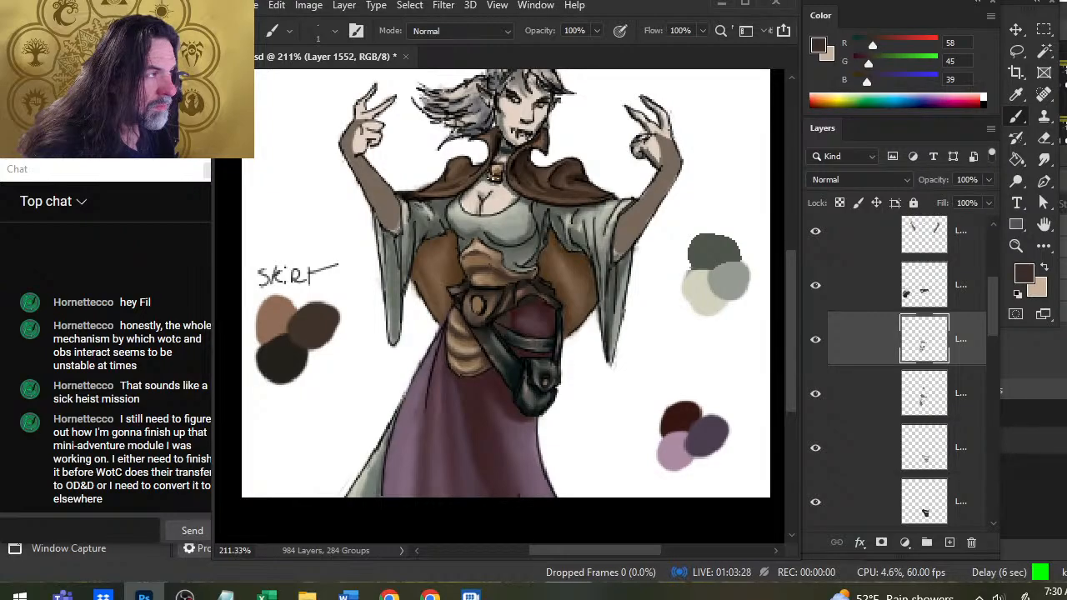
pyautogui.press('r')
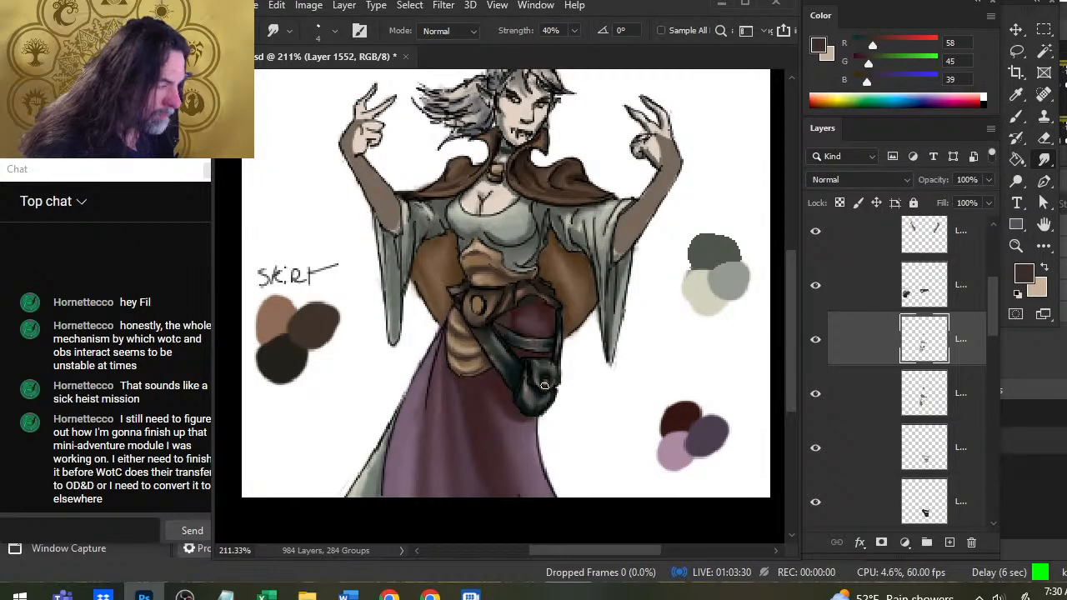
# Paint a small light tan highlight with dark brown accents on the round fastener of the dark pouch.
pyautogui.press('b')
pyautogui.press('x')
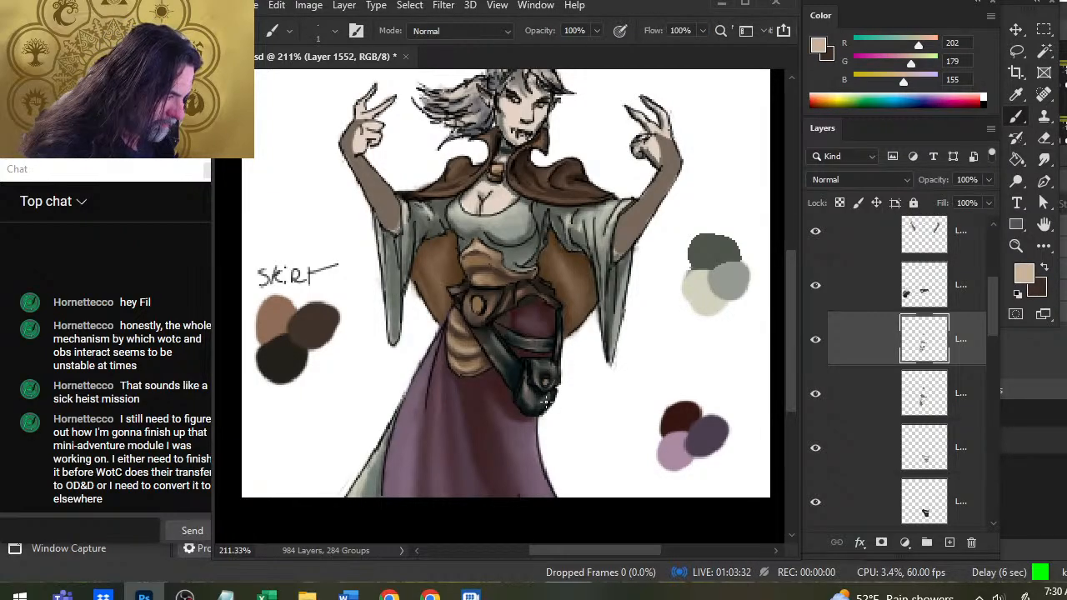
pyautogui.press('x')
pyautogui.press('x')
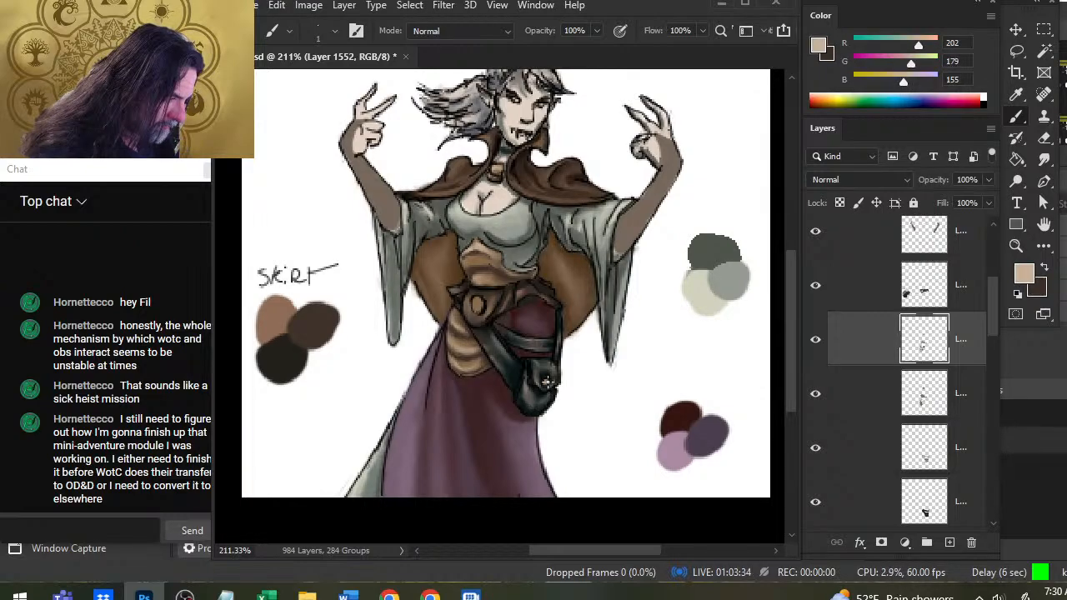
pyautogui.press('x')
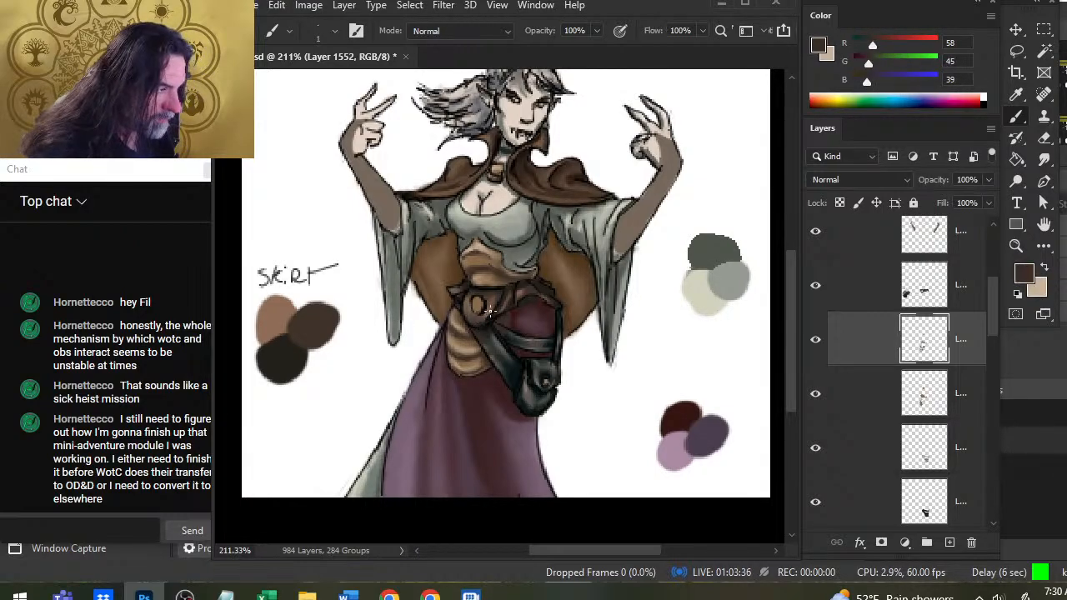
# Highlight the belt's oval buckle in light tan, shade it with dark brown strokes and smudge the result.
pyautogui.press('x')
pyautogui.press('x')
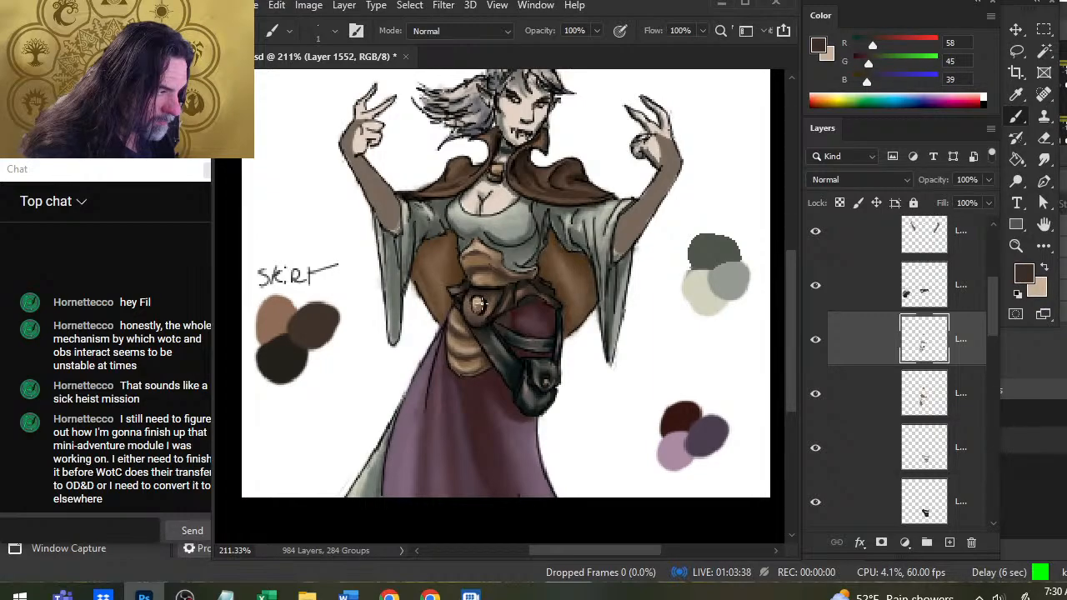
pyautogui.moveTo(479, 306); pyautogui.dragTo(479, 312)
pyautogui.press('r')
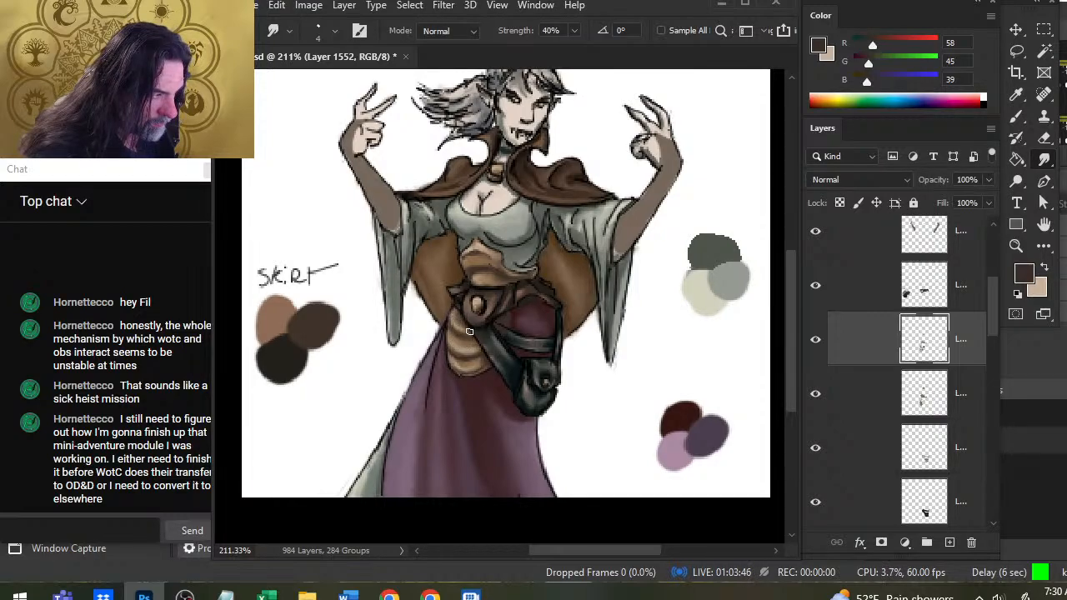
# Add light tan highlights and dark brown shading where the belt strap crosses above the pouch, smudging both.
pyautogui.press('b')
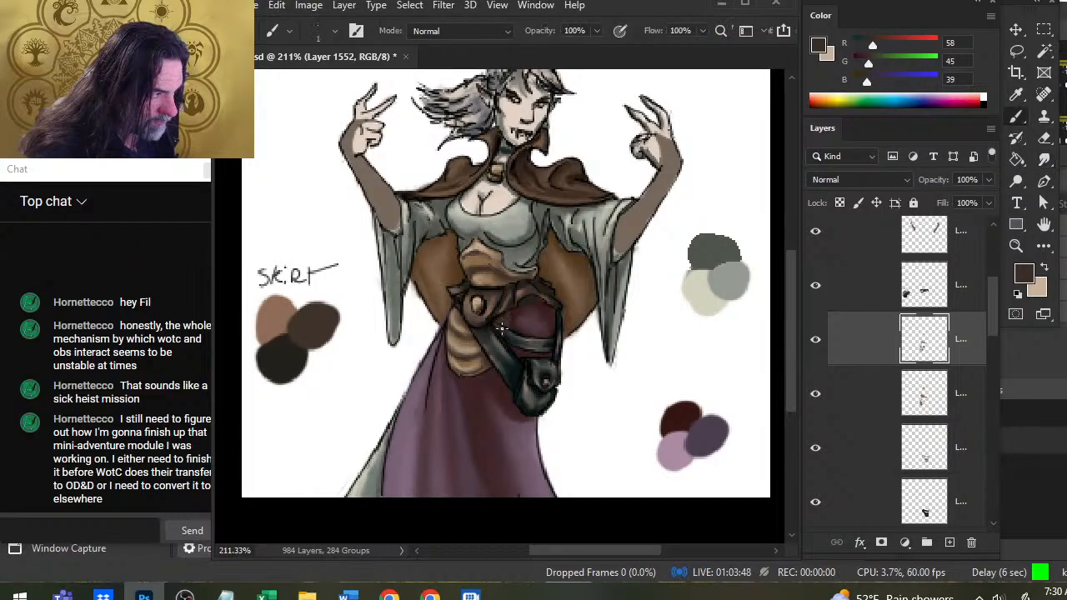
pyautogui.press('x')
pyautogui.press('r')
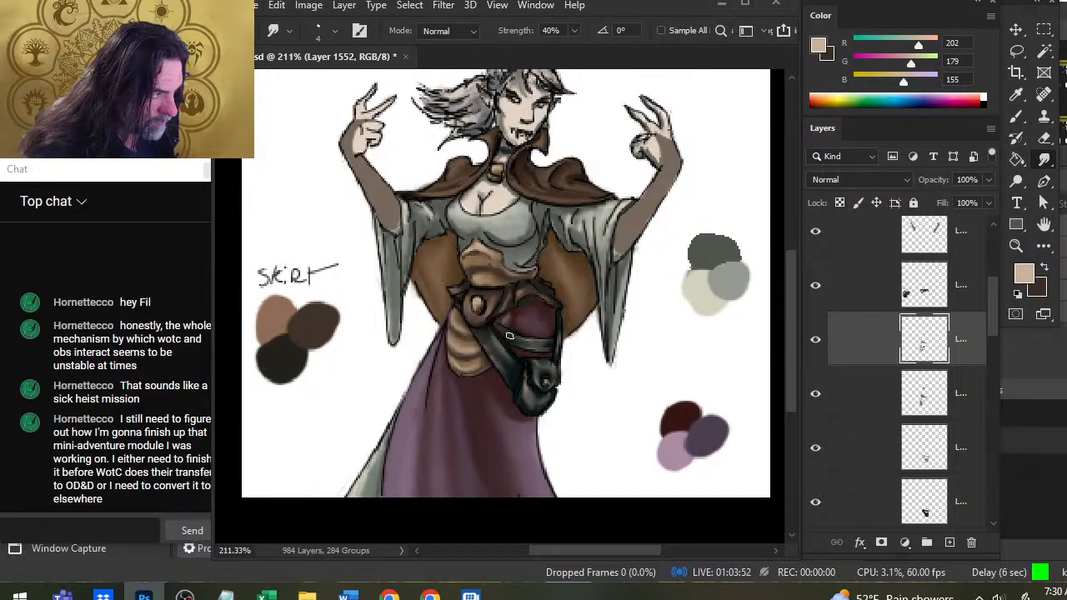
pyautogui.press('x')
pyautogui.press('b')
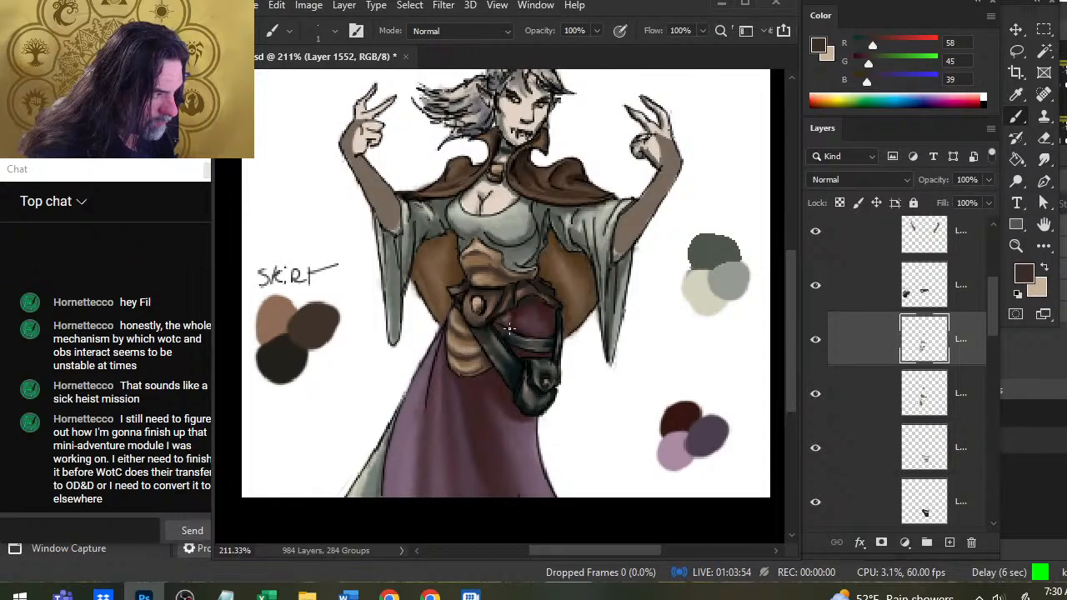
pyautogui.press('r')
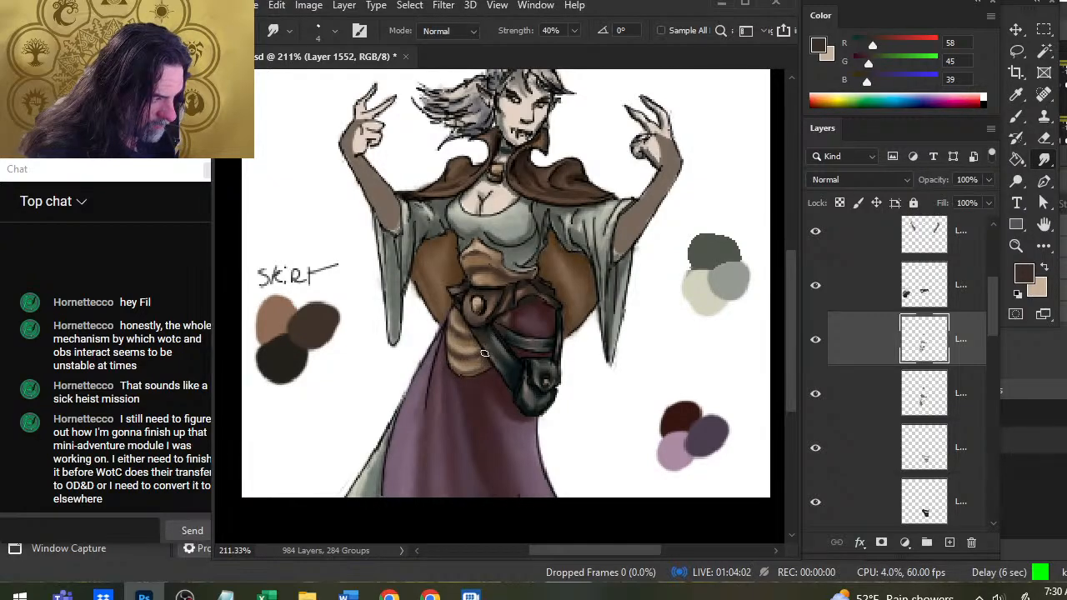
# Deepen the dark brown shadows on the waist garment below the belt, beside the diagonal strap, and smudge them.
pyautogui.press('b')
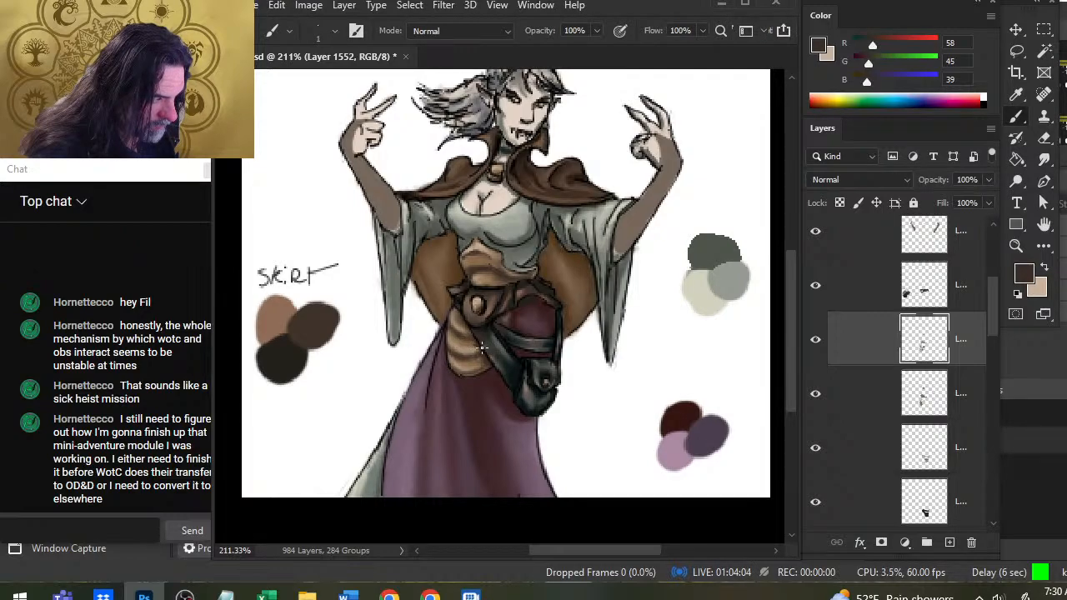
pyautogui.press('r')
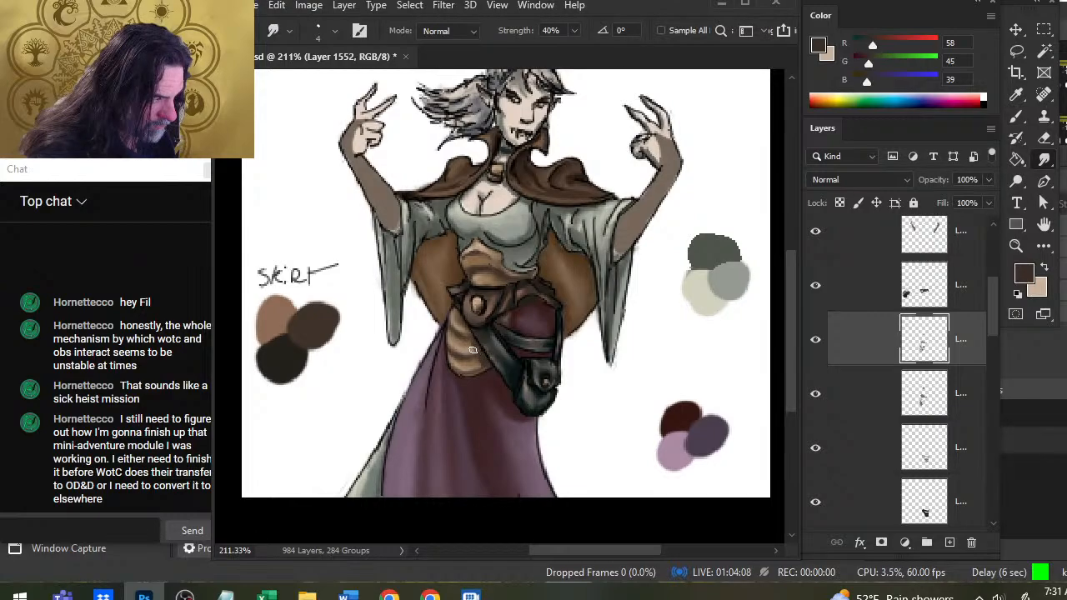
pyautogui.press('b')
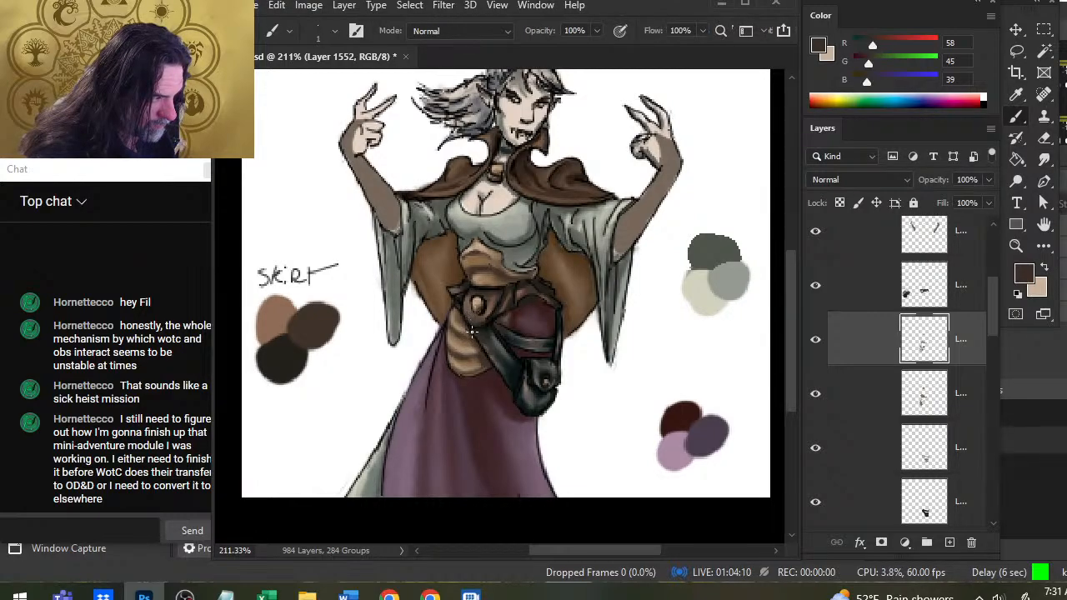
pyautogui.press('r')
# Darken the folds in the middle of the waist garment above the belt with brown strokes, smudging each one.
pyautogui.press('b')
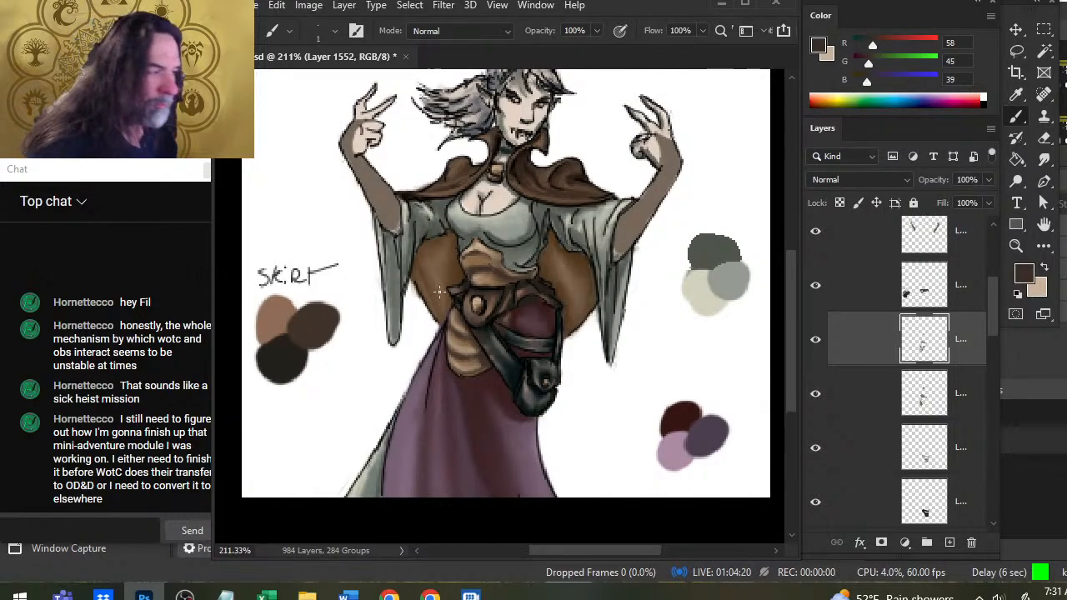
pyautogui.press('r')
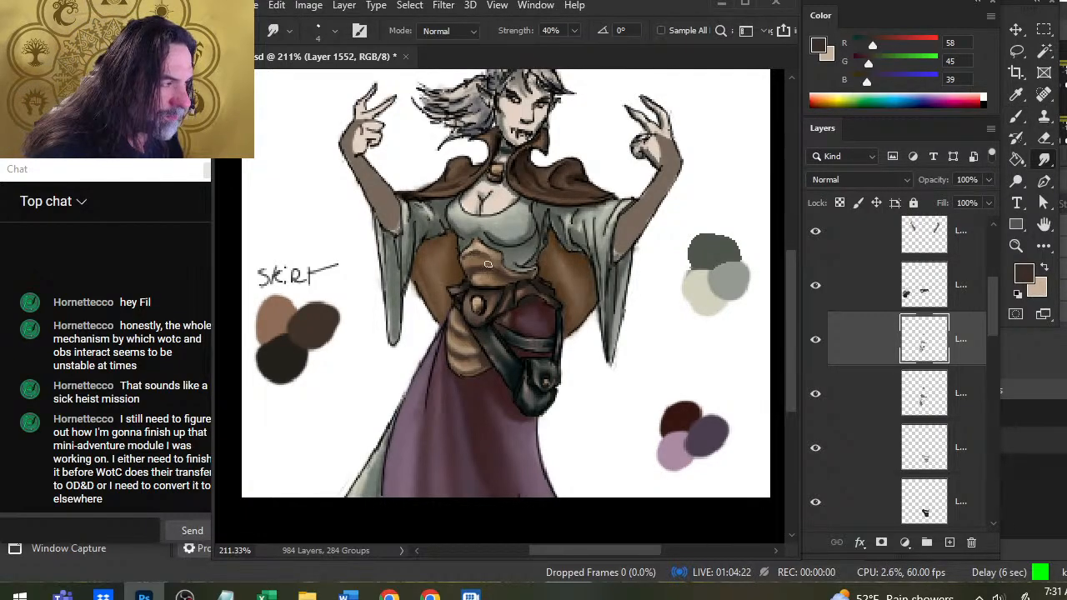
pyautogui.press('b')
pyautogui.press('r')
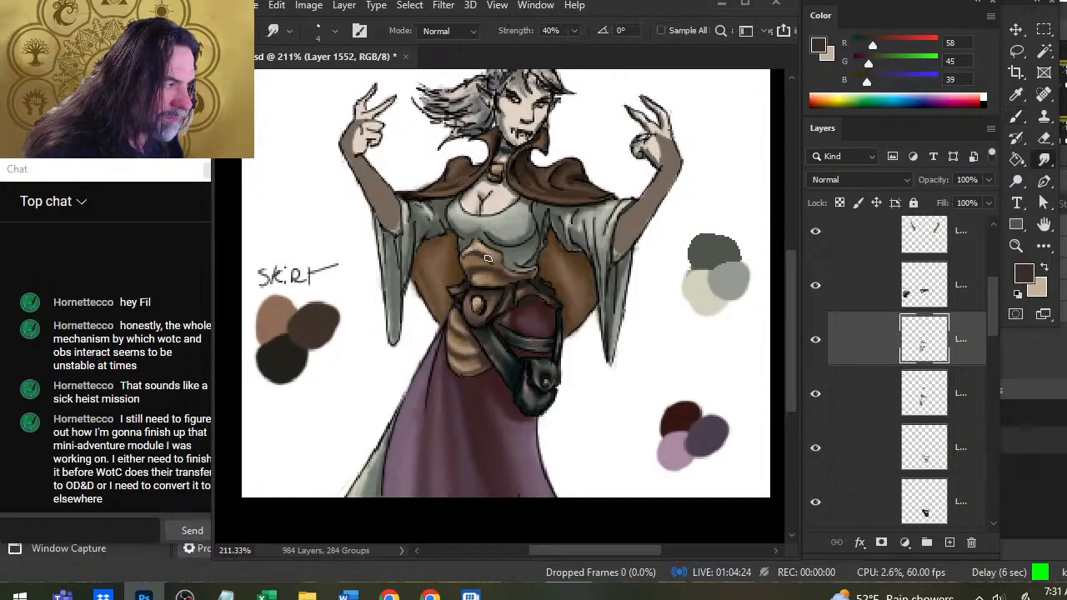
pyautogui.press('b')
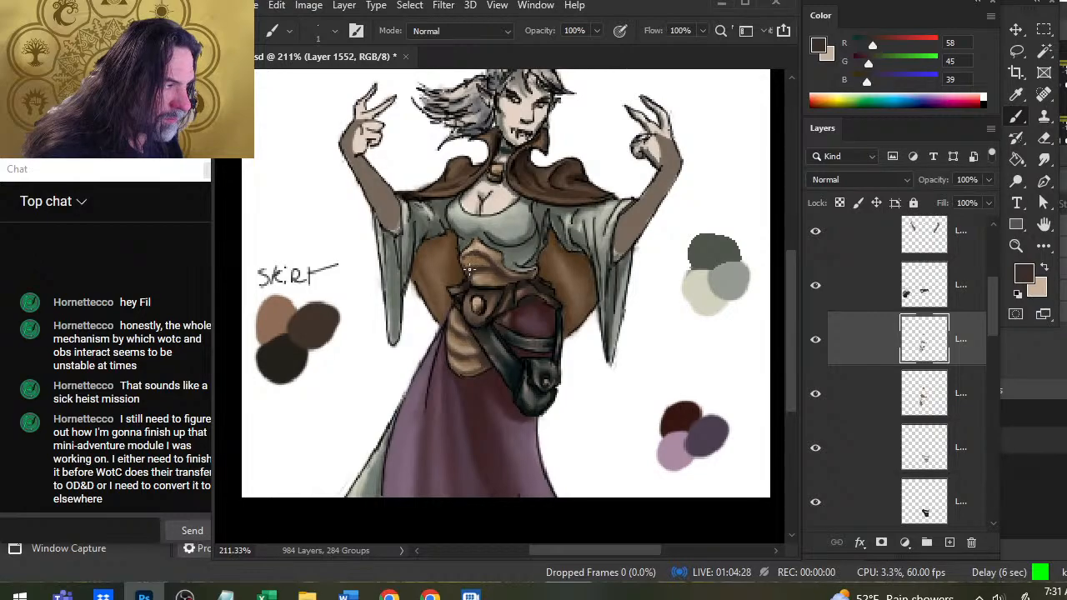
pyautogui.press('r')
# Shade the upper waist garment along the belt's top edge and its outer side in dark brown, smudging the strokes.
pyautogui.press('b')
pyautogui.press('r')
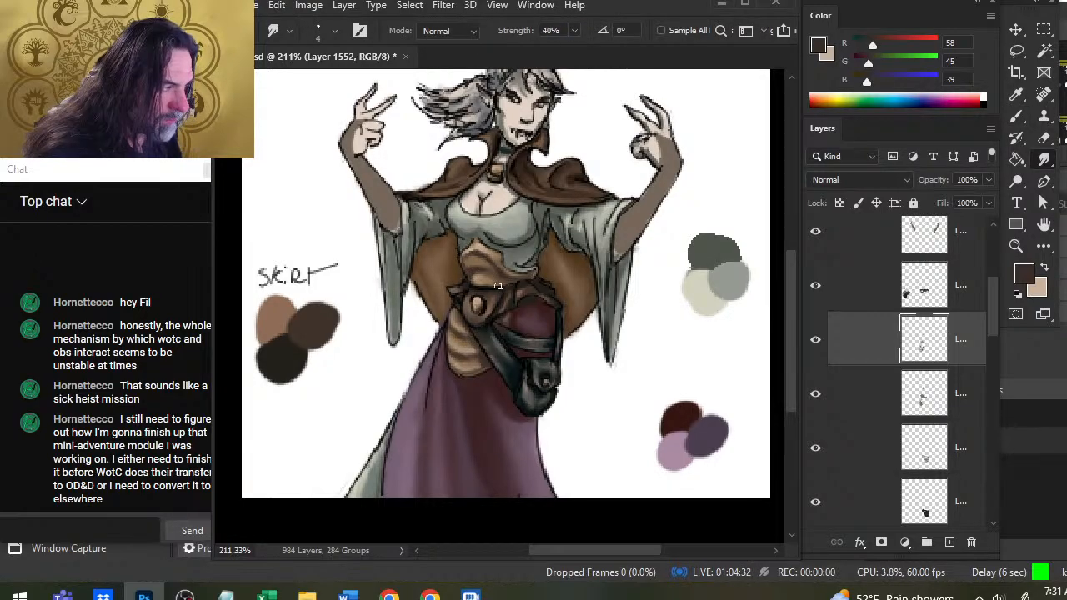
pyautogui.press('b')
pyautogui.press('r')
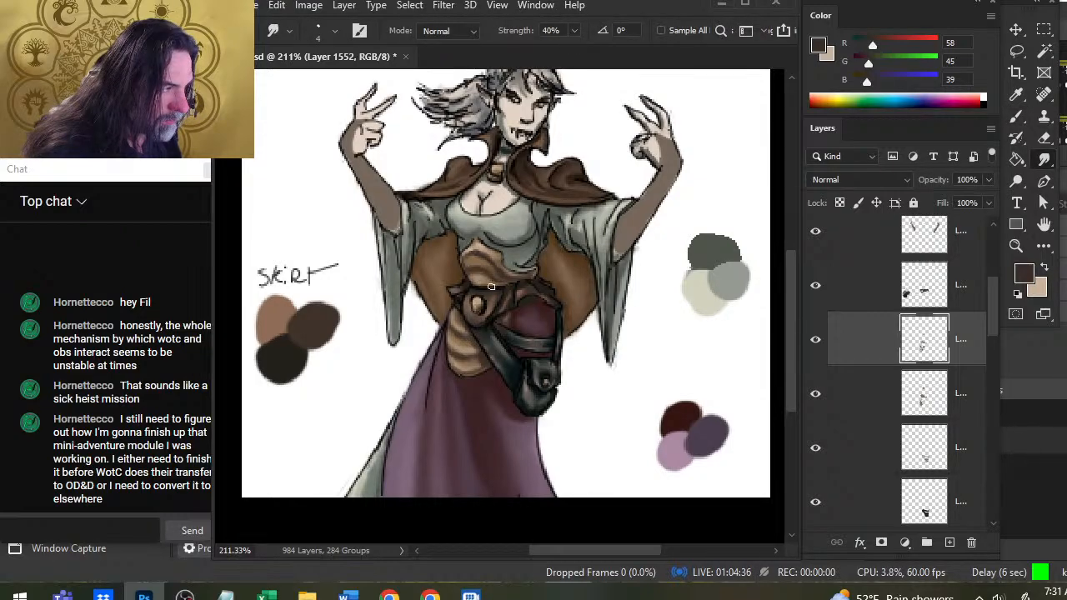
pyautogui.press('b')
pyautogui.press('r')
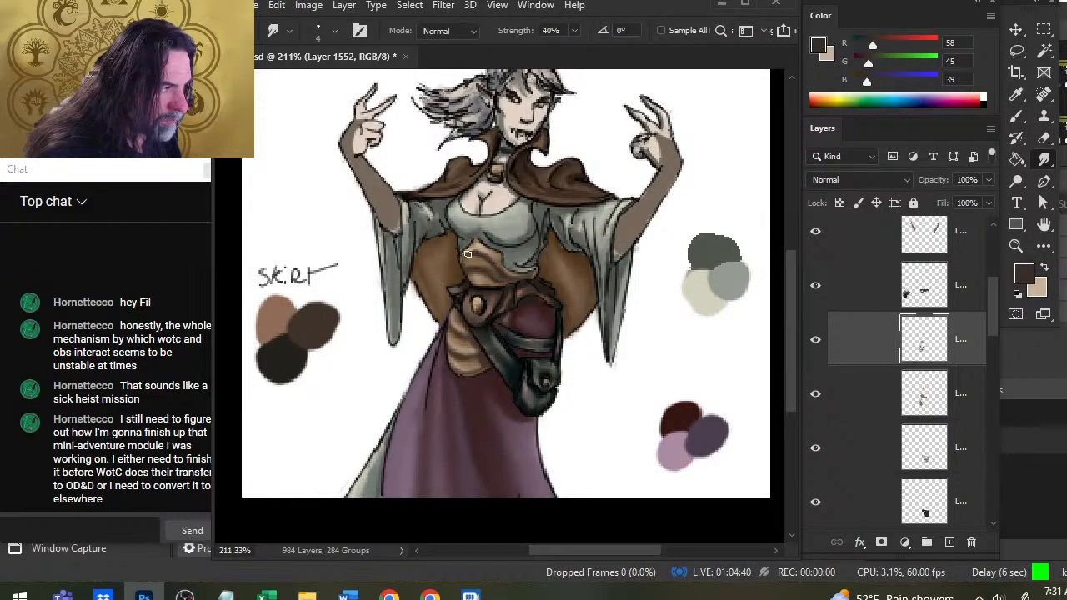
pyautogui.keyDown('alt'); pyautogui.click(470, 265); pyautogui.keyUp('alt')
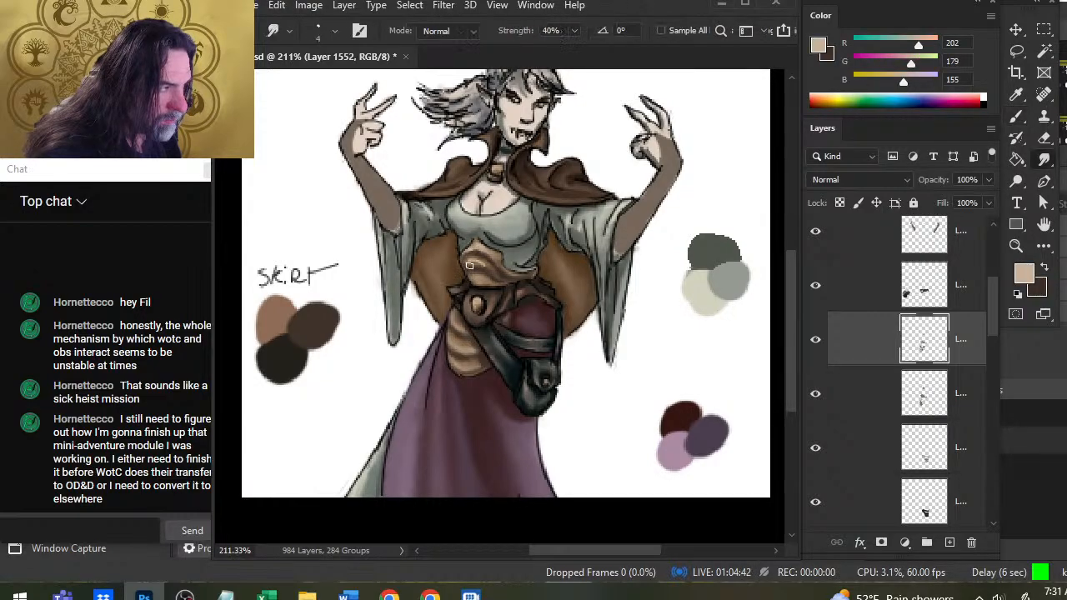
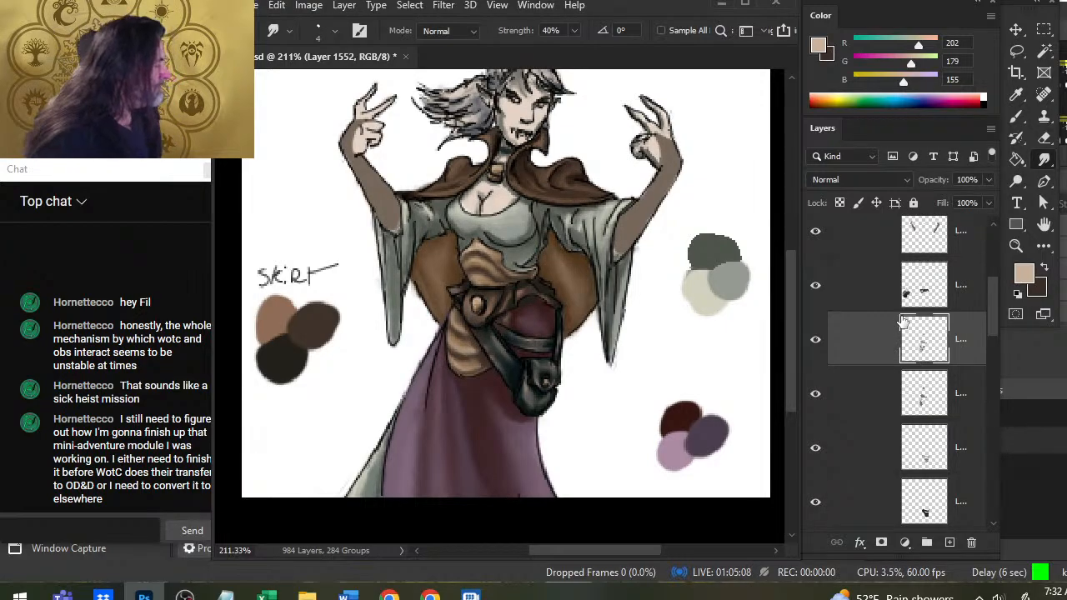
# Add an empty layer directly above the forearms' brown base color layer in the color group.
pyautogui.click(815, 286)
pyautogui.click(814, 297)
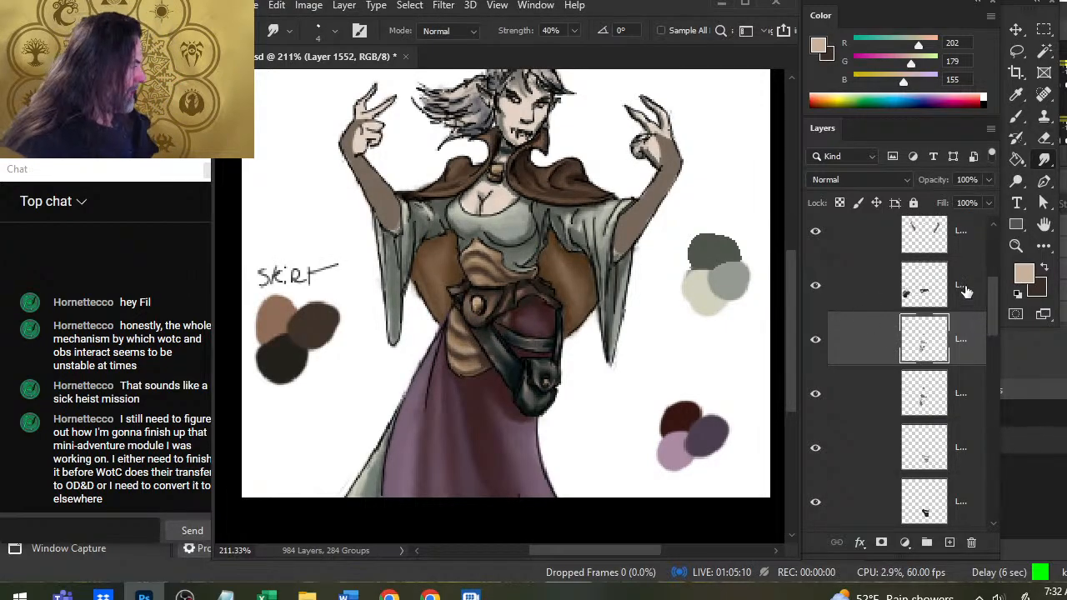
pyautogui.scroll(3, 990, 305)
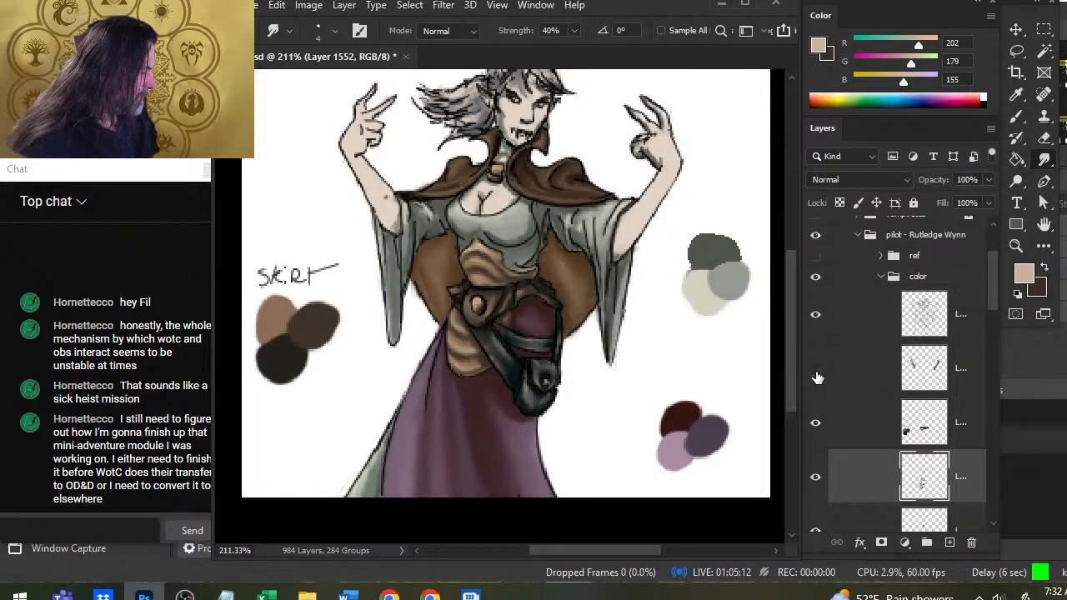
pyautogui.click(868, 370)
pyautogui.click(949, 543)
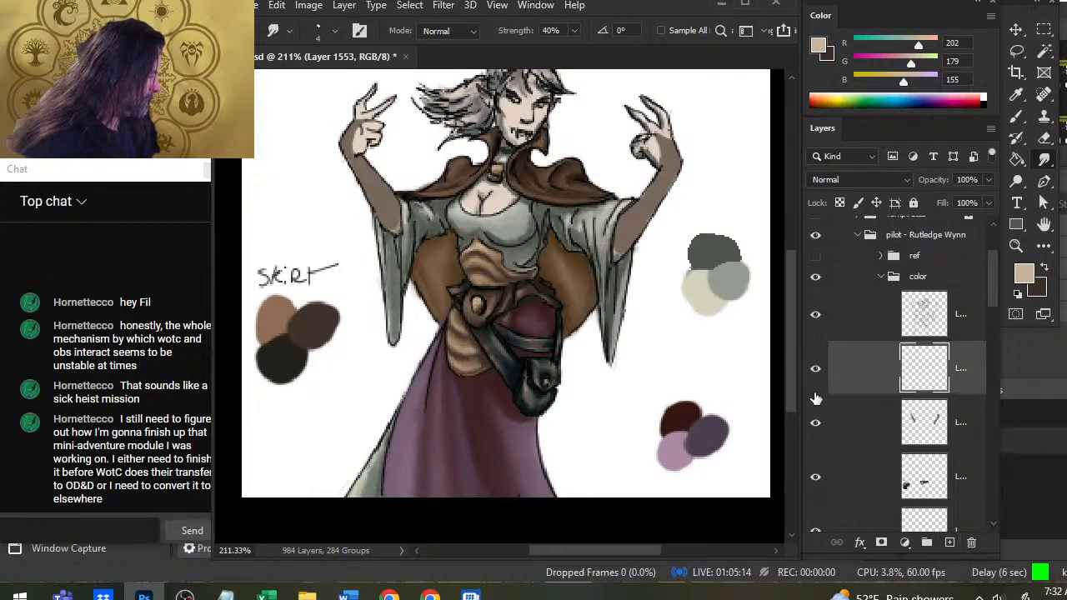
# Show the reference images and sample a dark gray-green and a pinkish skin tone from the red-clothed figure's arm.
pyautogui.click(814, 255)
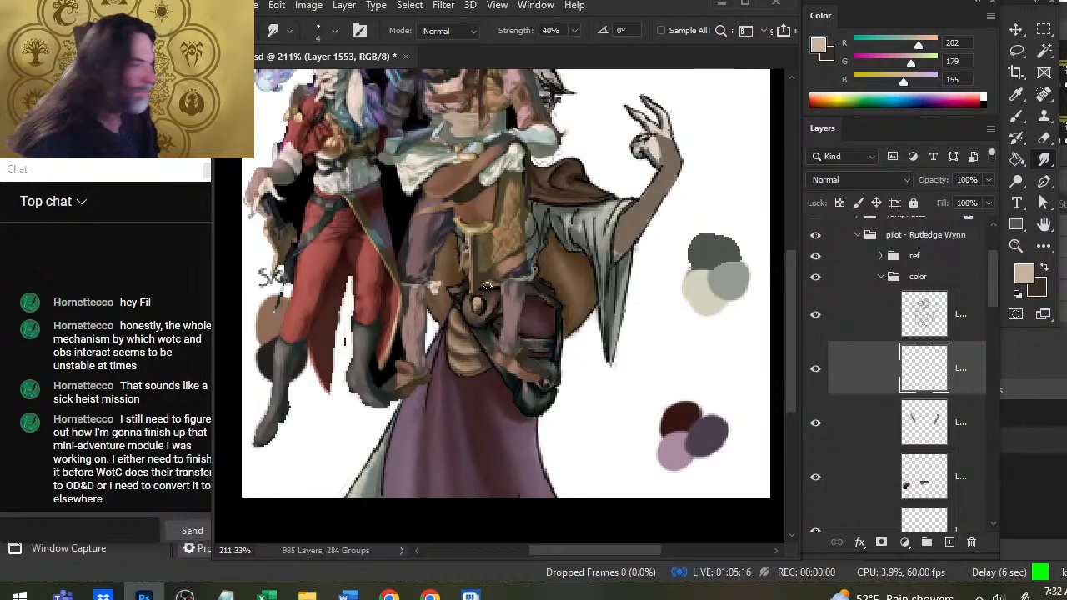
pyautogui.press('b')
pyautogui.keyDown('alt'); pyautogui.click(287, 206); pyautogui.keyUp('alt')
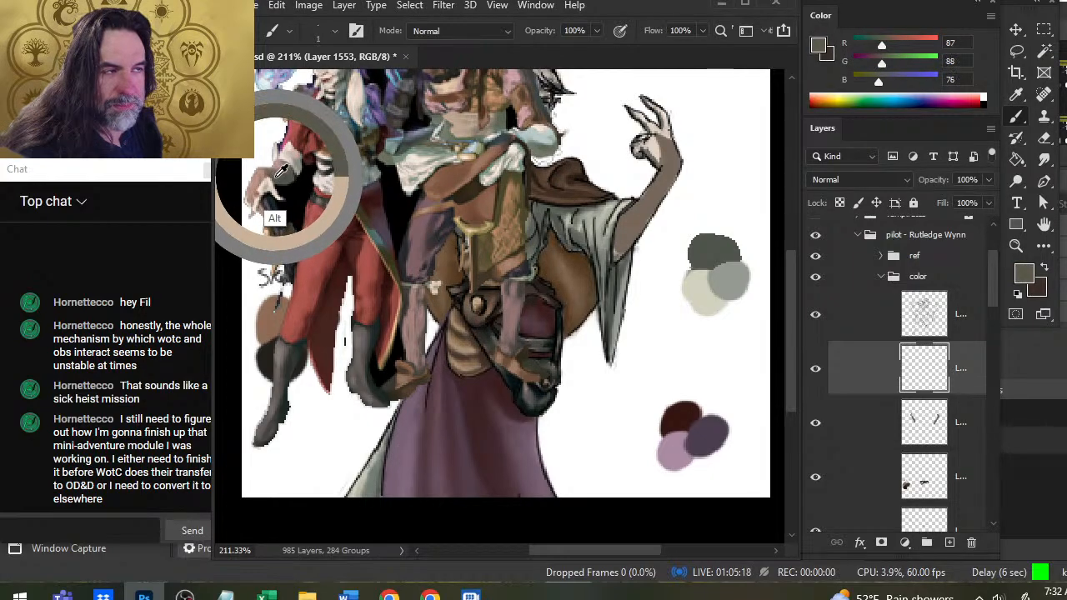
pyautogui.keyDown('alt'); pyautogui.click(265, 205); pyautogui.keyUp('alt')
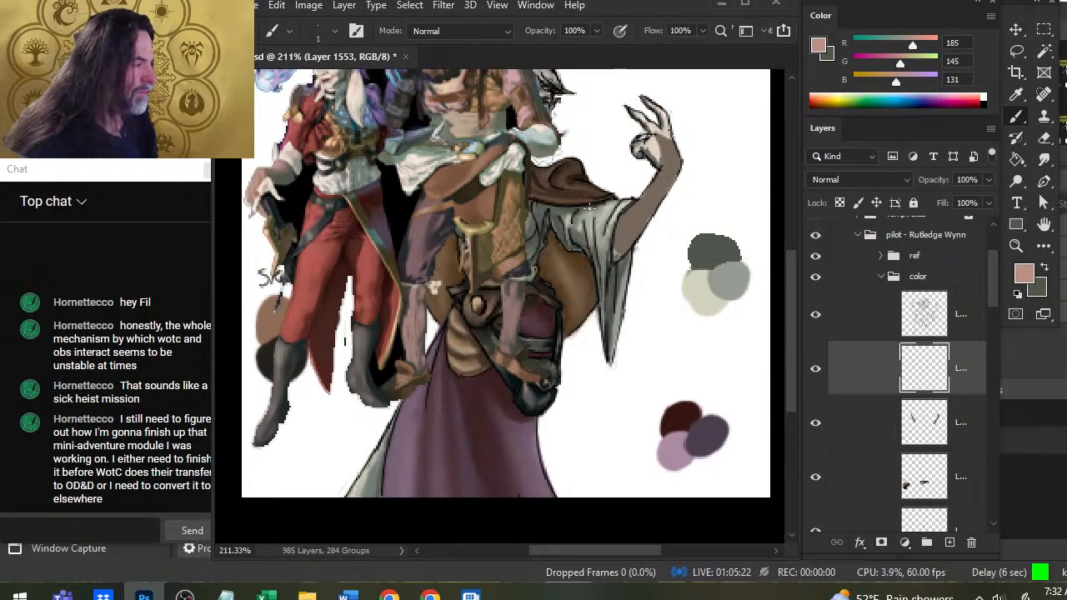
pyautogui.press('x')
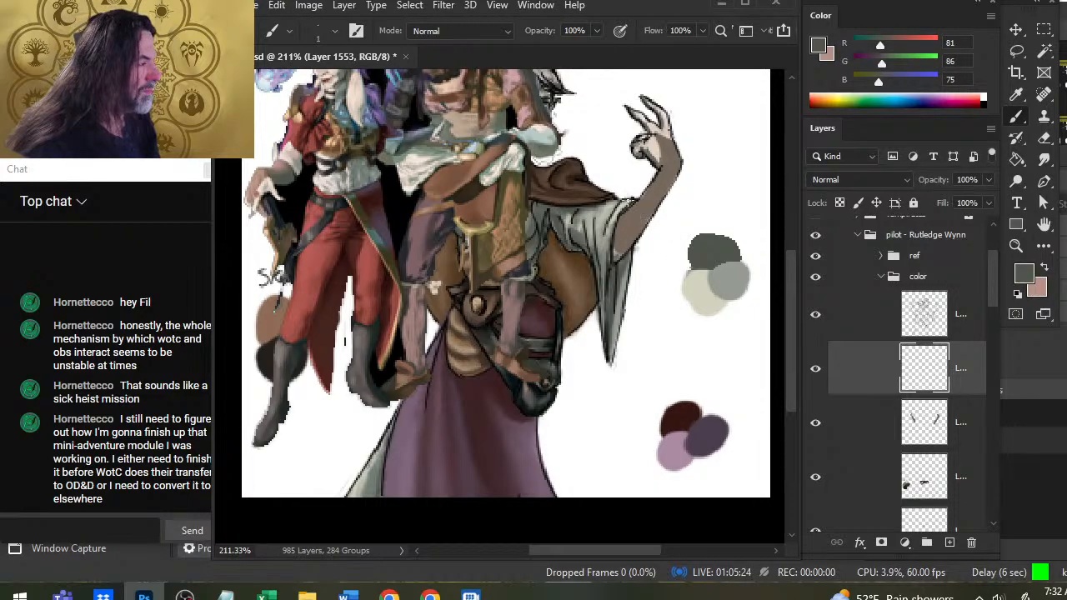
# Sample the forearm's brown and mix it into a pinkish skin highlight with RGB 181, 142, 129.
pyautogui.keyDown('alt'); pyautogui.click(628, 230); pyautogui.keyUp('alt')
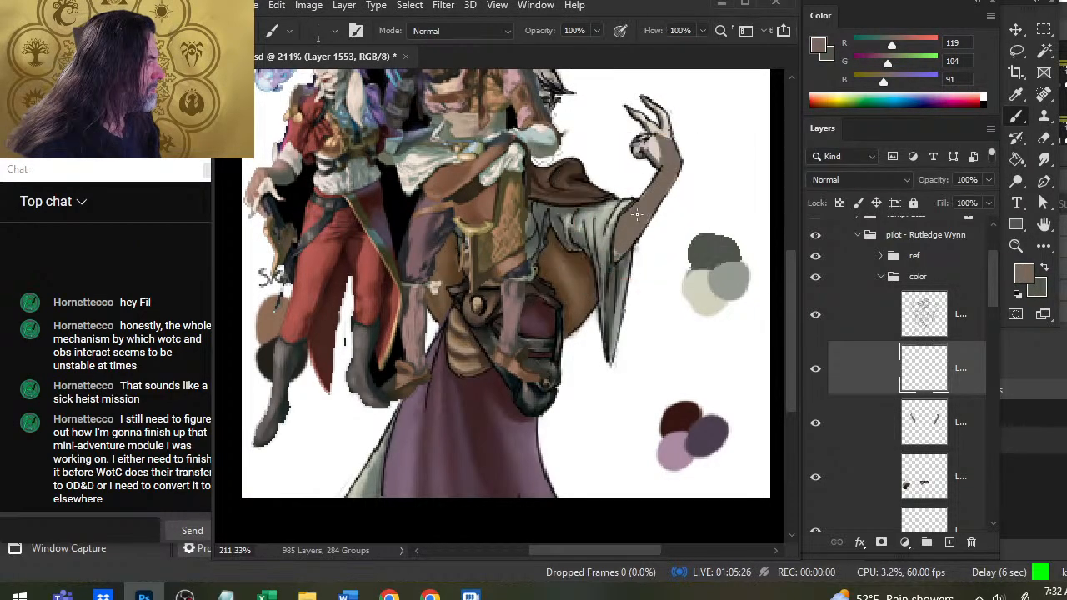
pyautogui.click(907, 45)
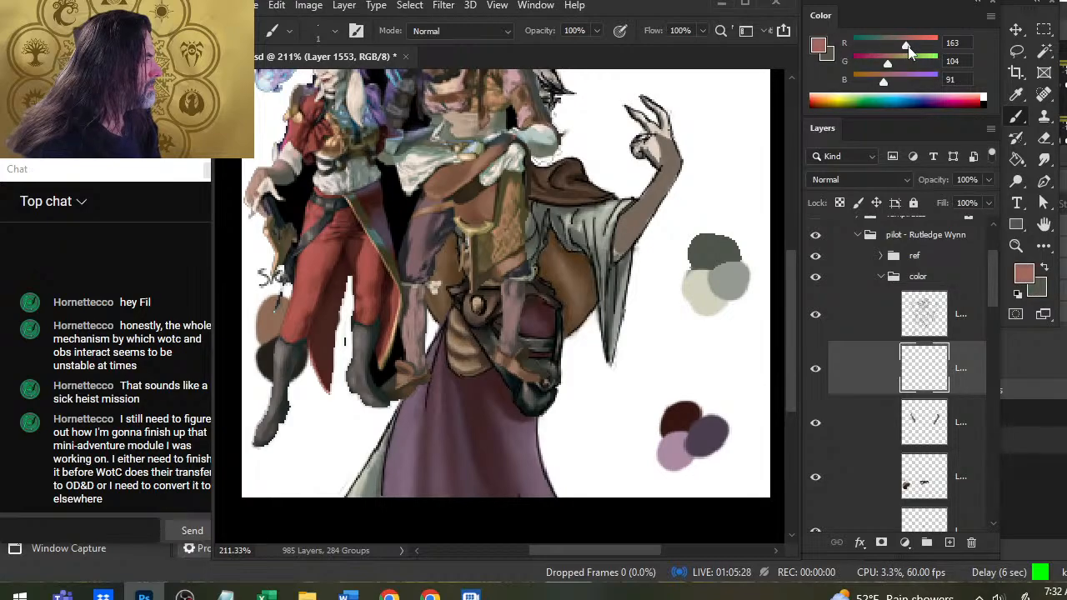
pyautogui.click(898, 63)
pyautogui.click(894, 81)
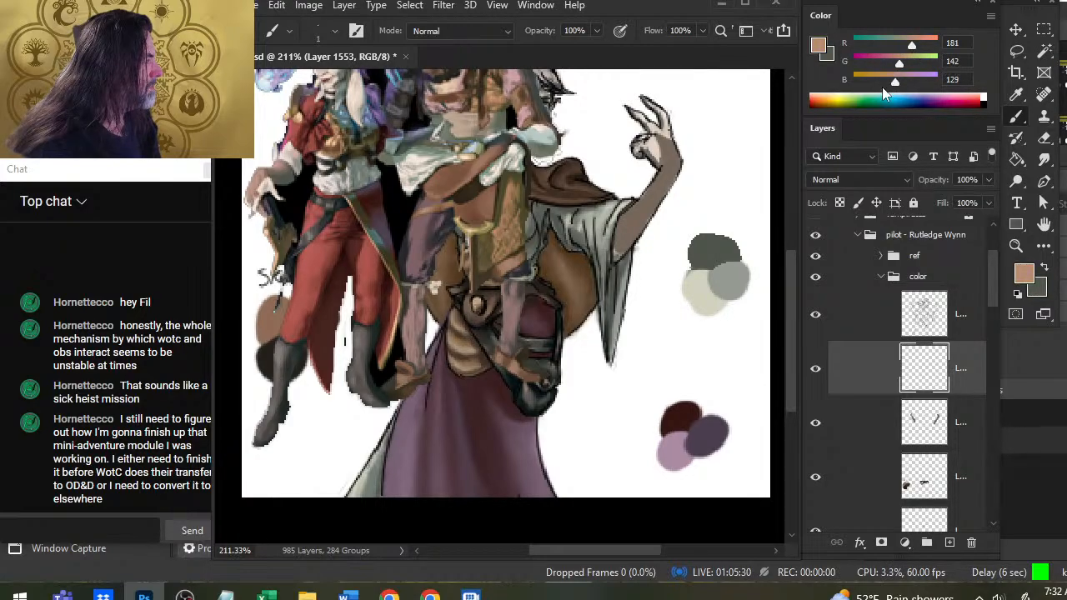
# Enlarge the brush to 10 and paint overlapping brown, gray-green and pink skin swatches beside the raised hand above the gray swatches.
pyautogui.press(']')
pyautogui.press(']')
pyautogui.press(']')
pyautogui.press(']')
pyautogui.press(']')
pyautogui.press(']')
pyautogui.press(']')
pyautogui.press(']')
pyautogui.moveTo(724, 137)
pyautogui.mouseDown()
pyautogui.moveTo(731, 128)
pyautogui.moveTo(722, 126)
pyautogui.moveTo(714, 152)
pyautogui.moveTo(727, 154)
pyautogui.moveTo(696, 140)
pyautogui.mouseUp()
pyautogui.press('x')
pyautogui.keyDown('alt'); pyautogui.click(656, 194); pyautogui.keyUp('alt')
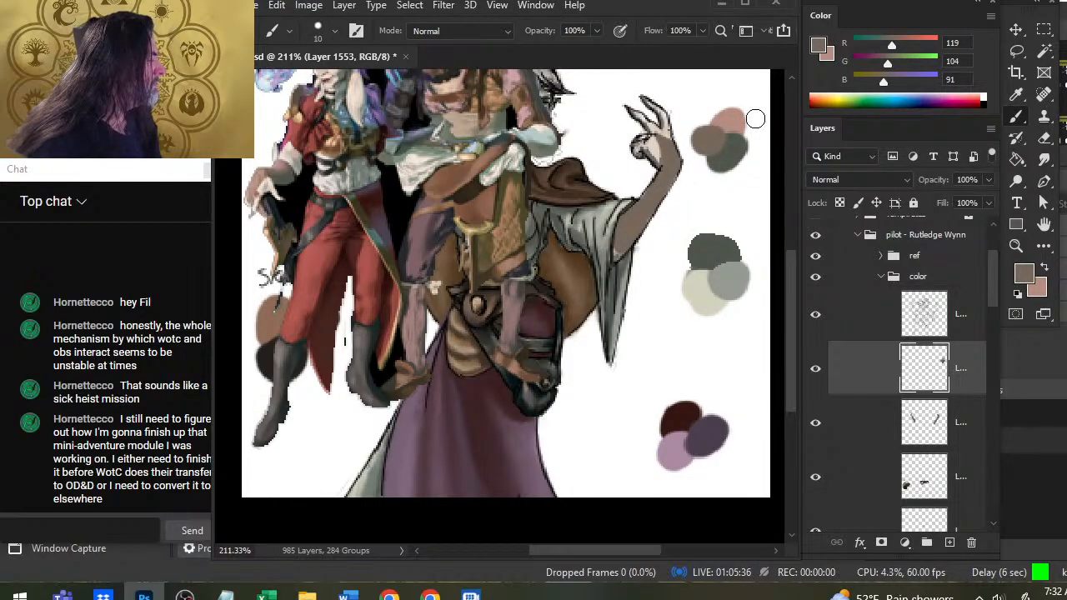
pyautogui.press('x')
pyautogui.keyDown('alt'); pyautogui.click(735, 151); pyautogui.keyUp('alt')
pyautogui.press('x')
pyautogui.keyDown('alt'); pyautogui.click(736, 119); pyautogui.keyUp('alt')
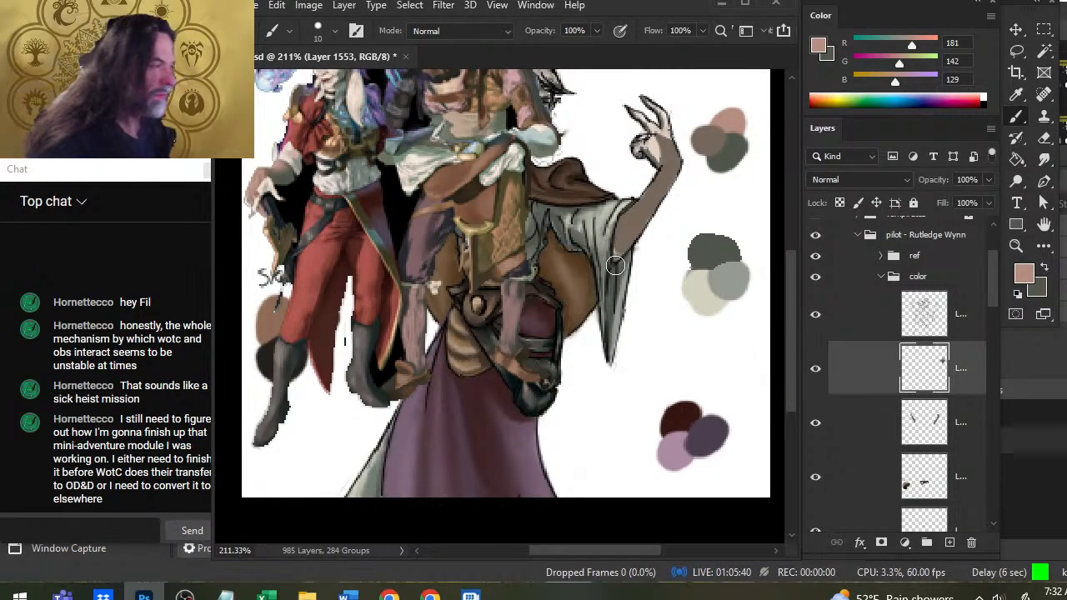
# Reduce the brush to size 7 with gray-green active, hide the reference images and check the forearm color layer by toggling its visibility.
pyautogui.press('x')
pyautogui.press('[')
pyautogui.press('[')
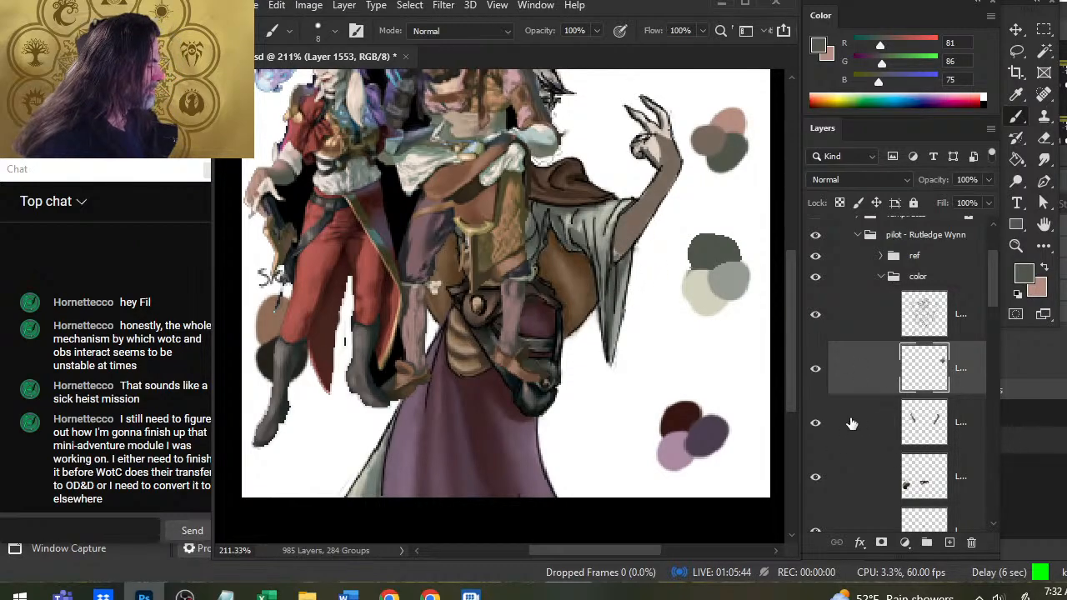
pyautogui.click(816, 424)
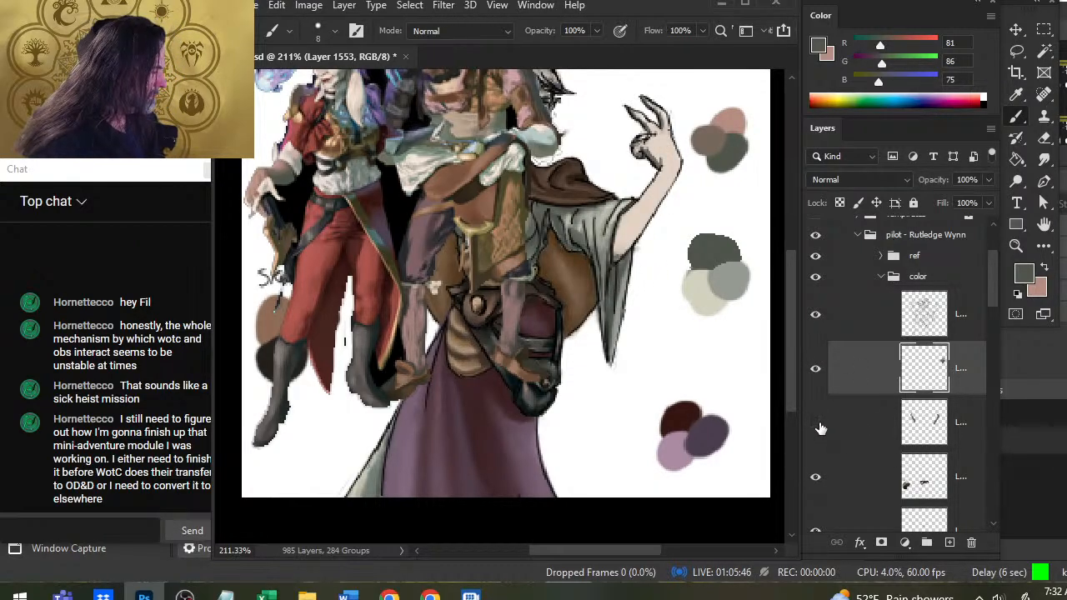
pyautogui.click(816, 424)
pyautogui.click(844, 433)
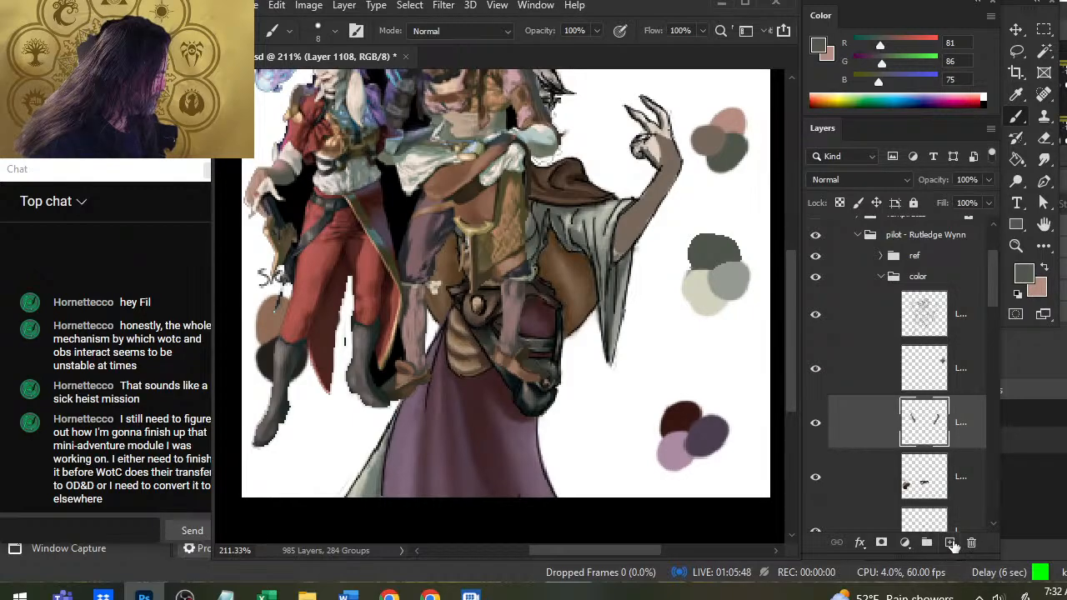
pyautogui.click(858, 388)
pyautogui.press('[')
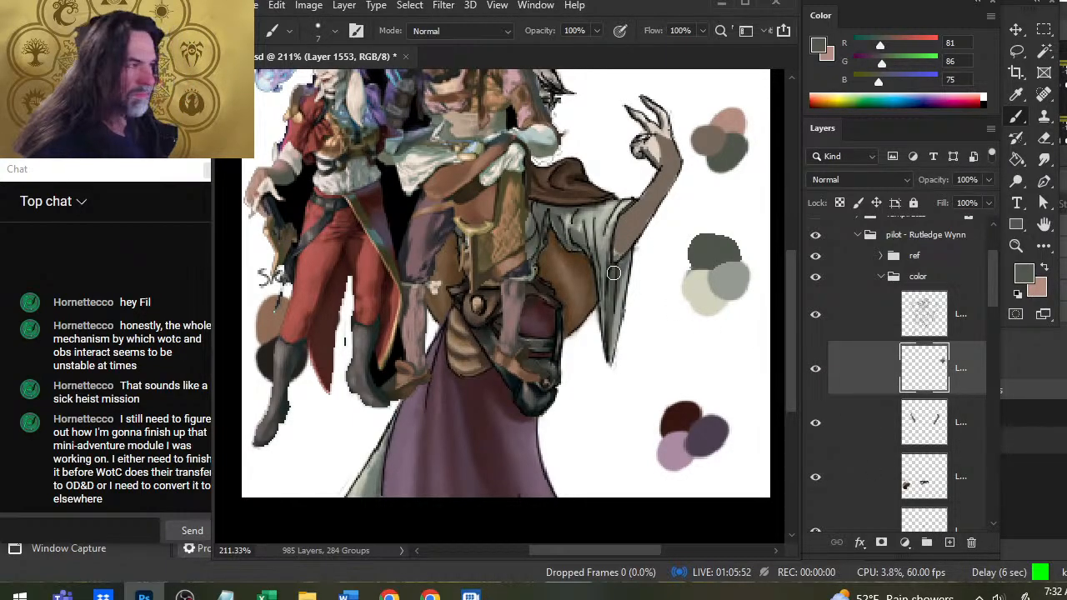
pyautogui.click(815, 255)
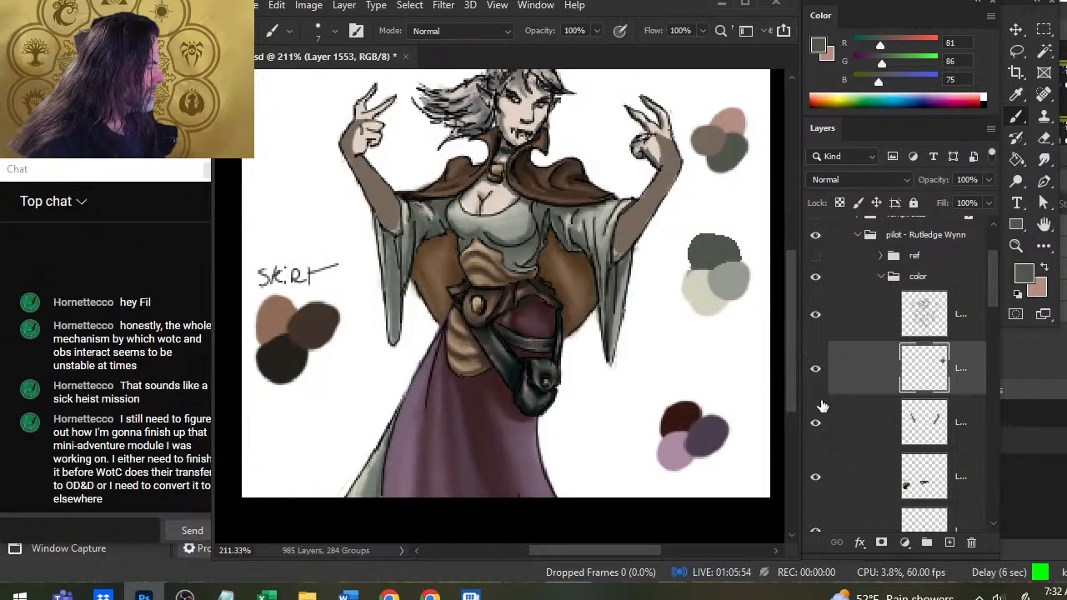
pyautogui.click(816, 424)
pyautogui.click(815, 423)
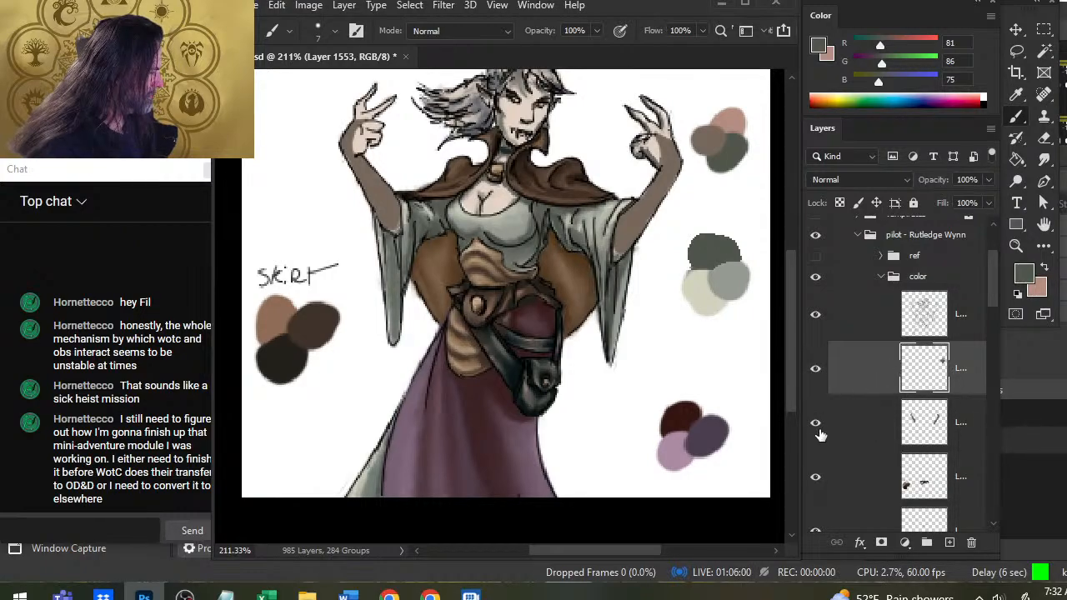
# Select the skin swatch and forearm base layers together and move them down the stack, directly above the purple skirt layer.
pyautogui.keyDown('shift'); pyautogui.click(859, 426); pyautogui.keyUp('shift')
pyautogui.moveTo(993, 289); pyautogui.dragTo(977, 350)
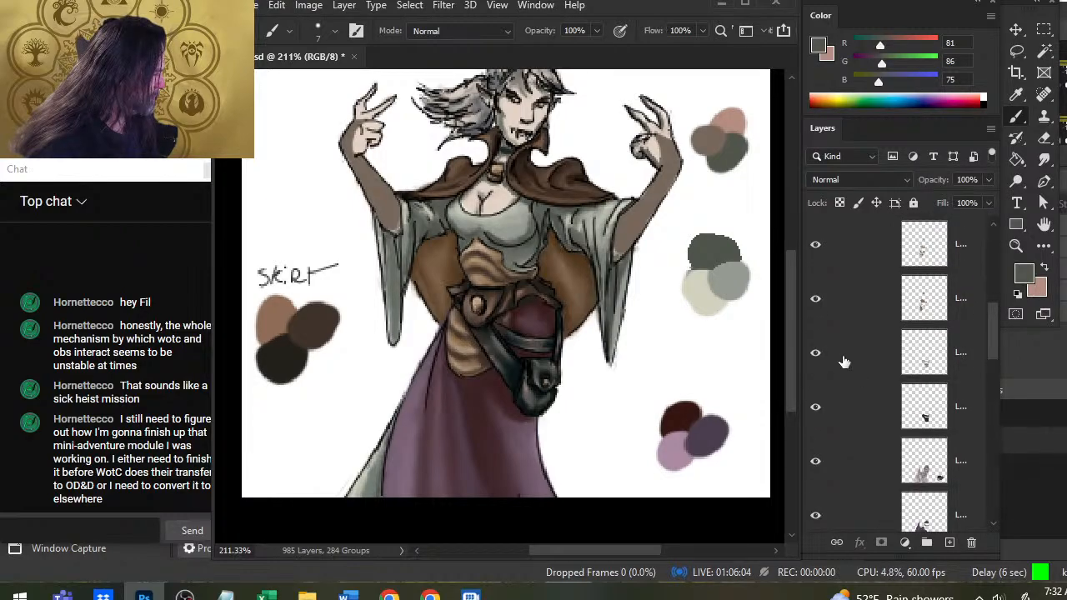
pyautogui.click(815, 463)
pyautogui.click(815, 463)
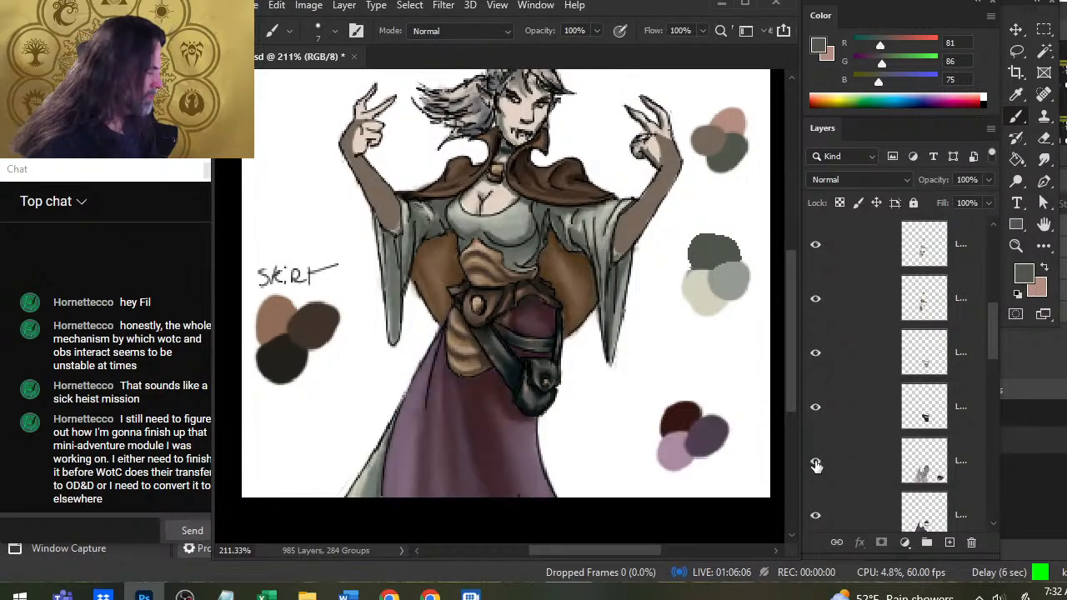
pyautogui.moveTo(996, 340); pyautogui.dragTo(994, 324)
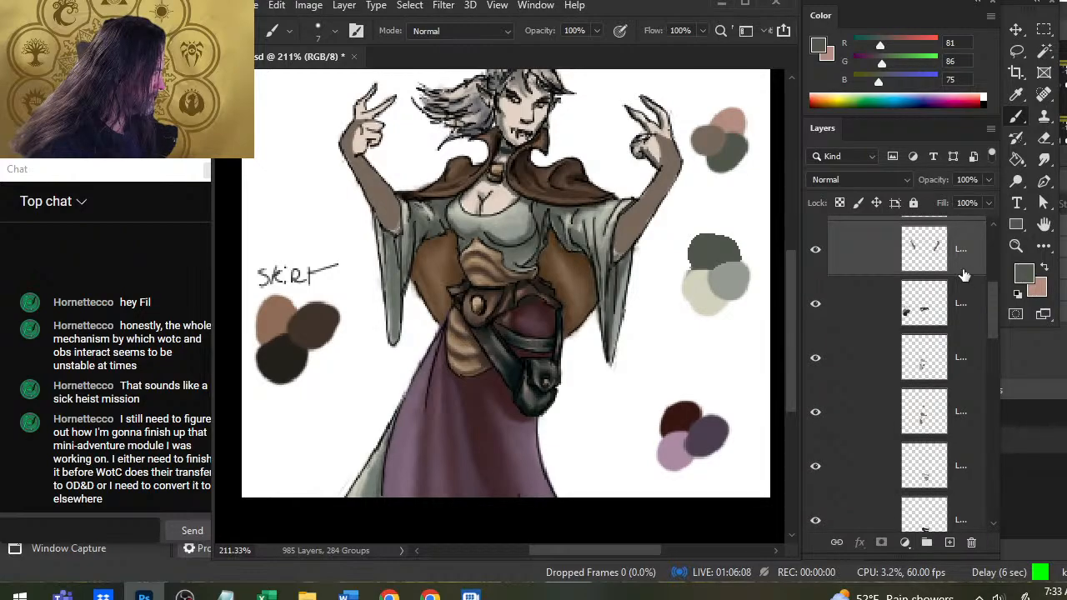
pyautogui.moveTo(962, 269); pyautogui.dragTo(968, 435)
pyautogui.moveTo(992, 317); pyautogui.dragTo(996, 346)
pyautogui.moveTo(881, 236); pyautogui.dragTo(879, 360)
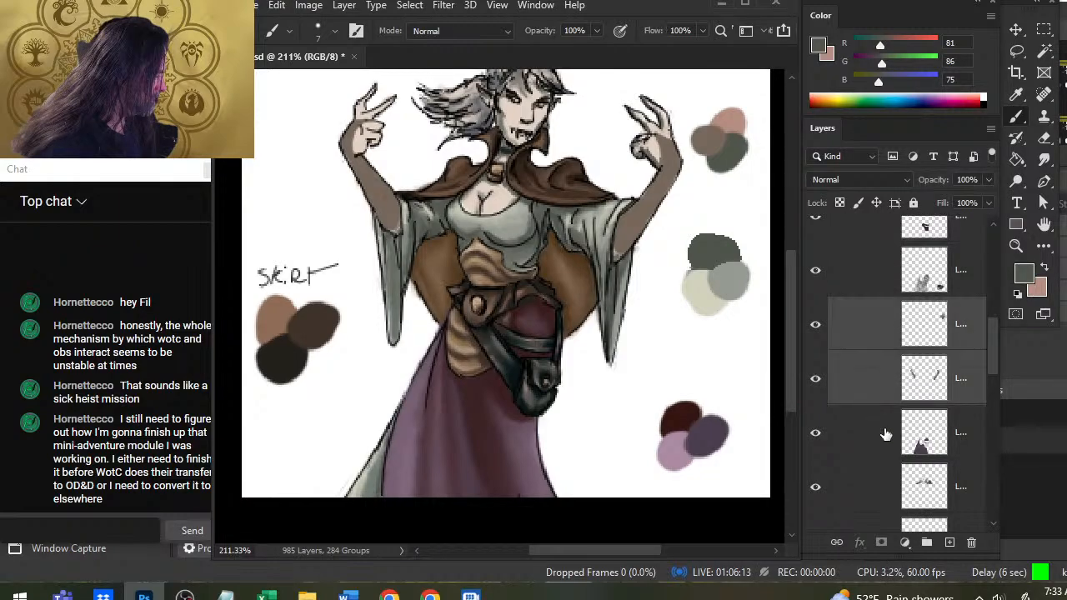
pyautogui.click(815, 272)
pyautogui.click(815, 272)
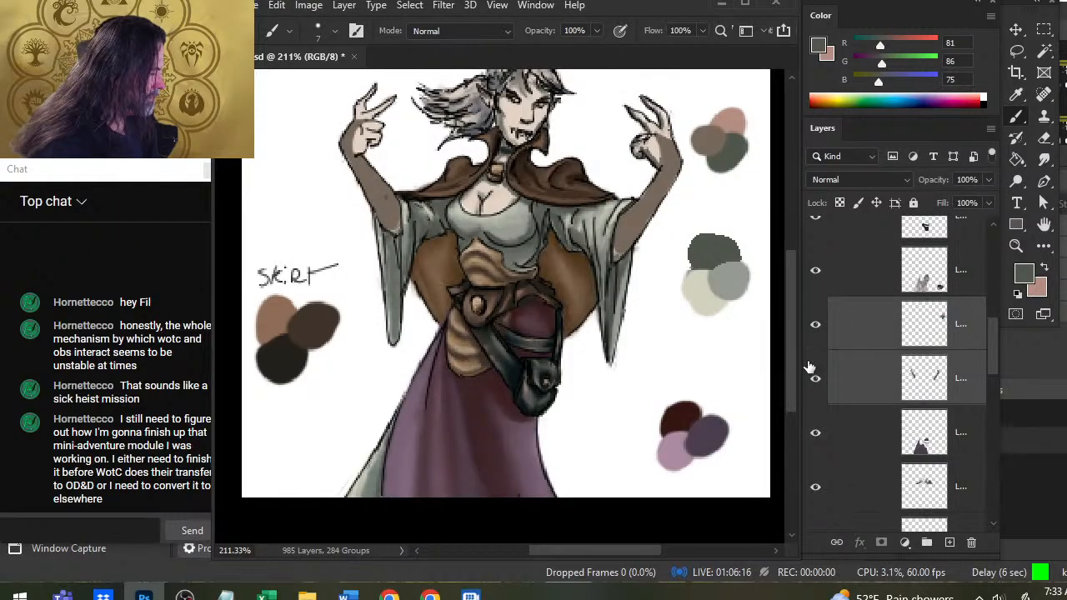
# Move the skin swatch and forearm layers beneath the gray blouse and sleeve color layer, leaving only the swatch layer selected.
pyautogui.moveTo(987, 331); pyautogui.dragTo(994, 364)
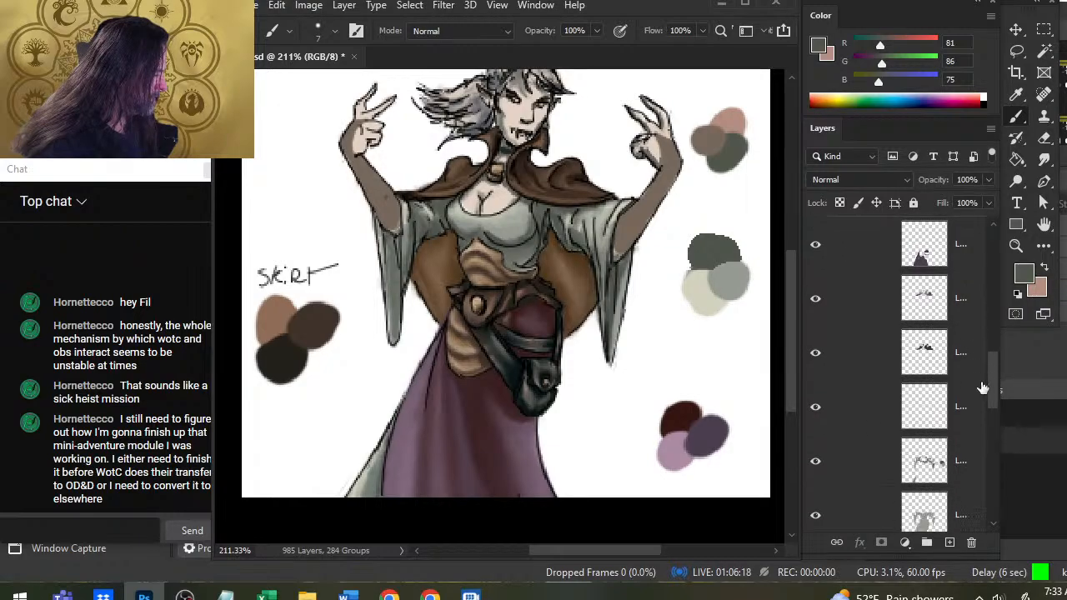
pyautogui.click(815, 515)
pyautogui.click(815, 515)
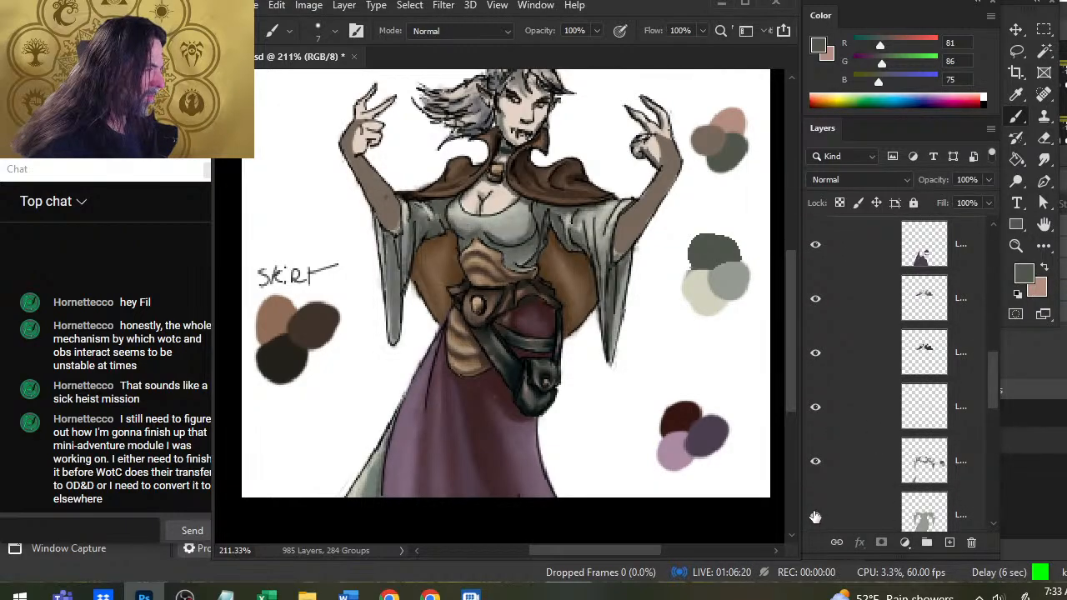
pyautogui.moveTo(991, 384); pyautogui.dragTo(992, 366)
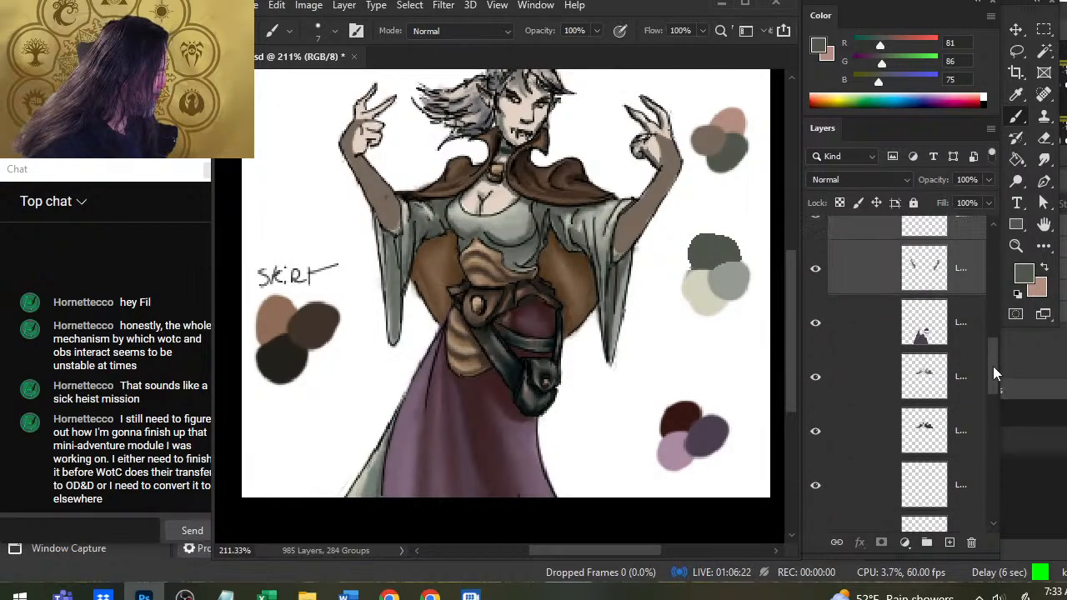
pyautogui.moveTo(883, 309); pyautogui.dragTo(851, 454)
pyautogui.moveTo(994, 357); pyautogui.dragTo(983, 390)
pyautogui.moveTo(866, 240); pyautogui.dragTo(864, 443)
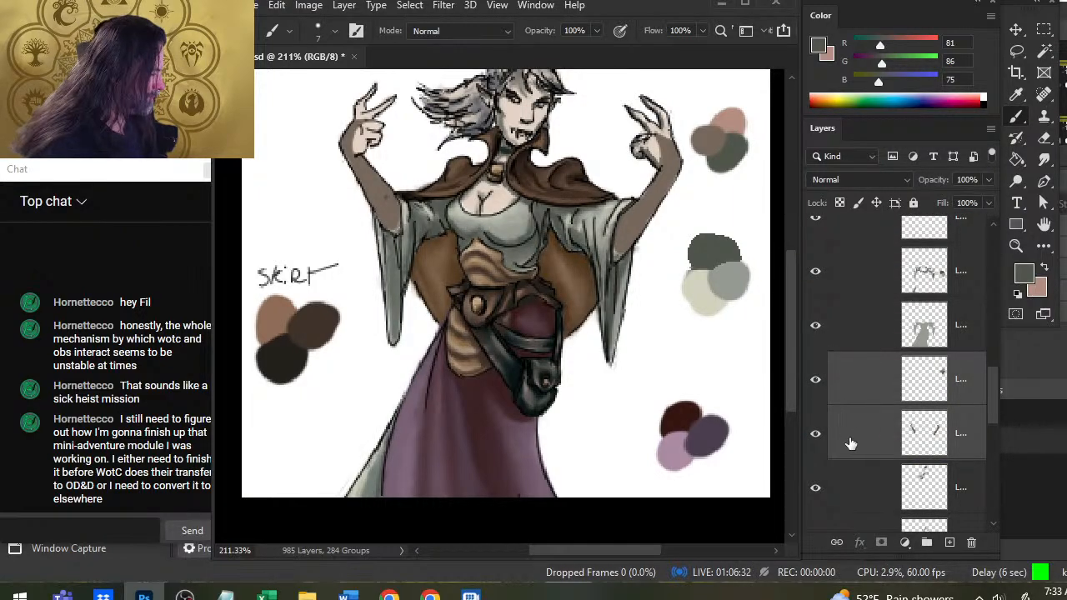
pyautogui.click(849, 439)
pyautogui.click(868, 381)
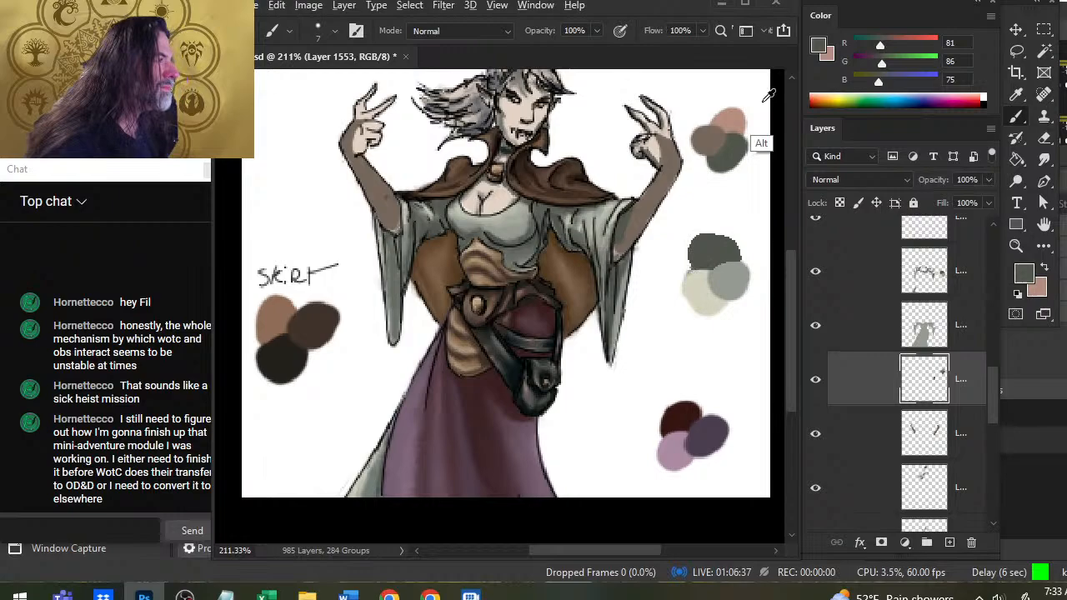
# Paint gray-green shadows on both forearms where they enter the sleeves and pink highlights along the middle of each forearm.
pyautogui.keyDown('alt'); pyautogui.click(724, 149); pyautogui.keyUp('alt')
pyautogui.moveTo(633, 246)
pyautogui.mouseDown()
pyautogui.moveTo(655, 205)
pyautogui.moveTo(649, 192)
pyautogui.mouseUp()
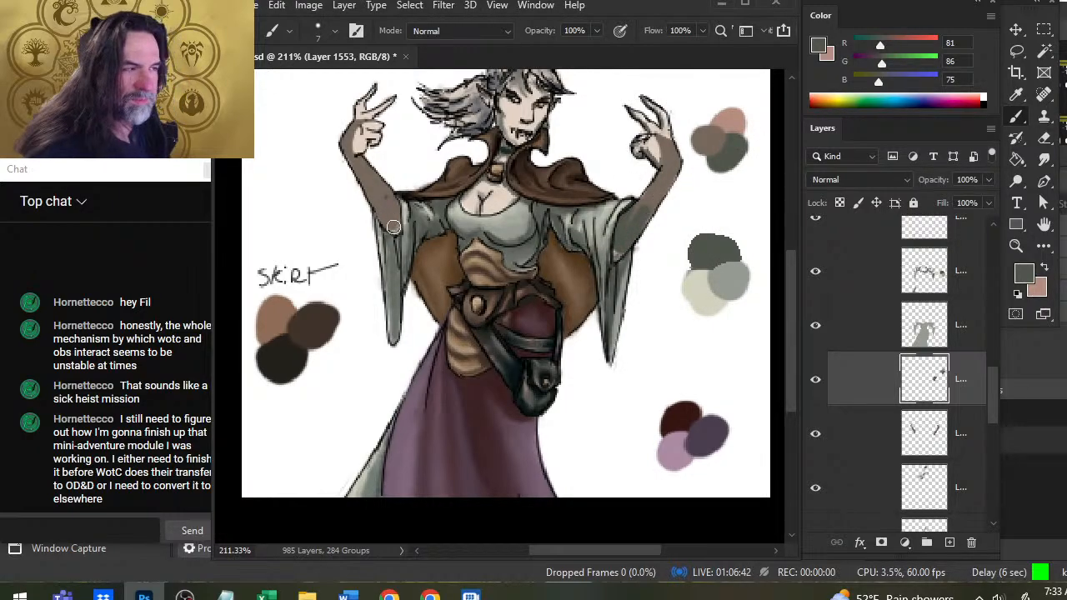
pyautogui.moveTo(393, 216); pyautogui.dragTo(379, 210)
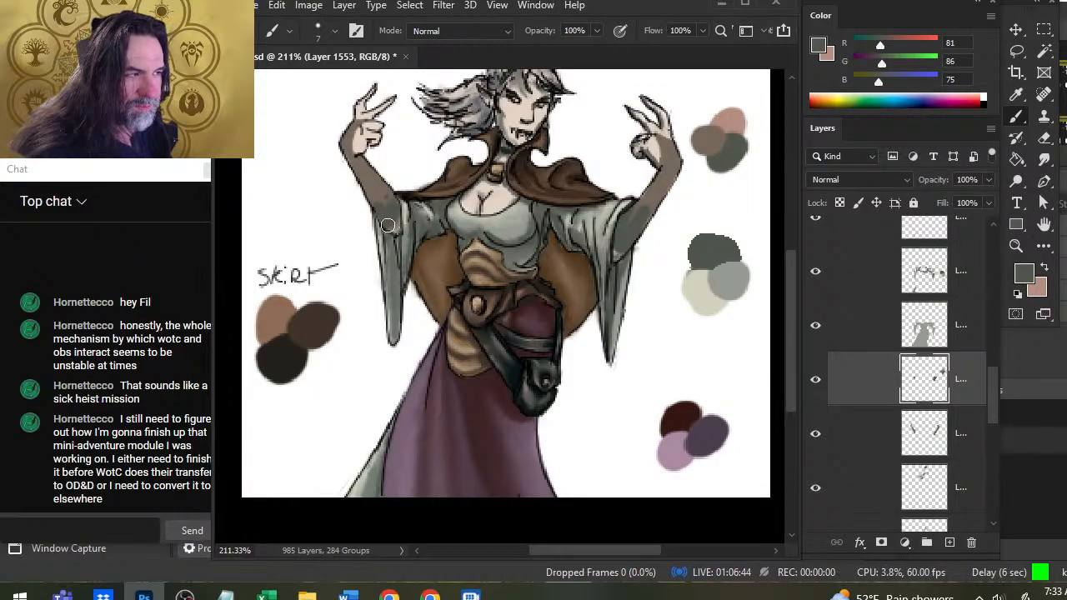
pyautogui.press('x')
pyautogui.moveTo(366, 169); pyautogui.dragTo(384, 190)
pyautogui.moveTo(657, 216)
pyautogui.mouseDown()
pyautogui.moveTo(642, 190)
pyautogui.moveTo(658, 200)
pyautogui.moveTo(652, 208)
pyautogui.mouseUp()
# Smudge the forearm shading and add gray-green shadow and pink highlight to the wrist and hand of the arm nearest the skin swatches.
pyautogui.press('x')
pyautogui.press('r')
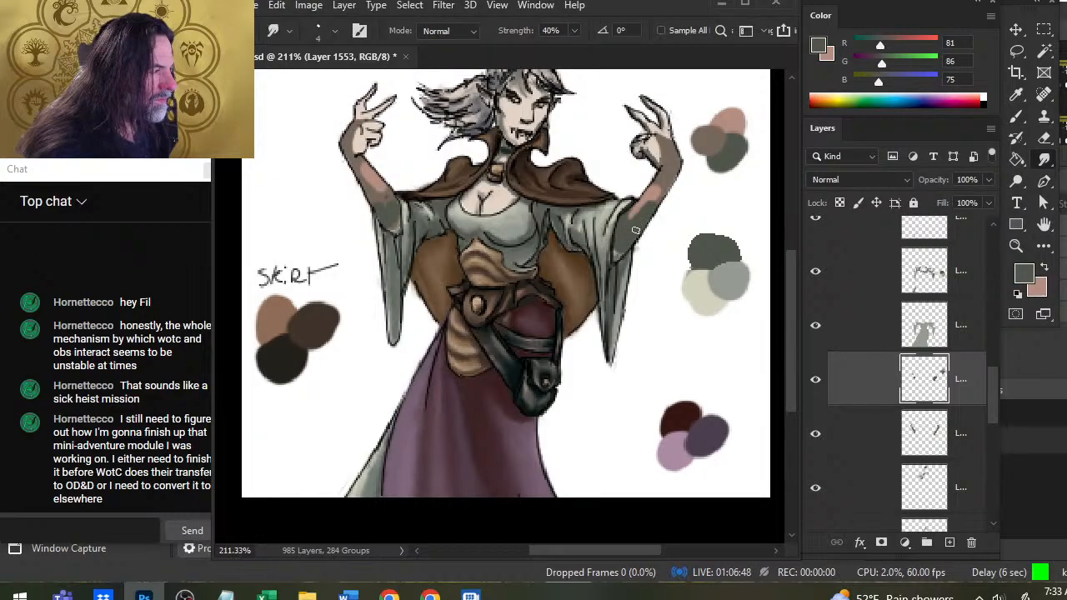
pyautogui.press('b')
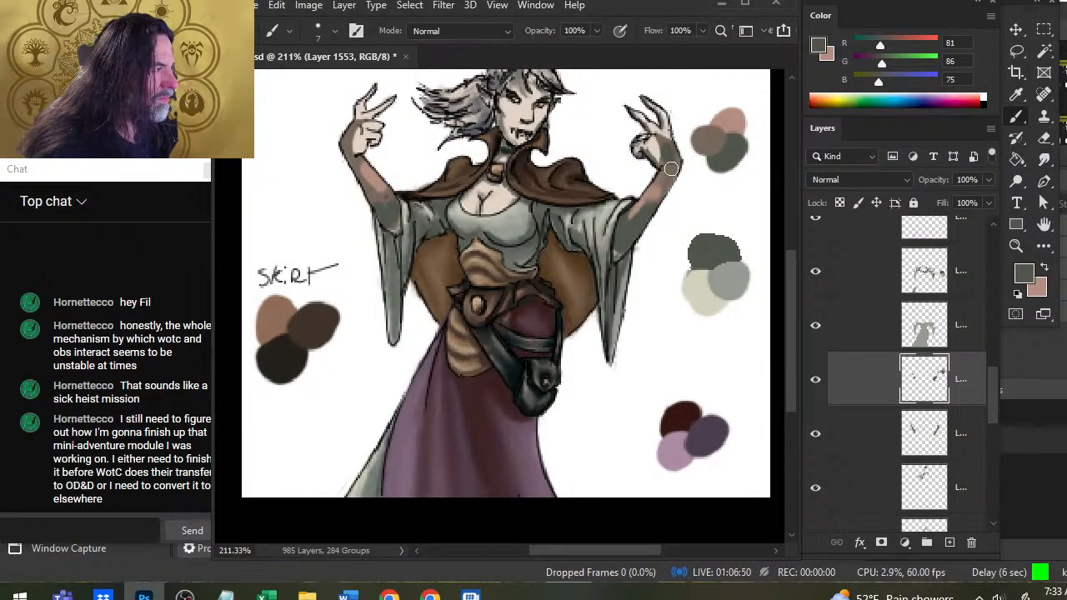
pyautogui.press('x')
pyautogui.press('r')
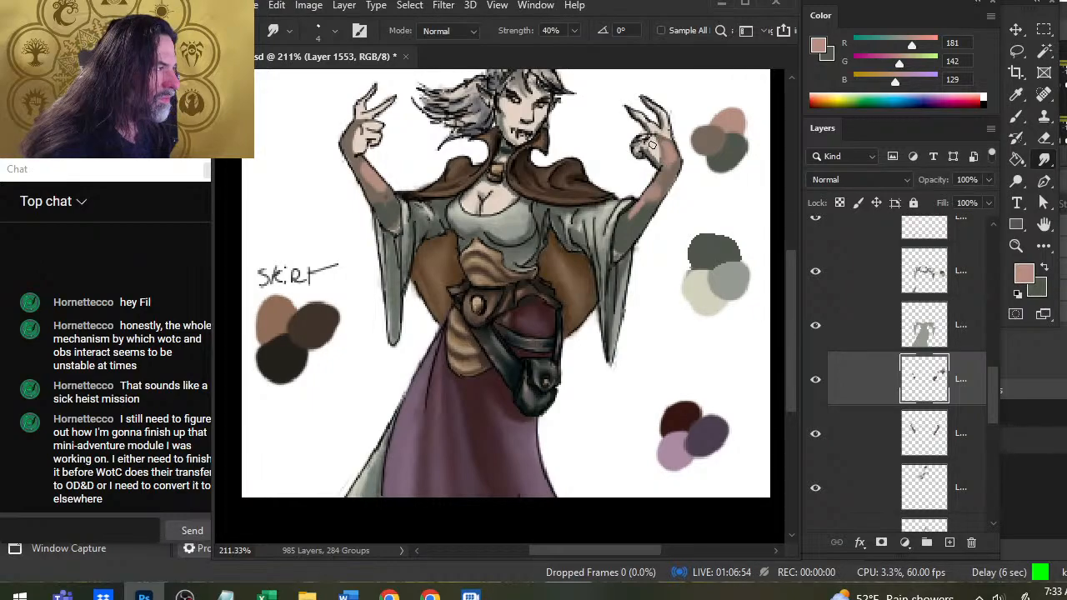
# Paint pink highlights on the opposite hand and wrist, on the "SKIRT" label side, and smudge them into the base skin tone.
pyautogui.press('b')
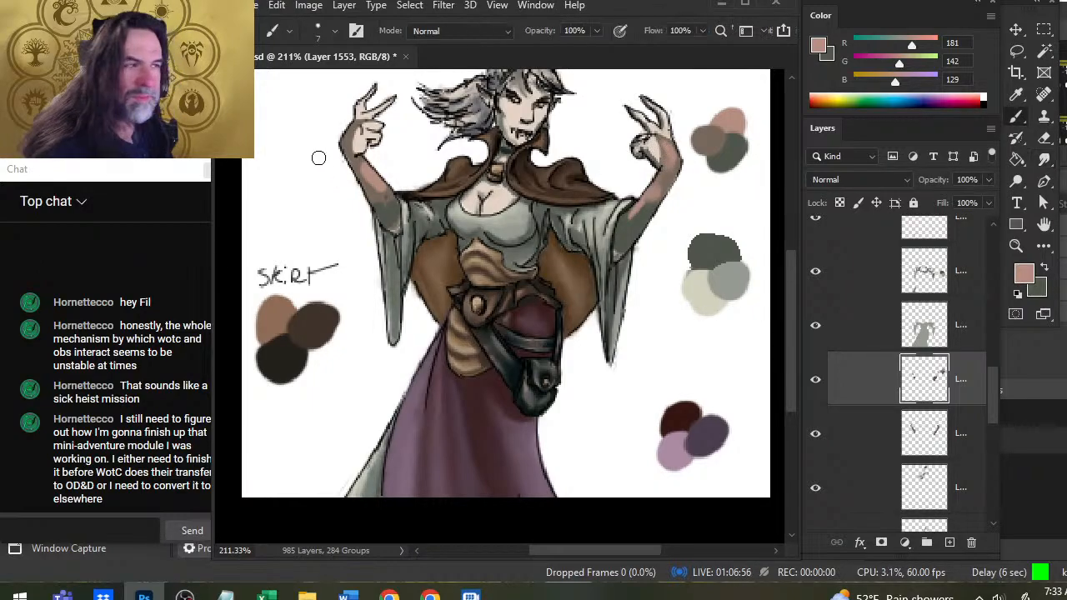
pyautogui.press('r')
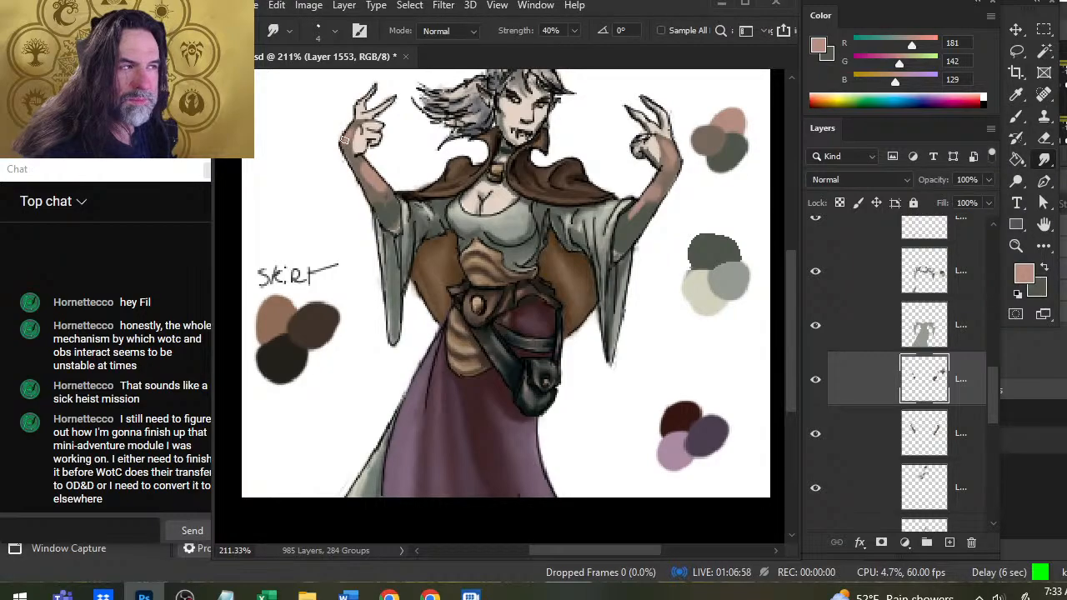
pyautogui.press('b')
pyautogui.press('r')
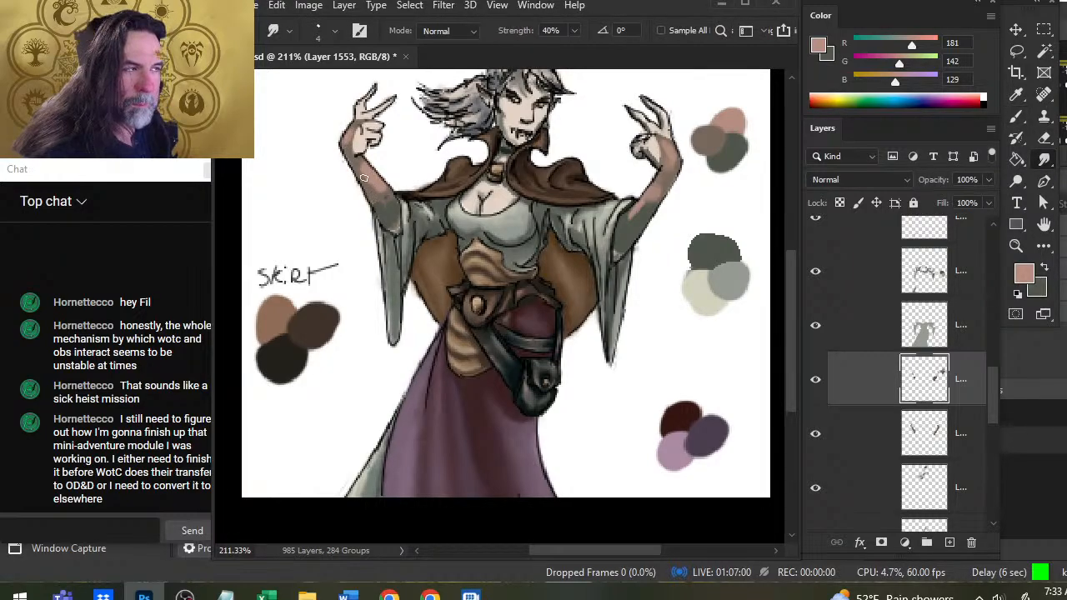
# Paint gray-green shadows below the wrist and along the forearm on the "SKIRT" label side, blending them with the Smudge tool.
pyautogui.press('b')
pyautogui.press('x')
pyautogui.moveTo(363, 168)
pyautogui.mouseDown()
pyautogui.moveTo(361, 158)
pyautogui.moveTo(365, 166)
pyautogui.mouseUp()
pyautogui.press('r')
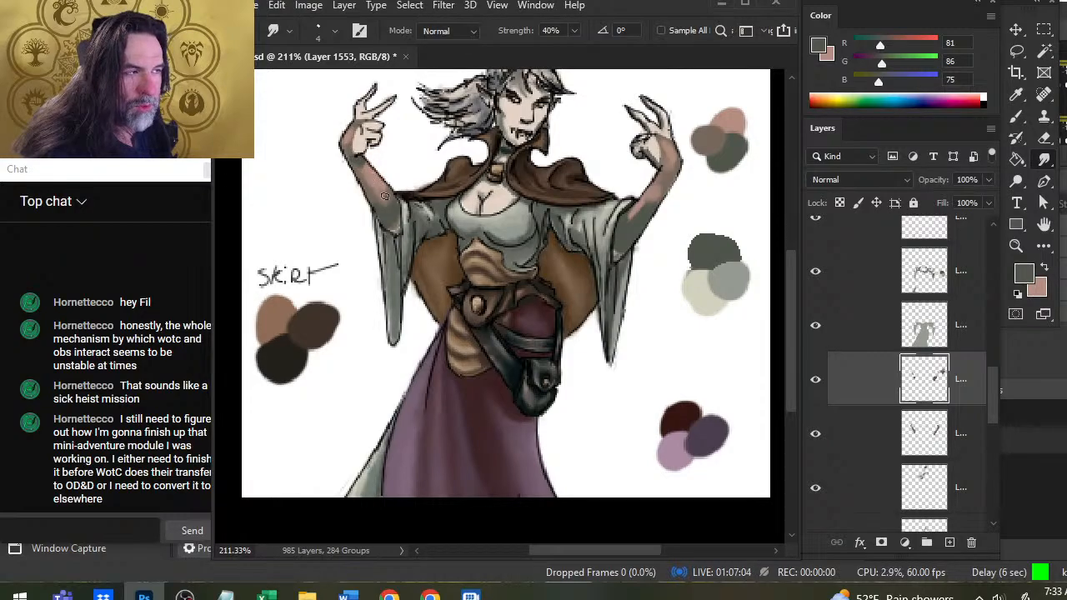
pyautogui.press('b')
pyautogui.press('x')
# Add a pink highlight and more gray-green shadow on the same forearm near the sleeve opening, smudging the transitions.
pyautogui.press('x')
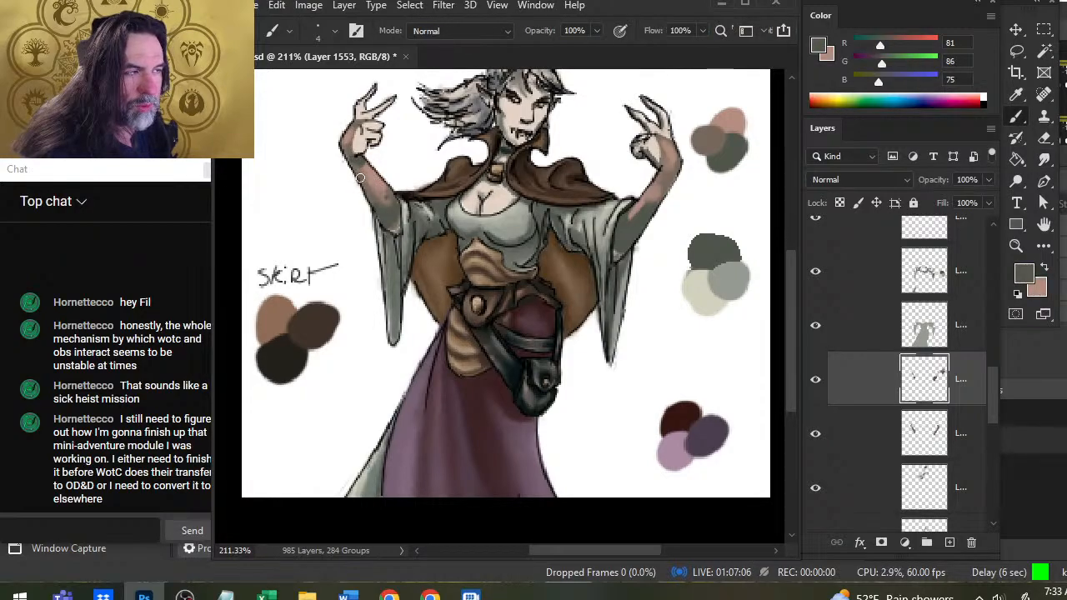
pyautogui.press('r')
pyautogui.press('b')
pyautogui.press('x')
pyautogui.press('r')
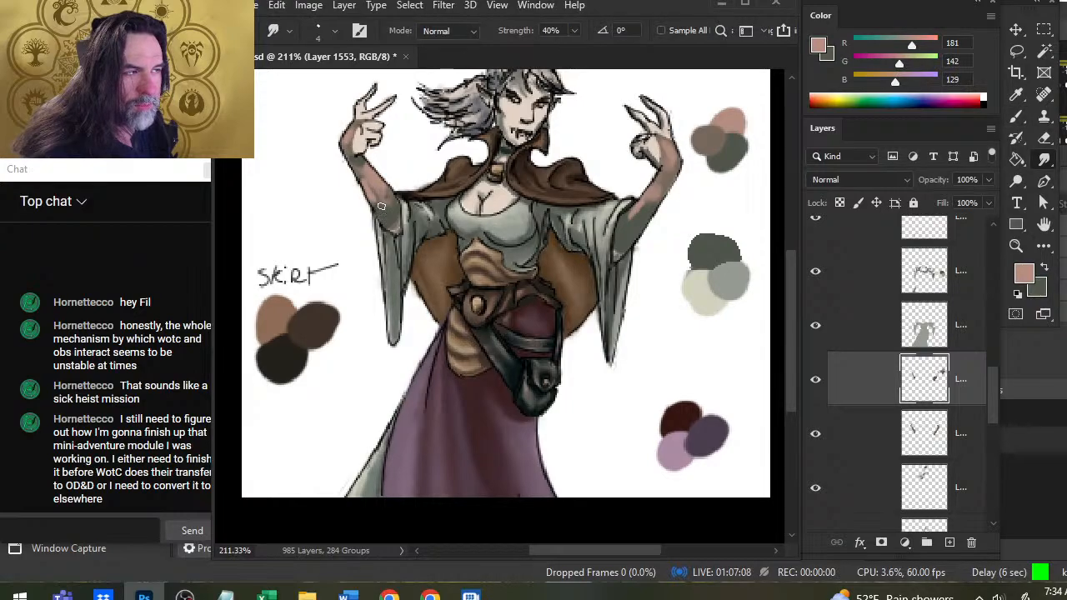
pyautogui.press('x')
pyautogui.press('b')
pyautogui.press('r')
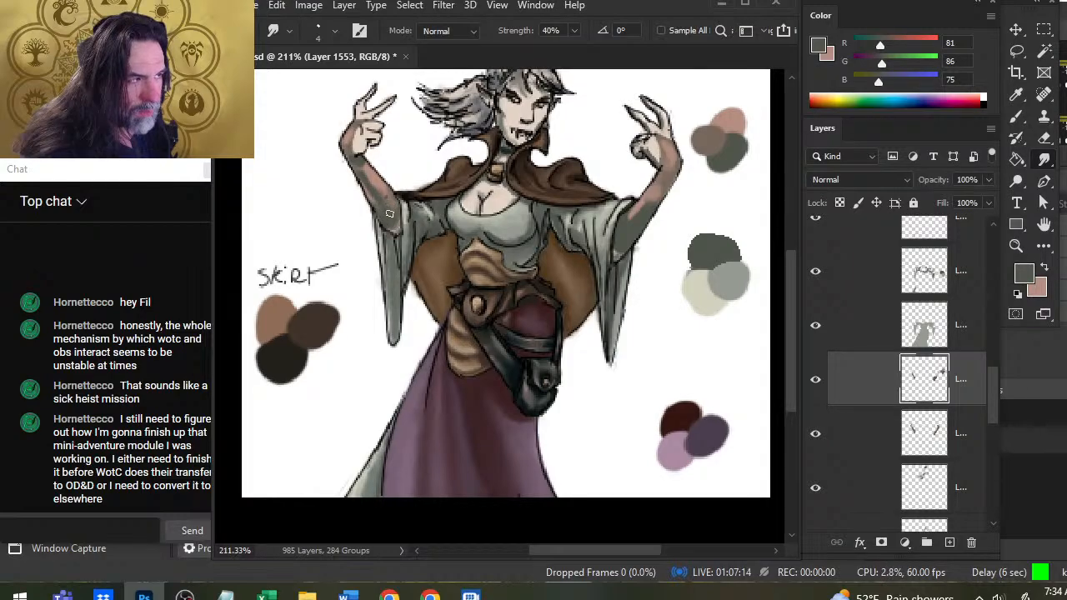
pyautogui.press('b')
pyautogui.press('x')
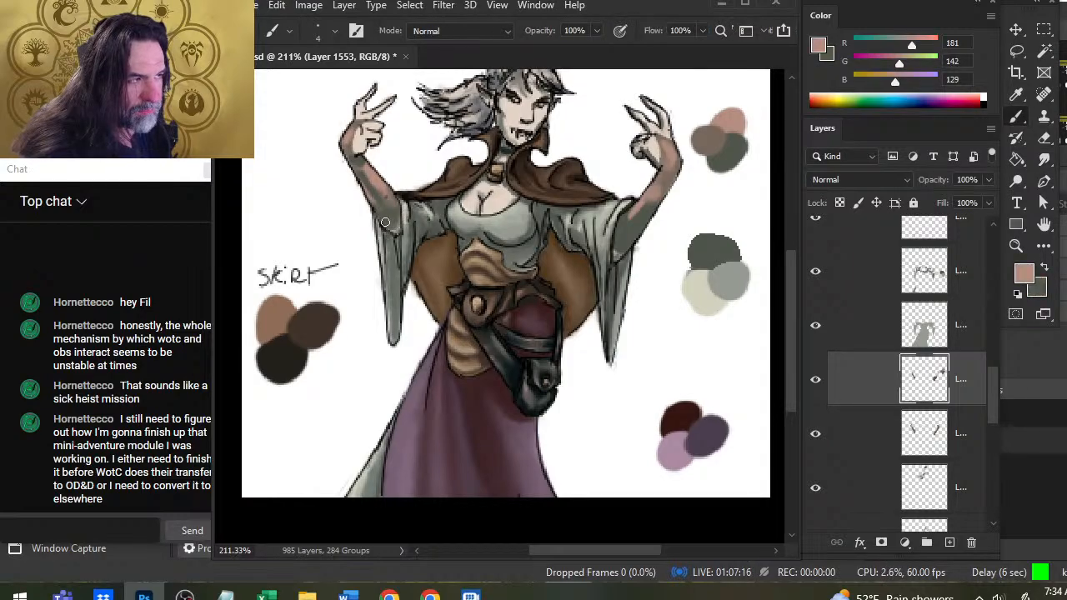
pyautogui.press('x')
pyautogui.press('r')
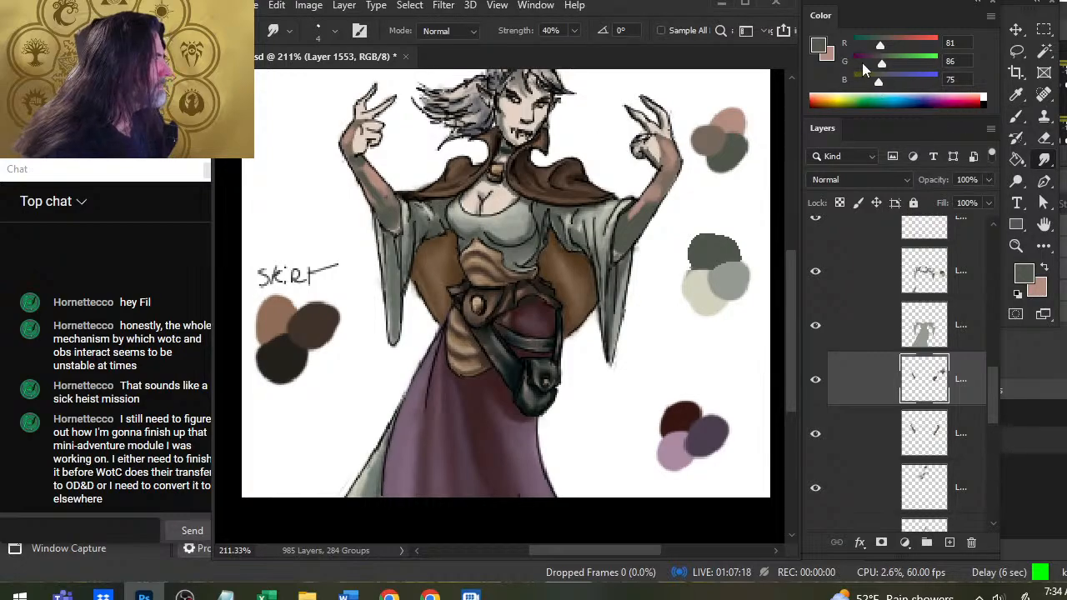
# Mix a darker gray-green of RGB 47, 50, 45 and paint it as a new swatch below the skin swatches with a size 10 brush.
pyautogui.press('b')
pyautogui.moveTo(879, 48)
pyautogui.mouseDown()
pyautogui.moveTo(869, 47)
pyautogui.moveTo(872, 91)
pyautogui.moveTo(871, 67)
pyautogui.mouseUp()
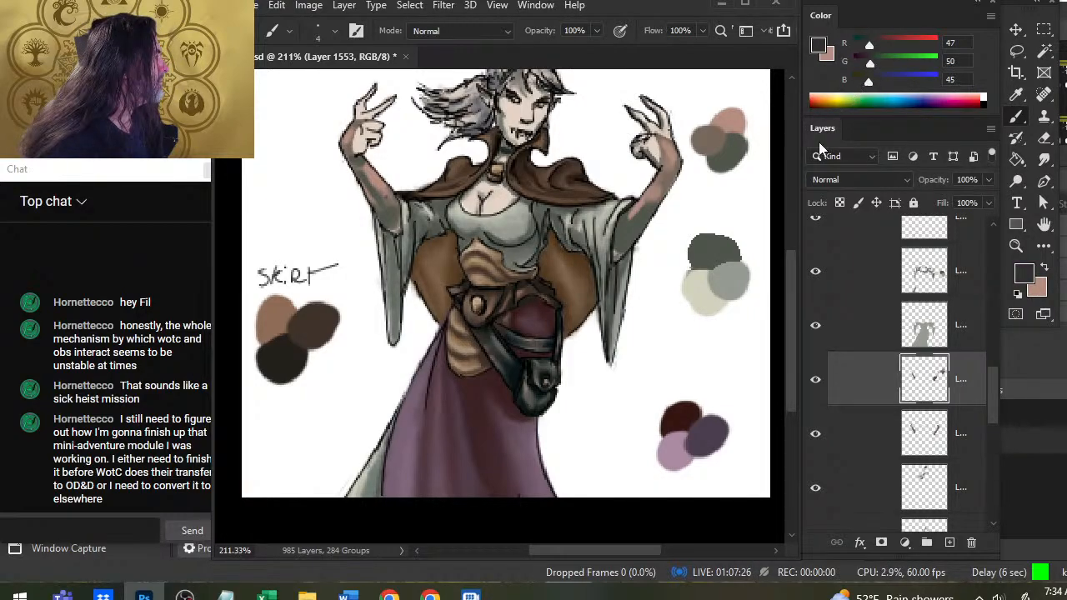
pyautogui.press(']')
pyautogui.press(']')
pyautogui.press(']')
pyautogui.press(']')
pyautogui.press(']')
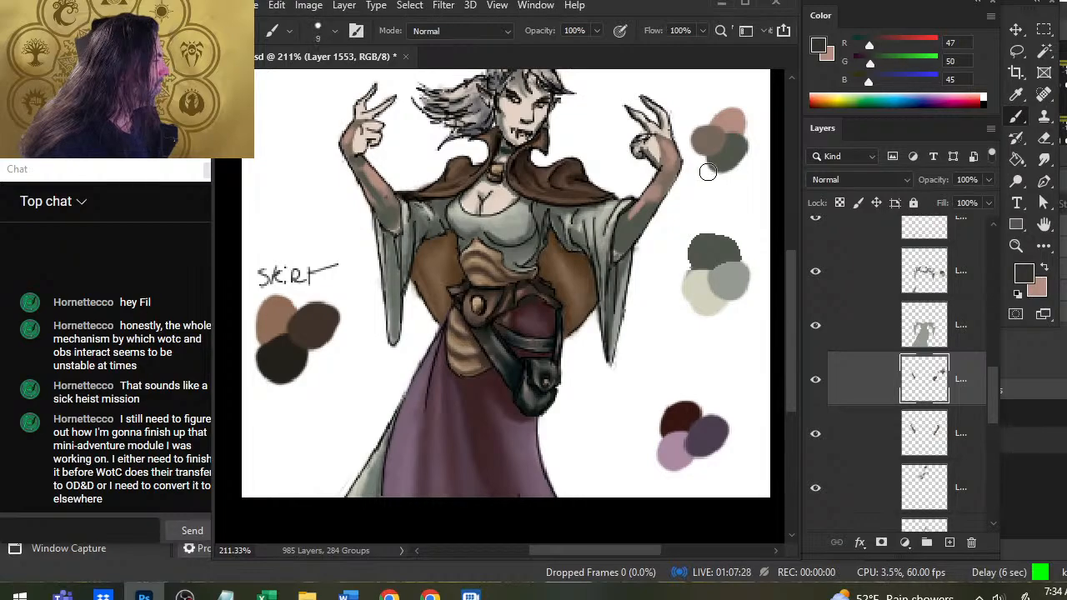
pyautogui.moveTo(710, 179); pyautogui.dragTo(723, 185)
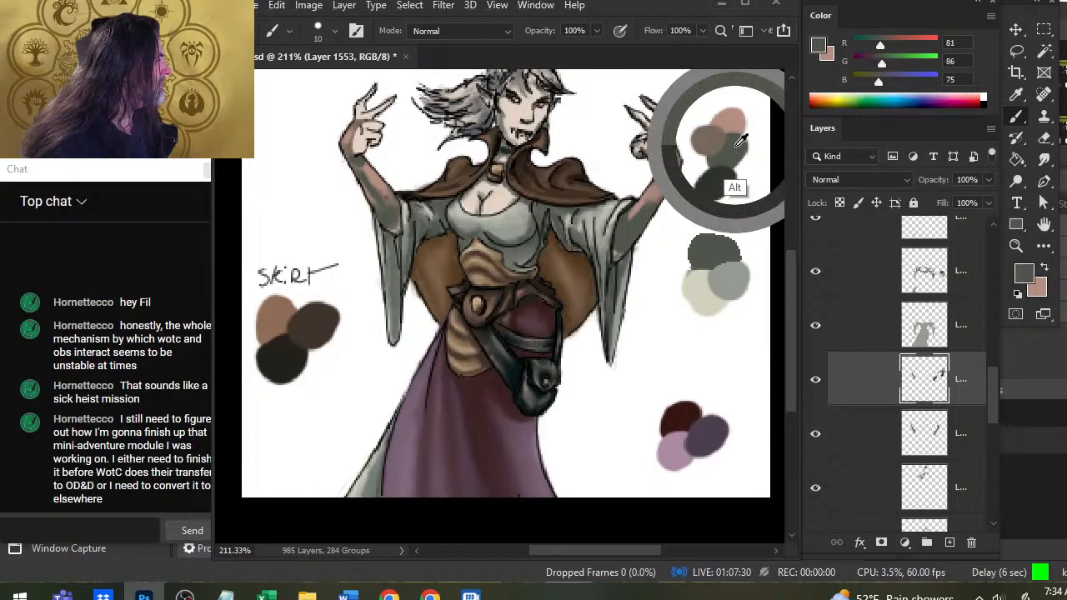
pyautogui.moveTo(743, 136); pyautogui.dragTo(725, 177)
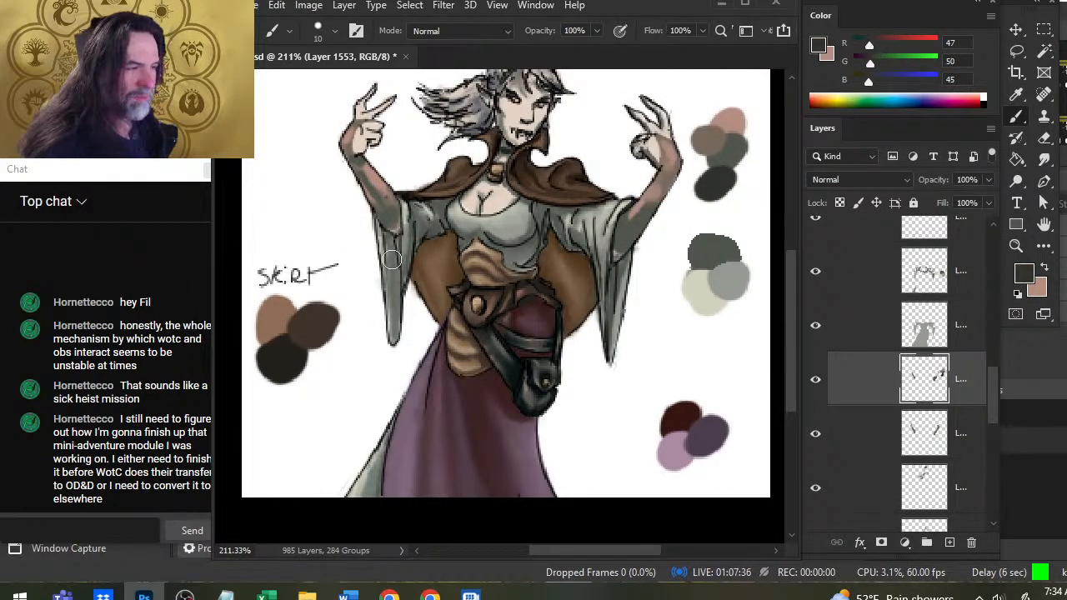
# Deepen the shadow where the "SKIRT" label side forearm enters its sleeve with the dark gray-green and smudge it into the skin.
pyautogui.press('r')
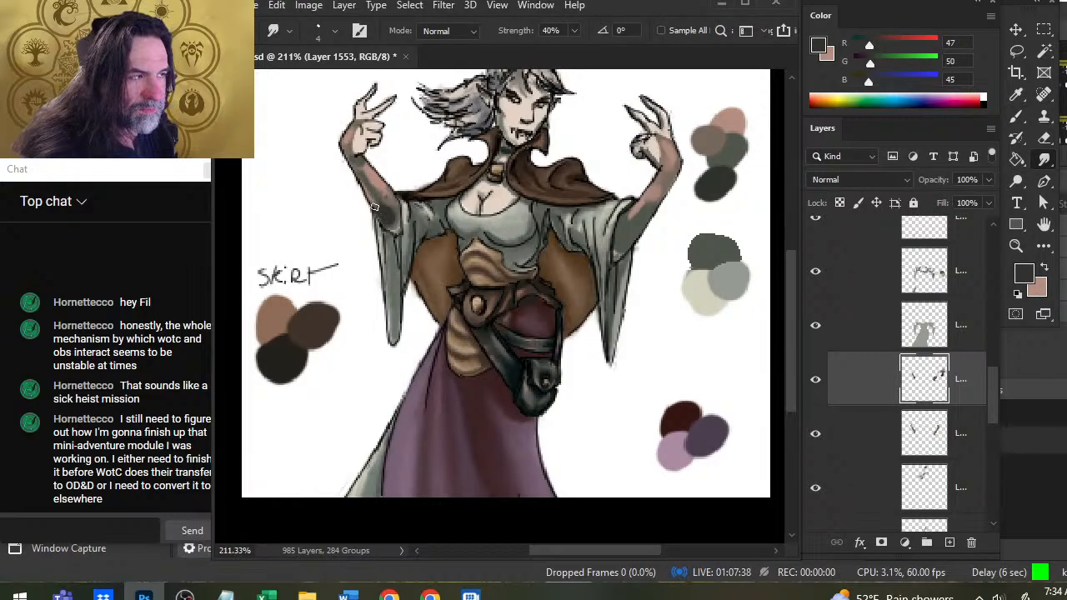
pyautogui.moveTo(383, 218)
pyautogui.mouseDown()
pyautogui.moveTo(395, 216)
pyautogui.moveTo(379, 200)
pyautogui.mouseUp()
pyautogui.press('b')
pyautogui.press('r')
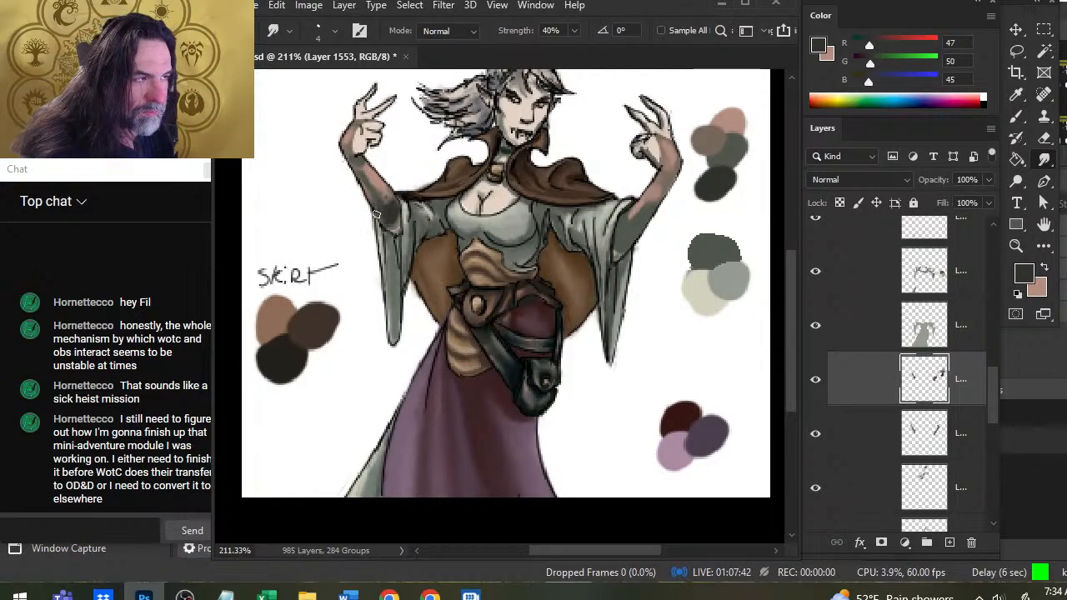
# Paint dark gray-green shadows at the wrist on the "SKIRT" label side with a size 5 brush and smudge them into the forearm.
pyautogui.press('b')
pyautogui.moveTo(360, 155); pyautogui.dragTo(351, 168)
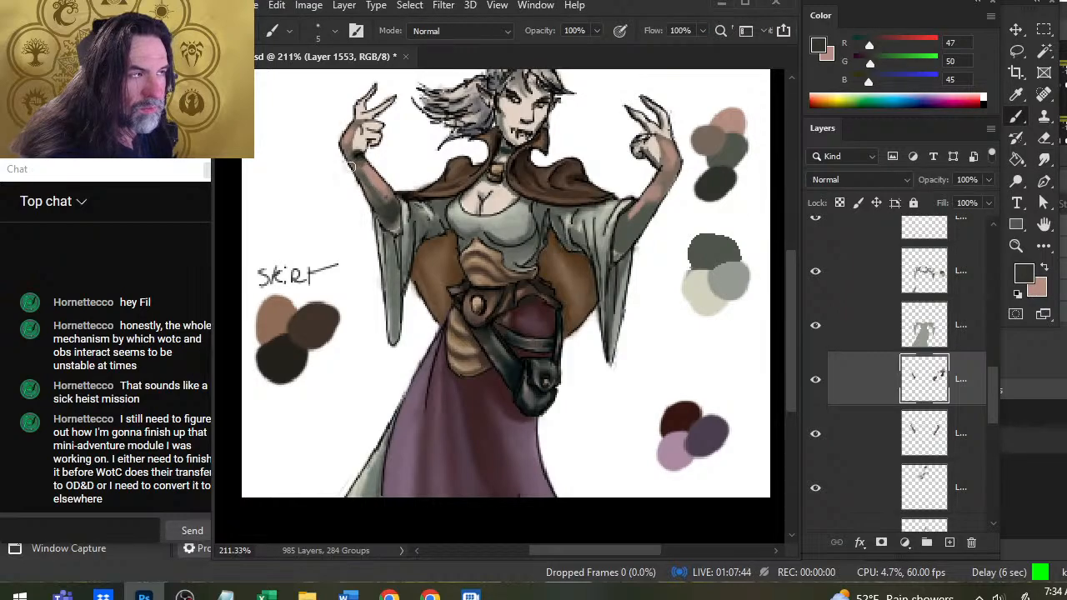
pyautogui.press('r')
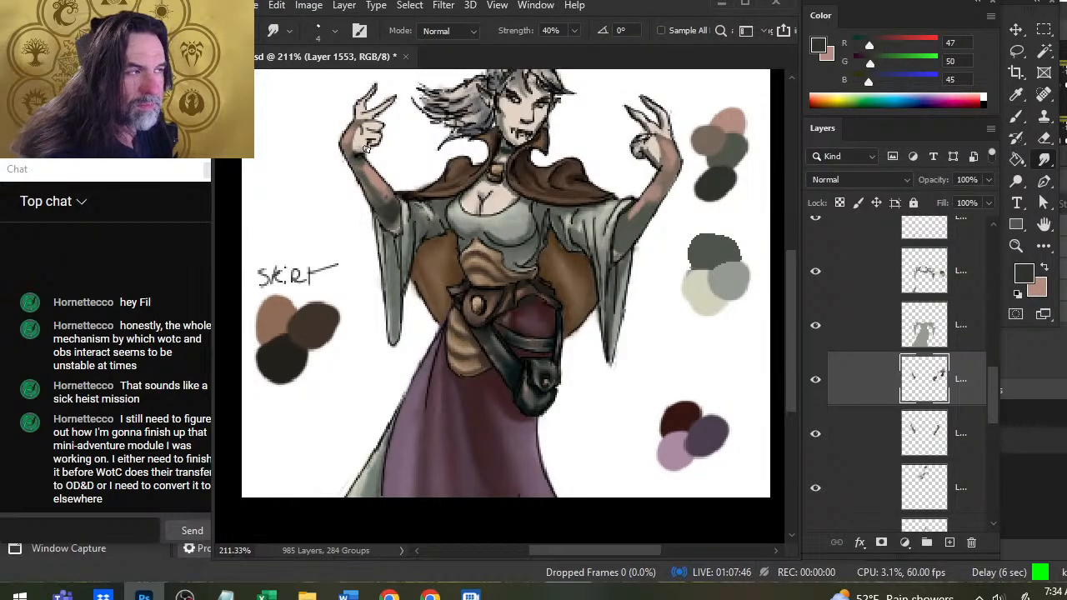
pyautogui.press('b')
pyautogui.press('r')
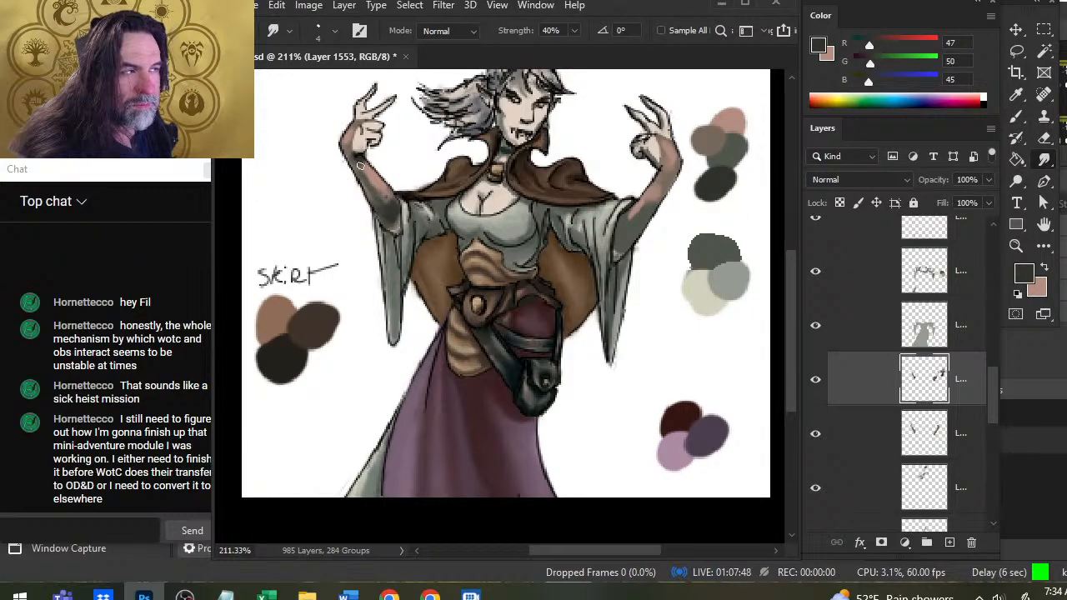
pyautogui.moveTo(361, 163)
pyautogui.mouseDown()
pyautogui.moveTo(372, 159)
pyautogui.moveTo(359, 159)
pyautogui.mouseUp()
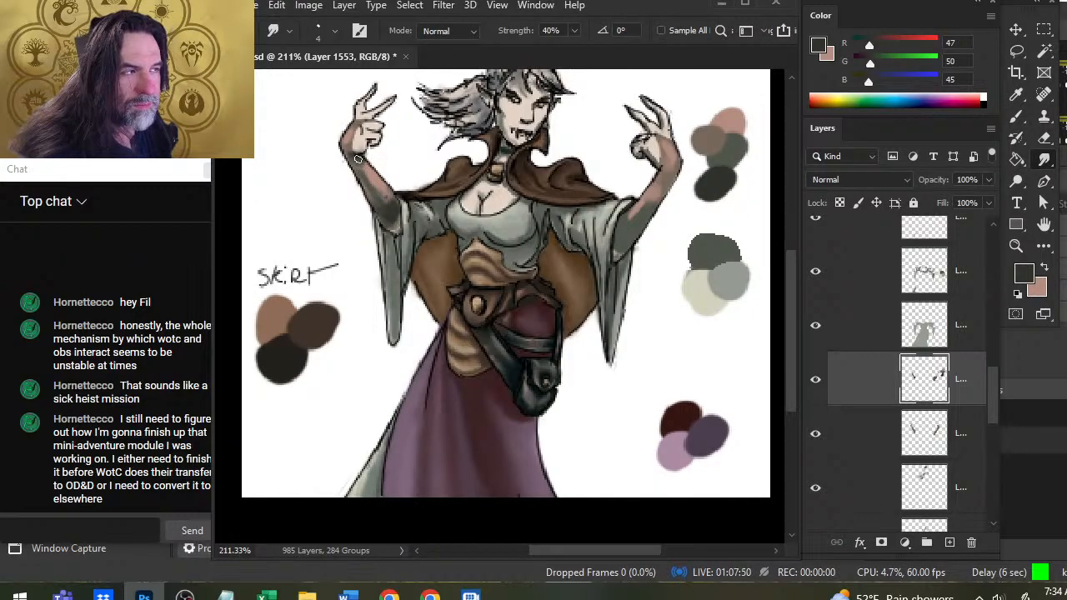
# Paint dark gray-green shadows on the swatch-side forearm, at the wrist and inside the sleeve opening, and smudge them at 40% strength.
pyautogui.press('b')
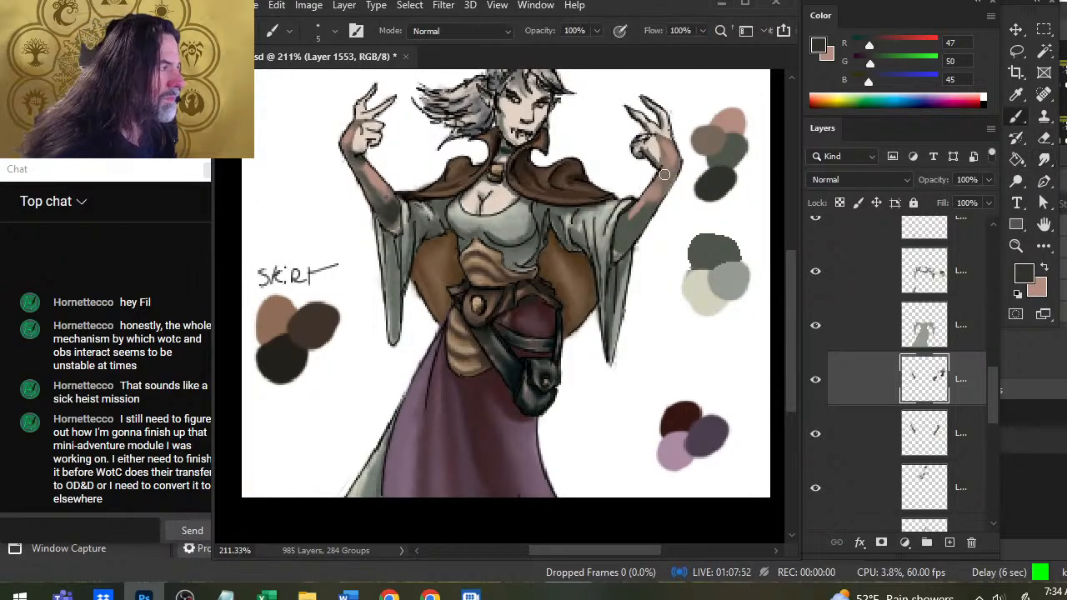
pyautogui.press('r')
pyautogui.press('b')
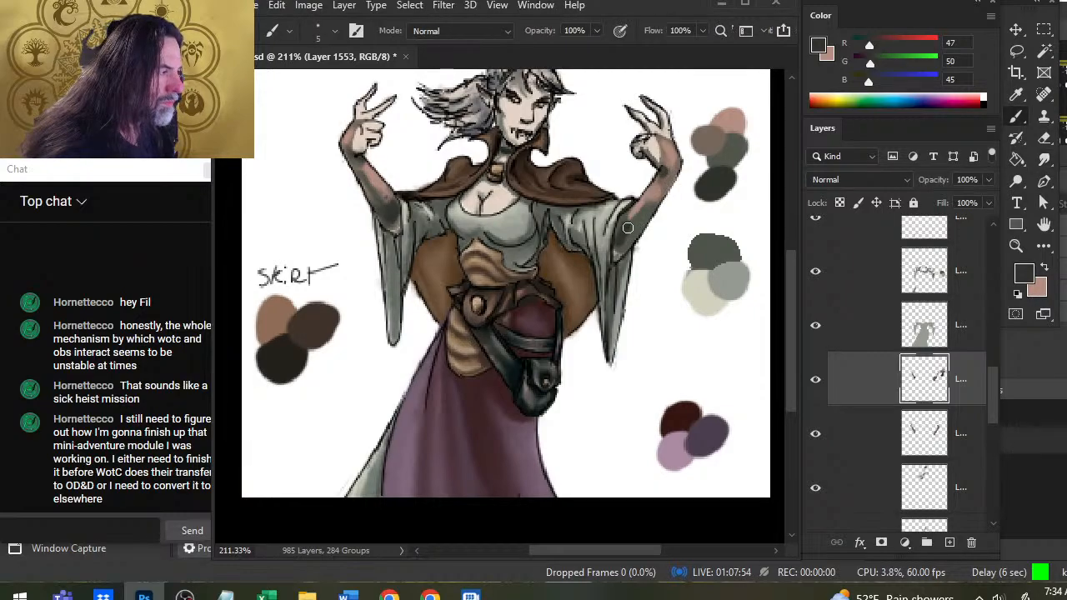
pyautogui.press('r')
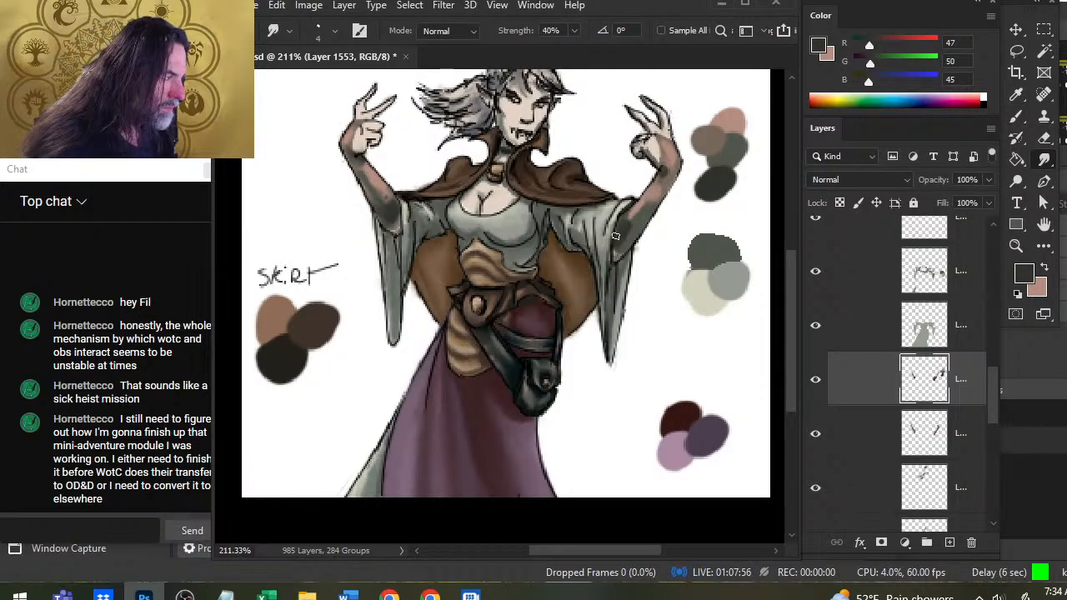
pyautogui.press('b')
pyautogui.press('r')
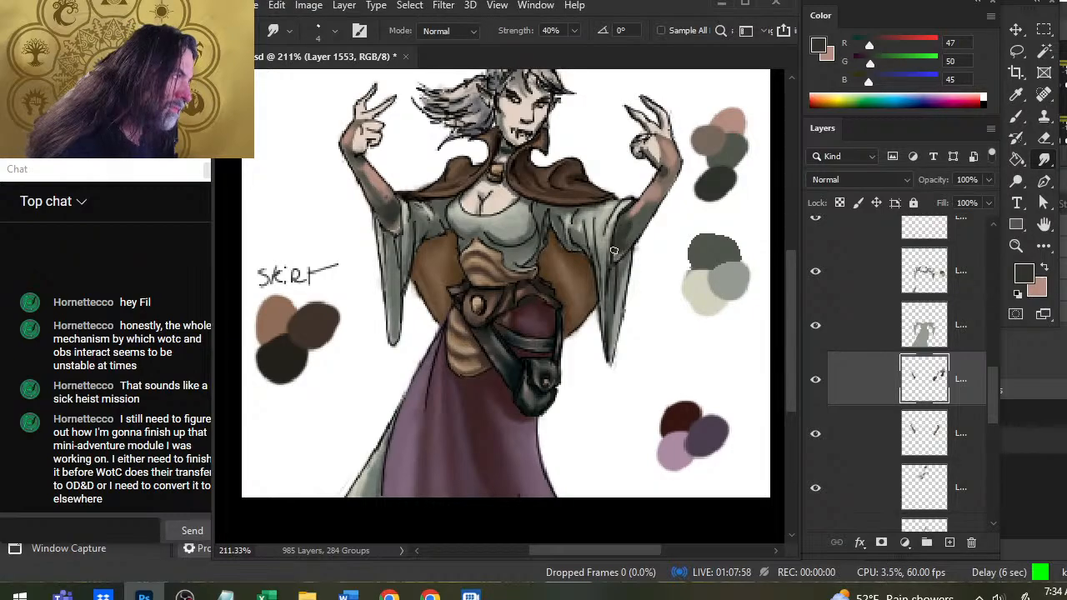
# Raise the smudge strength to 70% and blend the swatch-side forearm and wrist, adding fine dark shading with a size 1 brush.
pyautogui.press('7')
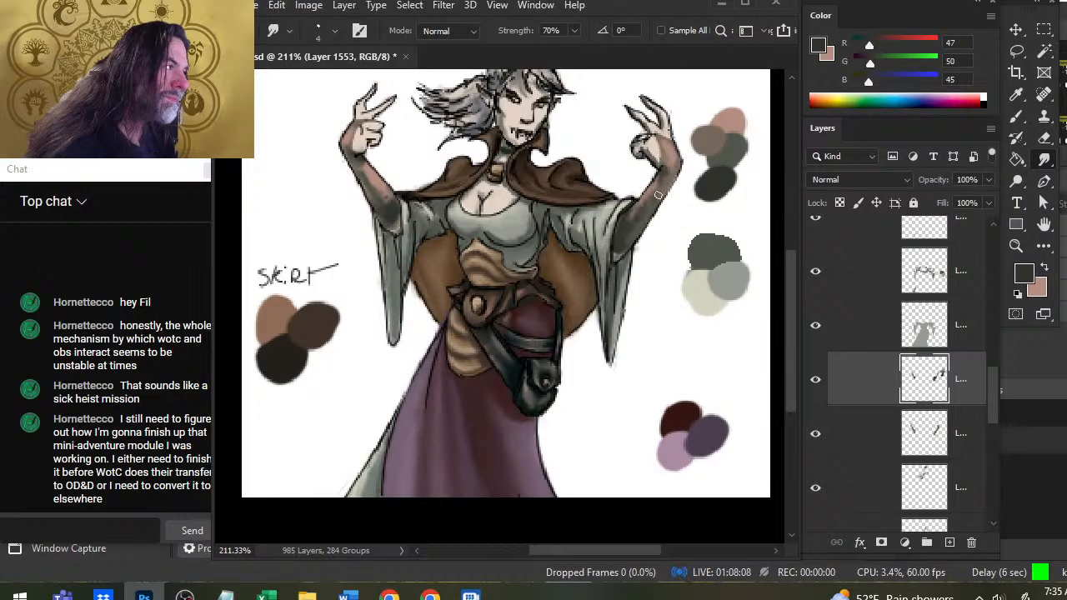
pyautogui.moveTo(661, 185)
pyautogui.mouseDown()
pyautogui.moveTo(655, 142)
pyautogui.moveTo(663, 159)
pyautogui.mouseUp()
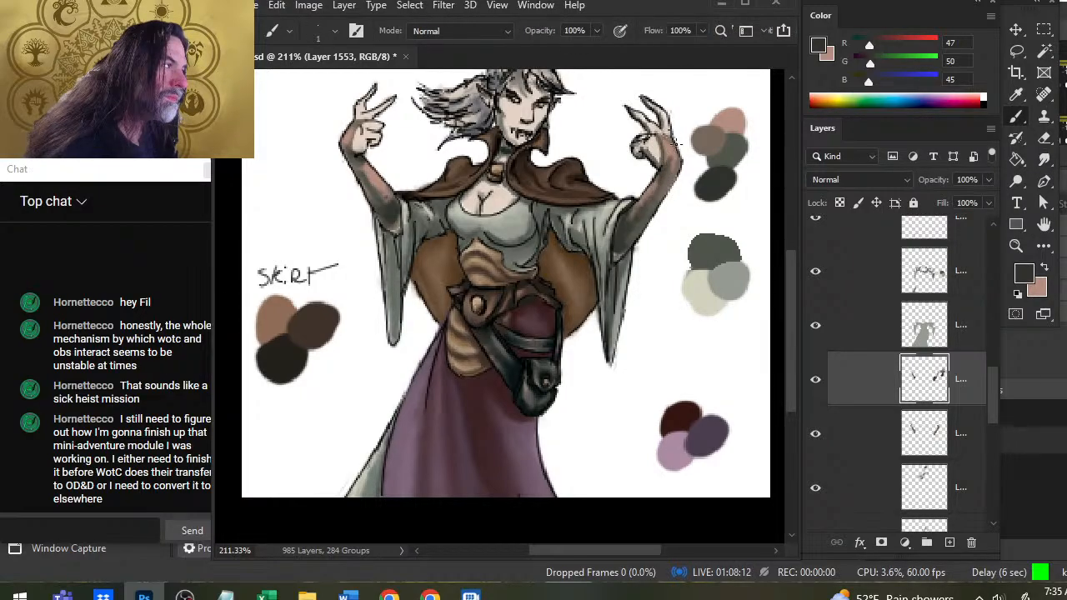
pyautogui.press('b')
pyautogui.press('r')
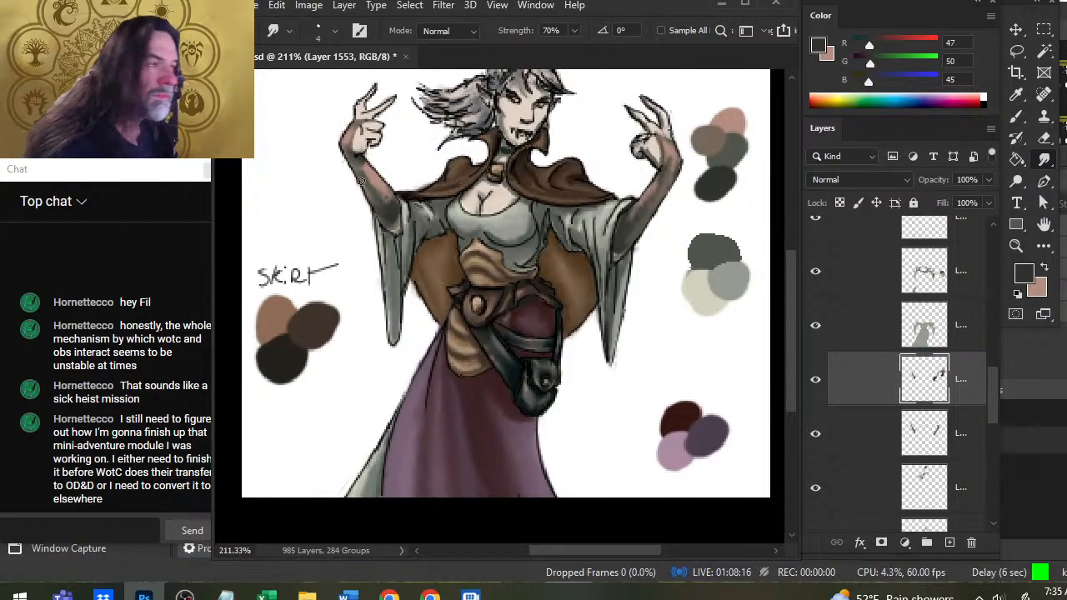
# Add fine dark gray-green shading to the hand and forearm on the "SKIRT" label side and smudge it at 70% strength.
pyautogui.press('b')
pyautogui.press('r')
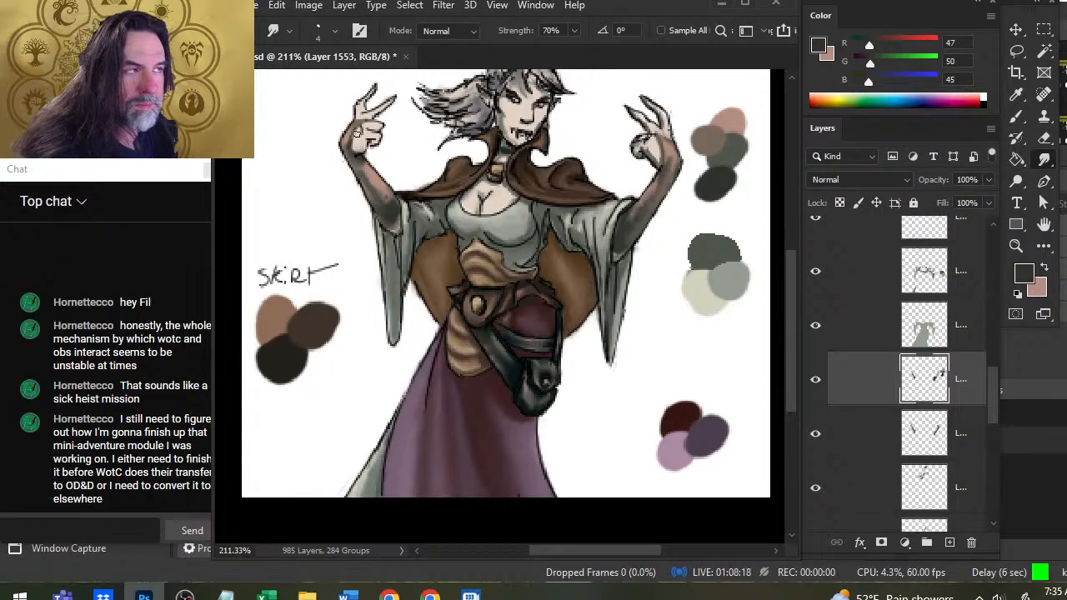
pyautogui.press('b')
pyautogui.press('r')
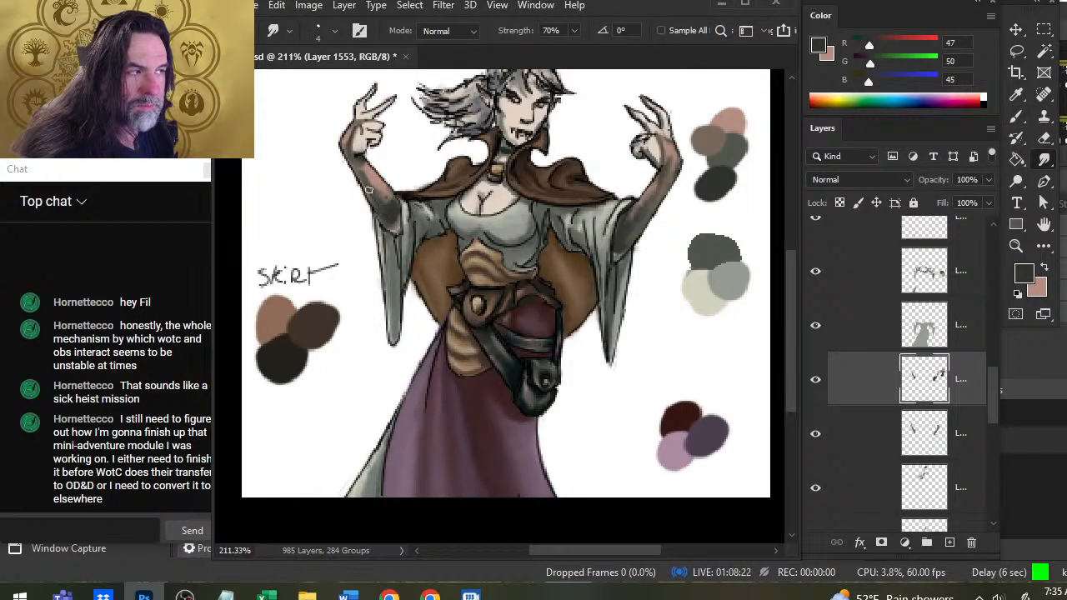
# Paint pink highlights on the forearm on the "SKIRT" label side and dark gray-green shading on the neck, and smudge them at 70% strength.
pyautogui.press('x')
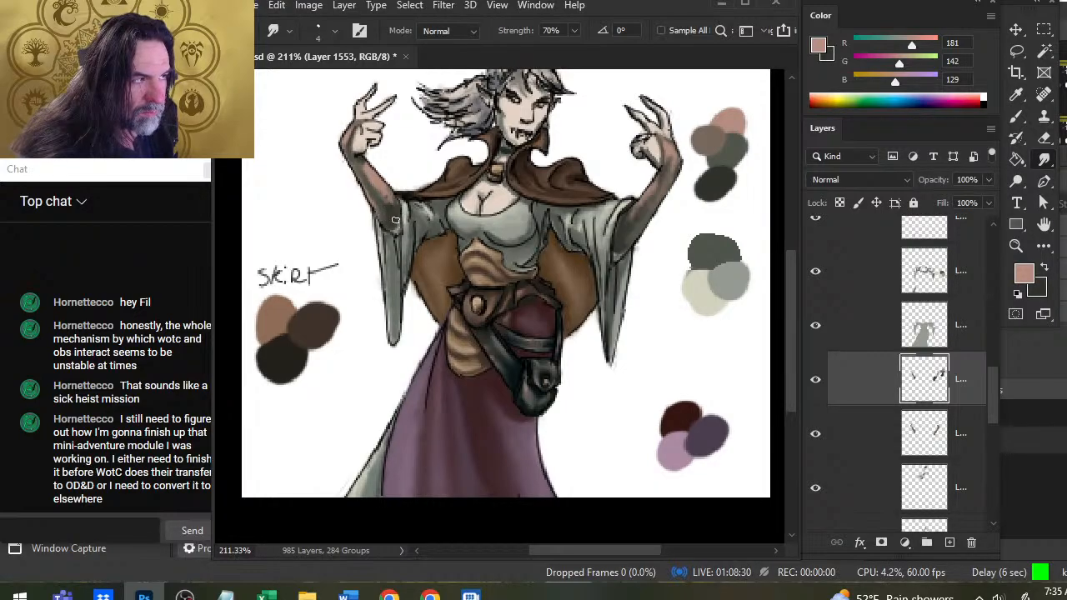
pyautogui.press('b')
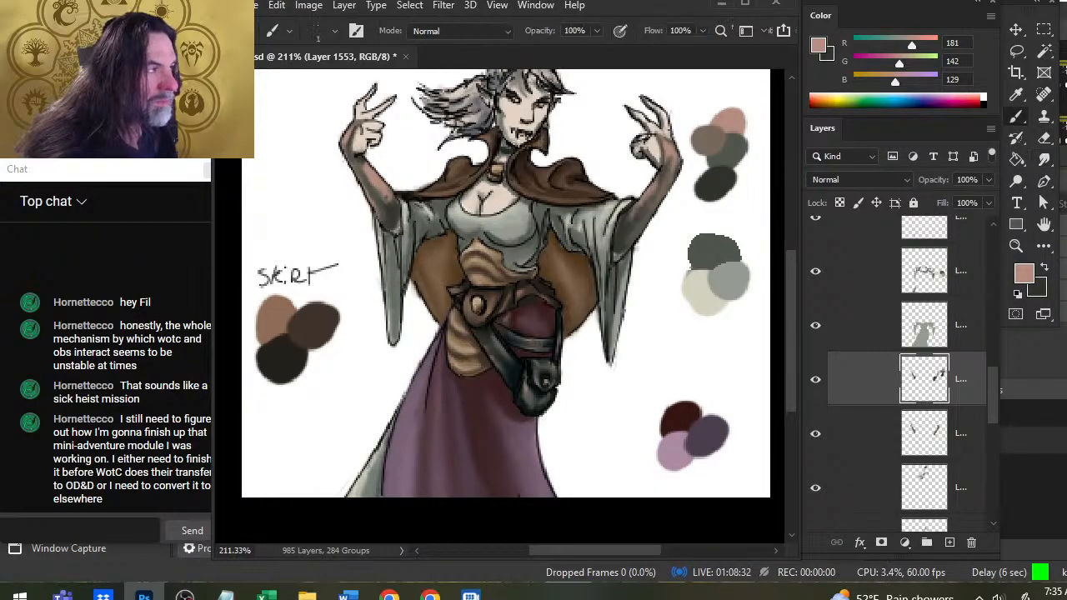
pyautogui.press('x')
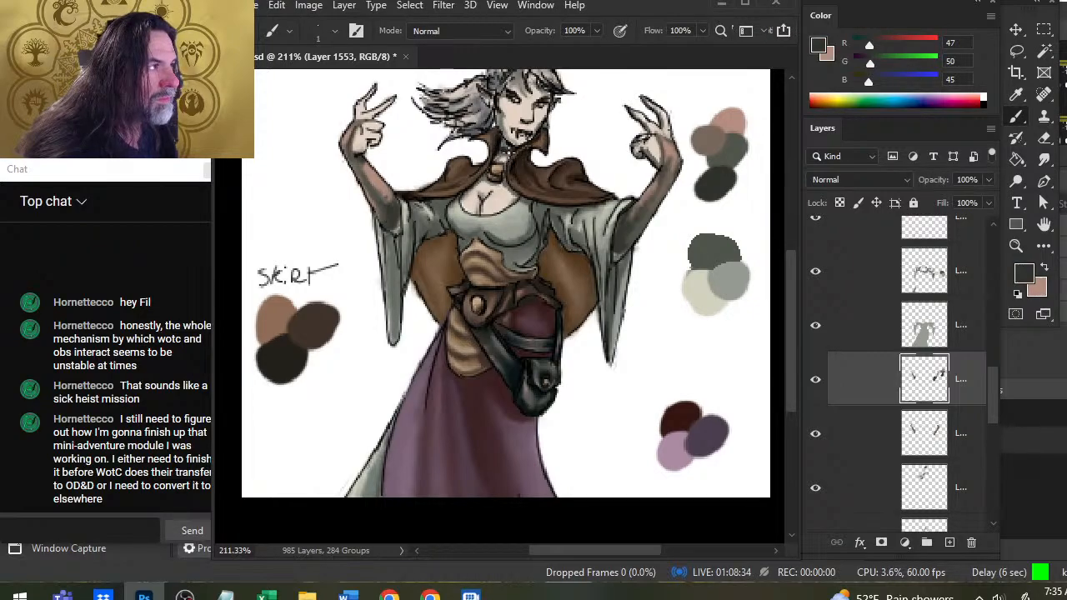
pyautogui.press('x')
pyautogui.press('r')
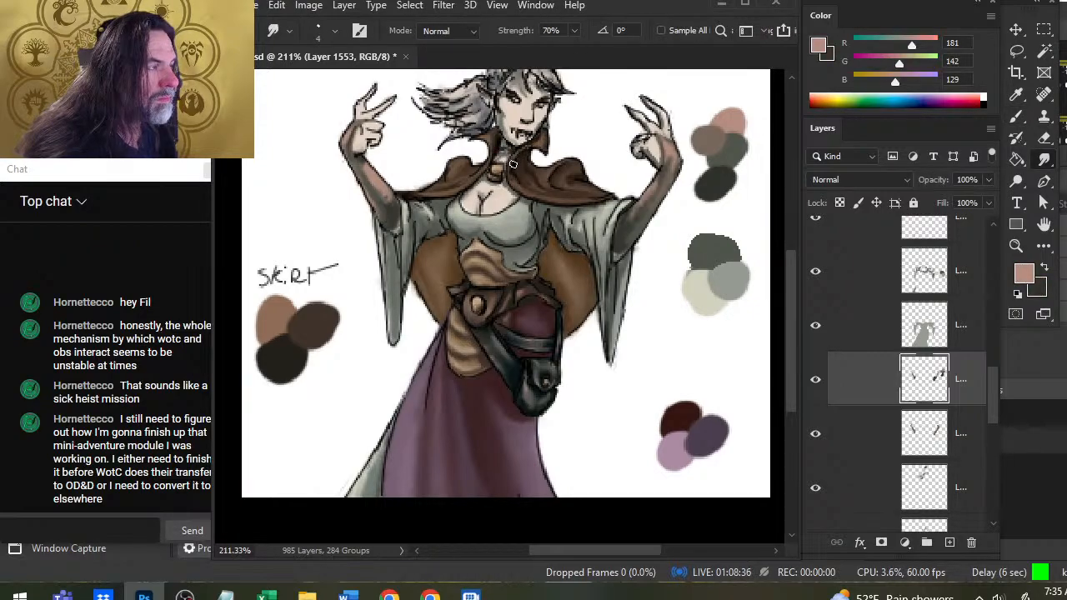
# Add alternating pink highlights and dark gray-green shadows to the neck under the chin, blending them at 70% smudge strength.
pyautogui.press('b')
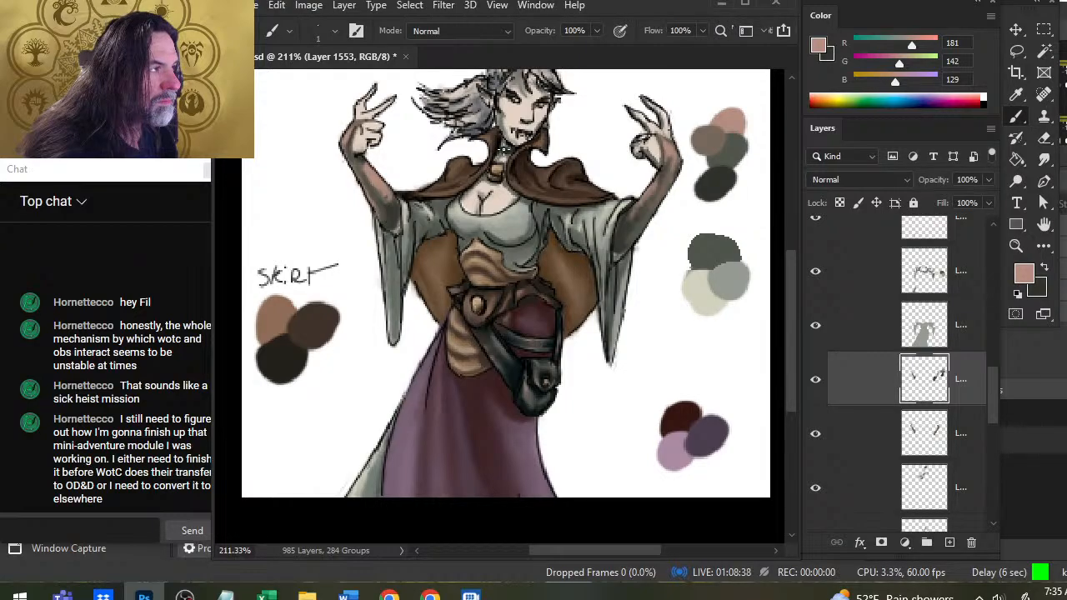
pyautogui.press('r')
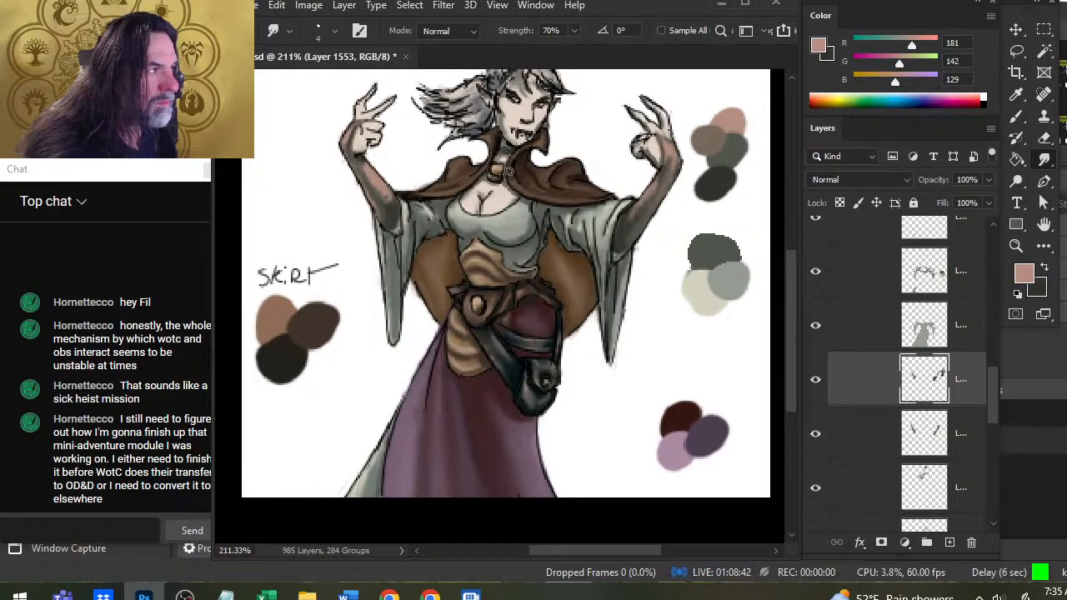
pyautogui.press('x')
pyautogui.press('b')
pyautogui.press('r')
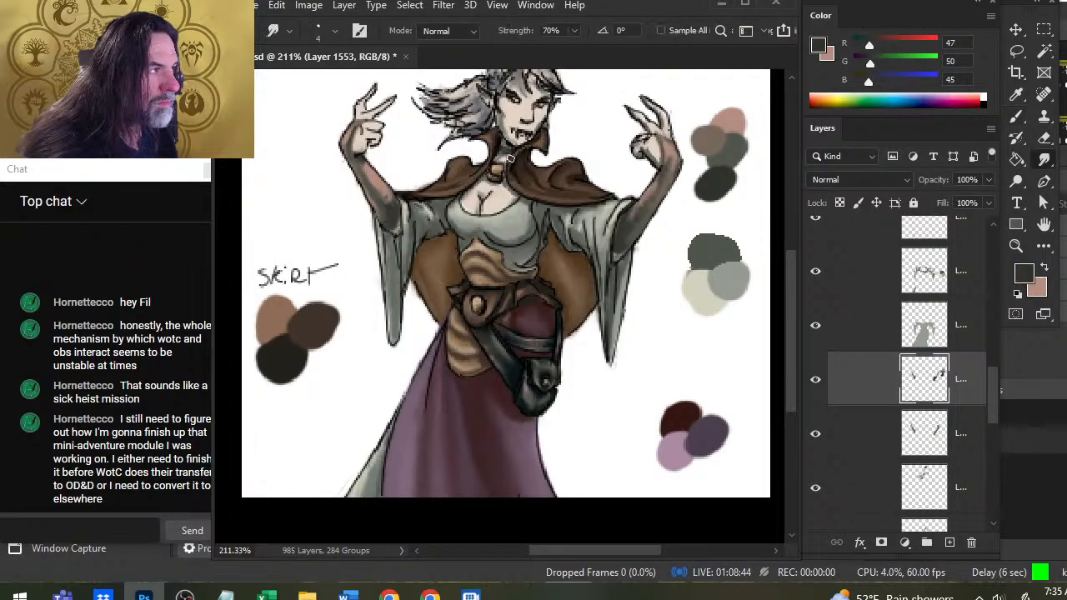
pyautogui.press('x')
pyautogui.press('b')
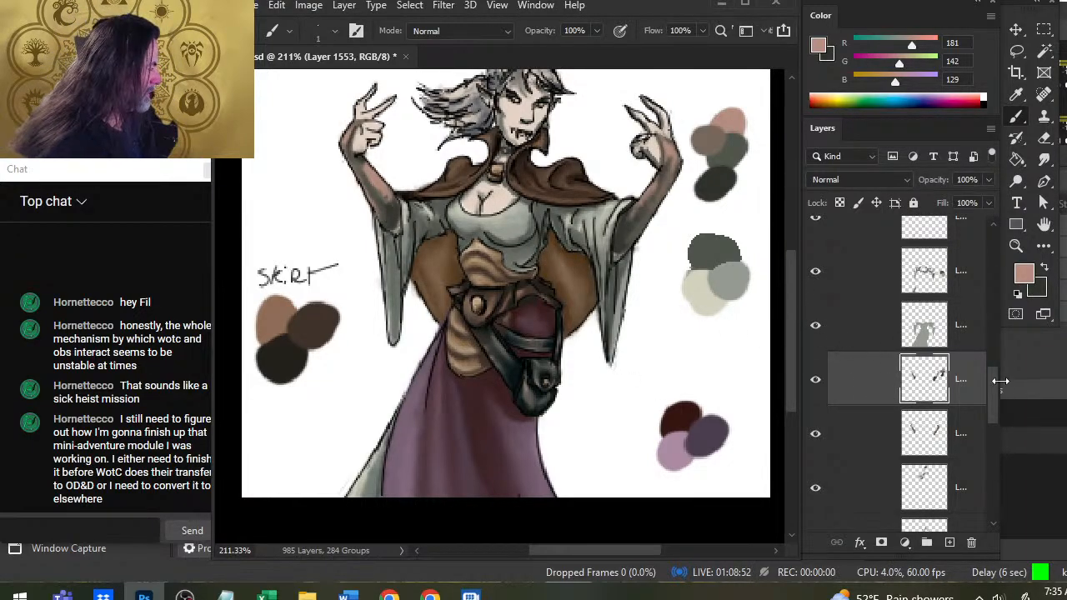
# Inspect what the individual color layers contain by toggling their visibility, and view the whole illustration fitted to the window.
pyautogui.moveTo(995, 390); pyautogui.dragTo(958, 313)
pyautogui.click(816, 404)
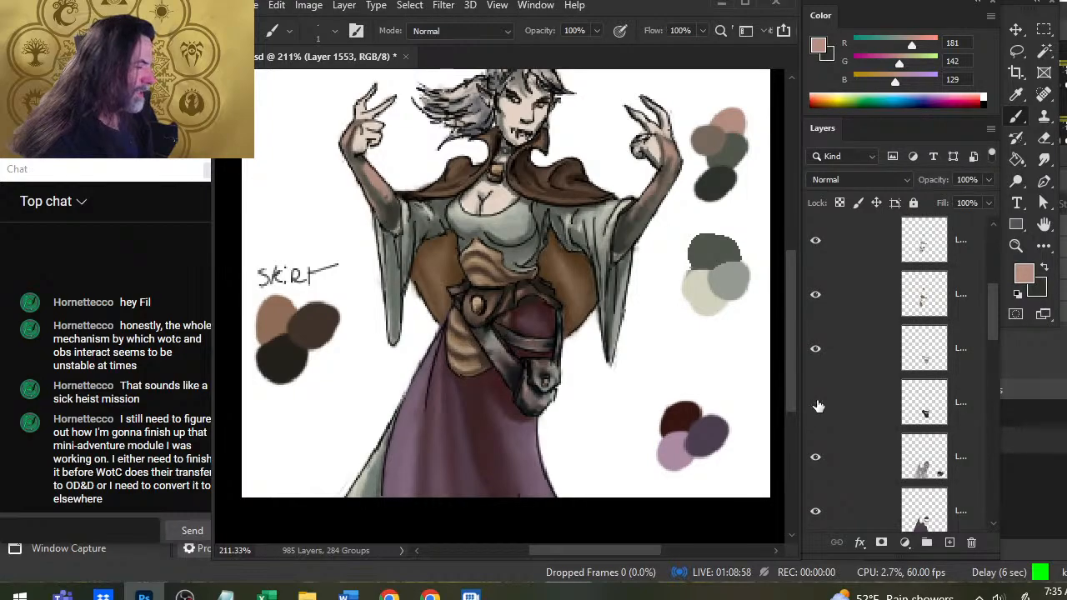
pyautogui.click(816, 404)
pyautogui.click(815, 296)
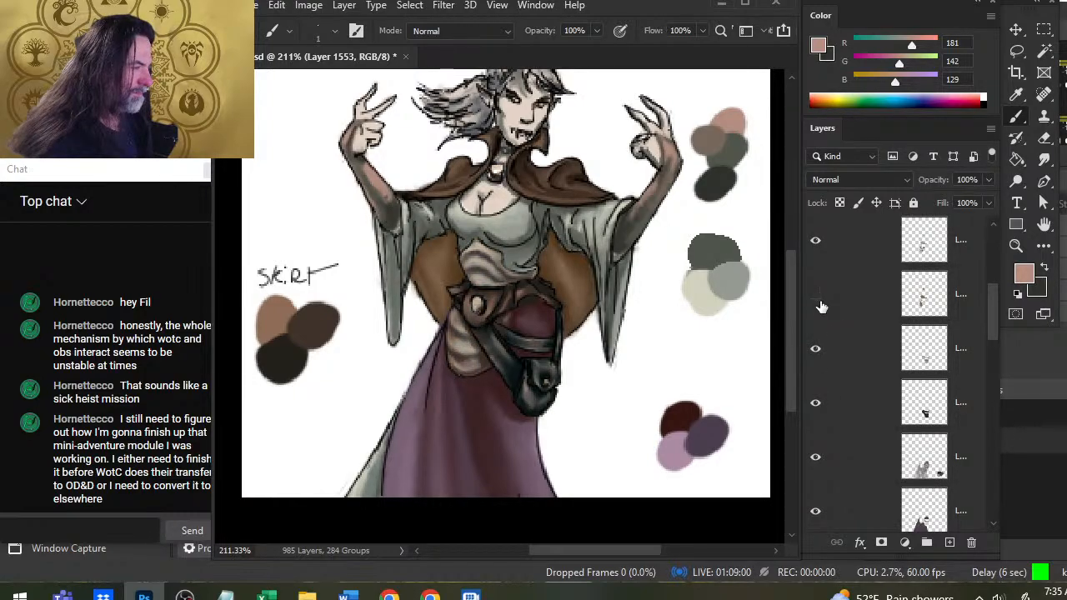
pyautogui.click(815, 298)
pyautogui.click(867, 297)
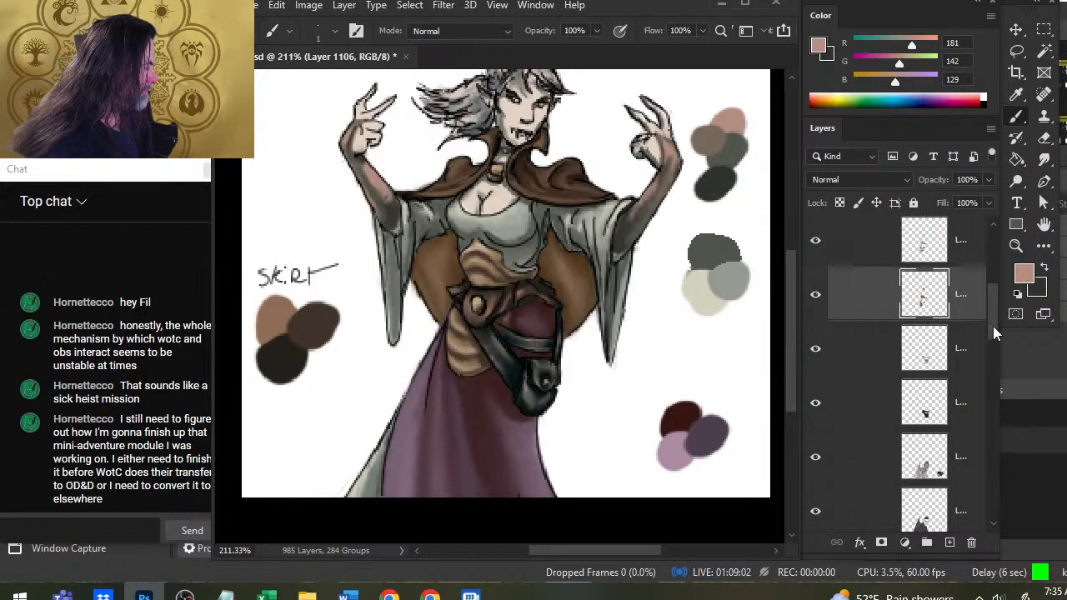
pyautogui.moveTo(992, 326); pyautogui.dragTo(994, 298)
pyautogui.click(816, 342)
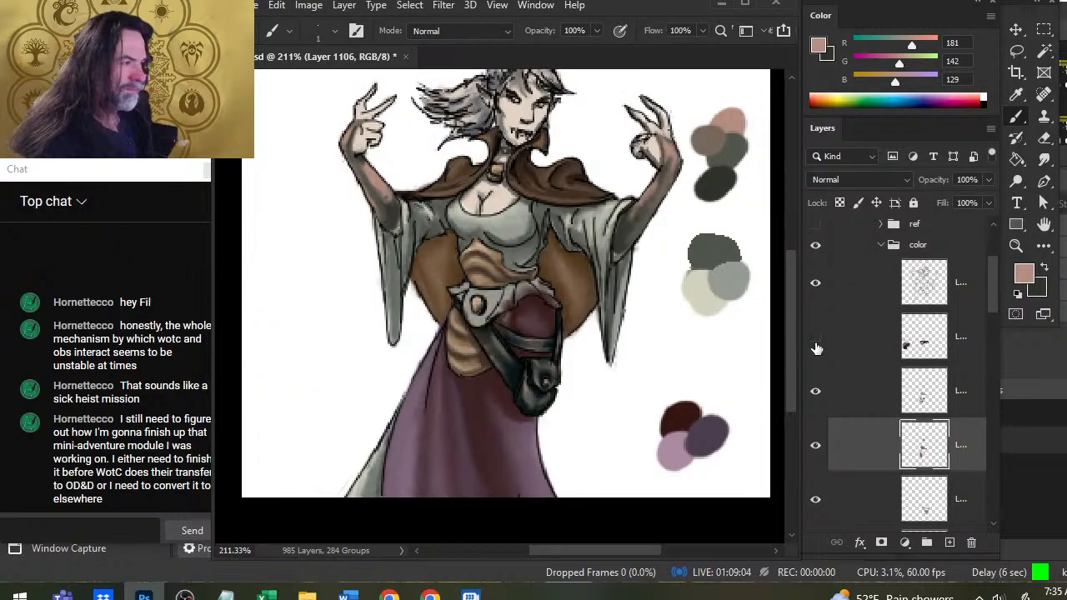
pyautogui.click(815, 339)
pyautogui.click(815, 288)
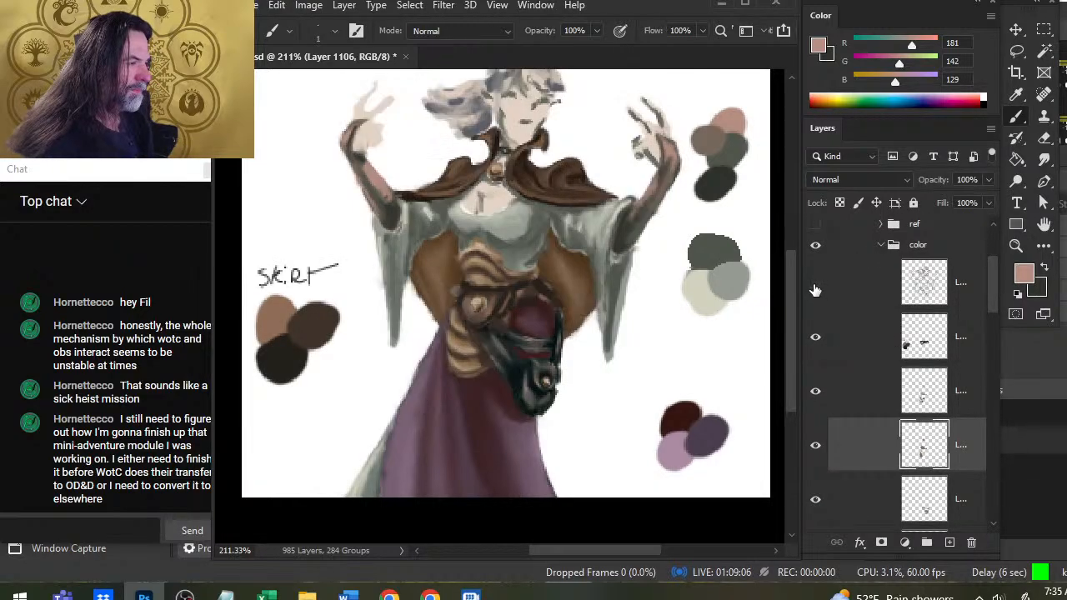
pyautogui.click(815, 284)
pyautogui.click(815, 338)
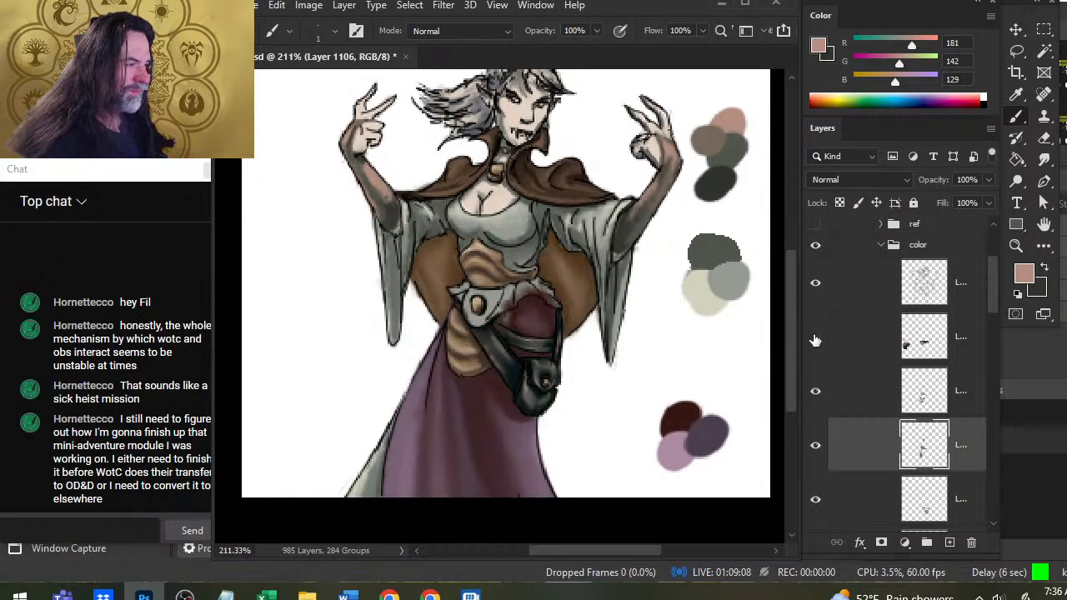
pyautogui.click(815, 338)
pyautogui.press('z')
pyautogui.hotkey('ctrl', '0')
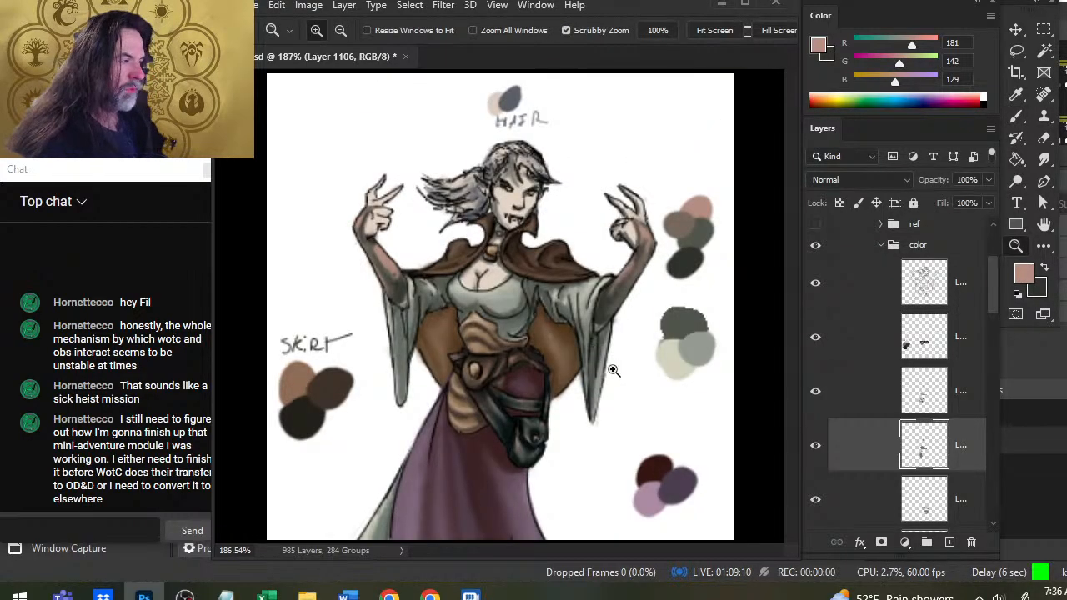
# Group all the layers inside the pilot's color folder.
pyautogui.click(882, 284)
pyautogui.moveTo(993, 280); pyautogui.dragTo(965, 443)
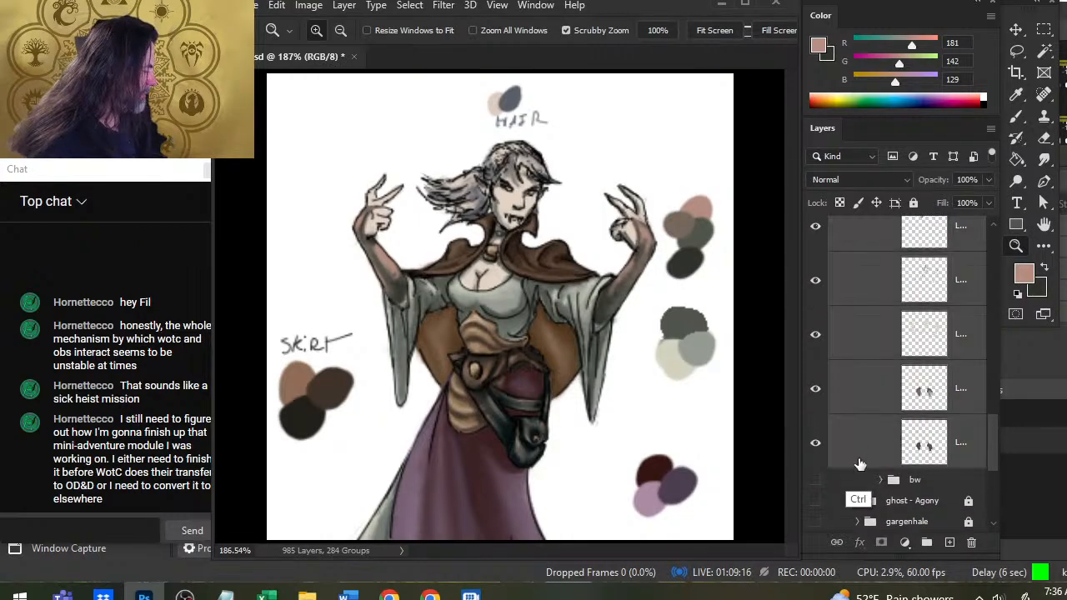
pyautogui.click(858, 463)
# Duplicate the new group inside the color folder and merge the copy into a single layer.
pyautogui.rightClick(889, 226)
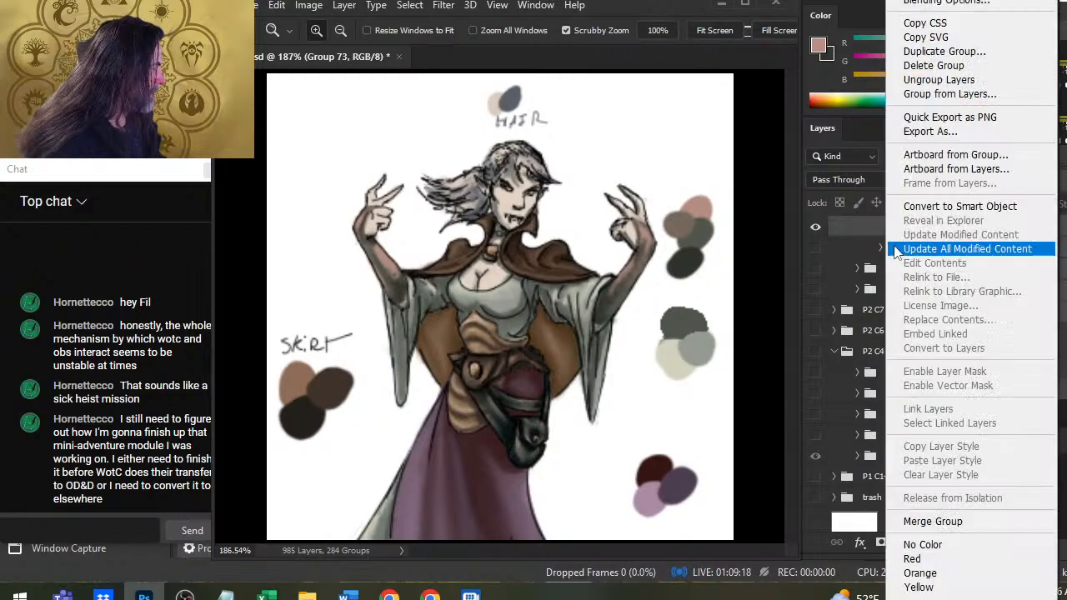
pyautogui.click(1004, 51)
pyautogui.press('Return')
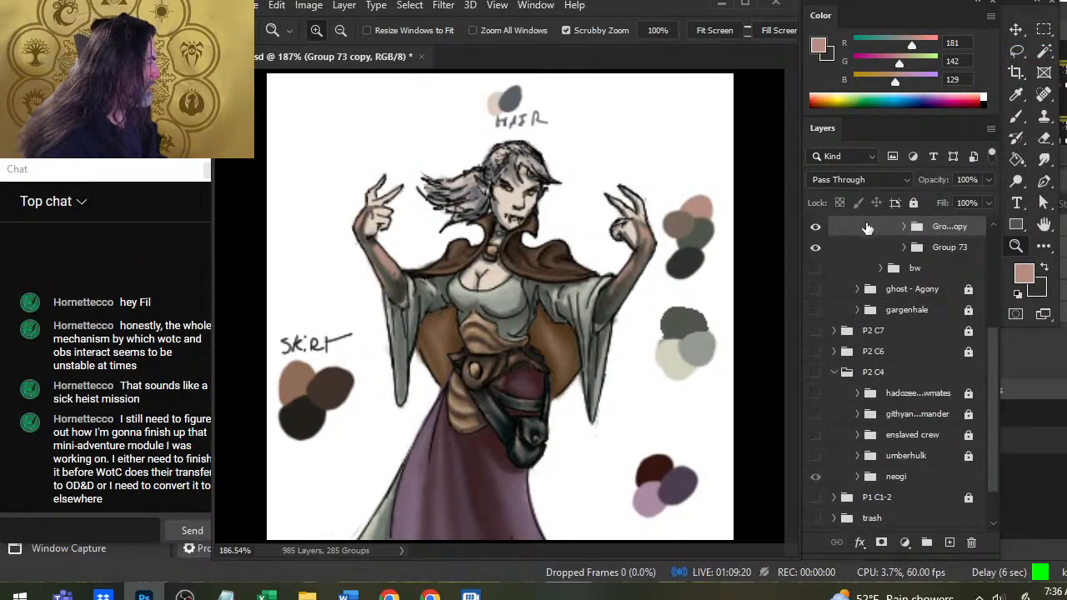
pyautogui.rightClick(870, 226)
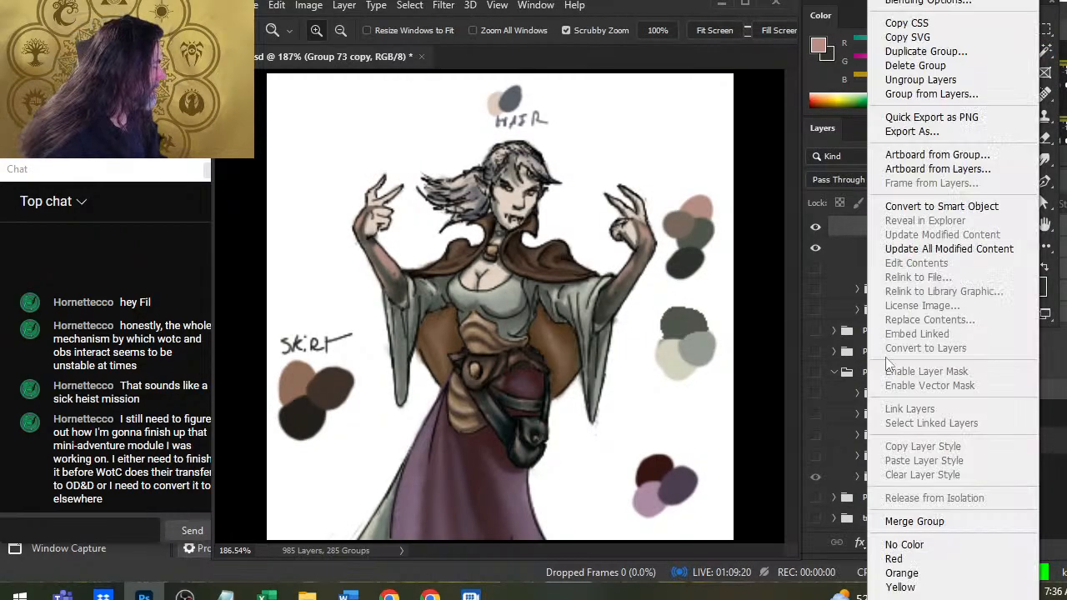
pyautogui.click(921, 522)
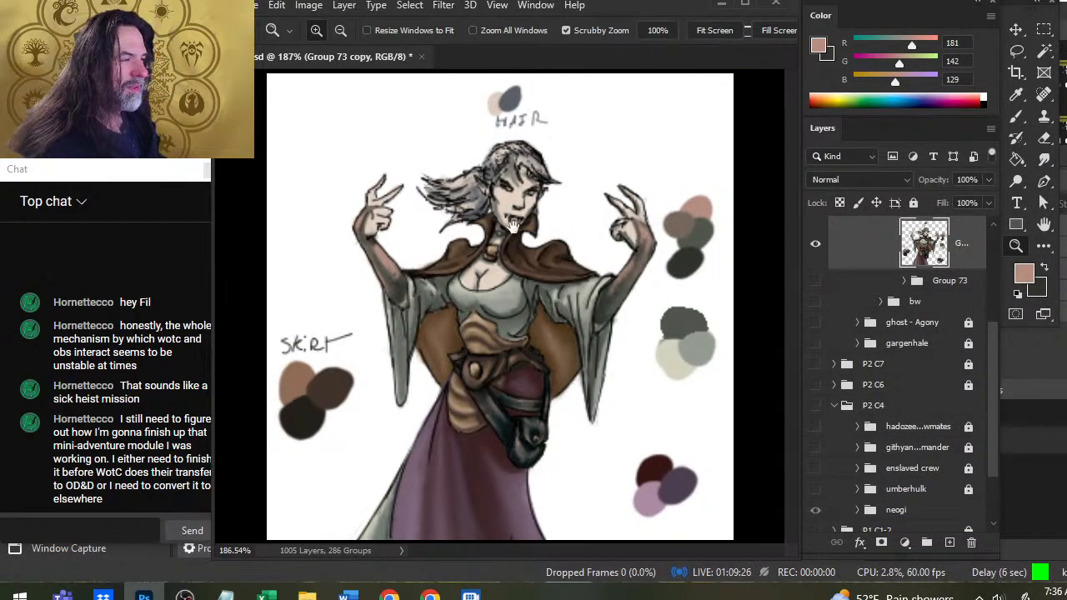
pyautogui.press('l')
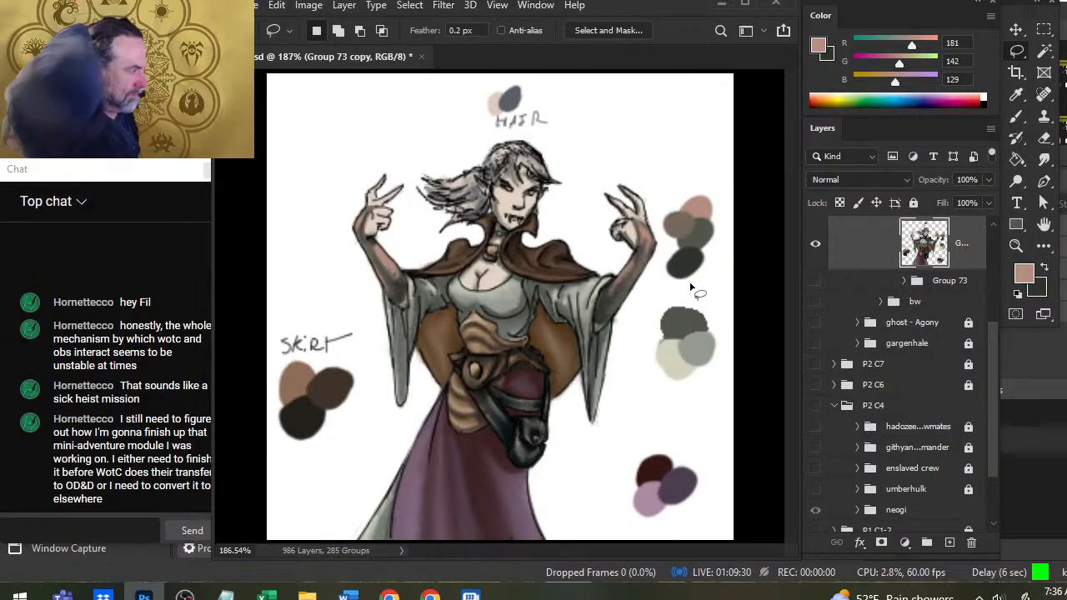
pyautogui.press('e')
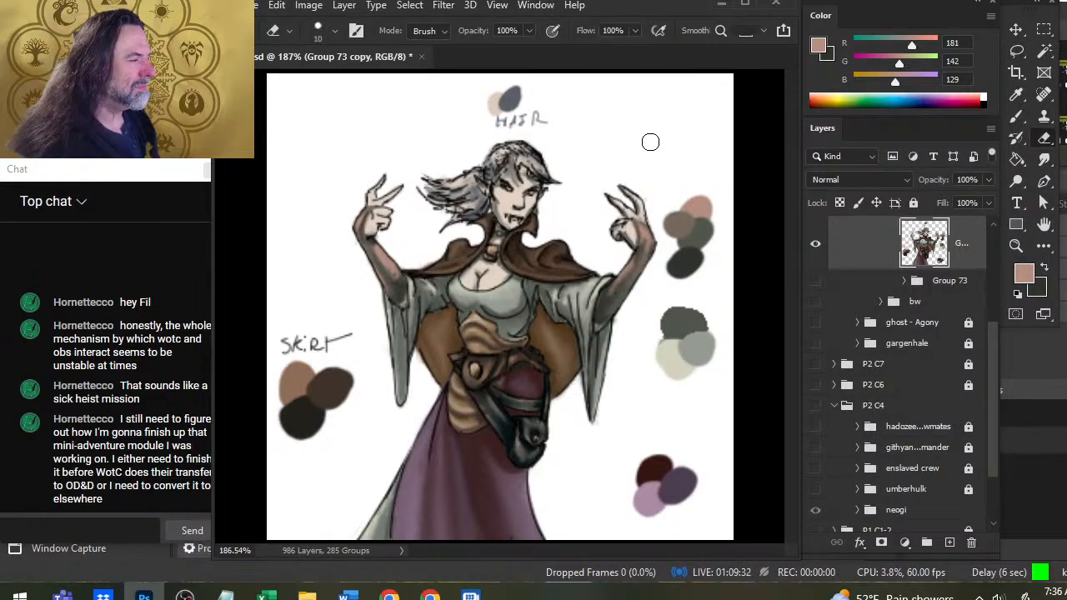
pyautogui.moveTo(566, 241); pyautogui.dragTo(432, 403)
pyautogui.moveTo(143, 595)
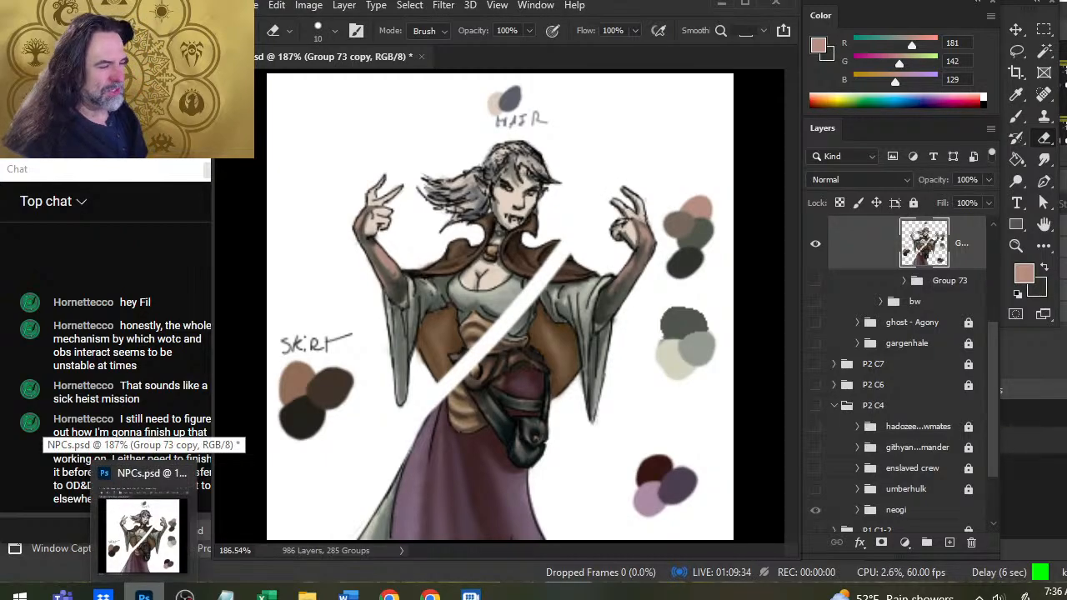
pyautogui.hotkey('ctrl', 'z')
# Save the document, and move the lassoed skin-tone swatches upward, away from the raised hand.
pyautogui.hotkey('ctrl', 's')
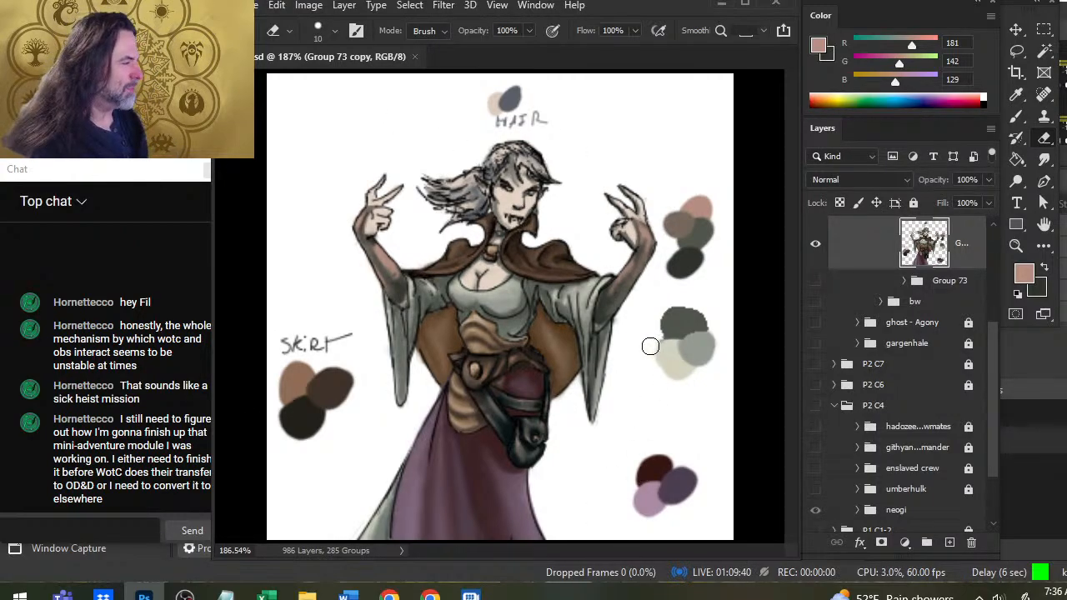
pyautogui.press('l')
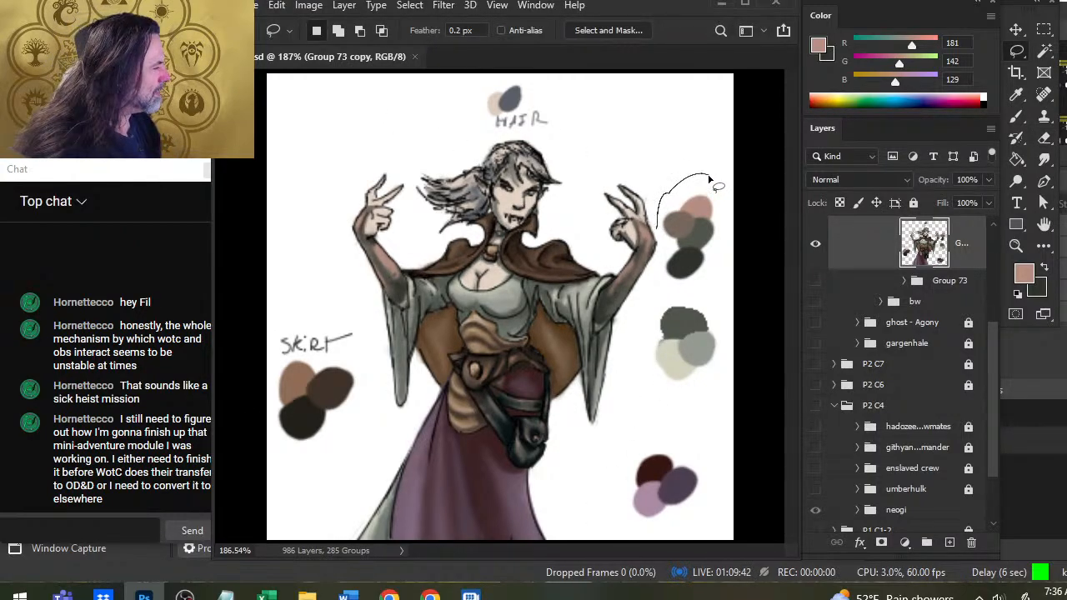
pyautogui.moveTo(708, 177)
pyautogui.mouseDown()
pyautogui.moveTo(667, 286)
pyautogui.moveTo(657, 265)
pyautogui.moveTo(690, 140)
pyautogui.mouseUp()
pyautogui.hotkey('ctrl', 'd')
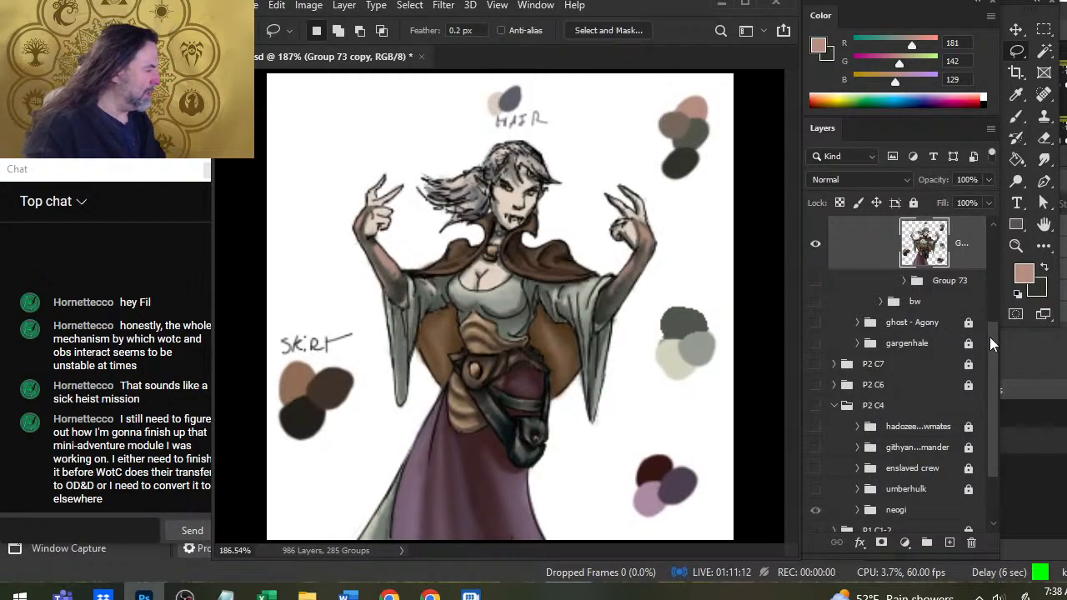
pyautogui.scroll(2, 989, 337)
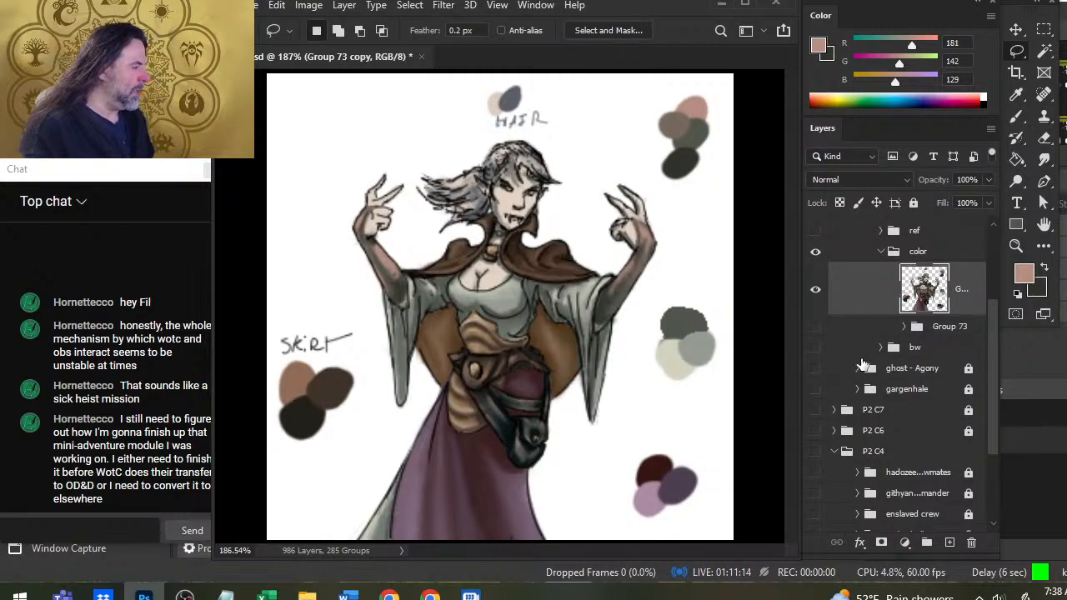
pyautogui.click(815, 327)
pyautogui.click(816, 327)
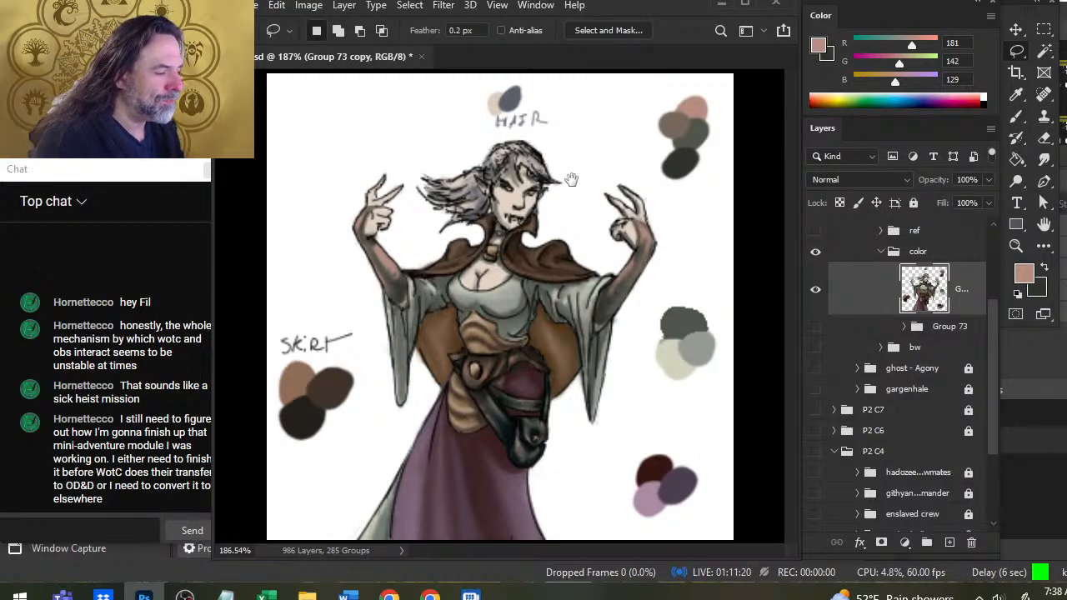
# Clean the outer edge of the skirt's gray-green panel near the hem with a size 10 eraser.
pyautogui.press('z')
pyautogui.moveTo(524, 372); pyautogui.dragTo(552, 372)
pyautogui.moveTo(553, 371); pyautogui.dragTo(630, 130)
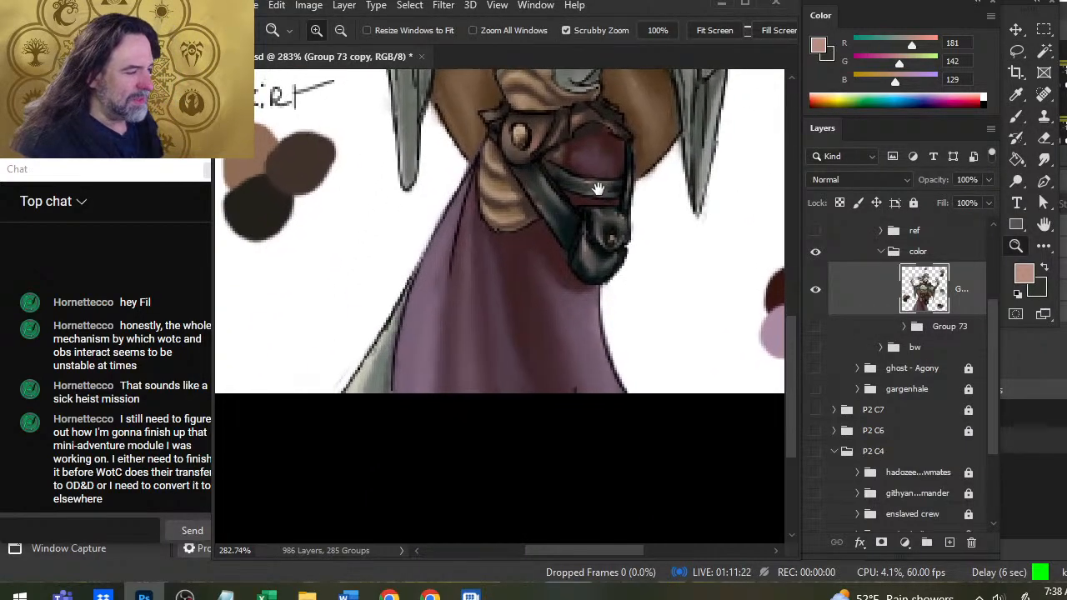
pyautogui.press('b')
pyautogui.press('e')
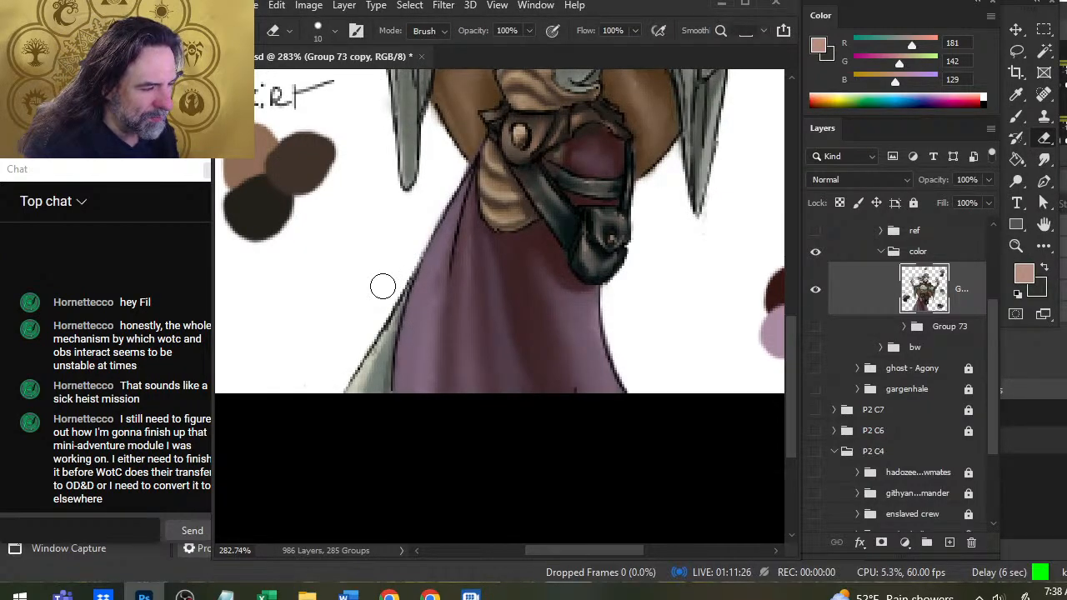
pyautogui.press('r')
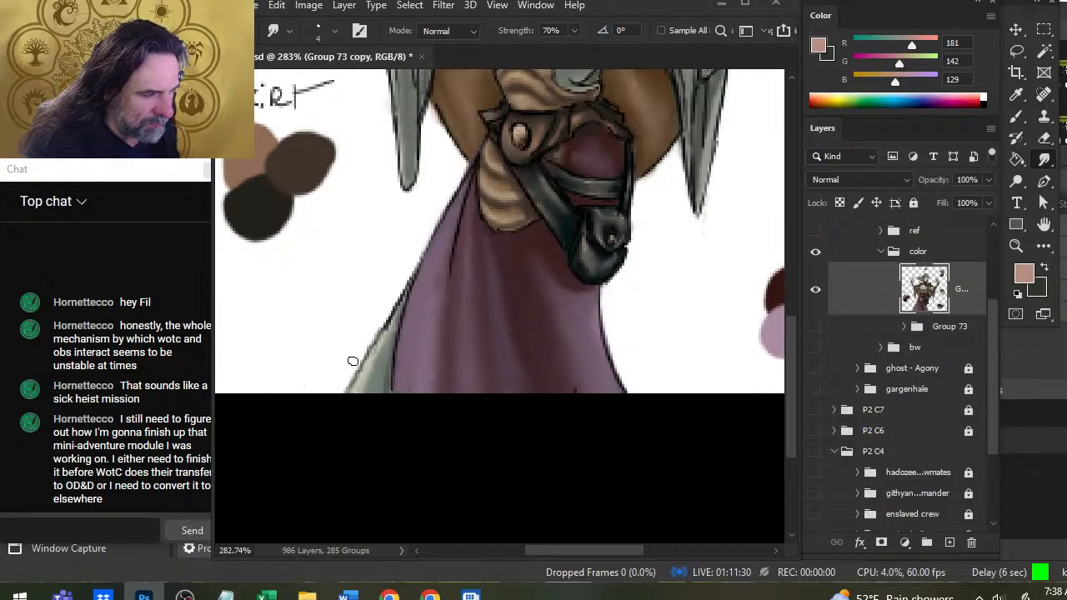
pyautogui.press('e')
pyautogui.moveTo(378, 309); pyautogui.dragTo(346, 366)
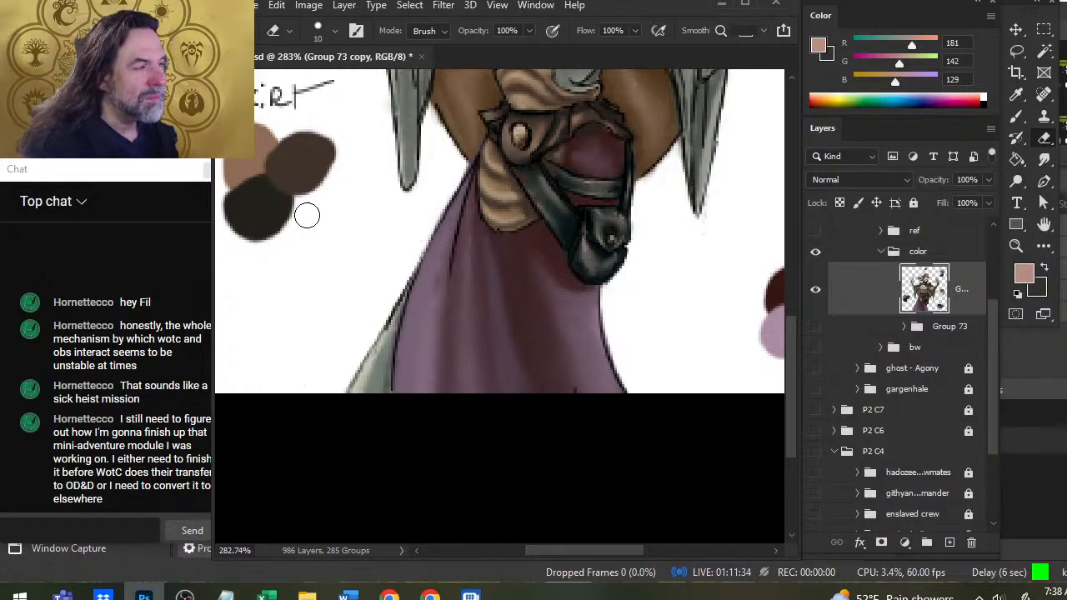
# Reduce the eraser to size 2 and clean the edge of the brown cloak beside the sleeve on the "SKIRT" label side.
pyautogui.press('[')
pyautogui.press('[')
pyautogui.press('[')
pyautogui.press('[')
pyautogui.press('[')
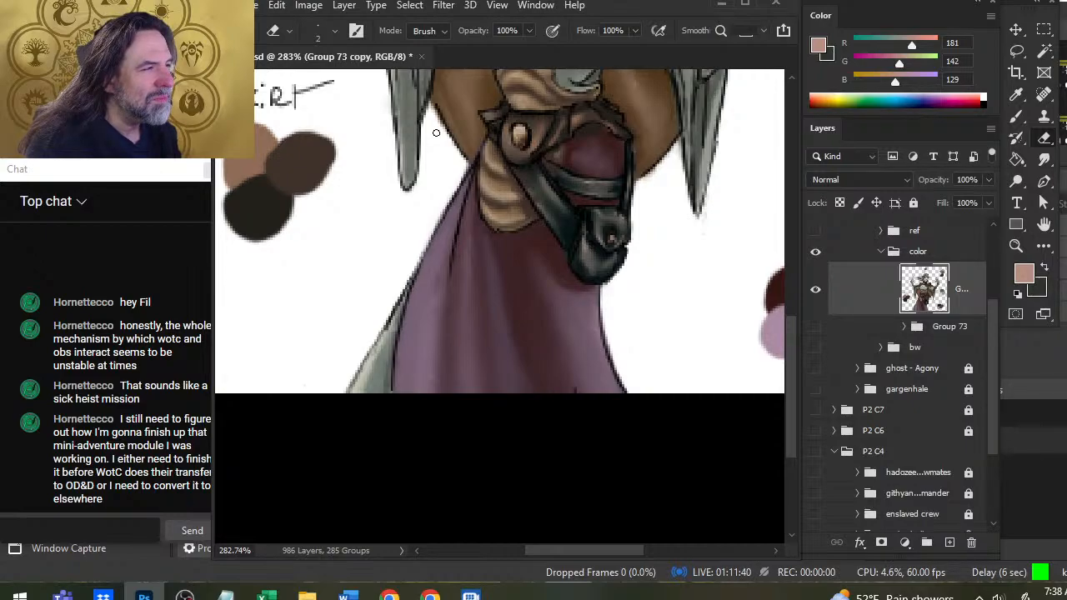
pyautogui.moveTo(436, 132); pyautogui.dragTo(459, 210)
# Sample the near-black brown (RGB 26, 19, 12), then paint and smudge shadow on the brown cloak along the sleeve's underside.
pyautogui.press('r')
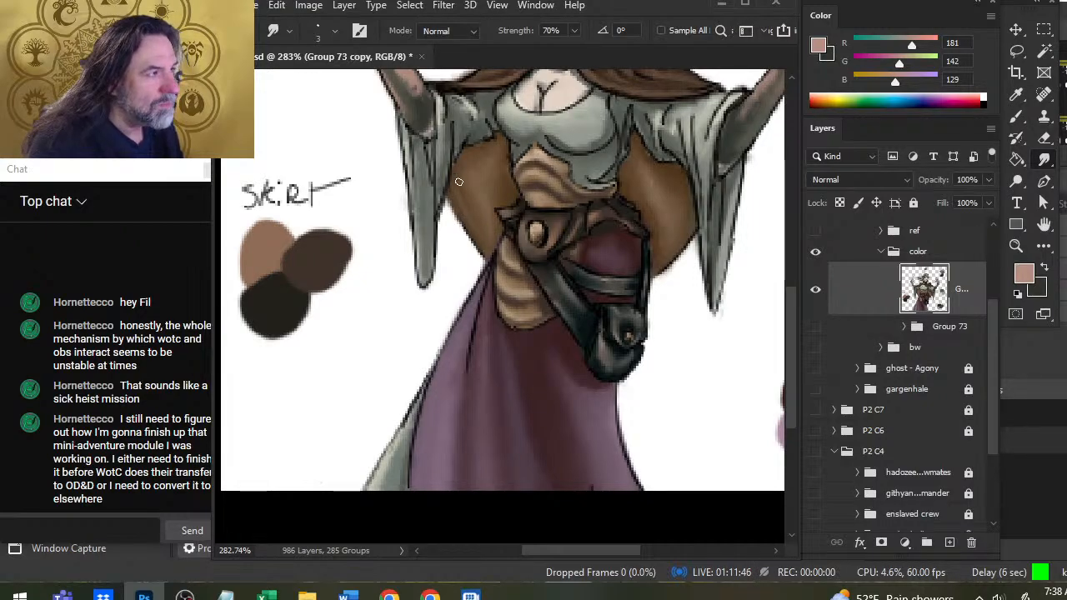
pyautogui.press('b')
pyautogui.keyDown('alt'); pyautogui.click(492, 138); pyautogui.keyUp('alt')
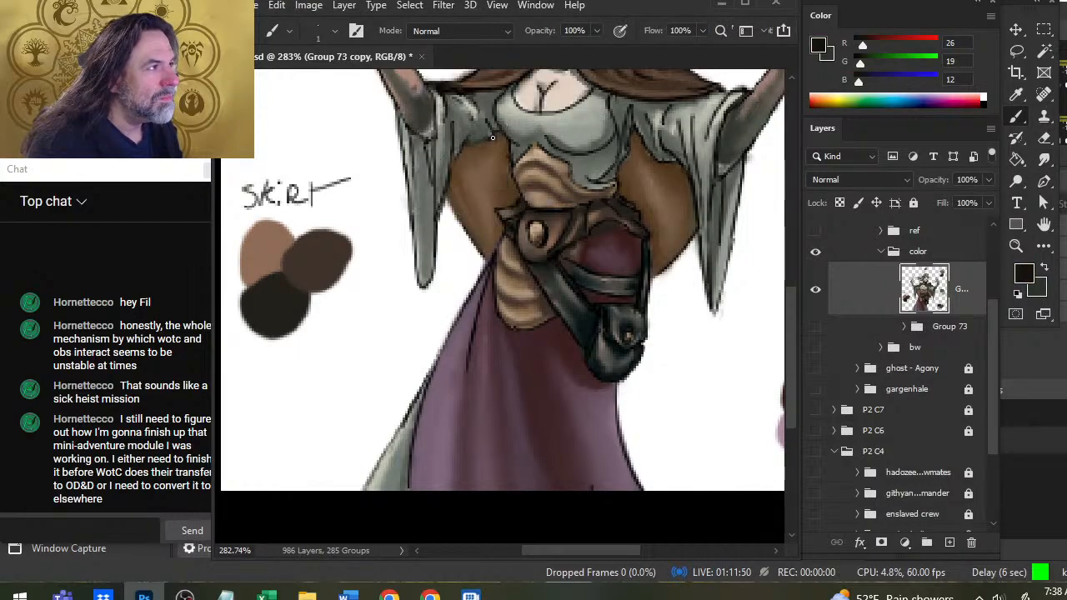
pyautogui.press('r')
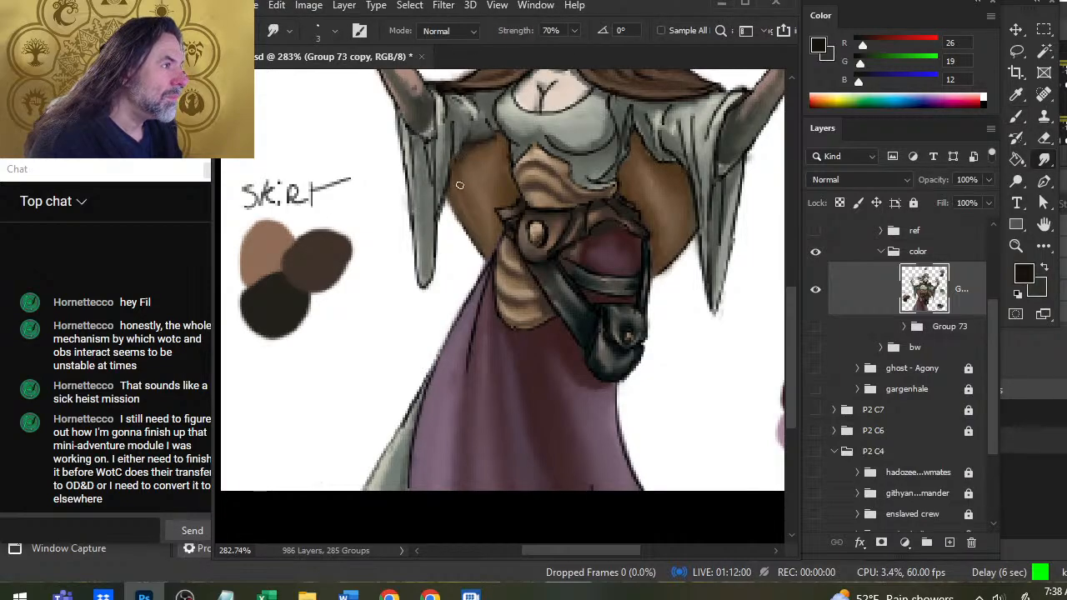
pyautogui.press('b')
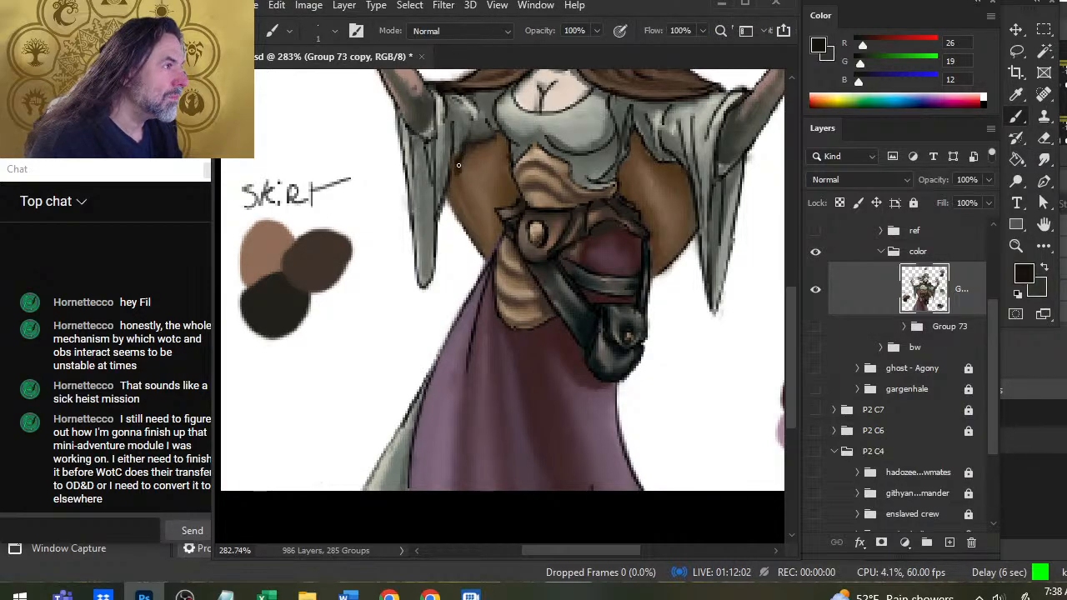
pyautogui.moveTo(456, 161); pyautogui.dragTo(454, 179)
pyautogui.press('r')
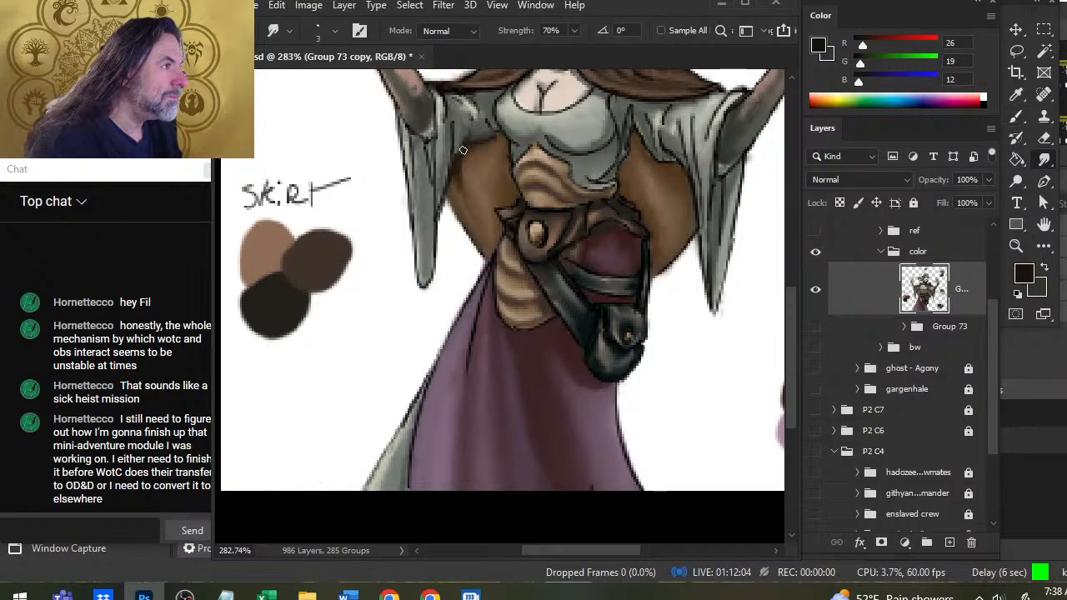
pyautogui.moveTo(451, 153); pyautogui.dragTo(455, 255)
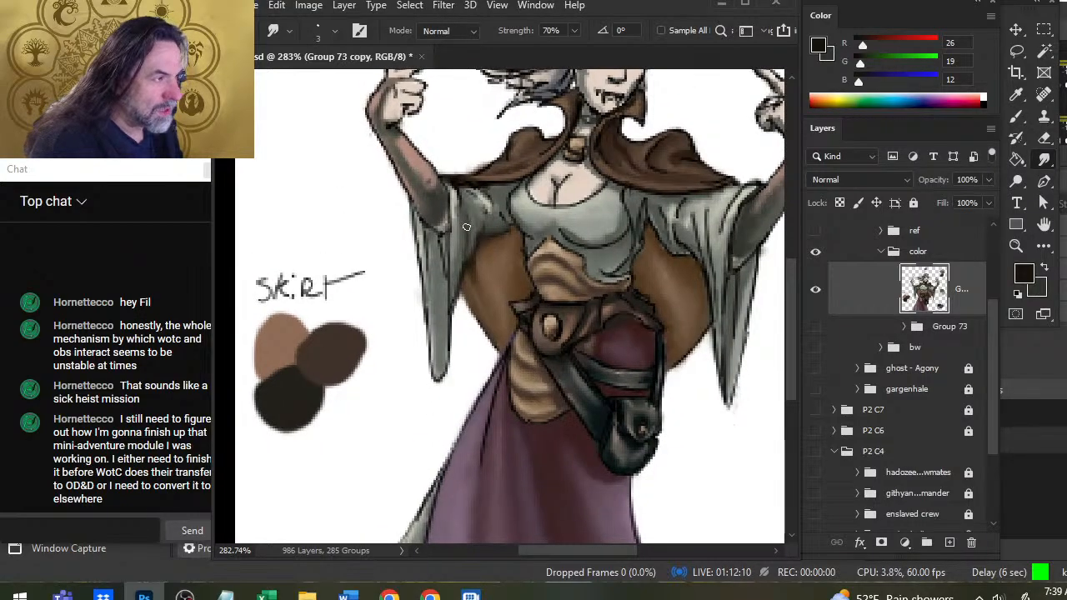
# Smudge the upper sleeve's folds smooth and touch up its underside toward the bodice, alternating Smudge and Brush.
pyautogui.moveTo(455, 218)
pyautogui.mouseDown()
pyautogui.moveTo(456, 187)
pyautogui.moveTo(487, 204)
pyautogui.moveTo(481, 190)
pyautogui.moveTo(504, 215)
pyautogui.moveTo(495, 202)
pyautogui.moveTo(518, 205)
pyautogui.moveTo(516, 223)
pyautogui.moveTo(502, 202)
pyautogui.moveTo(502, 215)
pyautogui.moveTo(506, 193)
pyautogui.moveTo(531, 241)
pyautogui.mouseUp()
pyautogui.press('b')
pyautogui.press('r')
pyautogui.press('b')
pyautogui.press('r')
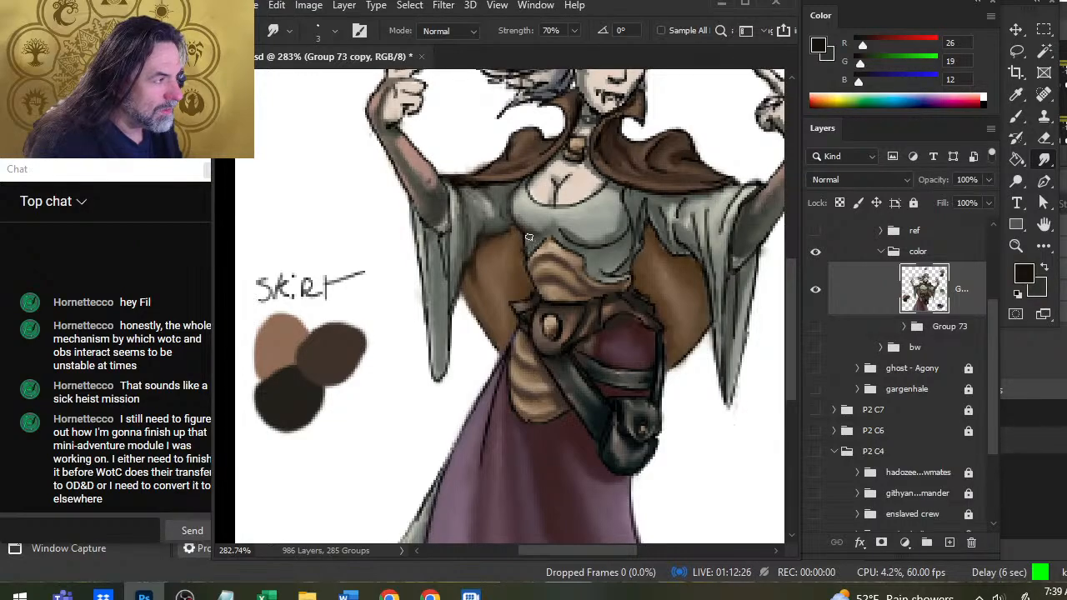
# Sample dark brown (RGB 45, 32, 24), then paint and blend shadow on the cloak beside the bodice's waist.
pyautogui.press('b')
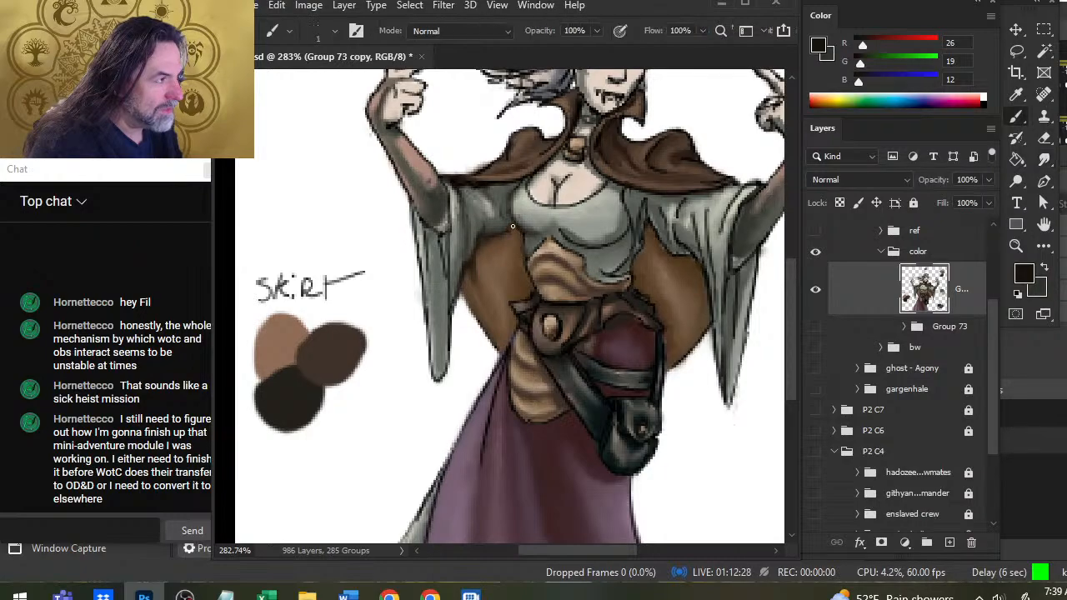
pyautogui.keyDown('alt'); pyautogui.click(520, 234); pyautogui.keyUp('alt')
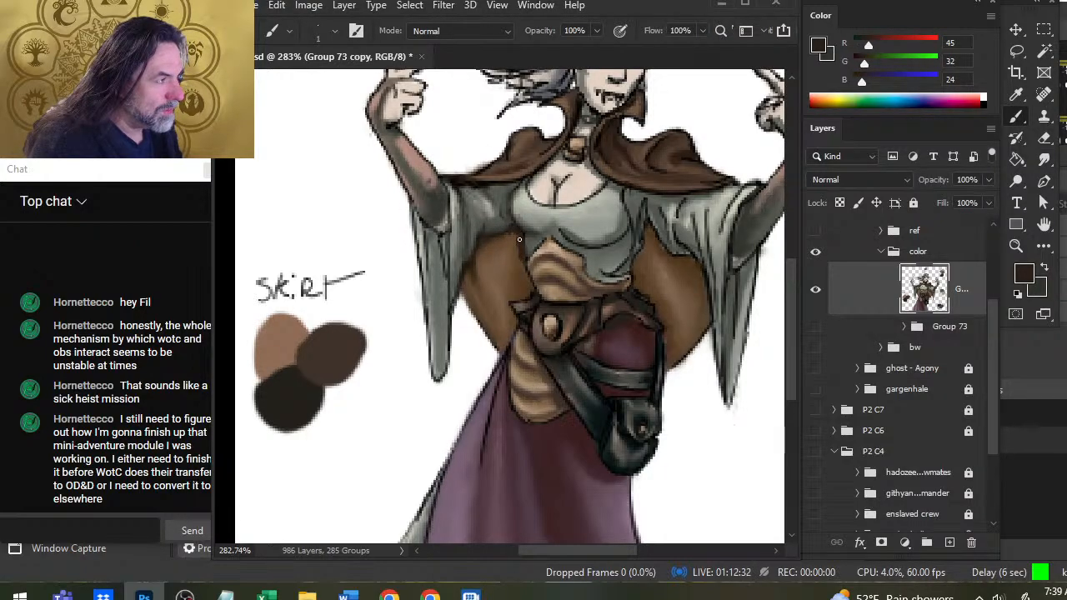
pyautogui.press('r')
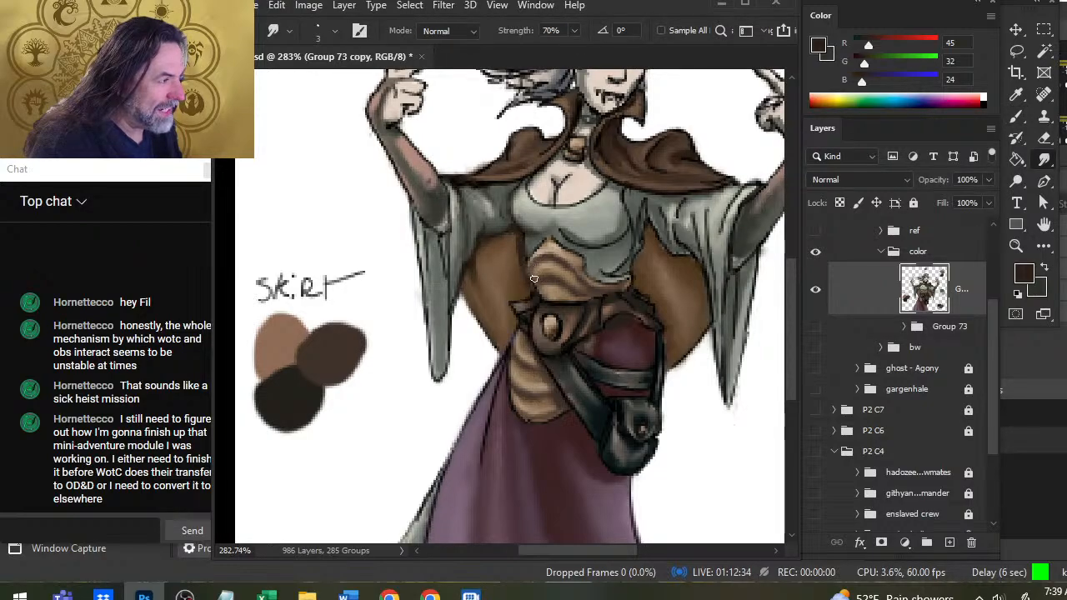
pyautogui.press('b')
pyautogui.press('r')
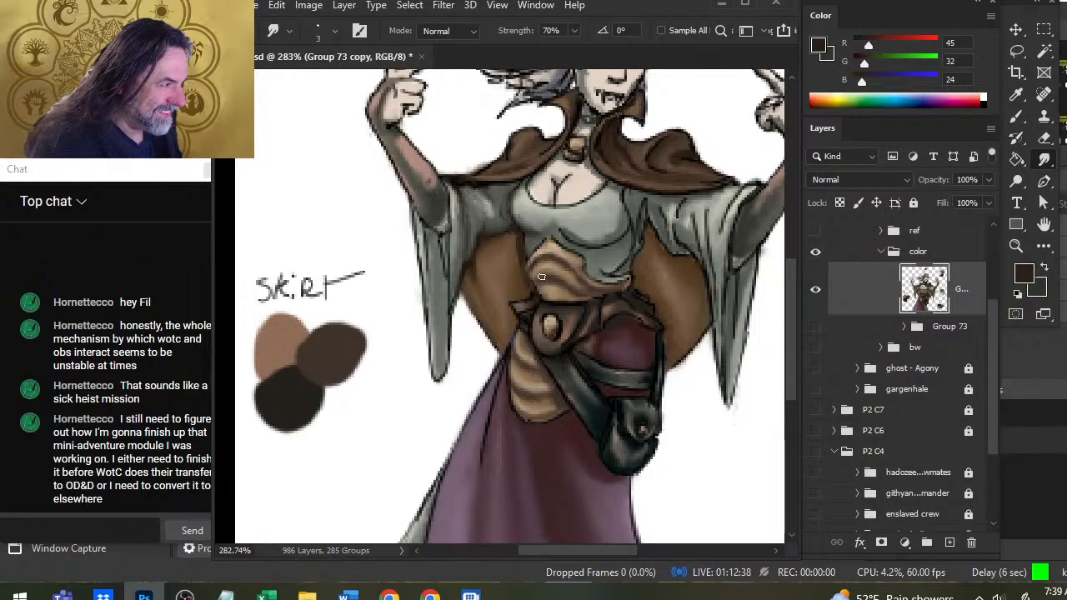
pyautogui.press('b')
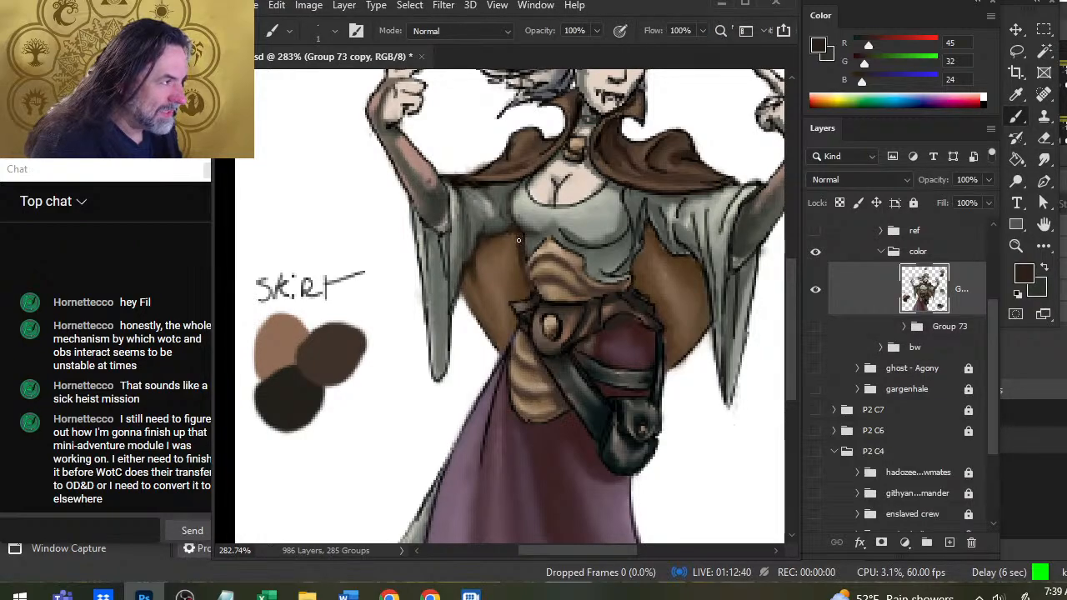
pyautogui.press('r')
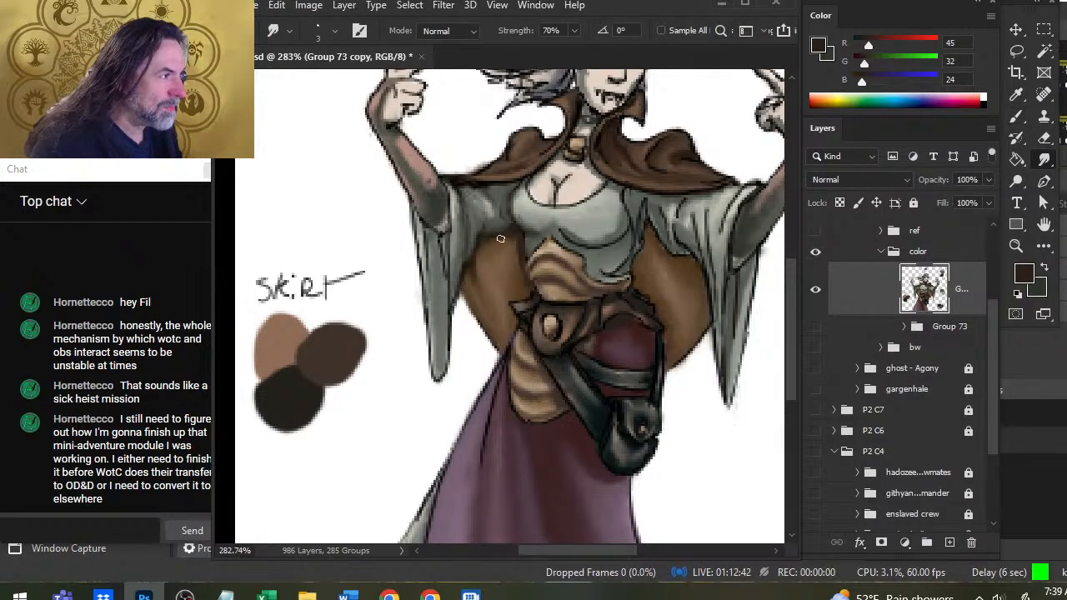
# Deepen and smudge the cloak's shadow from the armpit down toward the striped waist wrap.
pyautogui.press('b')
pyautogui.press('r')
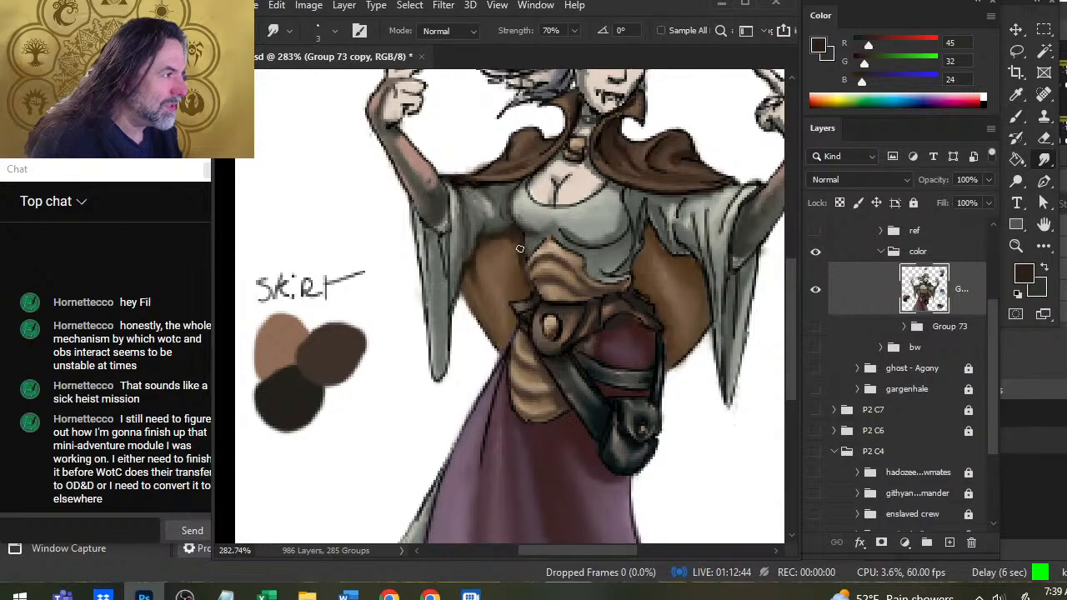
pyautogui.press('b')
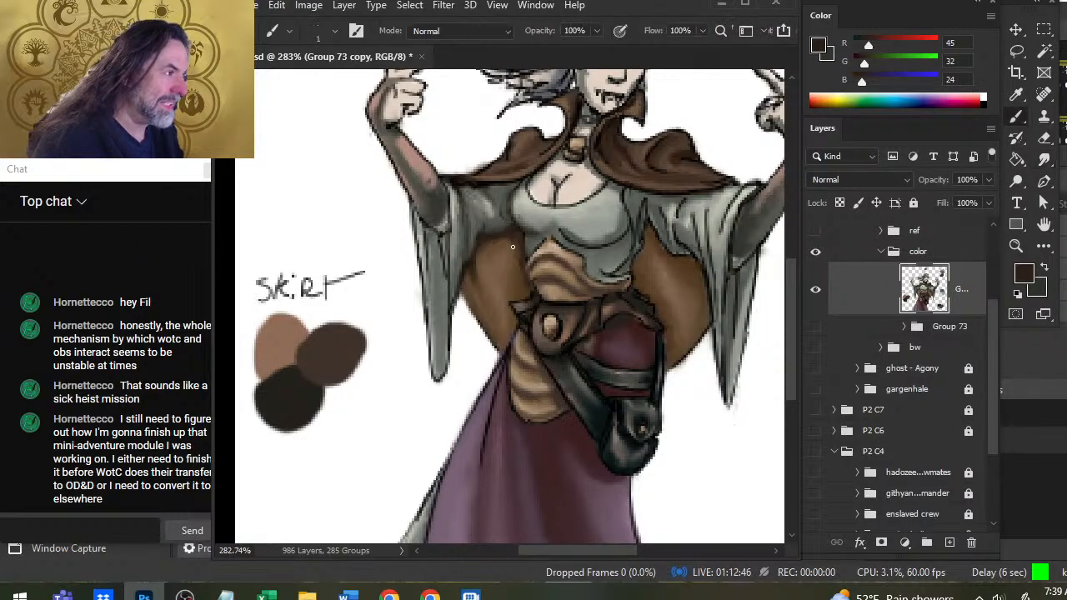
pyautogui.press('r')
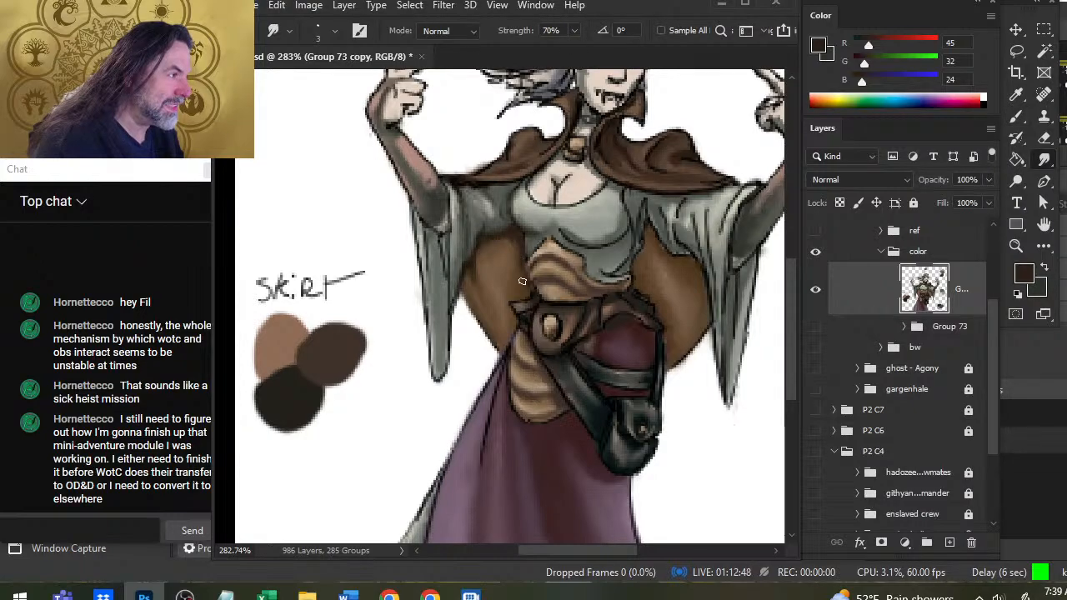
pyautogui.press('b')
pyautogui.press('r')
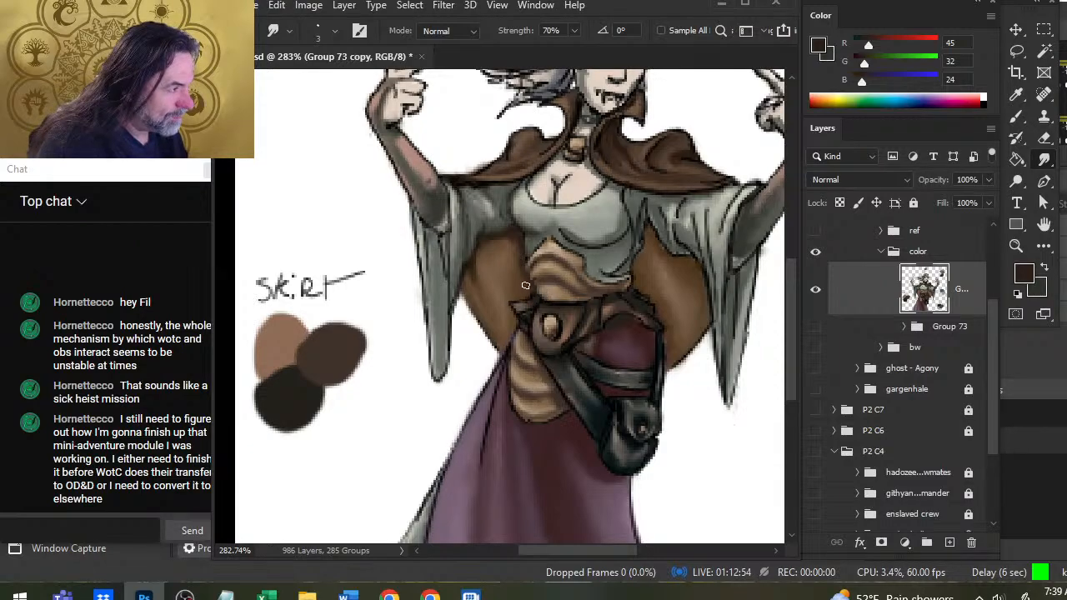
# Sample a darker brown (RGB 40, 28, 18) and refine the edge between the cloak and the striped waist wrap.
pyautogui.press('b')
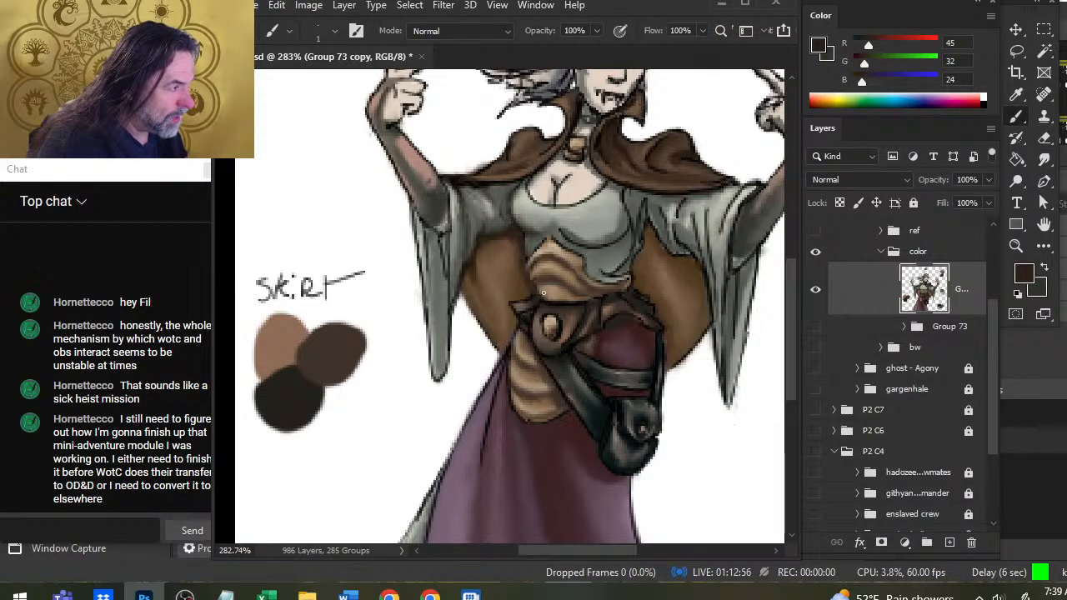
pyautogui.keyDown('alt'); pyautogui.click(467, 301); pyautogui.keyUp('alt')
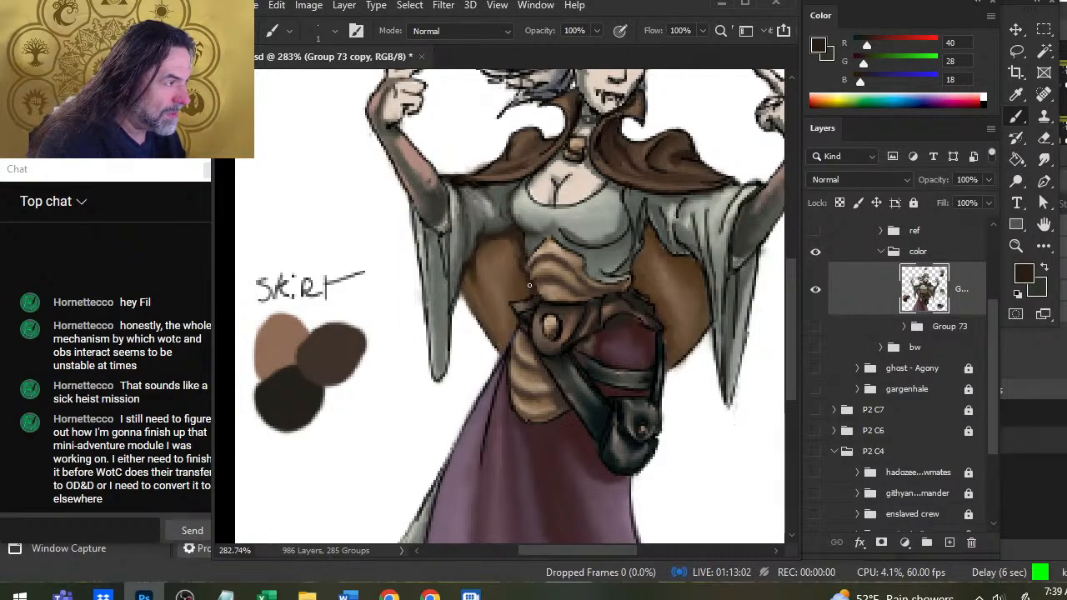
pyautogui.press('r')
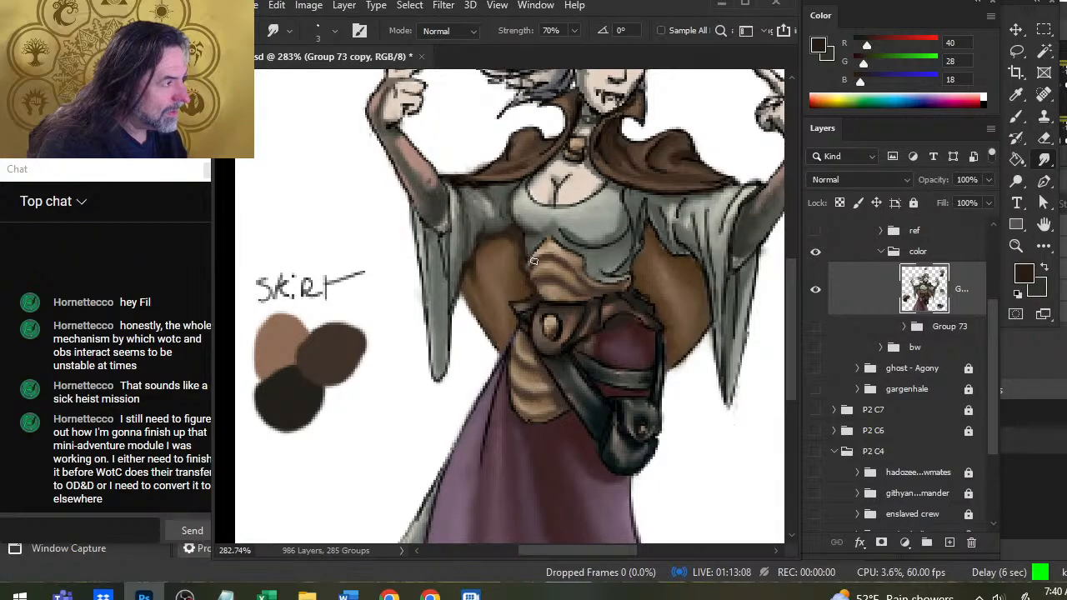
# Paint and smudge dark folds into the brown cloak below the armpit, and soften the adjoining edge of the bodice.
pyautogui.press('z')
pyautogui.click(527, 246)
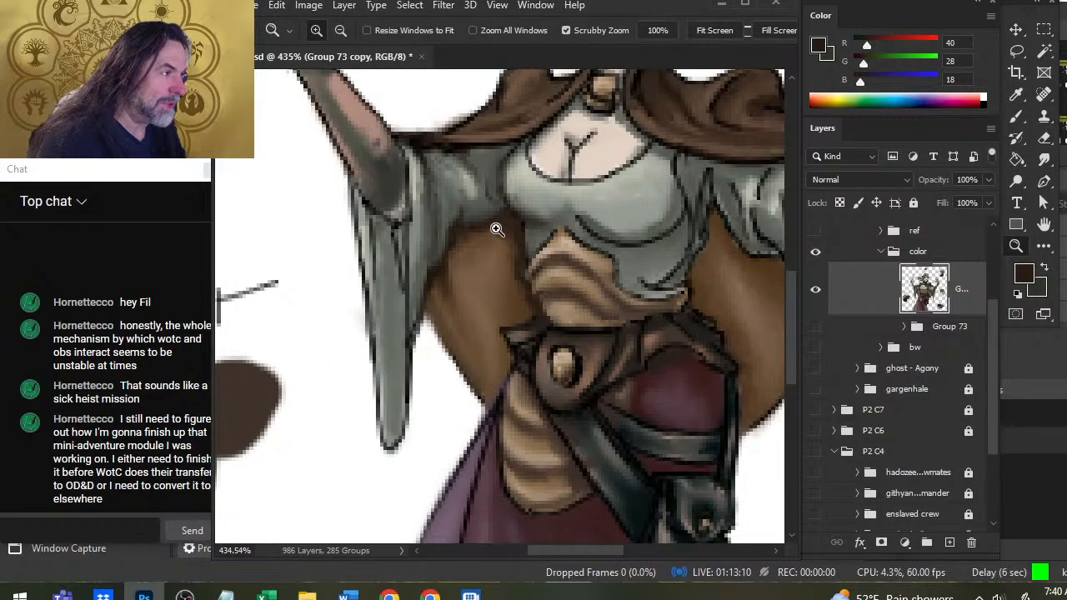
pyautogui.press('r')
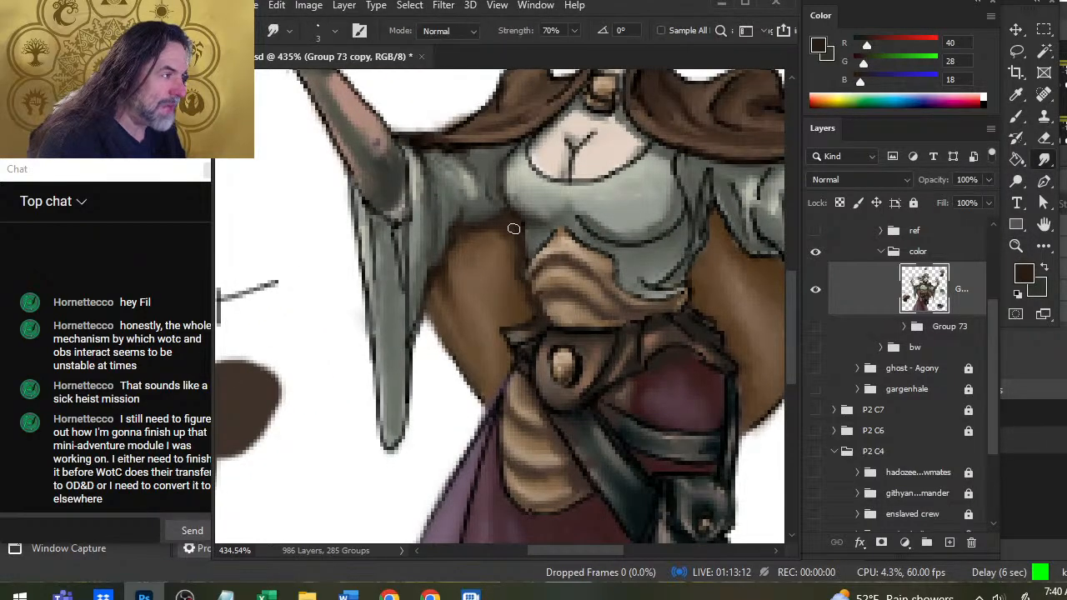
pyautogui.press('b')
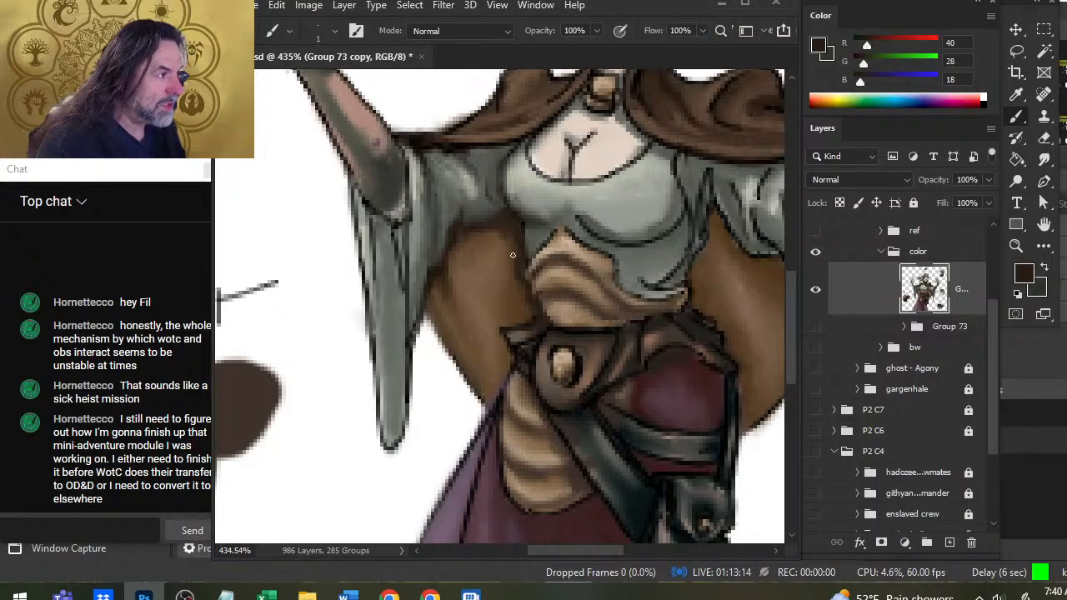
pyautogui.press('r')
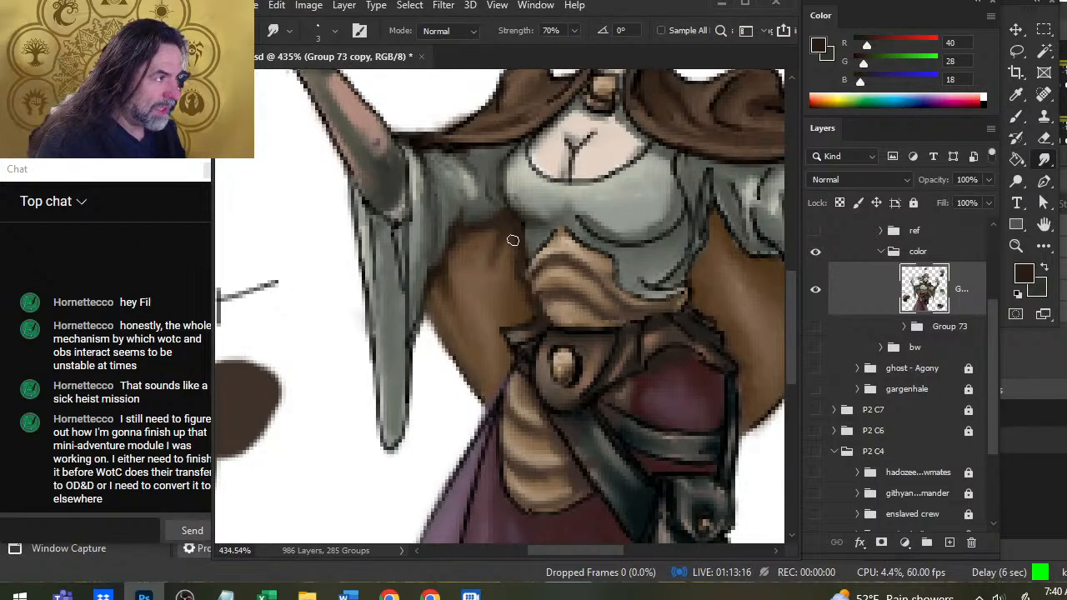
pyautogui.press('b')
pyautogui.press('r')
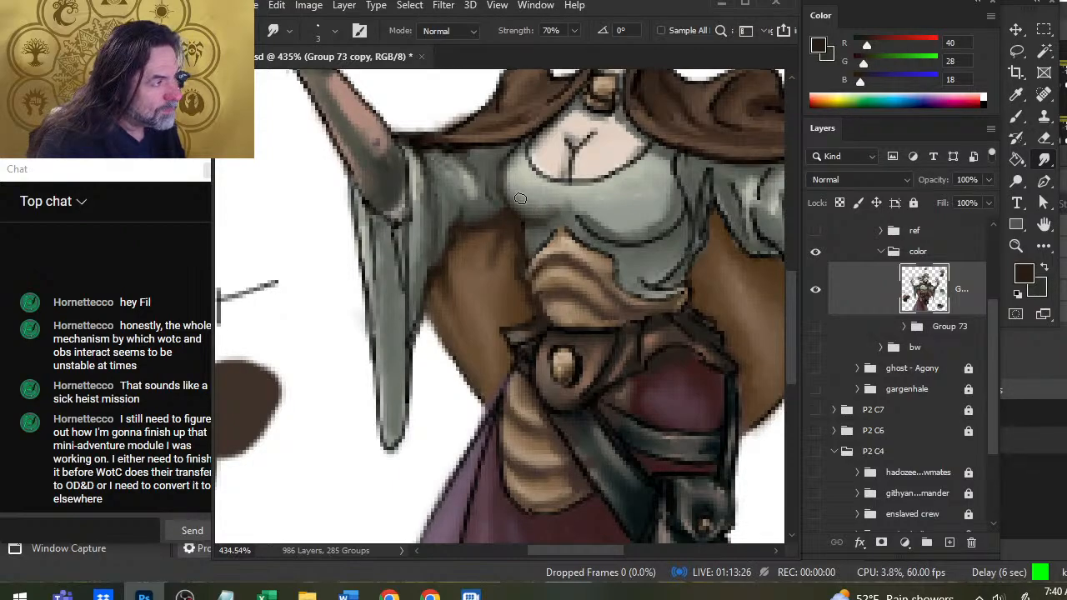
pyautogui.moveTo(514, 186)
pyautogui.mouseDown()
pyautogui.moveTo(508, 170)
pyautogui.moveTo(510, 178)
pyautogui.mouseUp()
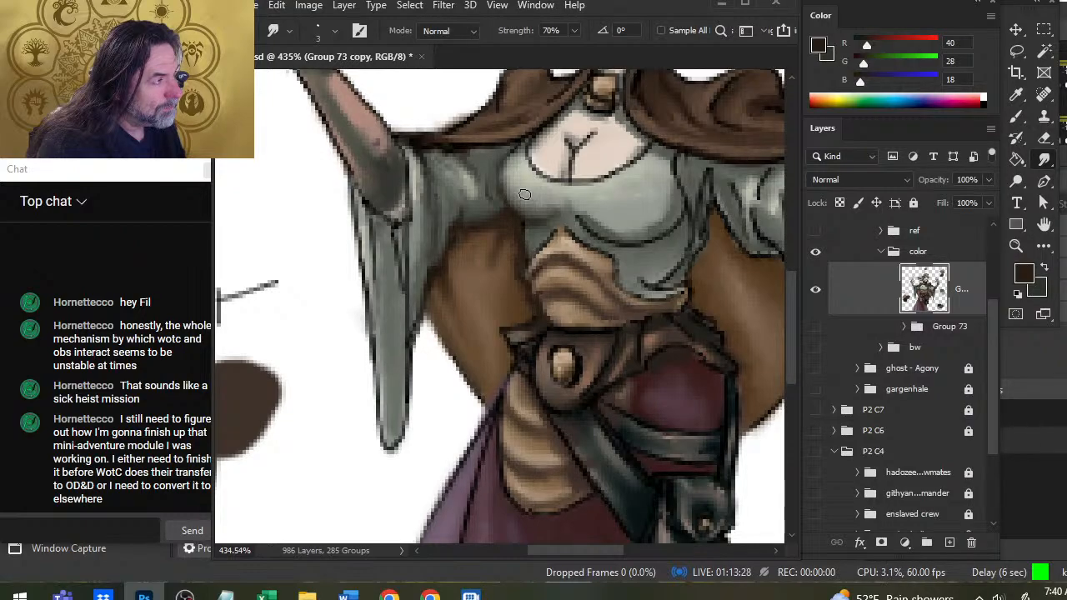
# Sample dark gray-brown (RGB 36, 30, 27) and paint shadow on the upper sleeve just beneath the cape's hem.
pyautogui.press('b')
pyautogui.keyDown('alt'); pyautogui.click(458, 154); pyautogui.keyUp('alt')
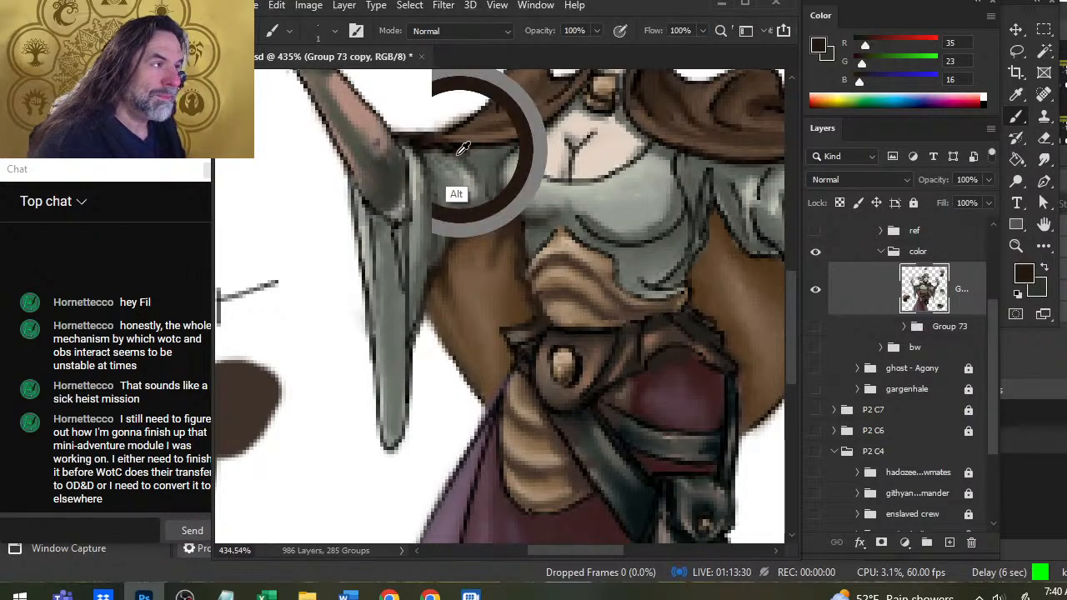
pyautogui.keyDown('alt'); pyautogui.click(460, 154); pyautogui.keyUp('alt')
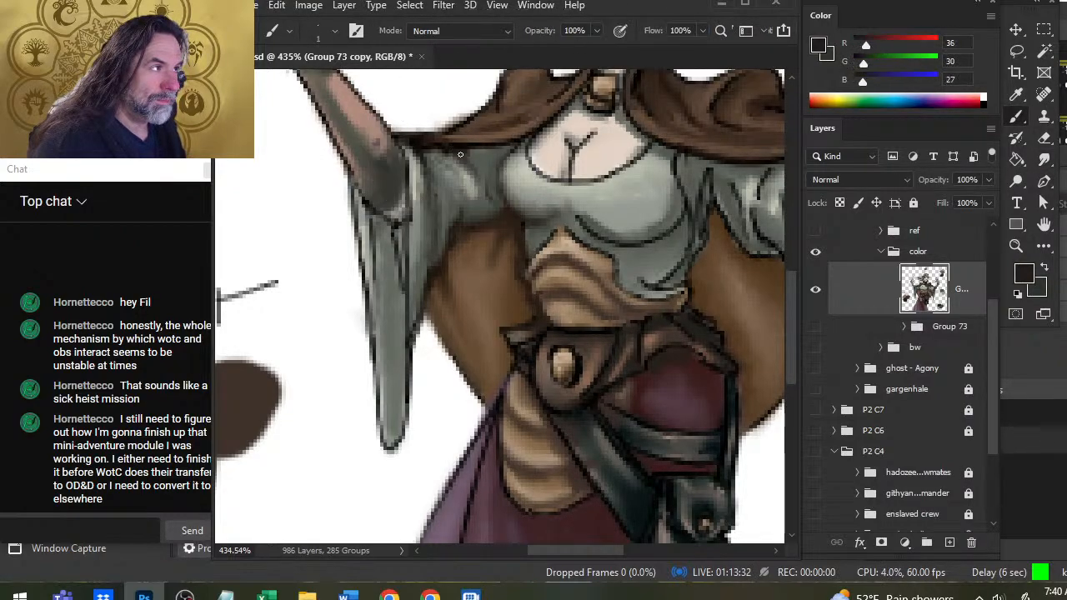
pyautogui.moveTo(460, 155); pyautogui.dragTo(463, 167)
pyautogui.press('r')
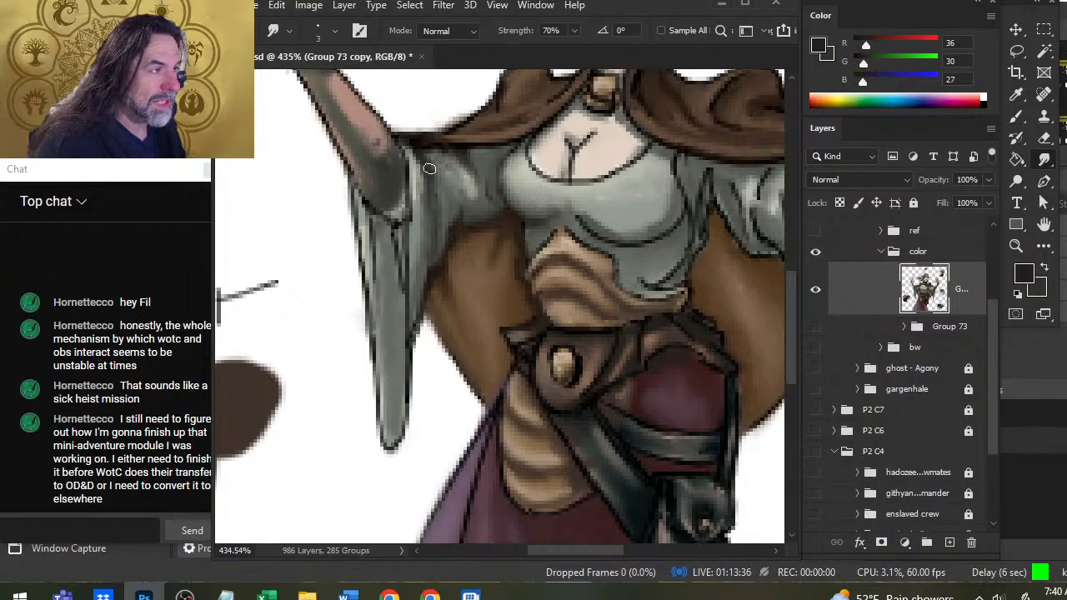
# Smudge and retouch the fold running from the shoulder down the hanging sleeve on the "SKIRT" label side.
pyautogui.moveTo(429, 168); pyautogui.dragTo(425, 277)
pyautogui.press('b')
pyautogui.press('r')
pyautogui.press('b')
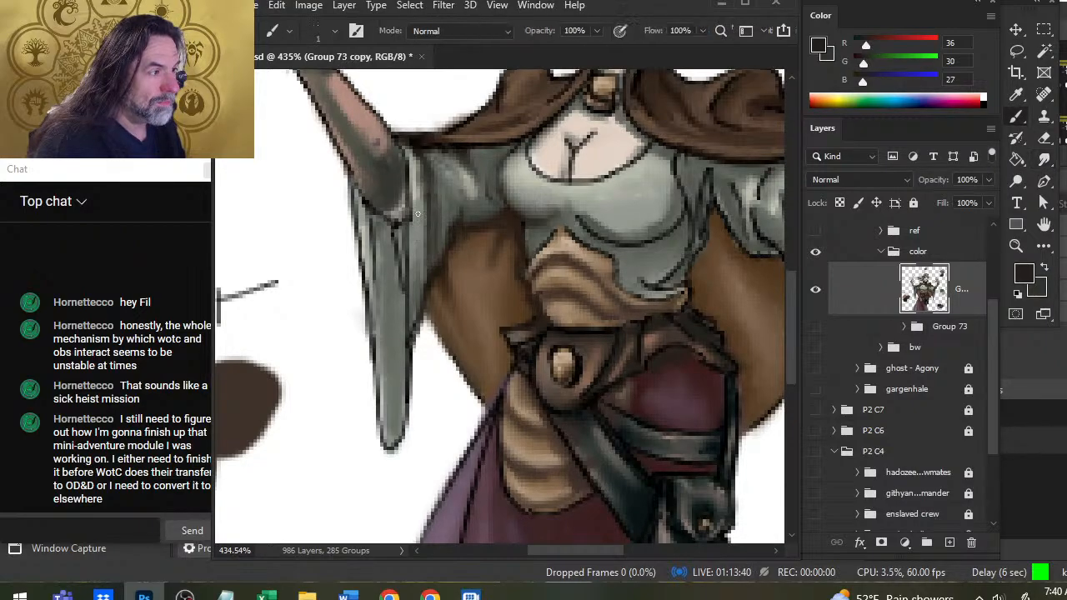
pyautogui.press('r')
pyautogui.moveTo(414, 214)
pyautogui.mouseDown()
pyautogui.moveTo(423, 275)
pyautogui.moveTo(418, 227)
pyautogui.mouseUp()
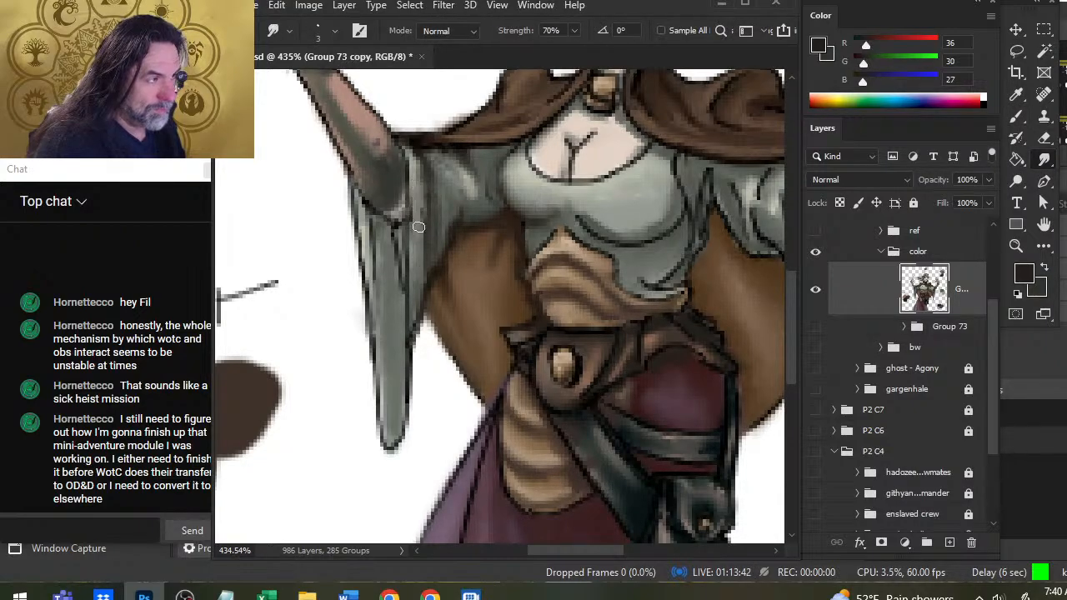
# Paint dark fold lines down the inner side of the hanging sleeve and smudge them into the gray-green cloth.
pyautogui.press('b')
pyautogui.moveTo(425, 264)
pyautogui.mouseDown()
pyautogui.moveTo(413, 182)
pyautogui.moveTo(415, 257)
pyautogui.moveTo(408, 182)
pyautogui.moveTo(408, 195)
pyautogui.mouseUp()
pyautogui.press('r')
pyautogui.press('b')
pyautogui.moveTo(412, 280); pyautogui.dragTo(407, 242)
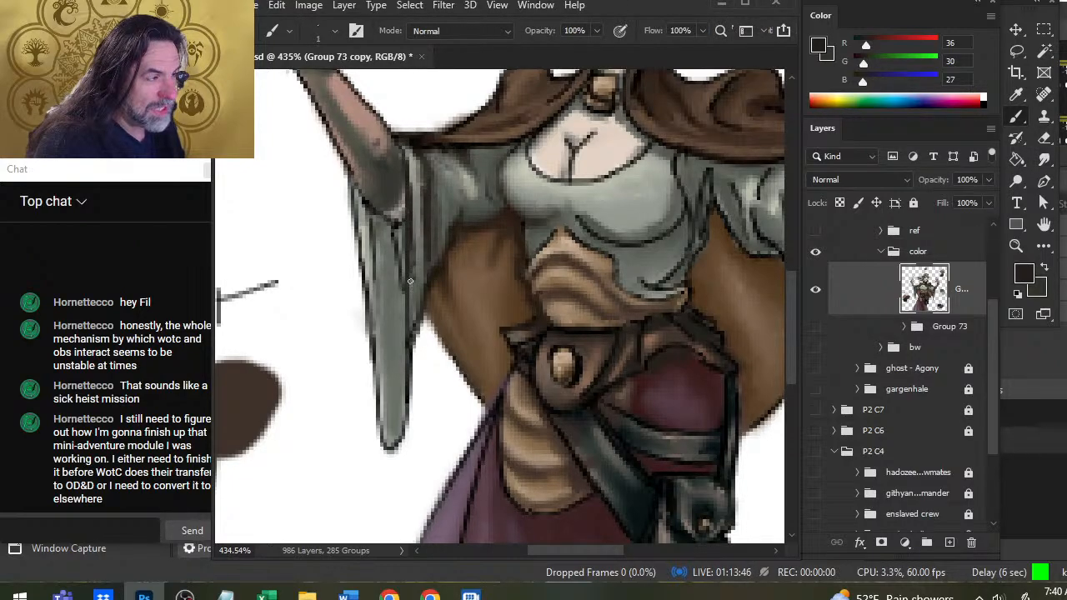
pyautogui.press('r')
pyautogui.moveTo(417, 205); pyautogui.dragTo(413, 291)
# Sample mid-gray (RGB 117, 121, 114) and paint lighter strokes down the hanging sleeve between its dark folds, then blend them.
pyautogui.press('b')
pyautogui.keyDown('alt'); pyautogui.click(423, 225); pyautogui.keyUp('alt')
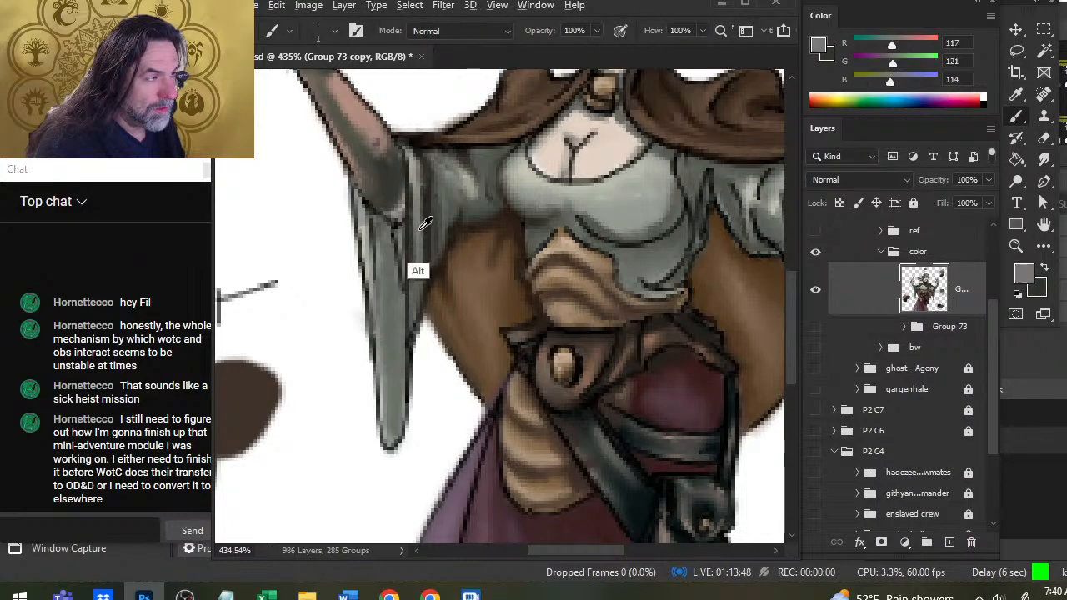
pyautogui.moveTo(414, 255); pyautogui.dragTo(419, 167)
pyautogui.moveTo(413, 268); pyautogui.dragTo(413, 307)
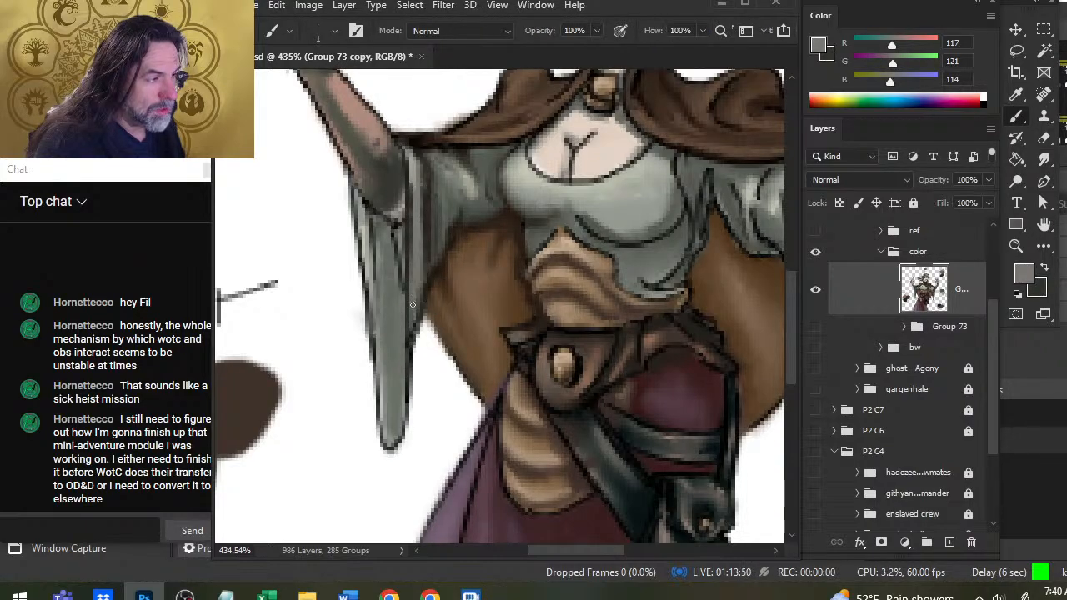
pyautogui.press('r')
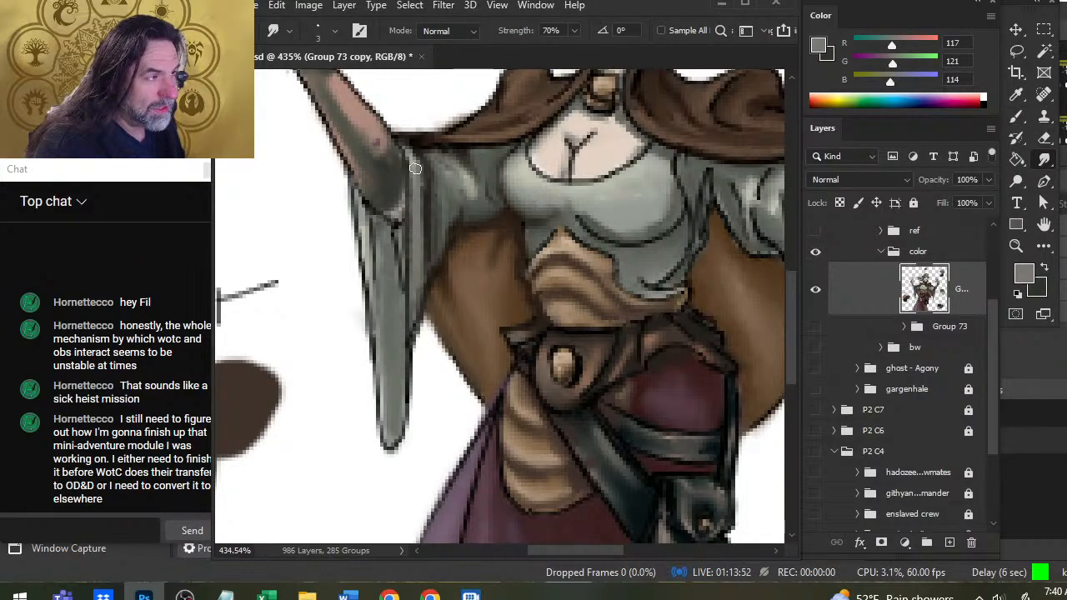
# Sample light gray (RGB 162, 167, 155), paint a highlight down the hanging sleeve's inner fold, and smudge it into the cloth.
pyautogui.press('b')
pyautogui.keyDown('alt'); pyautogui.click(410, 170); pyautogui.keyUp('alt')
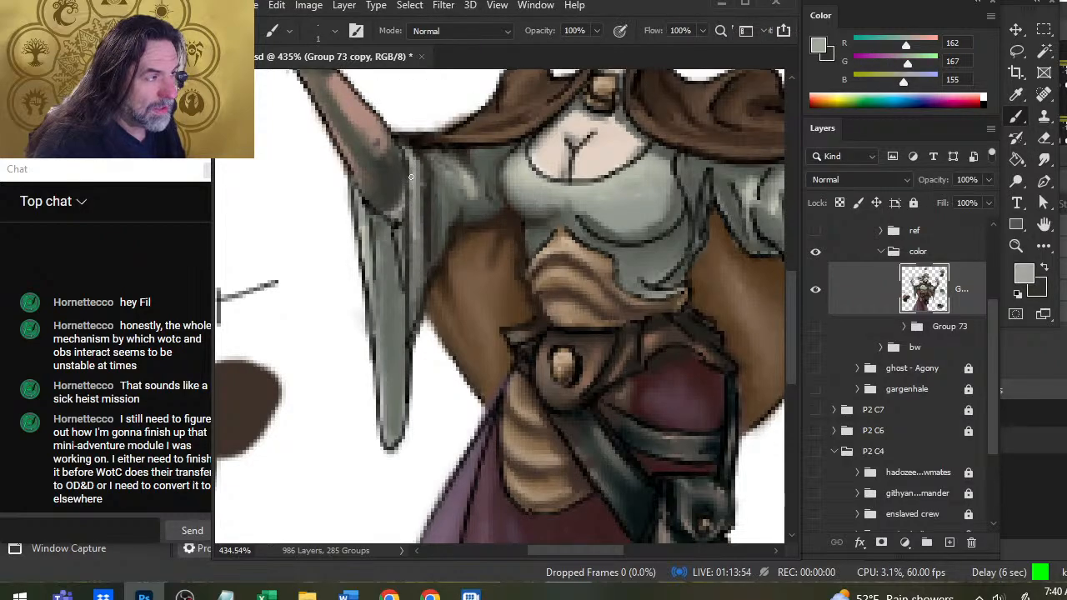
pyautogui.moveTo(411, 267); pyautogui.dragTo(410, 383)
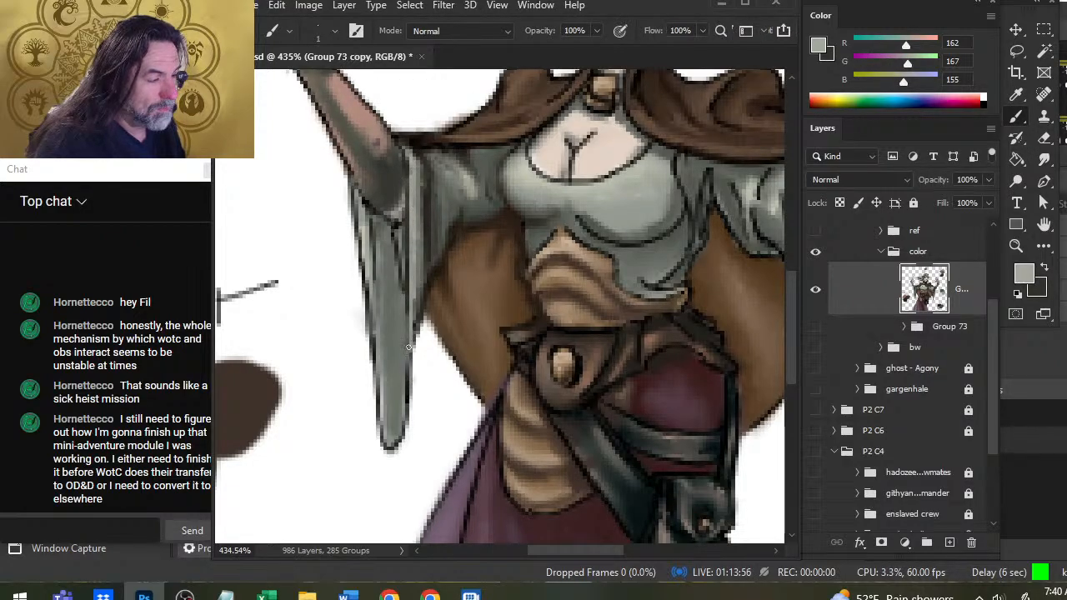
pyautogui.press('r')
pyautogui.moveTo(421, 306); pyautogui.dragTo(419, 263)
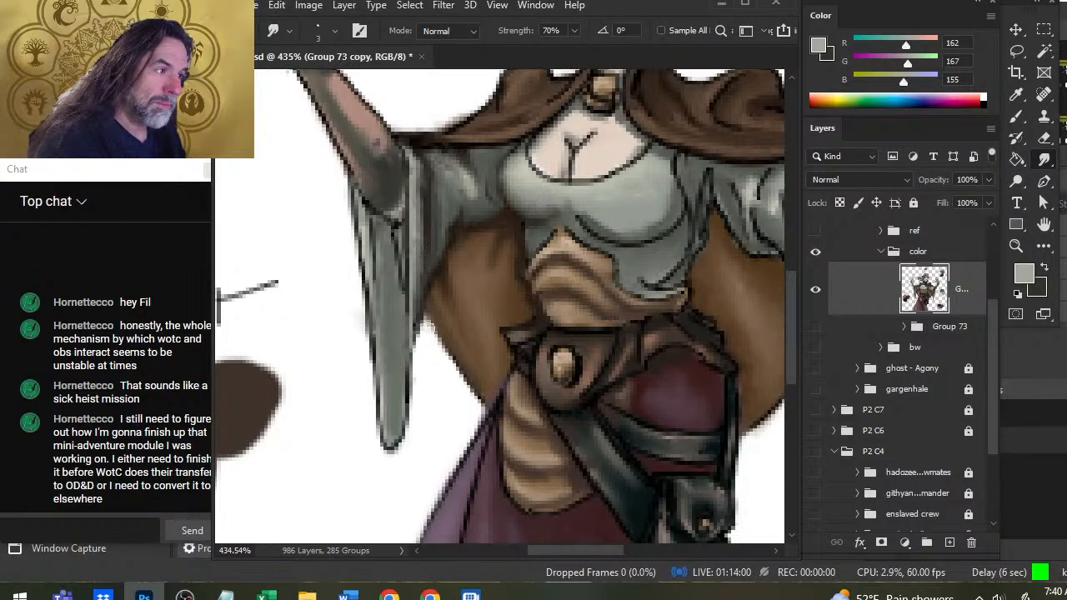
# Sample dark brown (RGB 37, 26, 19), darken the hanging sleeve's inner edge beside the tan cloak, and smudge the outline down toward the tip.
pyautogui.press('b')
pyautogui.keyDown('alt'); pyautogui.click(430, 261); pyautogui.keyUp('alt')
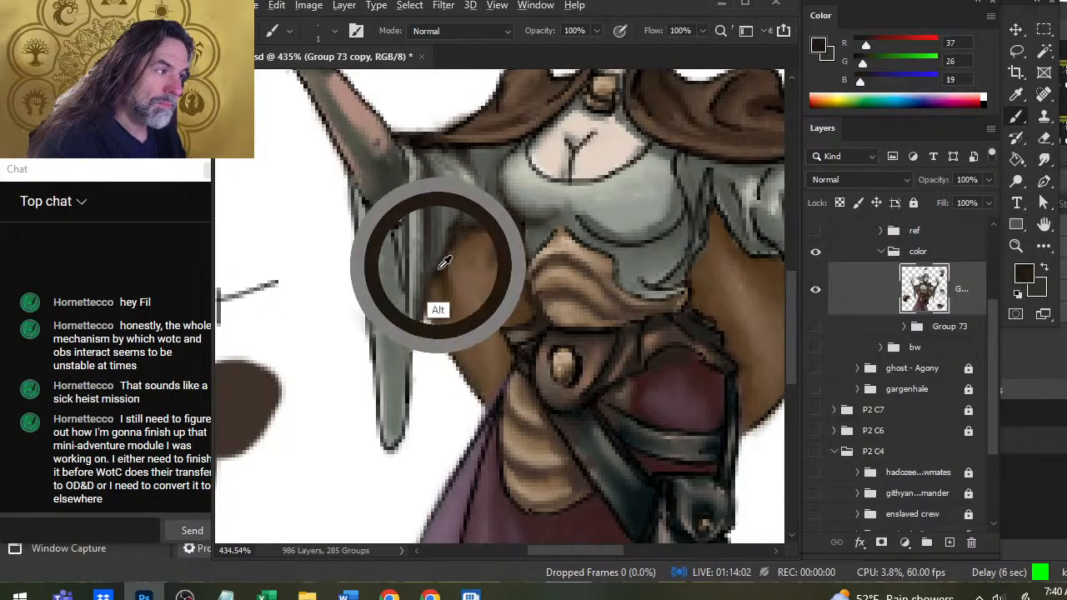
pyautogui.press('r')
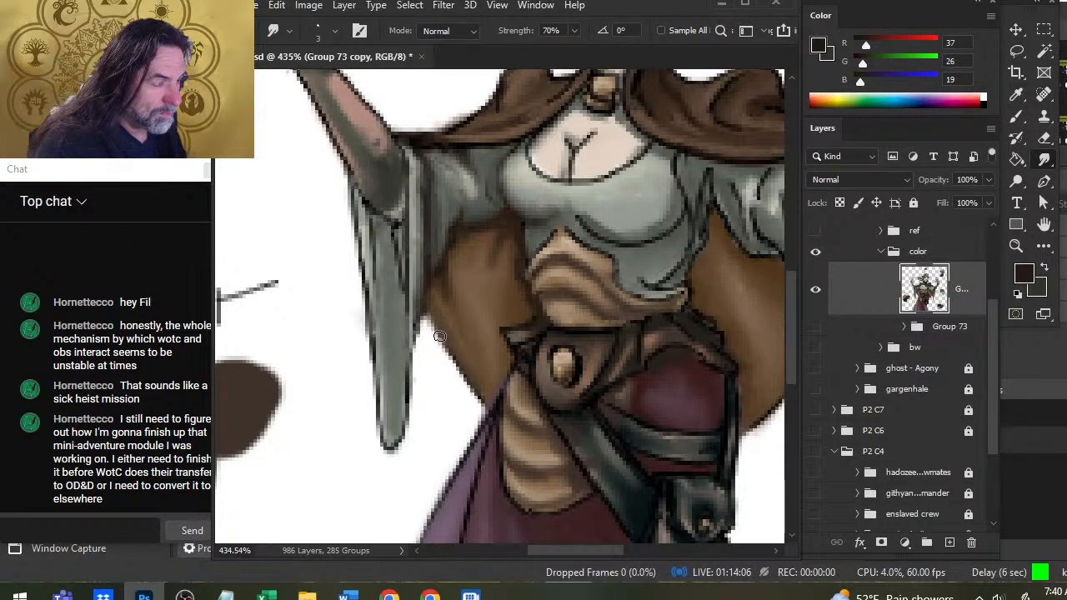
pyautogui.press('e')
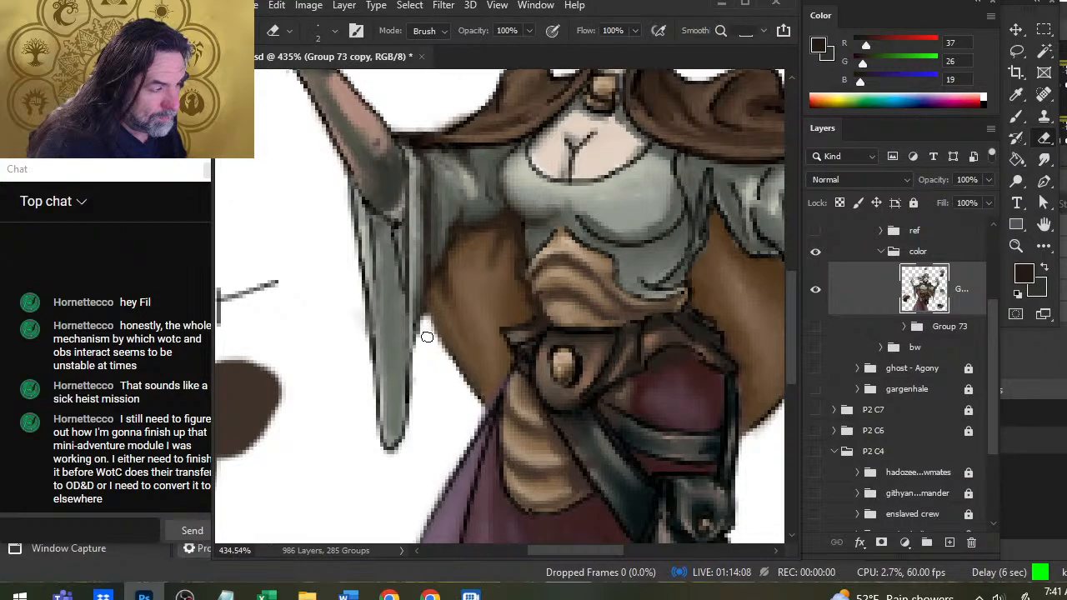
pyautogui.press('r')
pyautogui.press('b')
pyautogui.press('r')
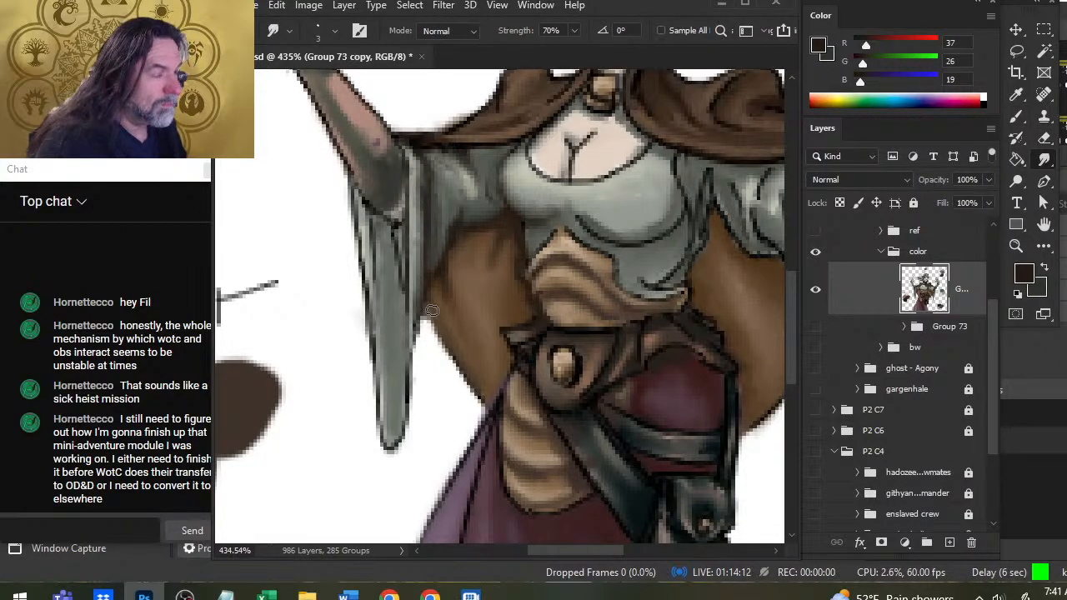
pyautogui.moveTo(414, 338)
pyautogui.mouseDown()
pyautogui.moveTo(416, 363)
pyautogui.moveTo(414, 311)
pyautogui.moveTo(409, 392)
pyautogui.mouseUp()
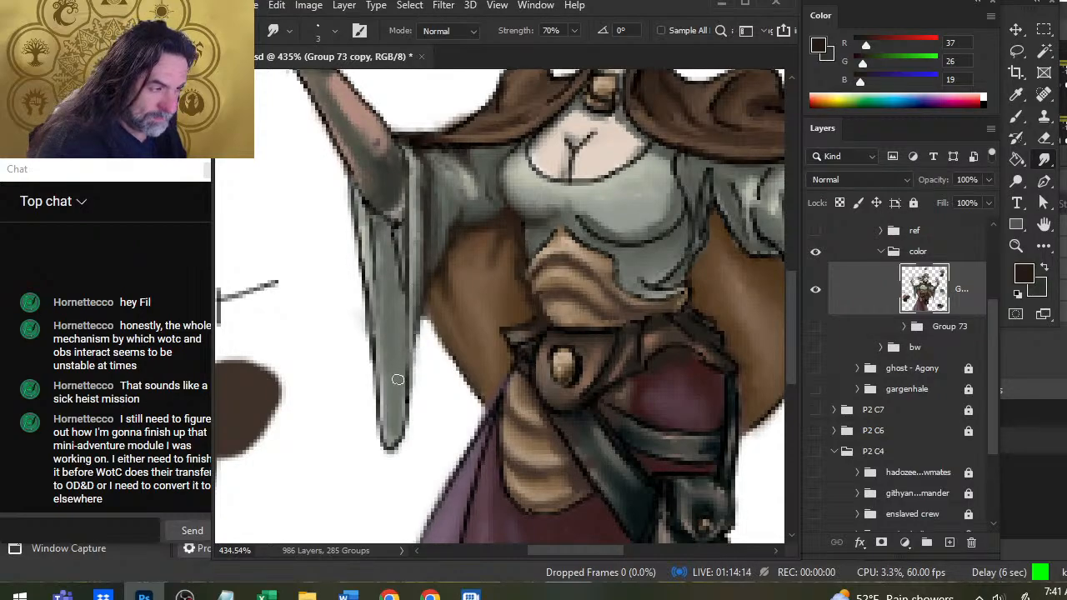
# Paint a short dark shadow on the hanging sleeve directly beneath the elbow and smudge it downward.
pyautogui.press('b')
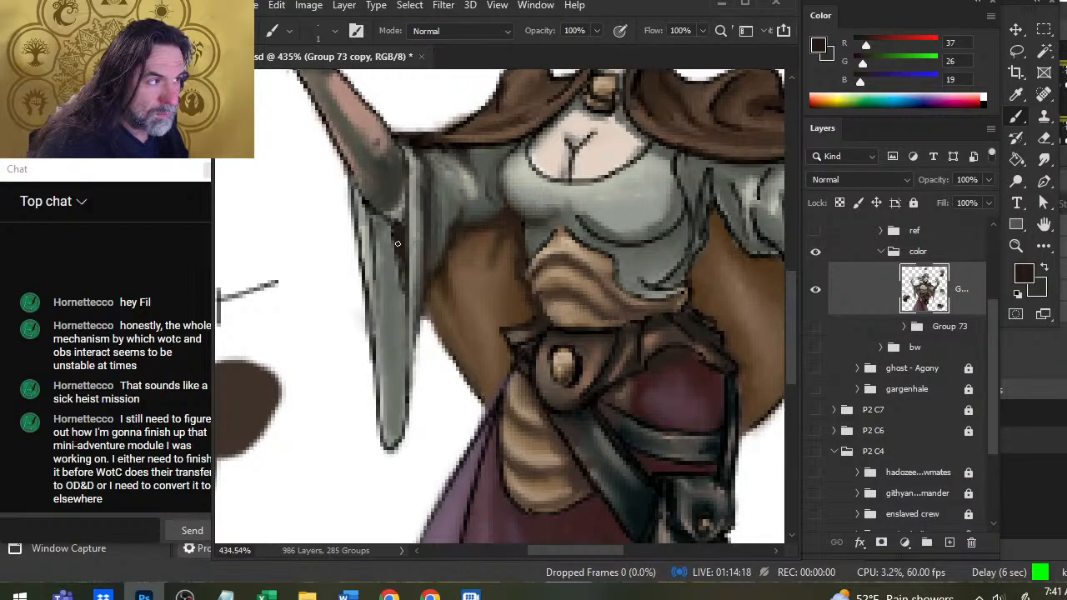
pyautogui.press('r')
pyautogui.moveTo(398, 243)
pyautogui.mouseDown()
pyautogui.moveTo(403, 285)
pyautogui.moveTo(393, 236)
pyautogui.moveTo(397, 260)
pyautogui.mouseUp()
# Paint dark brown fold lines from the elbow down the middle of the hanging sleeve and smudge them into long streaks.
pyautogui.press('b')
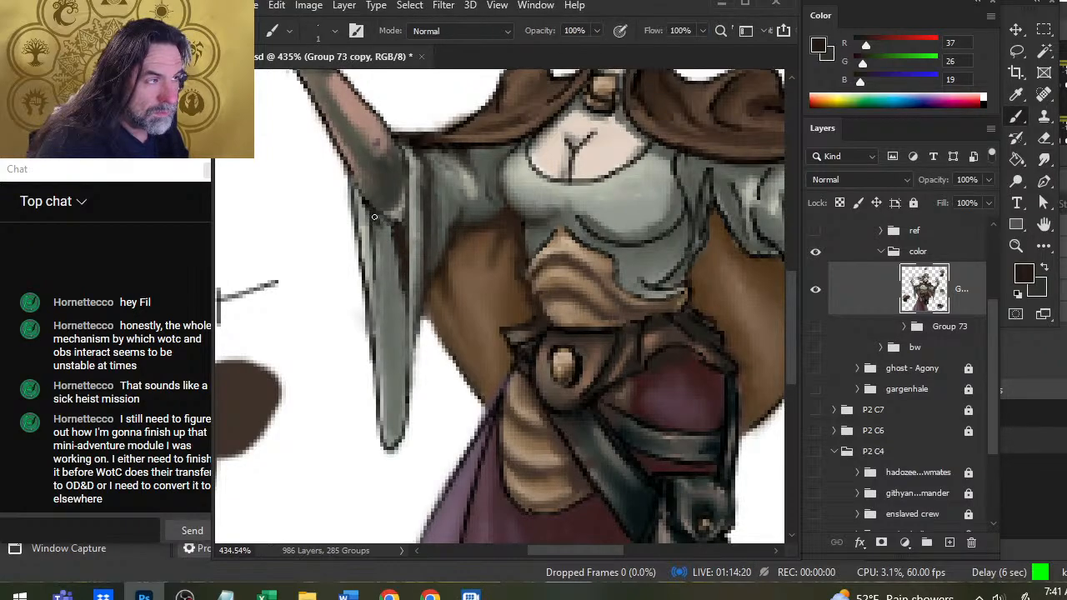
pyautogui.press('r')
pyautogui.moveTo(379, 225)
pyautogui.mouseDown()
pyautogui.moveTo(379, 275)
pyautogui.moveTo(391, 263)
pyautogui.moveTo(401, 310)
pyautogui.moveTo(375, 287)
pyautogui.moveTo(383, 307)
pyautogui.mouseUp()
pyautogui.press('b')
pyautogui.press('r')
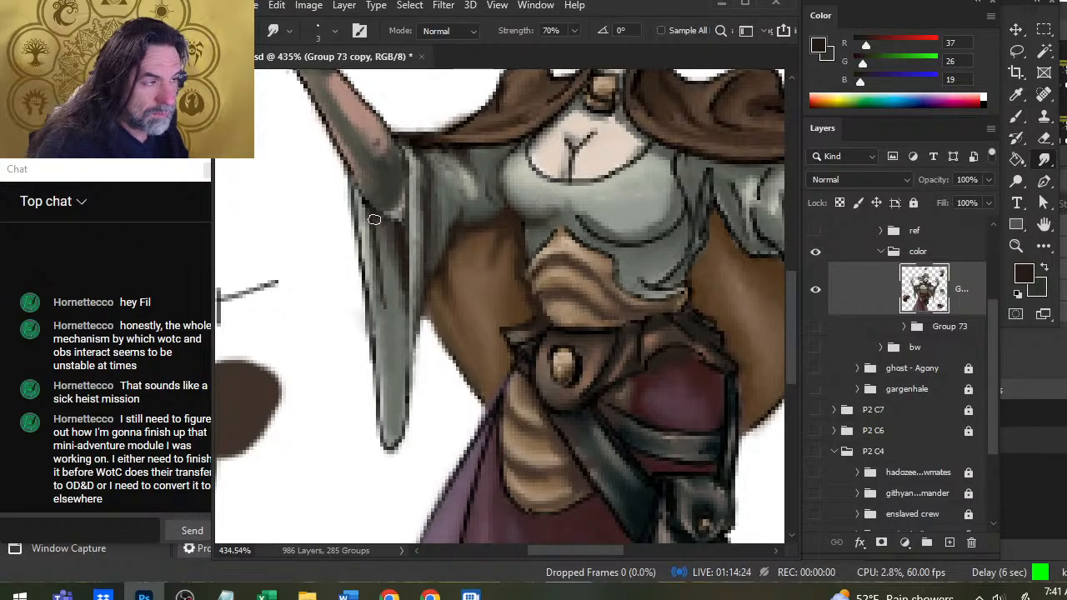
pyautogui.moveTo(375, 221); pyautogui.dragTo(384, 328)
pyautogui.moveTo(381, 247); pyautogui.dragTo(381, 294)
pyautogui.press('b')
pyautogui.moveTo(373, 230); pyautogui.dragTo(381, 301)
# Smudge along the hanging sleeve's outer outline from the elbow down to its lower half to soften the edge.
pyautogui.press('r')
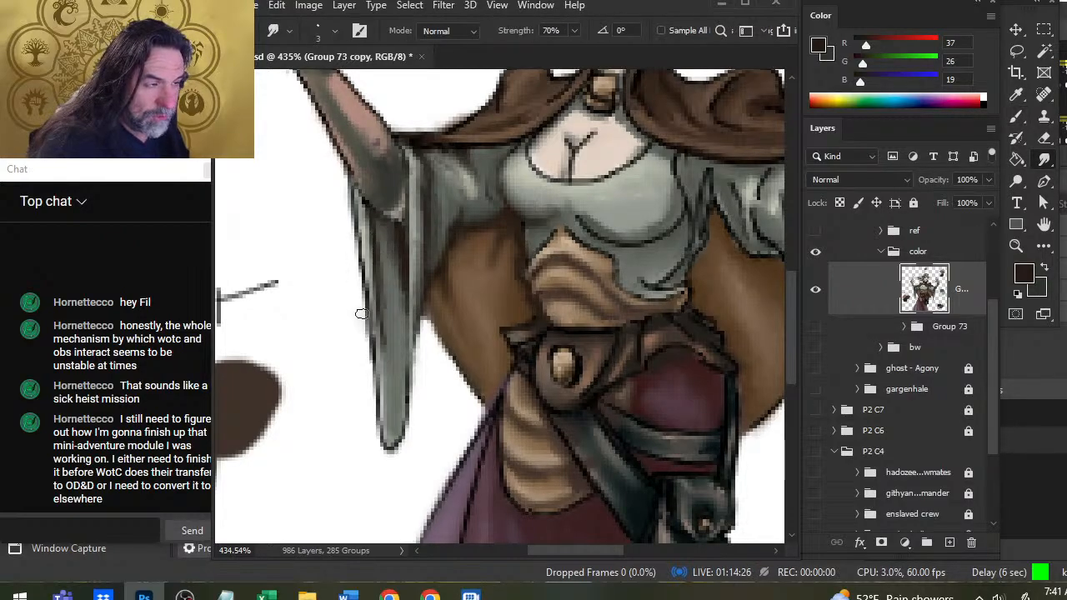
pyautogui.moveTo(361, 248); pyautogui.dragTo(366, 325)
pyautogui.moveTo(364, 275); pyautogui.dragTo(371, 367)
pyautogui.moveTo(361, 294); pyautogui.dragTo(373, 368)
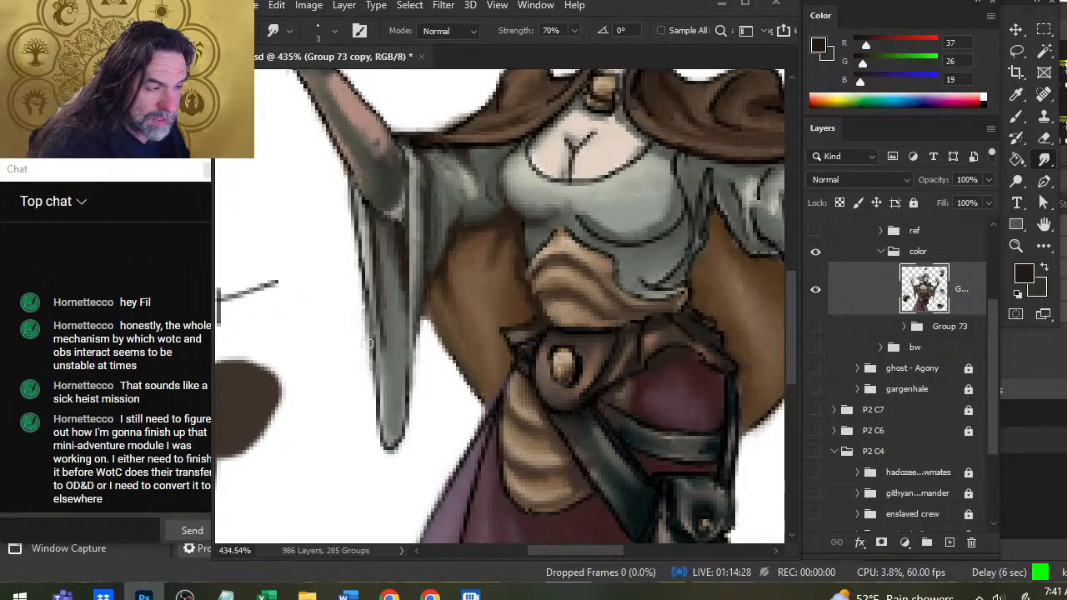
pyautogui.moveTo(367, 314); pyautogui.dragTo(374, 380)
pyautogui.moveTo(353, 250); pyautogui.dragTo(361, 303)
pyautogui.moveTo(353, 217); pyautogui.dragTo(363, 297)
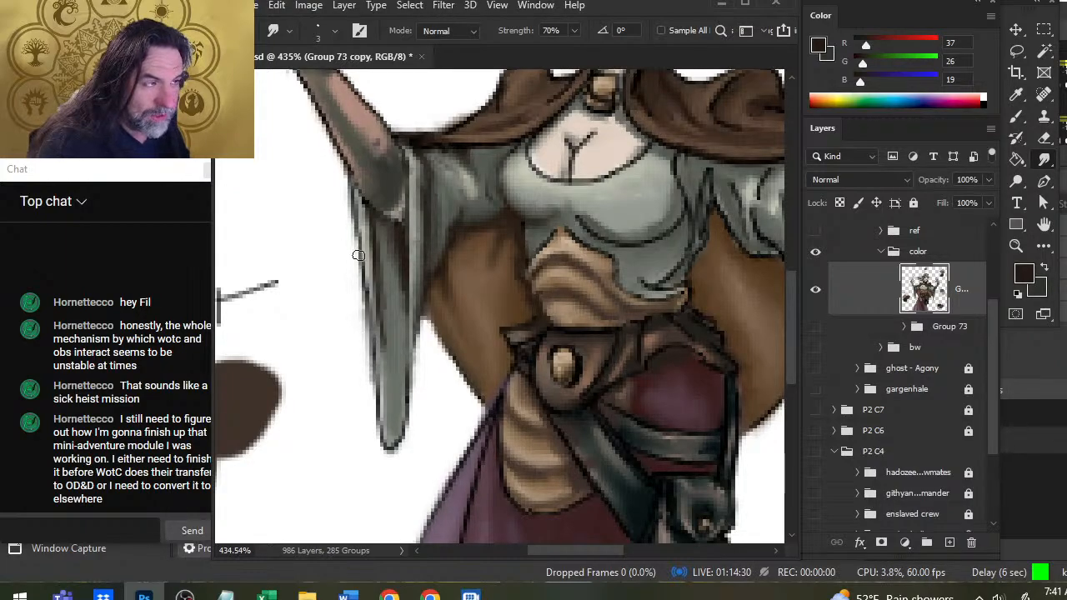
pyautogui.moveTo(349, 197)
pyautogui.mouseDown()
pyautogui.moveTo(352, 226)
pyautogui.moveTo(343, 173)
pyautogui.mouseUp()
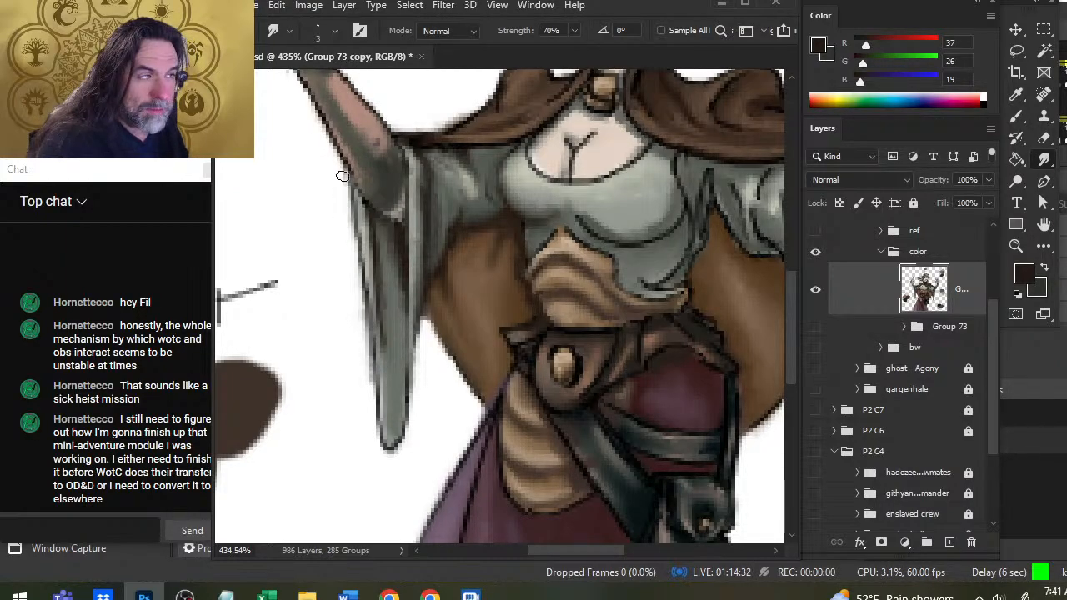
# Retouch the dark shading where the hanging sleeve's outer edge meets the elbow and blend it.
pyautogui.press('b')
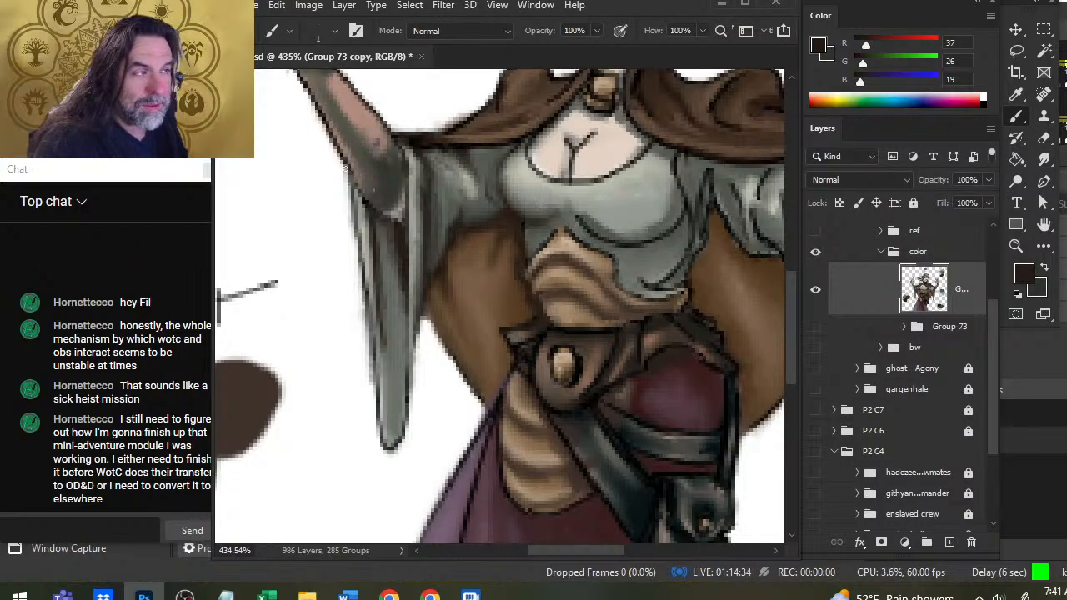
pyautogui.press('r')
pyautogui.press('b')
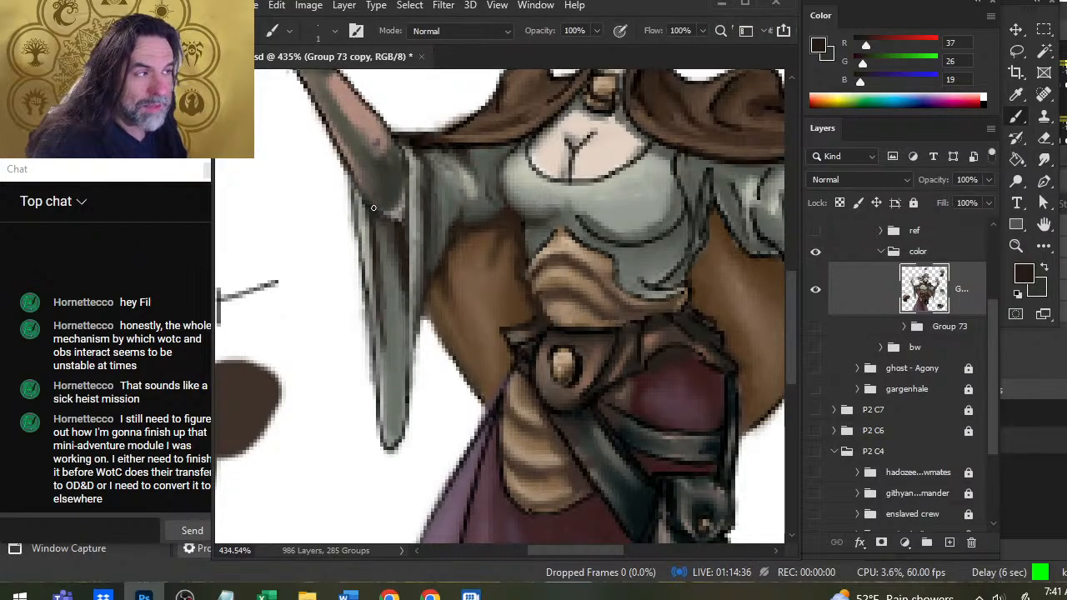
pyautogui.press('r')
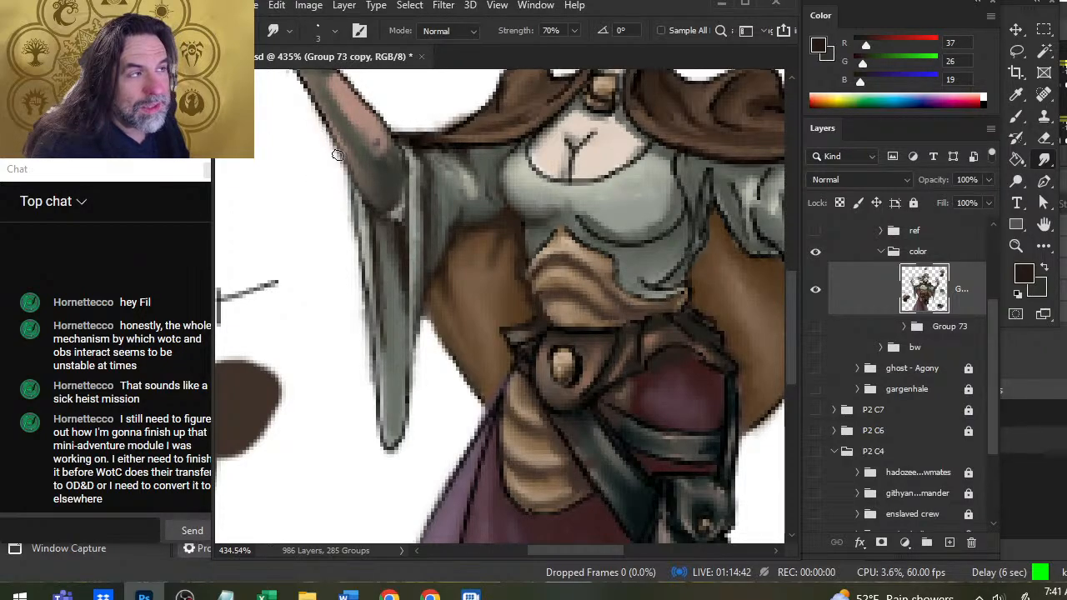
# Sample grays (RGB 139, 145, 137 and 180, 182, 166) from the sleeve, paint light touches along the raised forearm's outer edge, and smudge them.
pyautogui.moveTo(312, 138); pyautogui.dragTo(374, 219)
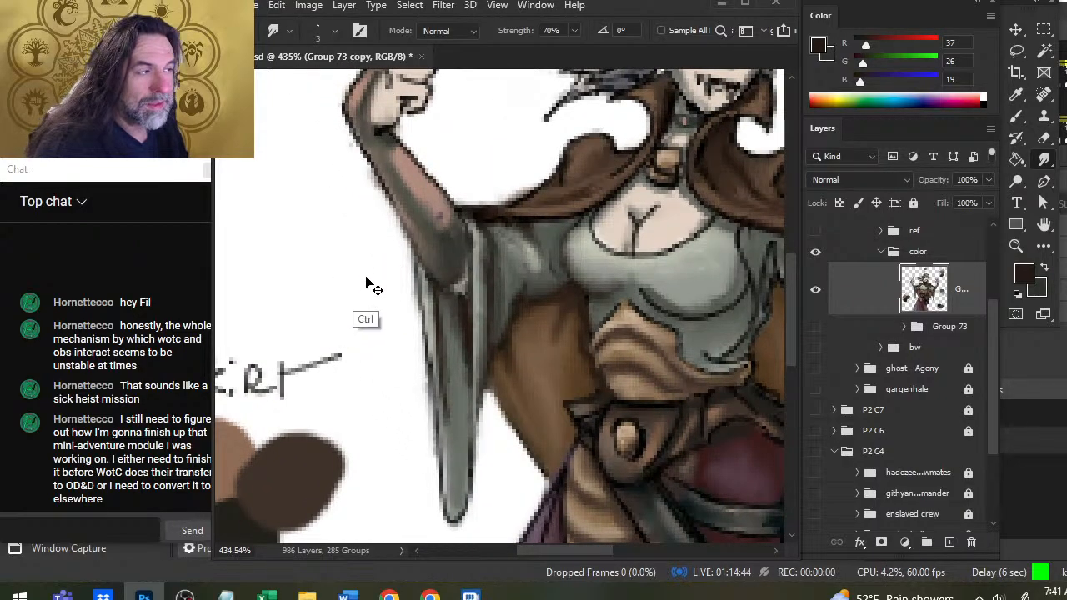
pyautogui.press('e')
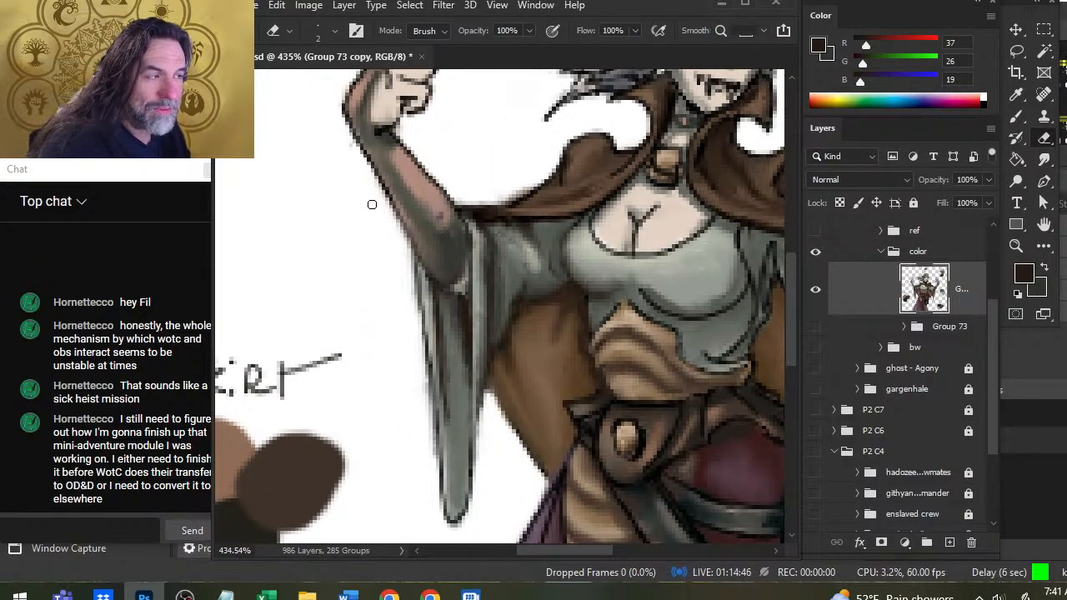
pyautogui.press('b')
pyautogui.press('alt')
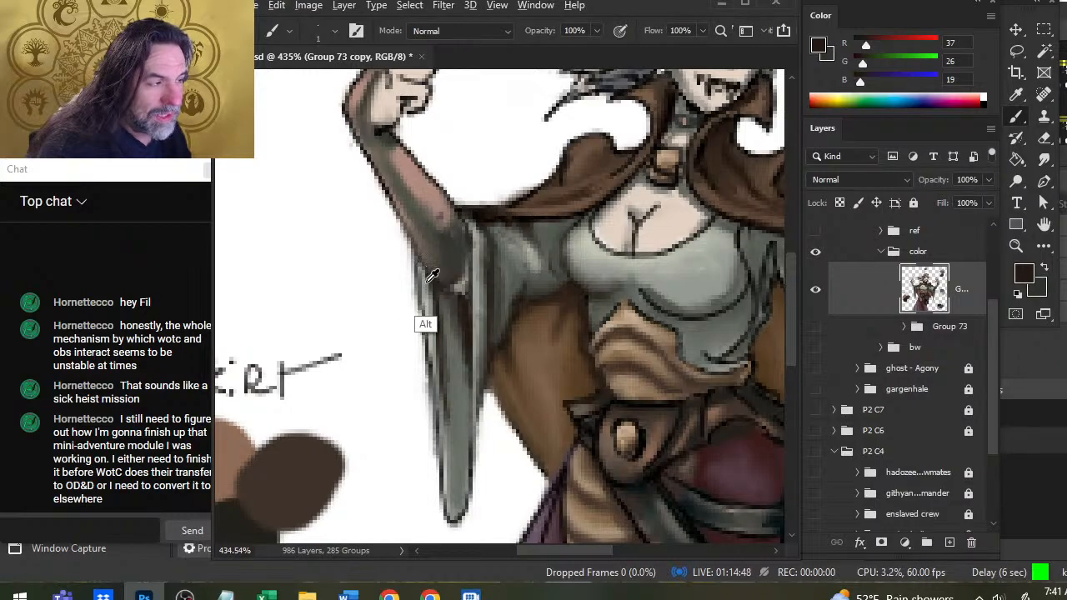
pyautogui.keyDown('alt'); pyautogui.click(430, 278); pyautogui.keyUp('alt')
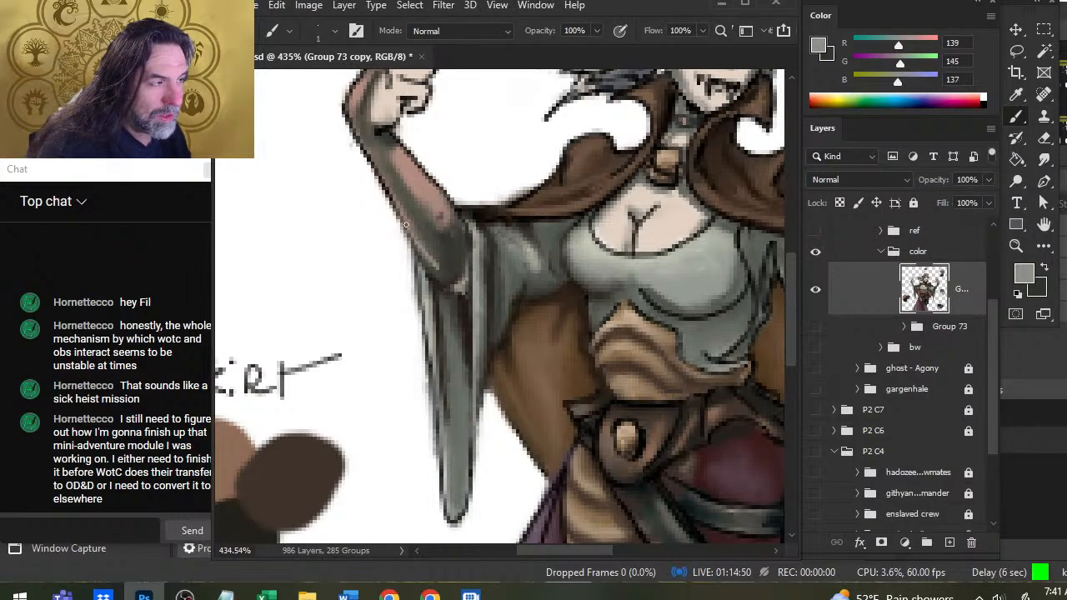
pyautogui.press('r')
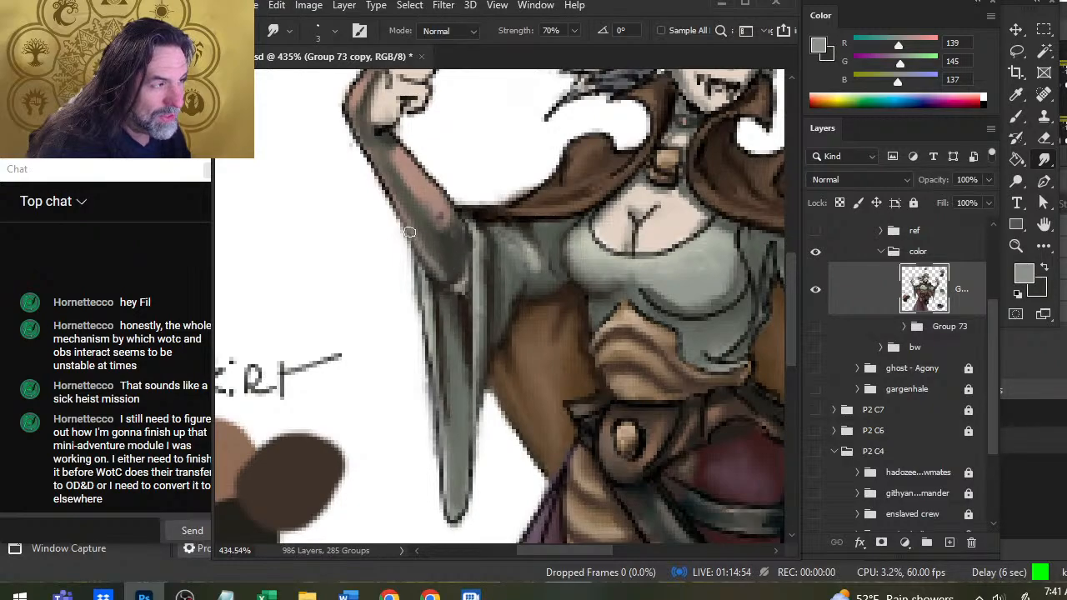
pyautogui.press('b')
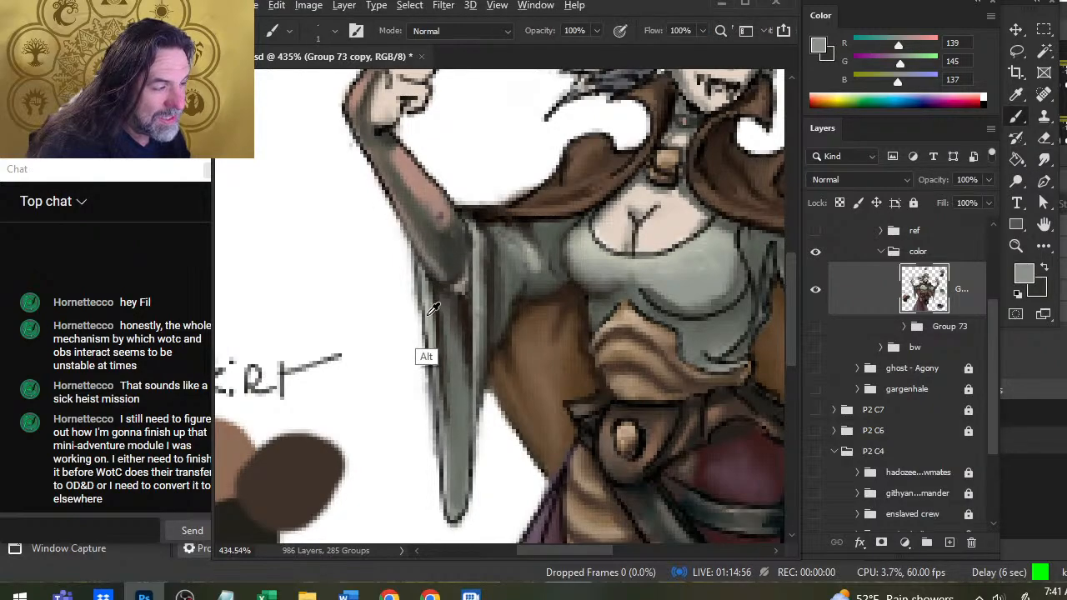
pyautogui.keyDown('alt'); pyautogui.click(428, 313); pyautogui.keyUp('alt')
pyautogui.press('r')
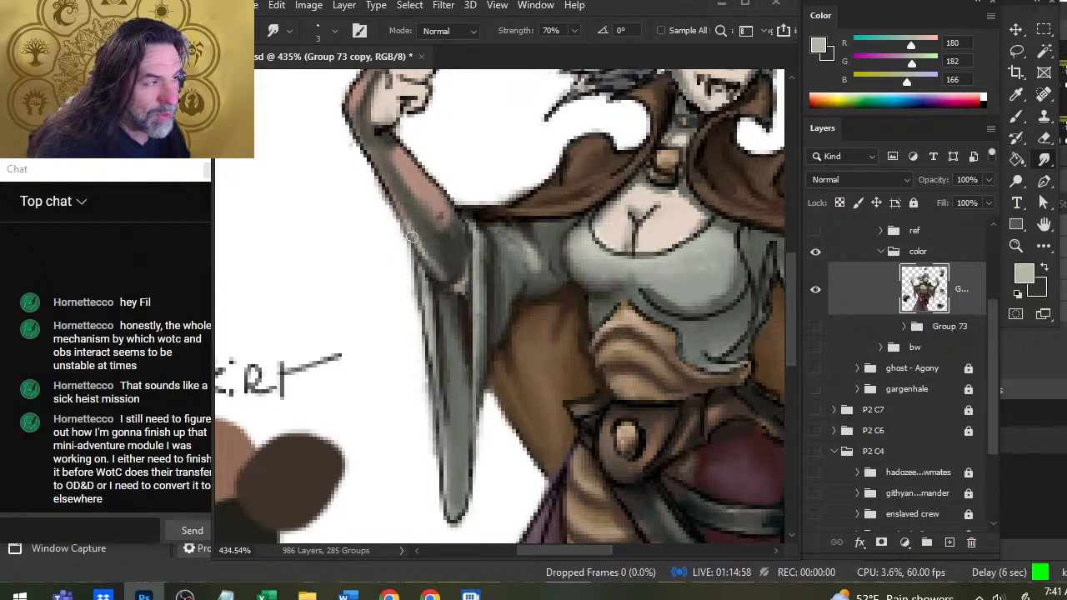
pyautogui.moveTo(407, 227); pyautogui.dragTo(430, 253)
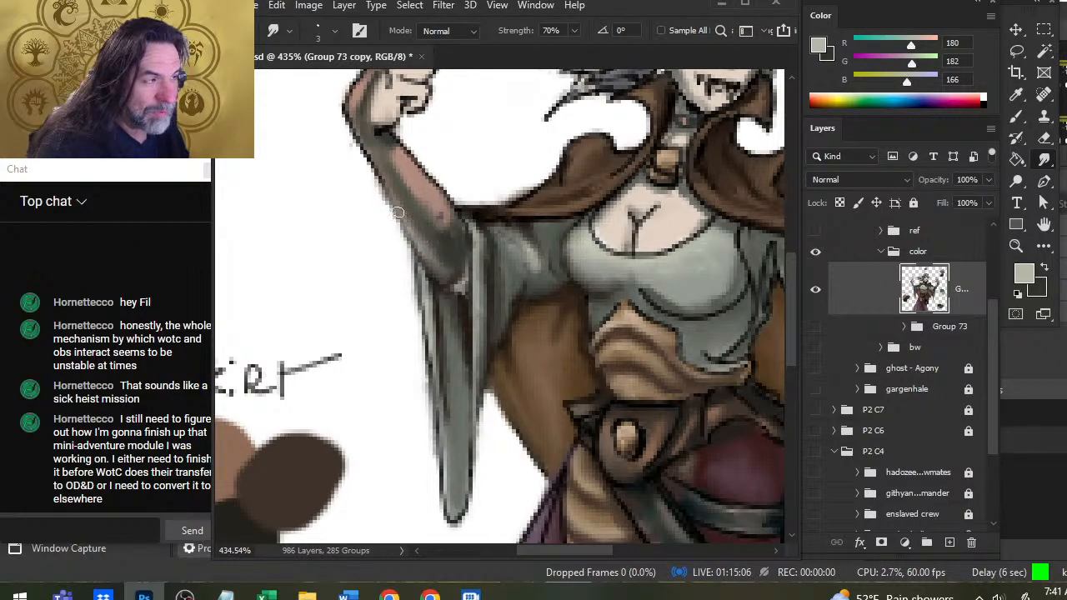
# Erase stray pixels along the raised forearm's outer outline up to the wrist, and smudge the outline and elbow shading smooth.
pyautogui.press('e')
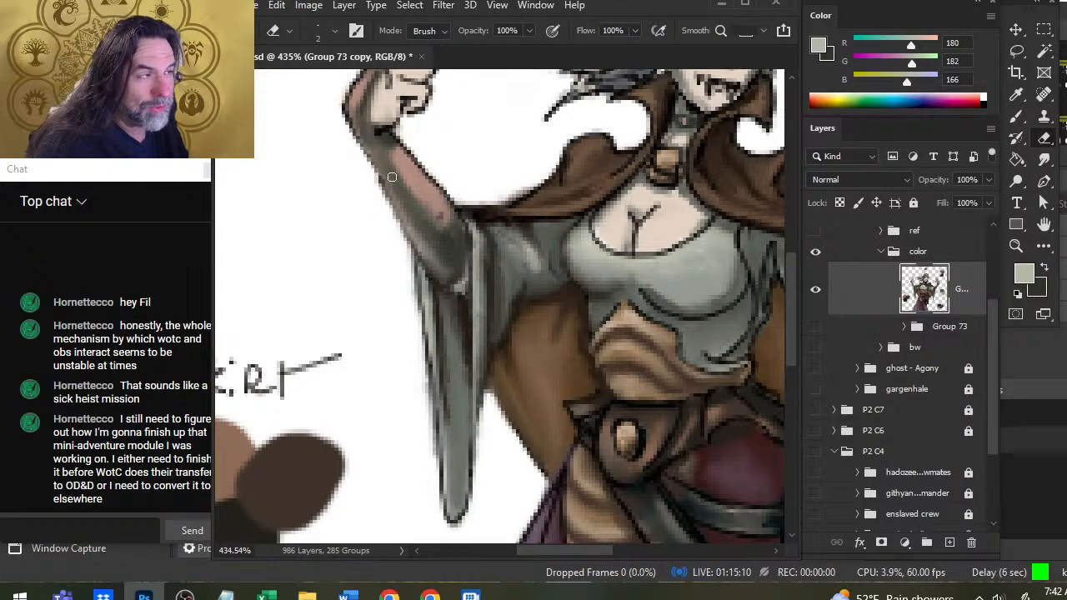
pyautogui.press('r')
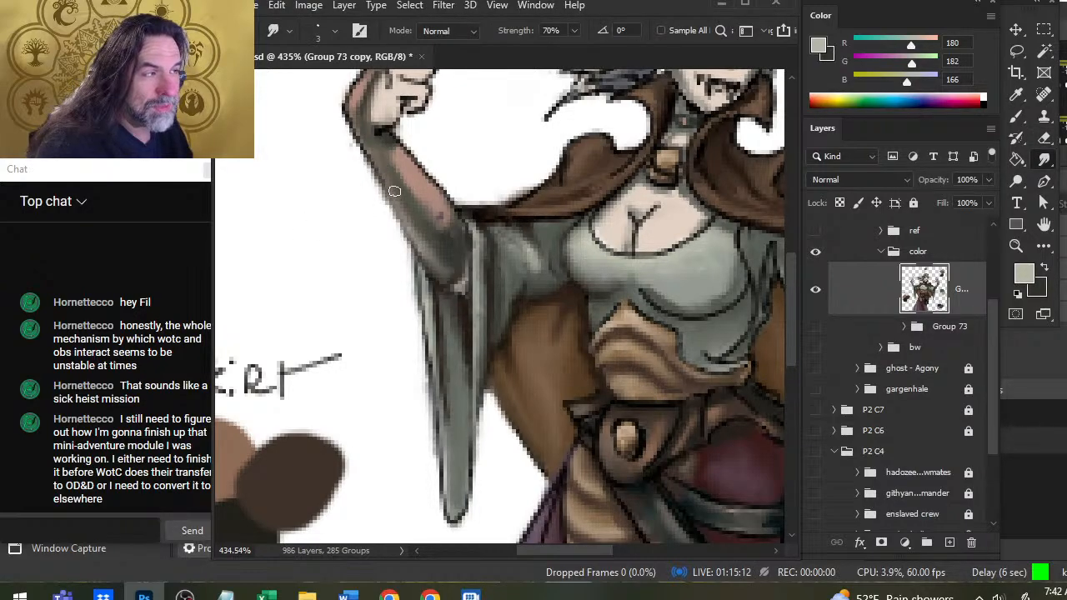
pyautogui.press('e')
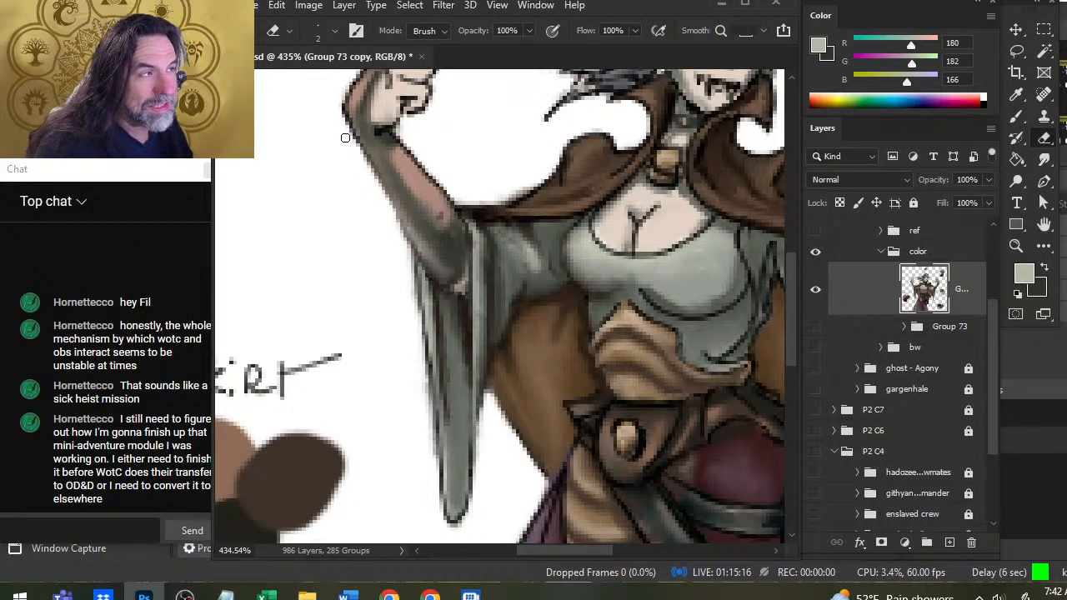
pyautogui.press('r')
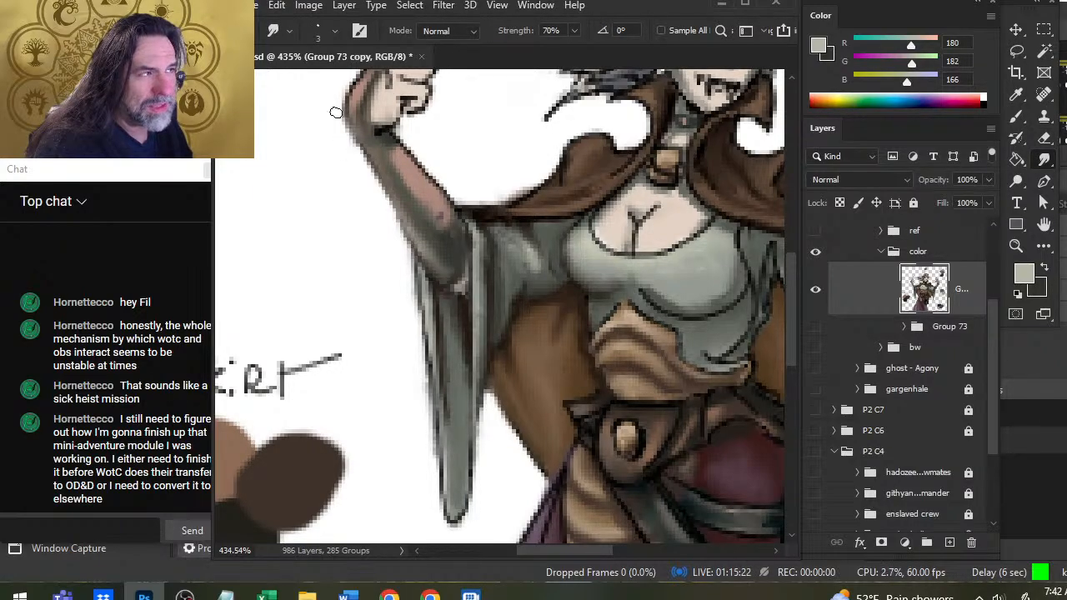
pyautogui.press('e')
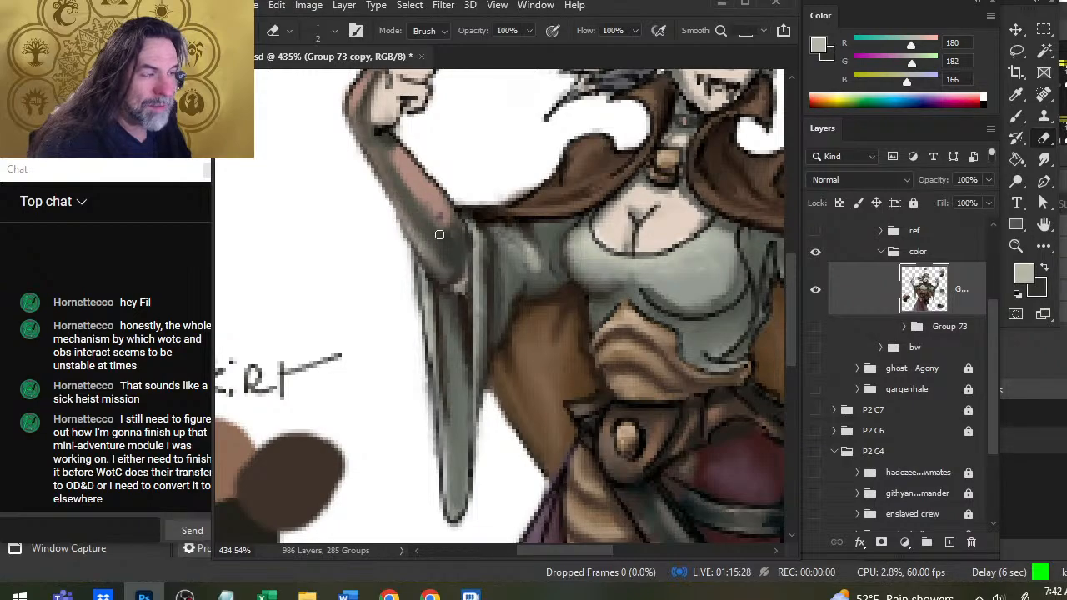
pyautogui.press('r')
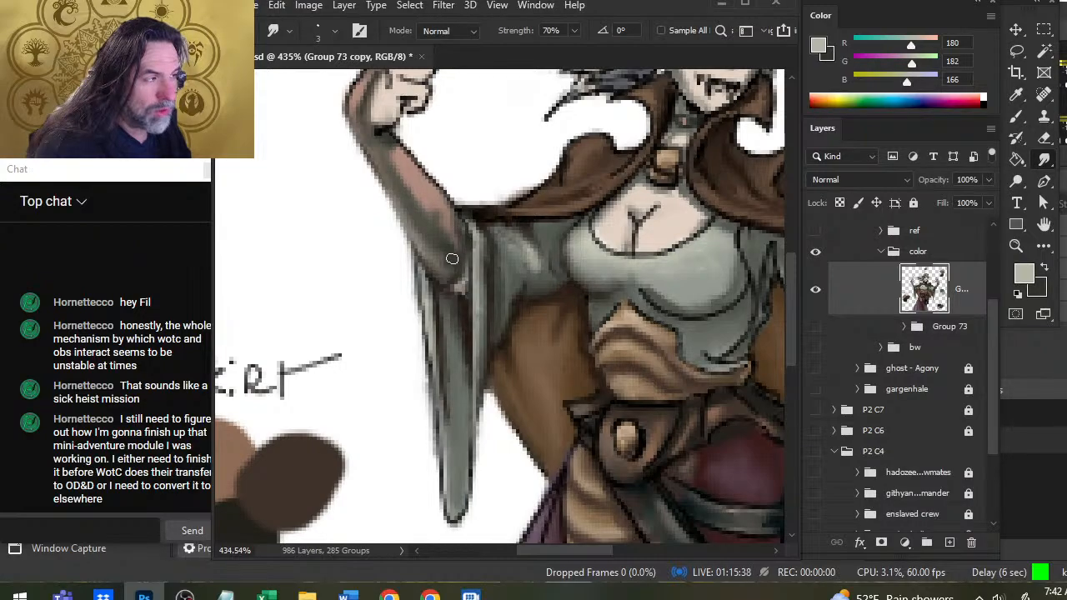
# Sample gray-green (RGB 143, 150, 138), paint over the raised forearm's inner edge above the elbow, then smudge and clean up the outline.
pyautogui.press('b')
pyautogui.keyDown('alt'); pyautogui.click(476, 295); pyautogui.keyUp('alt')
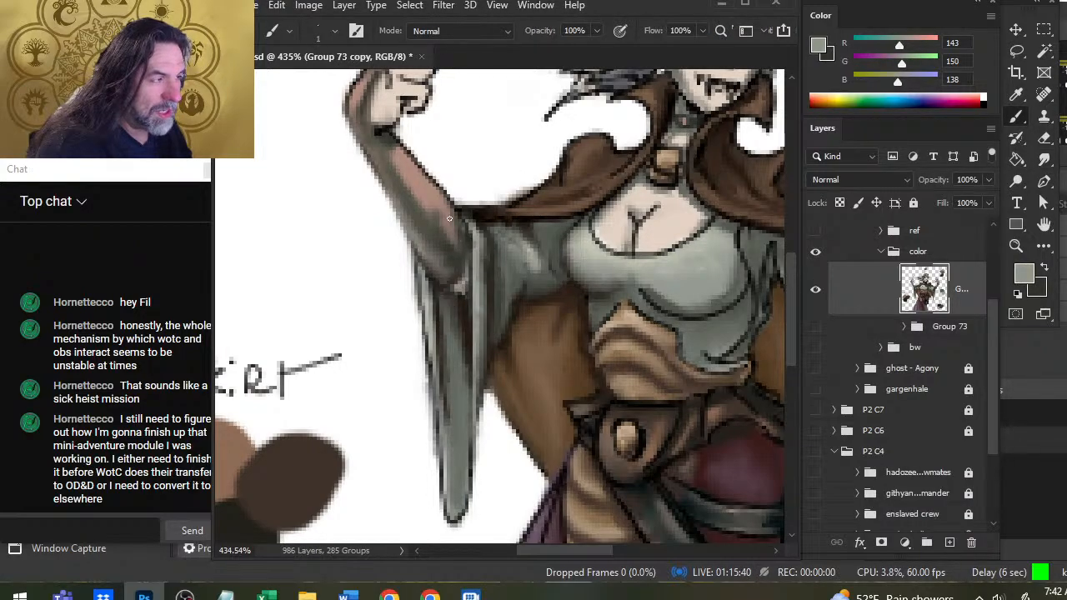
pyautogui.press('r')
pyautogui.press('b')
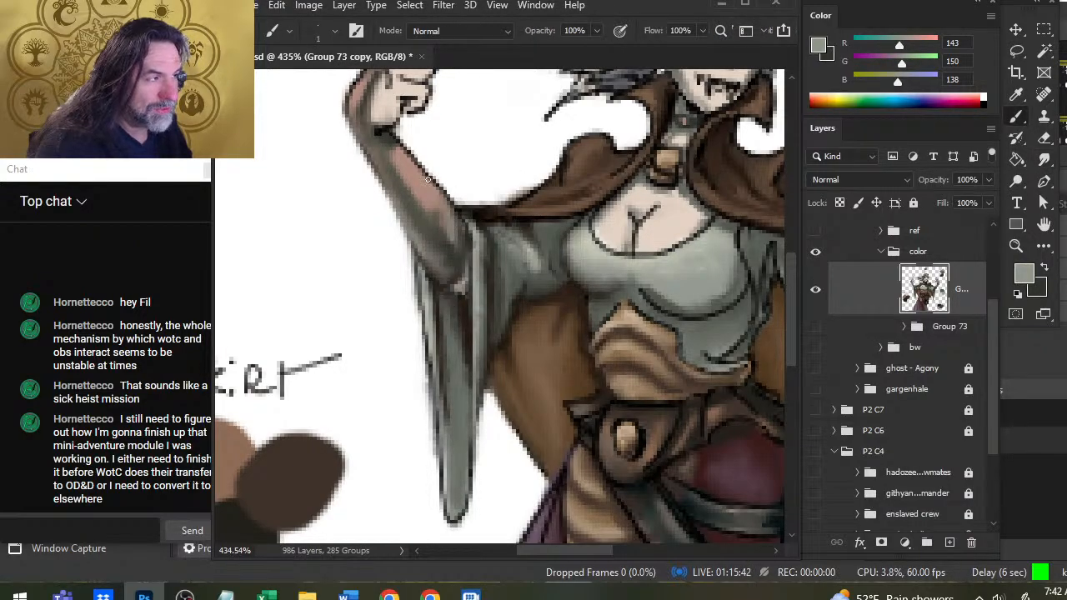
pyautogui.press('r')
pyautogui.press('e')
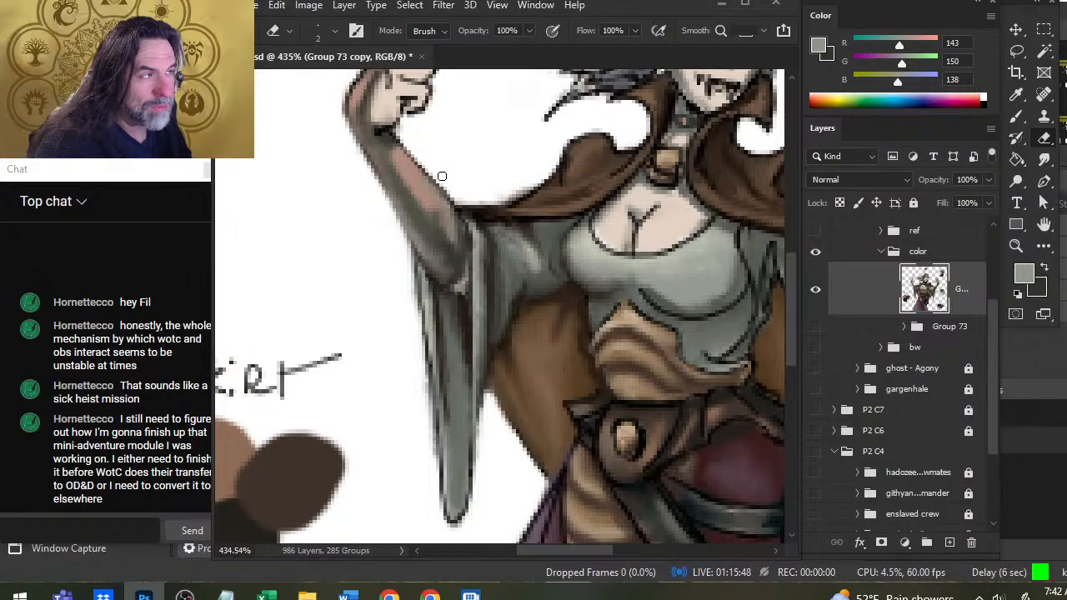
# Erase stray pixels along the raised forearm's inner outline above the elbow, then smudge the forearm's edge and skin shading smooth.
pyautogui.moveTo(414, 160); pyautogui.dragTo(447, 196)
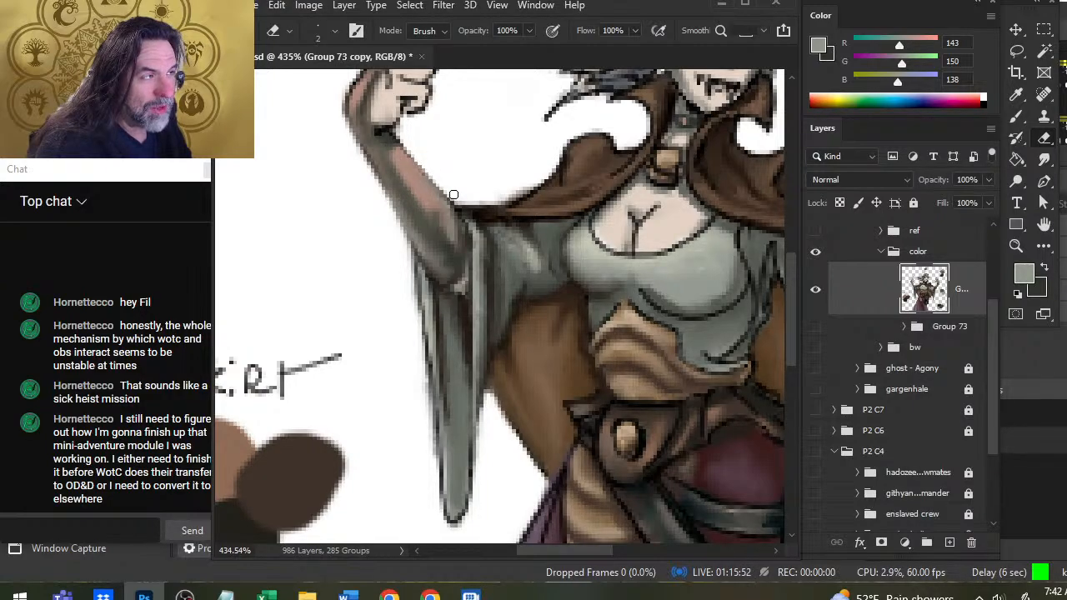
pyautogui.press('r')
pyautogui.moveTo(417, 180)
pyautogui.mouseDown()
pyautogui.moveTo(439, 201)
pyautogui.moveTo(428, 189)
pyautogui.moveTo(448, 240)
pyautogui.mouseUp()
pyautogui.press('z')
pyautogui.moveTo(473, 304); pyautogui.dragTo(407, 314)
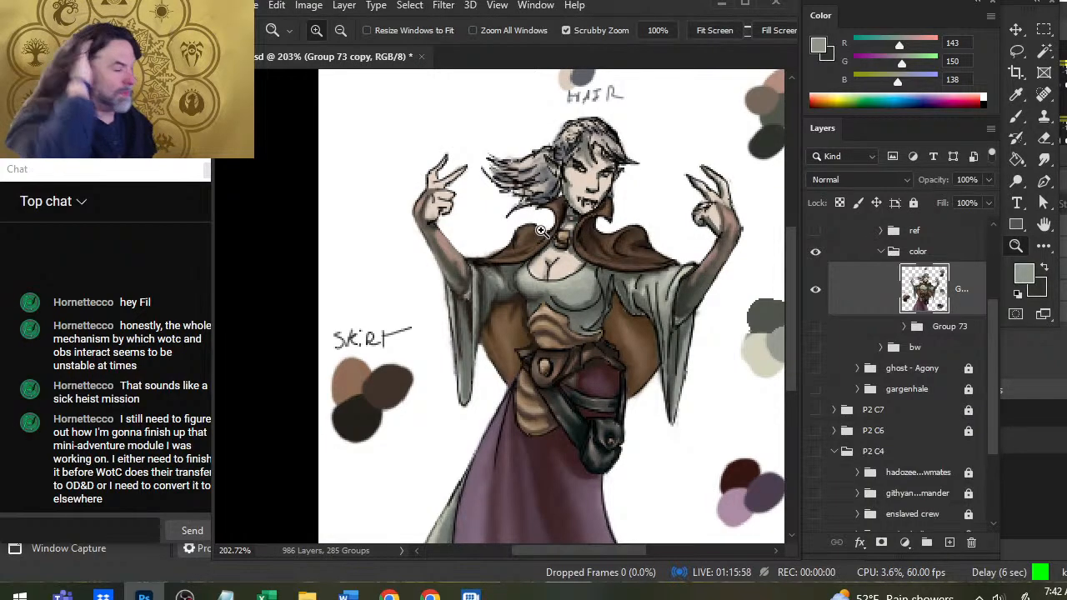
pyautogui.moveTo(471, 254); pyautogui.dragTo(502, 276)
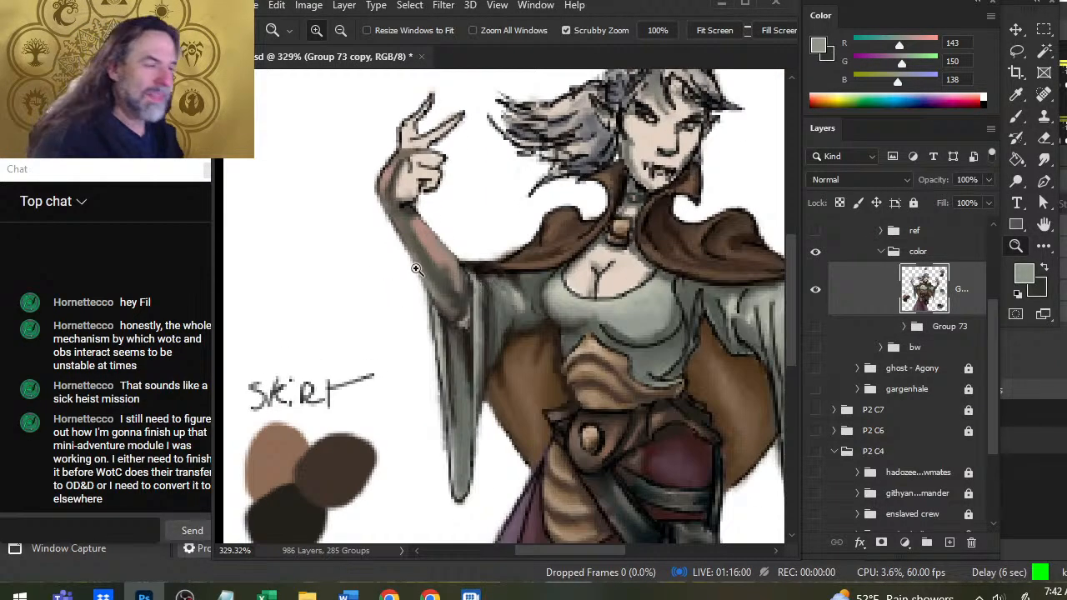
pyautogui.press('r')
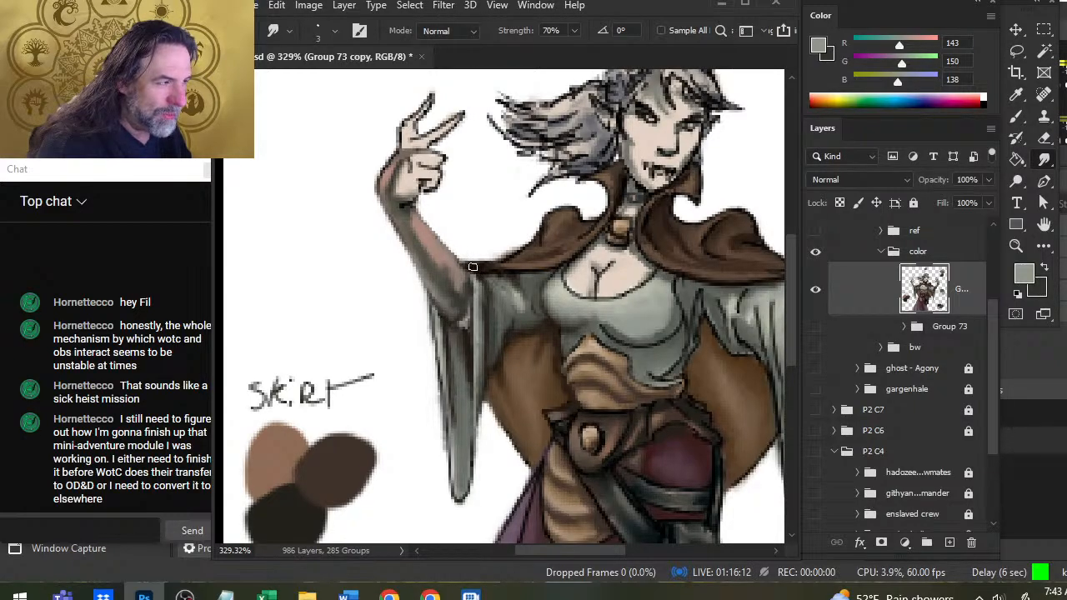
# Sample dark tones (RGB 60, 60, 56 and 26, 19, 15), redraw the inner elbow line where the forearm meets the cape and sleeve, and smudge it.
pyautogui.press('b')
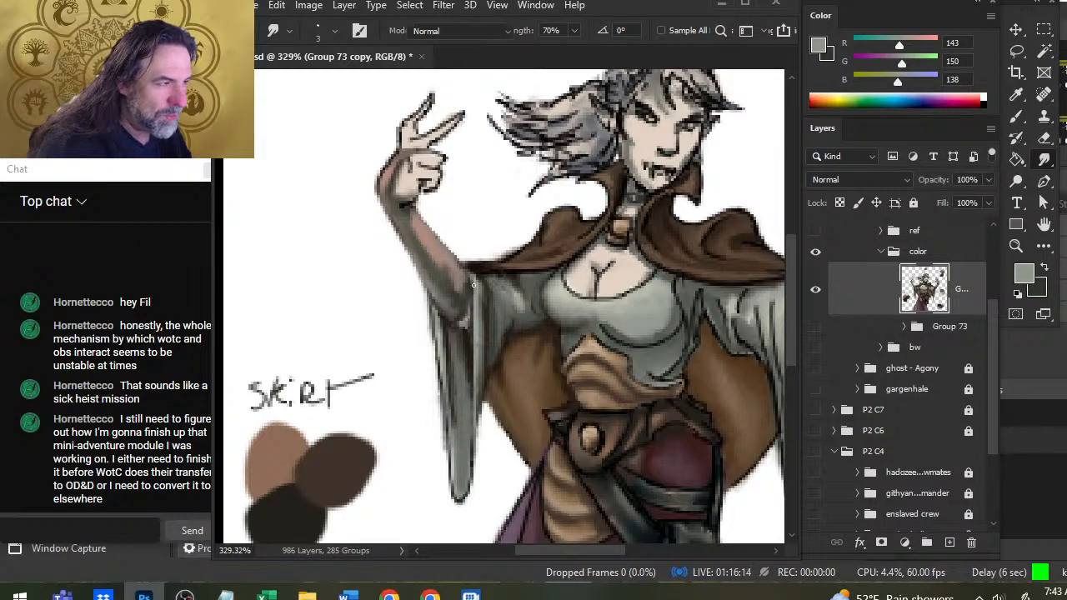
pyautogui.keyDown('alt'); pyautogui.click(462, 272); pyautogui.keyUp('alt')
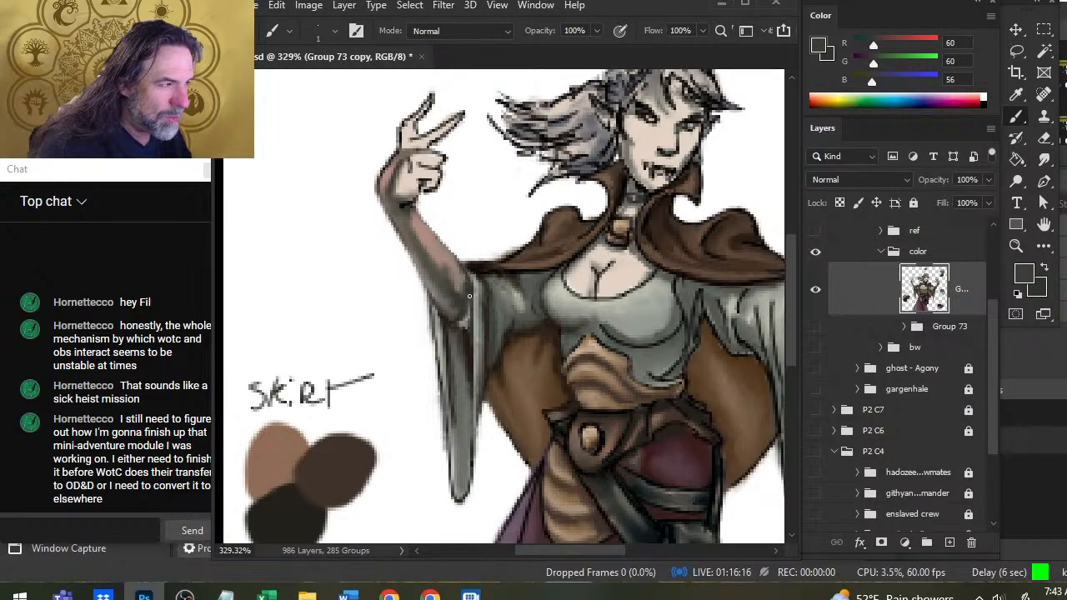
pyautogui.press('r')
pyautogui.press('b')
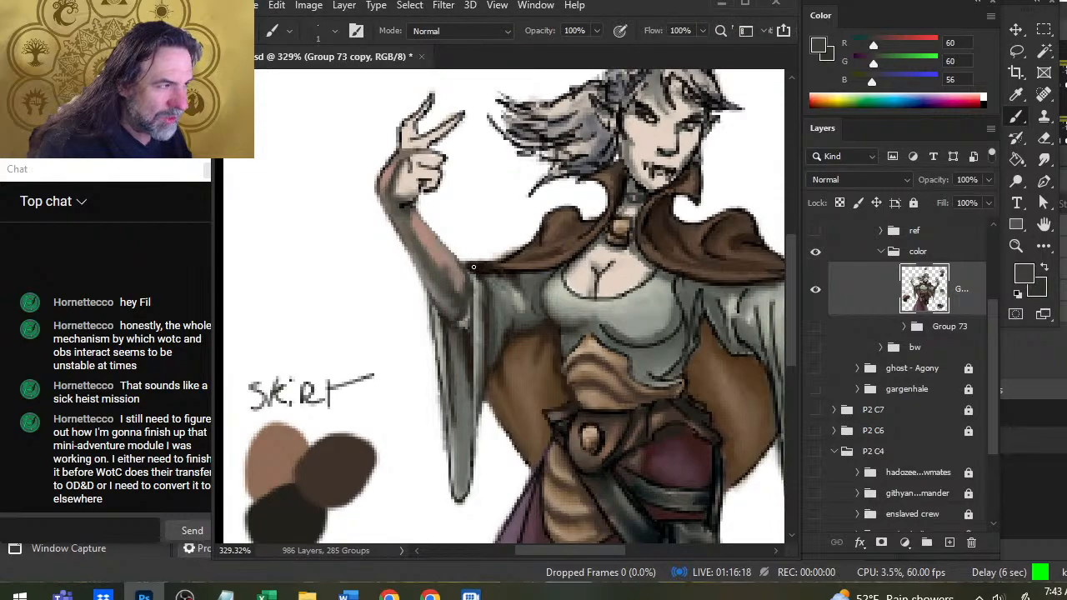
pyautogui.keyDown('alt'); pyautogui.click(475, 269); pyautogui.keyUp('alt')
pyautogui.moveTo(461, 264); pyautogui.dragTo(472, 290)
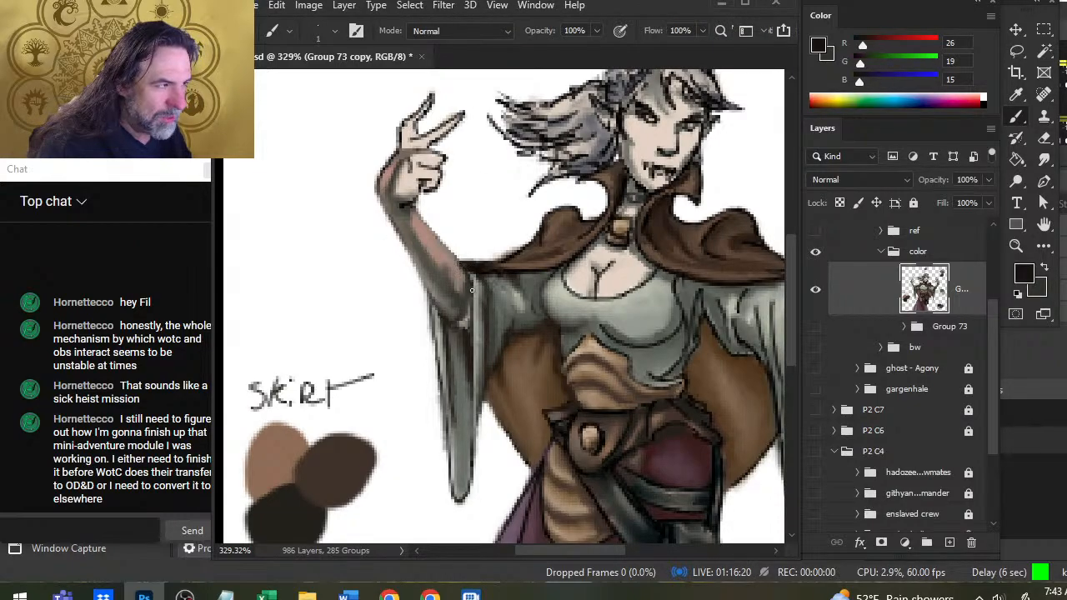
pyautogui.press('r')
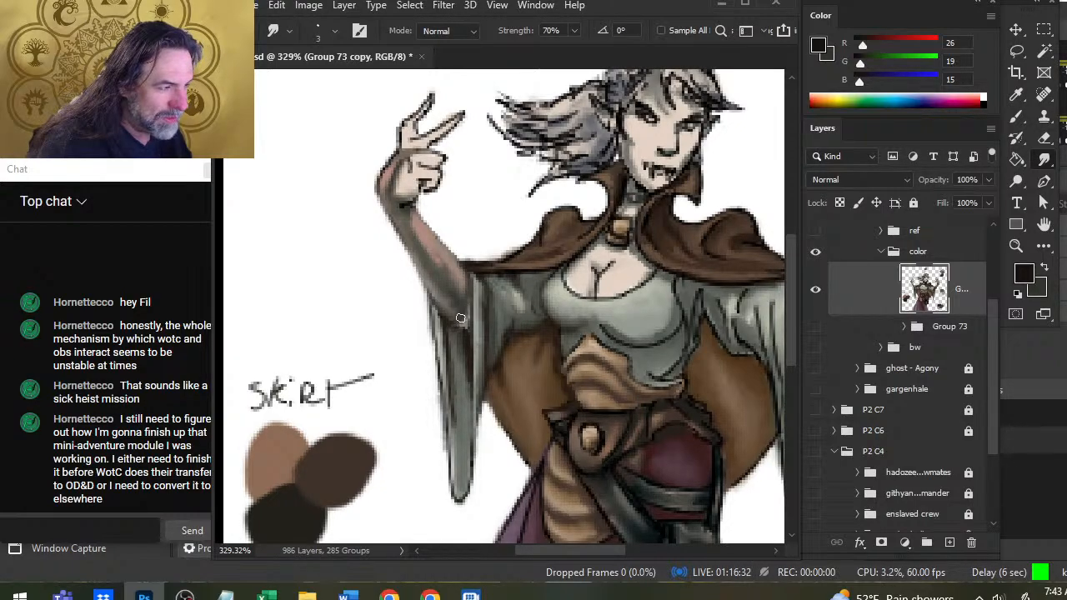
# Sample dark tones (RGB 39, 32, 27; 59, 59, 55; 37, 27, 20), paint the shadow inside the sleeve opening below the elbow, and blend it.
pyautogui.press('b')
pyautogui.keyDown('alt'); pyautogui.click(450, 358); pyautogui.keyUp('alt')
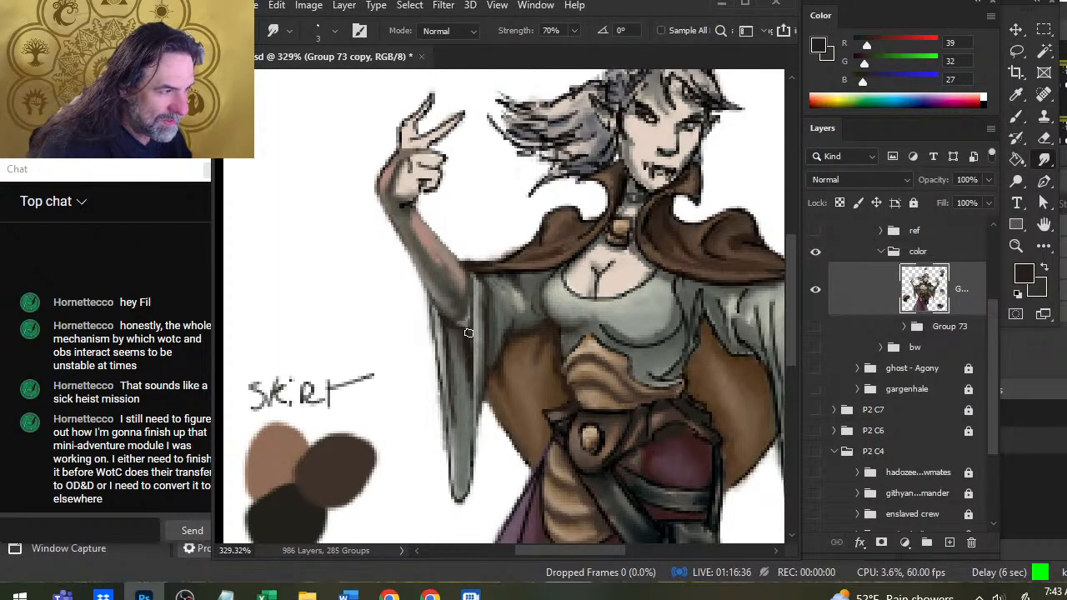
pyautogui.keyDown('alt'); pyautogui.click(463, 332); pyautogui.keyUp('alt')
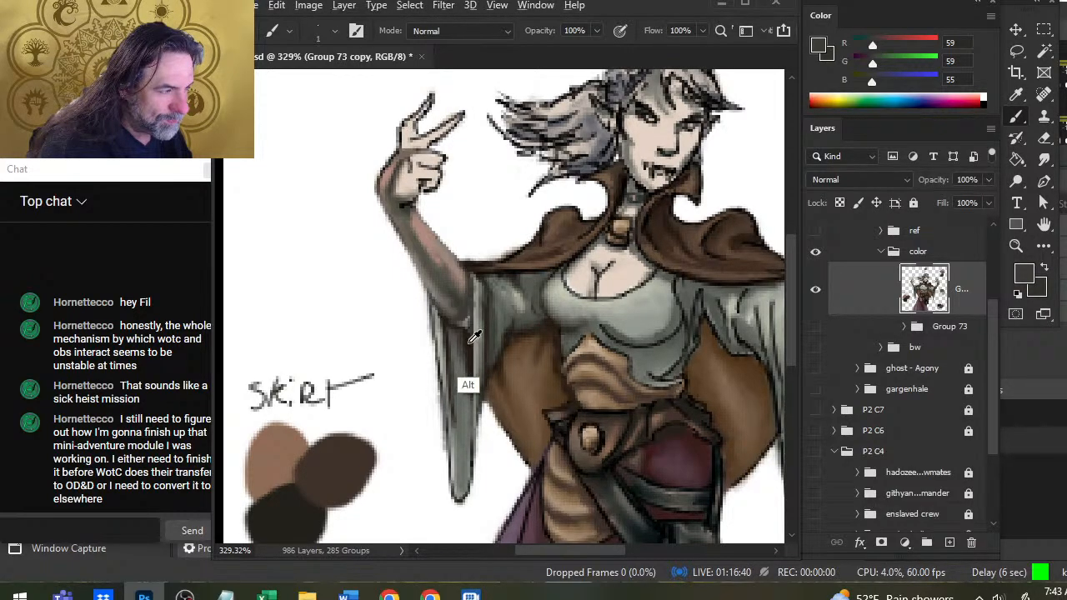
pyautogui.keyDown('alt'); pyautogui.click(472, 315); pyautogui.keyUp('alt')
pyautogui.press('r')
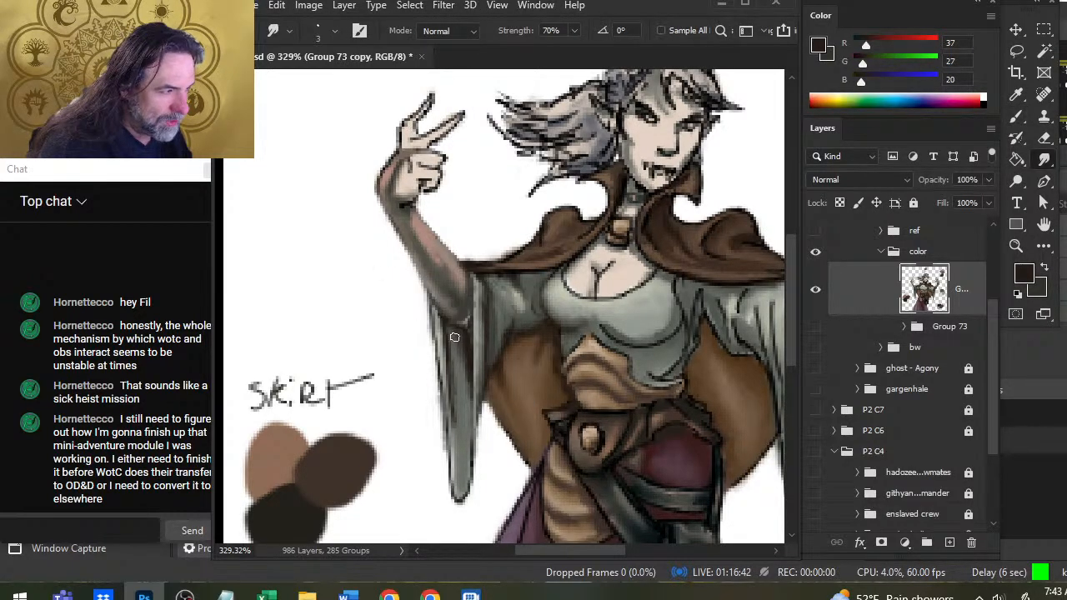
pyautogui.press('b')
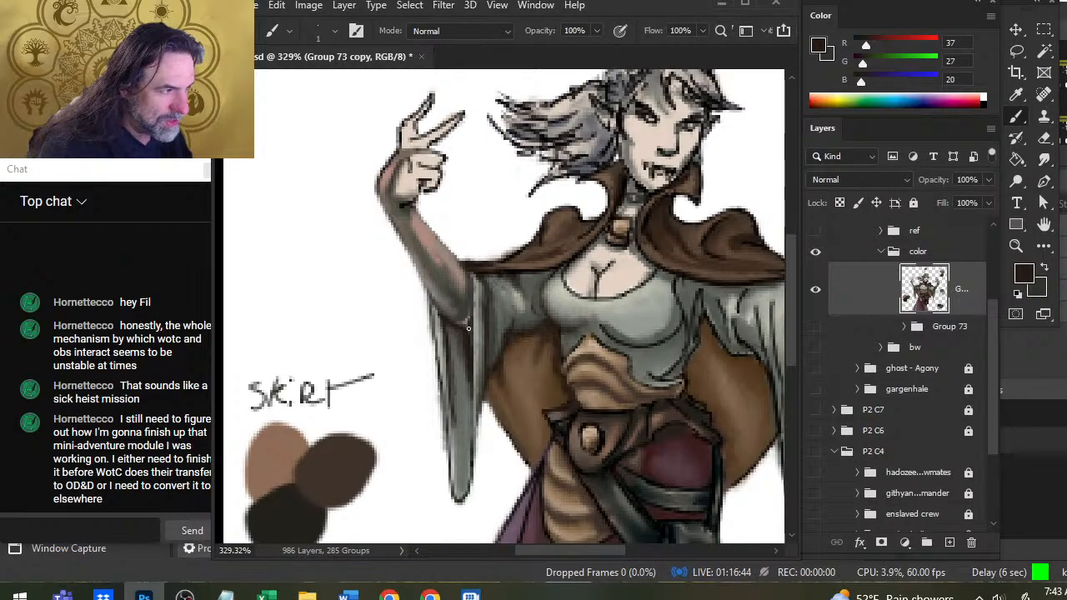
pyautogui.press('r')
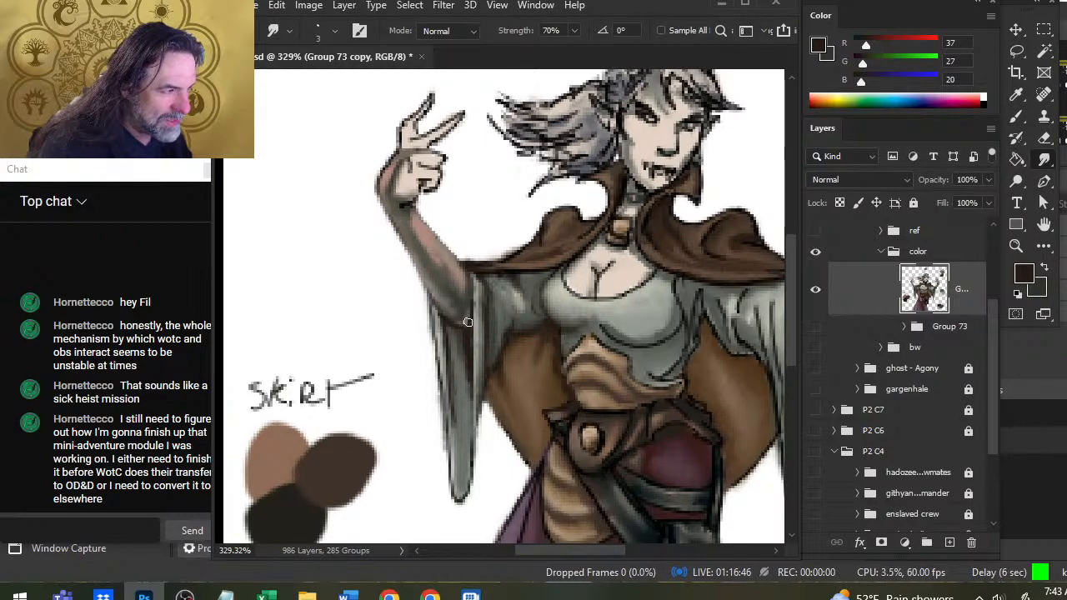
# Darken the underside of the raised elbow with the dark brown and smudge the strokes into the sleeve shading.
pyautogui.press('b')
pyautogui.moveTo(470, 324); pyautogui.dragTo(454, 319)
pyautogui.press('r')
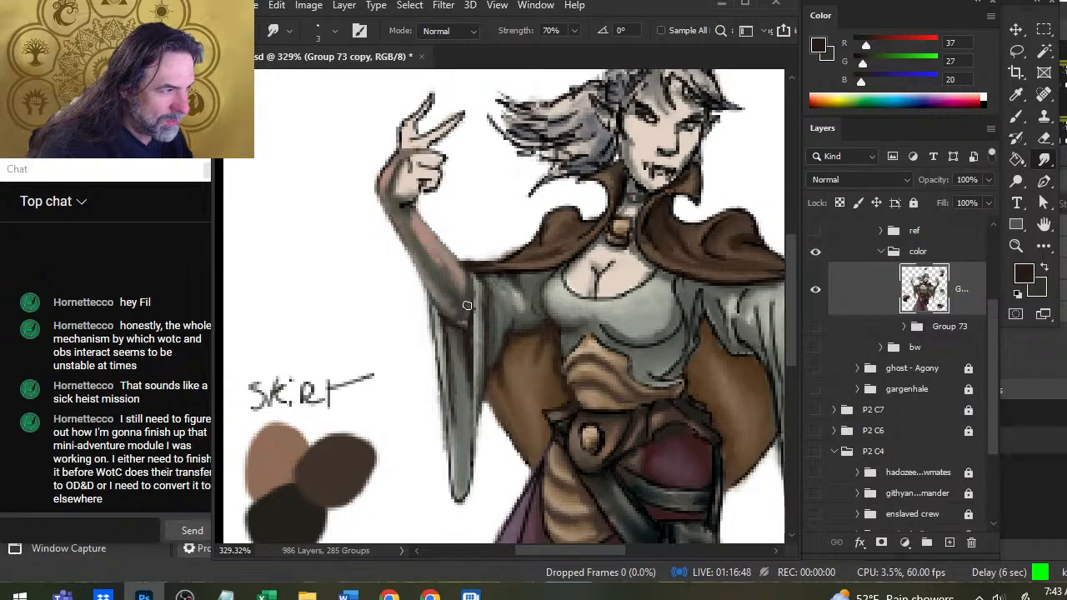
pyautogui.press('b')
pyautogui.press('r')
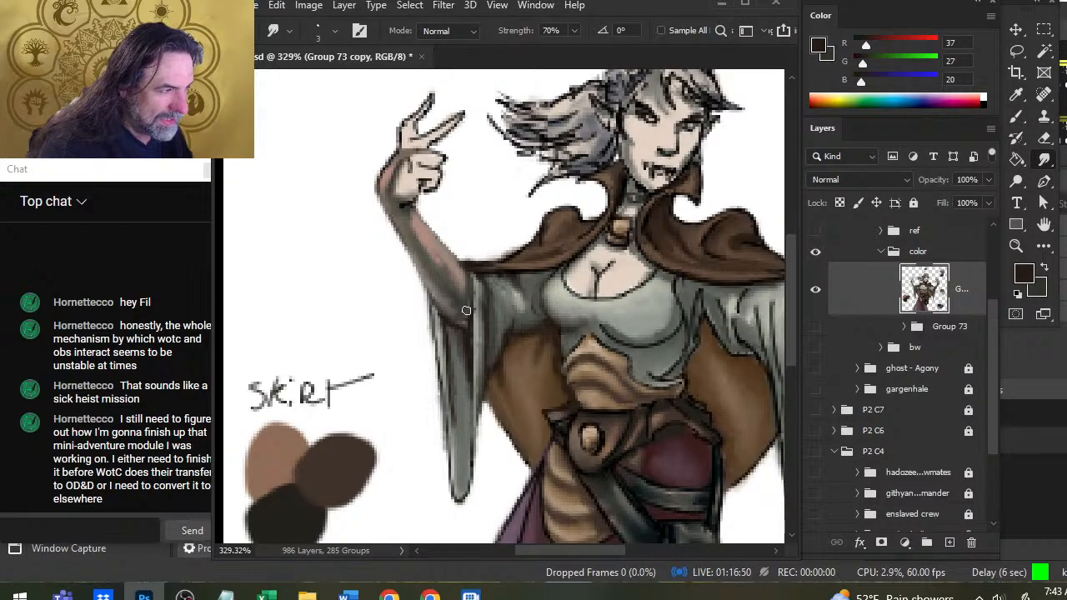
pyautogui.press('b')
pyautogui.press('r')
# Extend the dark brown shadow across the hanging sleeve's opening beneath the elbow and blend its edges.
pyautogui.press('z')
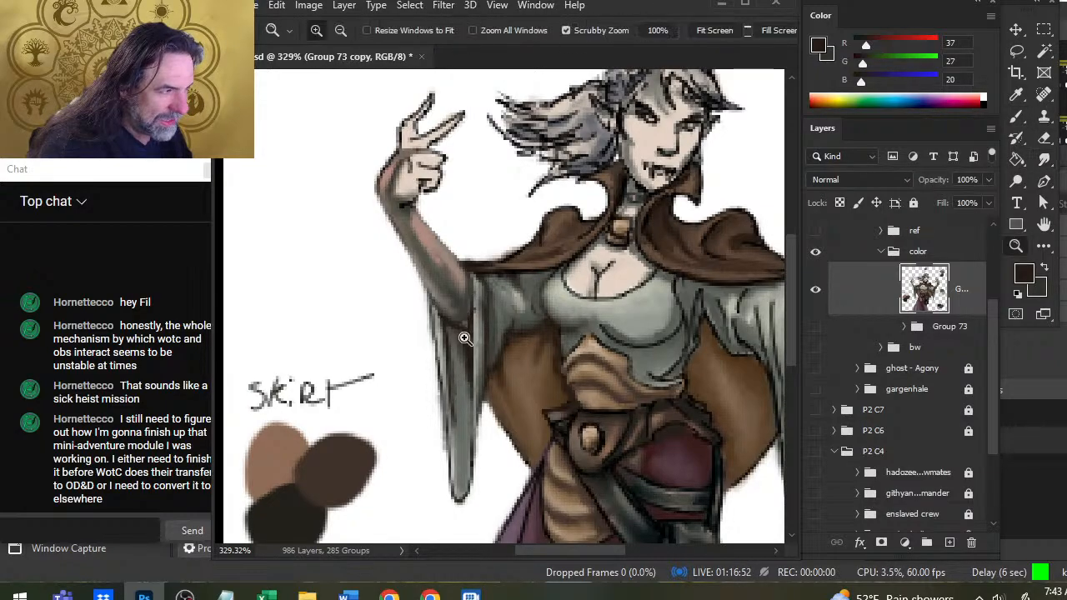
pyautogui.press('b')
pyautogui.moveTo(459, 339)
pyautogui.mouseDown()
pyautogui.moveTo(496, 336)
pyautogui.moveTo(443, 343)
pyautogui.mouseUp()
pyautogui.press('z')
pyautogui.press('b')
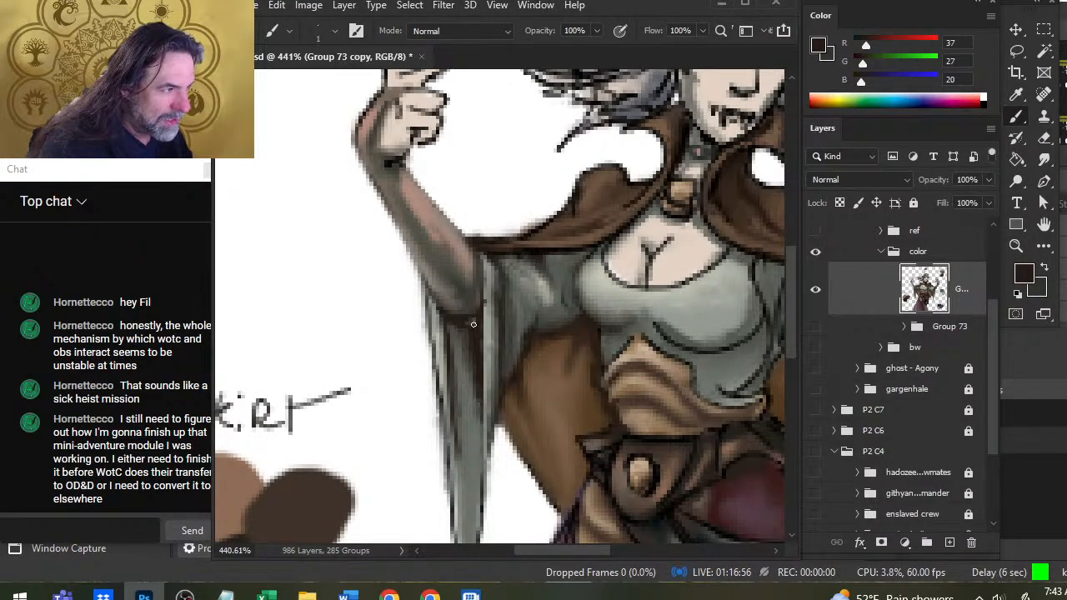
pyautogui.press('r')
pyautogui.press('b')
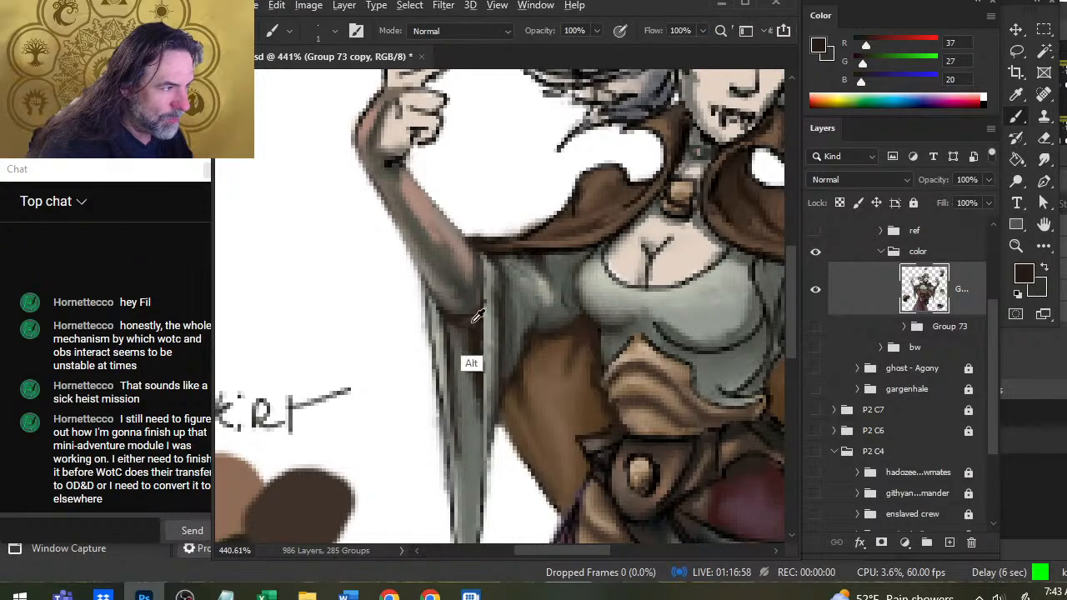
# With the brush at 54% opacity, add a light skin-tone accent (RGB 228, 211, 196) under the elbow and mute it with gray (RGB 93, 94, 84).
pyautogui.keyDown('alt'); pyautogui.click(633, 252); pyautogui.keyUp('alt')
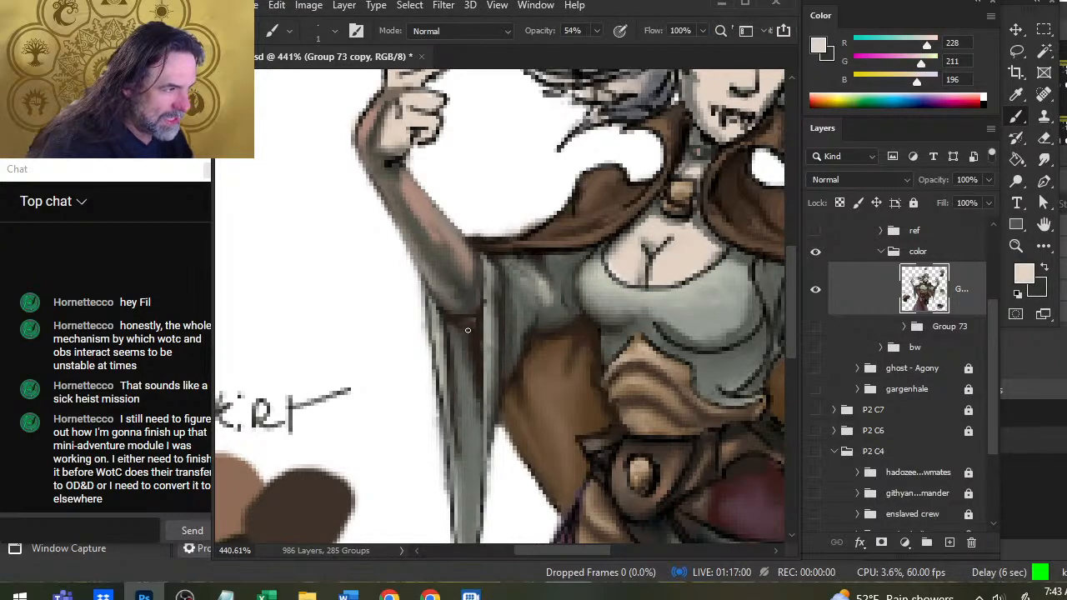
pyautogui.press('r')
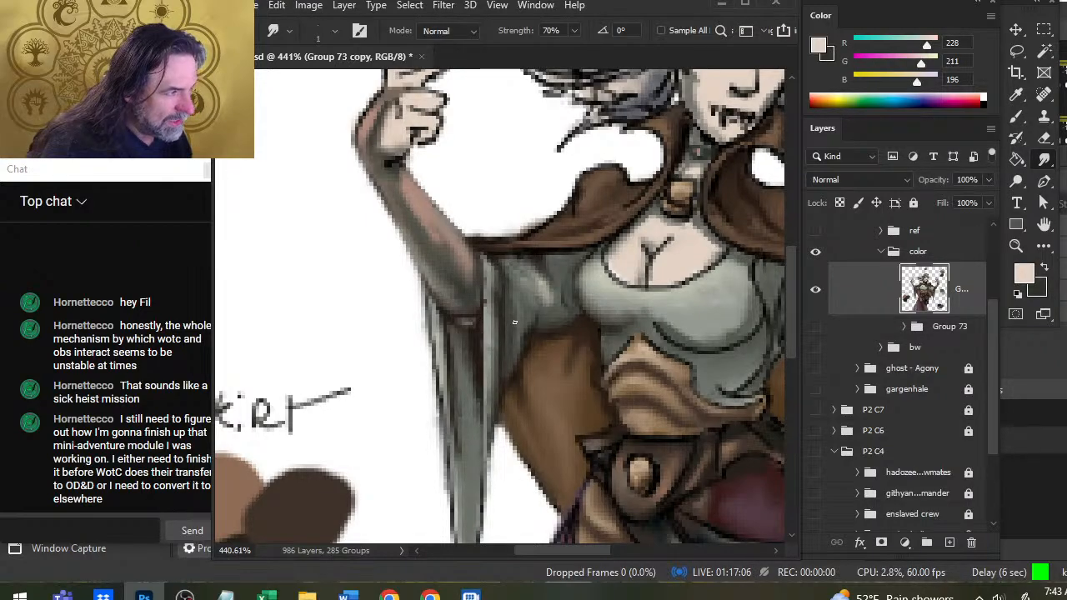
pyautogui.press('b')
pyautogui.keyDown('alt'); pyautogui.click(645, 221); pyautogui.keyUp('alt')
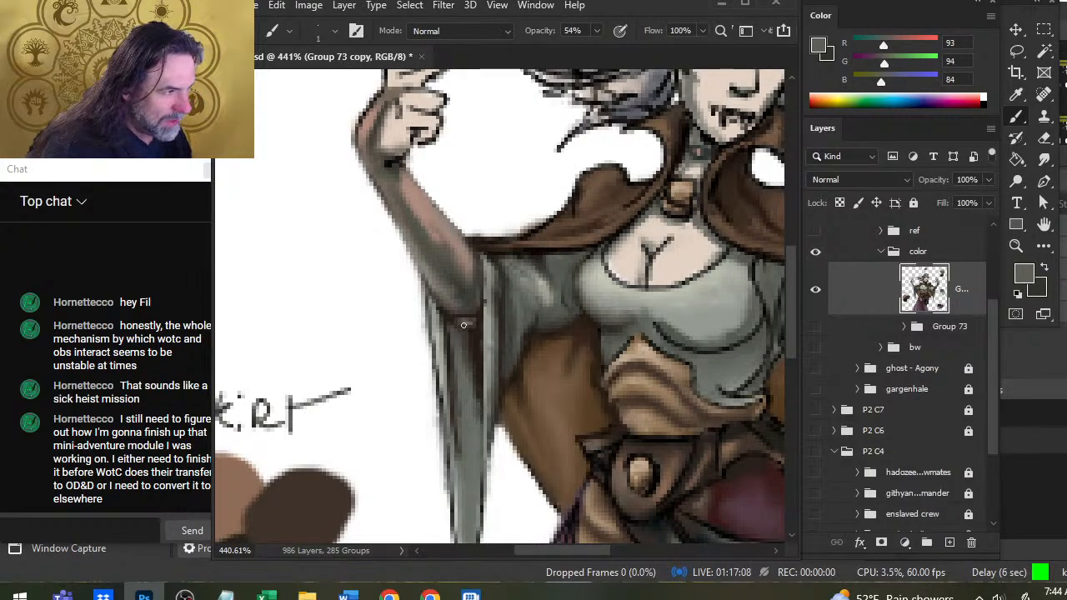
pyautogui.press('r')
pyautogui.press('b')
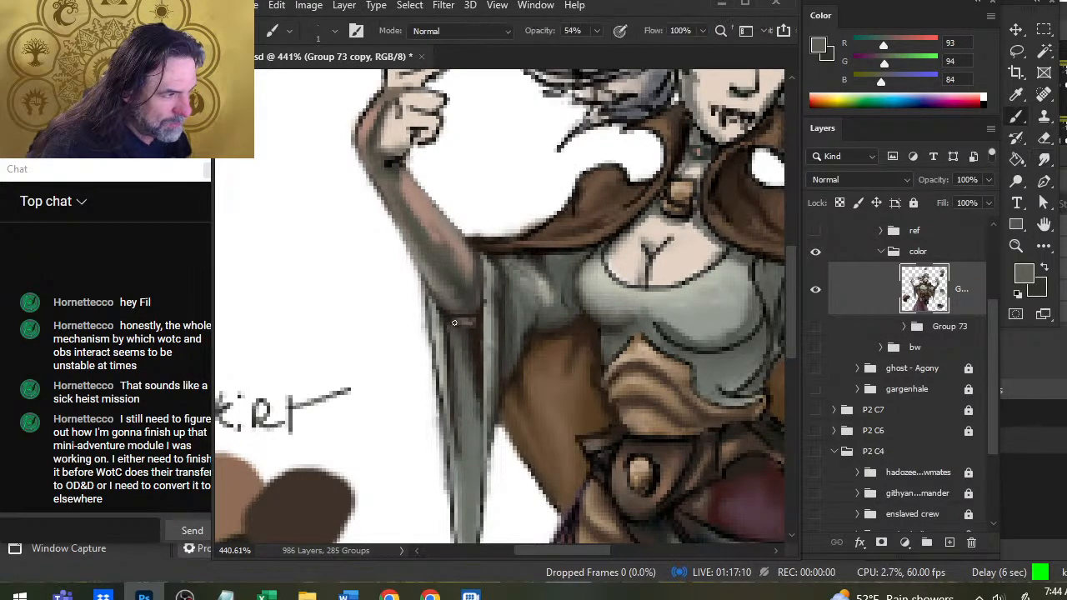
# Sample dark browns (RGB 46, 38, 31 and 39, 30, 24), paint around the light accent under the elbow, and smudge it into the shadow.
pyautogui.keyDown('alt'); pyautogui.click(449, 321); pyautogui.keyUp('alt')
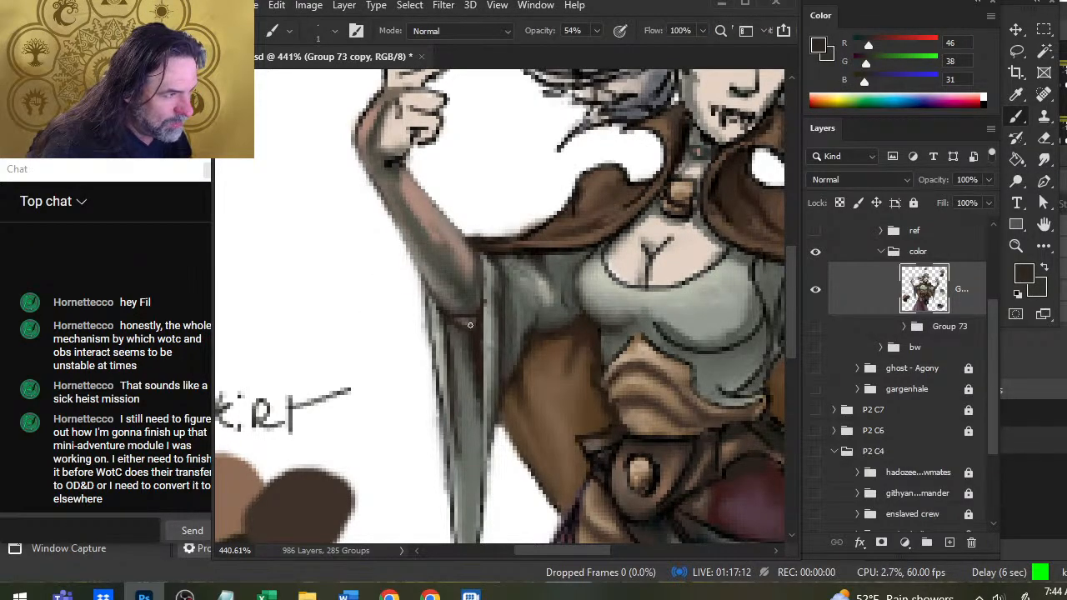
pyautogui.press('r')
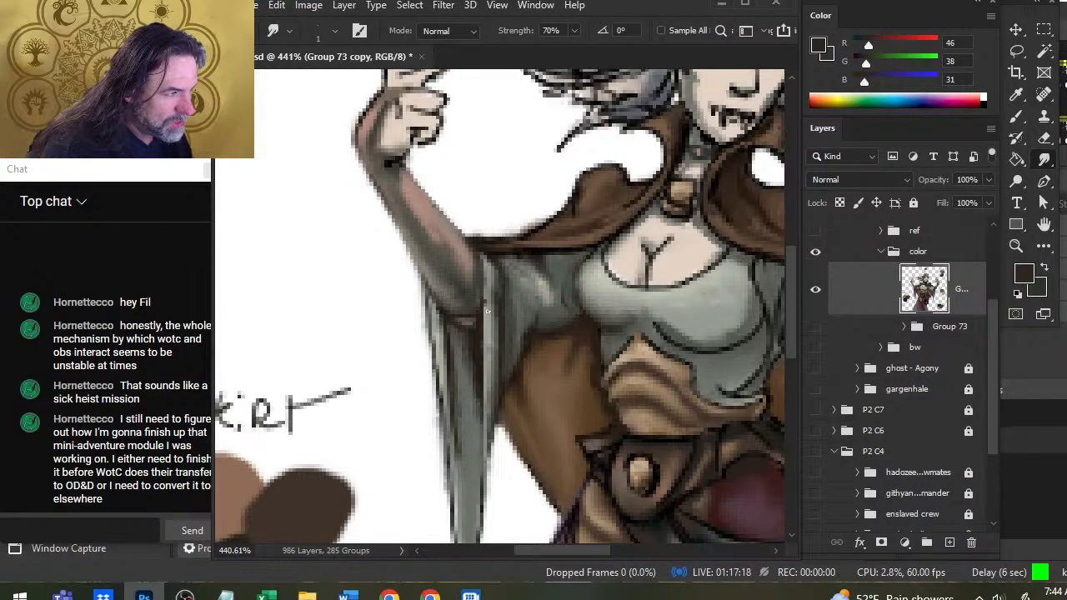
pyautogui.press('b')
pyautogui.keyDown('alt'); pyautogui.click(473, 338); pyautogui.keyUp('alt')
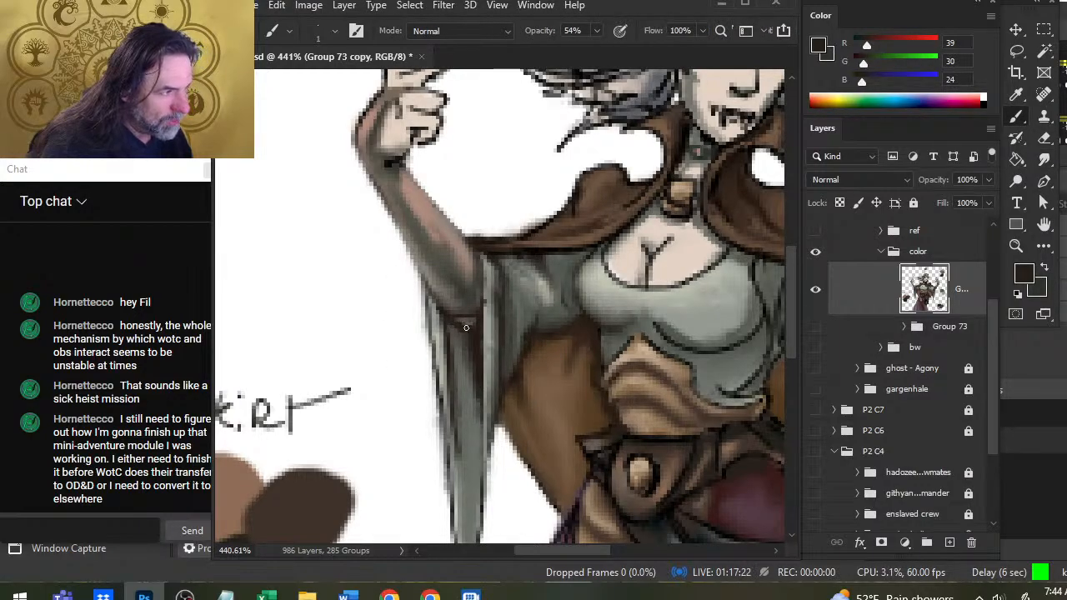
pyautogui.press('r')
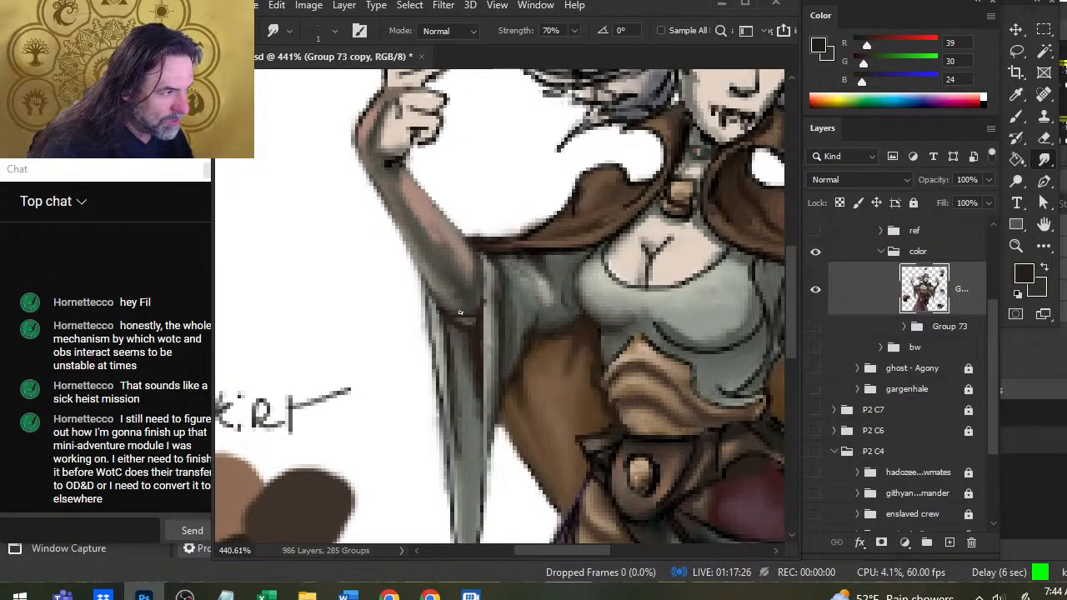
# Sample dark brown (RGB 37, 29, 25), define the elbow's lower contour above the sleeve opening, and smudge it into the forearm.
pyautogui.press('b')
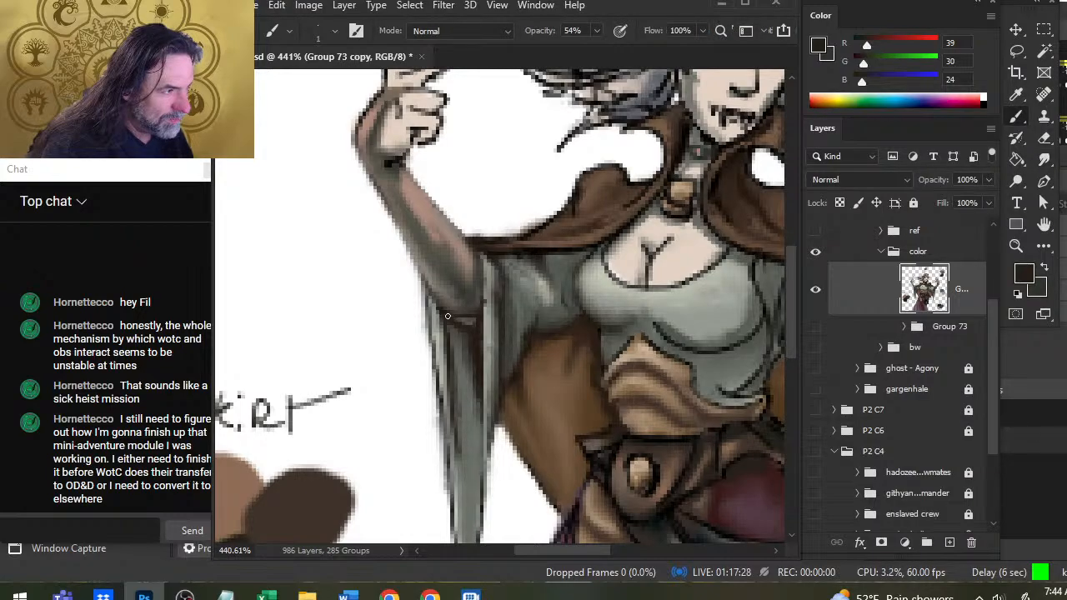
pyautogui.keyDown('alt'); pyautogui.click(449, 318); pyautogui.keyUp('alt')
pyautogui.press('r')
pyautogui.moveTo(450, 315); pyautogui.dragTo(460, 306)
pyautogui.press('b')
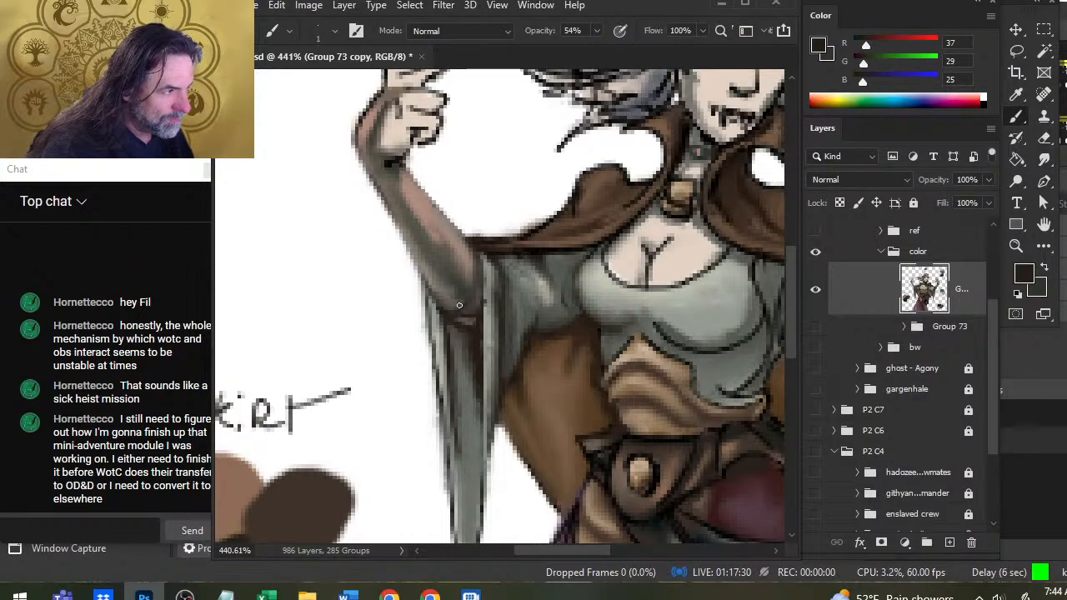
pyautogui.press('r')
pyautogui.press('b')
pyautogui.press('r')
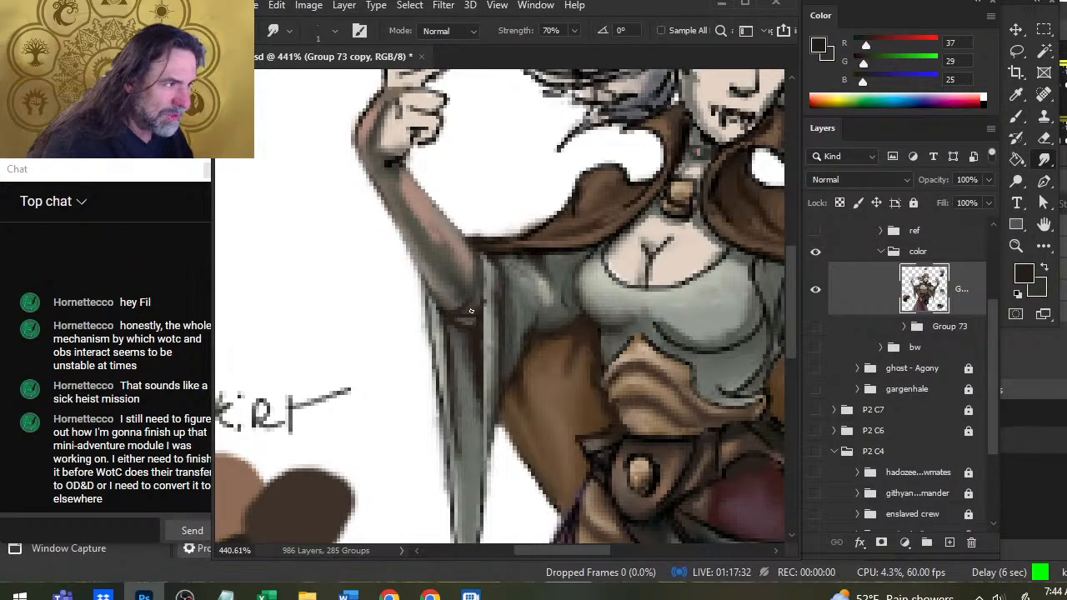
# Strengthen the dark contour from the inner elbow around to its outer corner at the sleeve and blend the strokes.
pyautogui.press('b')
pyautogui.moveTo(478, 258)
pyautogui.mouseDown()
pyautogui.moveTo(485, 294)
pyautogui.moveTo(456, 308)
pyautogui.mouseUp()
pyautogui.press('r')
pyautogui.press('b')
pyautogui.press('r')
pyautogui.press('b')
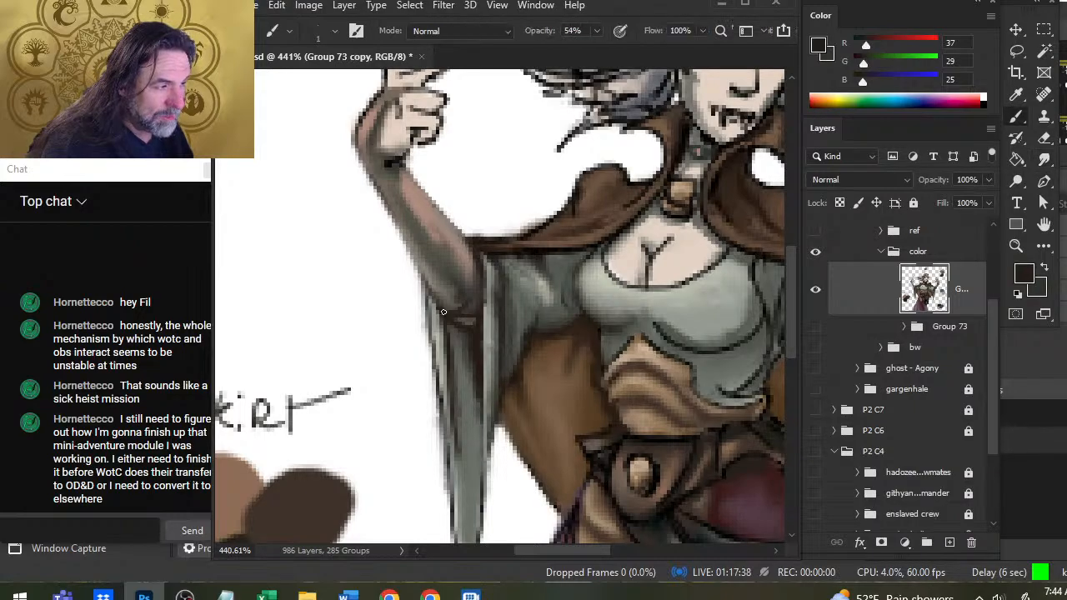
pyautogui.press('r')
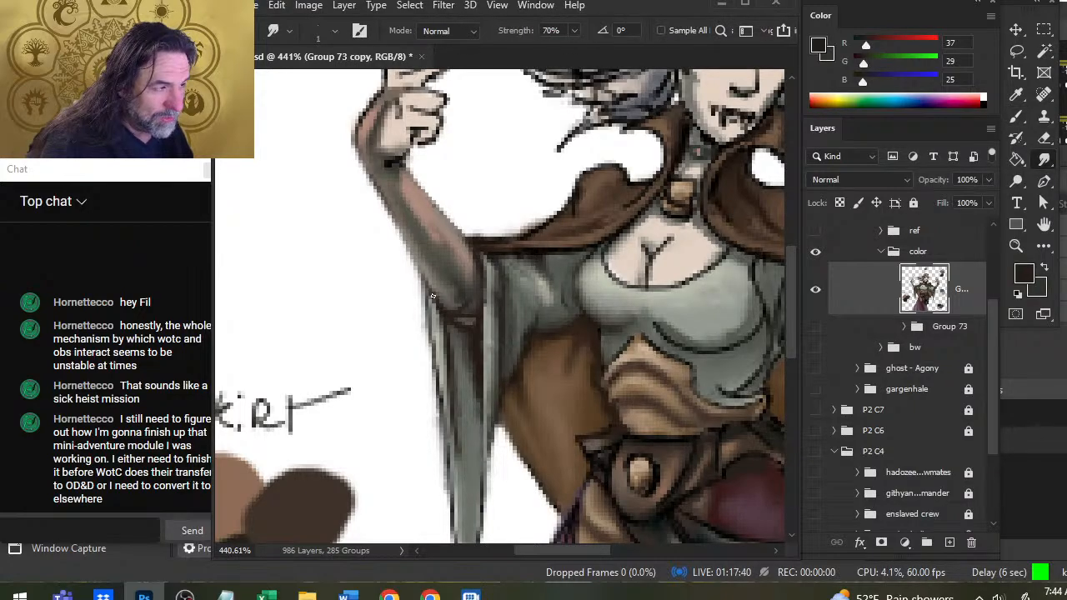
# Add dark brown shading on the lower forearm and along its outer side above the elbow, and smudge it smooth.
pyautogui.press('b')
pyautogui.press('r')
pyautogui.press('b')
pyautogui.moveTo(446, 276); pyautogui.dragTo(455, 290)
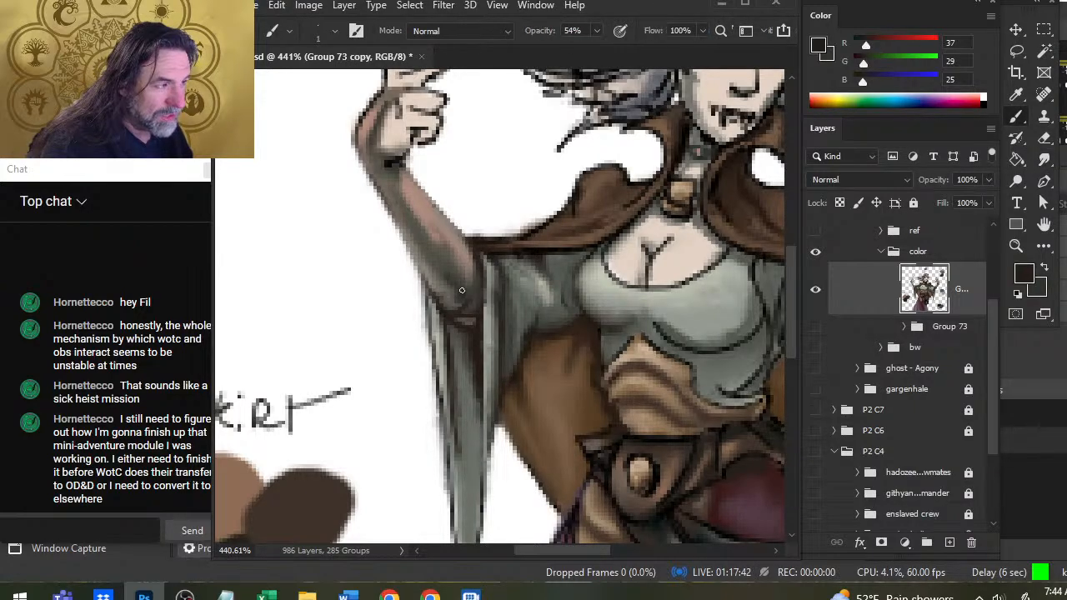
pyautogui.press('r')
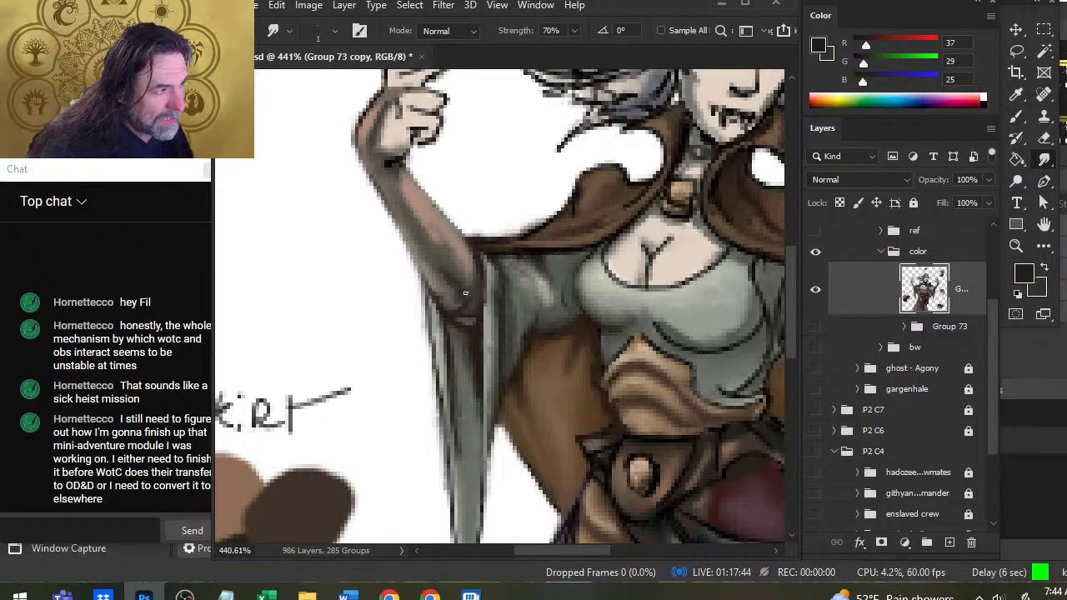
pyautogui.press('b')
pyautogui.moveTo(423, 246); pyautogui.dragTo(443, 265)
pyautogui.press('r')
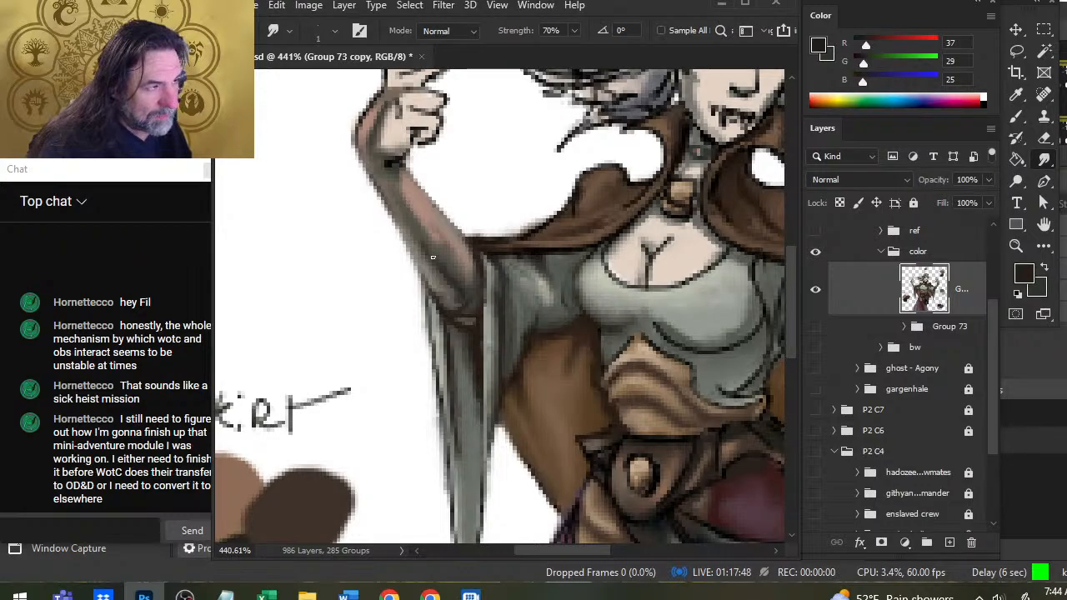
# Deepen the shading around the elbow and above the sleeve opening with dark brown (RGB 41, 32, 28), smudging the strokes smooth.
pyautogui.press('b')
pyautogui.moveTo(449, 262)
pyautogui.mouseDown()
pyautogui.moveTo(478, 303)
pyautogui.moveTo(478, 270)
pyautogui.mouseUp()
pyautogui.press('r')
pyautogui.press('b')
pyautogui.press('r')
pyautogui.press('b')
pyautogui.press('r')
pyautogui.press('b')
pyautogui.press('r')
pyautogui.press('b')
pyautogui.keyDown('alt'); pyautogui.click(453, 315); pyautogui.keyUp('alt')
pyautogui.press('r')
pyautogui.press('b')
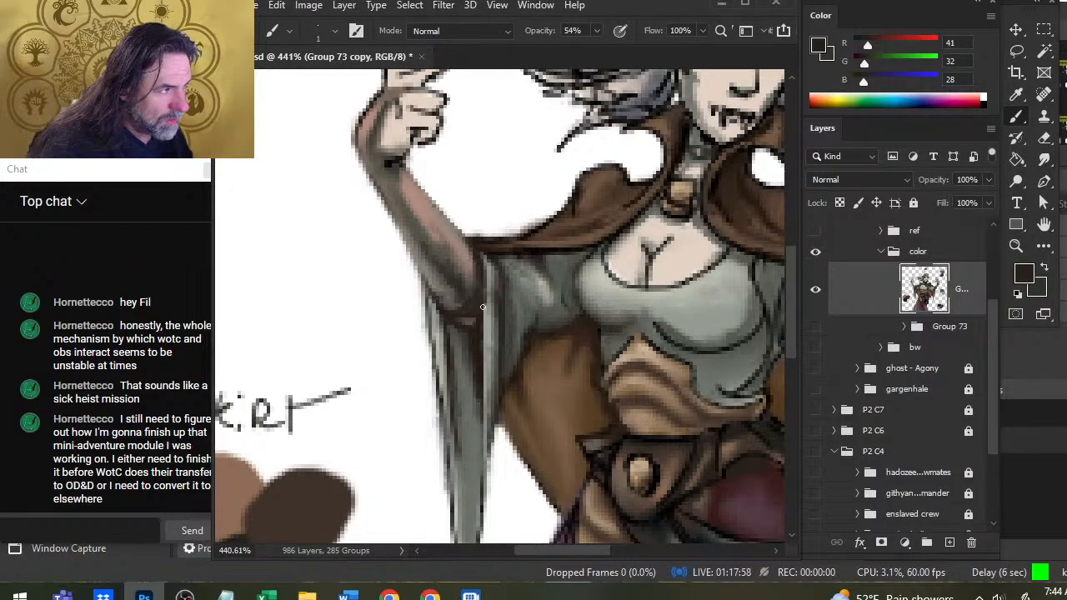
pyautogui.press('r')
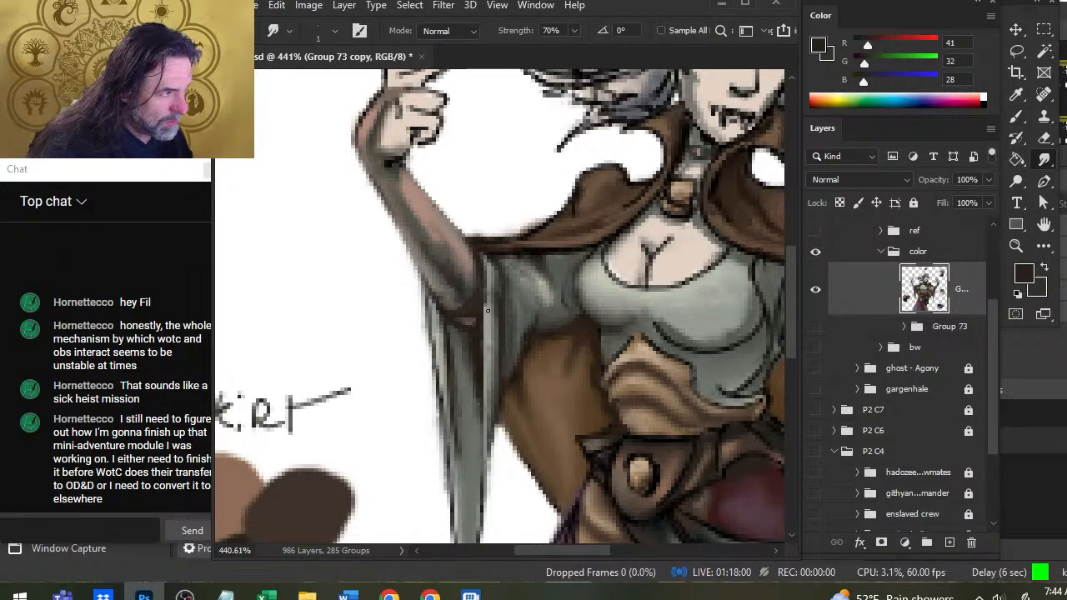
# Sample light gray (RGB 154, 159, 148) from the sleeve, retouch its inner edge beside the elbow, and smudge it.
pyautogui.press('b')
pyautogui.keyDown('alt'); pyautogui.click(486, 361); pyautogui.keyUp('alt')
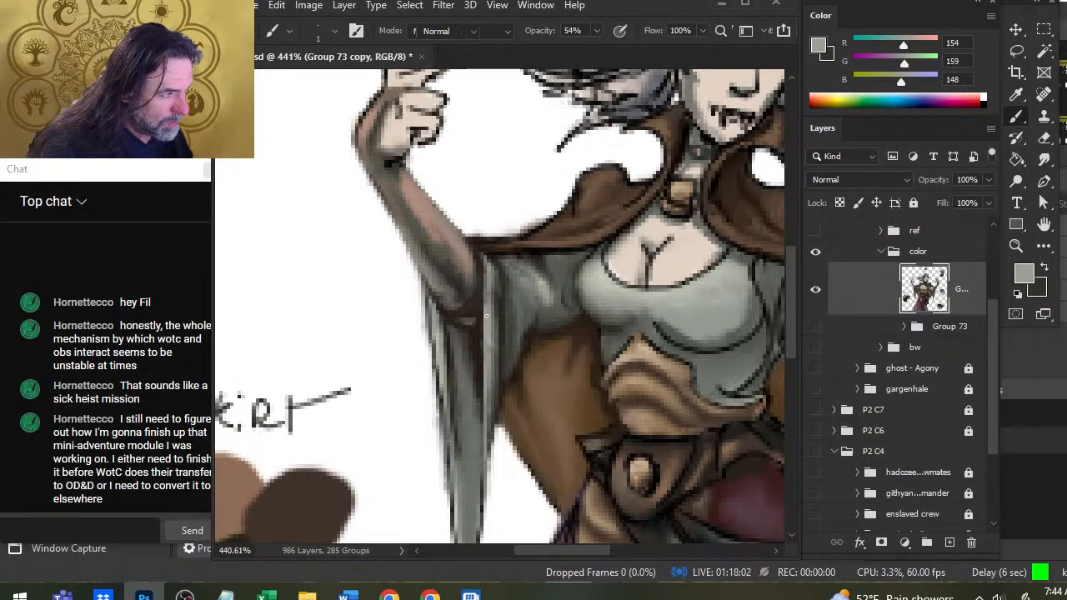
pyautogui.press('r')
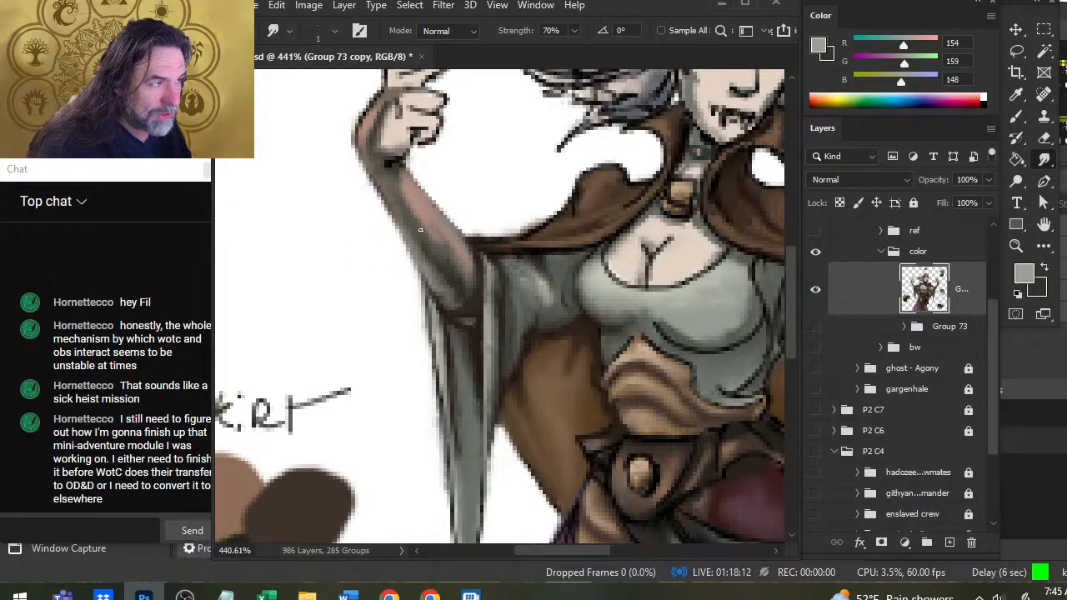
# Shade the outer side of the forearm with sampled dark grays (RGB 67, 61, 58 and 54, 54, 50) and blend the strokes.
pyautogui.press('b')
pyautogui.keyDown('alt'); pyautogui.click(450, 305); pyautogui.keyUp('alt')
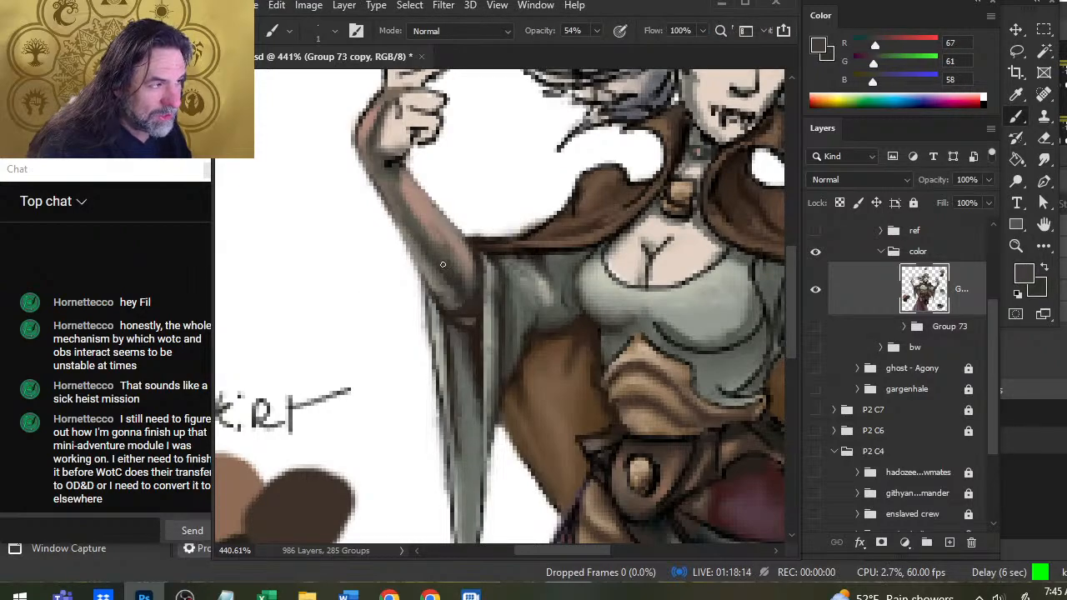
pyautogui.press('r')
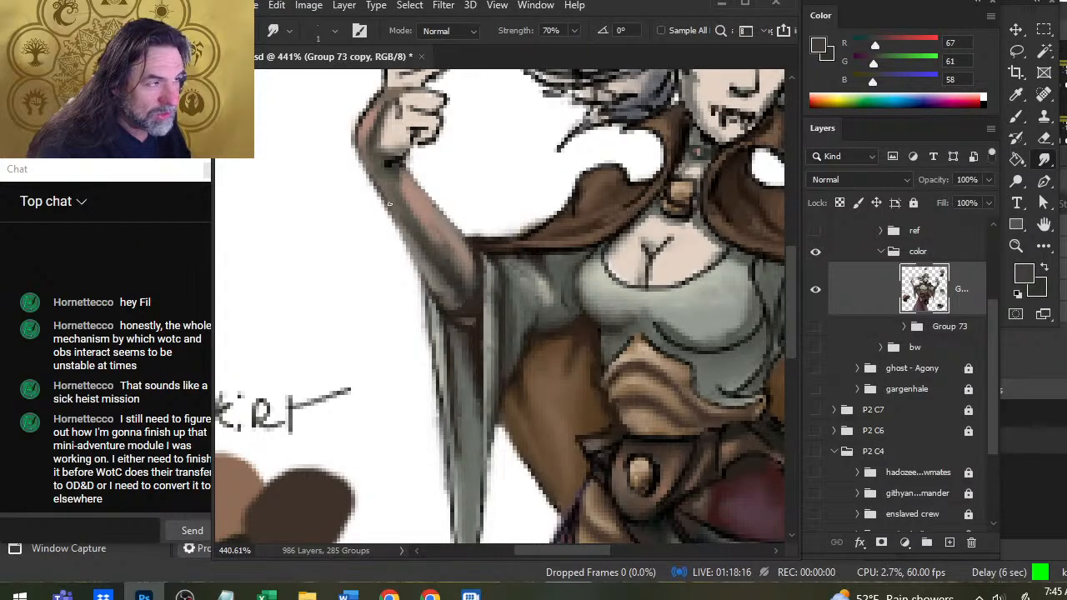
pyautogui.press('b')
pyautogui.keyDown('alt'); pyautogui.click(392, 204); pyautogui.keyUp('alt')
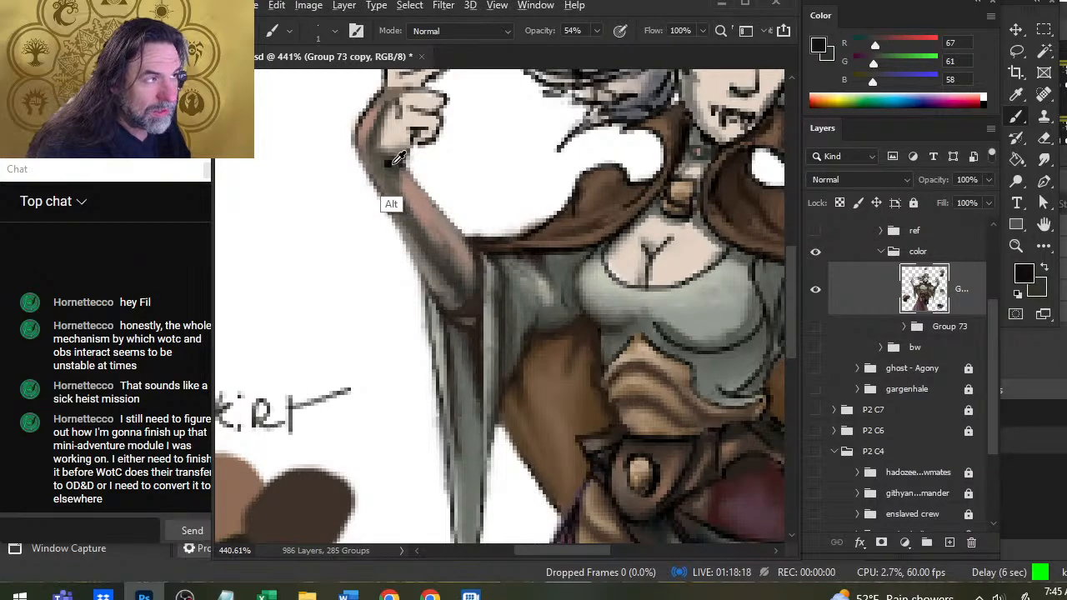
pyautogui.press('r')
pyautogui.press('b')
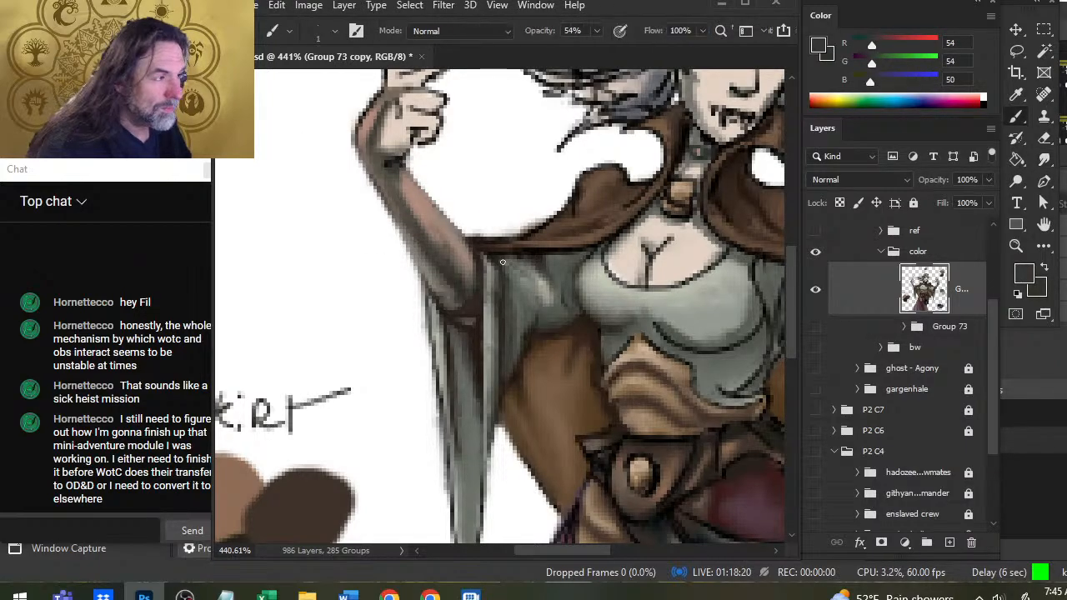
# Sample dark tones (RGB 50, 47, 43 and 47, 44, 34), shade the wrist below the fist, and smudge the strokes along its outer edge.
pyautogui.keyDown('alt'); pyautogui.click(473, 290); pyautogui.keyUp('alt')
pyautogui.keyDown('alt'); pyautogui.click(470, 294); pyautogui.keyUp('alt')
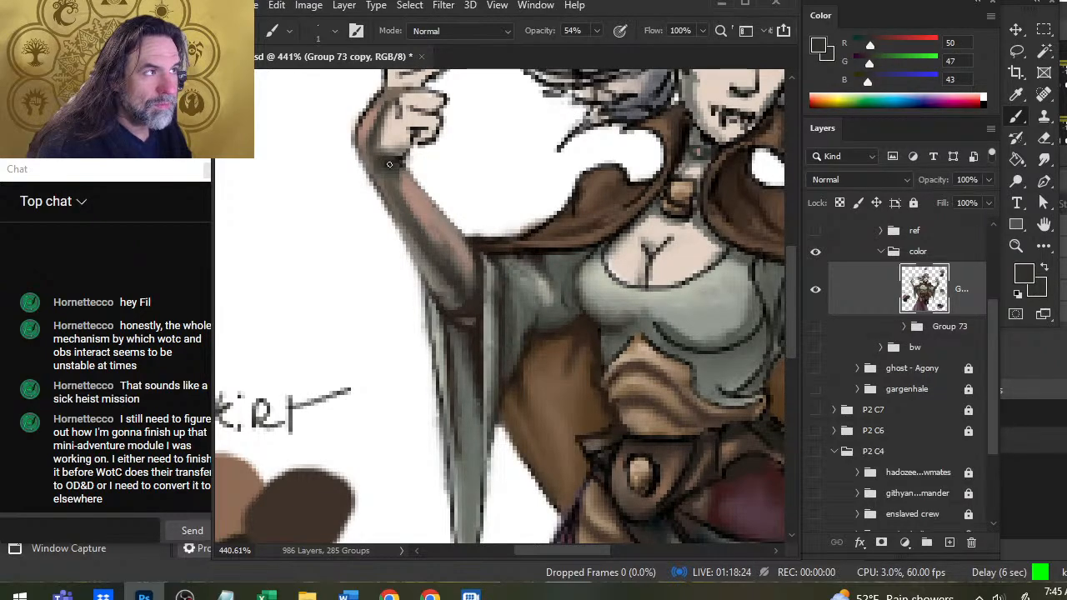
pyautogui.press('r')
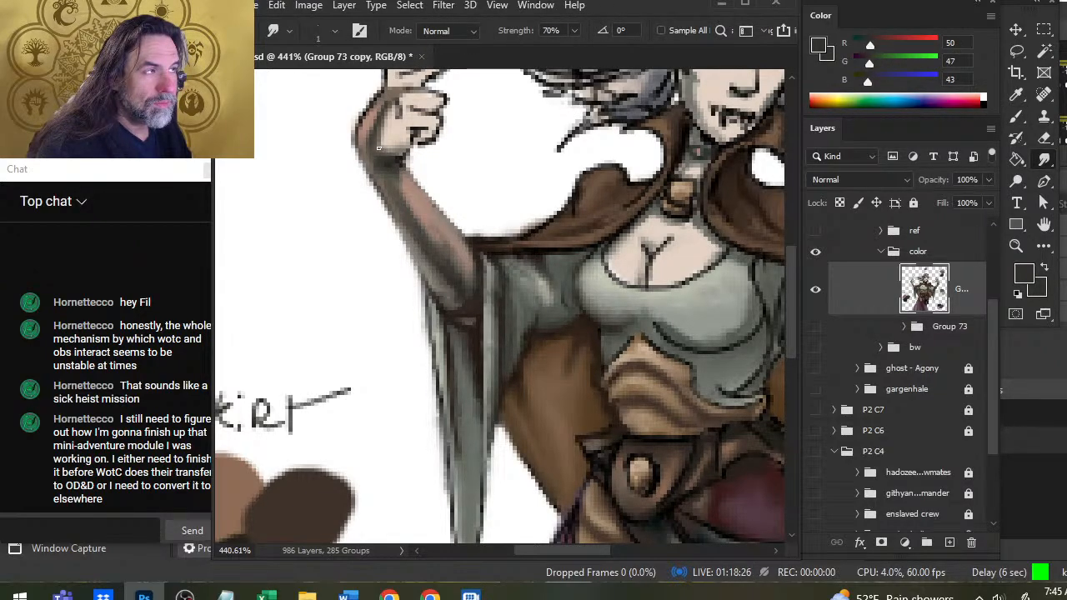
pyautogui.press('b')
pyautogui.moveTo(383, 154); pyautogui.dragTo(380, 115)
pyautogui.press('r')
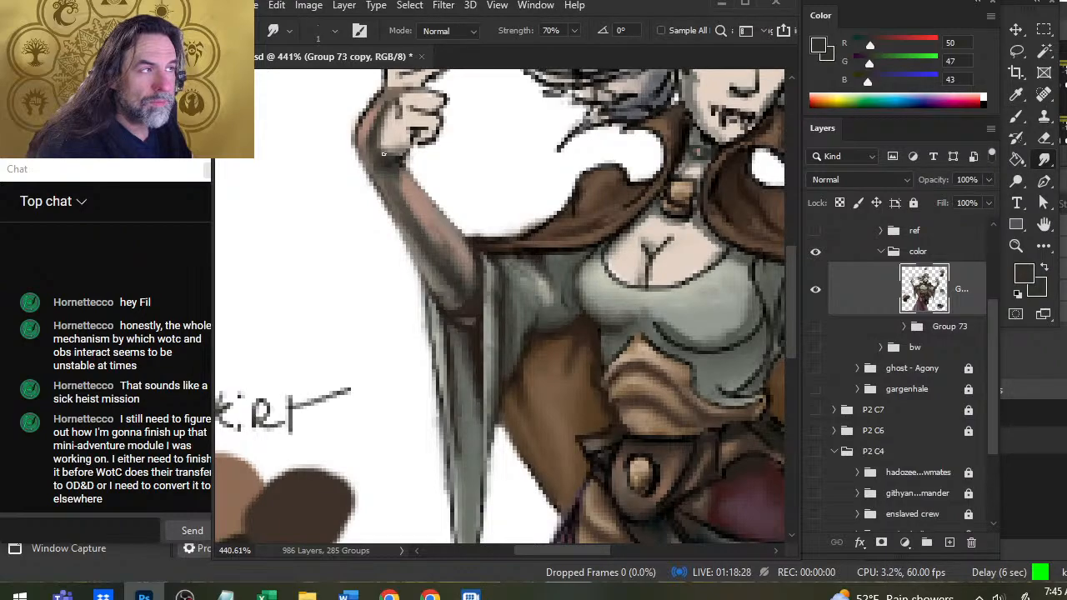
pyautogui.press('b')
pyautogui.keyDown('alt'); pyautogui.click(488, 259); pyautogui.keyUp('alt')
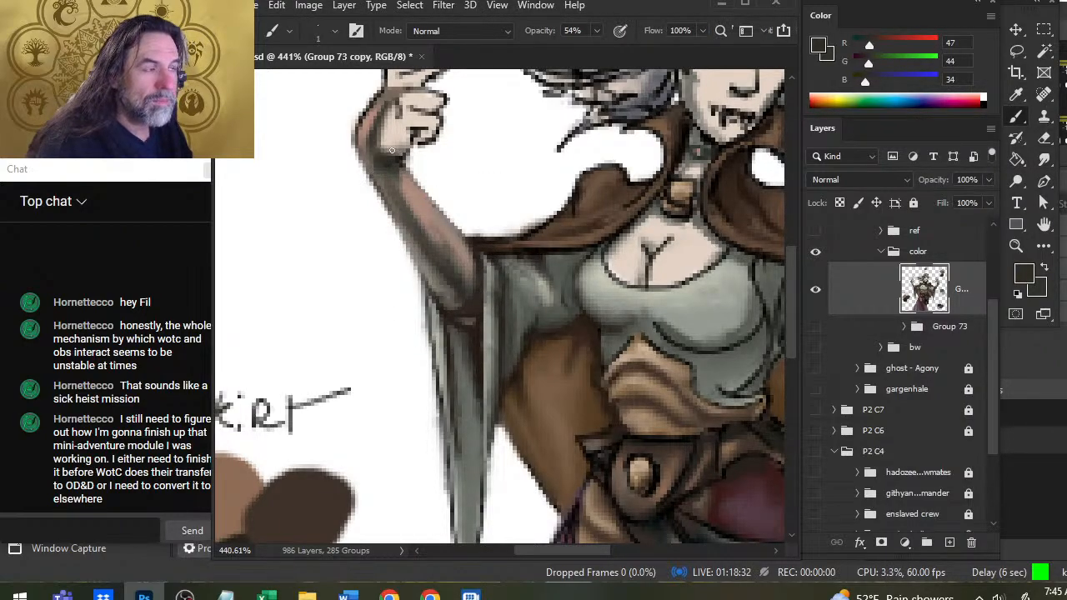
pyautogui.press('r')
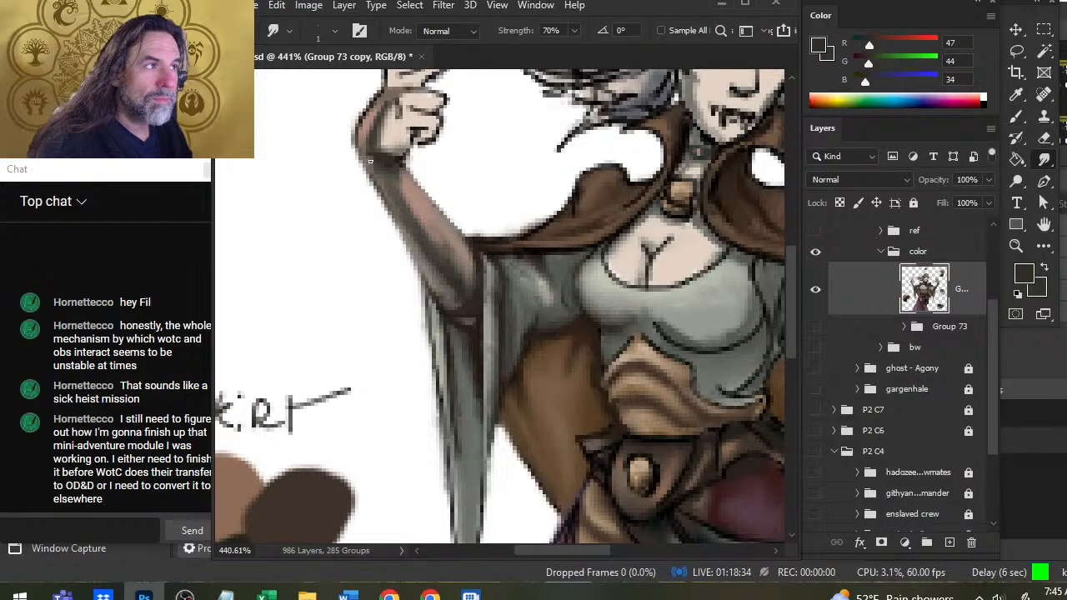
pyautogui.press('b')
pyautogui.press('r')
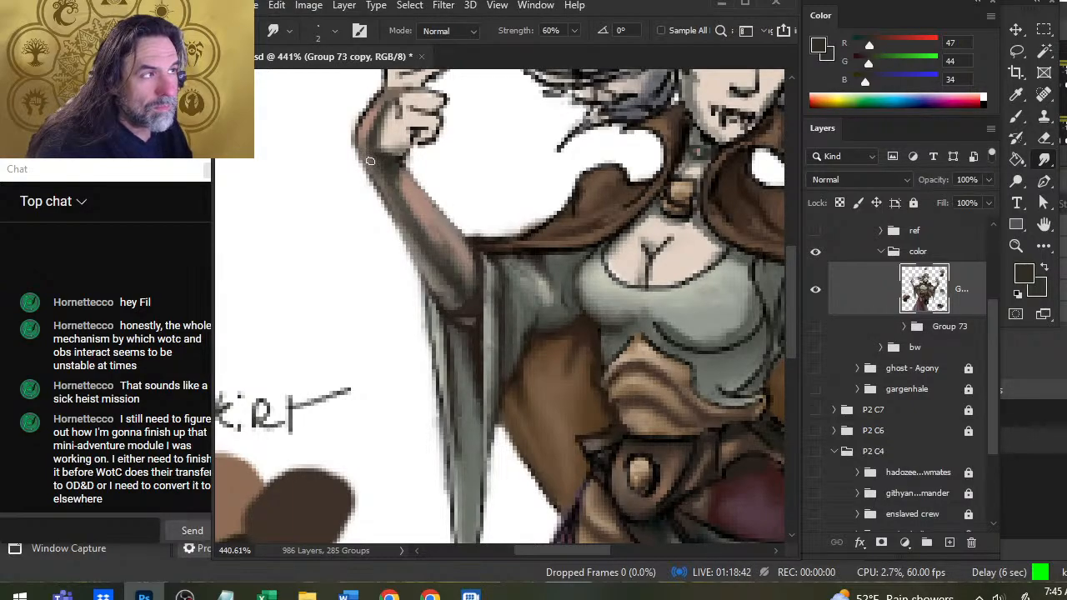
# Smudge the forearm shading smooth from wrist to elbow using a size 3 brush at 60% strength.
pyautogui.press('z')
pyautogui.moveTo(450, 210); pyautogui.dragTo(381, 217)
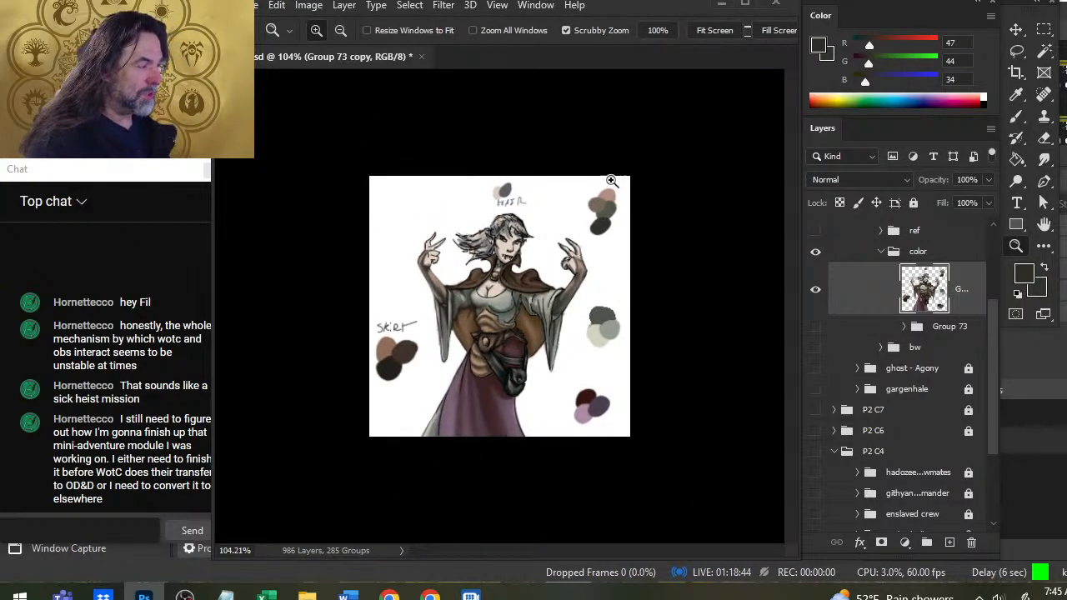
pyautogui.moveTo(483, 328); pyautogui.dragTo(565, 354)
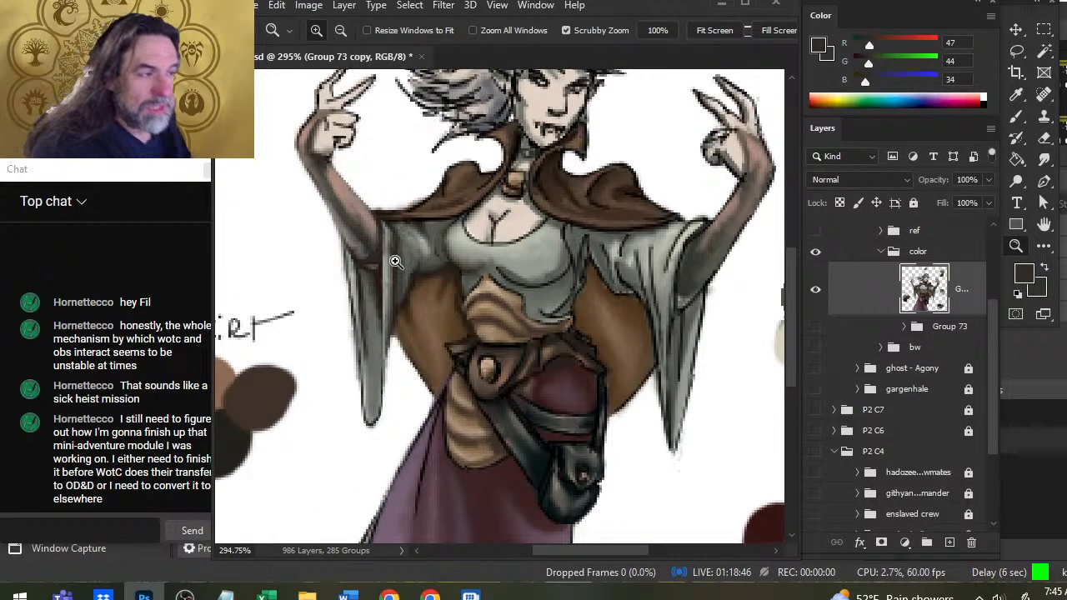
pyautogui.press('r')
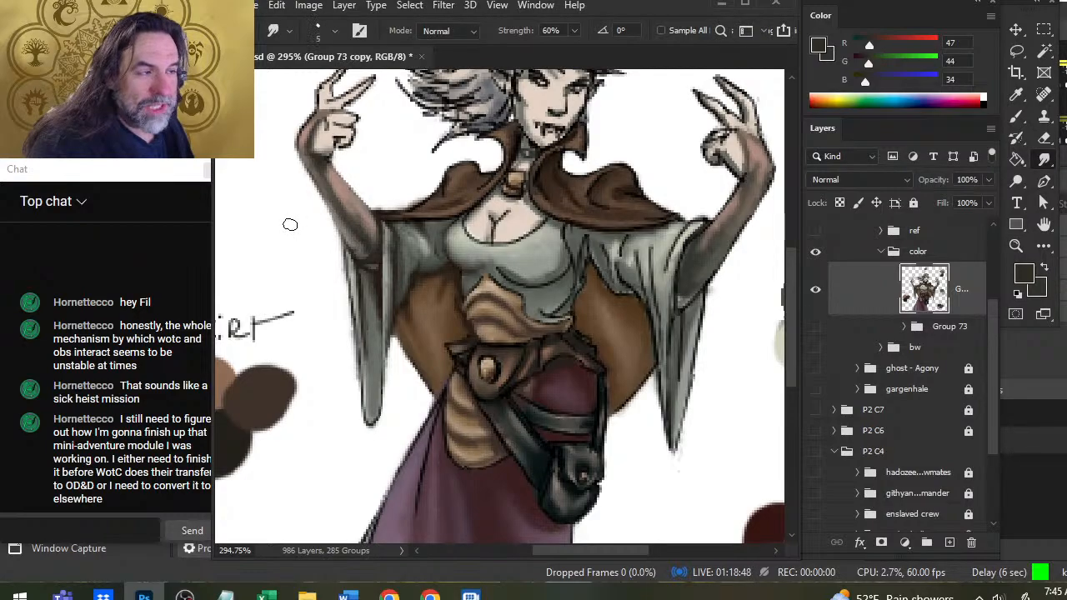
pyautogui.press(']')
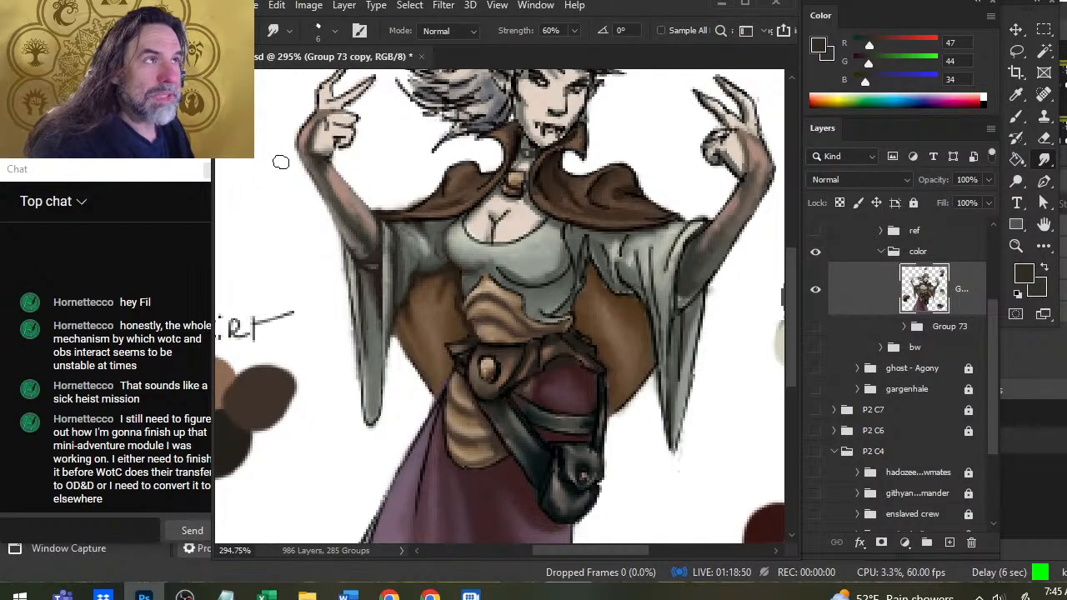
pyautogui.press('[')
pyautogui.press('[')
pyautogui.press('[')
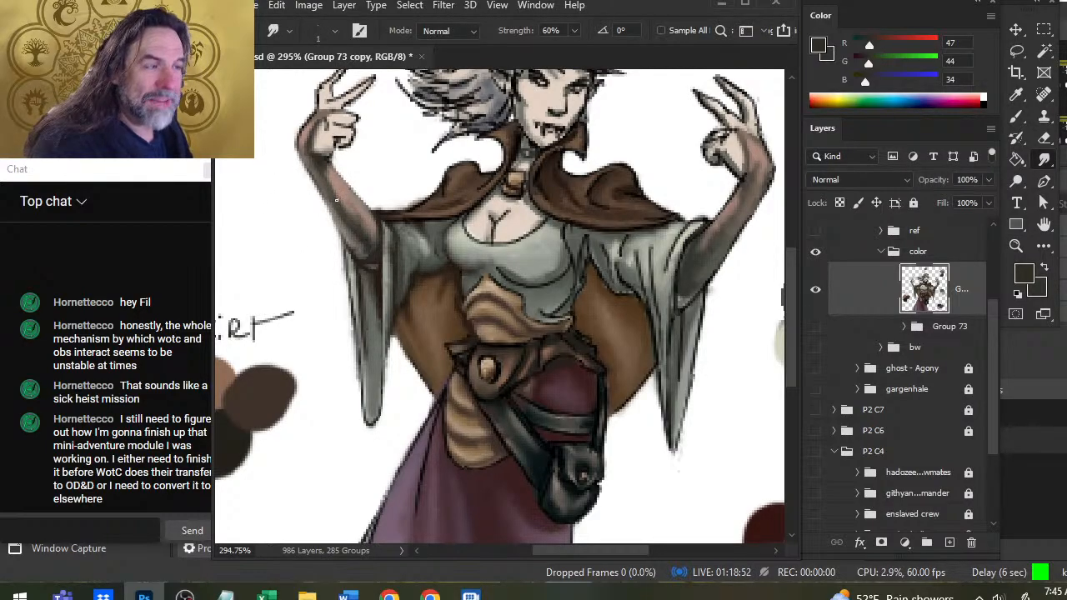
pyautogui.scroll(4, 336, 198)
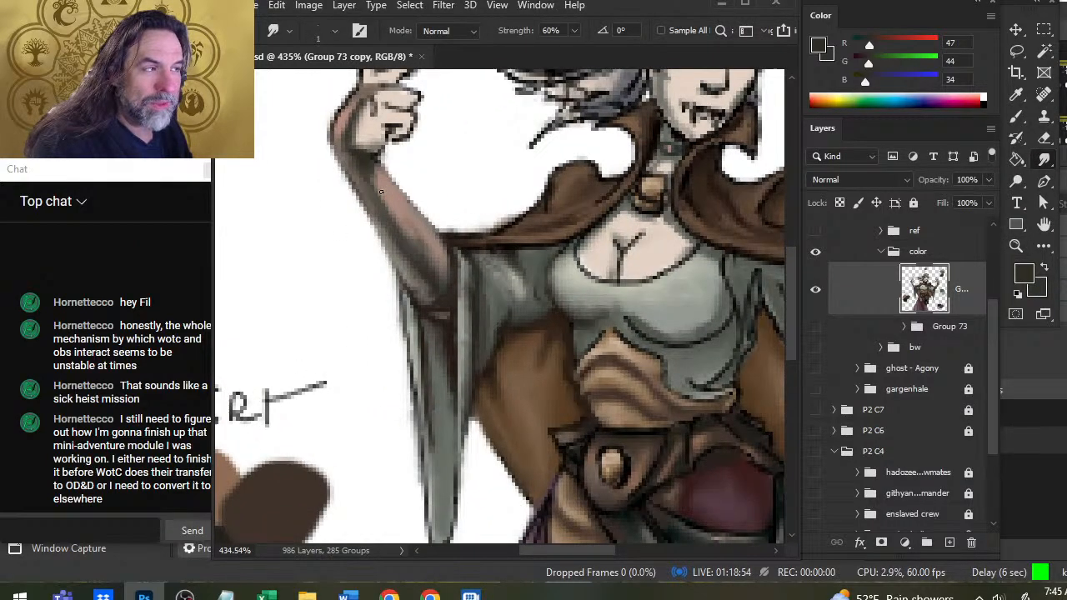
pyautogui.press(']')
pyautogui.press(']')
pyautogui.moveTo(367, 177)
pyautogui.mouseDown()
pyautogui.moveTo(414, 285)
pyautogui.moveTo(430, 269)
pyautogui.moveTo(413, 287)
pyautogui.moveTo(428, 260)
pyautogui.moveTo(423, 271)
pyautogui.moveTo(442, 261)
pyautogui.moveTo(439, 298)
pyautogui.mouseUp()
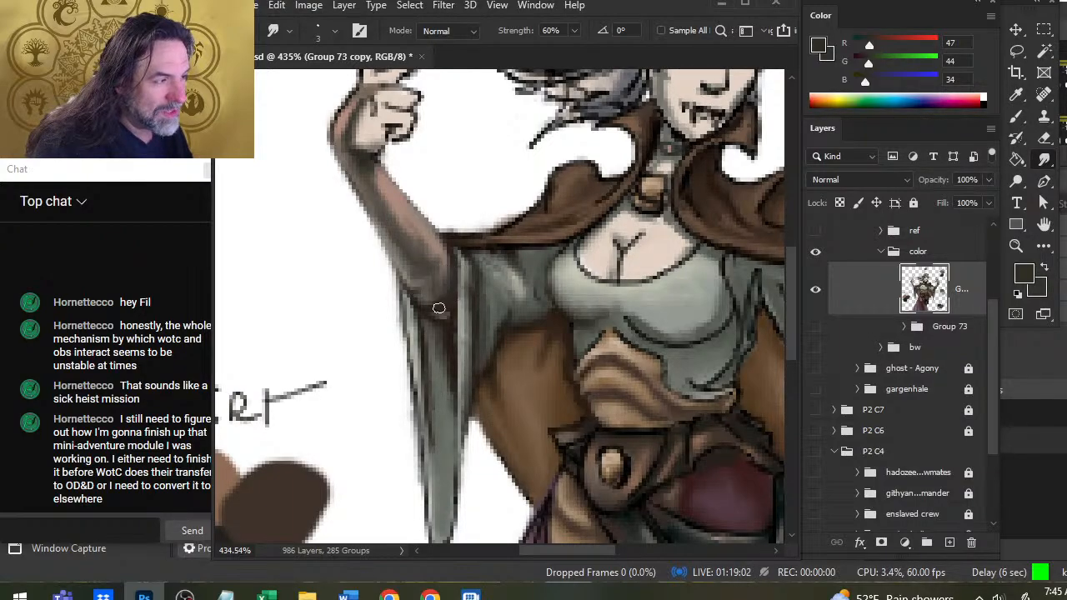
# Retouch the elbow's lower contour with dark brown (RGB 40, 32, 26) and the sleeve edge with gray (RGB 133, 138, 128), blending both.
pyautogui.press('b')
pyautogui.keyDown('alt'); pyautogui.click(425, 309); pyautogui.keyUp('alt')
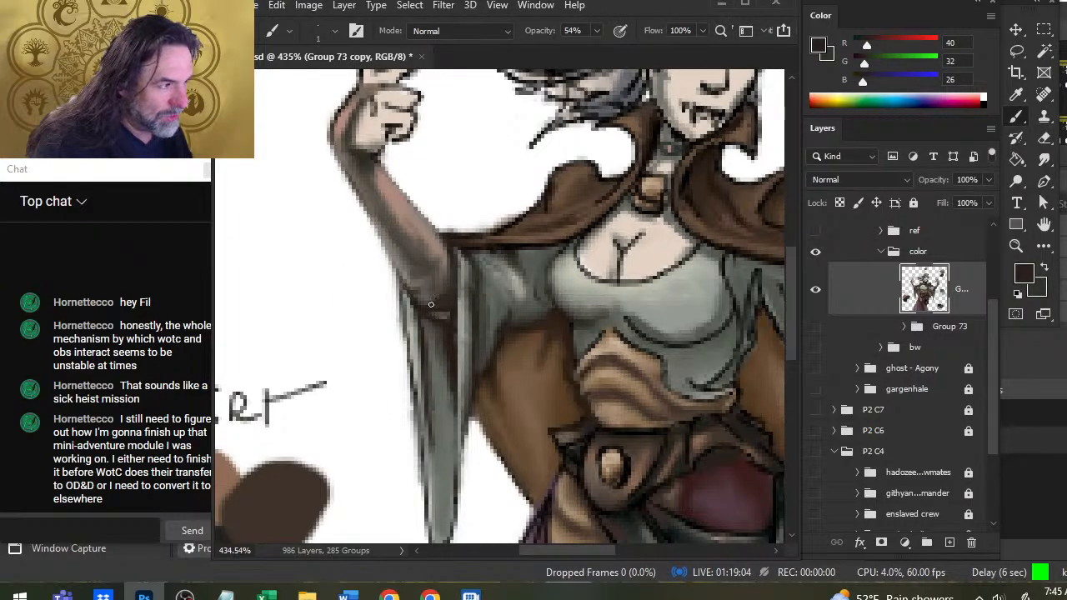
pyautogui.keyDown('alt'); pyautogui.click(459, 308); pyautogui.keyUp('alt')
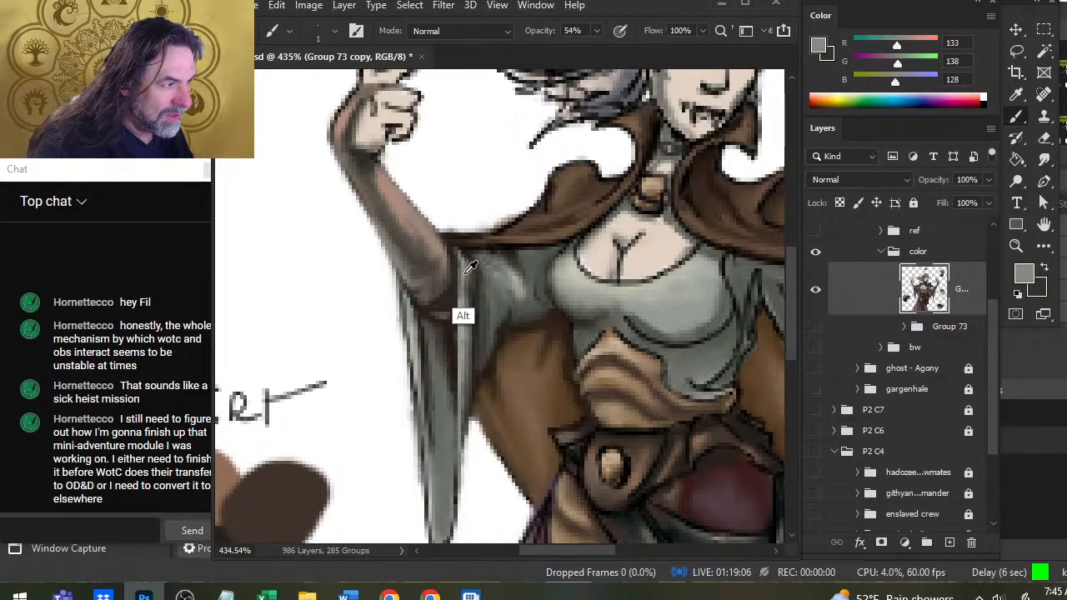
pyautogui.press('r')
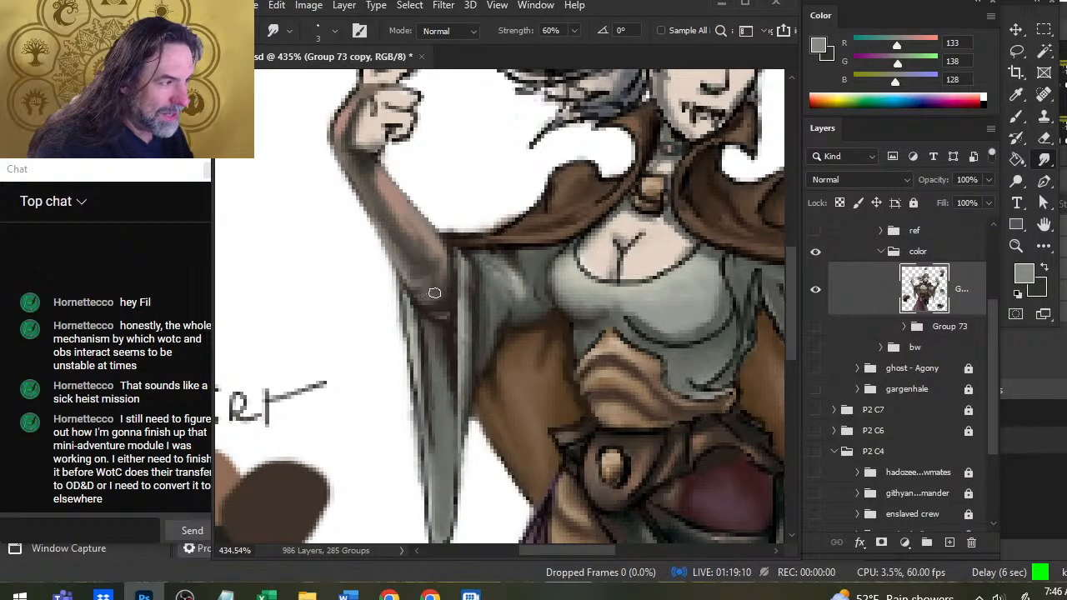
# Sample dark brown (RGB 49, 42, 36), darken the inner elbow beside the sleeve, and smudge the elbow's shading into a rounded form.
pyautogui.press('b')
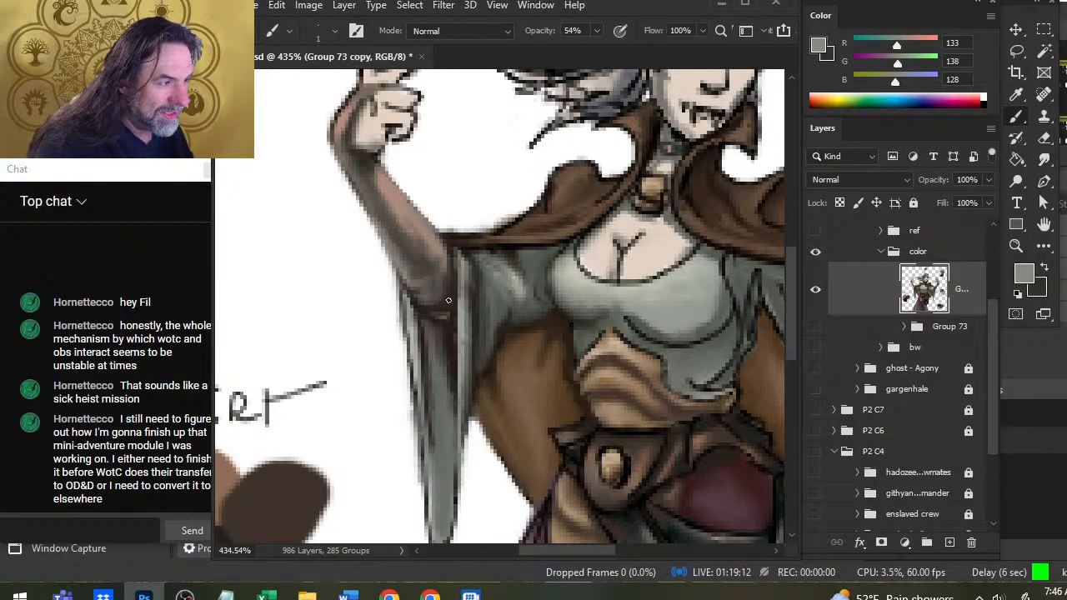
pyautogui.keyDown('alt'); pyautogui.click(450, 308); pyautogui.keyUp('alt')
pyautogui.press('r')
pyautogui.moveTo(418, 298); pyautogui.dragTo(438, 283)
pyautogui.press('b')
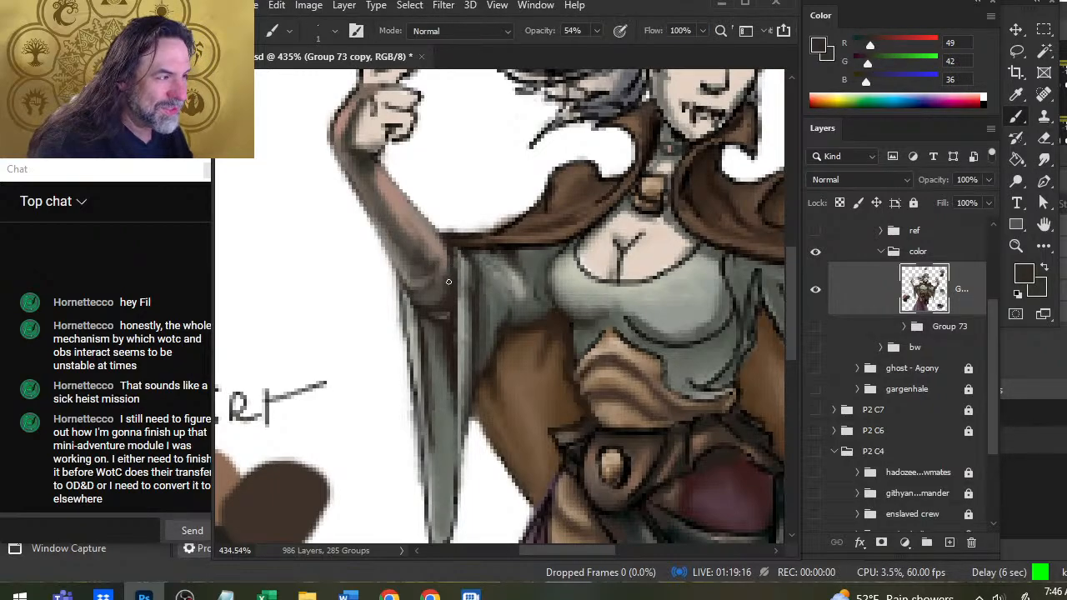
pyautogui.press('r')
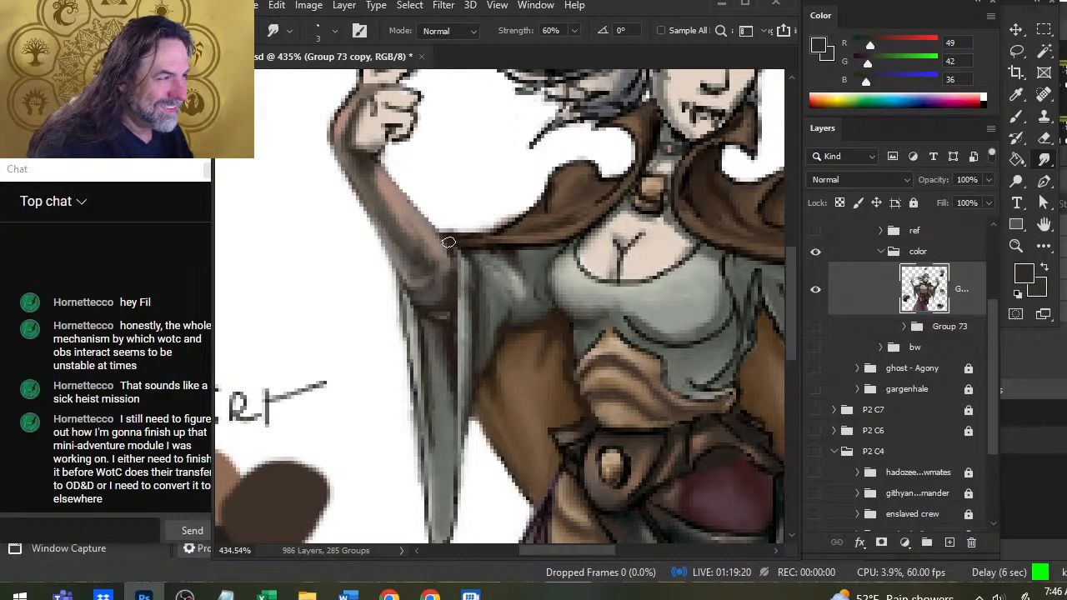
# Erase the stray edge pixels above the cape where it meets the forearm.
pyautogui.press('e')
pyautogui.moveTo(442, 224); pyautogui.dragTo(466, 222)
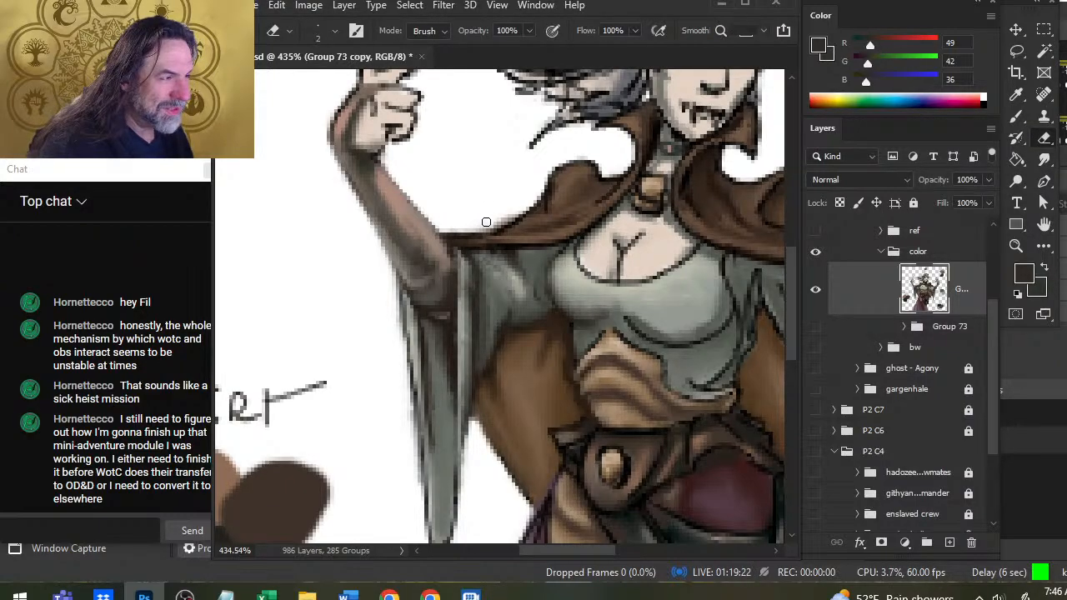
# Sample the forearm's skin tone (RGB 162, 134, 122), add a highlight on the elbow, and smudge it and the sleeve's outer edge.
pyautogui.press('z')
pyautogui.moveTo(500, 270); pyautogui.dragTo(436, 283)
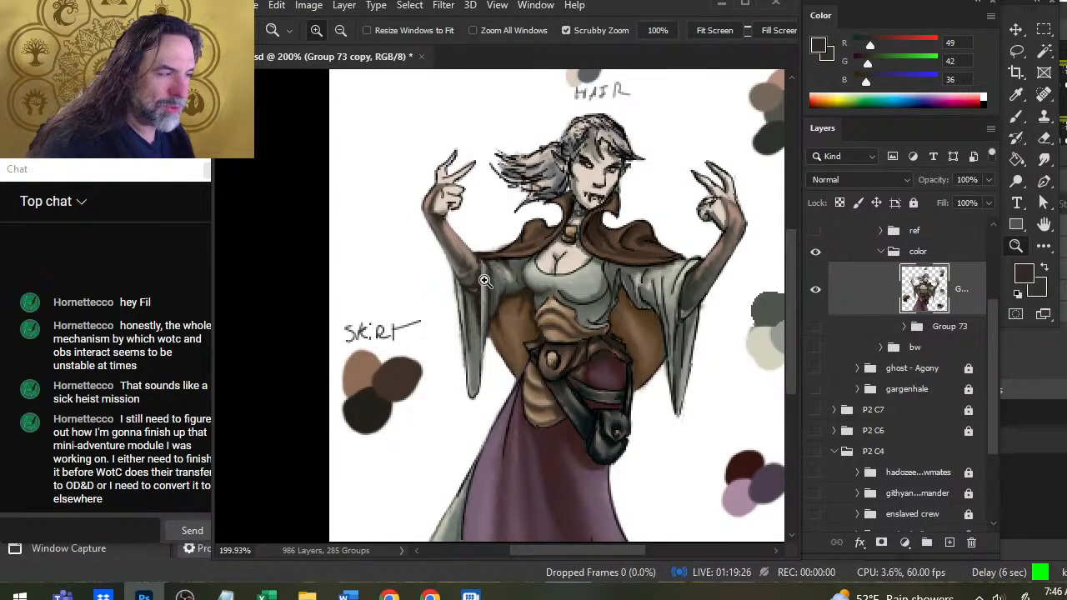
pyautogui.moveTo(446, 262); pyautogui.dragTo(460, 261)
pyautogui.press('r')
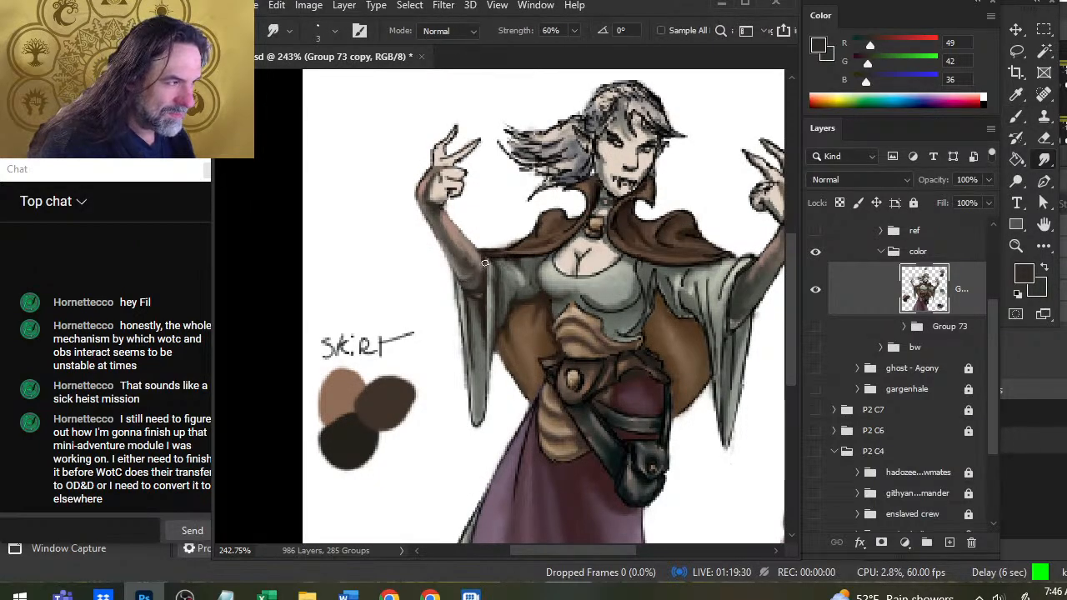
pyautogui.press('b')
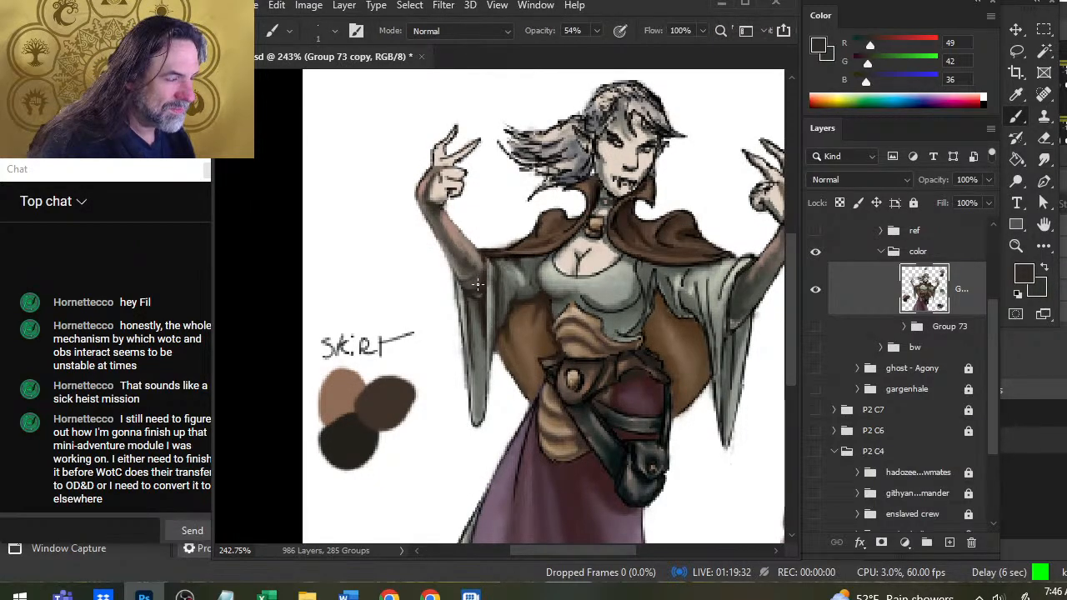
pyautogui.keyDown('alt'); pyautogui.click(461, 254); pyautogui.keyUp('alt')
pyautogui.keyDown('alt'); pyautogui.click(470, 283); pyautogui.keyUp('alt')
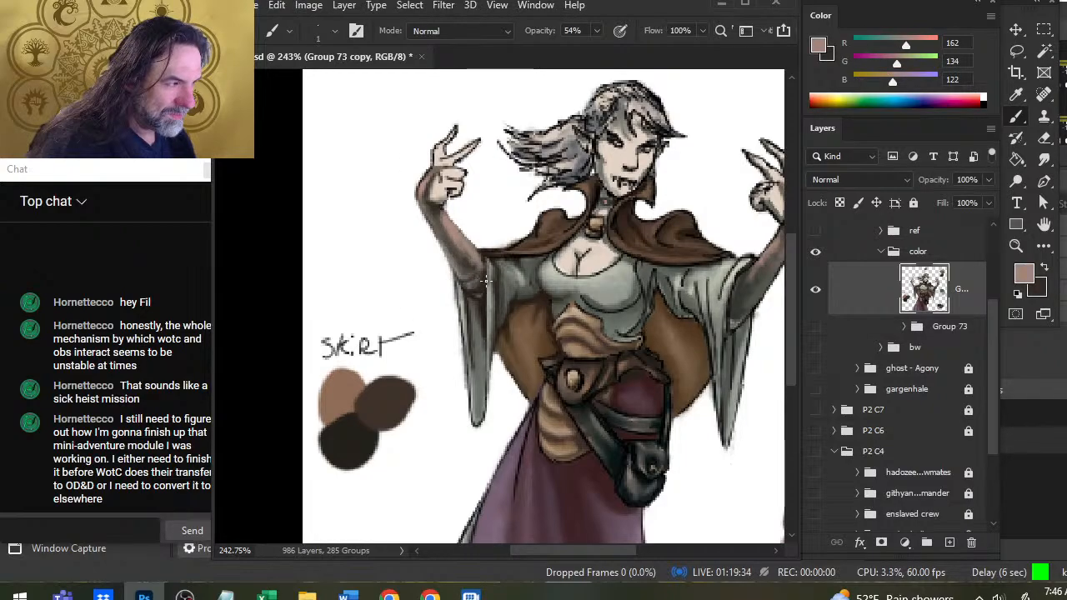
pyautogui.press('r')
pyautogui.moveTo(470, 288)
pyautogui.mouseDown()
pyautogui.moveTo(474, 257)
pyautogui.moveTo(472, 285)
pyautogui.mouseUp()
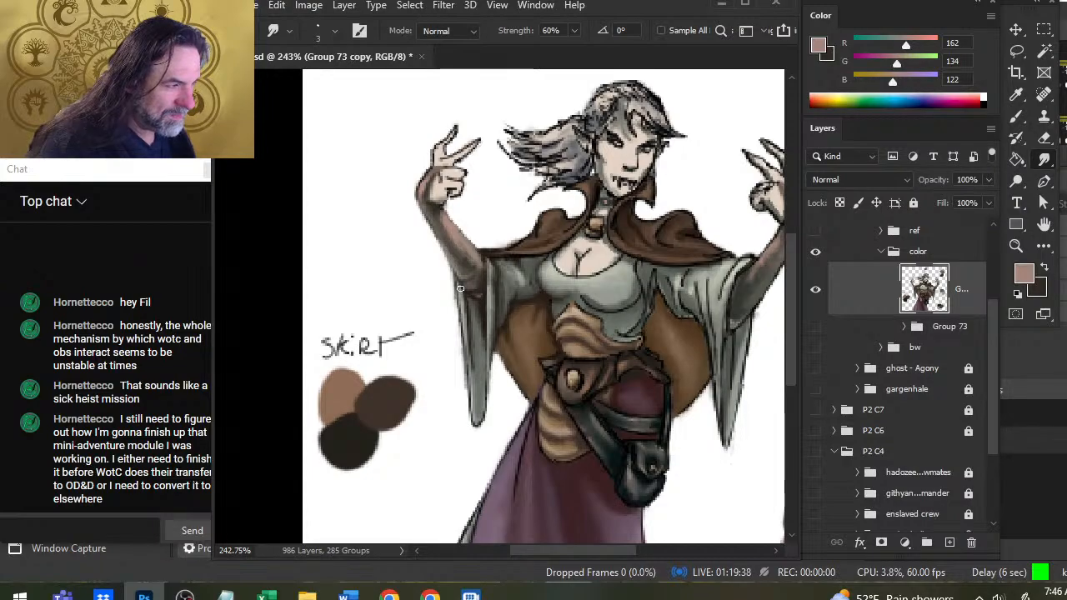
pyautogui.moveTo(465, 324); pyautogui.dragTo(459, 303)
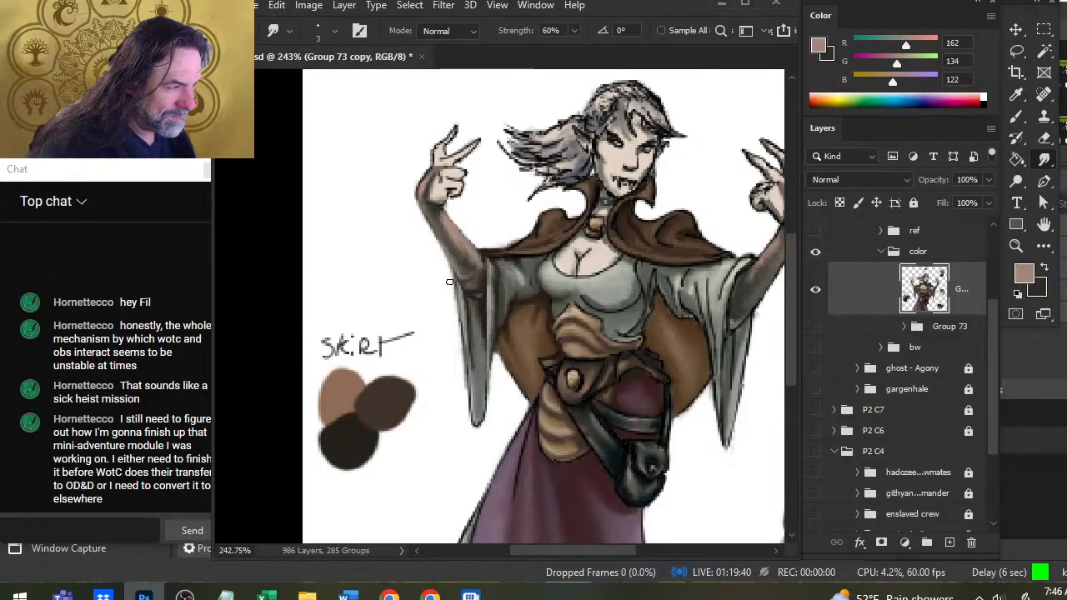
# Erase the hard outline along the outer edge of the hanging sleeve and smudge the edge smooth.
pyautogui.press('e')
pyautogui.scroll(2, 449, 283)
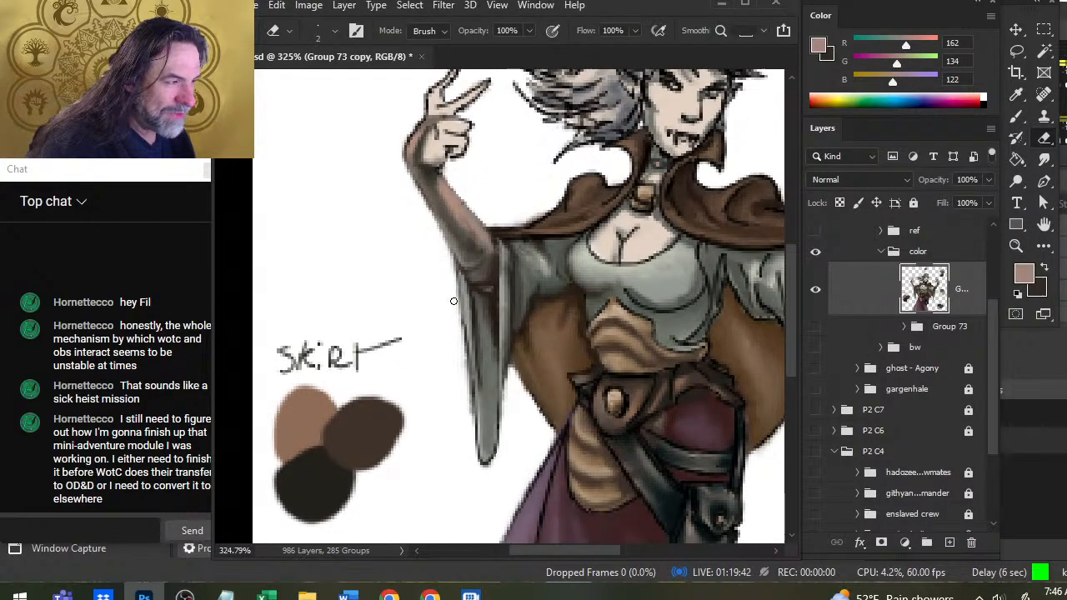
pyautogui.moveTo(455, 300); pyautogui.dragTo(472, 366)
pyautogui.press('r')
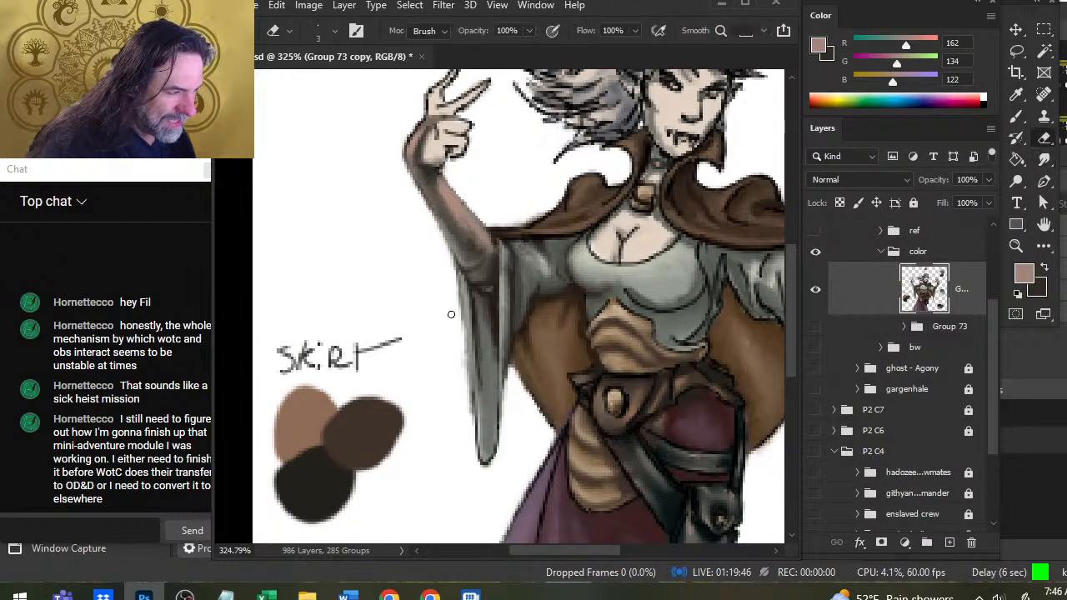
pyautogui.press('e')
pyautogui.moveTo(451, 305)
pyautogui.mouseDown()
pyautogui.moveTo(472, 415)
pyautogui.moveTo(474, 324)
pyautogui.moveTo(473, 373)
pyautogui.mouseUp()
pyautogui.press('r')
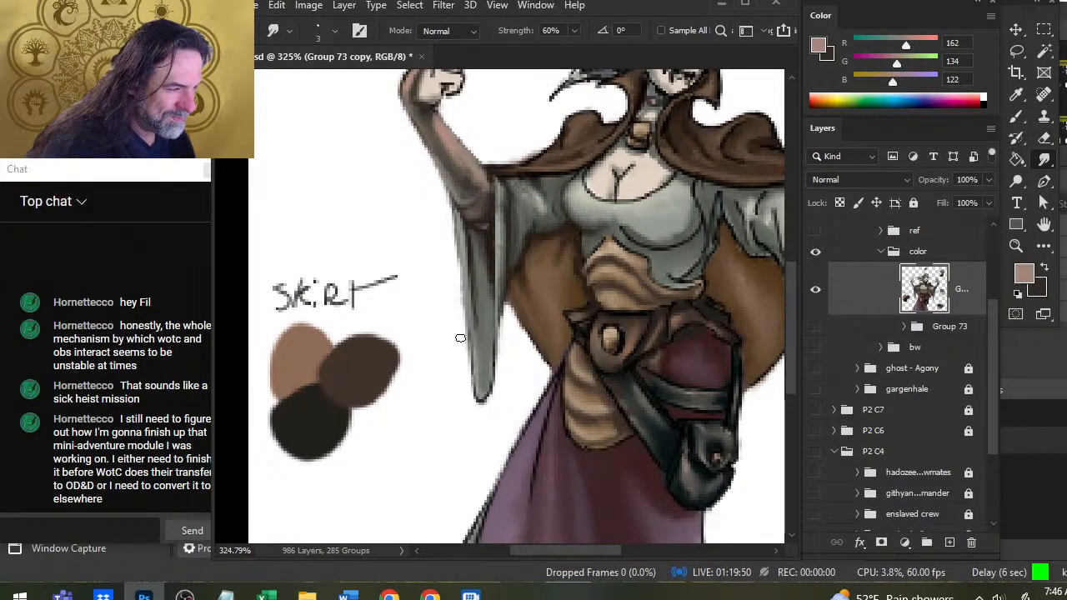
pyautogui.press('e')
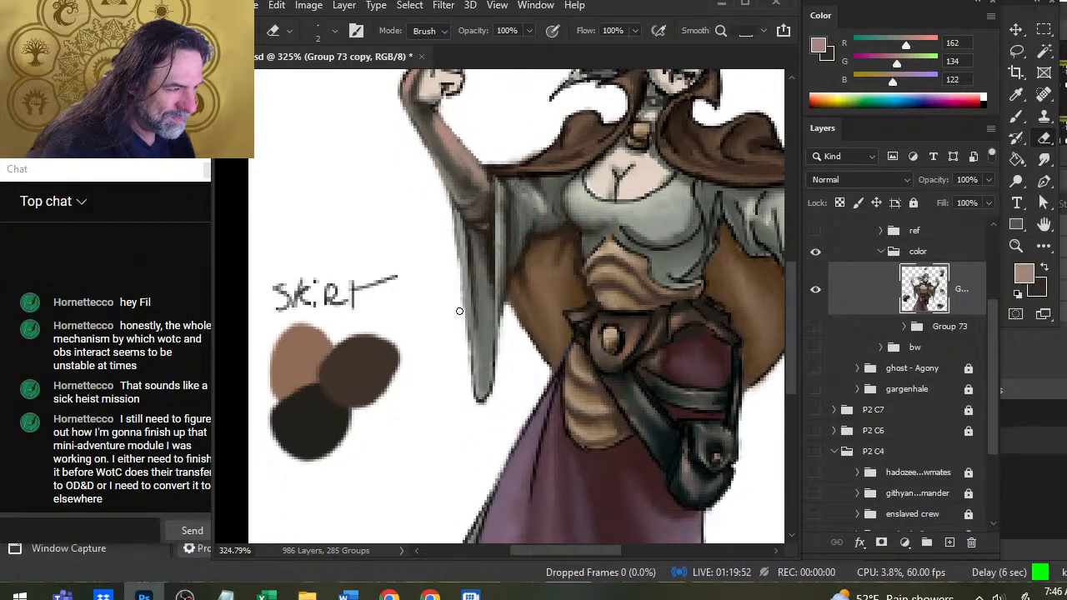
pyautogui.moveTo(458, 317); pyautogui.dragTo(475, 401)
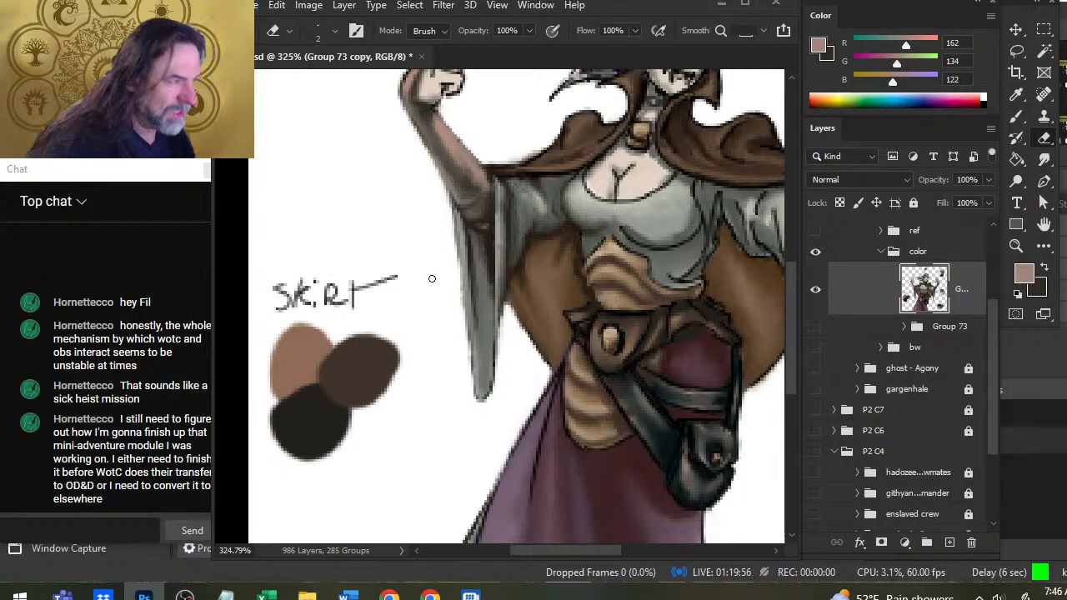
# Sample light gray (RGB 155, 160, 149) from the sleeve and paint highlights down the hanging sleeve's folds.
pyautogui.press('b')
pyautogui.keyDown('alt'); pyautogui.click(489, 247); pyautogui.keyUp('alt')
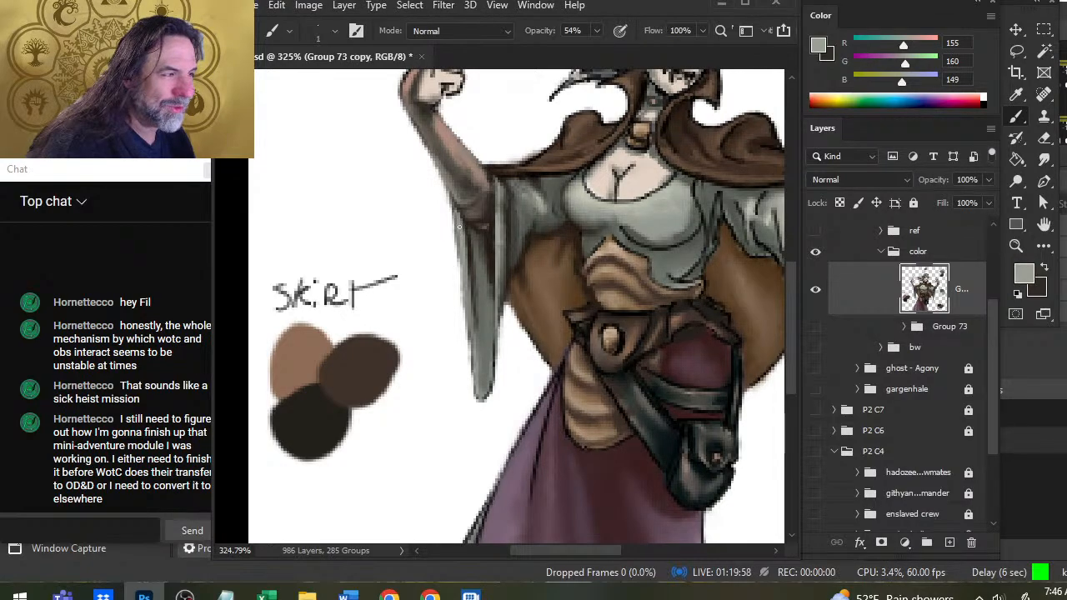
pyautogui.moveTo(471, 295); pyautogui.dragTo(474, 313)
pyautogui.moveTo(469, 273)
pyautogui.mouseDown()
pyautogui.moveTo(471, 368)
pyautogui.moveTo(487, 386)
pyautogui.mouseUp()
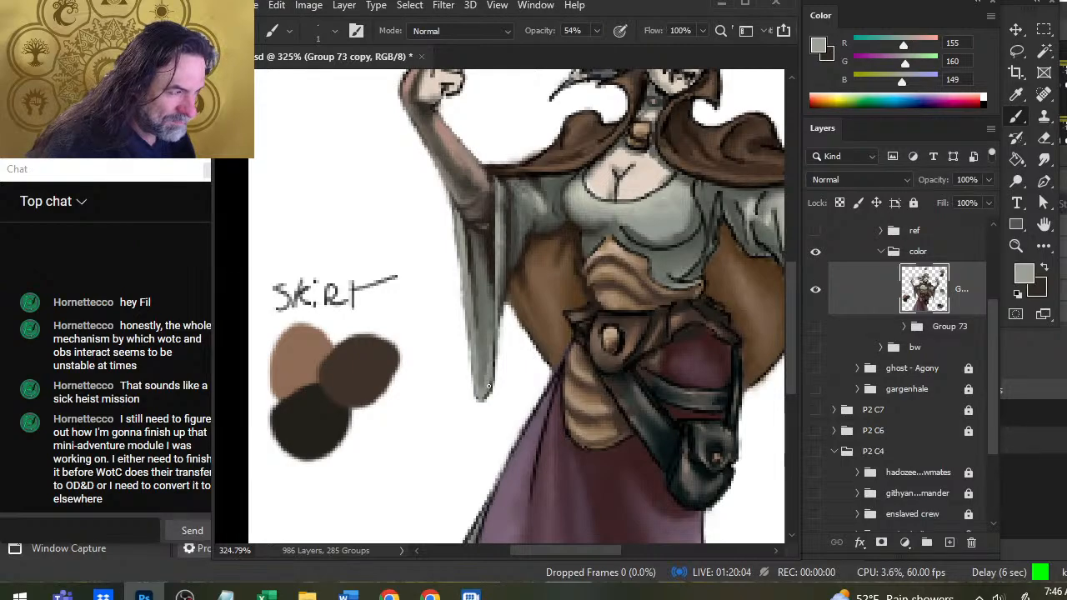
# Sample dark brown (RGB 47, 41, 35), paint fold shadows near the hanging sleeve's tip and inner edge, and smudge them.
pyautogui.keyDown('alt'); pyautogui.click(487, 247); pyautogui.keyUp('alt')
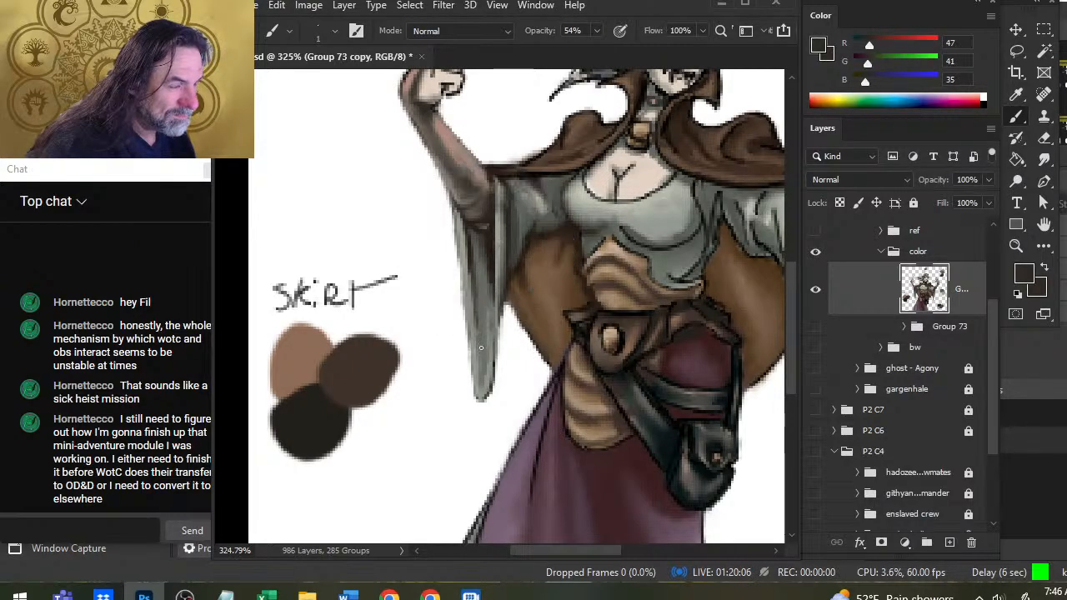
pyautogui.moveTo(477, 332); pyautogui.dragTo(484, 385)
pyautogui.moveTo(485, 365); pyautogui.dragTo(487, 381)
pyautogui.press('r')
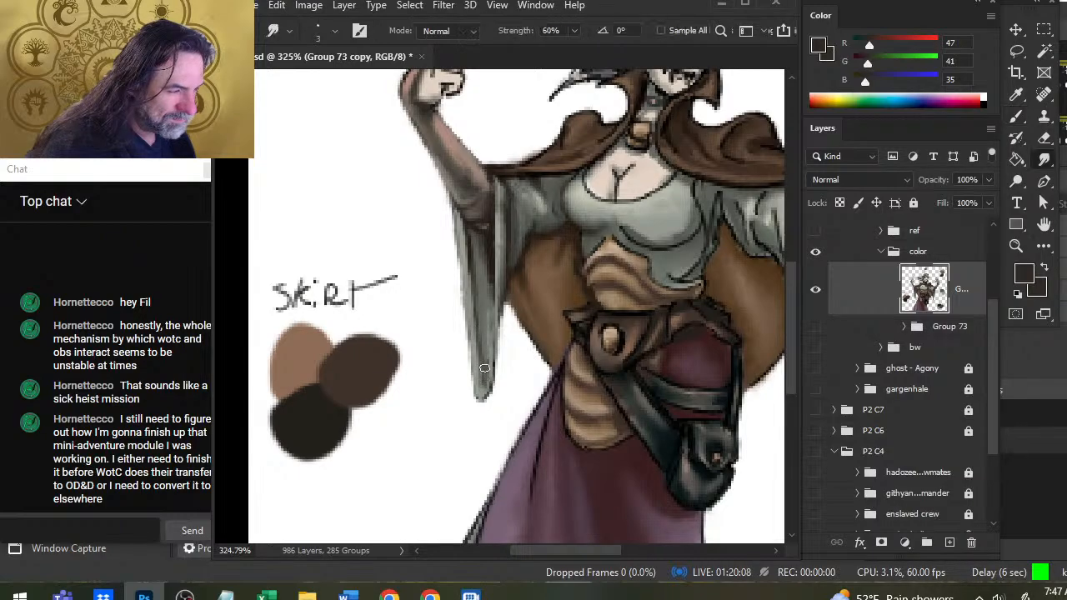
pyautogui.press('b')
pyautogui.moveTo(490, 309)
pyautogui.mouseDown()
pyautogui.moveTo(491, 374)
pyautogui.moveTo(484, 399)
pyautogui.moveTo(495, 403)
pyautogui.moveTo(502, 366)
pyautogui.moveTo(481, 397)
pyautogui.moveTo(499, 384)
pyautogui.moveTo(469, 308)
pyautogui.moveTo(490, 373)
pyautogui.moveTo(493, 343)
pyautogui.mouseUp()
pyautogui.press('r')
pyautogui.press('b')
# Sample gray (RGB 140, 143, 134), paint over the hanging sleeve's inner outline, and erase the excess around its tip.
pyautogui.keyDown('alt'); pyautogui.click(470, 347); pyautogui.keyUp('alt')
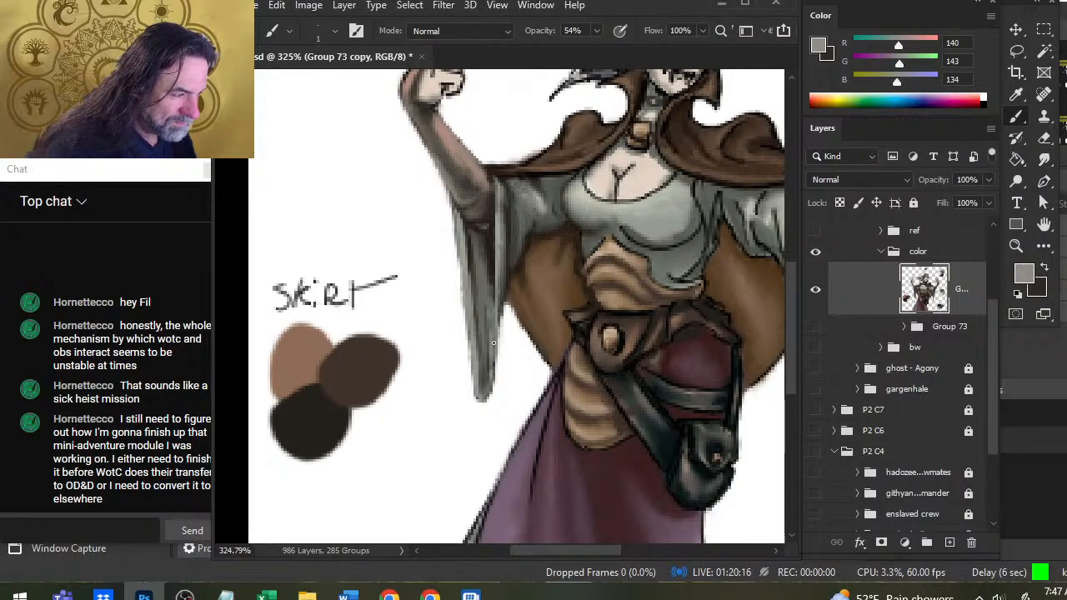
pyautogui.press('e')
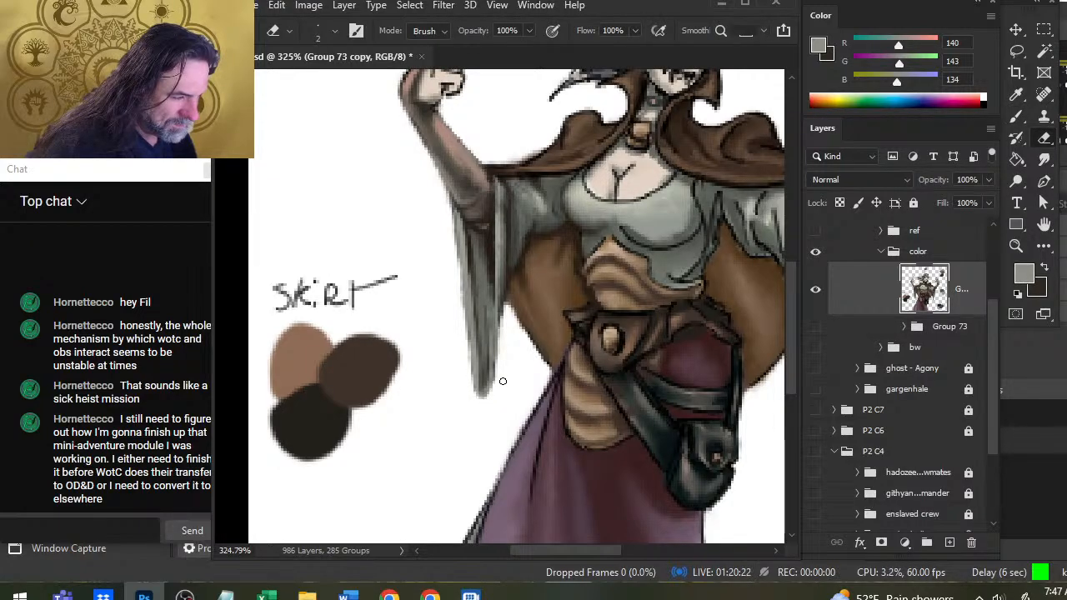
pyautogui.press('b')
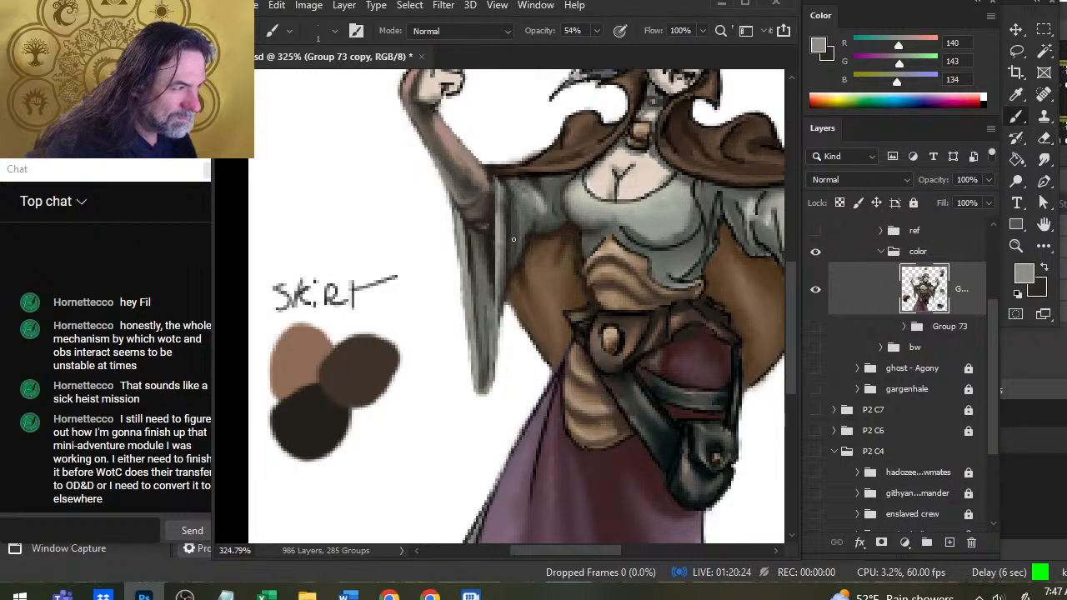
# Paint gray shading on the upper sleeve just below the cape and smudge it into the fabric.
pyautogui.moveTo(518, 192); pyautogui.dragTo(525, 218)
pyautogui.press('r')
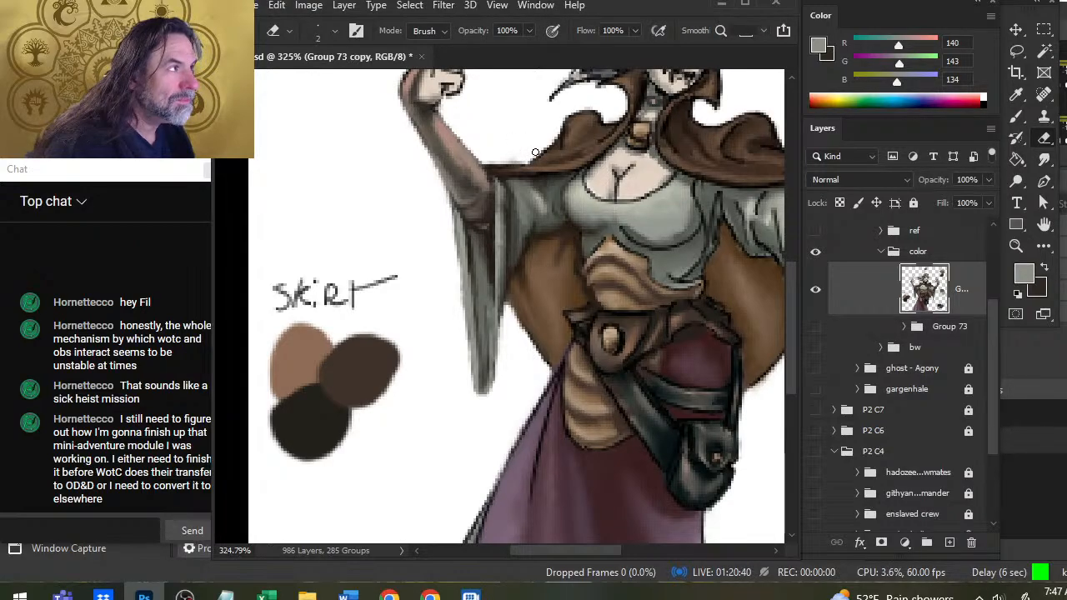
pyautogui.press('r')
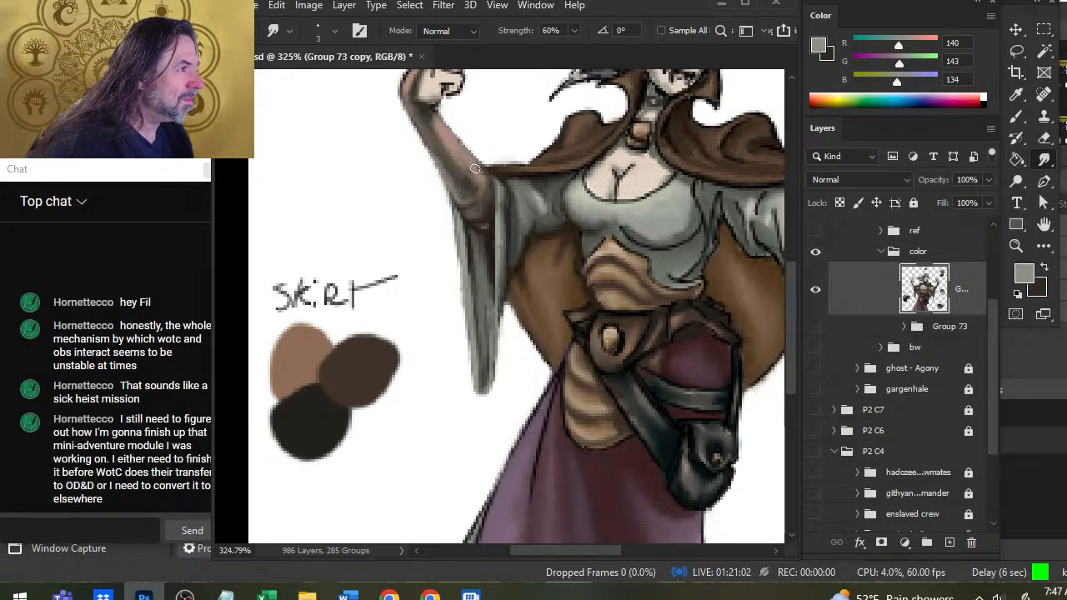
# Sample near-black brown (RGB 32, 25, 21), darken the inner elbow where it meets the sleeve and cape, and smudge it.
pyautogui.press('b')
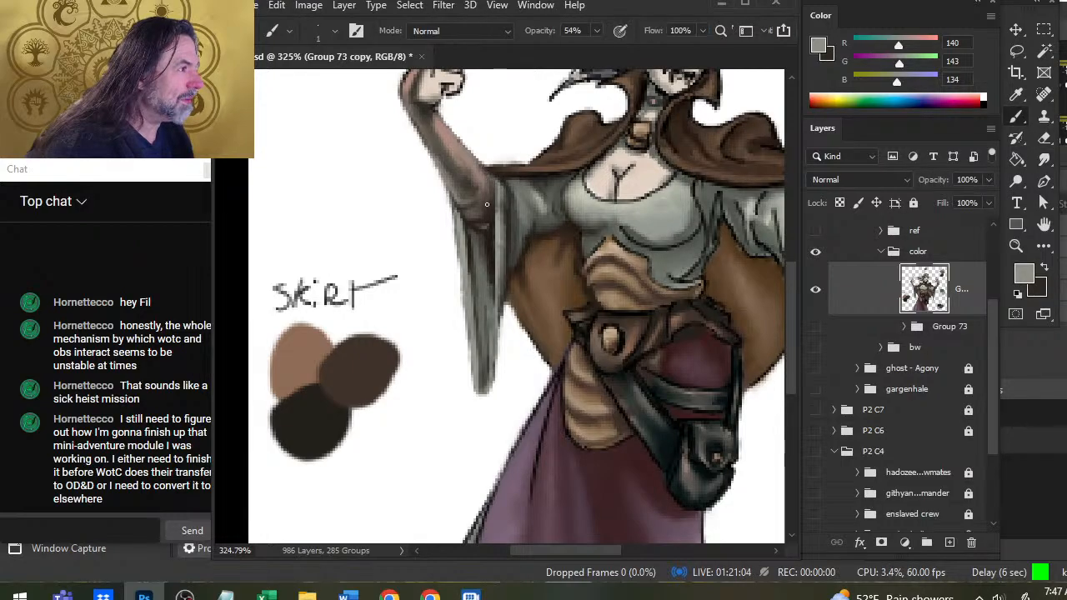
pyautogui.keyDown('alt'); pyautogui.click(496, 175); pyautogui.keyUp('alt')
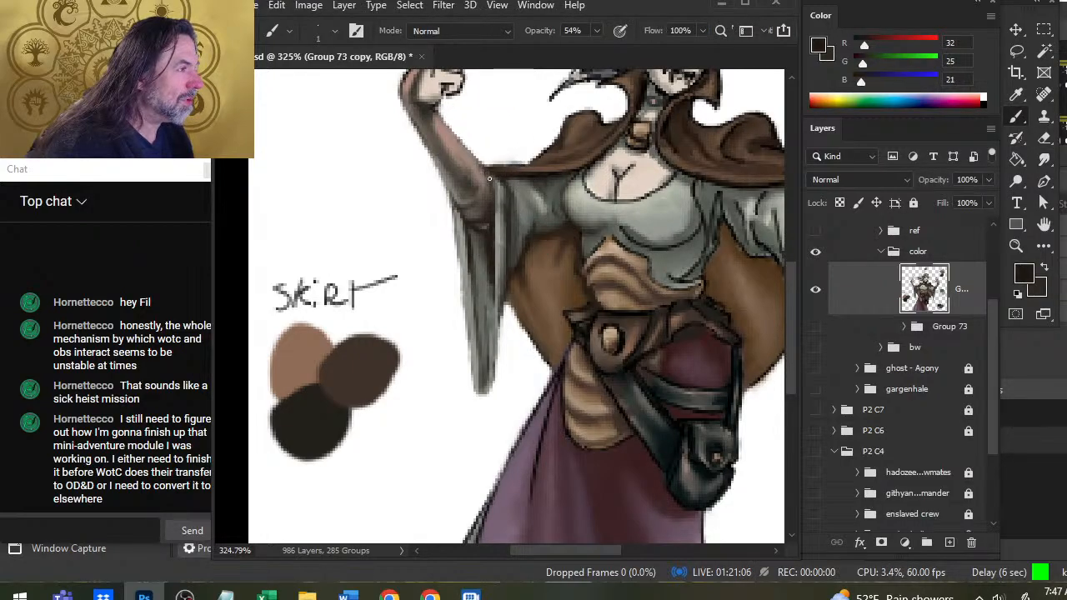
pyautogui.moveTo(489, 178); pyautogui.dragTo(493, 185)
pyautogui.press('r')
pyautogui.press('b')
pyautogui.press('r')
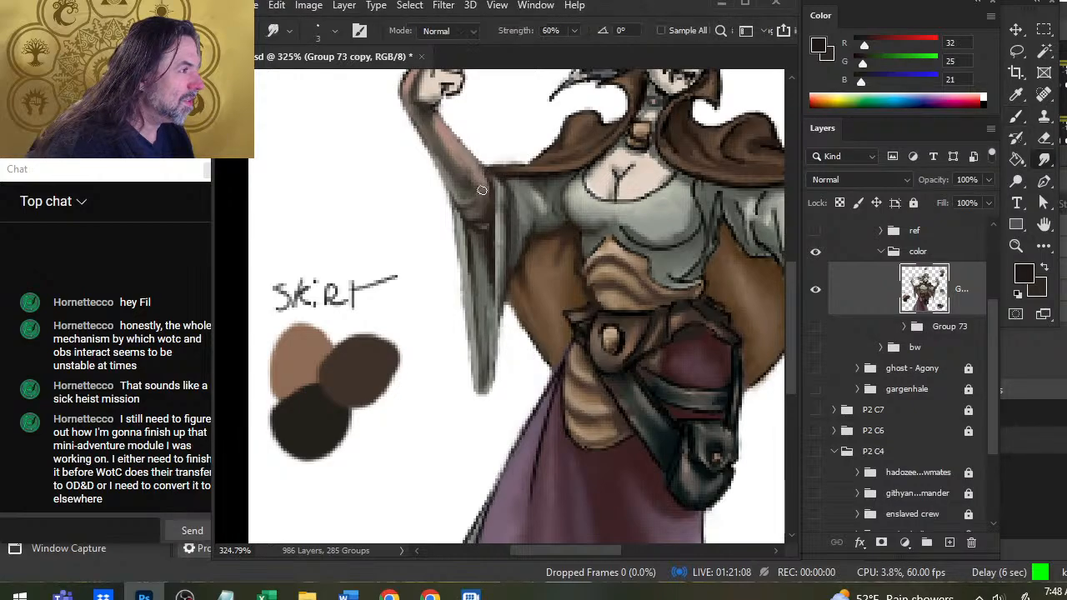
pyautogui.press('b')
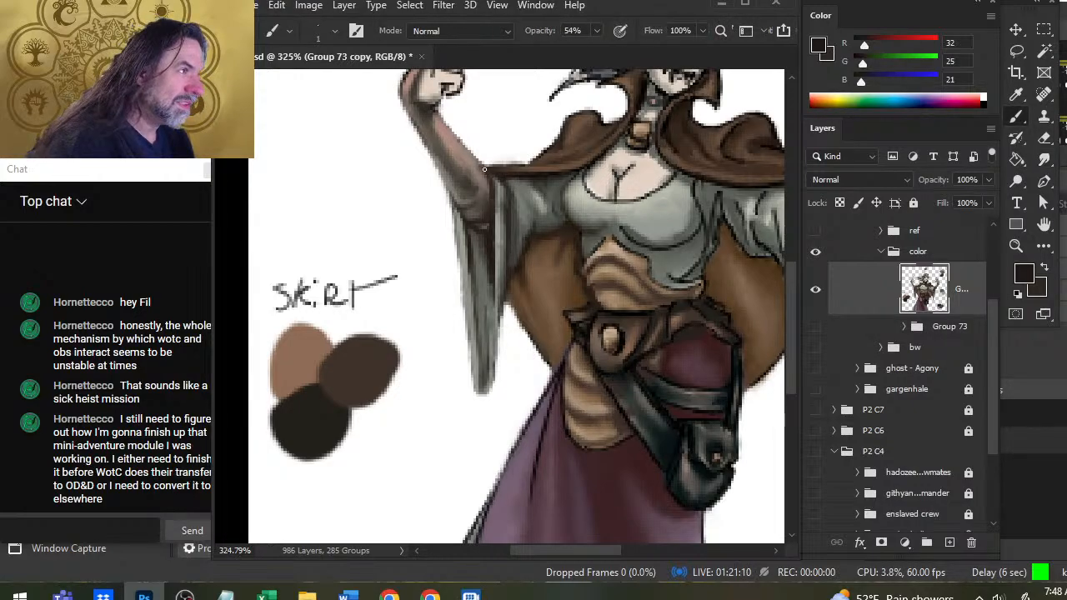
pyautogui.press('r')
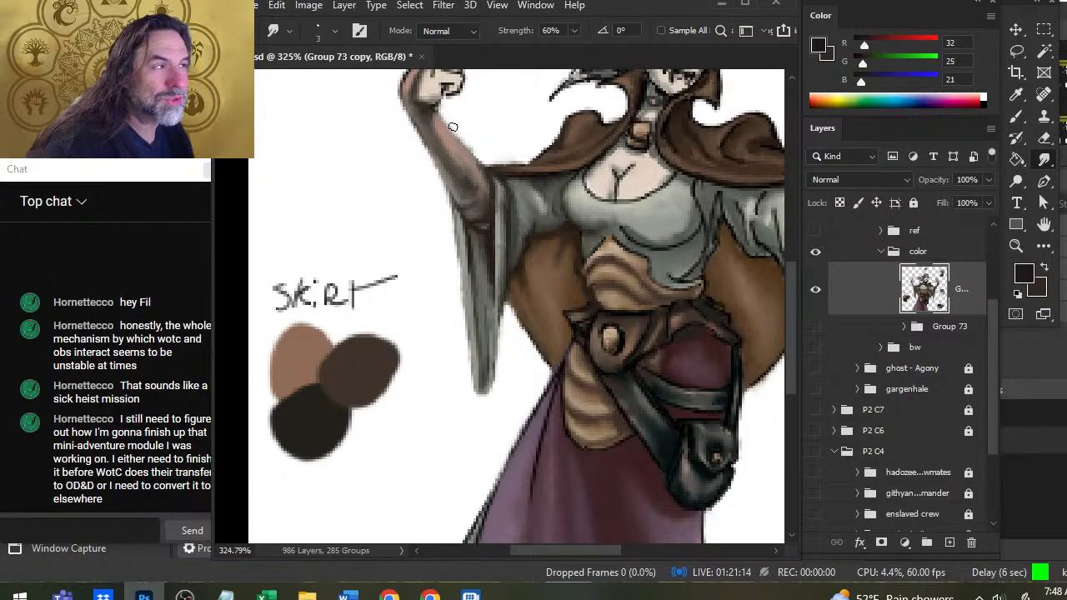
# Erase the stray outline along the forearm's inner edge down to the cape and smudge the forearm's contour.
pyautogui.press('e')
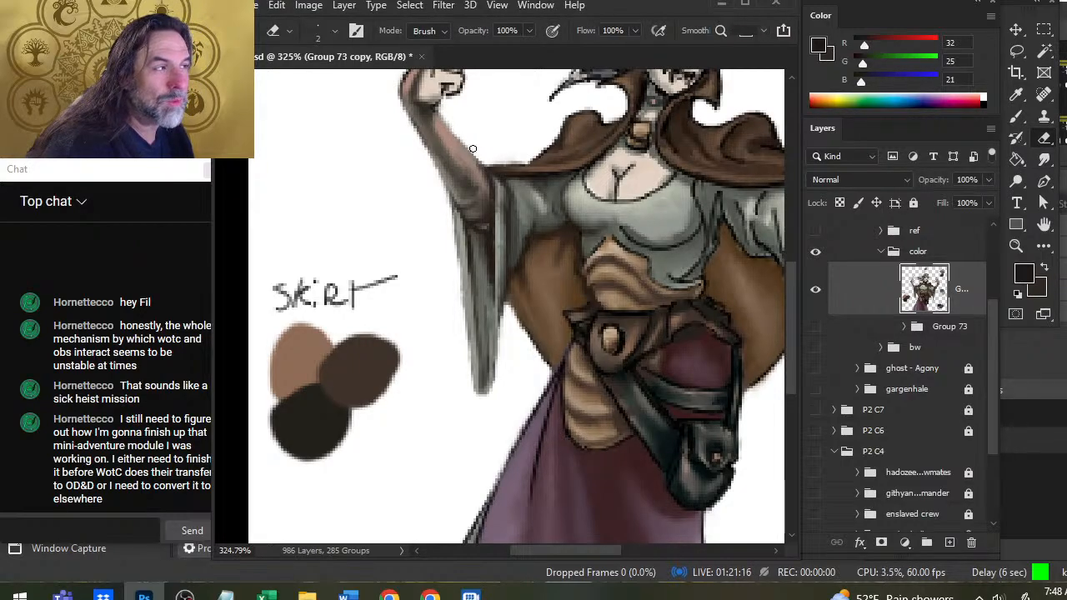
pyautogui.press('r')
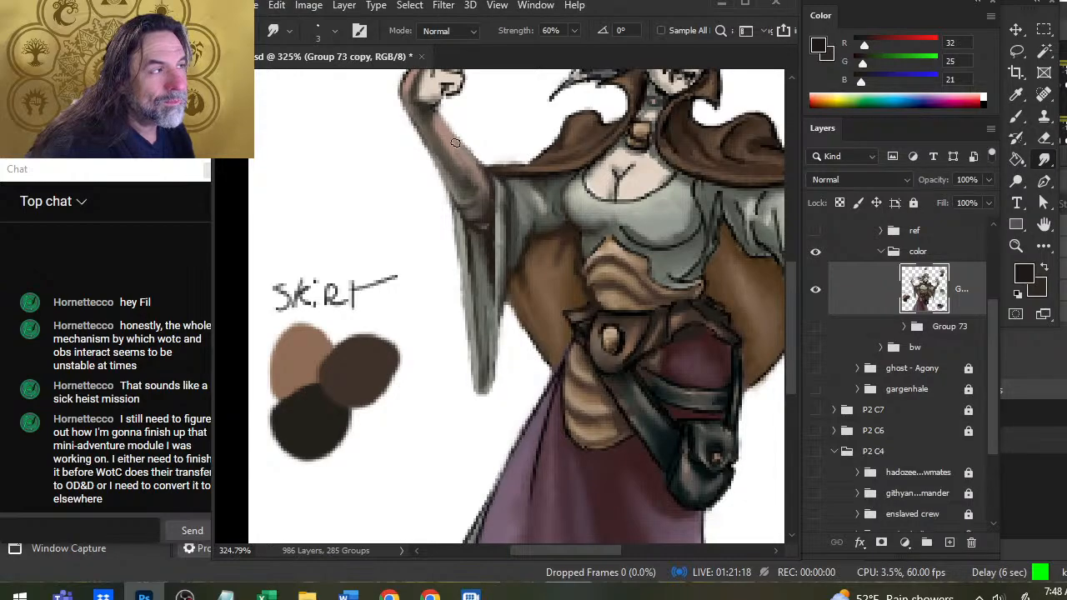
pyautogui.press('e')
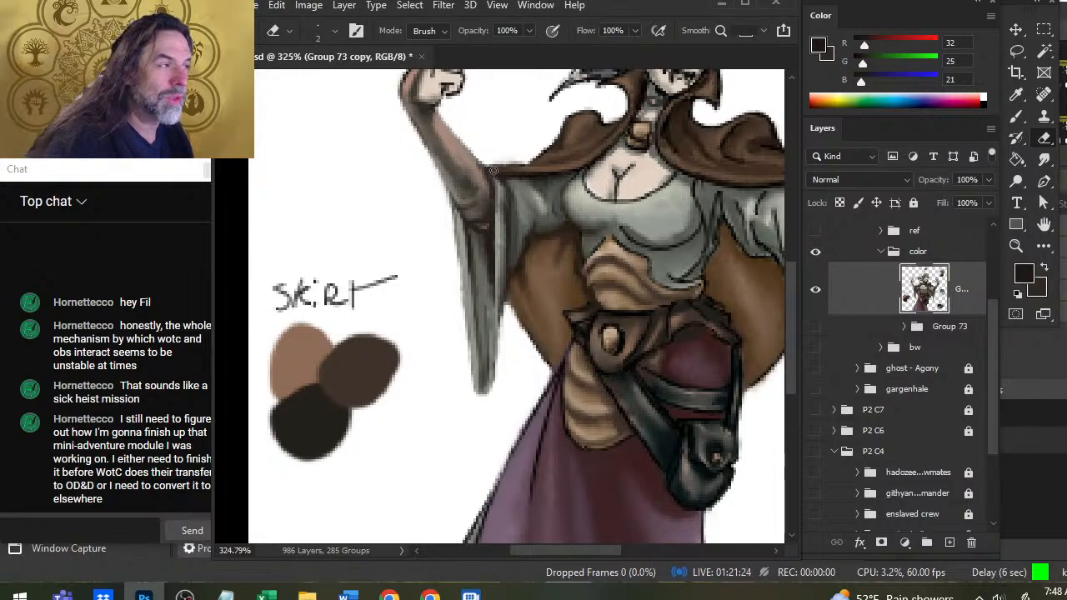
pyautogui.press('r')
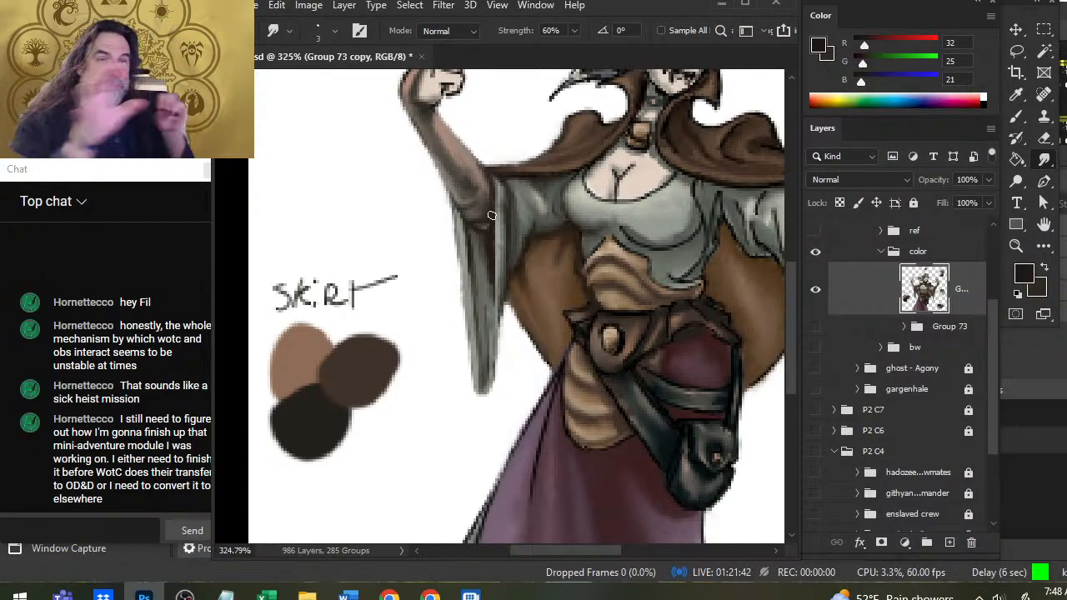
# Clean the cape's shoulder edge beside the collar with a size 2 smudge brush and the eraser.
pyautogui.moveTo(506, 219); pyautogui.dragTo(464, 299)
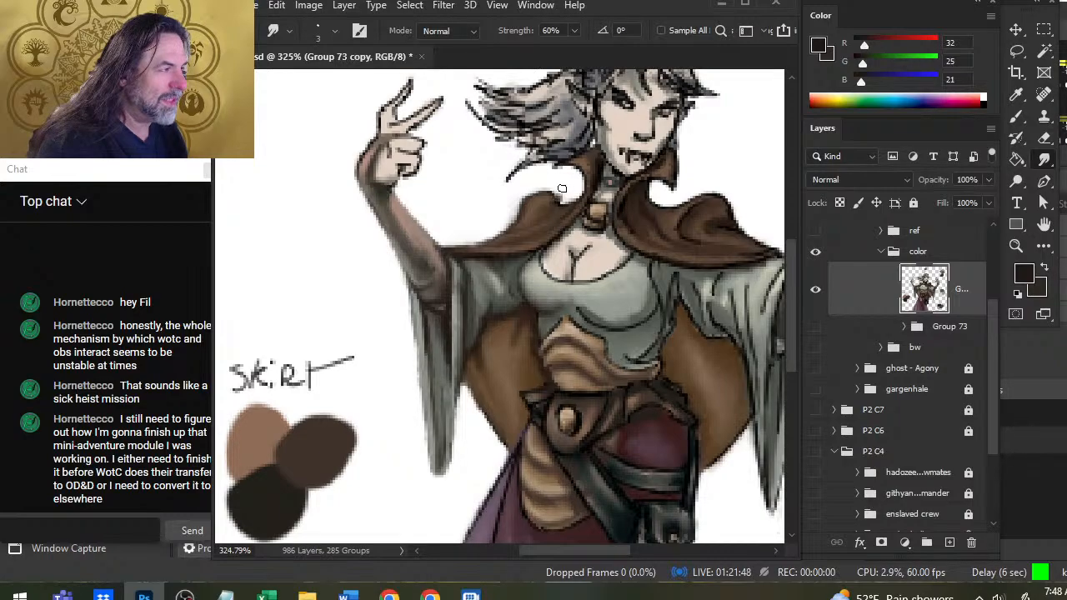
pyautogui.press('[')
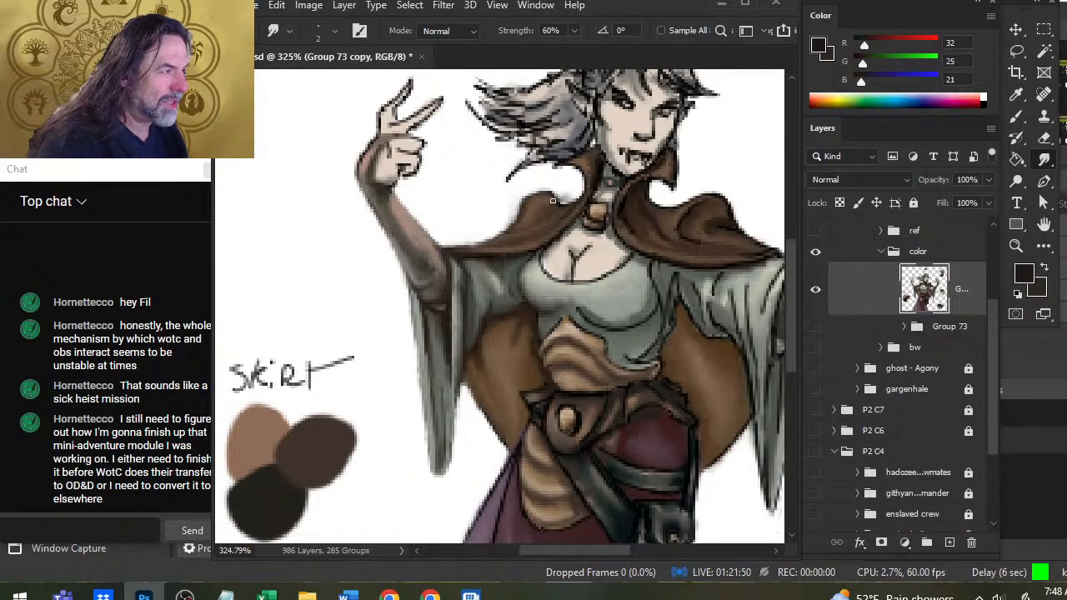
pyautogui.press('e')
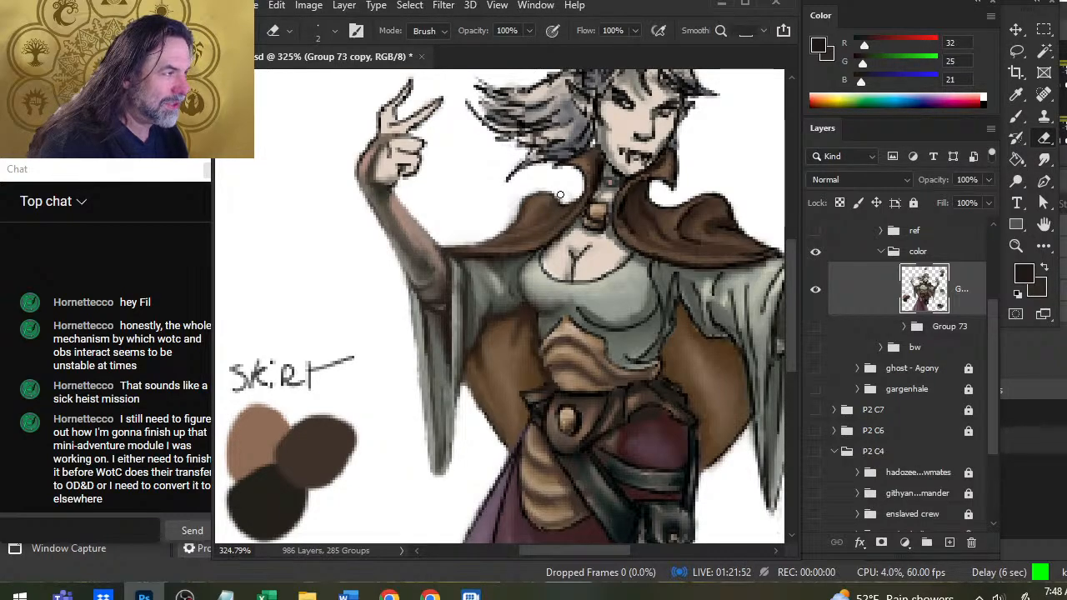
# Sample near-black brown (RGB 27, 21, 17), retouch the cape's shoulder fold beside the collar clasp, and smudge it and the shoulder edge.
pyautogui.press('z')
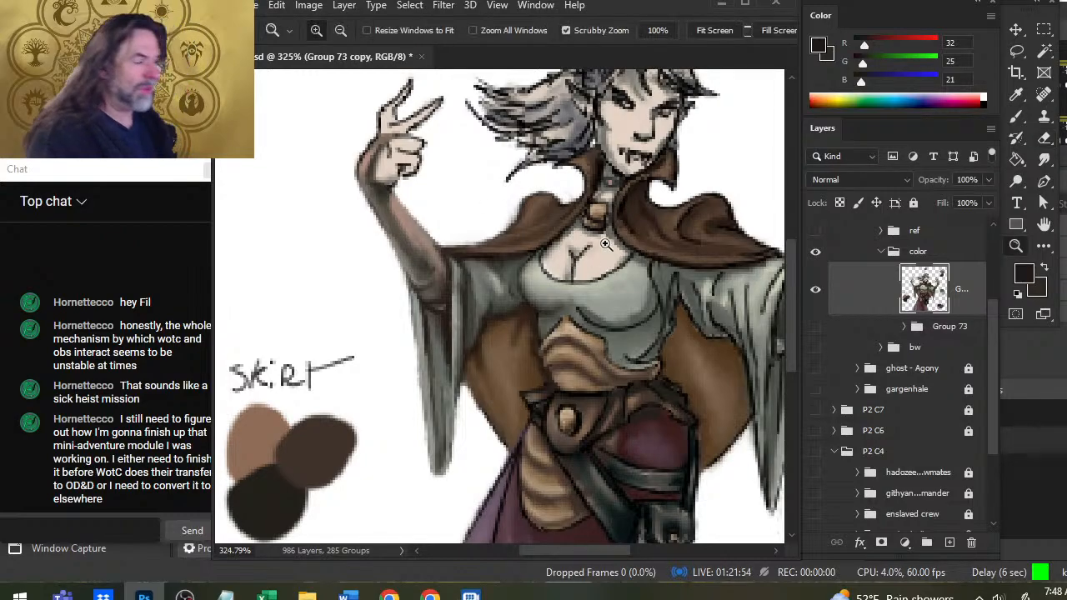
pyautogui.hotkey('ctrl', '0')
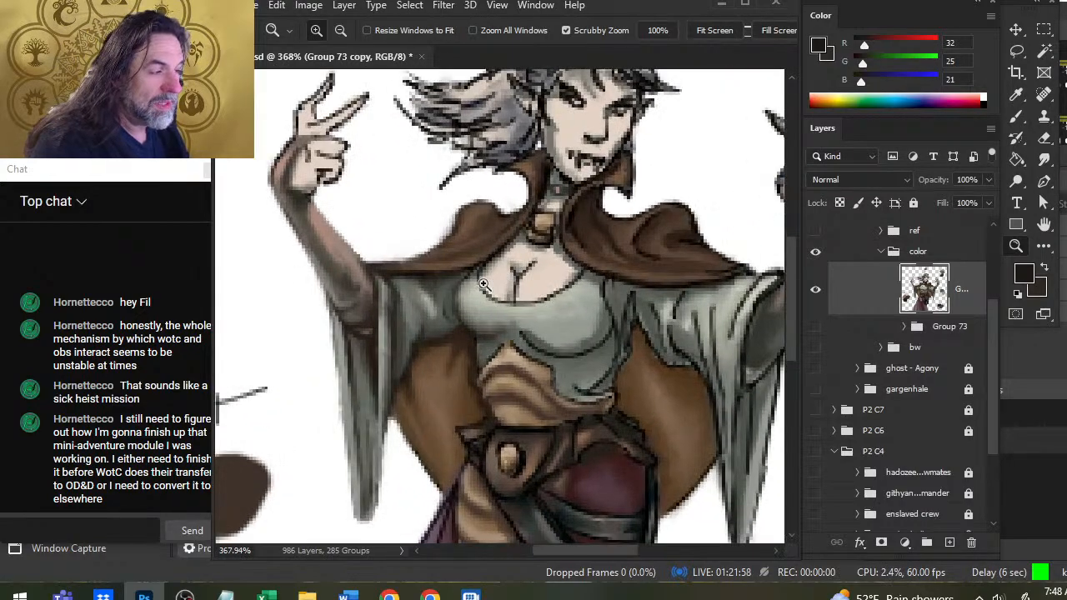
pyautogui.click(429, 261)
pyautogui.press('r')
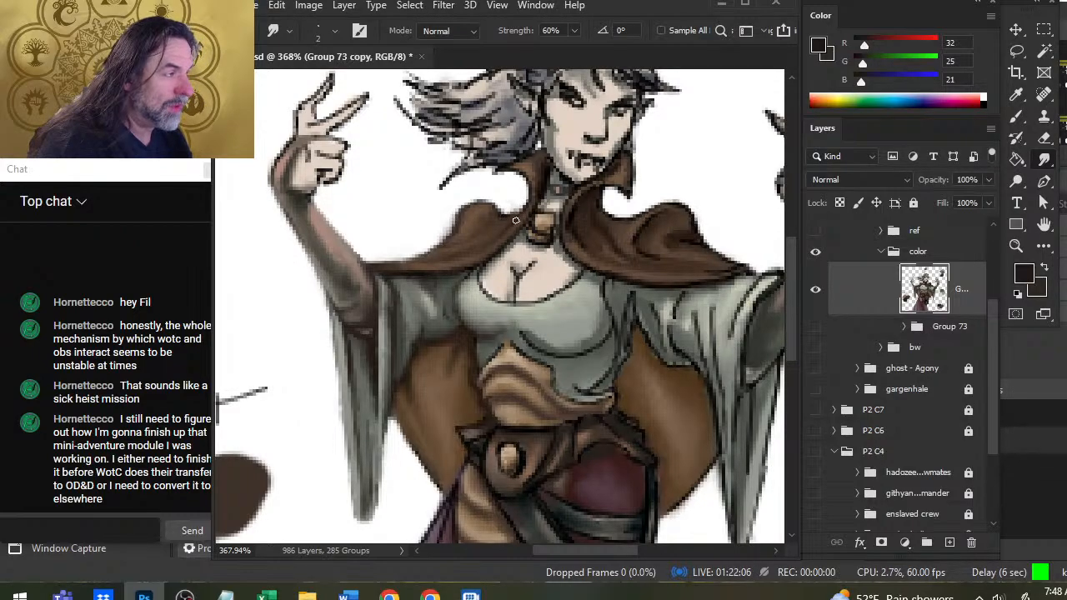
pyautogui.press('b')
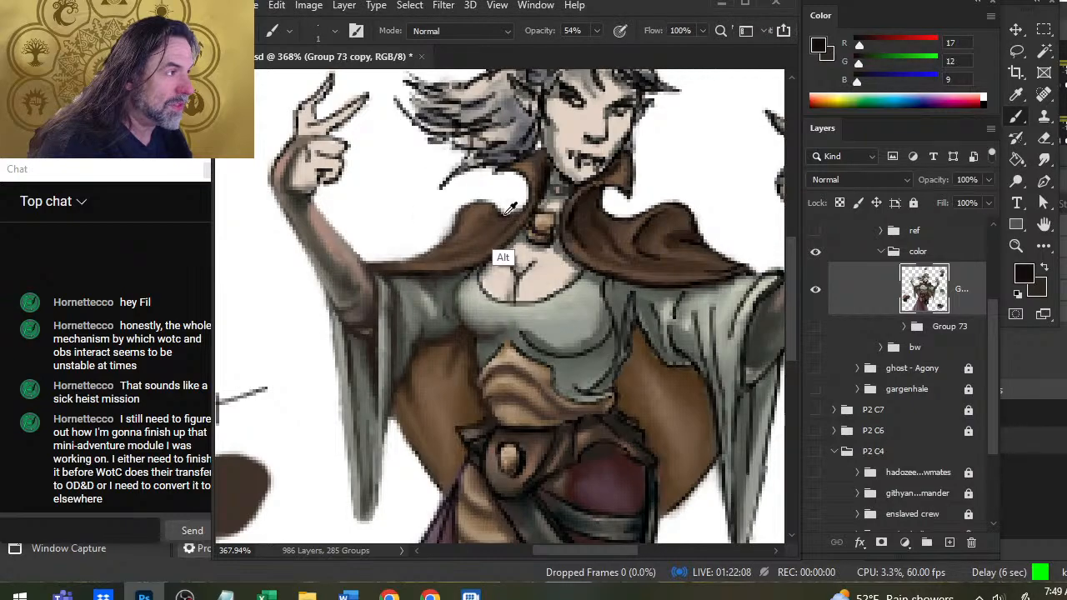
pyautogui.keyDown('alt'); pyautogui.click(505, 215); pyautogui.keyUp('alt')
pyautogui.press('r')
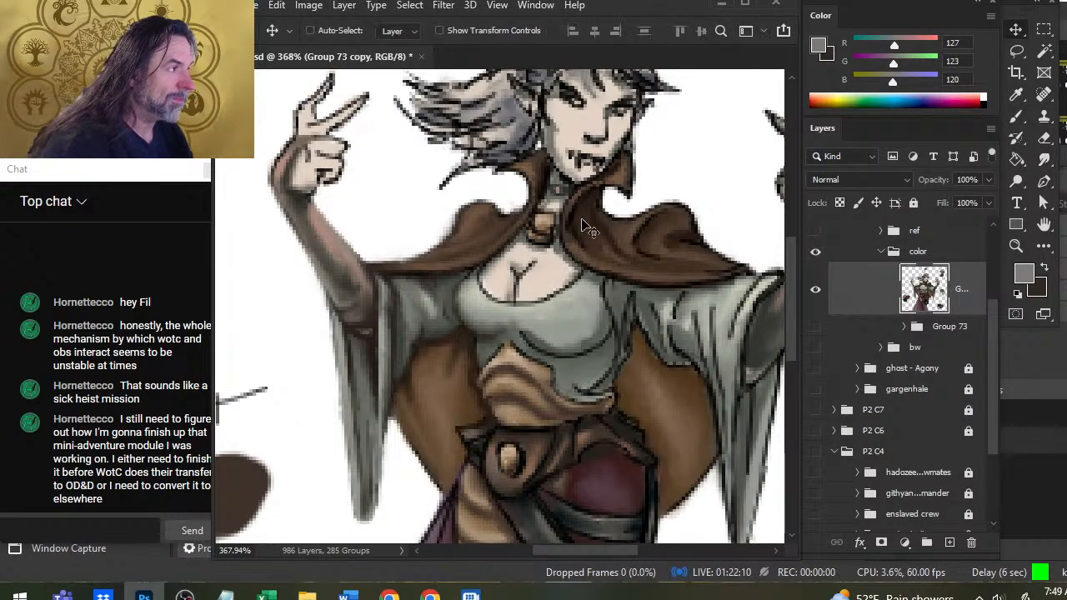
pyautogui.press('b')
pyautogui.keyDown('alt'); pyautogui.click(583, 196); pyautogui.keyUp('alt')
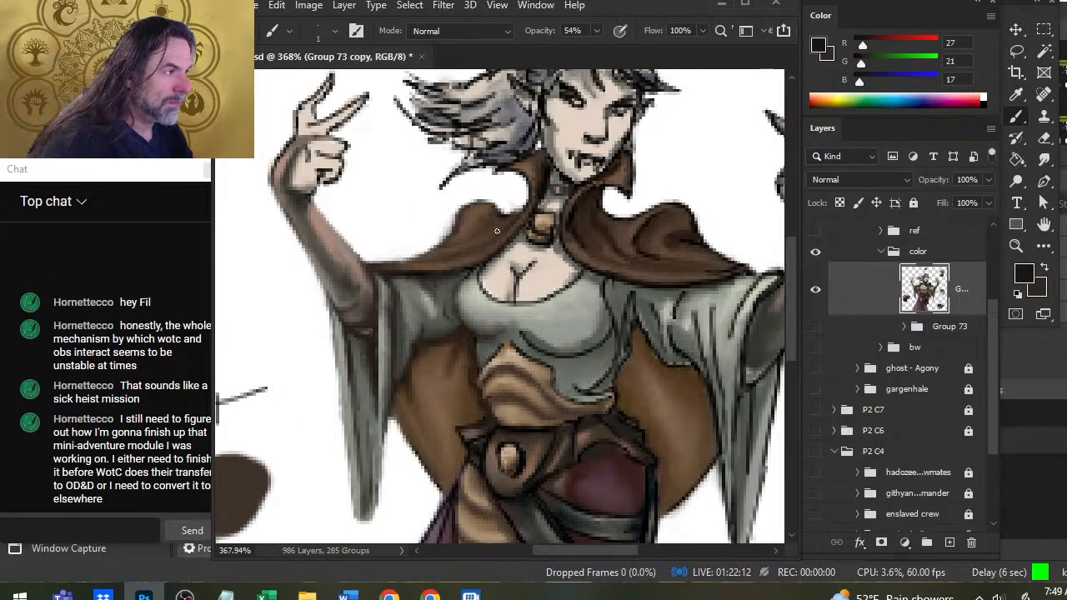
pyautogui.press('r')
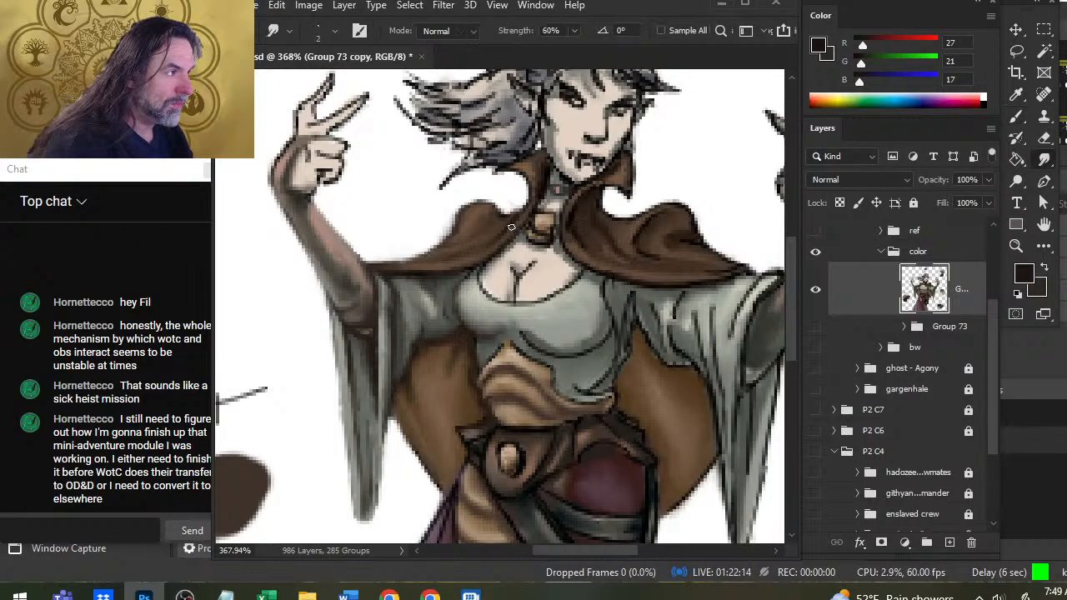
pyautogui.press('b')
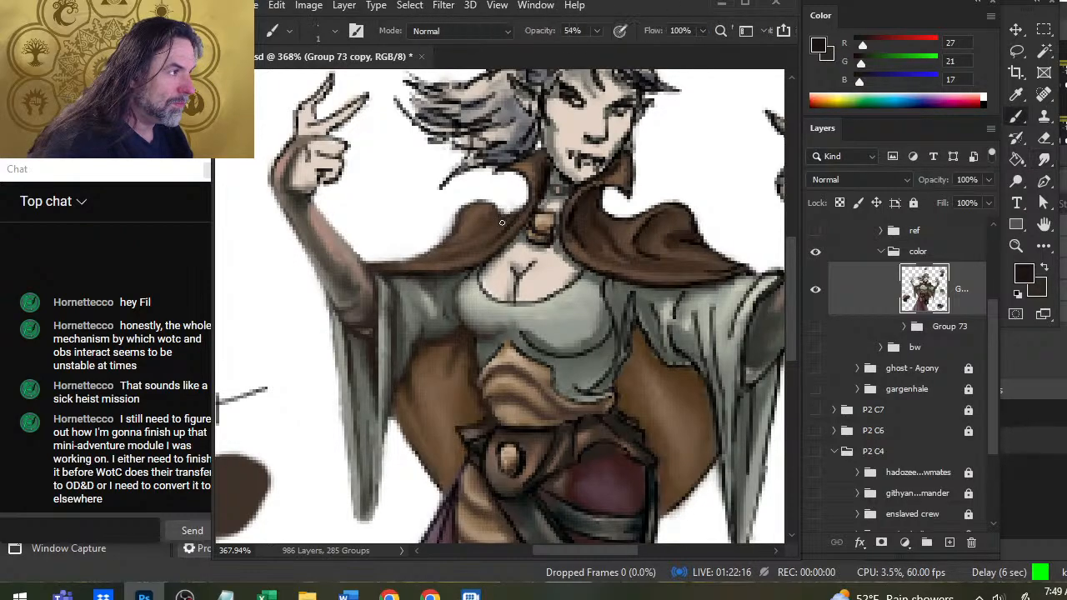
pyautogui.press('r')
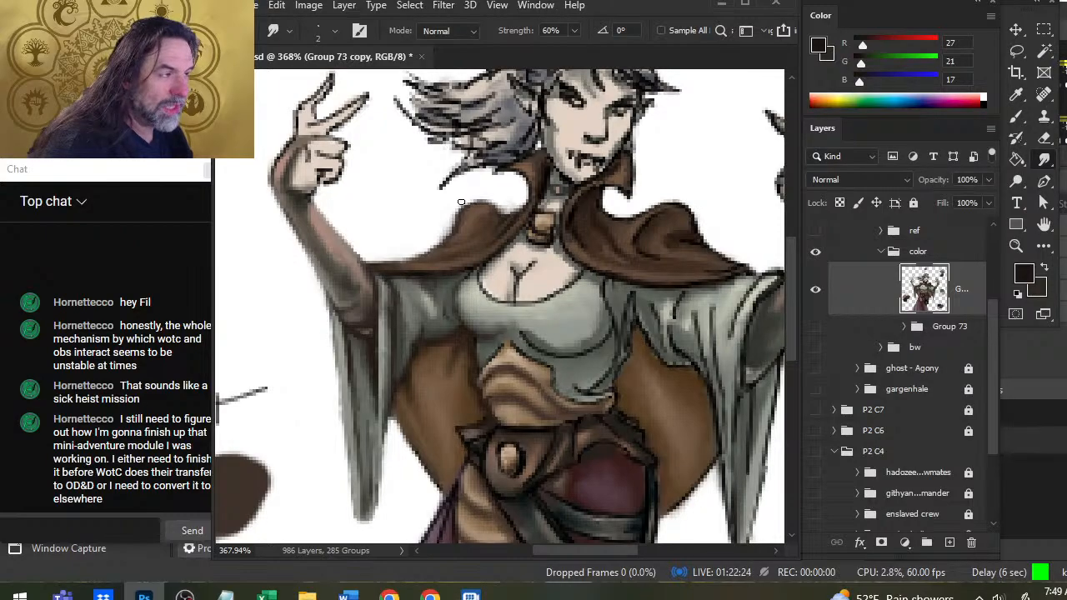
# Smudge and erase the outline where the cape's tip meets the sleeve at the pilot's left inner elbow.
pyautogui.press('z')
pyautogui.moveTo(477, 225); pyautogui.dragTo(434, 261)
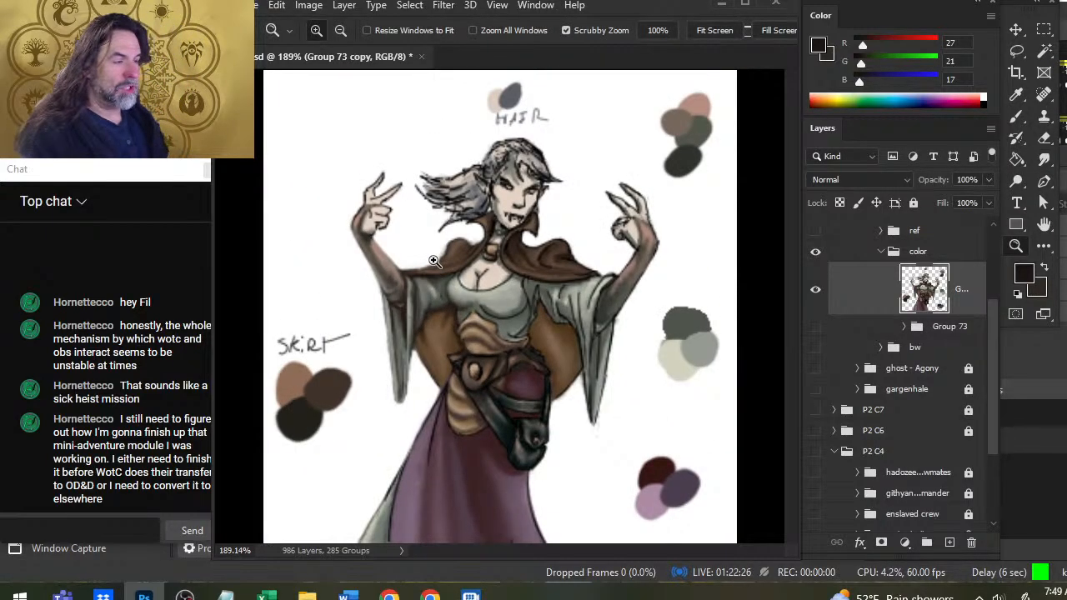
pyautogui.moveTo(467, 301); pyautogui.dragTo(490, 296)
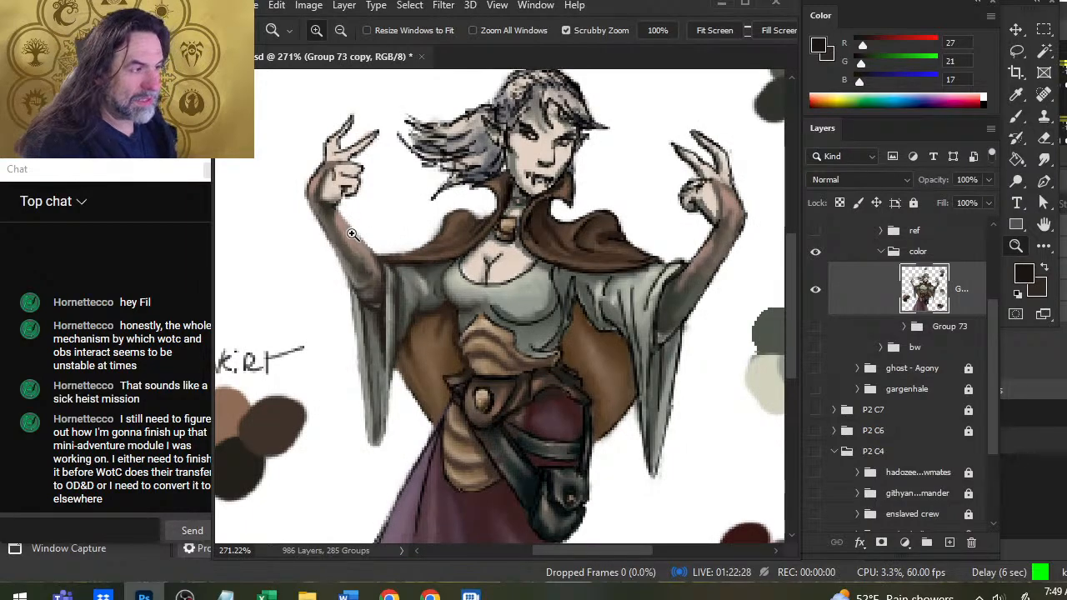
pyautogui.press('r')
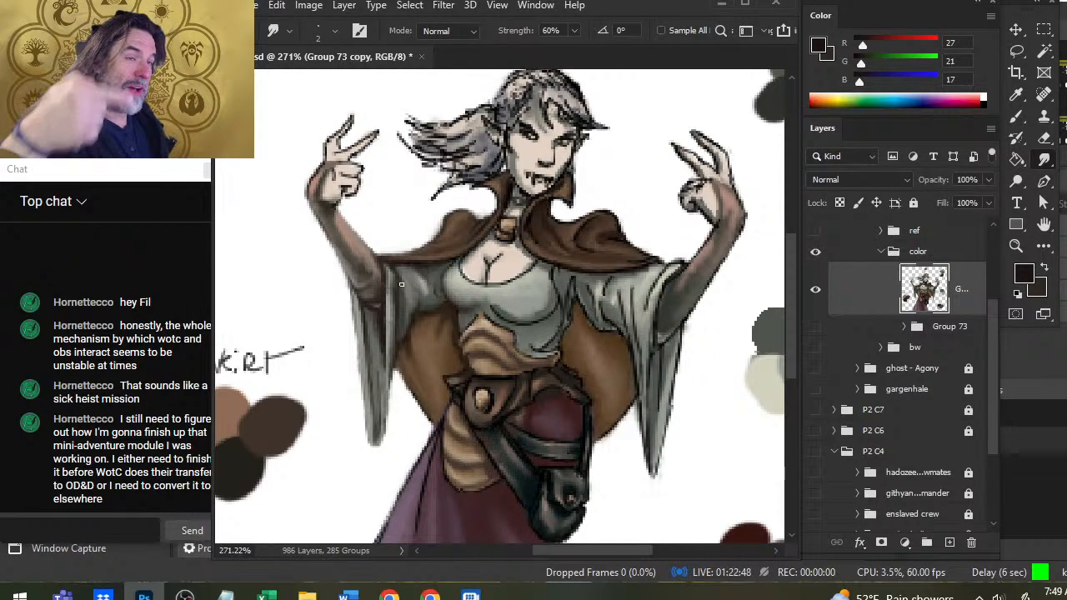
pyautogui.press('z')
pyautogui.moveTo(401, 284); pyautogui.dragTo(367, 307)
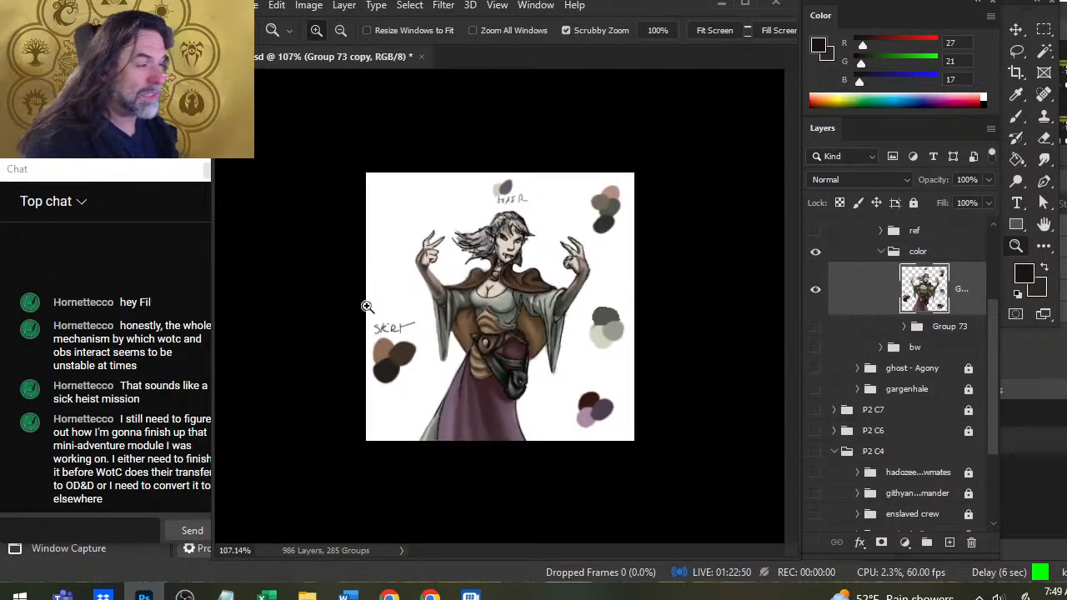
pyautogui.moveTo(525, 417); pyautogui.dragTo(561, 443)
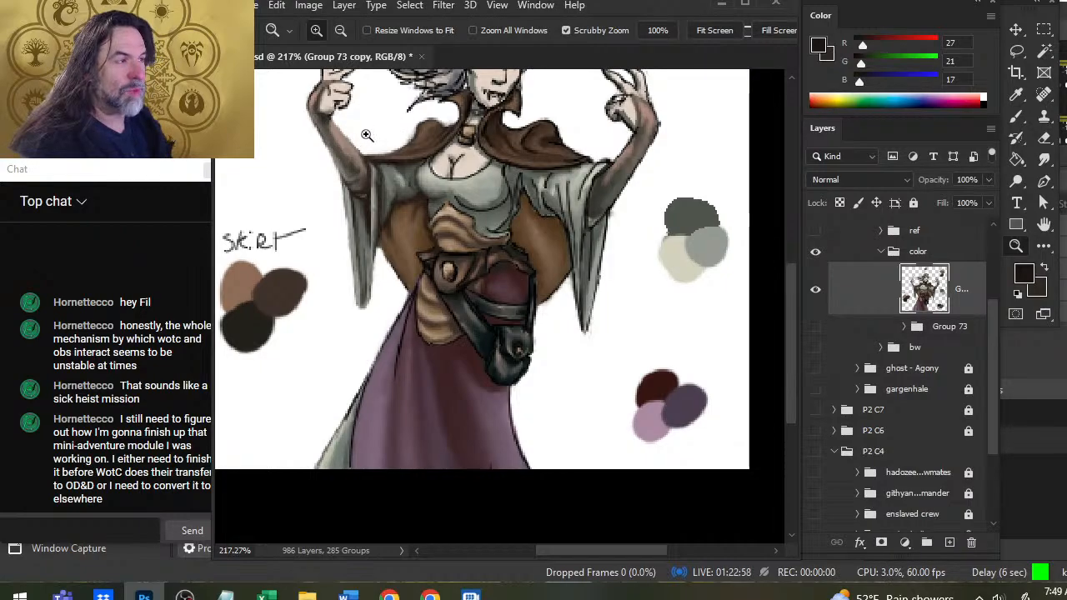
pyautogui.press('r')
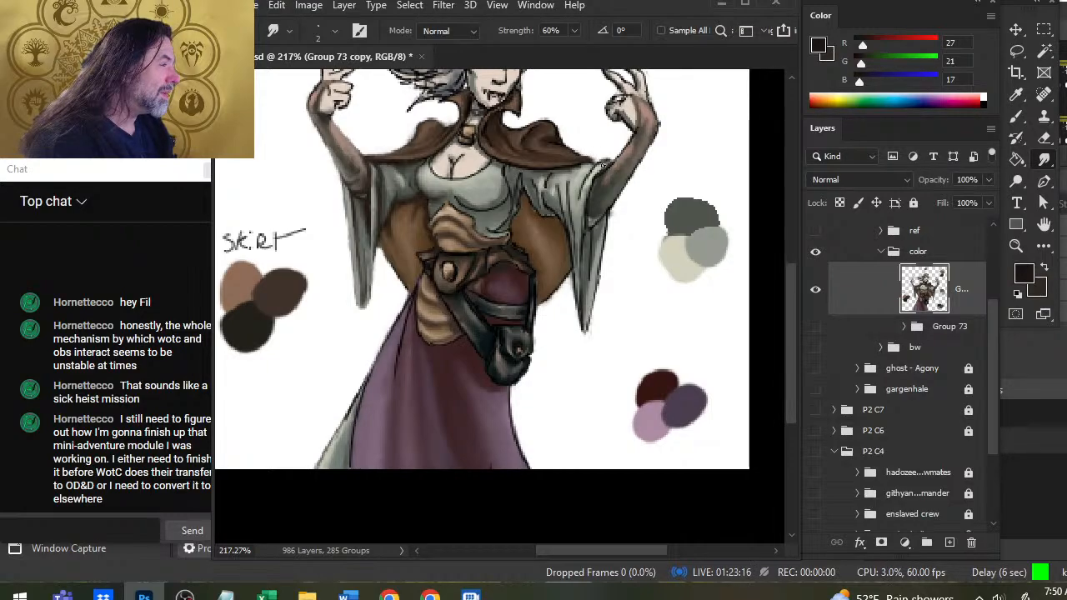
pyautogui.press('e')
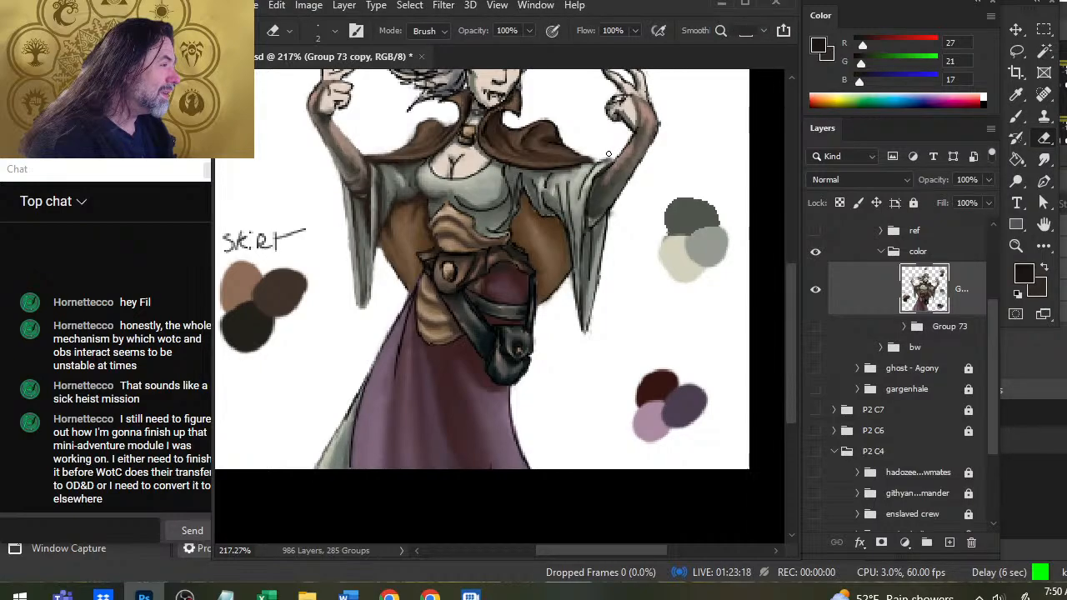
pyautogui.press('r')
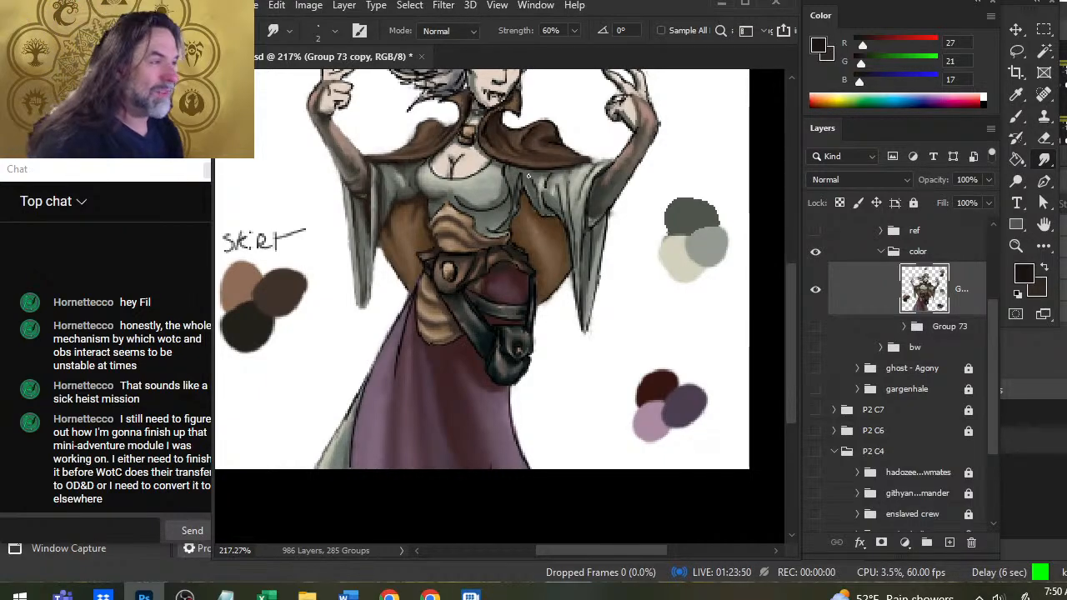
# Blend the dark line art along the cape's folds and edge over the pilot's left shoulder with a size 3 smudge brush.
pyautogui.hotkey('ctrl', 'space')
pyautogui.moveTo(404, 164); pyautogui.dragTo(453, 178)
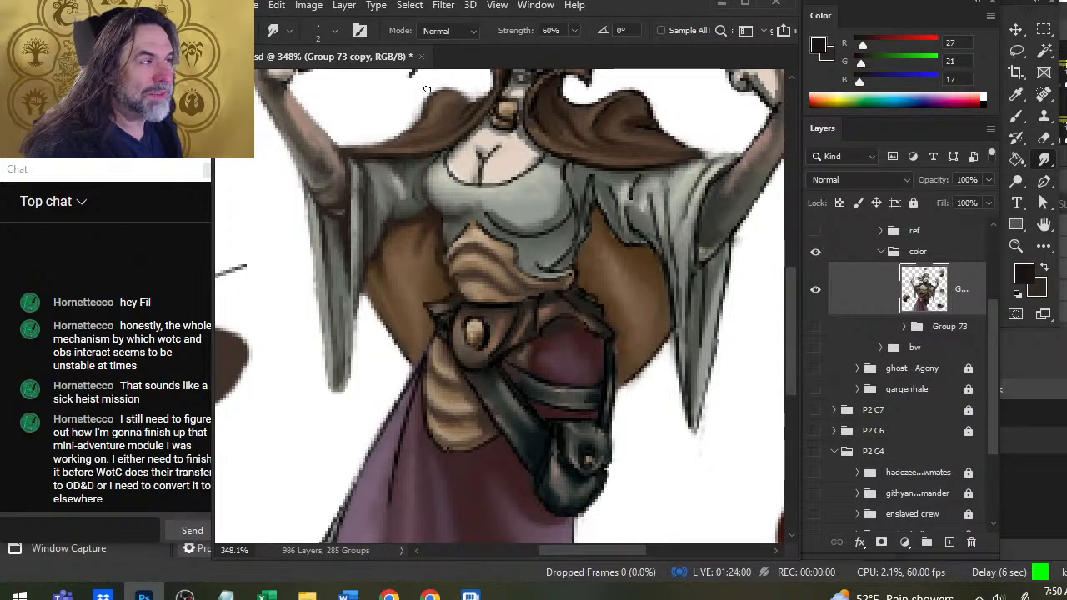
pyautogui.press('z')
pyautogui.moveTo(471, 133); pyautogui.dragTo(461, 185)
pyautogui.moveTo(412, 158); pyautogui.dragTo(454, 157)
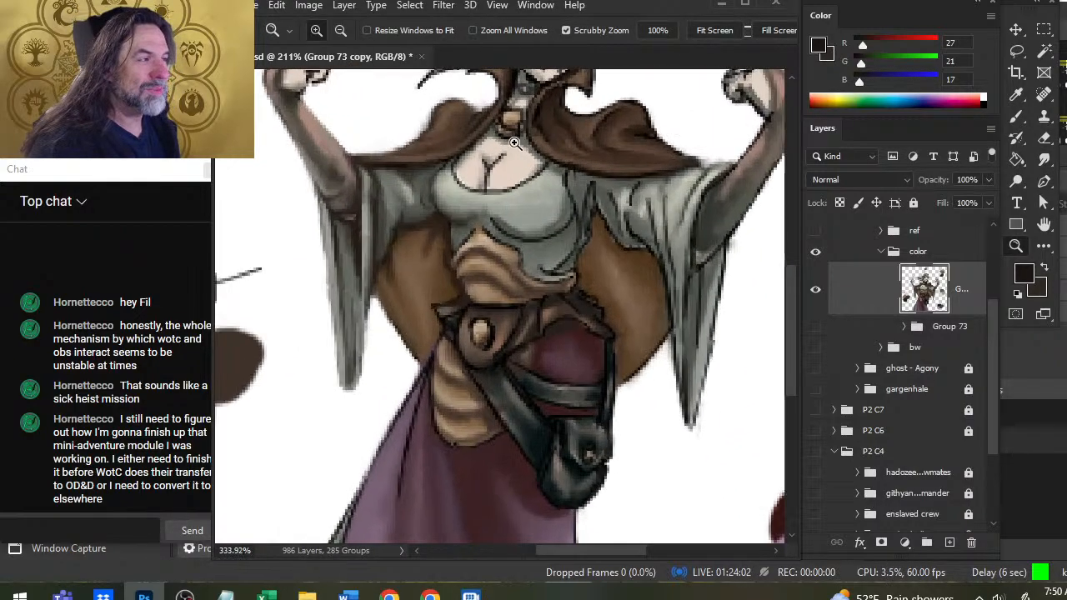
pyautogui.press('e')
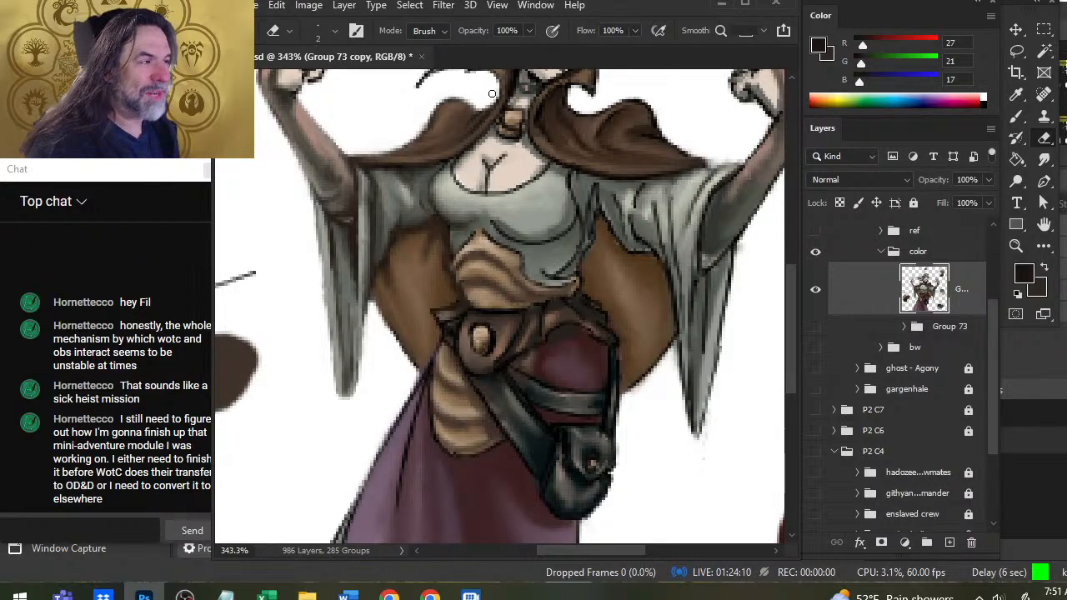
pyautogui.moveTo(467, 115); pyautogui.dragTo(454, 205)
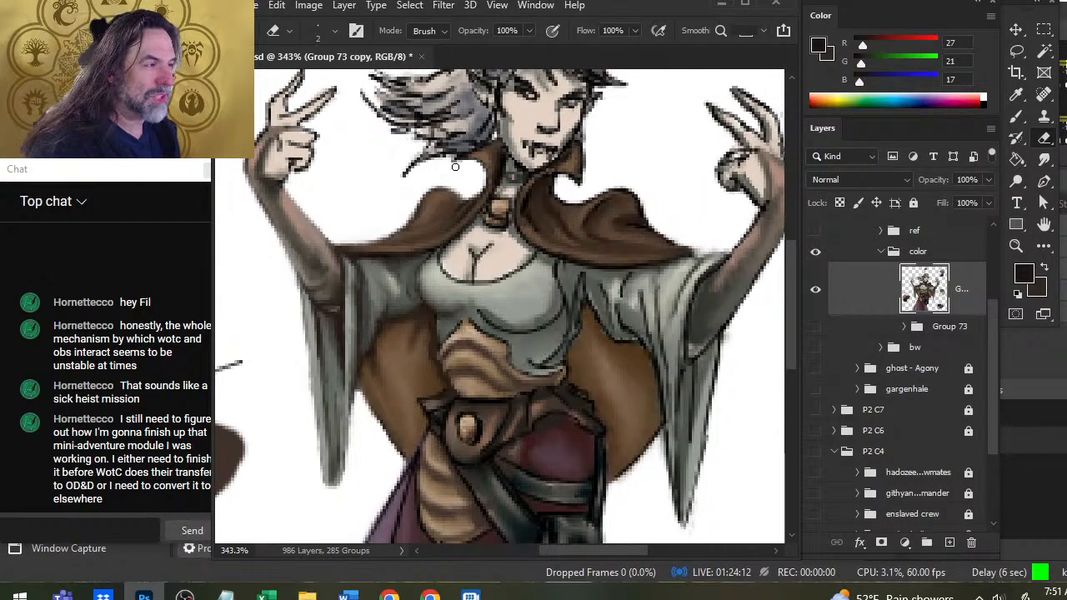
pyautogui.press('r')
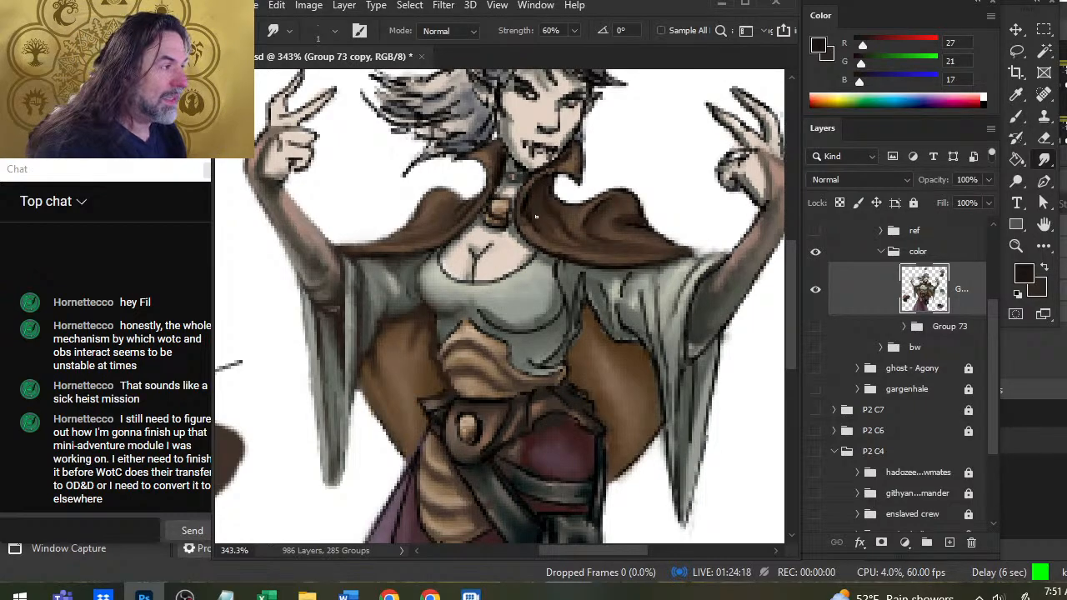
pyautogui.press(']')
pyautogui.press(']')
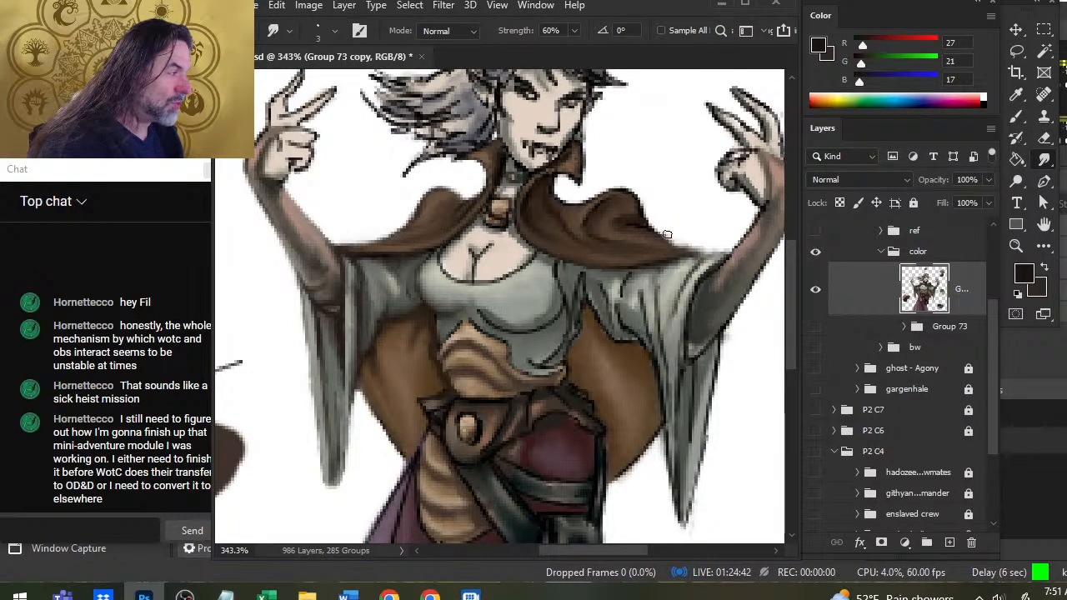
# Erase stray edge pixels along the pilot's left forearm and smudge the line between forearm and sleeve.
pyautogui.press('e')
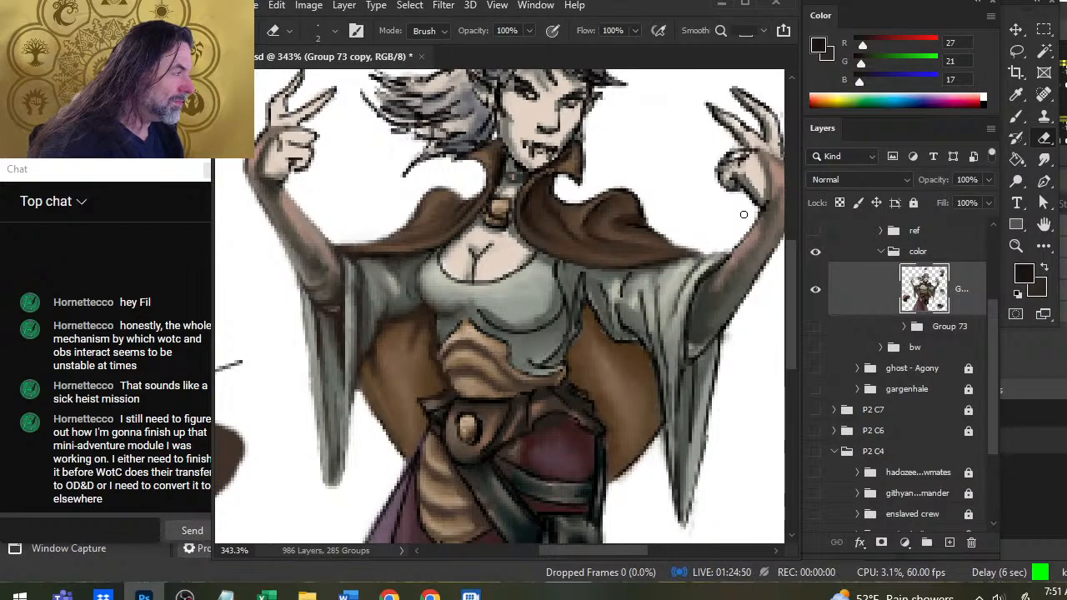
pyautogui.press('r')
pyautogui.moveTo(734, 250)
pyautogui.mouseDown()
pyautogui.moveTo(696, 310)
pyautogui.moveTo(712, 271)
pyautogui.moveTo(706, 277)
pyautogui.moveTo(691, 313)
pyautogui.mouseUp()
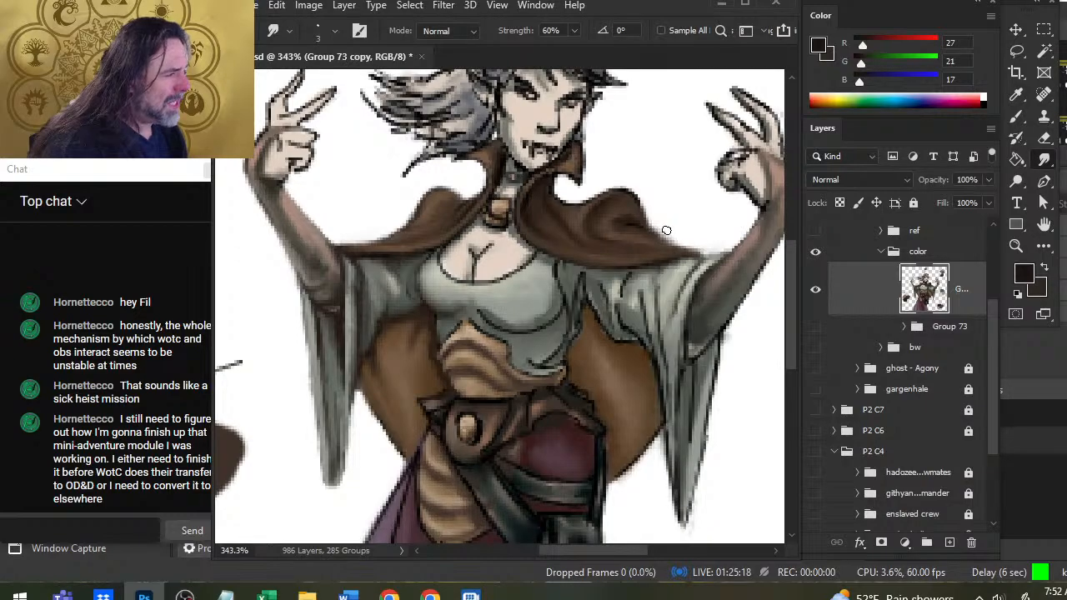
# Clean the cape's upper contour from the left shoulder fold to the collar curve by alternating eraser and smudge.
pyautogui.press('e')
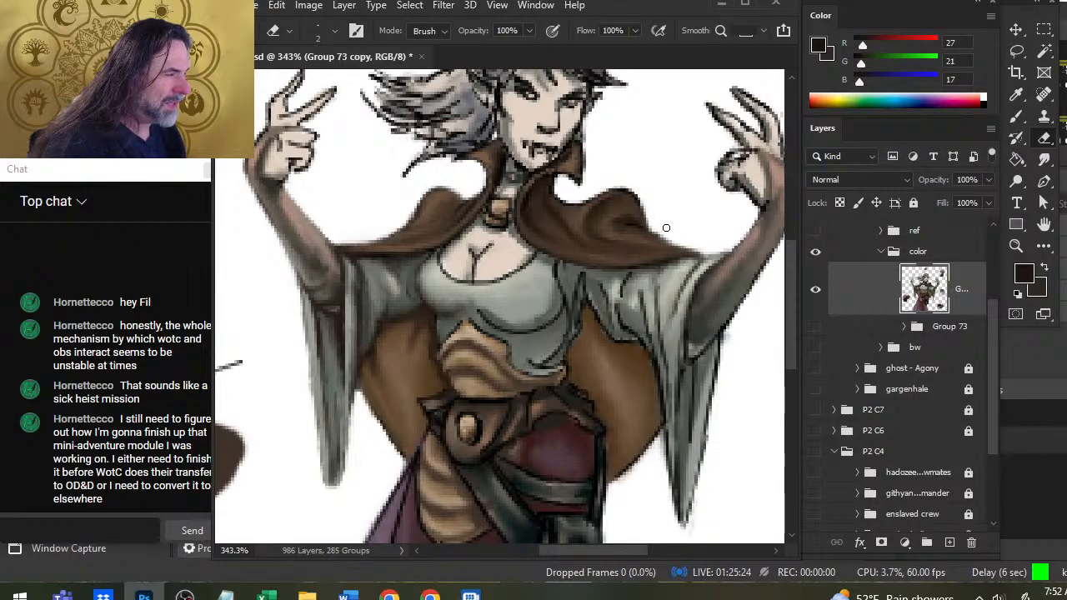
pyautogui.press('r')
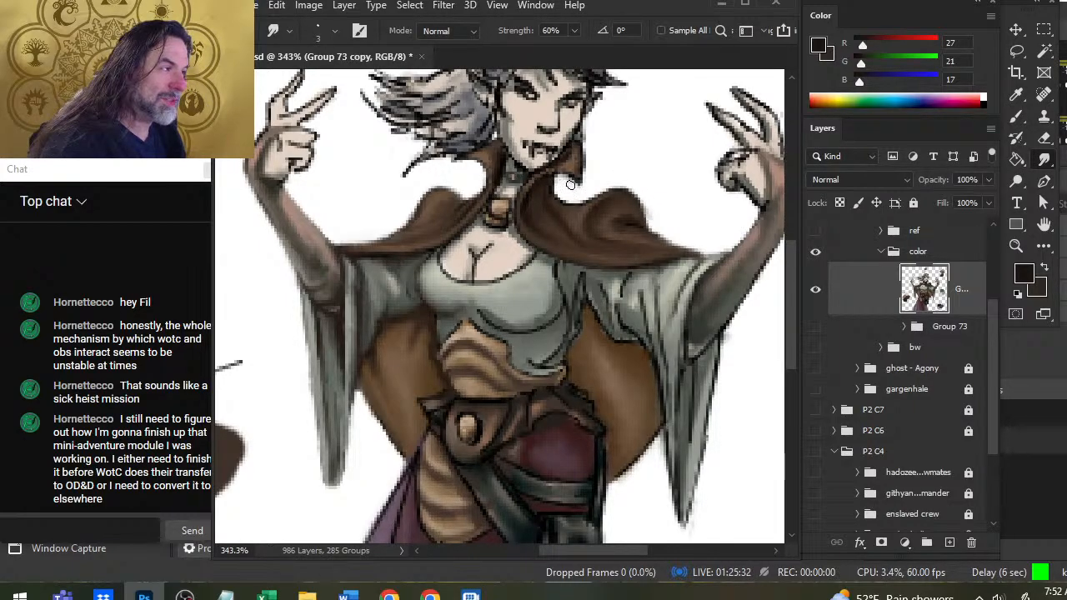
pyautogui.moveTo(554, 188); pyautogui.dragTo(558, 181)
pyautogui.press('e')
pyautogui.press('r')
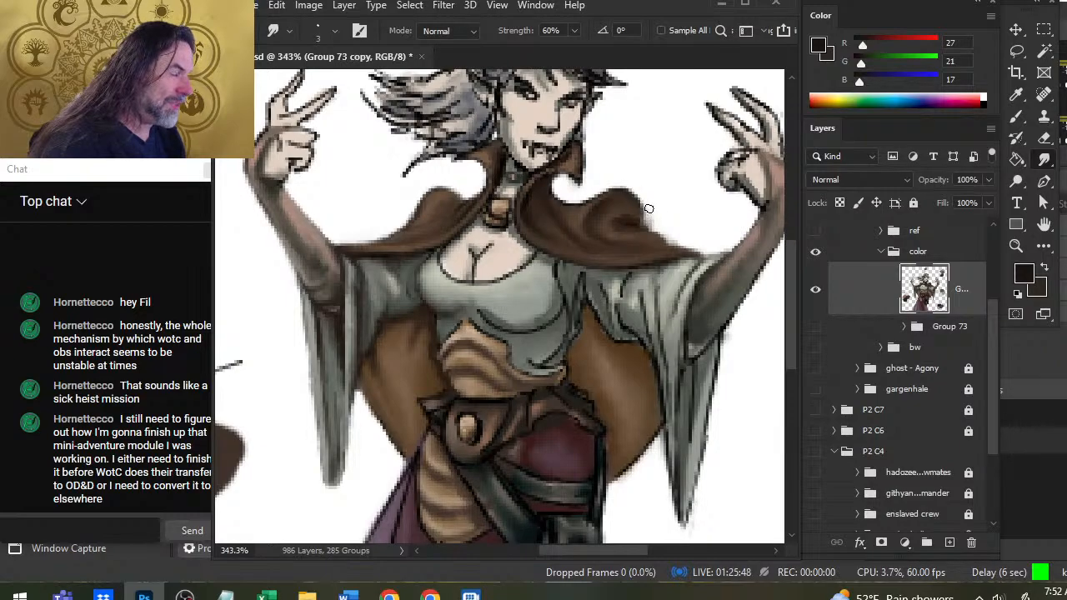
pyautogui.press('e')
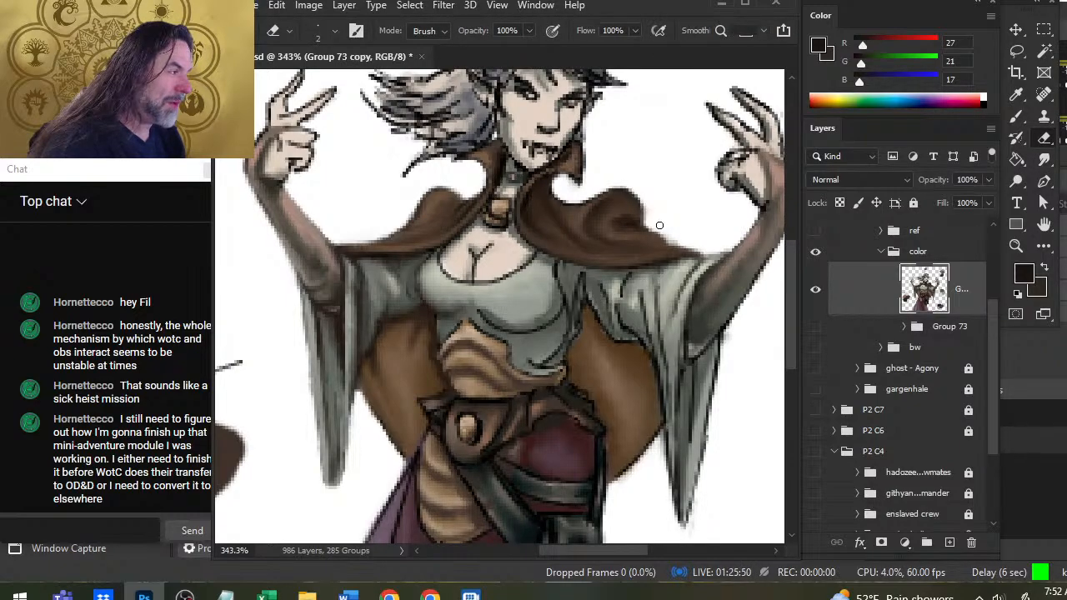
pyautogui.press('r')
pyautogui.moveTo(644, 202)
pyautogui.mouseDown()
pyautogui.moveTo(653, 225)
pyautogui.moveTo(642, 195)
pyautogui.moveTo(620, 181)
pyautogui.mouseUp()
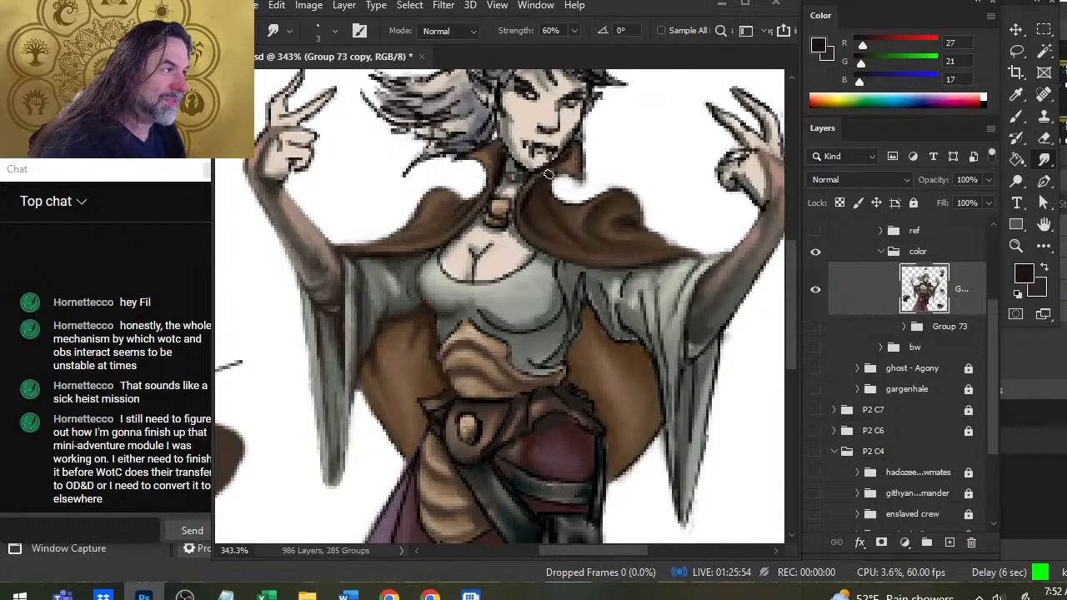
# Trim the underside of the cape's left collar point with the eraser and smudge its edge into a clean tip.
pyautogui.press('e')
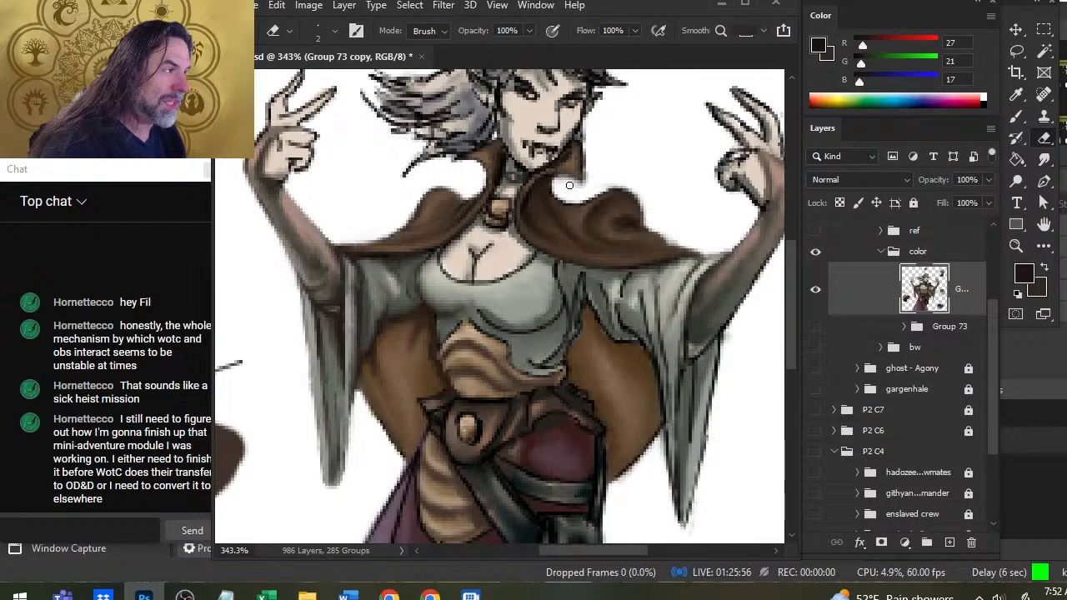
pyautogui.moveTo(569, 184); pyautogui.dragTo(585, 187)
pyautogui.press('r')
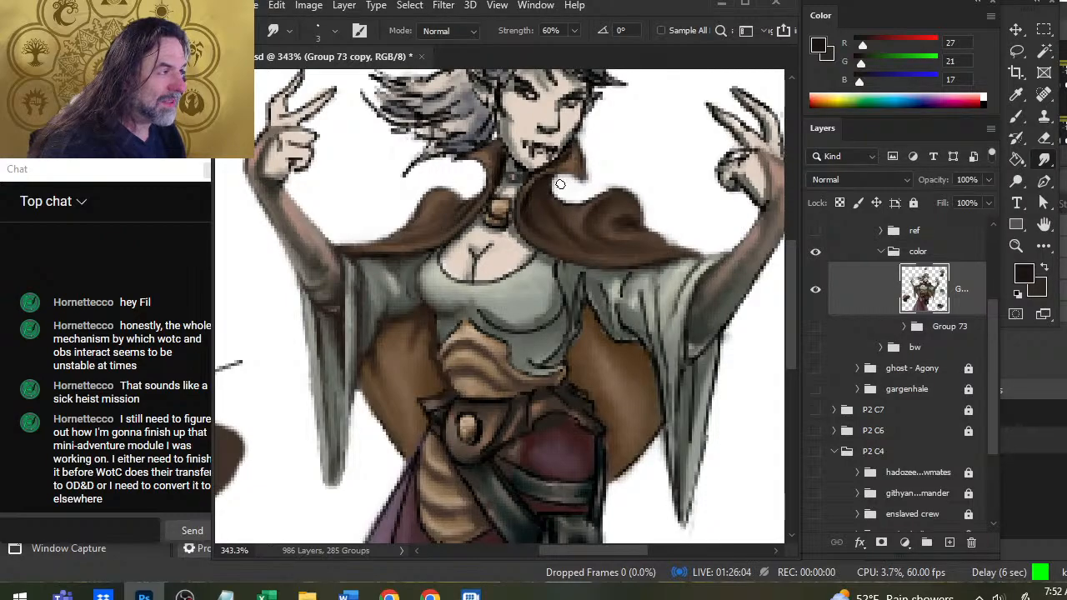
pyautogui.press('e')
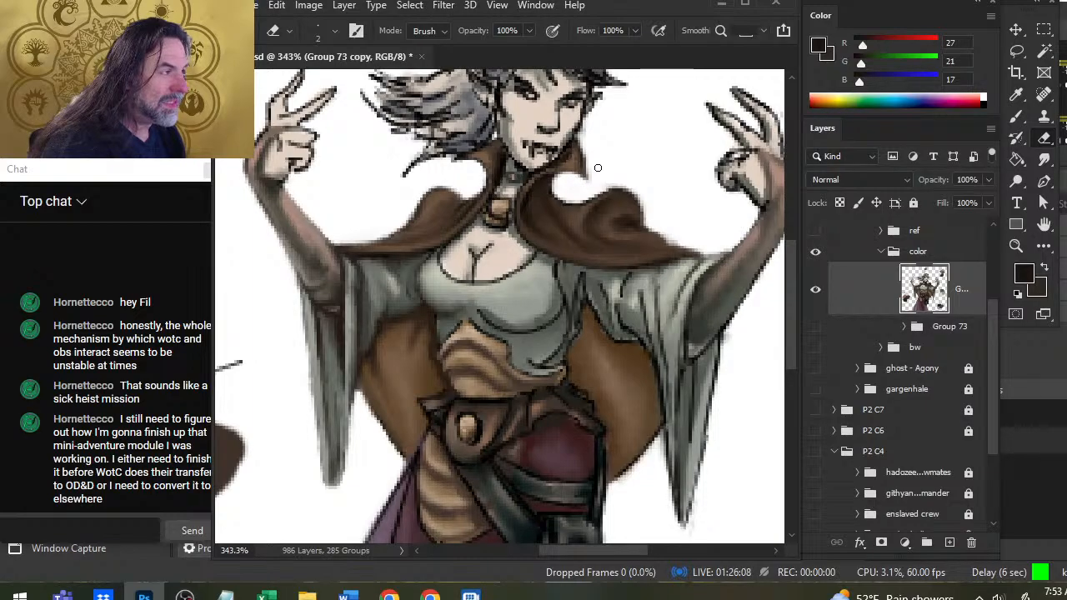
# Sample dark browns down to RGB 37, 27, 22, retouch the cape over the pilot's right shoulder at 54% opacity, and smudge it.
pyautogui.press('z')
pyautogui.moveTo(598, 243); pyautogui.dragTo(552, 330)
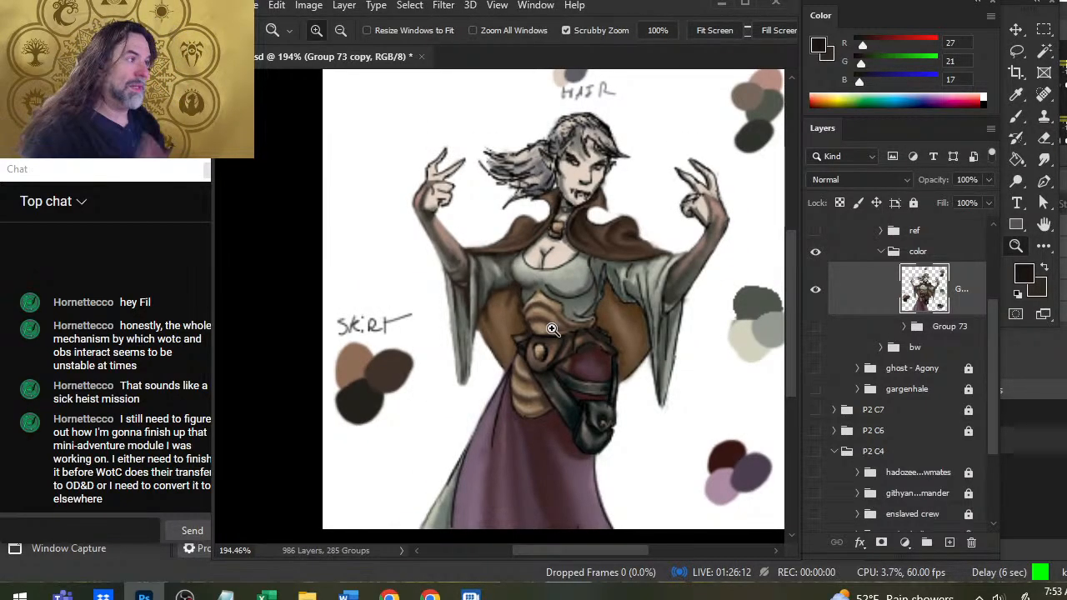
pyautogui.moveTo(494, 256); pyautogui.dragTo(543, 267)
pyautogui.press('r')
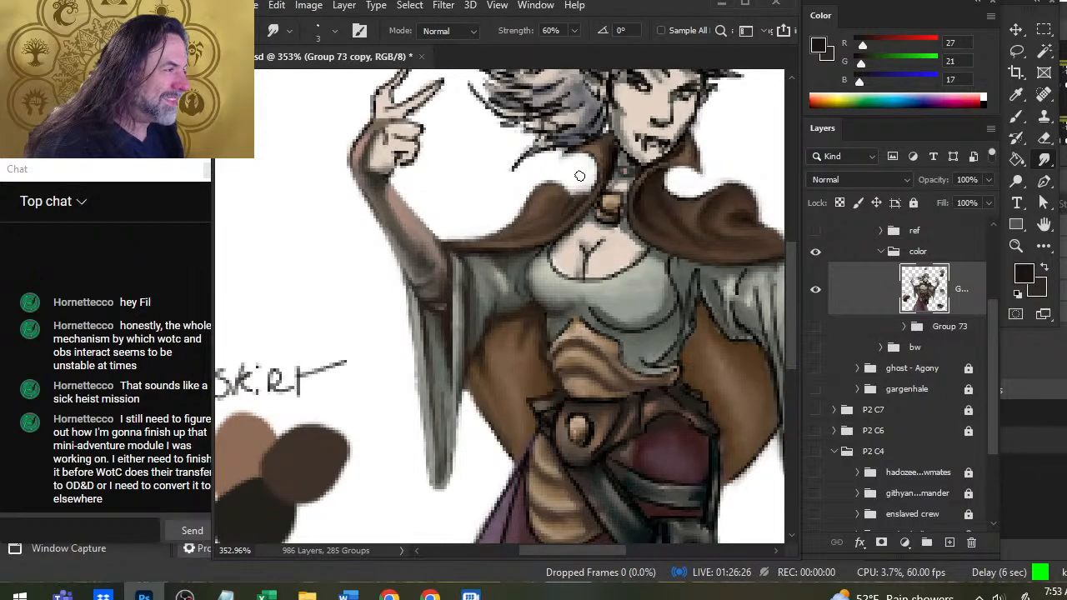
pyautogui.press('b')
pyautogui.keyDown('alt'); pyautogui.click(581, 198); pyautogui.keyUp('alt')
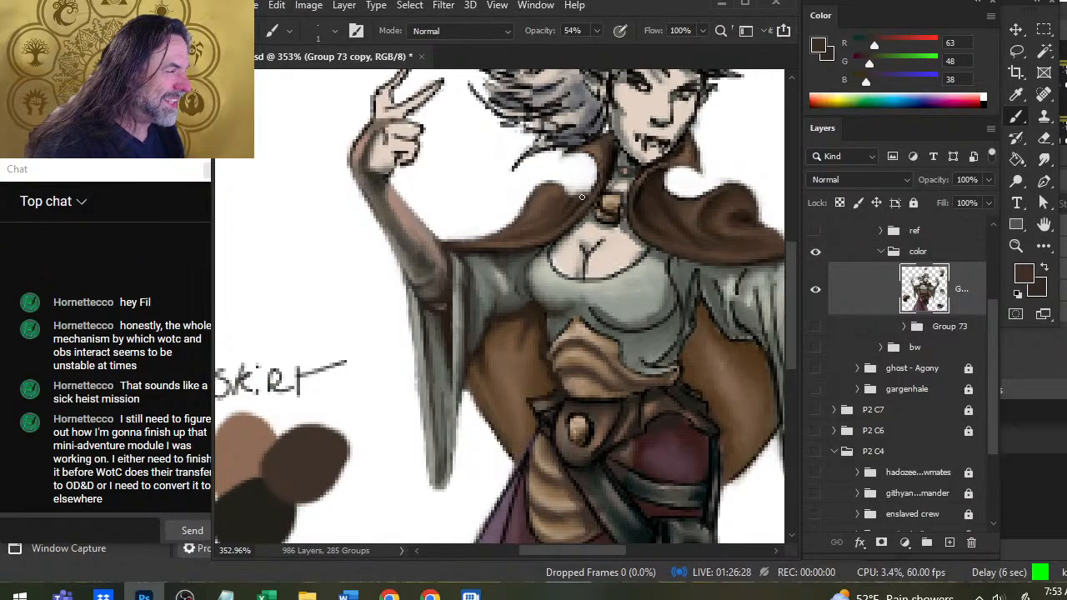
pyautogui.keyDown('alt'); pyautogui.click(586, 196); pyautogui.keyUp('alt')
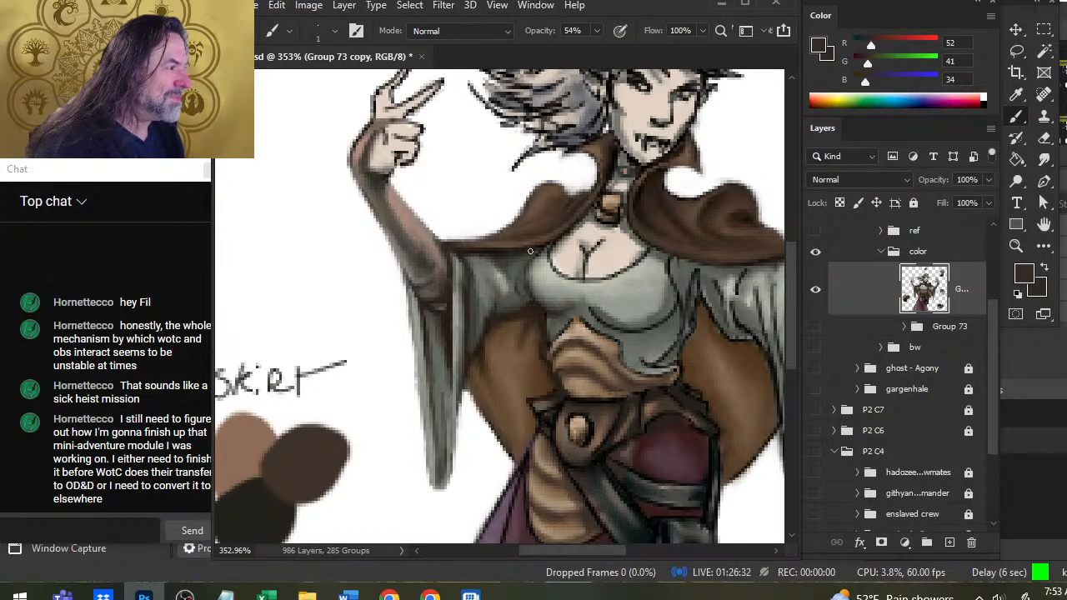
pyautogui.keyDown('alt'); pyautogui.click(485, 248); pyautogui.keyUp('alt')
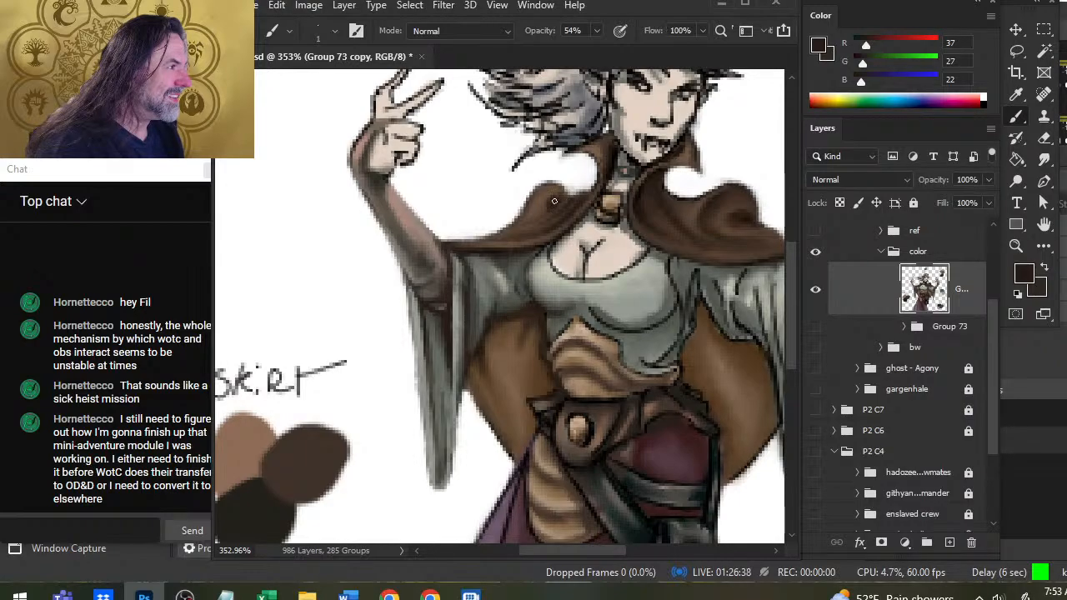
pyautogui.press('r')
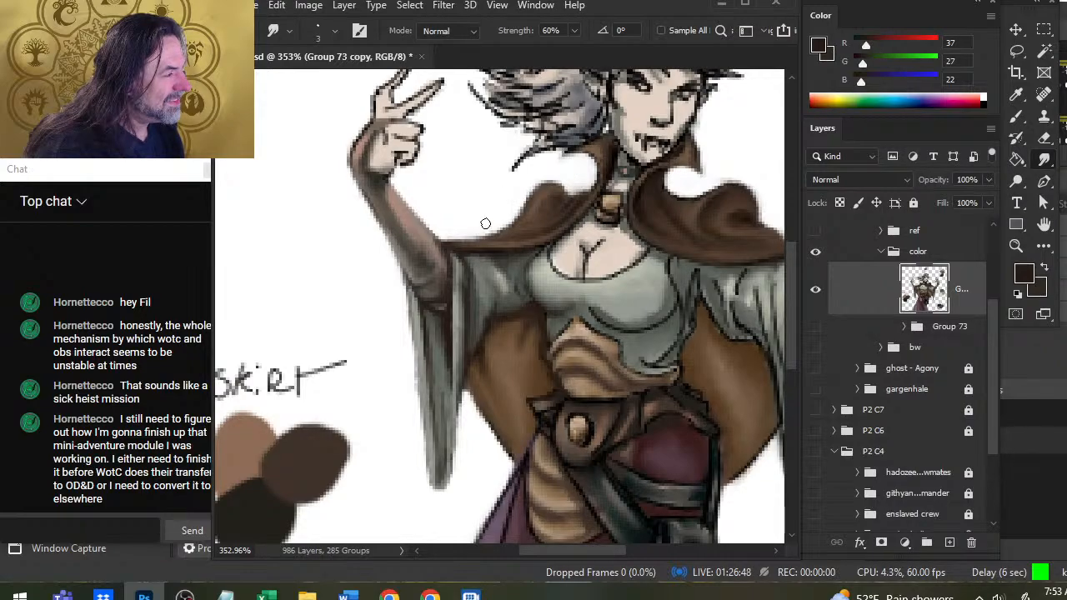
pyautogui.moveTo(644, 304); pyautogui.dragTo(511, 271)
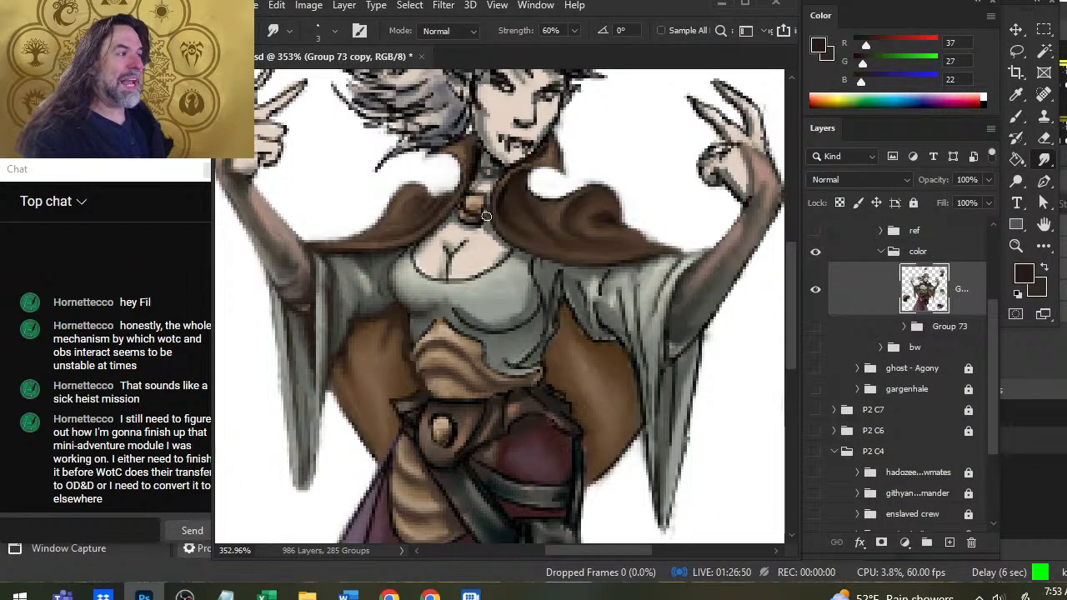
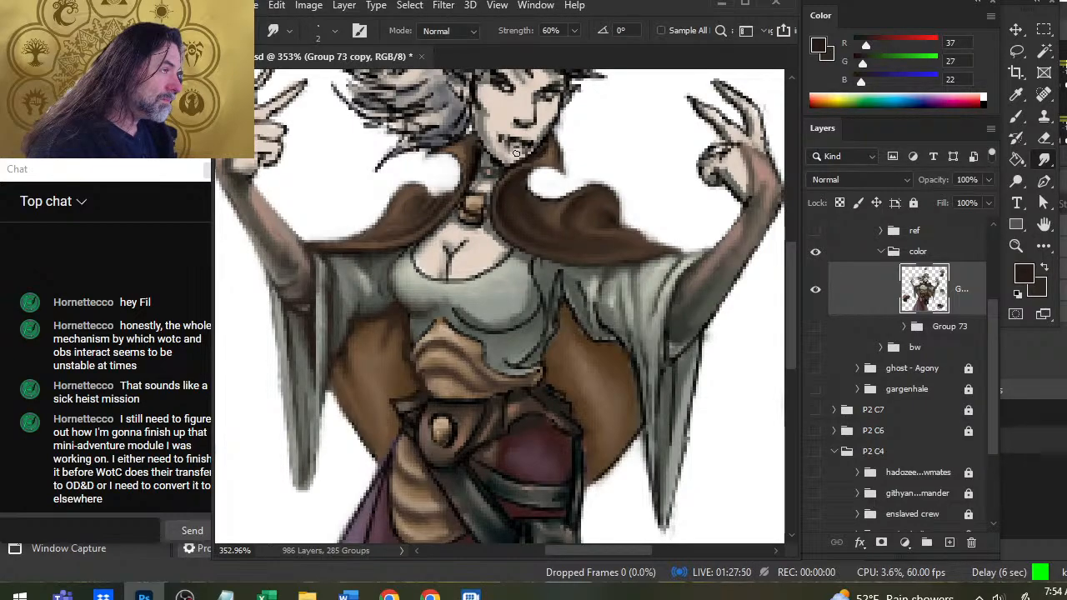
# Smudge the dark outlines around the figure's mouth, chin, jaw and cloak collar at 60% strength.
pyautogui.moveTo(511, 155); pyautogui.dragTo(511, 152)
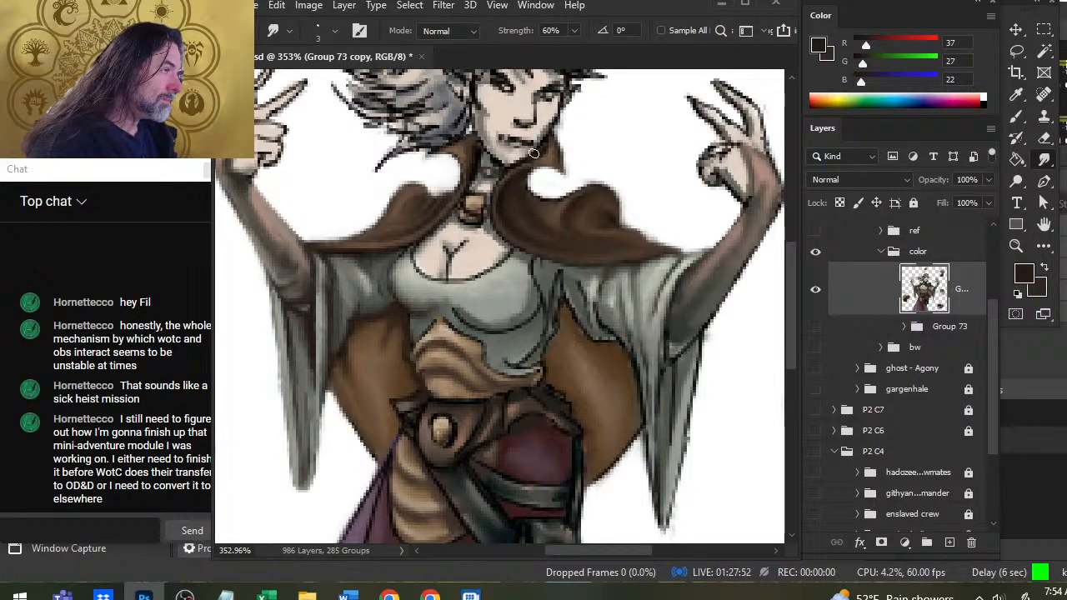
pyautogui.moveTo(506, 139)
pyautogui.mouseDown()
pyautogui.moveTo(502, 147)
pyautogui.moveTo(516, 145)
pyautogui.moveTo(497, 129)
pyautogui.moveTo(519, 136)
pyautogui.mouseUp()
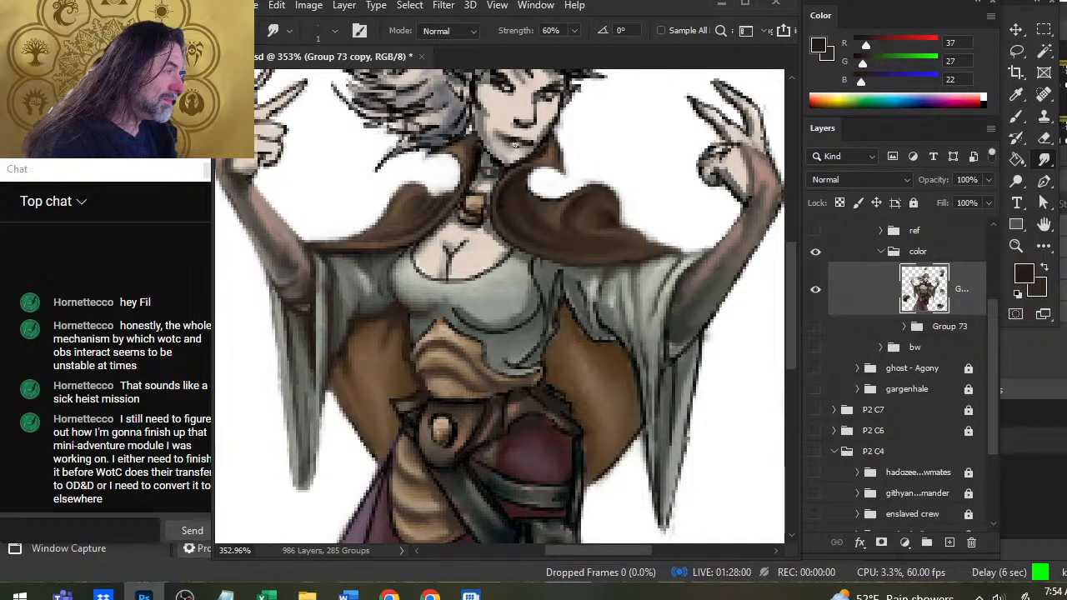
pyautogui.moveTo(500, 129)
pyautogui.mouseDown()
pyautogui.moveTo(495, 136)
pyautogui.moveTo(488, 128)
pyautogui.mouseUp()
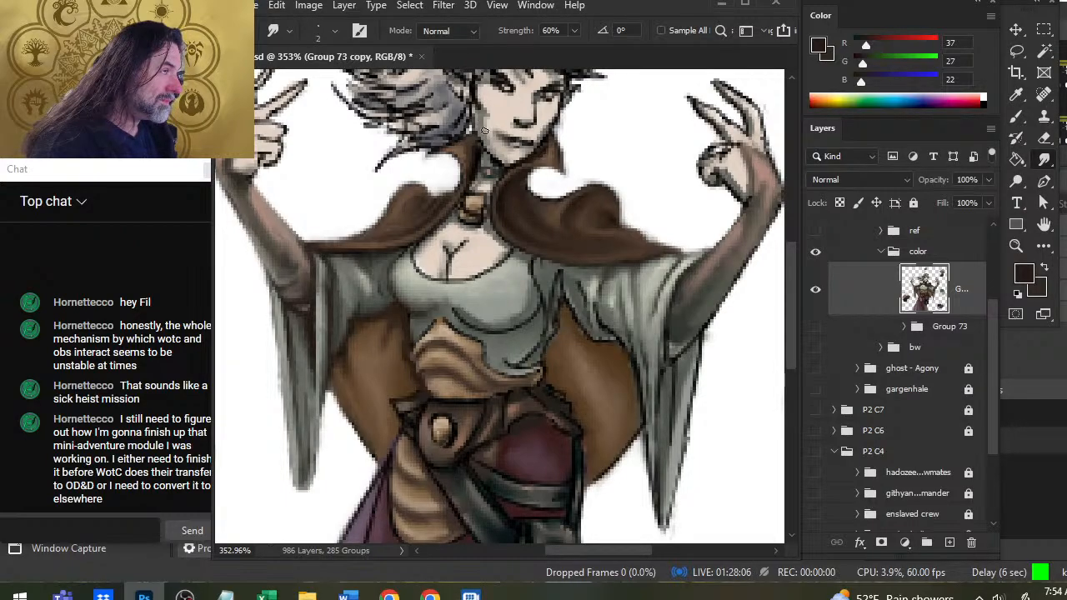
pyautogui.moveTo(479, 123)
pyautogui.mouseDown()
pyautogui.moveTo(471, 98)
pyautogui.moveTo(479, 125)
pyautogui.moveTo(507, 138)
pyautogui.moveTo(547, 135)
pyautogui.moveTo(515, 124)
pyautogui.mouseUp()
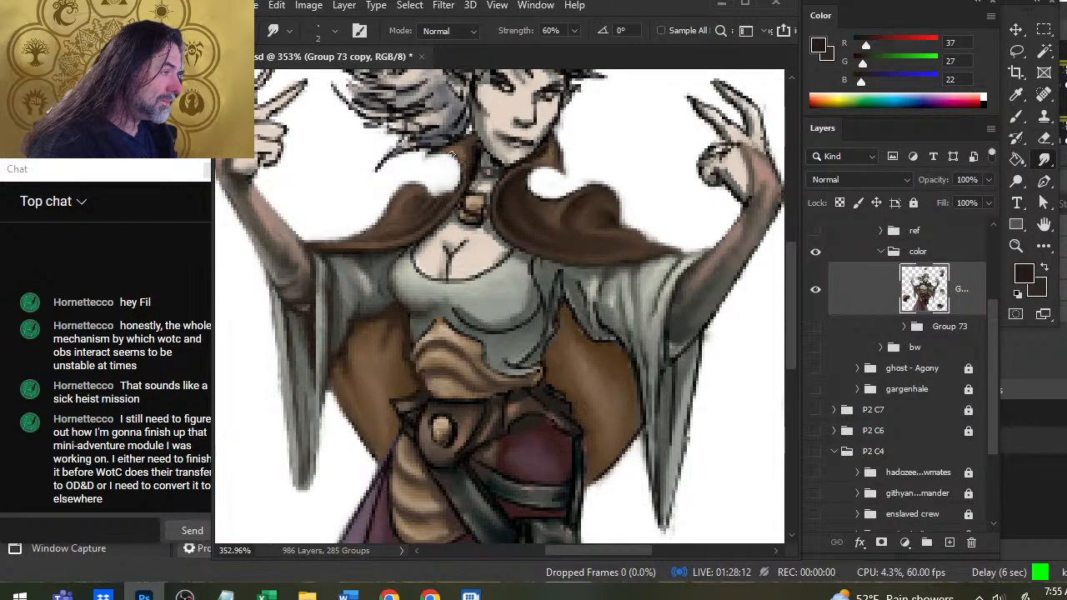
pyautogui.moveTo(502, 166)
pyautogui.mouseDown()
pyautogui.moveTo(476, 166)
pyautogui.moveTo(485, 151)
pyautogui.moveTo(474, 149)
pyautogui.moveTo(473, 129)
pyautogui.moveTo(475, 155)
pyautogui.moveTo(477, 119)
pyautogui.moveTo(480, 164)
pyautogui.moveTo(485, 141)
pyautogui.moveTo(499, 166)
pyautogui.moveTo(495, 149)
pyautogui.moveTo(538, 161)
pyautogui.mouseUp()
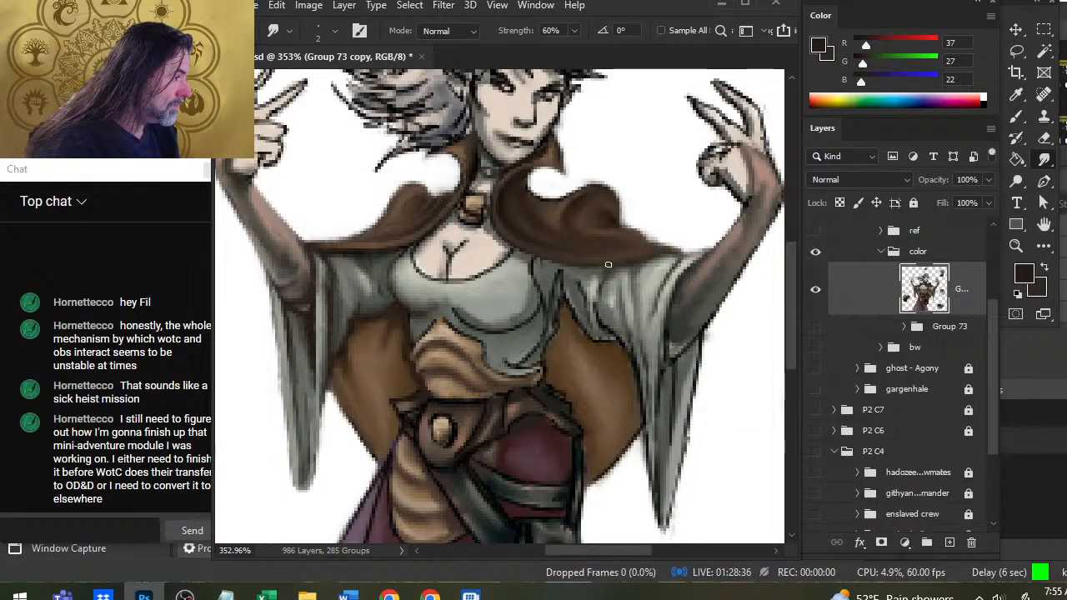
# Paint sampled dark greys along the bodice side and armpit folds at 54% opacity, and smudge them into the fabric.
pyautogui.press('b')
pyautogui.keyDown('alt'); pyautogui.click(562, 297); pyautogui.keyUp('alt')
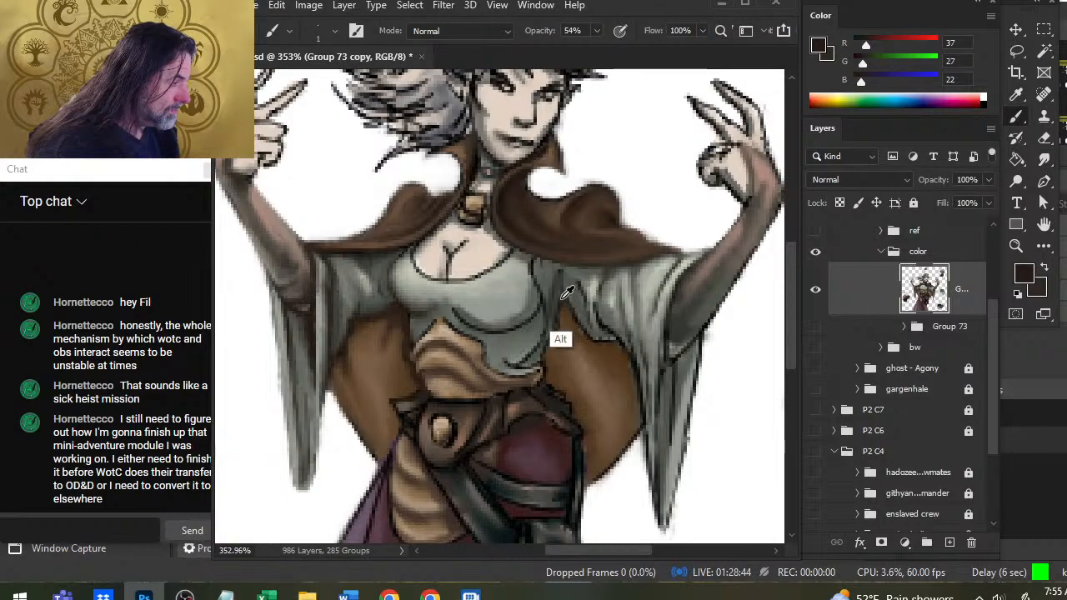
pyautogui.keyDown('alt'); pyautogui.click(542, 352); pyautogui.keyUp('alt')
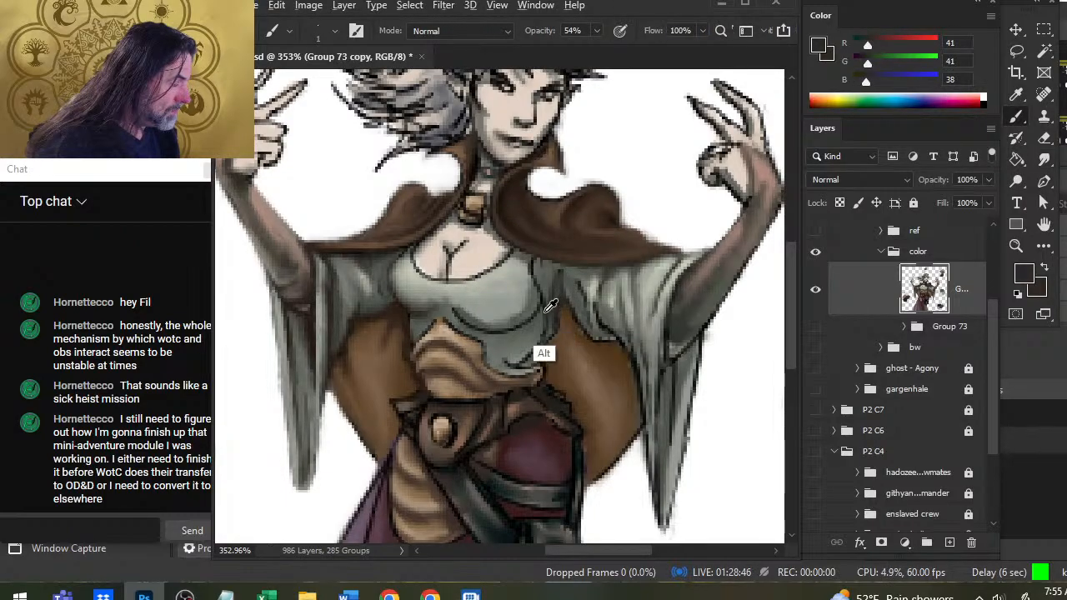
pyautogui.keyDown('alt'); pyautogui.click(544, 305); pyautogui.keyUp('alt')
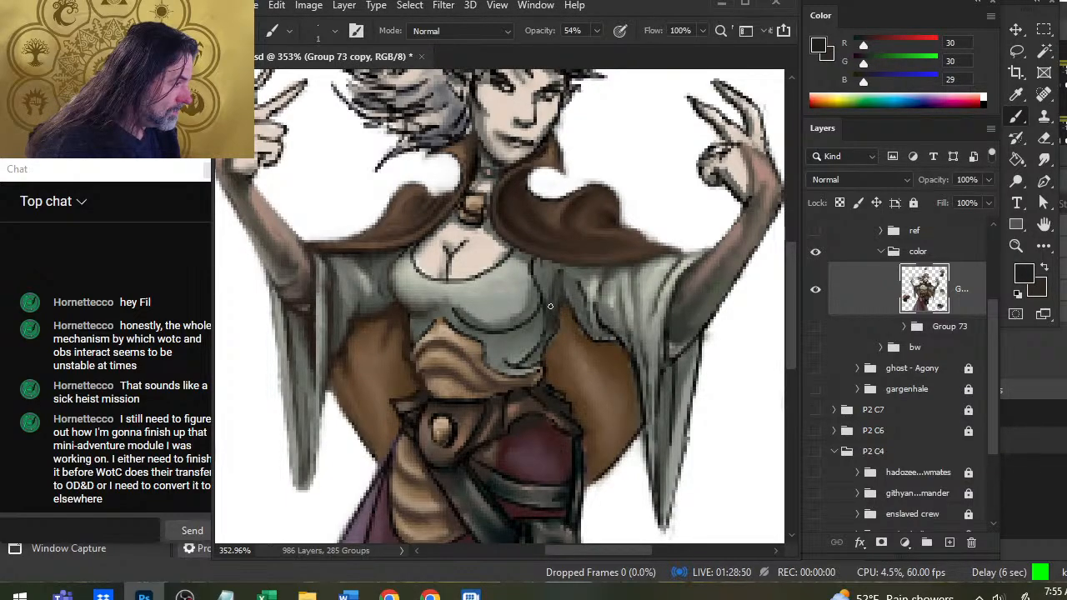
pyautogui.press('r')
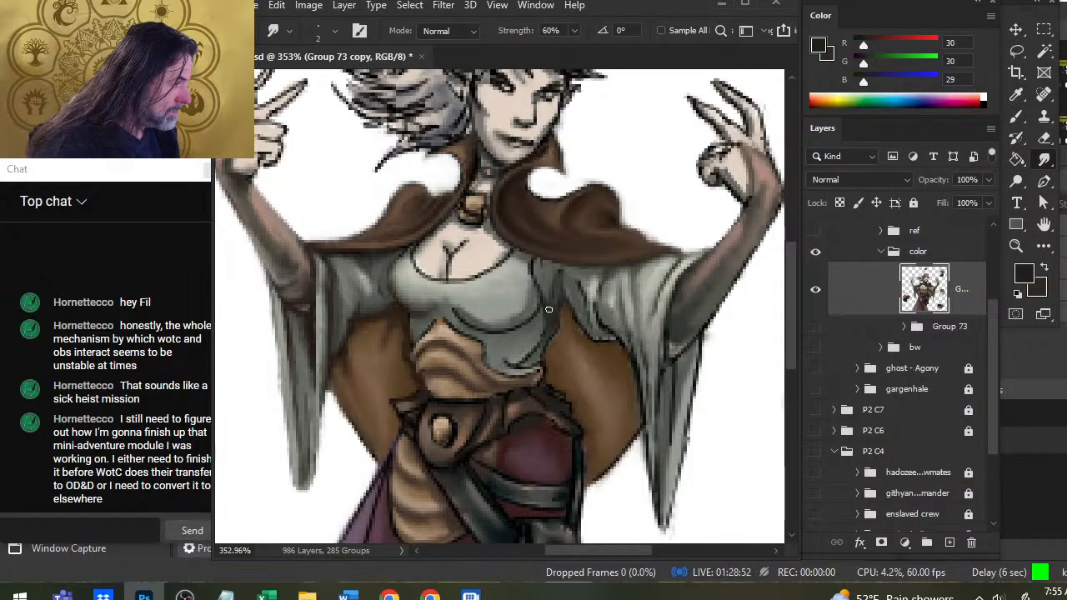
pyautogui.keyDown('alt'); pyautogui.click(580, 290); pyautogui.keyUp('alt')
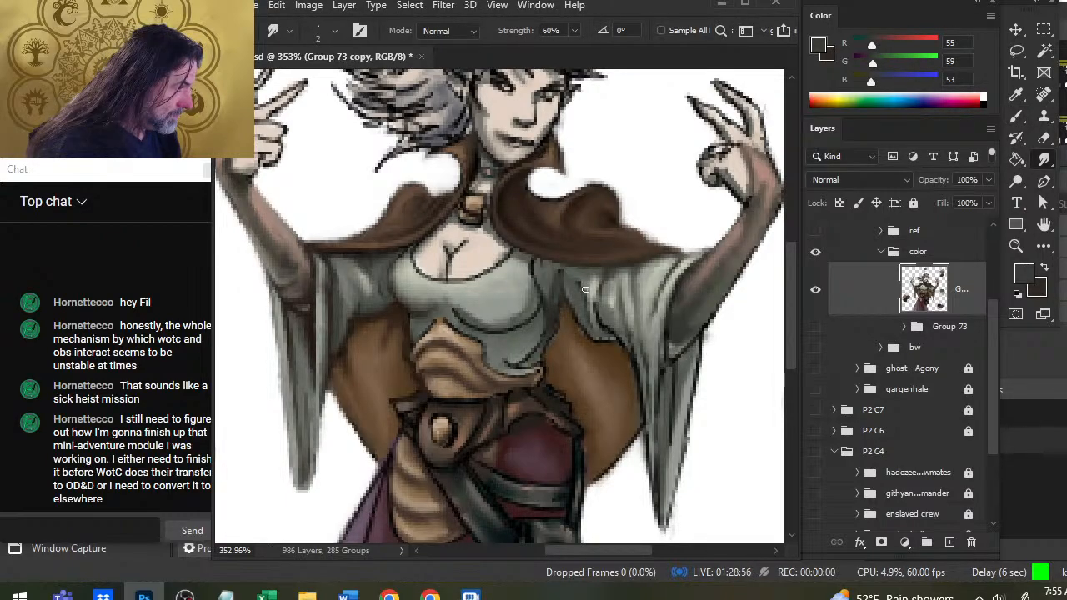
pyautogui.press(']')
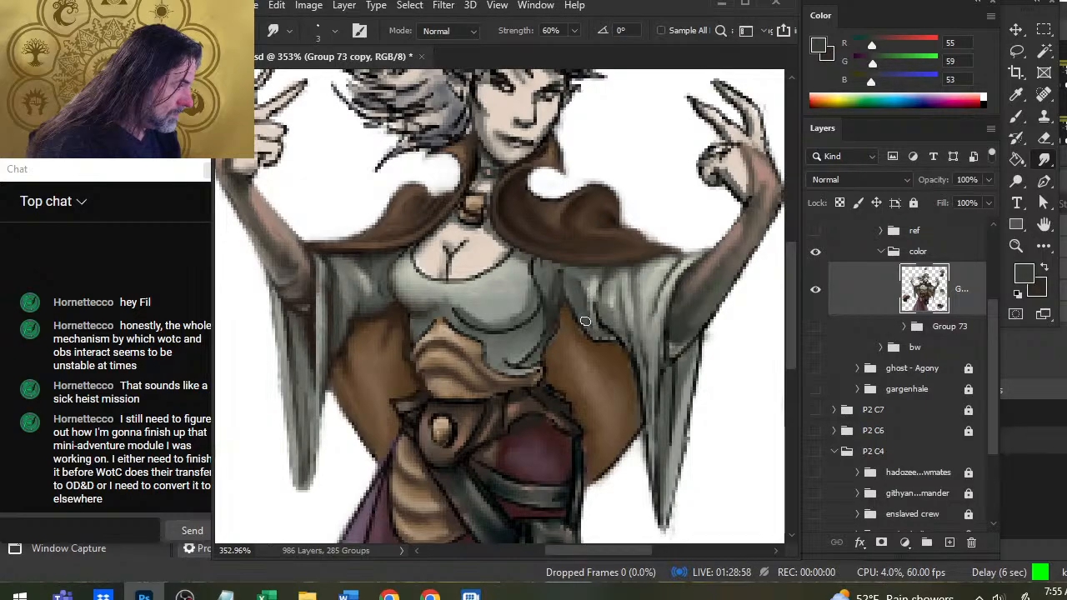
# Darken the underside of the sleeve on the image's right with a sampled near-black and smudge its hard outline into the folds.
pyautogui.press('b')
pyautogui.keyDown('alt'); pyautogui.click(584, 289); pyautogui.keyUp('alt')
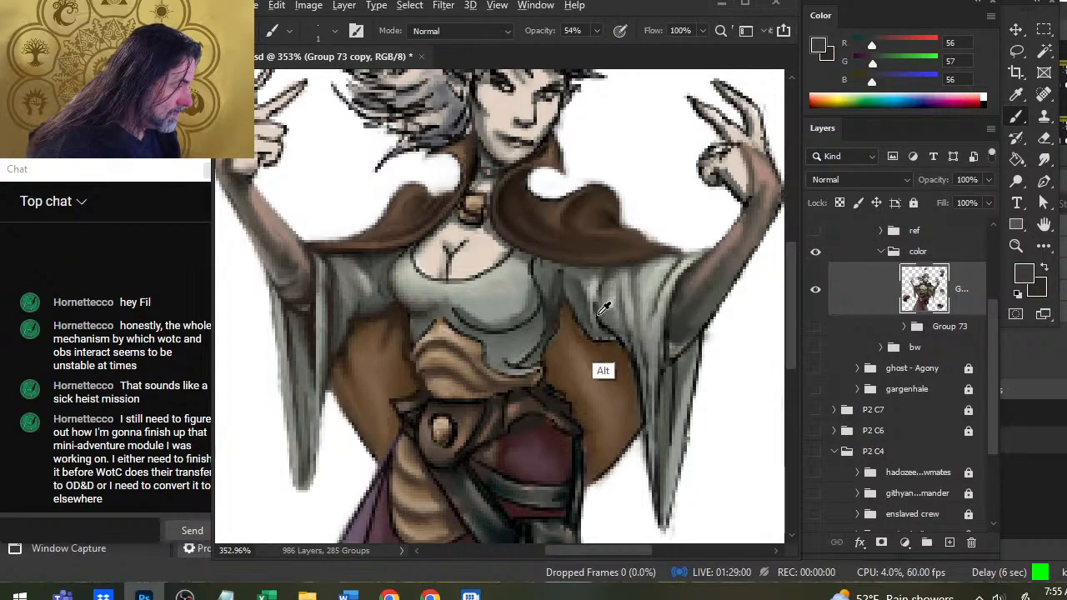
pyautogui.keyDown('alt'); pyautogui.click(583, 292); pyautogui.keyUp('alt')
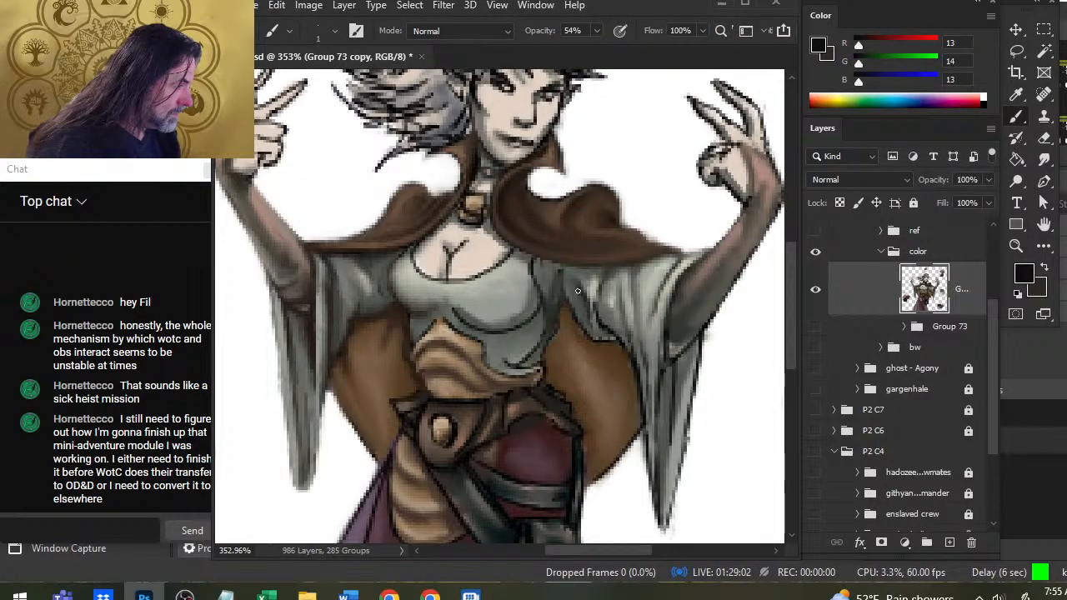
pyautogui.press('r')
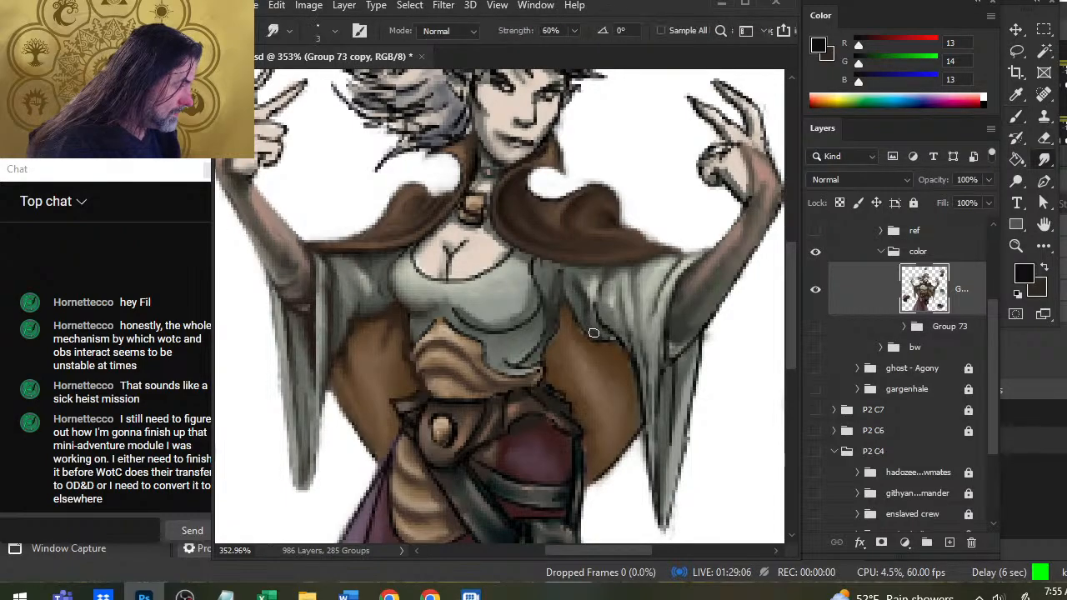
pyautogui.moveTo(593, 333)
pyautogui.mouseDown()
pyautogui.moveTo(607, 335)
pyautogui.moveTo(599, 292)
pyautogui.moveTo(607, 320)
pyautogui.mouseUp()
pyautogui.press('b')
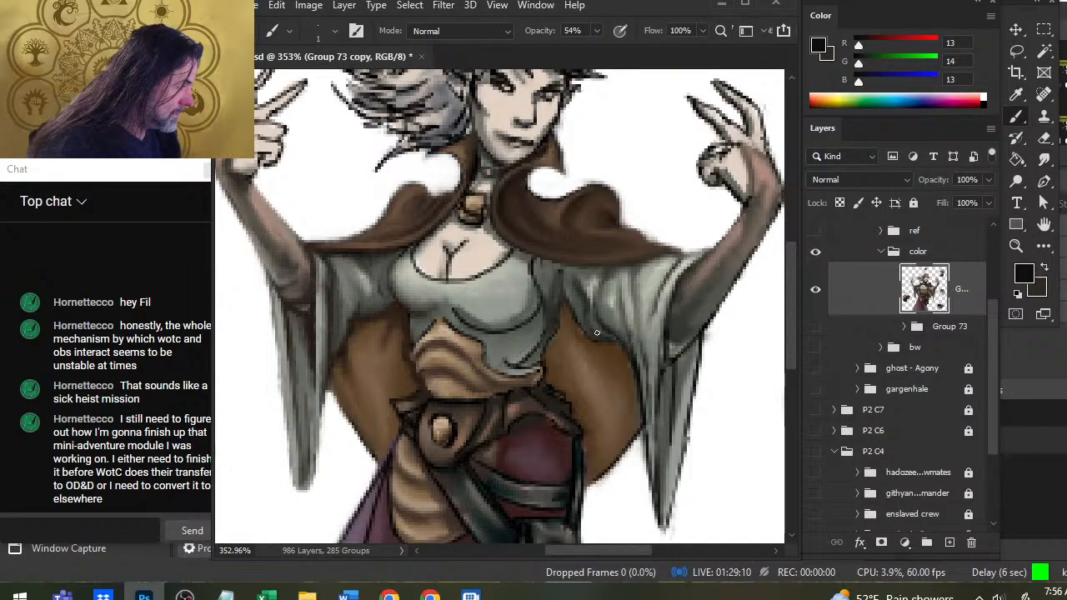
pyautogui.press('r')
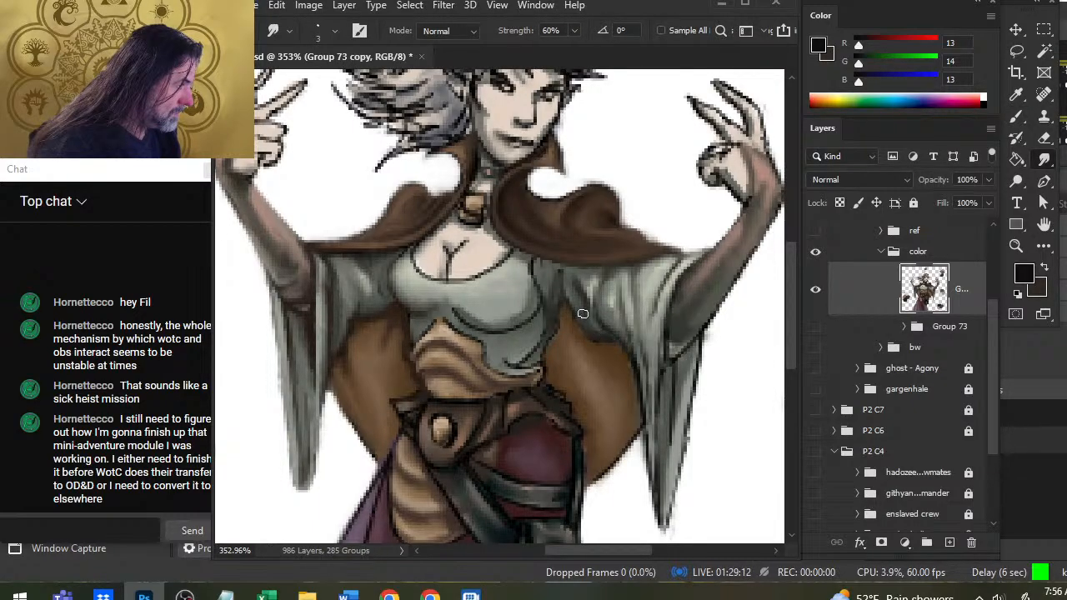
pyautogui.press('b')
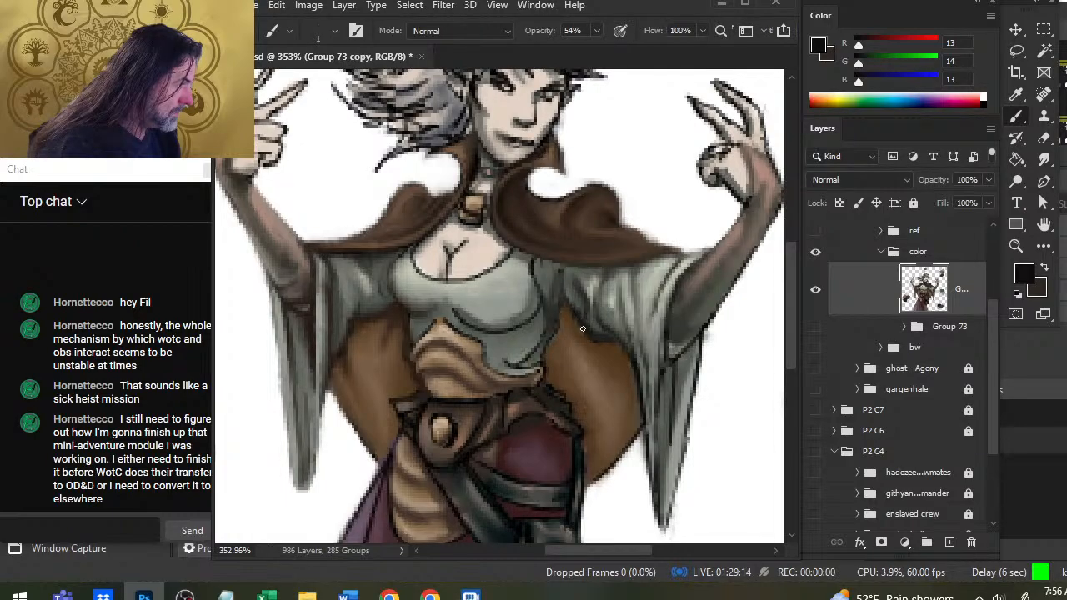
pyautogui.press('r')
# Shade the bodice's side and lower edge above the waist sash with near-black strokes, and blend away the black outline.
pyautogui.press('b')
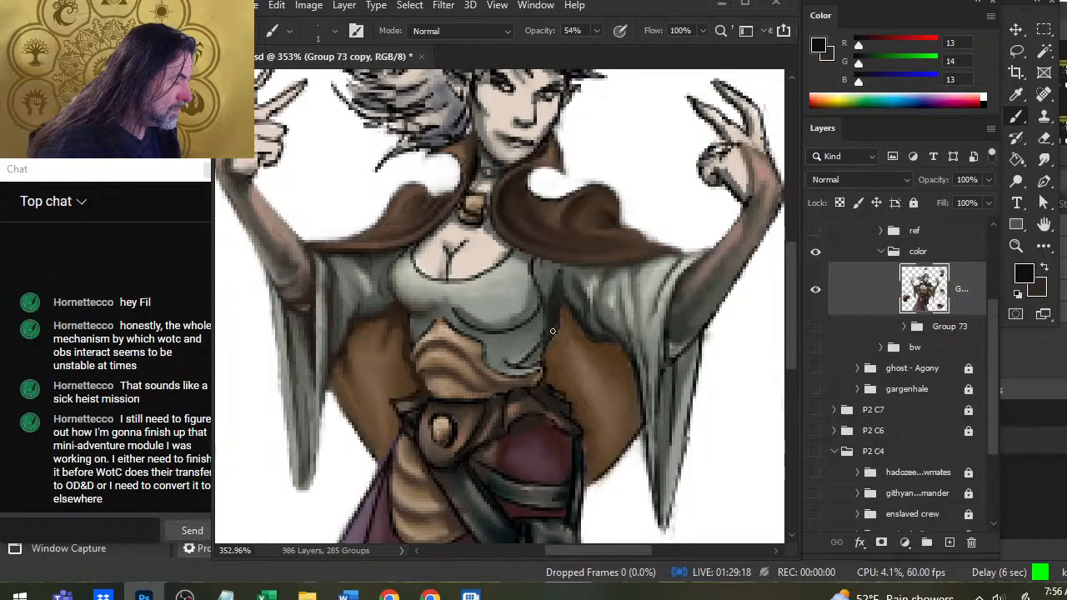
pyautogui.press('r')
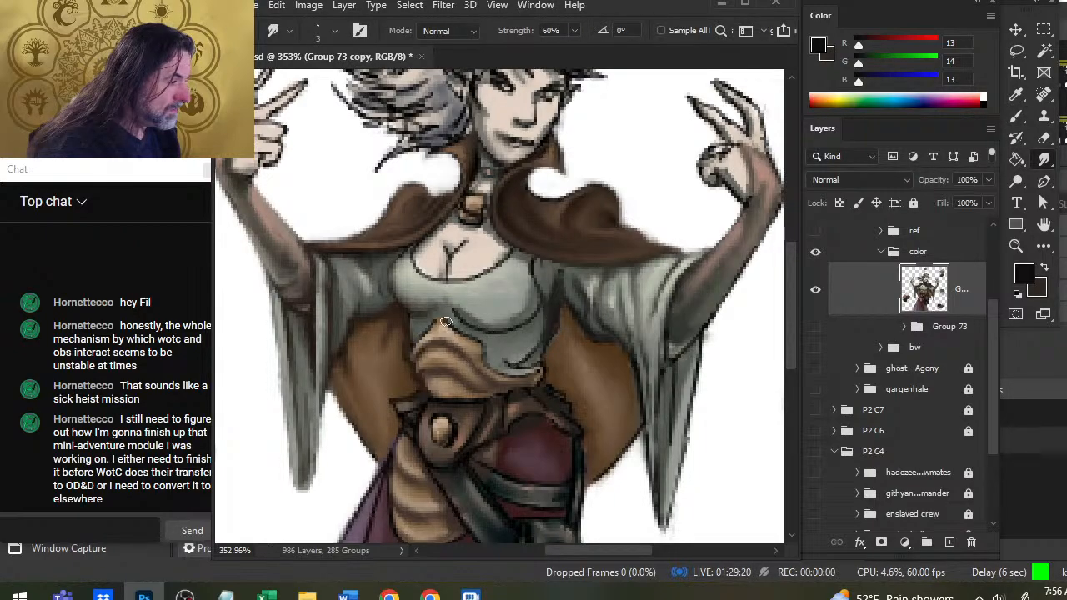
pyautogui.press('b')
pyautogui.moveTo(522, 359); pyautogui.dragTo(539, 349)
pyautogui.press('r')
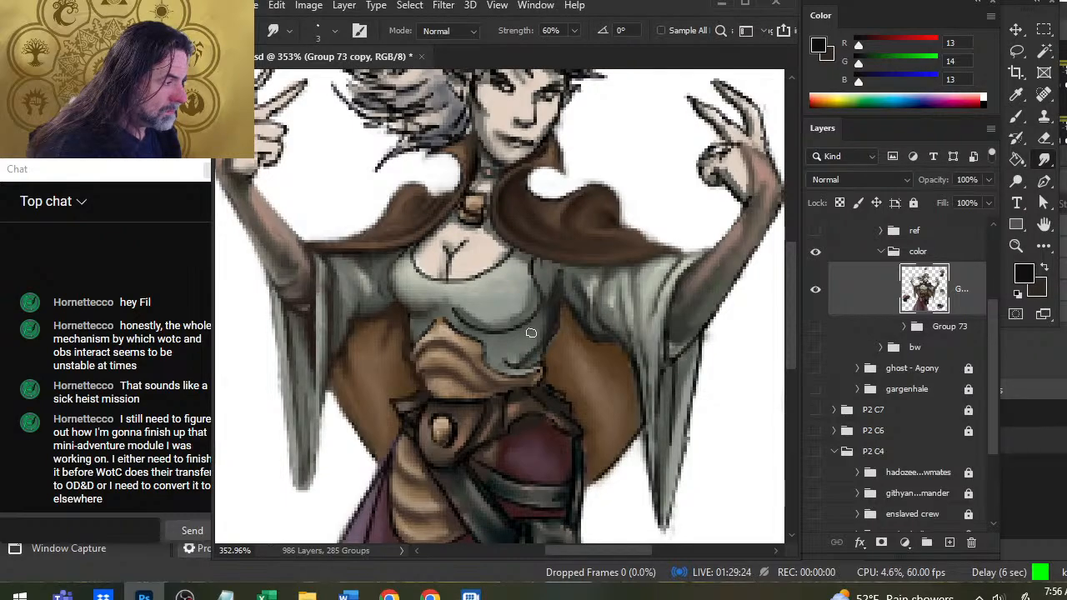
pyautogui.press('b')
pyautogui.moveTo(542, 352); pyautogui.dragTo(517, 361)
pyautogui.press('r')
pyautogui.press('b')
pyautogui.press('r')
pyautogui.press('b')
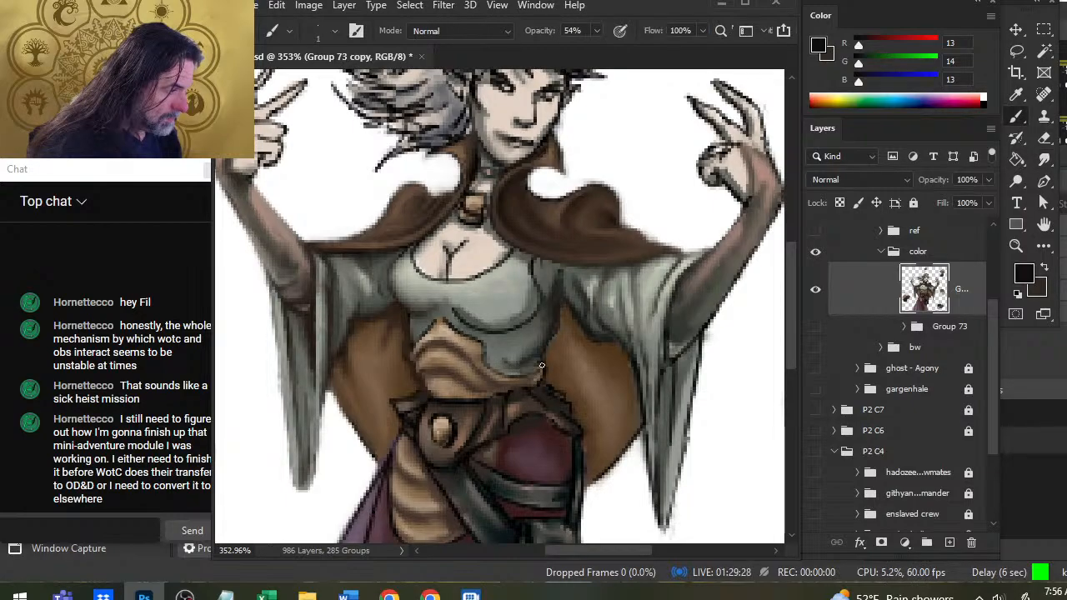
pyautogui.press('r')
pyautogui.press('b')
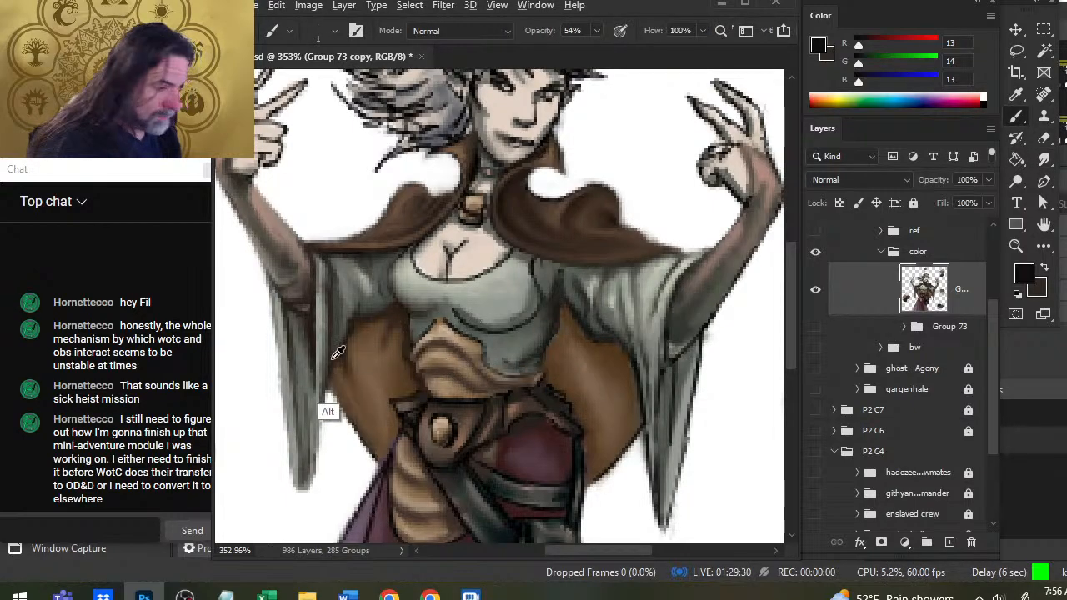
# Sample dark browns from the cloak lining and paint shadows beneath the sleeves, raising the brush opacity to 100%.
pyautogui.keyDown('alt'); pyautogui.click(377, 324); pyautogui.keyUp('alt')
pyautogui.moveTo(378, 324); pyautogui.dragTo(351, 353)
pyautogui.keyDown('alt'); pyautogui.click(349, 348); pyautogui.keyUp('alt')
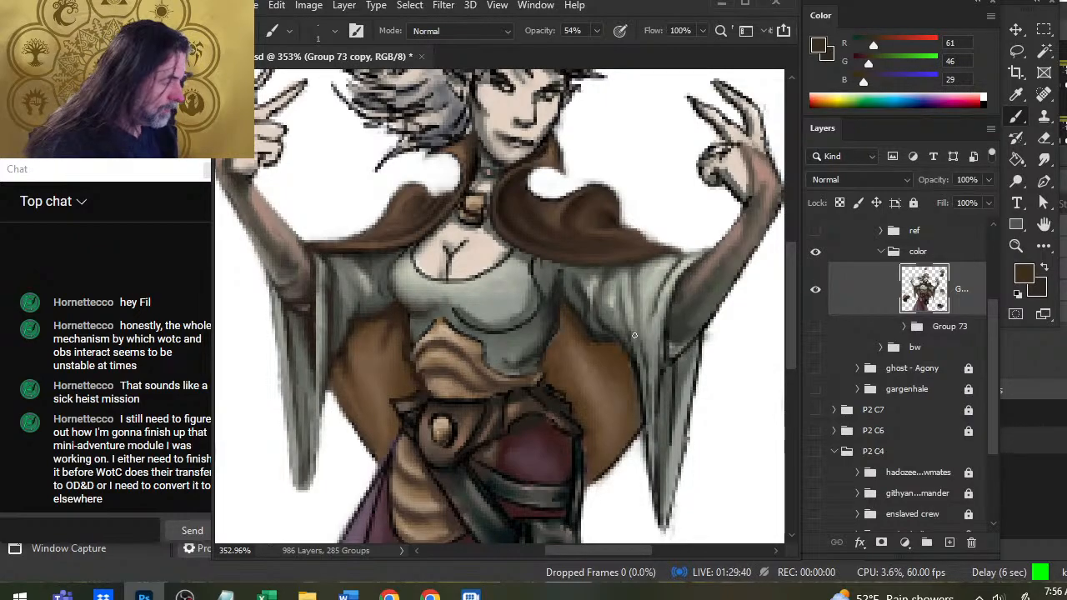
pyautogui.press('0')
pyautogui.moveTo(373, 314); pyautogui.dragTo(361, 321)
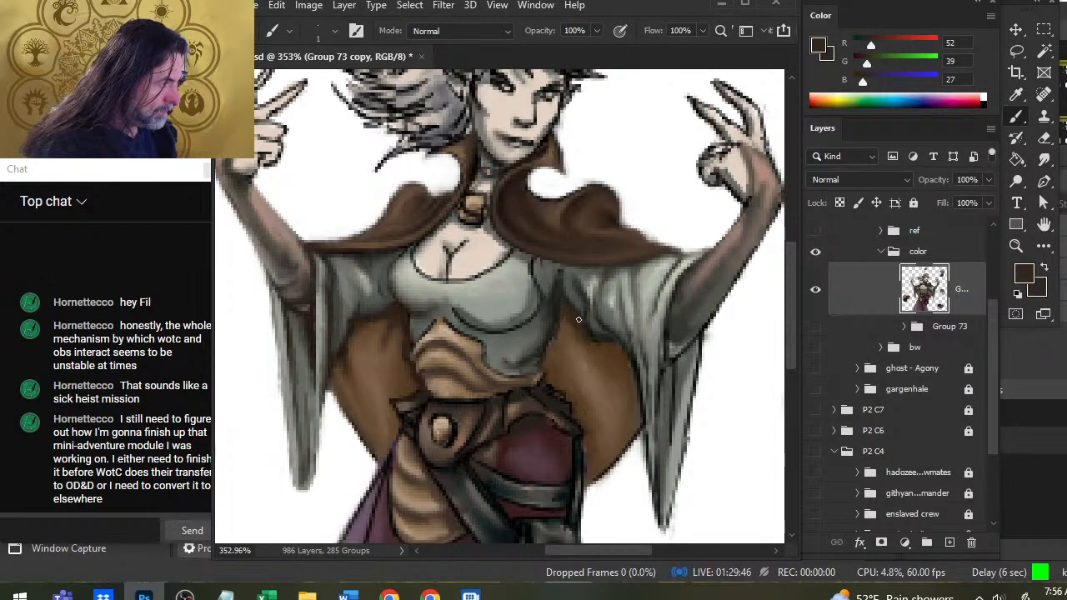
# Deepen the cloak lining's shadows between the bodice and the right-hand sleeve with sampled dark brown RGB 37, 31, 22.
pyautogui.press('r')
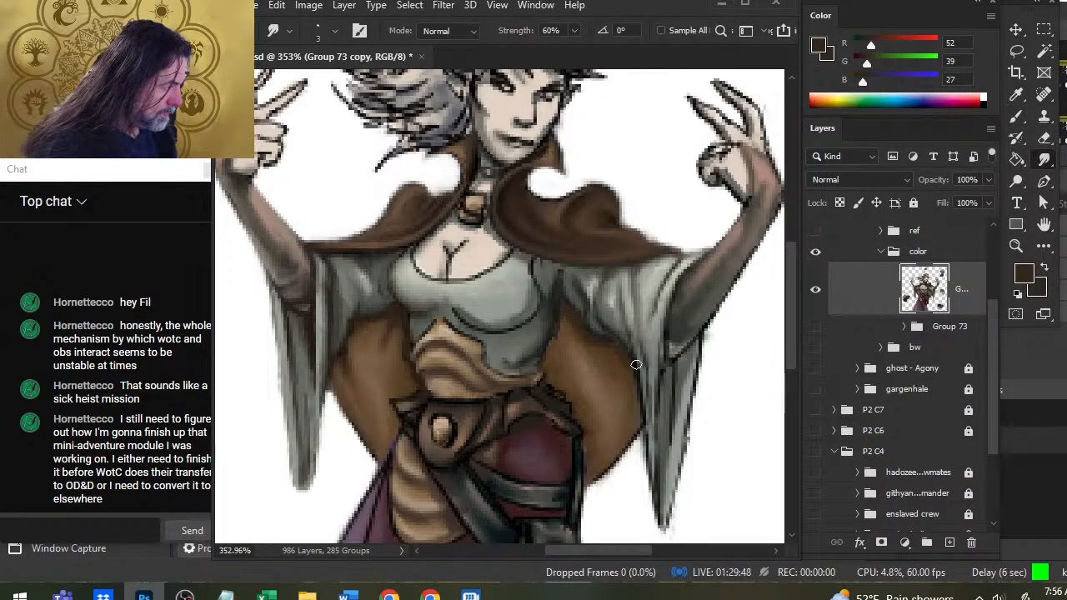
pyautogui.press('b')
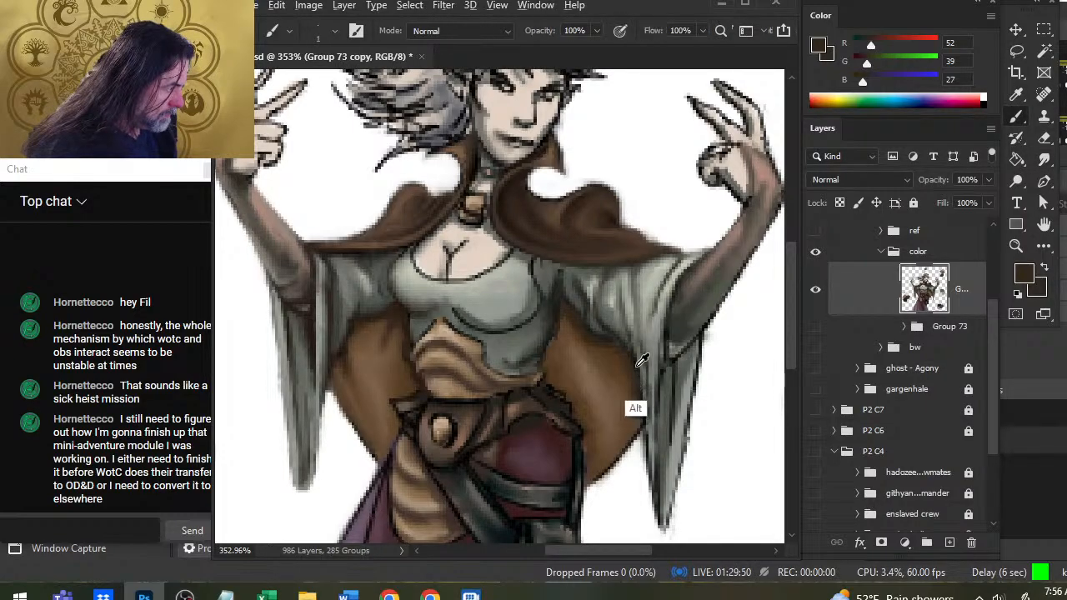
pyautogui.keyDown('alt'); pyautogui.click(634, 406); pyautogui.keyUp('alt')
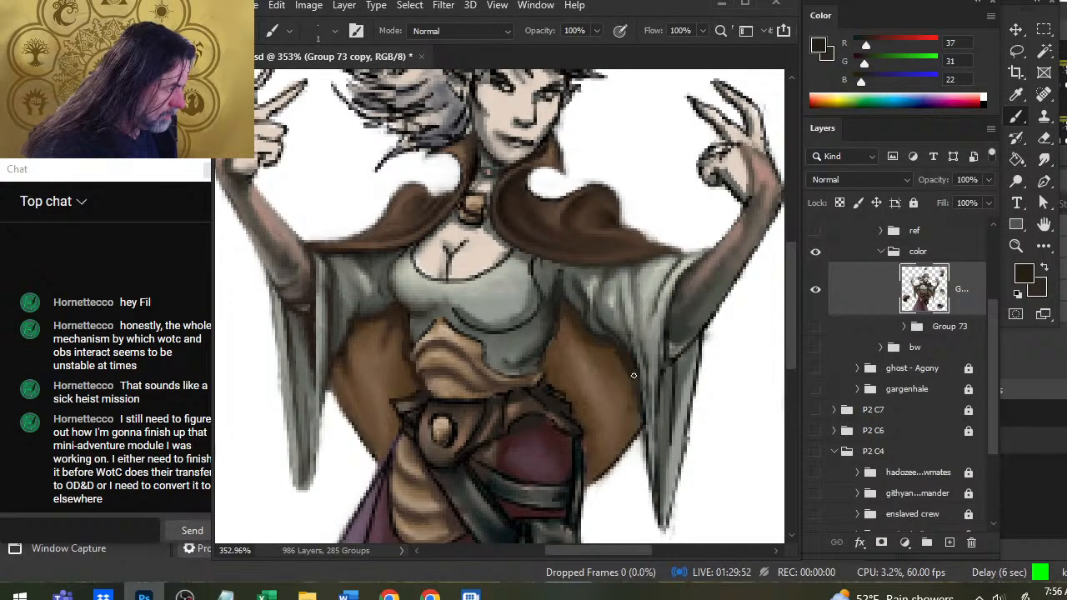
pyautogui.moveTo(561, 329); pyautogui.dragTo(547, 365)
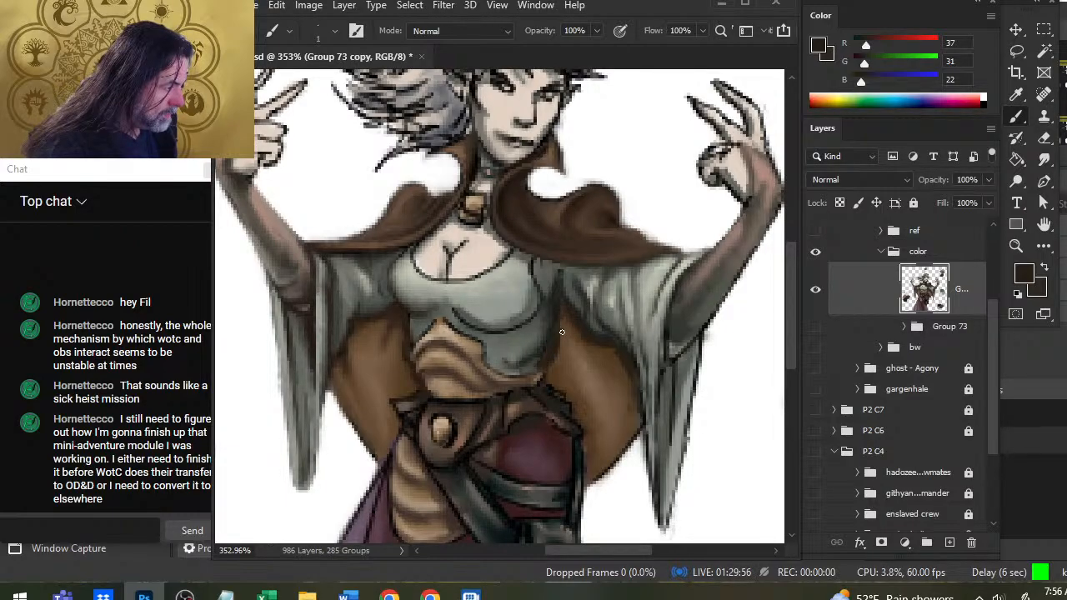
pyautogui.press('r')
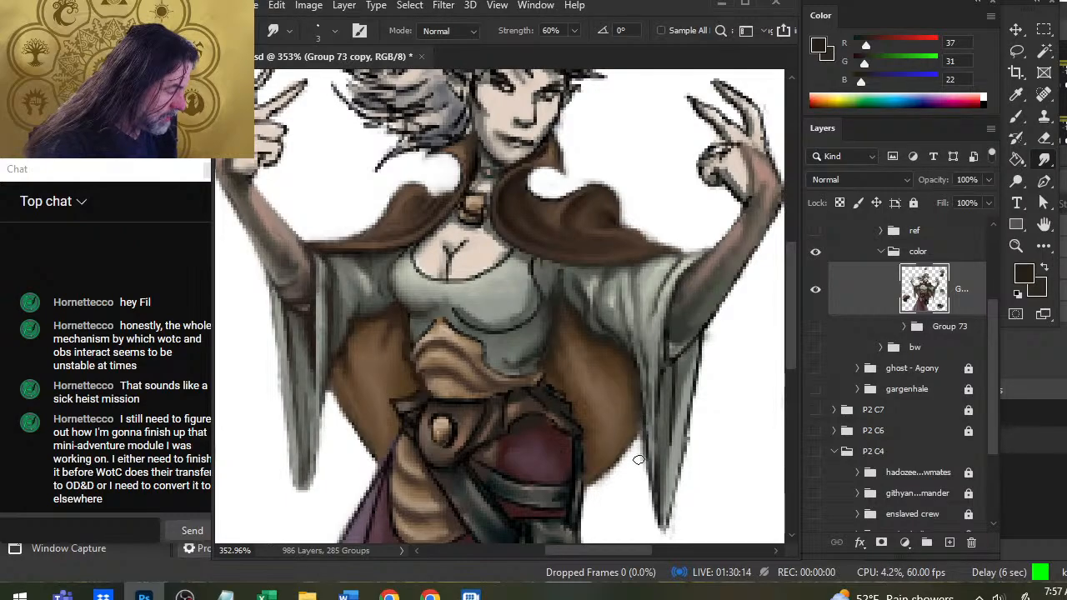
# Soften the cloak lining's outer edge beside the hanging right-hand sleeve by smudging its outline at 60% strength.
pyautogui.press('e')
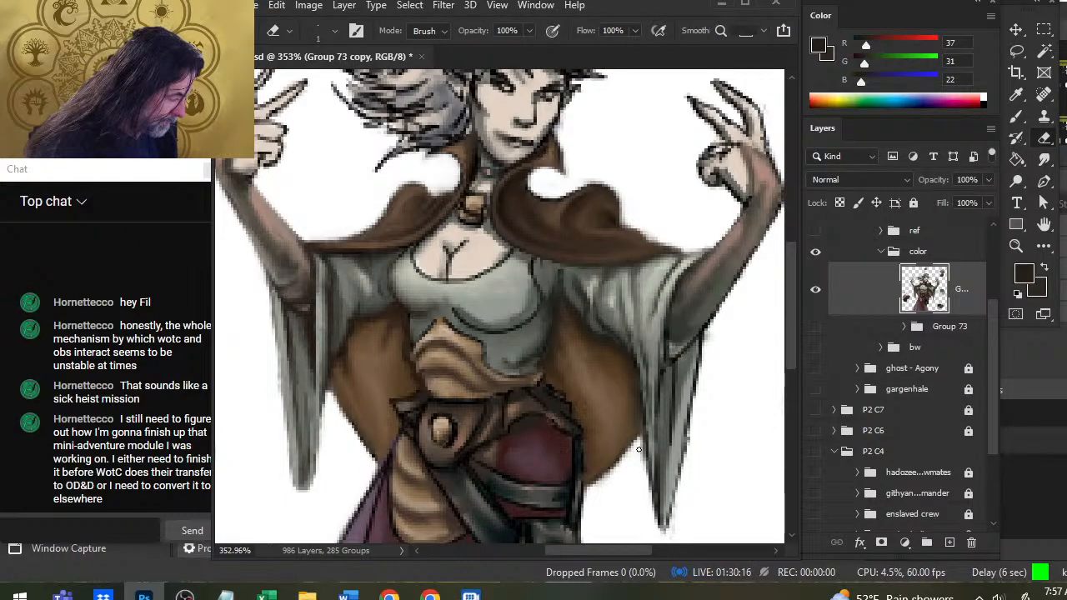
pyautogui.press('r')
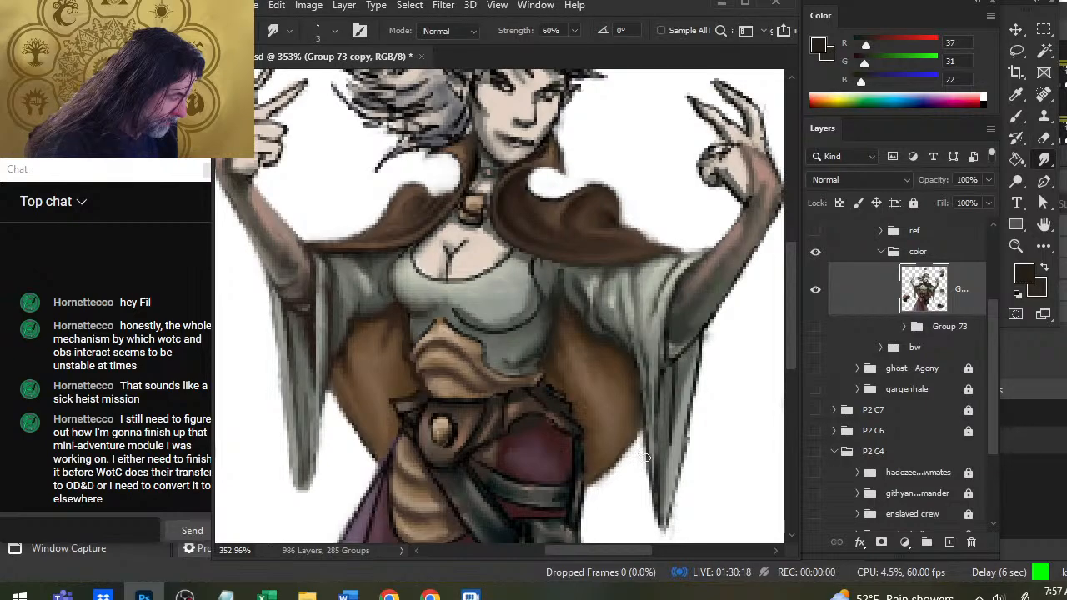
pyautogui.moveTo(648, 405)
pyautogui.mouseDown()
pyautogui.moveTo(631, 424)
pyautogui.moveTo(631, 411)
pyautogui.mouseUp()
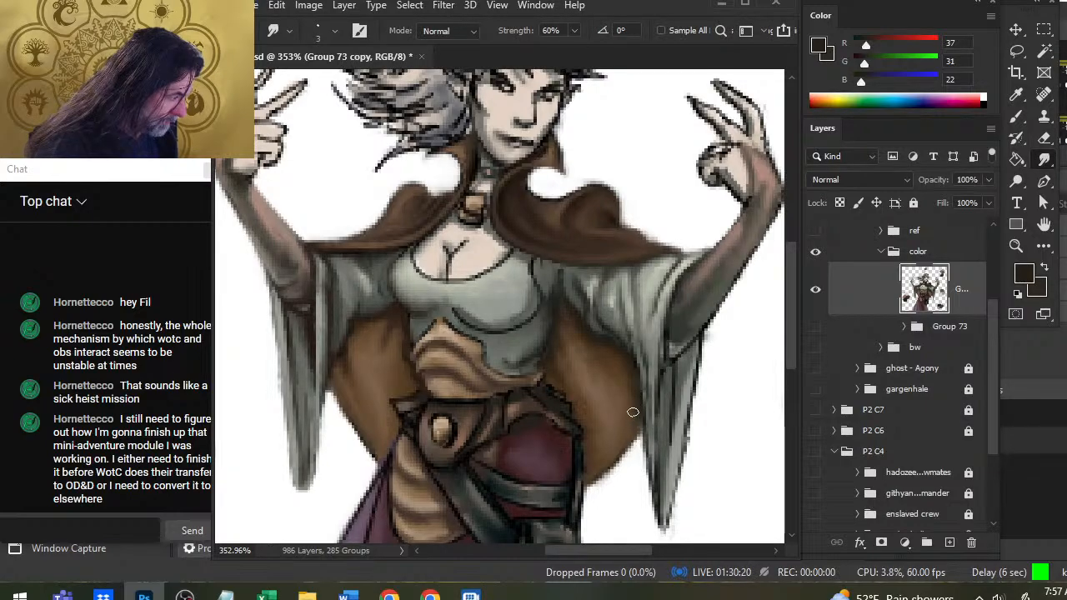
pyautogui.moveTo(639, 450); pyautogui.dragTo(636, 400)
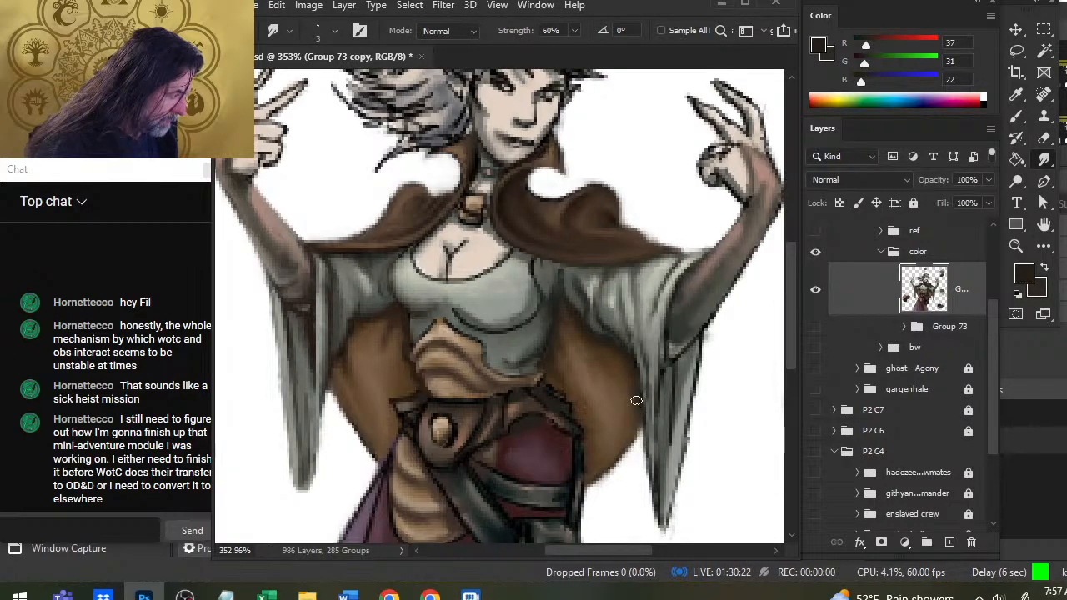
# Paint sampled dark brown RGB 41, 33, 23 along the cloak lining beneath the right-hand sleeve and beside the hip.
pyautogui.press('b')
pyautogui.keyDown('alt'); pyautogui.click(595, 337); pyautogui.keyUp('alt')
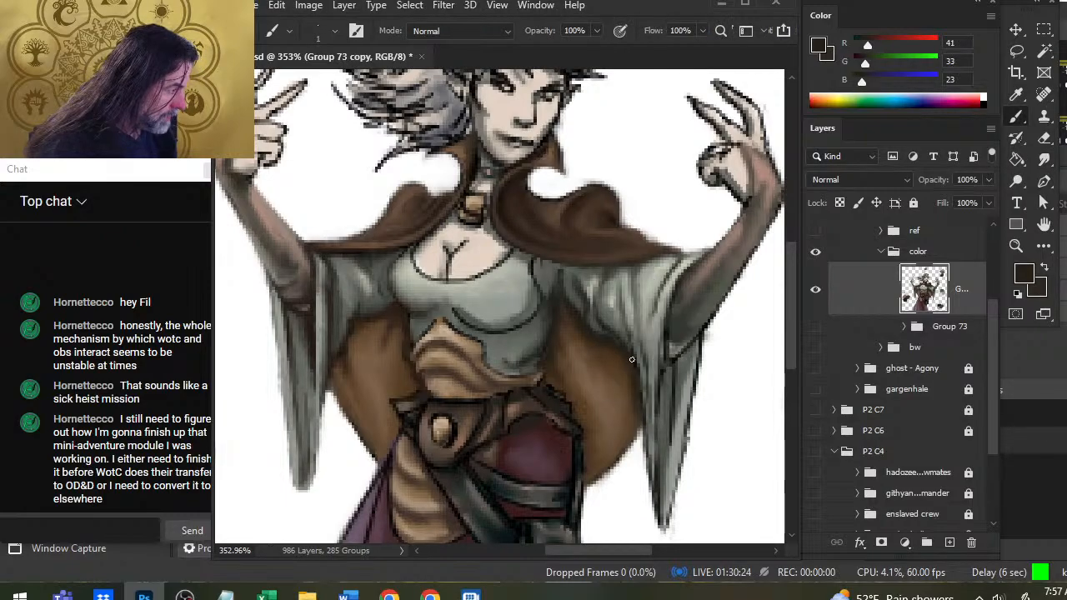
pyautogui.moveTo(586, 450)
pyautogui.mouseDown()
pyautogui.moveTo(590, 476)
pyautogui.moveTo(593, 443)
pyautogui.mouseUp()
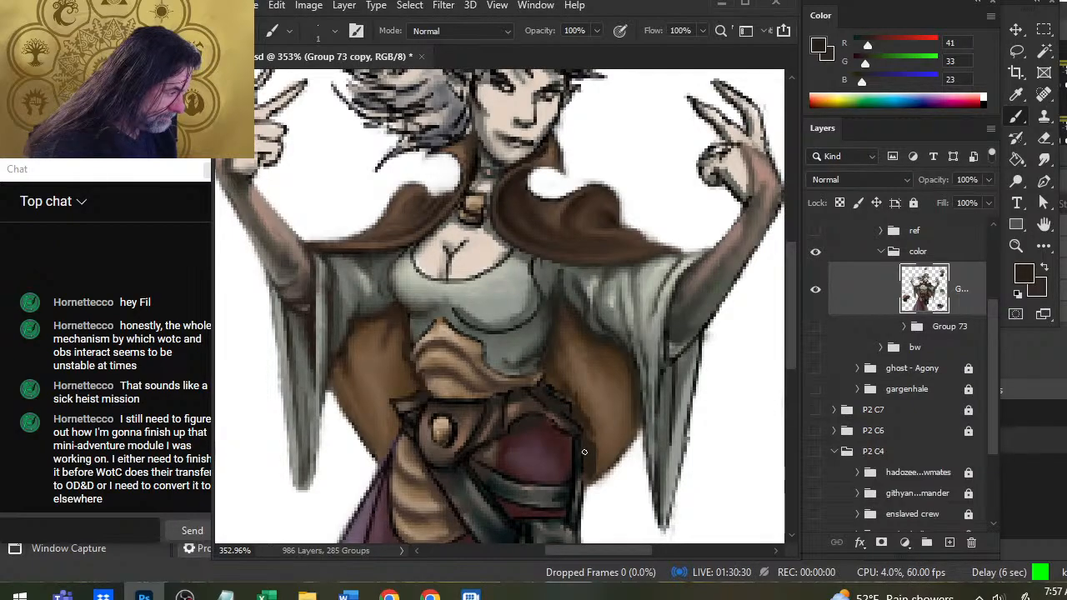
# Blend the painted shadows in the cloak lining beside the hip by smudging at 60% strength.
pyautogui.press('r')
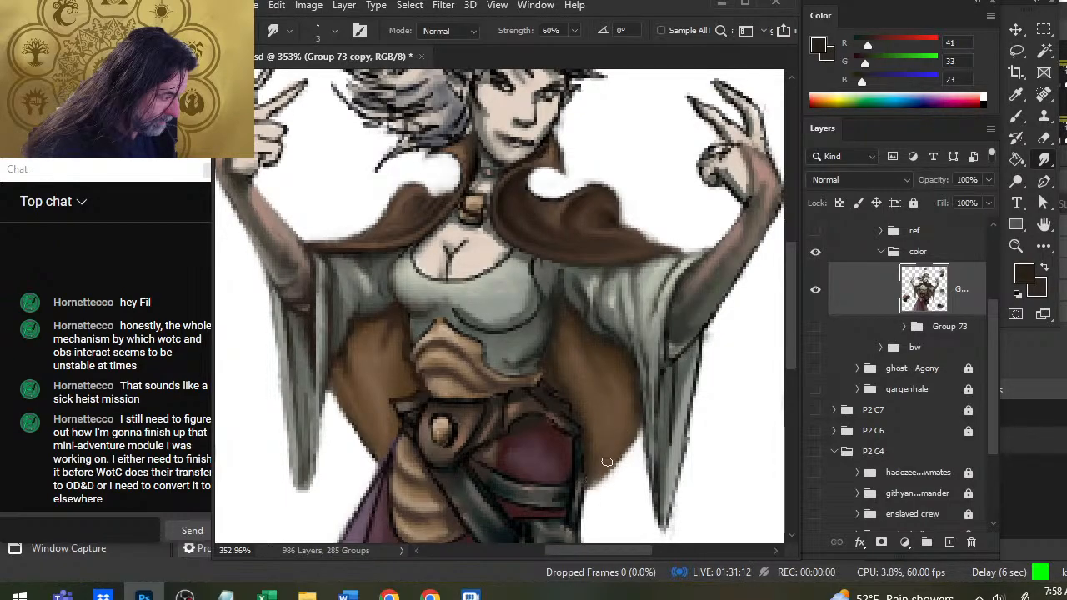
pyautogui.press('z')
pyautogui.moveTo(626, 446); pyautogui.dragTo(557, 400)
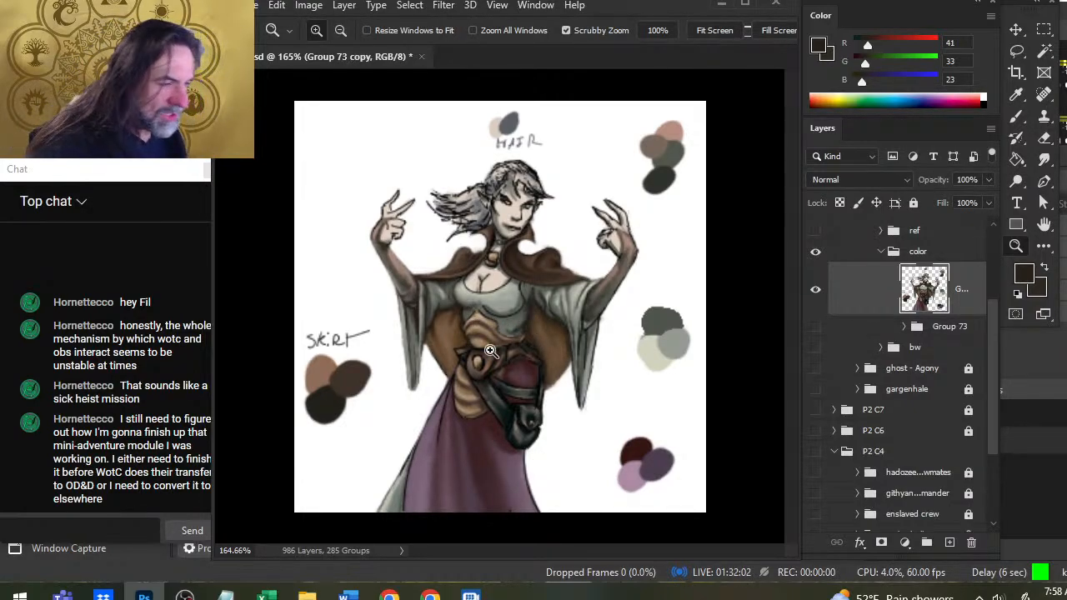
# Shade the bodice's side beside the right-hand sleeve with sampled dark gray RGB 38, 40, 40 and smudge it at 60% strength.
pyautogui.moveTo(489, 344); pyautogui.dragTo(506, 357)
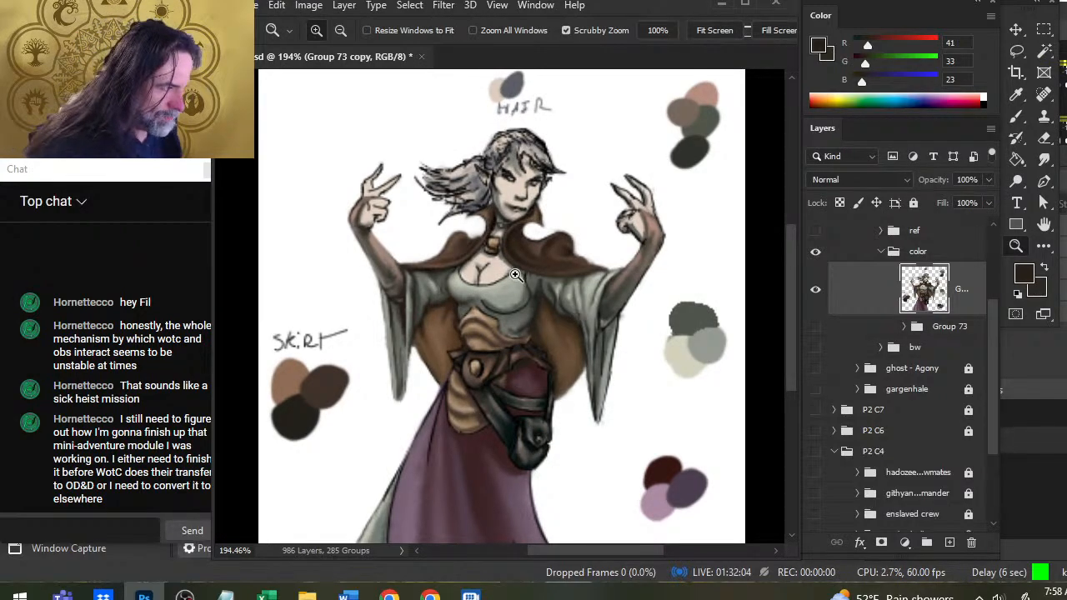
pyautogui.press('b')
pyautogui.keyDown('alt'); pyautogui.click(523, 365); pyautogui.keyUp('alt')
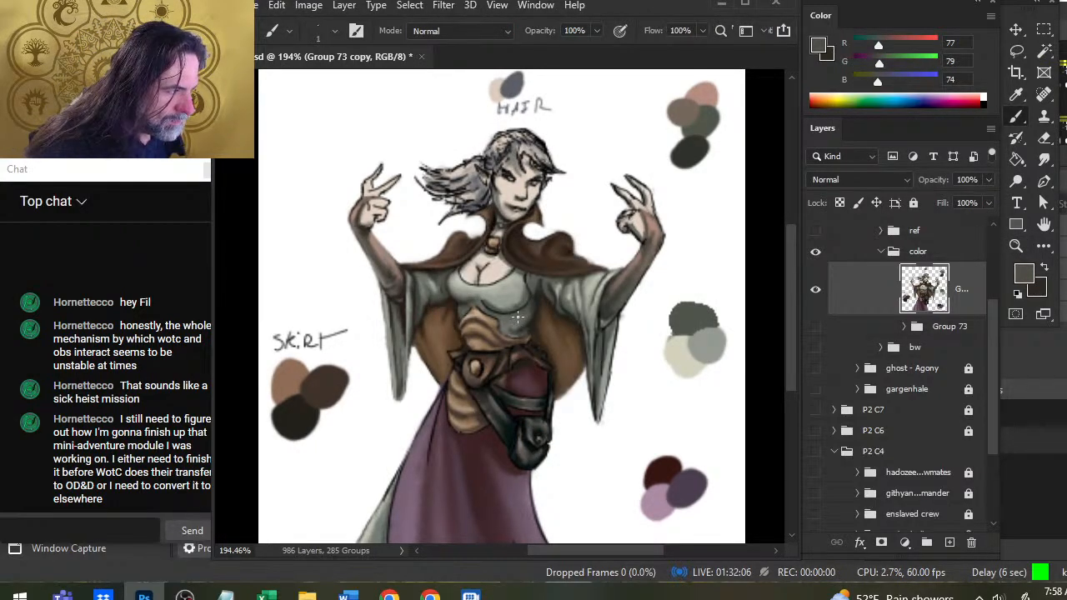
pyautogui.press('z')
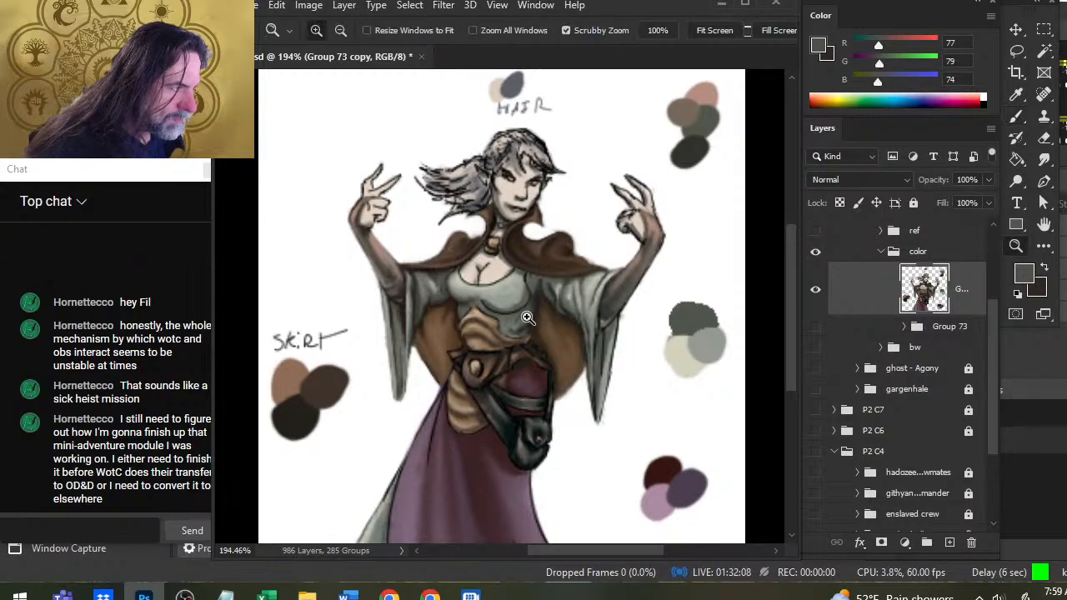
pyautogui.moveTo(528, 314); pyautogui.dragTo(570, 315)
pyautogui.press('b')
pyautogui.keyDown('alt'); pyautogui.click(520, 337); pyautogui.keyUp('alt')
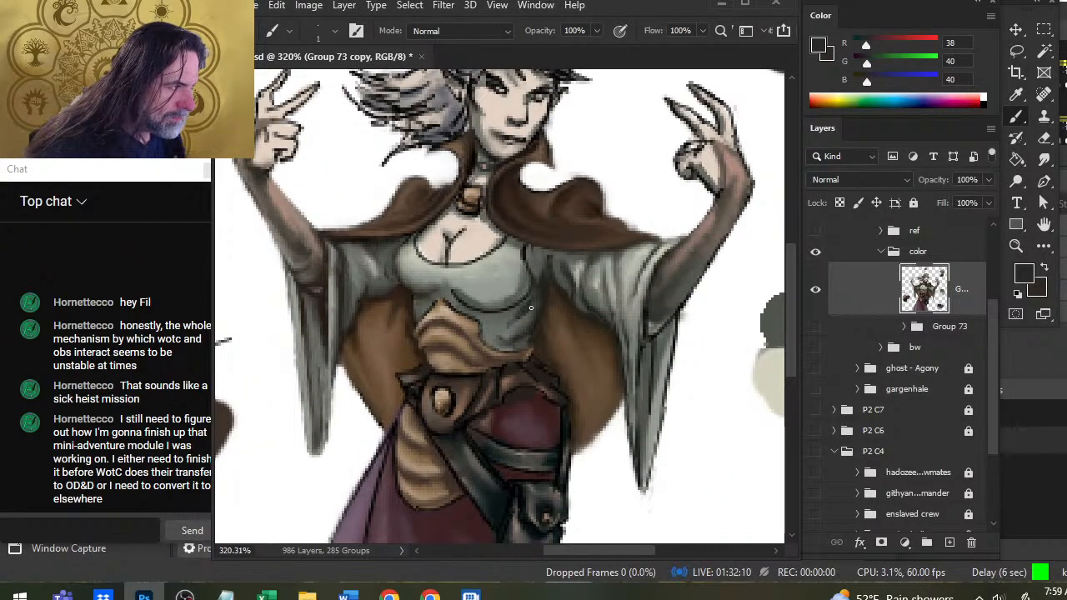
pyautogui.press('r')
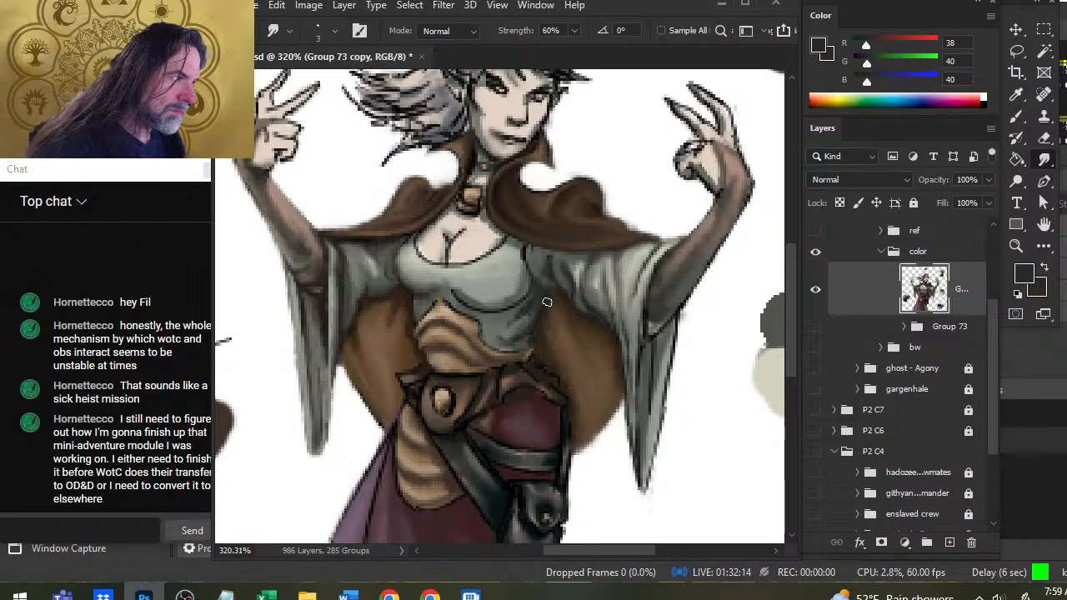
# Darken the right-hand sleeve's underside along the cloak lining with sampled near-black RGB 19, 19, 18, smudging the strokes into the fabric.
pyautogui.press('b')
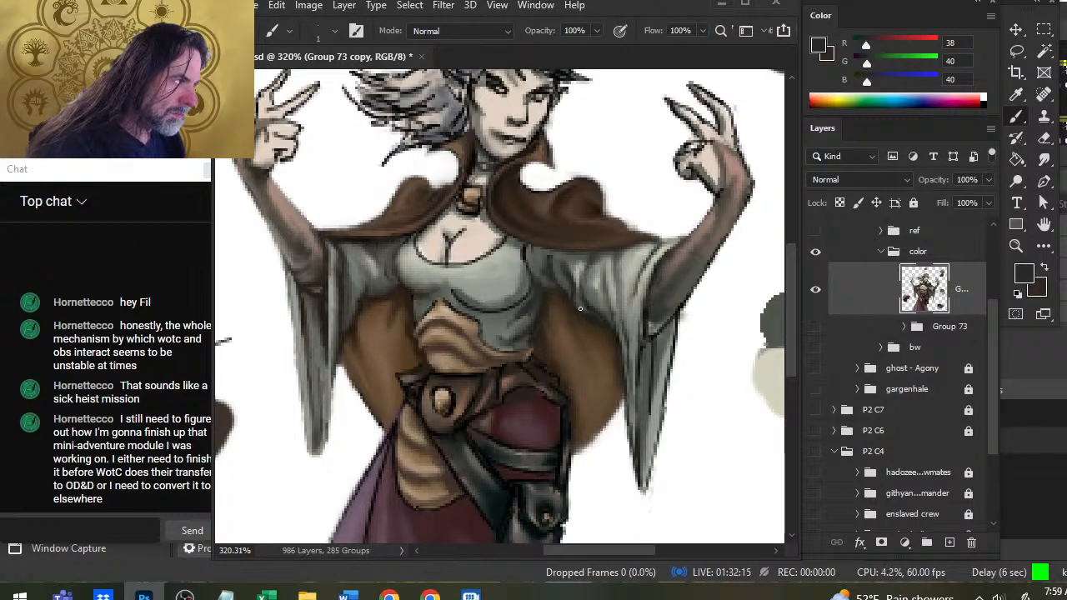
pyautogui.keyDown('alt'); pyautogui.click(521, 297); pyautogui.keyUp('alt')
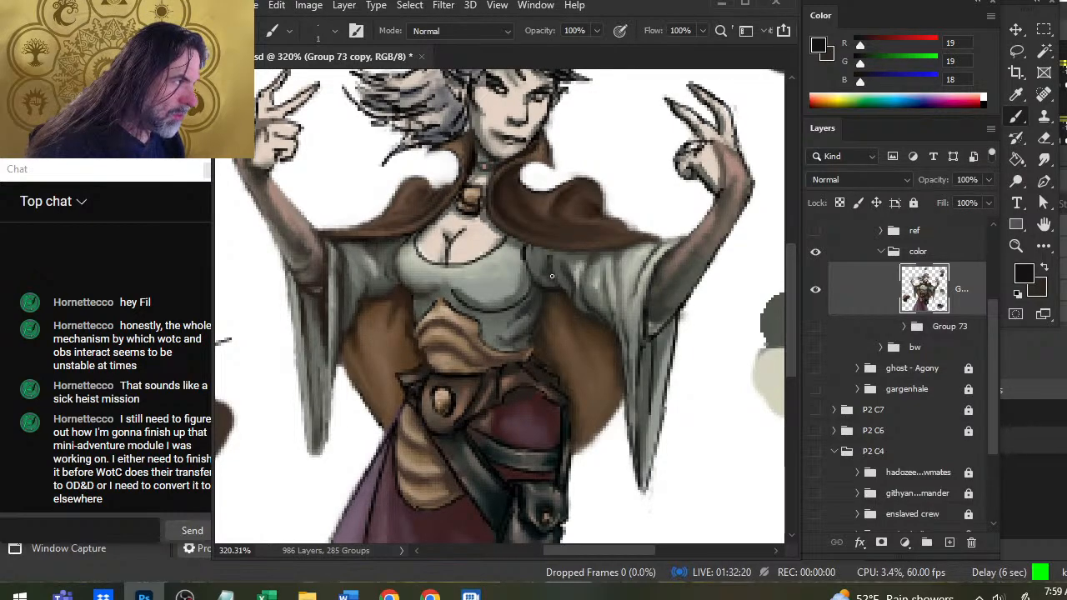
pyautogui.press('r')
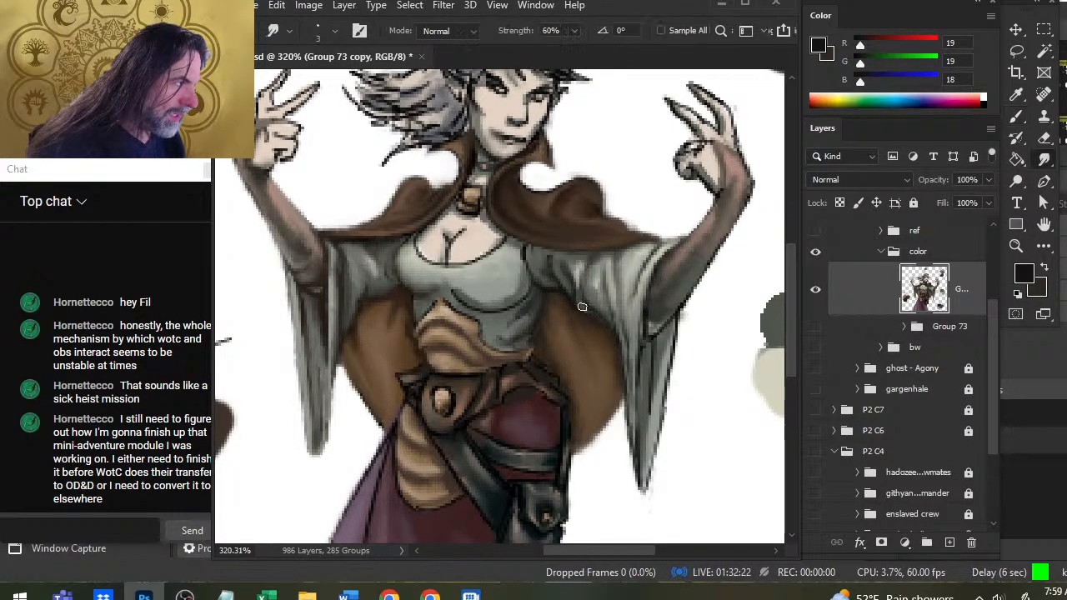
pyautogui.press('b')
pyautogui.press('r')
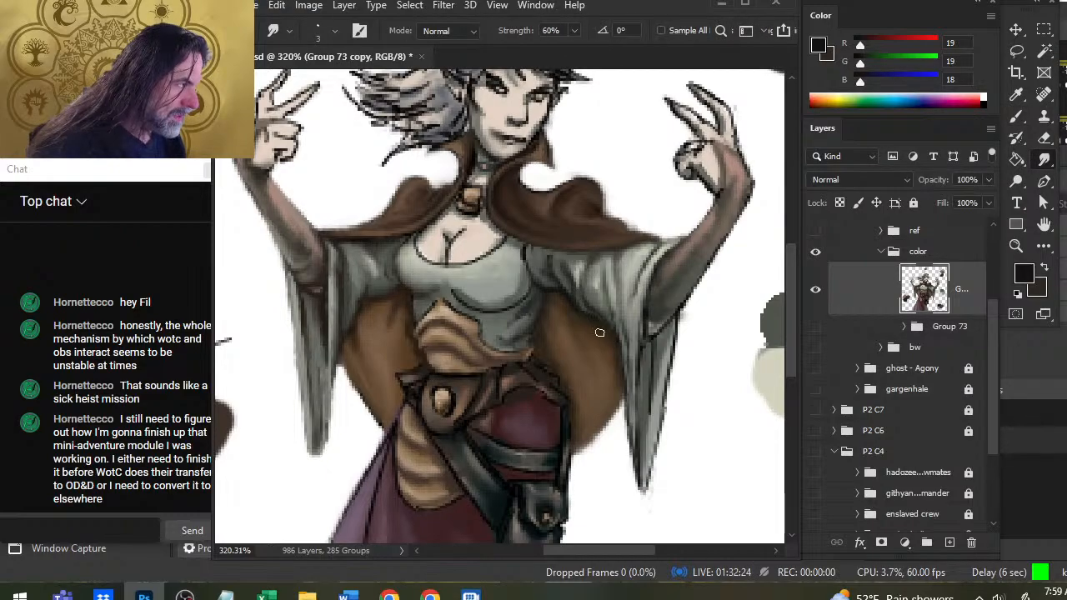
pyautogui.press('b')
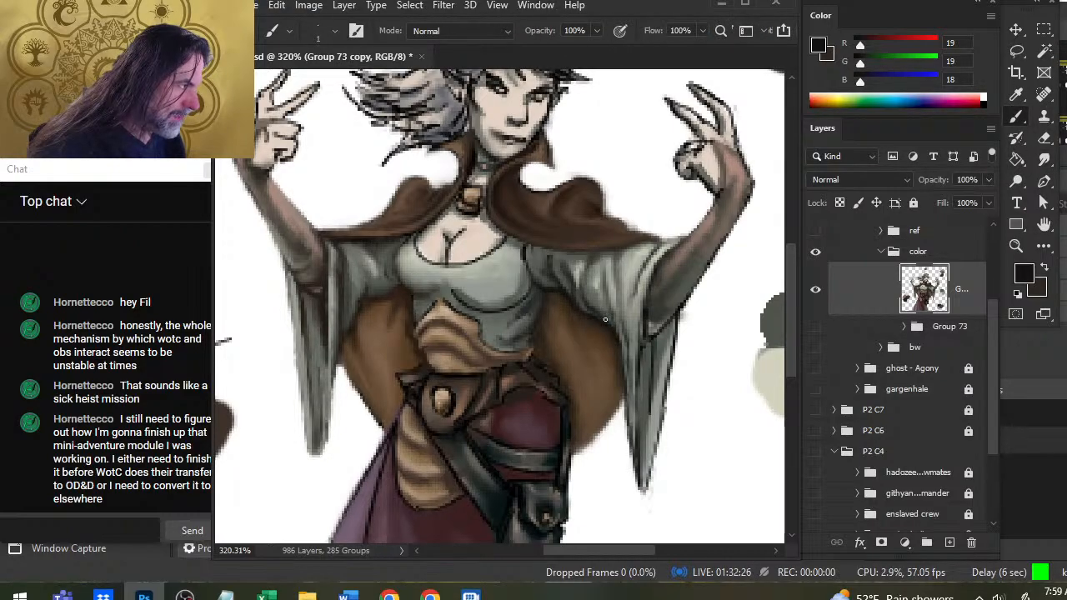
pyautogui.press('r')
pyautogui.press('b')
pyautogui.press('r')
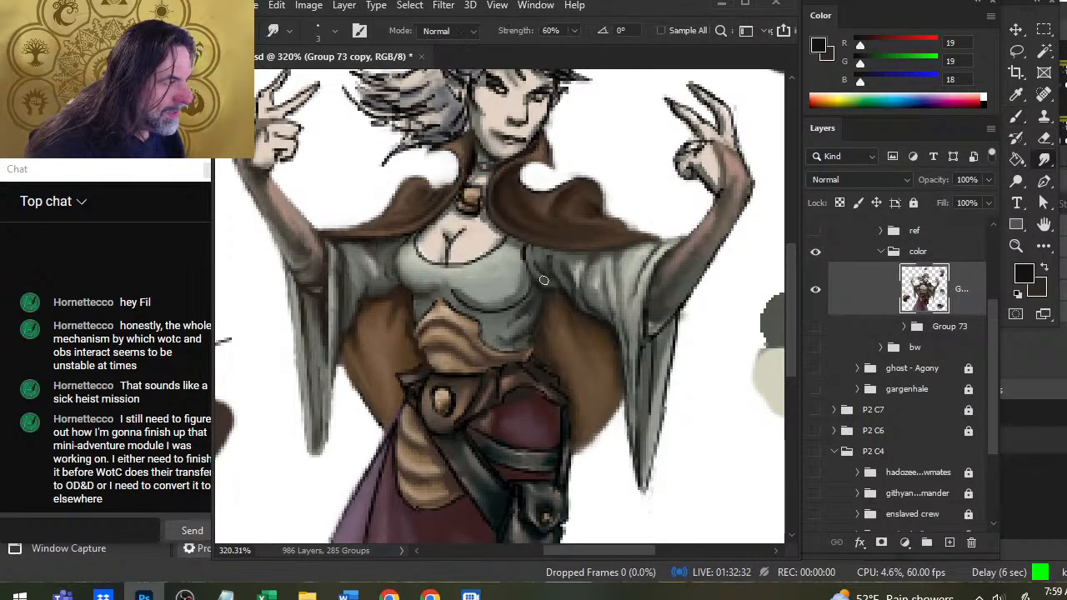
# Shade the right-hand armhole and upper sleeve beneath the cloak in near-black, then smudge the armhole and neckline outlines.
pyautogui.press('b')
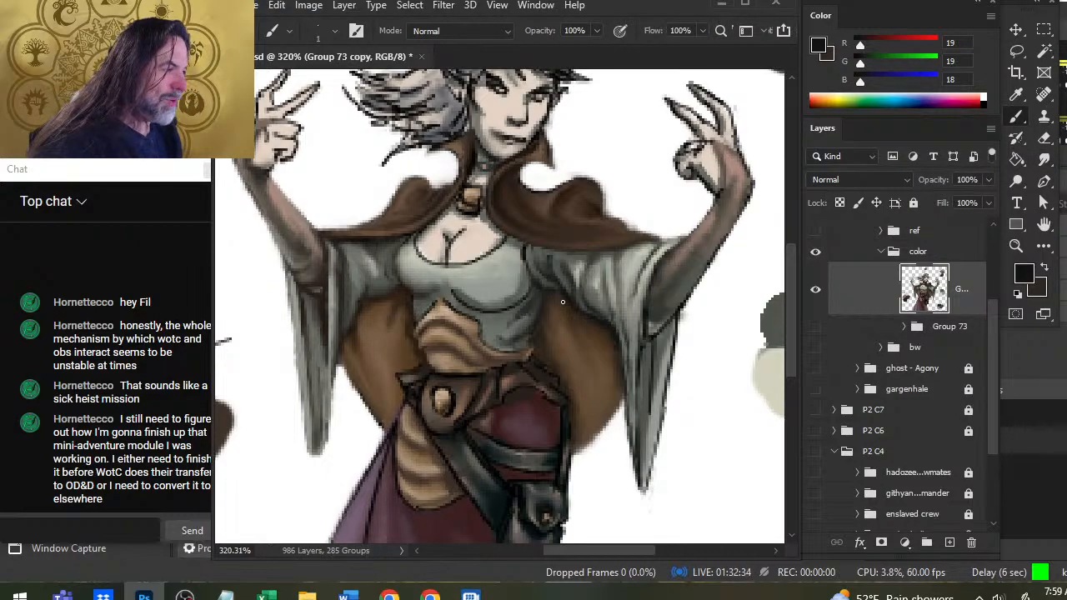
pyautogui.press('r')
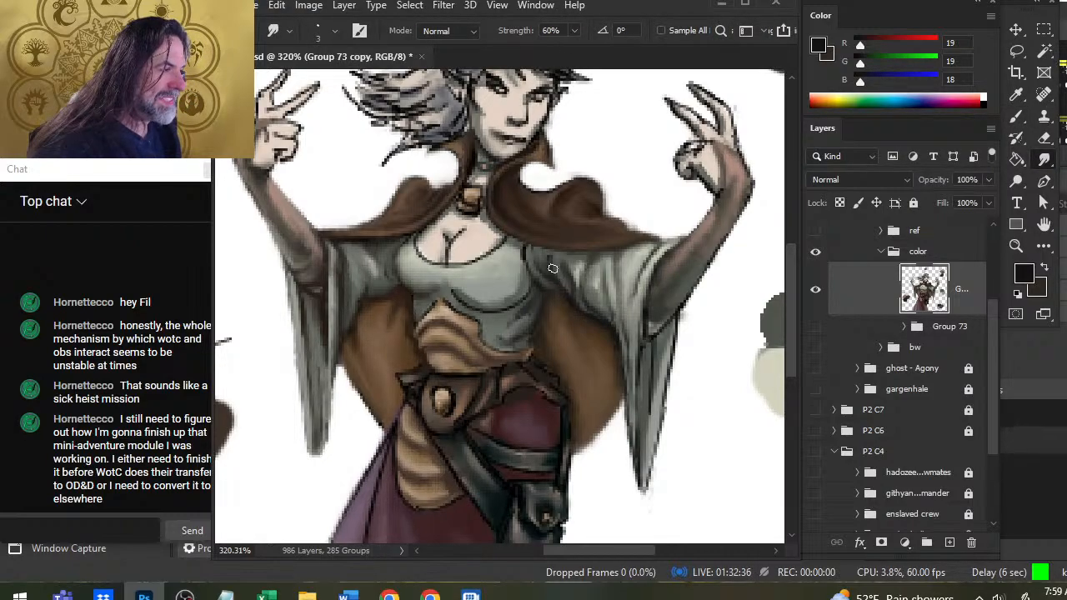
pyautogui.press('b')
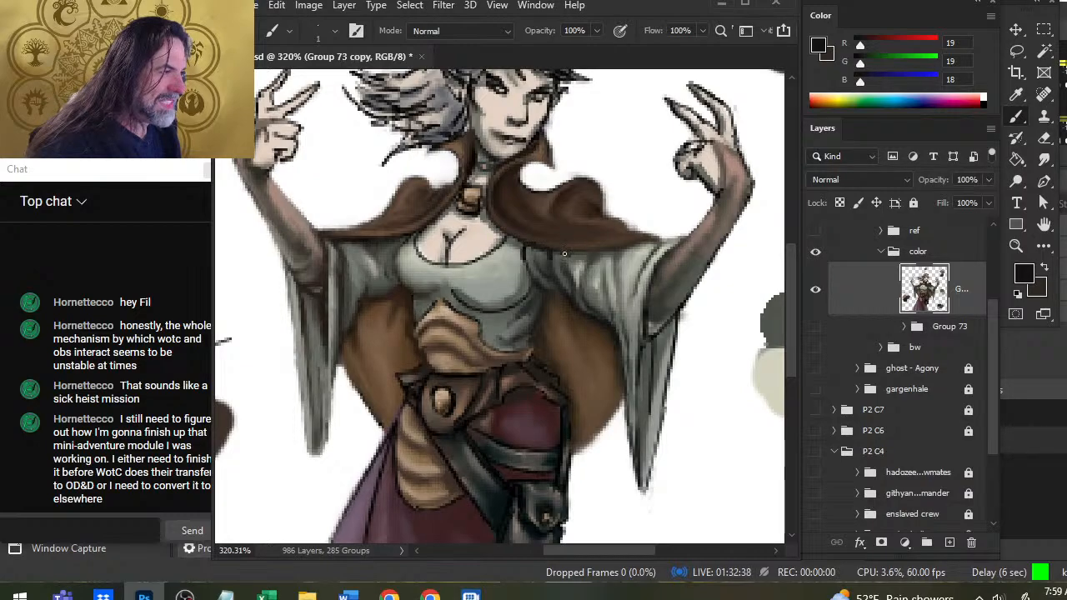
pyautogui.press('r')
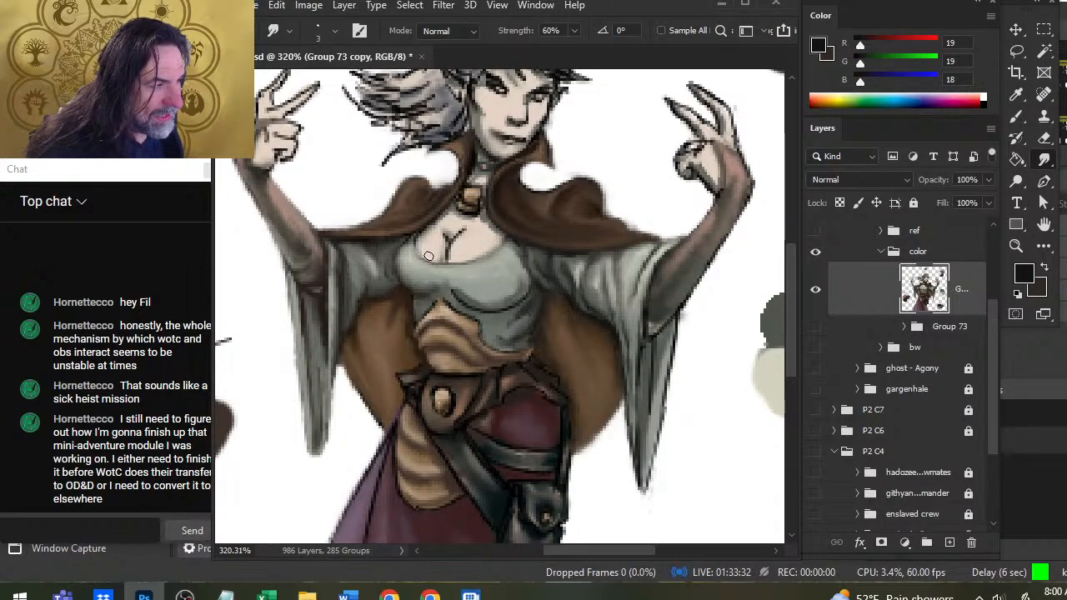
# Paint a near-black shadow at the neckline's left-hand edge beneath the cloak and soften the chest's center lines by smudging.
pyautogui.press('b')
pyautogui.press('r')
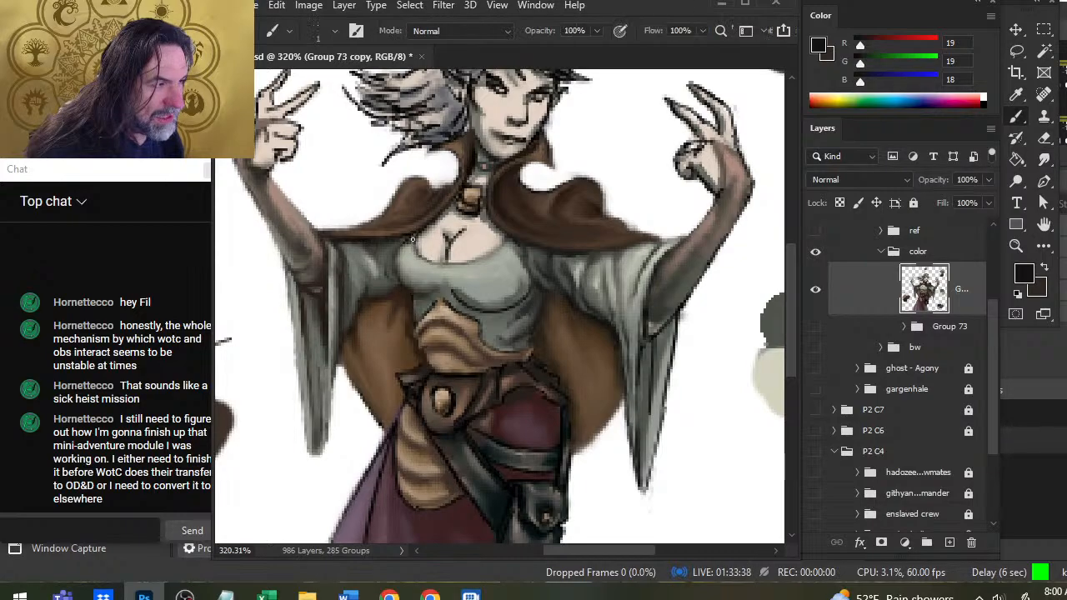
pyautogui.press('ctrl')
pyautogui.press('b')
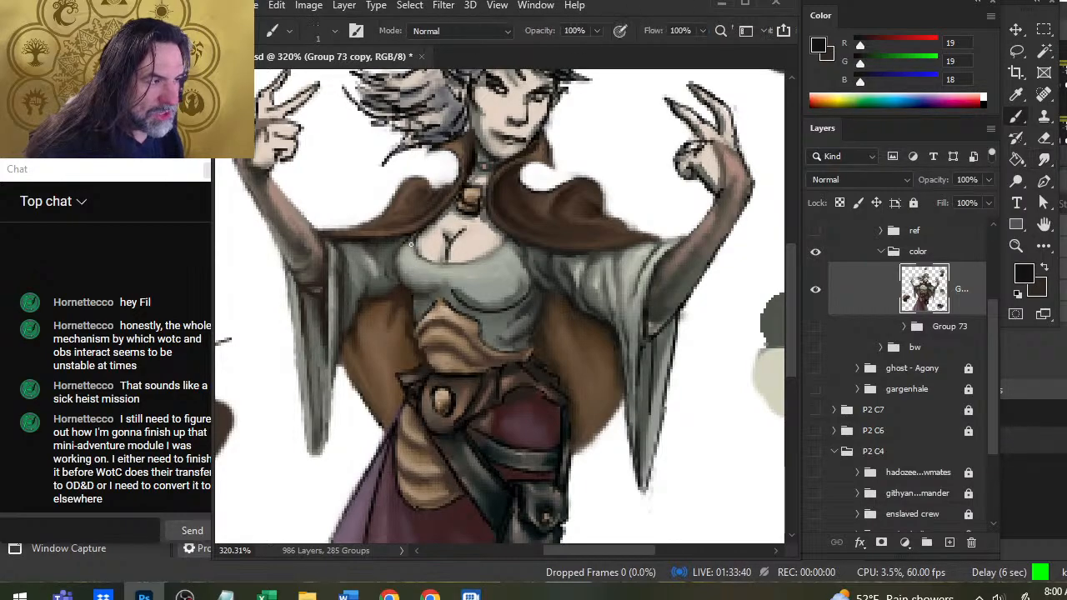
pyautogui.moveTo(410, 237); pyautogui.dragTo(406, 248)
pyautogui.press('r')
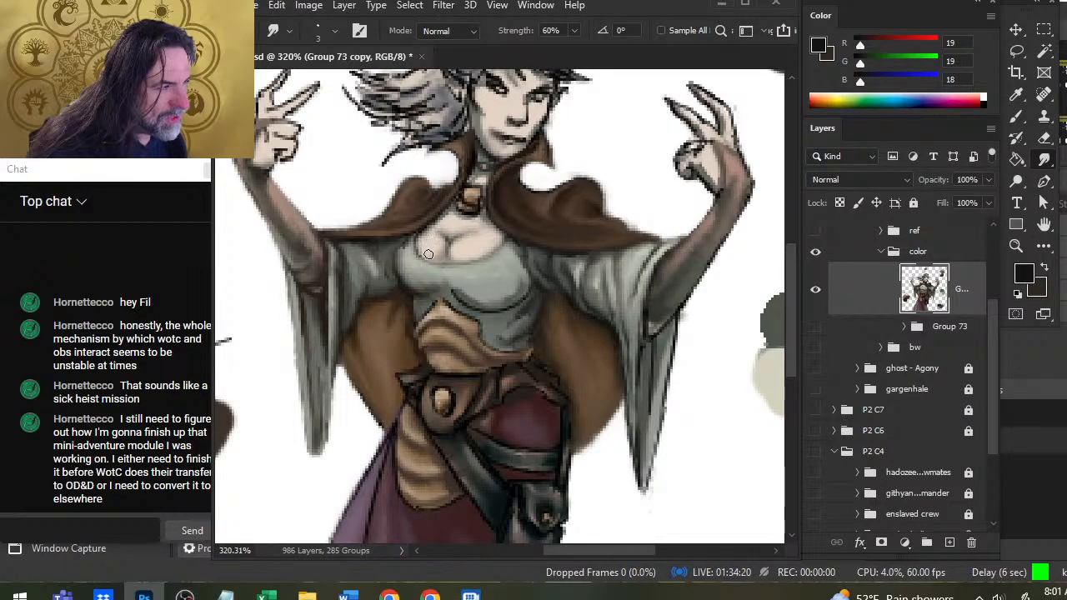
# Soften the black outline beneath the bust by smudging it into the bodice at 60% strength.
pyautogui.press('z')
pyautogui.keyDown('alt'); pyautogui.click(488, 264); pyautogui.keyUp('alt')
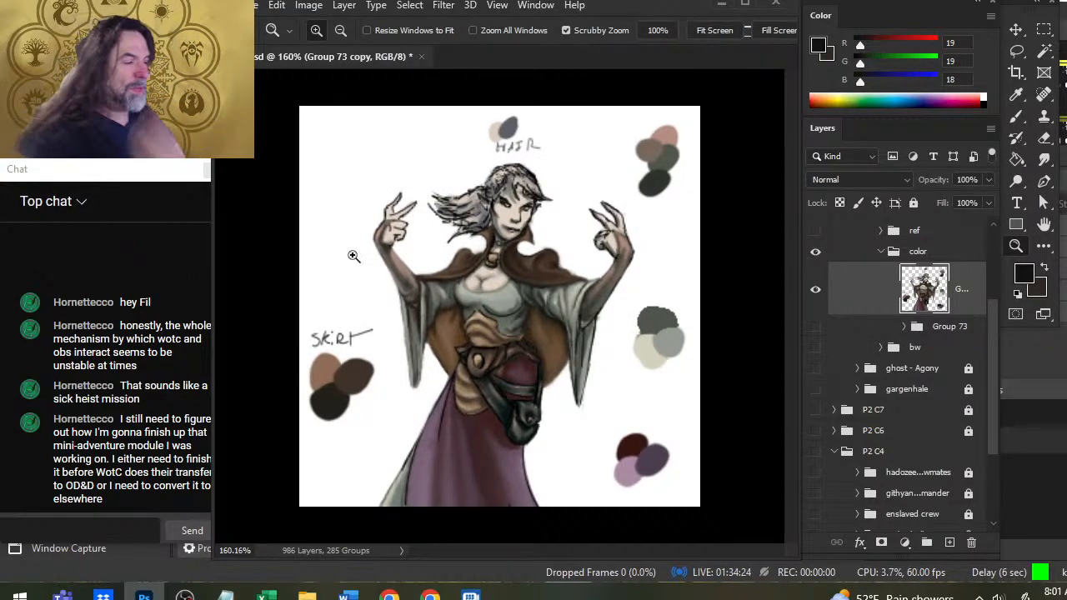
pyautogui.moveTo(495, 314); pyautogui.dragTo(545, 328)
pyautogui.press('r')
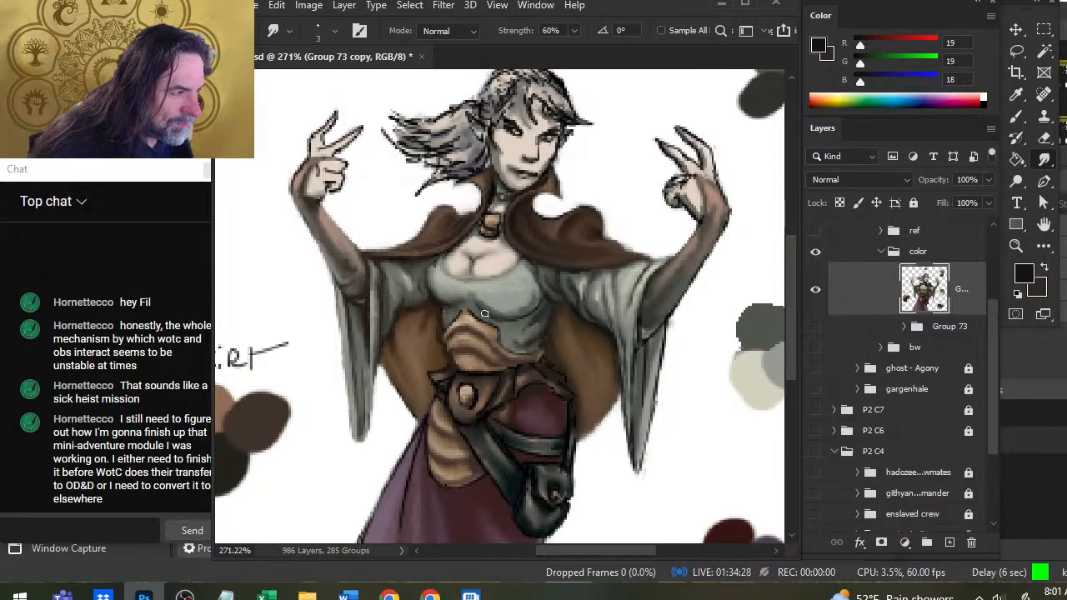
# Paint sampled dark gray RGB 41, 44, 45 shadows along the bust's side and underside, smudging them into the bodice.
pyautogui.press('b')
pyautogui.keyDown('alt'); pyautogui.click(536, 296); pyautogui.keyUp('alt')
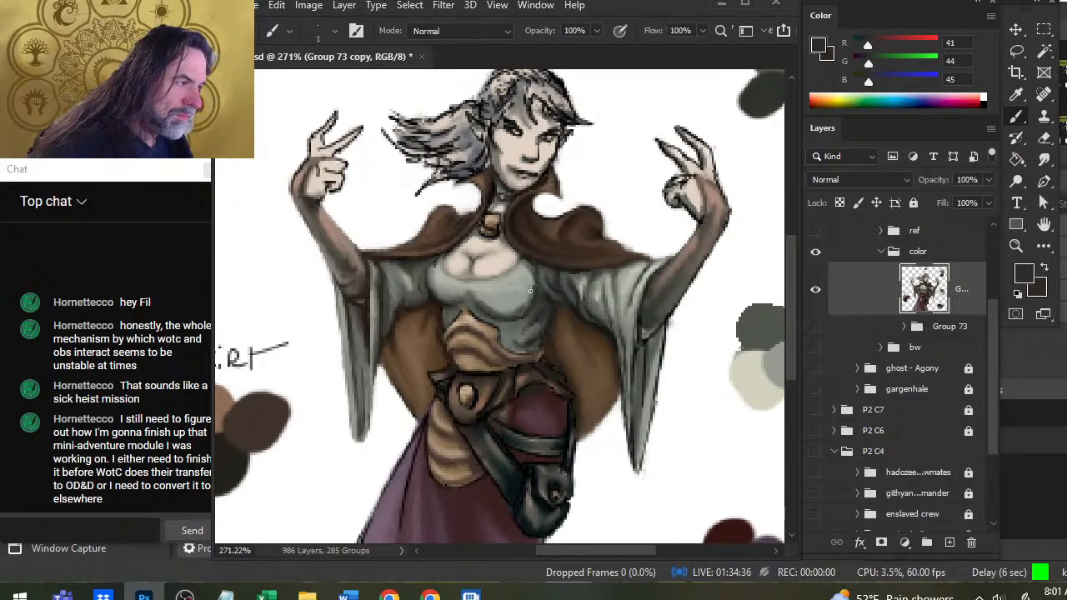
pyautogui.press('r')
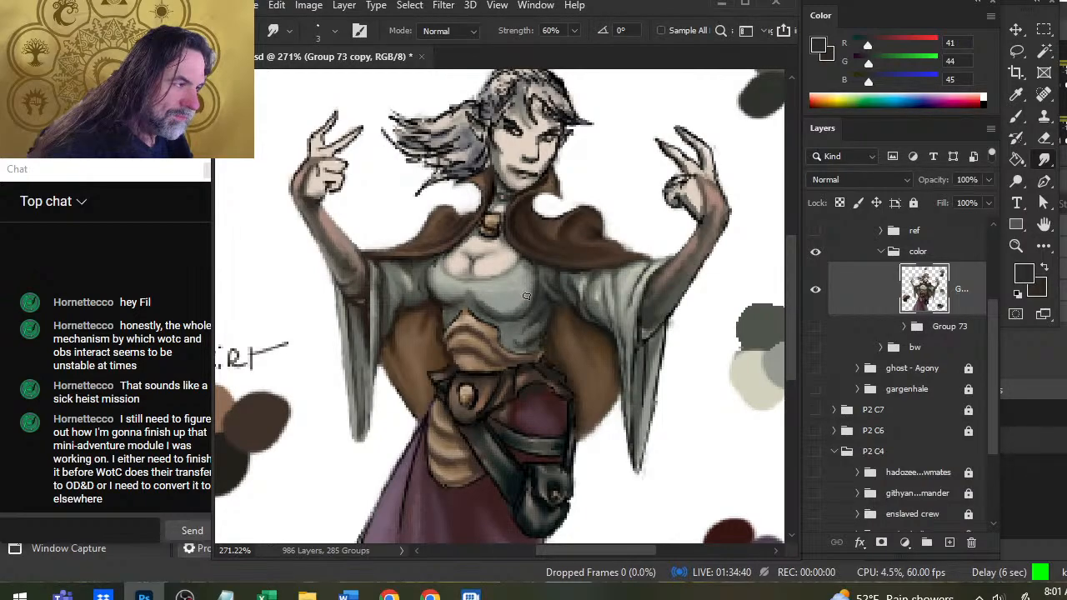
pyautogui.press('b')
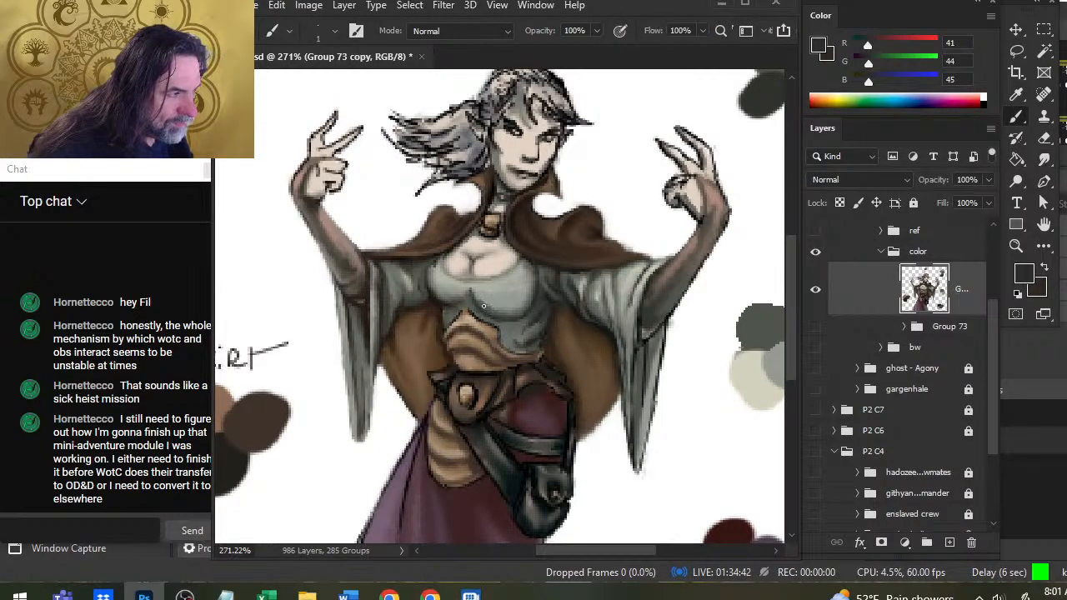
pyautogui.press('r')
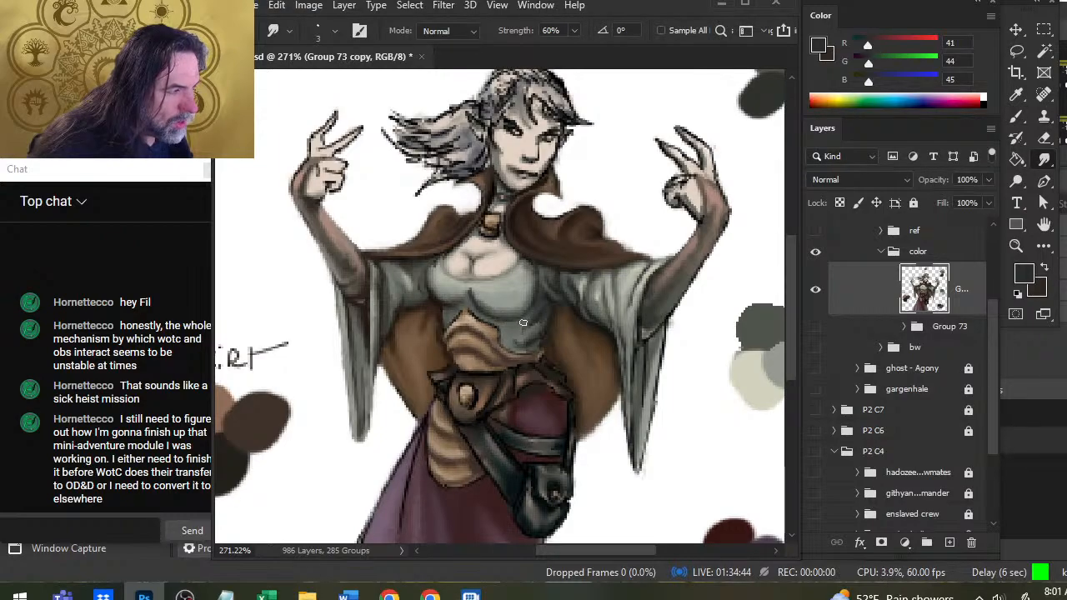
pyautogui.press('b')
pyautogui.press('r')
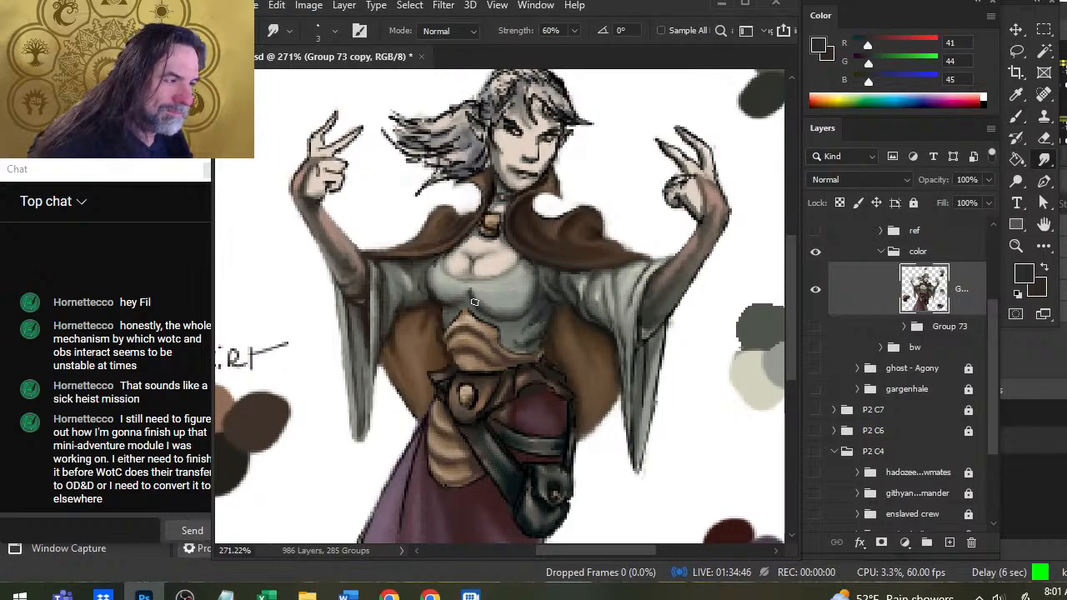
pyautogui.press('b')
pyautogui.press('r')
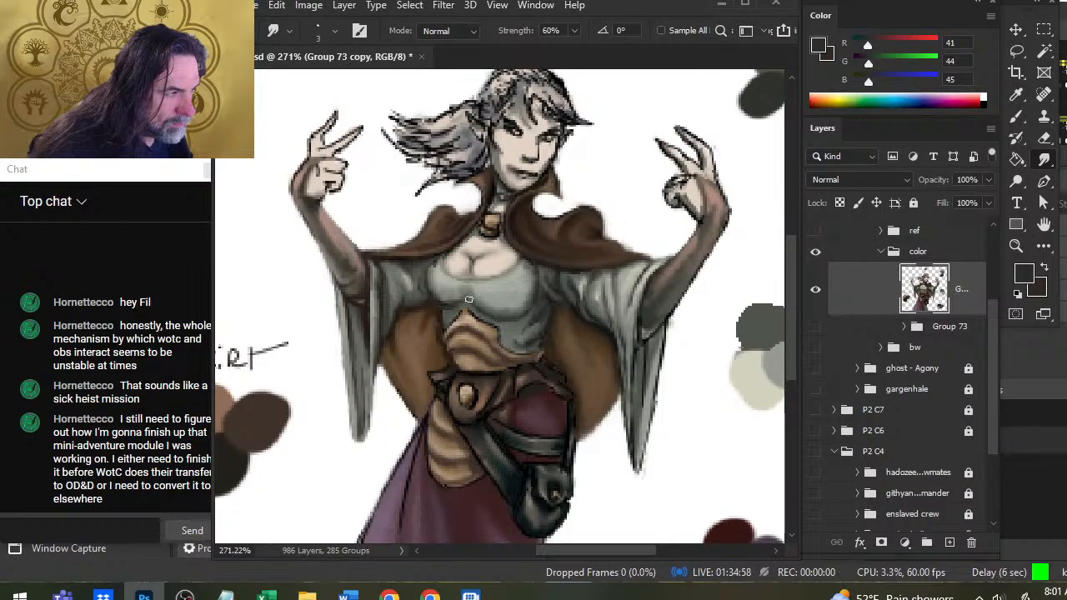
# Shade the bust's right-hand side with sampled gray-green RGB 55, 59, 53, blend it, and reduce the smudge brush size to 1.
pyautogui.press('b')
pyautogui.keyDown('alt'); pyautogui.click(534, 290); pyautogui.keyUp('alt')
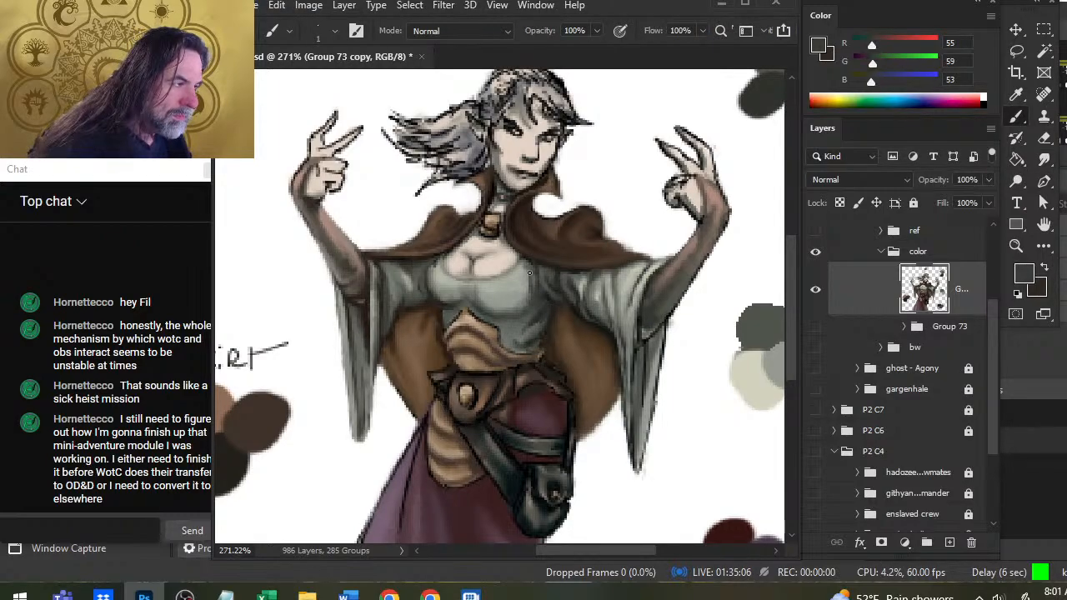
pyautogui.press('r')
pyautogui.moveTo(518, 302); pyautogui.dragTo(525, 296)
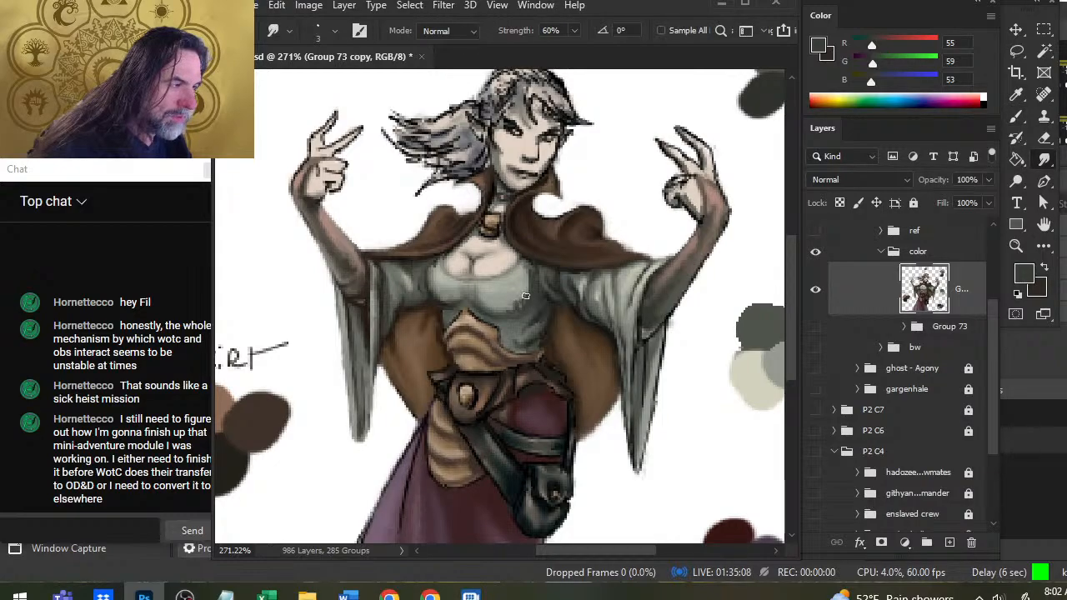
pyautogui.press('[')
pyautogui.press('[')
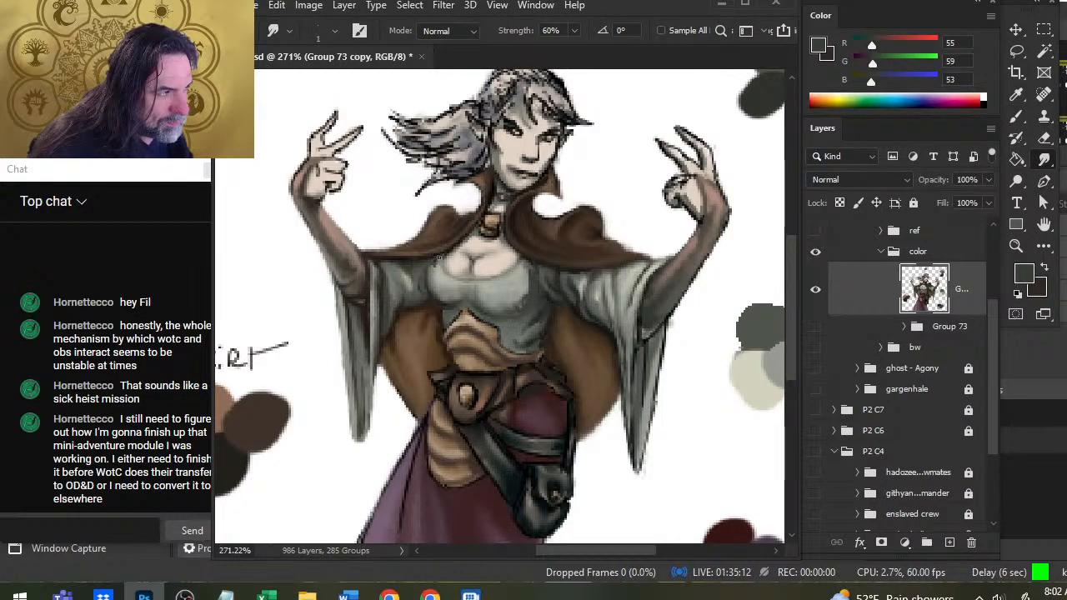
# Shade the bodice's left-hand shoulder edge beneath the cloak with sampled RGB 41, 37, 33 and 49, 46, 42, smudging the strokes.
pyautogui.press('b')
pyautogui.keyDown('alt'); pyautogui.click(420, 295); pyautogui.keyUp('alt')
pyautogui.press('r')
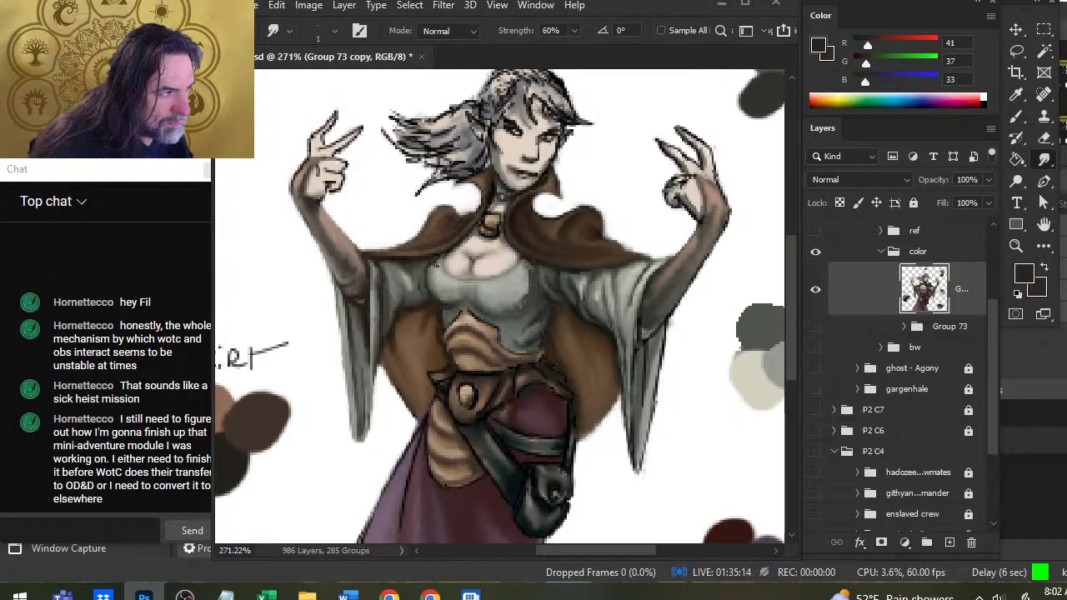
pyautogui.press('b')
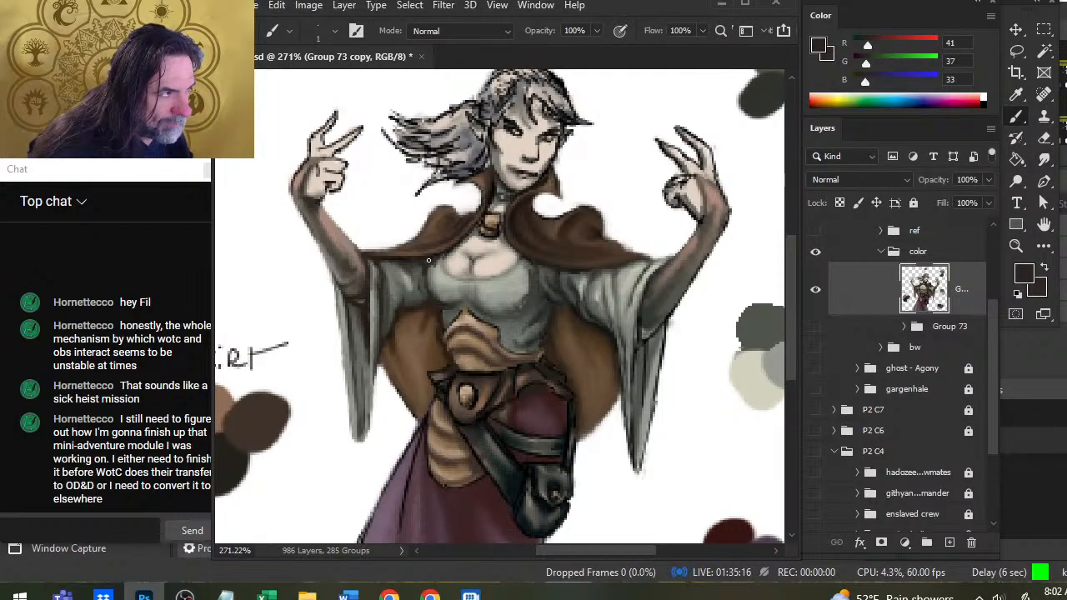
pyautogui.press('r')
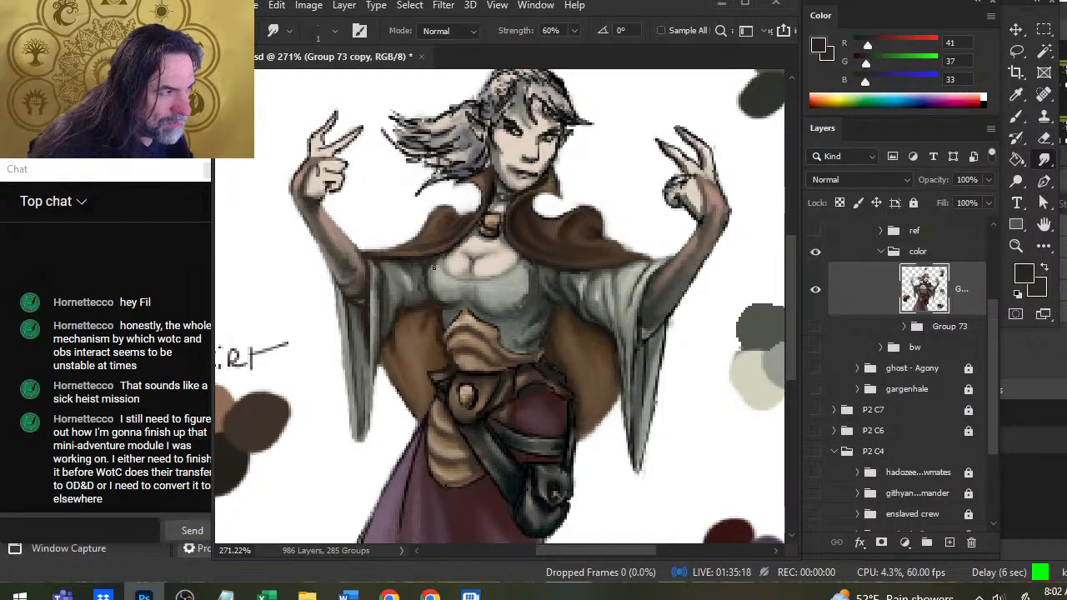
pyautogui.press('b')
pyautogui.keyDown('alt'); pyautogui.click(406, 263); pyautogui.keyUp('alt')
pyautogui.press('r')
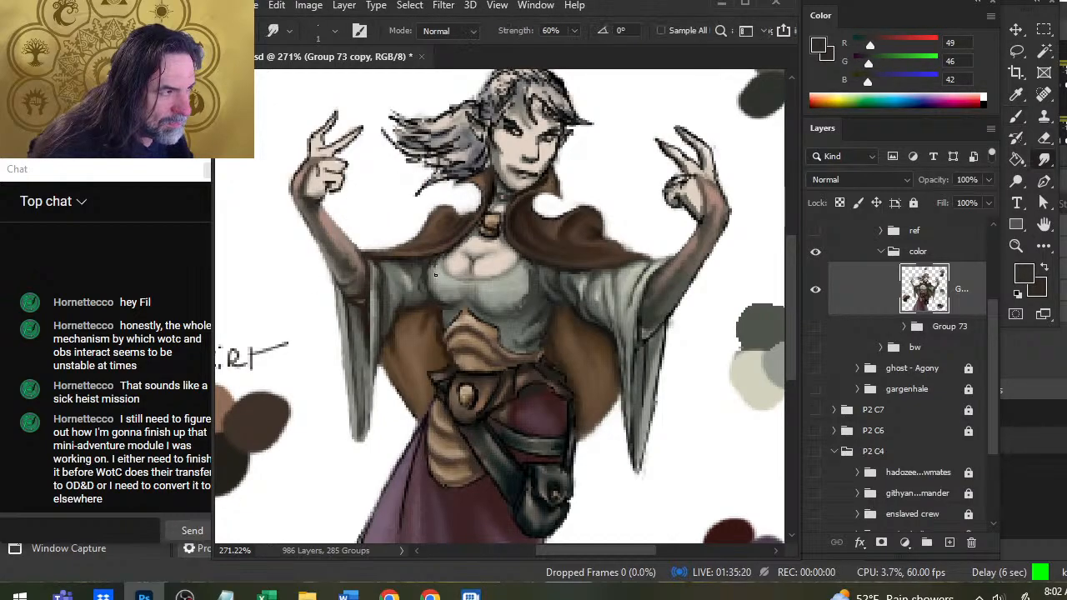
# Enlarge the smudge brush to 3, then shade and blend the cloak's left-hand hem above the bodice with sampled RGB 42, 31, 24.
pyautogui.press(']')
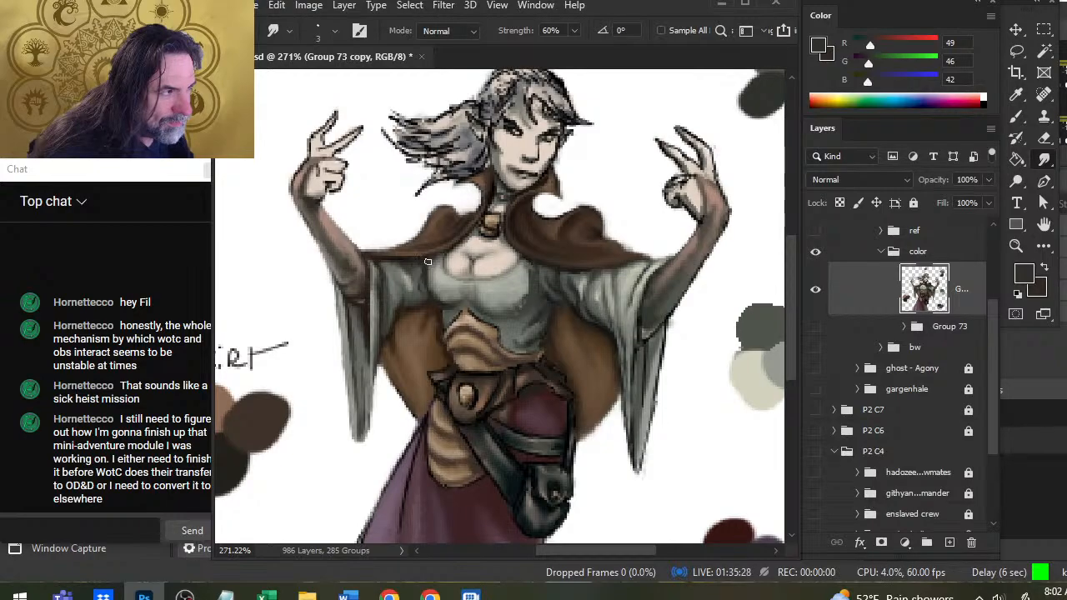
pyautogui.press('b')
pyautogui.press('r')
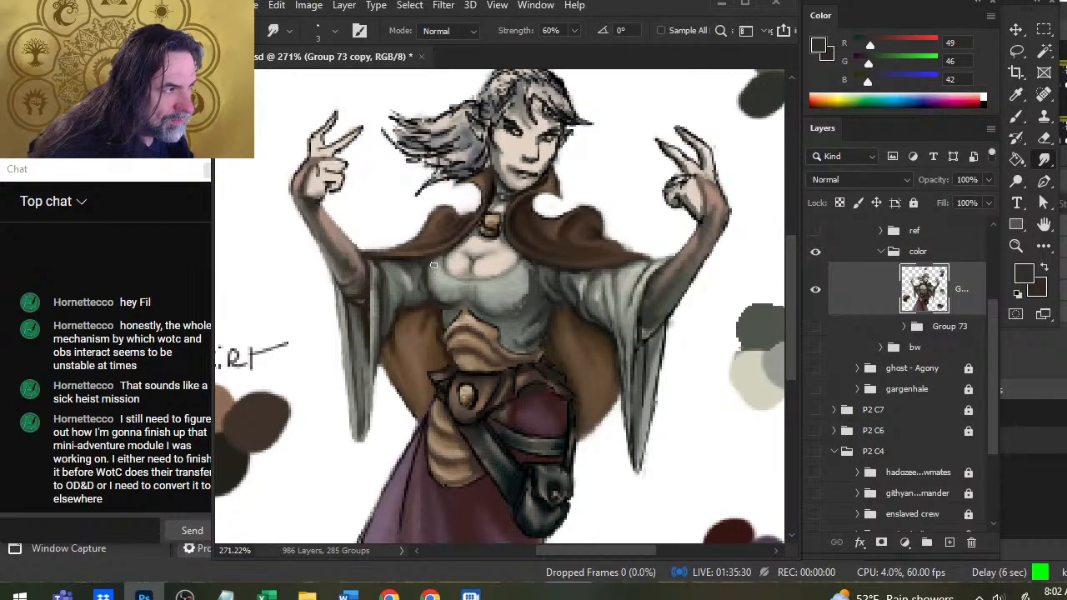
pyautogui.press('b')
pyautogui.keyDown('alt'); pyautogui.click(427, 256); pyautogui.keyUp('alt')
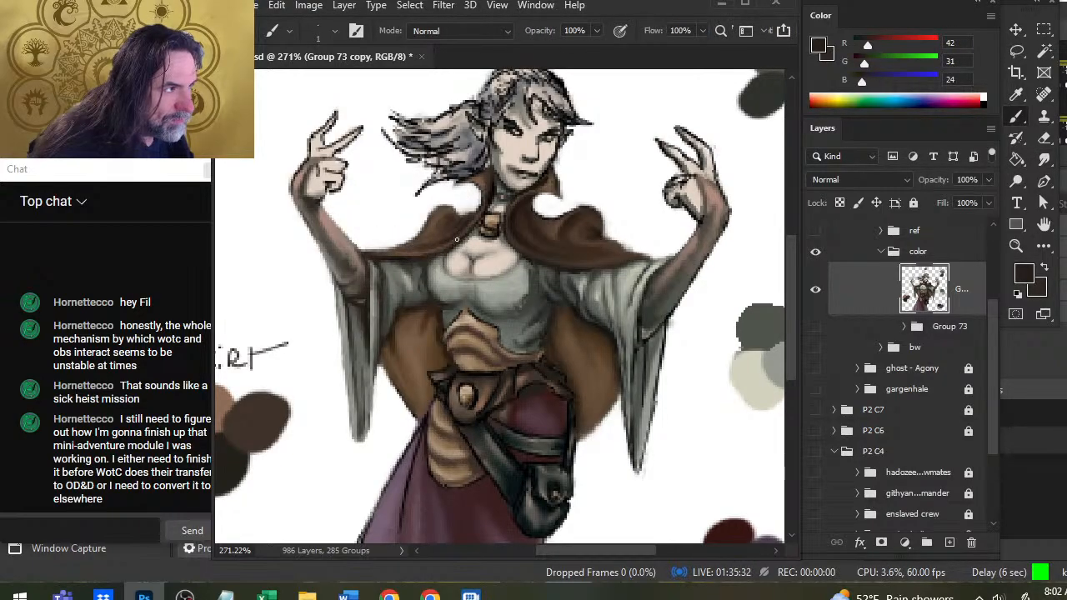
pyautogui.press('r')
pyautogui.press('b')
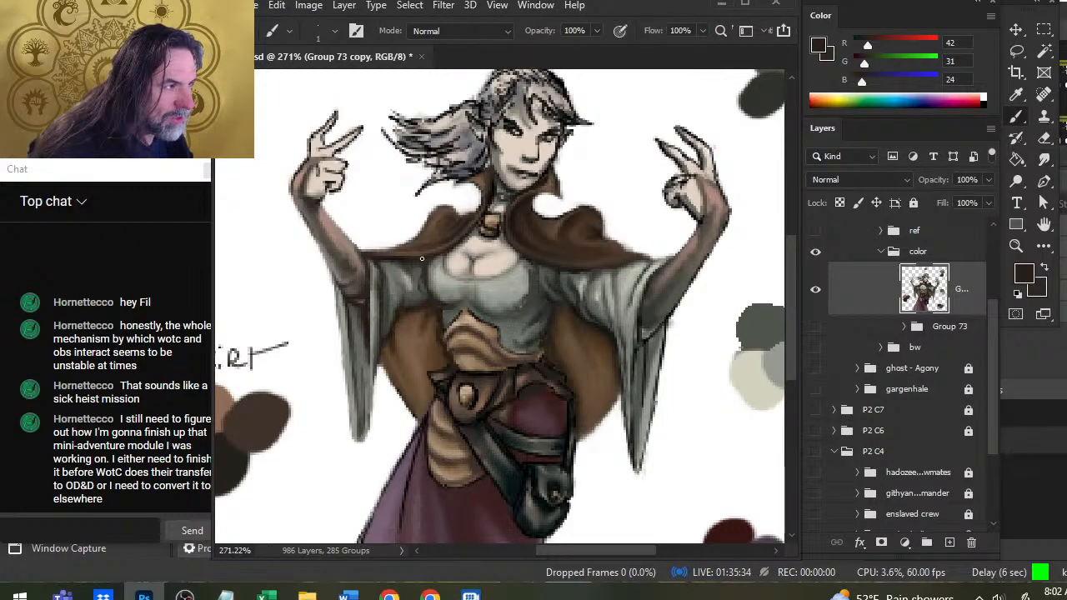
pyautogui.press('r')
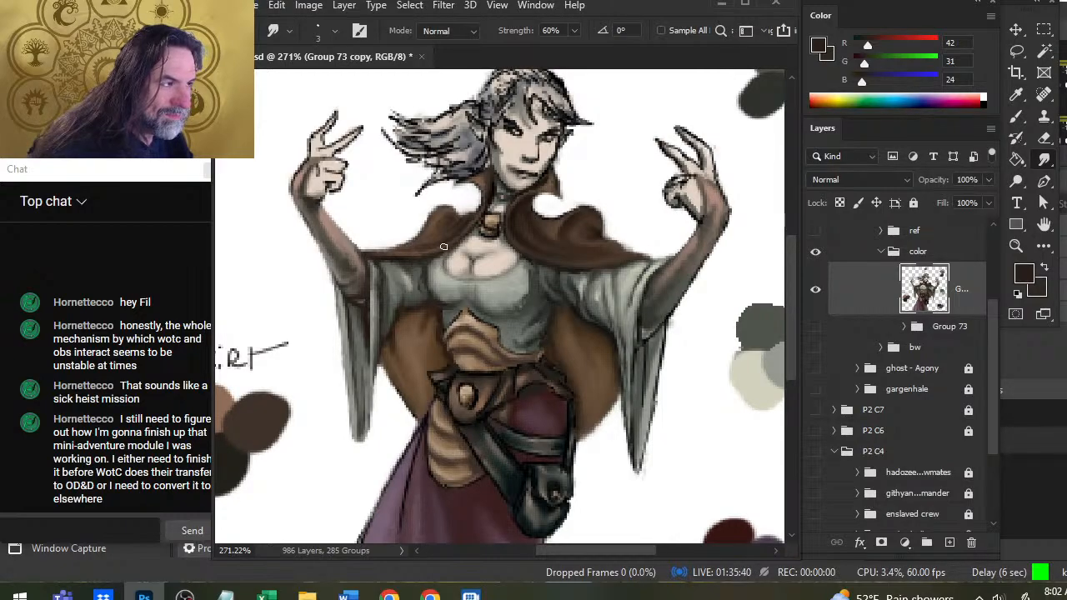
# Continue the RGB 42, 31, 24 shadow from the collar along the cloak's hem over the left-hand sleeve, smudging the strokes.
pyautogui.press('b')
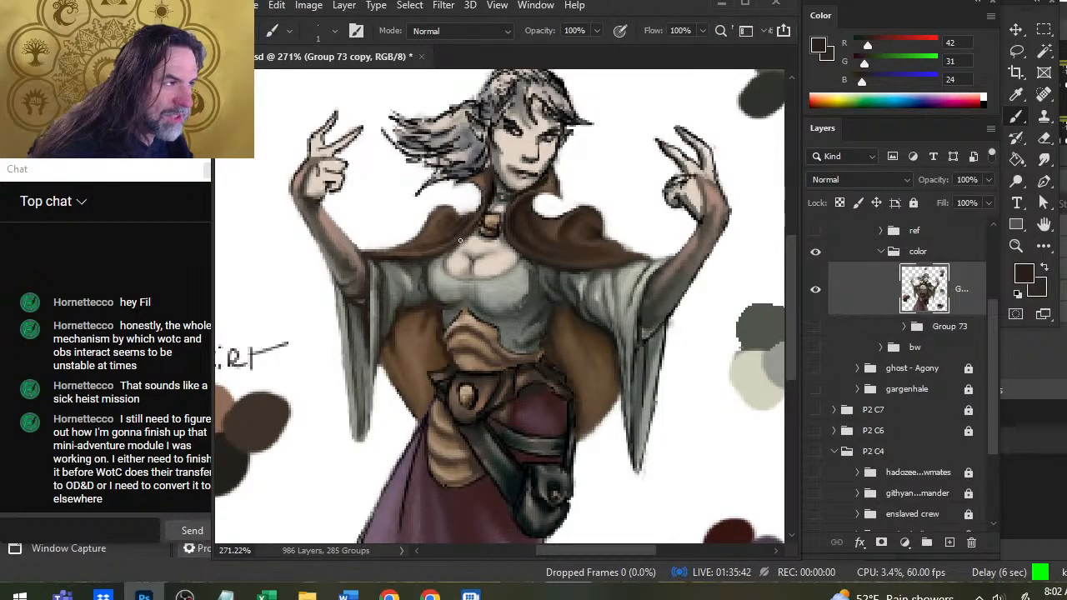
pyautogui.press('r')
pyautogui.press('b')
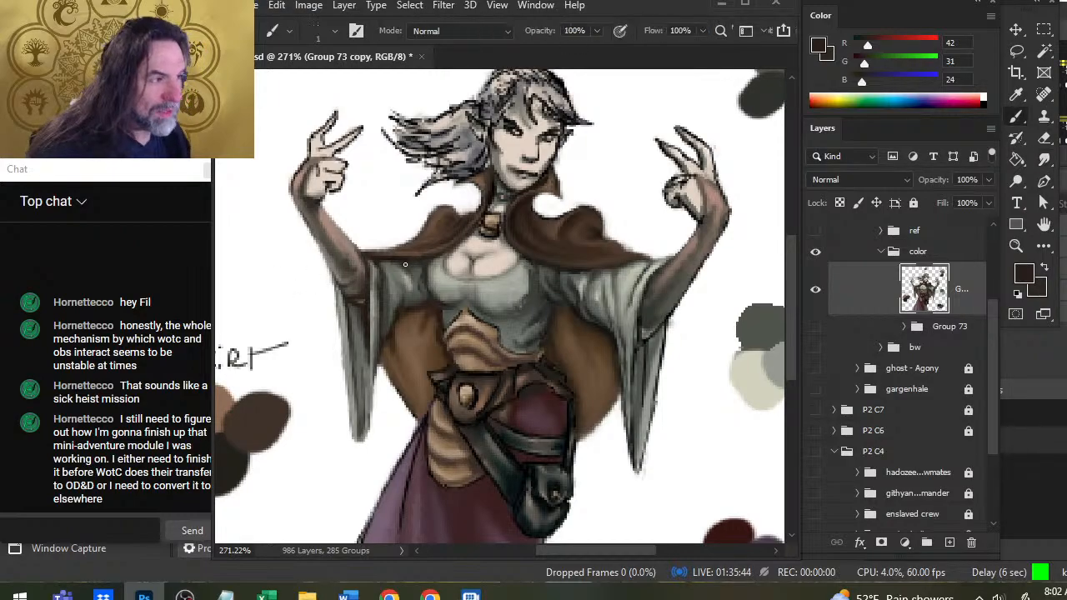
pyautogui.press('r')
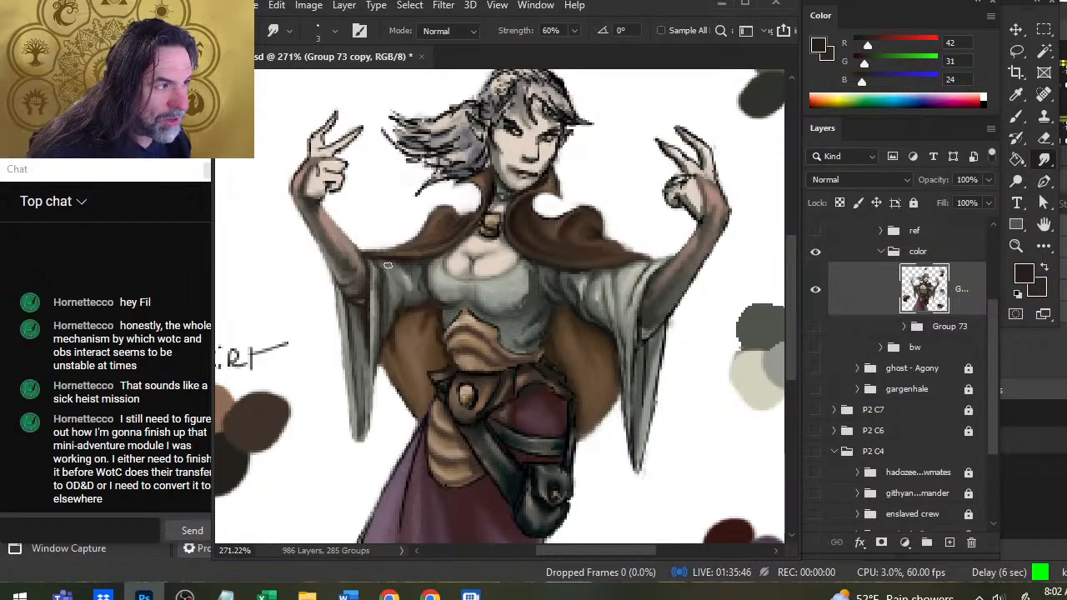
# Sample RGB 60, 57, 52 at the left-hand sleeve's upper edge and smudge the dark folds down the hanging part of the sleeve.
pyautogui.press('b')
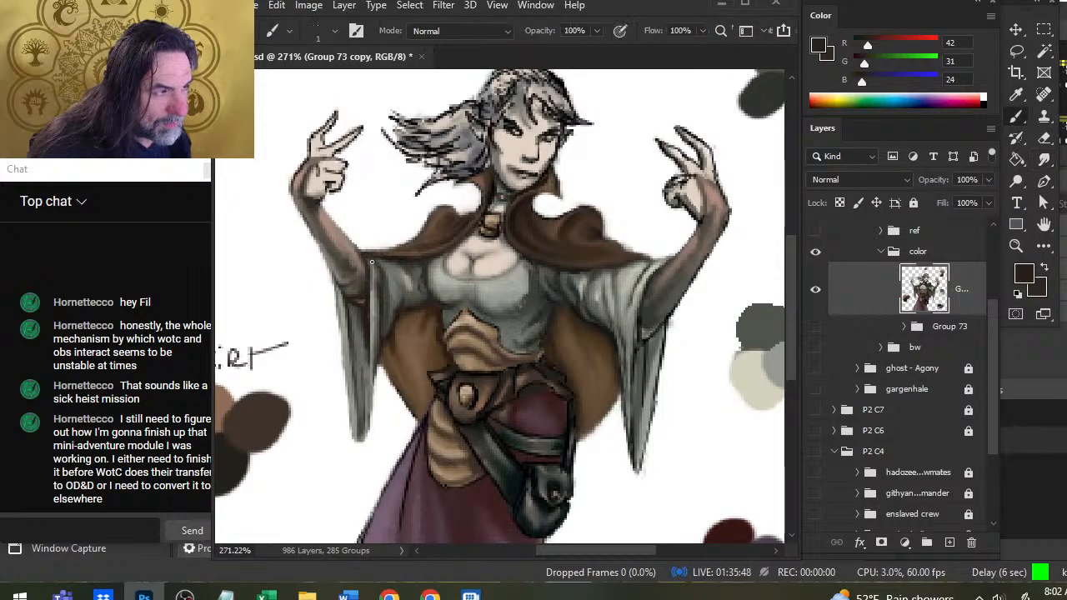
pyautogui.keyDown('alt'); pyautogui.click(372, 261); pyautogui.keyUp('alt')
pyautogui.press('r')
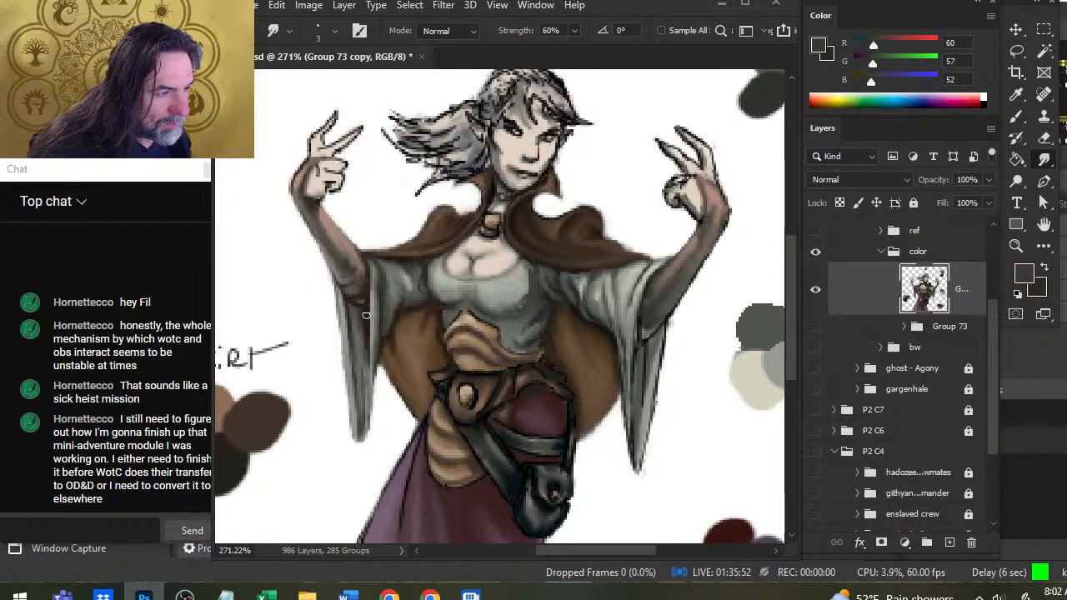
pyautogui.moveTo(367, 317)
pyautogui.mouseDown()
pyautogui.moveTo(367, 347)
pyautogui.moveTo(367, 320)
pyautogui.moveTo(374, 407)
pyautogui.mouseUp()
# Repaint the left-hand hanging sleeve's tip and edge with sampled RGB 140, 145, 139, smudging and erasing the outline to clean it up.
pyautogui.press('e')
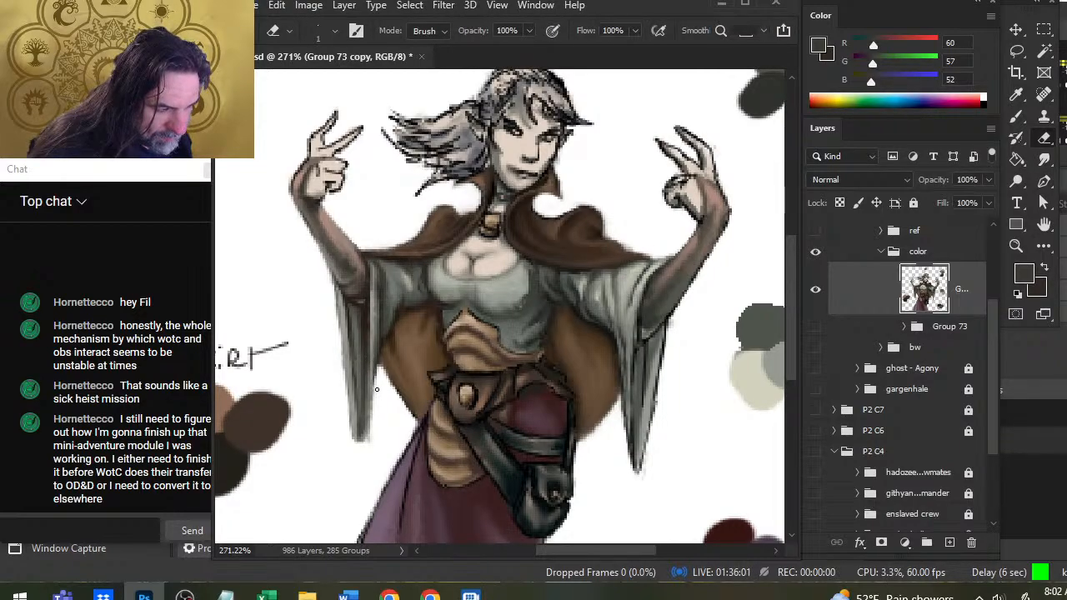
pyautogui.press('b')
pyautogui.keyDown('alt'); pyautogui.click(356, 427); pyautogui.keyUp('alt')
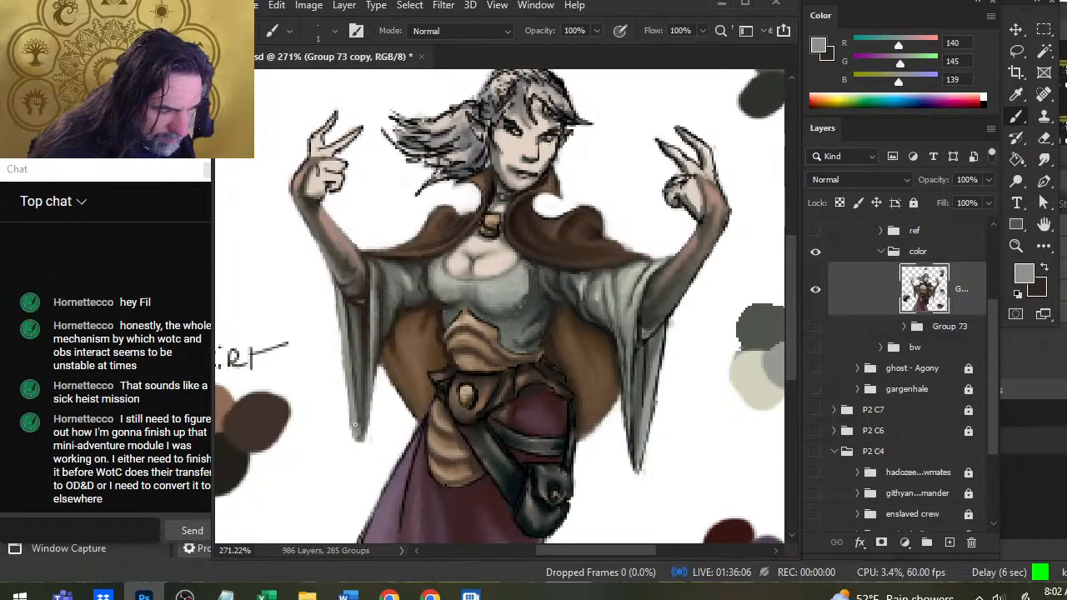
pyautogui.moveTo(360, 437); pyautogui.dragTo(372, 368)
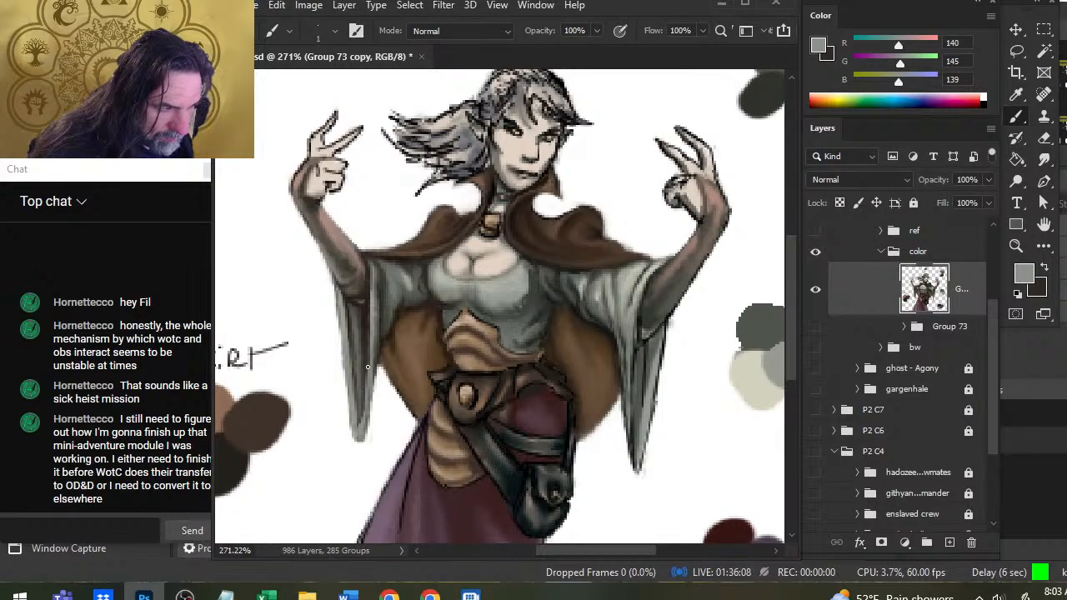
pyautogui.press('r')
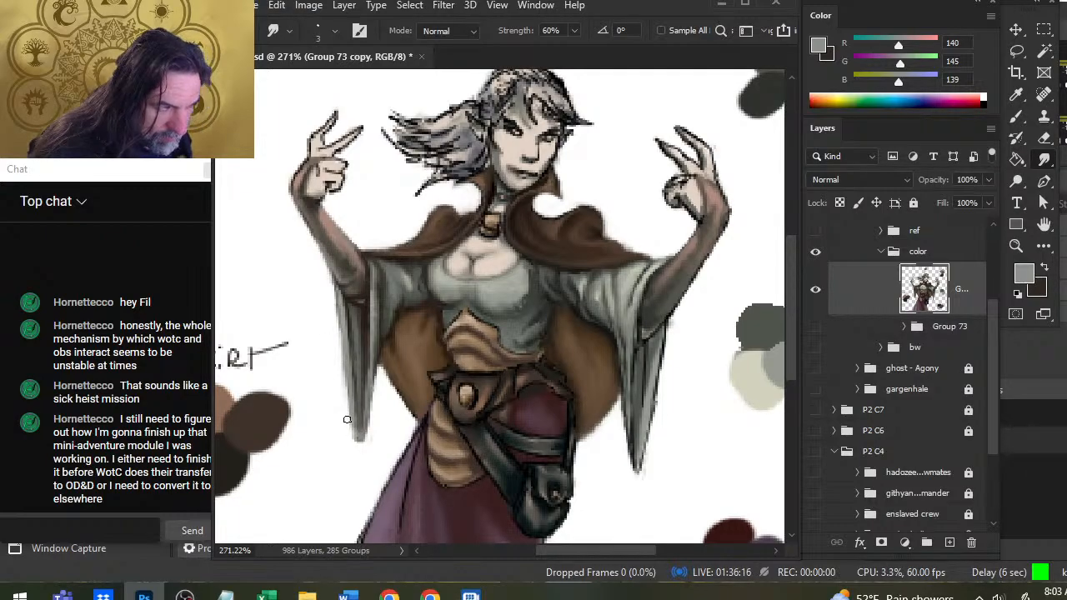
pyautogui.press('e')
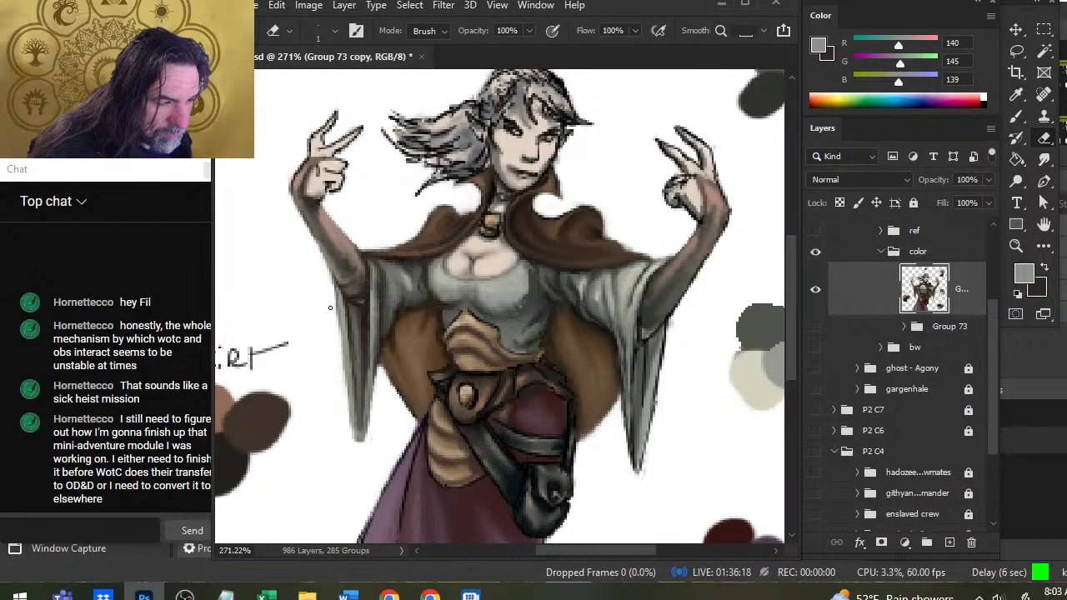
pyautogui.press('r')
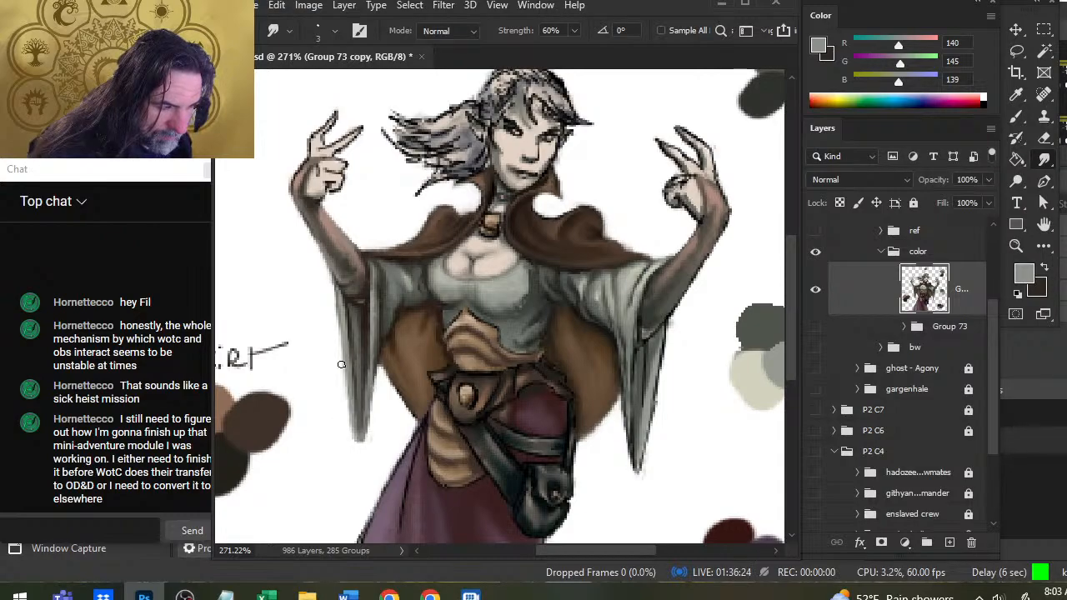
pyautogui.press('e')
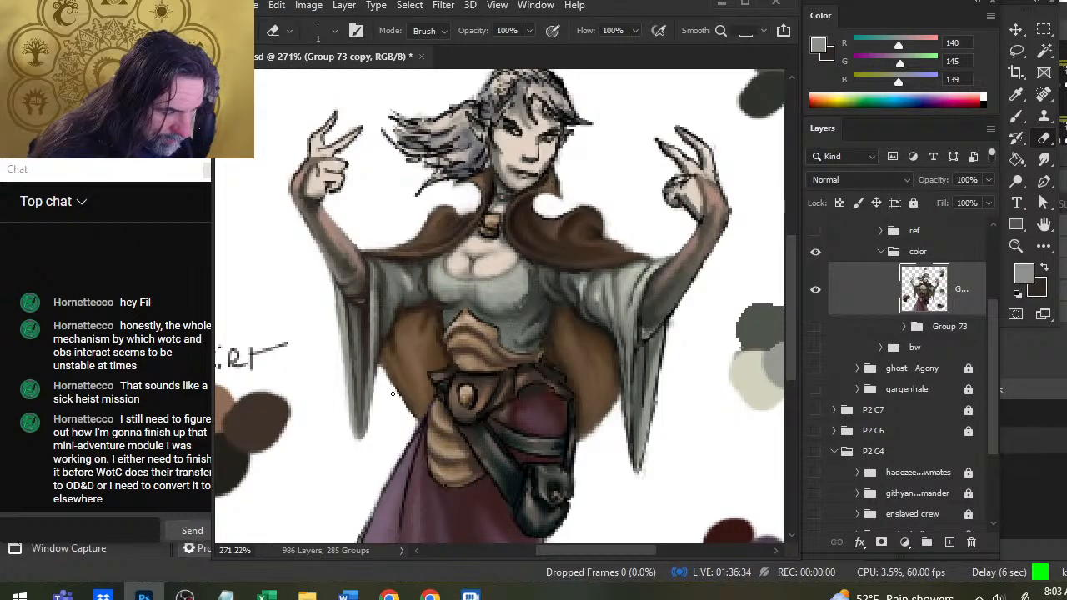
# Soften the brown cloak lining's left-hand edge beside the hanging sleeve using sampled RGB 74, 58, 41 and 50, 42, 34.
pyautogui.press('r')
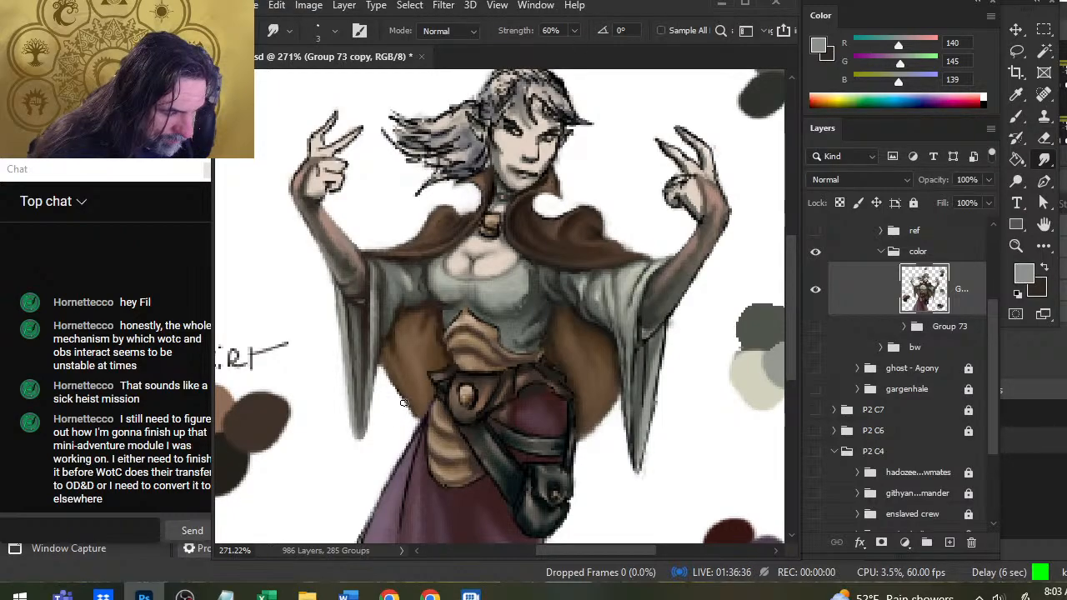
pyautogui.press('b')
pyautogui.keyDown('alt'); pyautogui.click(409, 405); pyautogui.keyUp('alt')
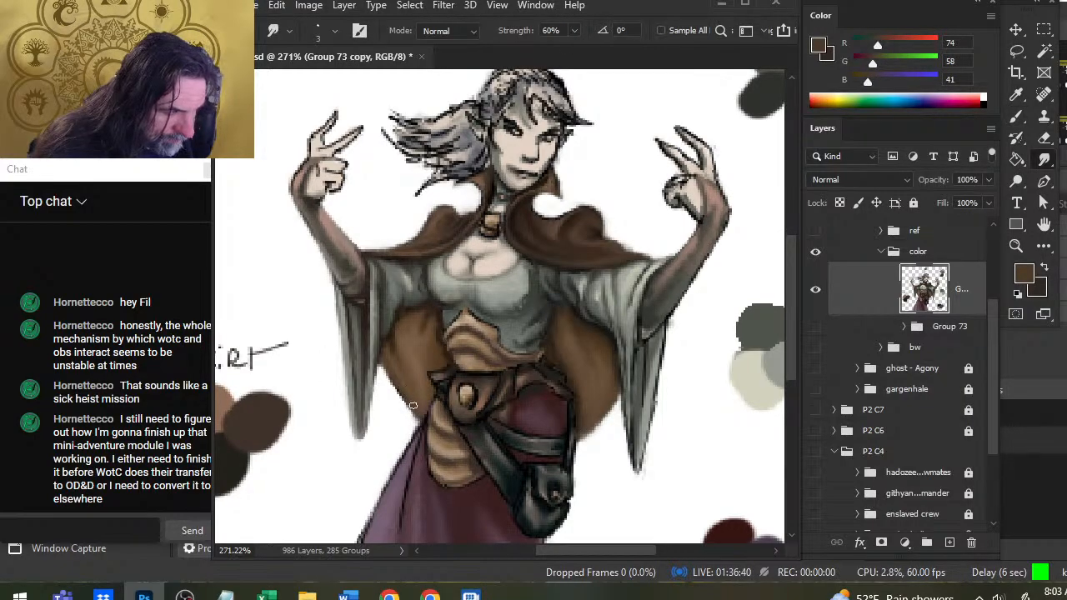
pyautogui.keyDown('alt'); pyautogui.click(371, 337); pyautogui.keyUp('alt')
pyautogui.press('r')
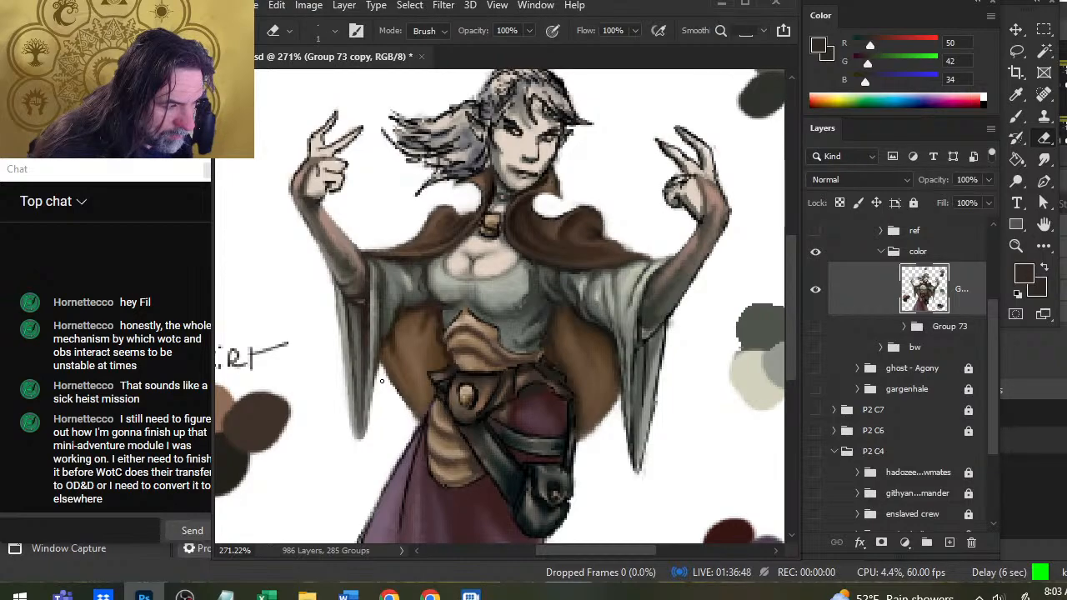
# Paint fold shadows in the left-hand brown cloak lining beneath the sleeve with sampled RGB 52, 39, 26, smudging them in.
pyautogui.press('b')
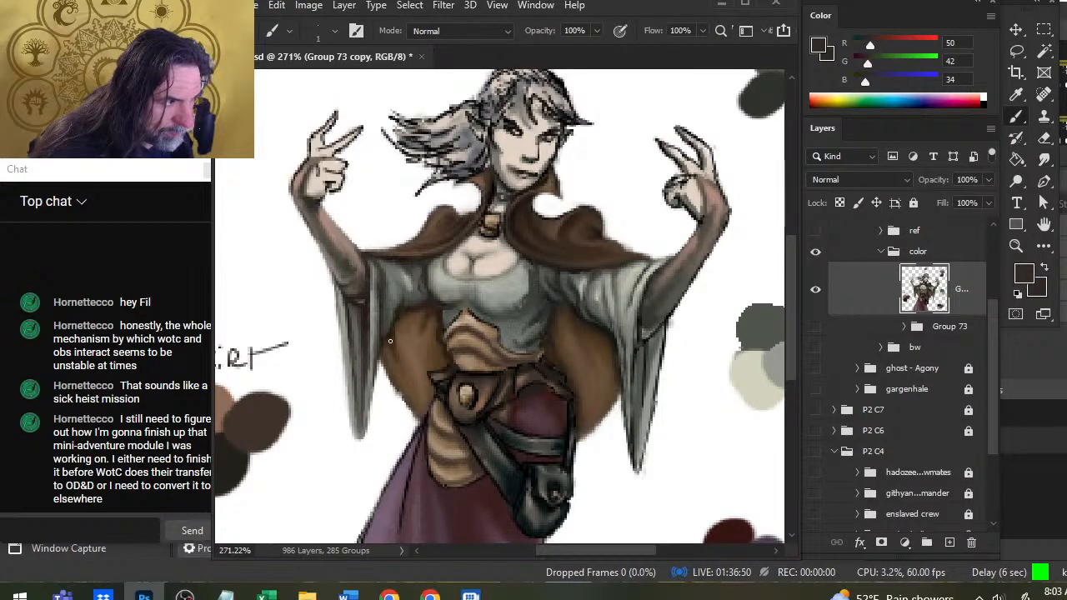
pyautogui.keyDown('alt'); pyautogui.click(388, 337); pyautogui.keyUp('alt')
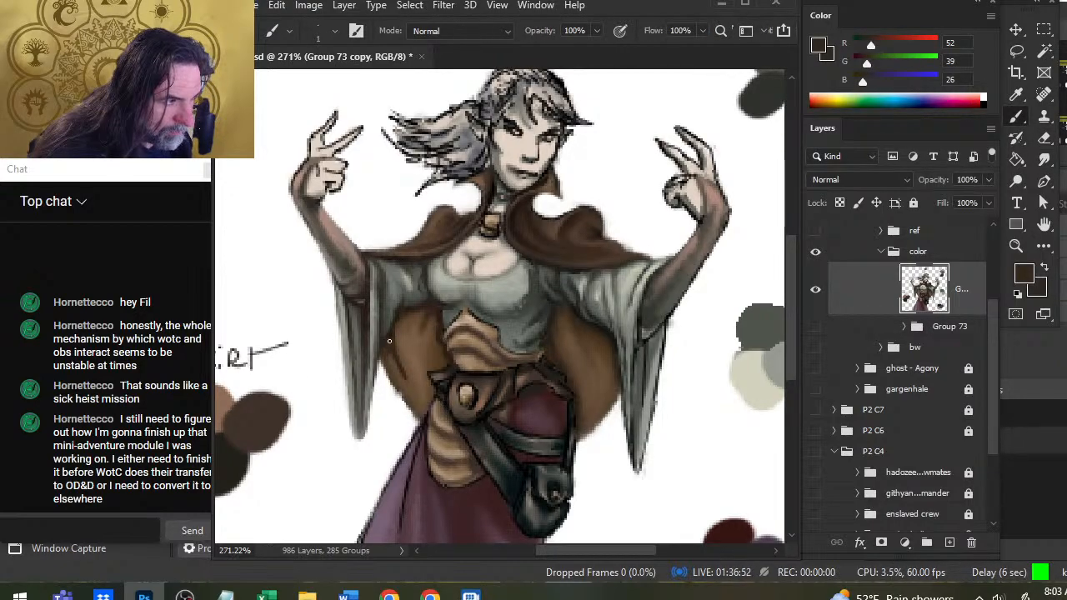
pyautogui.press('r')
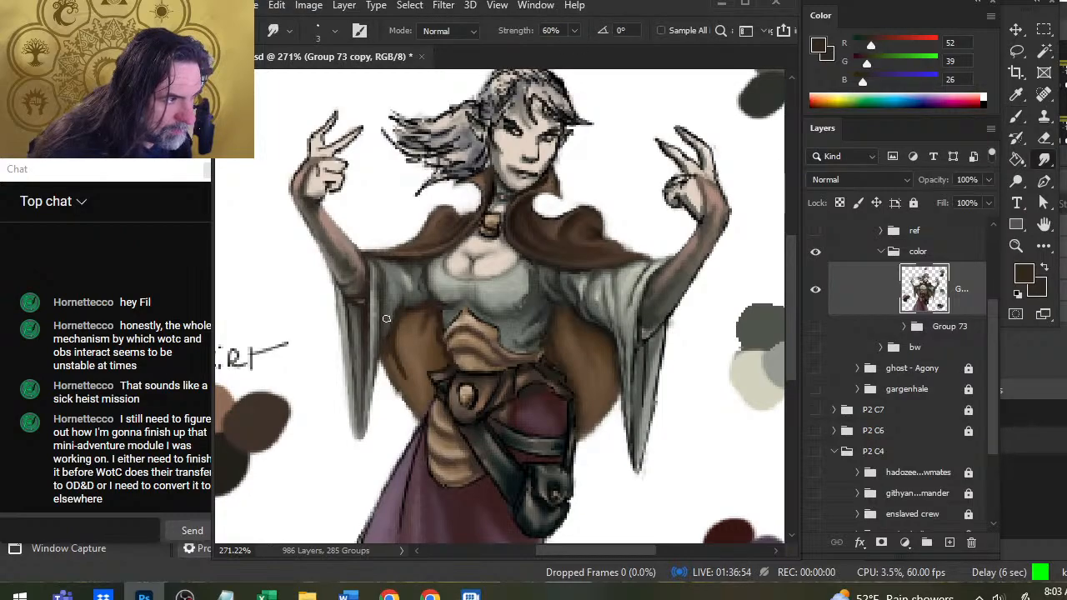
pyautogui.press('b')
pyautogui.press('r')
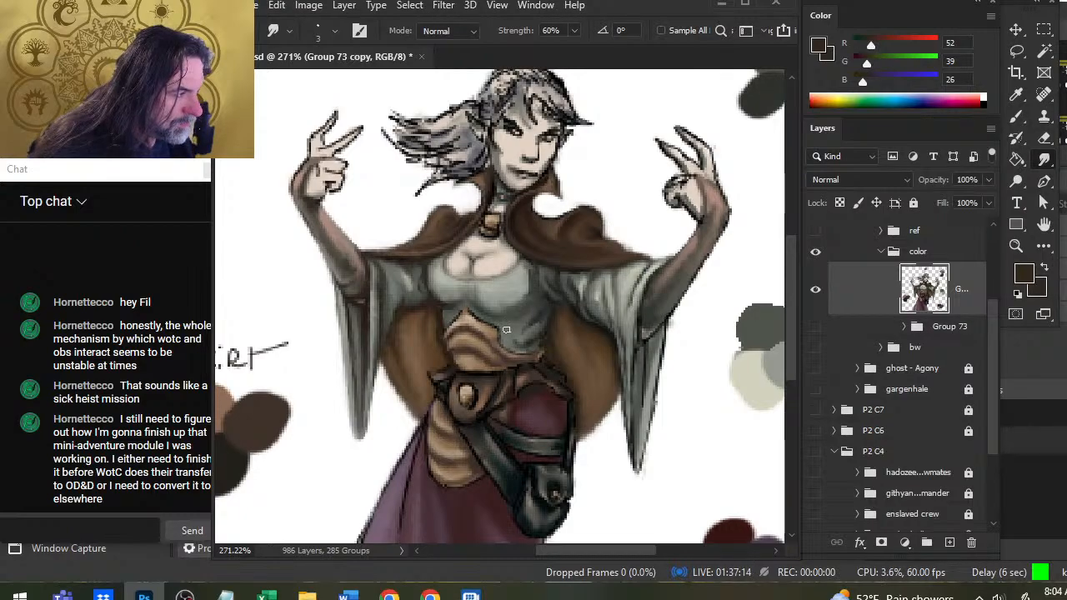
# Shade beneath the bust and down the bodice's right-hand side with sampled RGB 29, 30, 29 and 43, 46, 42, smudging the strokes.
pyautogui.press('b')
pyautogui.keyDown('alt'); pyautogui.click(549, 336); pyautogui.keyUp('alt')
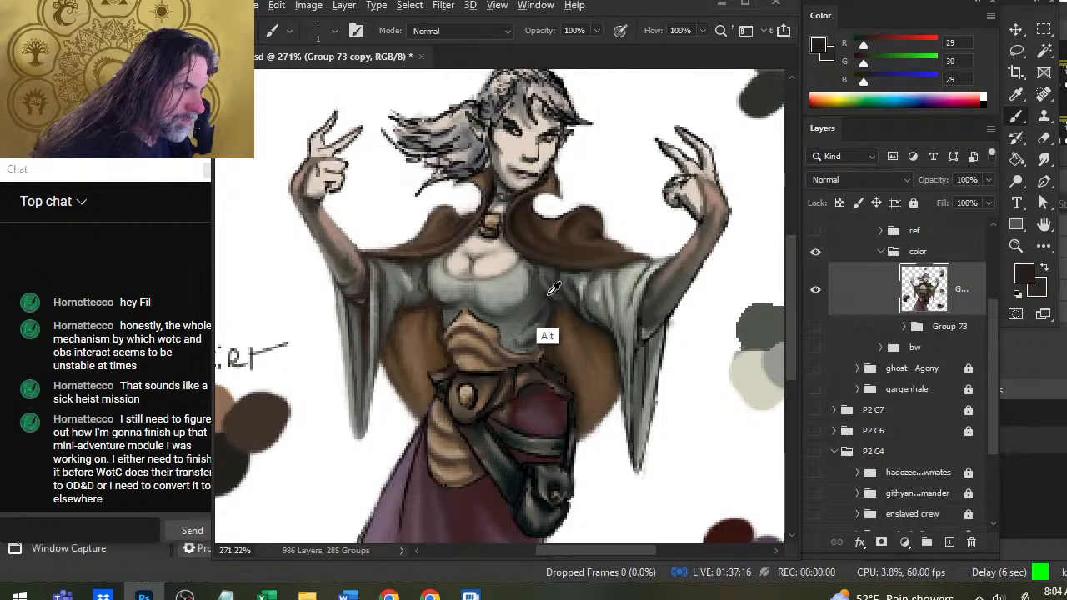
pyautogui.keyDown('alt'); pyautogui.click(547, 331); pyautogui.keyUp('alt')
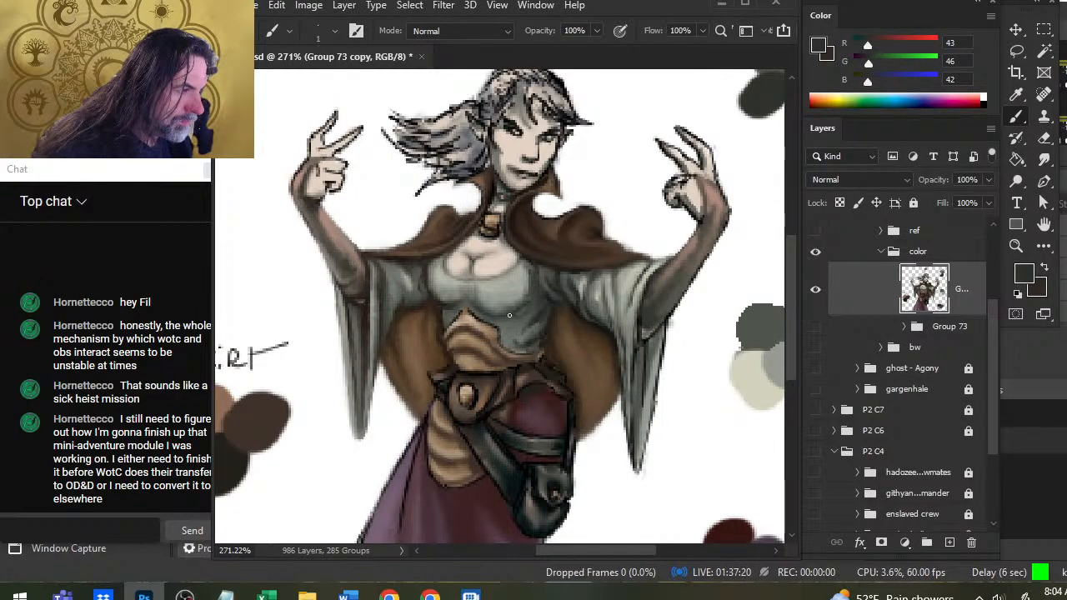
pyautogui.press('r')
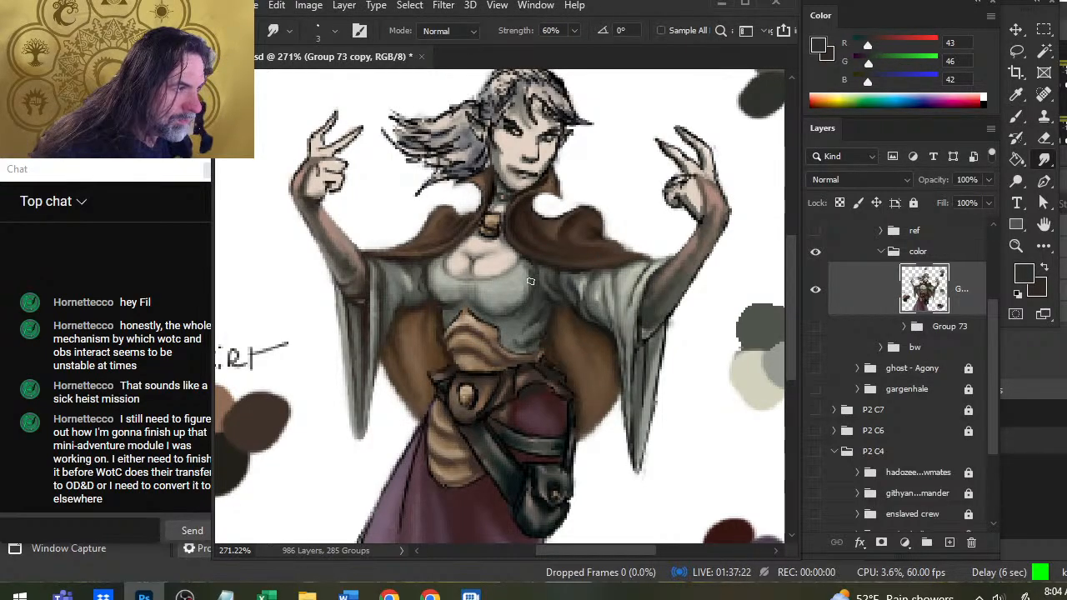
pyautogui.press('b')
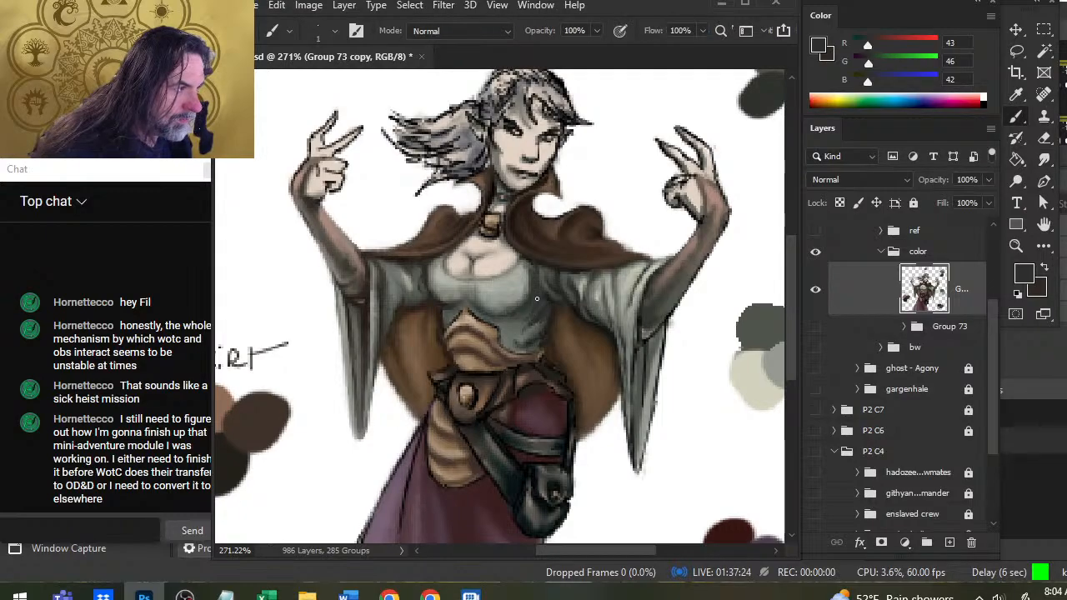
pyautogui.press('r')
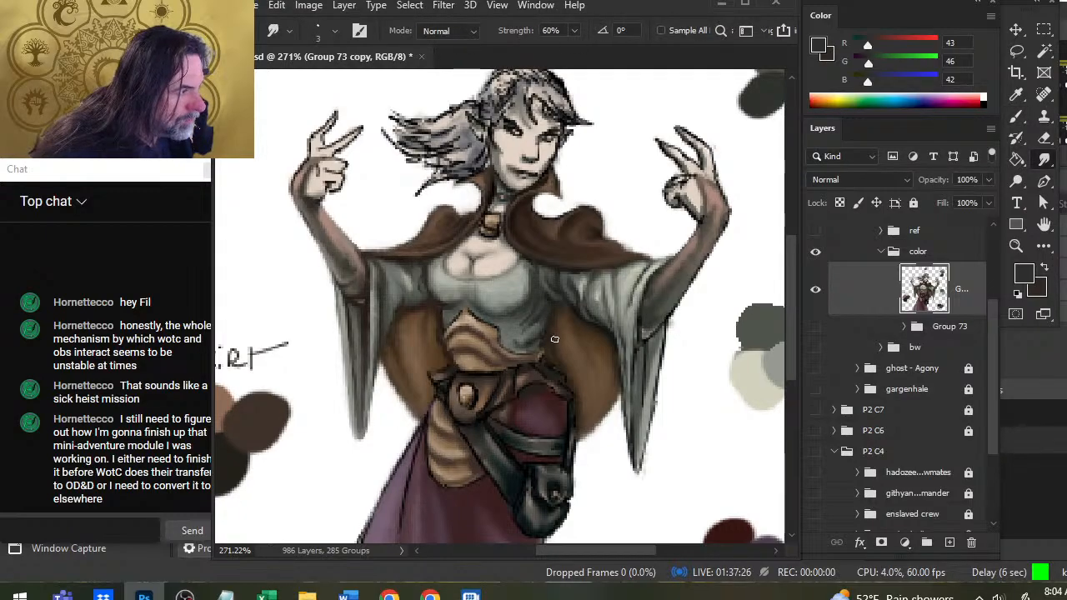
pyautogui.press('b')
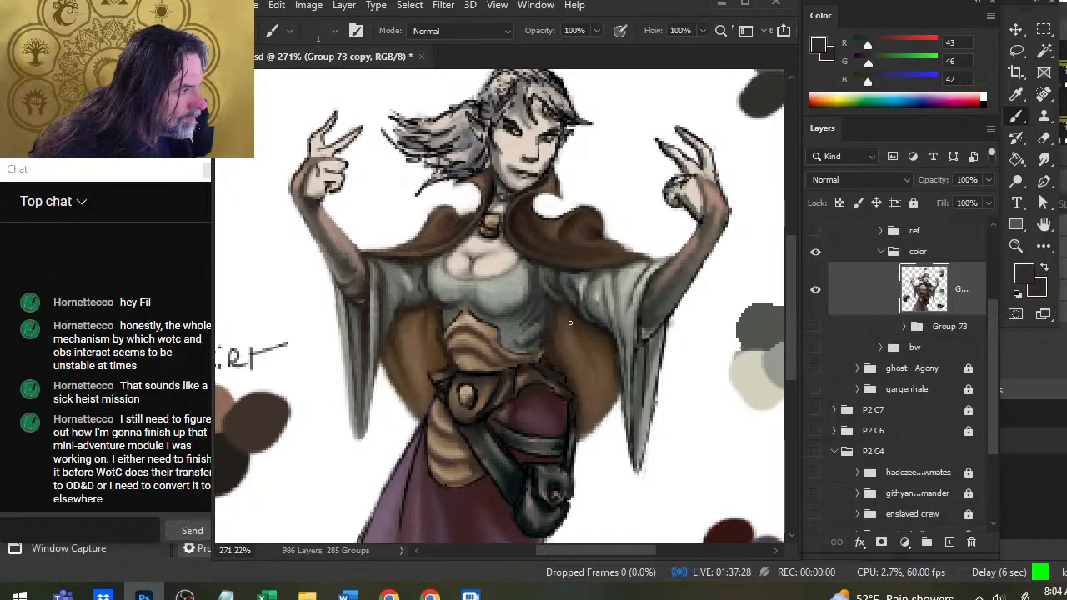
# Deepen the shadow from the right-hand armpit to the bodice's waist with sampled RGB 33, 34, 33 and 21, 22, 20, smudging it.
pyautogui.press('alt')
pyautogui.keyDown('alt'); pyautogui.click(587, 309); pyautogui.keyUp('alt')
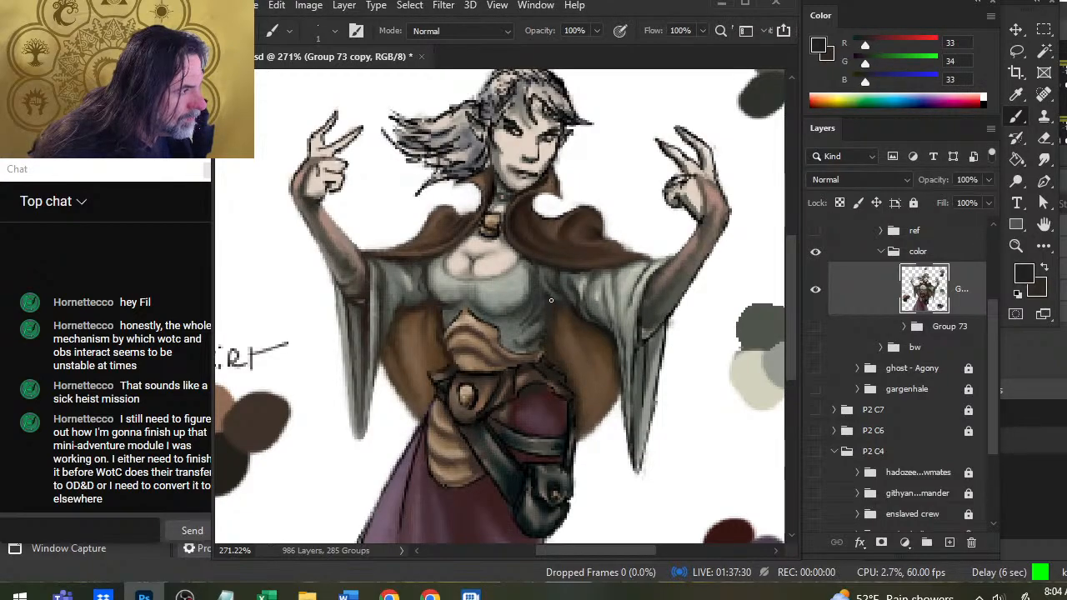
pyautogui.press('r')
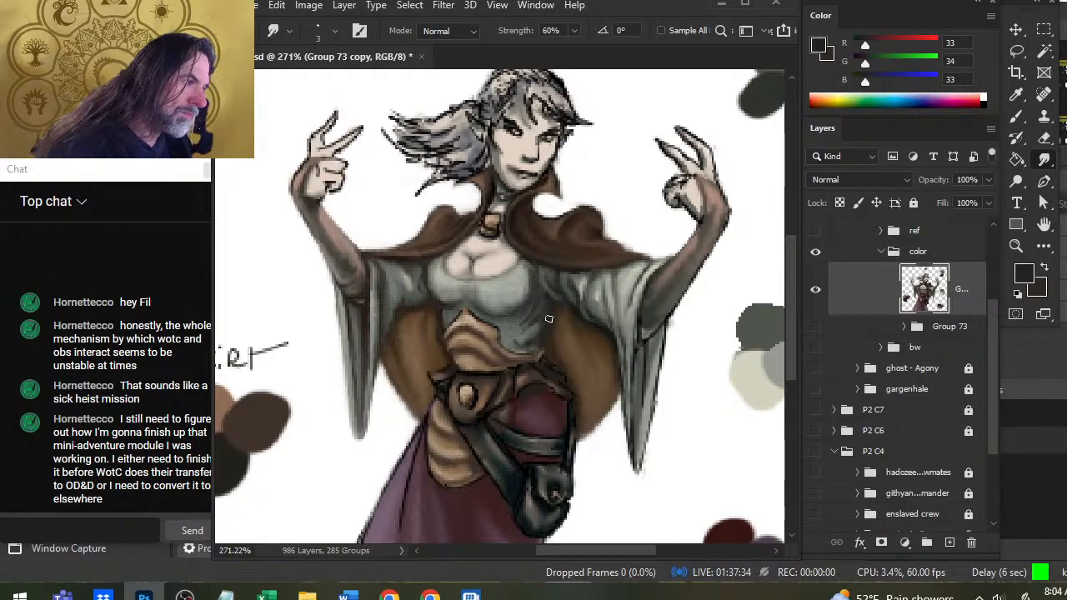
pyautogui.press('b')
pyautogui.keyDown('alt'); pyautogui.click(611, 348); pyautogui.keyUp('alt')
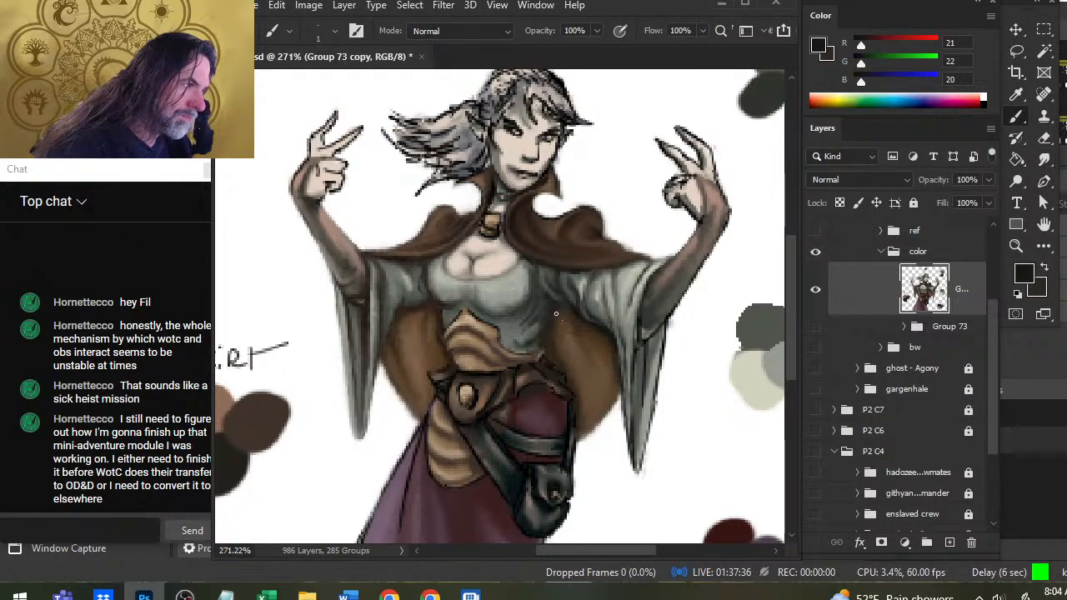
pyautogui.moveTo(542, 324); pyautogui.dragTo(536, 343)
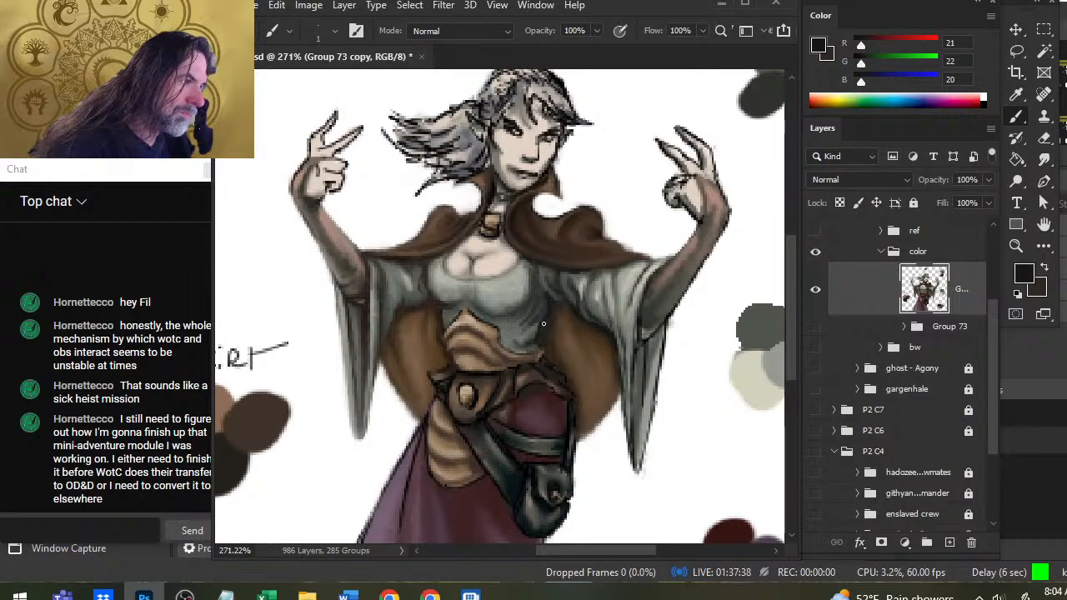
pyautogui.press('r')
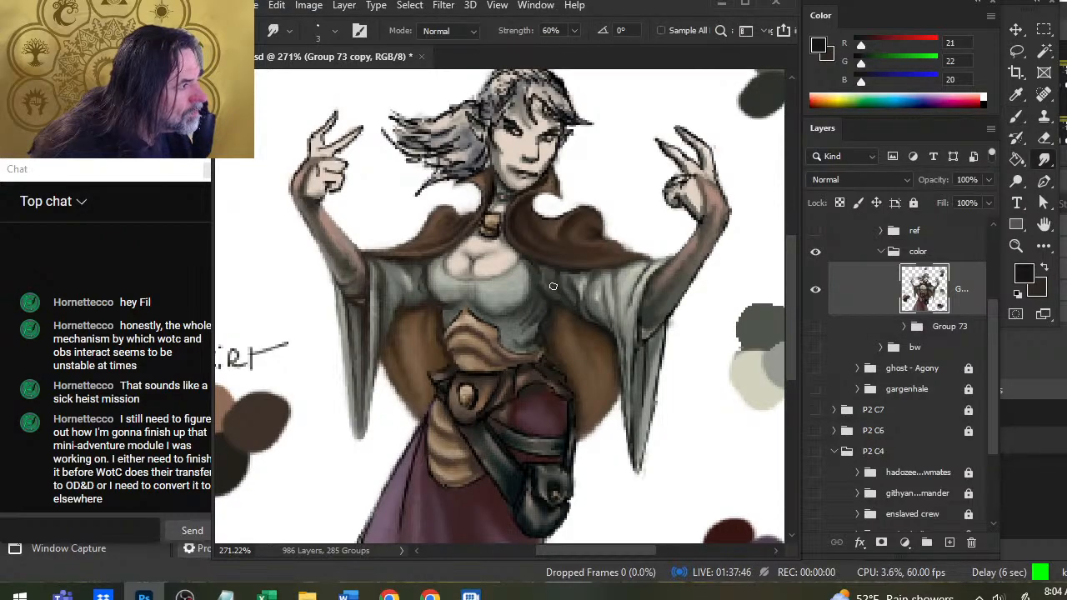
# Shade the bodice's right-hand armpit with sampled RGB 90, 93, 89 and 49, 52, 48, smudging the strokes.
pyautogui.keyDown('alt'); pyautogui.click(572, 323); pyautogui.keyUp('alt')
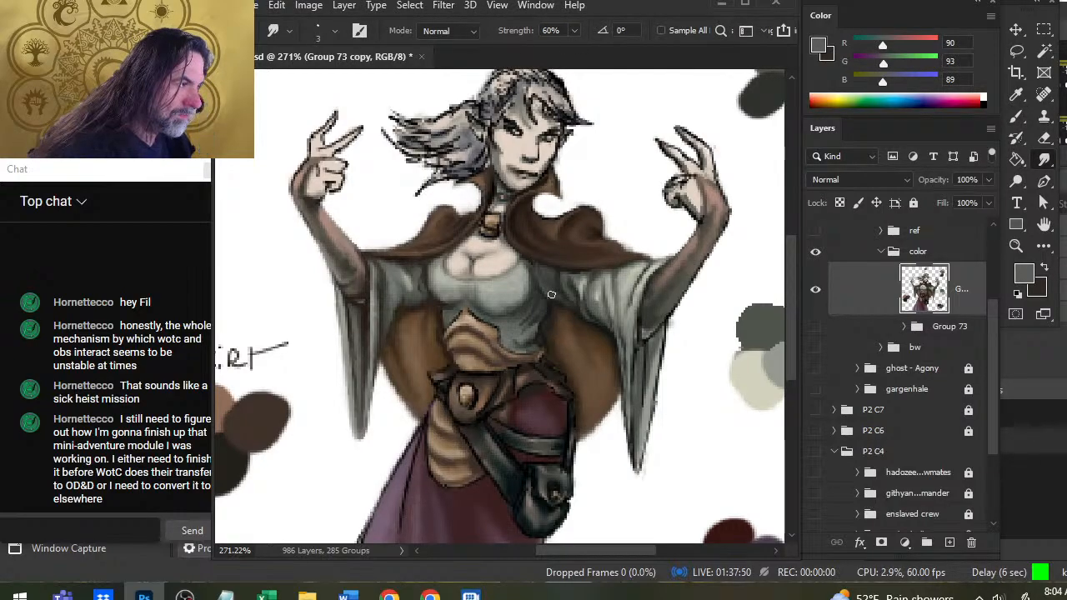
pyautogui.press('b')
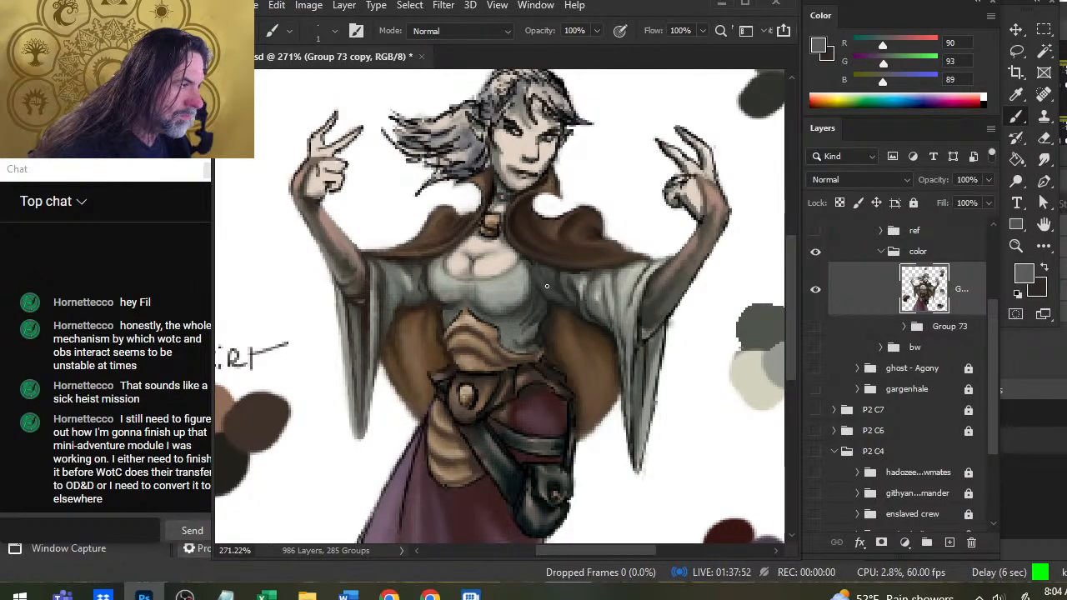
pyautogui.keyDown('alt'); pyautogui.click(575, 328); pyautogui.keyUp('alt')
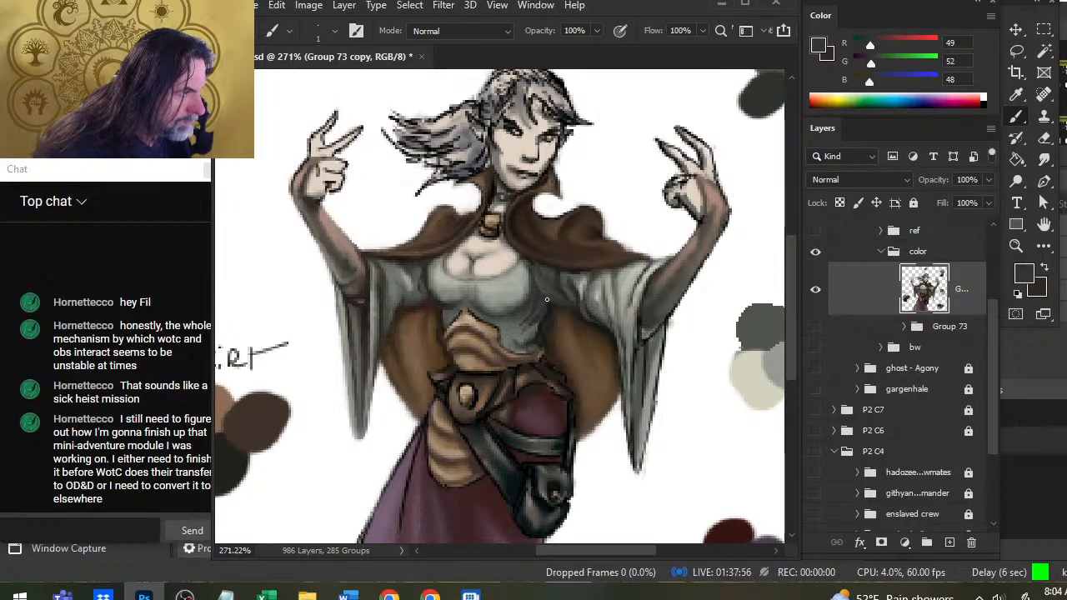
pyautogui.press('r')
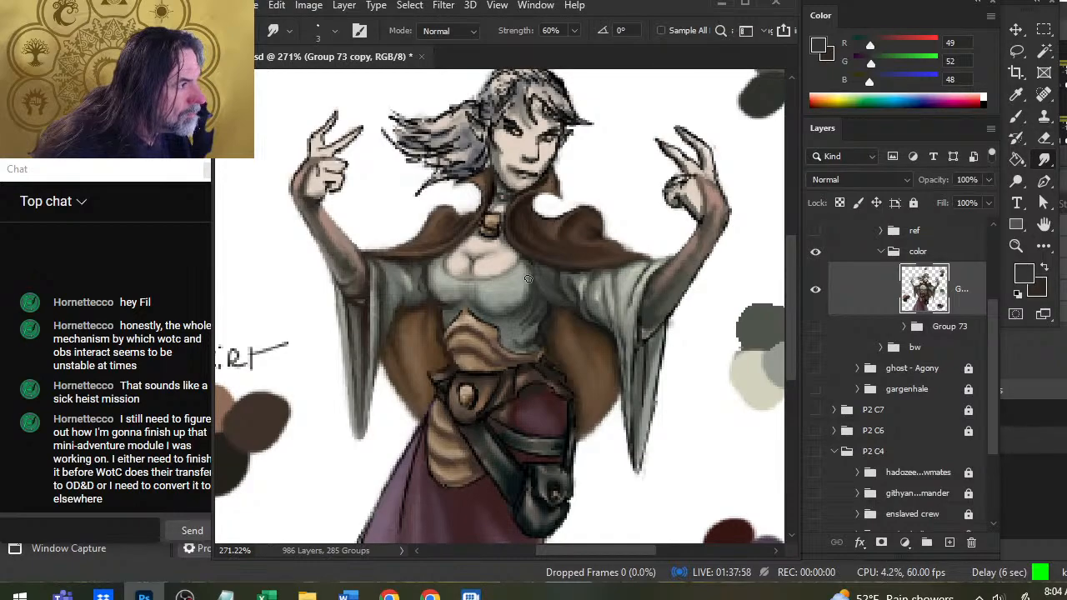
# Paint a shadow beneath the cloak's edge on the bodice's right-hand shoulder with sampled RGB 27, 28, 25, smudging it in.
pyautogui.press('b')
pyautogui.keyDown('alt'); pyautogui.click(527, 255); pyautogui.keyUp('alt')
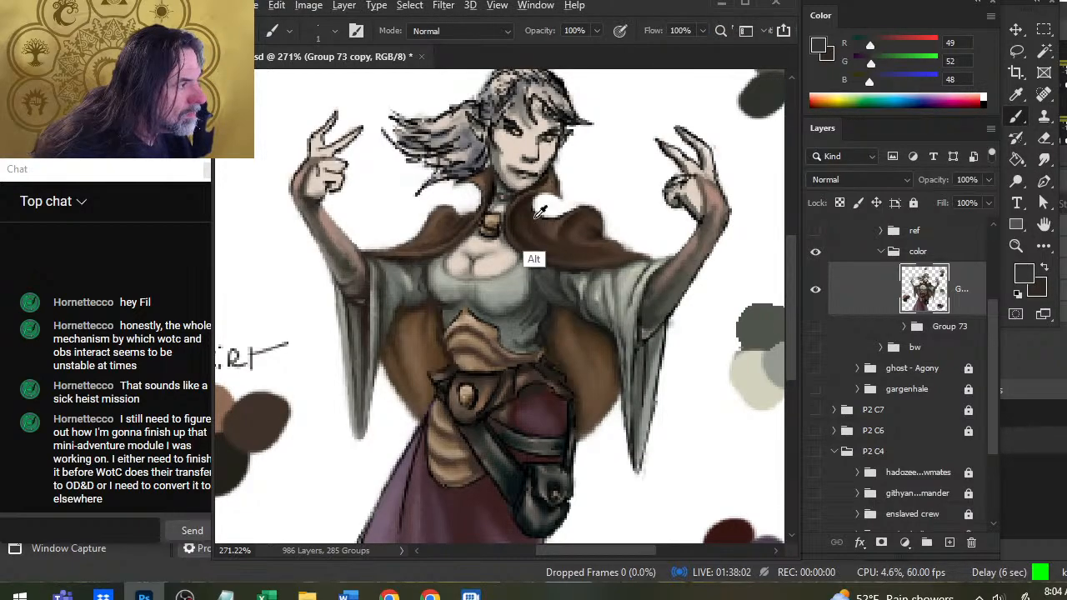
pyautogui.keyDown('alt'); pyautogui.click(535, 247); pyautogui.keyUp('alt')
pyautogui.moveTo(535, 247); pyautogui.dragTo(529, 257)
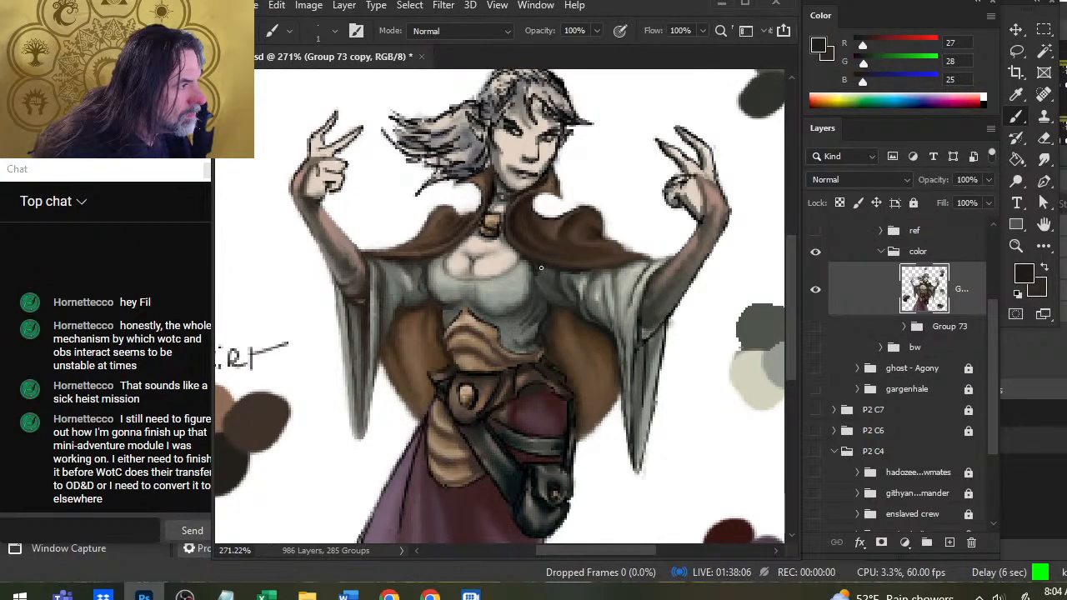
pyautogui.press('r')
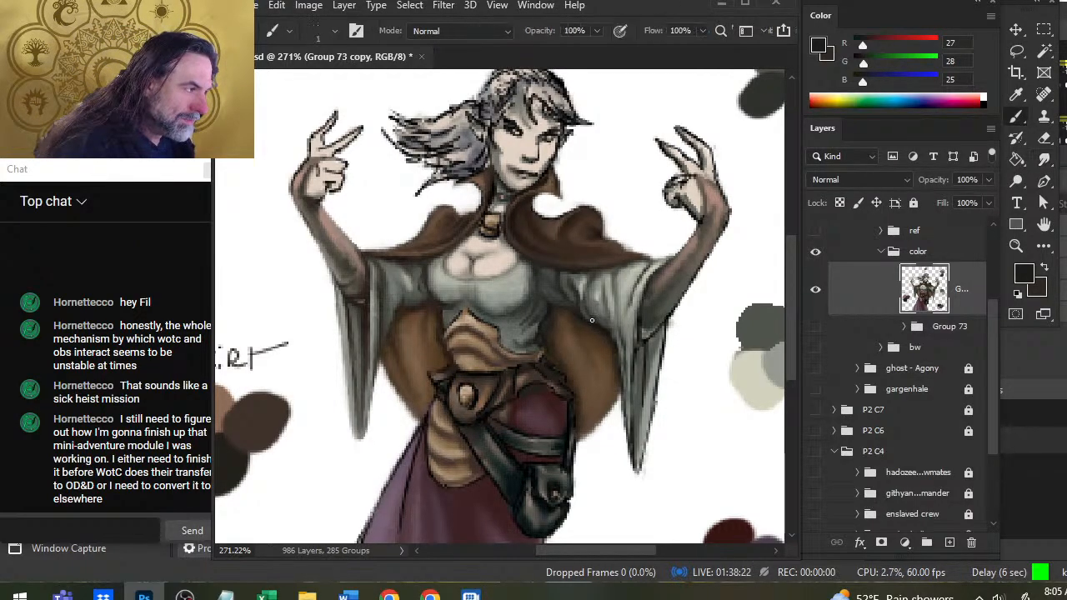
# Refine the folds and lower edge of the right-hand sleeve with sampled RGB 152, 155, 142 and 49, 52, 48, smudging them.
pyautogui.press('b')
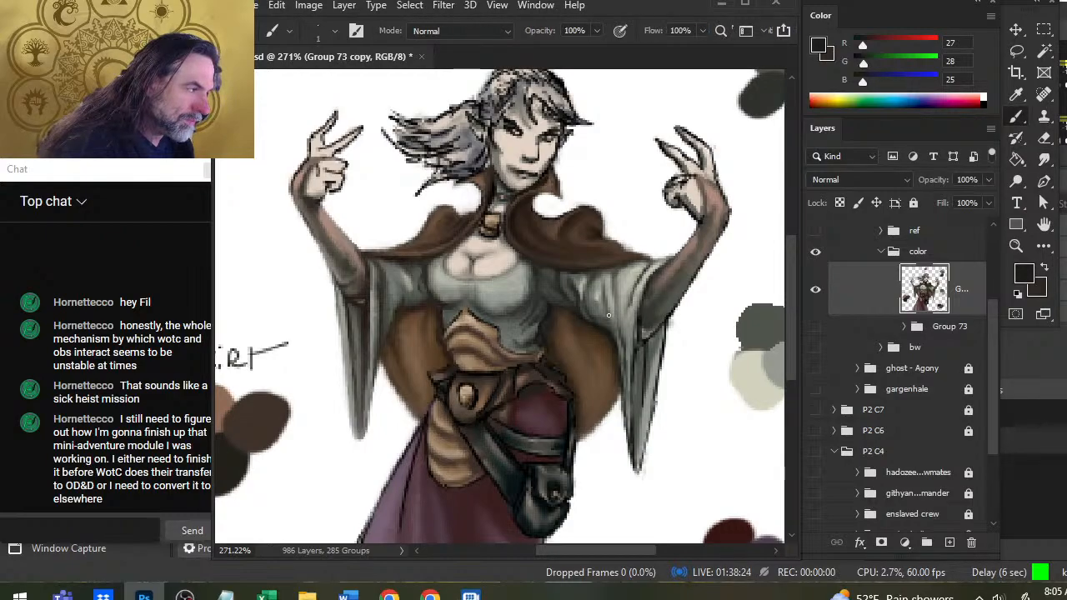
pyautogui.keyDown('alt'); pyautogui.click(613, 293); pyautogui.keyUp('alt')
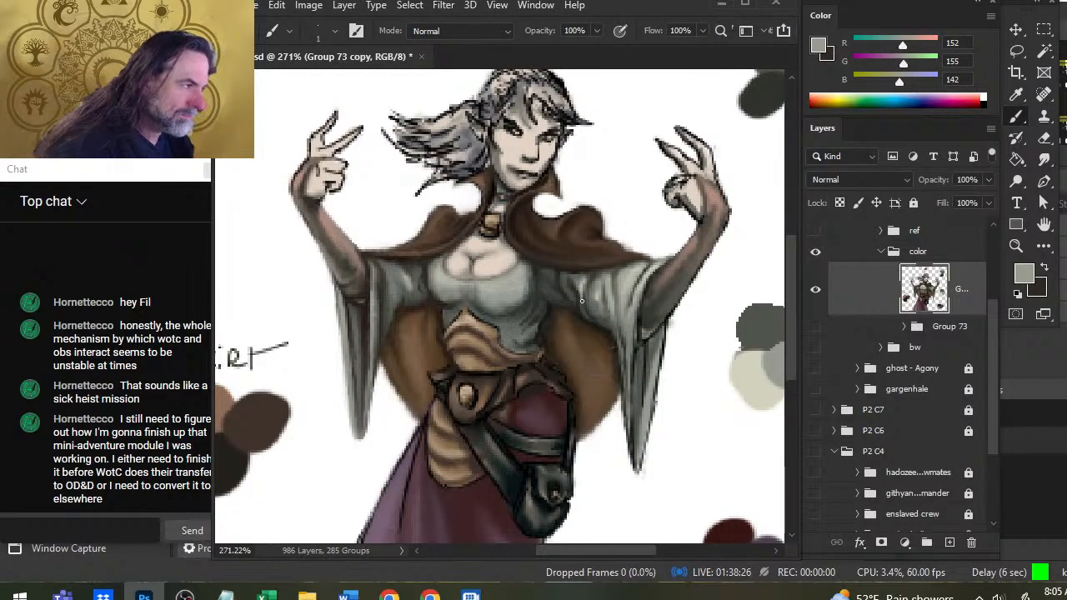
pyautogui.keyDown('alt'); pyautogui.click(574, 331); pyautogui.keyUp('alt')
pyautogui.moveTo(607, 309); pyautogui.dragTo(628, 386)
pyautogui.press('r')
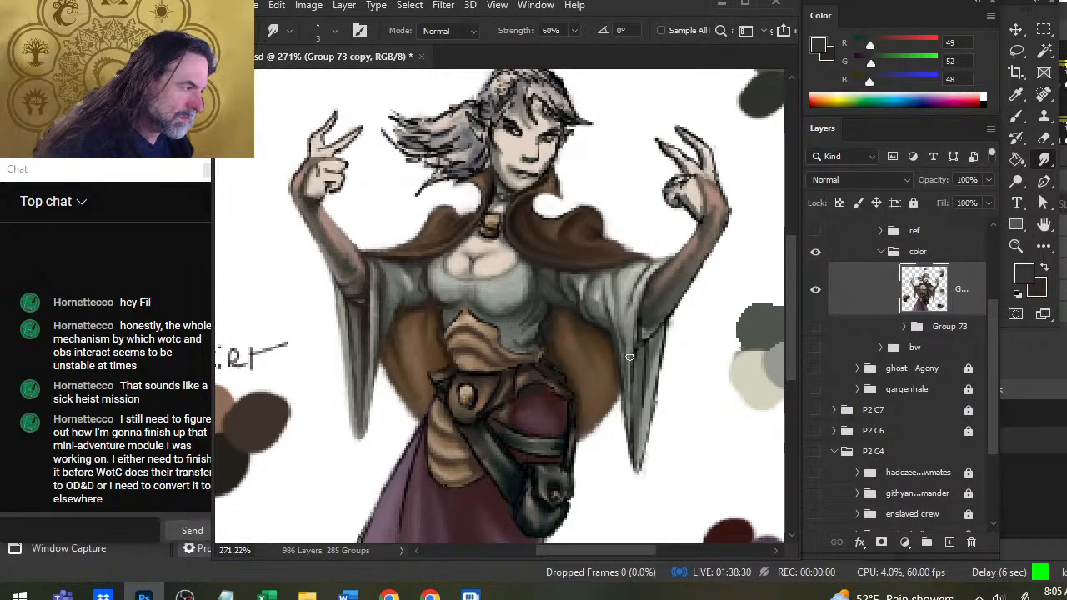
# Darken the inside of the right-hand hanging sleeve with brown RGB 38, 27, 20 sampled from the opposite sleeve, smudging the strokes.
pyautogui.press('b')
pyautogui.moveTo(641, 349); pyautogui.dragTo(642, 374)
pyautogui.moveTo(346, 381); pyautogui.dragTo(364, 315)
pyautogui.moveTo(644, 351); pyautogui.dragTo(638, 400)
pyautogui.press('r')
pyautogui.moveTo(631, 337)
pyautogui.mouseDown()
pyautogui.moveTo(629, 429)
pyautogui.moveTo(630, 388)
pyautogui.moveTo(636, 421)
pyautogui.moveTo(642, 389)
pyautogui.mouseUp()
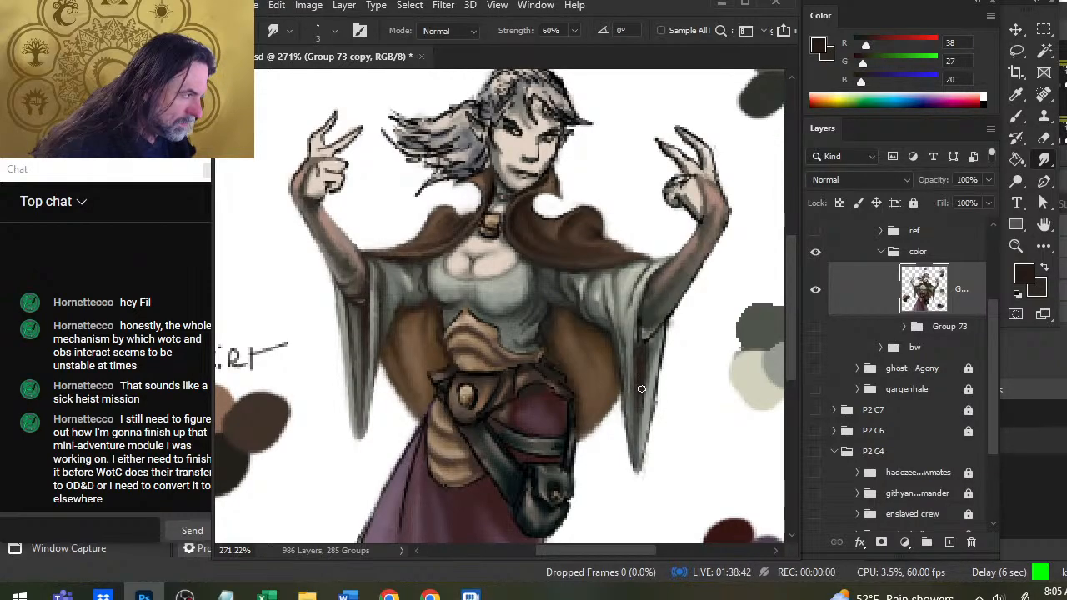
pyautogui.moveTo(646, 346); pyautogui.dragTo(653, 349)
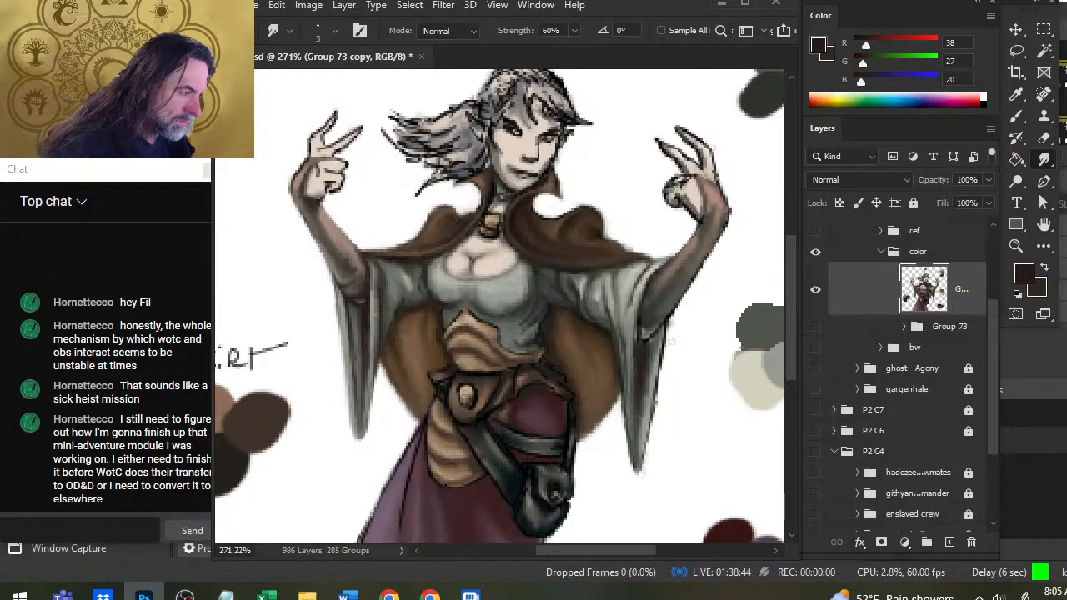
# Erase along the right-hand hanging sleeve's outer edge and repaint it with sampled RGB 148, 154, 146 and 46, 40, 35, smudging it.
pyautogui.press('e')
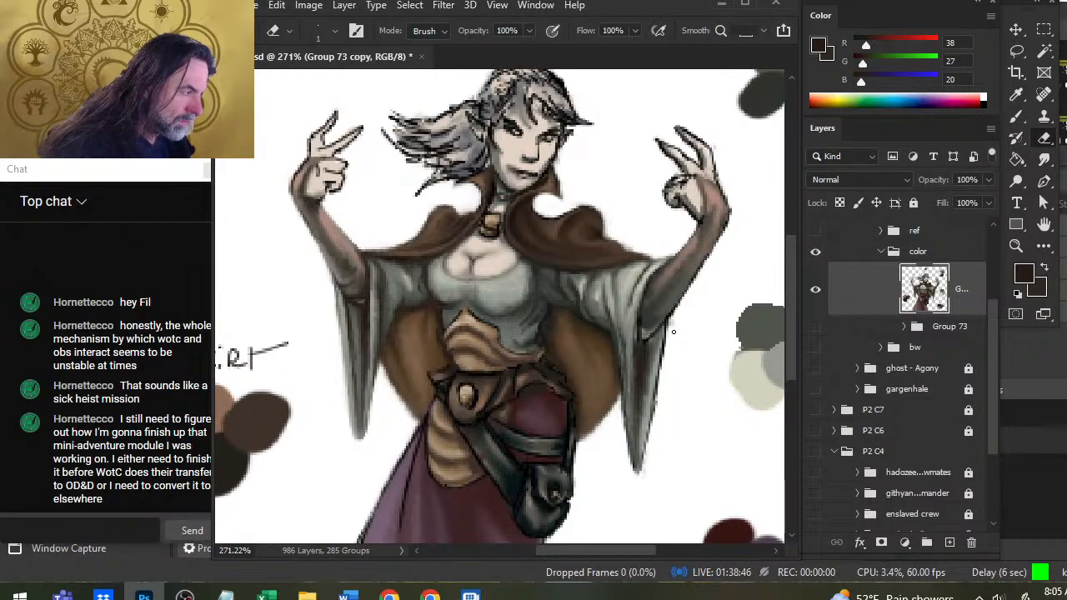
pyautogui.moveTo(666, 335); pyautogui.dragTo(645, 448)
pyautogui.press('b')
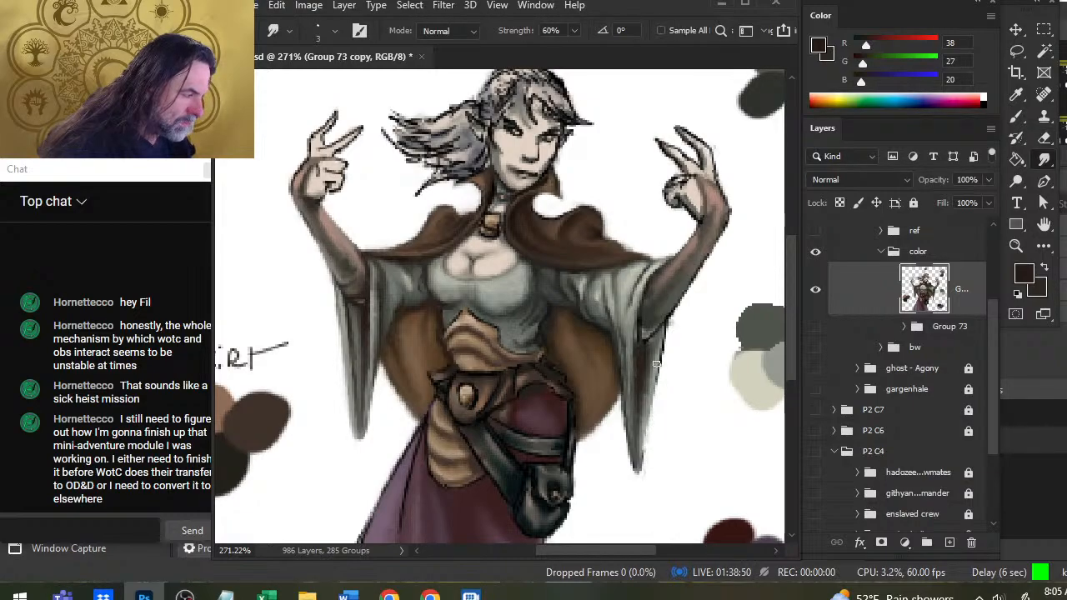
pyautogui.keyDown('alt'); pyautogui.click(659, 363); pyautogui.keyUp('alt')
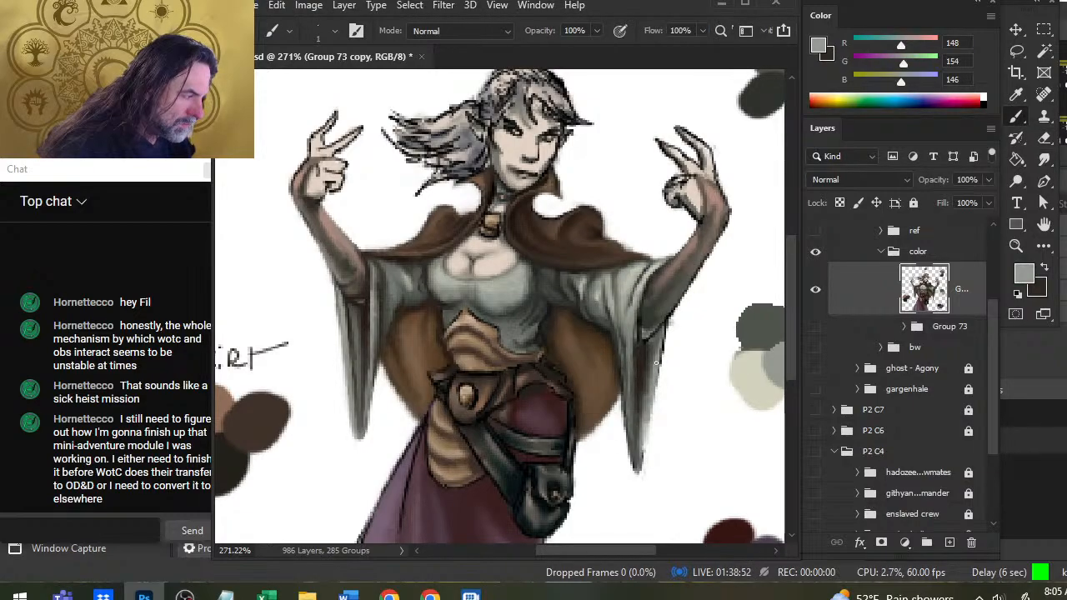
pyautogui.keyDown('alt'); pyautogui.click(665, 340); pyautogui.keyUp('alt')
pyautogui.moveTo(660, 375); pyautogui.dragTo(647, 437)
pyautogui.moveTo(657, 397); pyautogui.dragTo(644, 449)
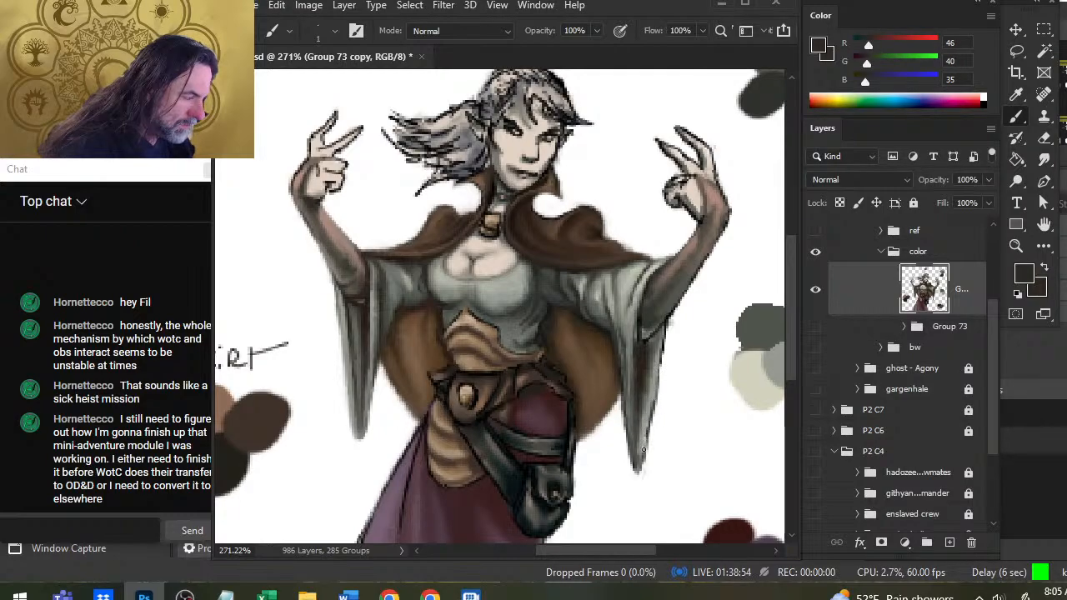
pyautogui.press('r')
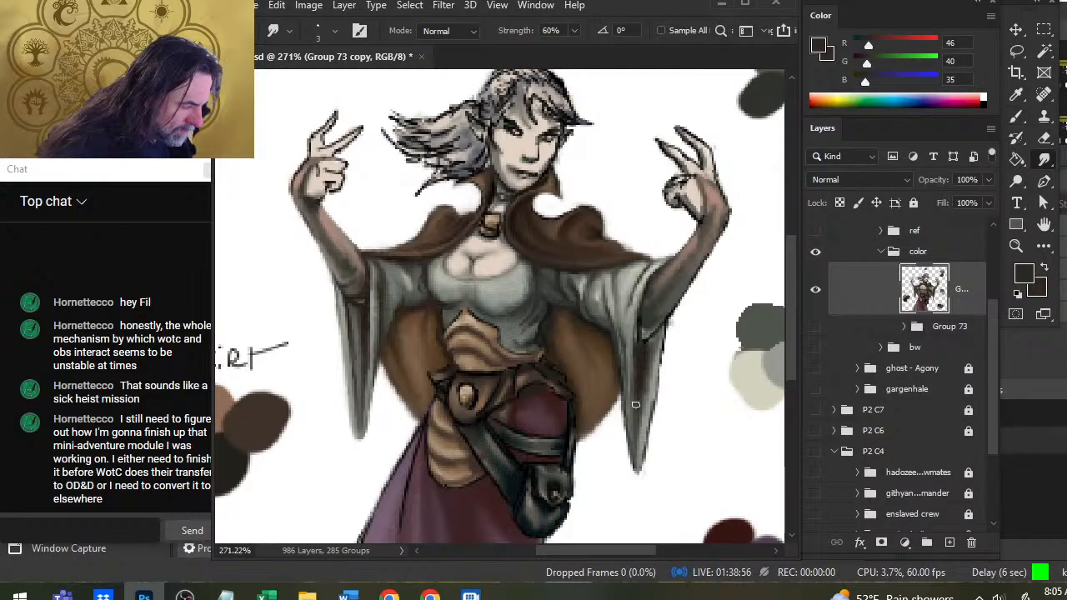
# Refine the right-hand hanging sleeve down to its tip with sampled RGB 89, 92, 86 and 151, 157, 149, smudging and erasing its edge.
pyautogui.press('b')
pyautogui.keyDown('alt'); pyautogui.click(636, 369); pyautogui.keyUp('alt')
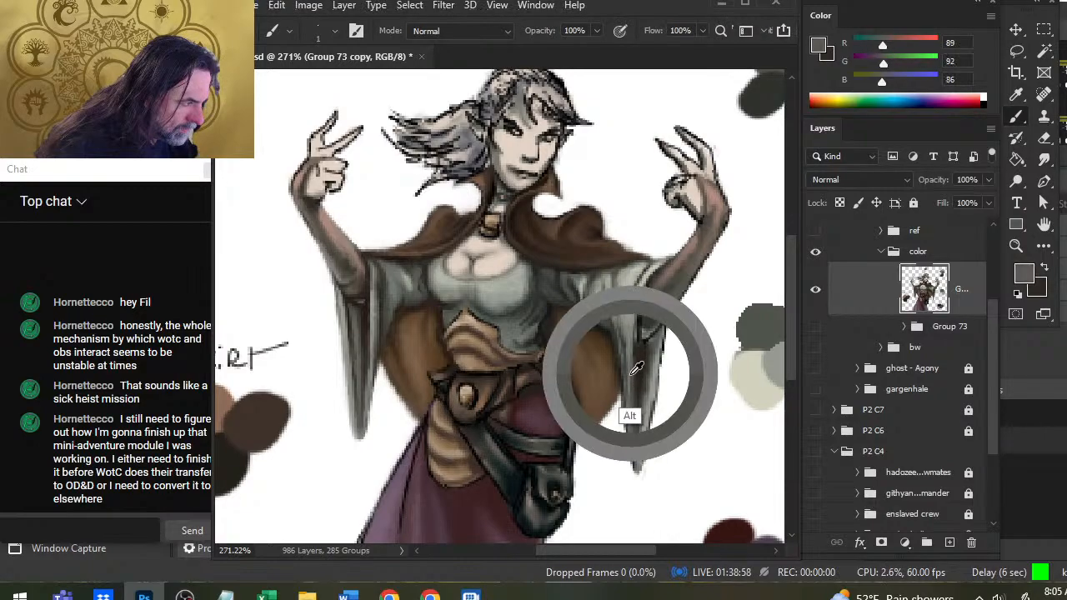
pyautogui.keyDown('alt'); pyautogui.click(636, 441); pyautogui.keyUp('alt')
pyautogui.moveTo(638, 461); pyautogui.dragTo(631, 423)
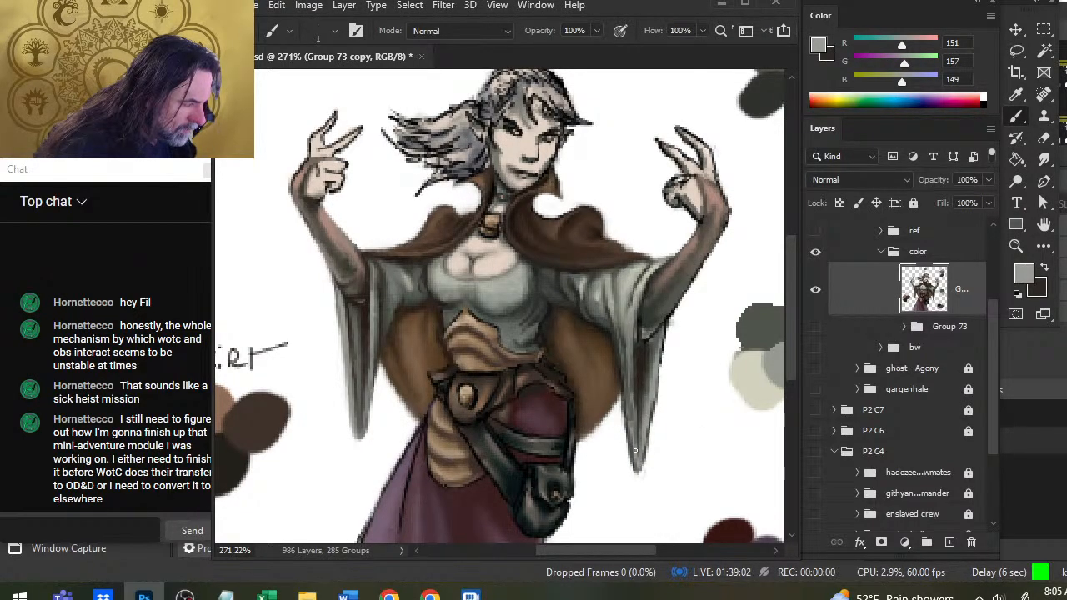
pyautogui.press('r')
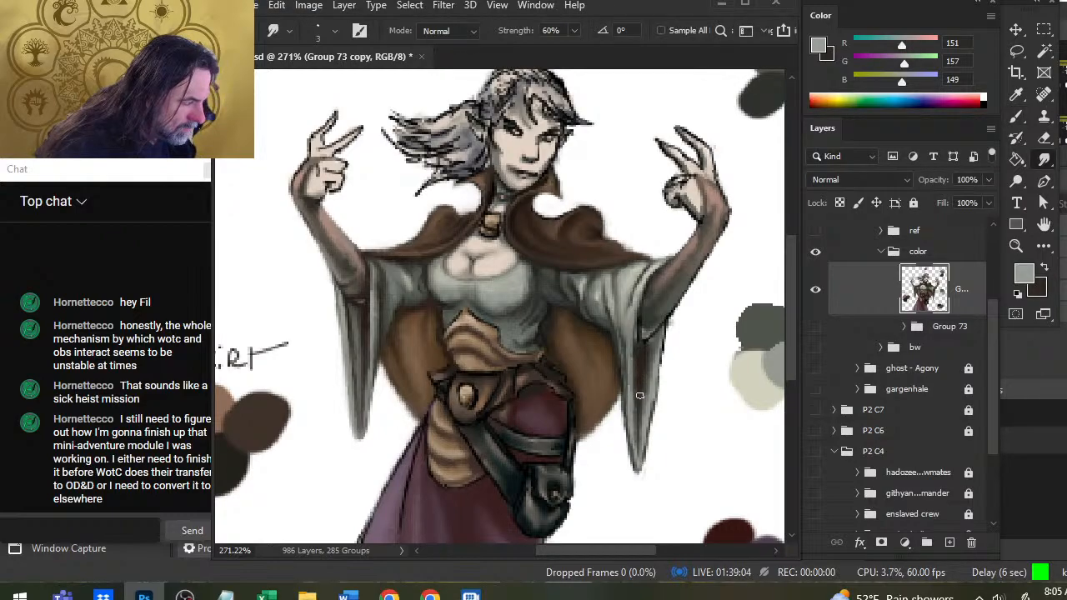
pyautogui.press('e')
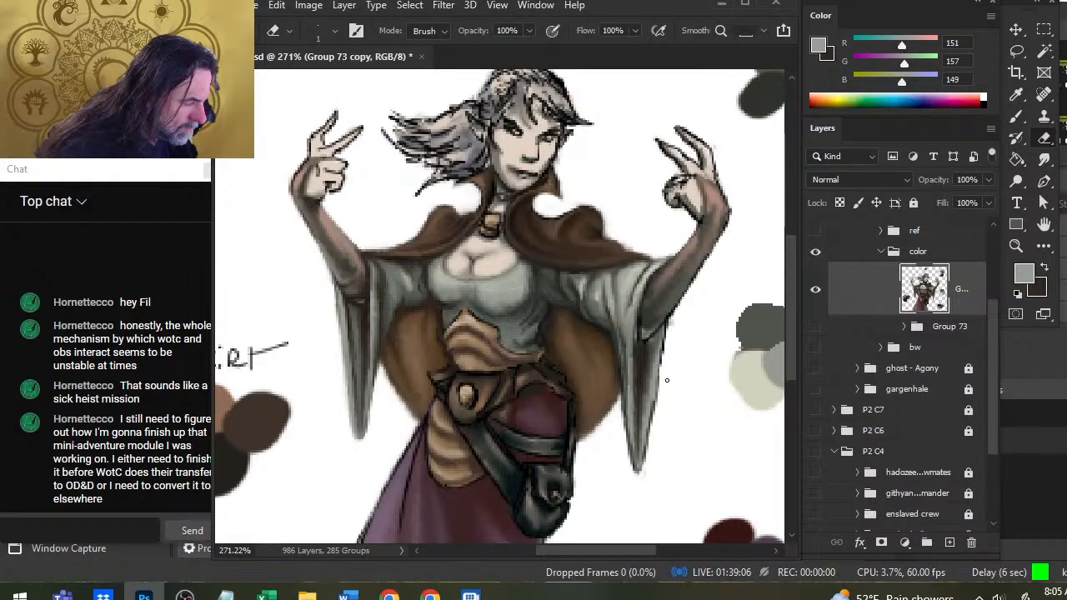
pyautogui.press('r')
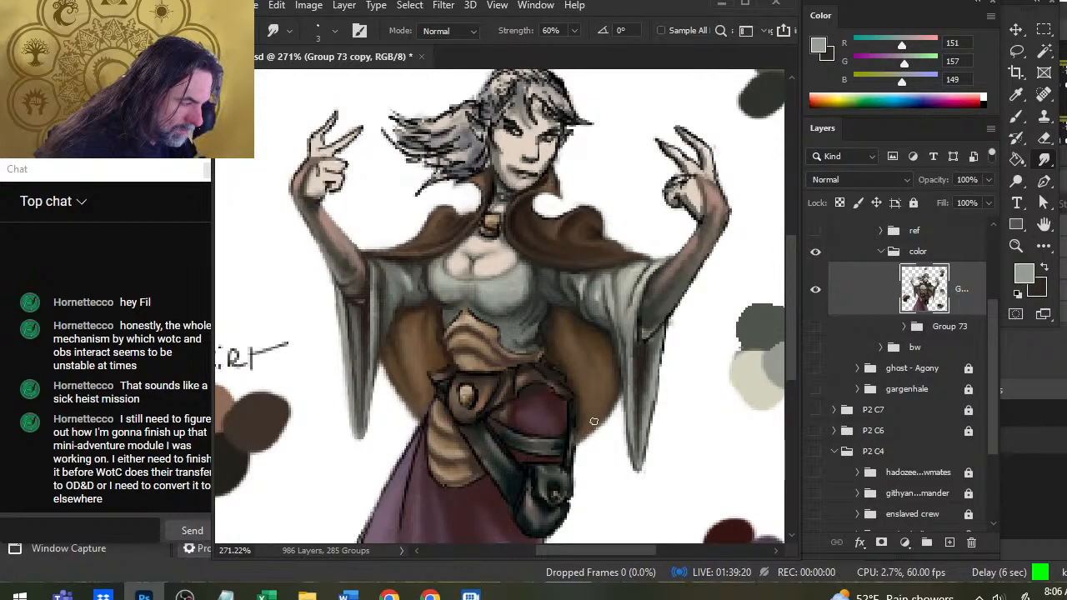
# Repaint the dark strap above the hip pouch with sampled RGB 20, 27, 26, then 34, 42, 39 and 10, 17, 18, smudging it.
pyautogui.press('b')
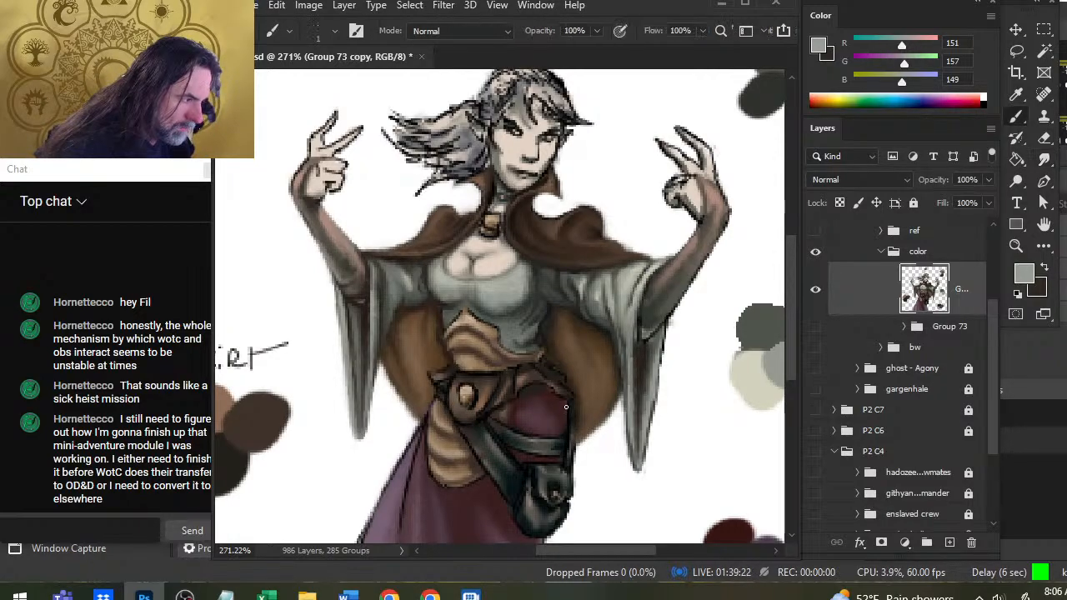
pyautogui.keyDown('alt'); pyautogui.click(568, 424); pyautogui.keyUp('alt')
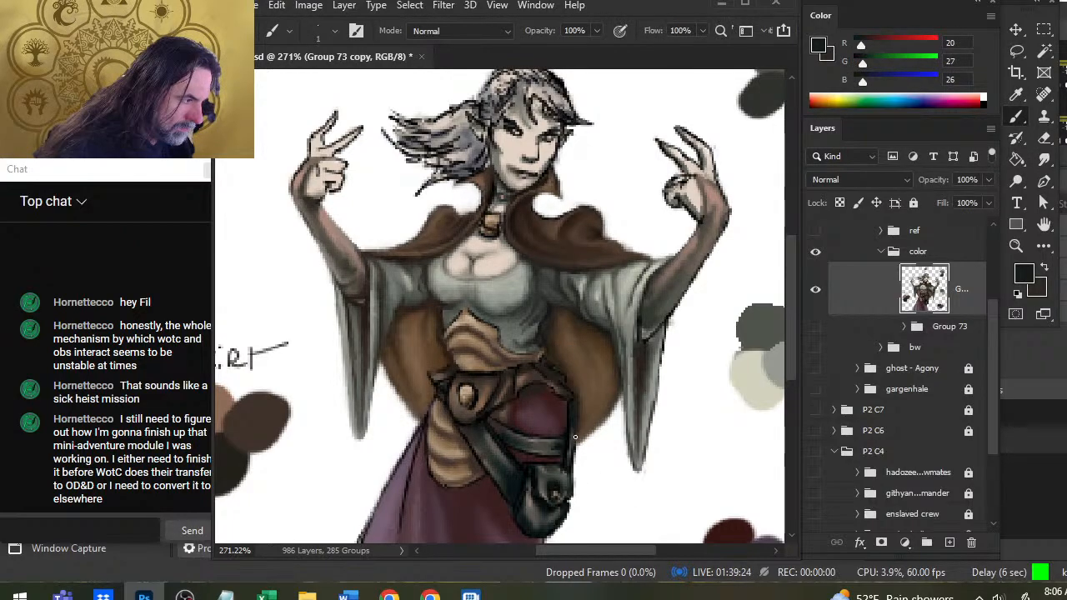
pyautogui.press('r')
pyautogui.press('b')
pyautogui.keyDown('alt'); pyautogui.click(570, 463); pyautogui.keyUp('alt')
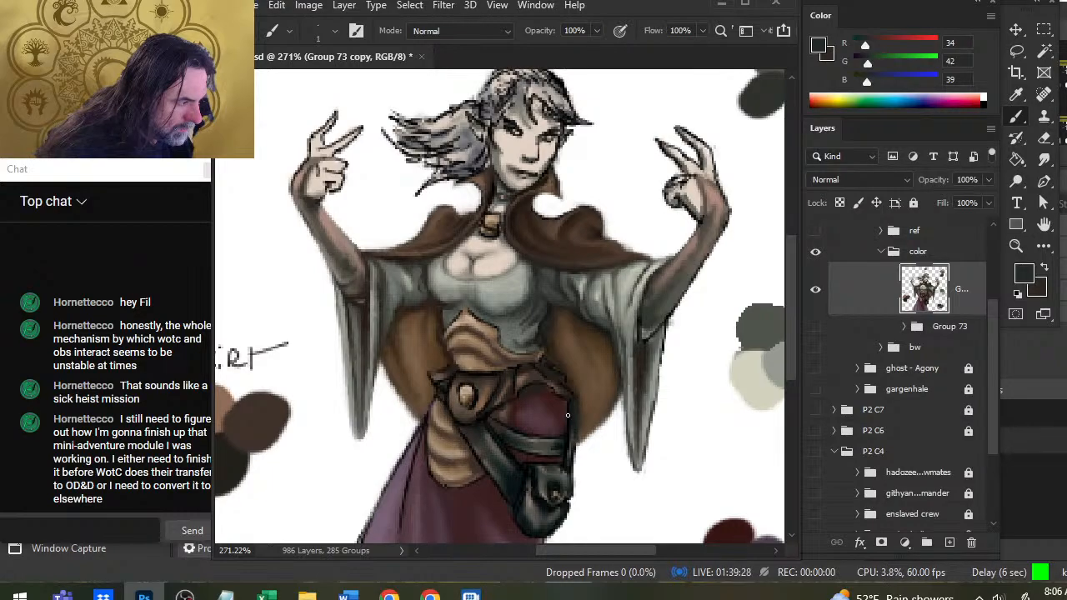
pyautogui.keyDown('alt'); pyautogui.click(568, 421); pyautogui.keyUp('alt')
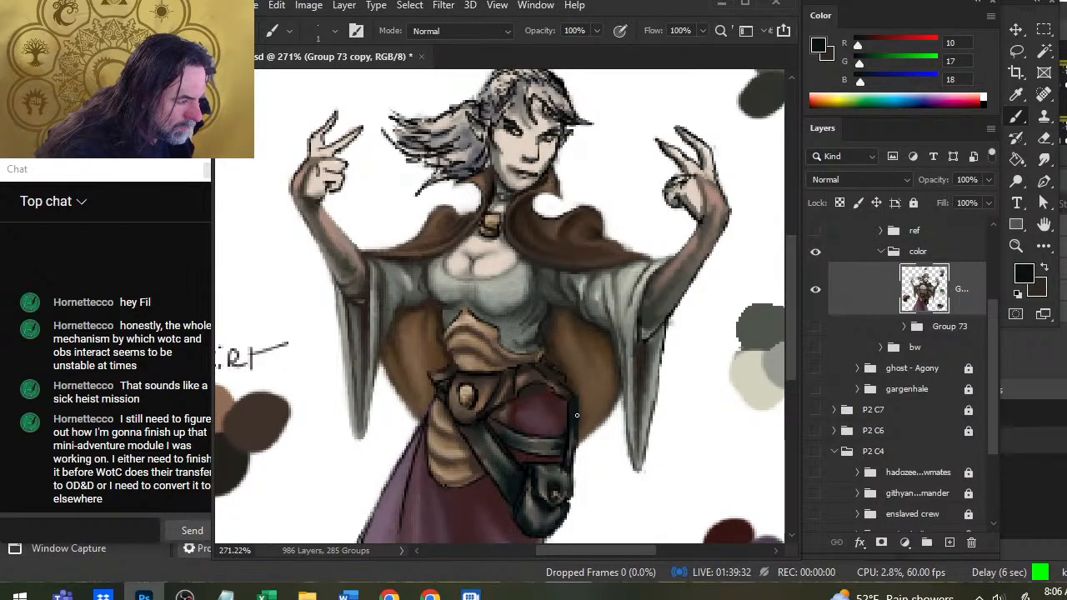
pyautogui.press('r')
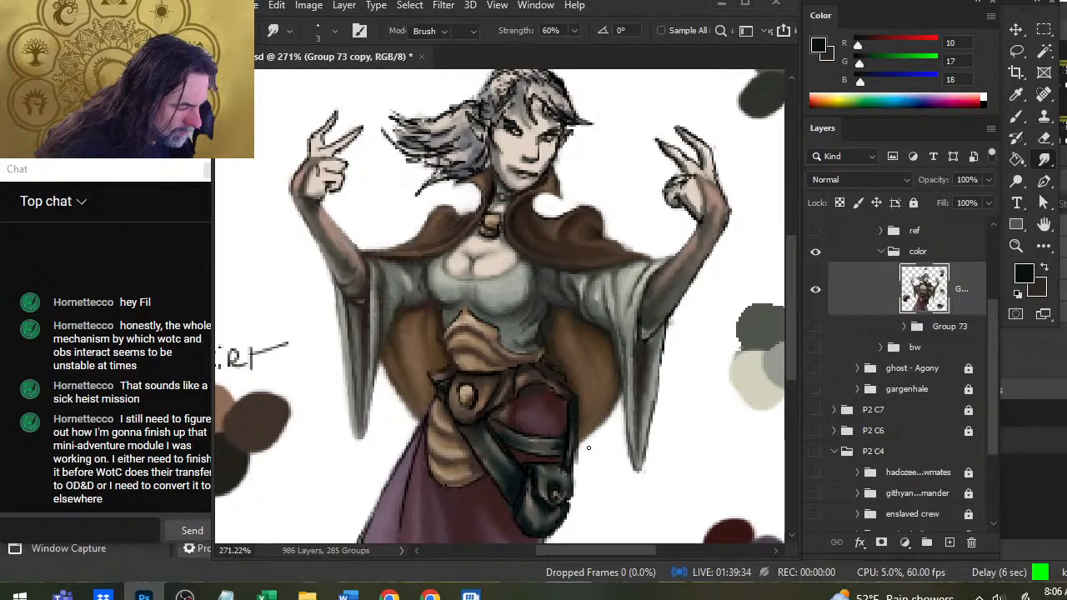
# Erase the rough lower edge of the right-hand cloak lining beside the strap, smudge the lining, and save the document.
pyautogui.press('e')
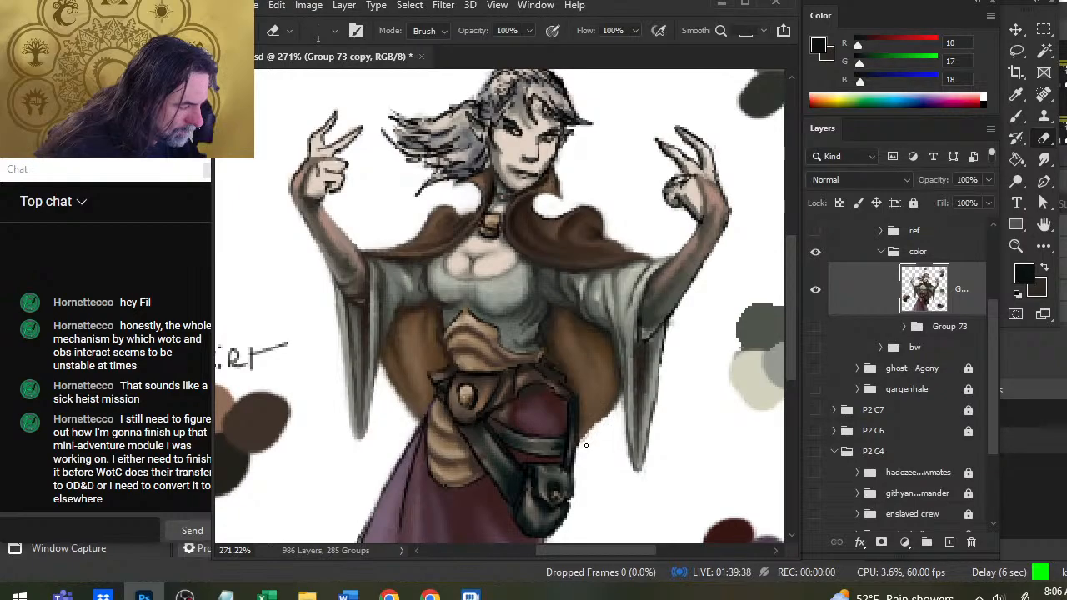
pyautogui.press('r')
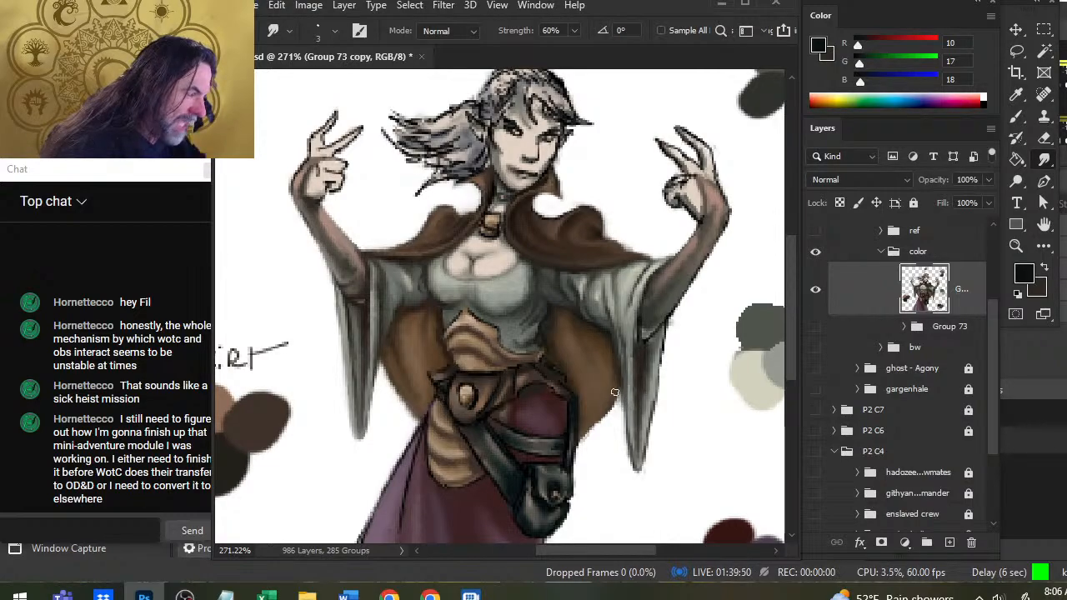
pyautogui.hotkey('ctrl', 's')
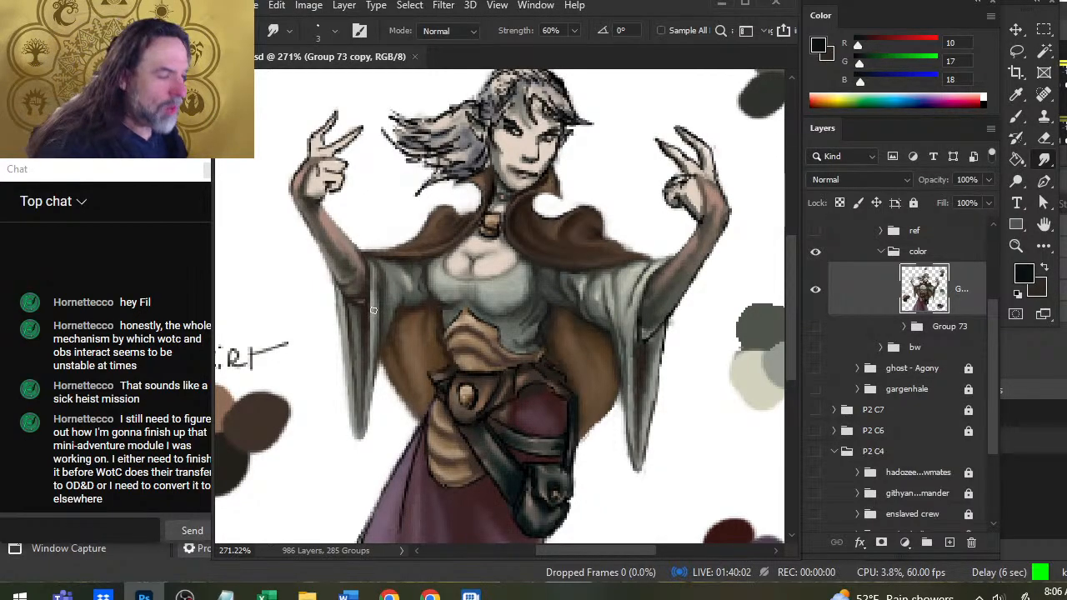
# Blend the black outline between the bodice's lower edge and the striped midriff, using sampled RGB 39, 35, 32 and smudging.
pyautogui.moveTo(448, 331)
pyautogui.mouseDown()
pyautogui.moveTo(497, 337)
pyautogui.moveTo(469, 318)
pyautogui.mouseUp()
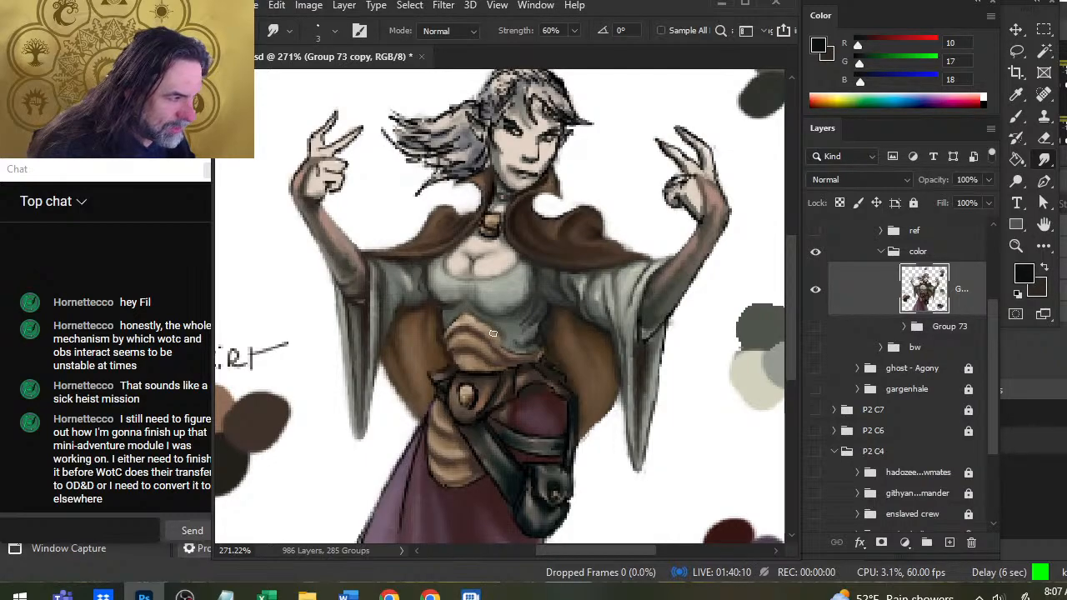
pyautogui.press('b')
pyautogui.keyDown('alt'); pyautogui.click(458, 320); pyautogui.keyUp('alt')
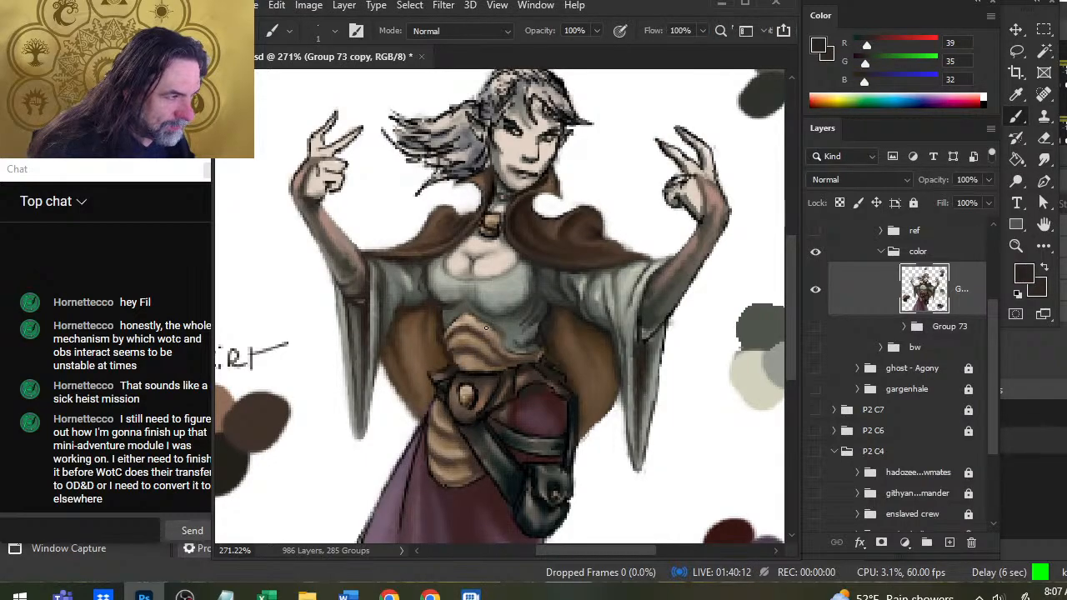
pyautogui.press('r')
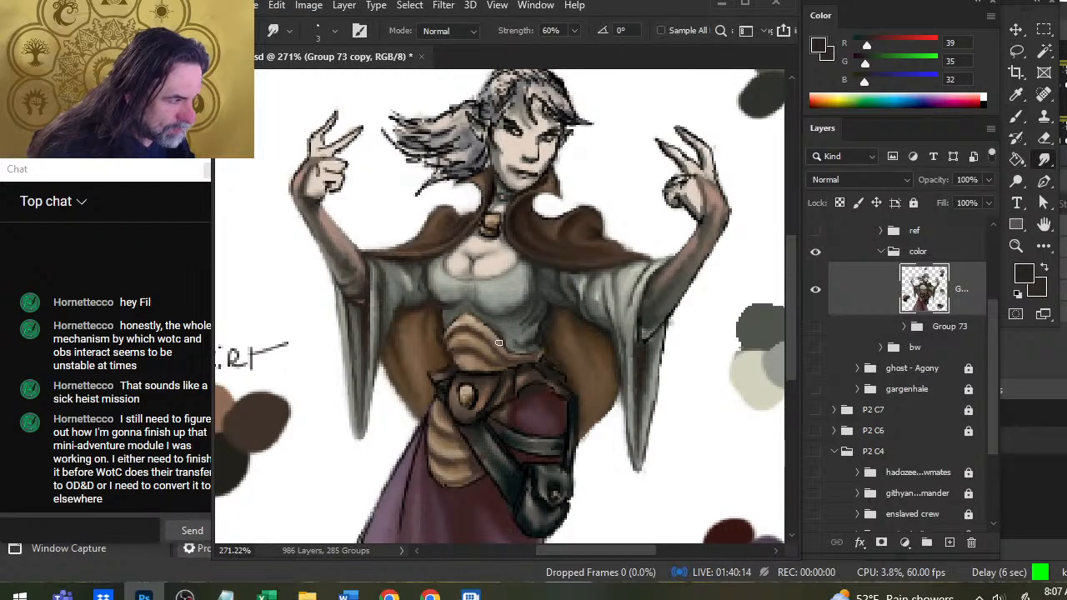
pyautogui.press('b')
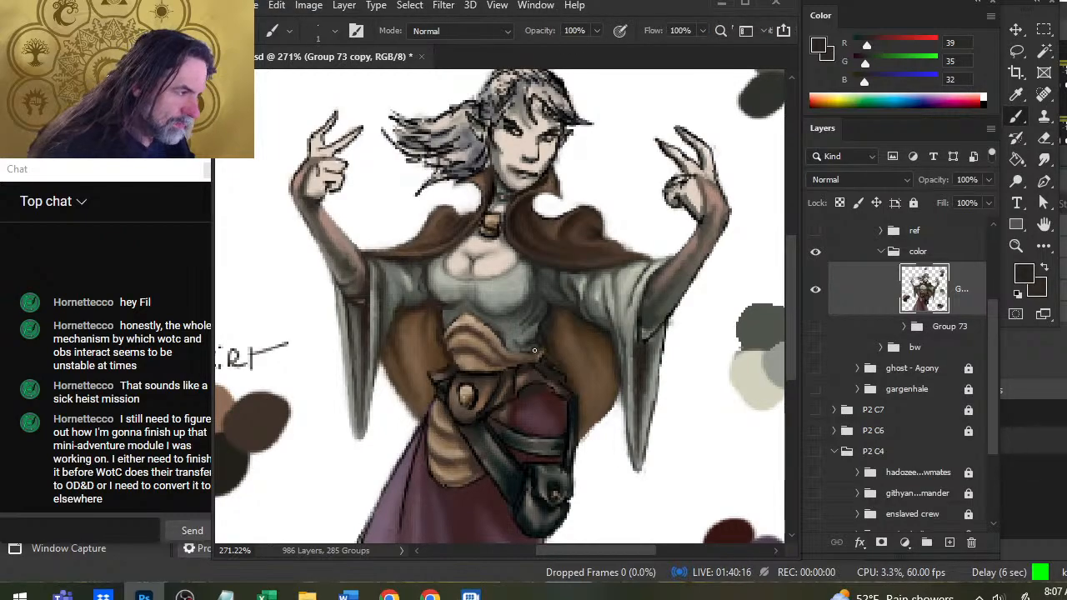
pyautogui.press('r')
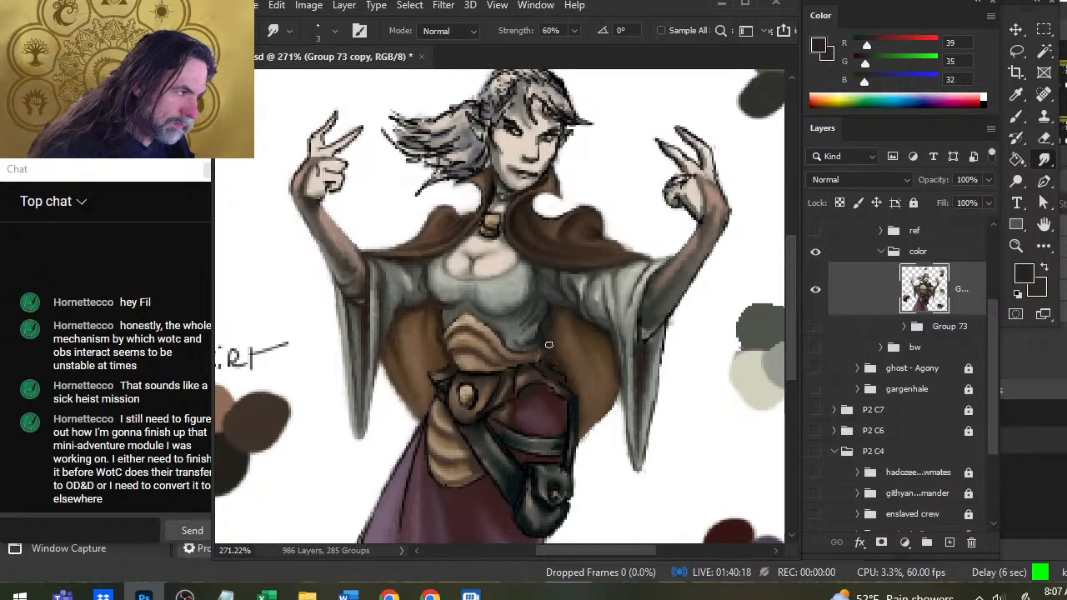
# Darken the shadow between the bodice's right-hand waist and the cloak lining with sampled RGB 19, 17, 14 and smudge it.
pyautogui.press('b')
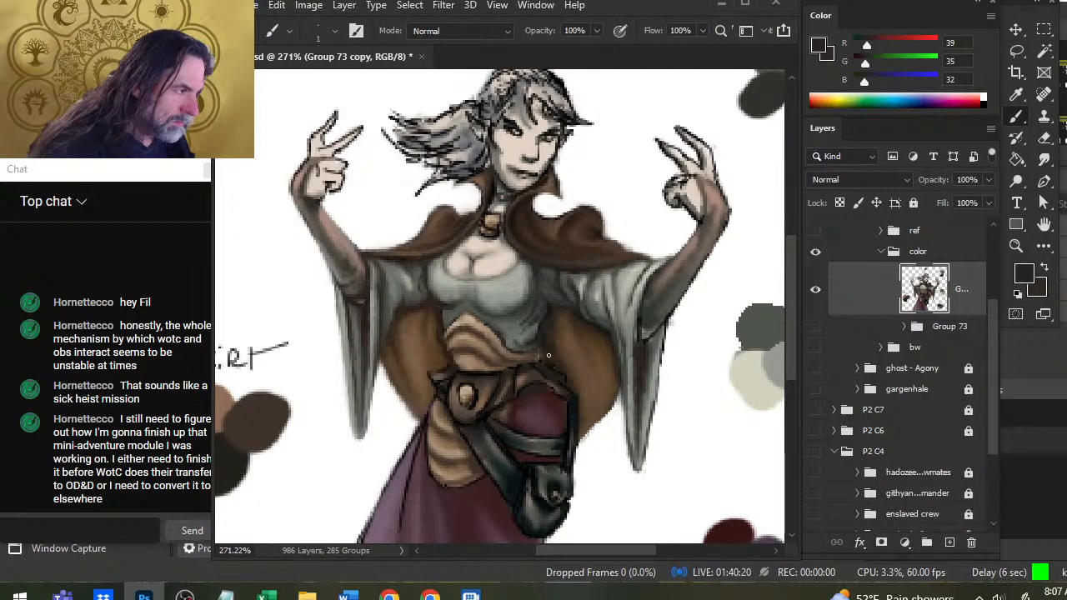
pyautogui.moveTo(497, 338); pyautogui.dragTo(545, 346)
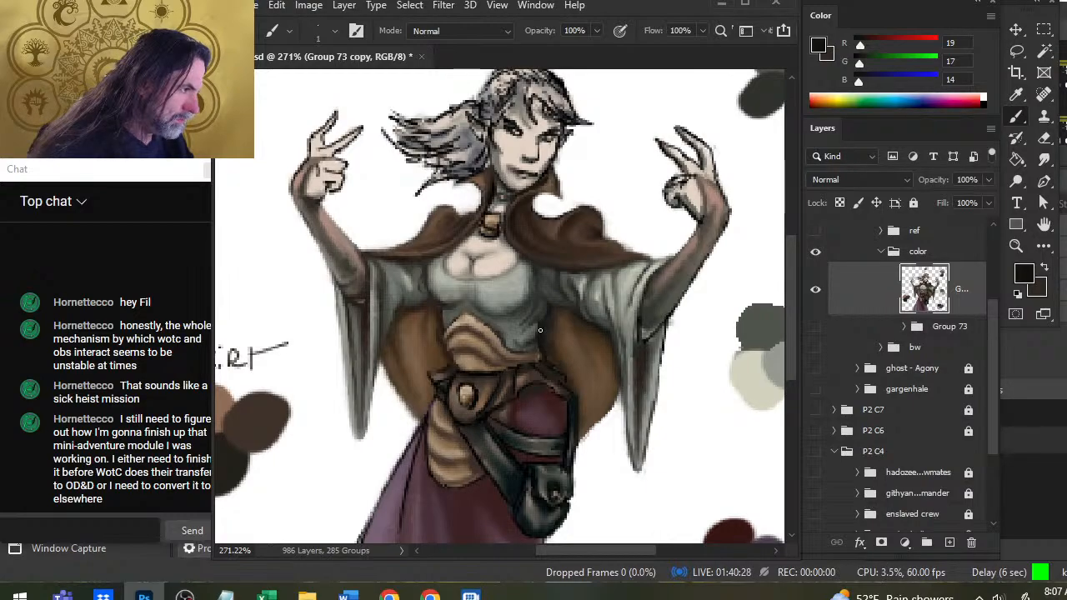
pyautogui.press('r')
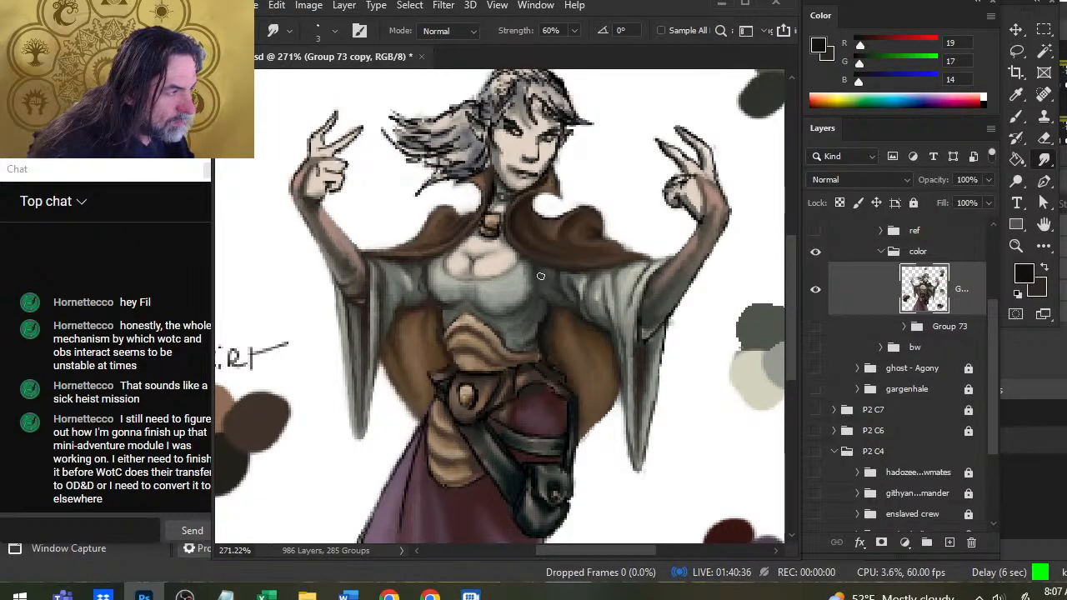
# Shade the bodice below the cloak's edge and around the neckline with sampled RGB 47, 44, 41, smudging the strokes.
pyautogui.press('b')
pyautogui.keyDown('alt'); pyautogui.click(434, 258); pyautogui.keyUp('alt')
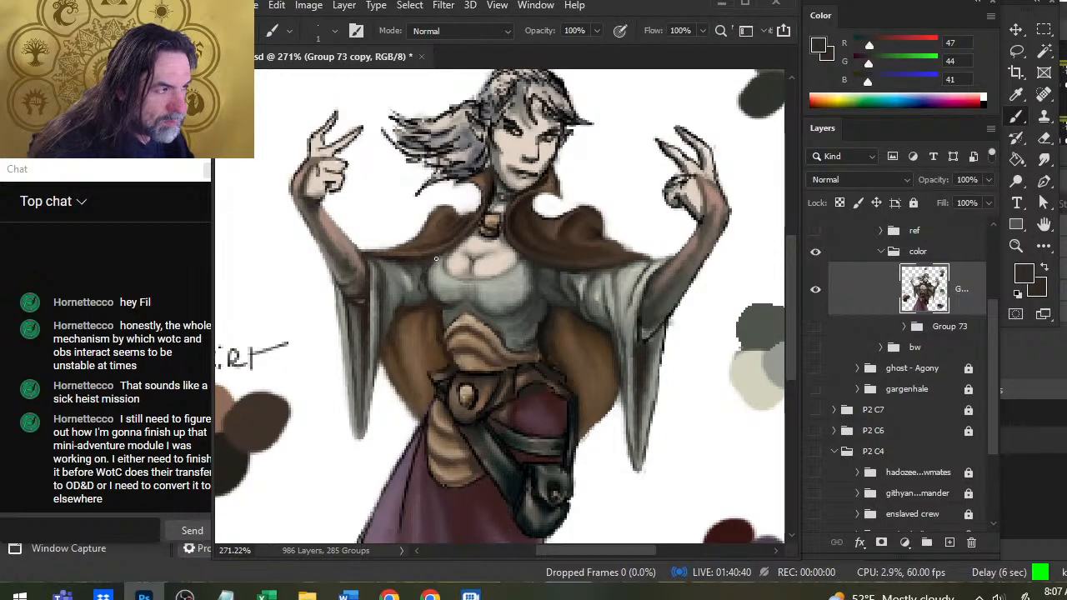
pyautogui.press('r')
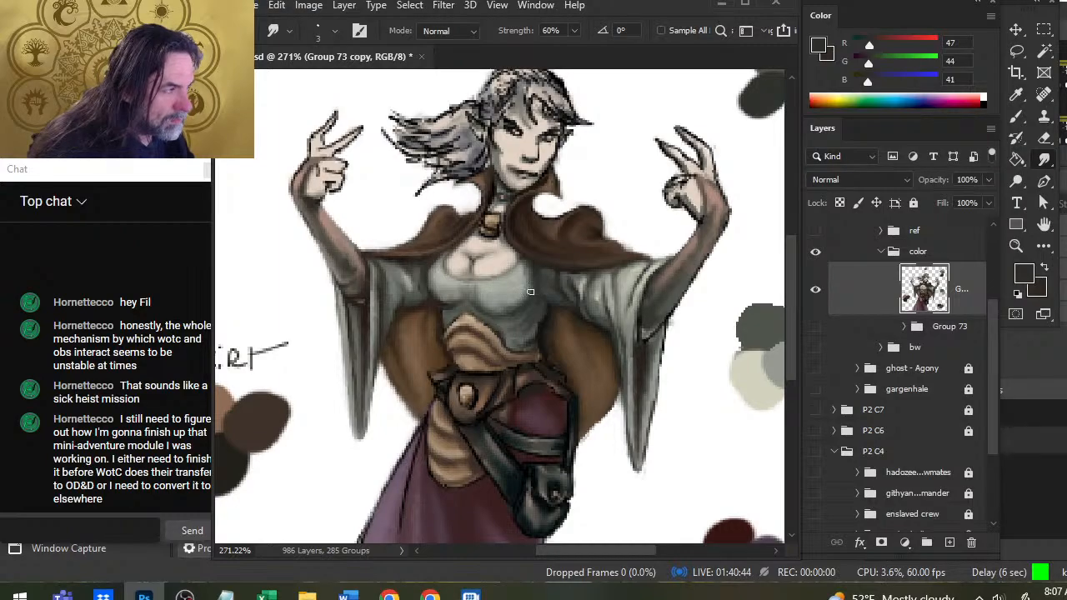
pyautogui.press('b')
pyautogui.press('r')
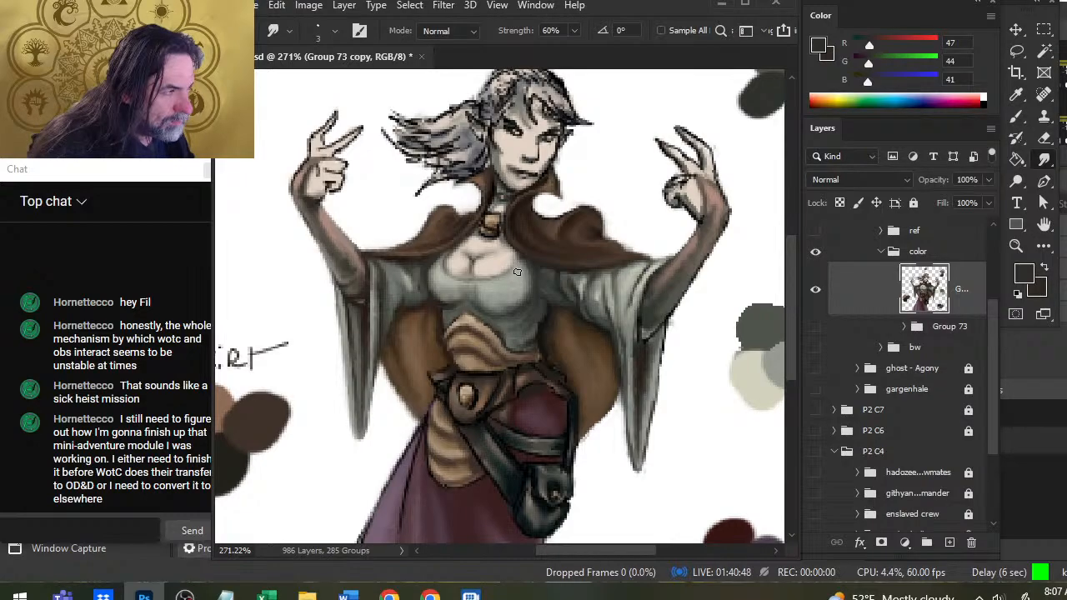
pyautogui.press('b')
pyautogui.press('r')
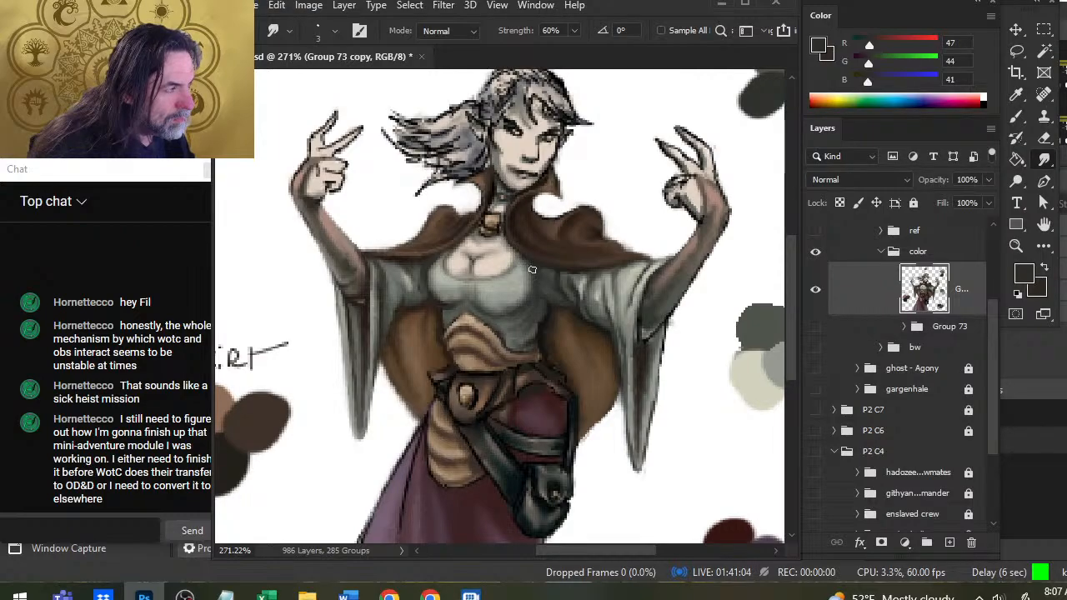
# Deepen the shadow on the bodice's upper right-hand side with sampled RGB 48, 46, 40 and 32, 33, 30, blending with smudging.
pyautogui.press('b')
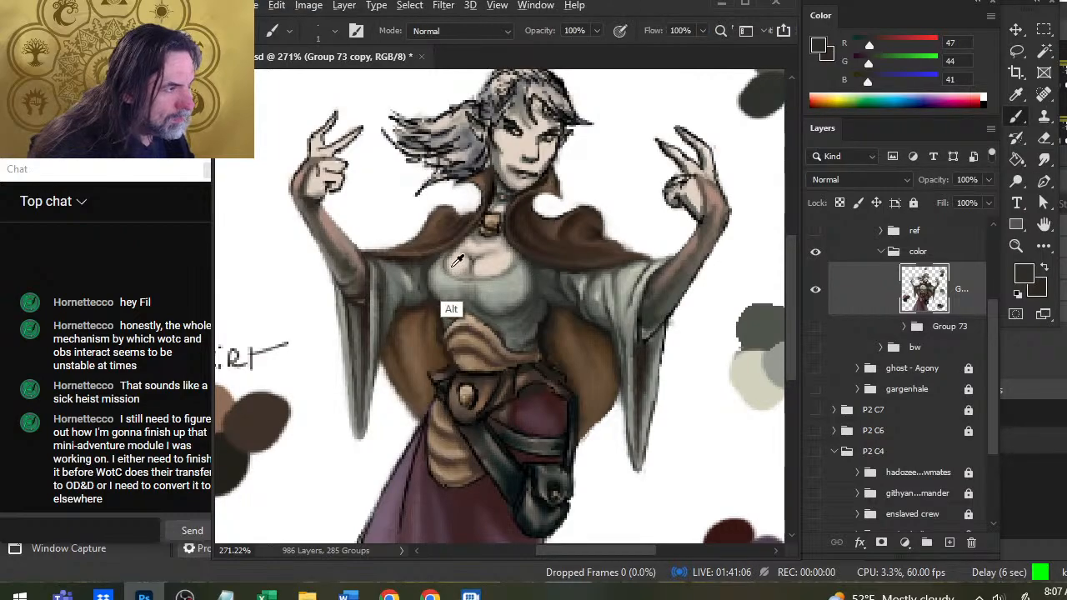
pyautogui.keyDown('alt'); pyautogui.click(423, 304); pyautogui.keyUp('alt')
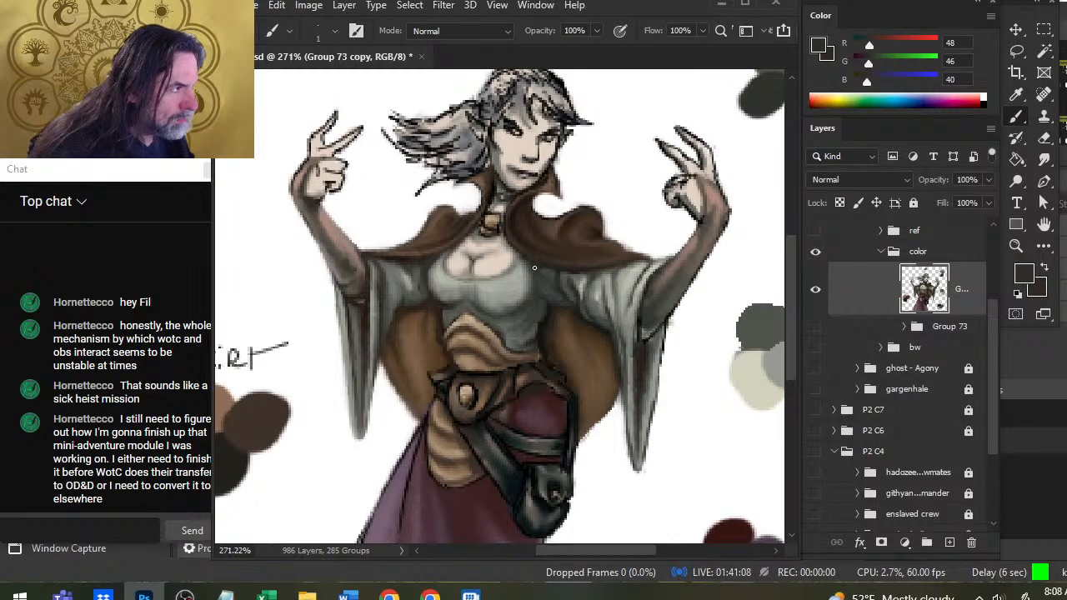
pyautogui.keyDown('alt'); pyautogui.click(557, 309); pyautogui.keyUp('alt')
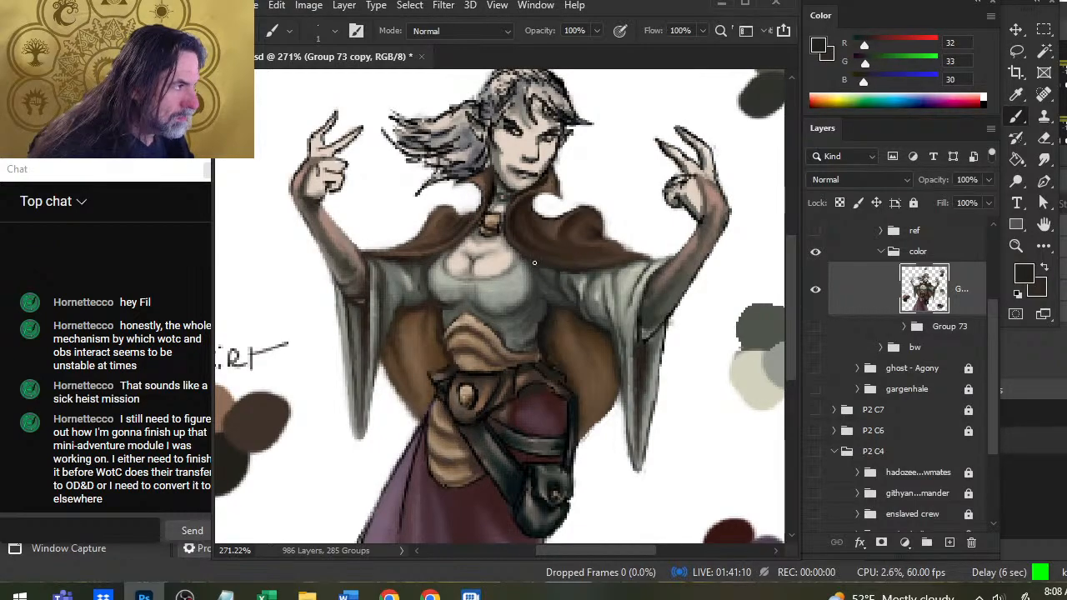
pyautogui.press('r')
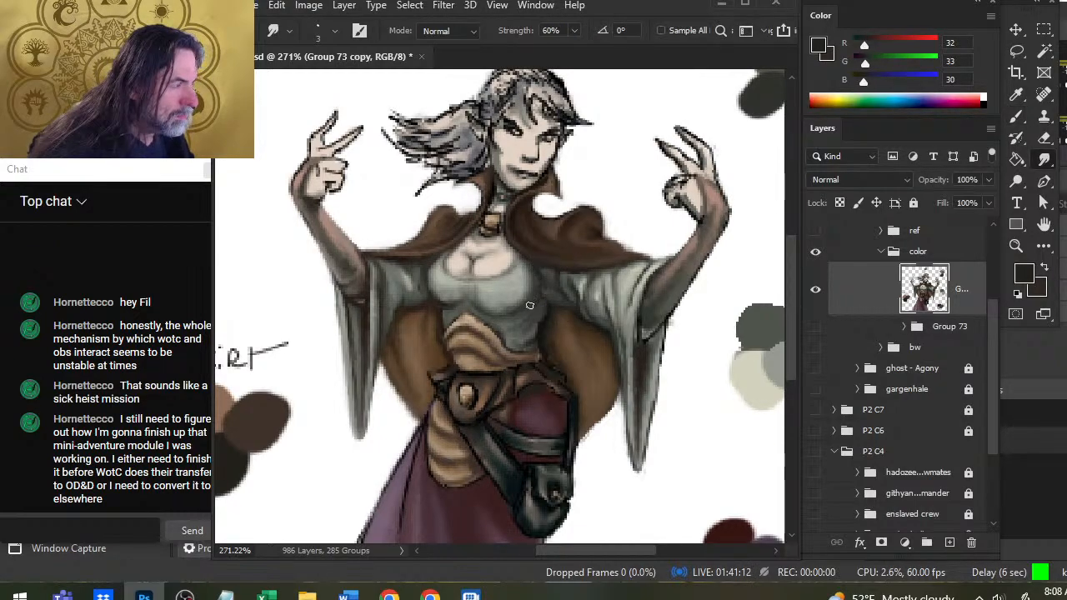
pyautogui.press('b')
pyautogui.press('r')
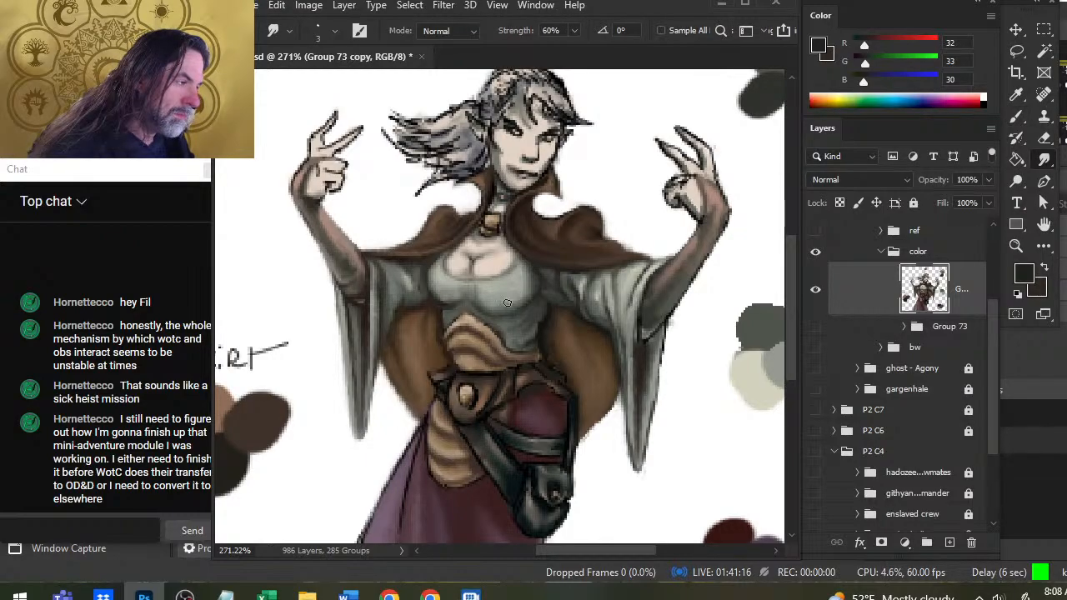
pyautogui.press('b')
pyautogui.press('r')
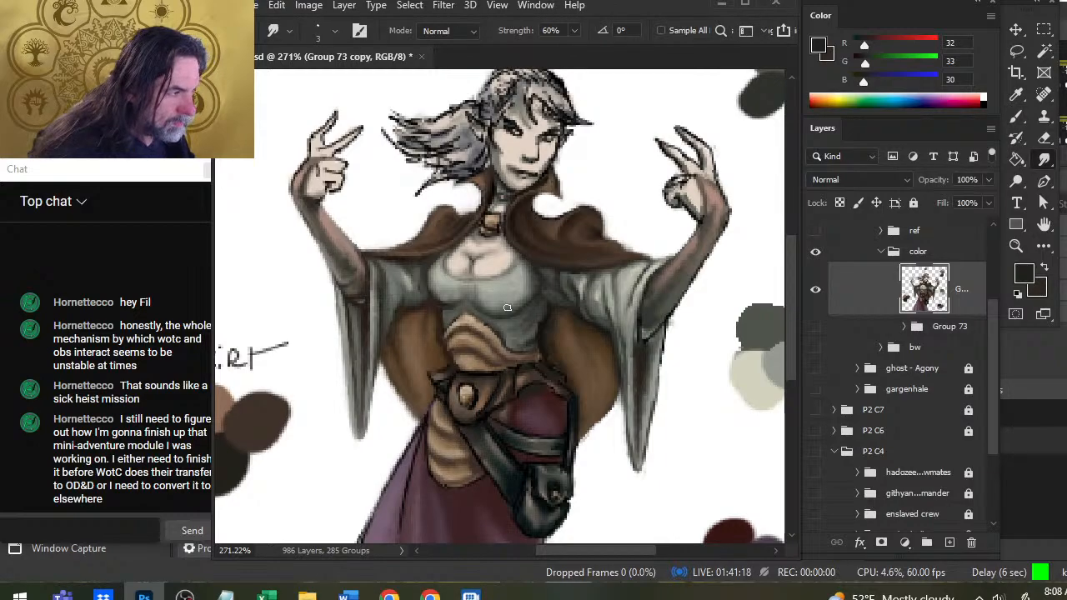
# Shade the right-hand contour of the bust down to the waist with RGB 32, 33, 30, alternating painting and smudging.
pyautogui.press('b')
pyautogui.moveTo(532, 274); pyautogui.dragTo(532, 298)
pyautogui.press('r')
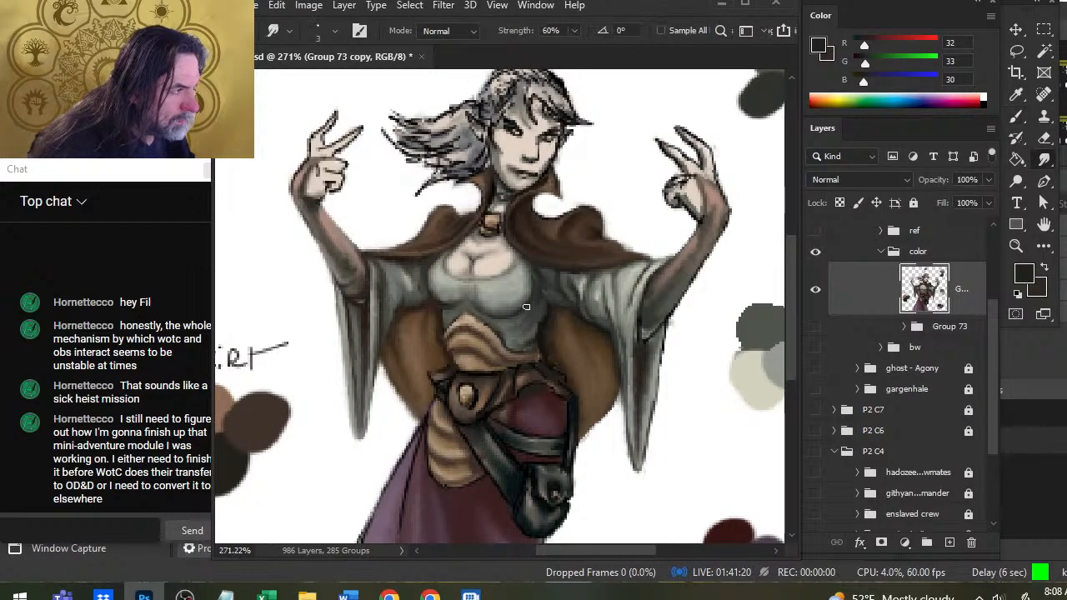
pyautogui.press('b')
pyautogui.press('r')
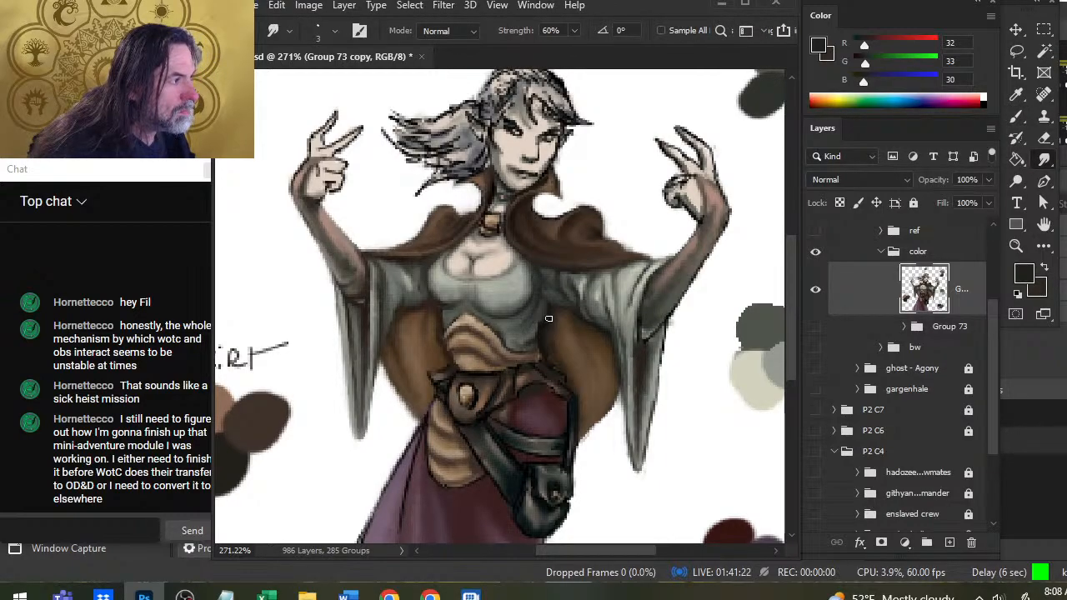
pyautogui.press('b')
pyautogui.press('r')
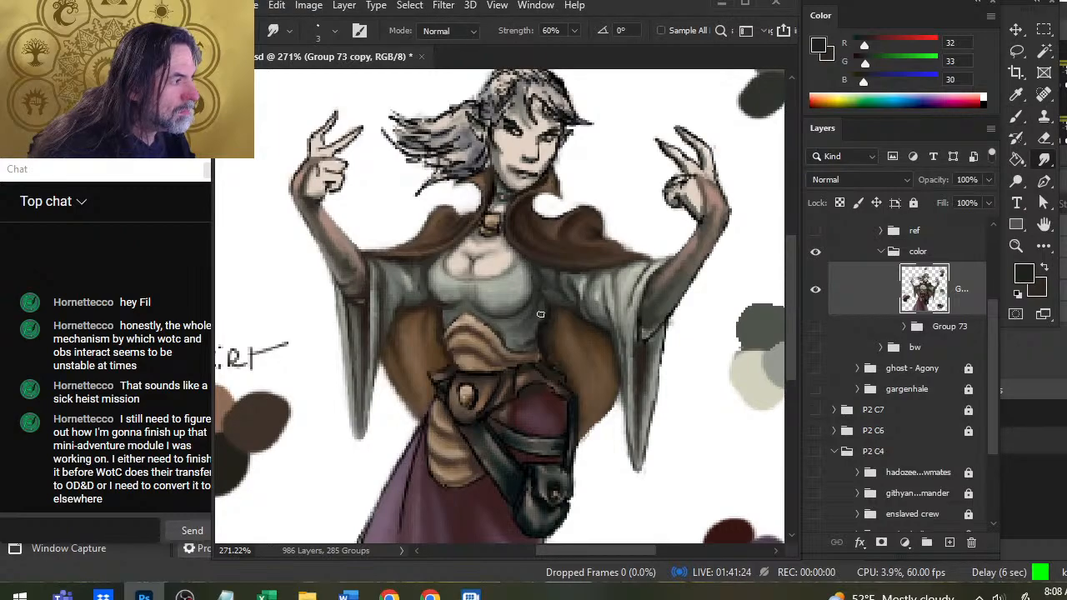
pyautogui.press('b')
pyautogui.press('r')
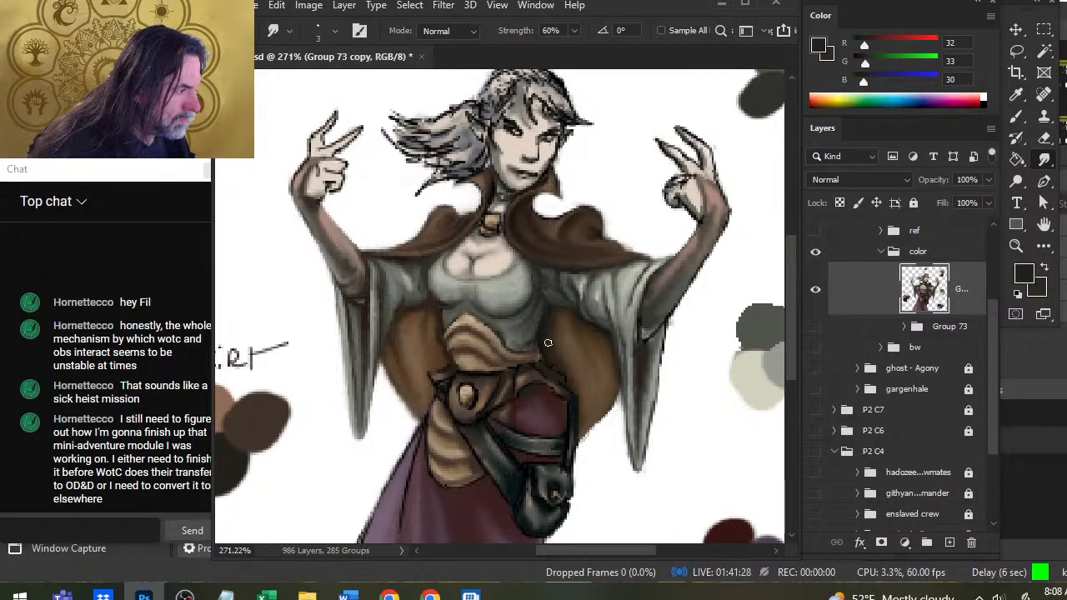
# Soften the edge between the bodice's waist and the right-hand cloak lining with sampled RGB 46, 34, 25 and smudging.
pyautogui.press('b')
pyautogui.keyDown('alt'); pyautogui.click(431, 310); pyautogui.keyUp('alt')
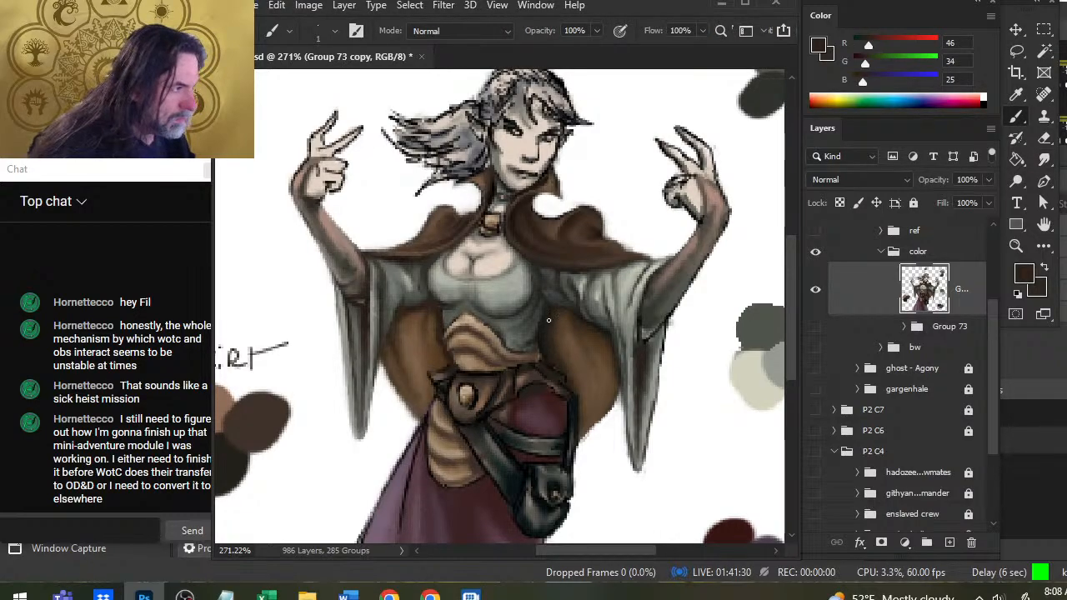
pyautogui.click(1044, 159)
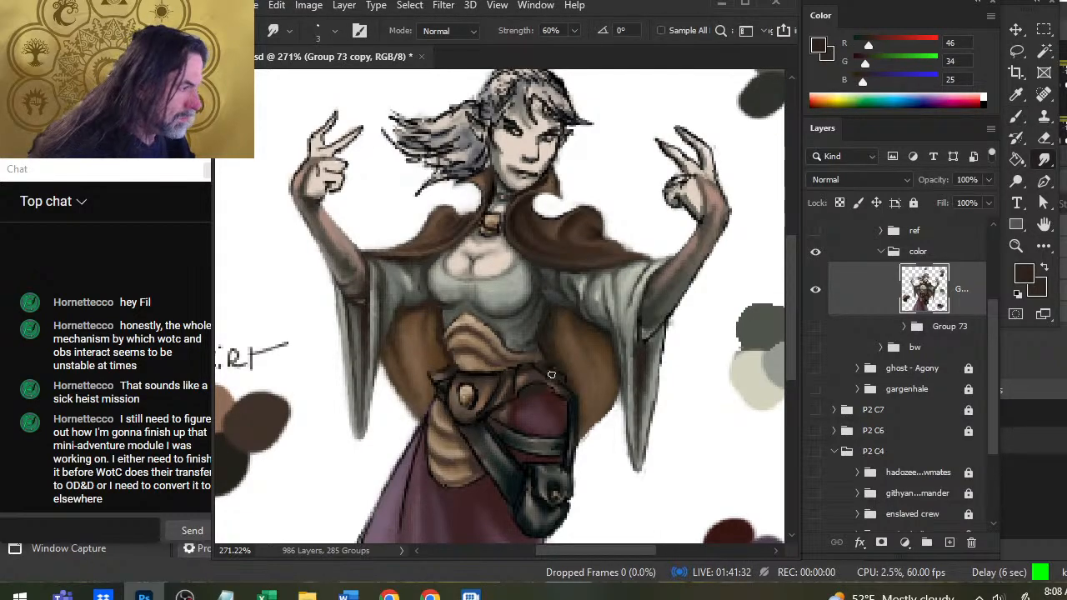
# Paint shadows on the cloak lining under both sleeves with sampled RGB 26, 26, 23, then 41, 33, 26 and 62, 45, 32.
pyautogui.press('b')
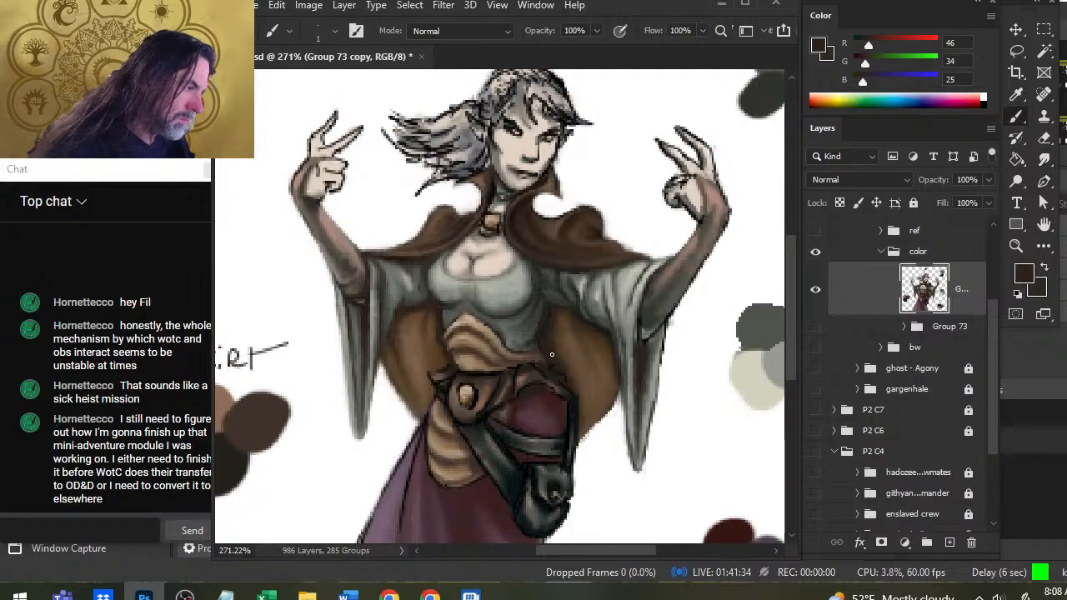
pyautogui.keyDown('alt'); pyautogui.click(606, 327); pyautogui.keyUp('alt')
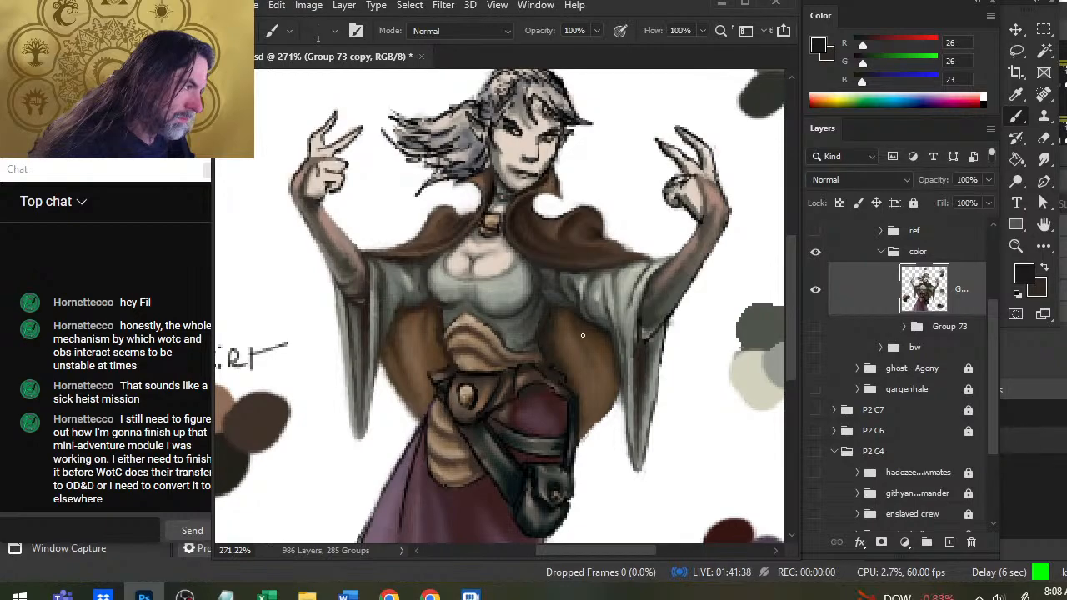
pyautogui.moveTo(585, 346); pyautogui.dragTo(642, 341)
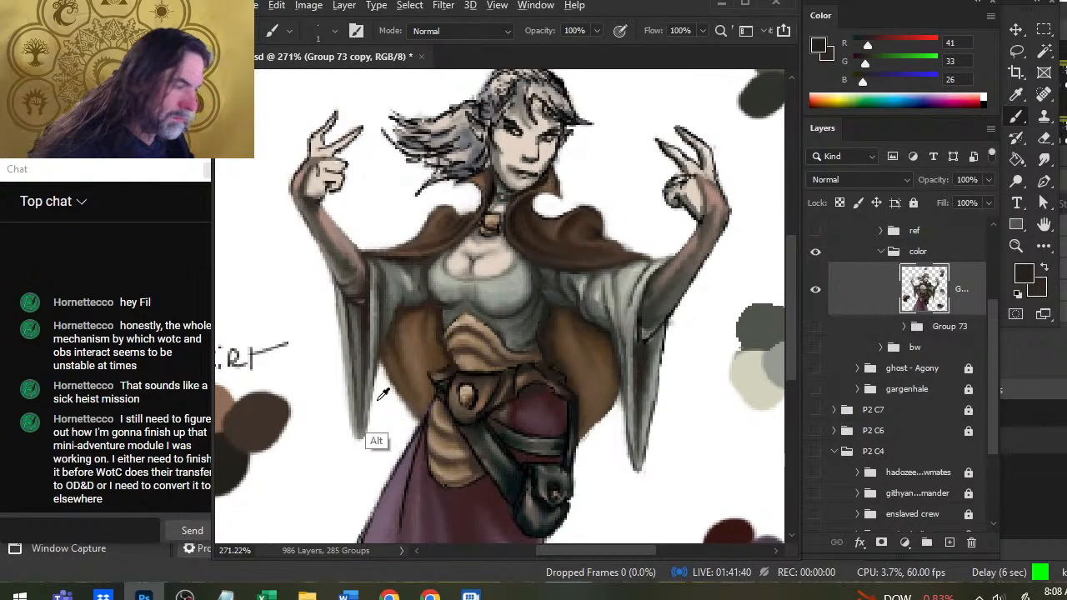
pyautogui.moveTo(412, 314)
pyautogui.mouseDown()
pyautogui.moveTo(400, 307)
pyautogui.moveTo(402, 320)
pyautogui.mouseUp()
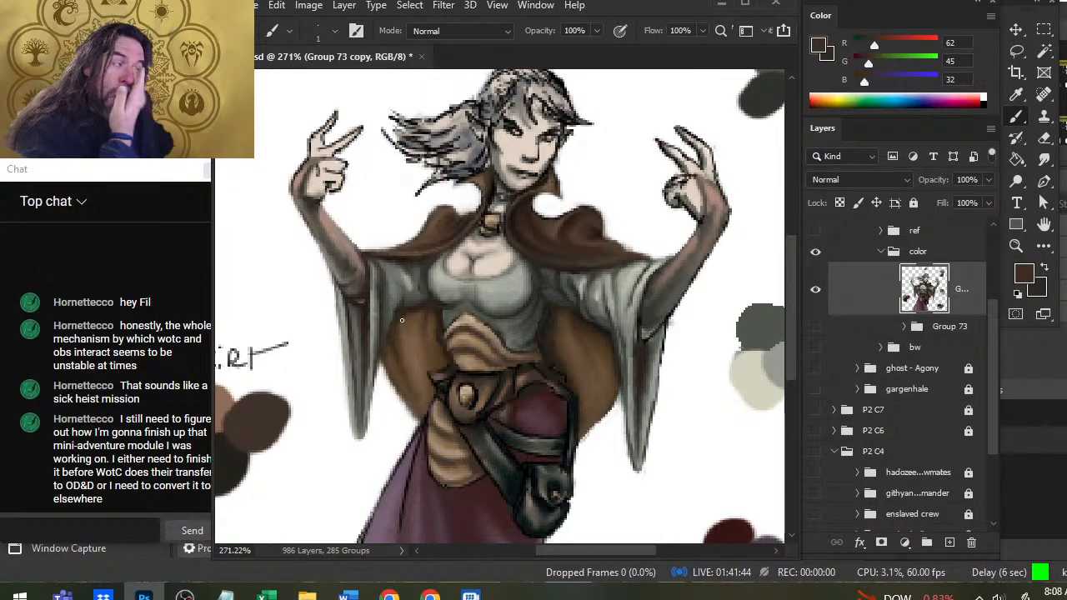
# Paint over the skirt's right-hand outline down to the hem with a 6 px brush in sampled RGB 106, 85, 100.
pyautogui.press('z')
pyautogui.hotkey('ctrl', '0')
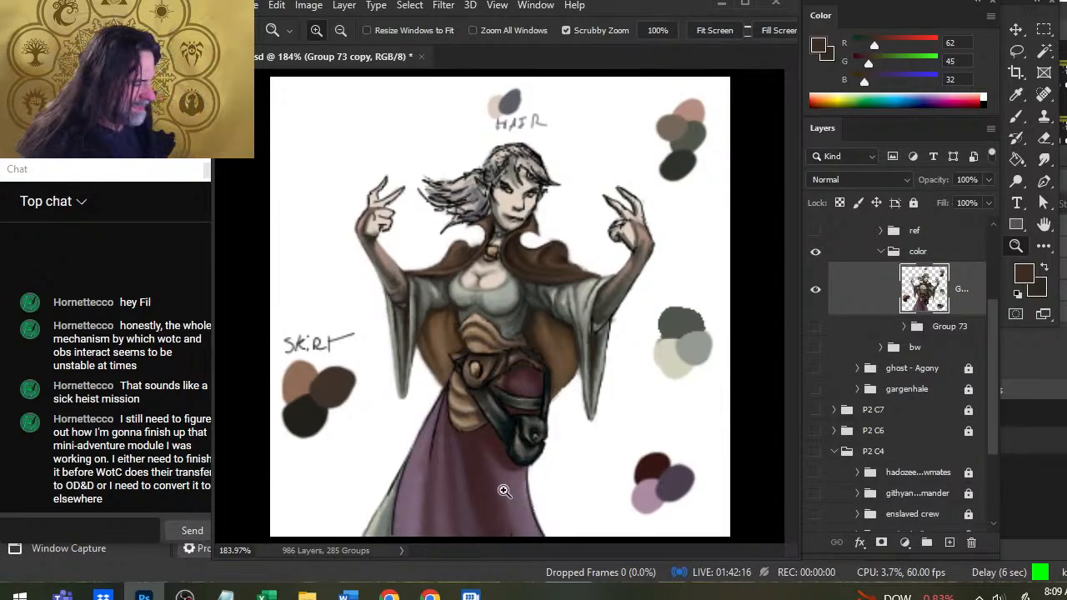
pyautogui.press('b')
pyautogui.keyDown('alt'); pyautogui.click(516, 477); pyautogui.keyUp('alt')
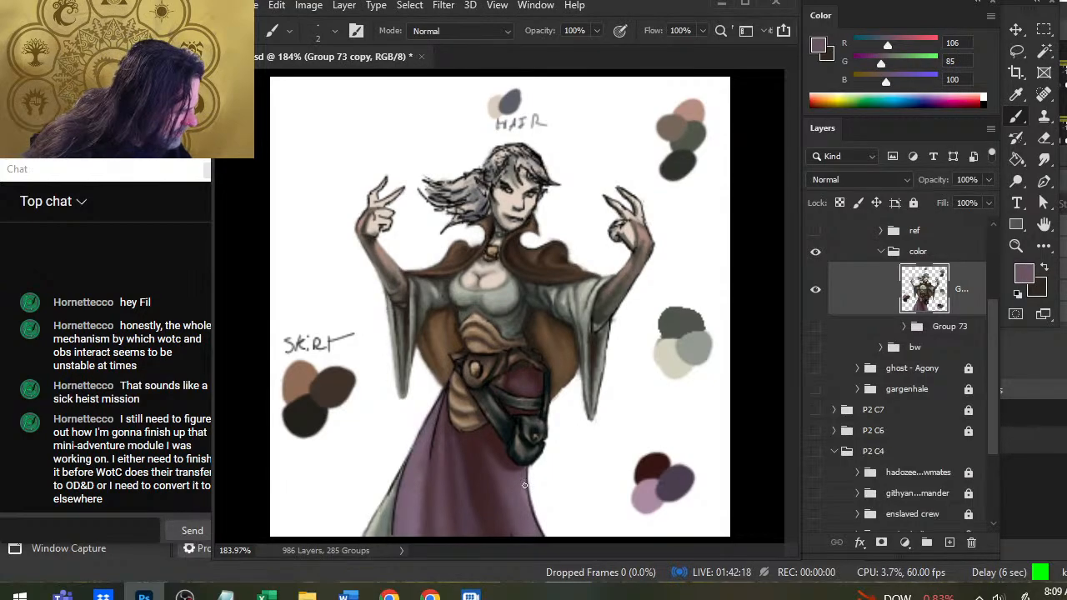
pyautogui.press(']')
pyautogui.press(']')
pyautogui.press(']')
pyautogui.press(']')
pyautogui.moveTo(527, 485)
pyautogui.mouseDown()
pyautogui.moveTo(561, 532)
pyautogui.moveTo(545, 534)
pyautogui.mouseUp()
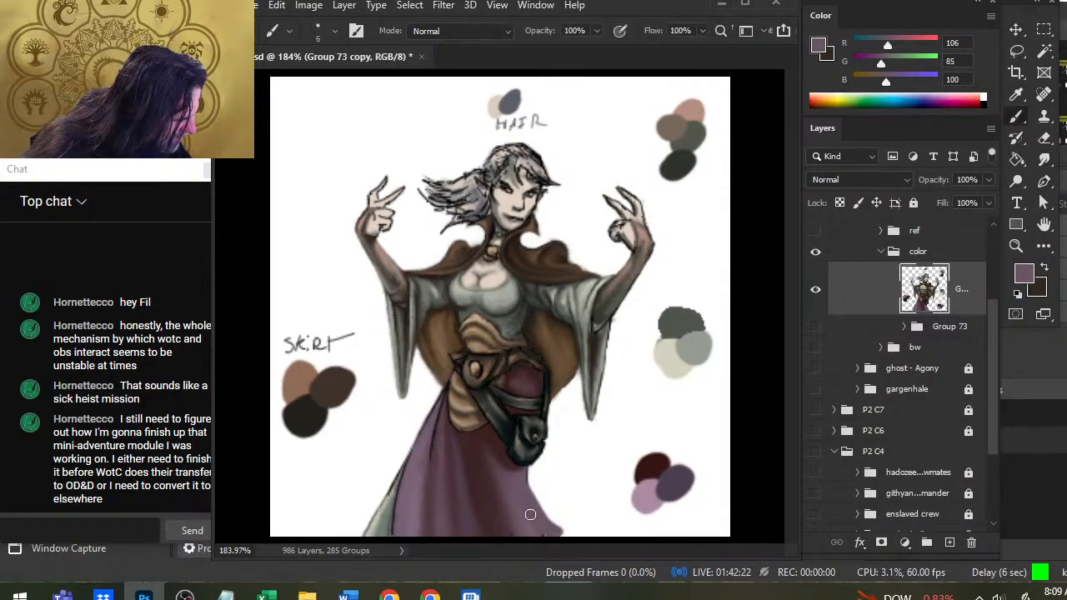
# Erase the rough outer edge of the skirt's right-hand side with an eraser enlarged to 3 px.
pyautogui.press('e')
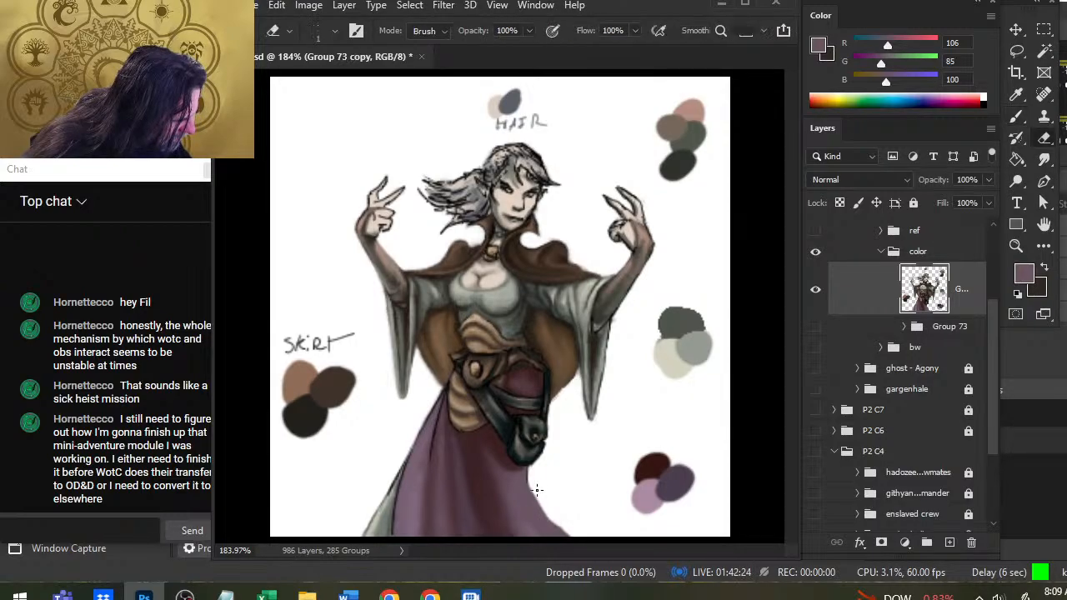
pyautogui.moveTo(542, 502)
pyautogui.mouseDown()
pyautogui.moveTo(583, 547)
pyautogui.moveTo(573, 541)
pyautogui.mouseUp()
pyautogui.press(']')
pyautogui.press(']')
# Smudge and erase the black outline along the skirt's left-hand edge and the pale green fabric beside it.
pyautogui.press('r')
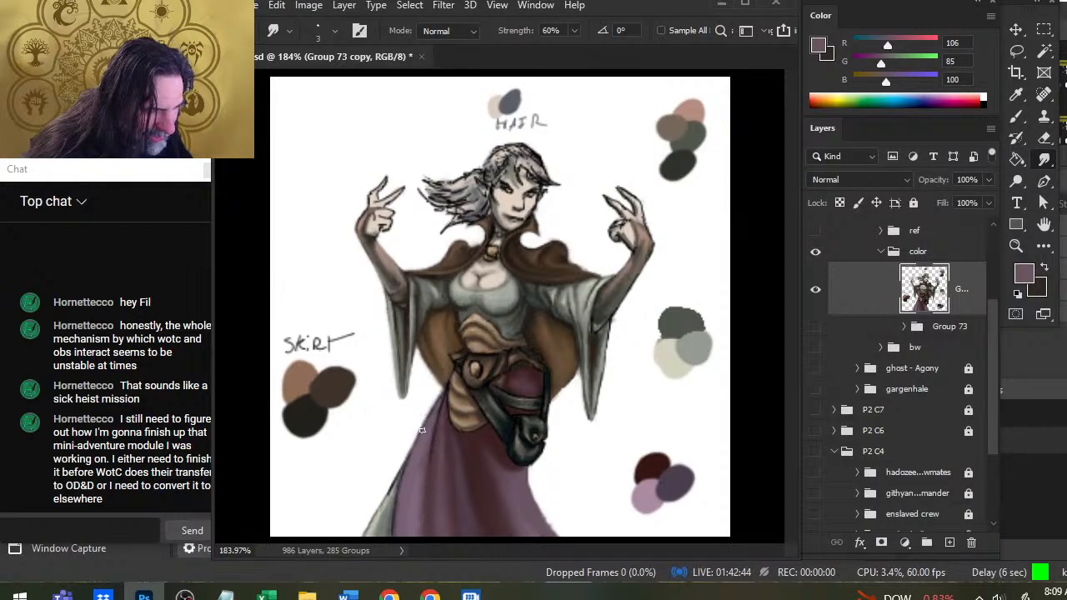
pyautogui.press('e')
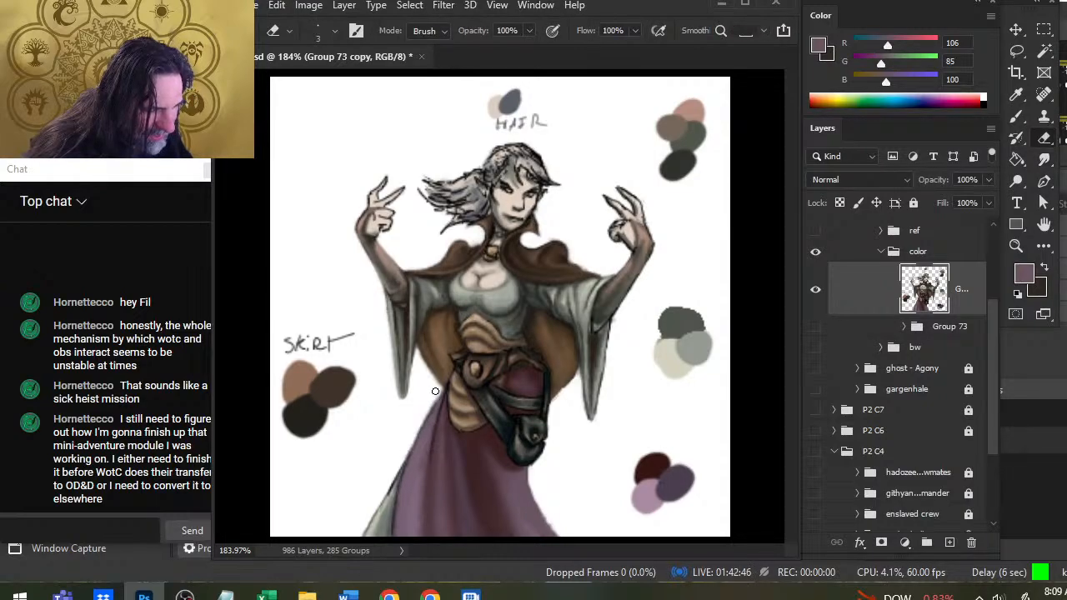
pyautogui.press('r')
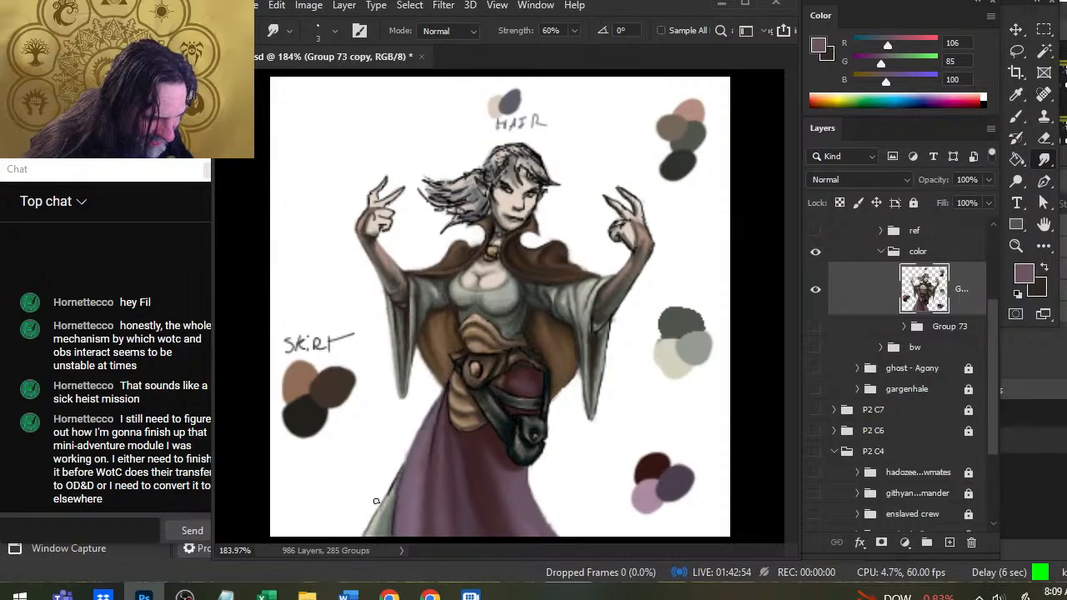
pyautogui.press('e')
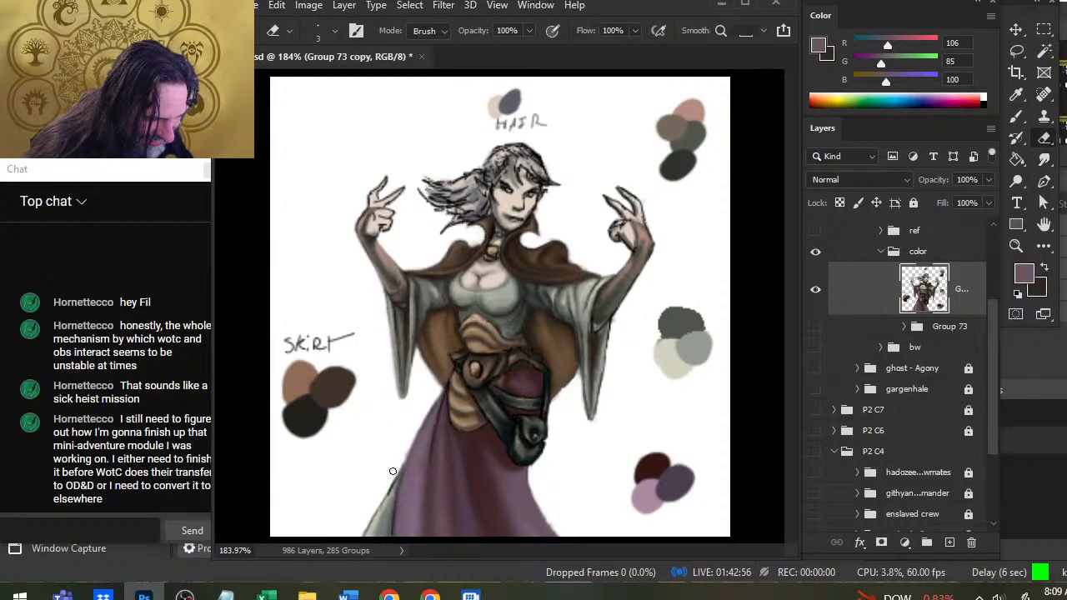
pyautogui.press('r')
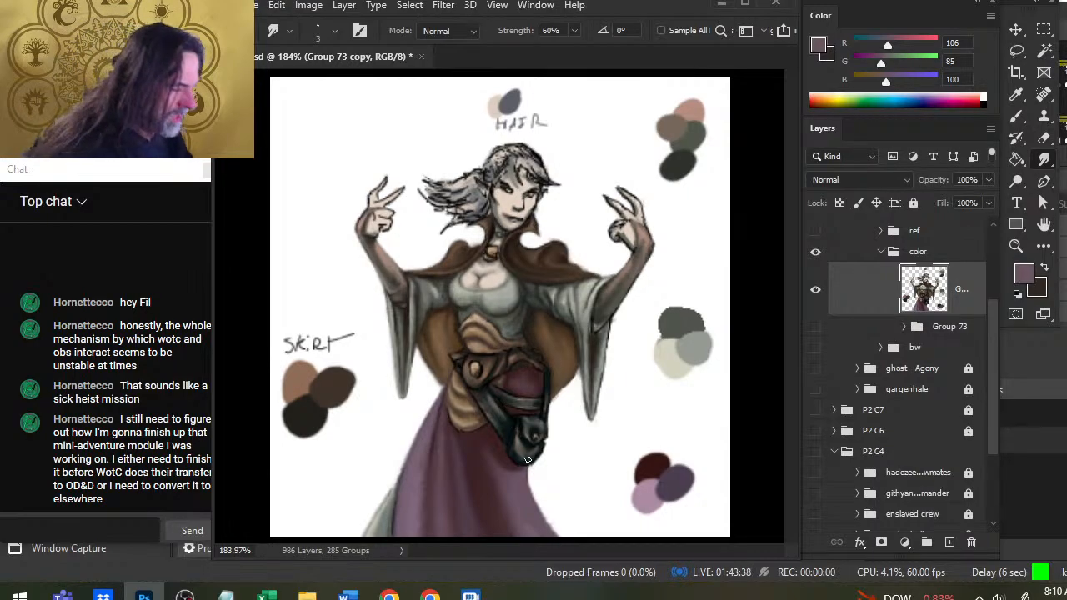
# Add a new layer above the figure and paint a wider right-hand skirt edge down to the hem in sampled RGB 102, 79, 94.
pyautogui.press('b')
pyautogui.keyDown('alt'); pyautogui.click(526, 475); pyautogui.keyUp('alt')
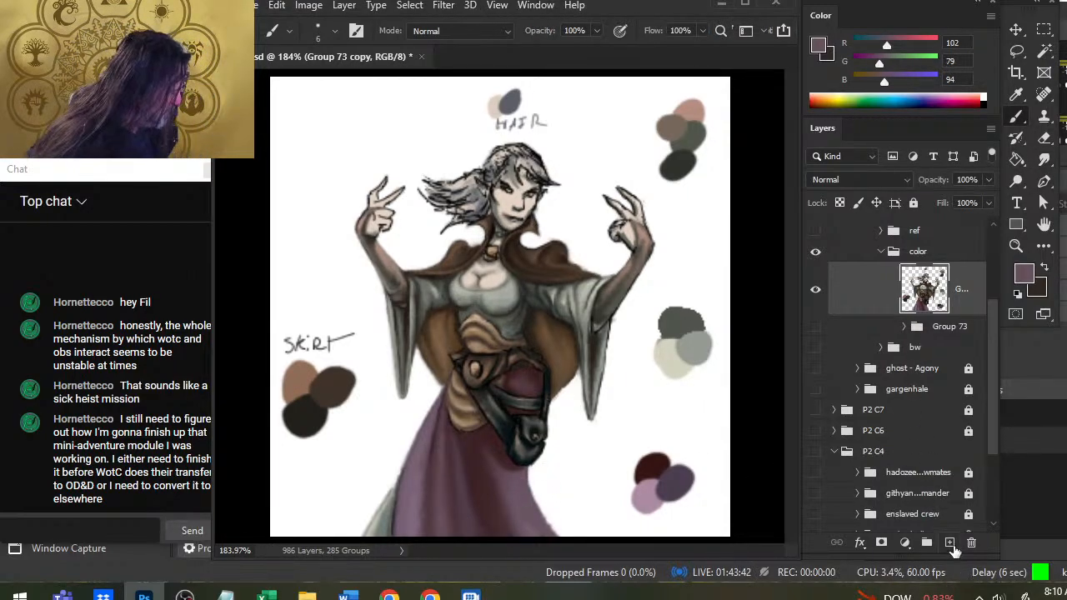
pyautogui.click(949, 544)
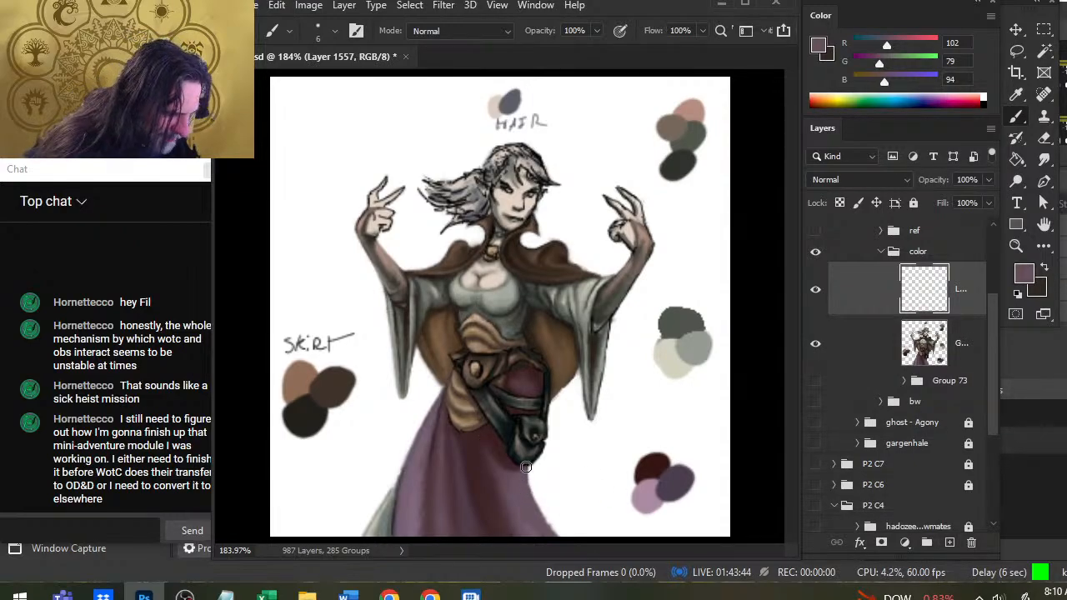
pyautogui.moveTo(528, 470); pyautogui.dragTo(558, 532)
pyautogui.moveTo(532, 498); pyautogui.dragTo(564, 534)
pyautogui.press('e')
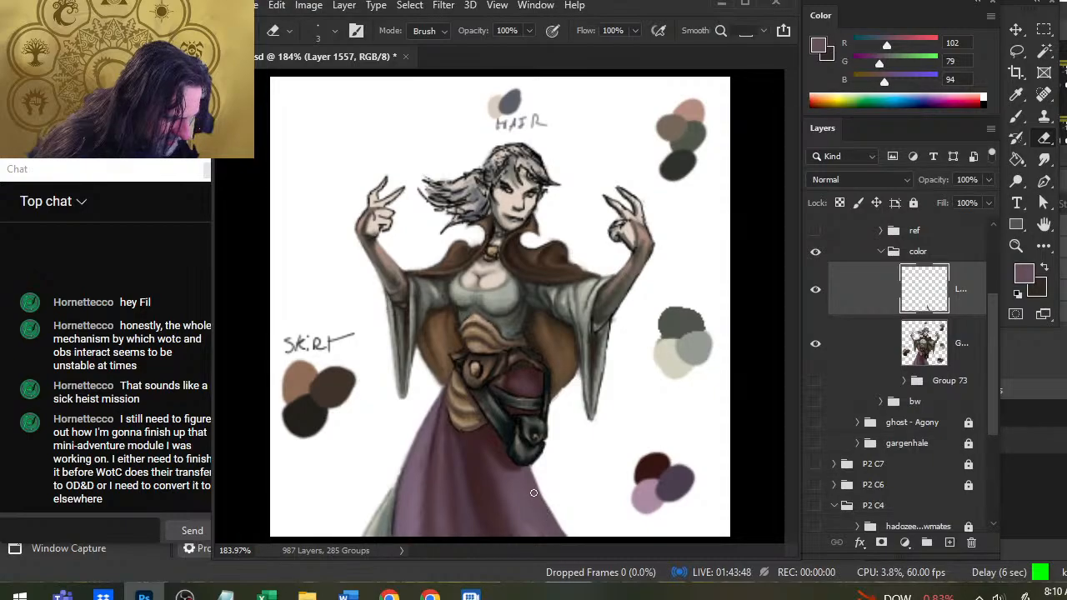
pyautogui.press('b')
pyautogui.press('r')
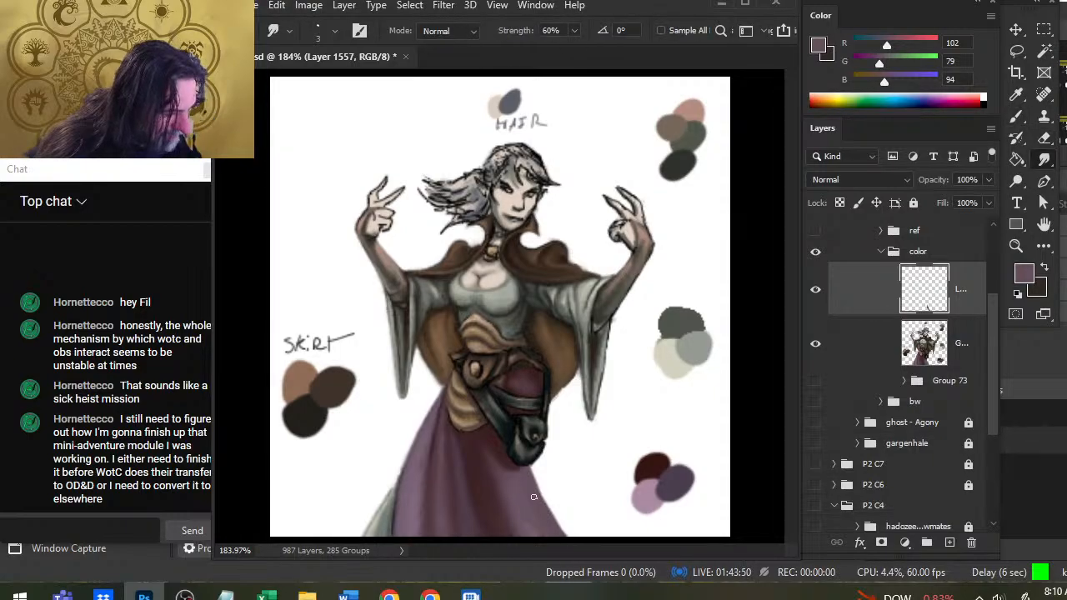
# Paint a lighter tone near the skirt's right-hand edge in sampled RGB 121, 99, 117 and smudge it into the fabric.
pyautogui.press('b')
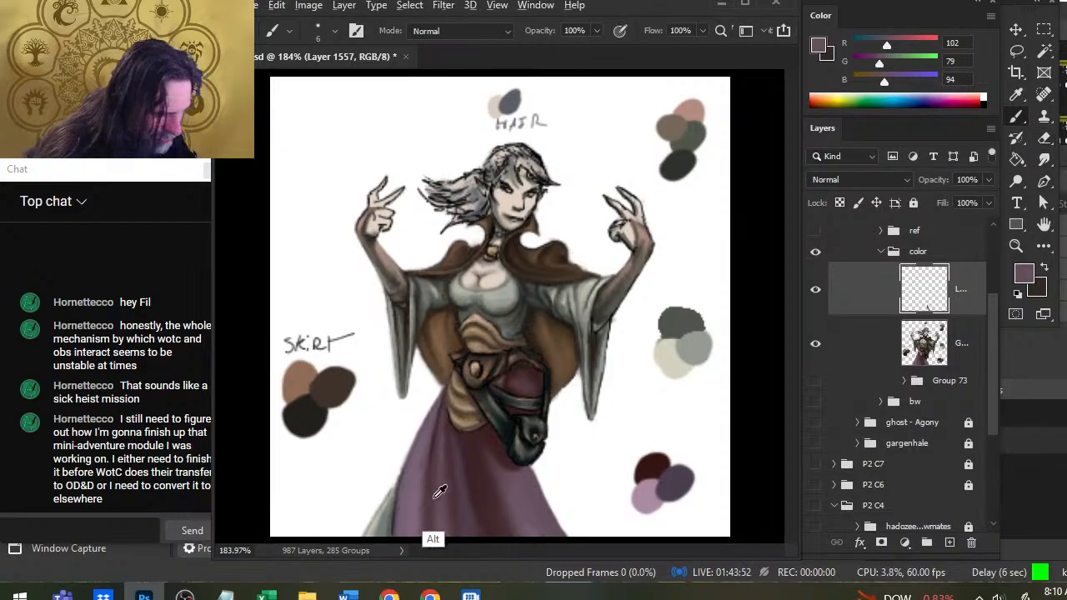
pyautogui.keyDown('alt'); pyautogui.click(422, 469); pyautogui.keyUp('alt')
pyautogui.moveTo(523, 478)
pyautogui.mouseDown()
pyautogui.moveTo(540, 516)
pyautogui.moveTo(528, 486)
pyautogui.mouseUp()
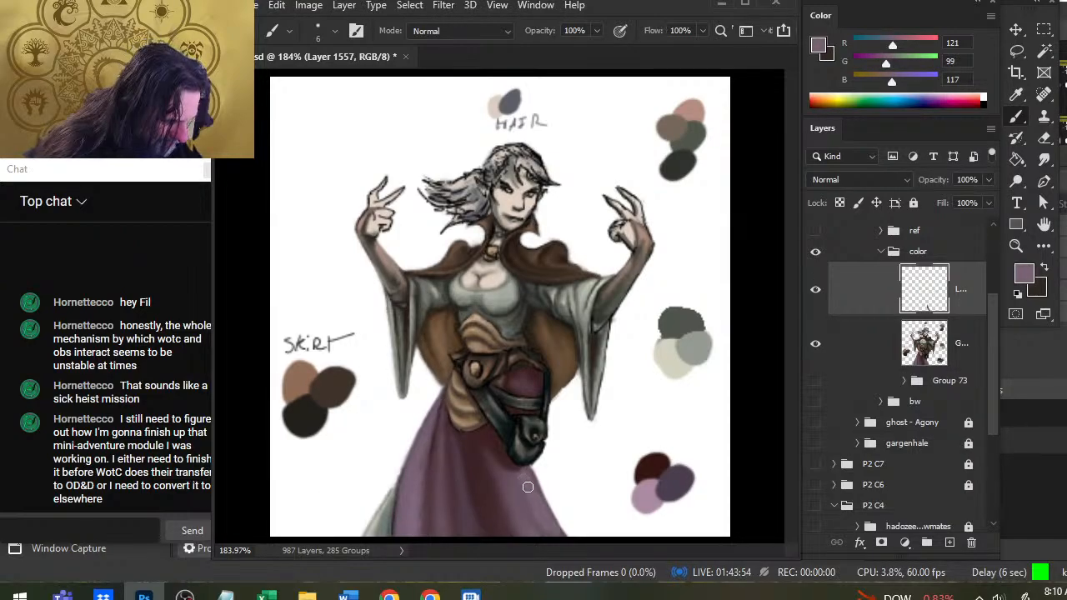
pyautogui.press('r')
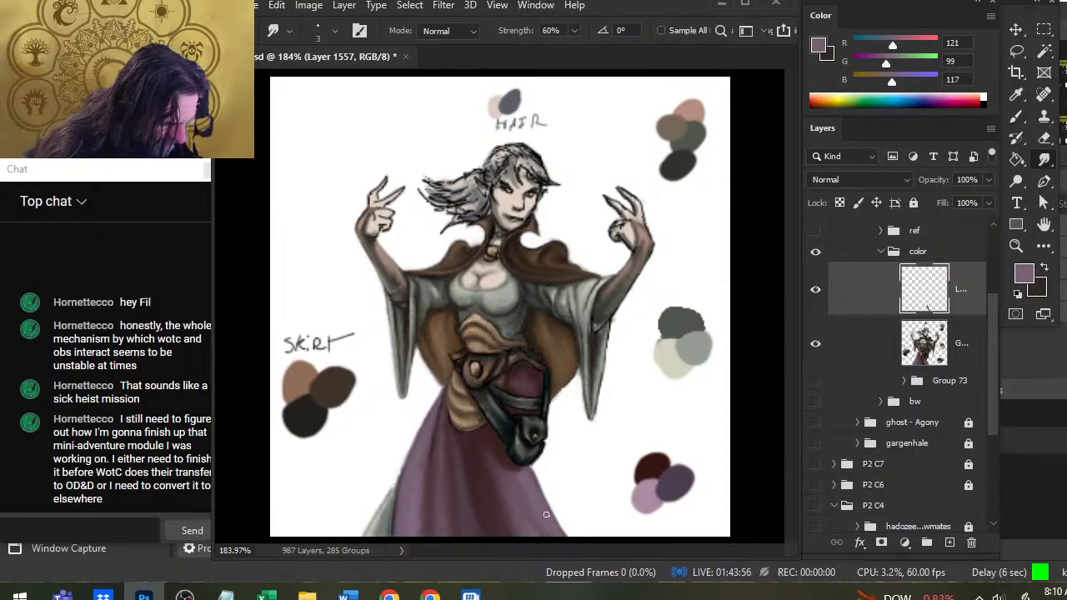
# Touch up the underside of the horse-head ornament in RGB 19, 18, 18 and the skirt beside it in RGB 120, 99, 117, smudging both.
pyautogui.press('b')
pyautogui.keyDown('alt'); pyautogui.click(515, 463); pyautogui.keyUp('alt')
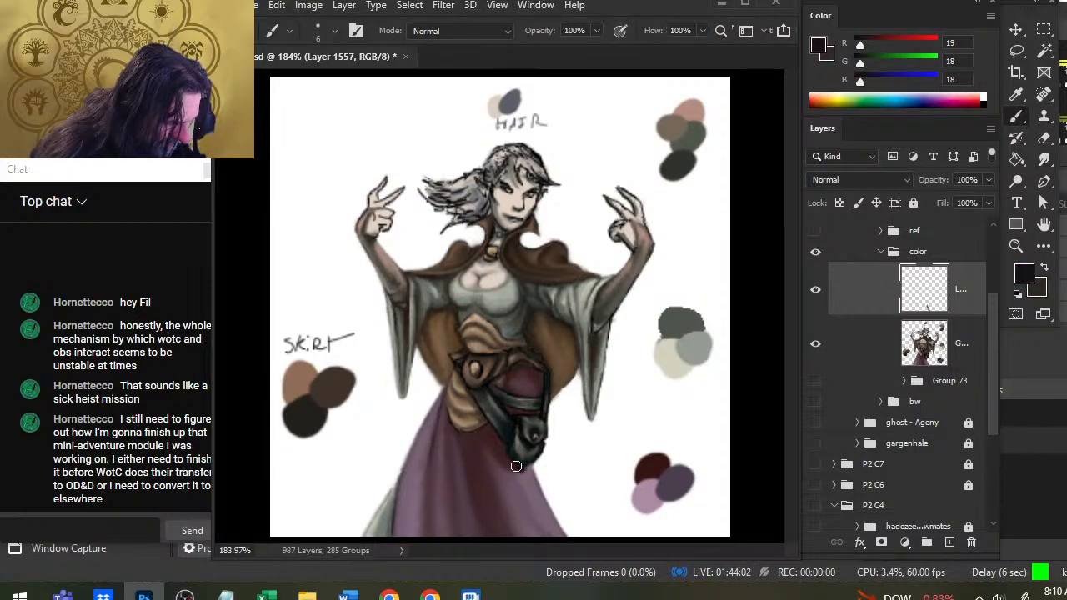
pyautogui.press('r')
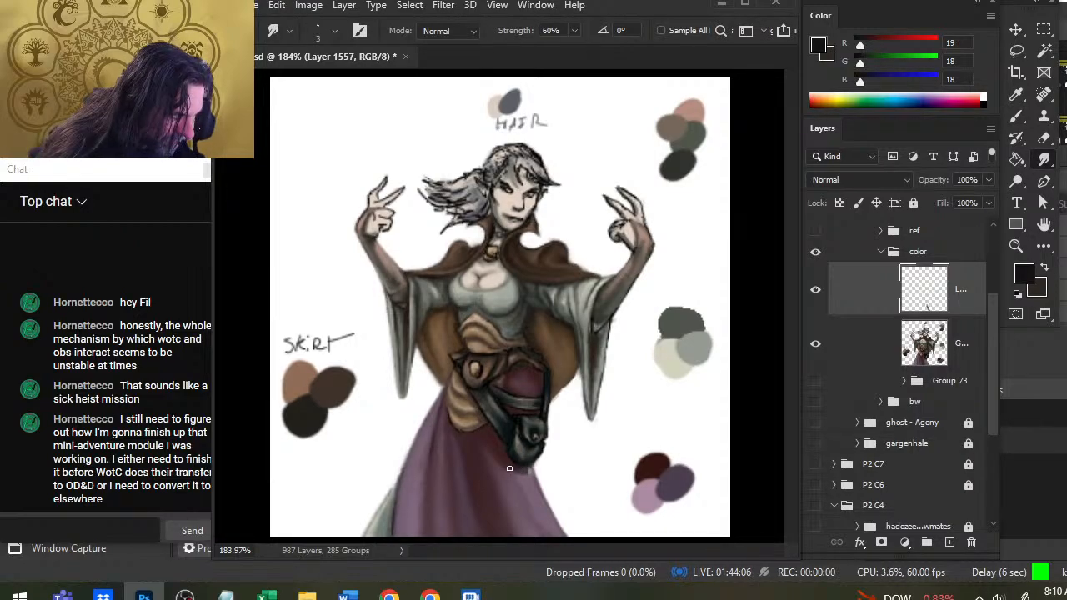
pyautogui.press('b')
pyautogui.keyDown('alt'); pyautogui.click(530, 472); pyautogui.keyUp('alt')
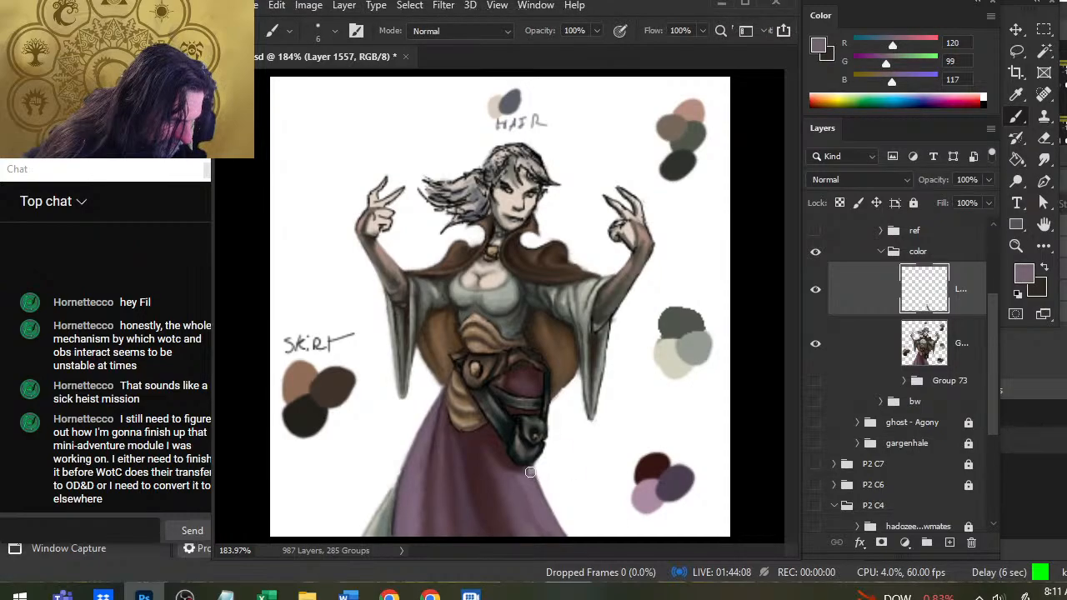
pyautogui.press('r')
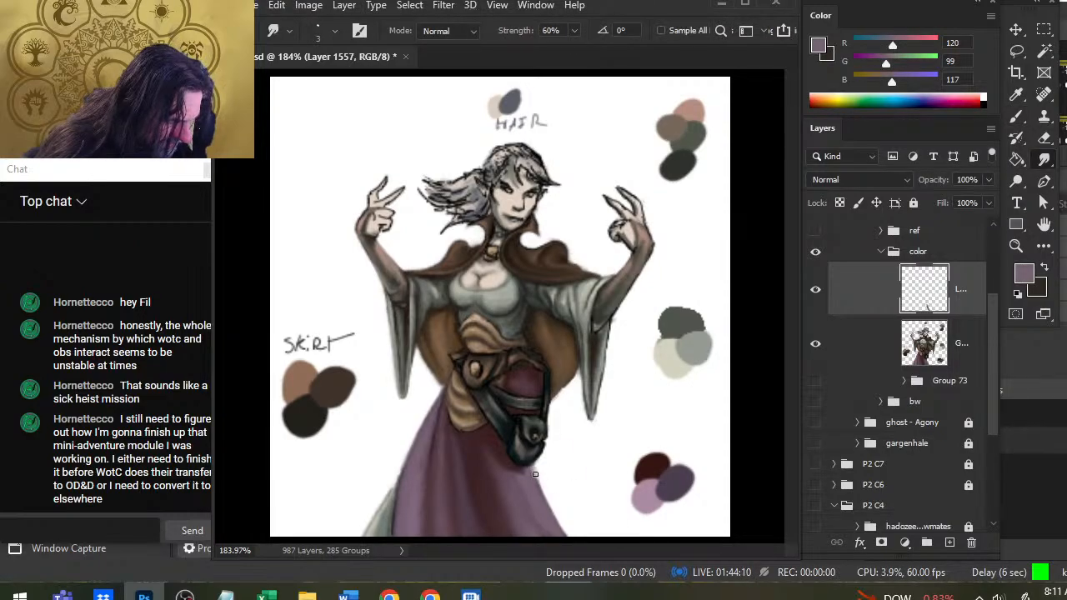
# Paint and smudge the skirt shadow beneath the horse head in sampled RGB 58, 34, 37, with lighter fabric beside it in RGB 121, 99, 117.
pyautogui.press('b')
pyautogui.keyDown('alt'); pyautogui.click(520, 475); pyautogui.keyUp('alt')
pyautogui.press('r')
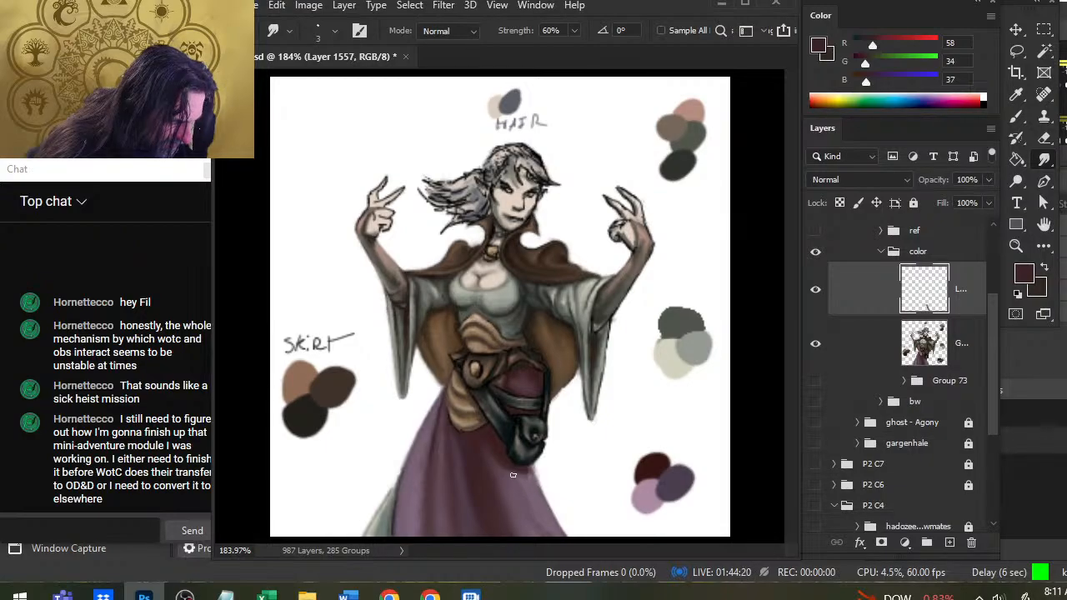
pyautogui.press('b')
pyautogui.keyDown('alt'); pyautogui.click(529, 490); pyautogui.keyUp('alt')
pyautogui.press('r')
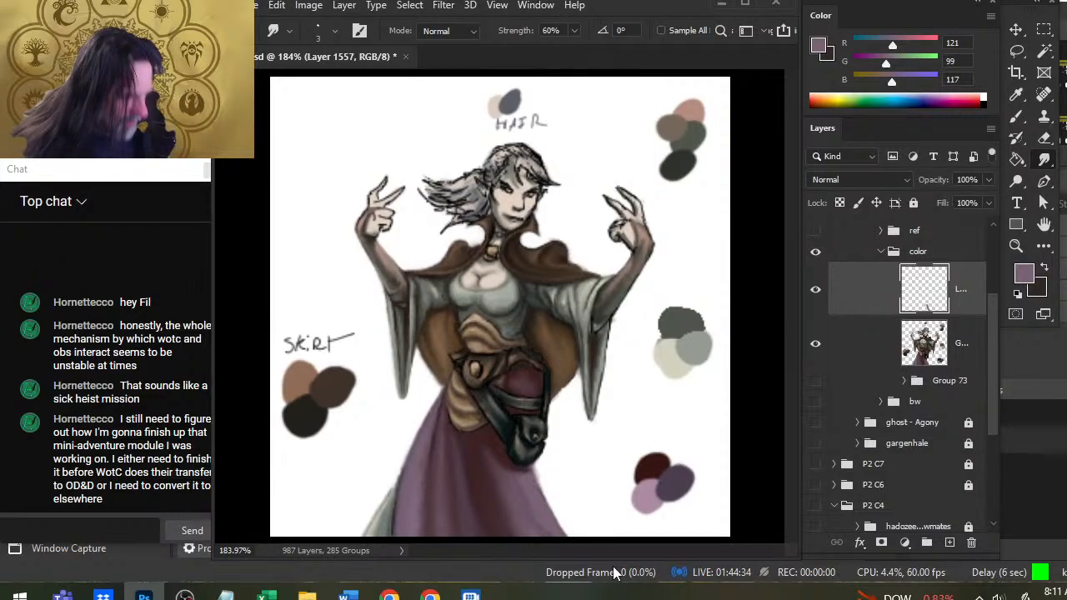
# Save the illustration with the new skirt shading.
pyautogui.press('z')
pyautogui.moveTo(623, 507); pyautogui.dragTo(619, 341)
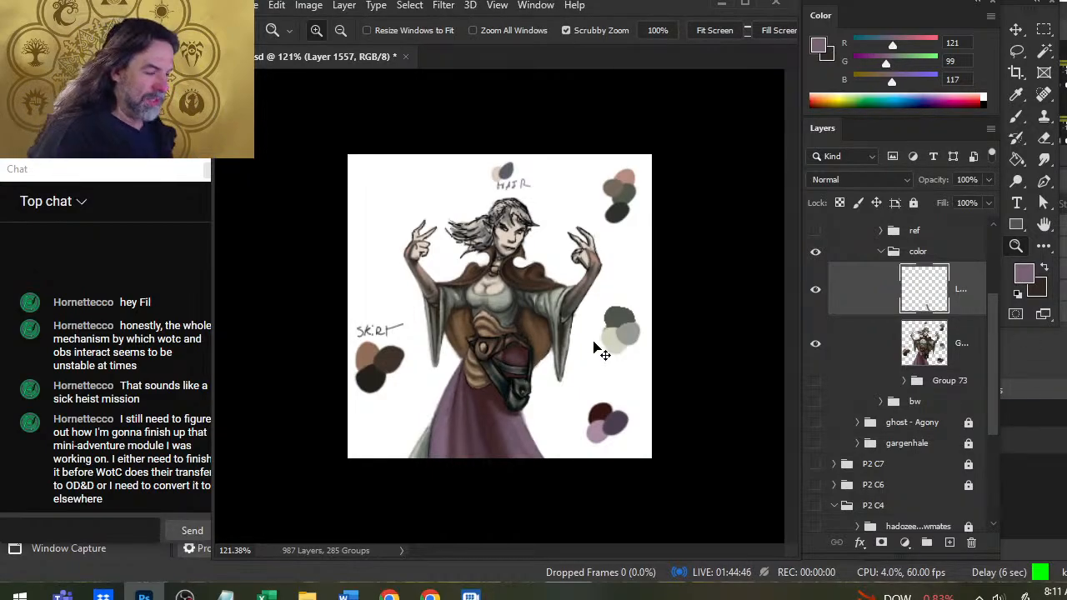
pyautogui.hotkey('ctrl', 's')
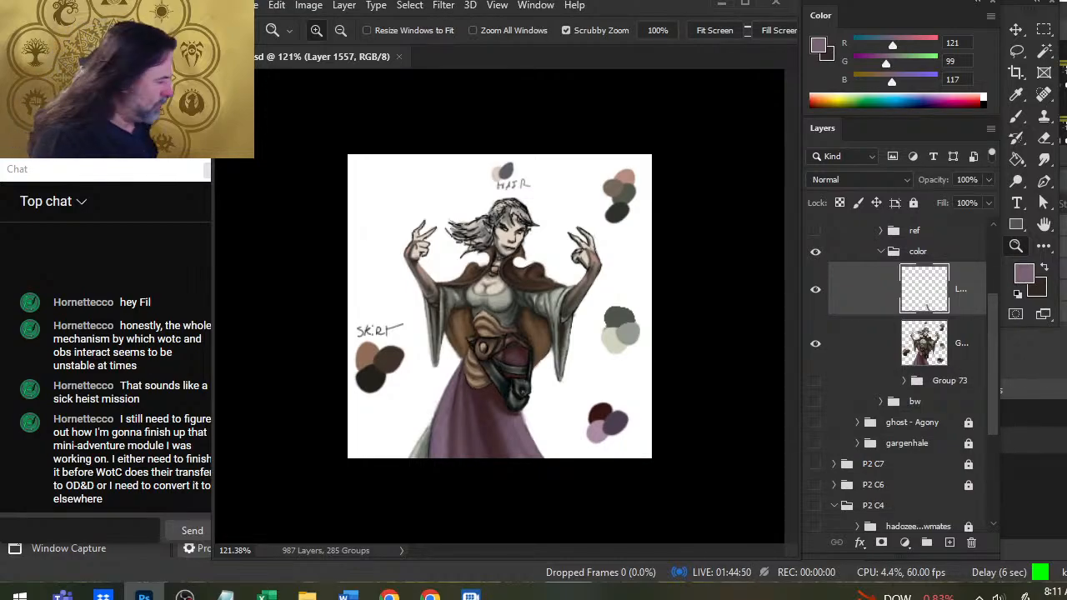
# Add a new empty layer directly beneath the Group 73 copy figure layer.
pyautogui.moveTo(875, 306); pyautogui.dragTo(882, 355)
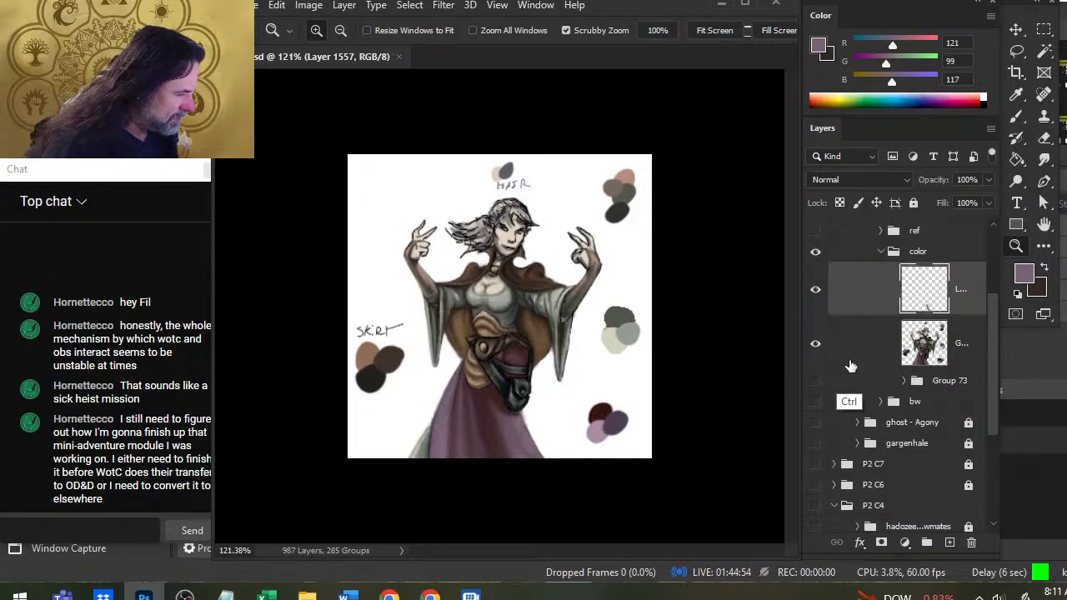
pyautogui.click(852, 347)
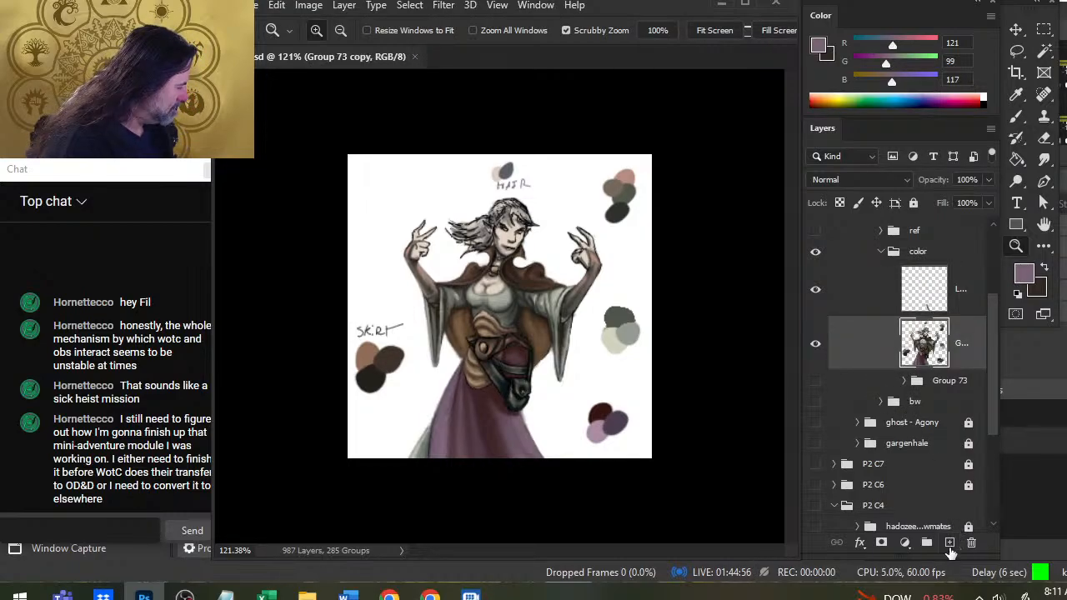
pyautogui.click(950, 546)
pyautogui.moveTo(848, 392); pyautogui.dragTo(852, 320)
pyautogui.click(865, 389)
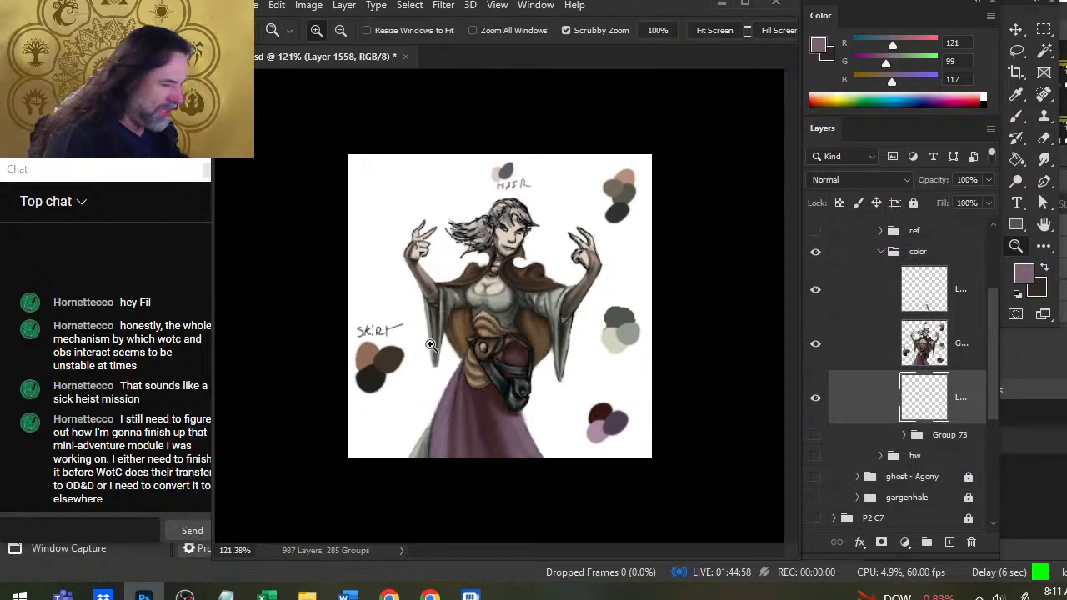
# Paint a flared extension behind the skirt's right-hand edge in sampled RGB 97, 75, 88, then lighten it with RGB 121, 99, 117.
pyautogui.press('b')
pyautogui.keyDown('alt'); pyautogui.click(509, 420); pyautogui.keyUp('alt')
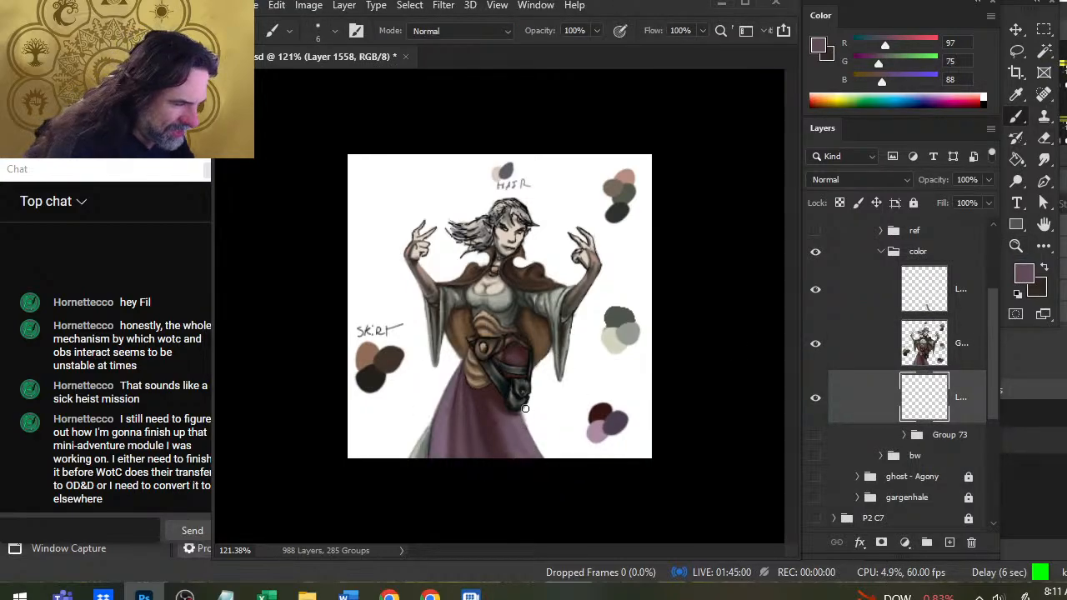
pyautogui.moveTo(523, 409); pyautogui.dragTo(556, 456)
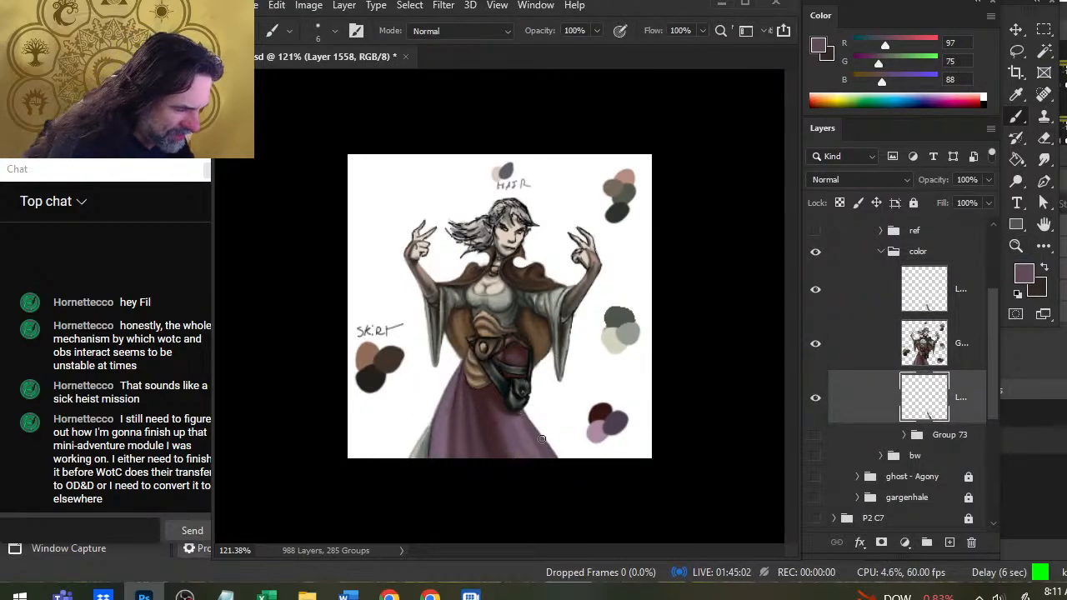
pyautogui.keyDown('alt'); pyautogui.click(526, 438); pyautogui.keyUp('alt')
pyautogui.moveTo(521, 419); pyautogui.dragTo(547, 455)
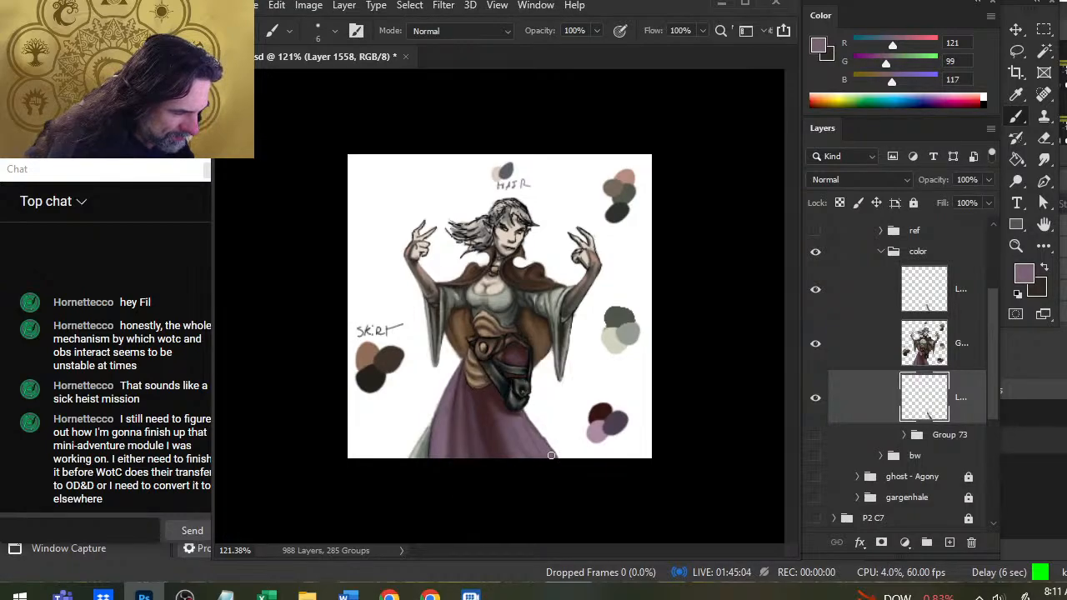
pyautogui.press('r')
pyautogui.press('b')
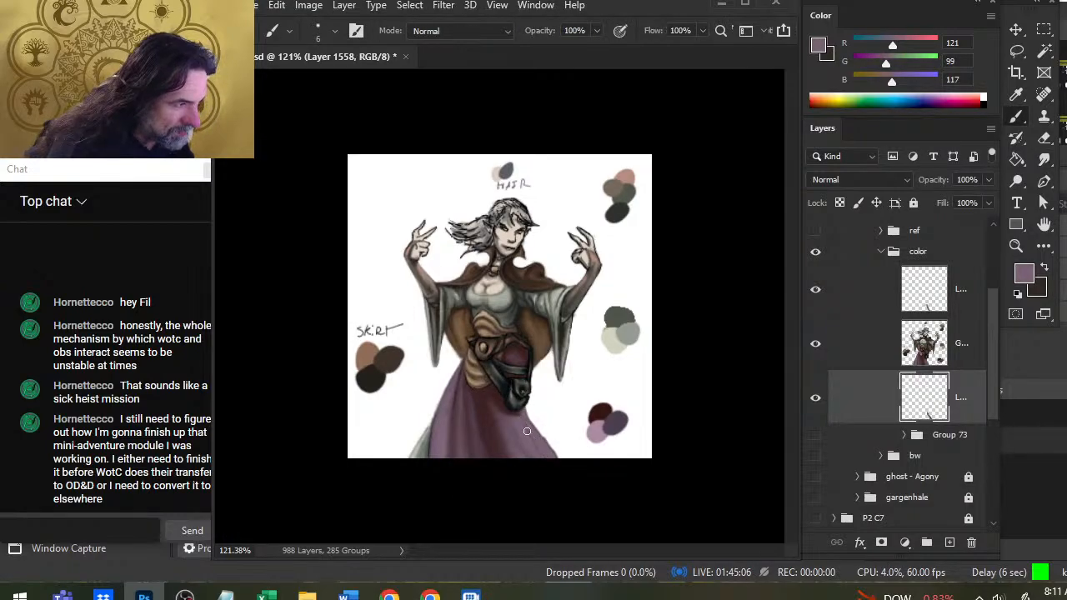
# Fill out the flared skirt edge from the horse head to the hem in RGB 121, 99, 117 and smudge the strokes smooth.
pyautogui.moveTo(525, 379); pyautogui.dragTo(554, 454)
pyautogui.moveTo(529, 414); pyautogui.dragTo(555, 458)
pyautogui.press('r')
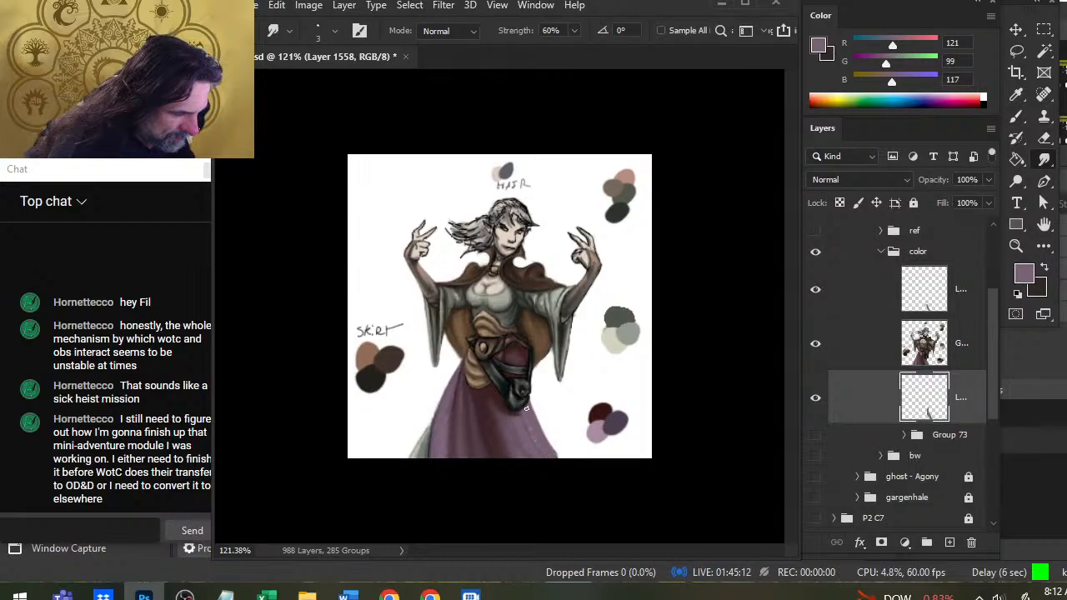
pyautogui.press('b')
pyautogui.moveTo(528, 415); pyautogui.dragTo(529, 427)
pyautogui.press('r')
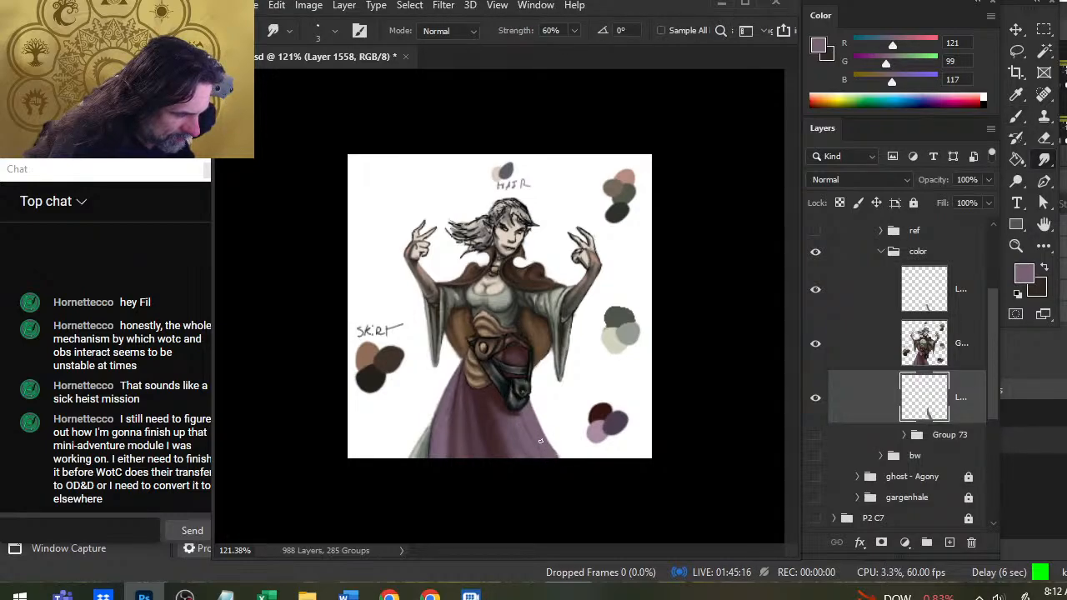
# Widen the skirt's lower right-hand hem with more RGB 121, 99, 117 strokes, refine its edge with smudging and erasing, and save the document.
pyautogui.press('b')
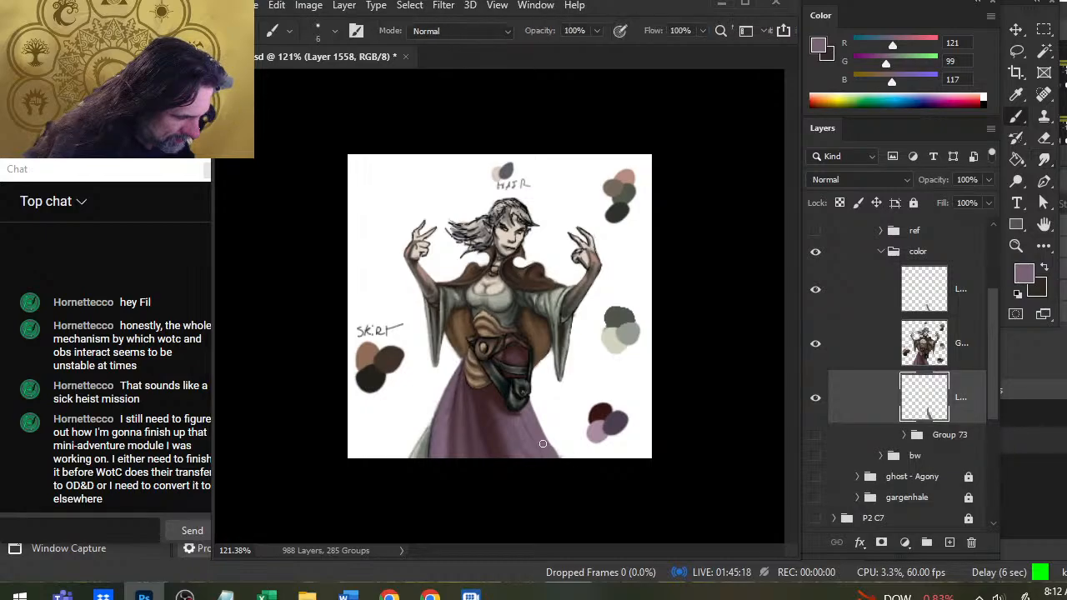
pyautogui.moveTo(547, 444); pyautogui.dragTo(564, 457)
pyautogui.press('r')
pyautogui.press('e')
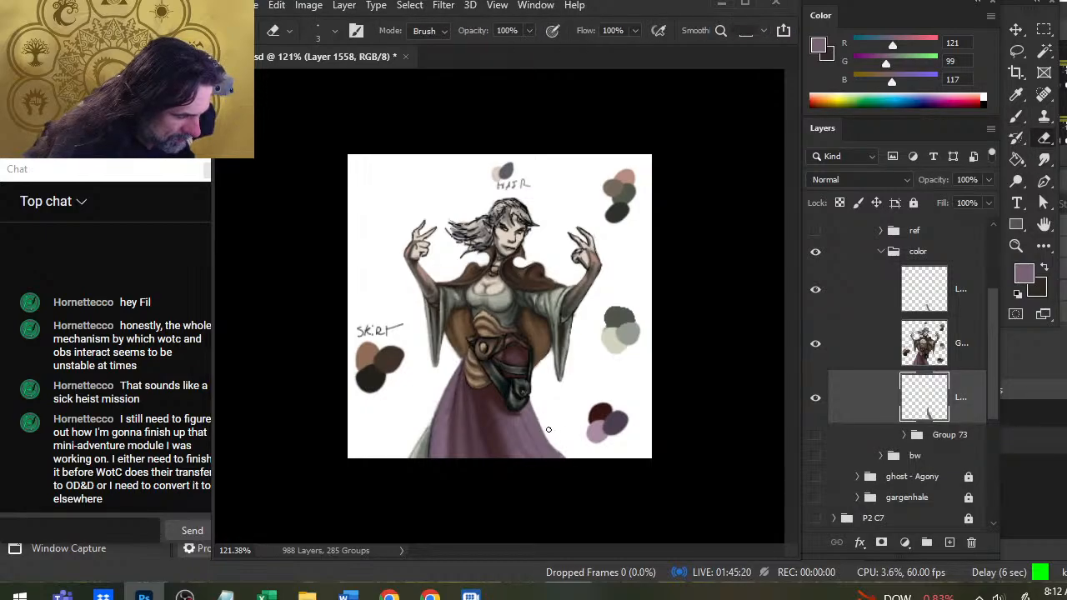
pyautogui.press('r')
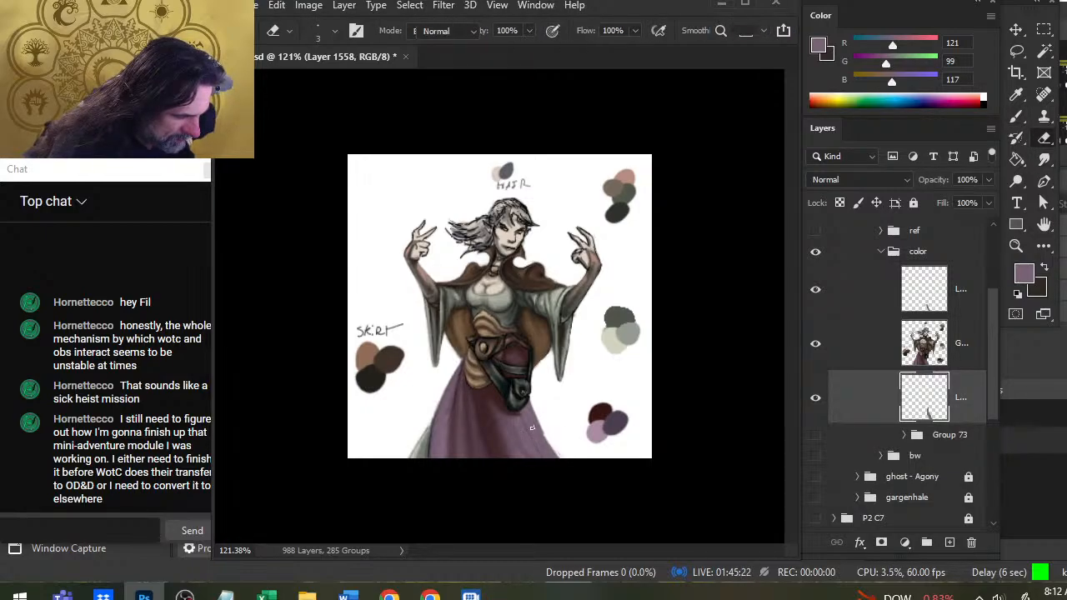
pyautogui.press('b')
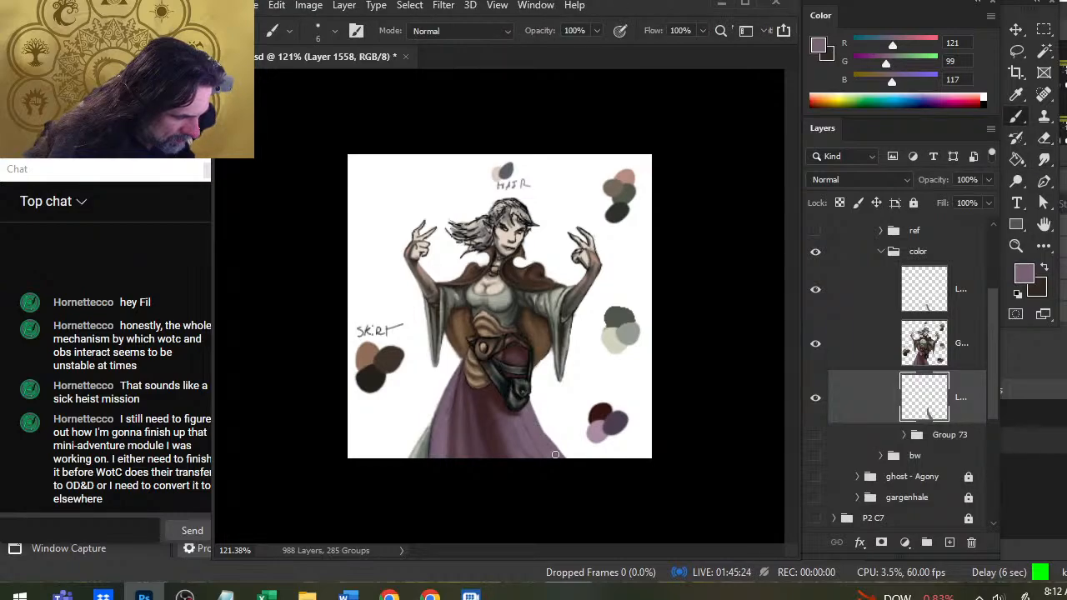
pyautogui.moveTo(534, 410); pyautogui.dragTo(562, 449)
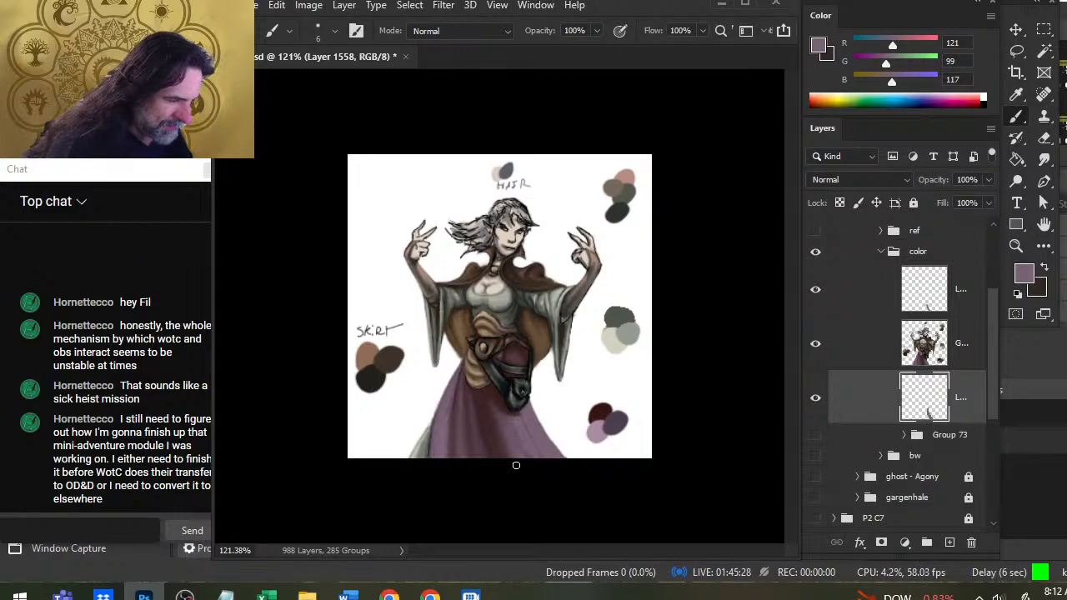
pyautogui.press('r')
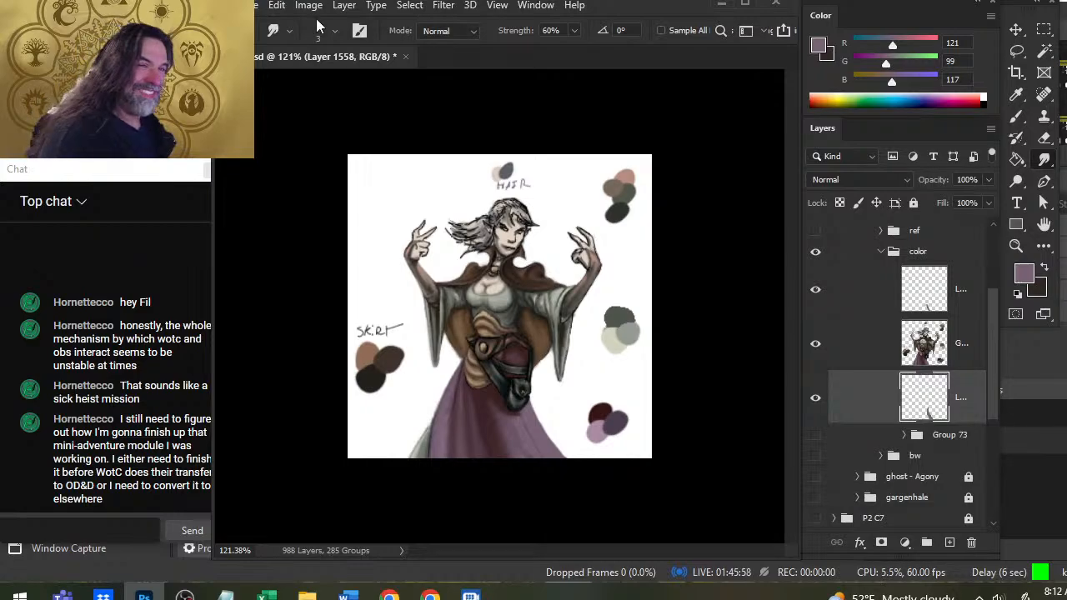
pyautogui.hotkey('ctrl', 's')
# Switch to OBS, open the options for stopping the stream, and check the live stream's YouTube page.
pyautogui.hotkey('alt', 'Tab')
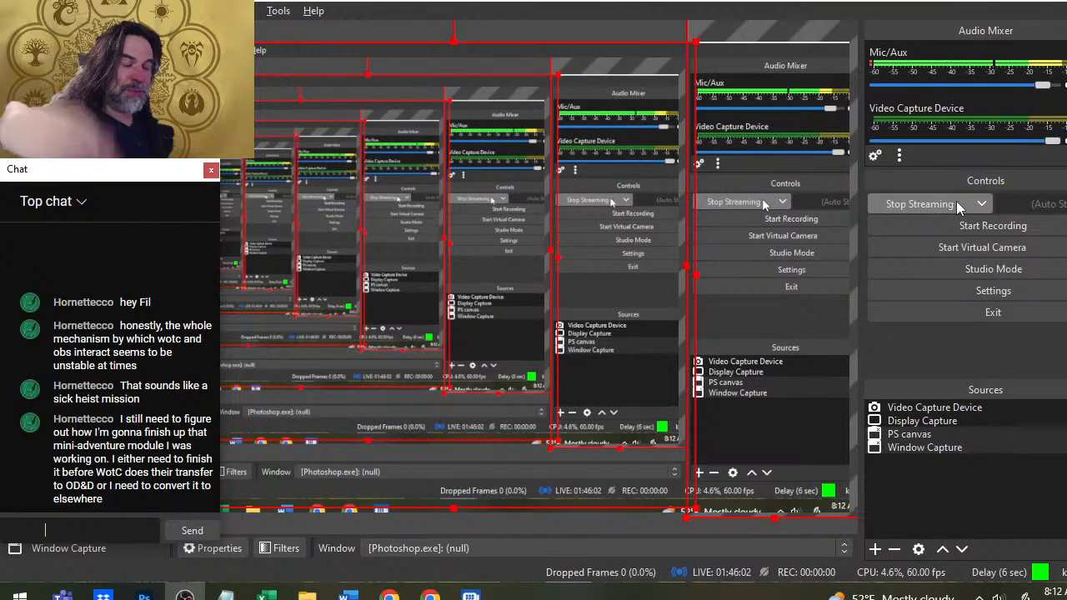
pyautogui.click(957, 208)
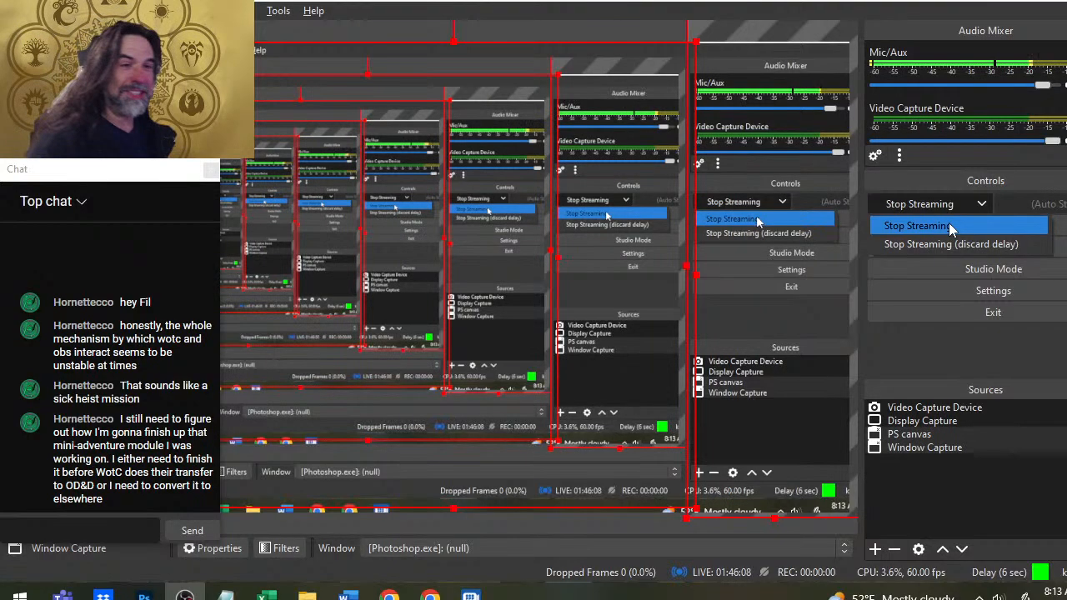
pyautogui.hotkey('alt', 'Tab')
pyautogui.hotkey('alt', 'Tab')
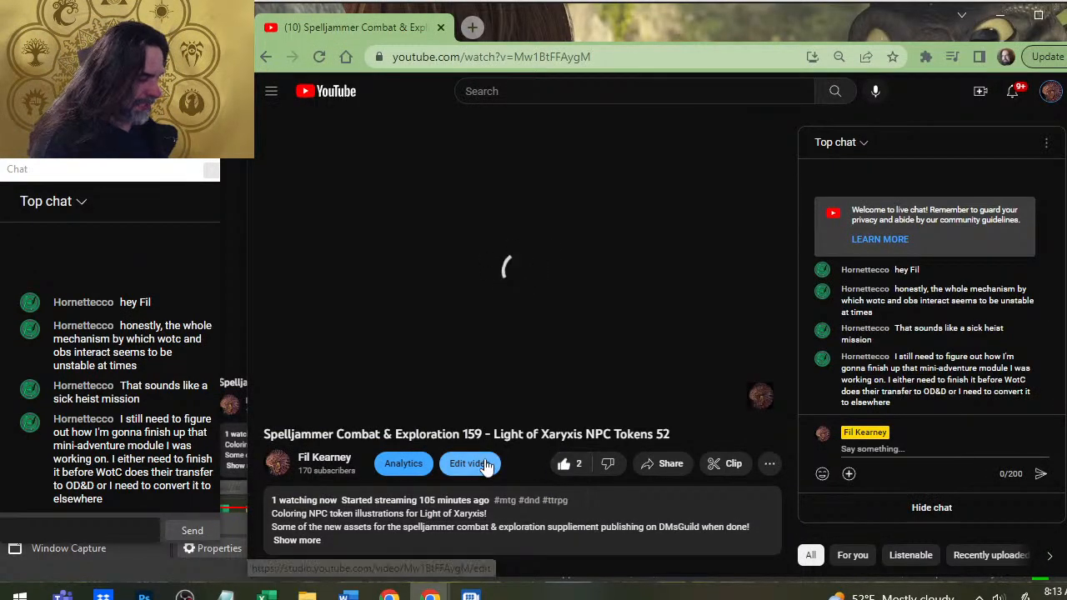
pyautogui.hotkey('alt', 'Tab')
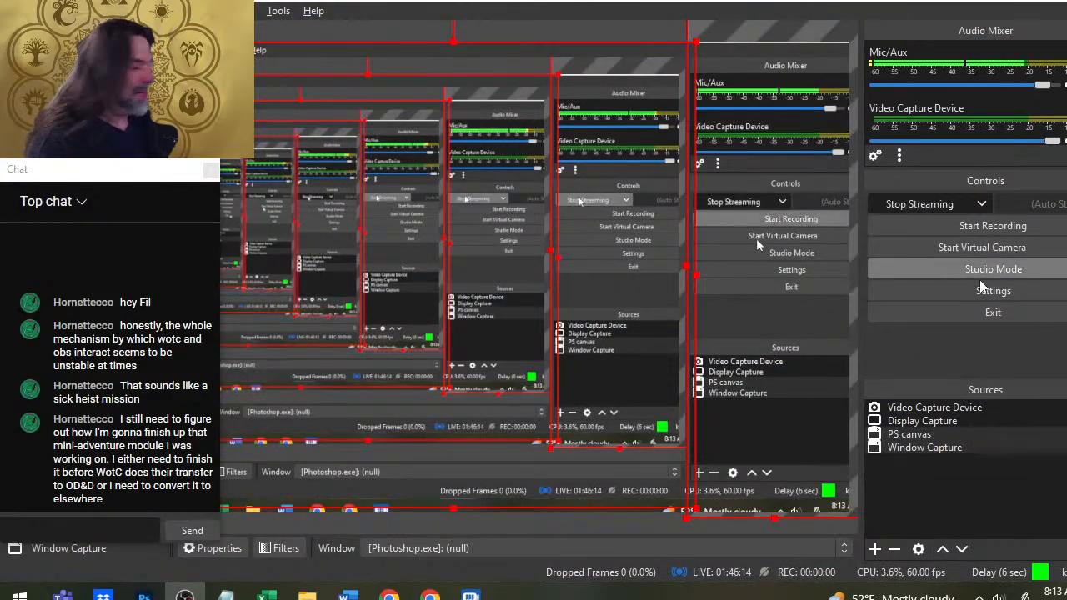